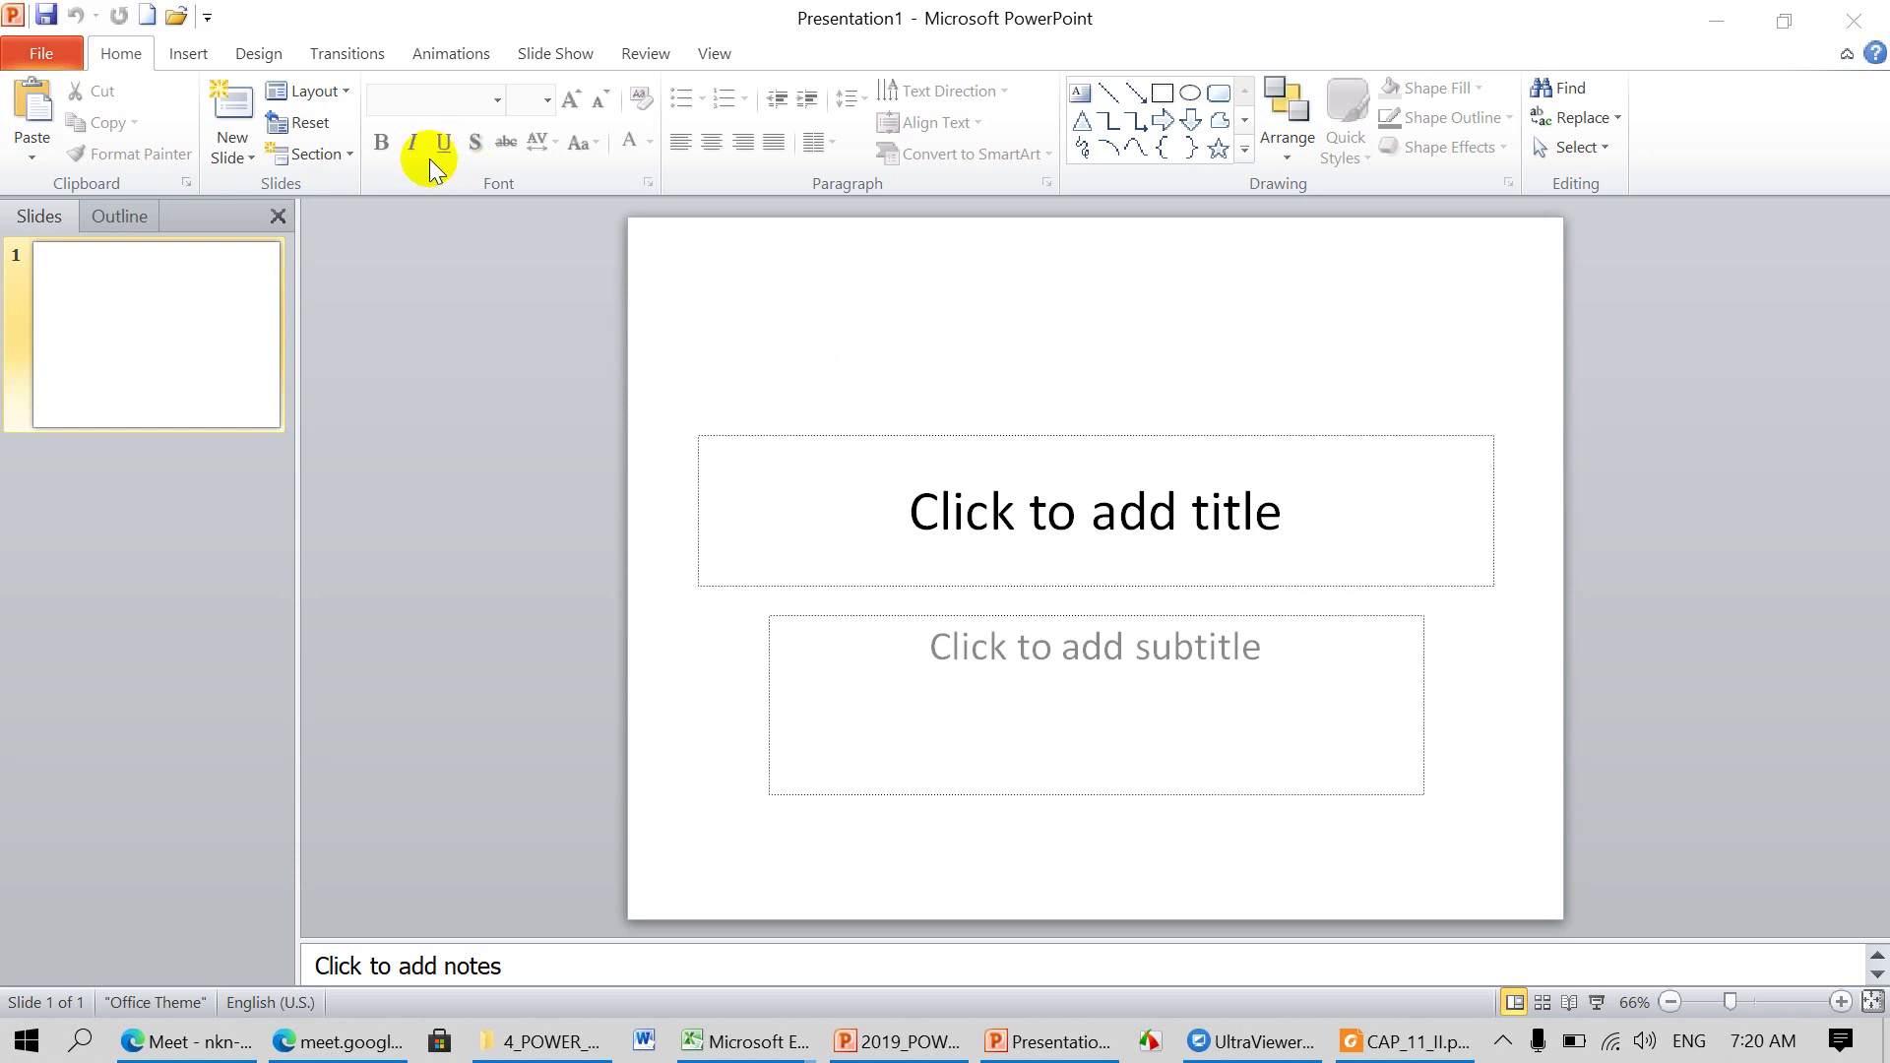
Step: Apply the Title Slide layout to slide 1, then switch it to Title and Content
left_click(347, 92)
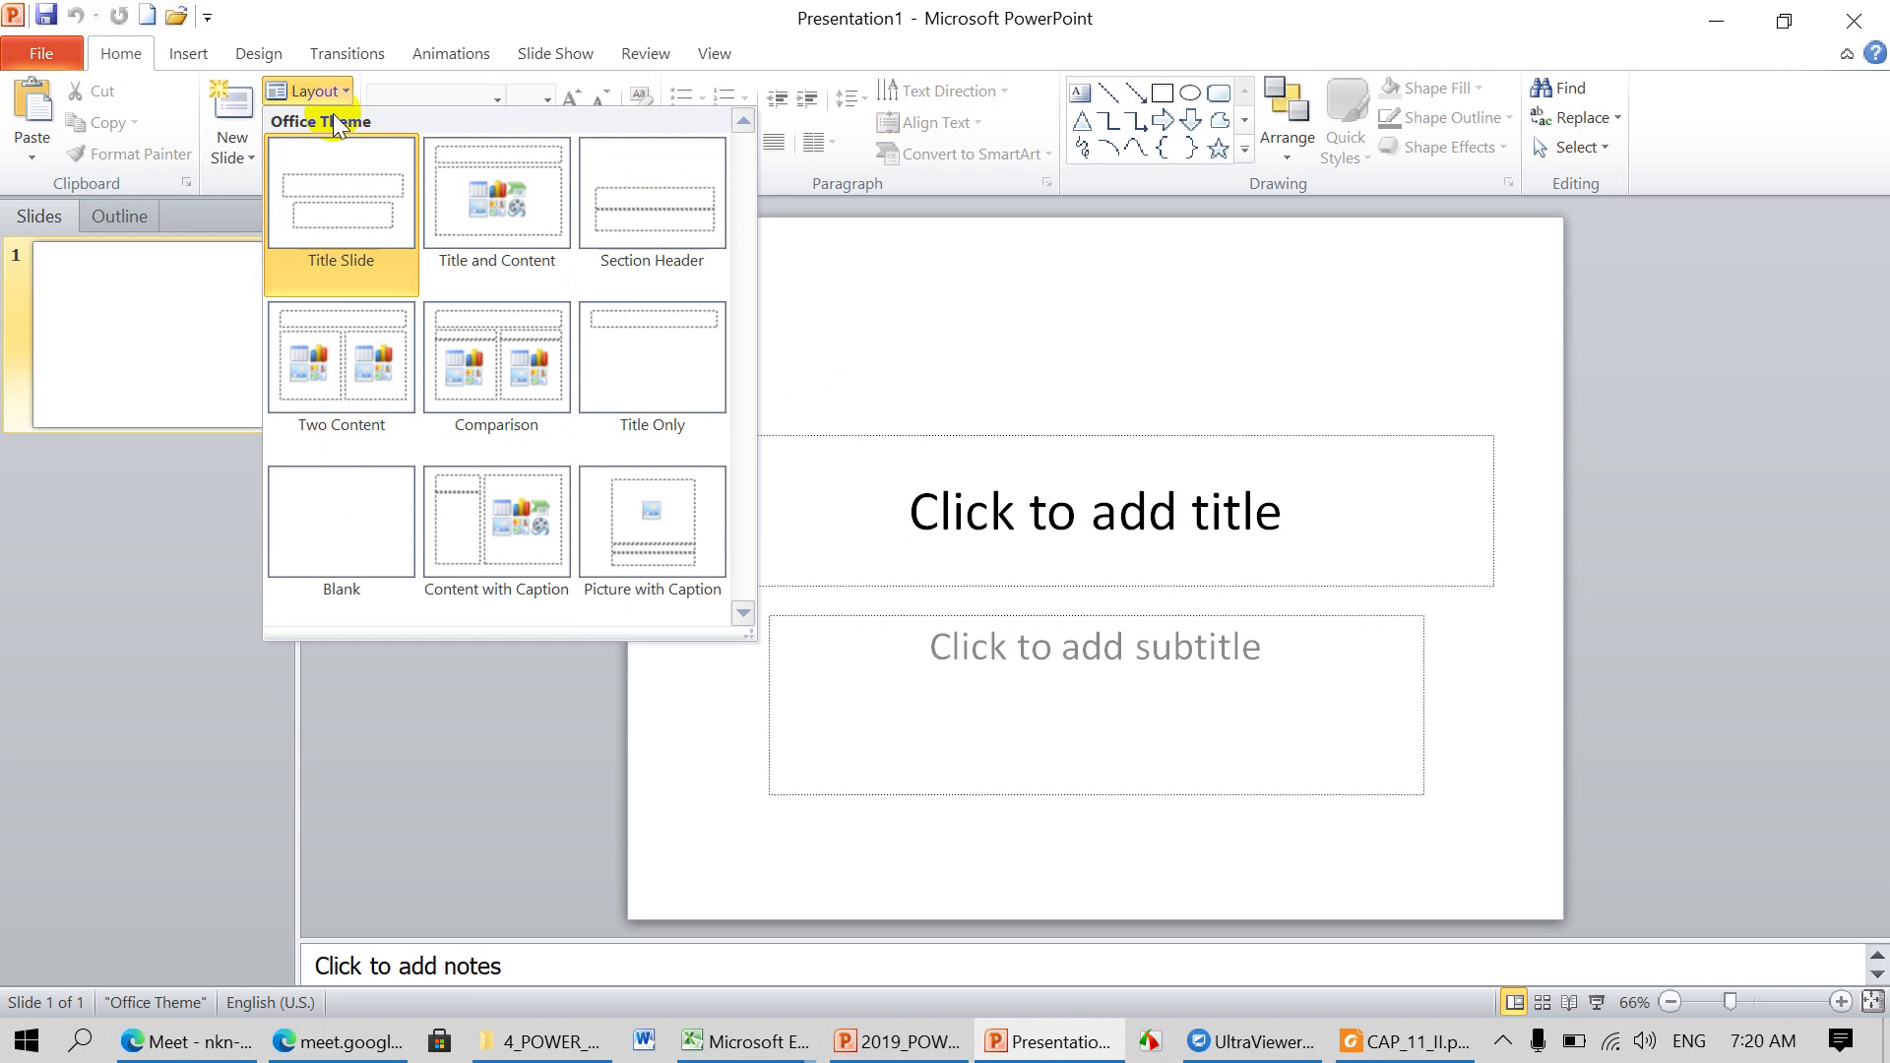
left_click(329, 210)
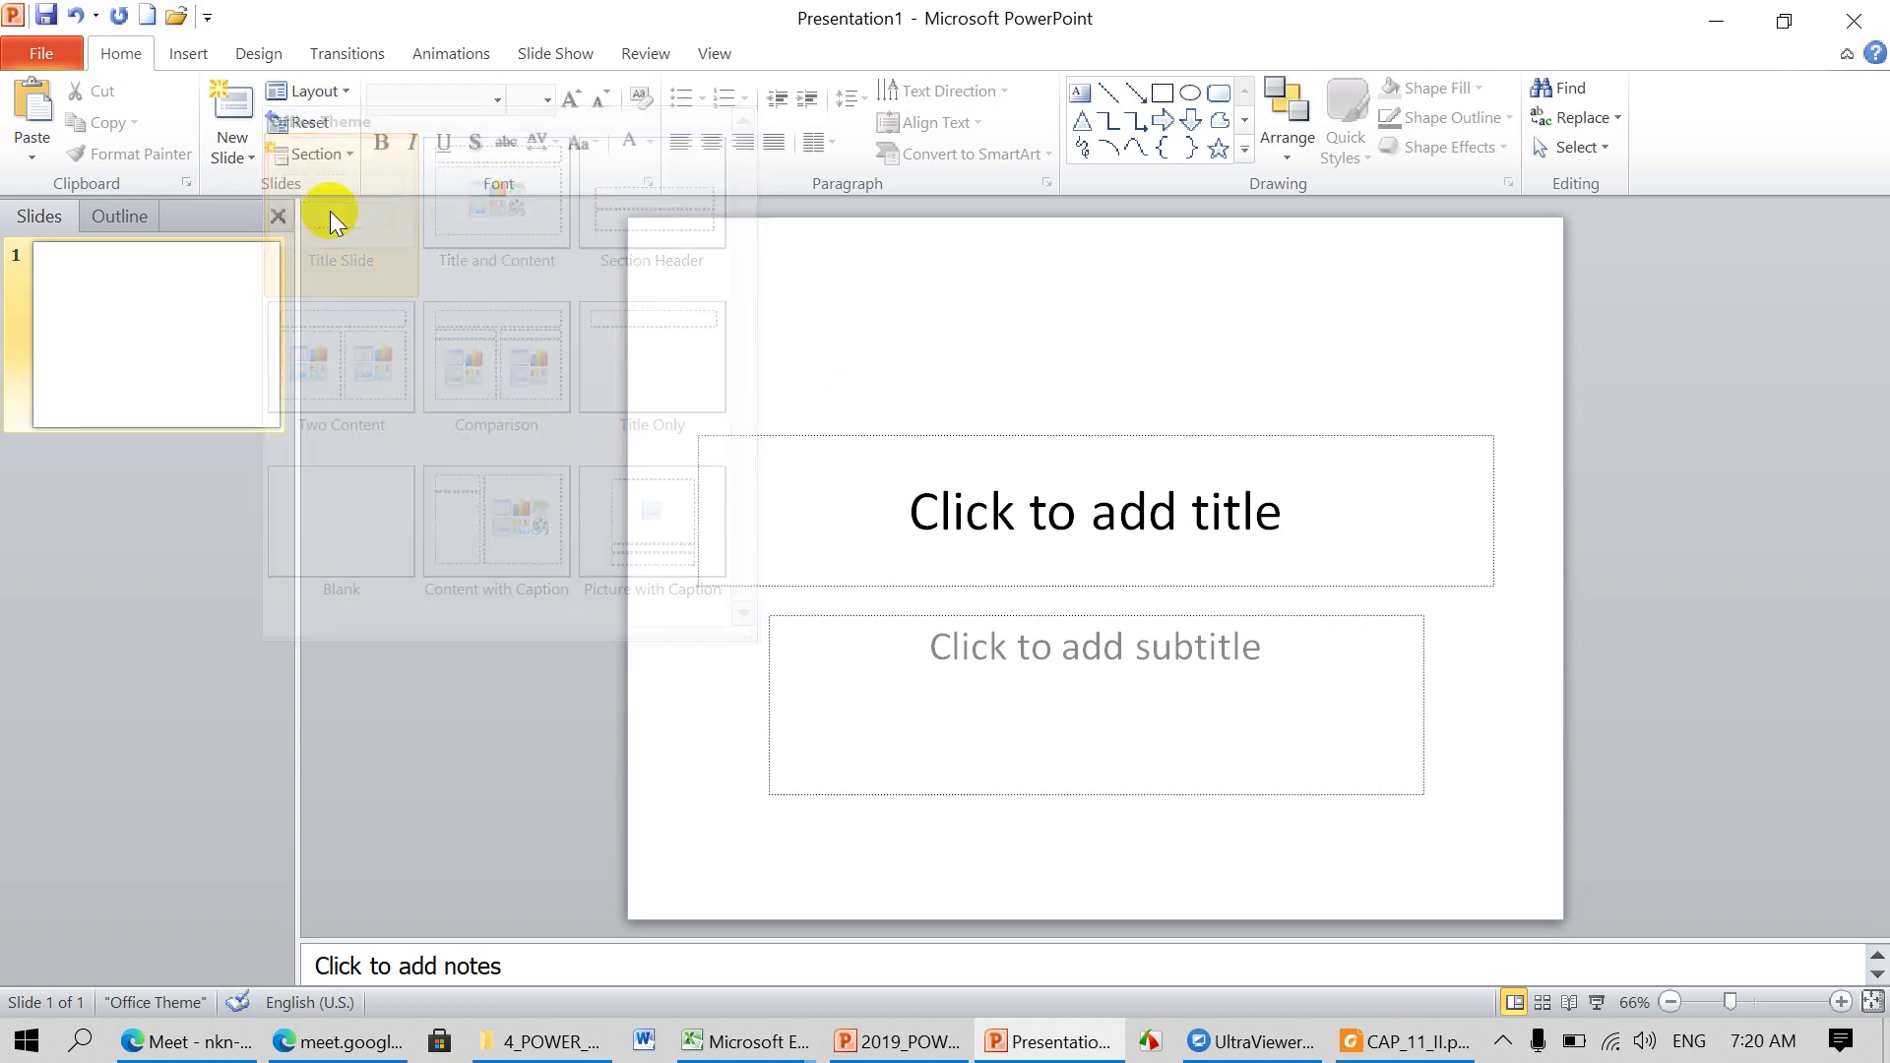
left_click(350, 88)
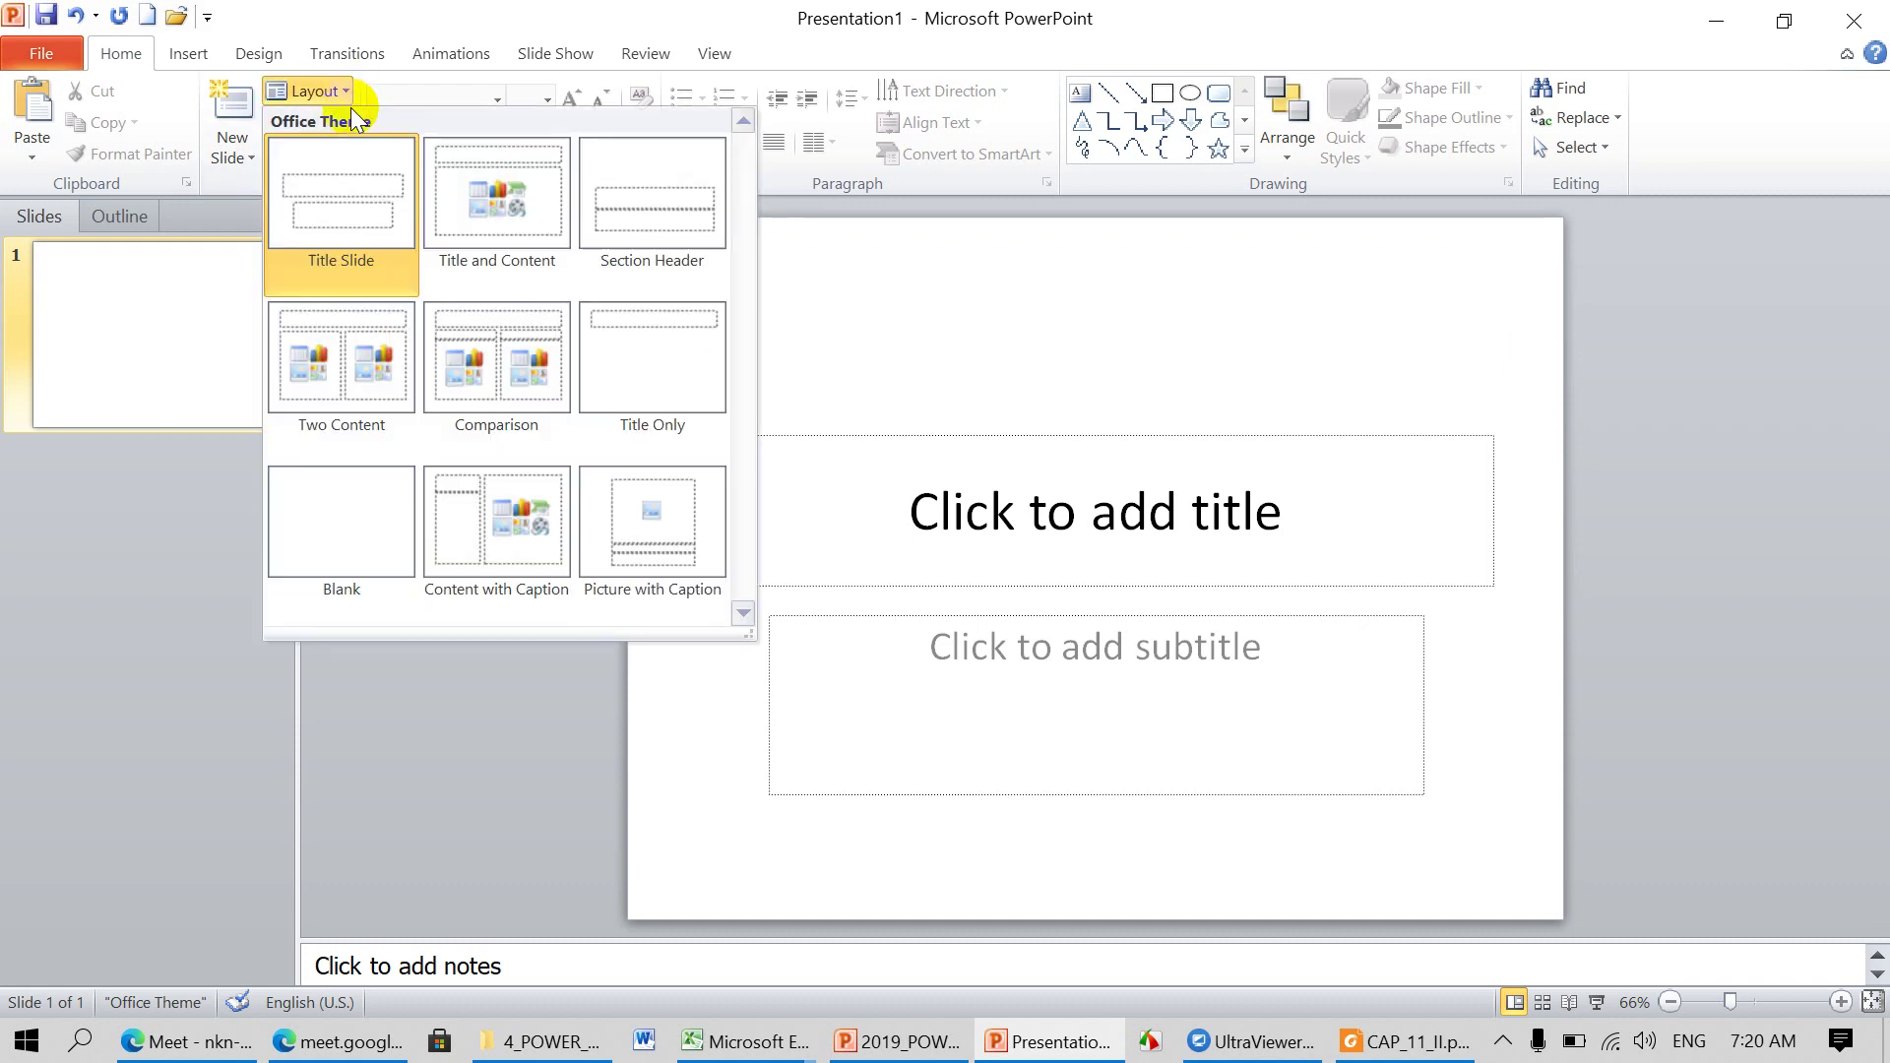
left_click(495, 210)
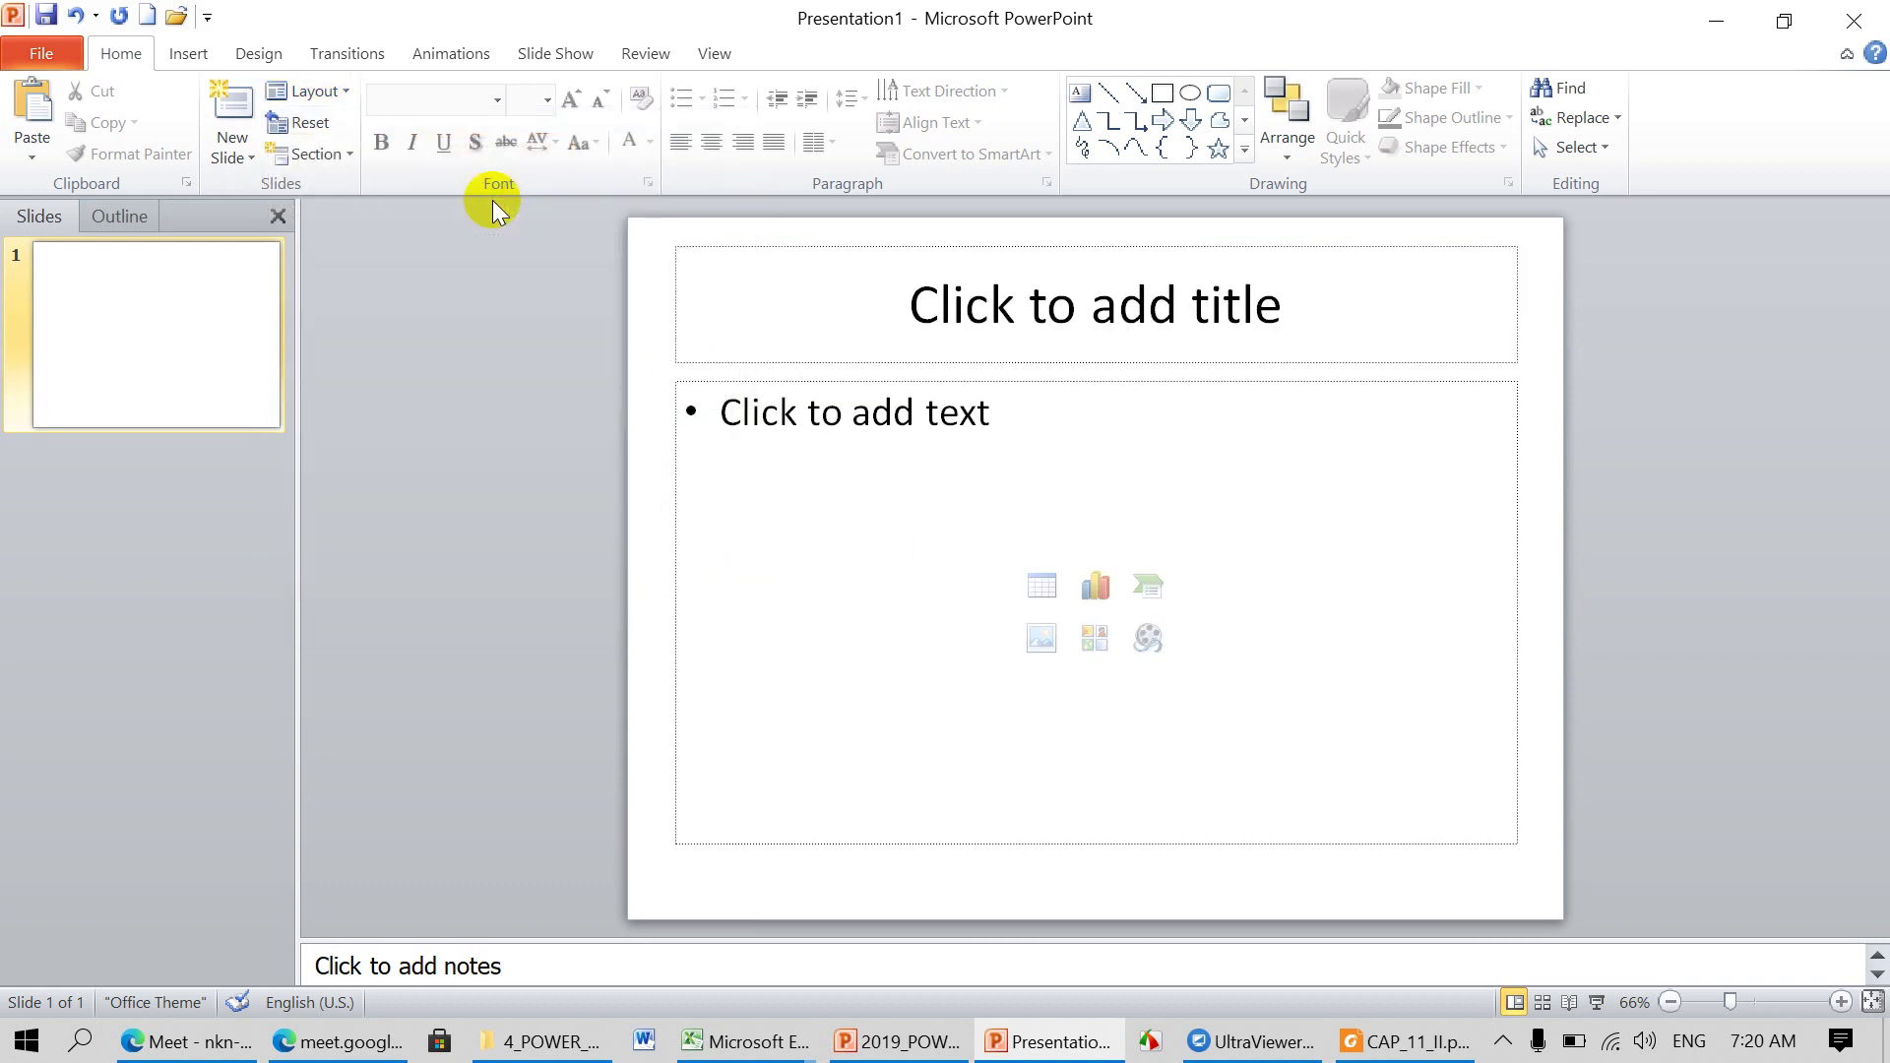
Step: Switch the slide to the Section Header layout, then to Two Content
left_click(340, 95)
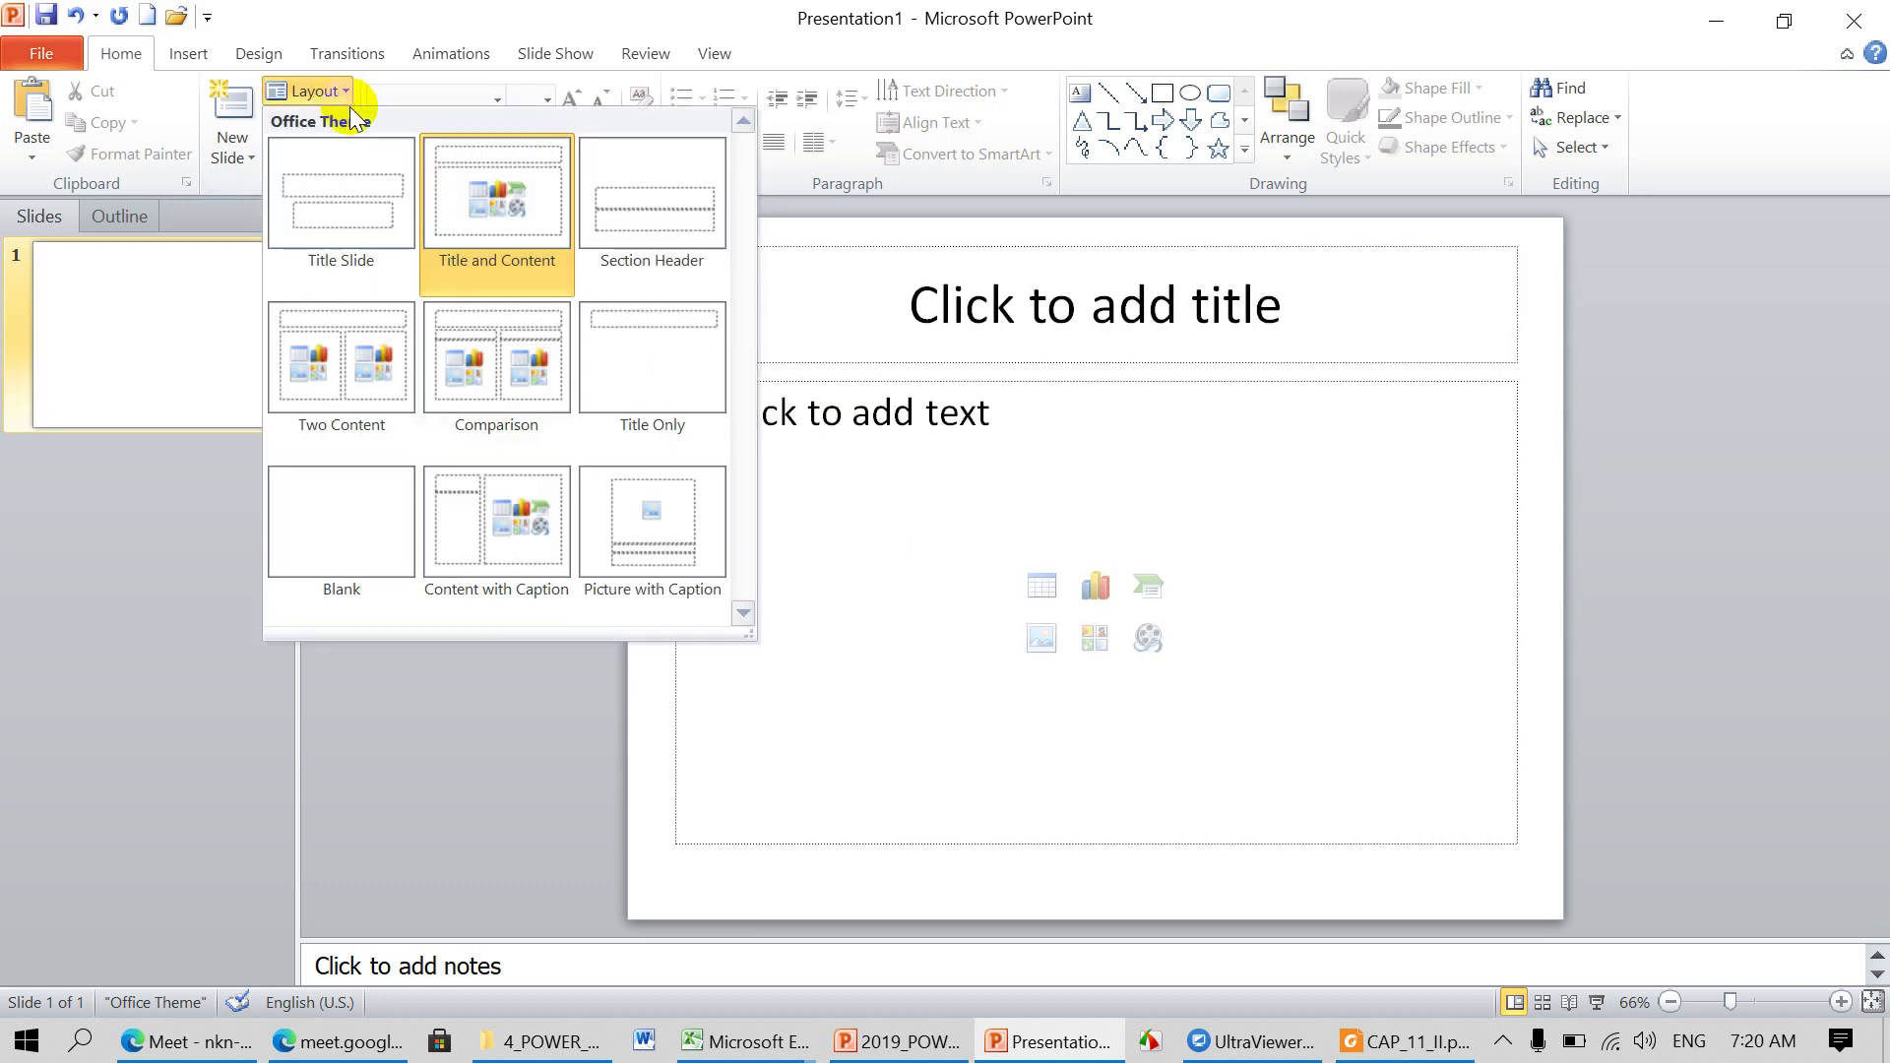
left_click(628, 204)
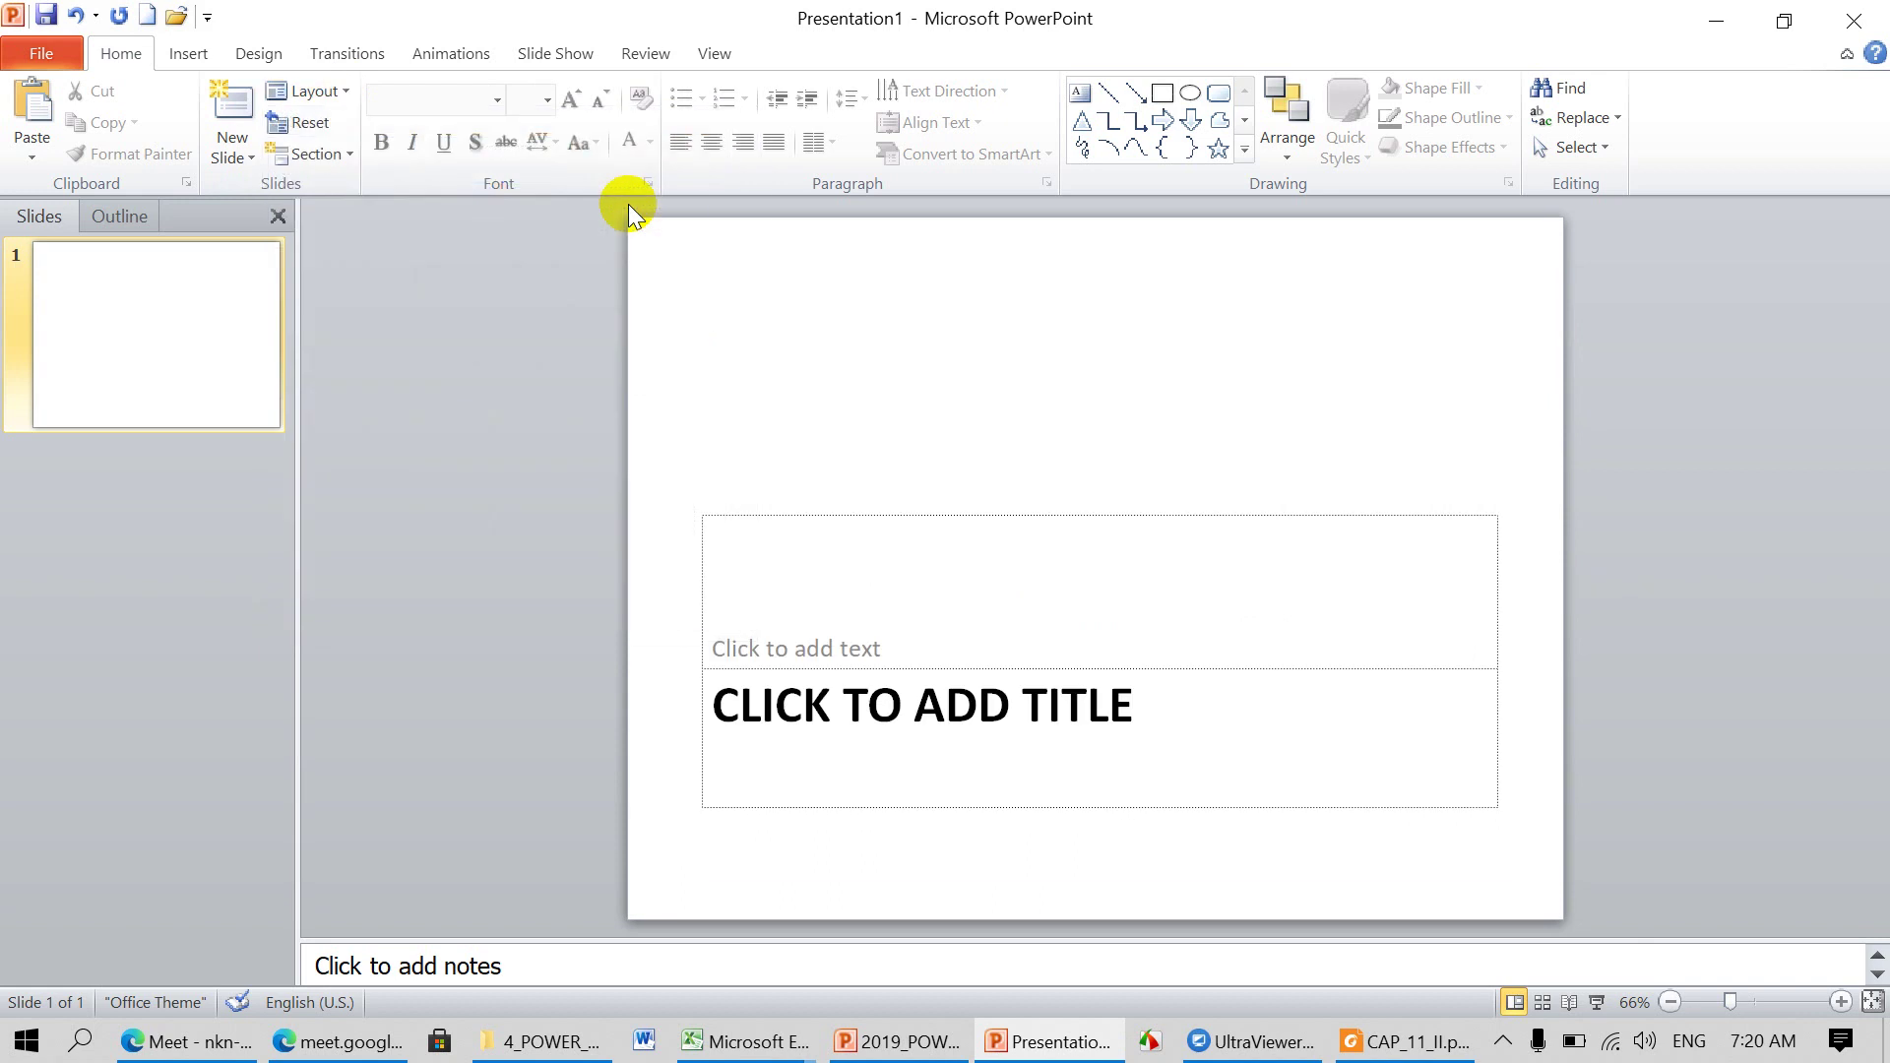
left_click(343, 93)
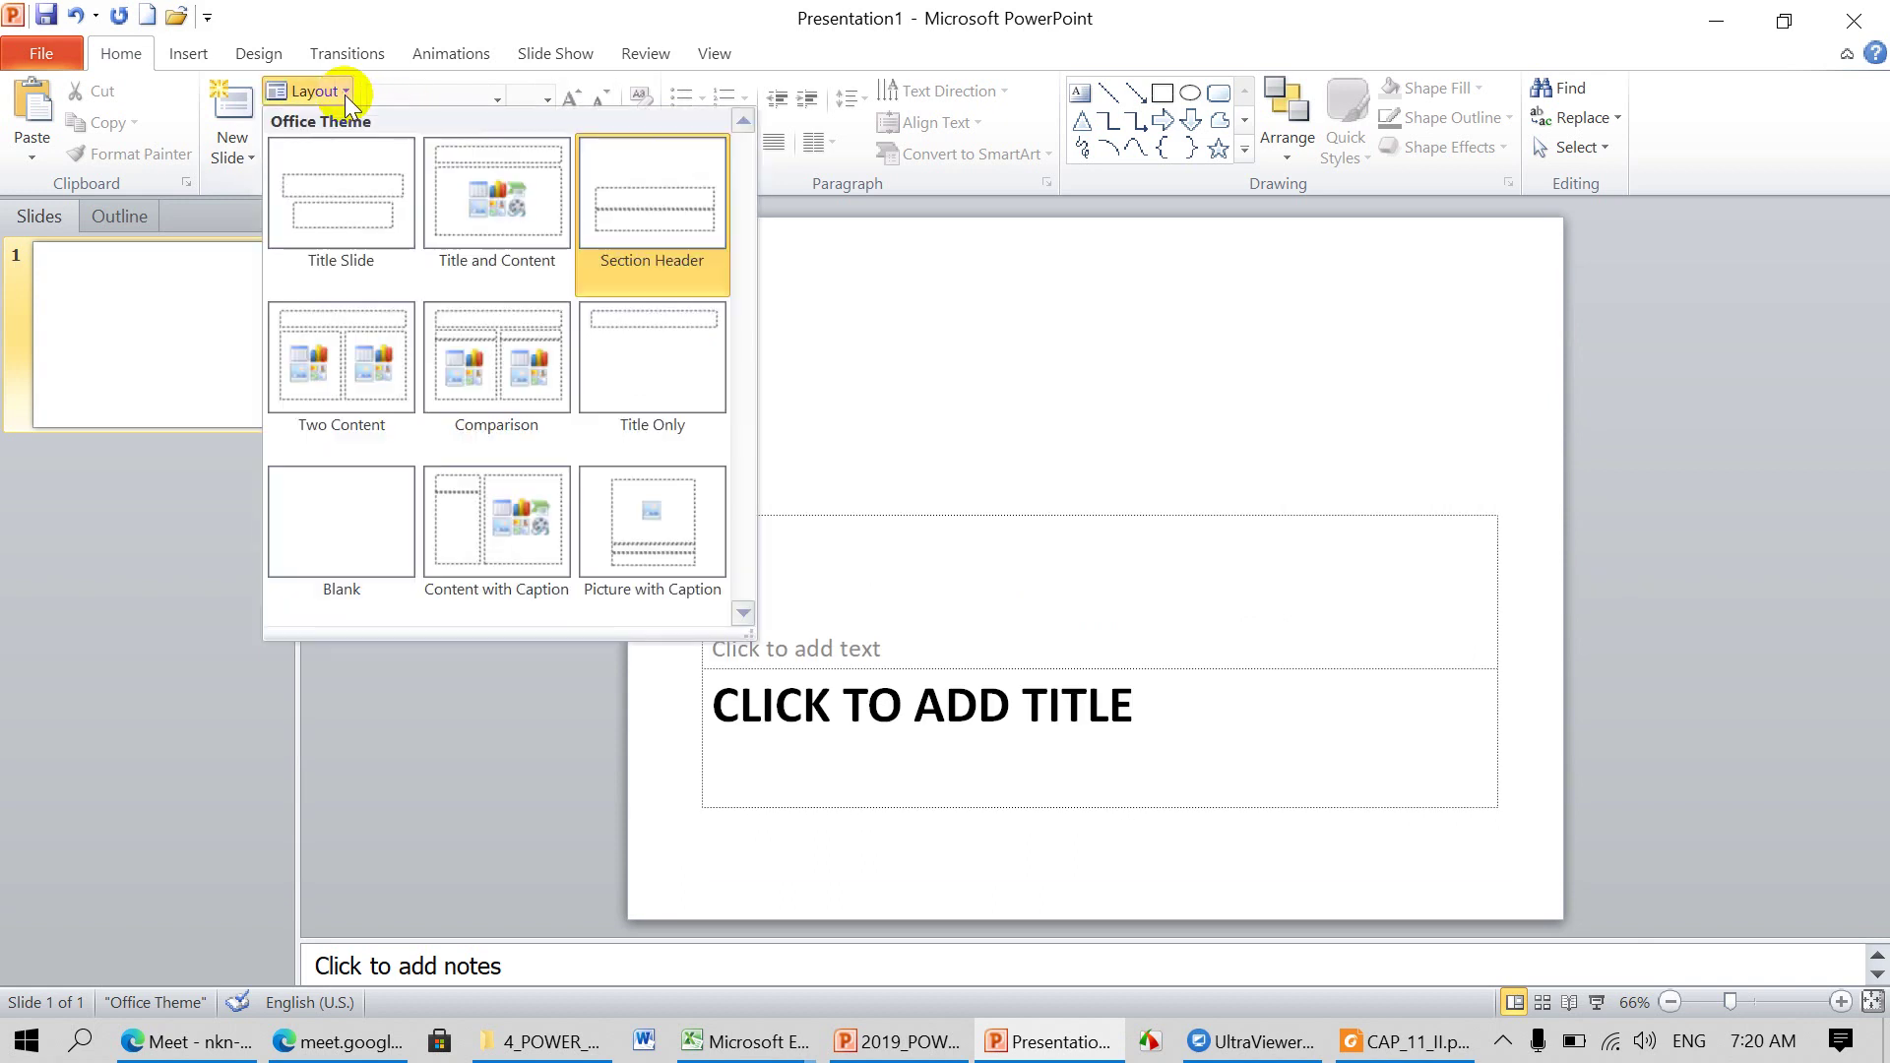
left_click(362, 356)
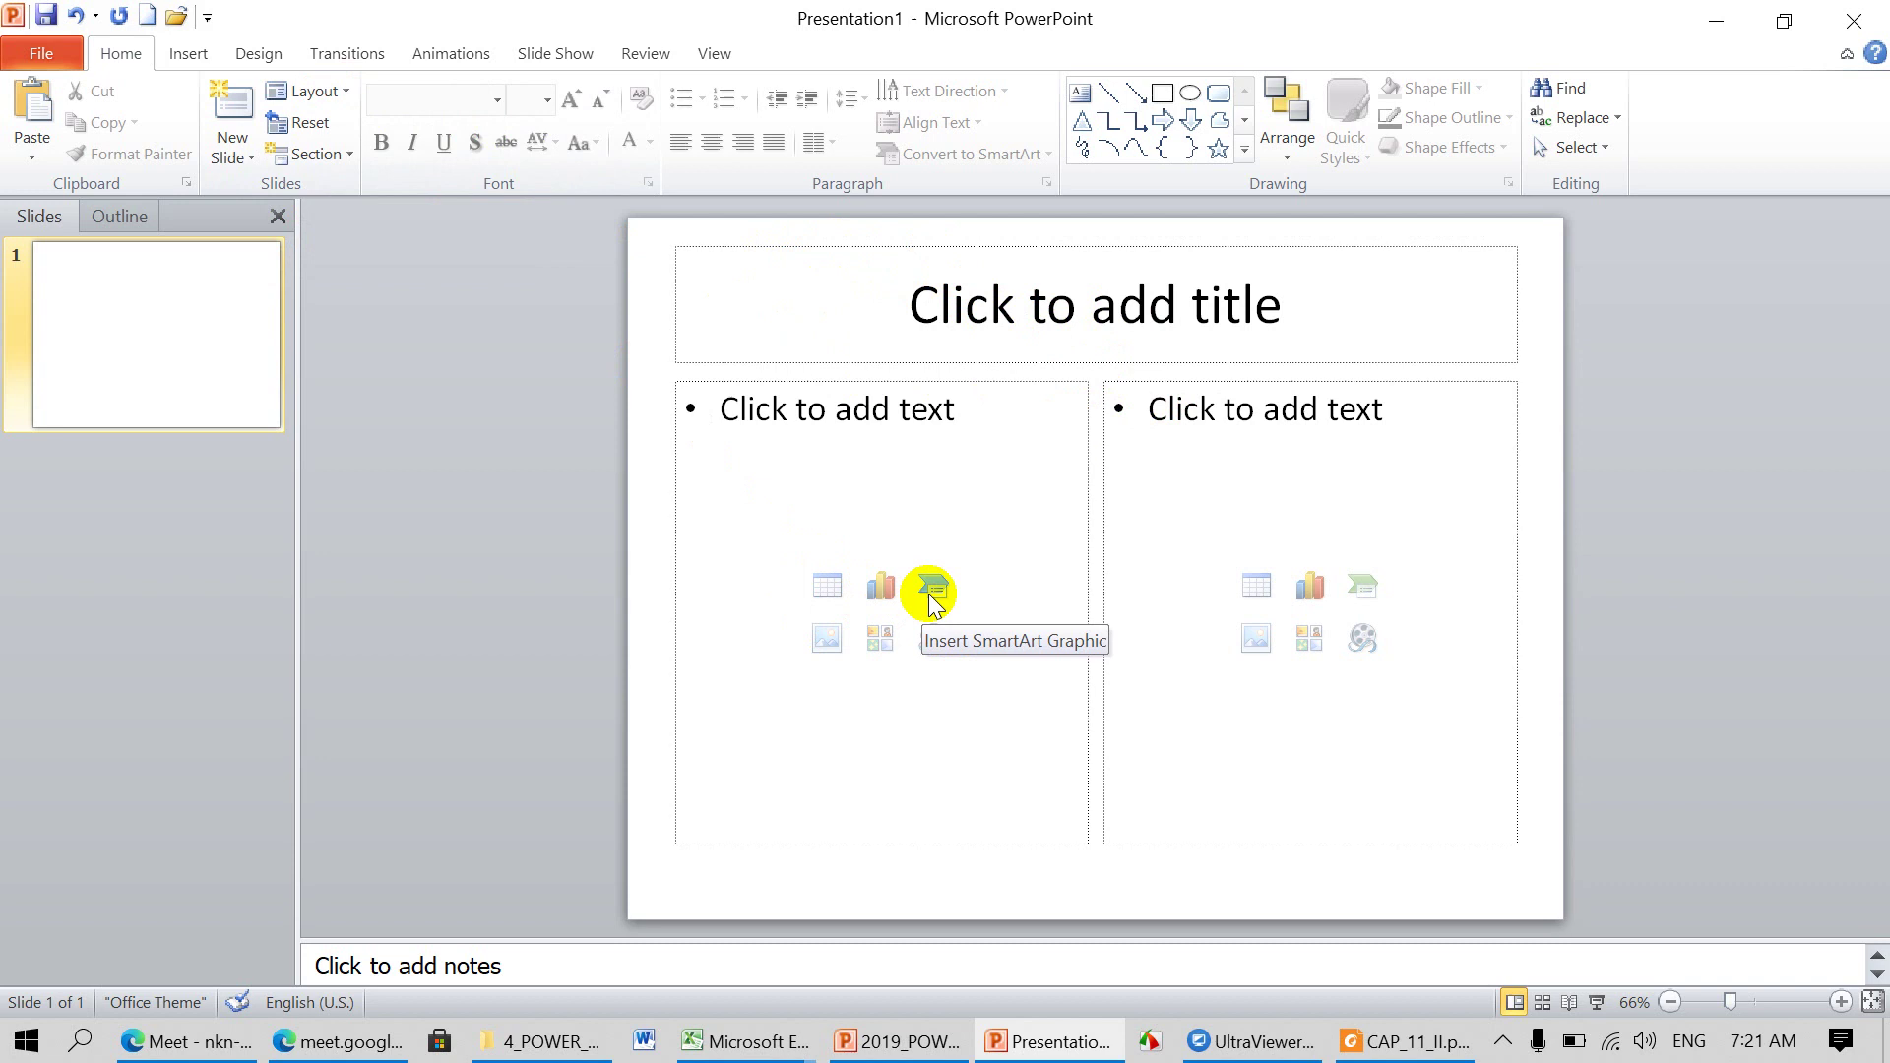
left_click(335, 92)
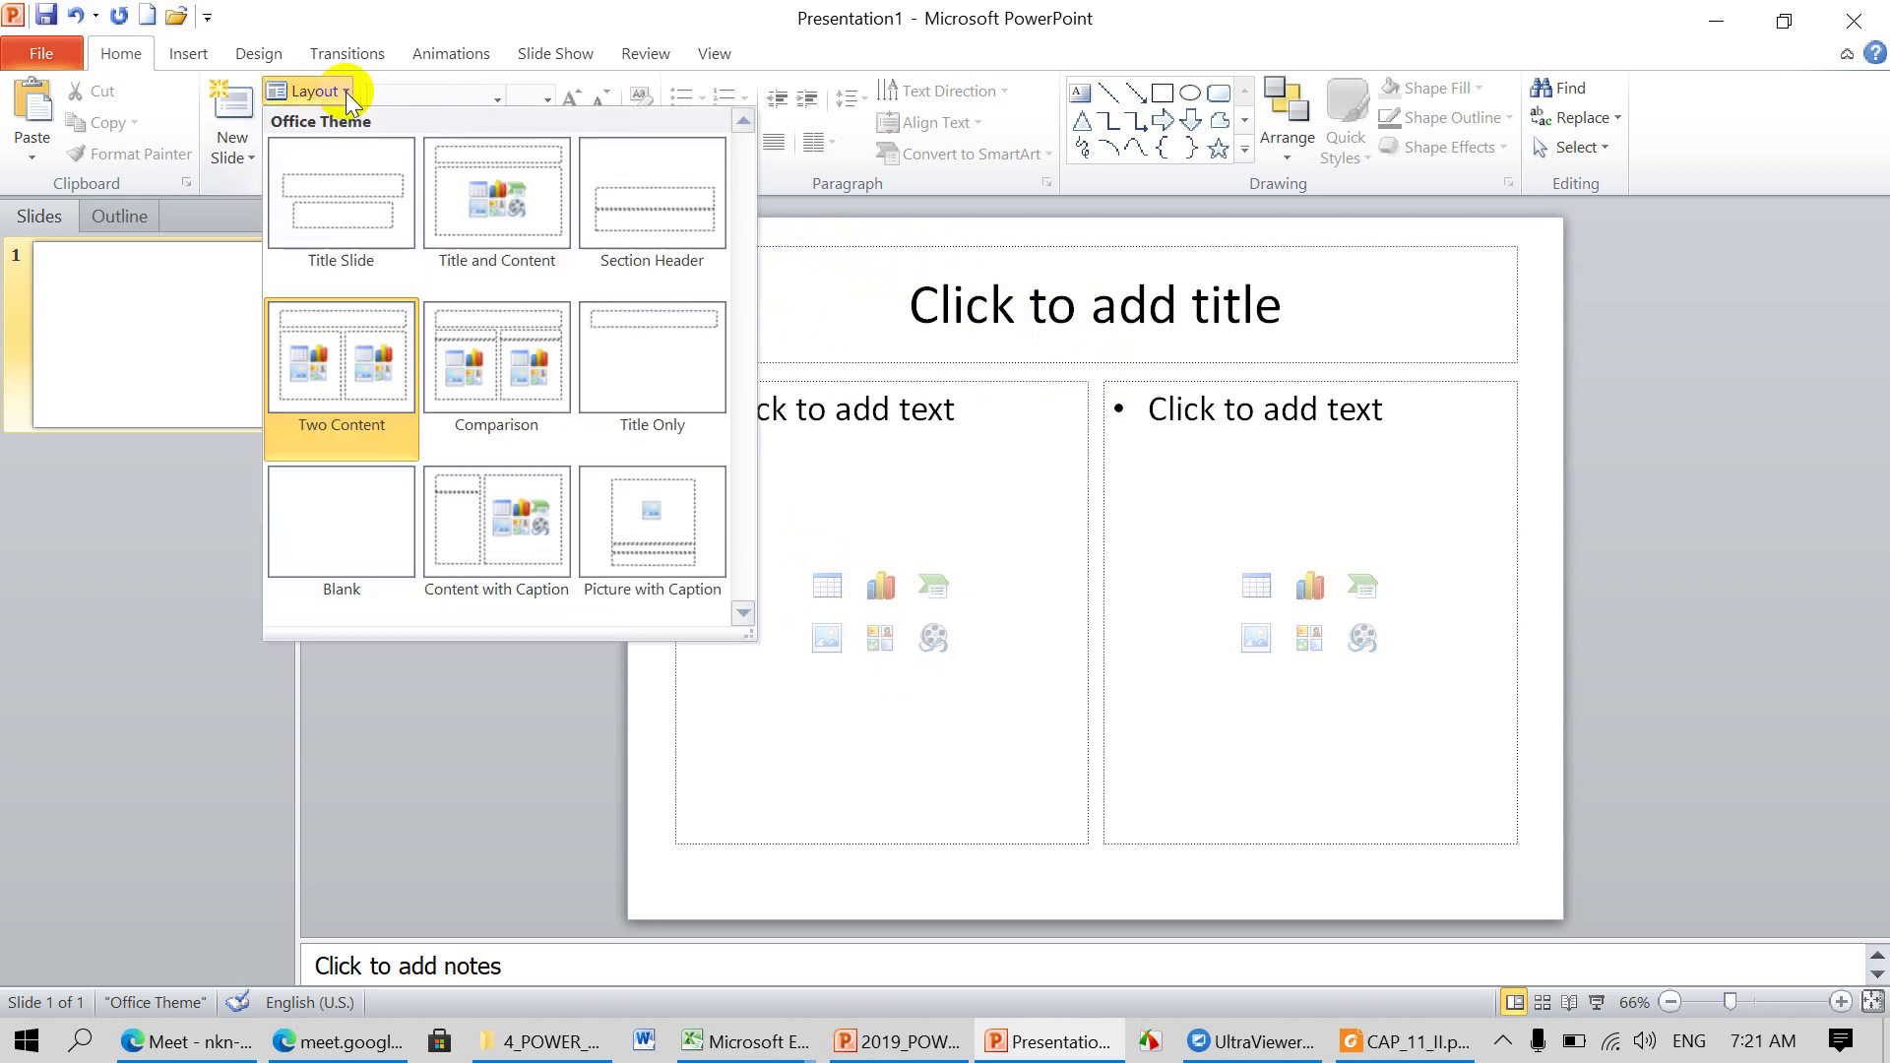
Step: Switch the slide to Comparison, then Title Only, and finally the Blank layout
left_click(512, 392)
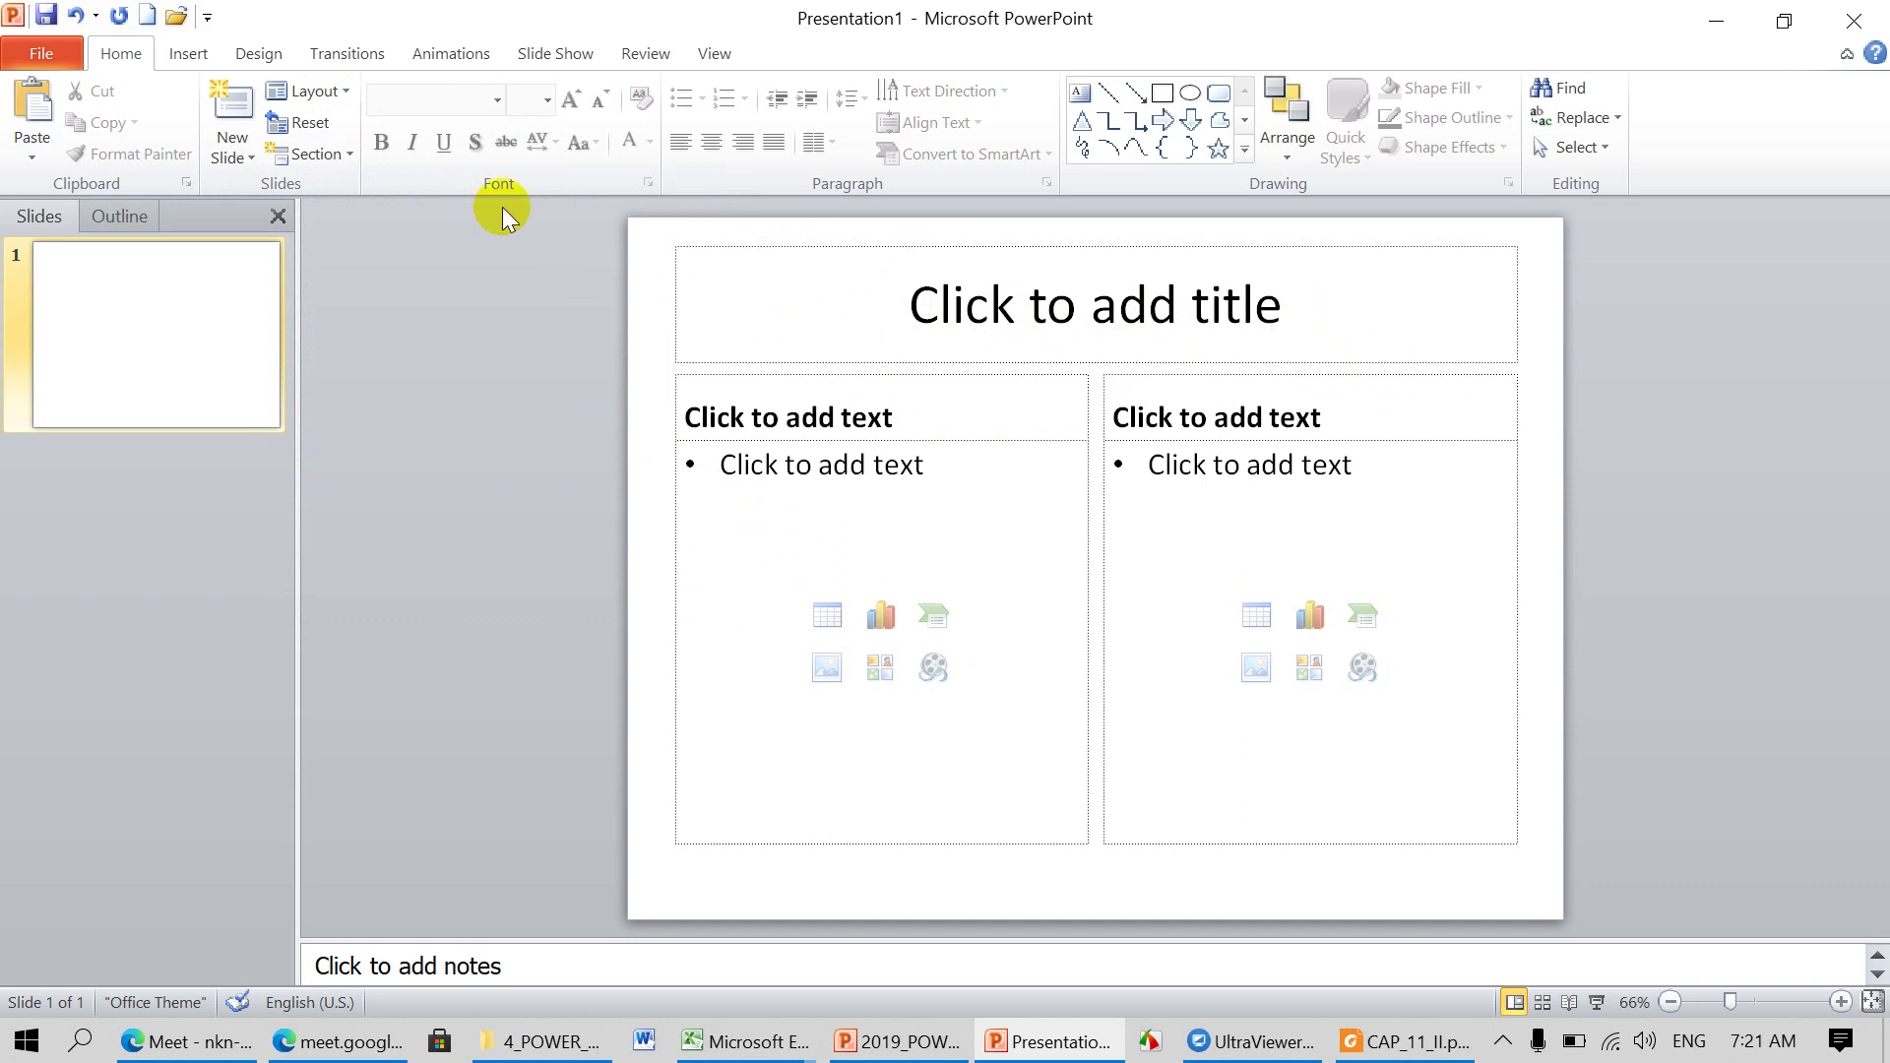
left_click(341, 88)
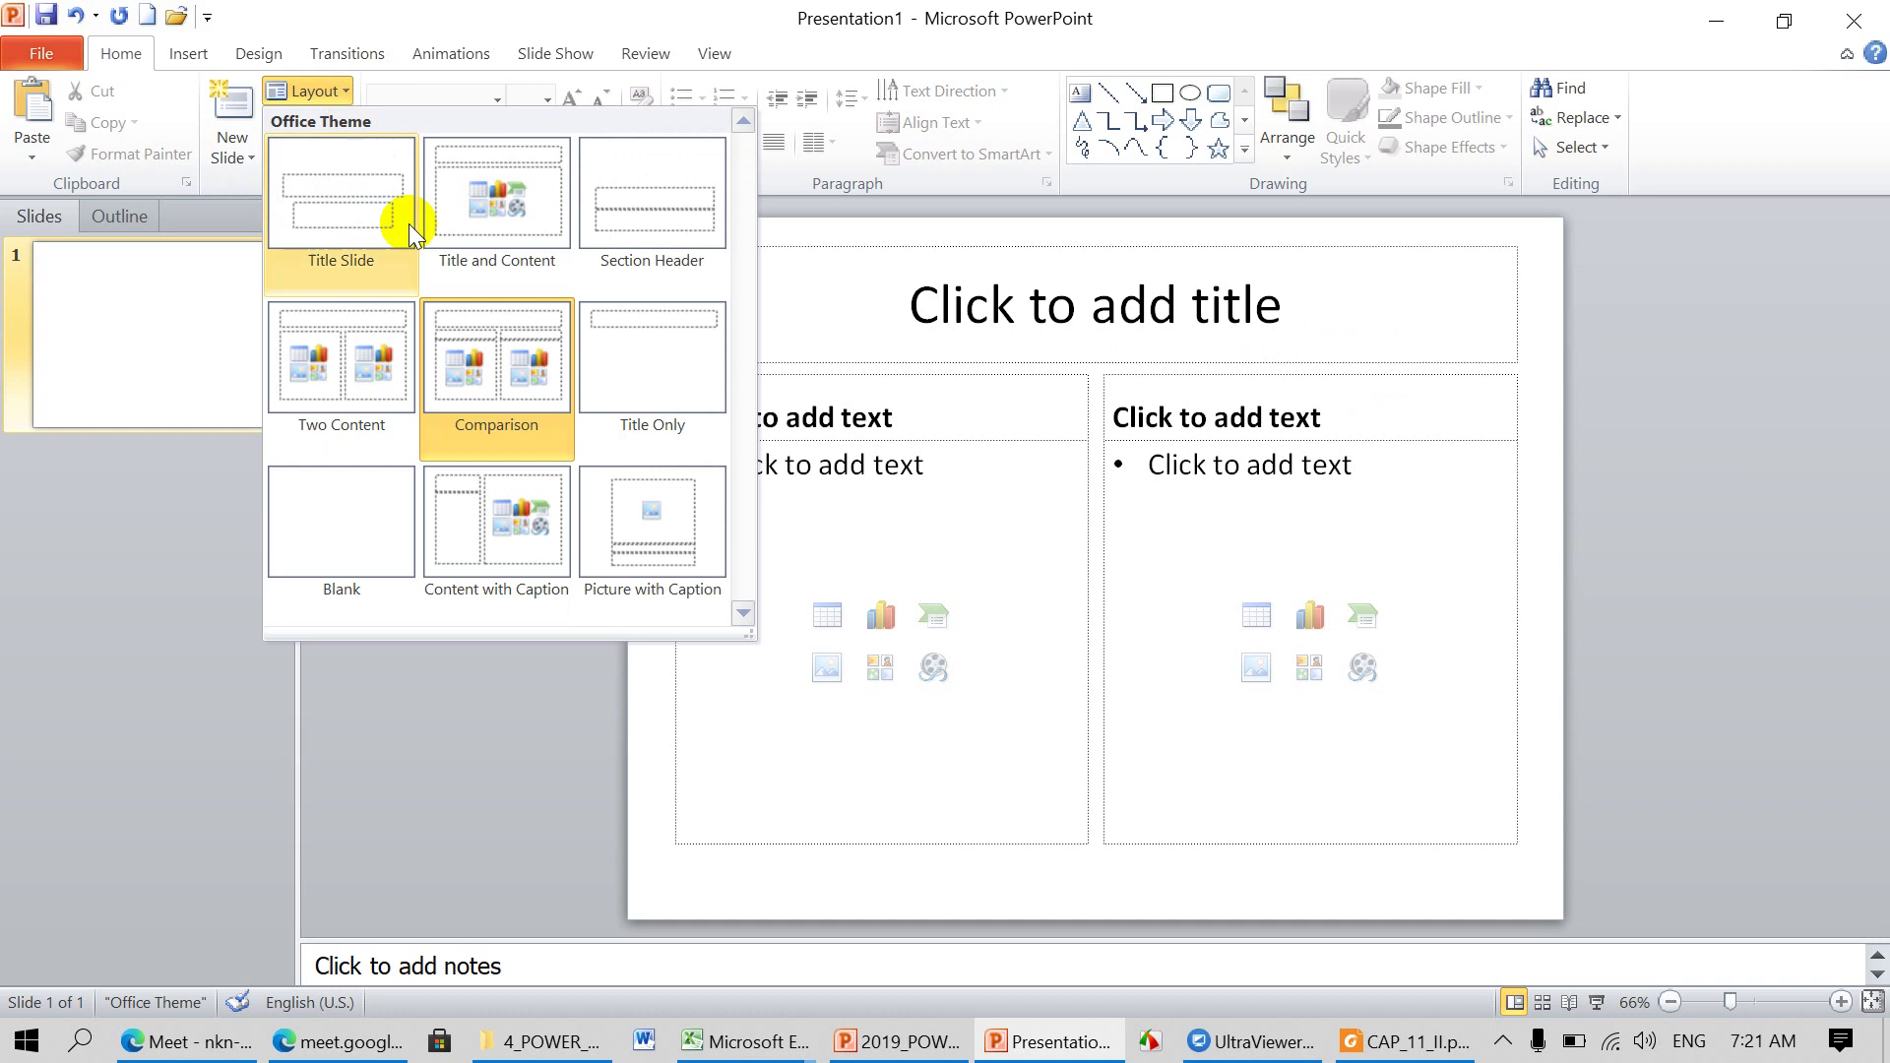
left_click(653, 388)
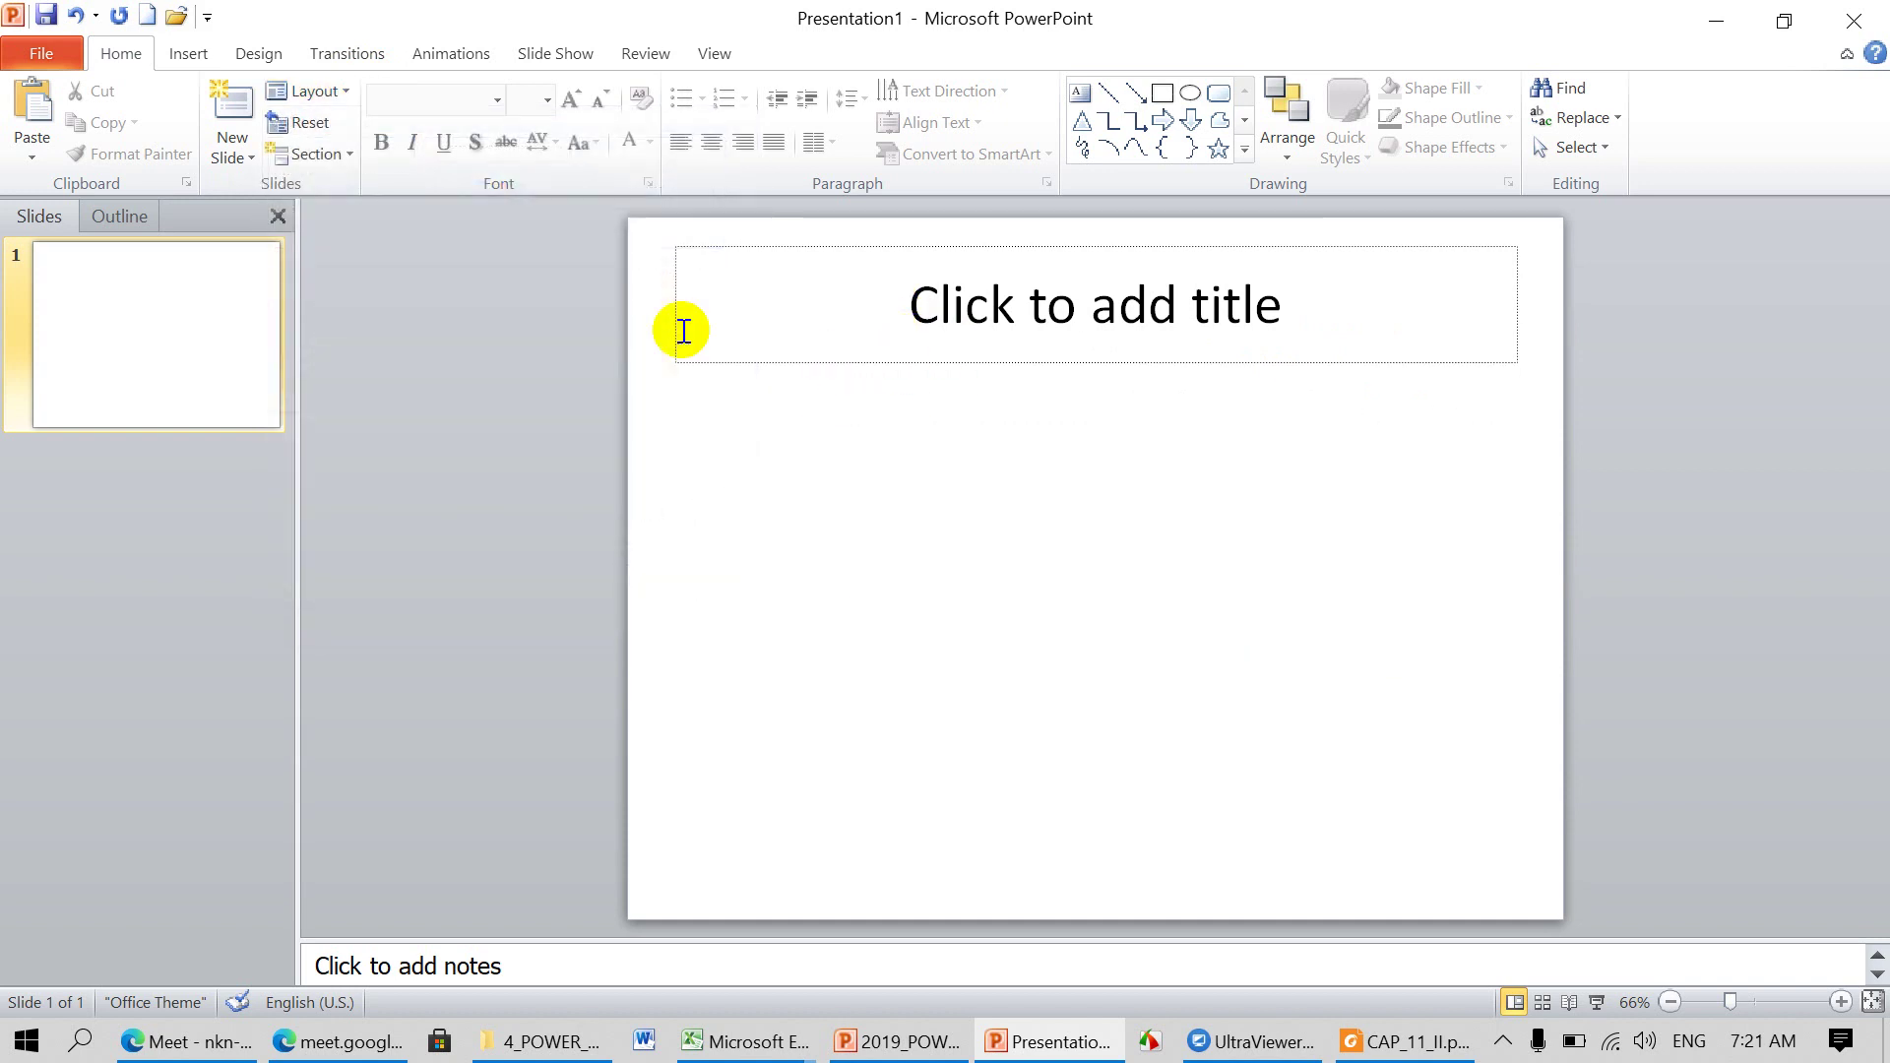
left_click(342, 90)
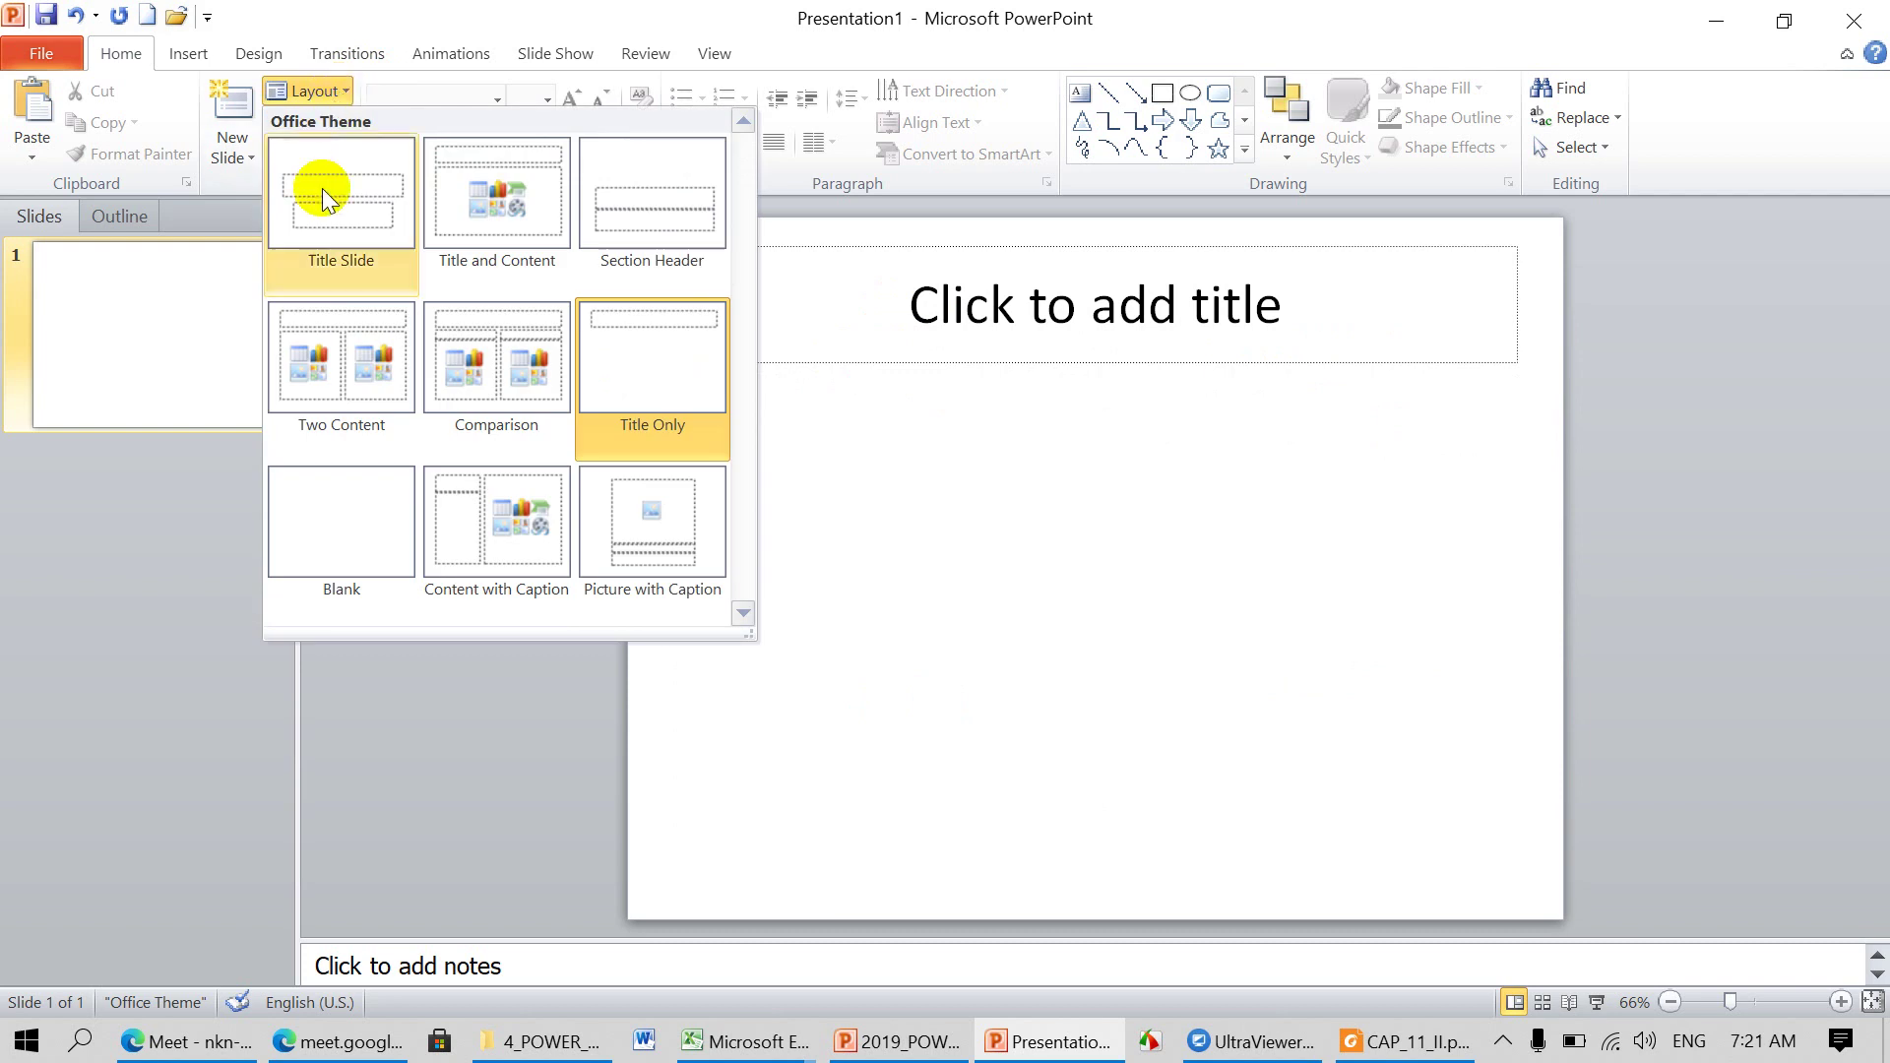
left_click(362, 505)
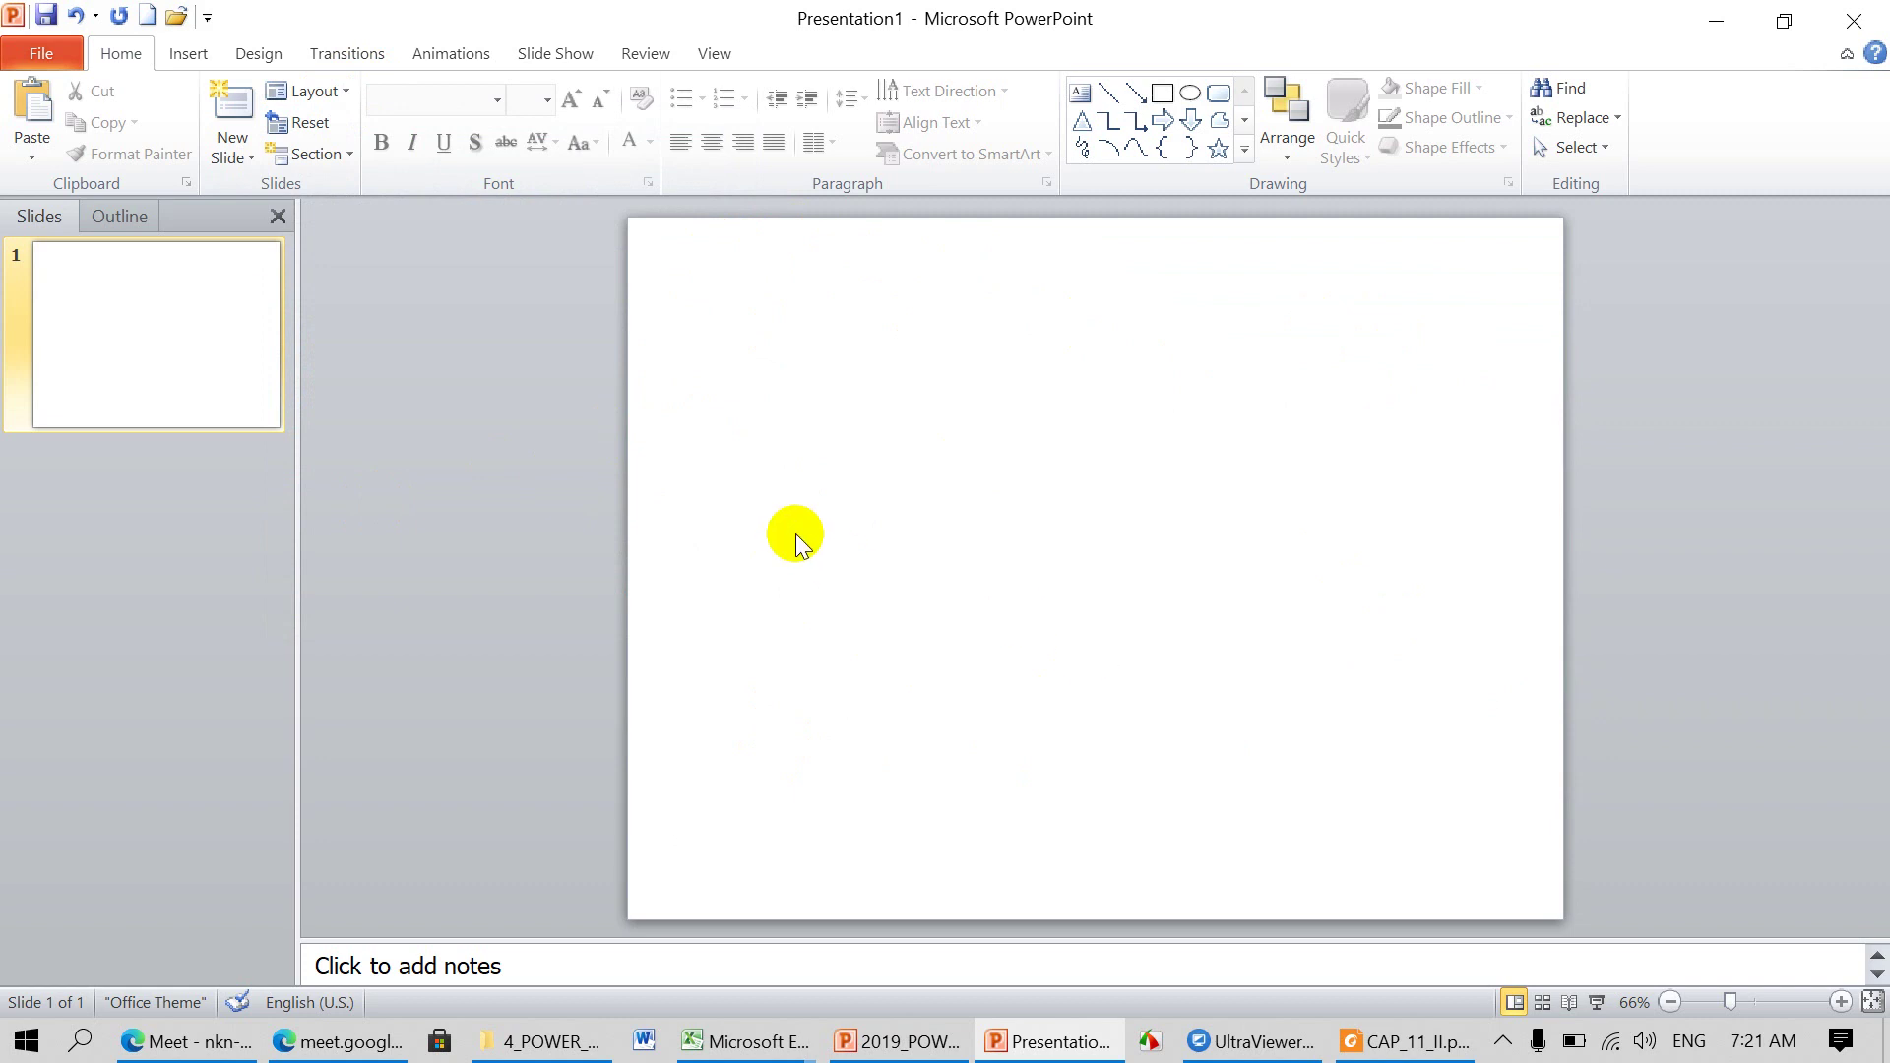
Step: Apply Content with Caption, then Picture with Caption, and show Presentation1's File Info page
left_click(310, 90)
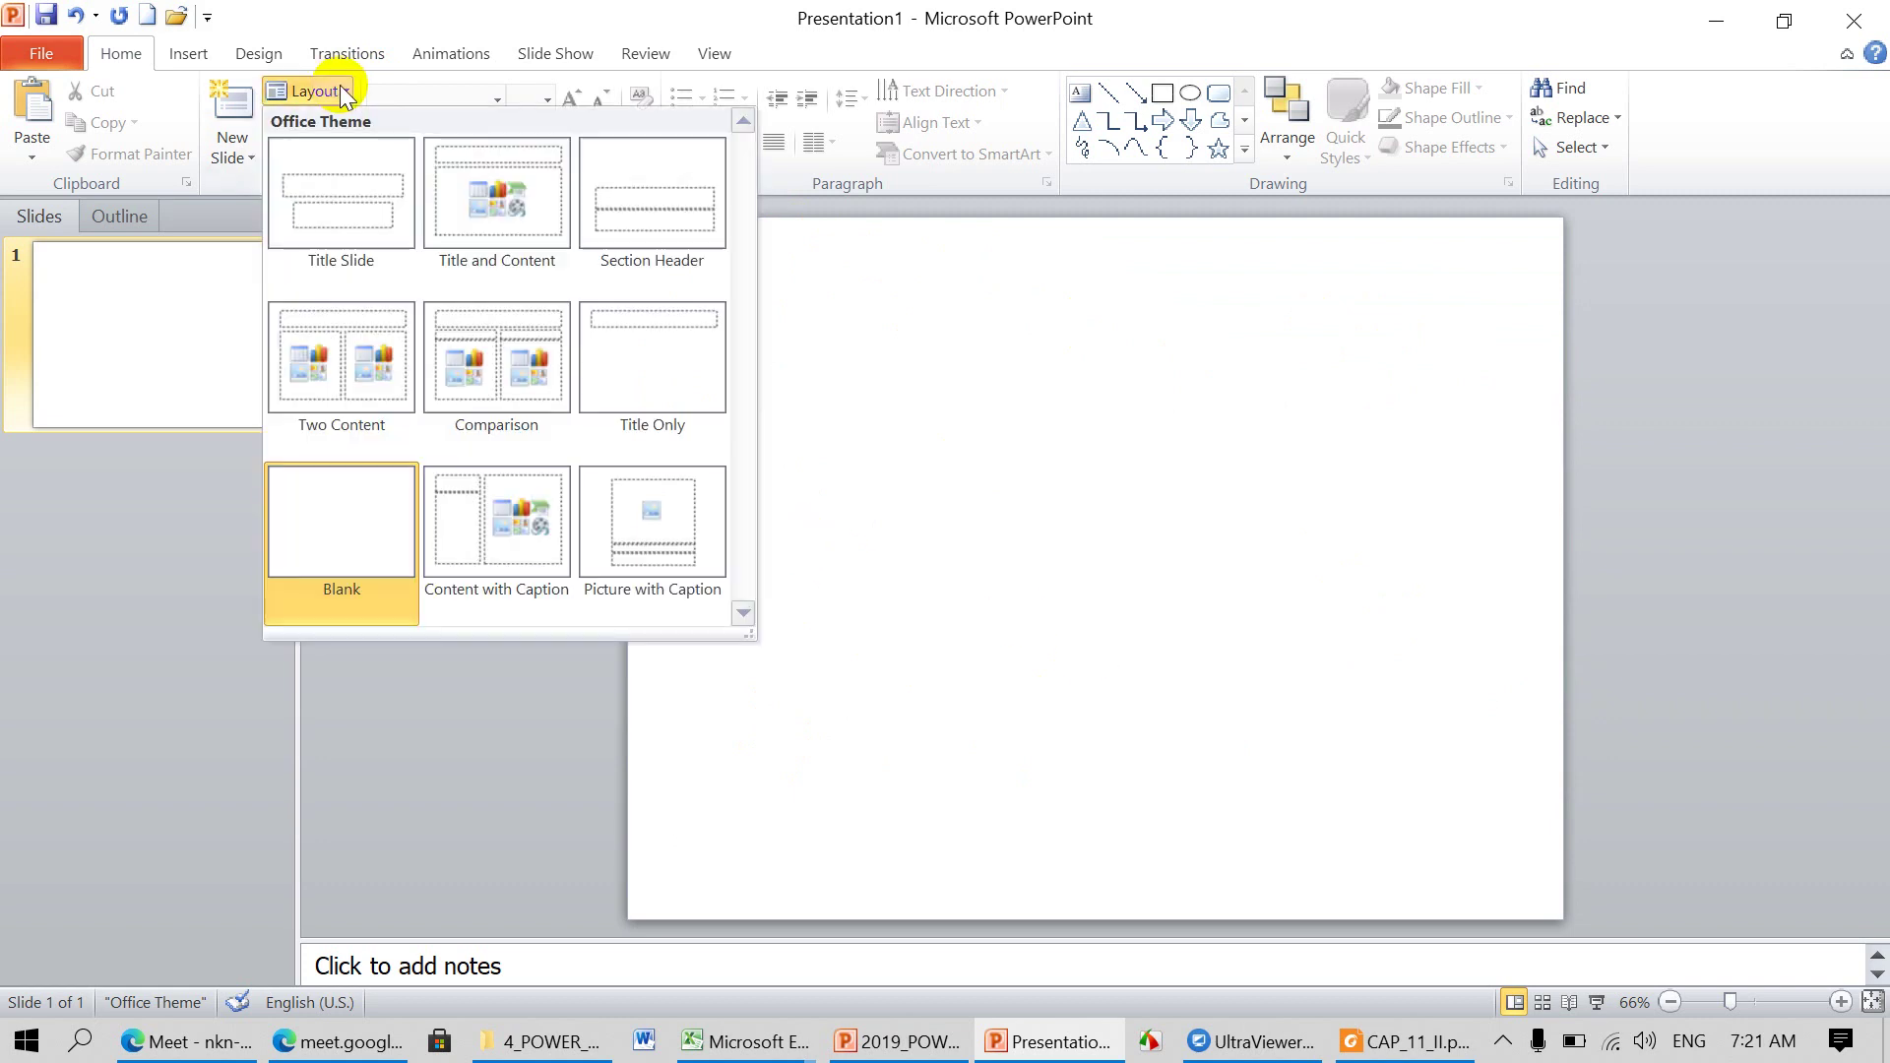
left_click(498, 541)
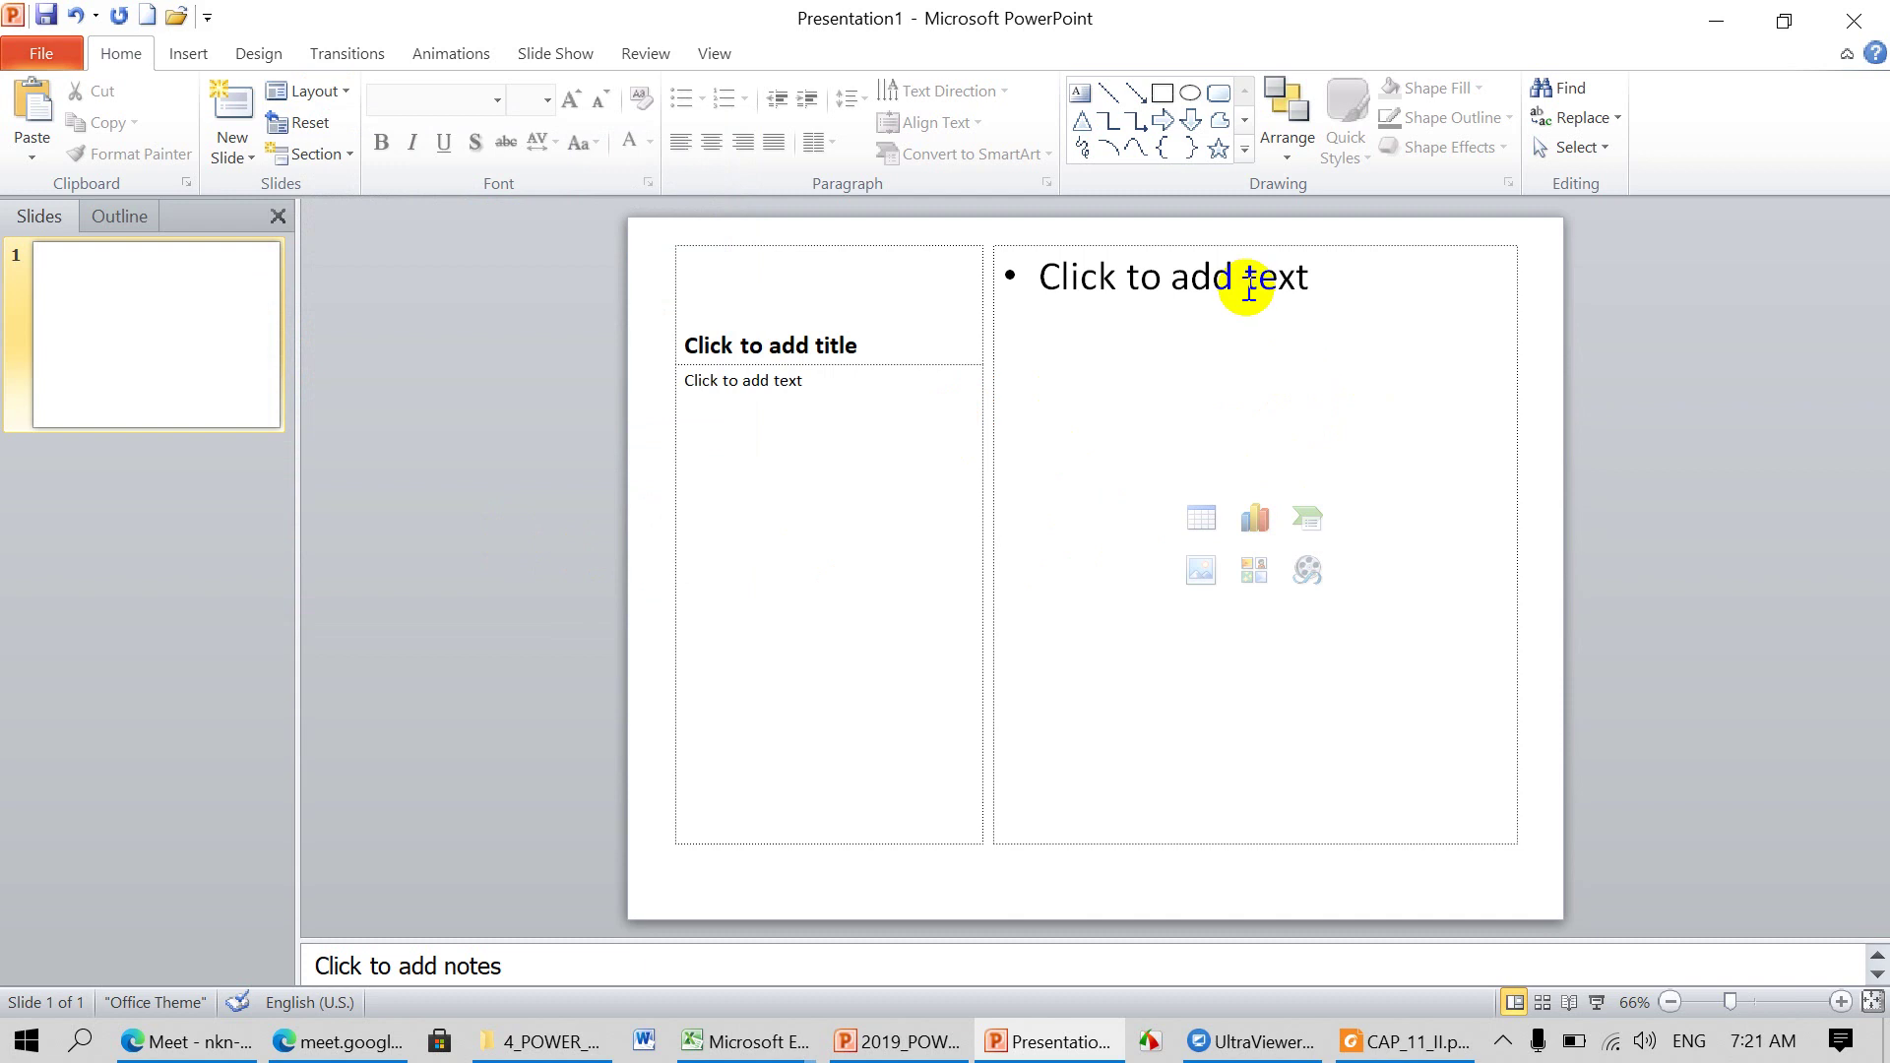
left_click(351, 95)
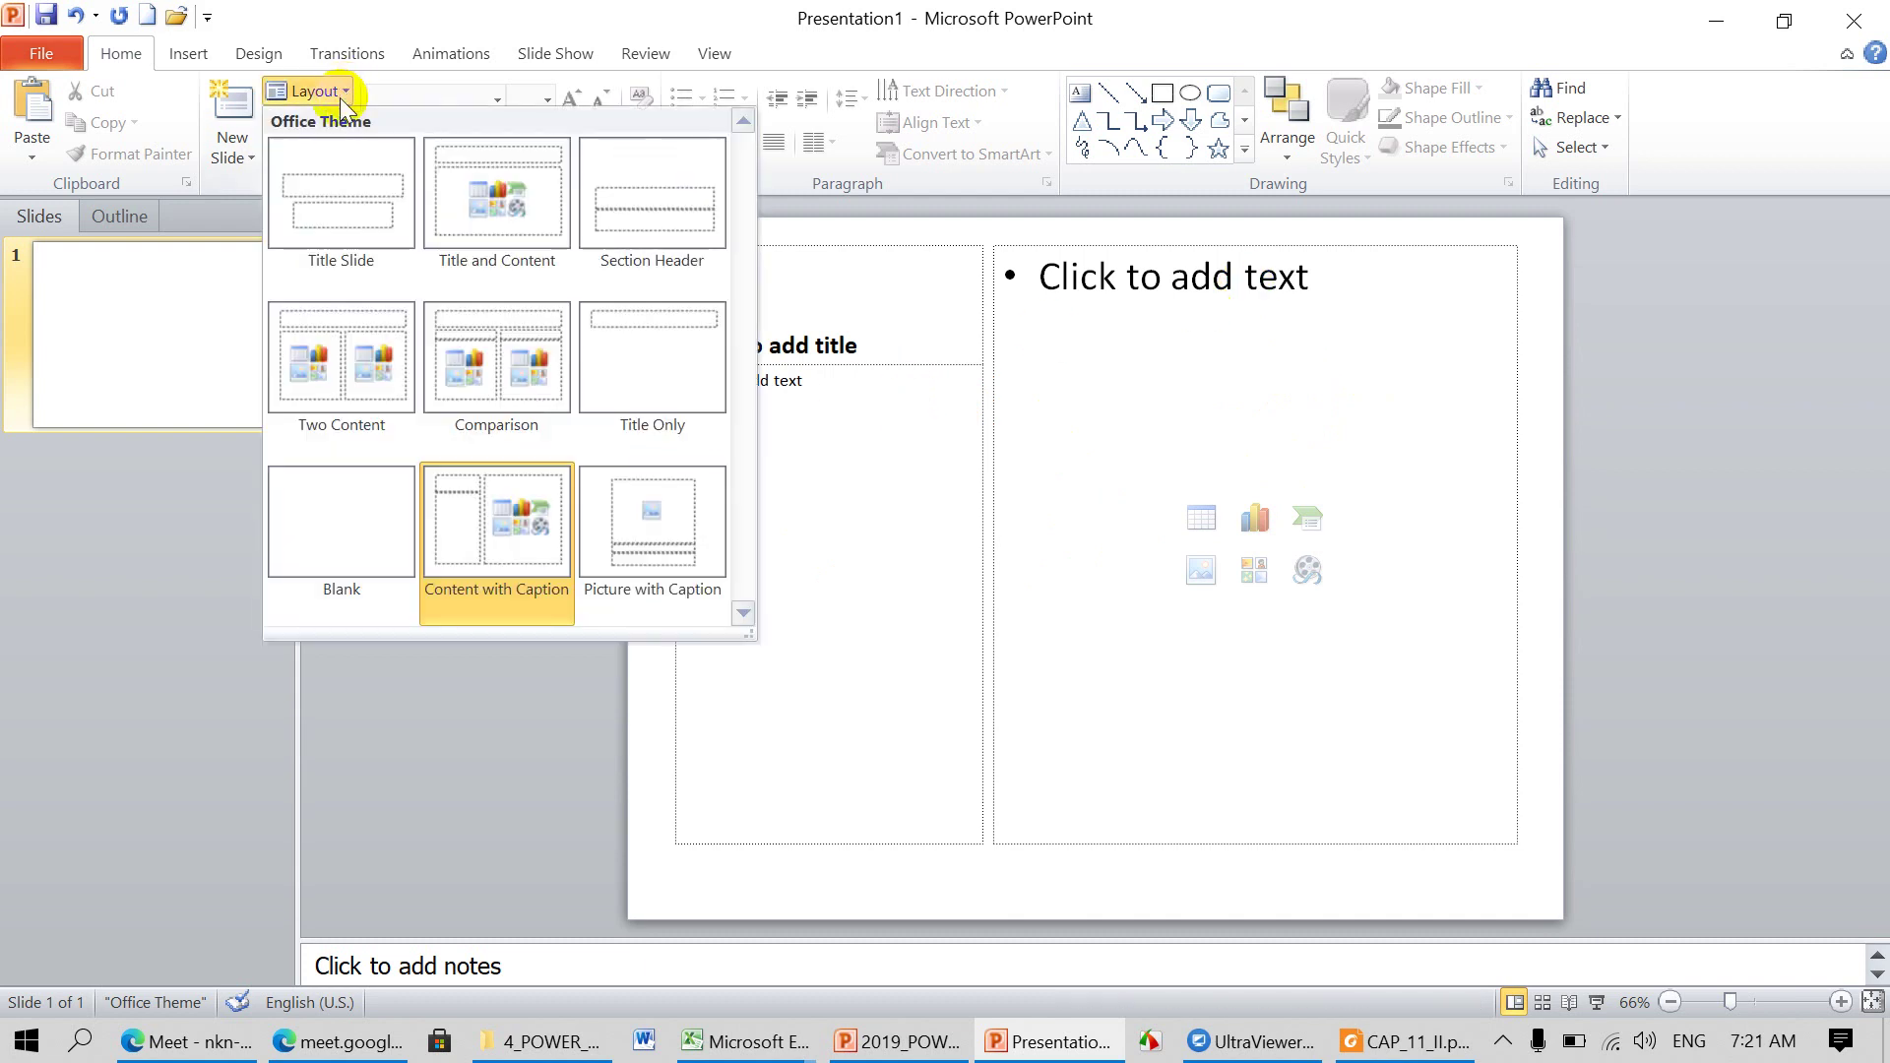
left_click(655, 551)
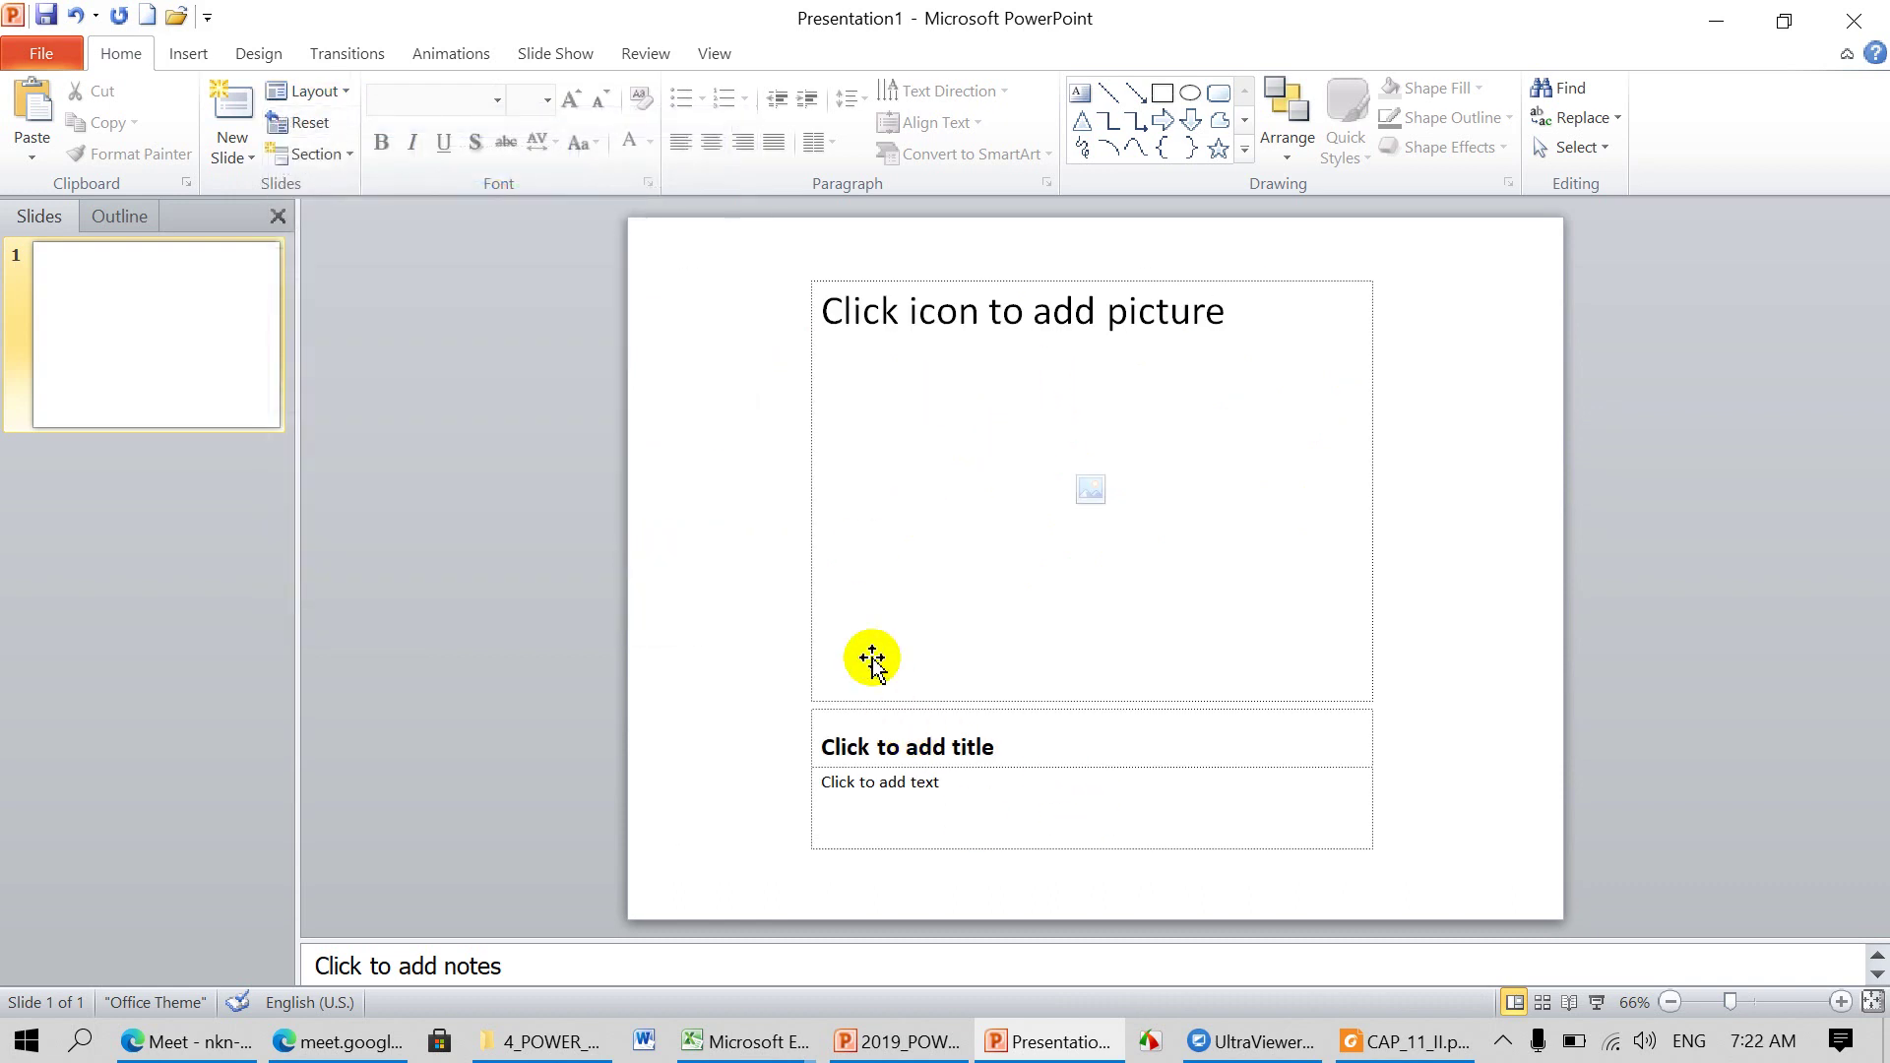
left_click(351, 92)
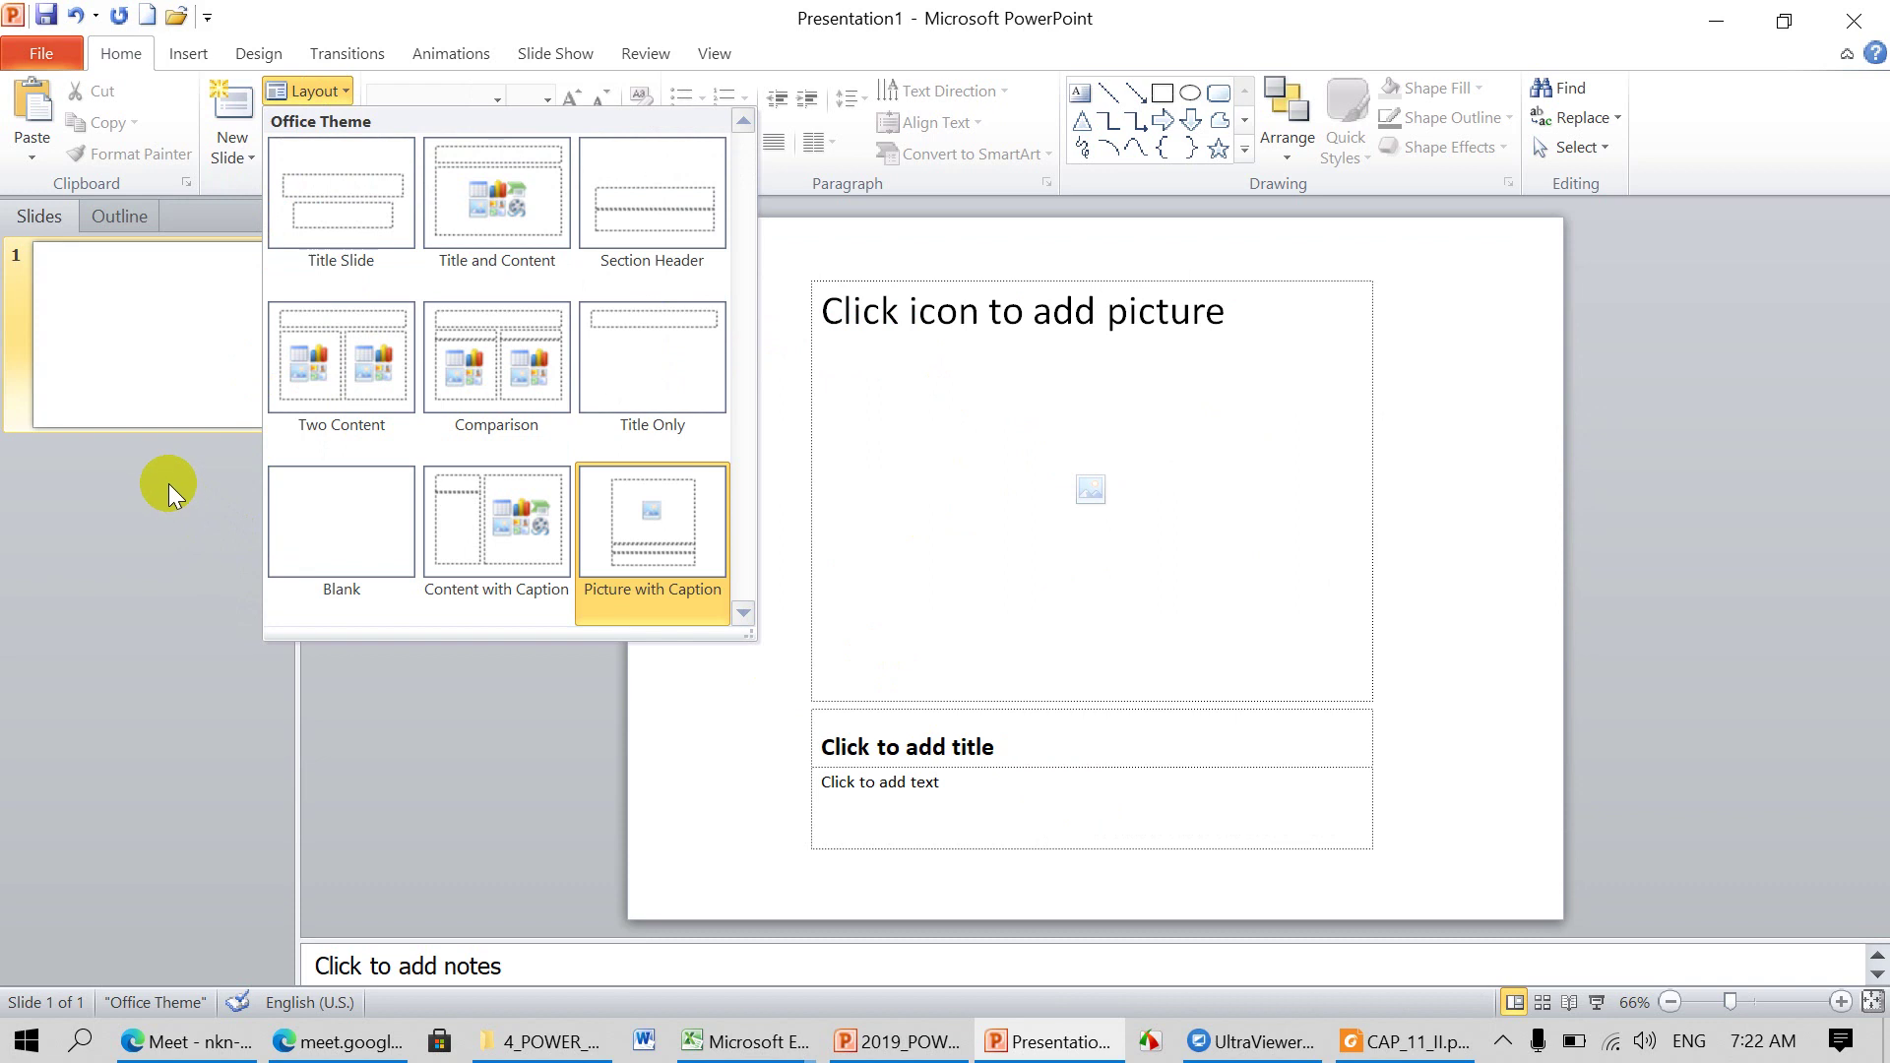
left_click(53, 55)
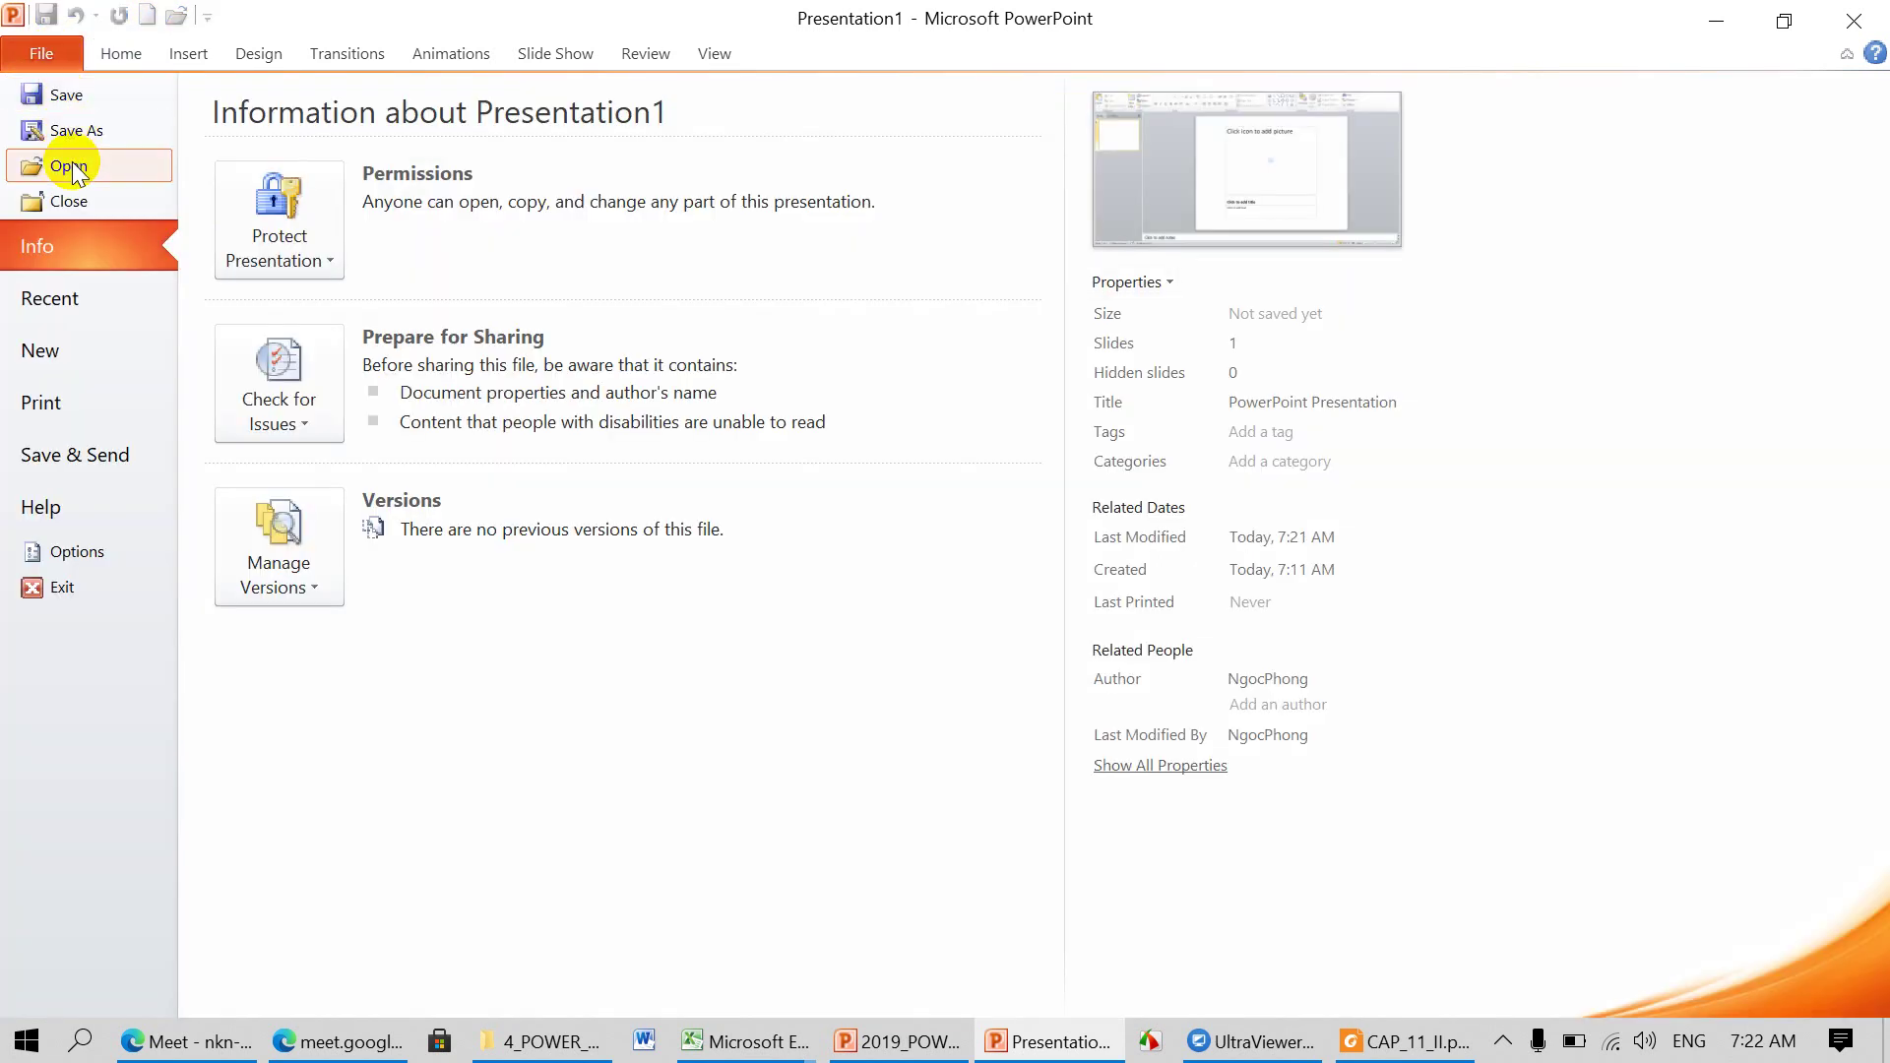
Step: Create a new blank presentation, Presentation2, and click into its title and subtitle placeholders
left_click(146, 256)
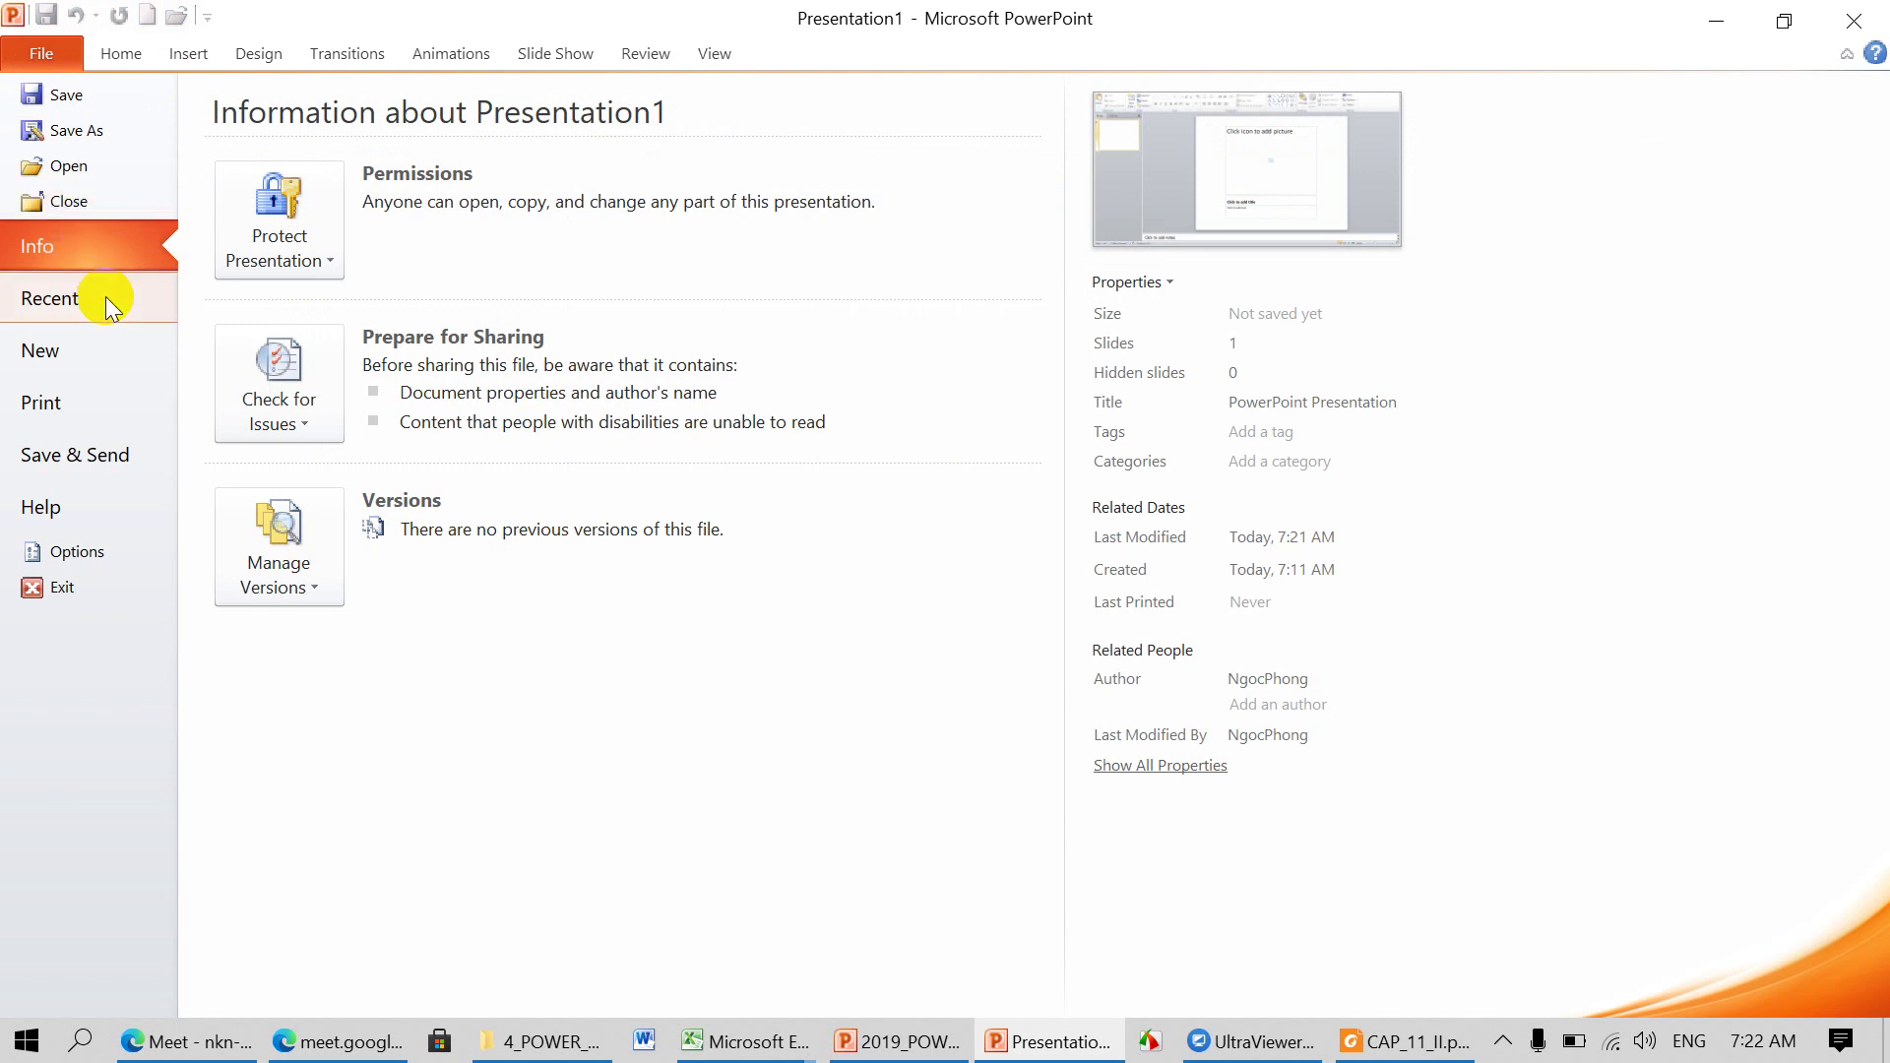
left_click(123, 54)
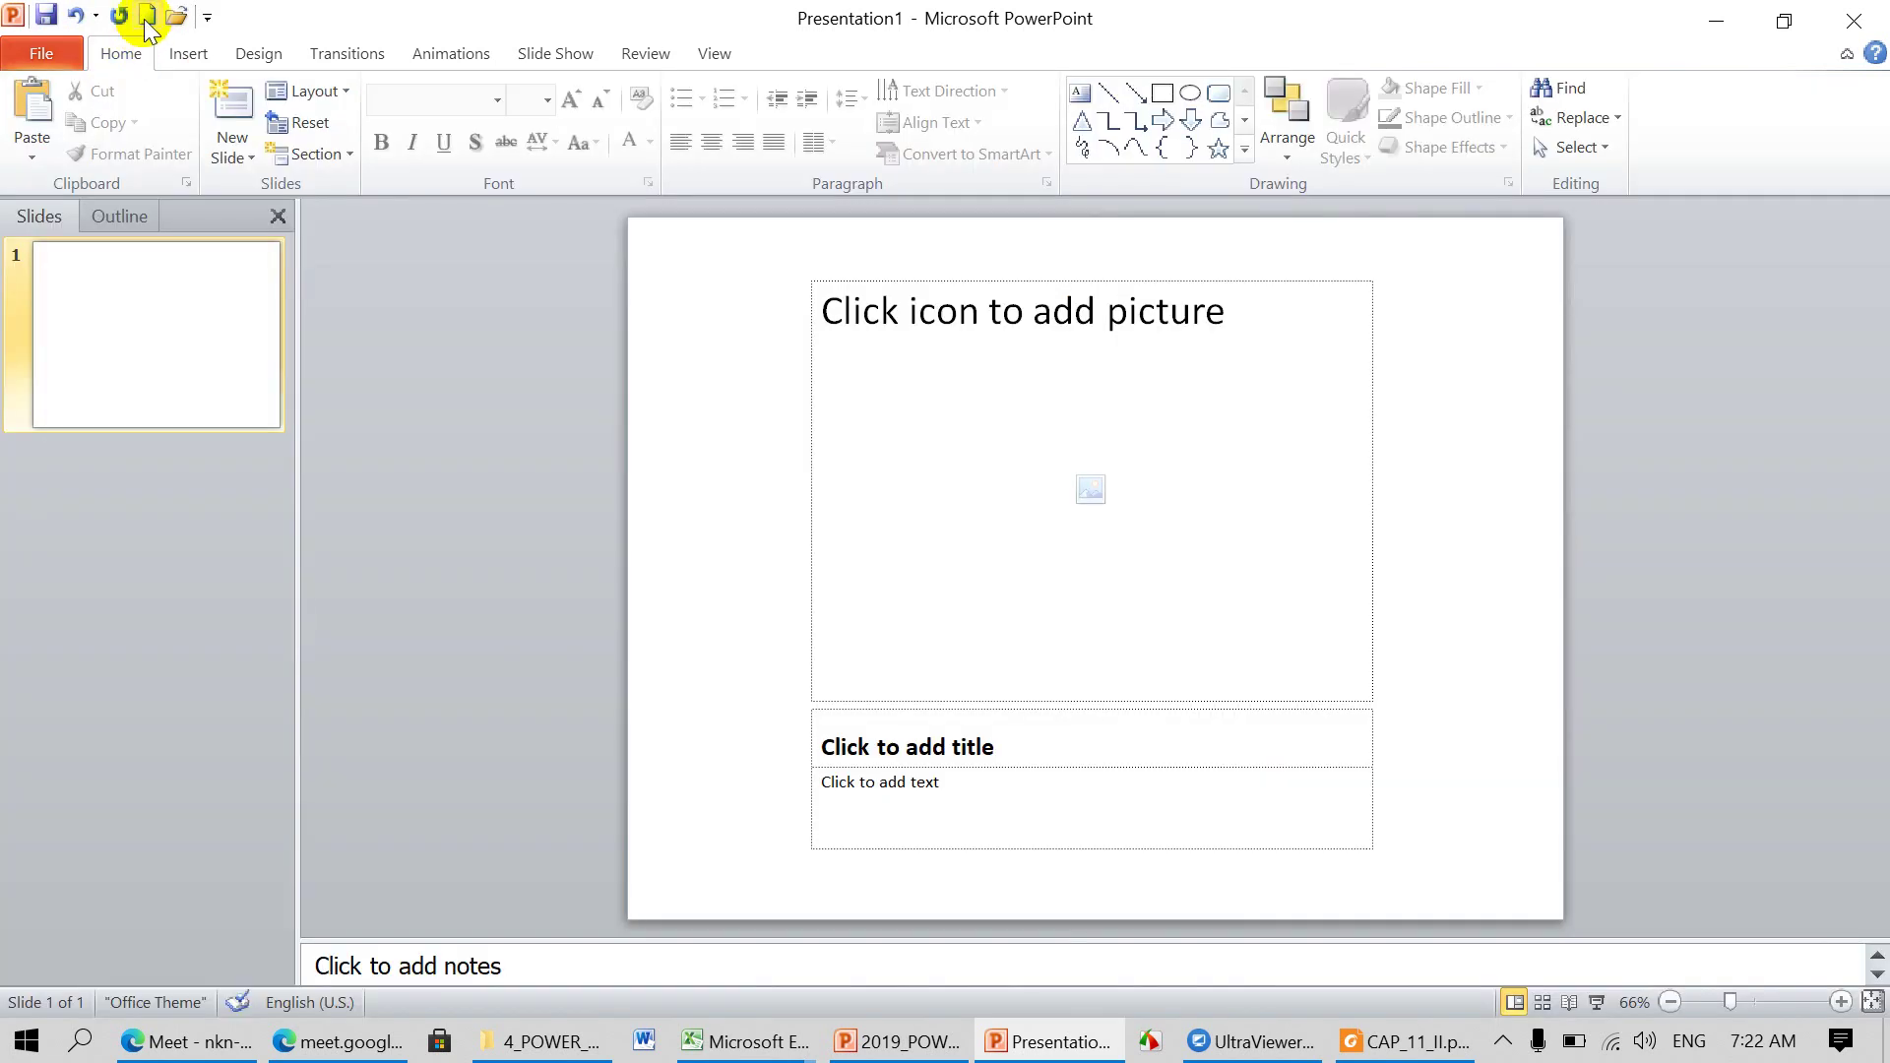
left_click(145, 17)
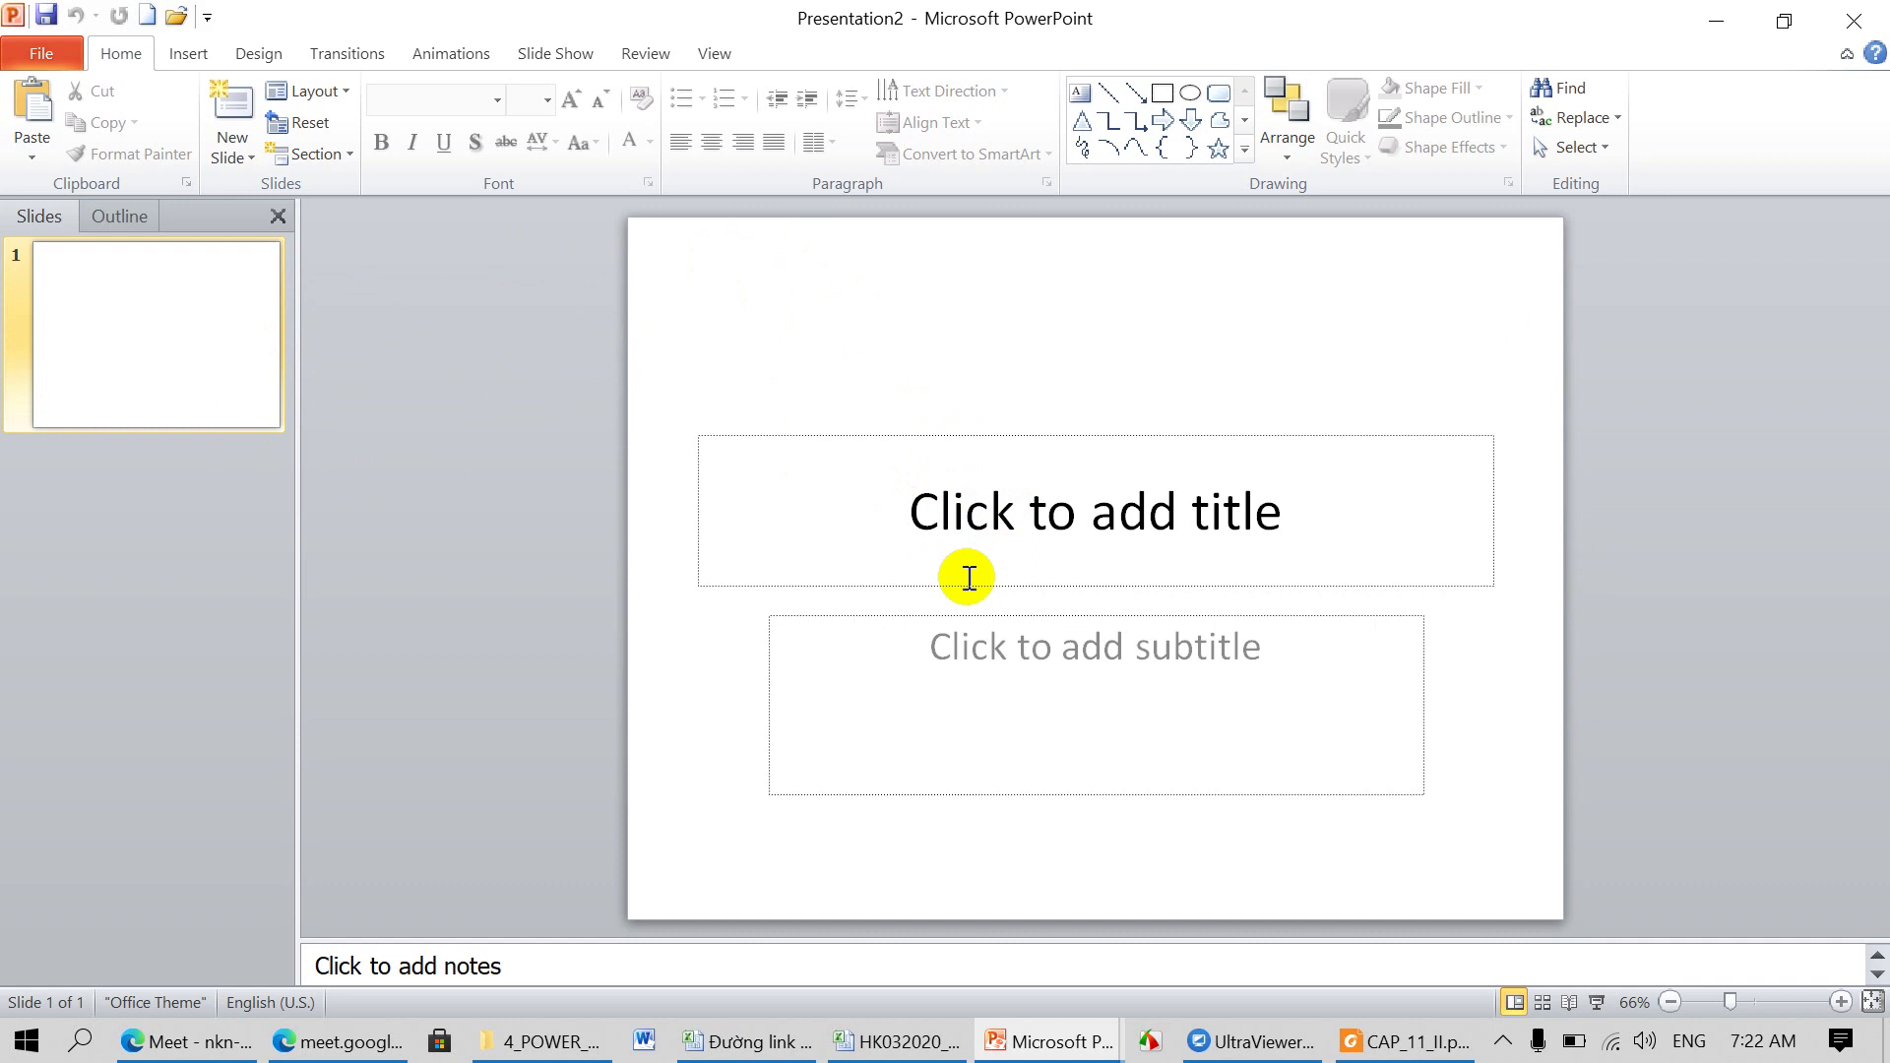
left_click(1044, 513)
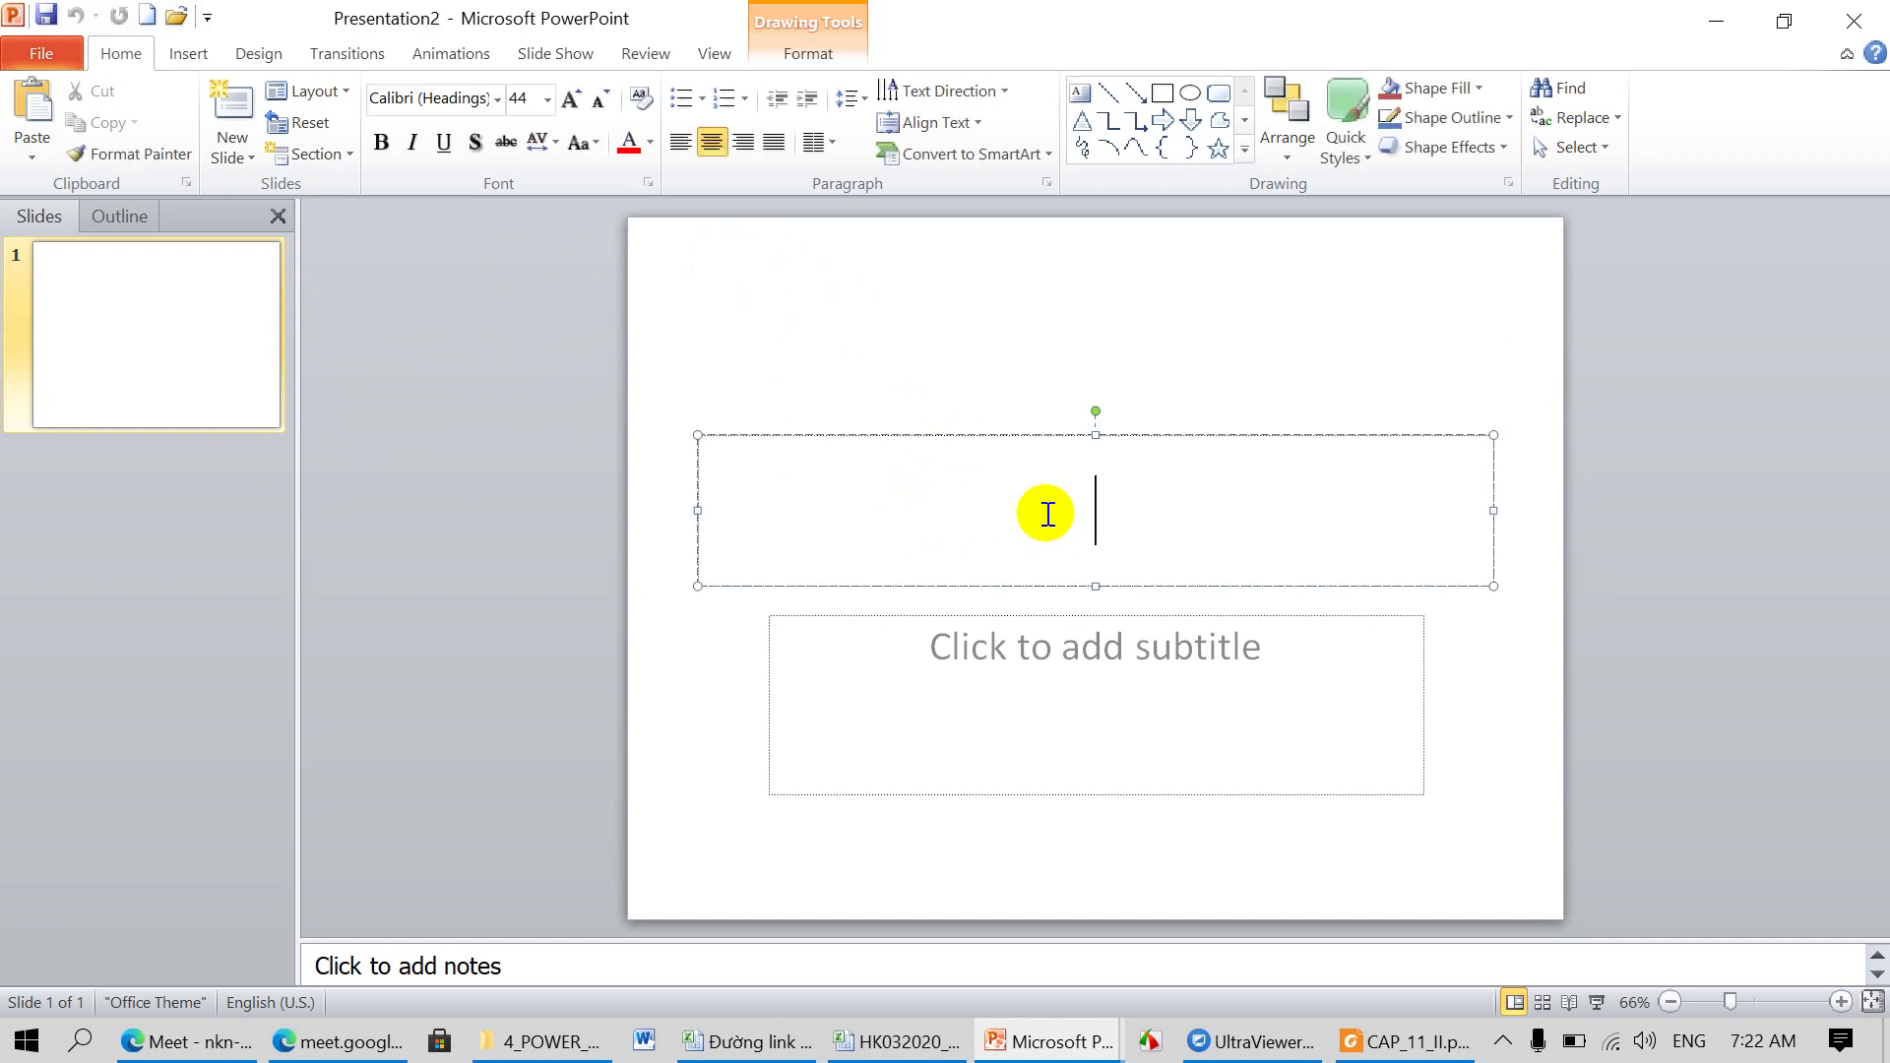
left_click(1054, 666)
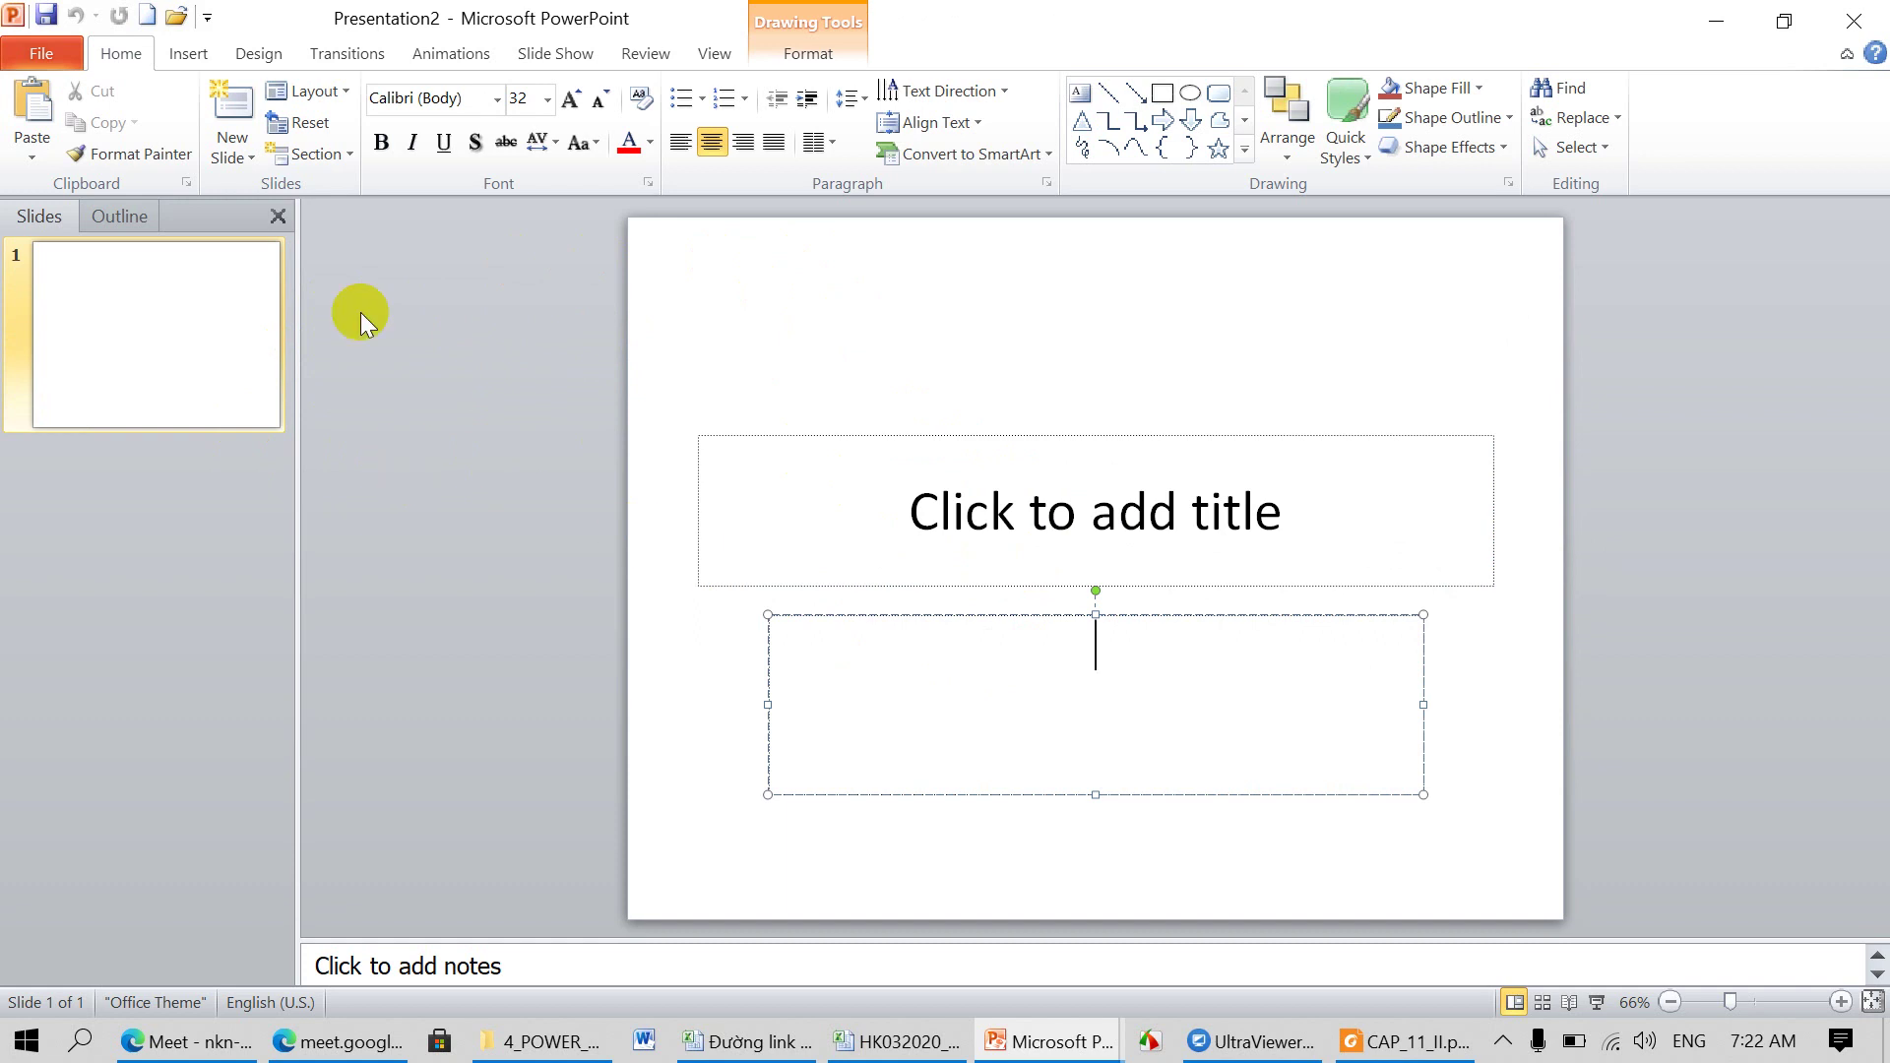
Step: Close Presentation2 and Presentation1 without saving, then return to 2019_POWERPOINT_2010.pptx
left_click(56, 53)
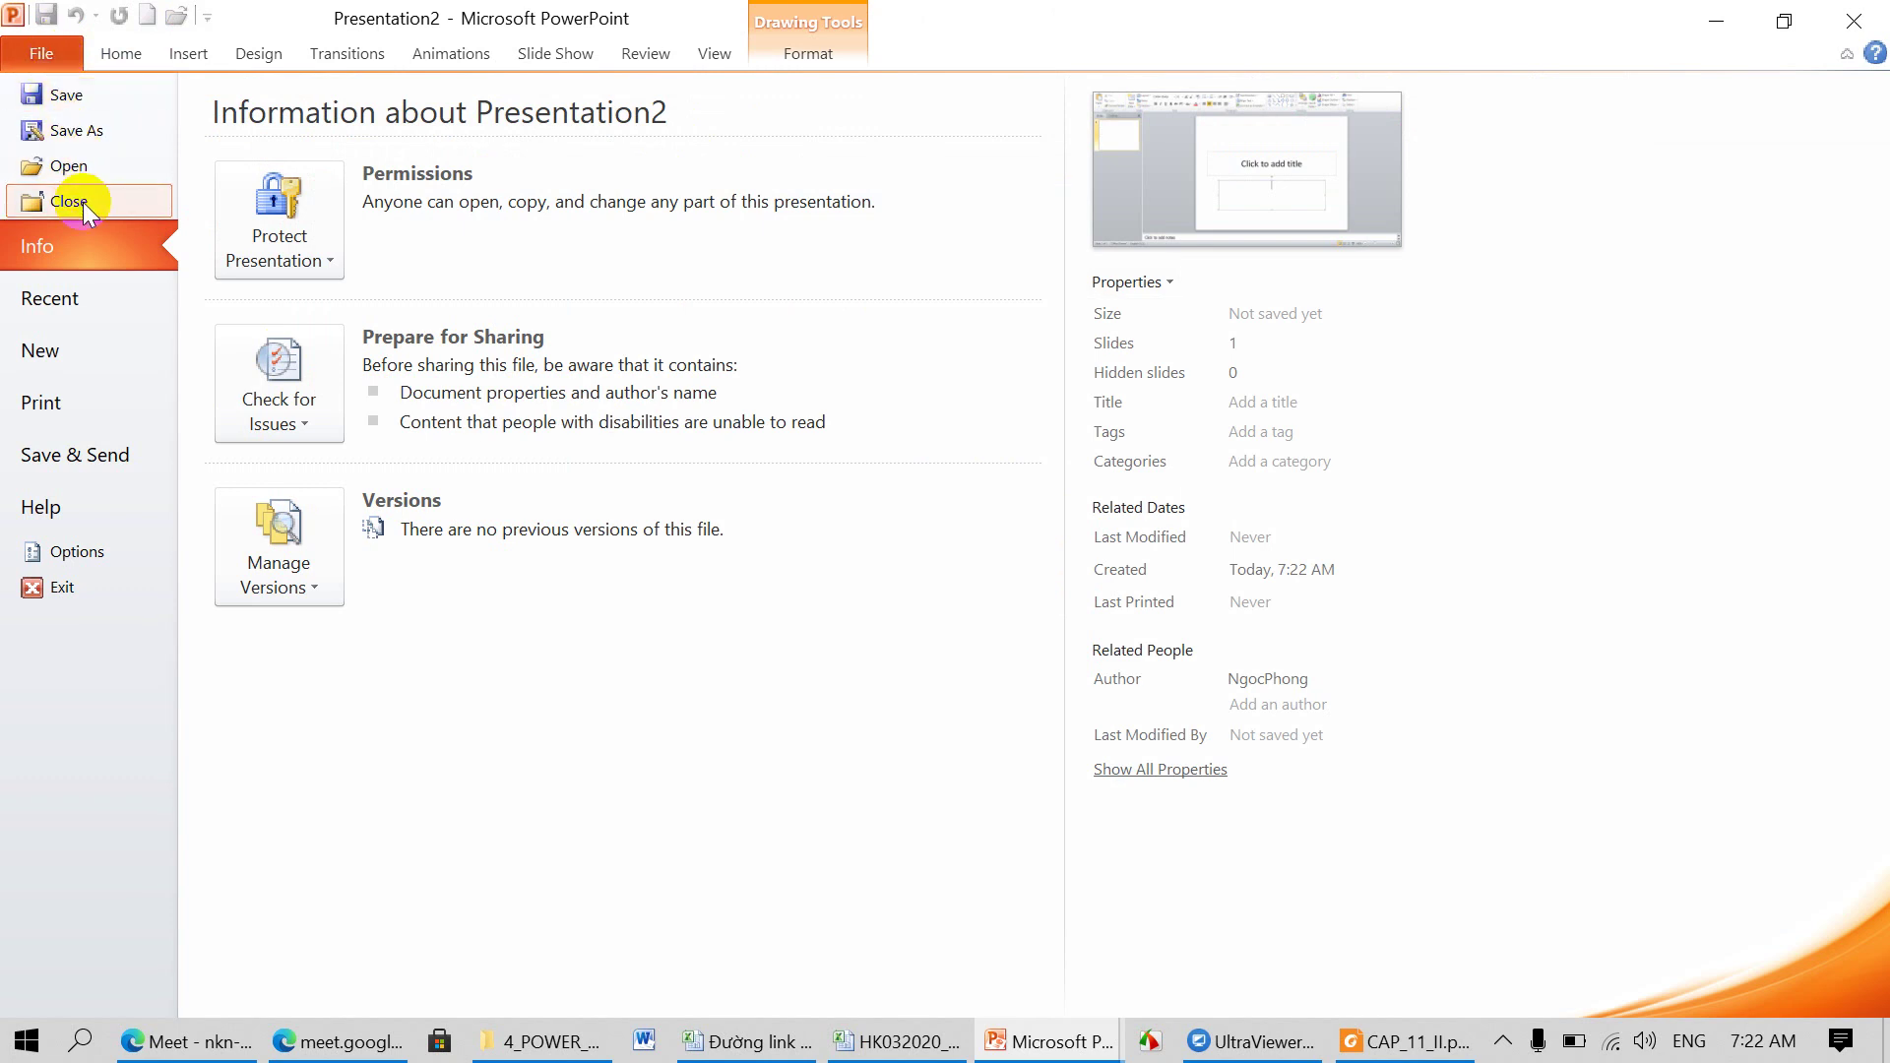
left_click(74, 201)
left_click(39, 53)
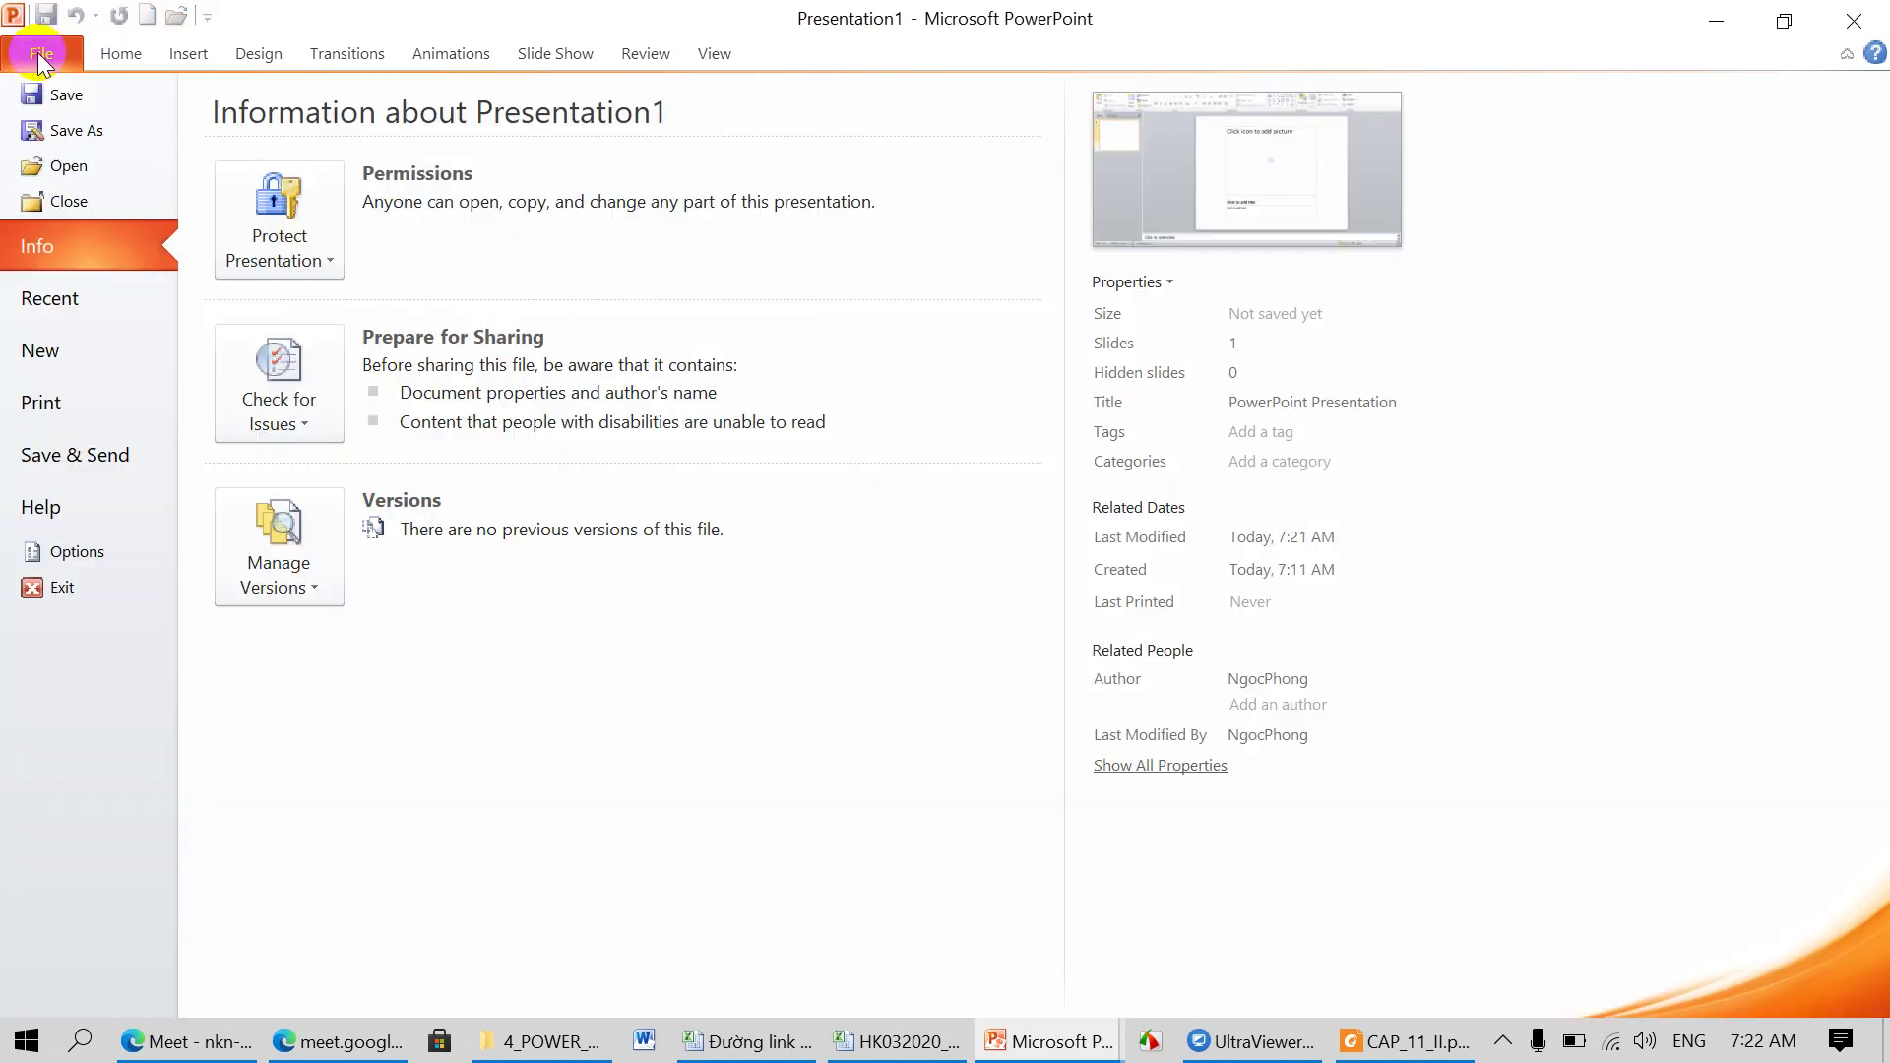
left_click(75, 201)
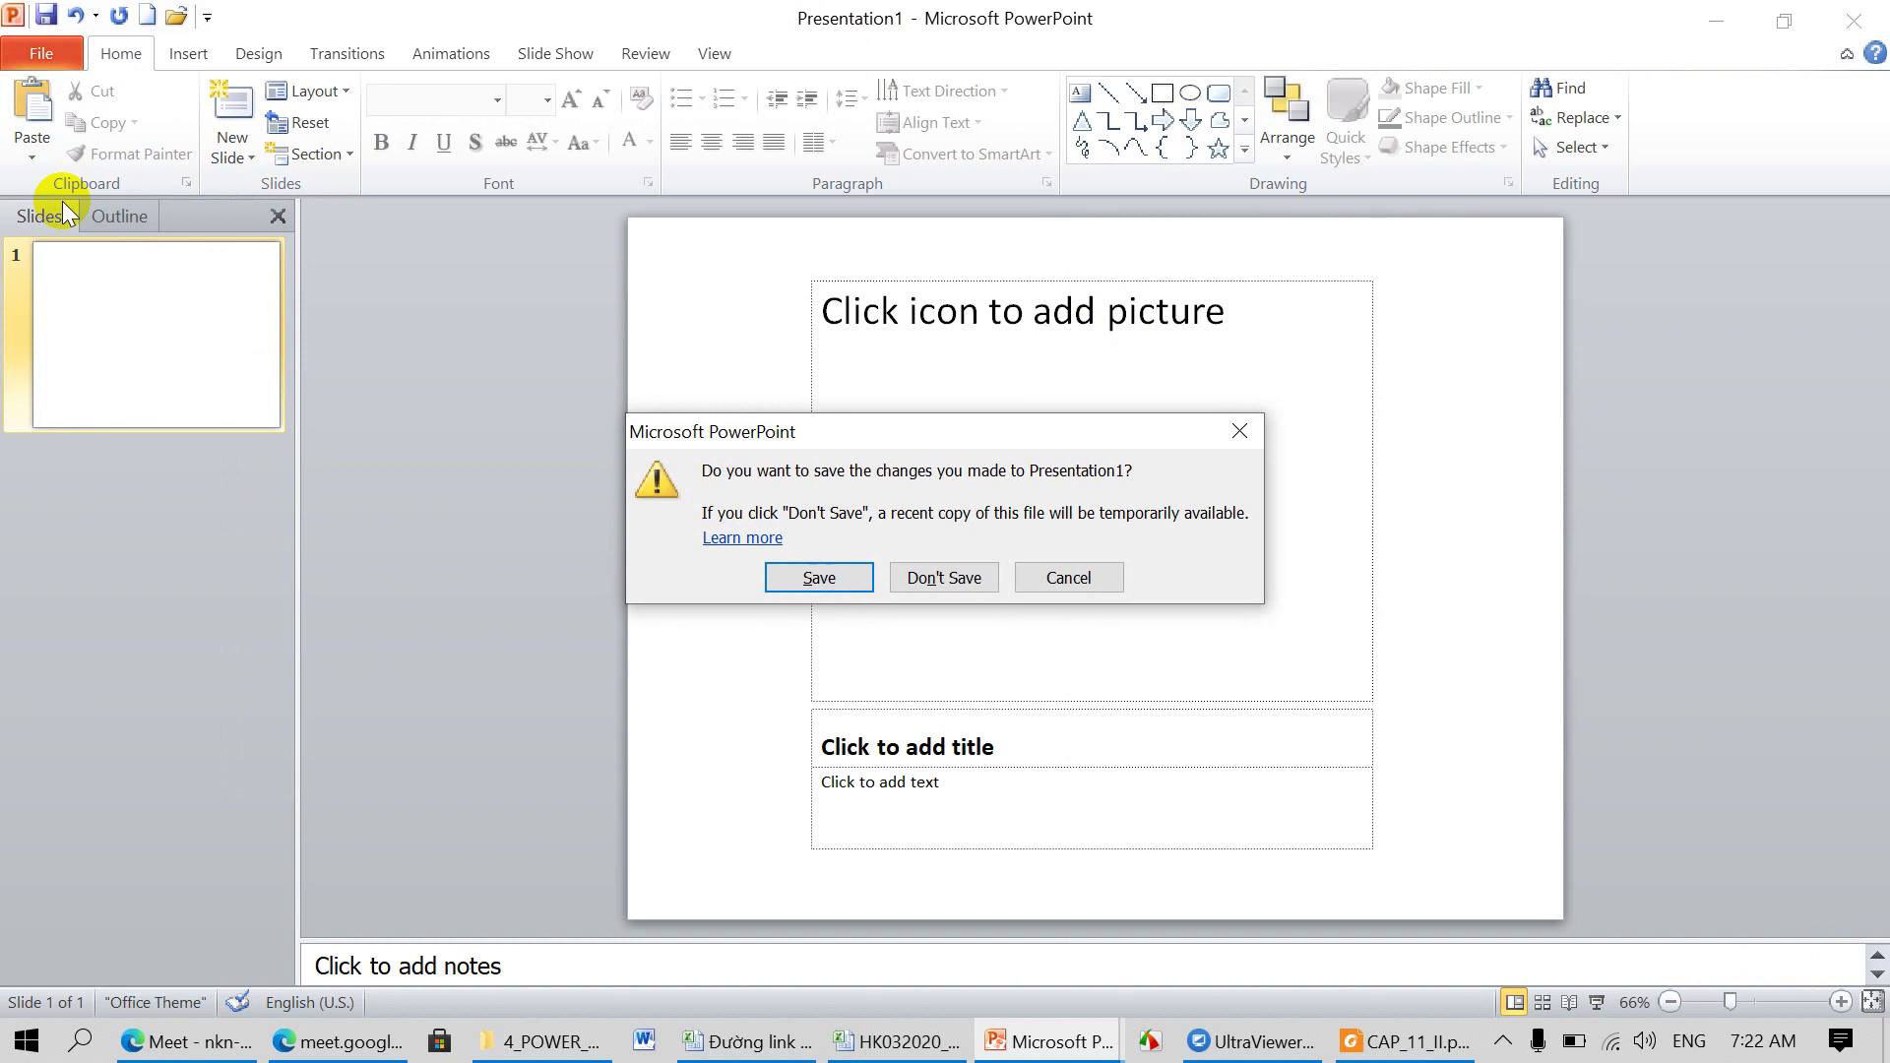
left_click(951, 579)
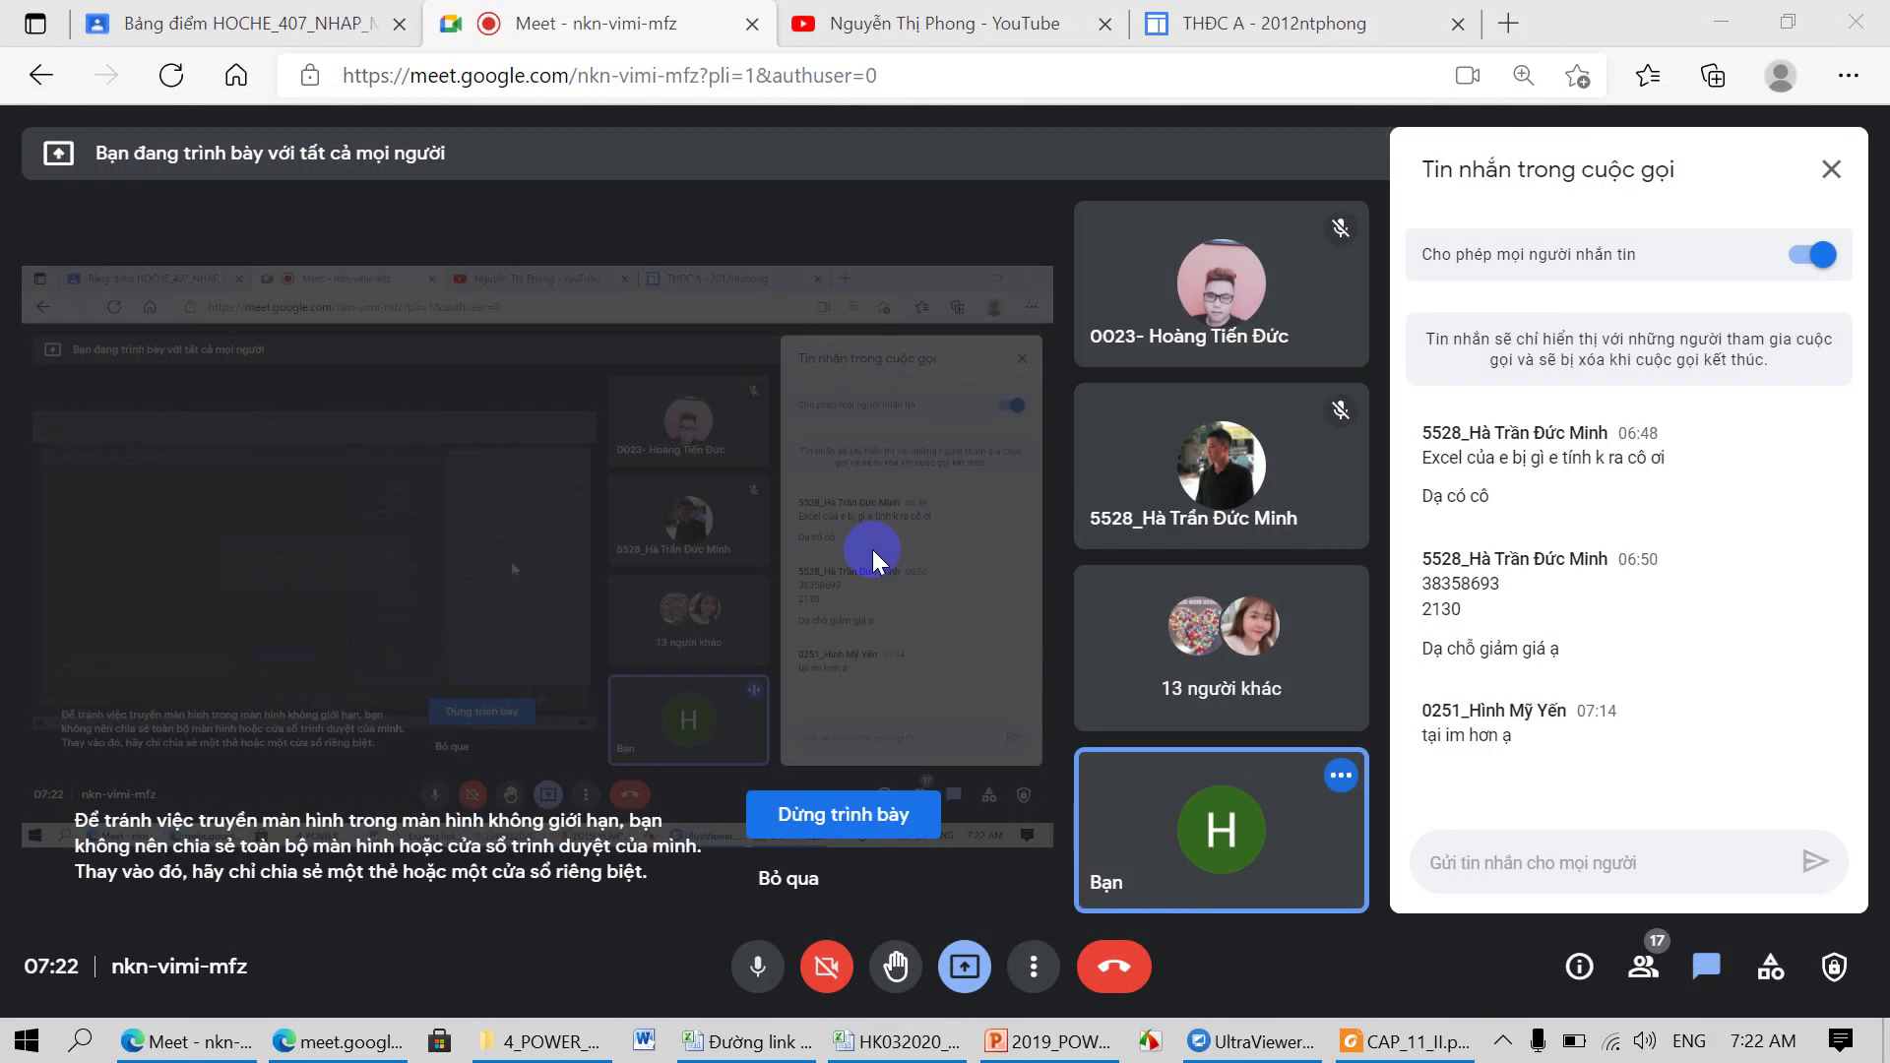
left_click(1056, 1043)
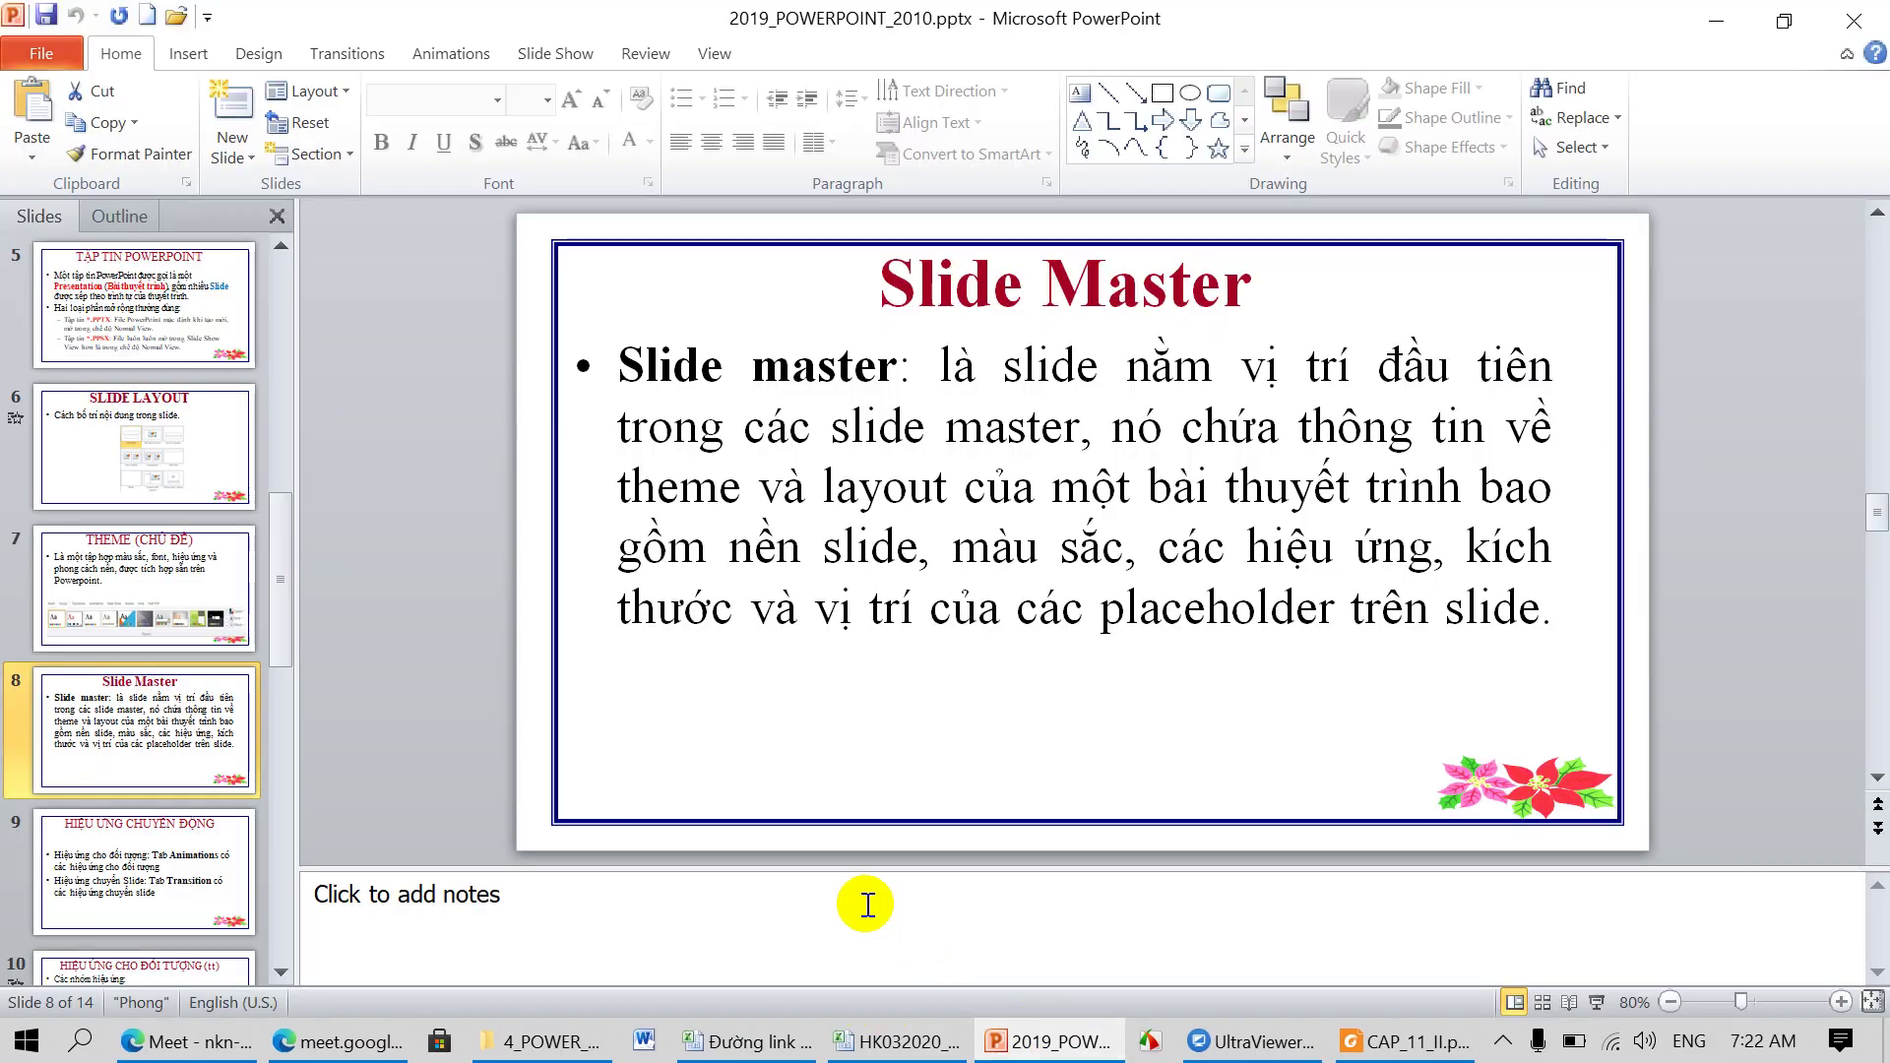
Step: Go to slide 1, then open slide 3, Presentation View, in the editing area
scroll(240, 477, "up", 5)
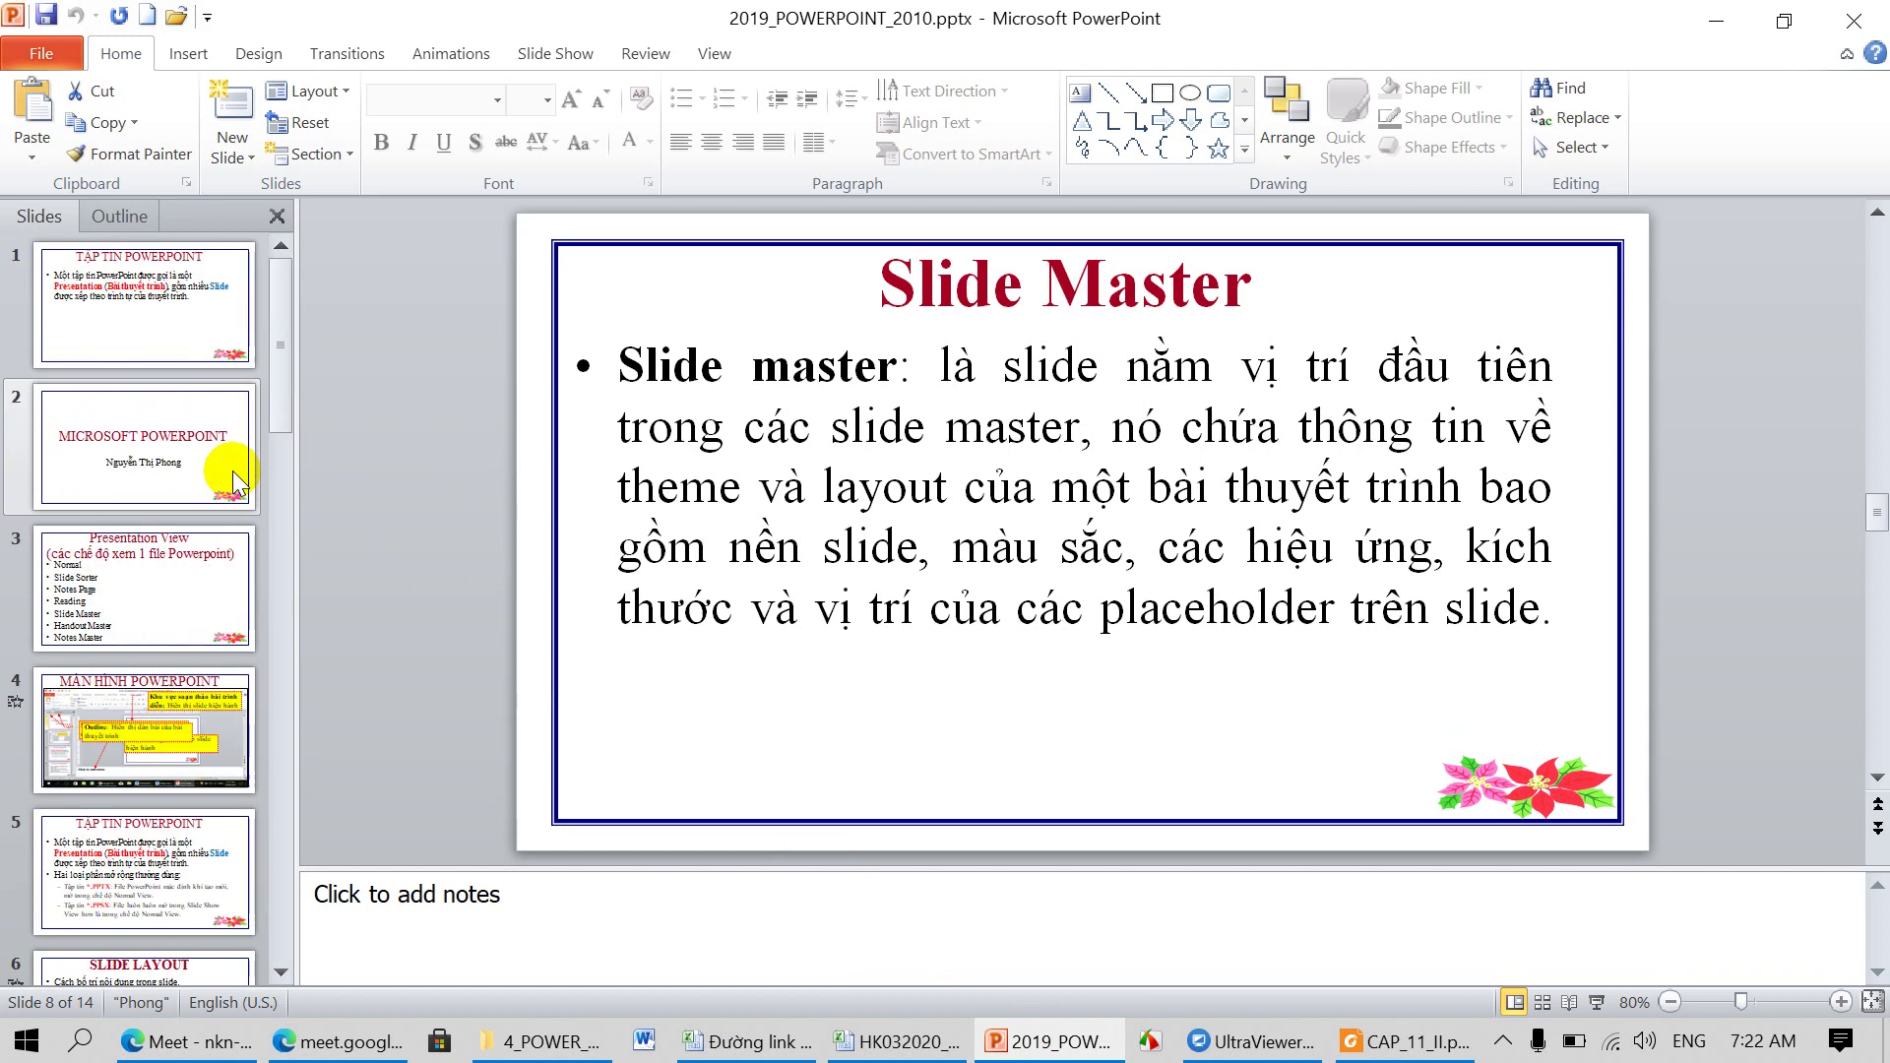
left_click(138, 320)
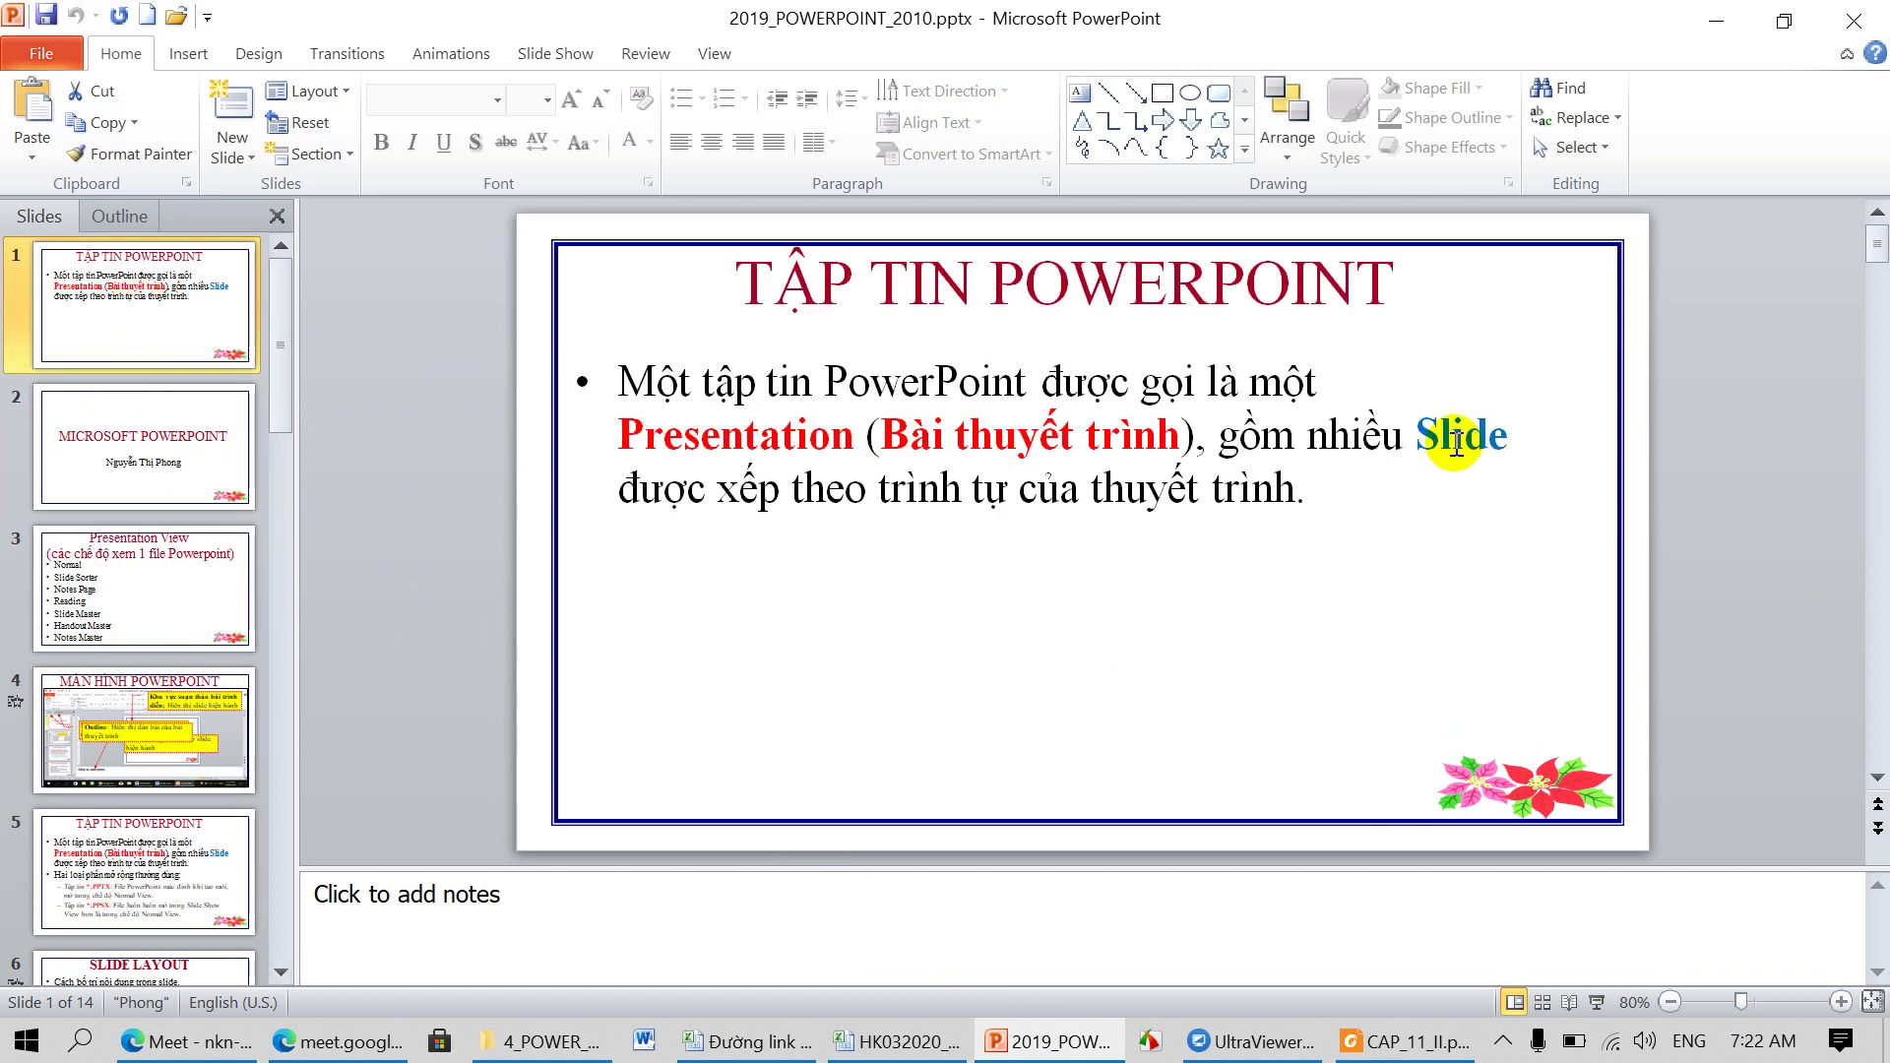
left_click(146, 583)
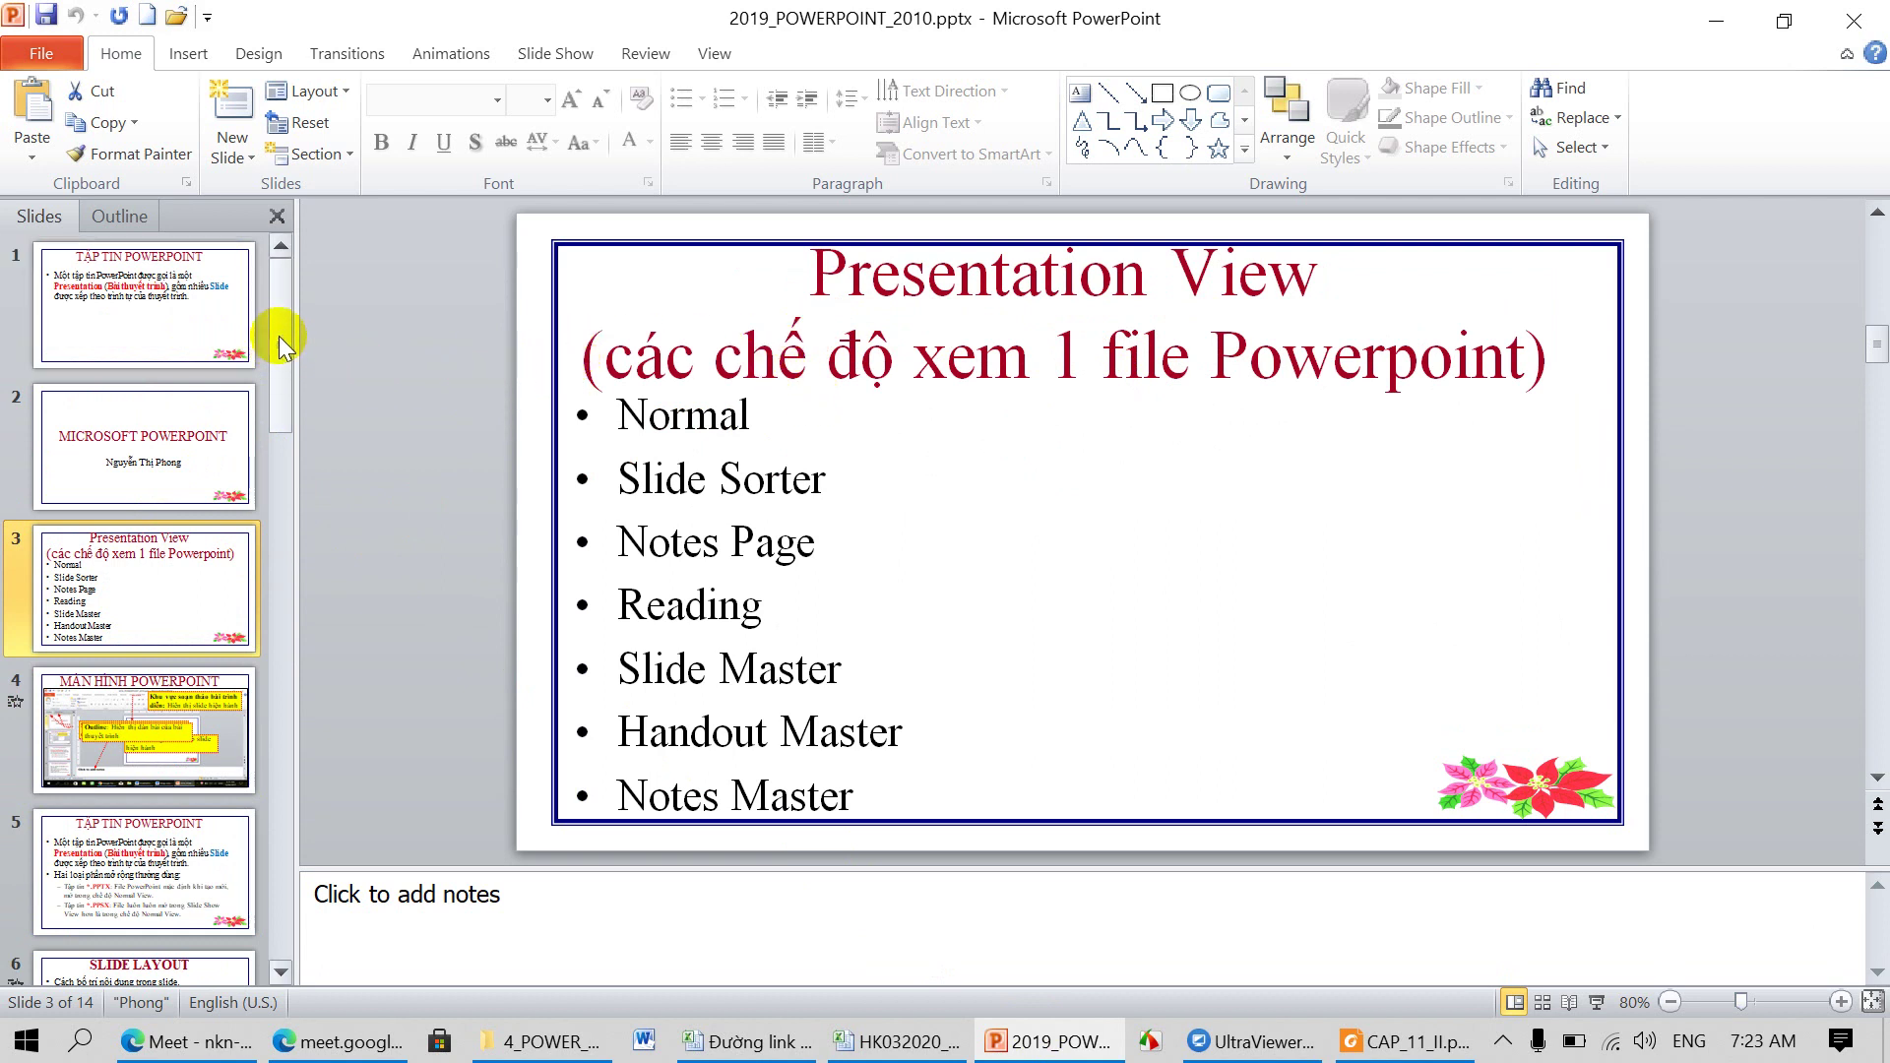
left_click(294, 279)
Step: In Slide Sorter, move the MÀN HÌNH POWERPOINT slide to position 1, then return to Normal view
left_click(716, 55)
left_click(28, 111)
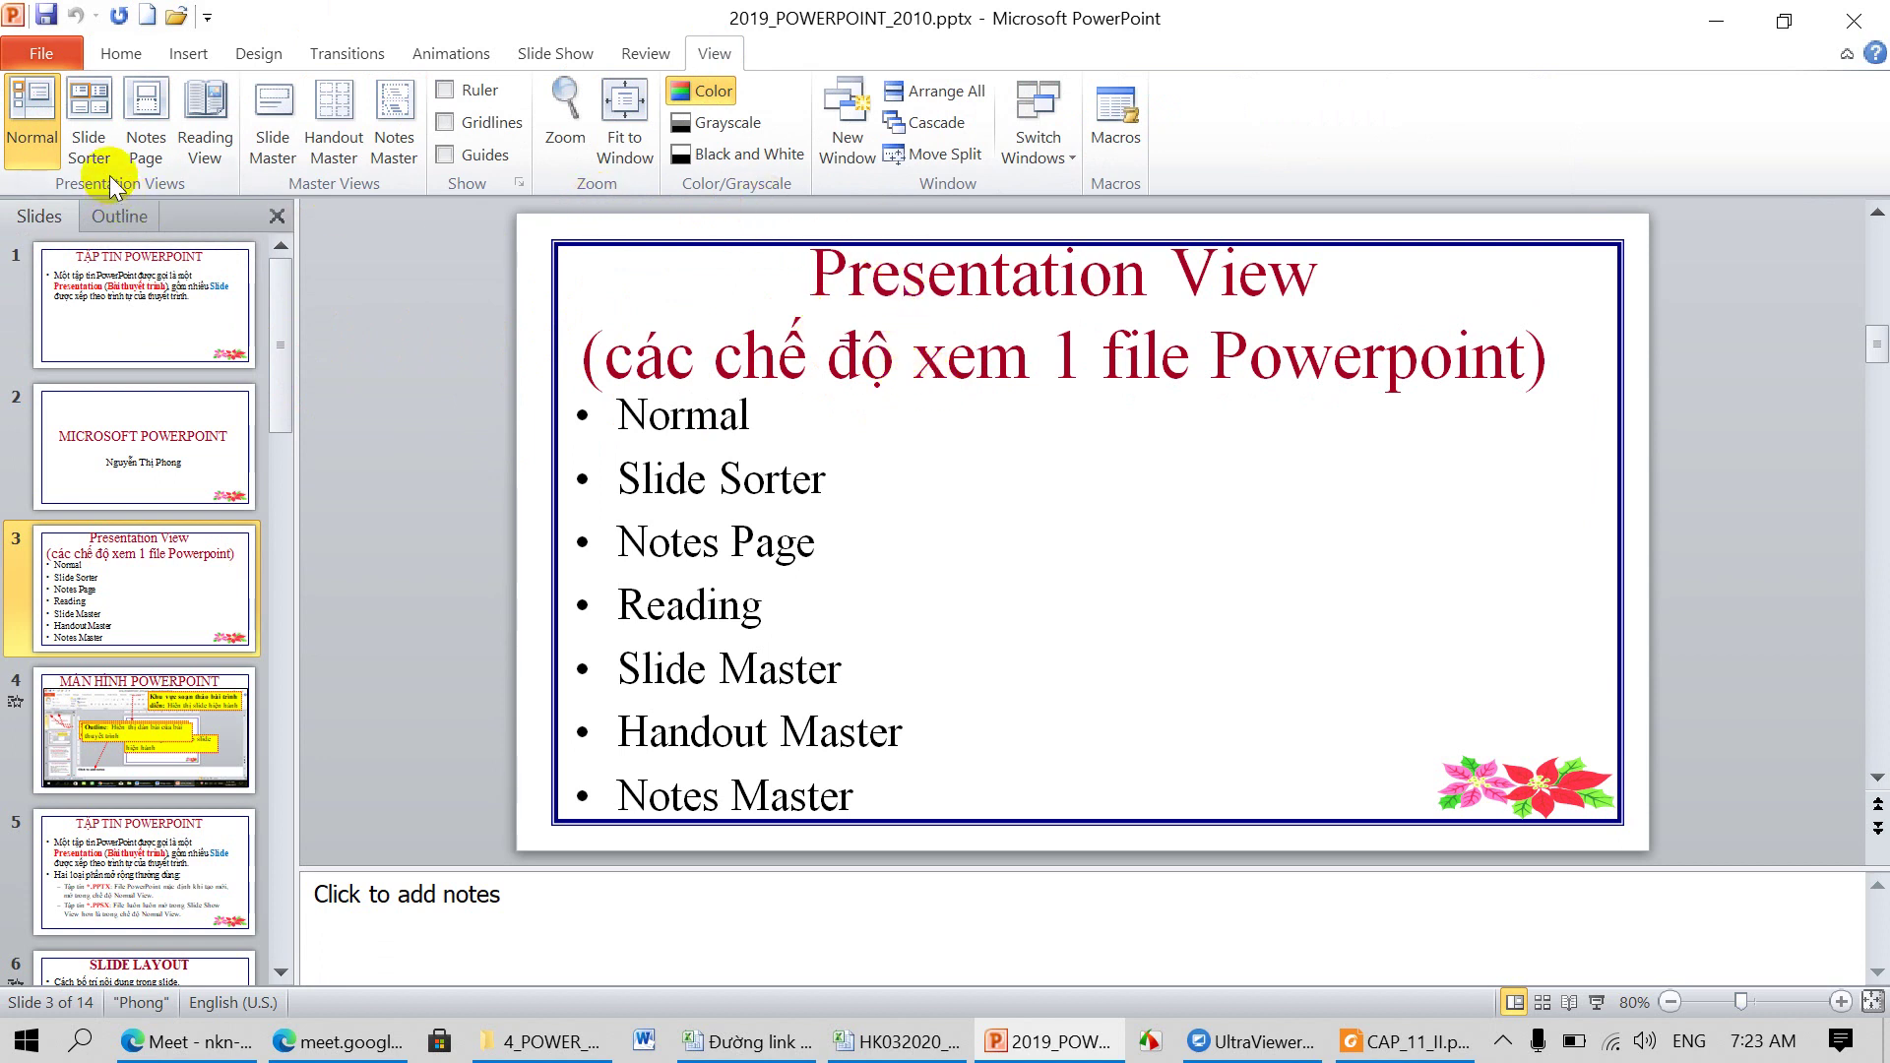
left_click(85, 120)
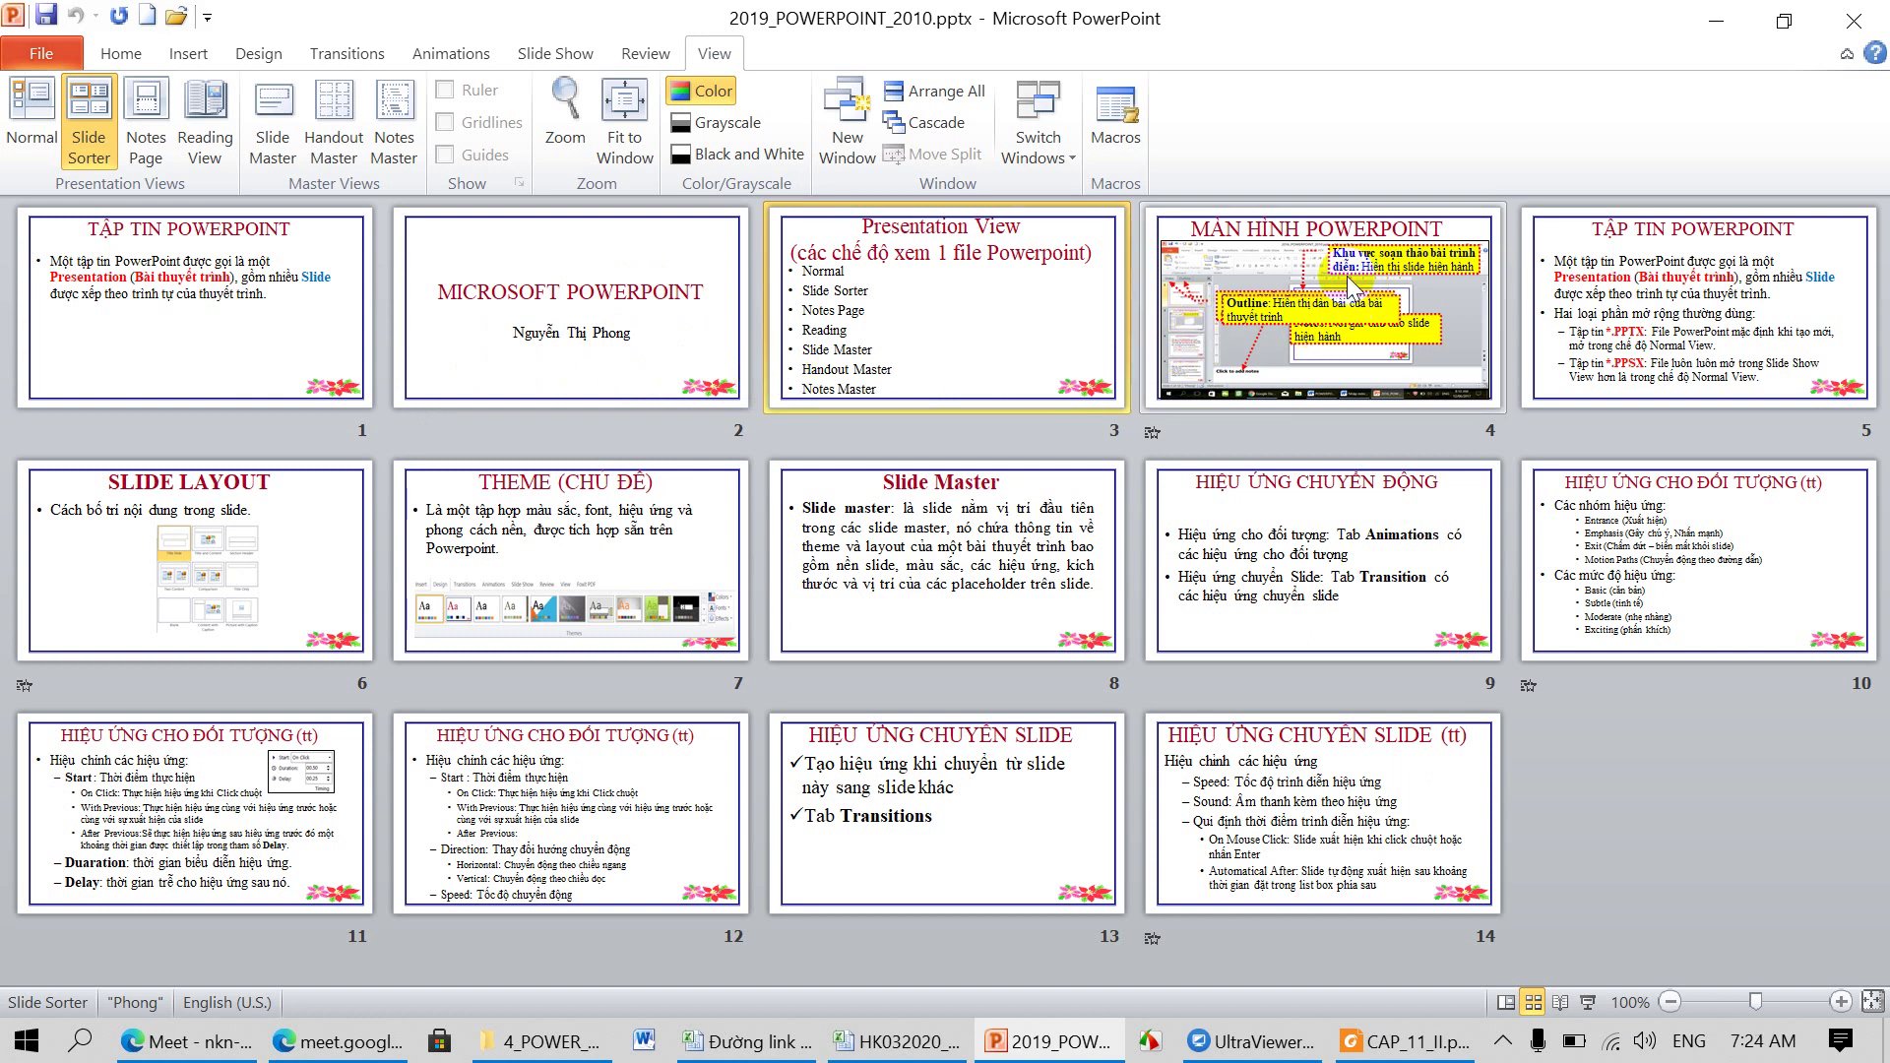
left_click(1383, 298)
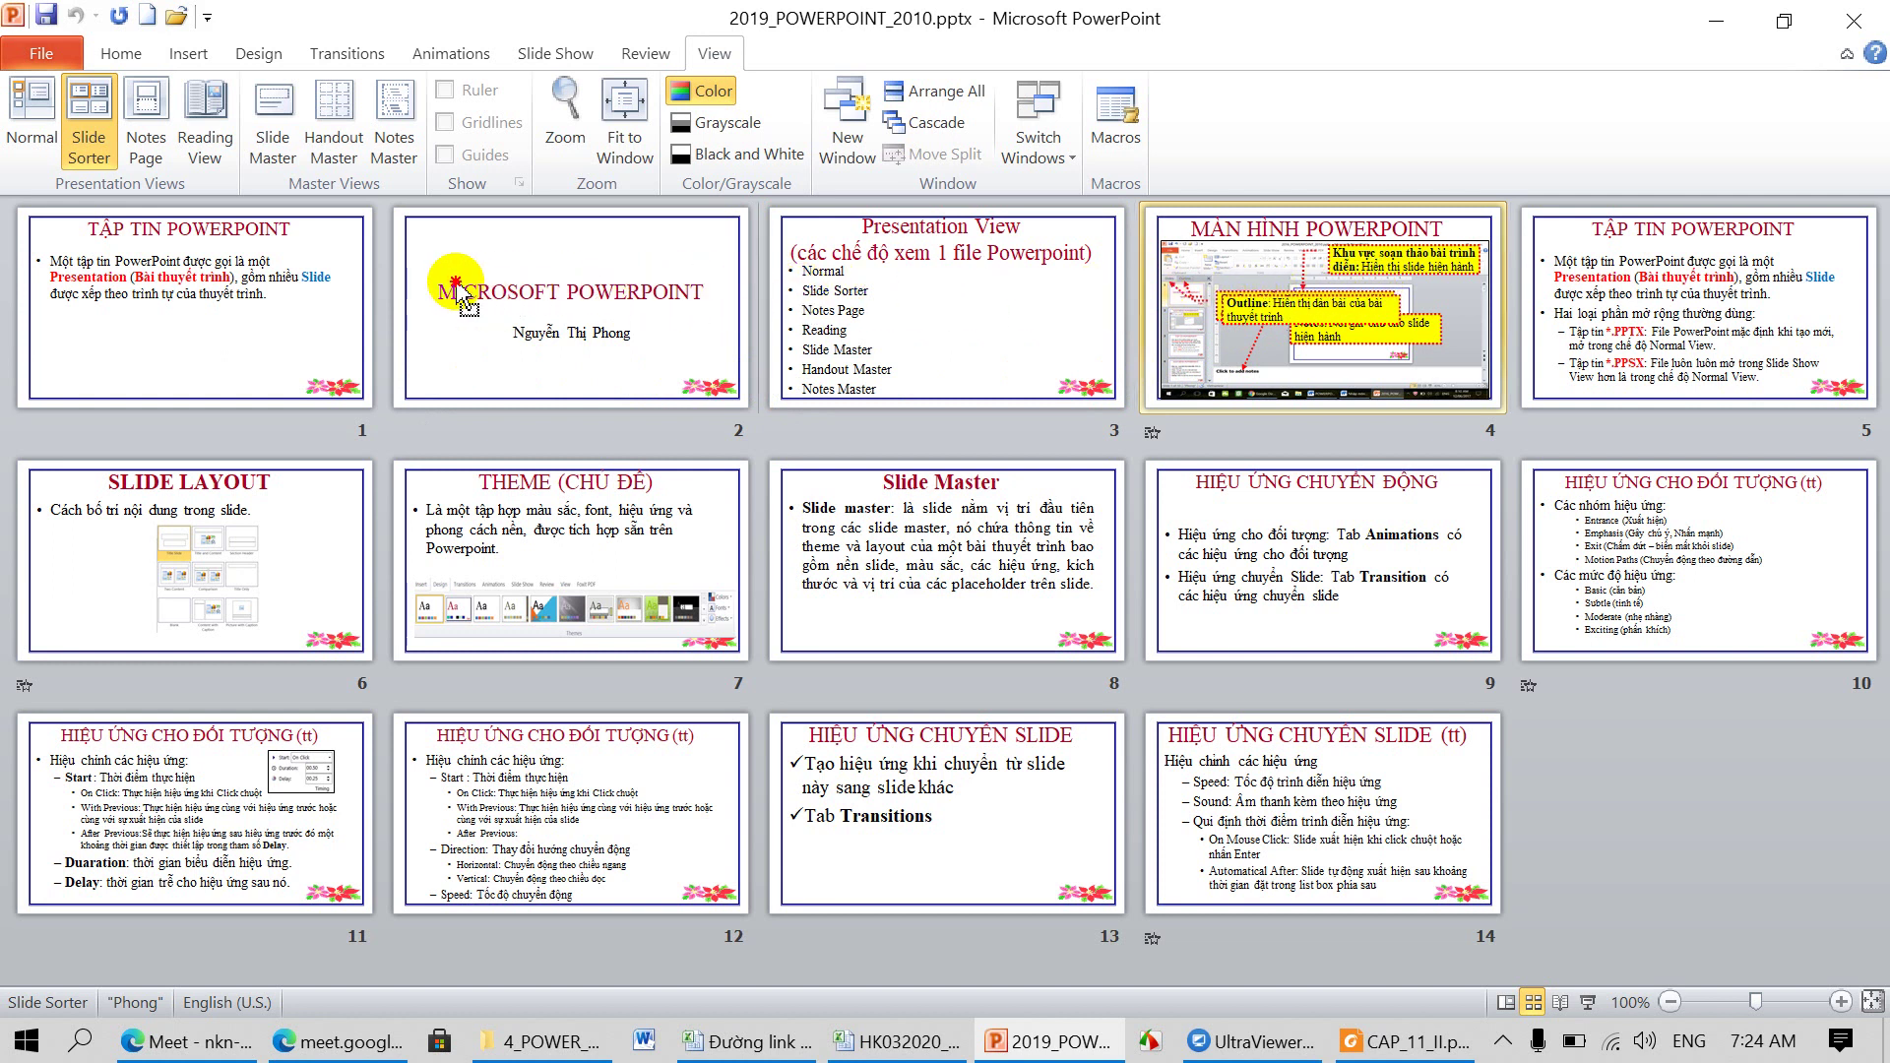
left_click_drag(83, 279, 10, 281)
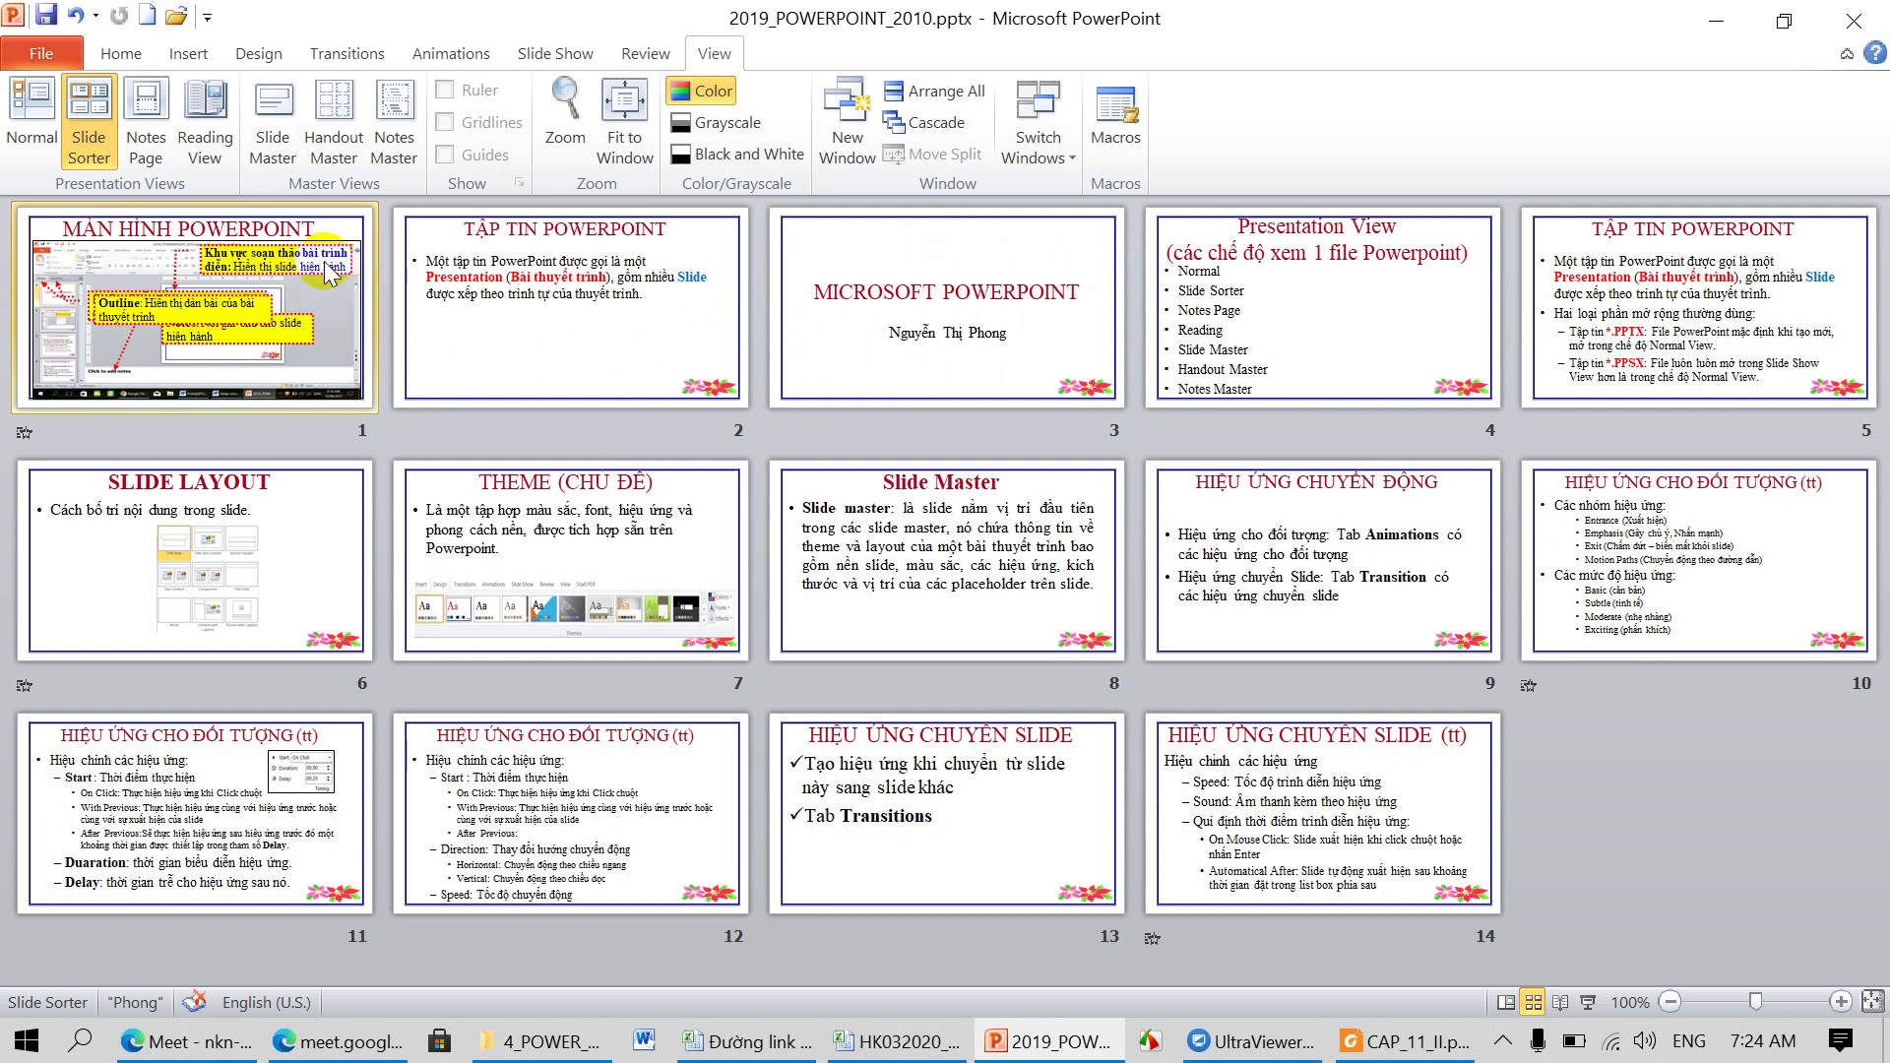
left_click(30, 113)
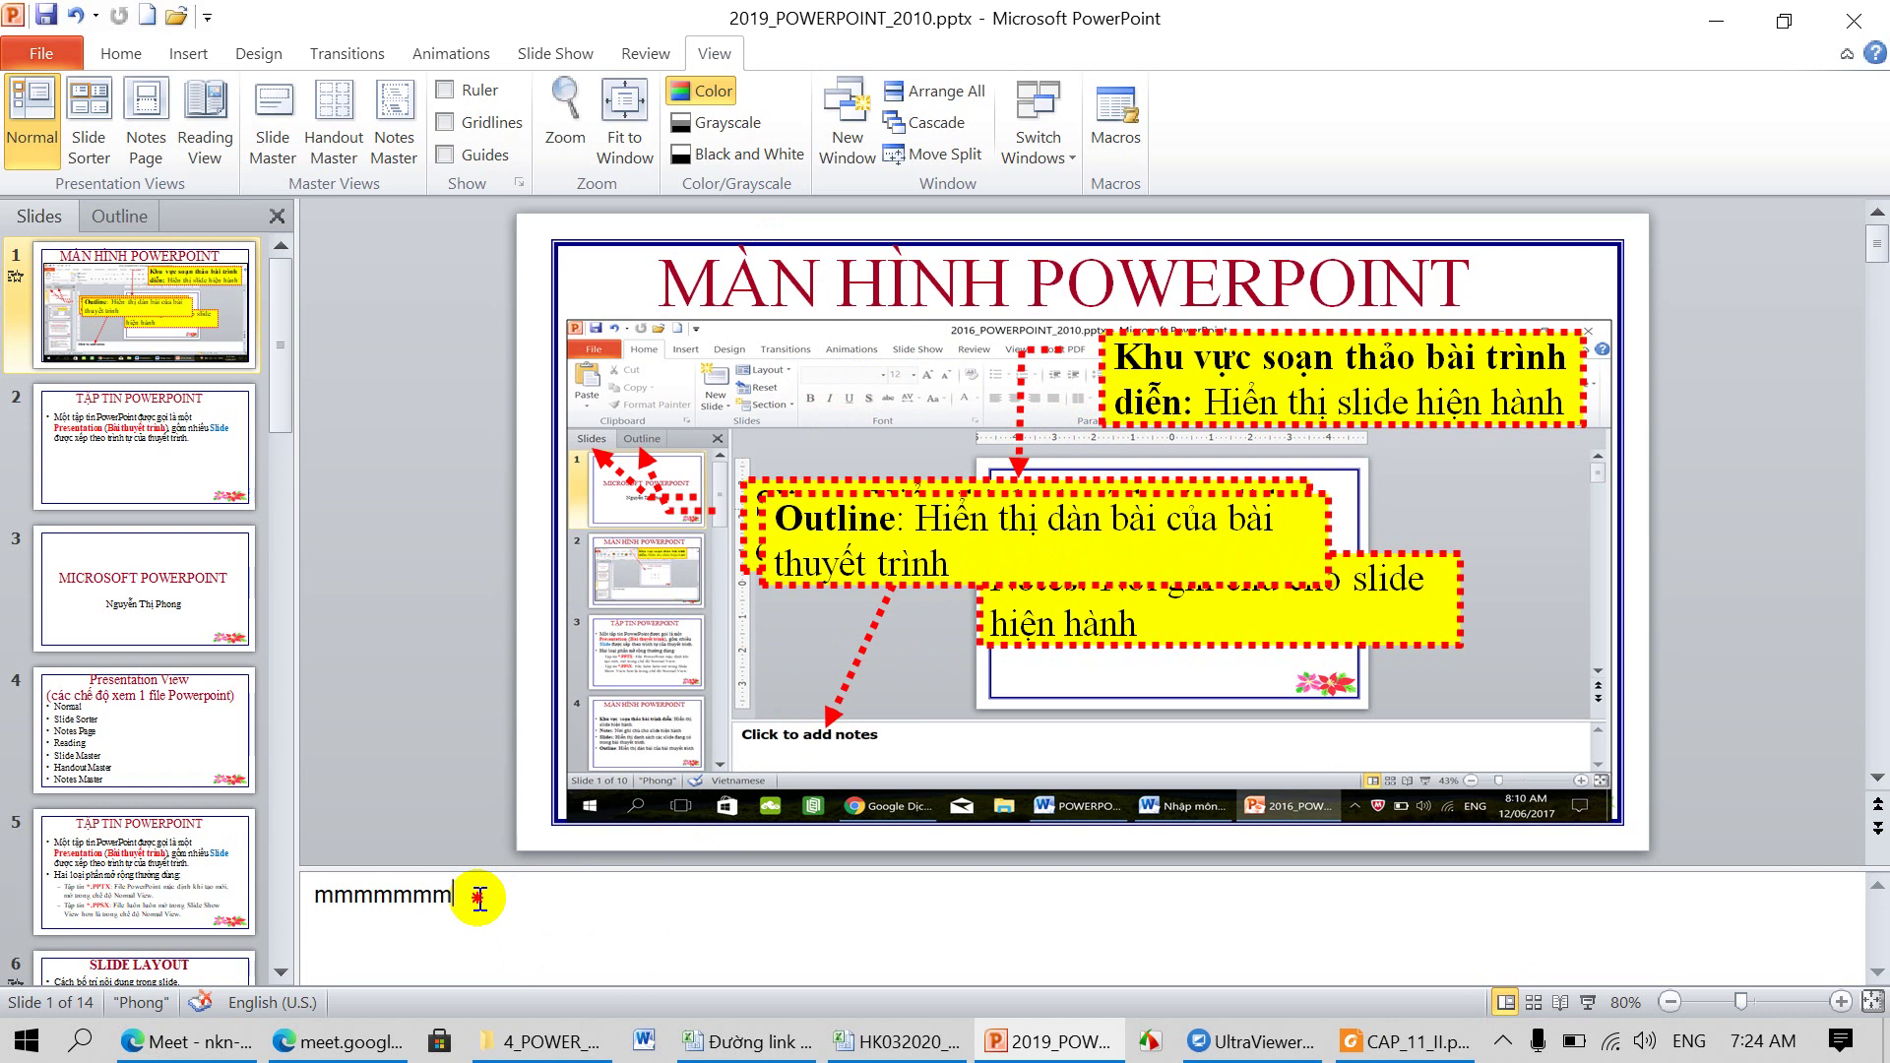
Step: Replace slide 1's speaker notes text and display the slide as a Notes Page
left_click_drag(478, 898, 284, 896)
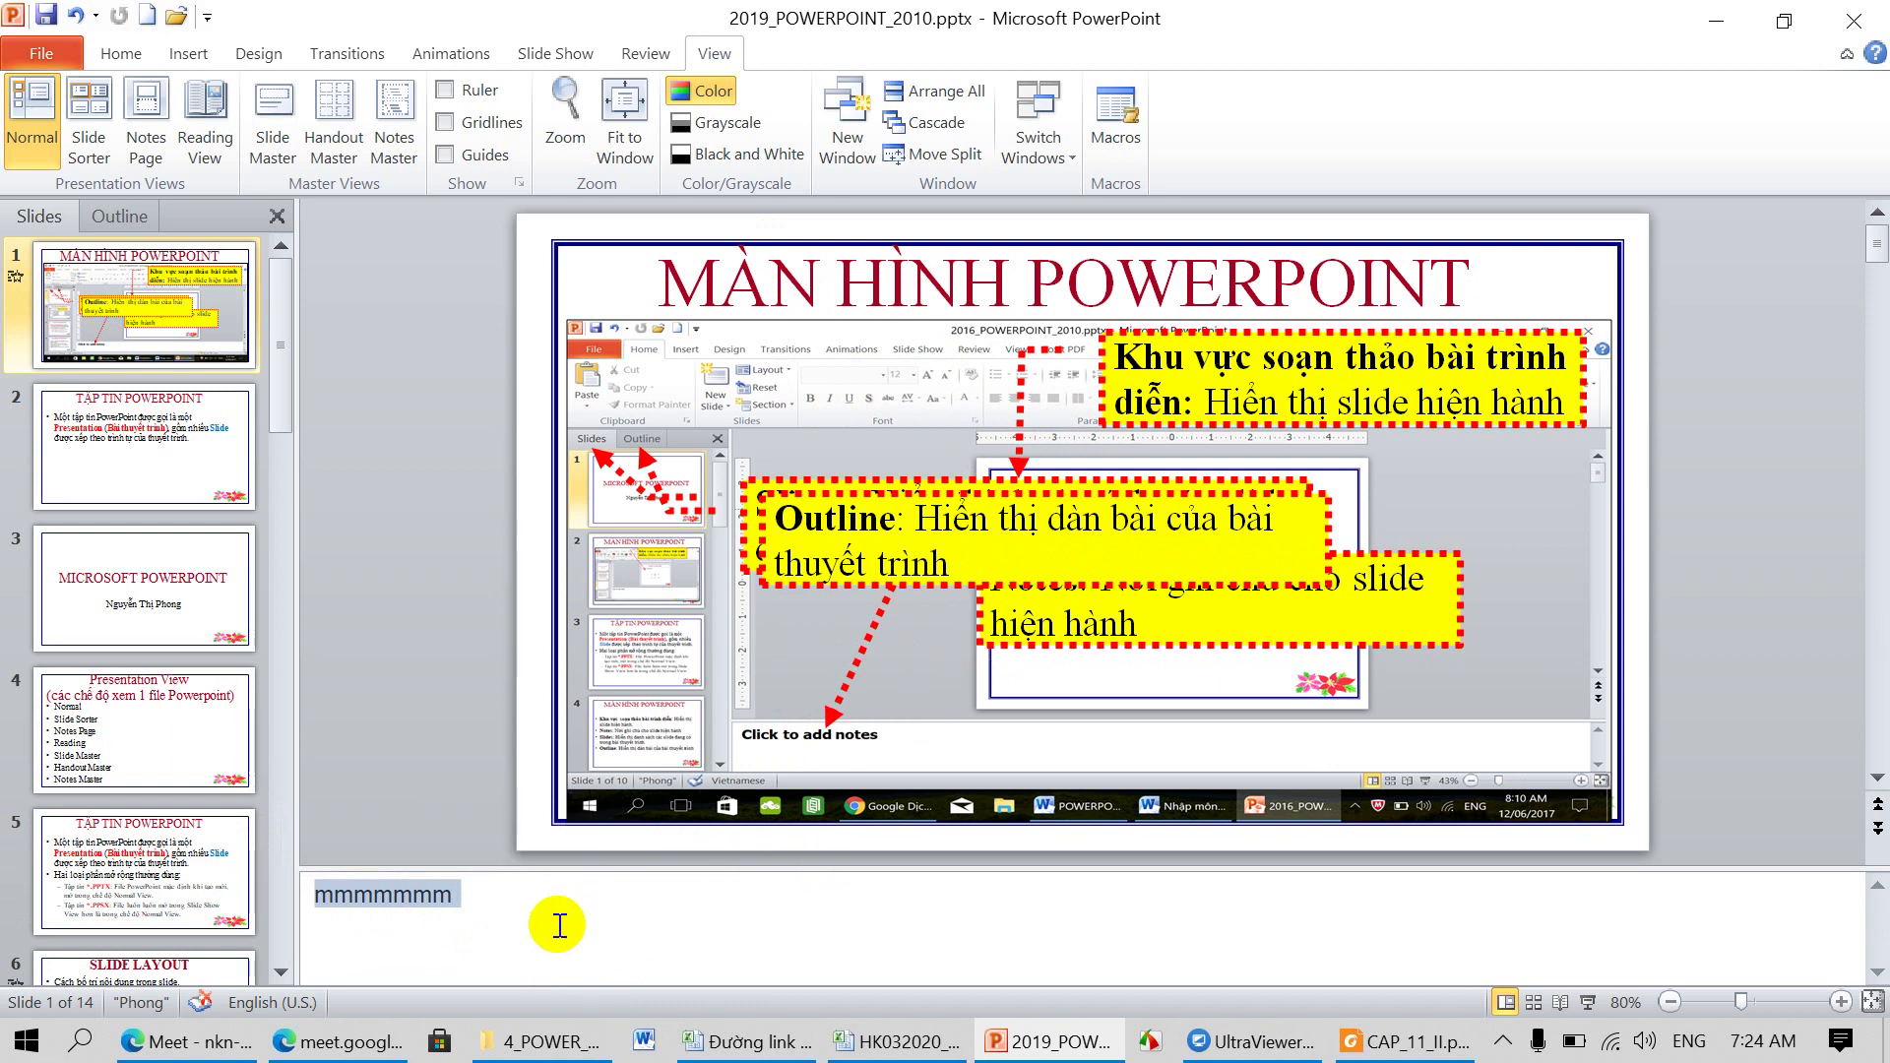
type("Mmmm bbb  nnnn  n")
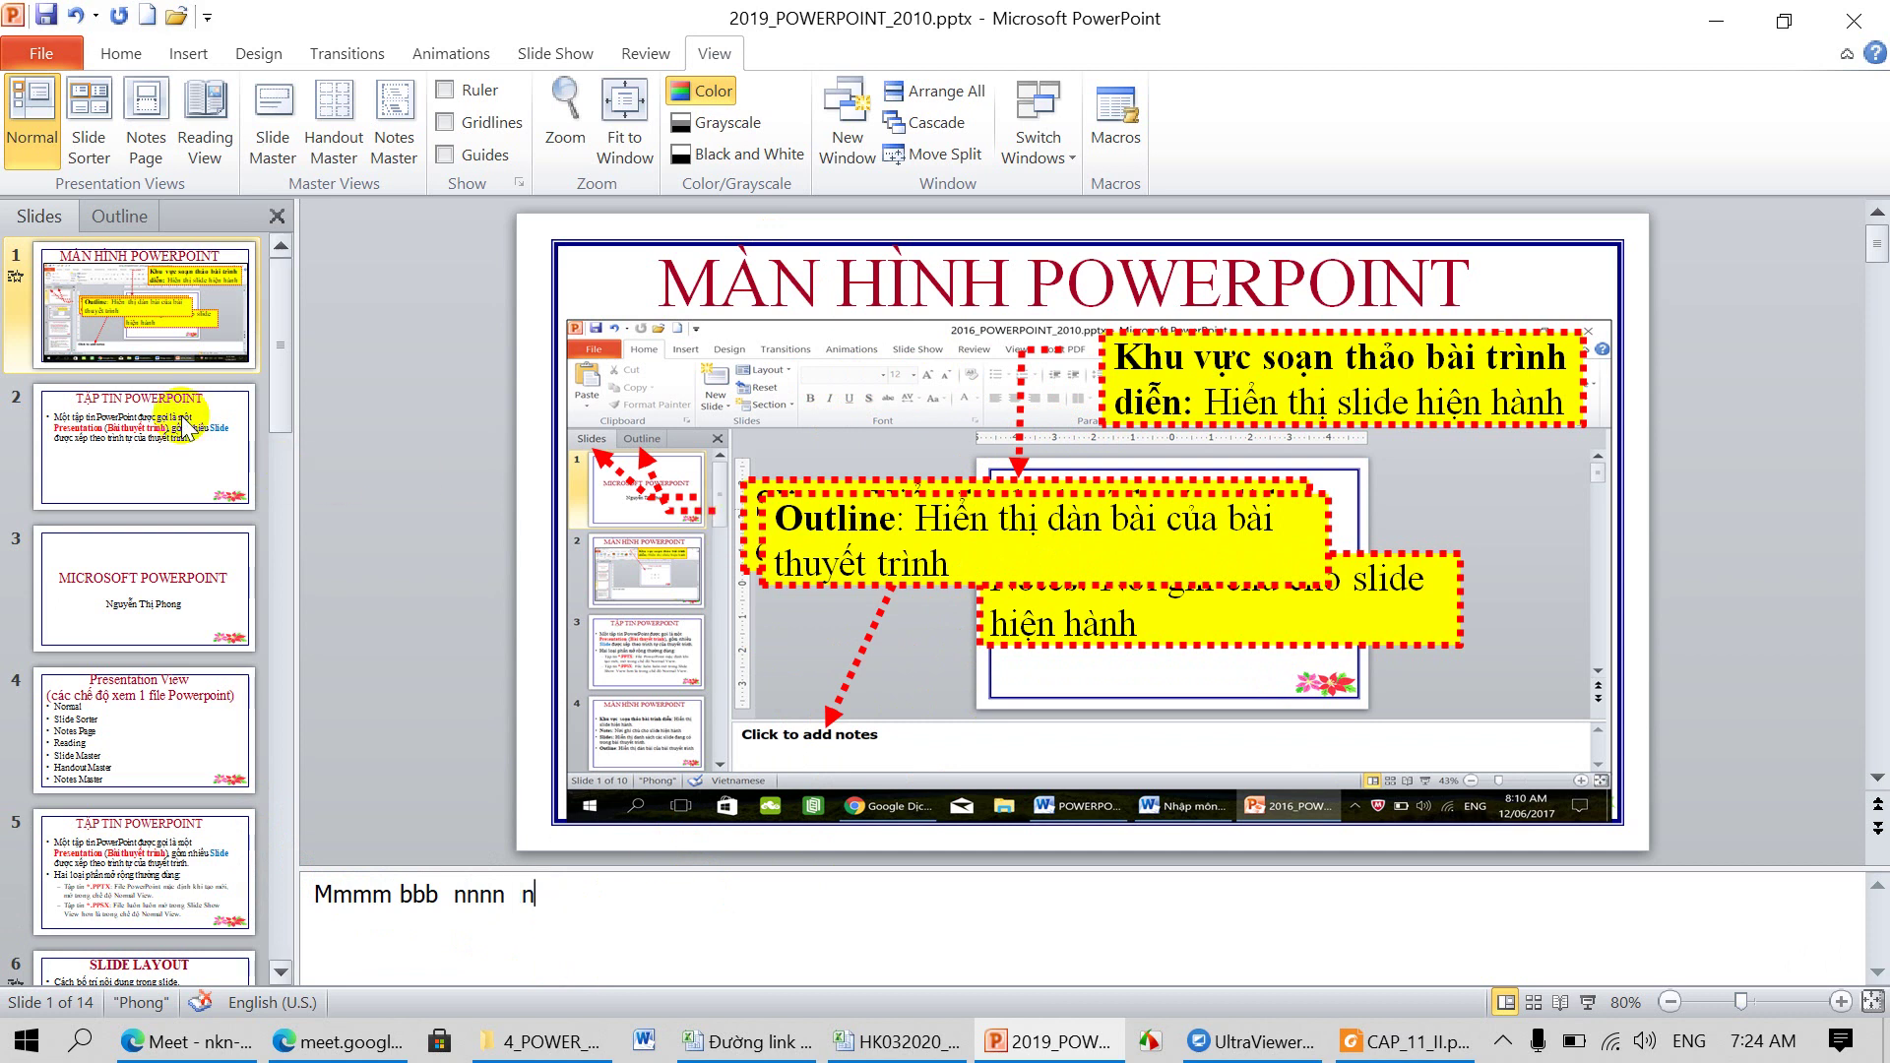
left_click(147, 123)
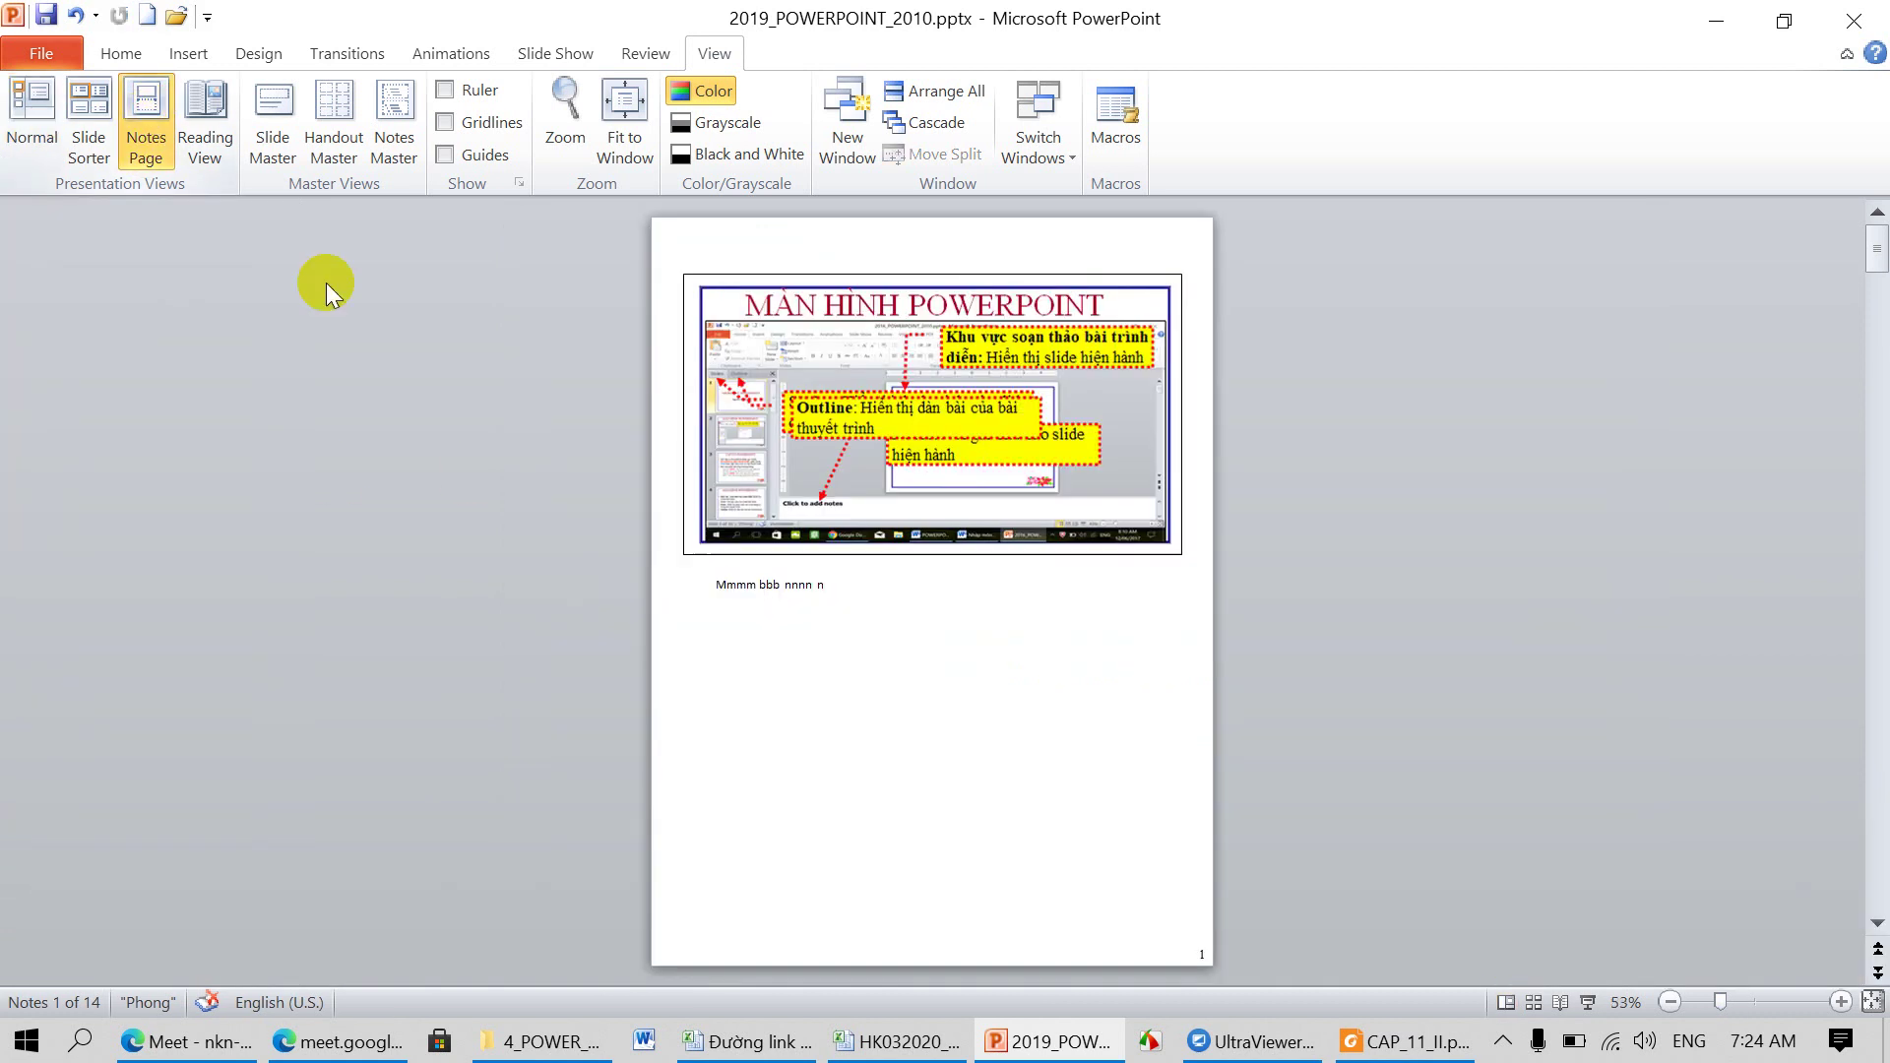
left_click(828, 584)
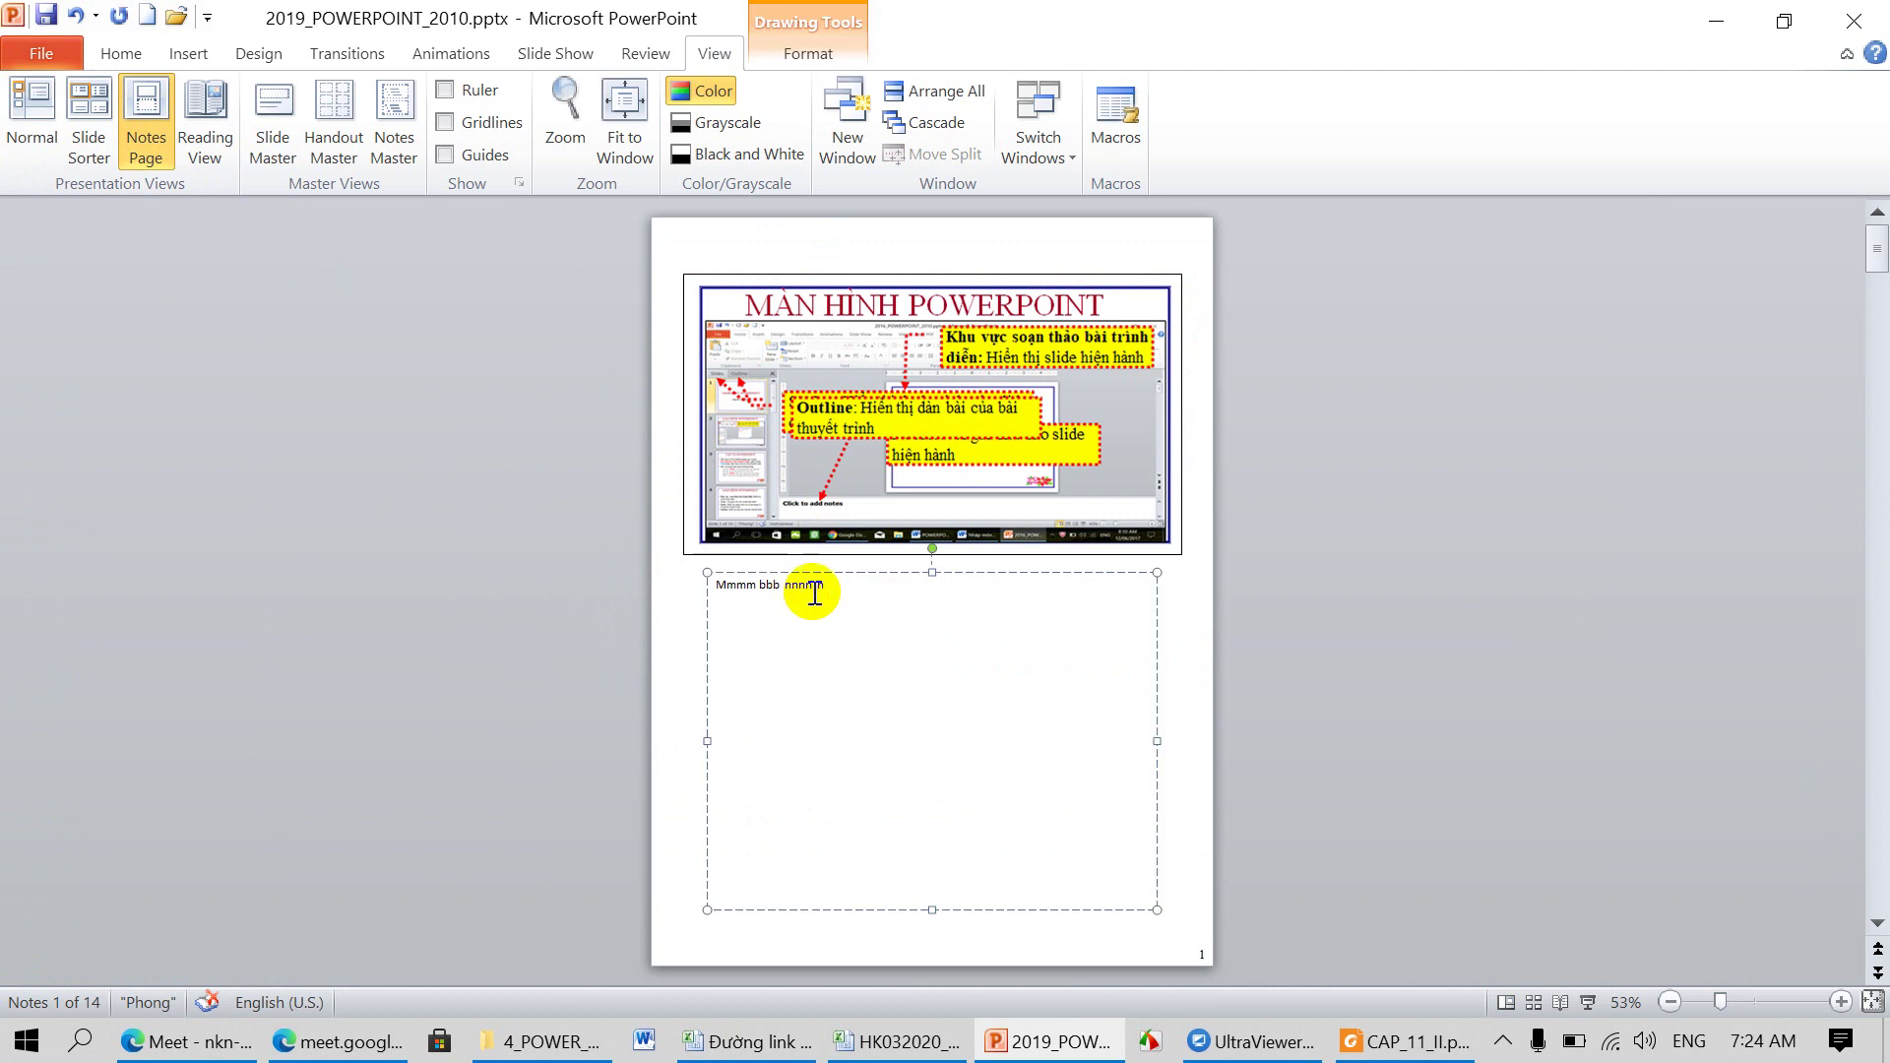
left_click(859, 378)
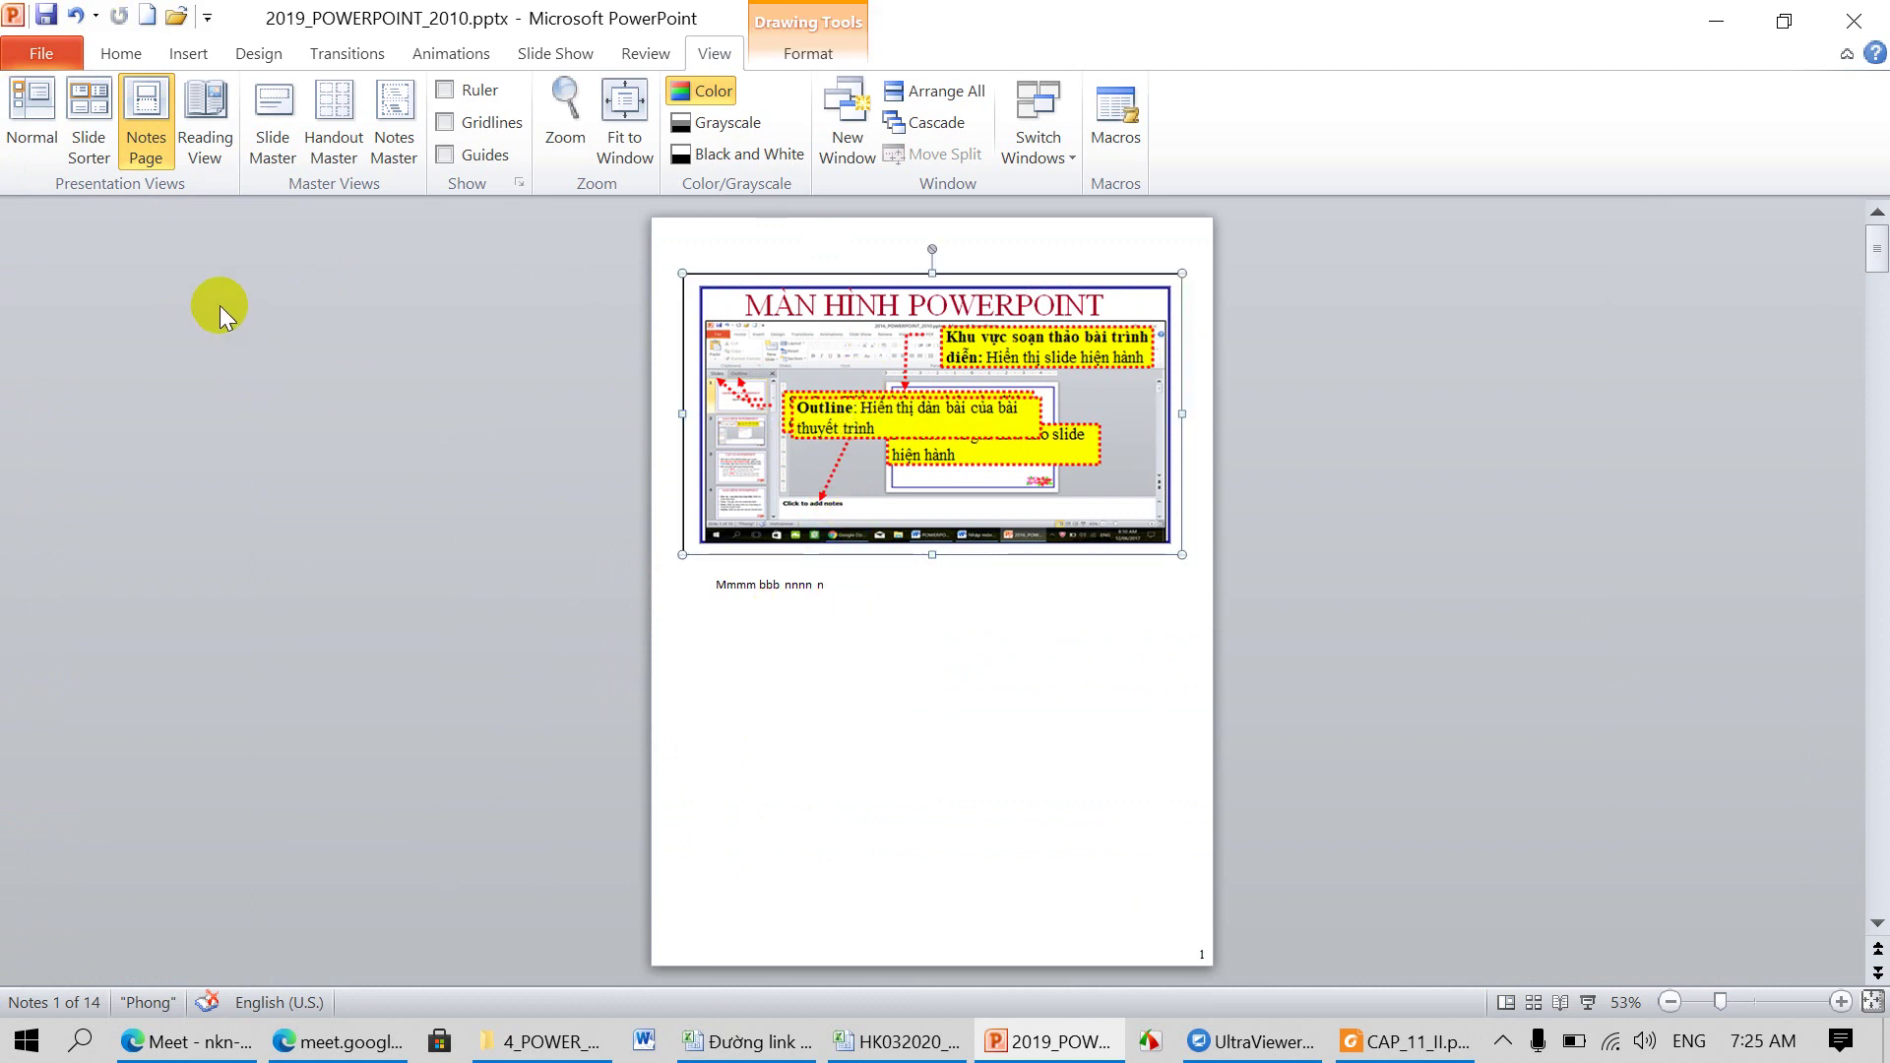
left_click(210, 132)
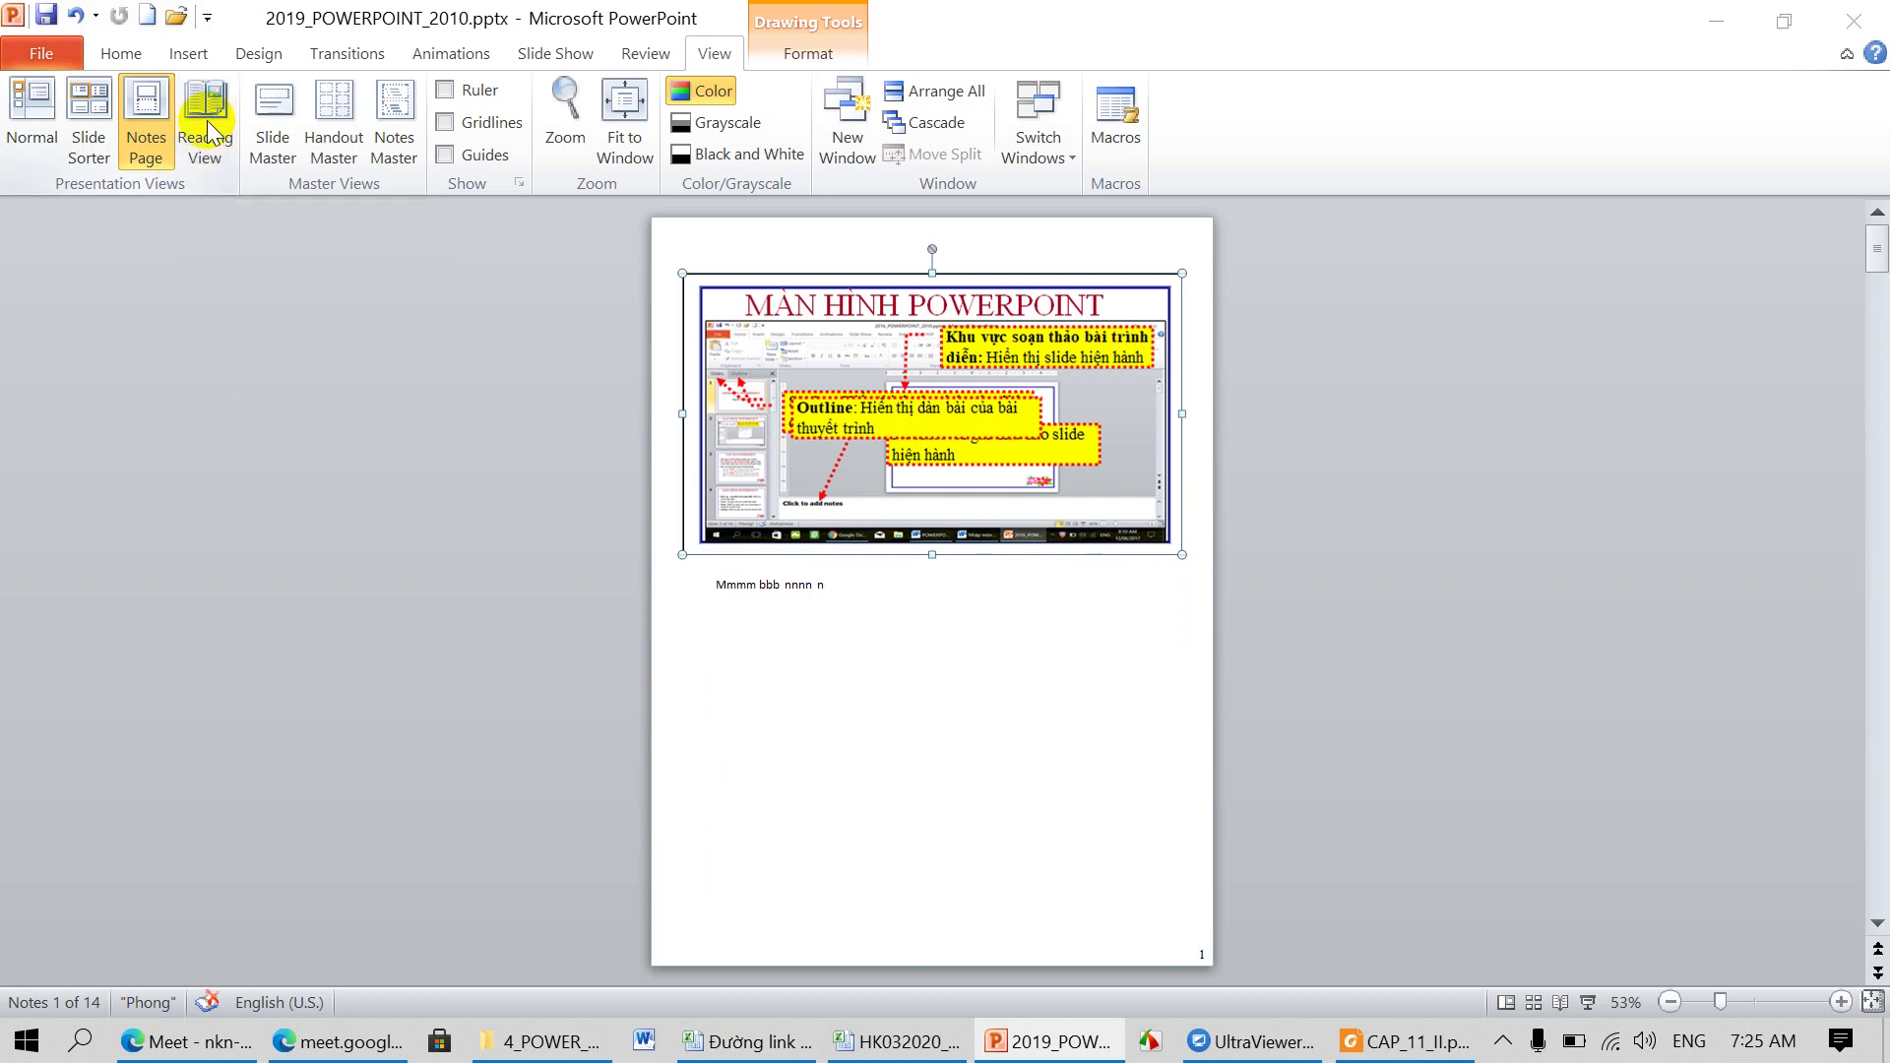
left_click(936, 586)
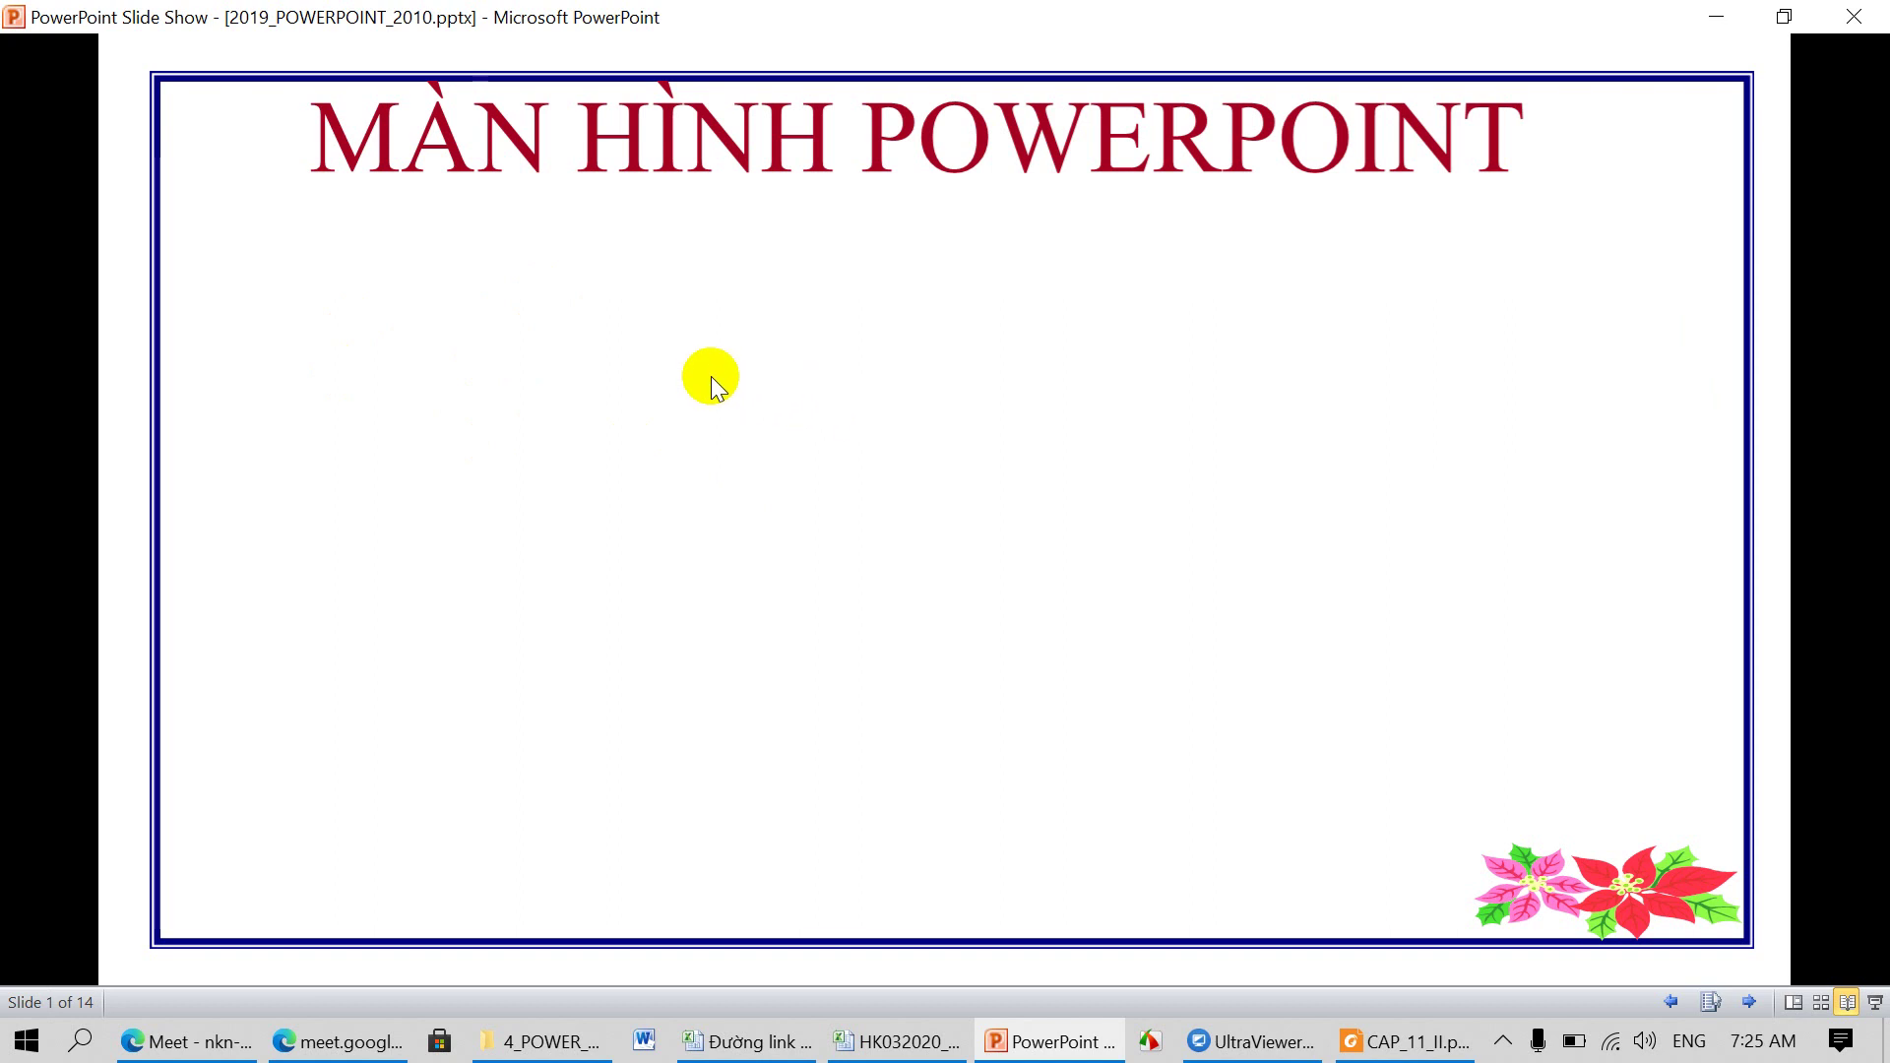
Step: Leave Reading View and start a new blank presentation, Presentation3
key("Escape")
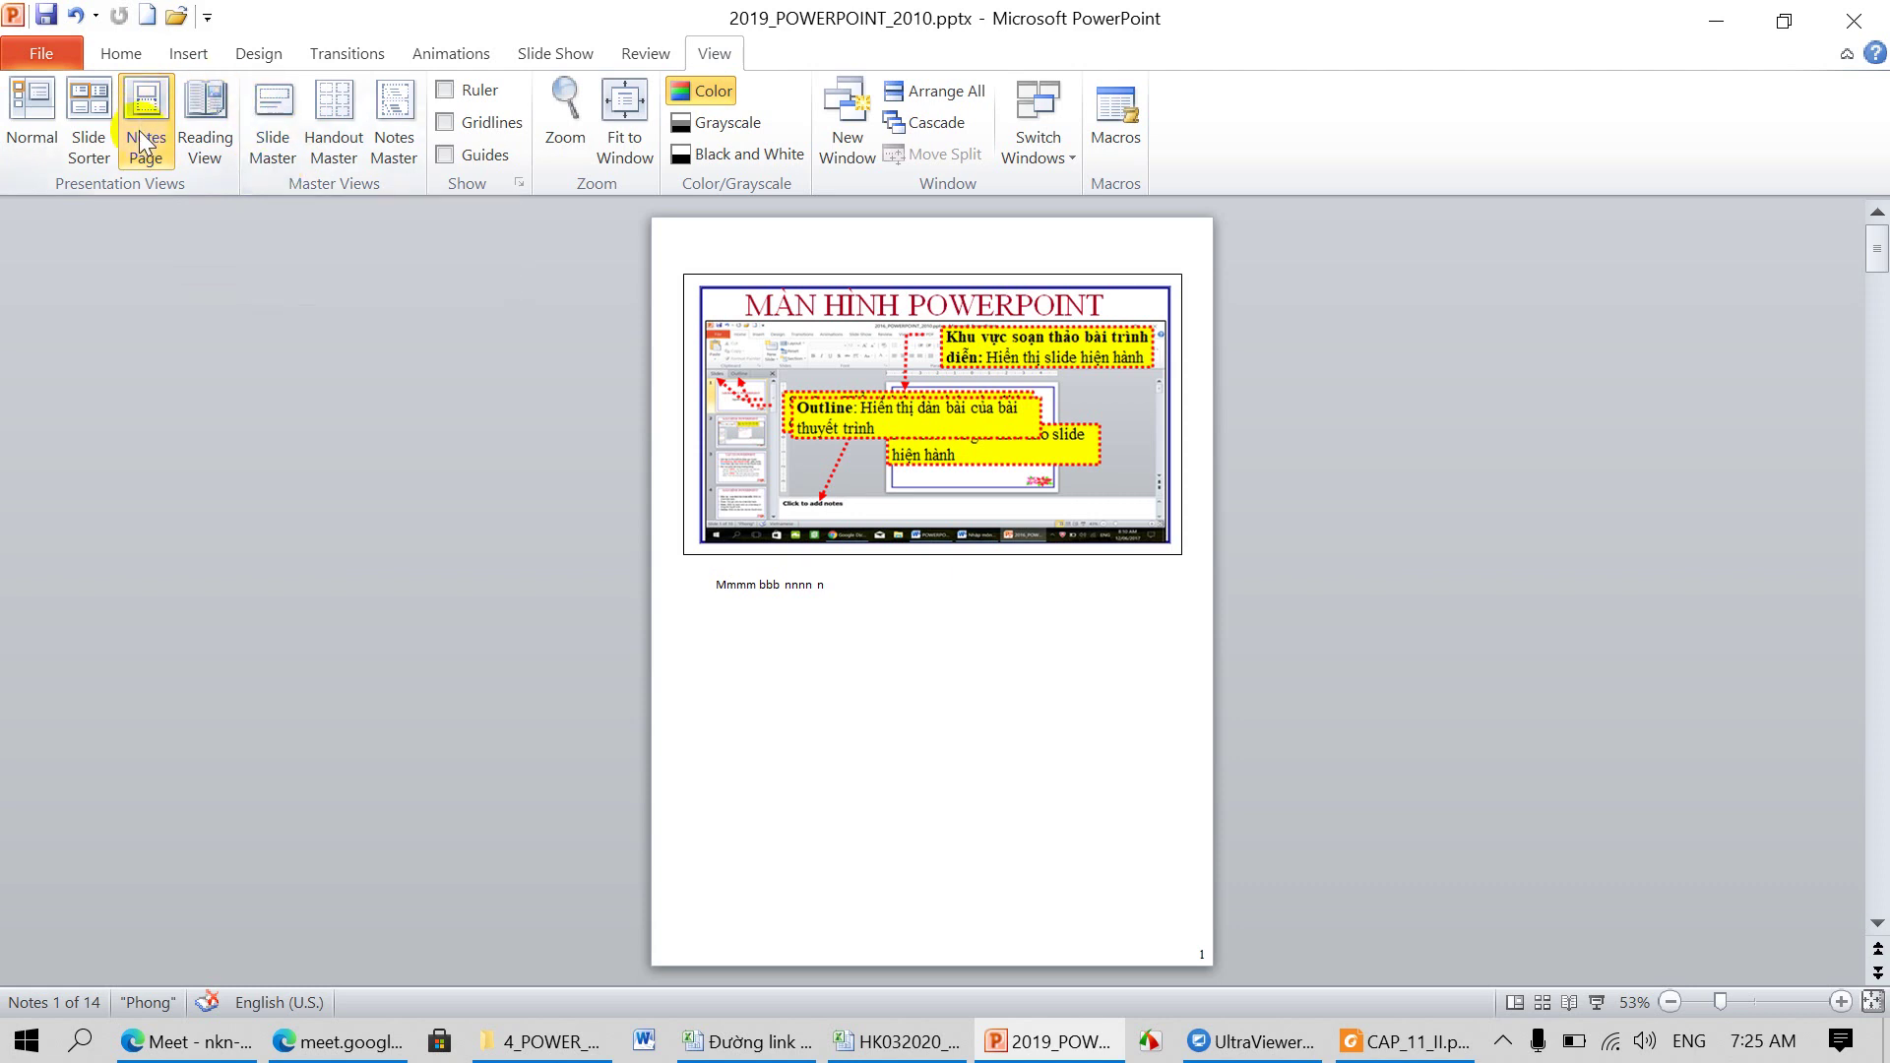
left_click(335, 147)
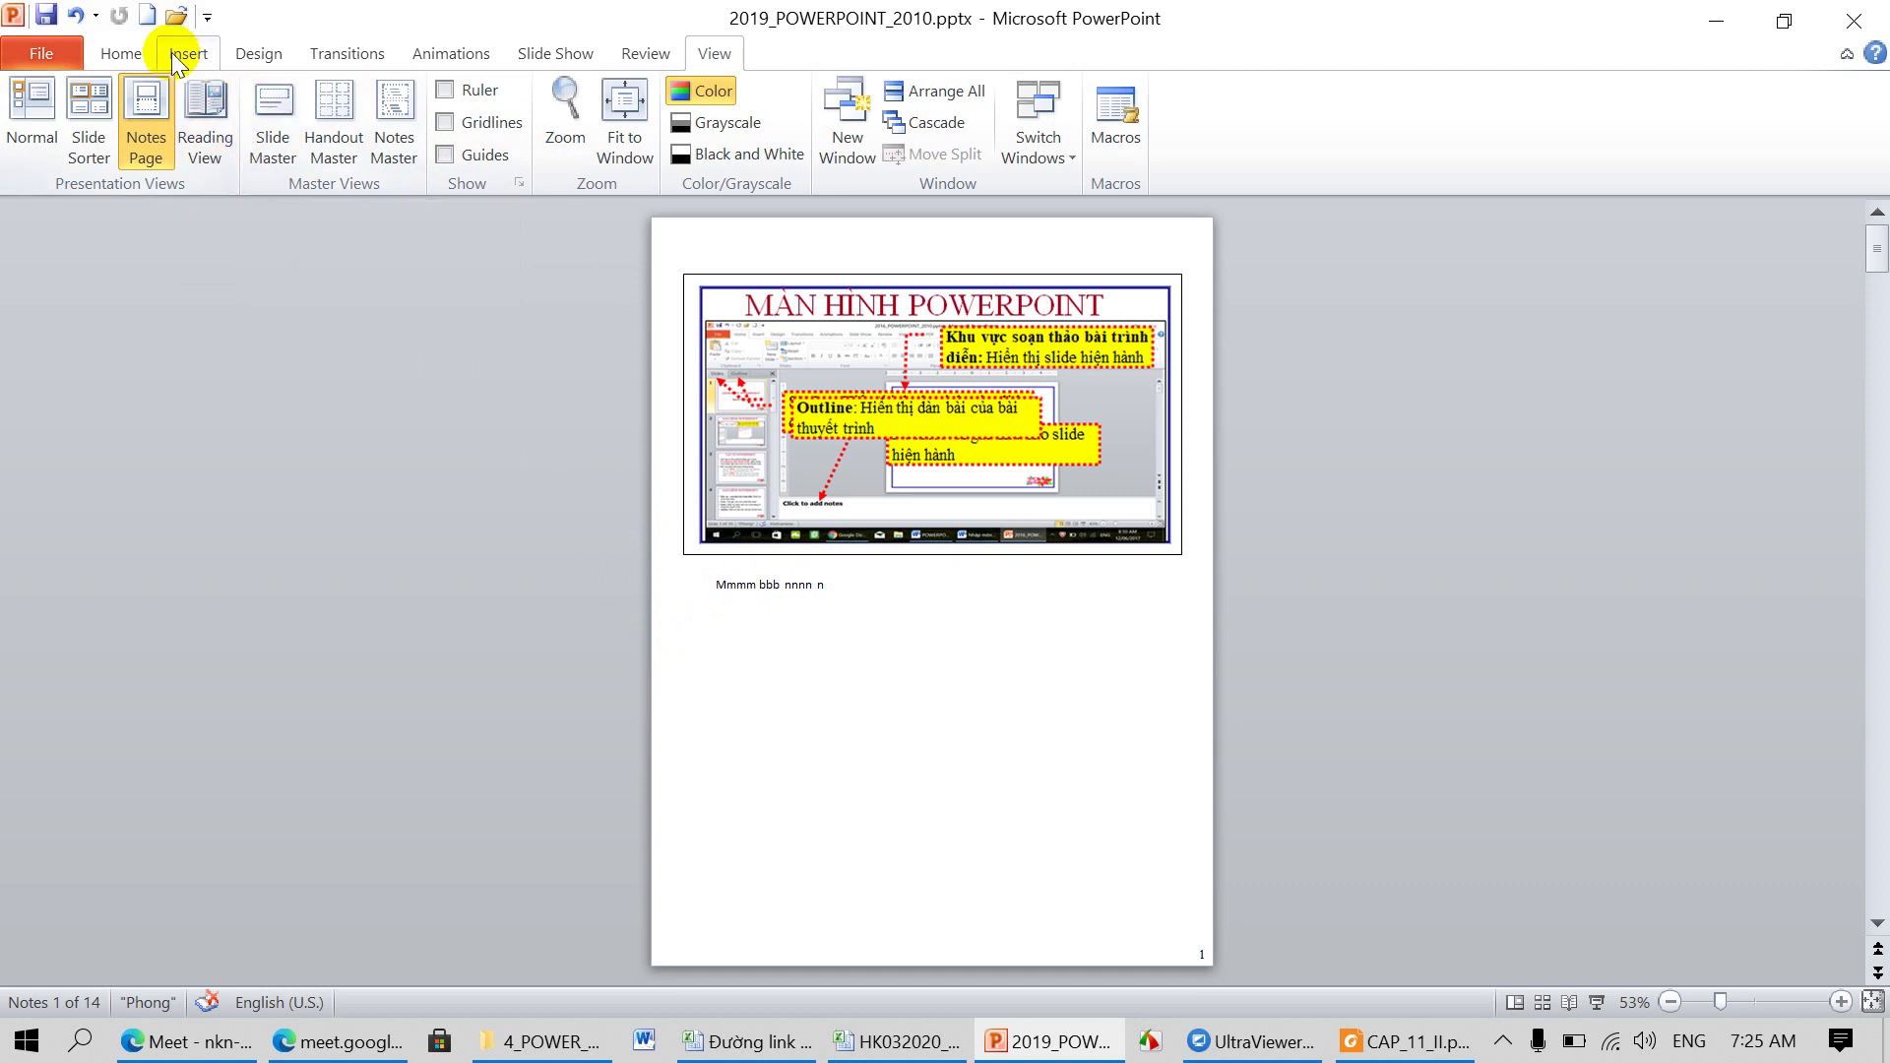
left_click(145, 18)
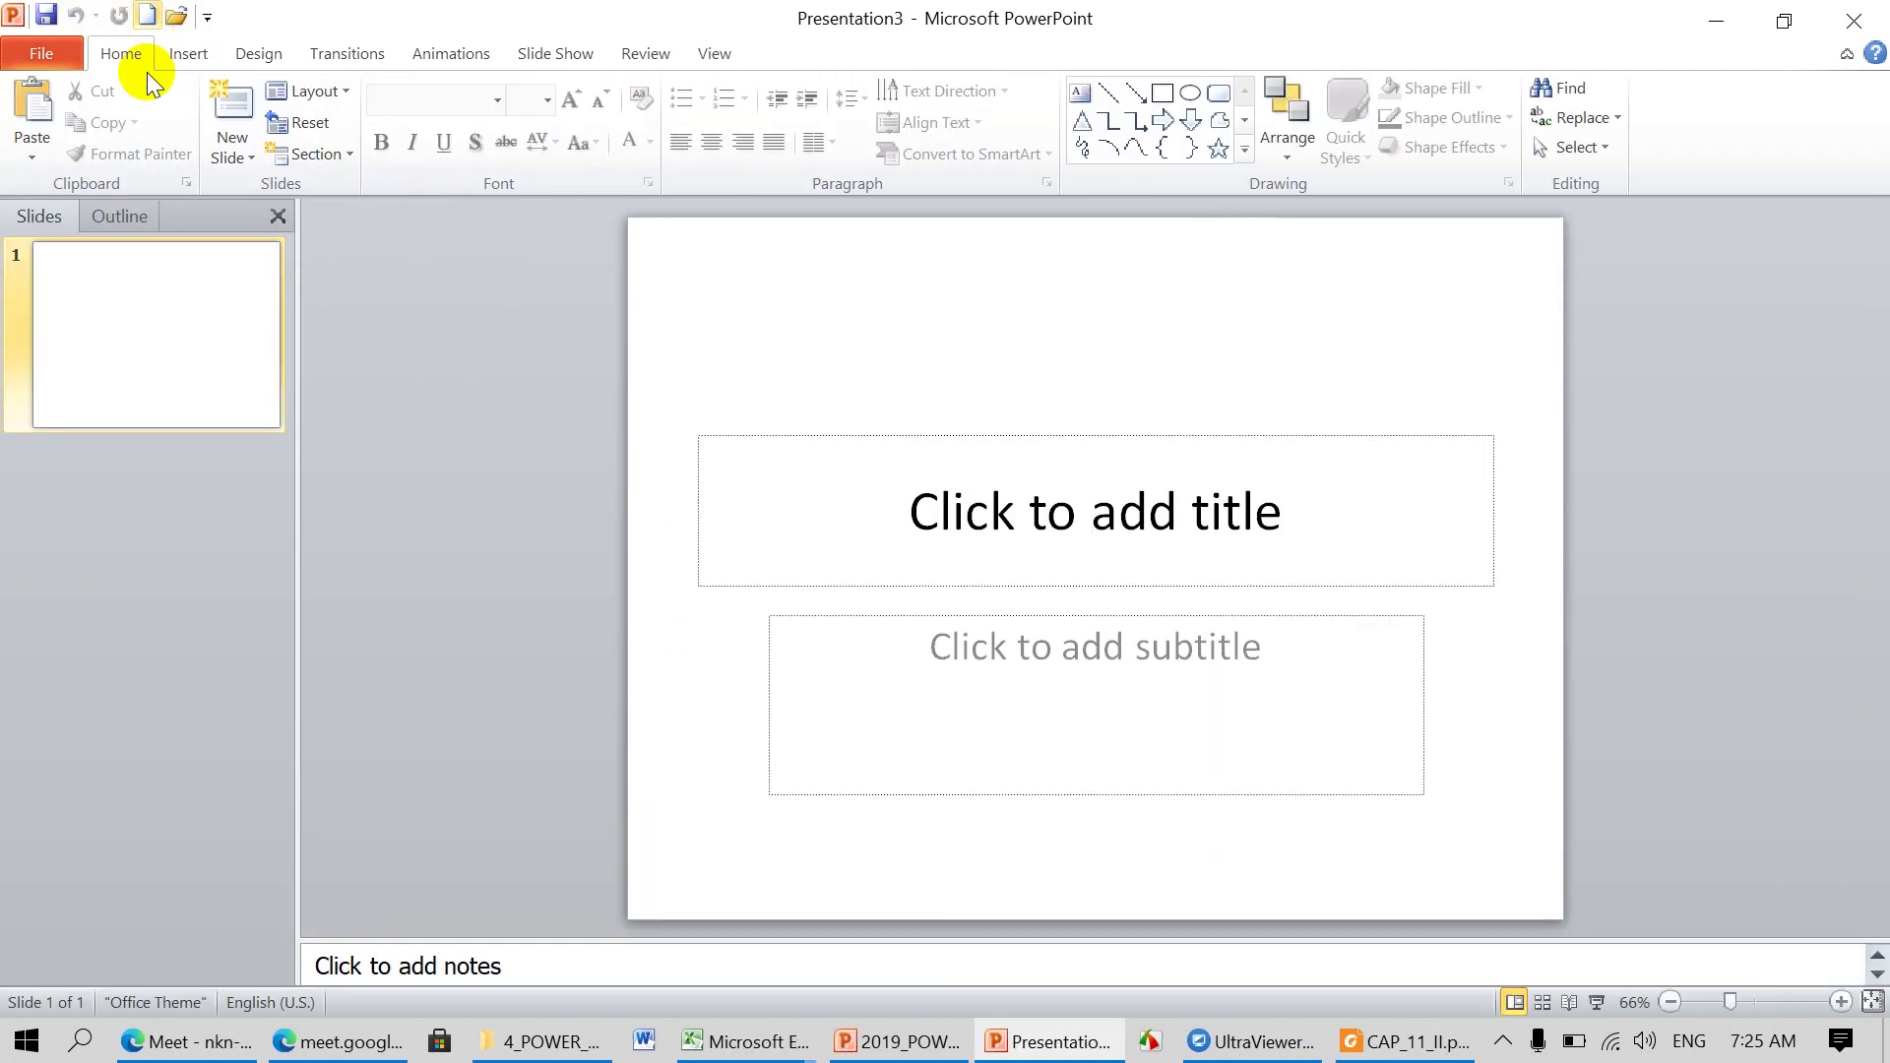
Step: Add three new slides from the Slides pane context menu, then go back to slide 1
right_click(163, 464)
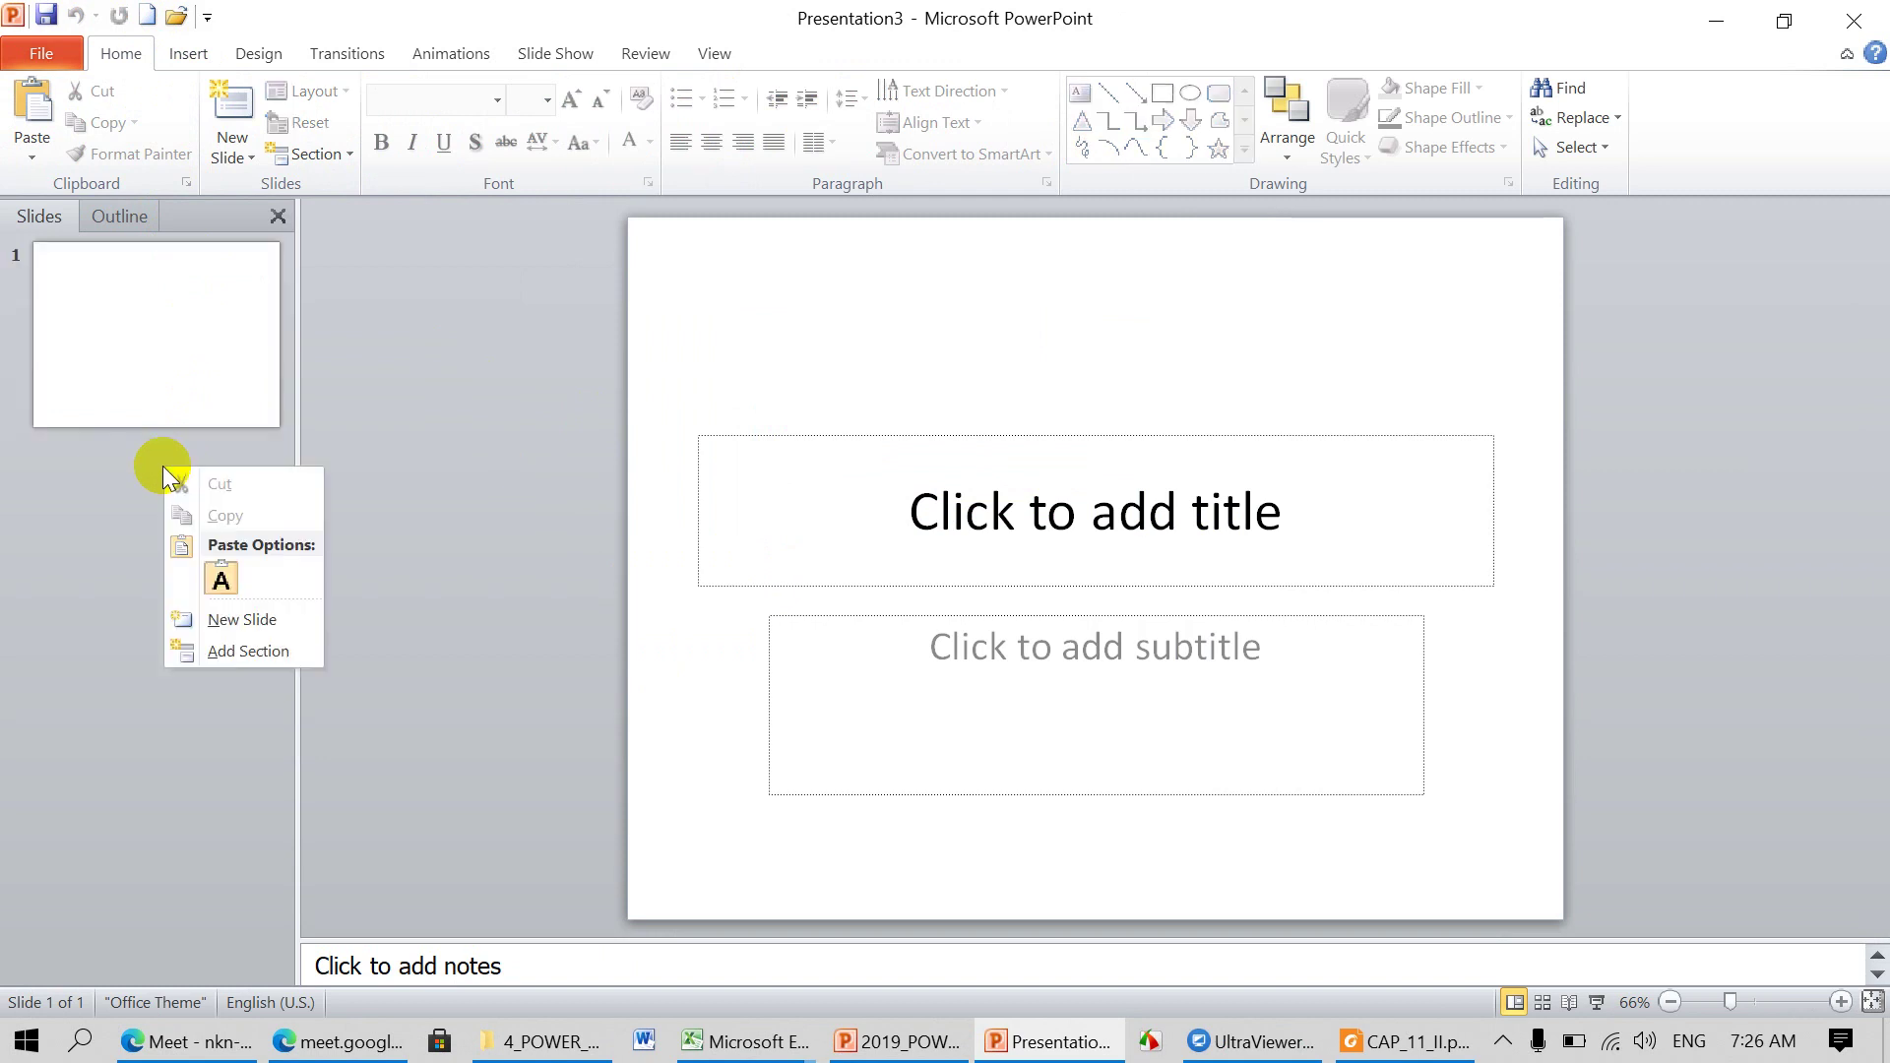
left_click(232, 617)
right_click(133, 670)
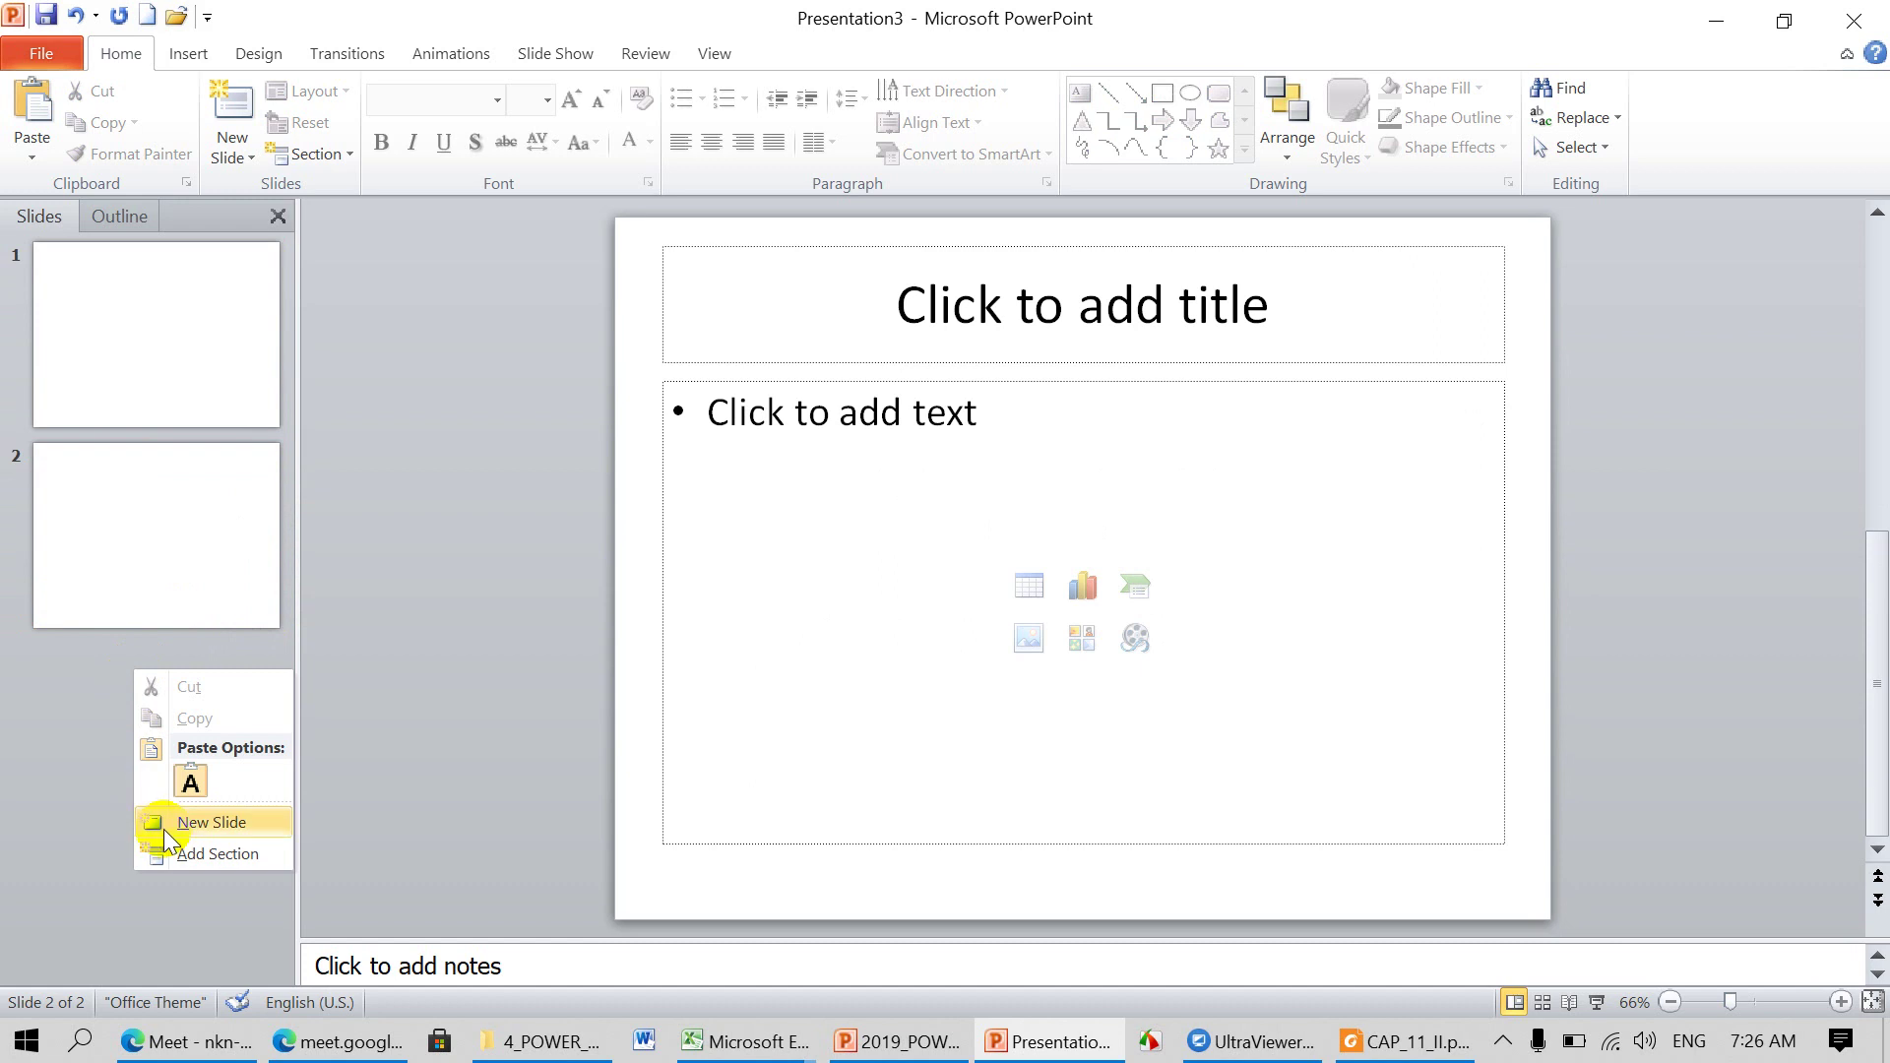
left_click(162, 822)
right_click(101, 858)
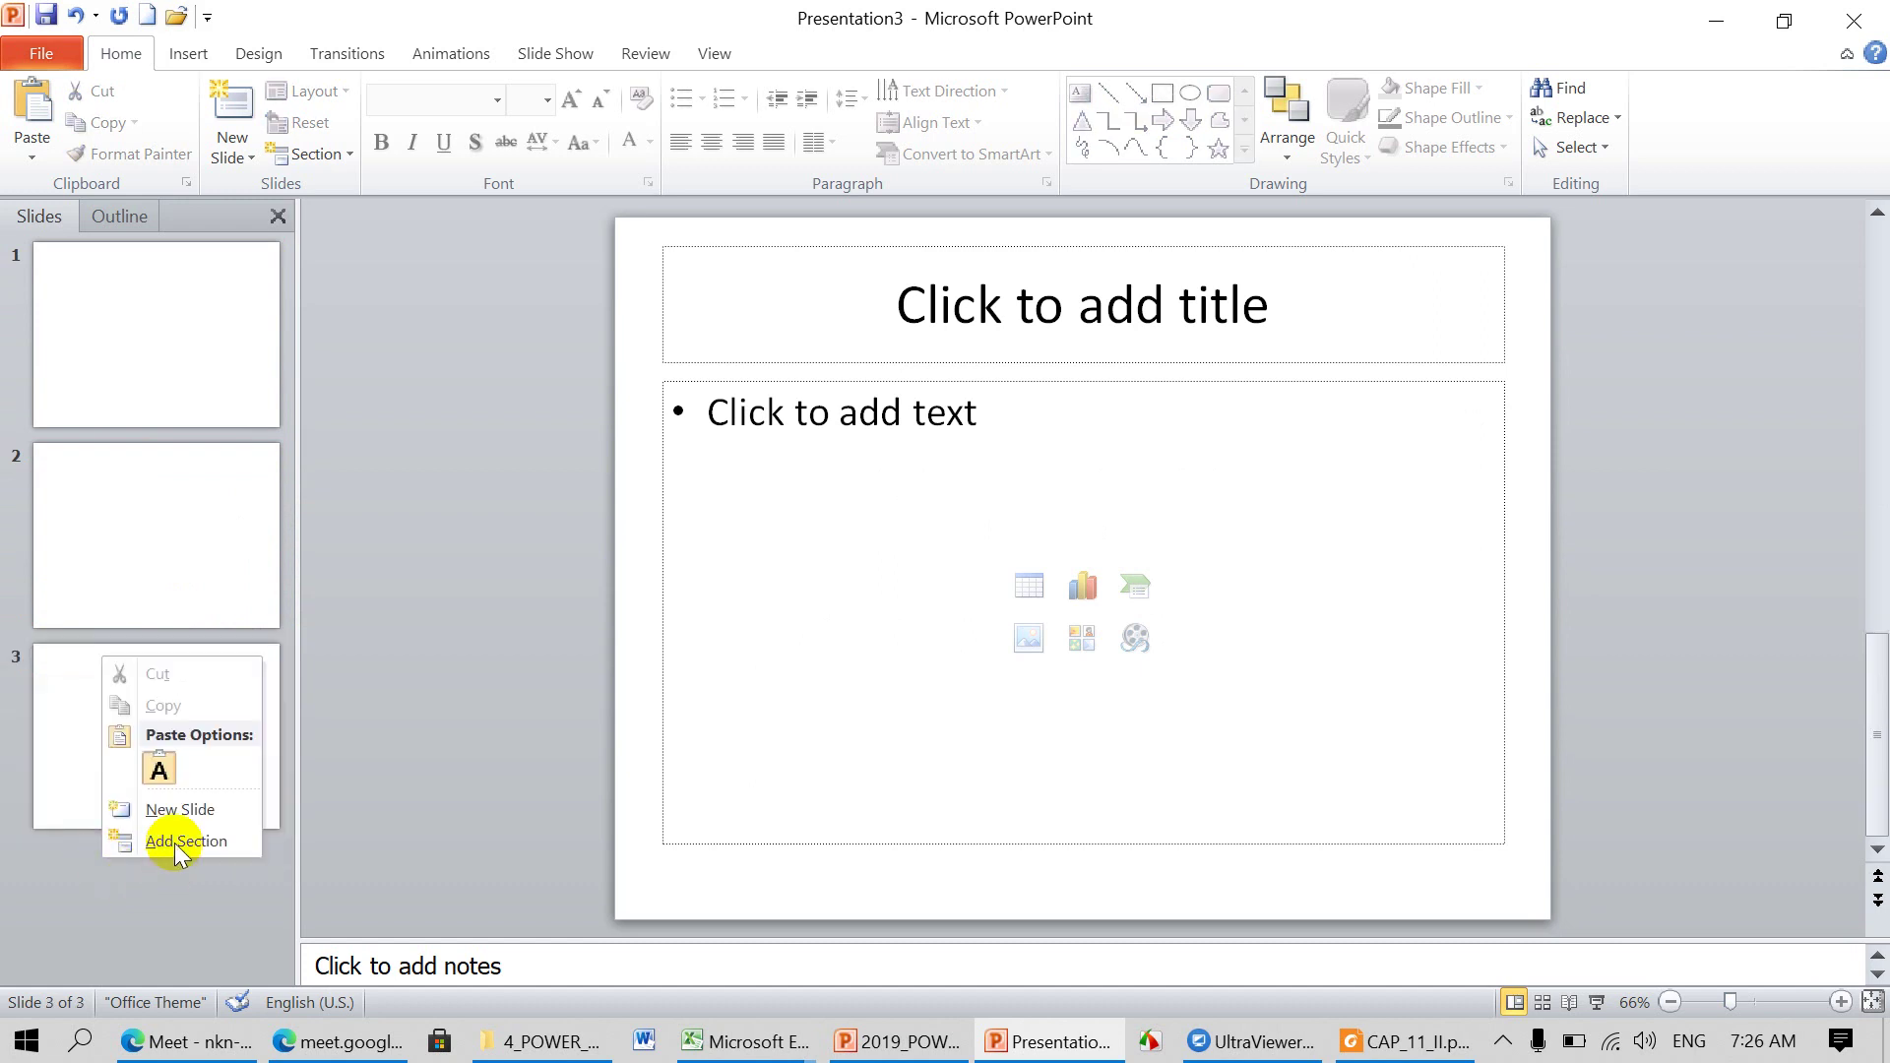
left_click(177, 810)
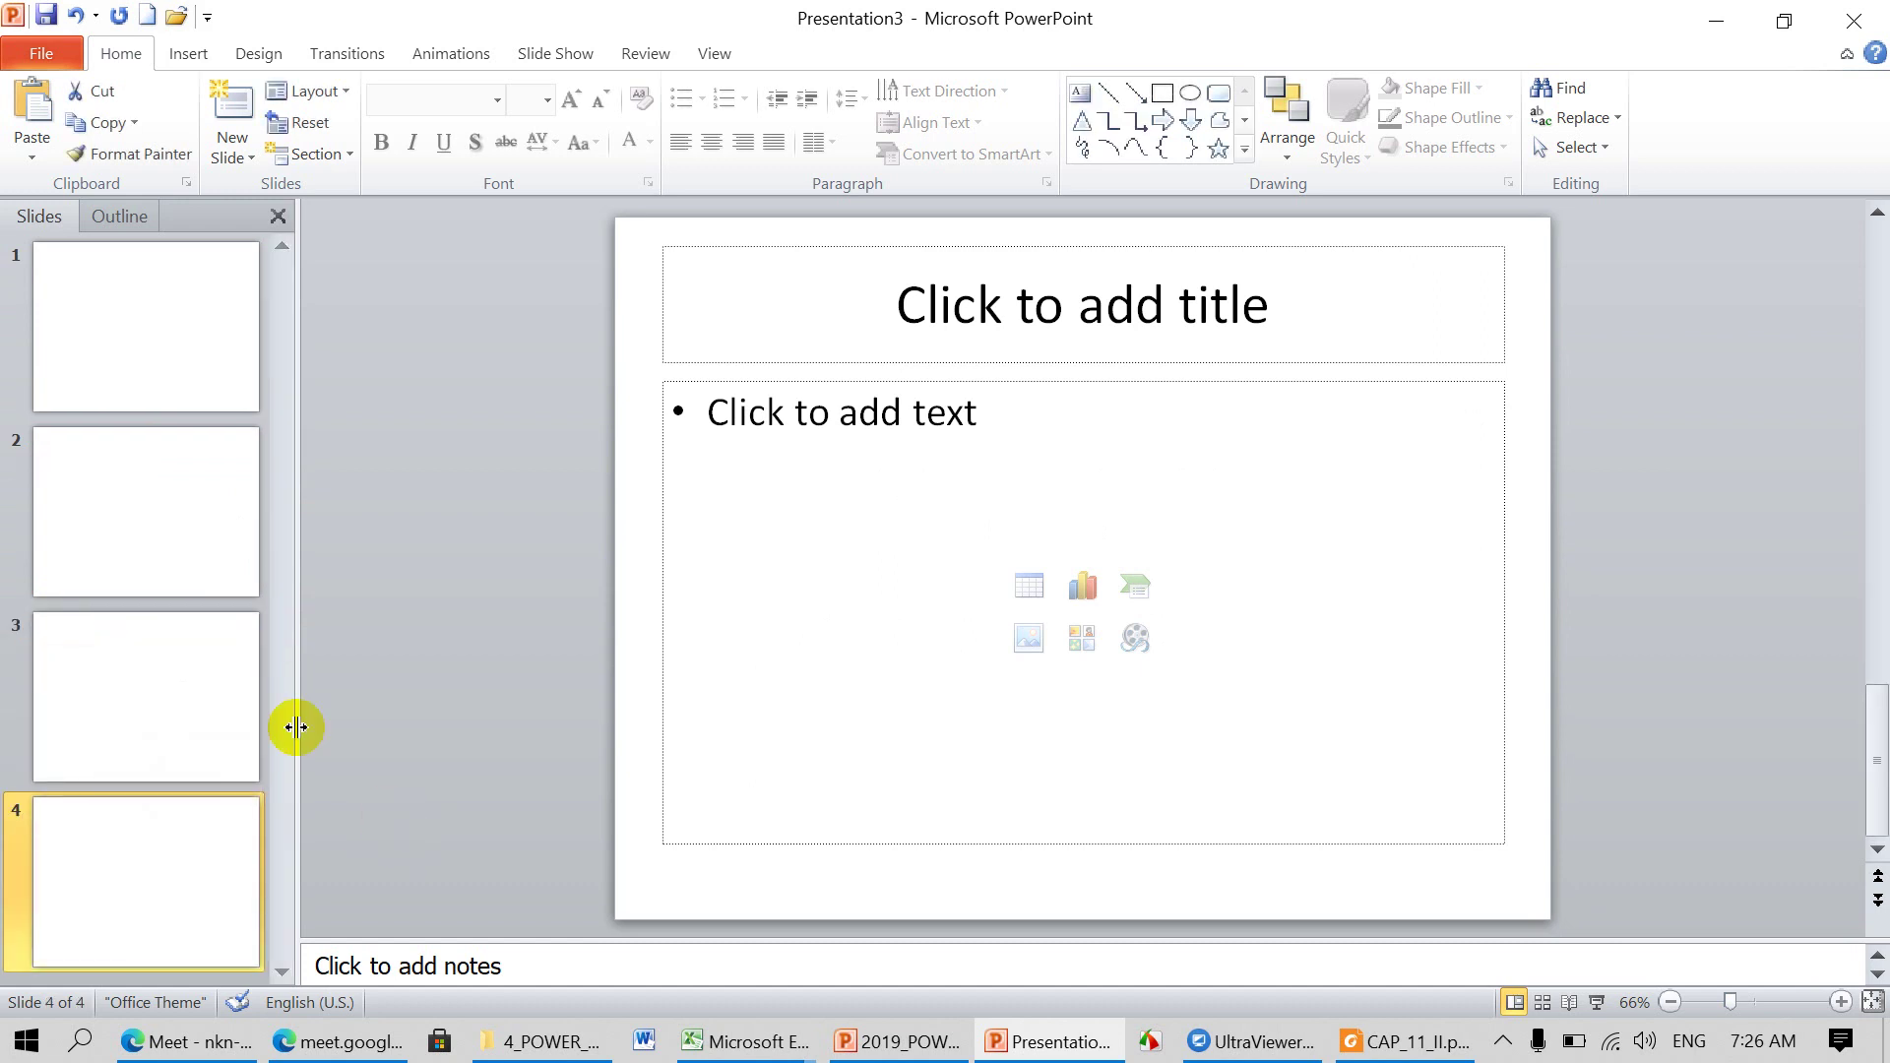
left_click(163, 330)
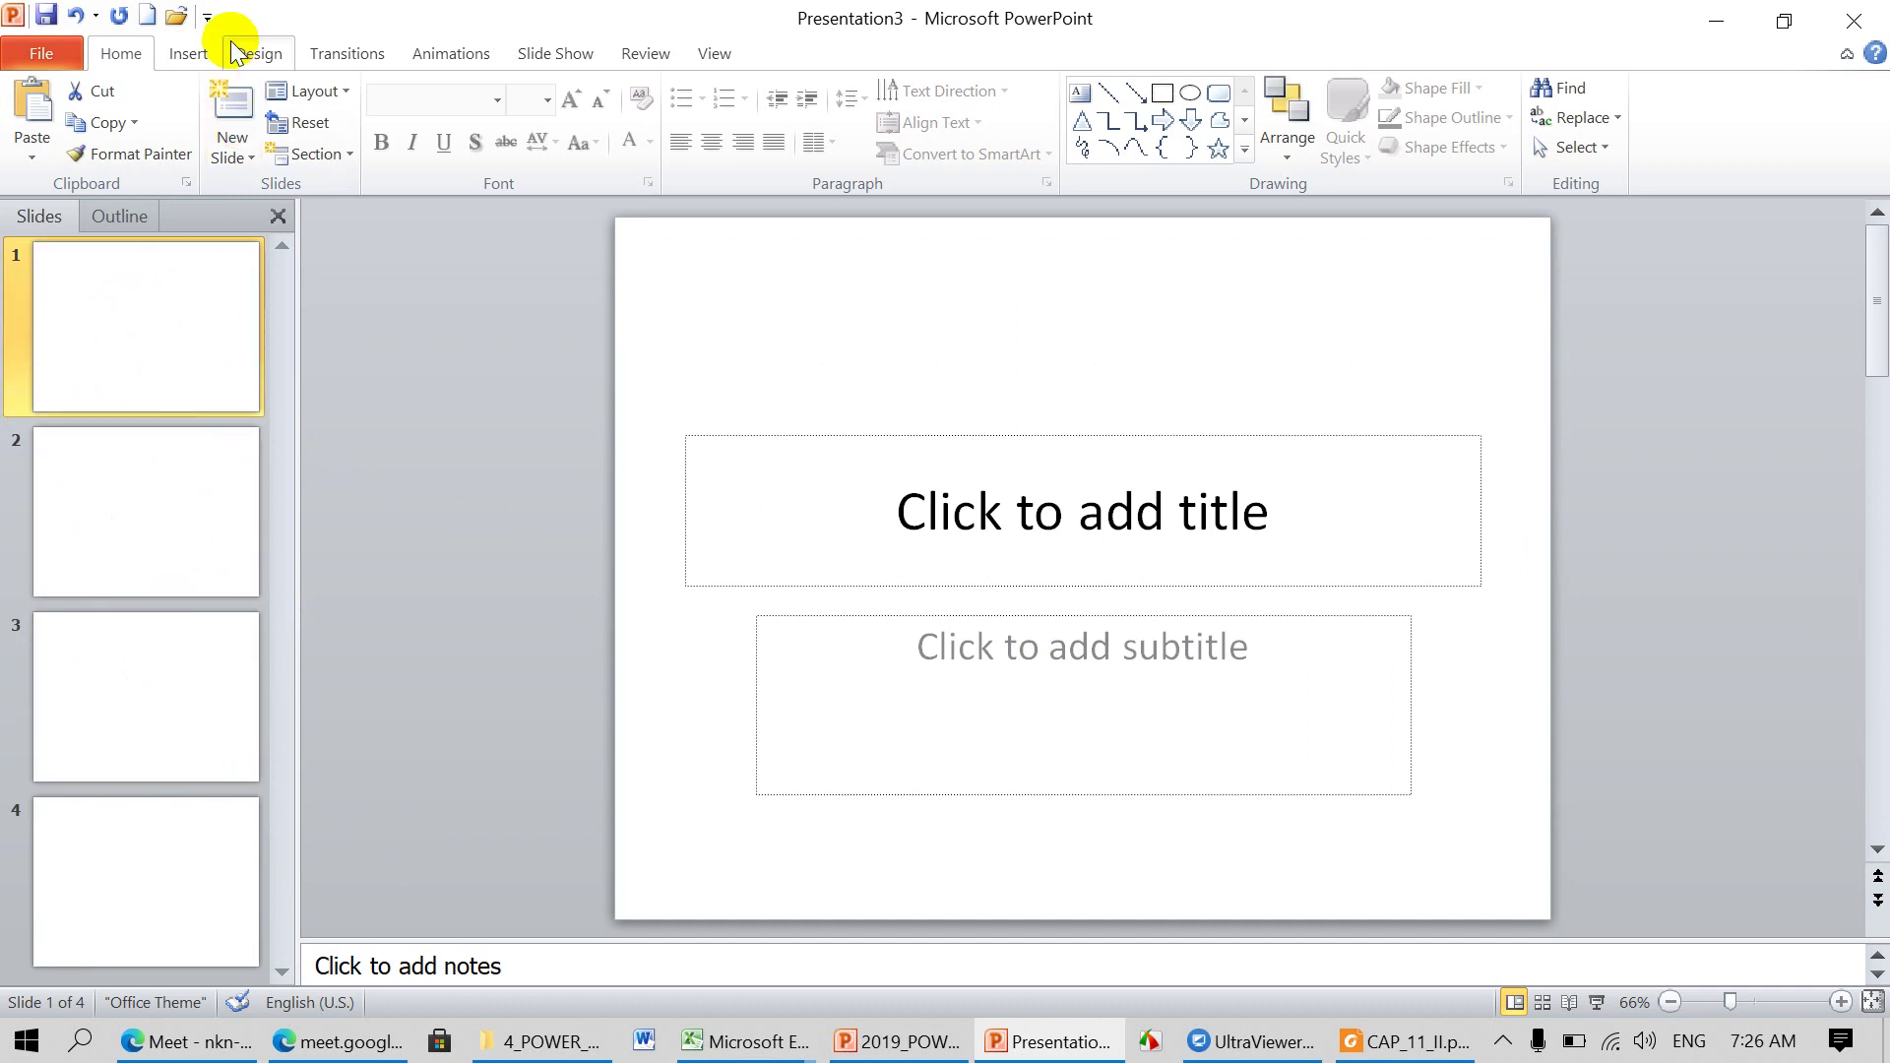
left_click(190, 51)
Step: Insert the optometrist clip art on slide 1, top-left, sized 2.17 by 1.75 inches
left_click(173, 140)
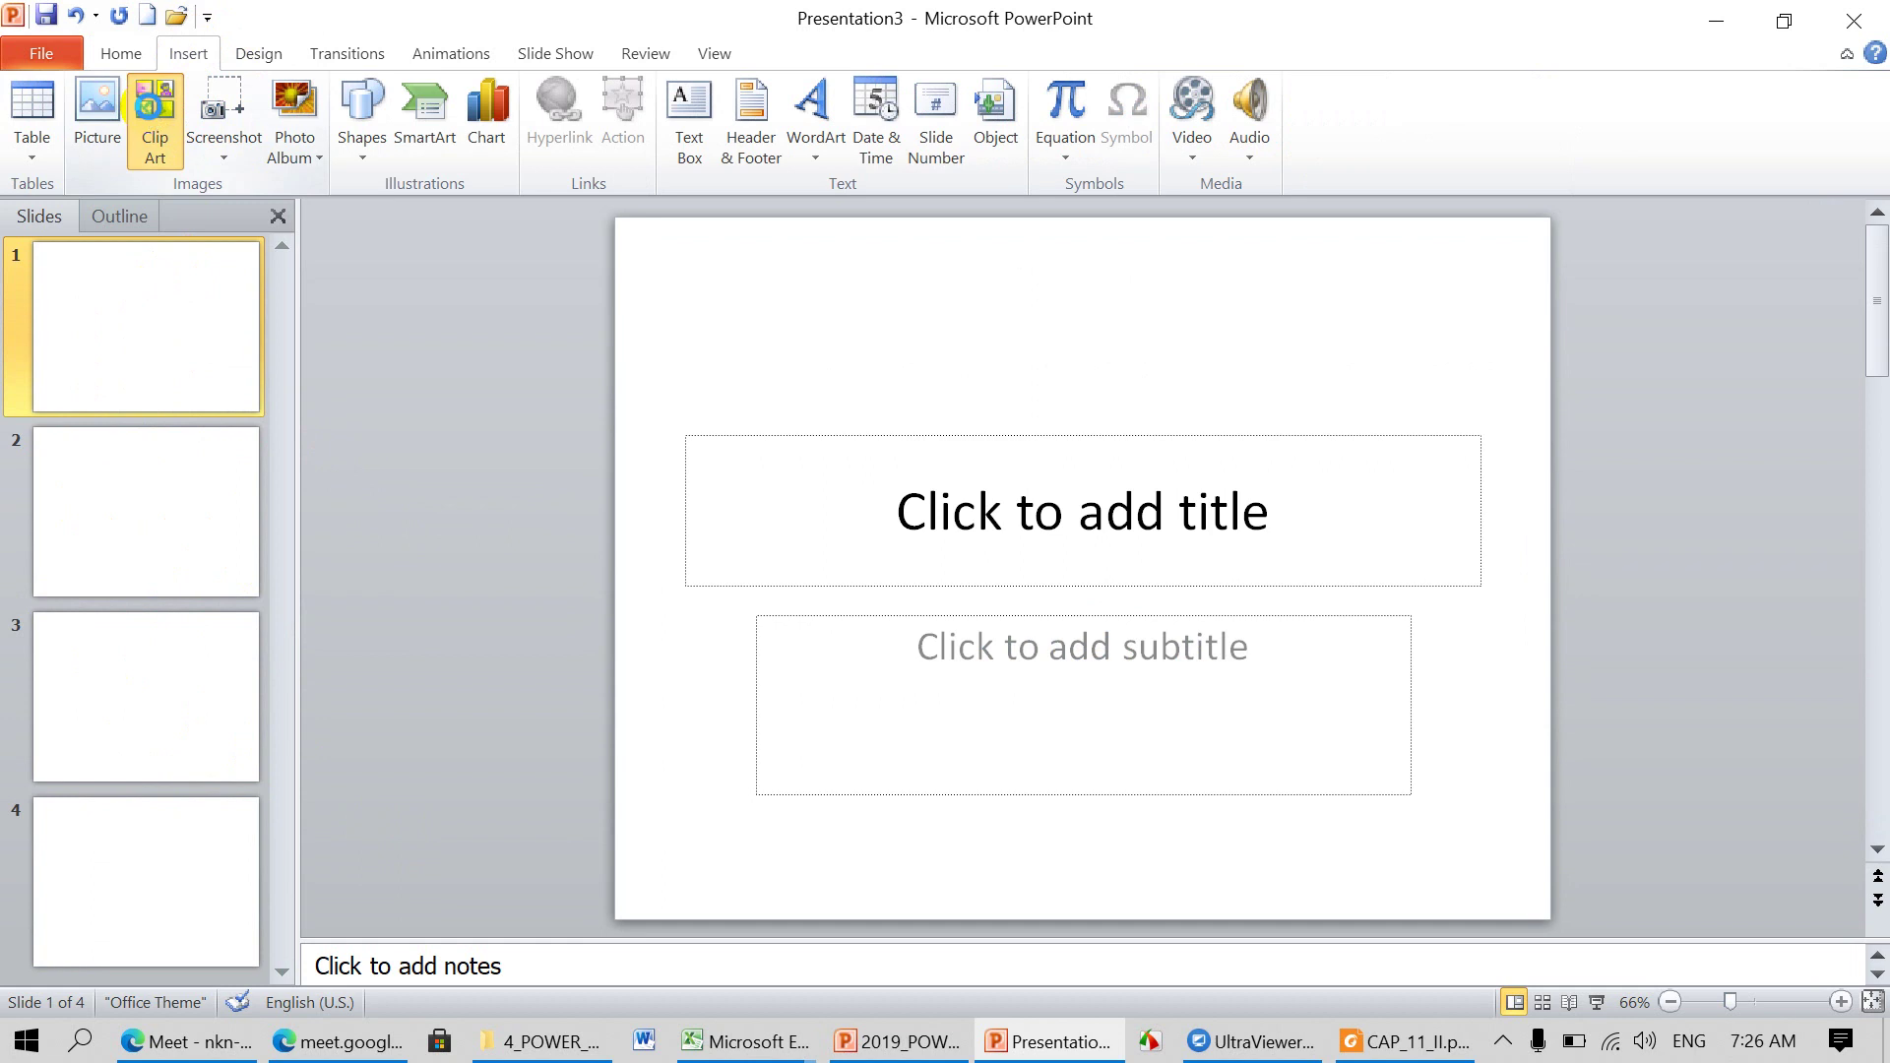
left_click(1842, 285)
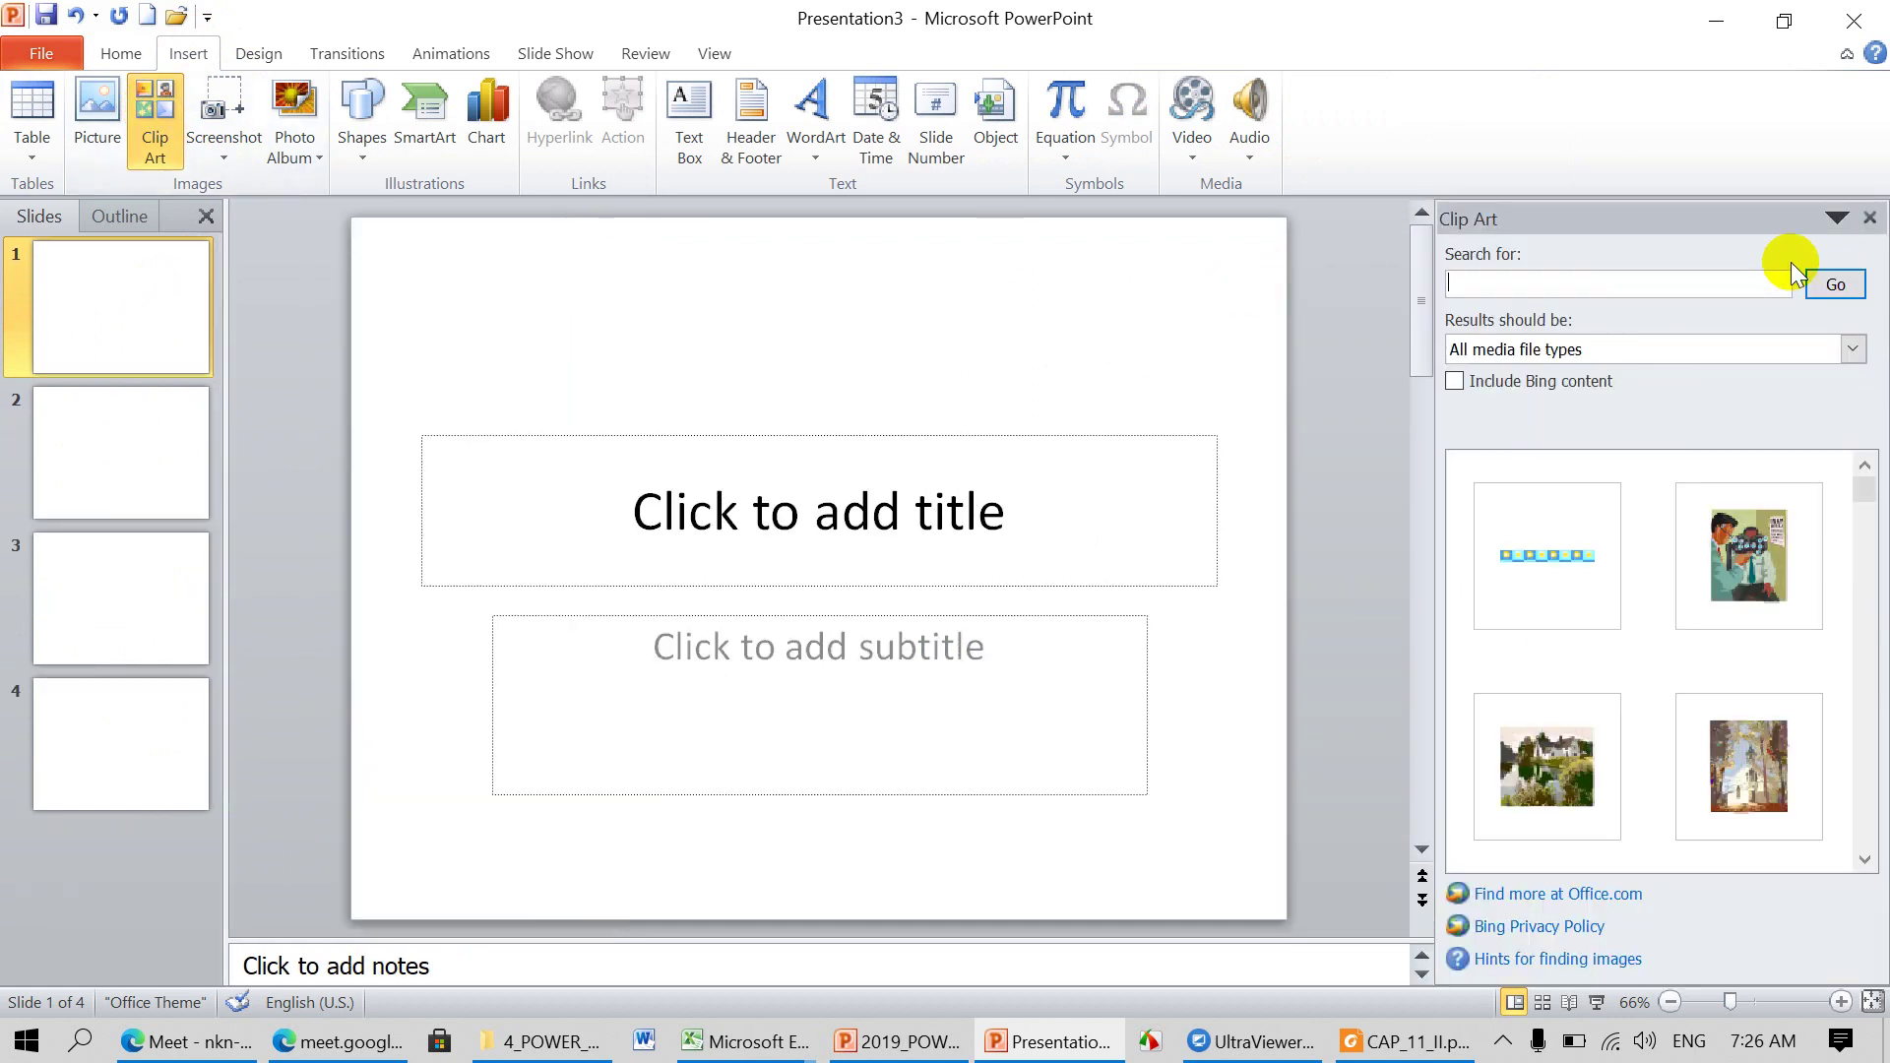
left_click(1752, 559)
left_click_drag(778, 493, 444, 292)
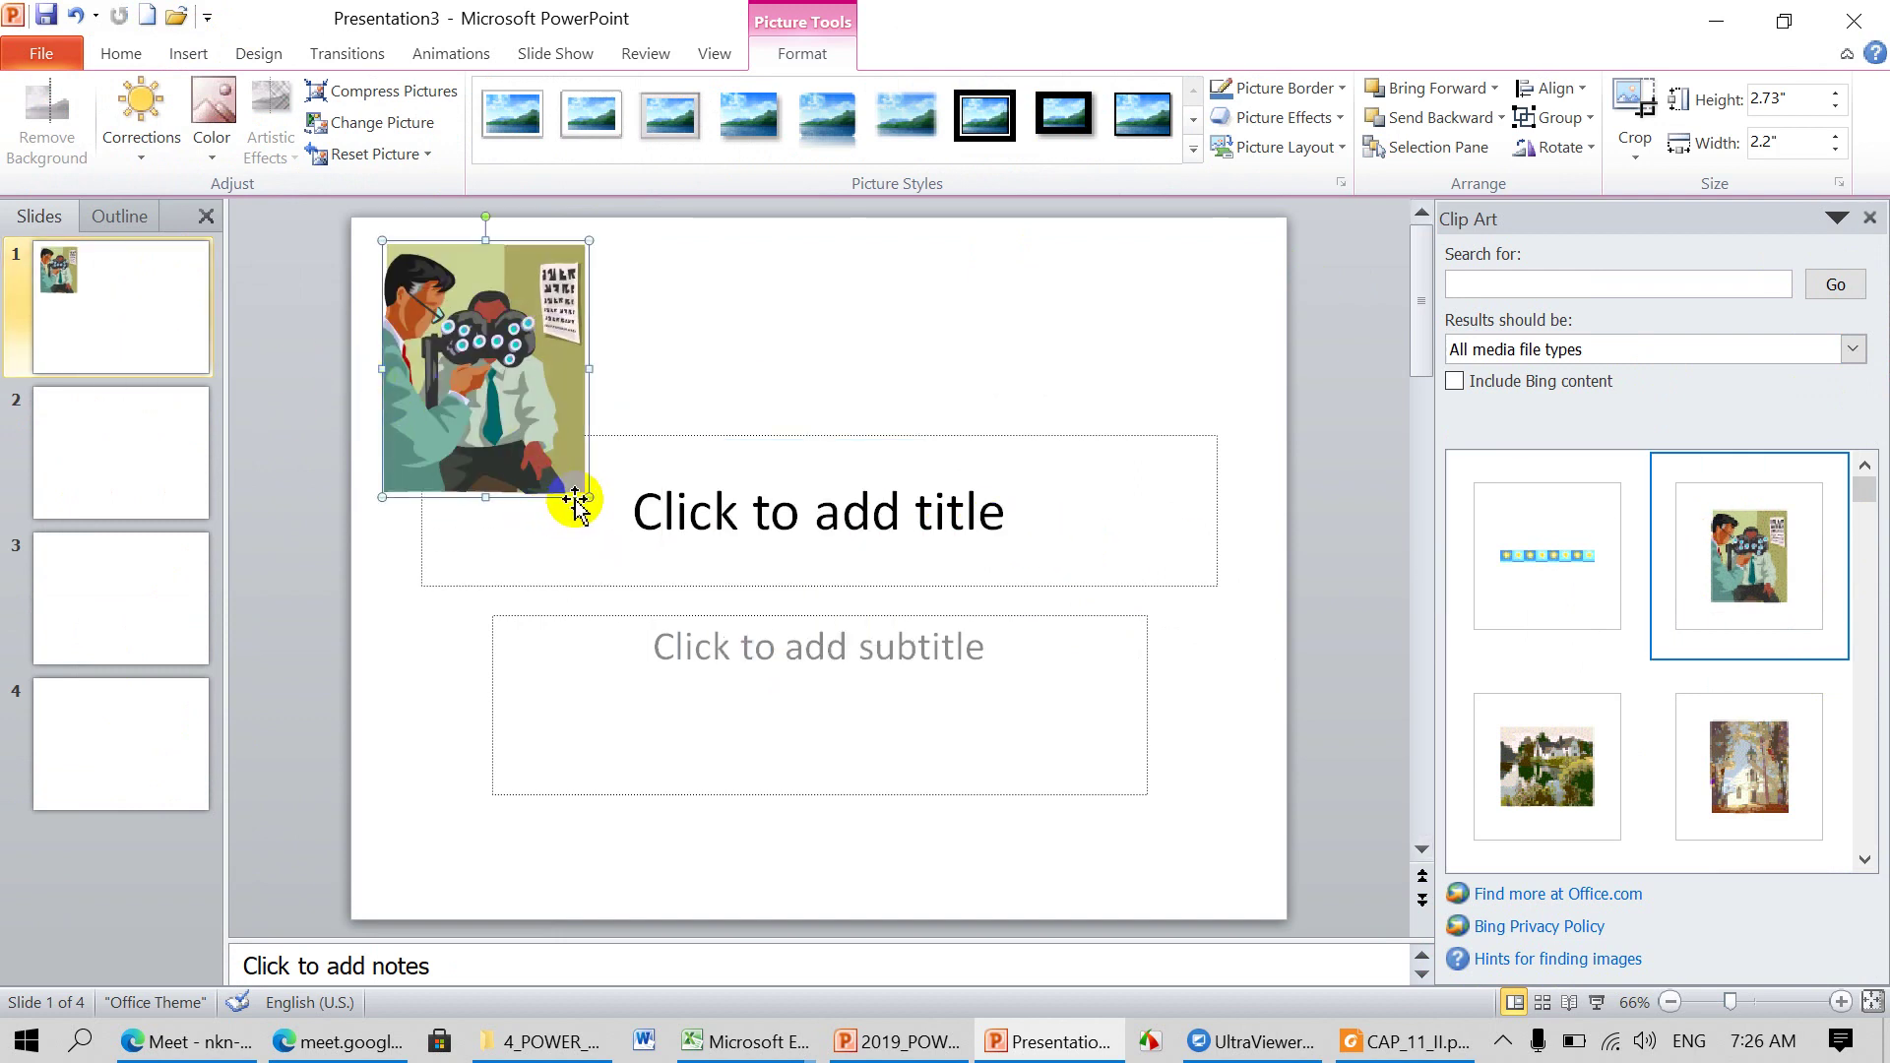
left_click_drag(585, 500, 546, 444)
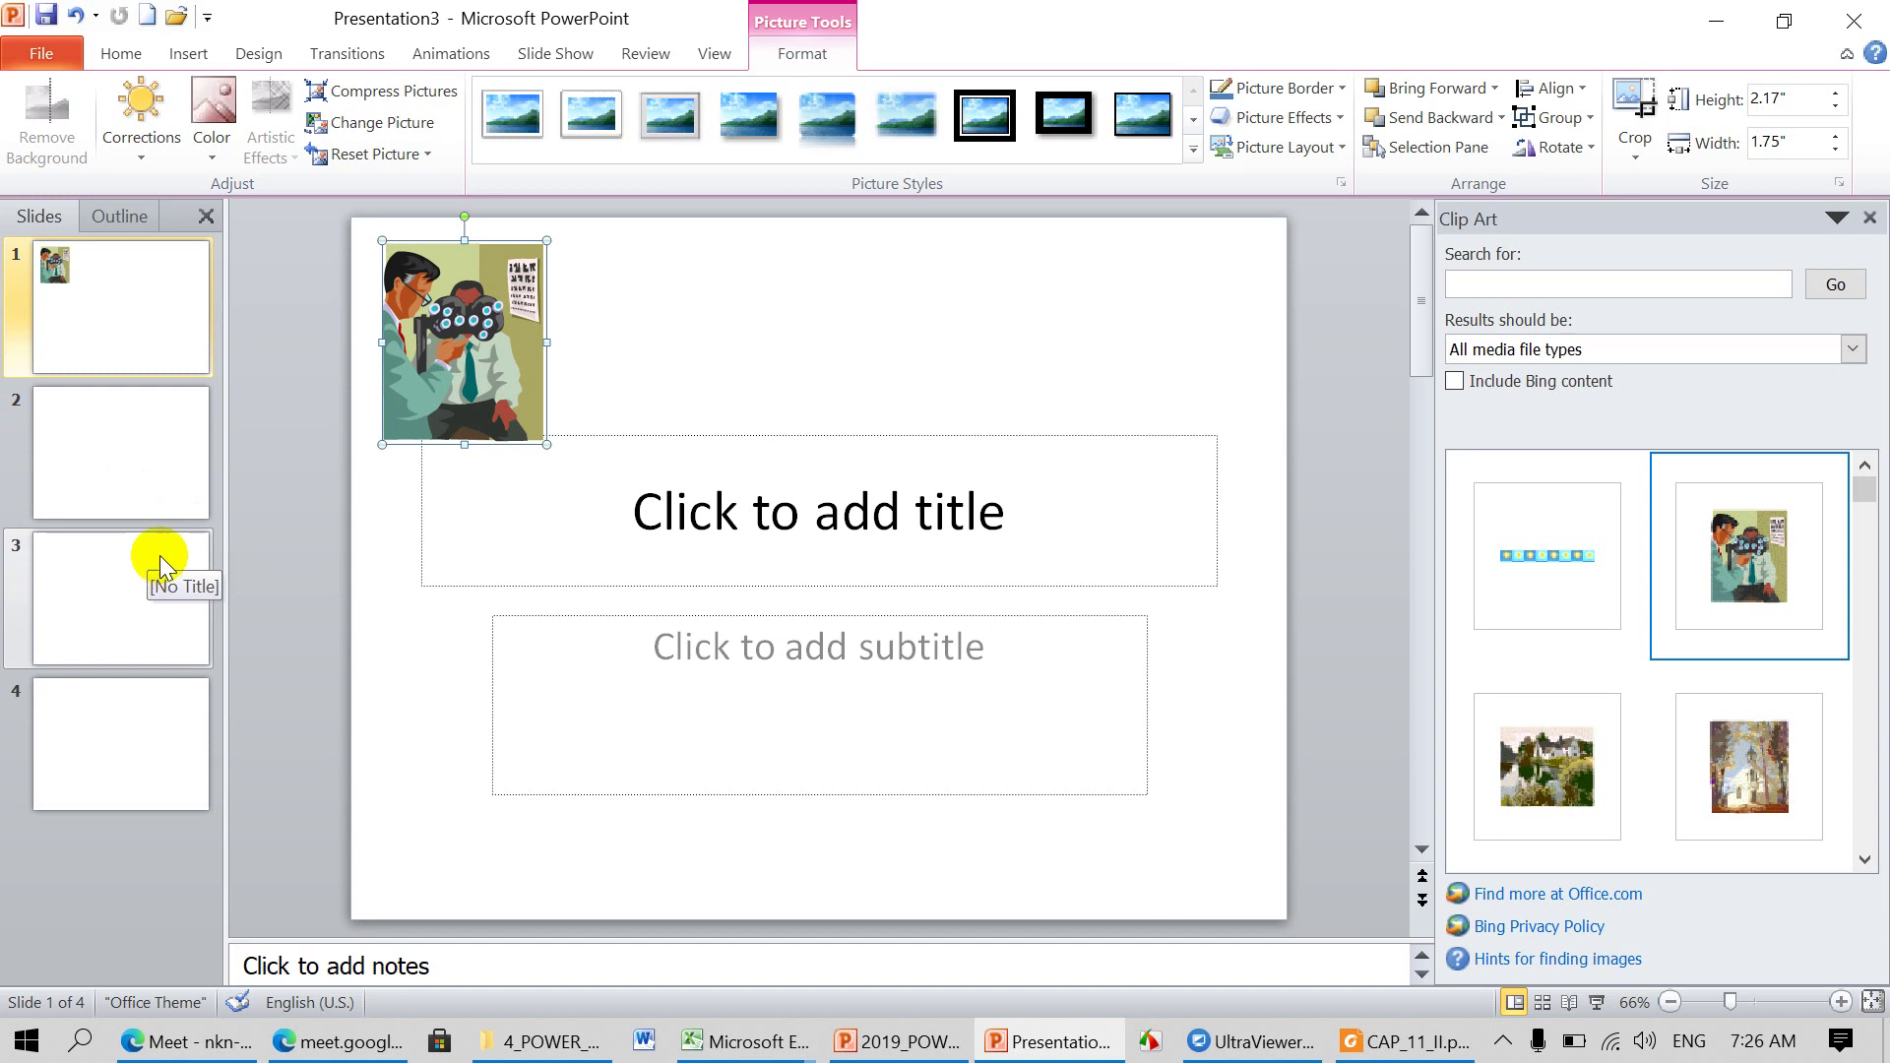
Step: After checking slide 4, delete the optometrist picture from slide 1
left_click(202, 872)
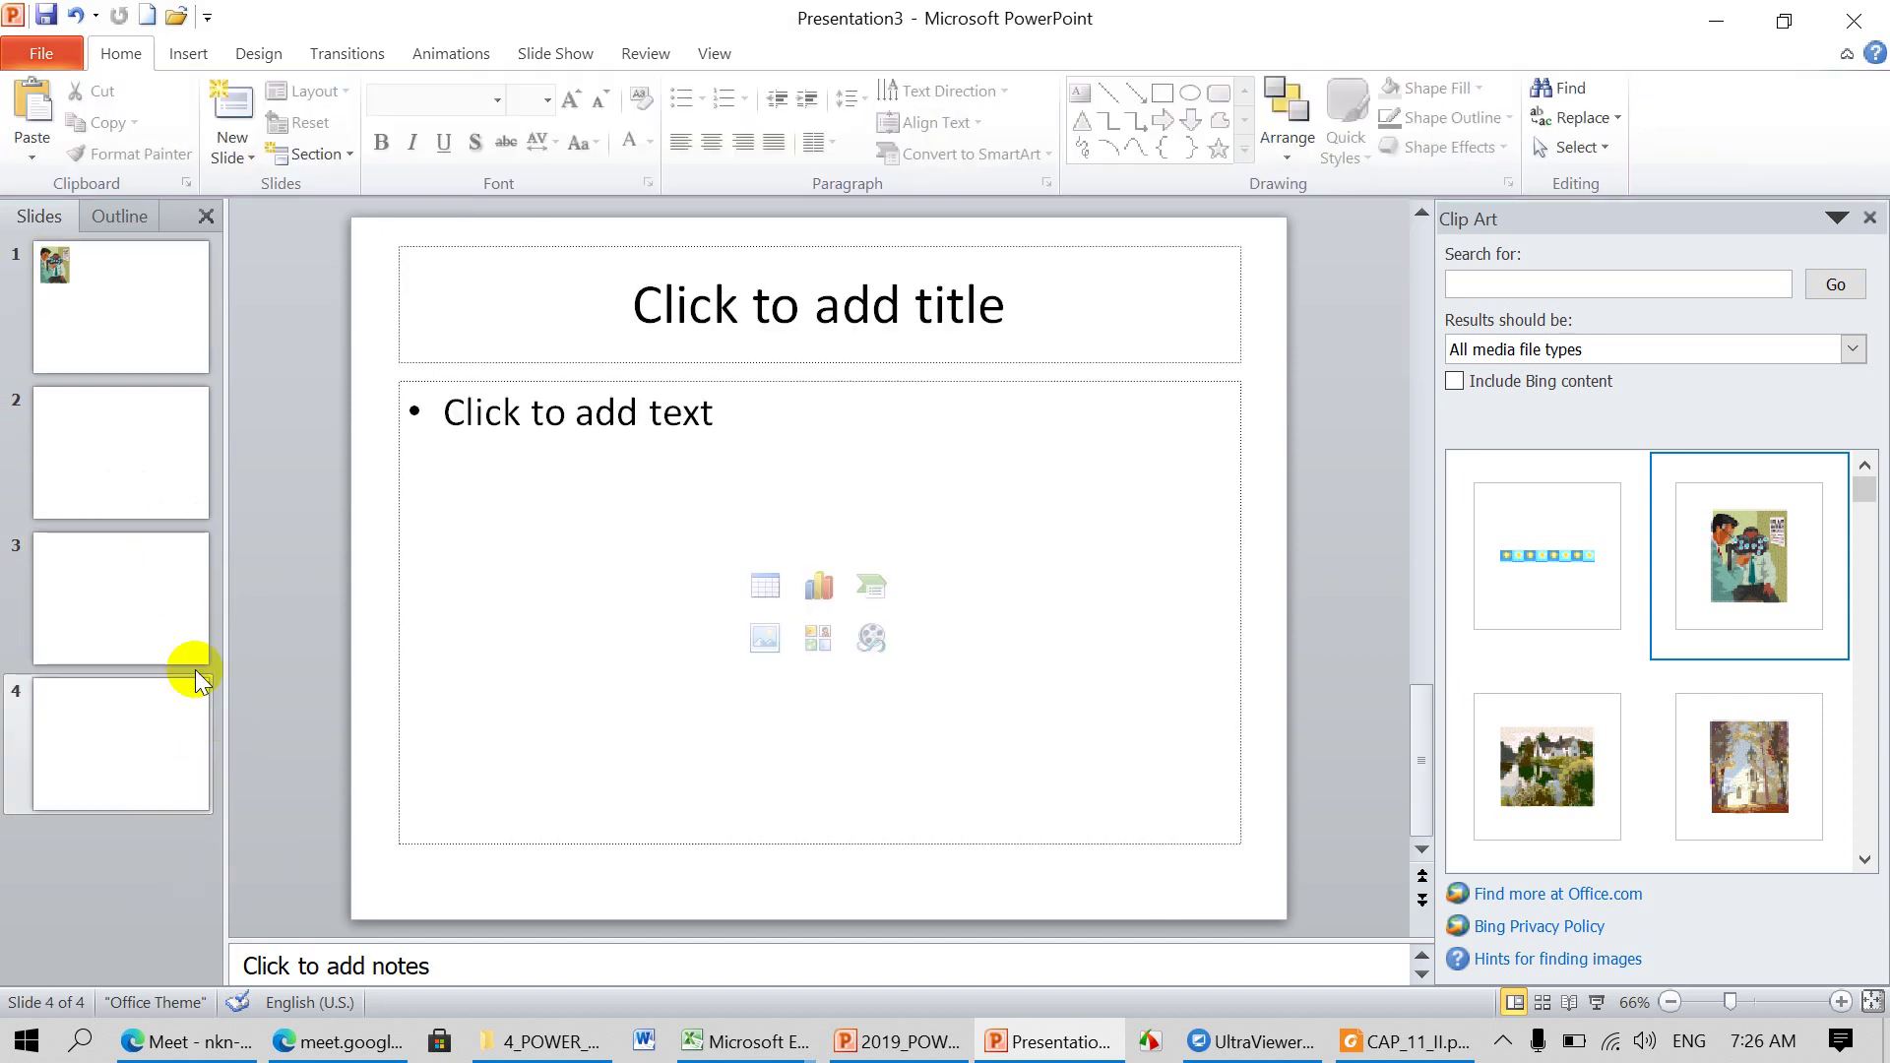
left_click(80, 305)
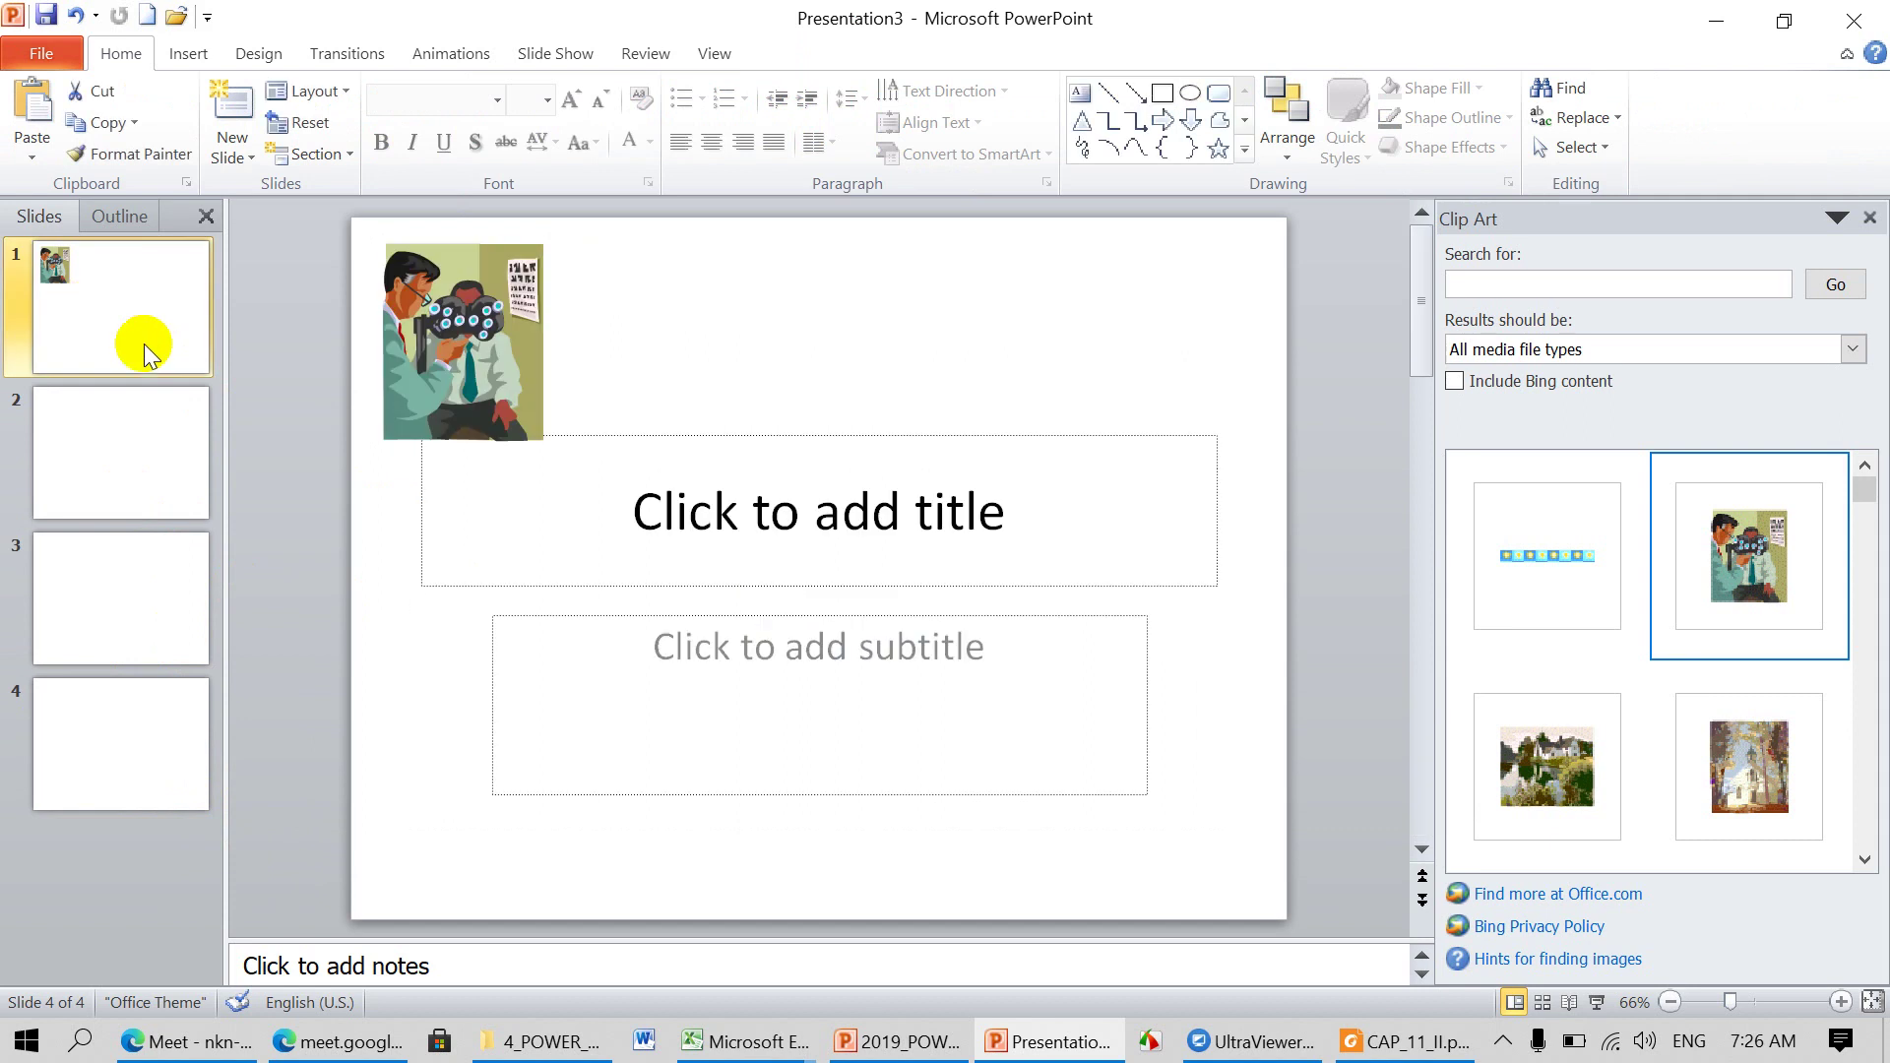
left_click(510, 349)
key("Delete")
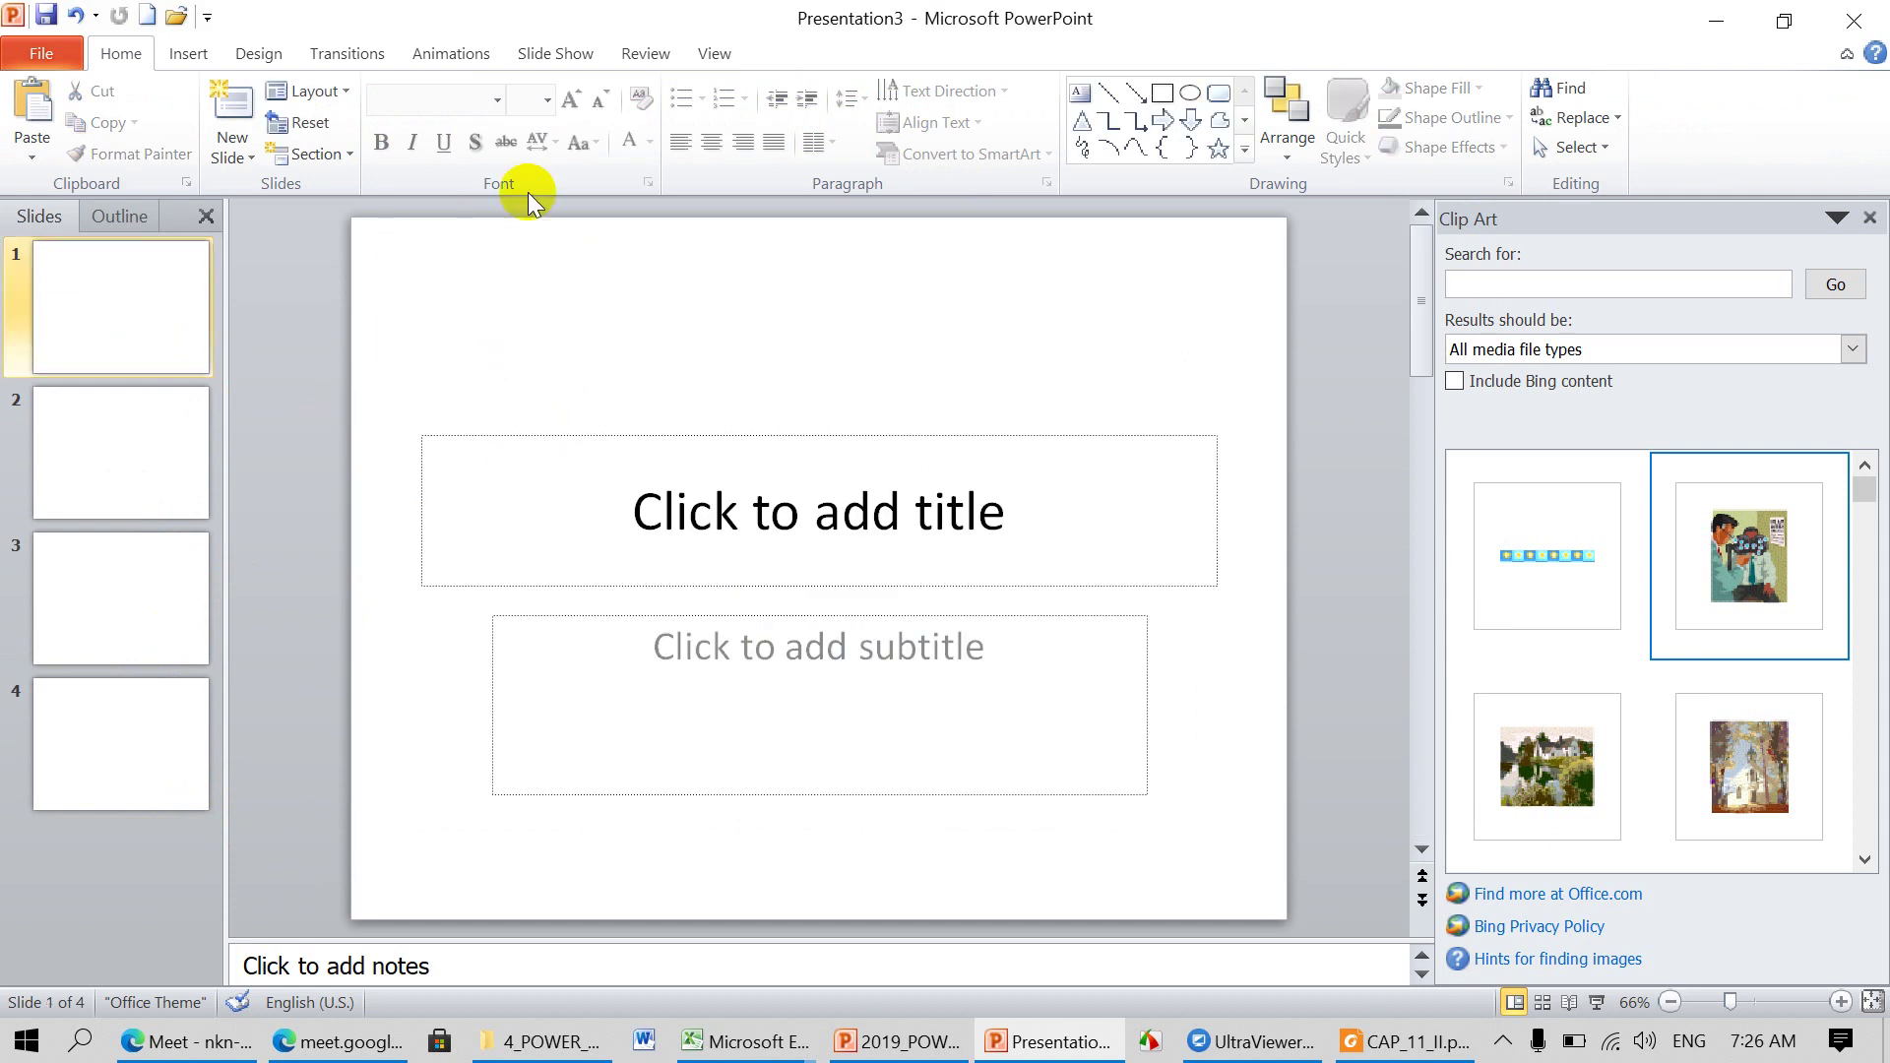
Step: Switch to Slide Master view and select the top master thumbnail
left_click(711, 51)
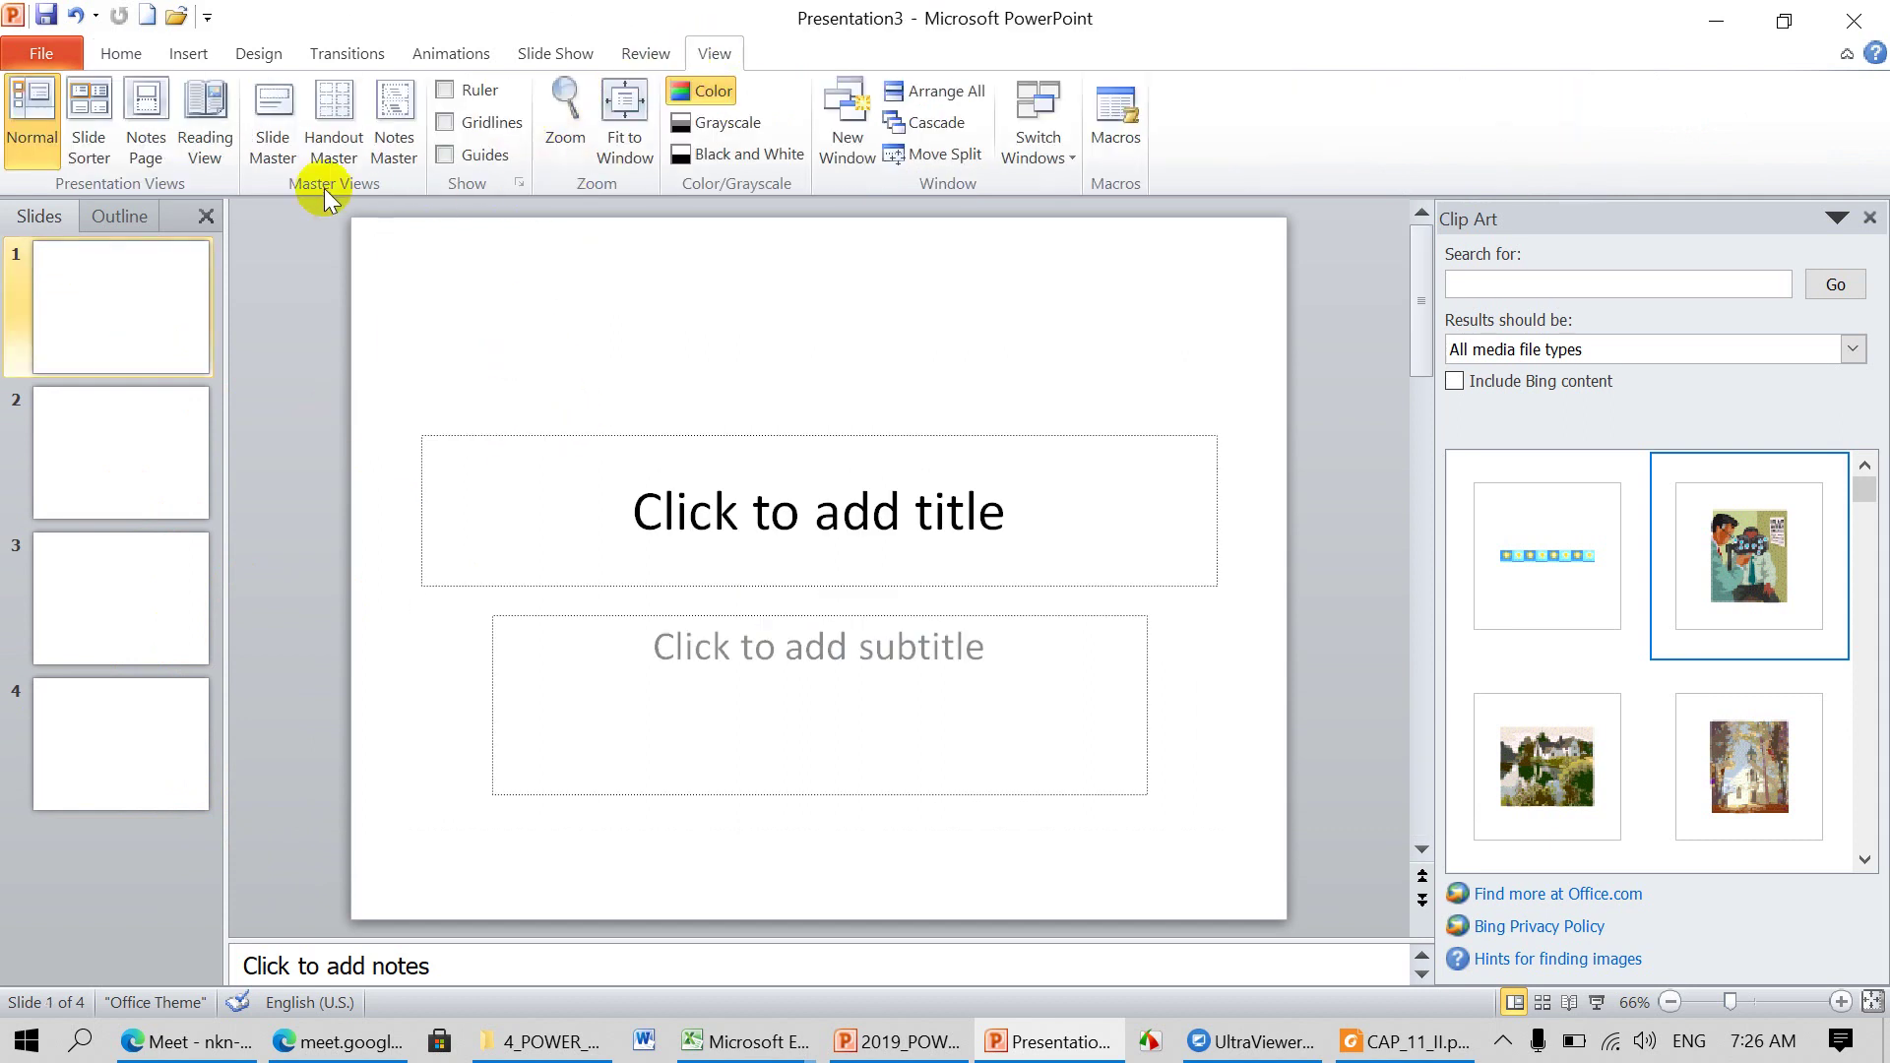
left_click(270, 116)
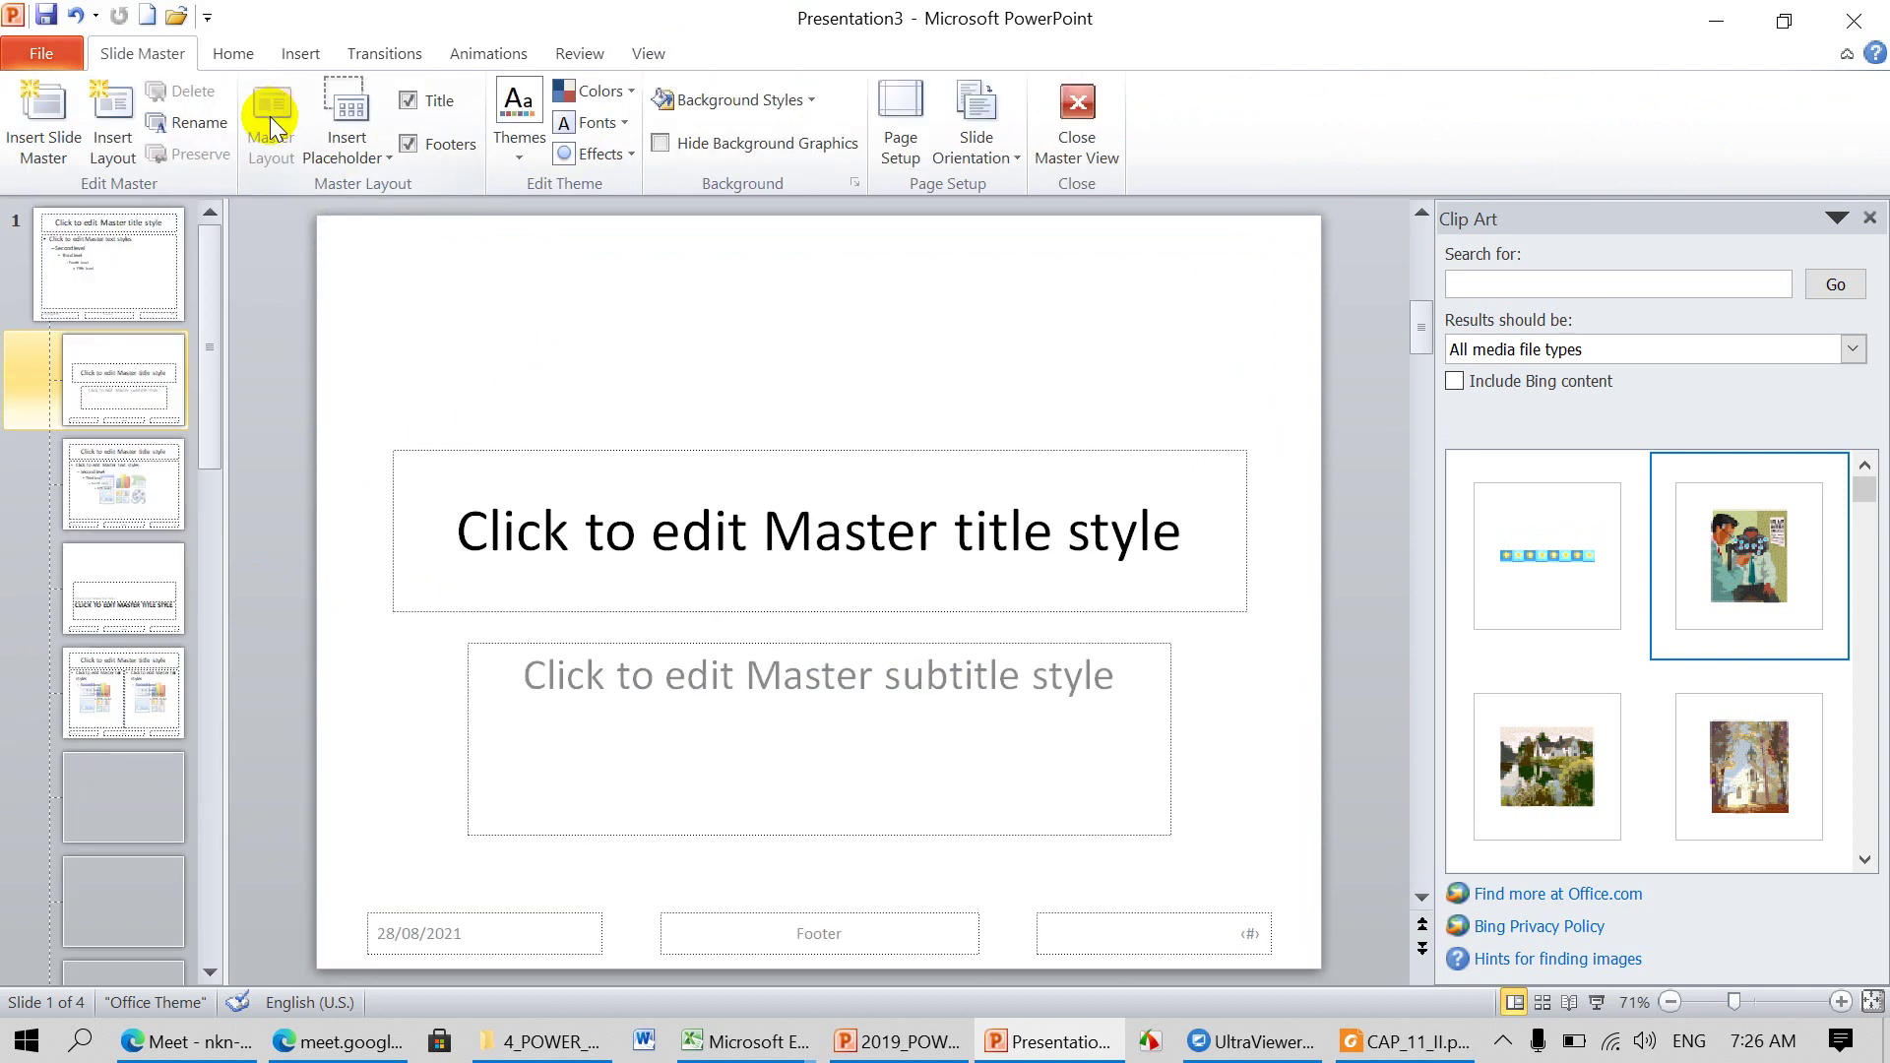
left_click(215, 279)
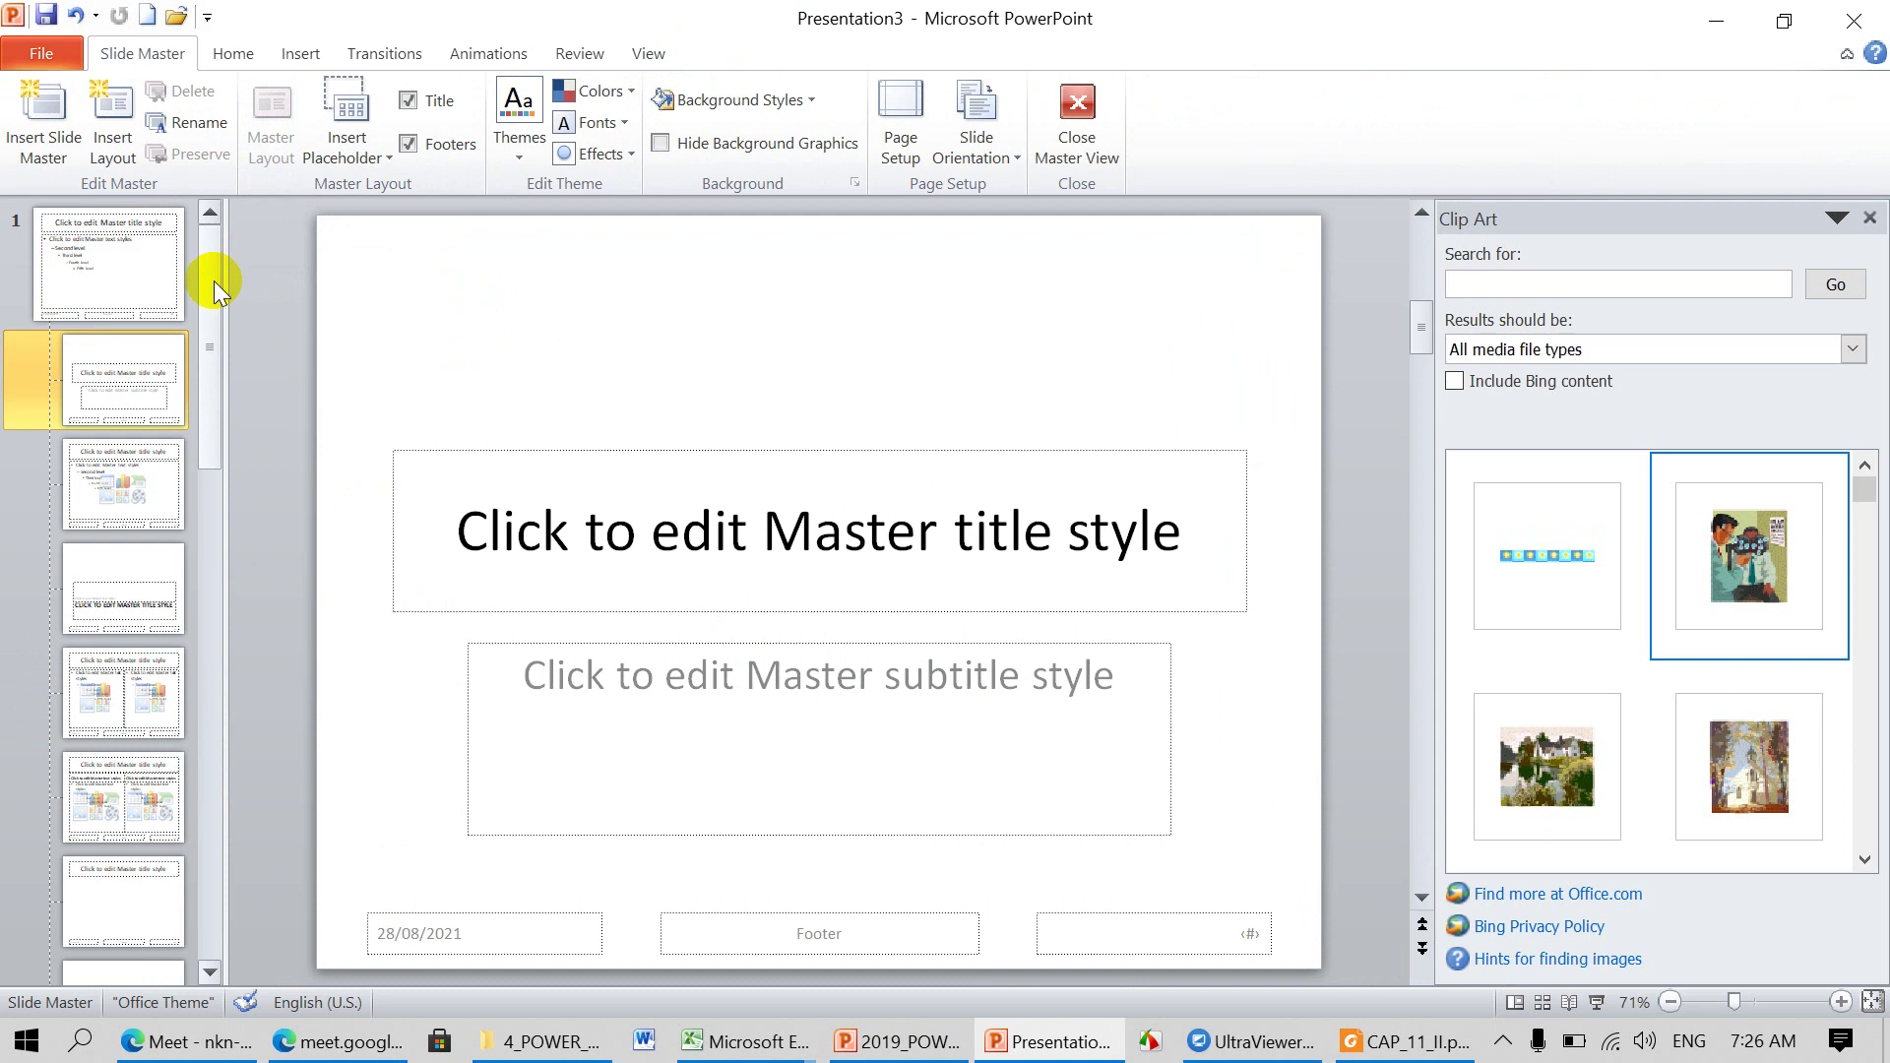
left_click(125, 275)
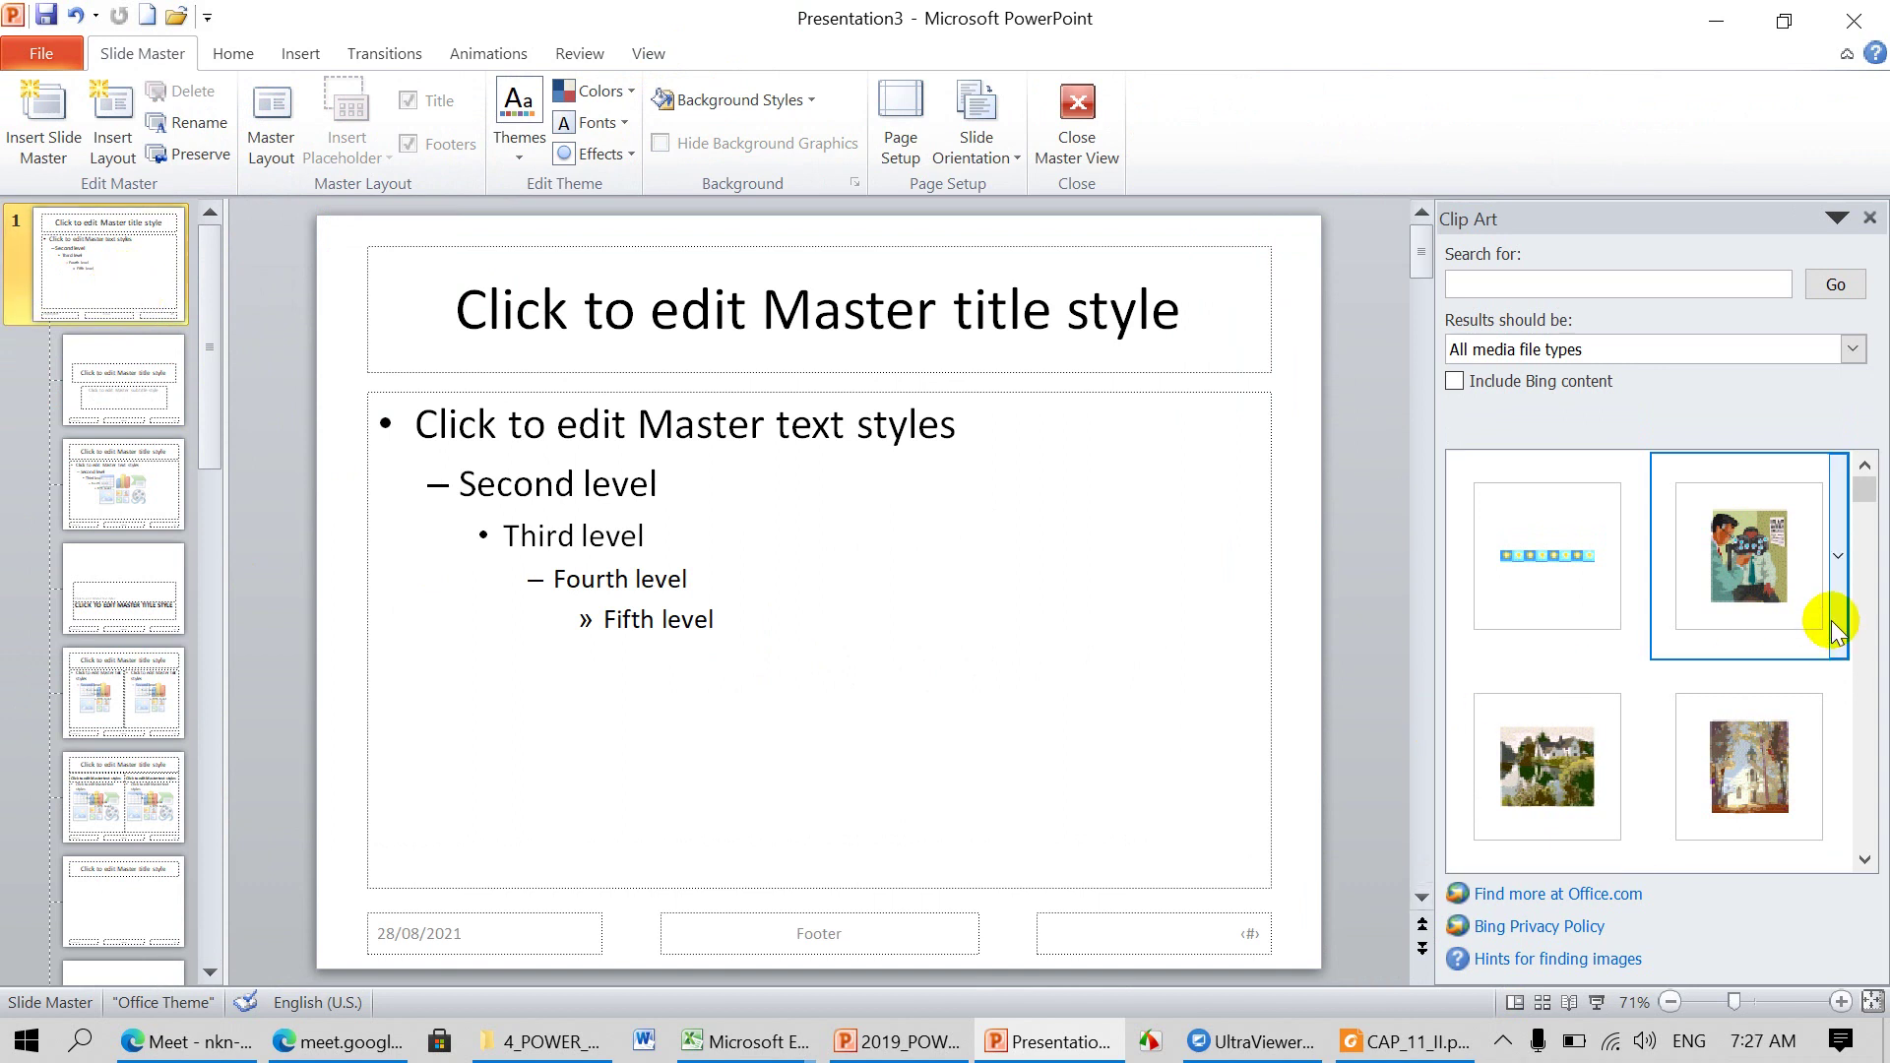
Step: Add the eye-care clip art to the master, moved top-left and shrunk to about 1.5 inches wide
left_click(1749, 556)
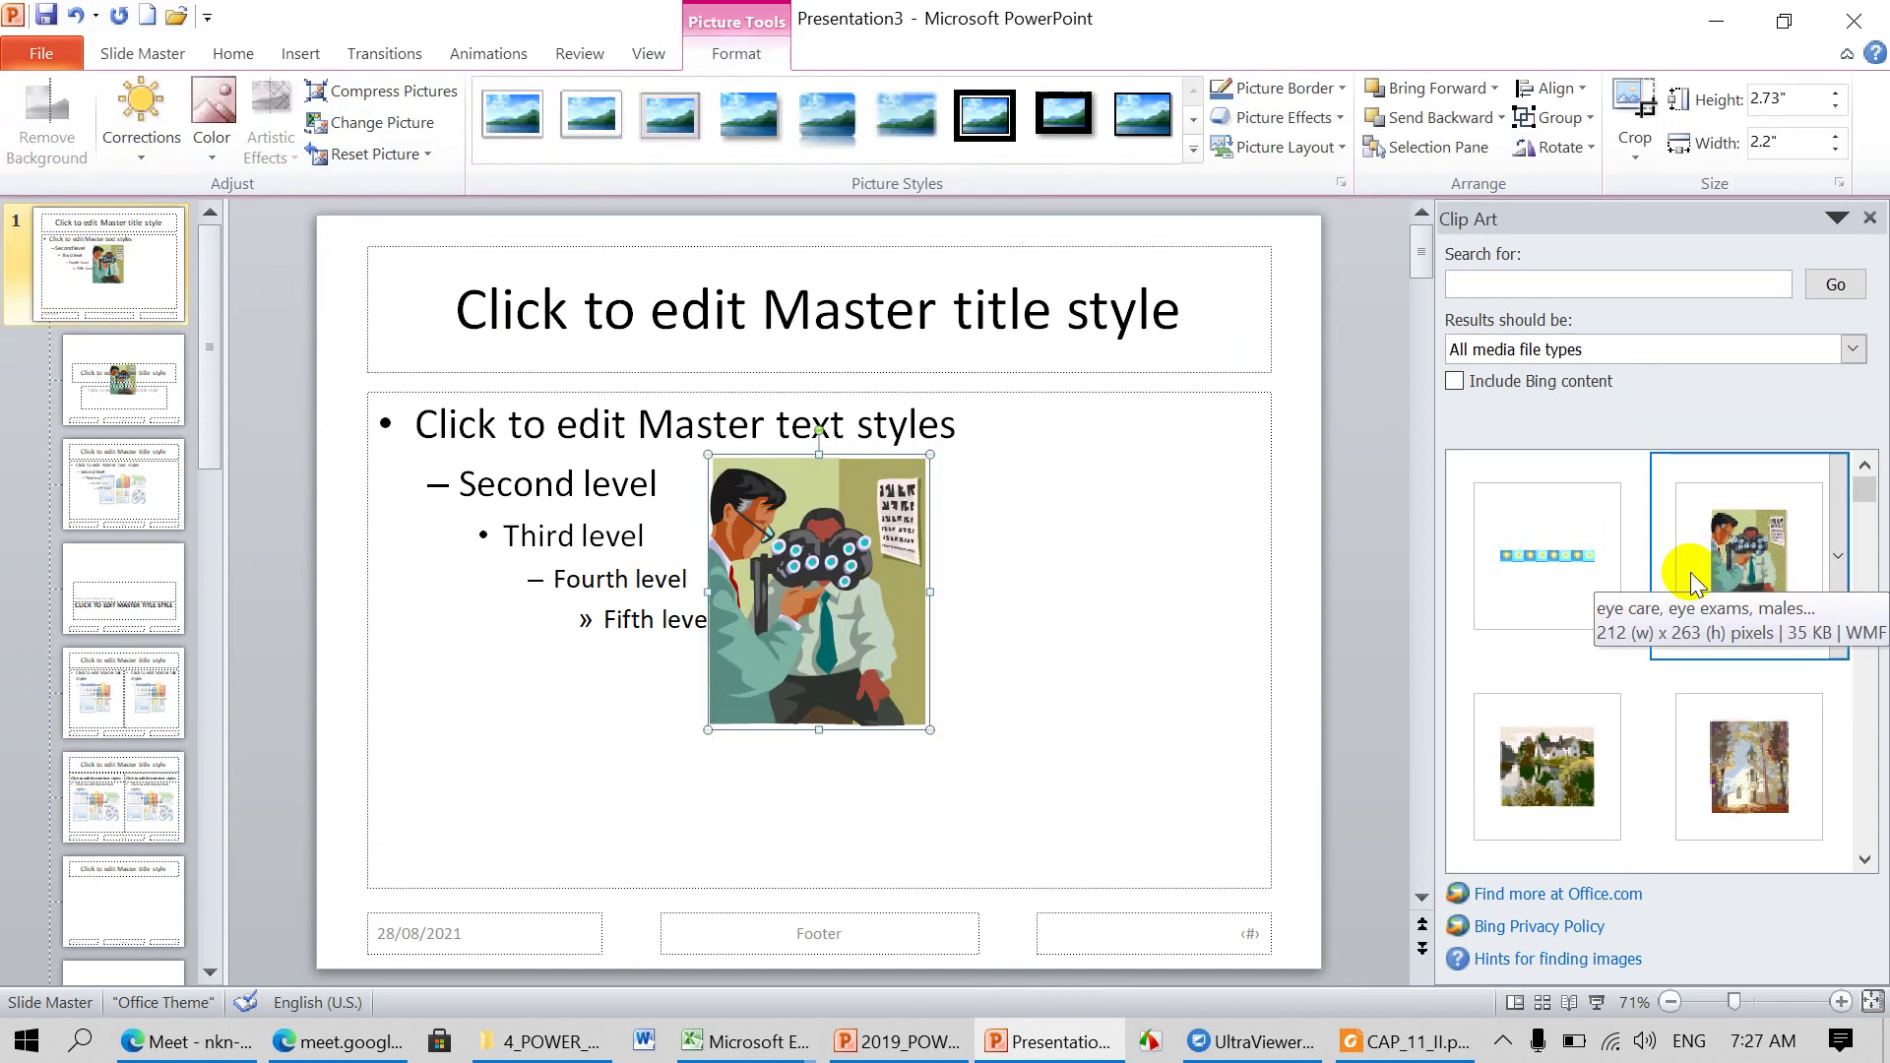
mouse_move(881, 571)
left_mouse_down()
mouse_move(585, 370)
mouse_move(414, 314)
left_mouse_up()
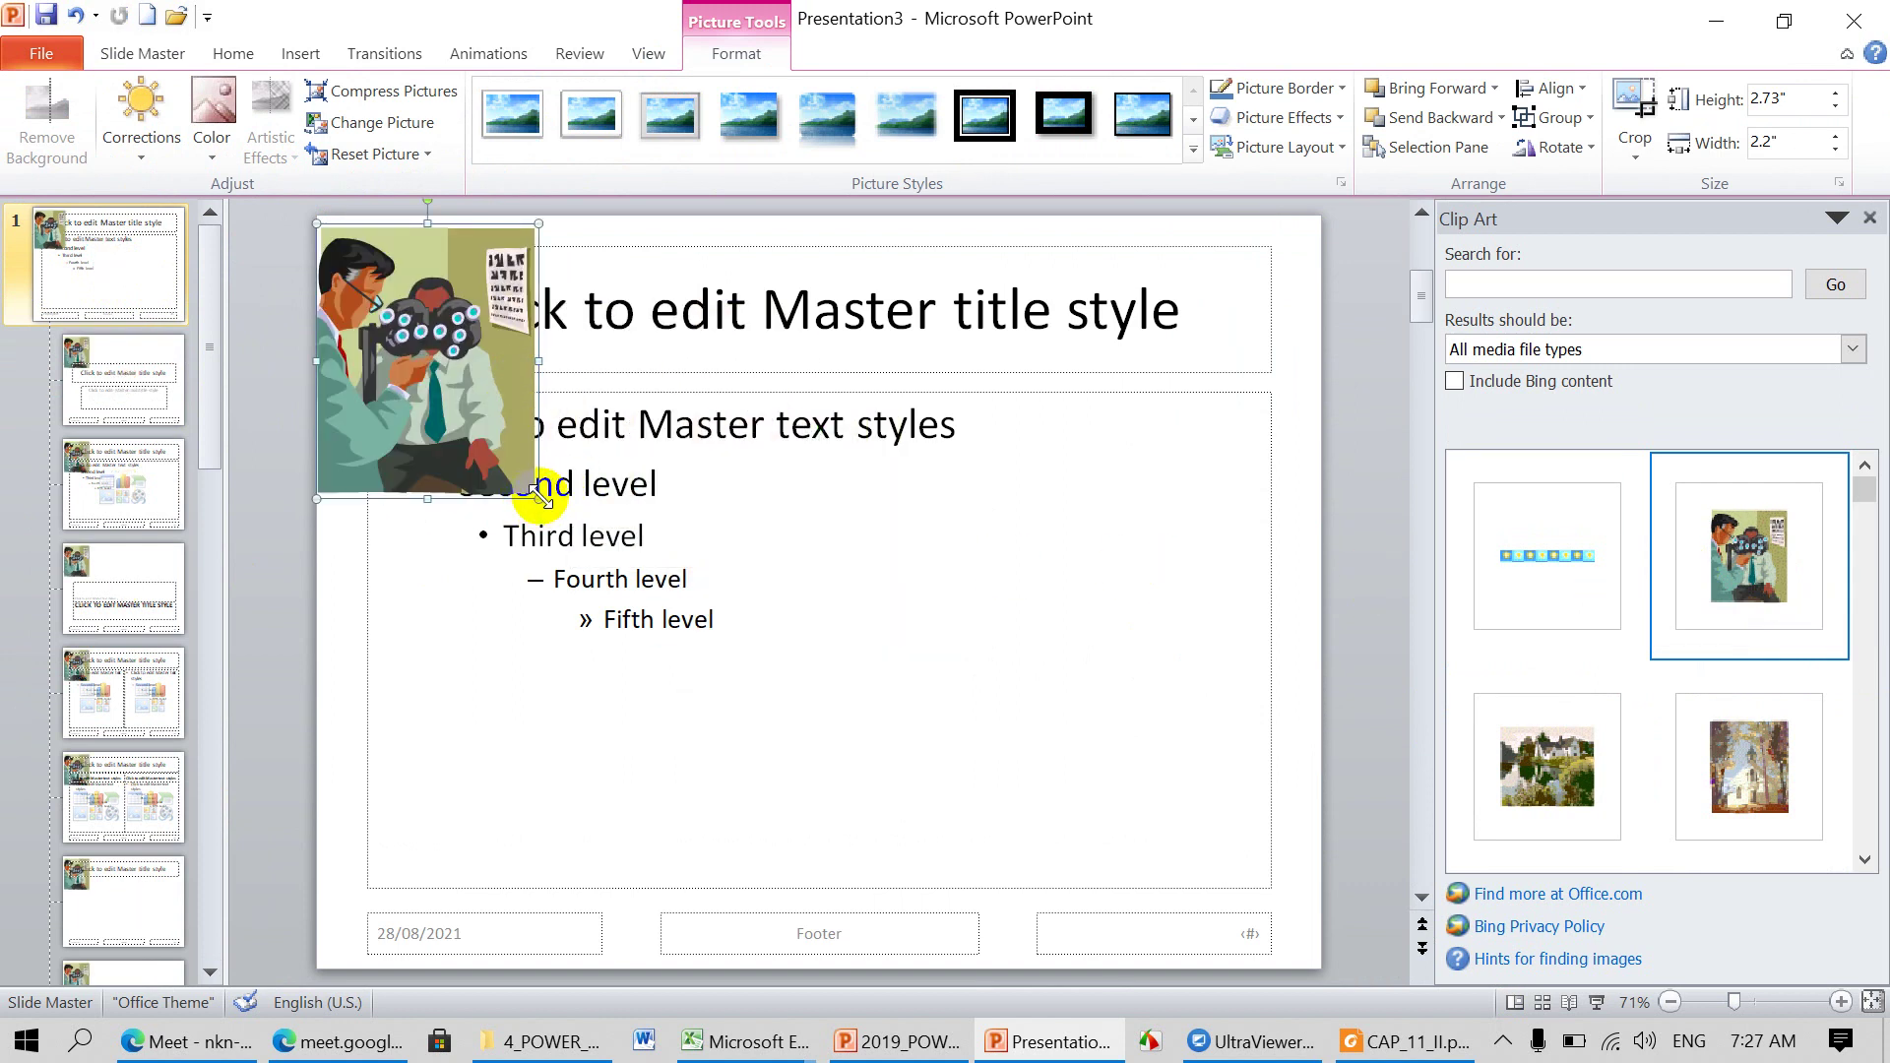
left_click_drag(532, 499, 357, 472)
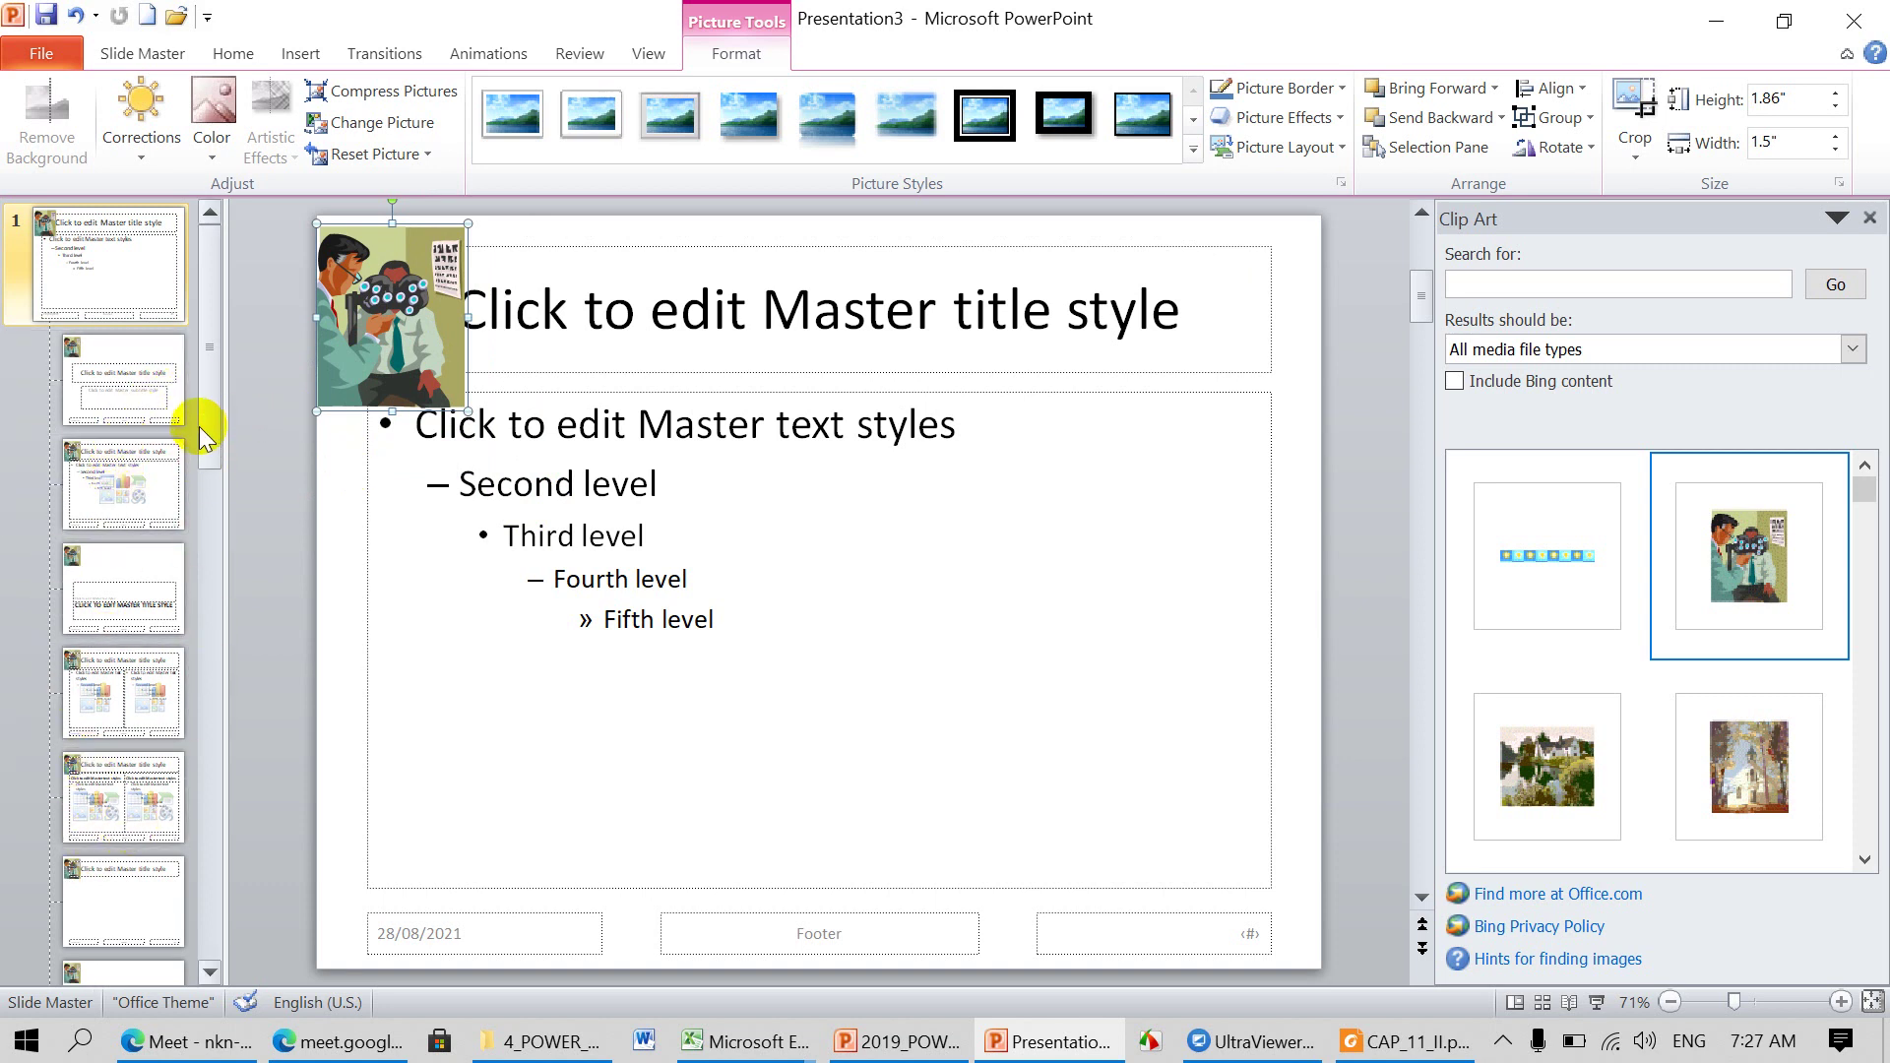
mouse_move(207, 443)
left_mouse_down()
mouse_move(207, 527)
mouse_move(212, 505)
left_mouse_up()
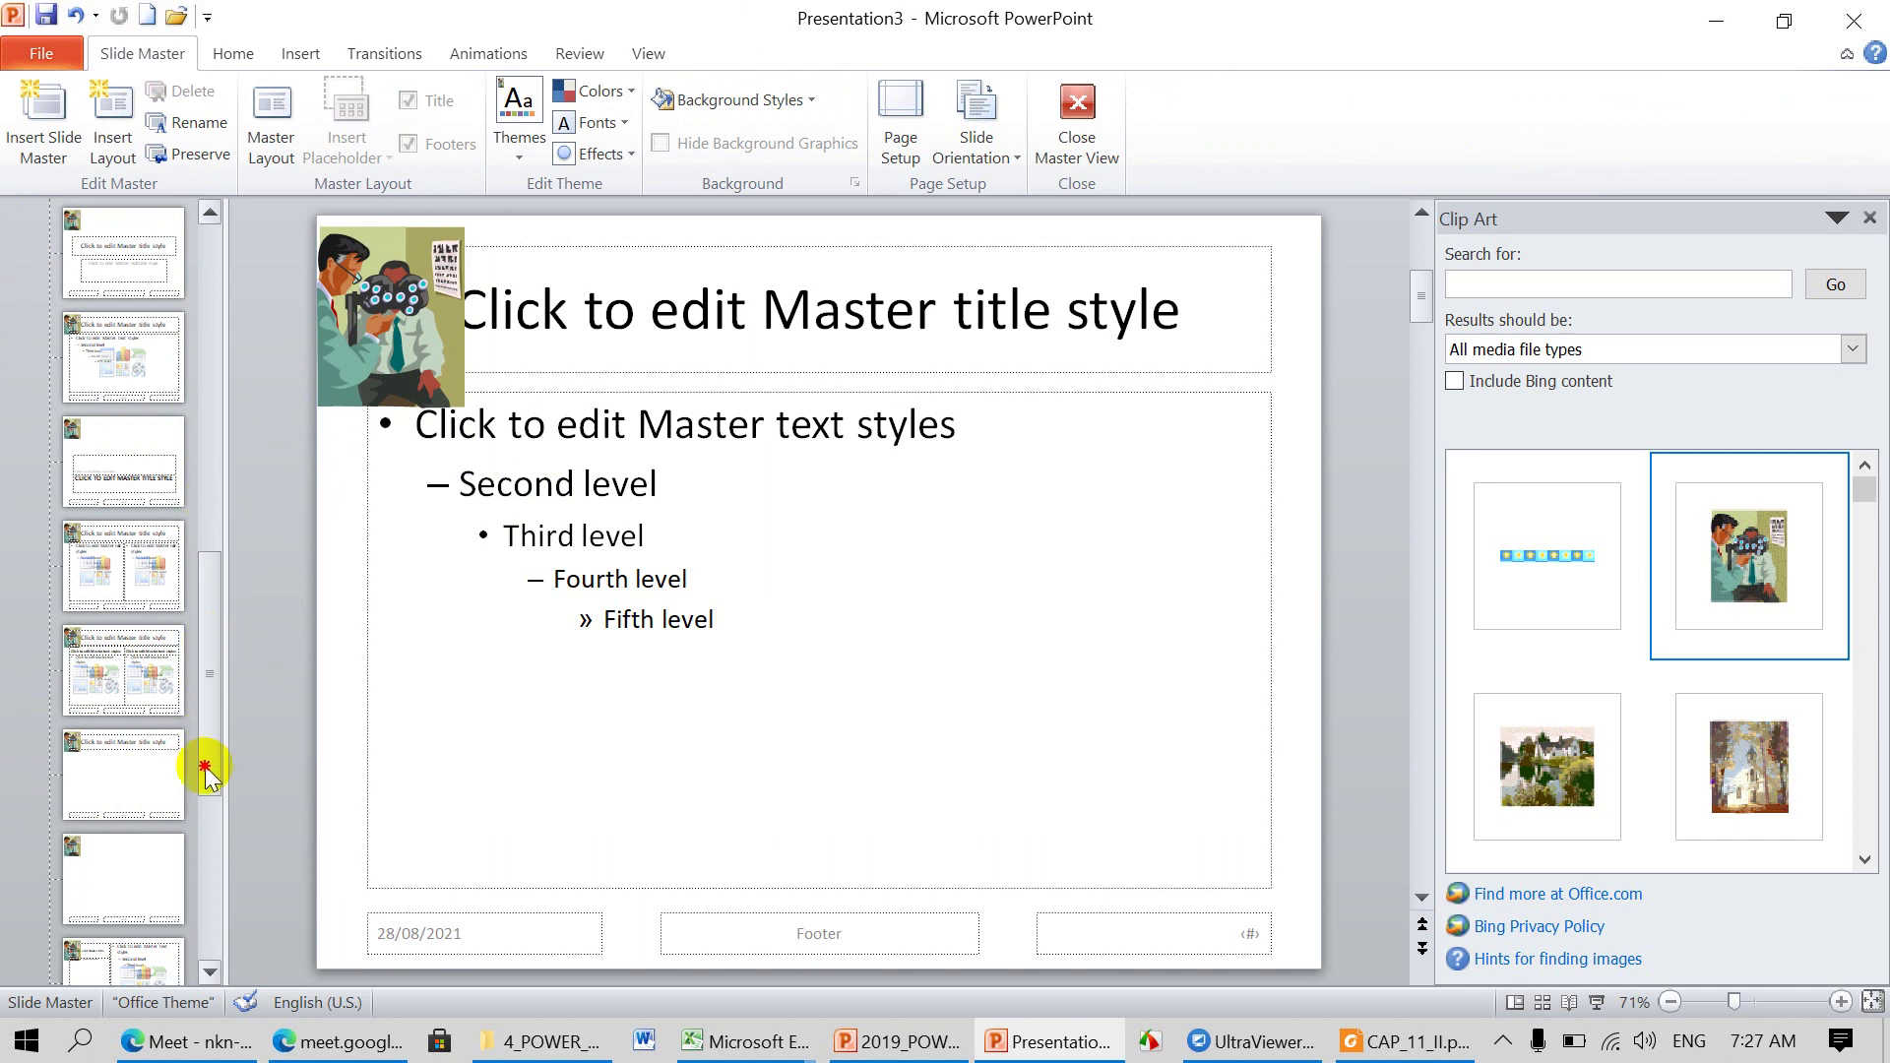
left_click_drag(211, 505, 207, 781)
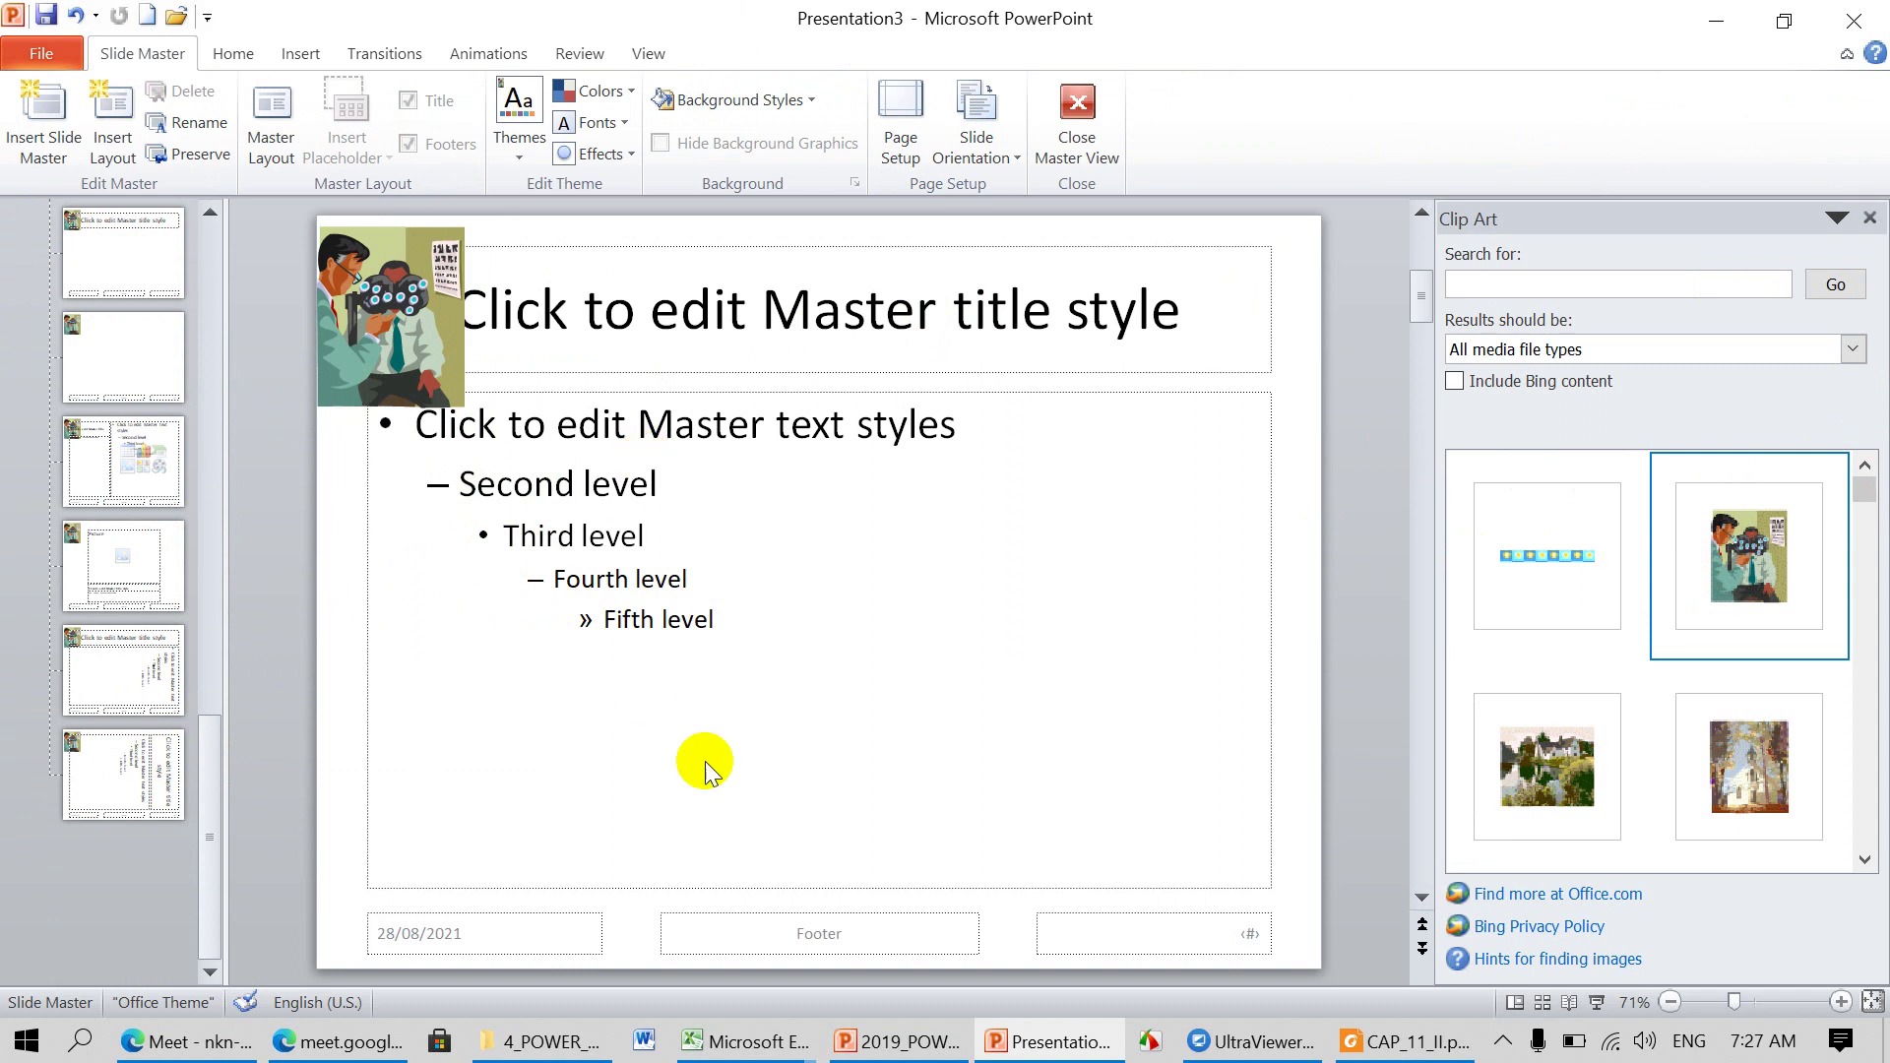
left_click(901, 1044)
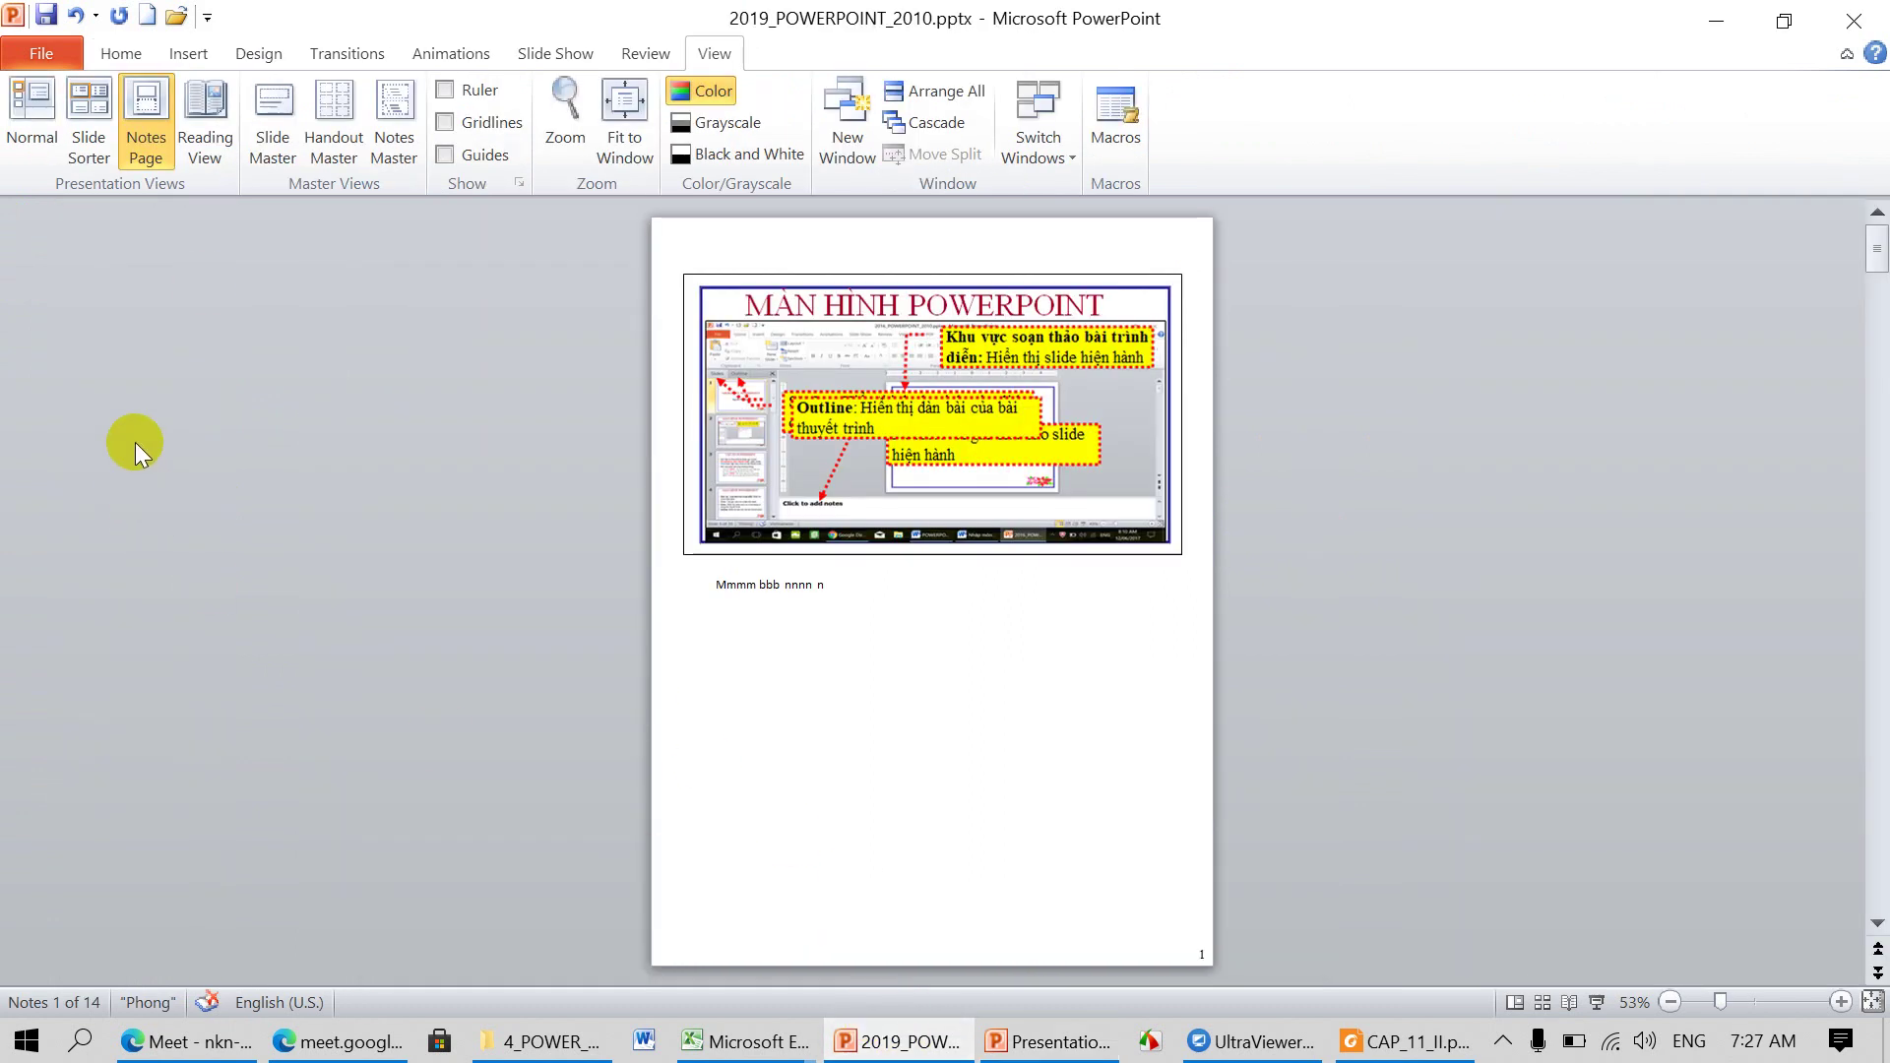
left_click(18, 126)
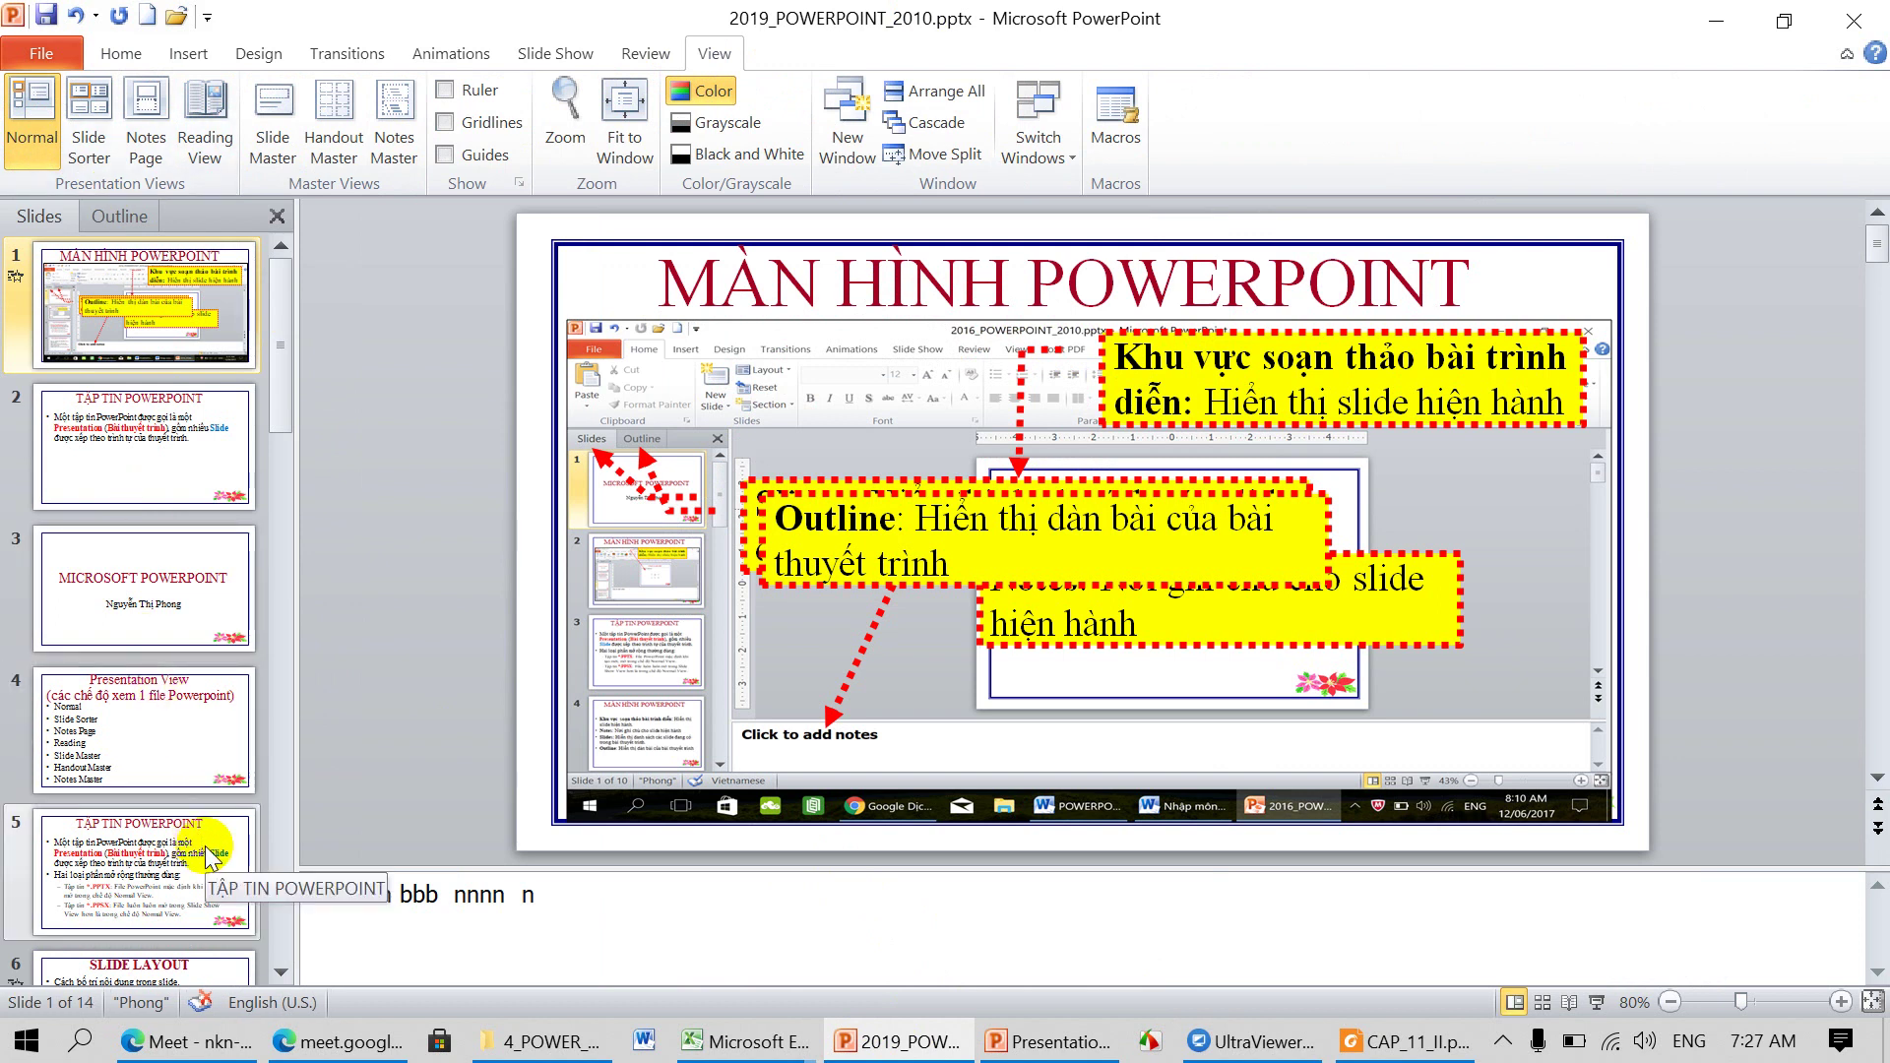
scroll(203, 920, "down", 1)
scroll(187, 847, "down", 1)
left_click(188, 847)
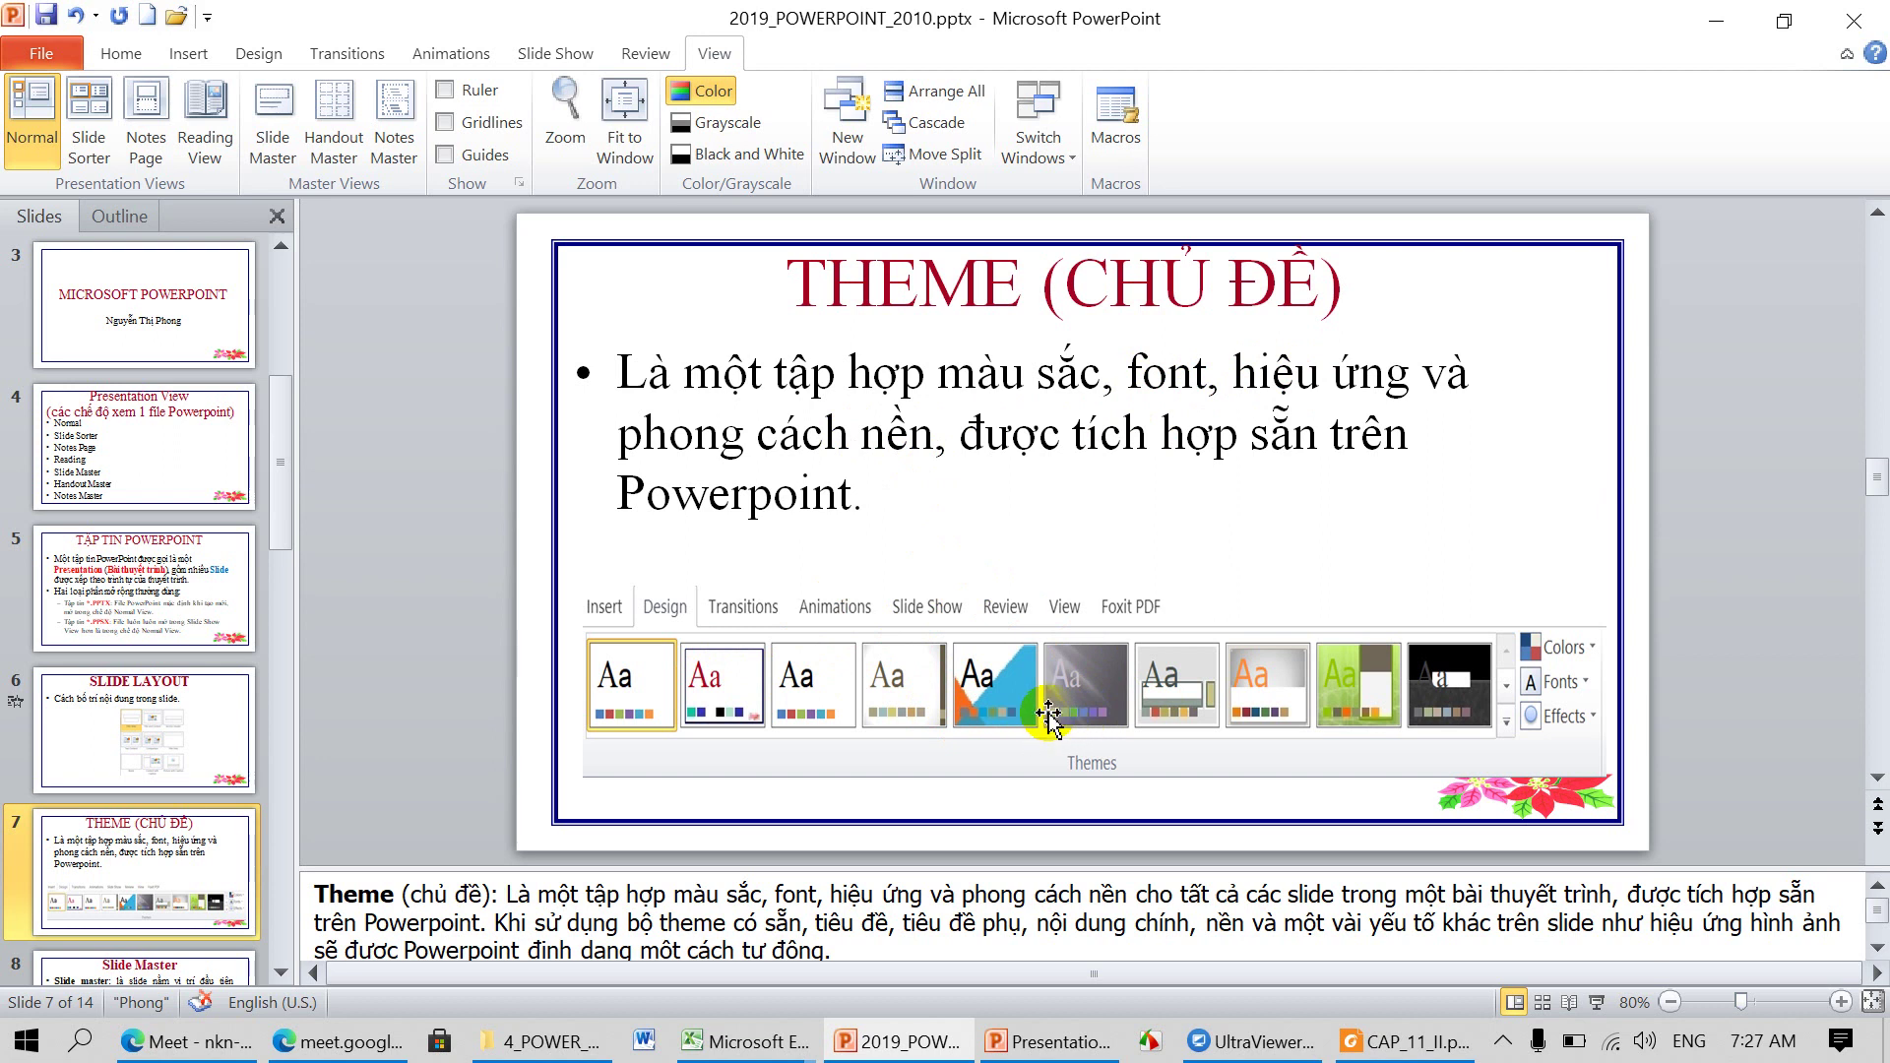
left_click(1095, 1046)
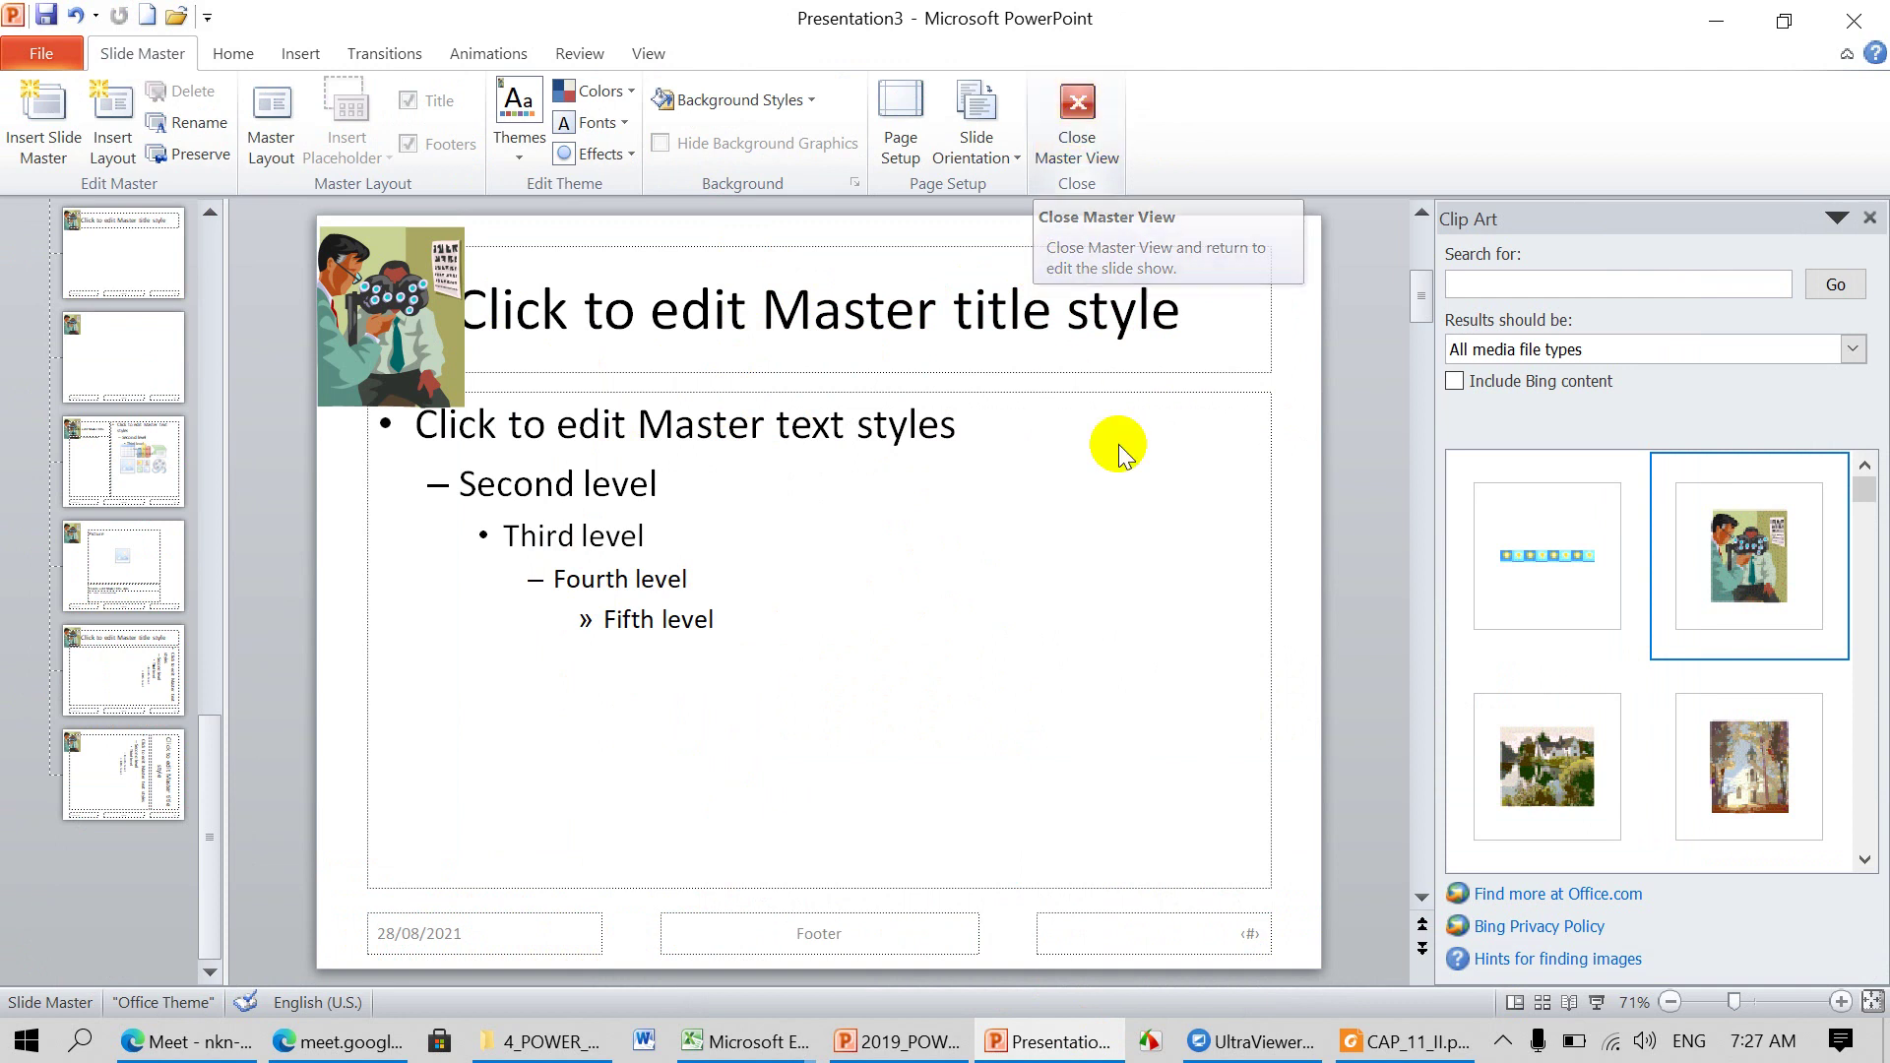
Step: Open the Themes dropdown on the Slide Master tab to list the built-in themes
left_click_drag(211, 773, 212, 219)
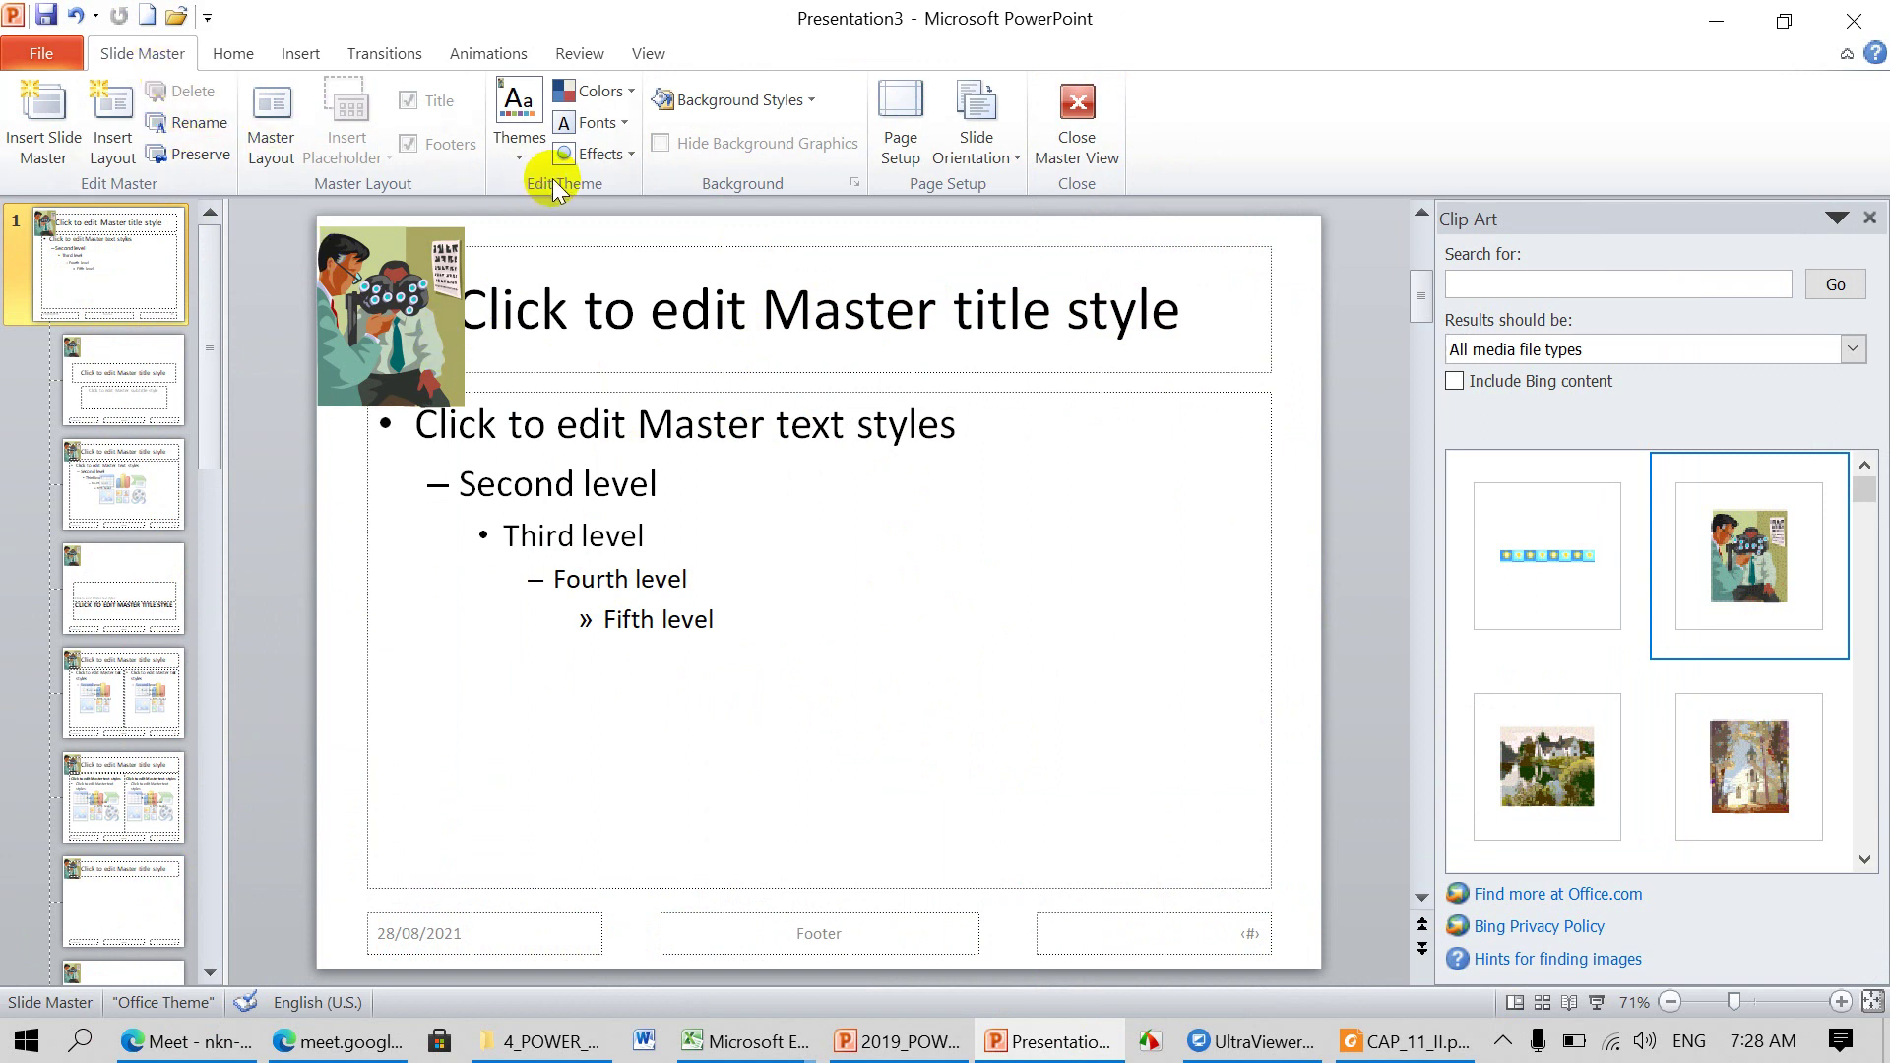
left_click(519, 160)
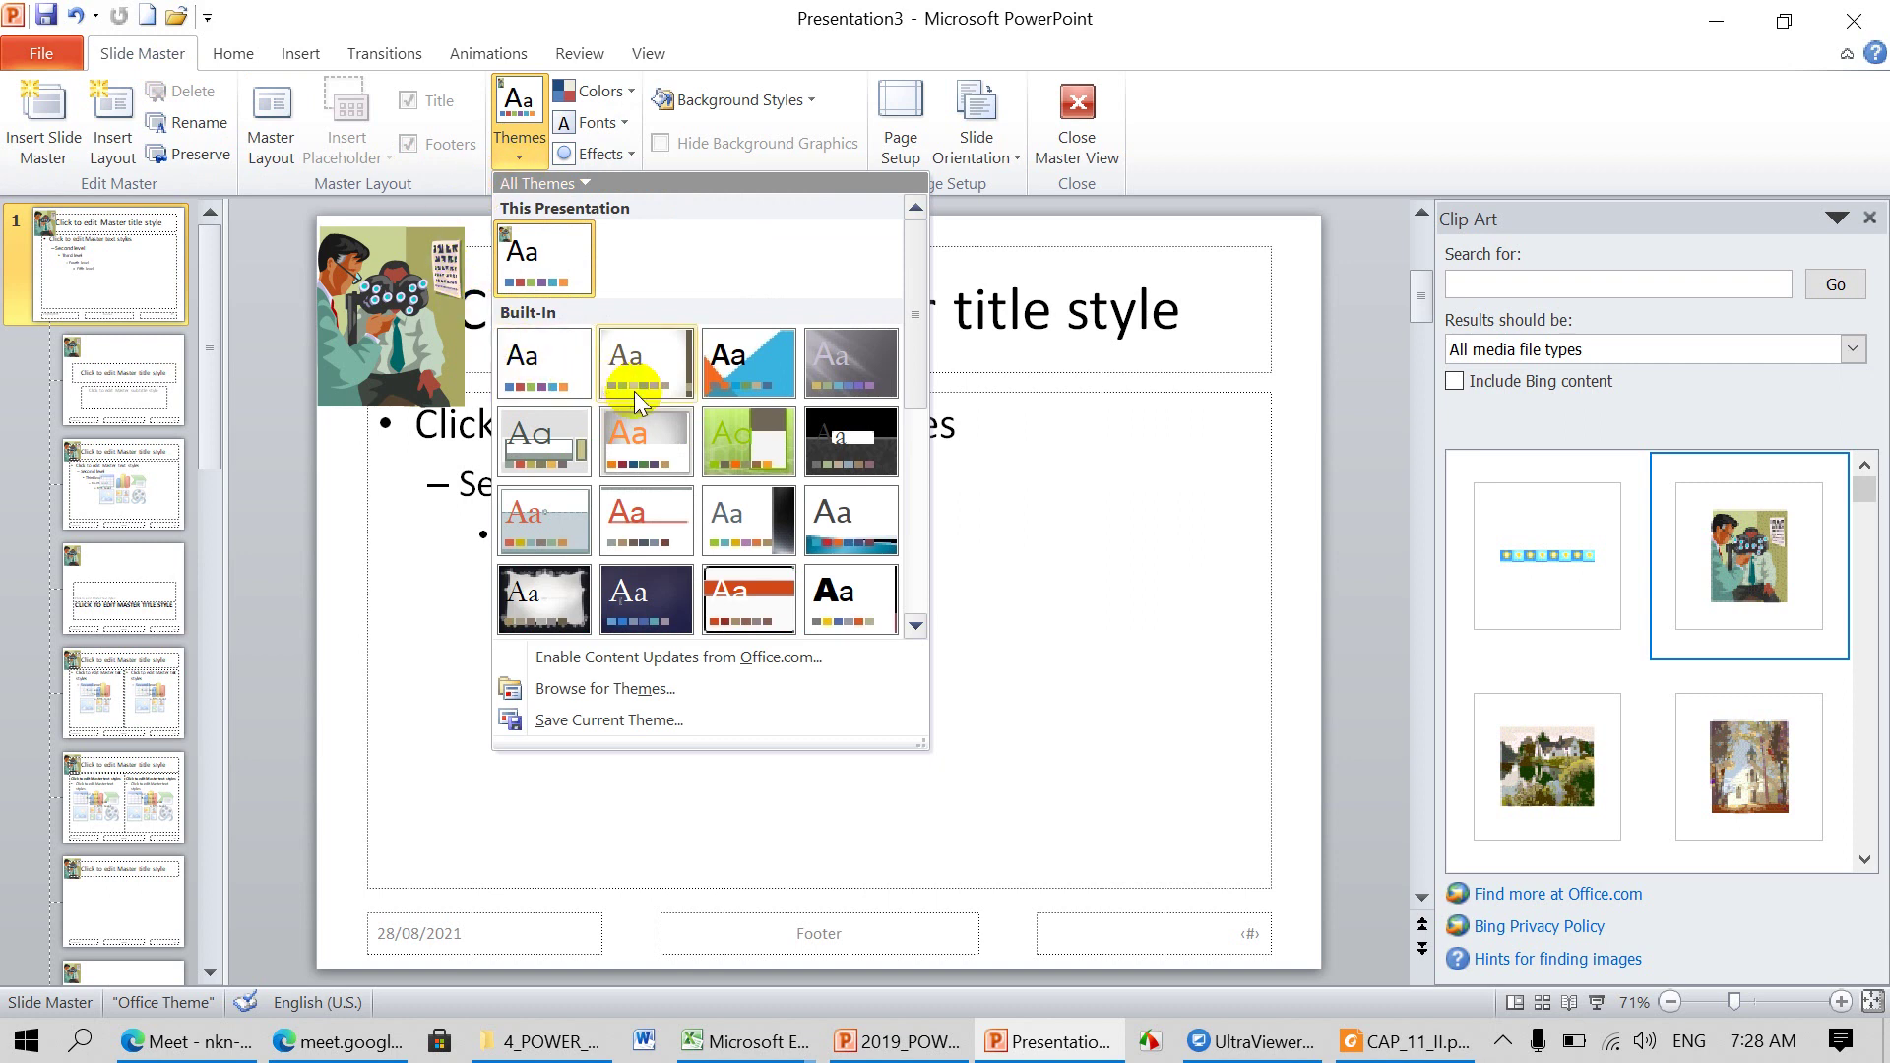
Step: Apply the Angles theme and preview the title, section header, content and Picture with Caption layouts
left_click(748, 380)
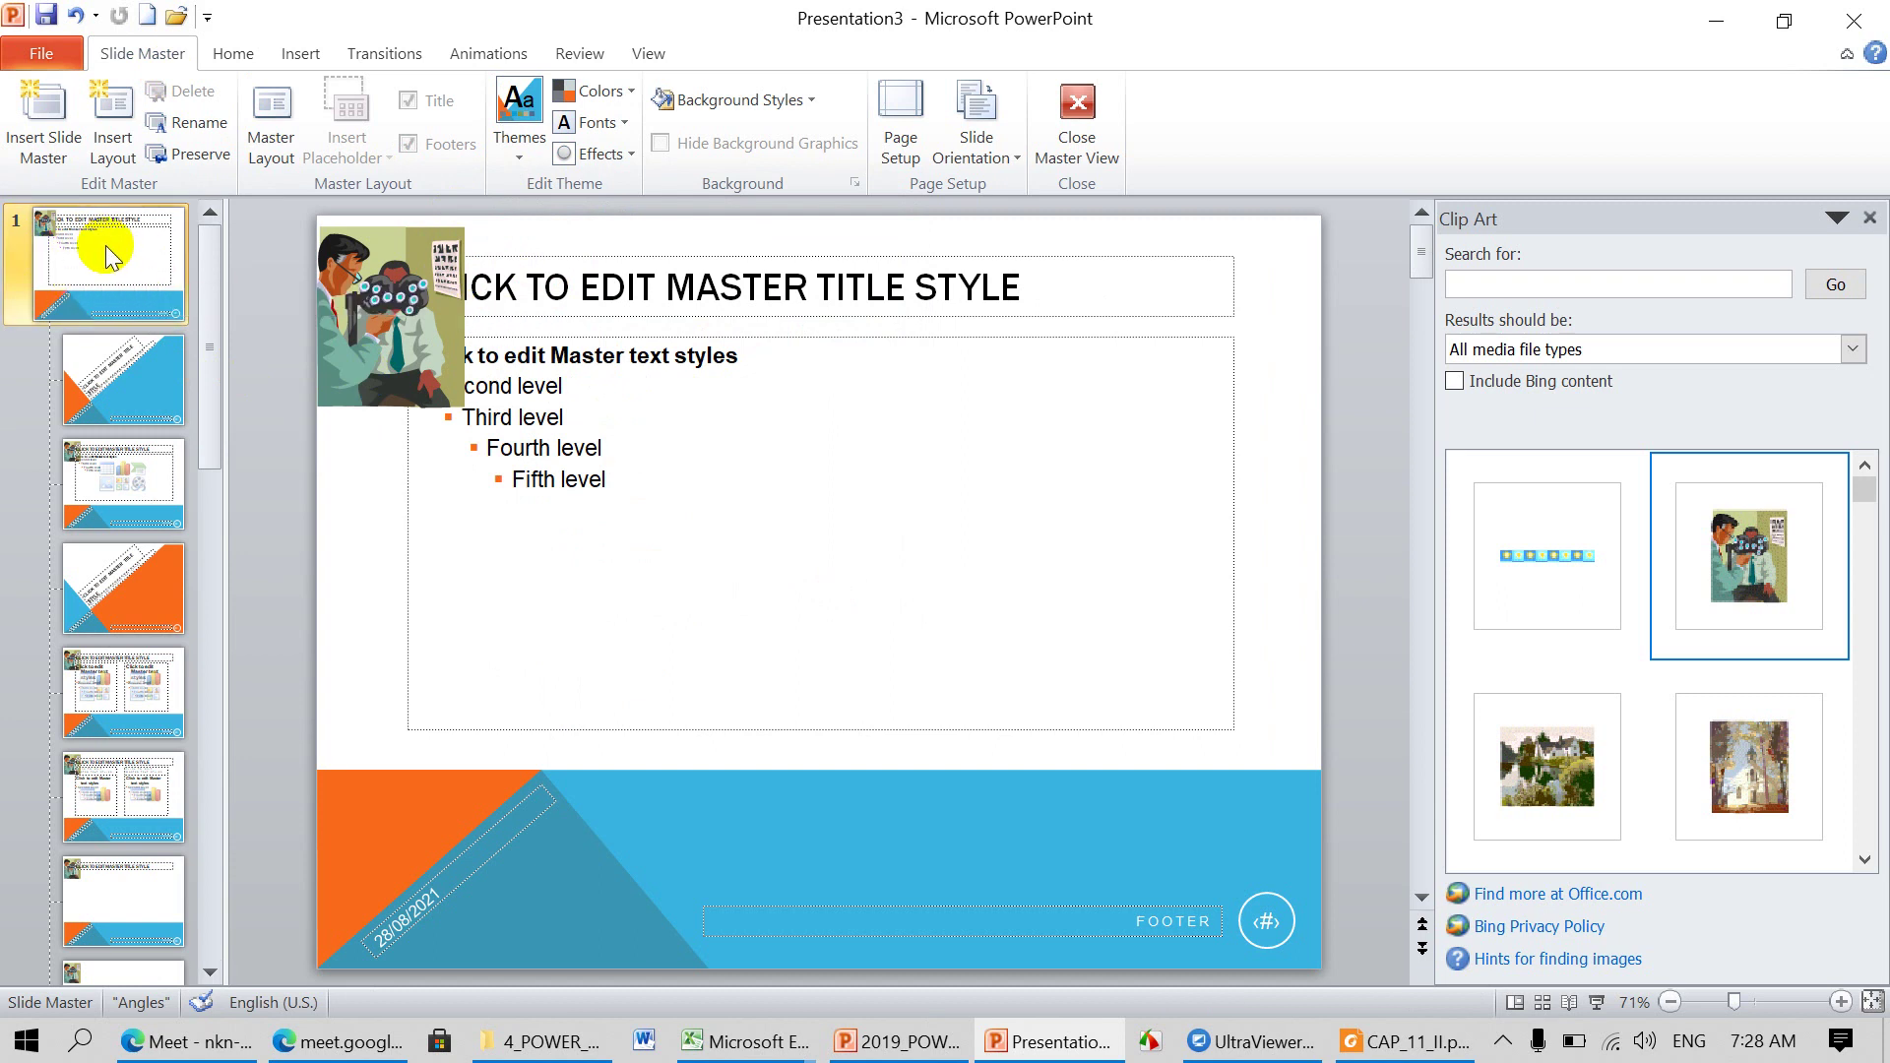
left_click(136, 389)
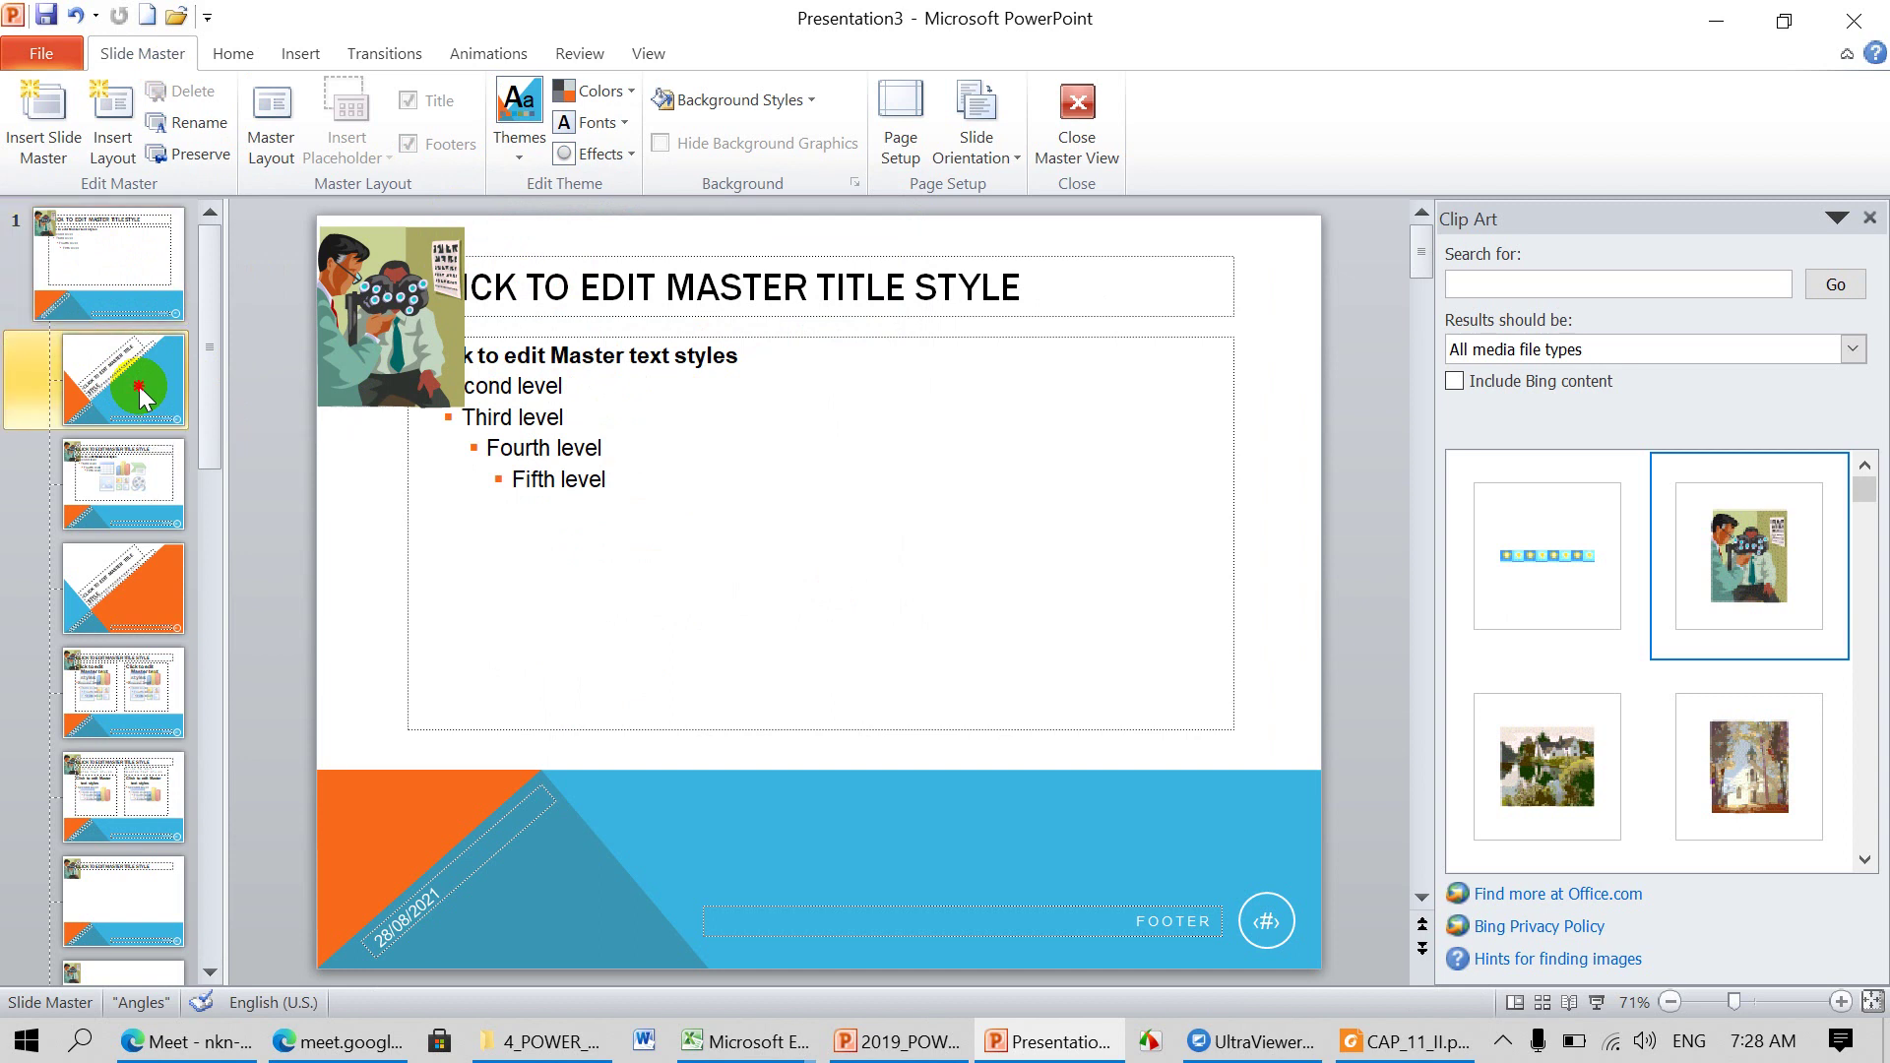
left_click(133, 581)
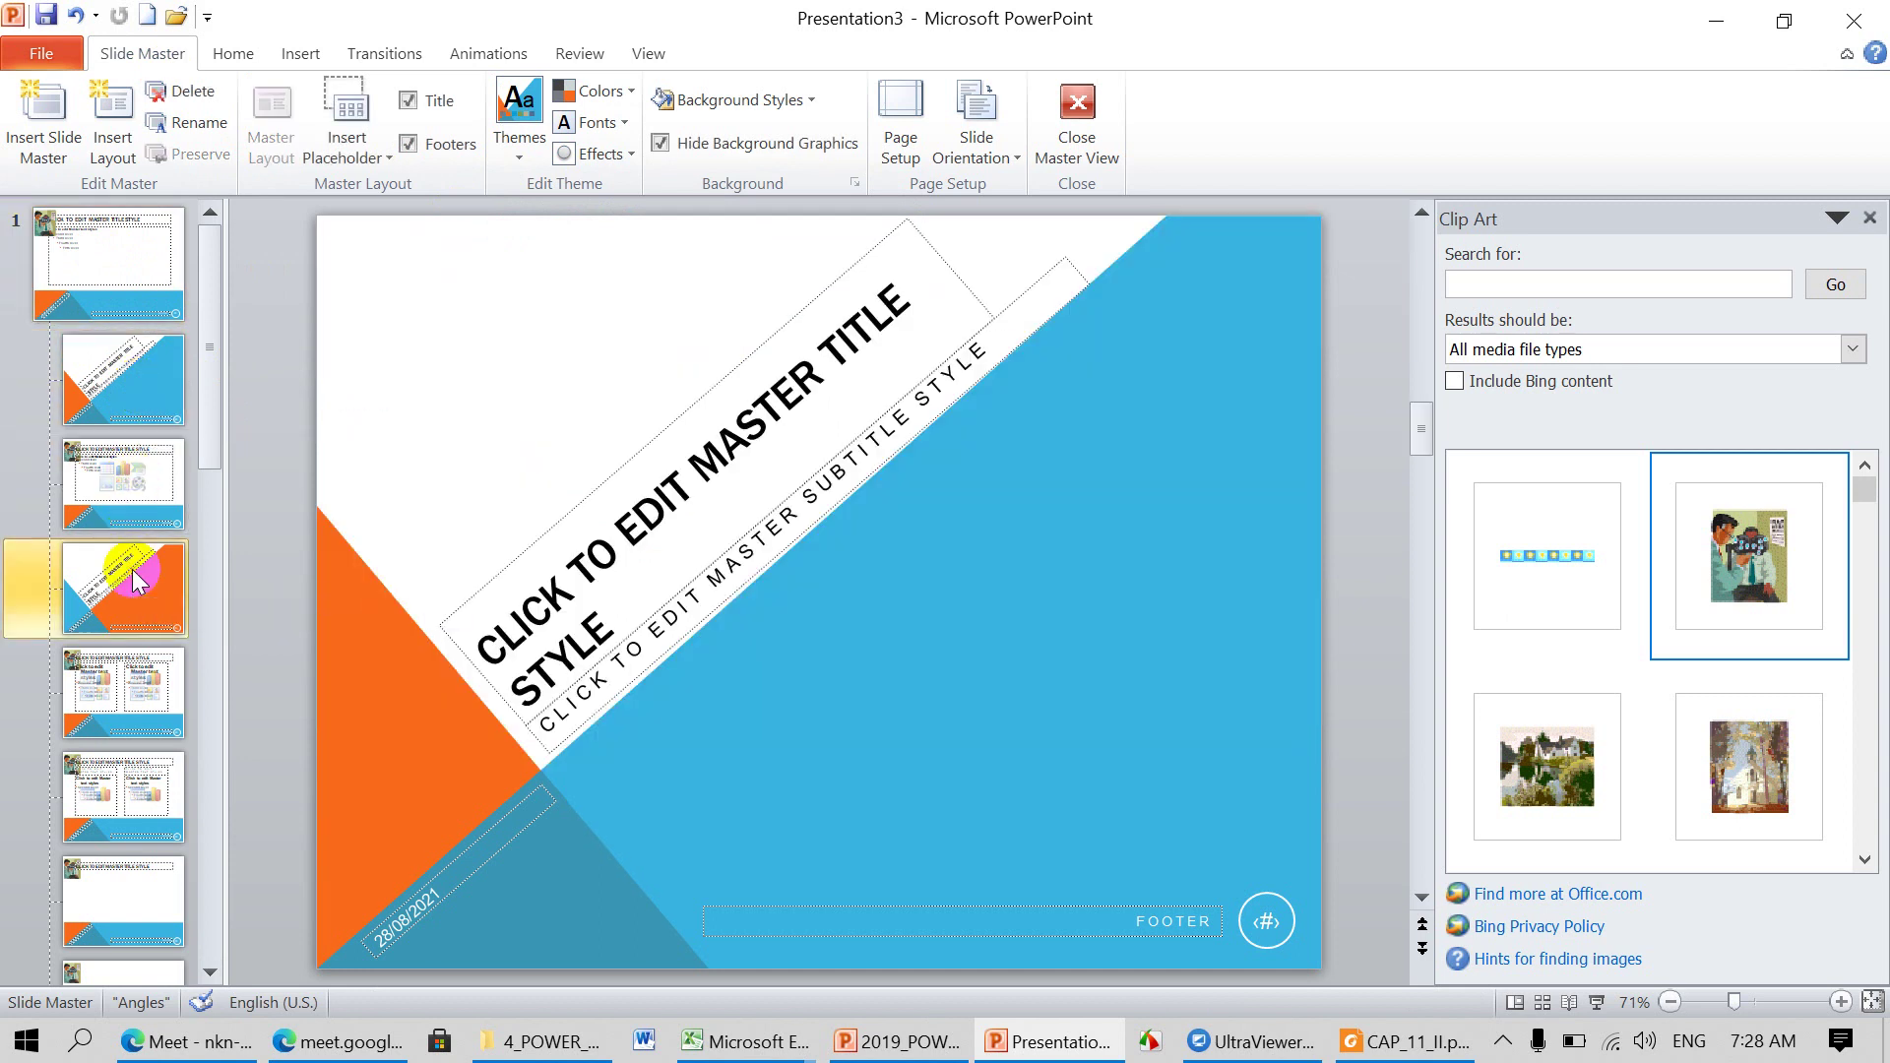
scroll(152, 921, "down", 2)
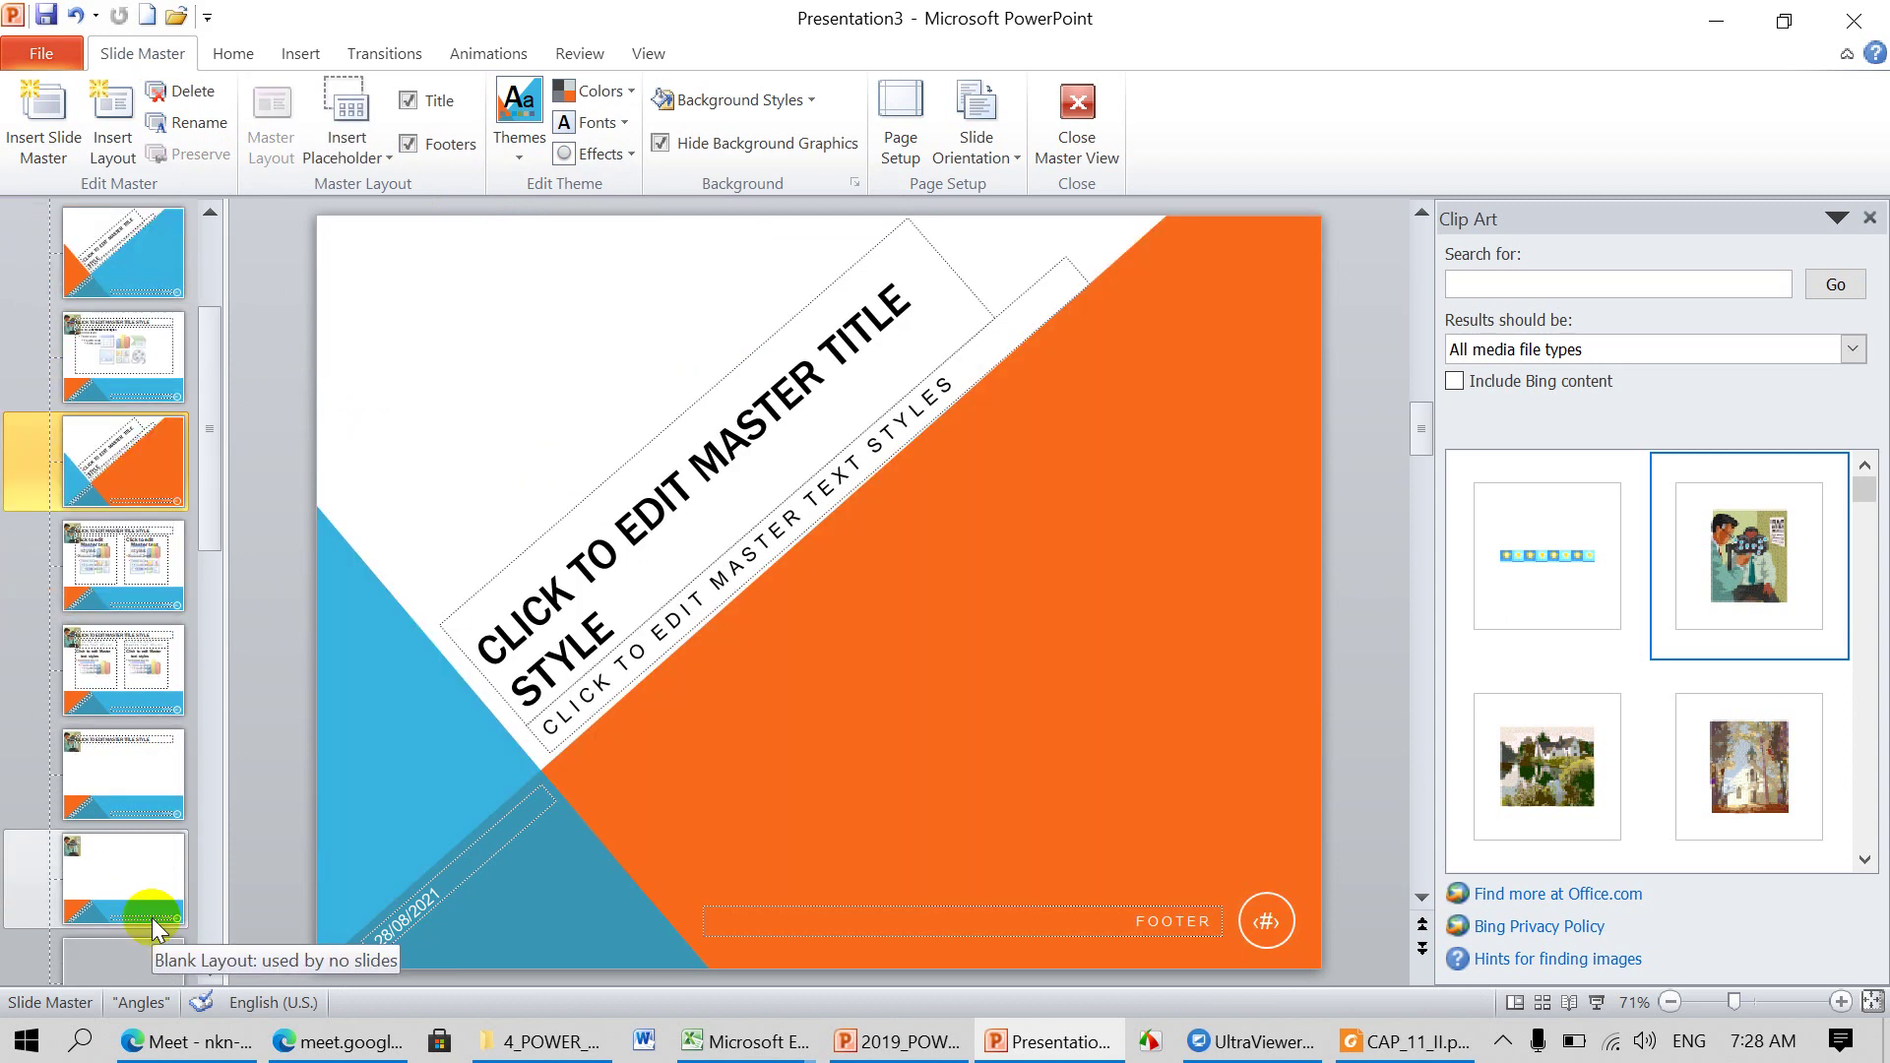
left_click(146, 855)
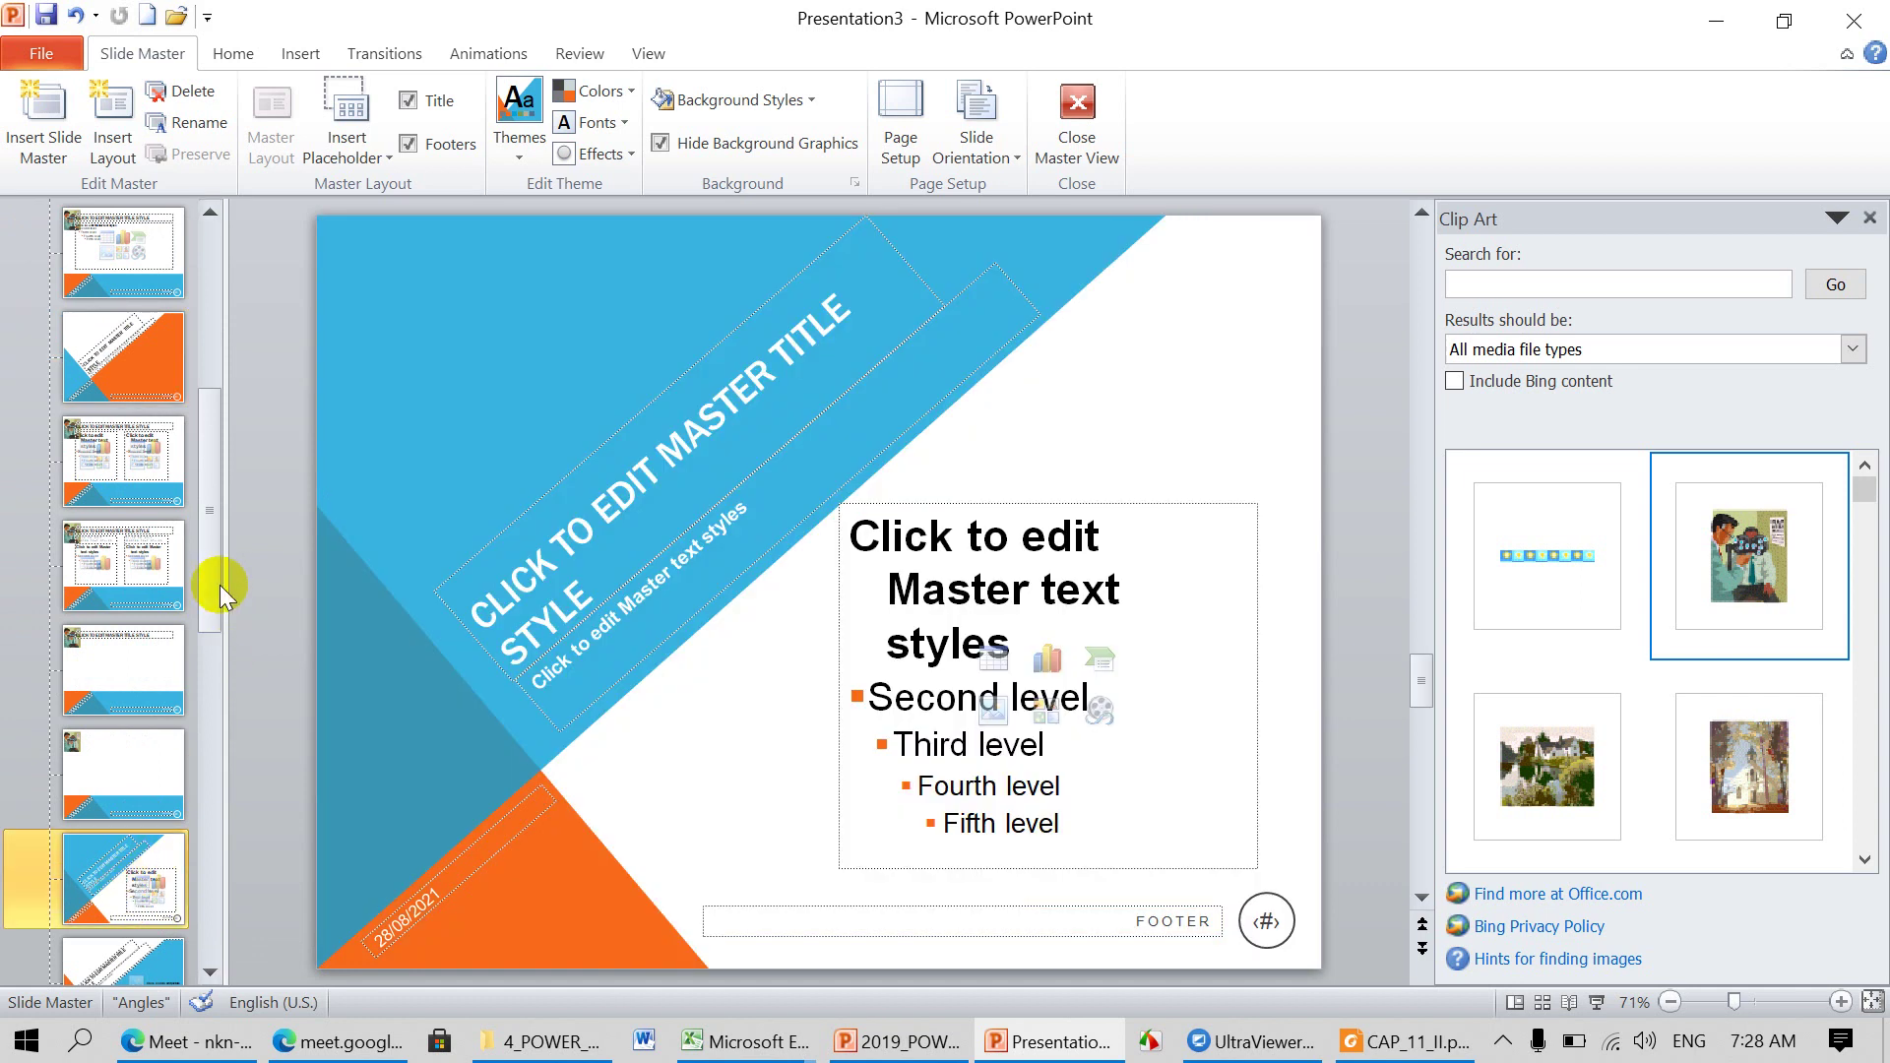
left_click_drag(210, 581, 205, 689)
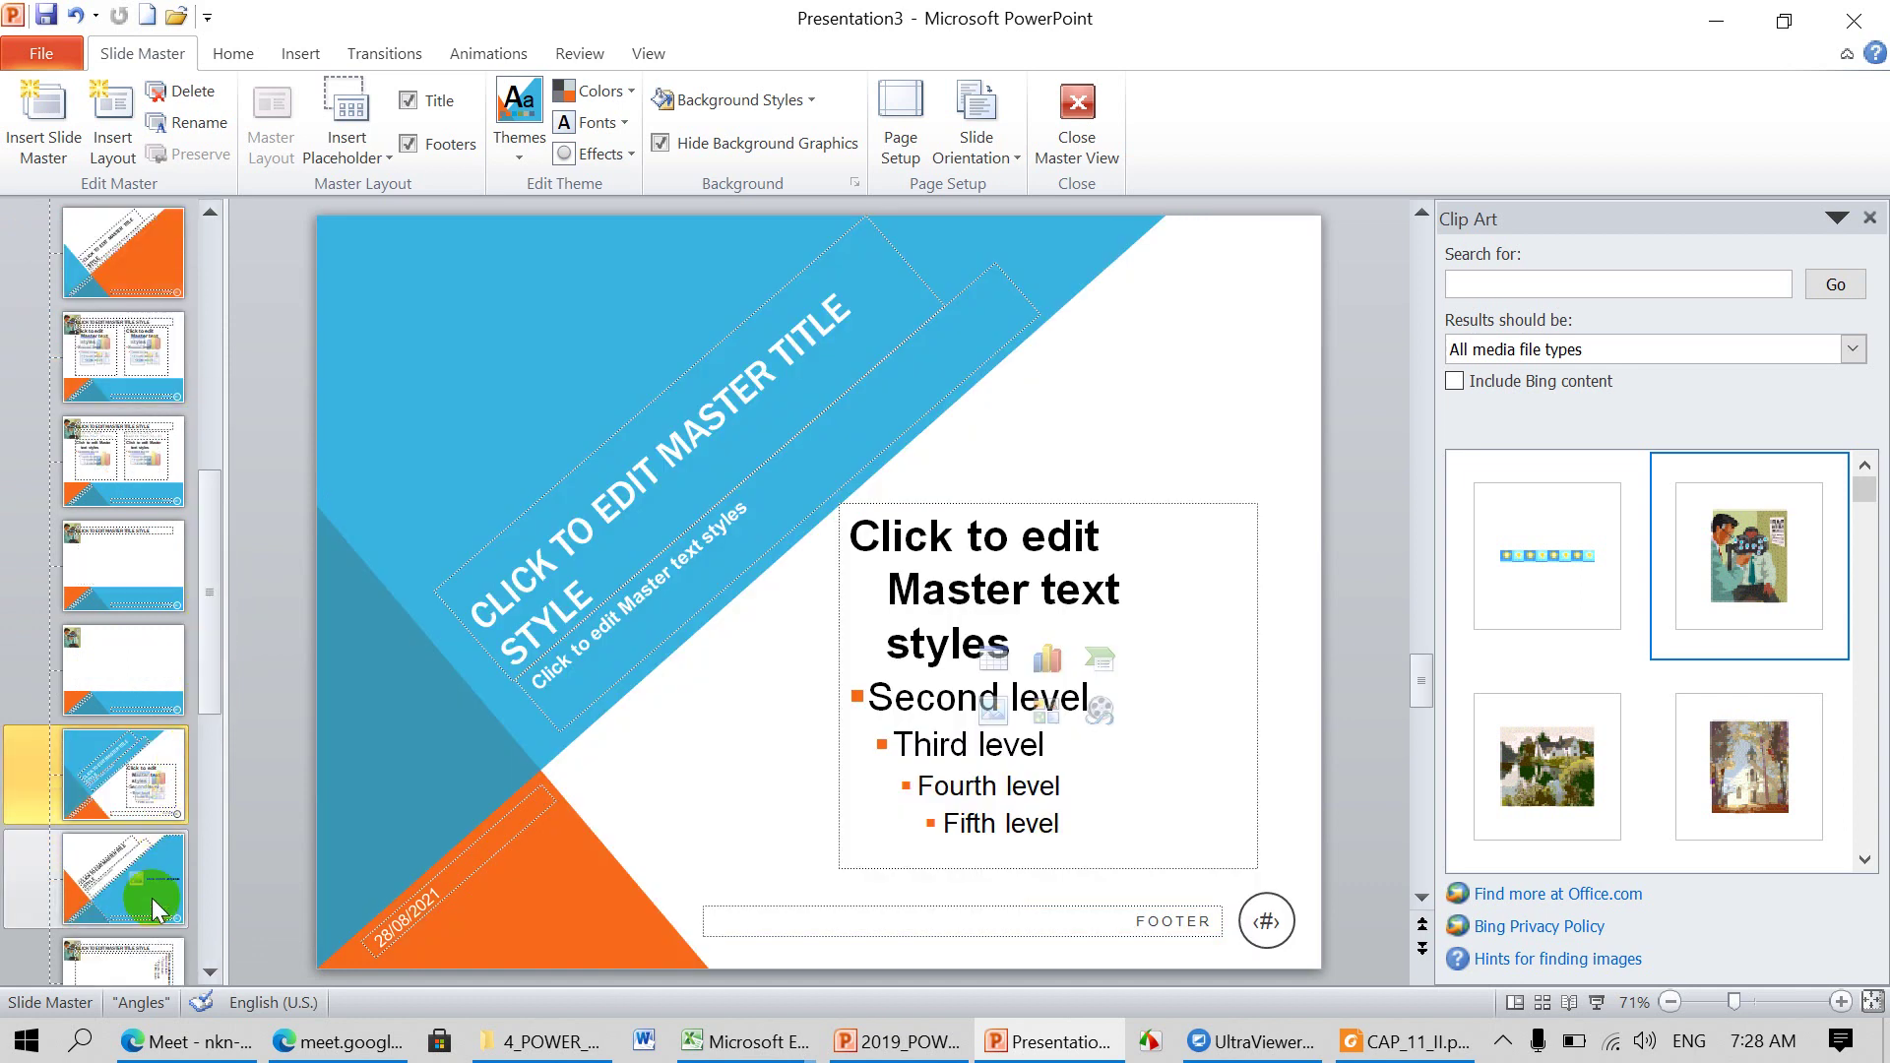
left_click(147, 903)
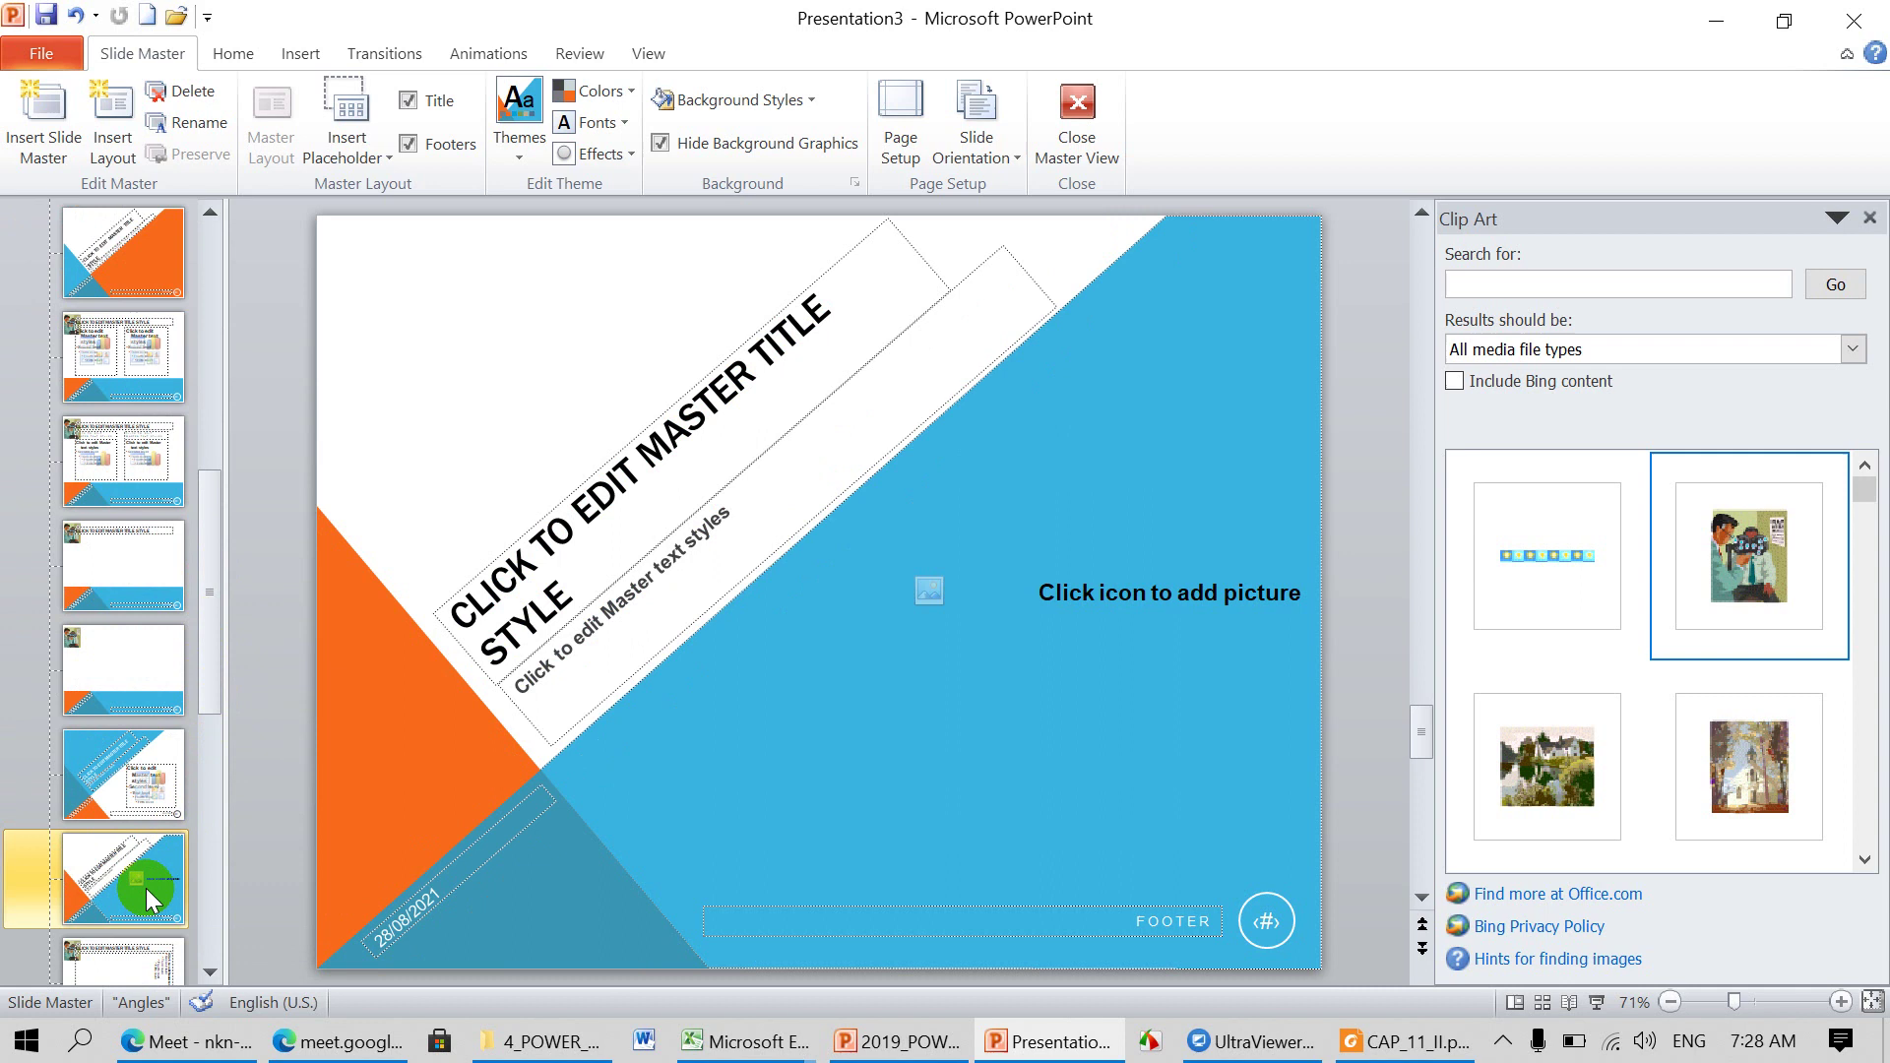
left_click(520, 158)
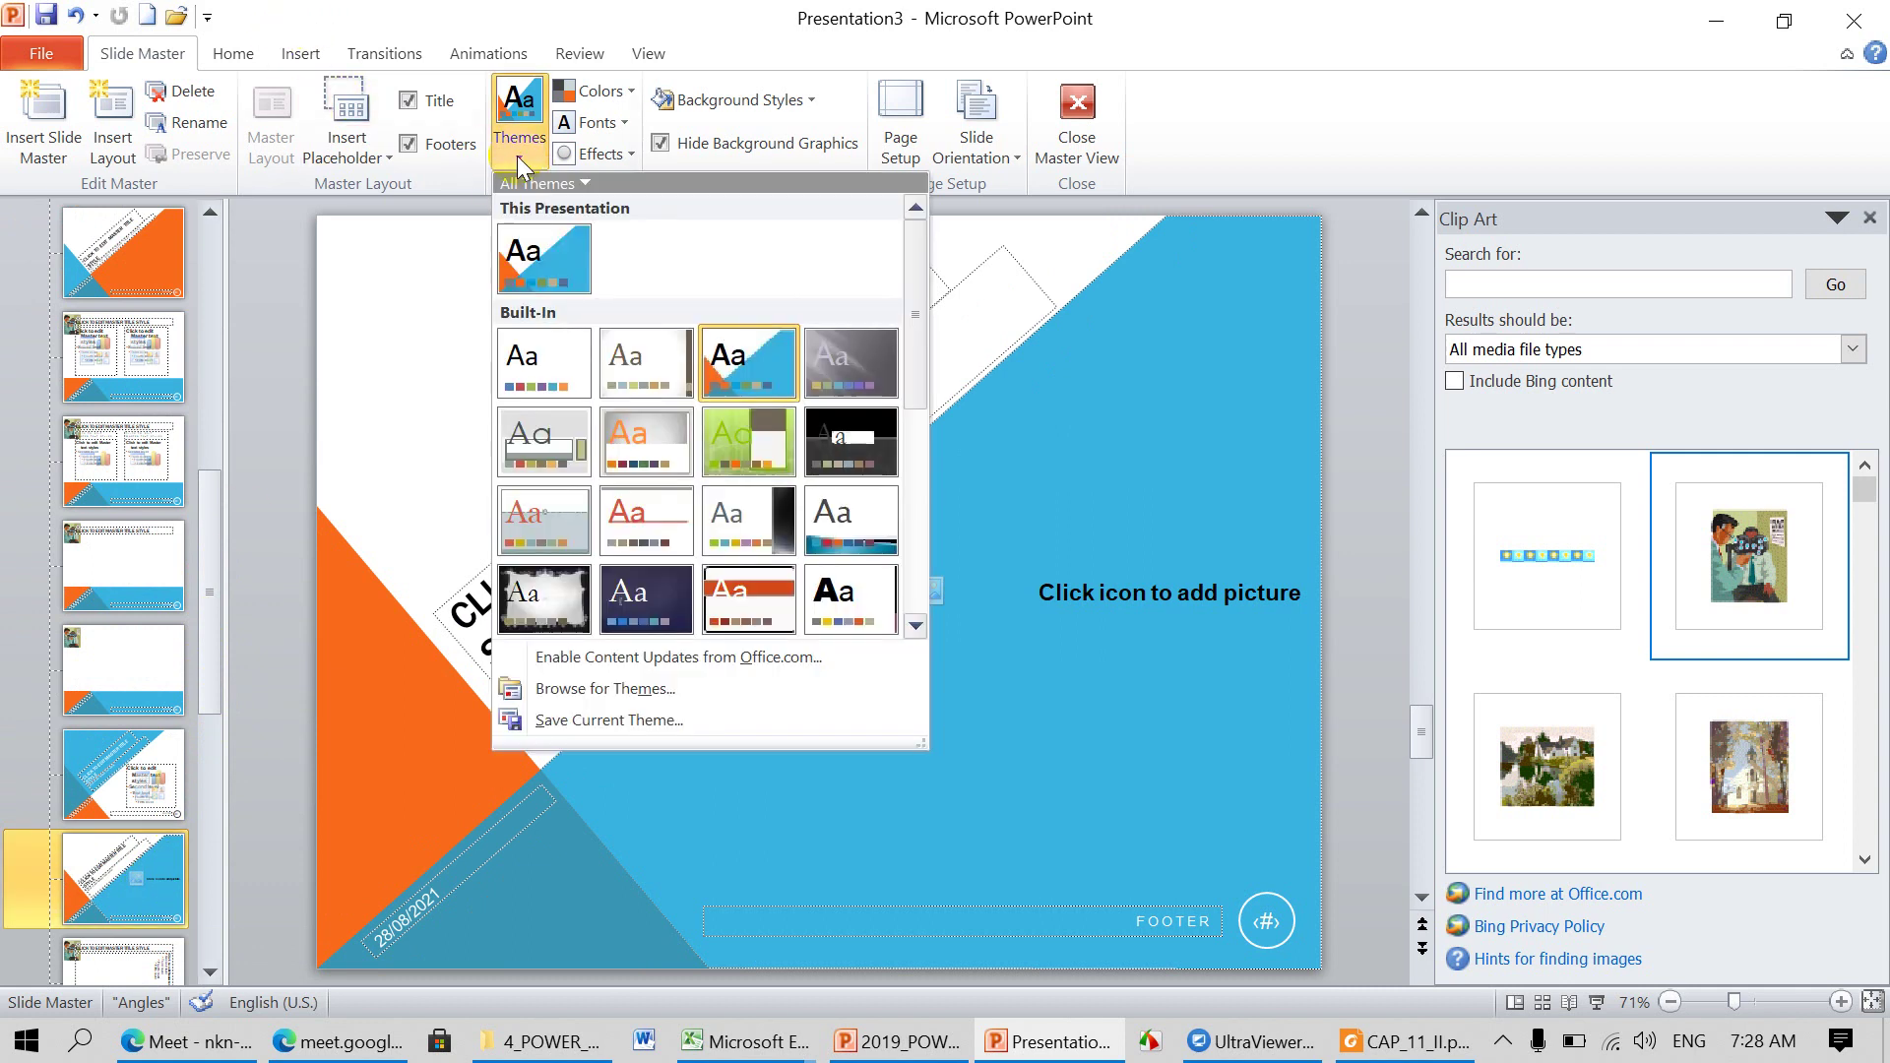
Step: Choose the first built-in Office theme from the Themes gallery
left_click(533, 351)
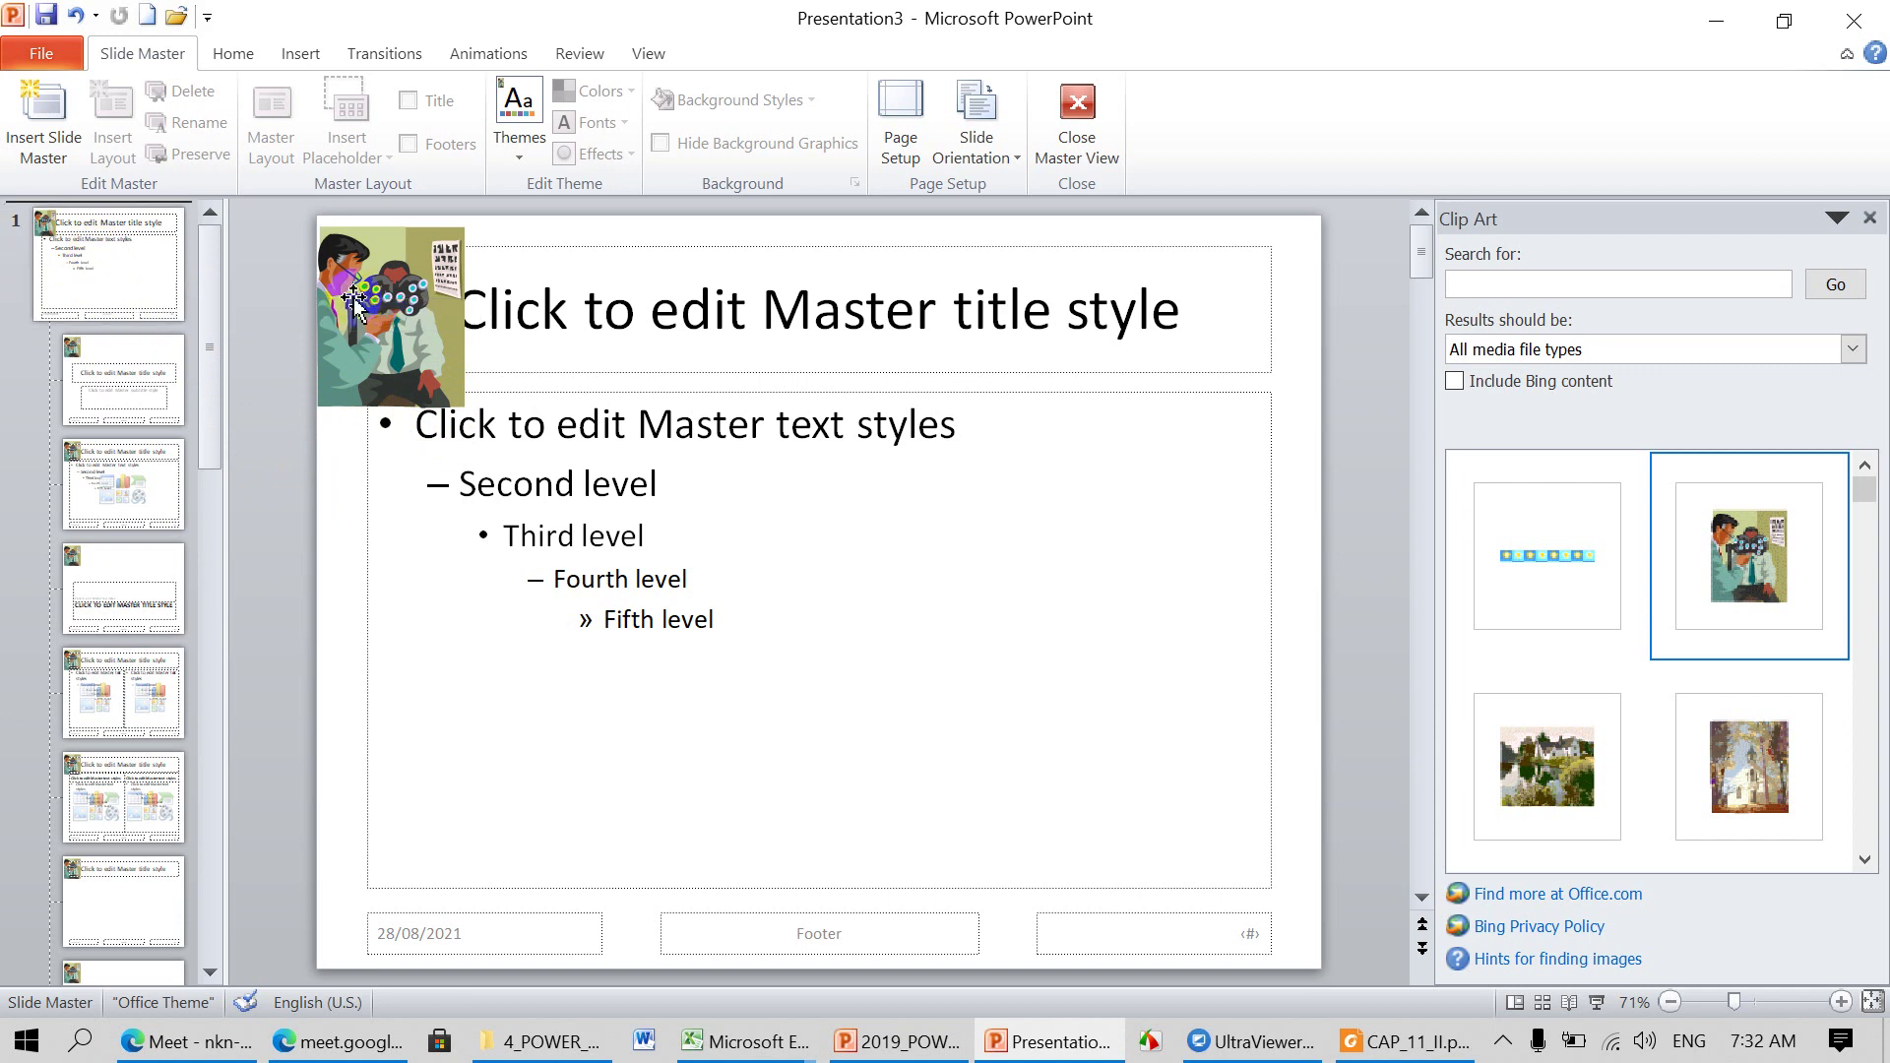
Step: Delete the eye-care picture from the master and scroll the Clip Art results
left_click(381, 304)
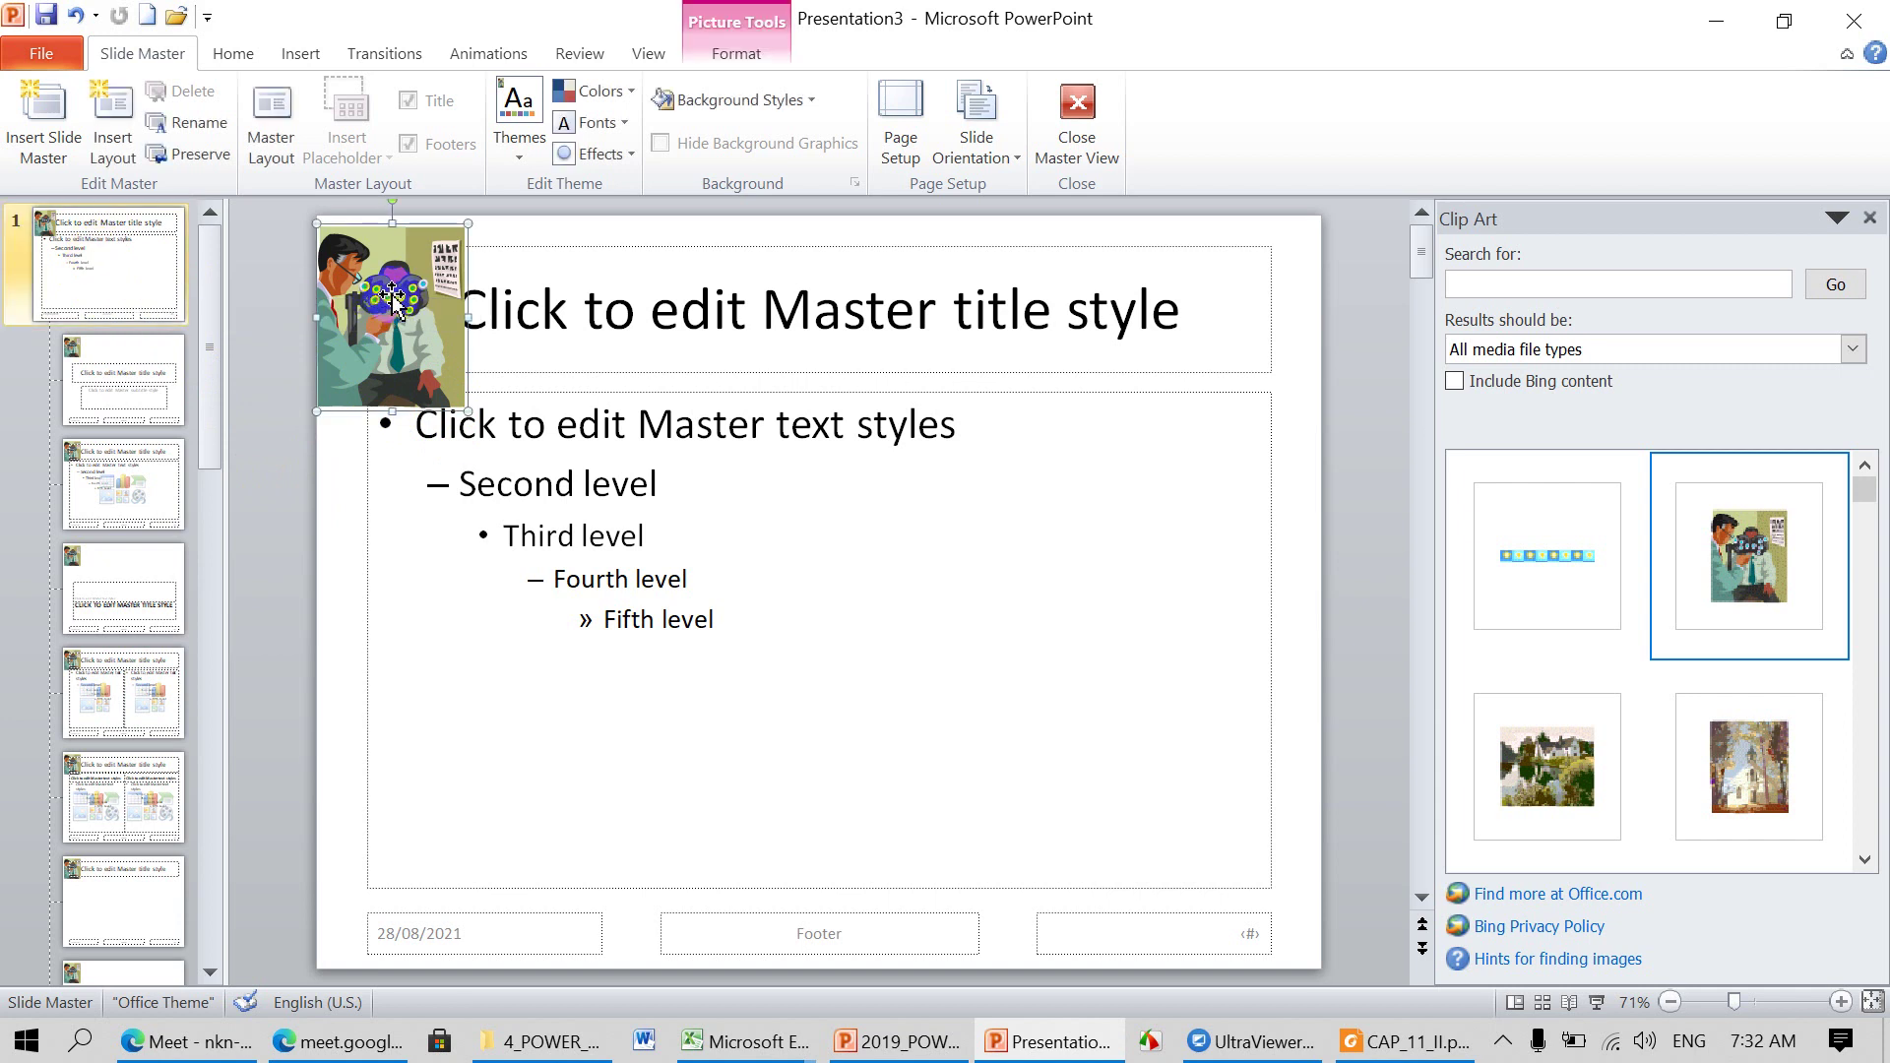
key("Delete")
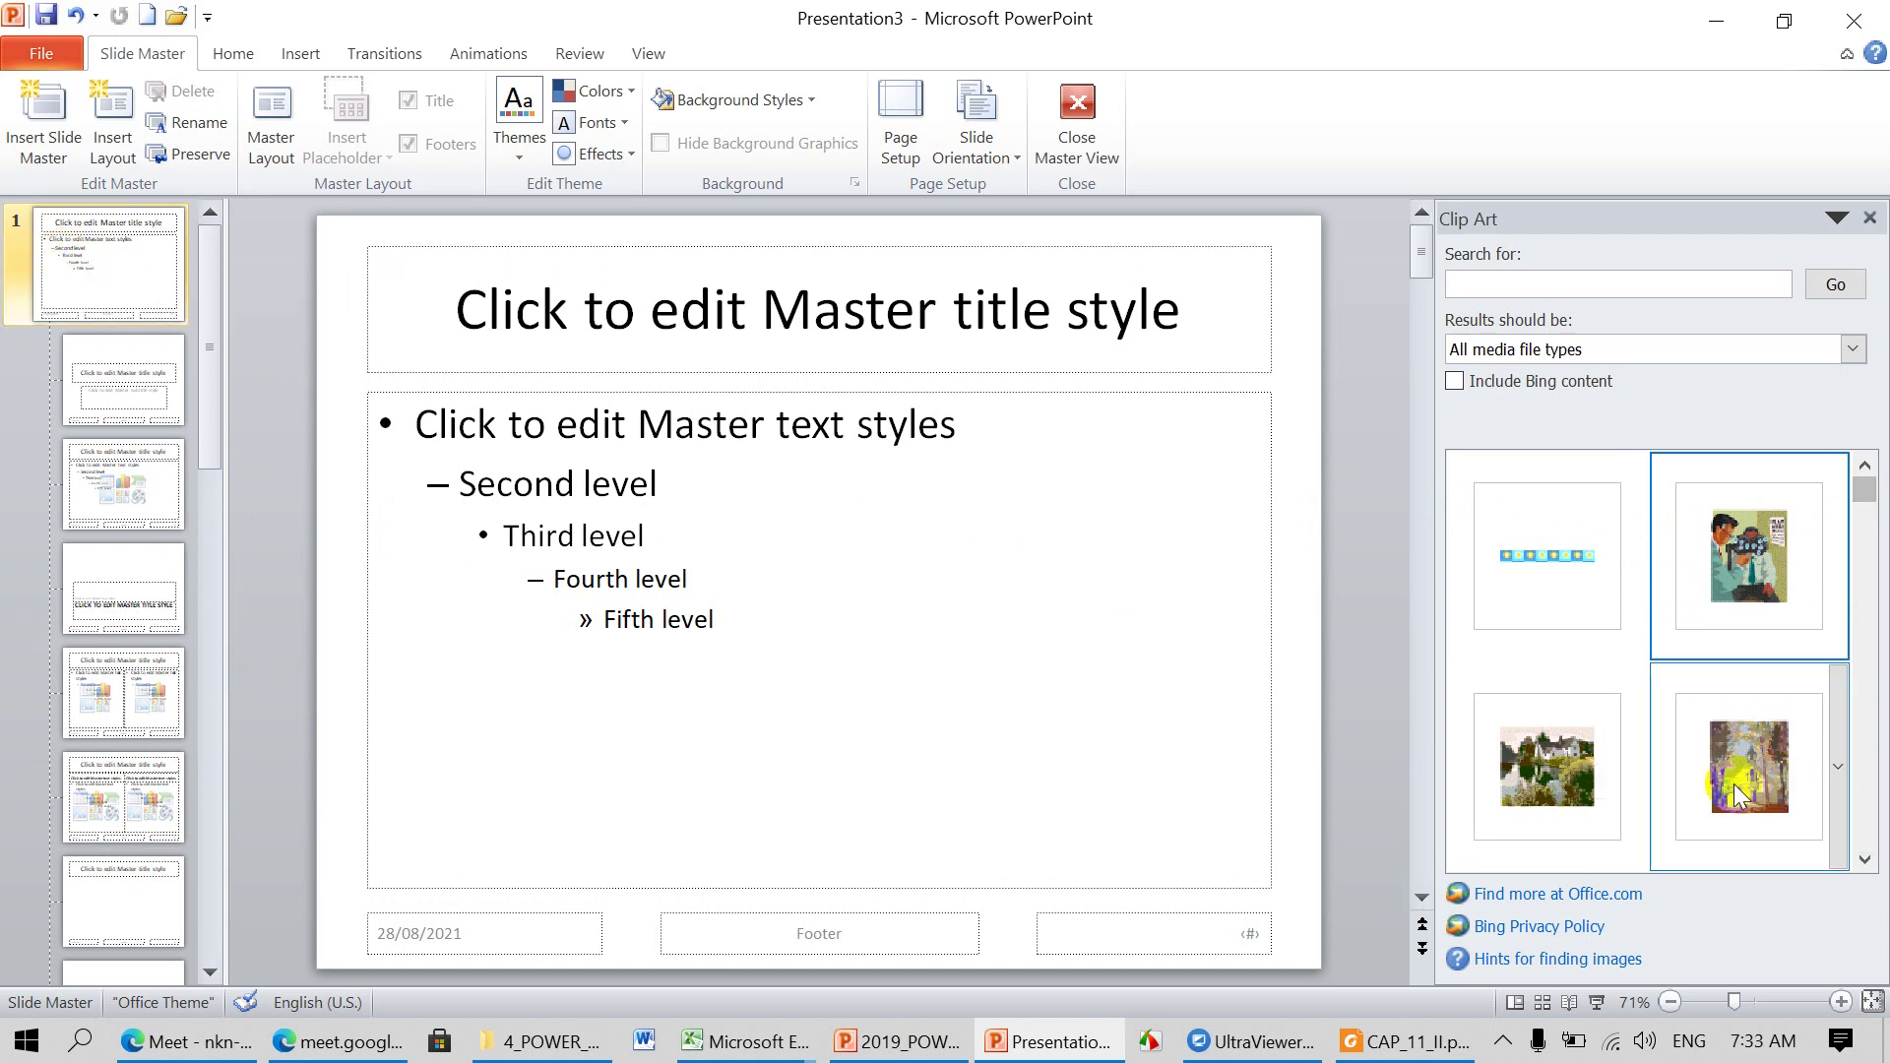
left_click(1557, 786)
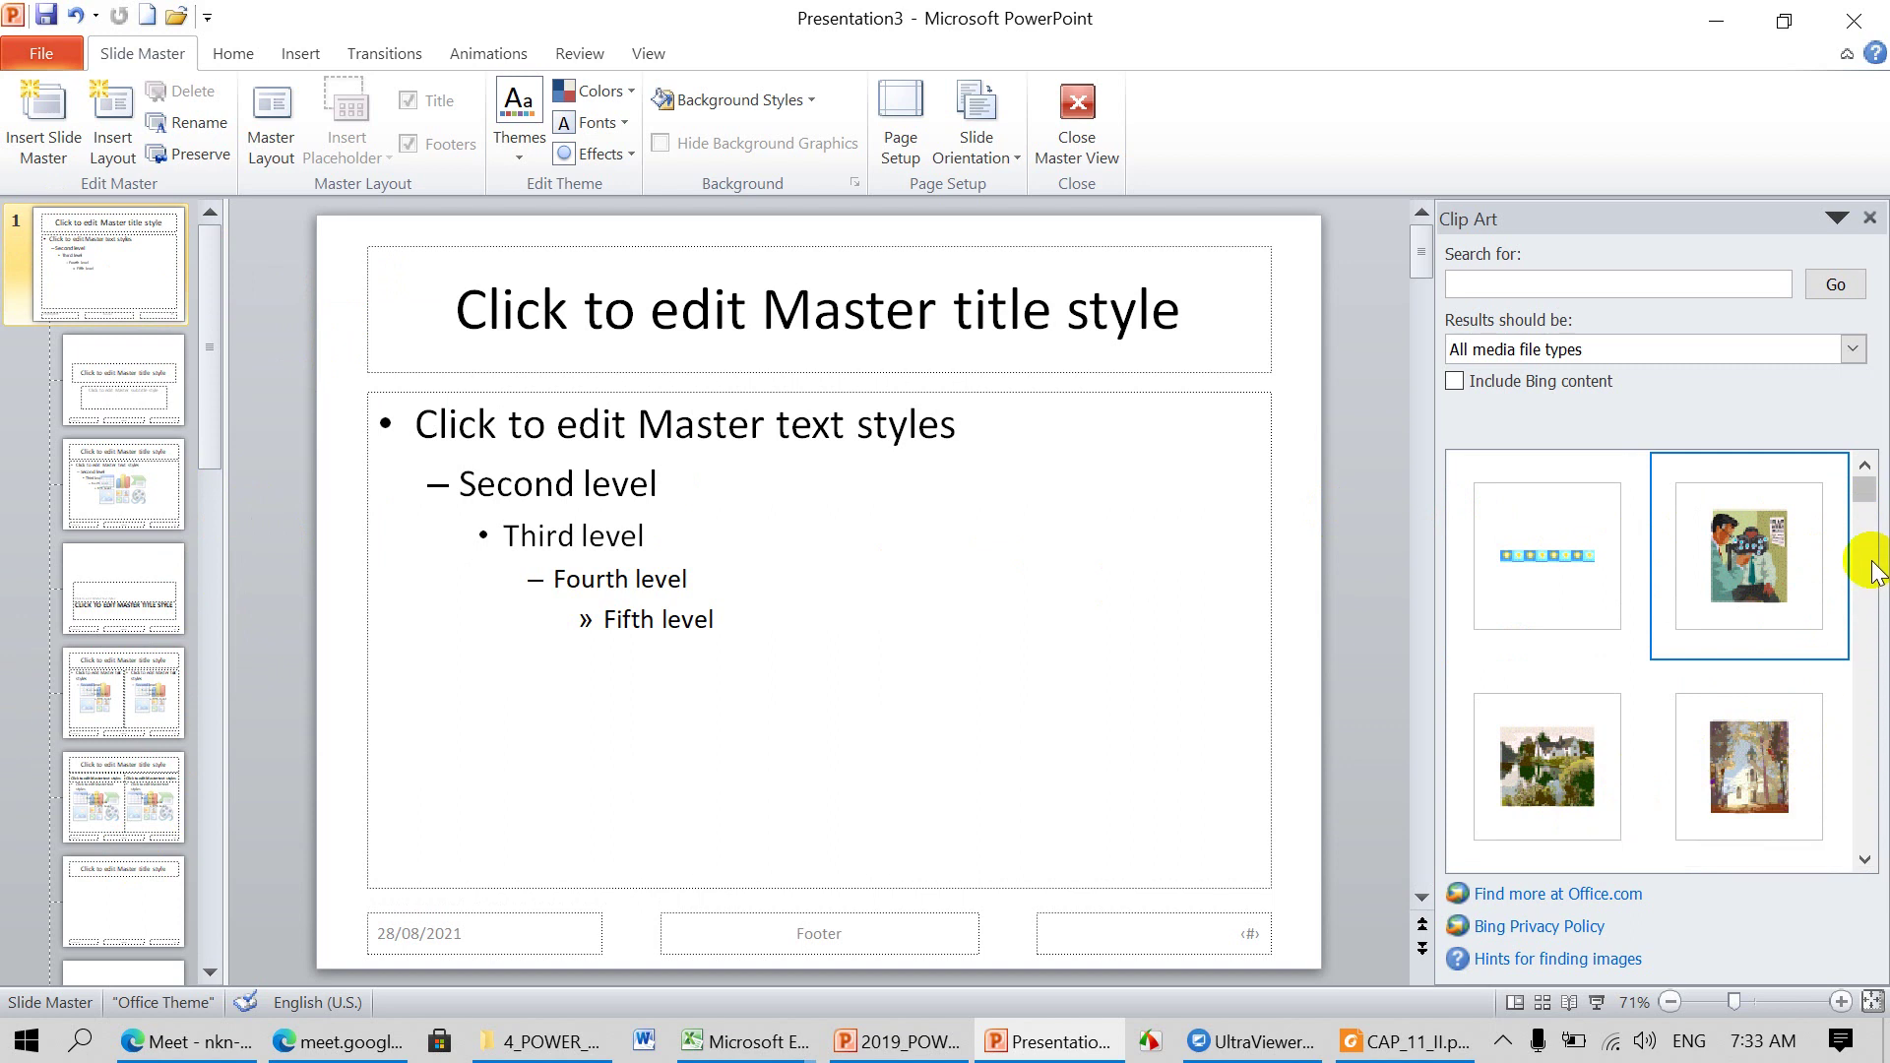
left_click_drag(1868, 499, 1868, 528)
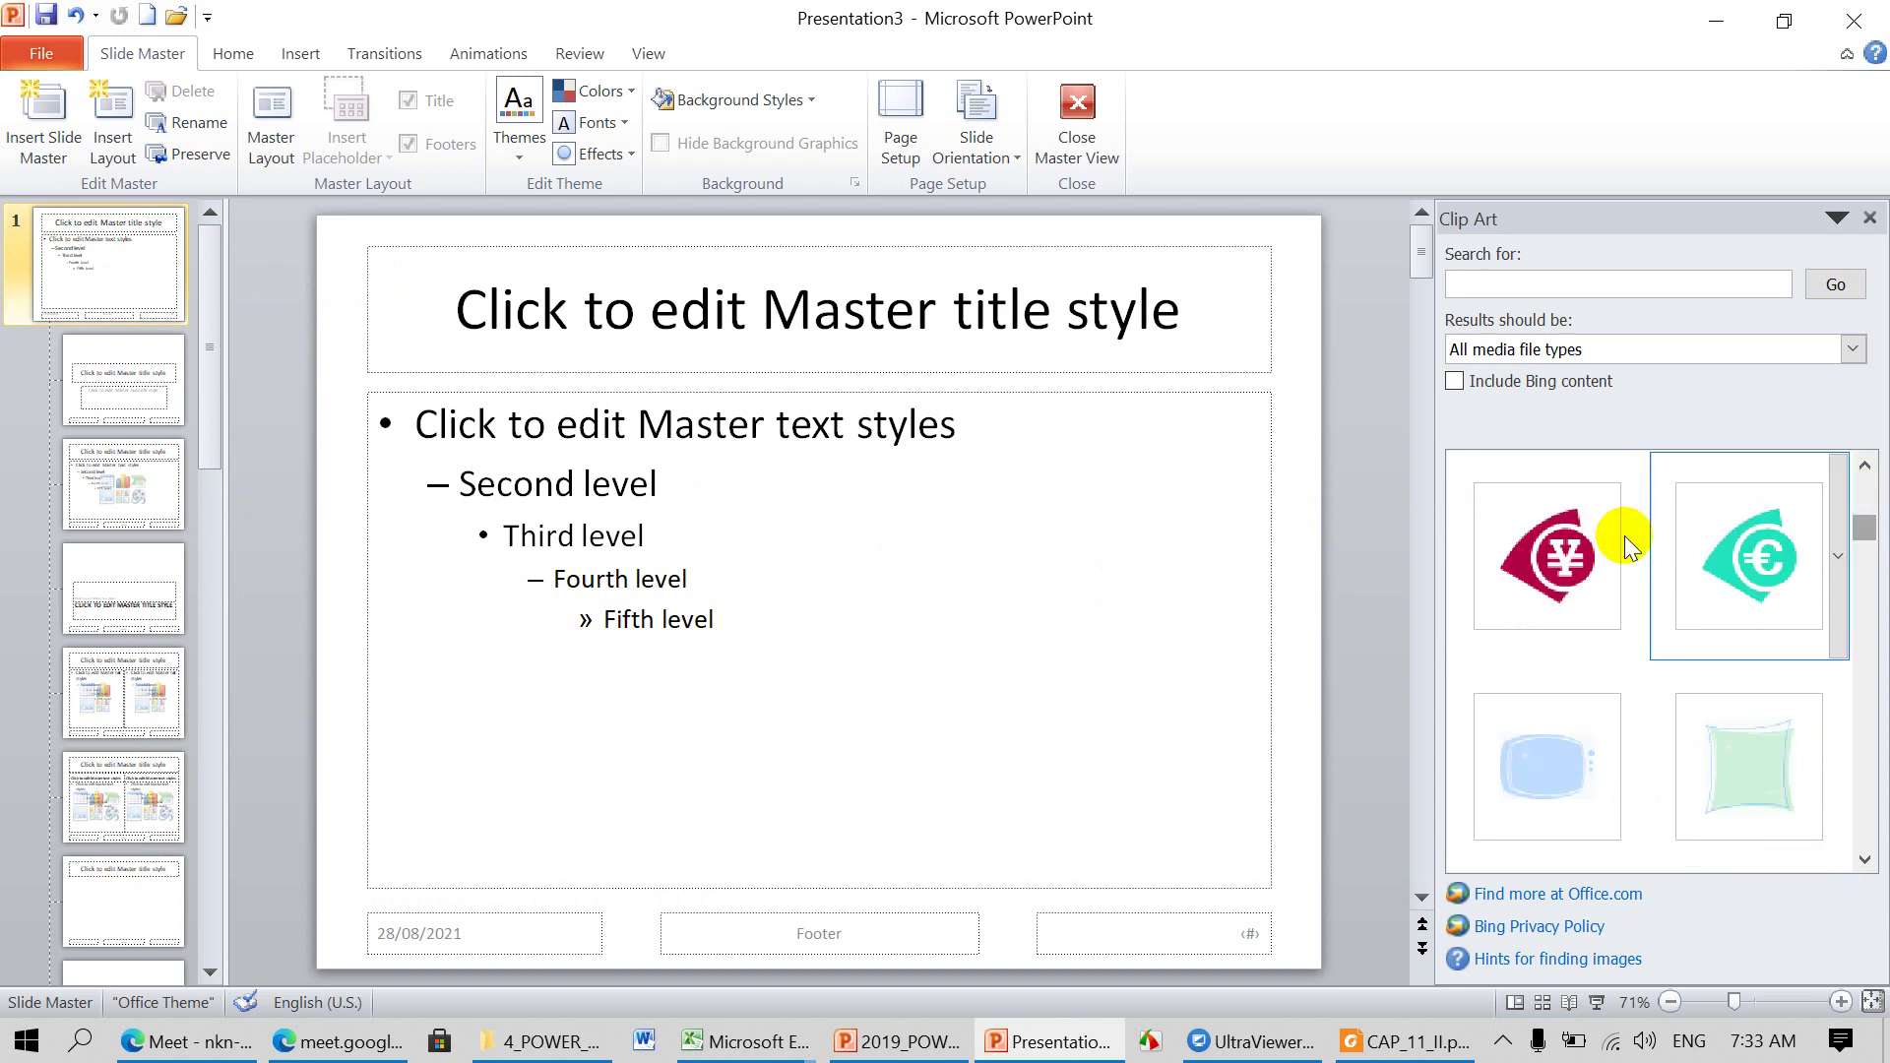
Step: Insert the red yen clip art and drag it to the master's top-left corner
left_click(1538, 559)
left_click(1089, 537)
left_click_drag(845, 583, 423, 308)
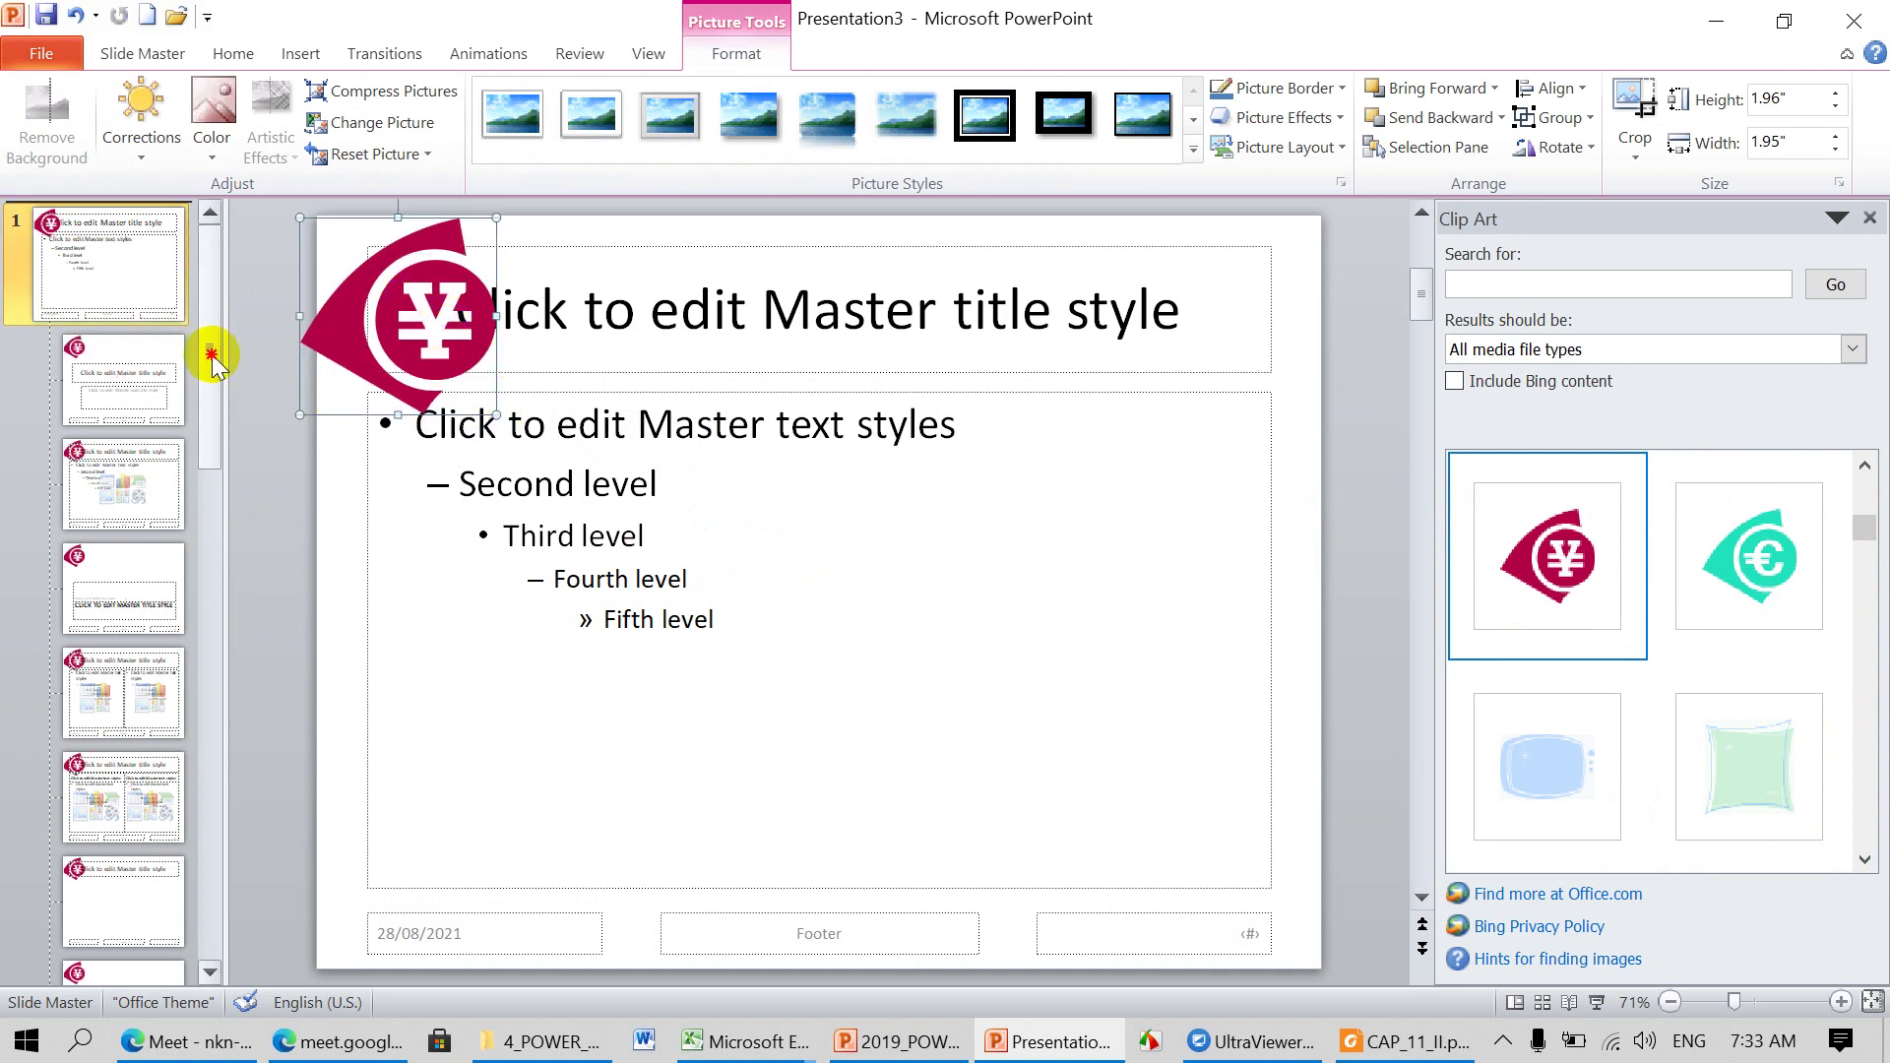
left_click_drag(207, 350, 210, 561)
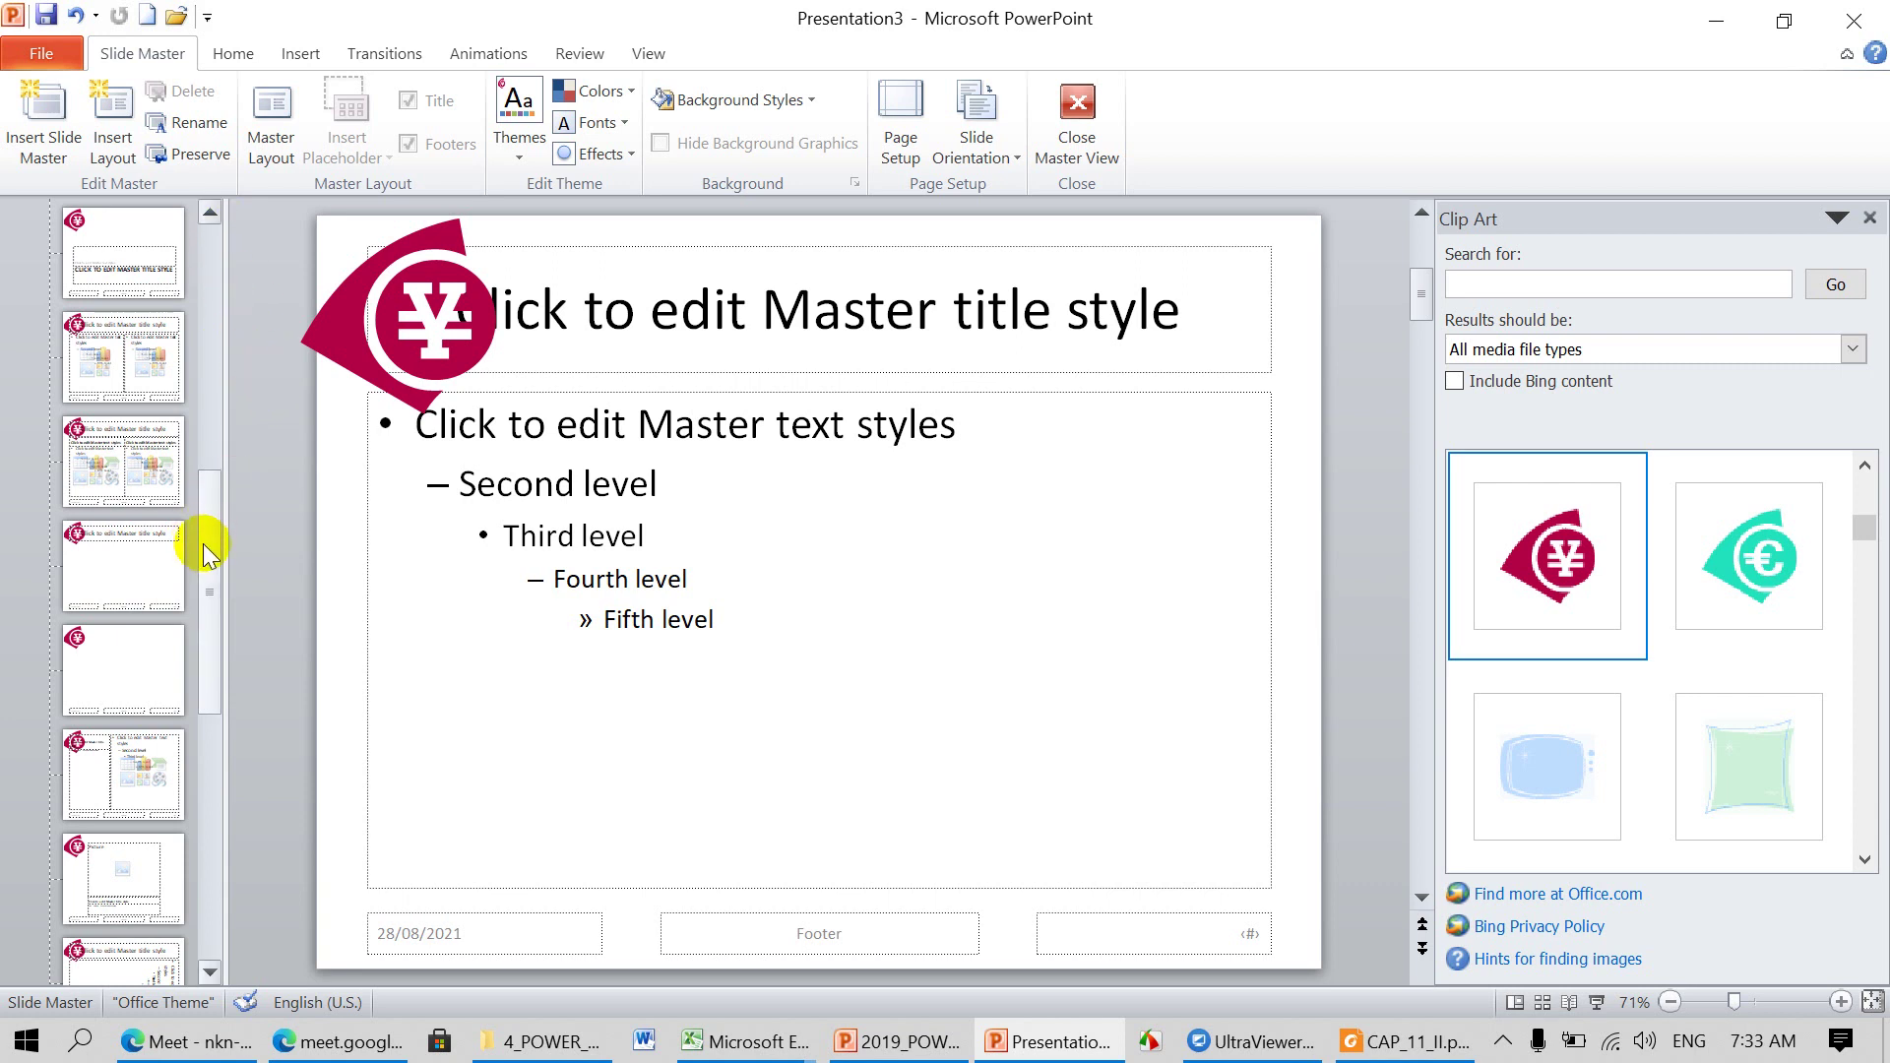
left_click_drag(213, 554, 203, 871)
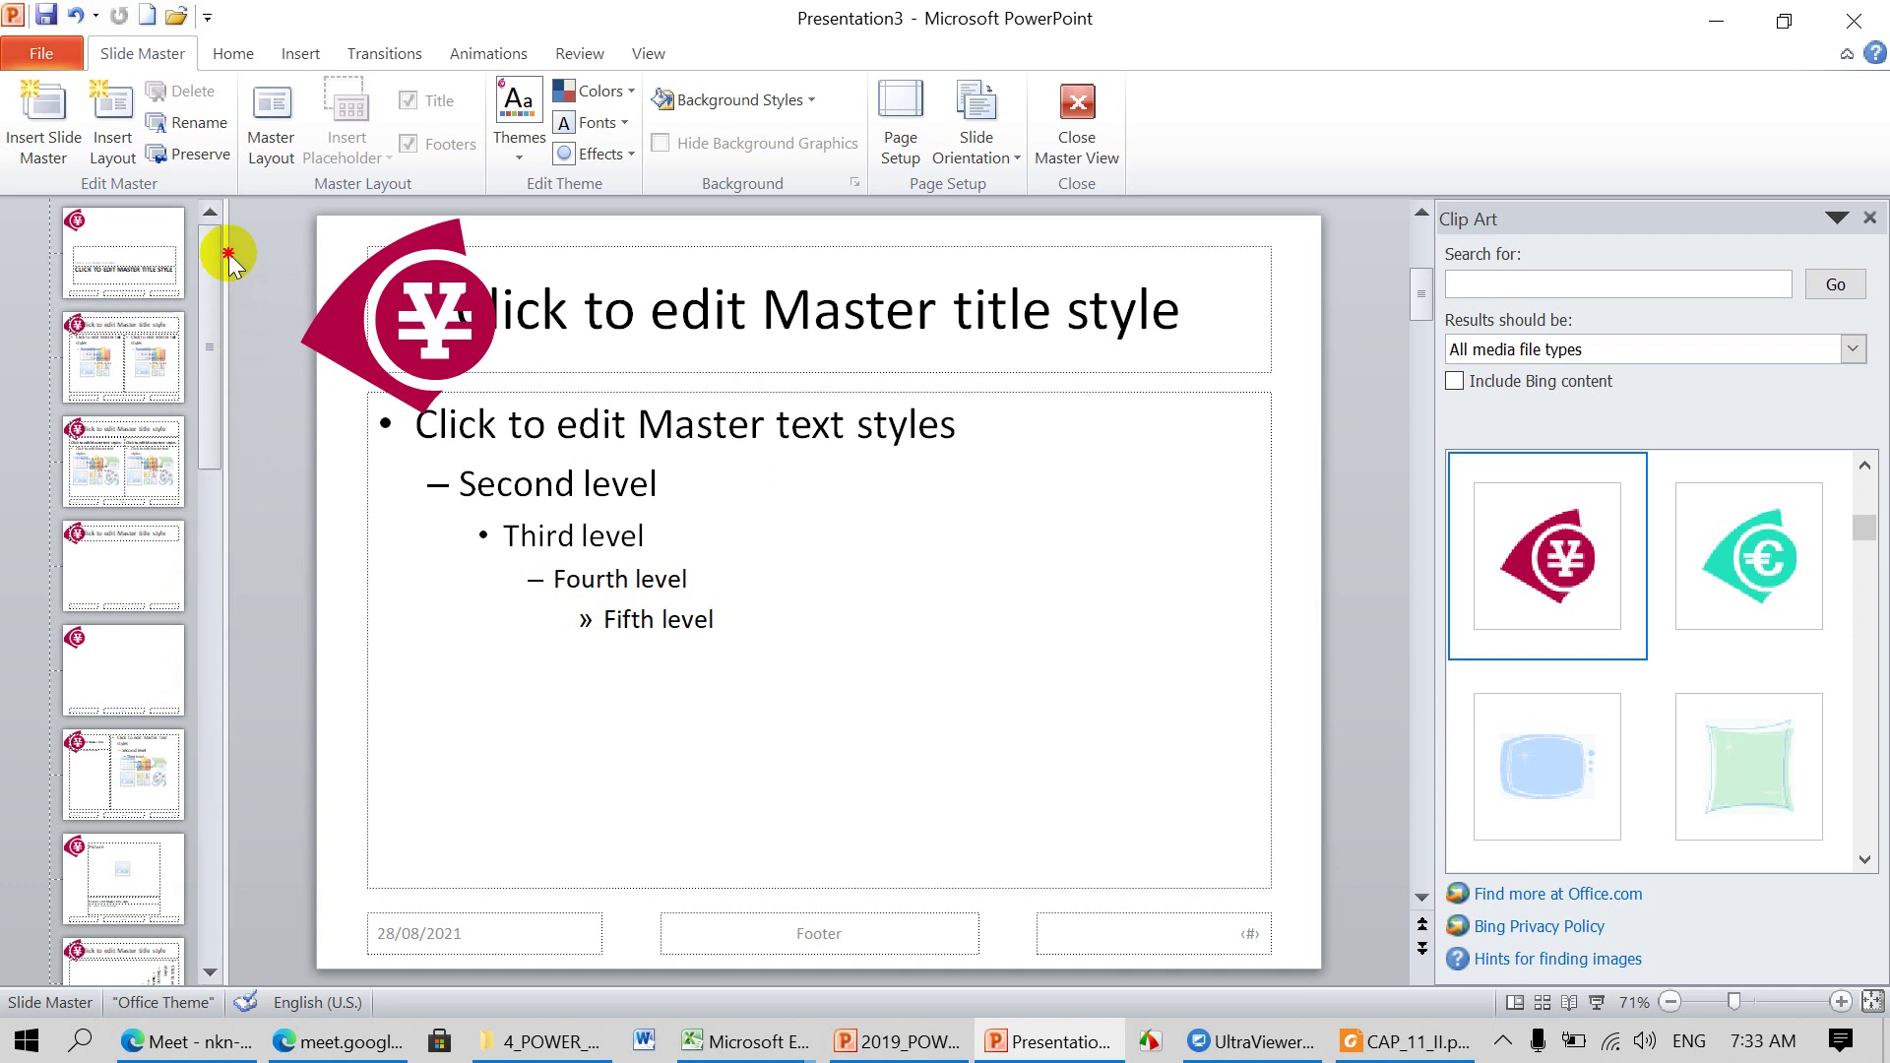
left_click_drag(203, 871, 233, 254)
left_click(519, 160)
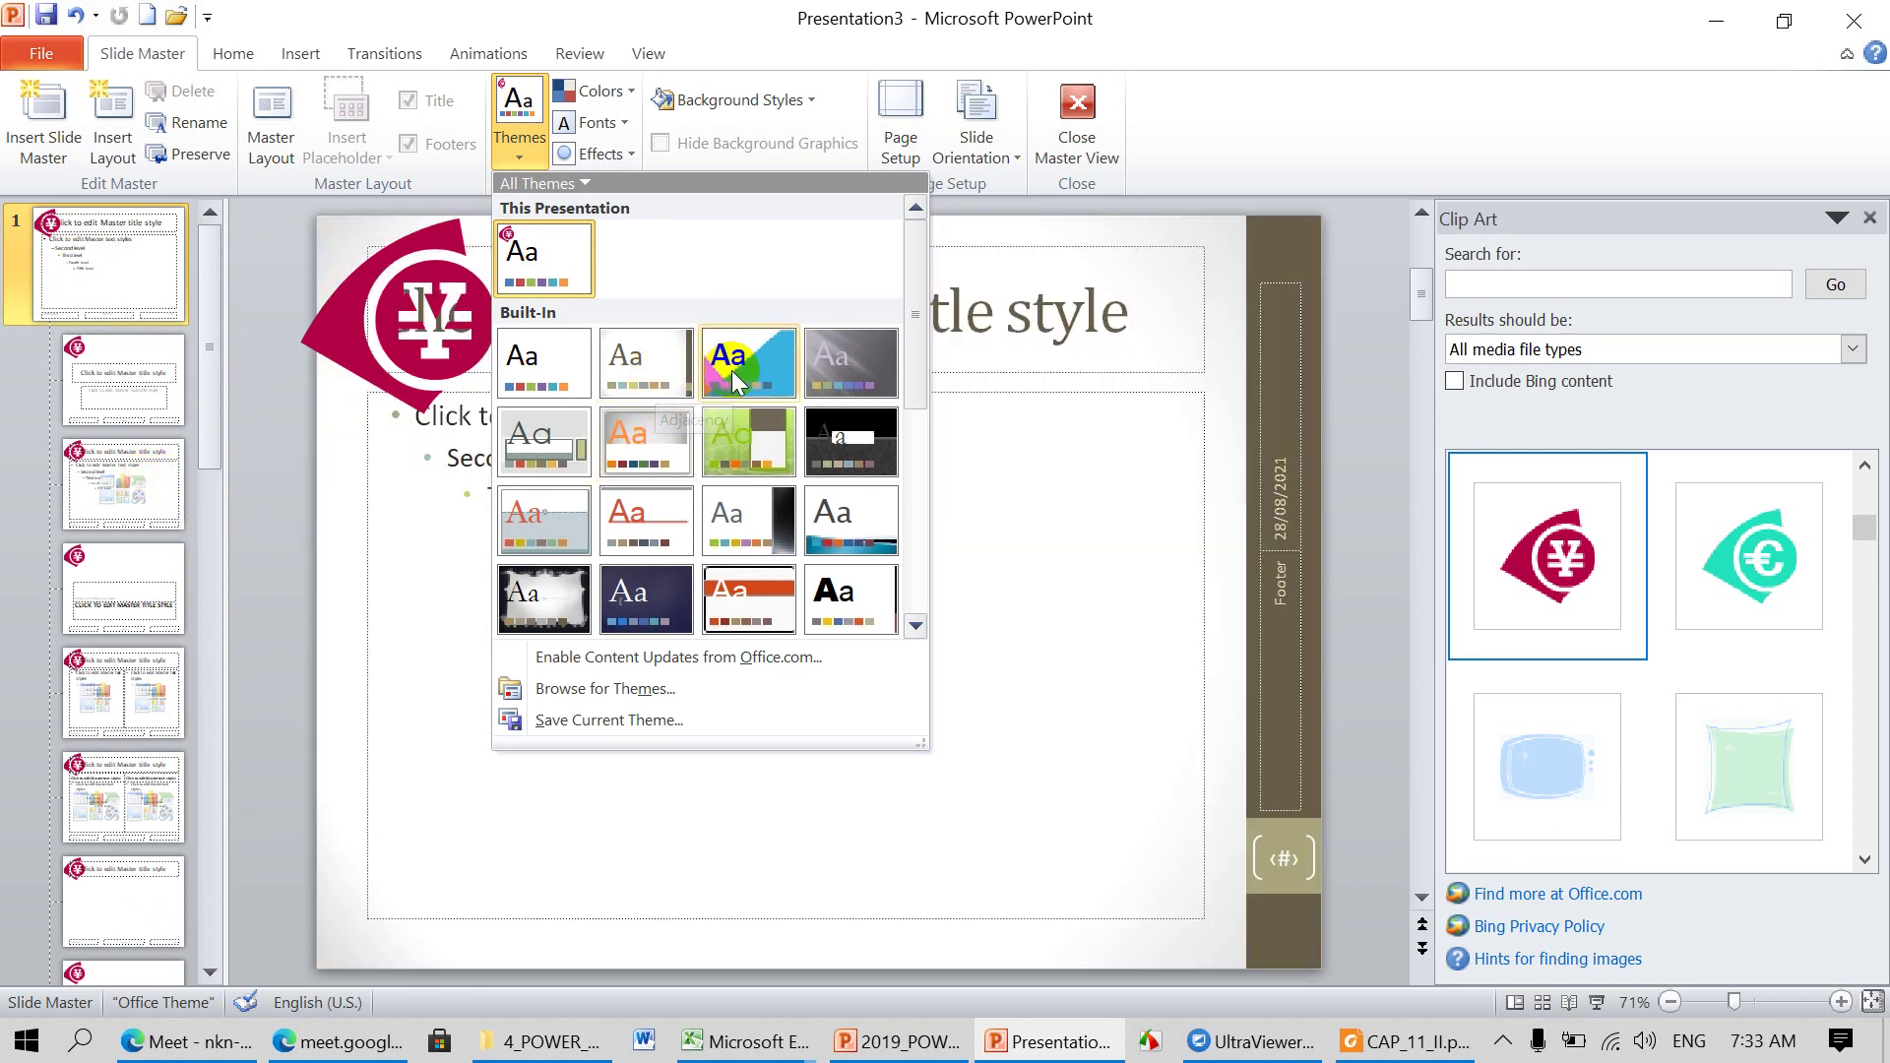
Step: Apply the Angles theme and place the yen clip art top-left on the title layout
left_click(731, 370)
left_click(132, 384)
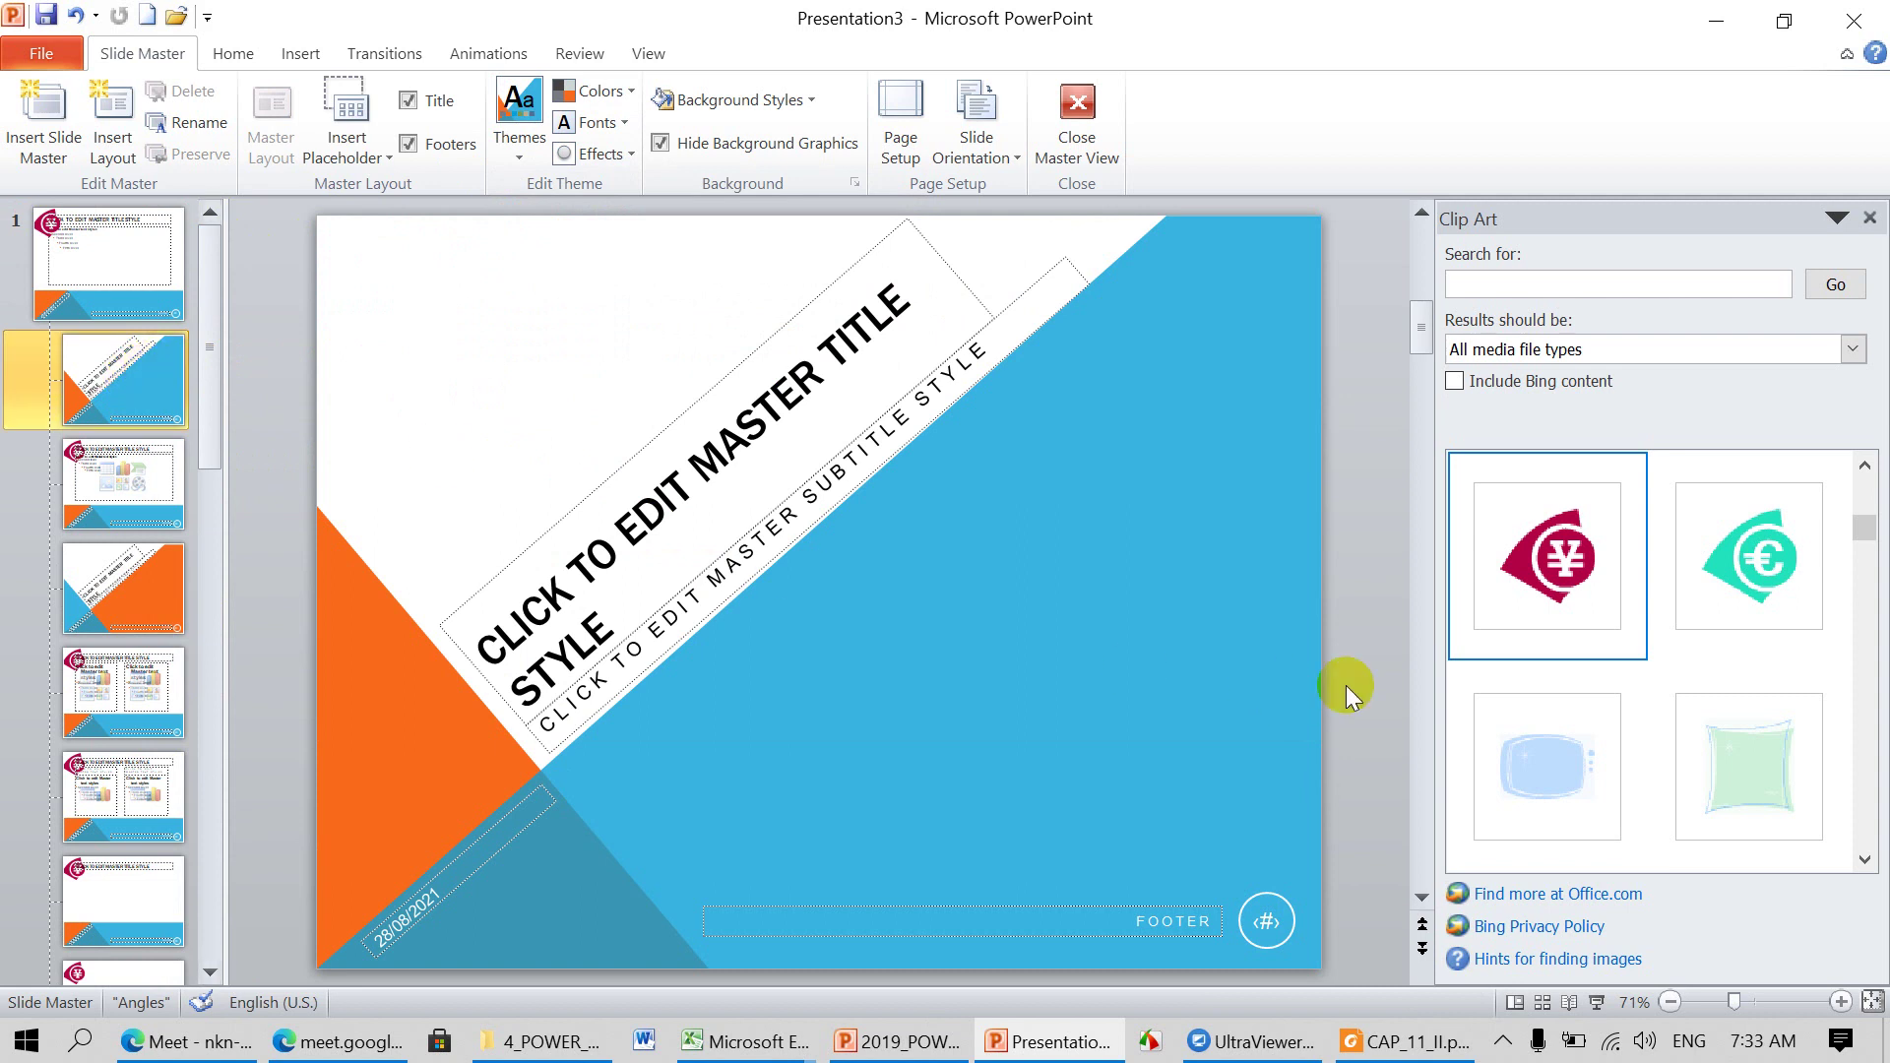
left_click(1568, 559)
left_click_drag(817, 630, 362, 455)
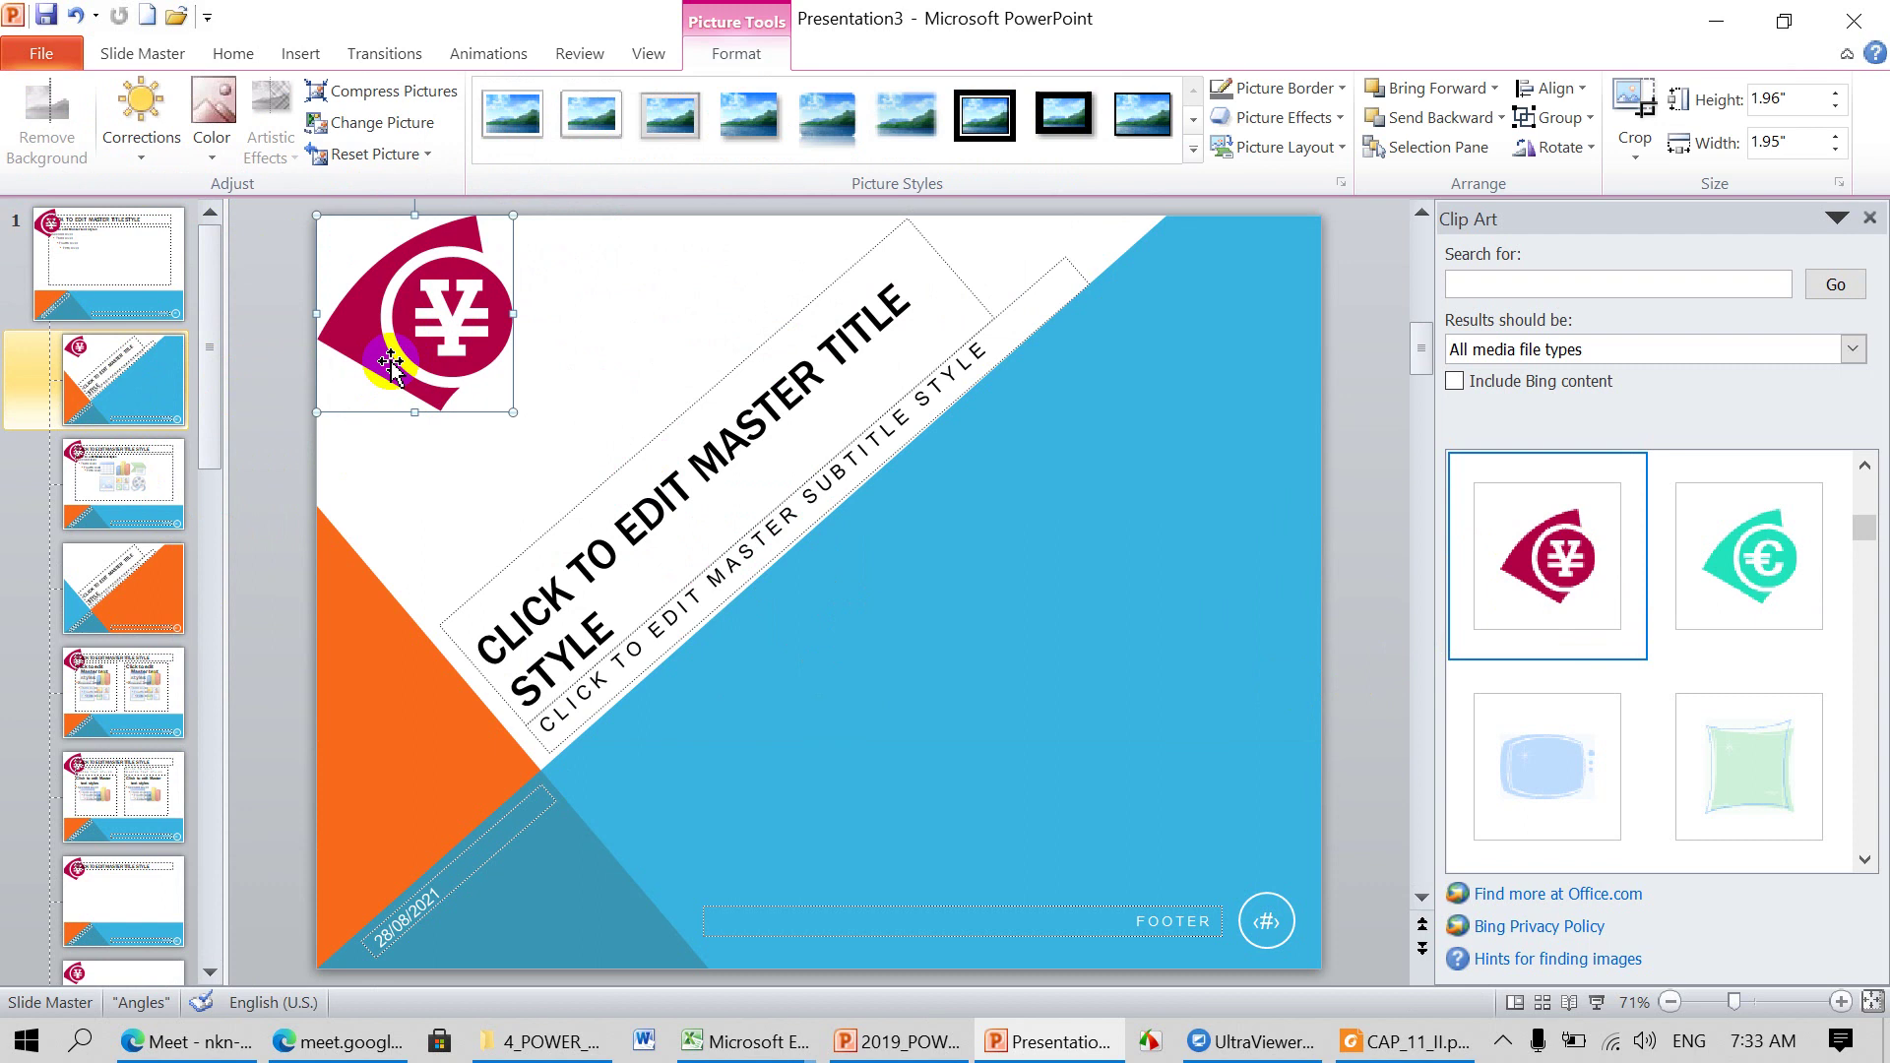
Step: Place the yen clip art top-left on the fourth and blue-and-white content layouts, then close Master View
left_click(142, 583)
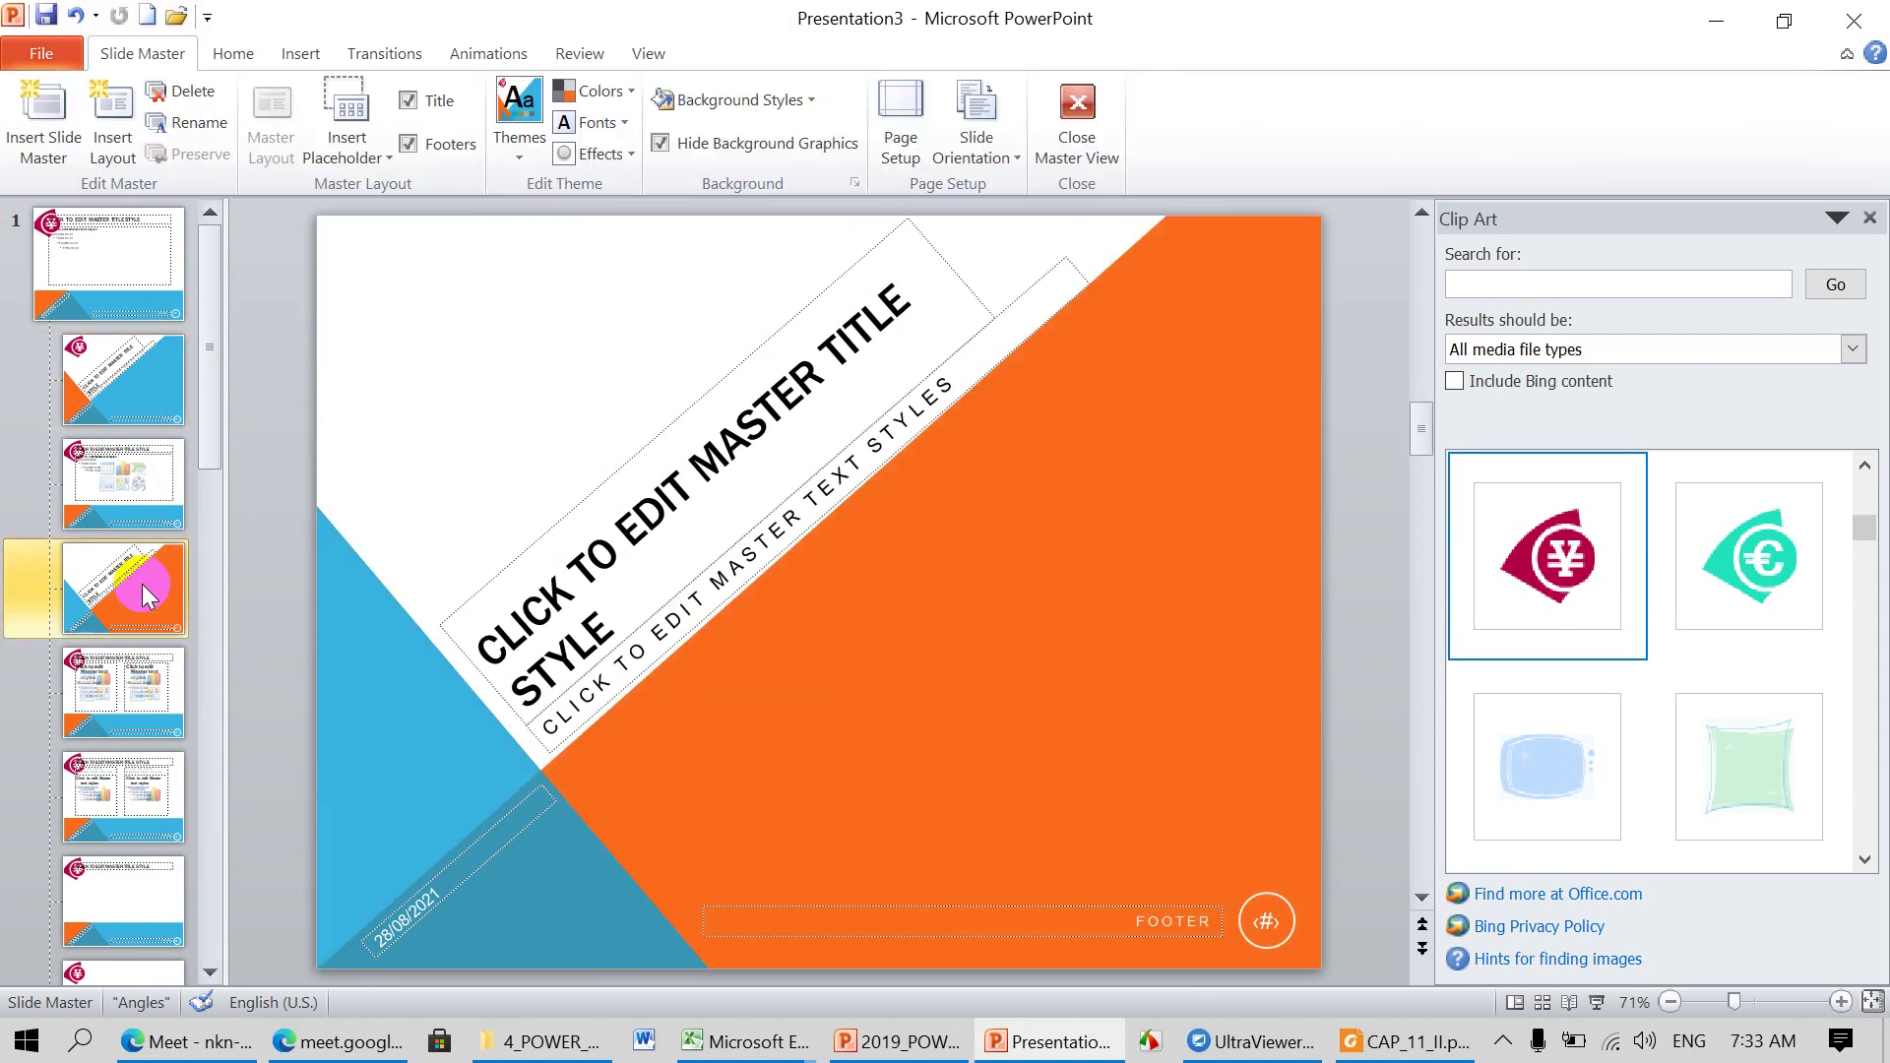
left_click(1505, 587)
left_click_drag(877, 561, 471, 311)
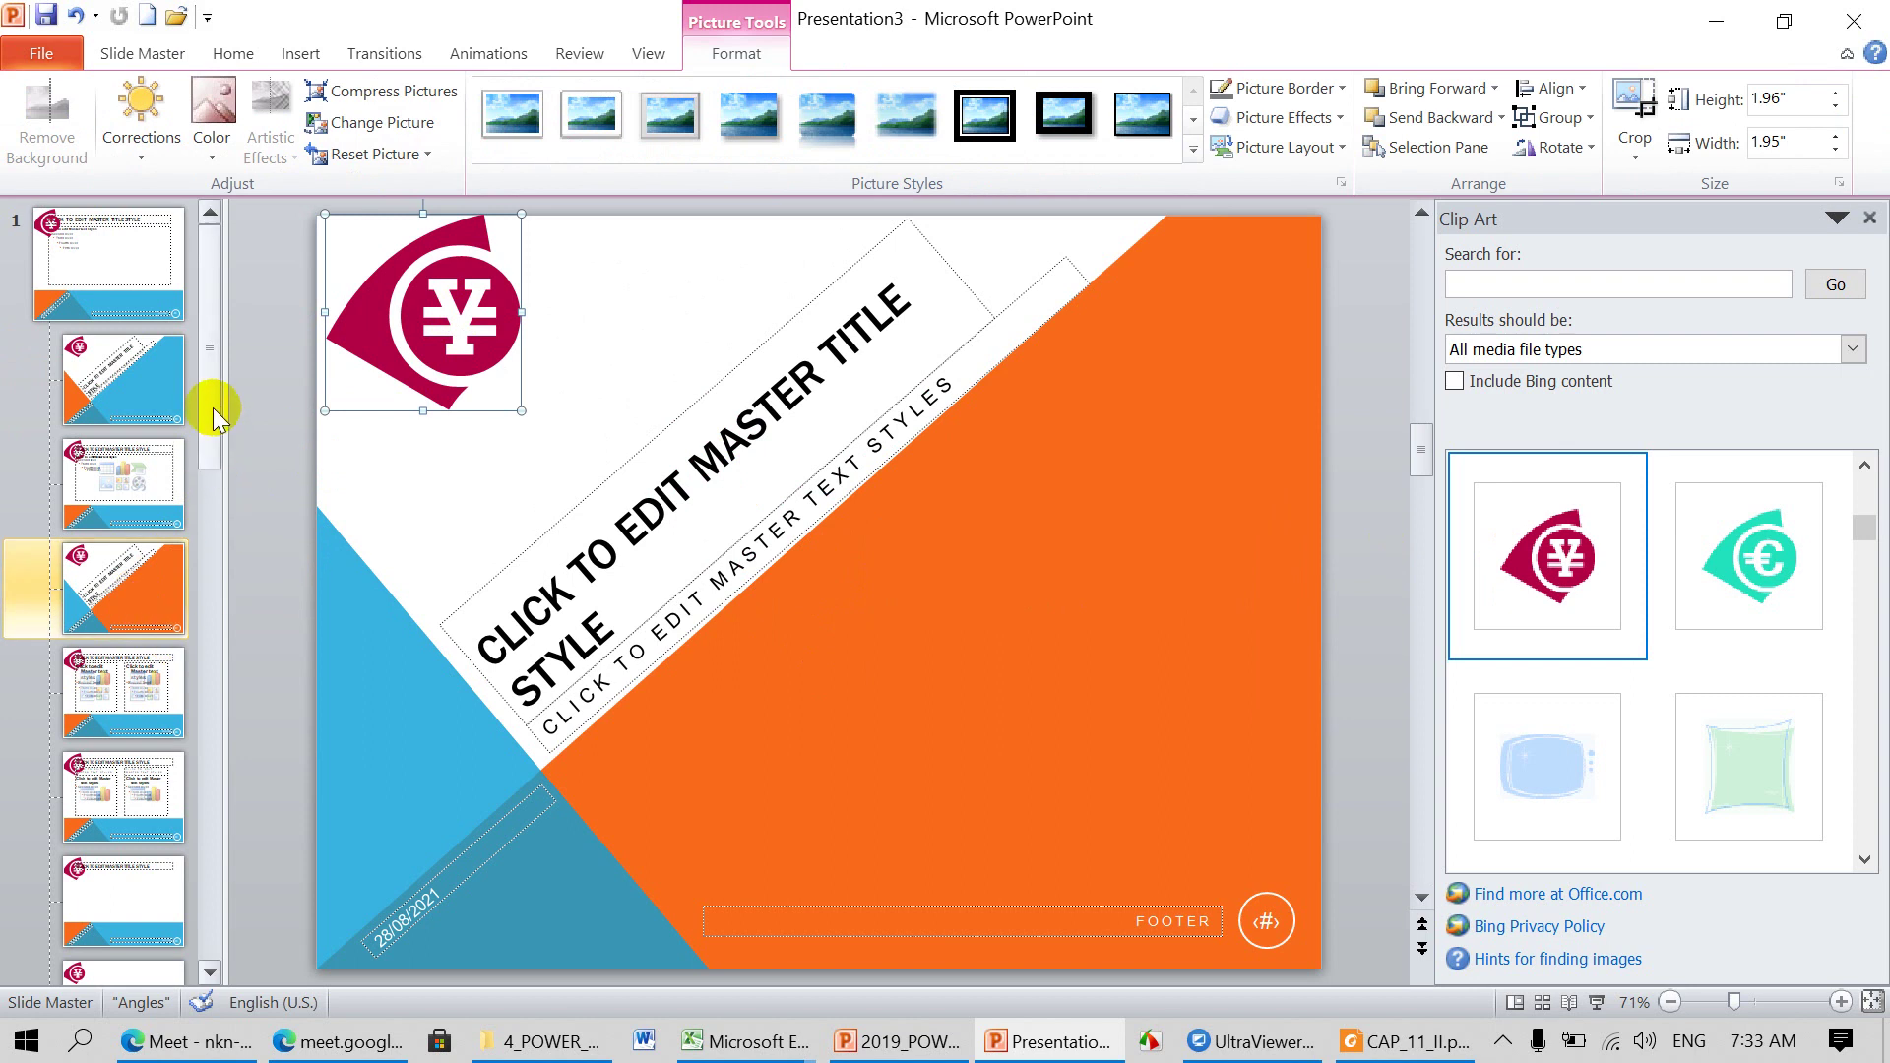
left_click_drag(210, 542, 207, 630)
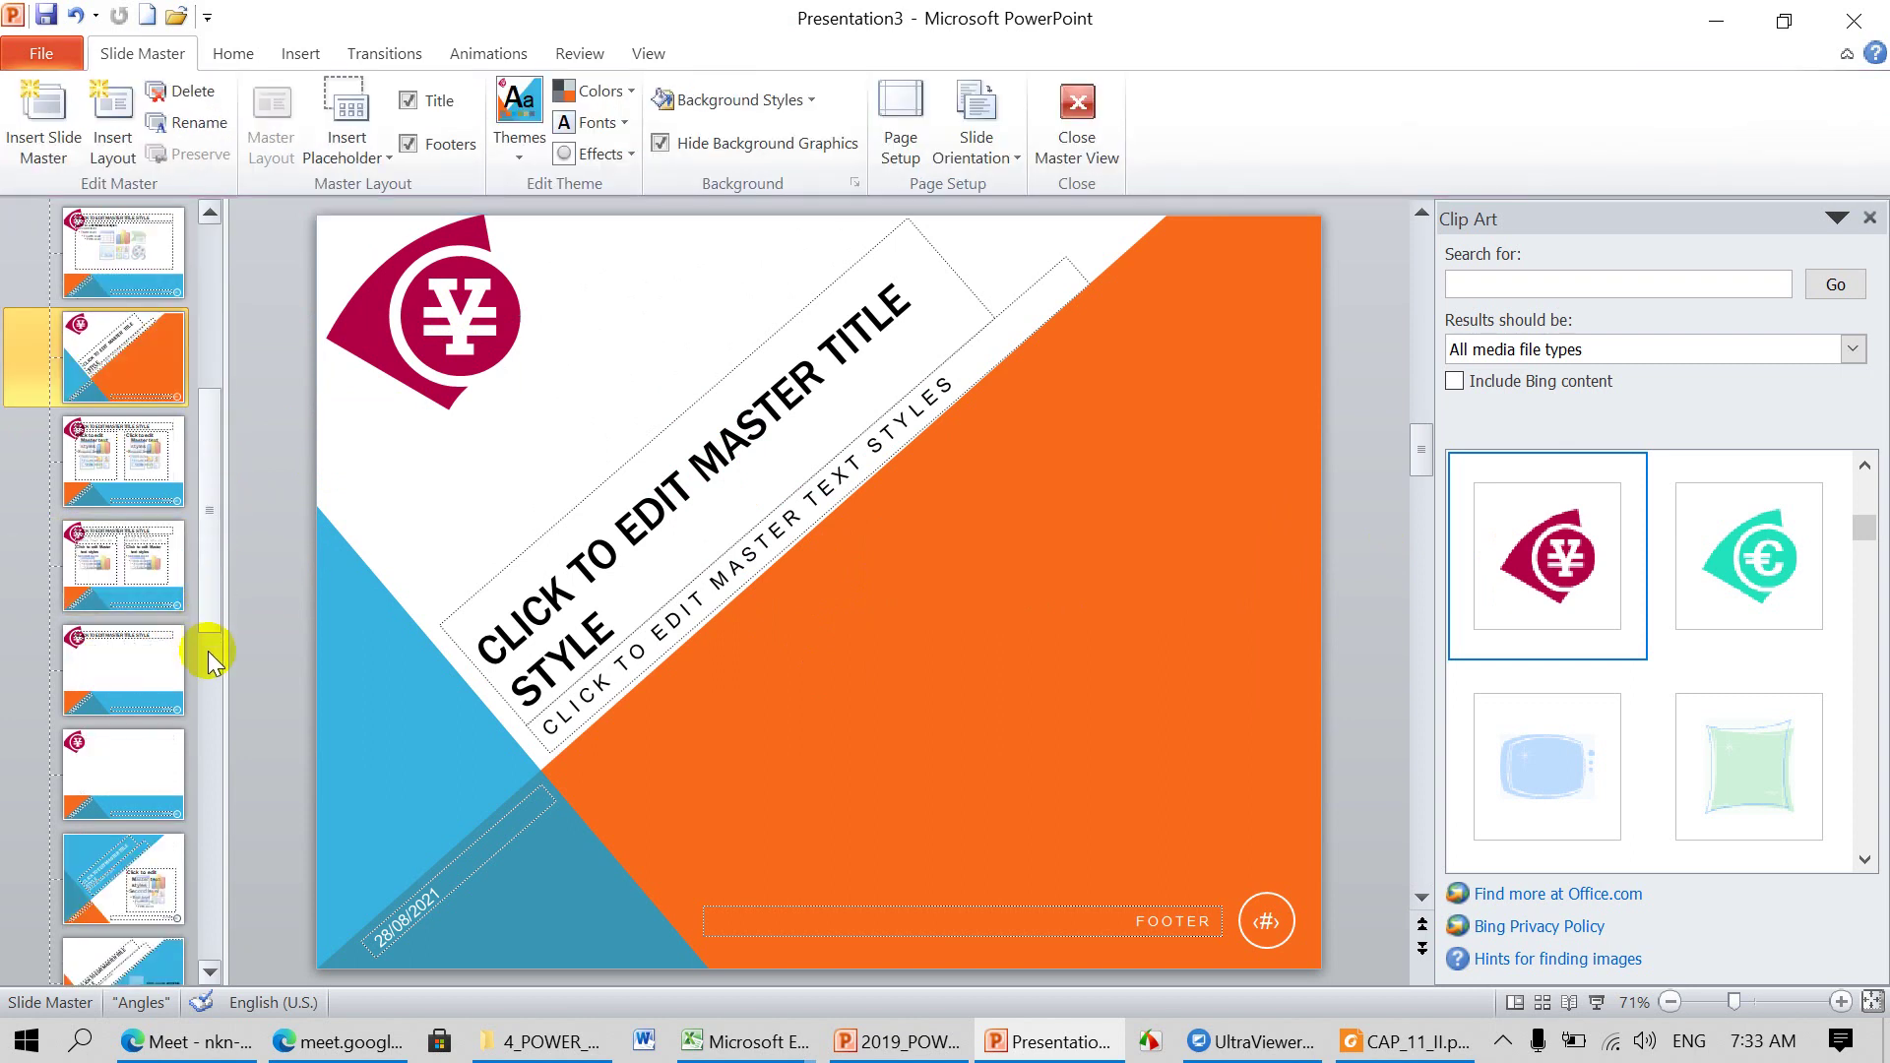
left_click(120, 866)
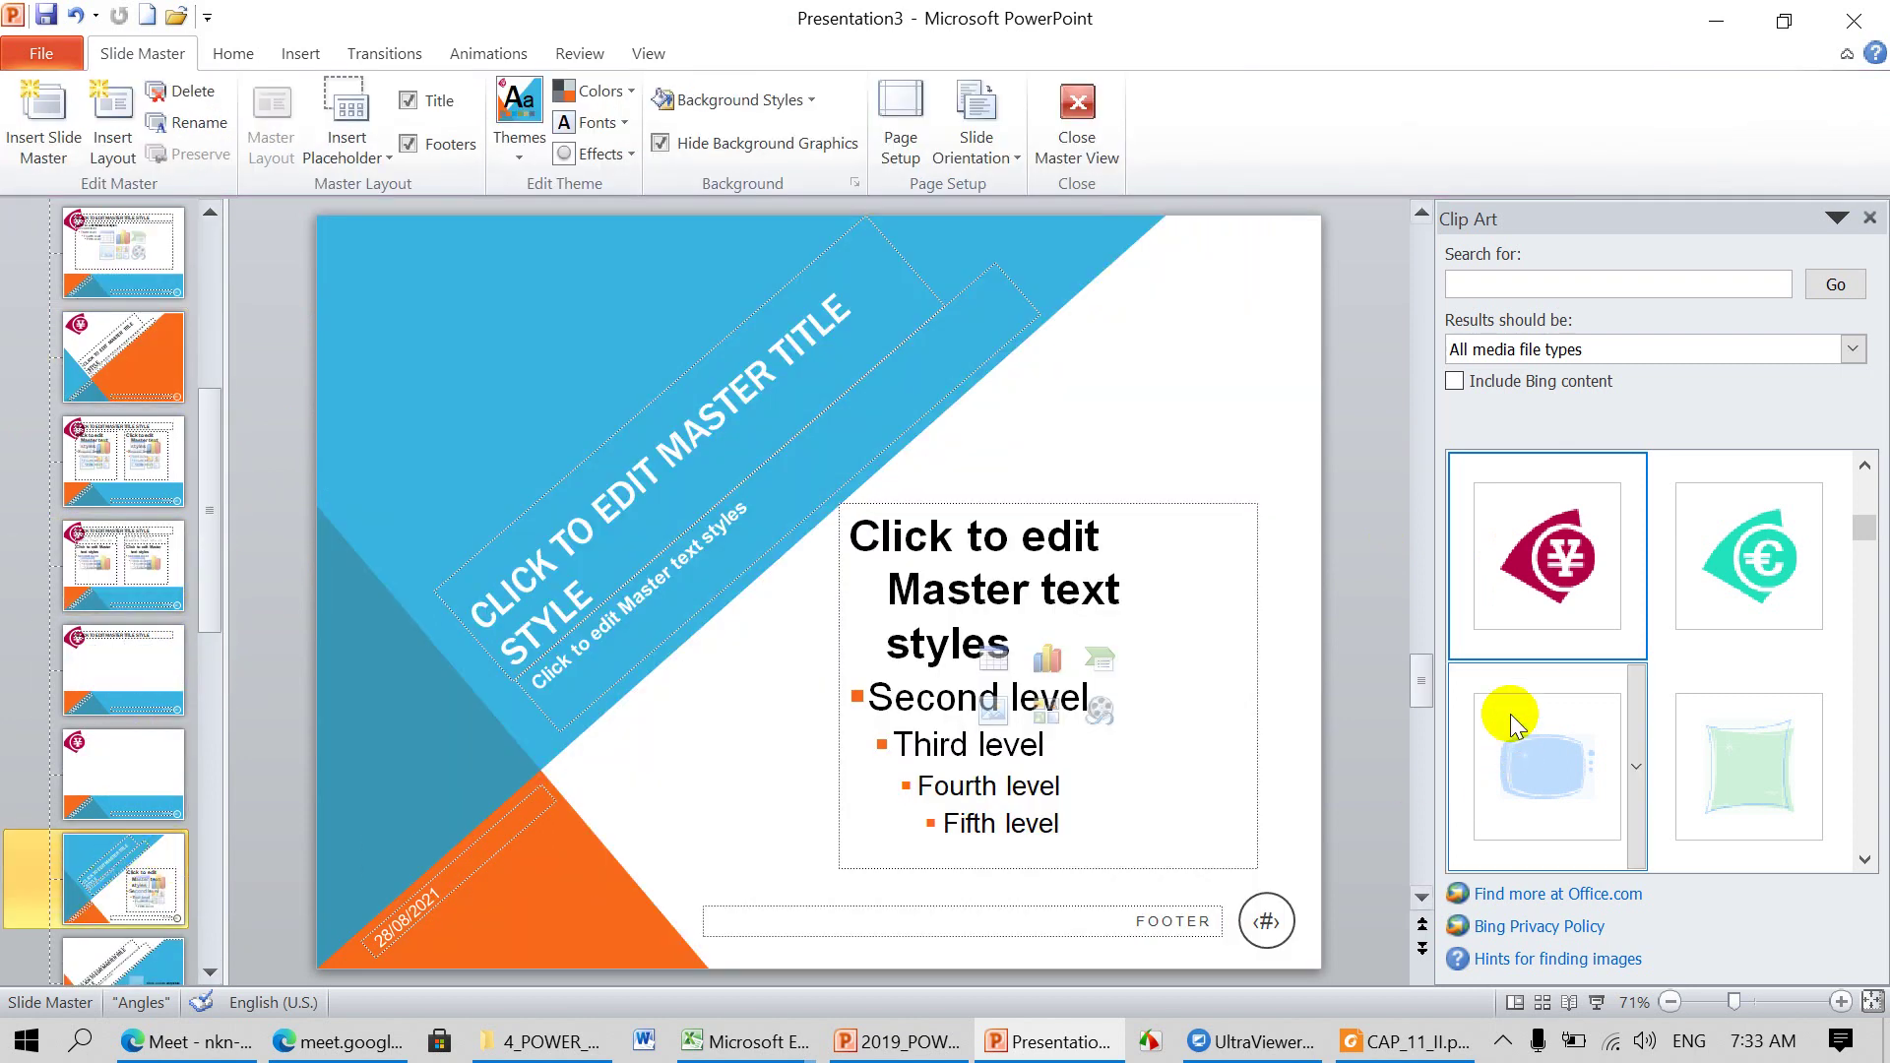
left_click(1536, 595)
left_click_drag(852, 606, 457, 315)
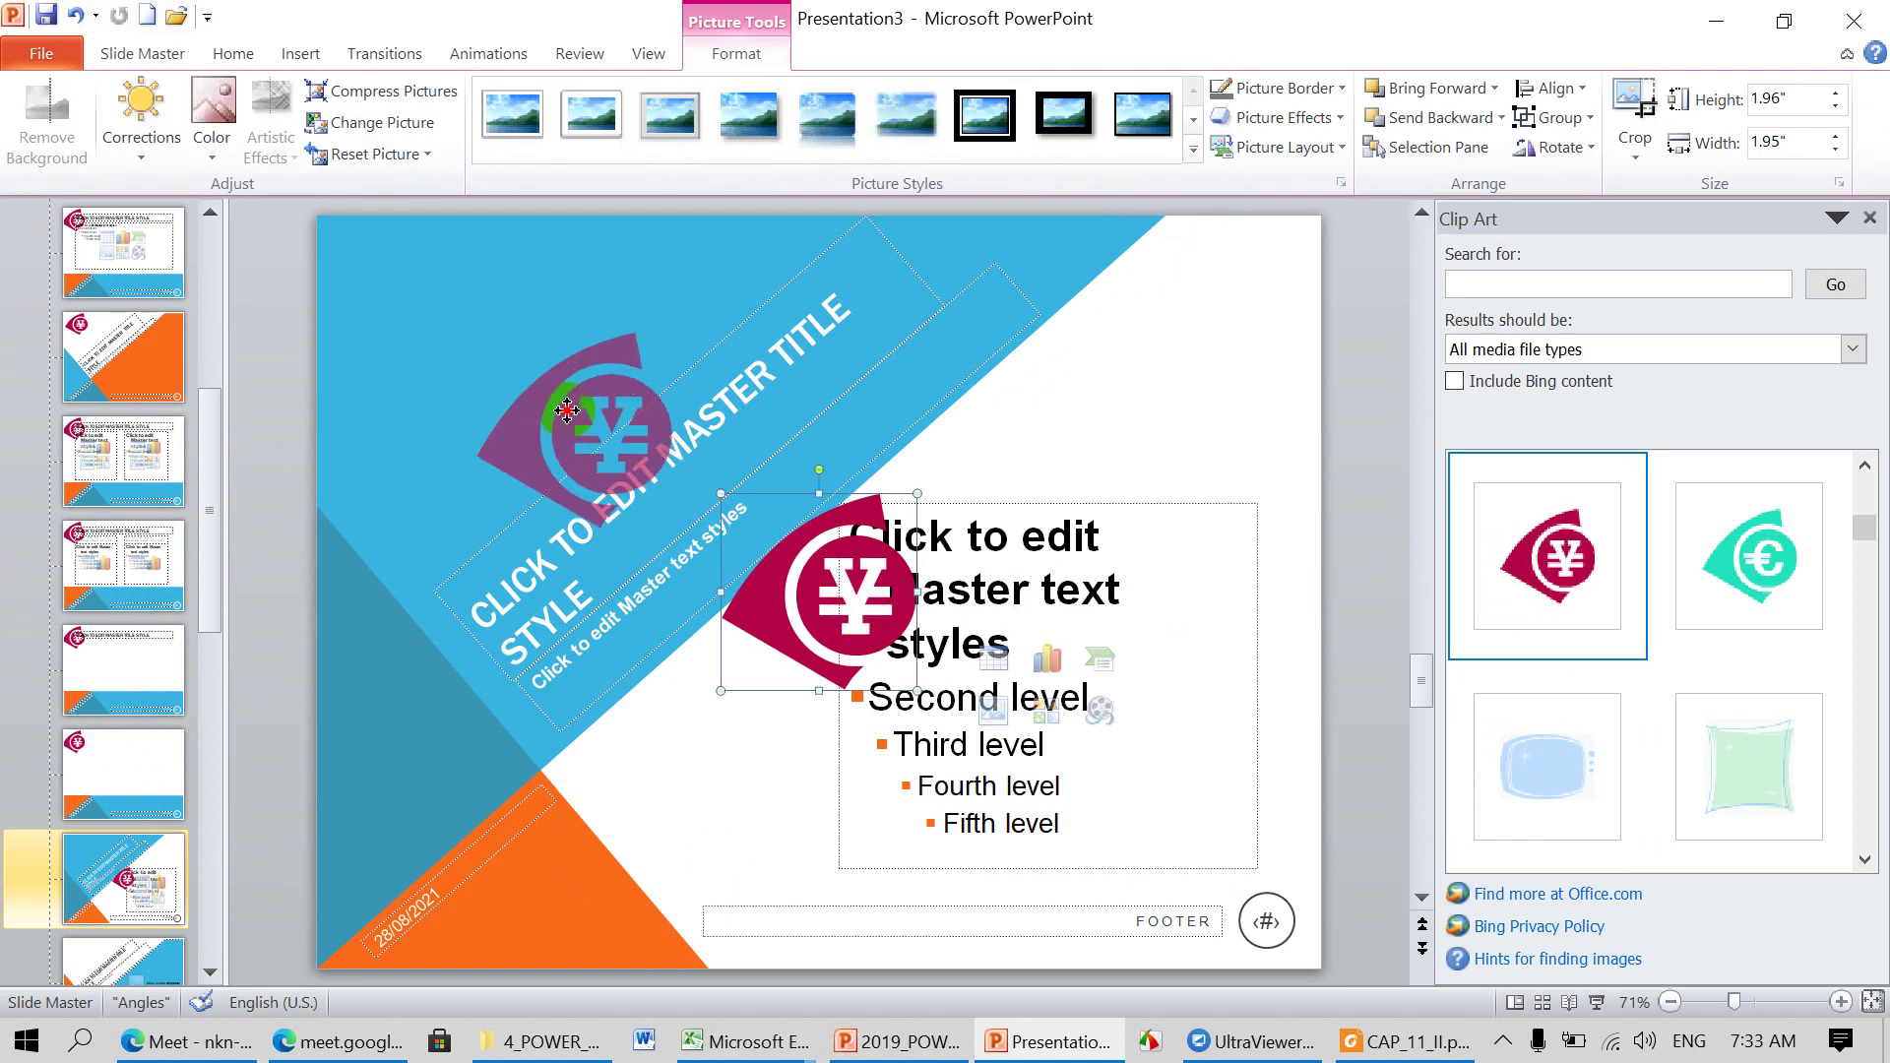
left_click_drag(209, 604, 209, 717)
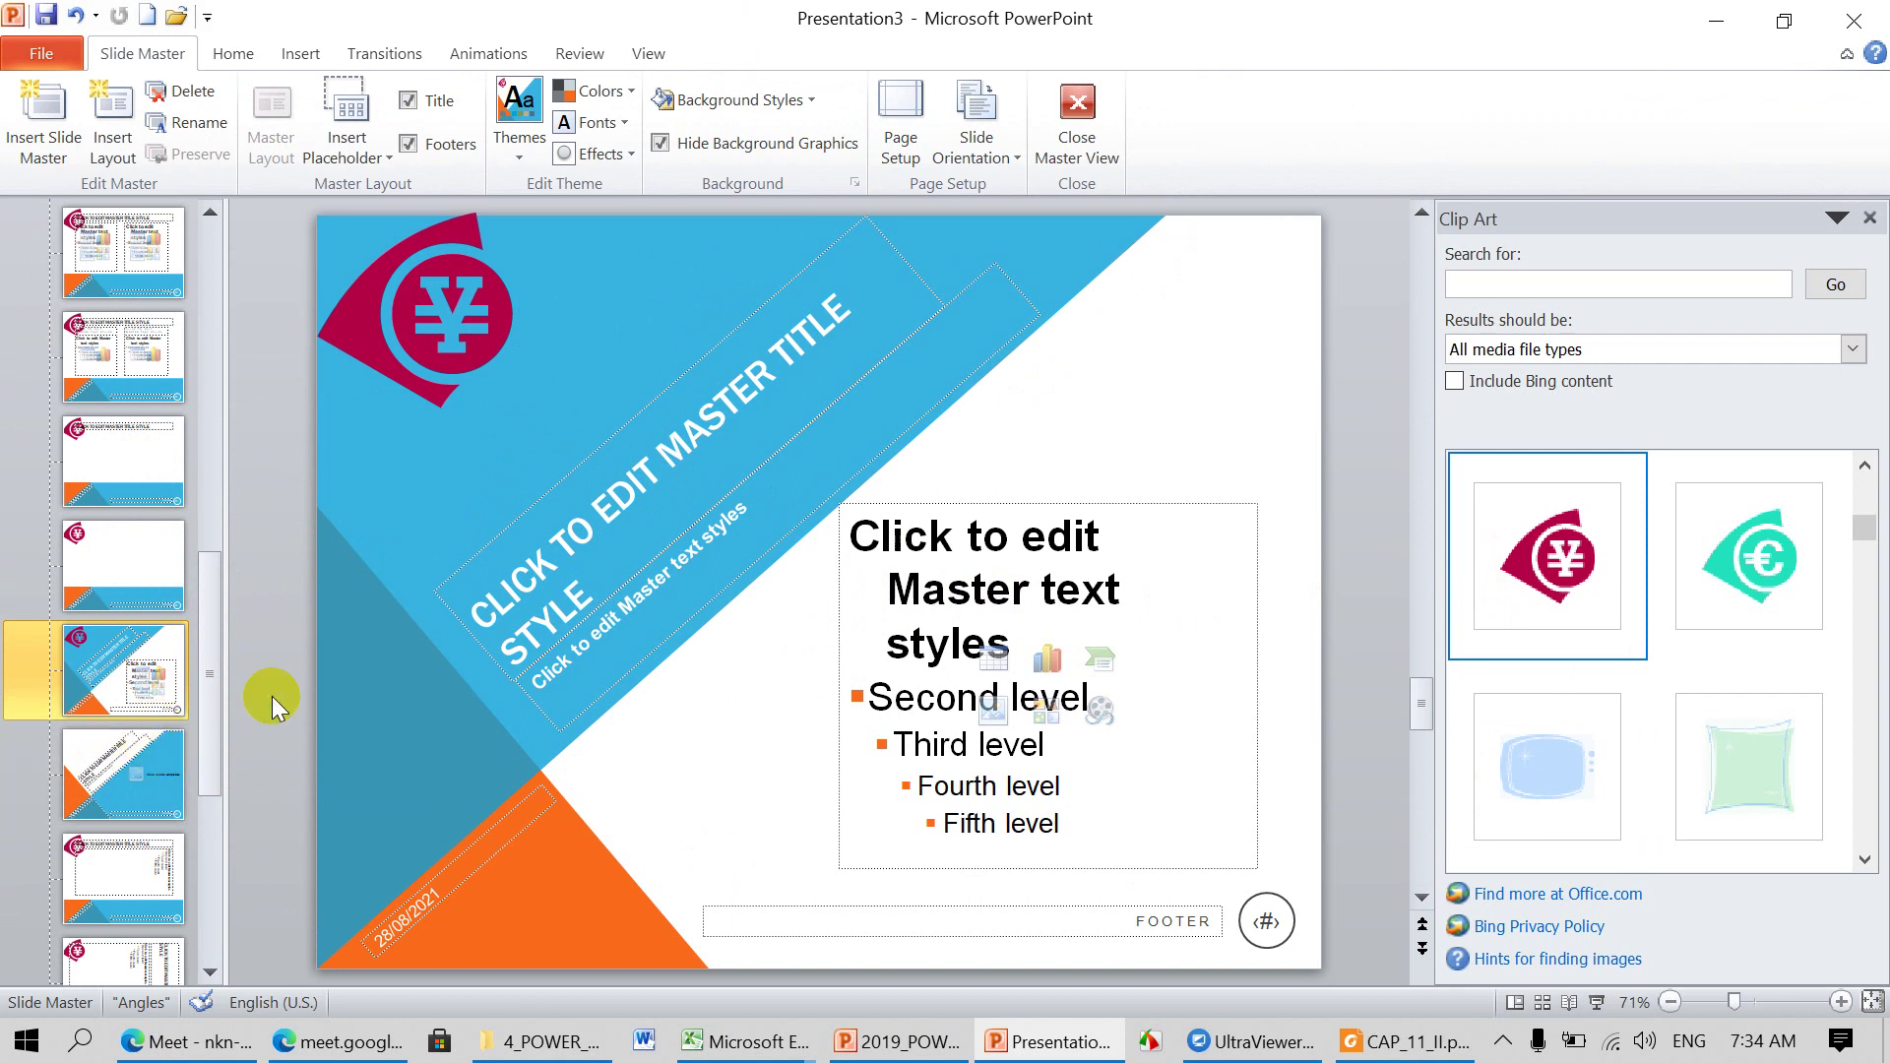
left_click(1083, 138)
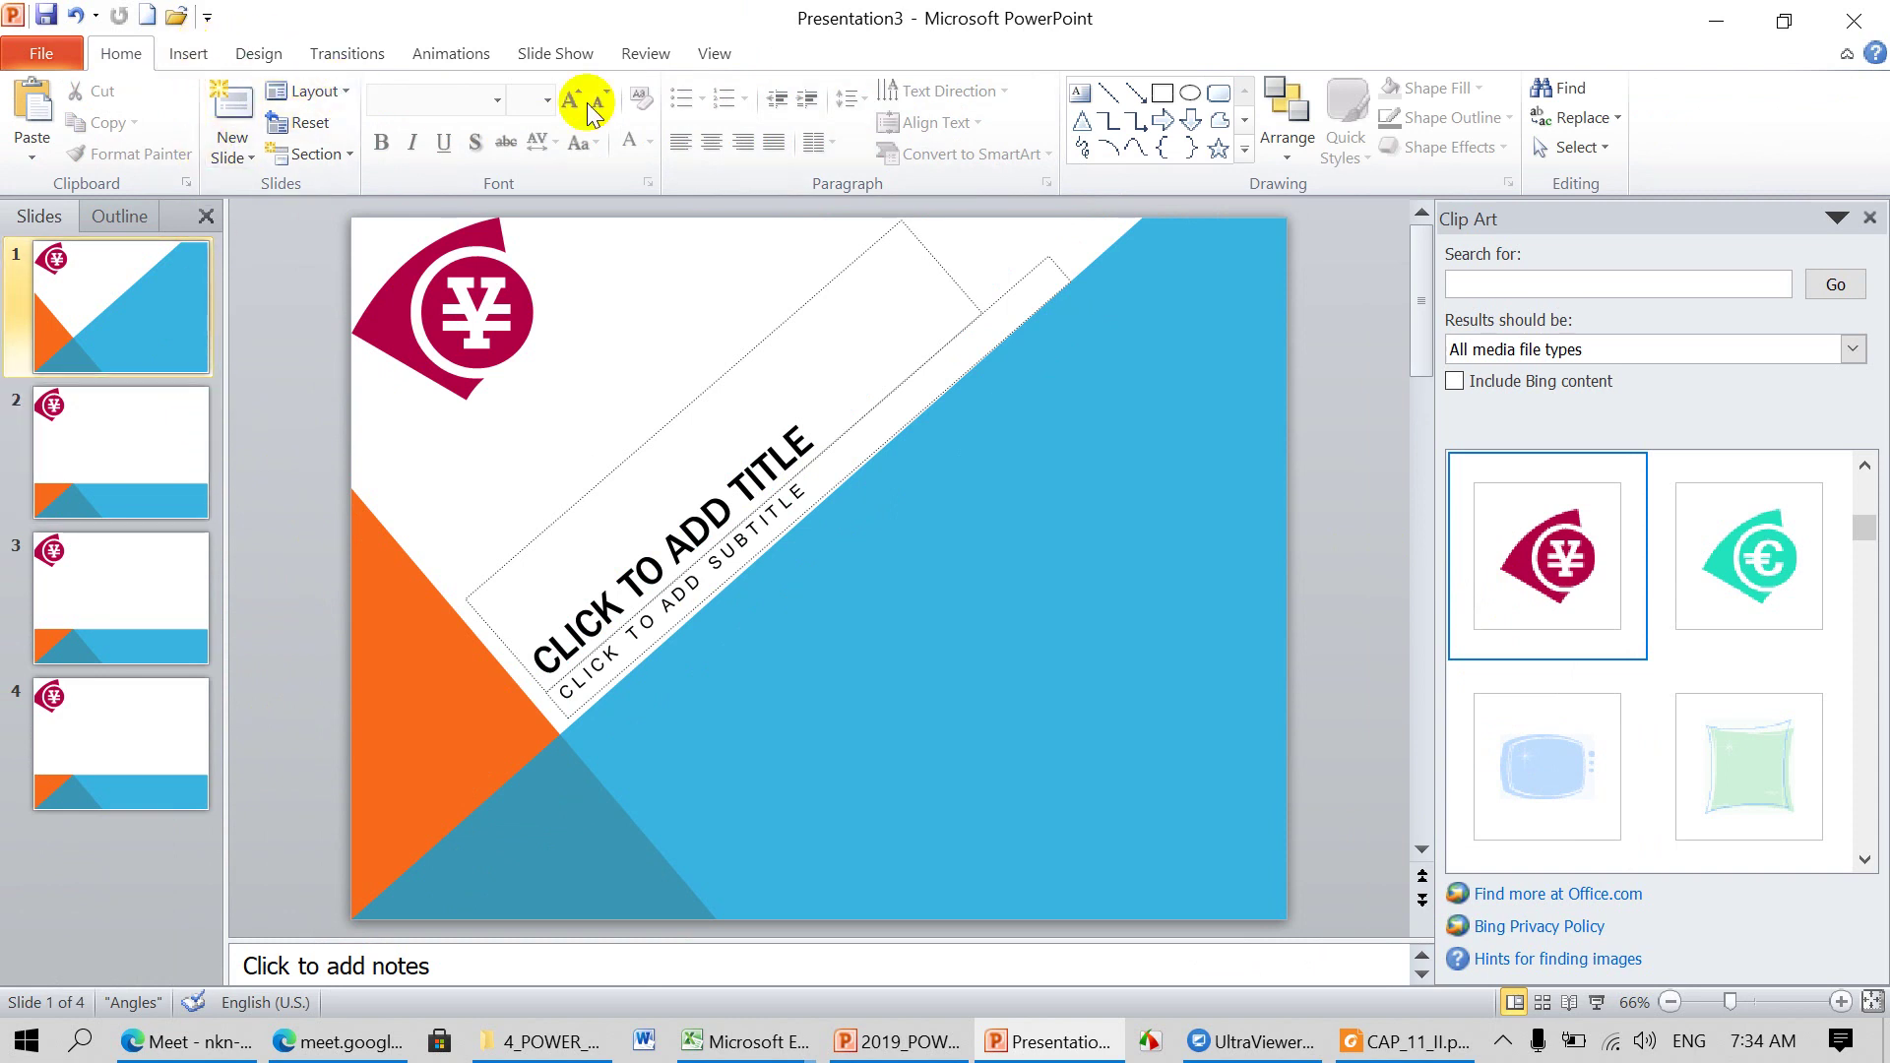
Step: Go back into Slide Master view from the View tab
left_click(729, 51)
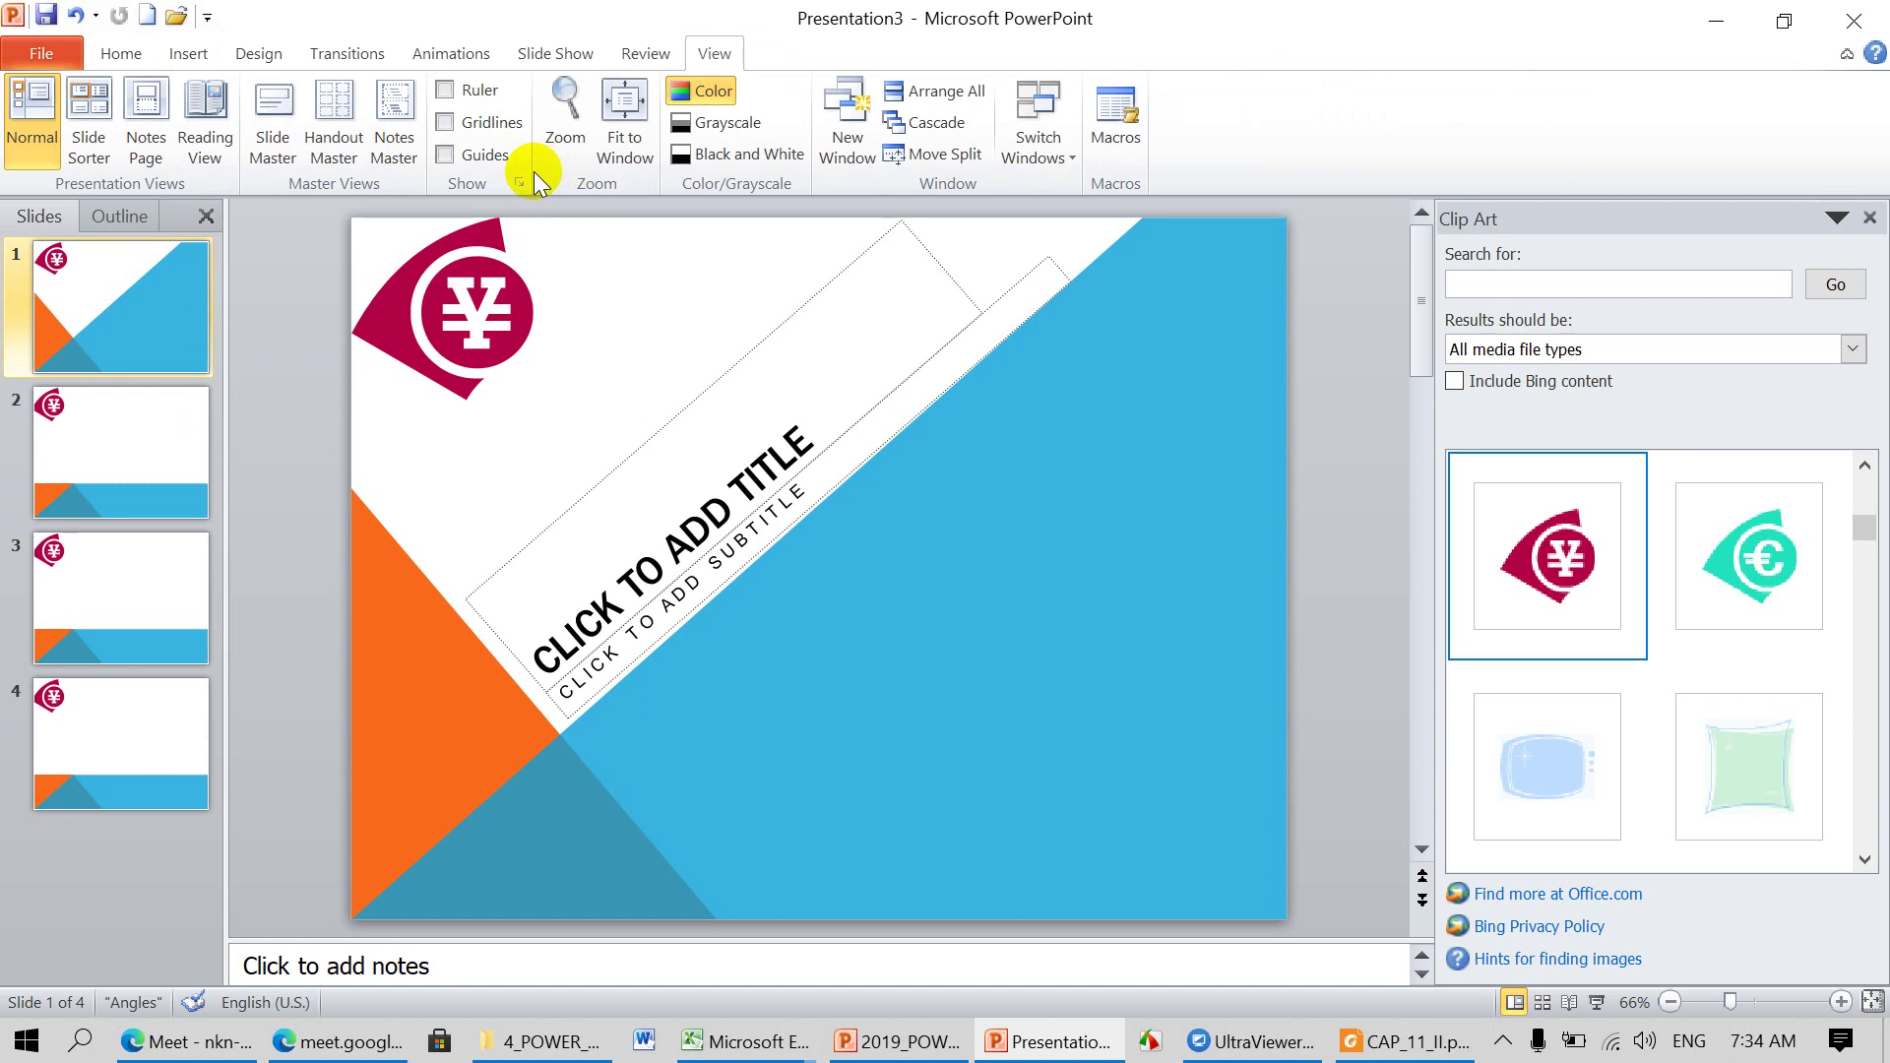
left_click(271, 148)
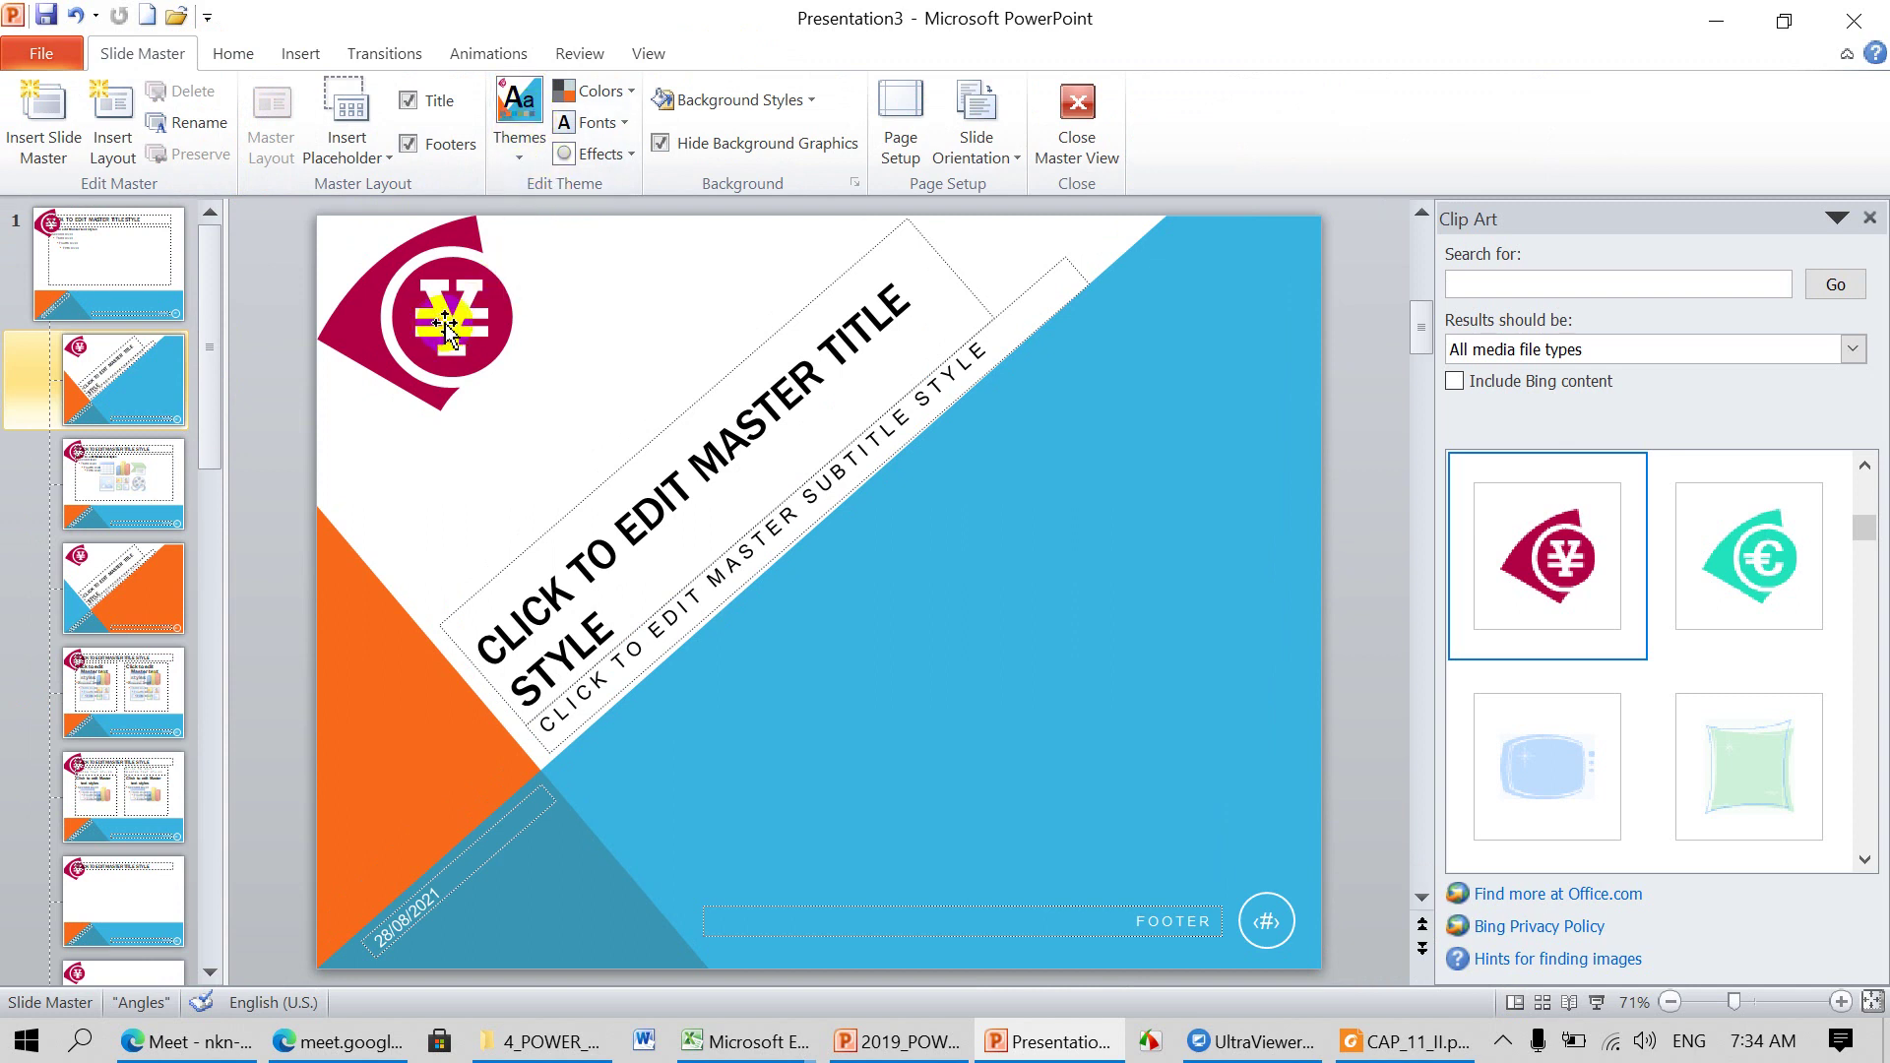
Step: Apply the plain Office theme and delete the yen logo from the slide master
left_click(519, 162)
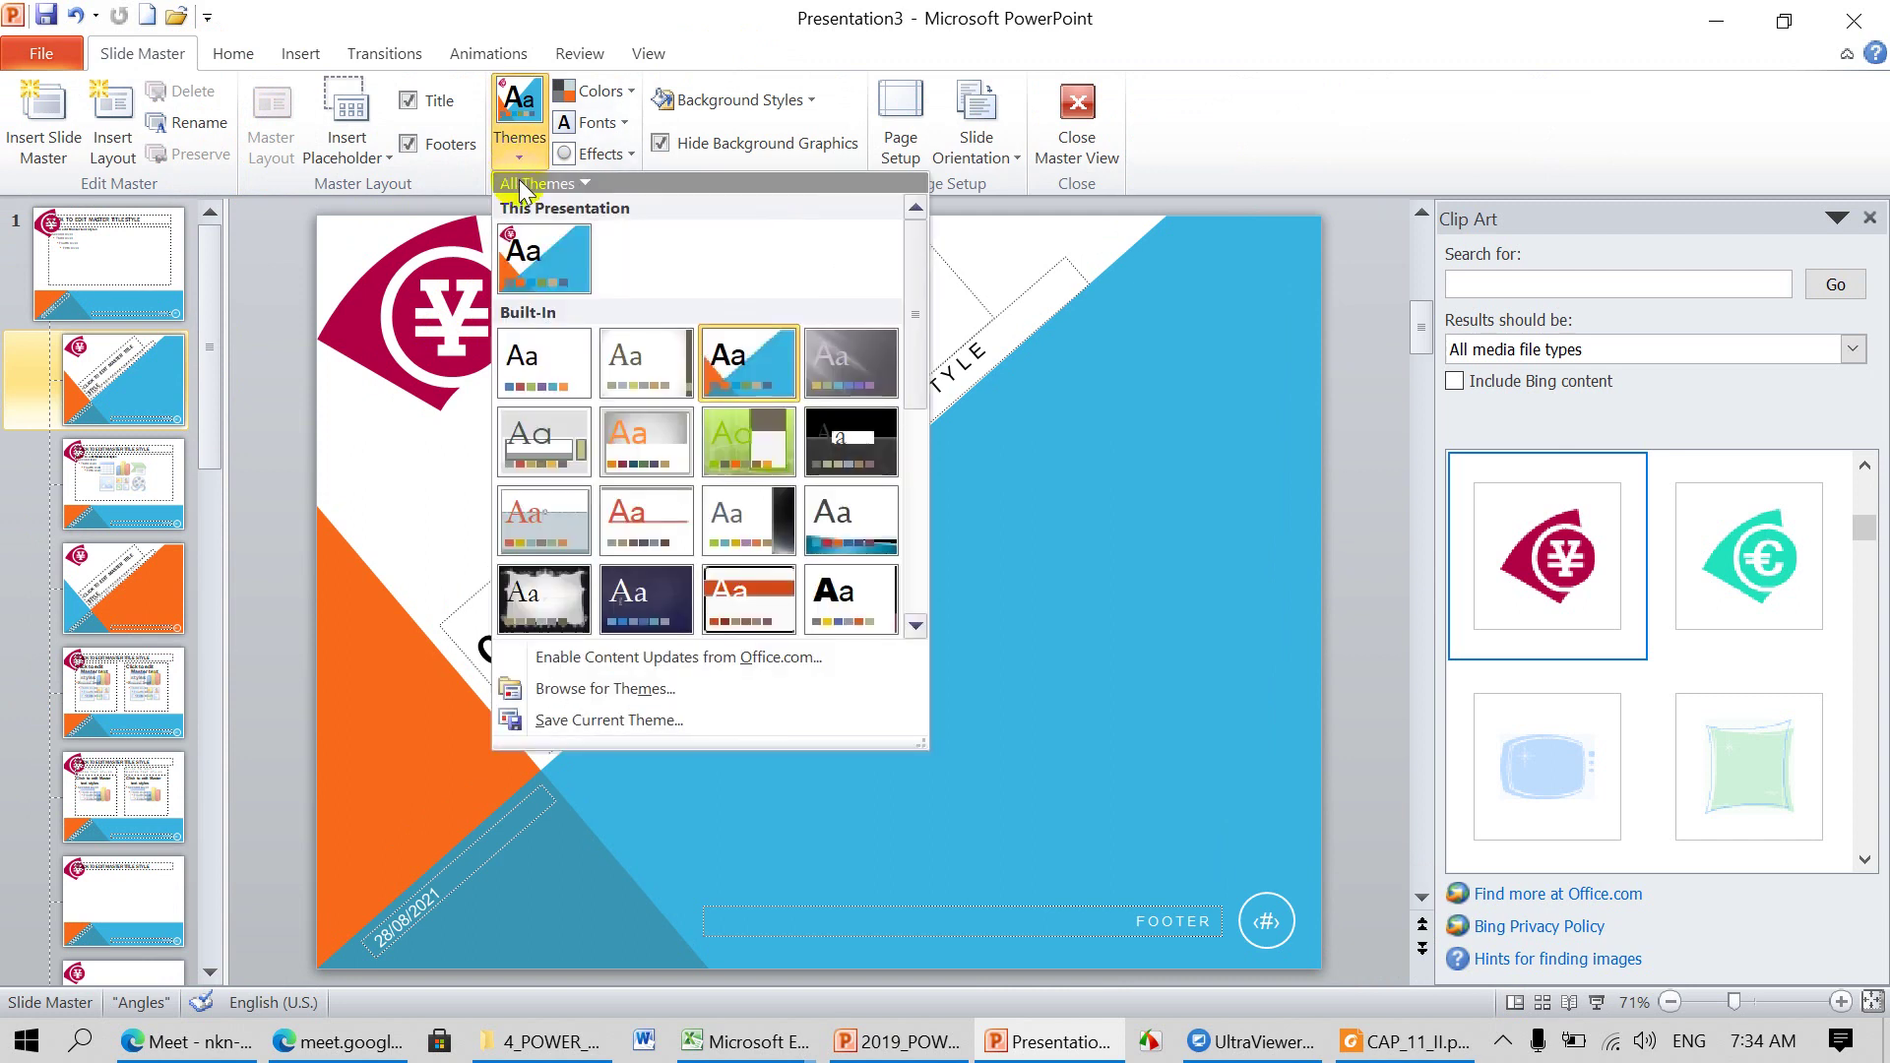
left_click(547, 365)
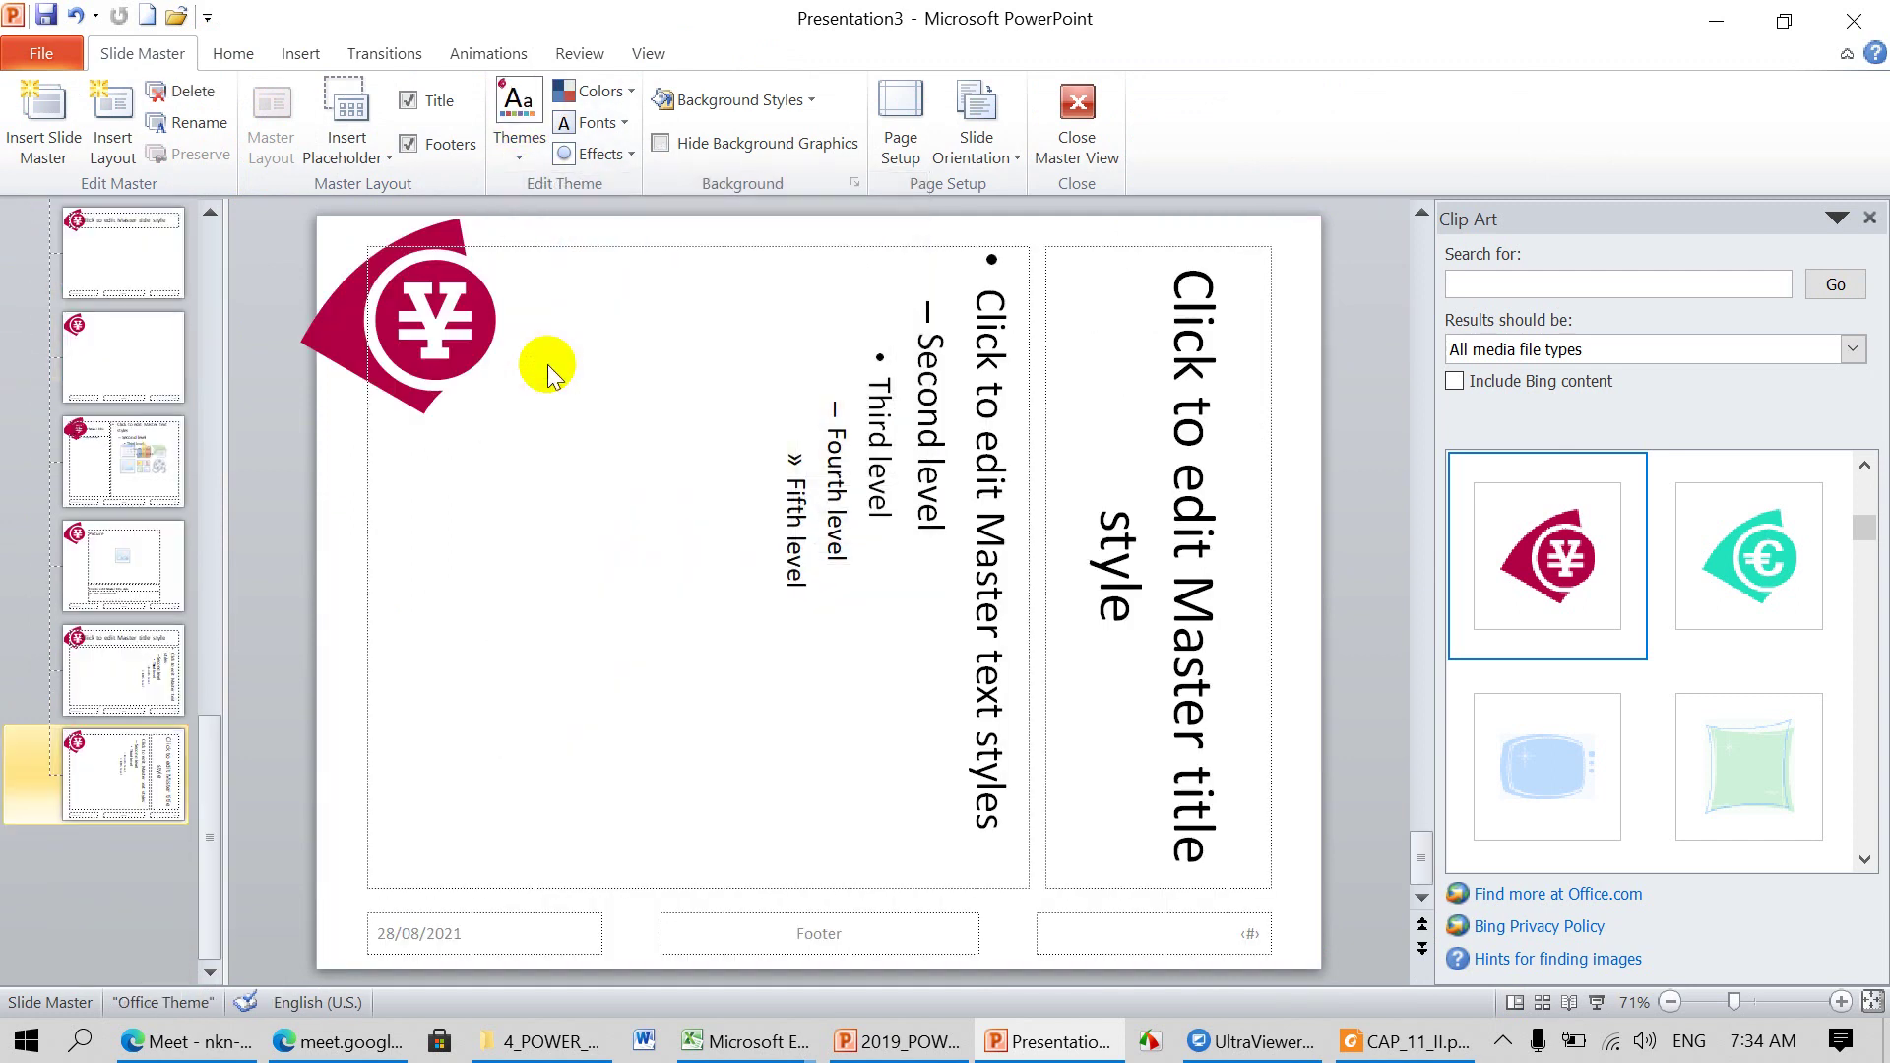
scroll(138, 472, "up", 10)
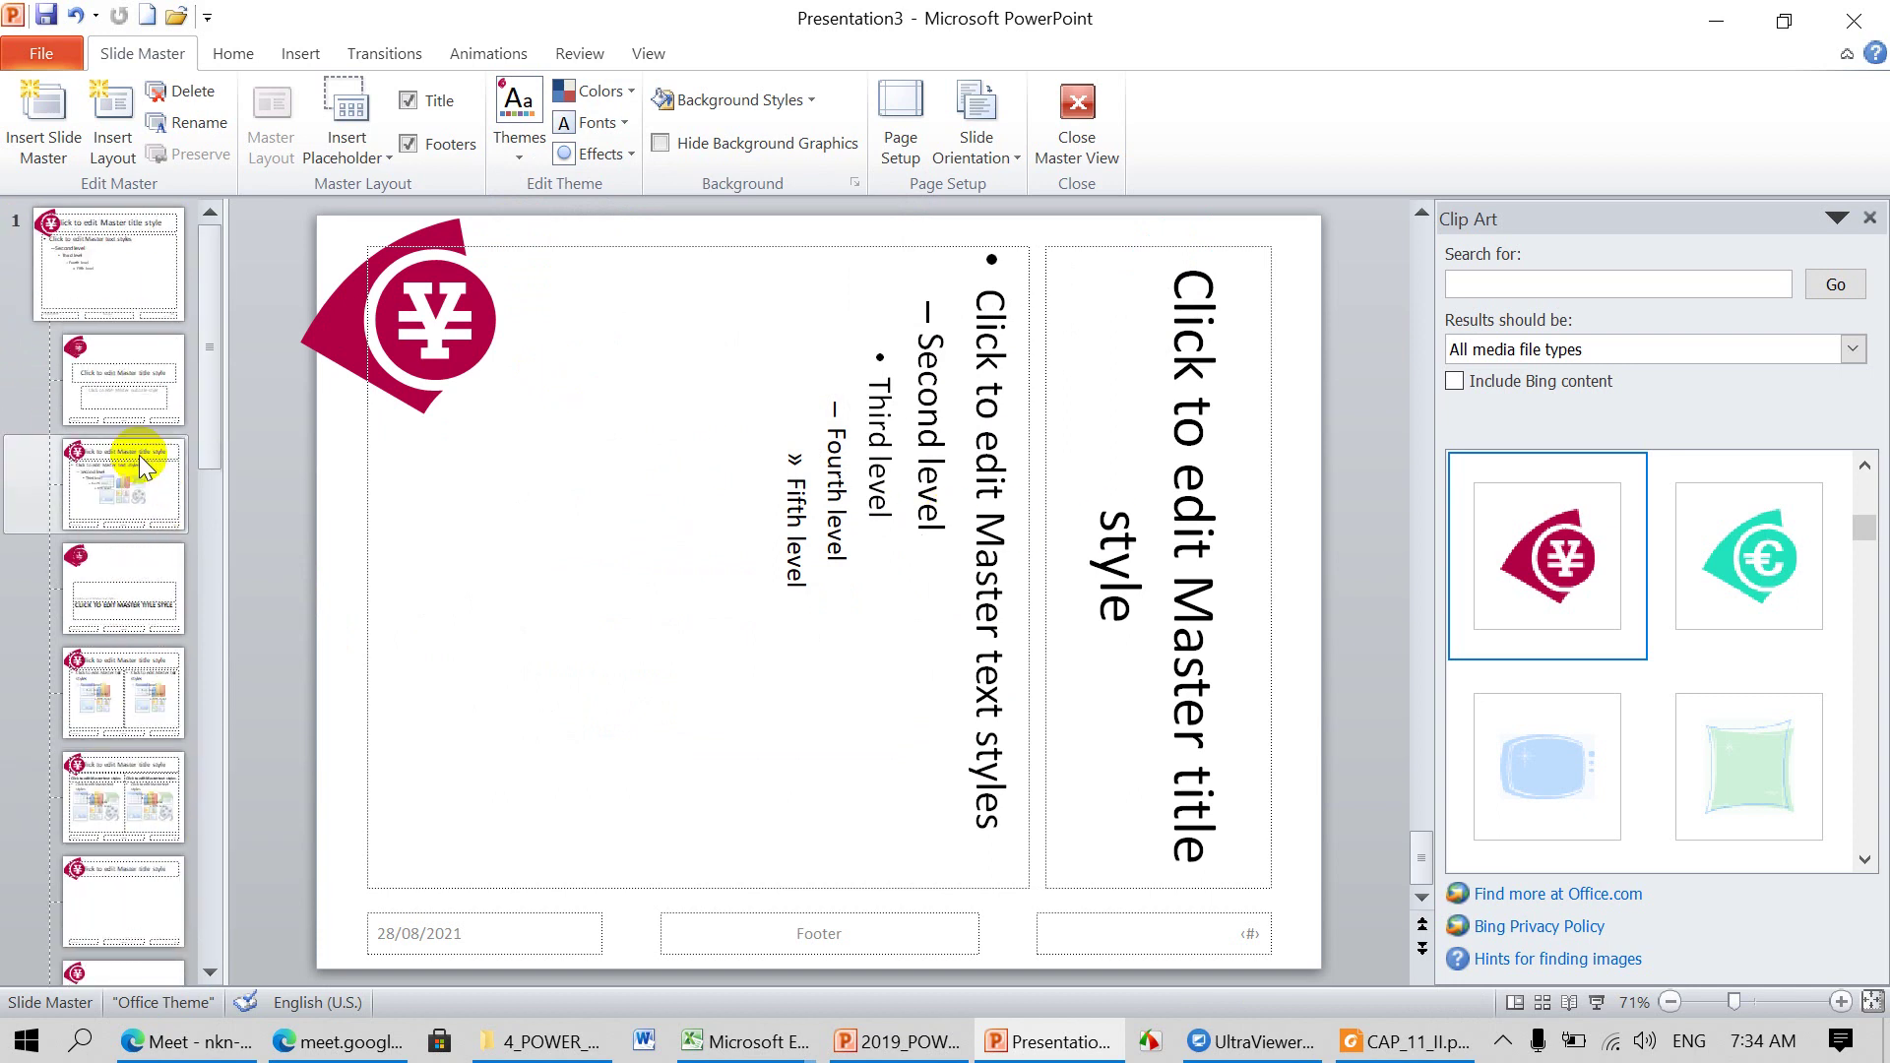
left_click(78, 285)
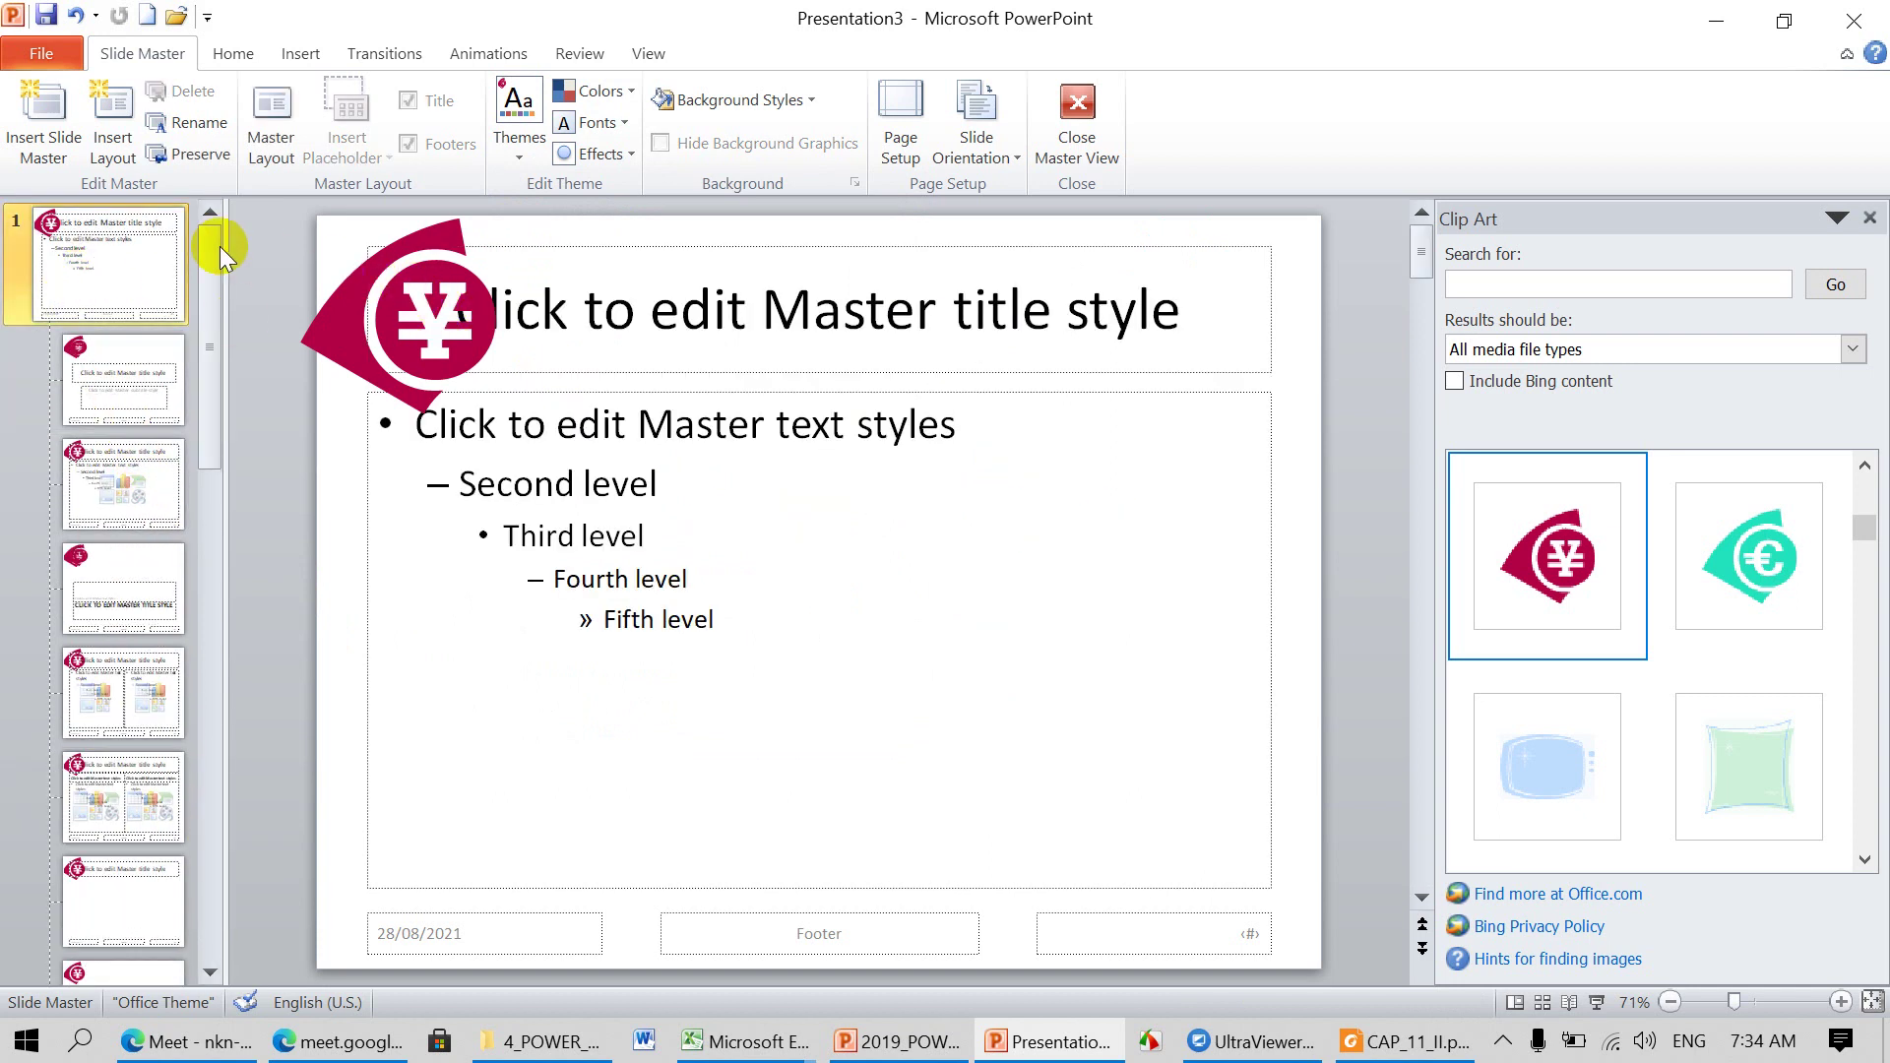
left_click(368, 283)
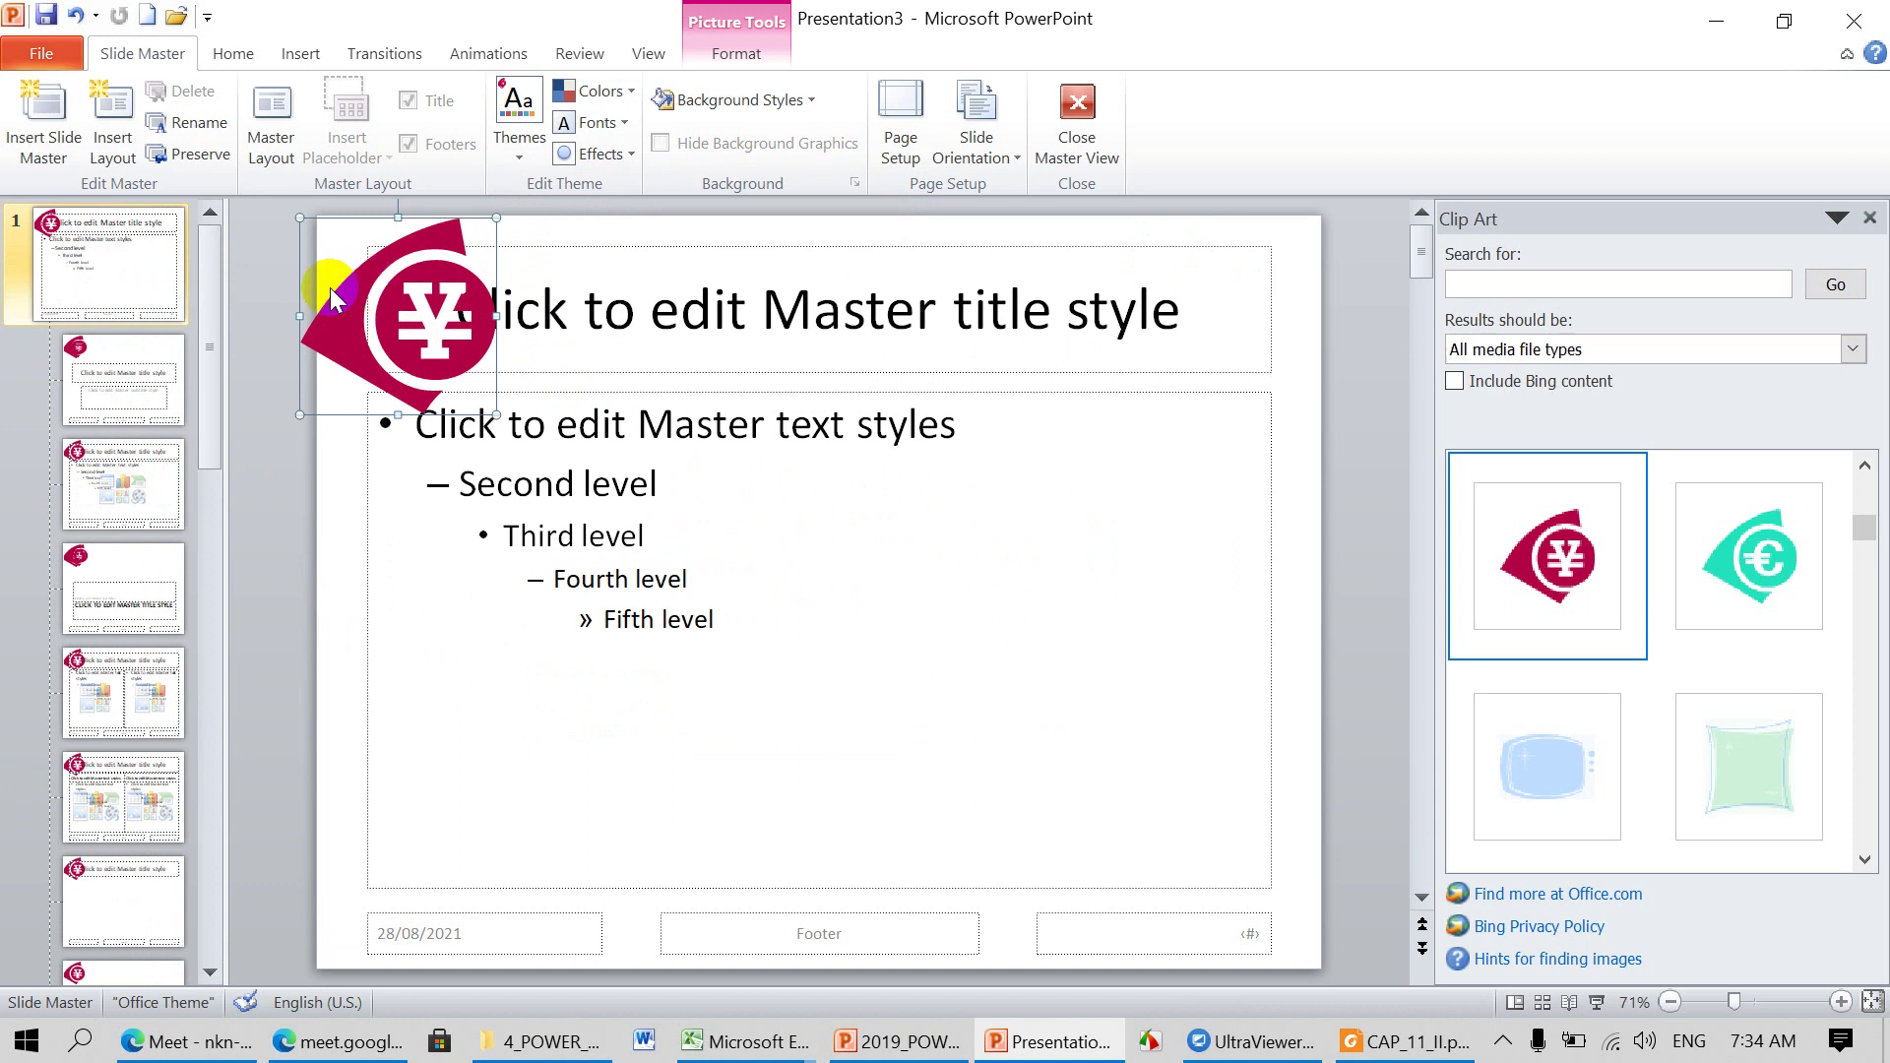
key("Delete")
Step: Delete the yen logo from the content-with-caption layout
scroll(135, 535, "down", 2)
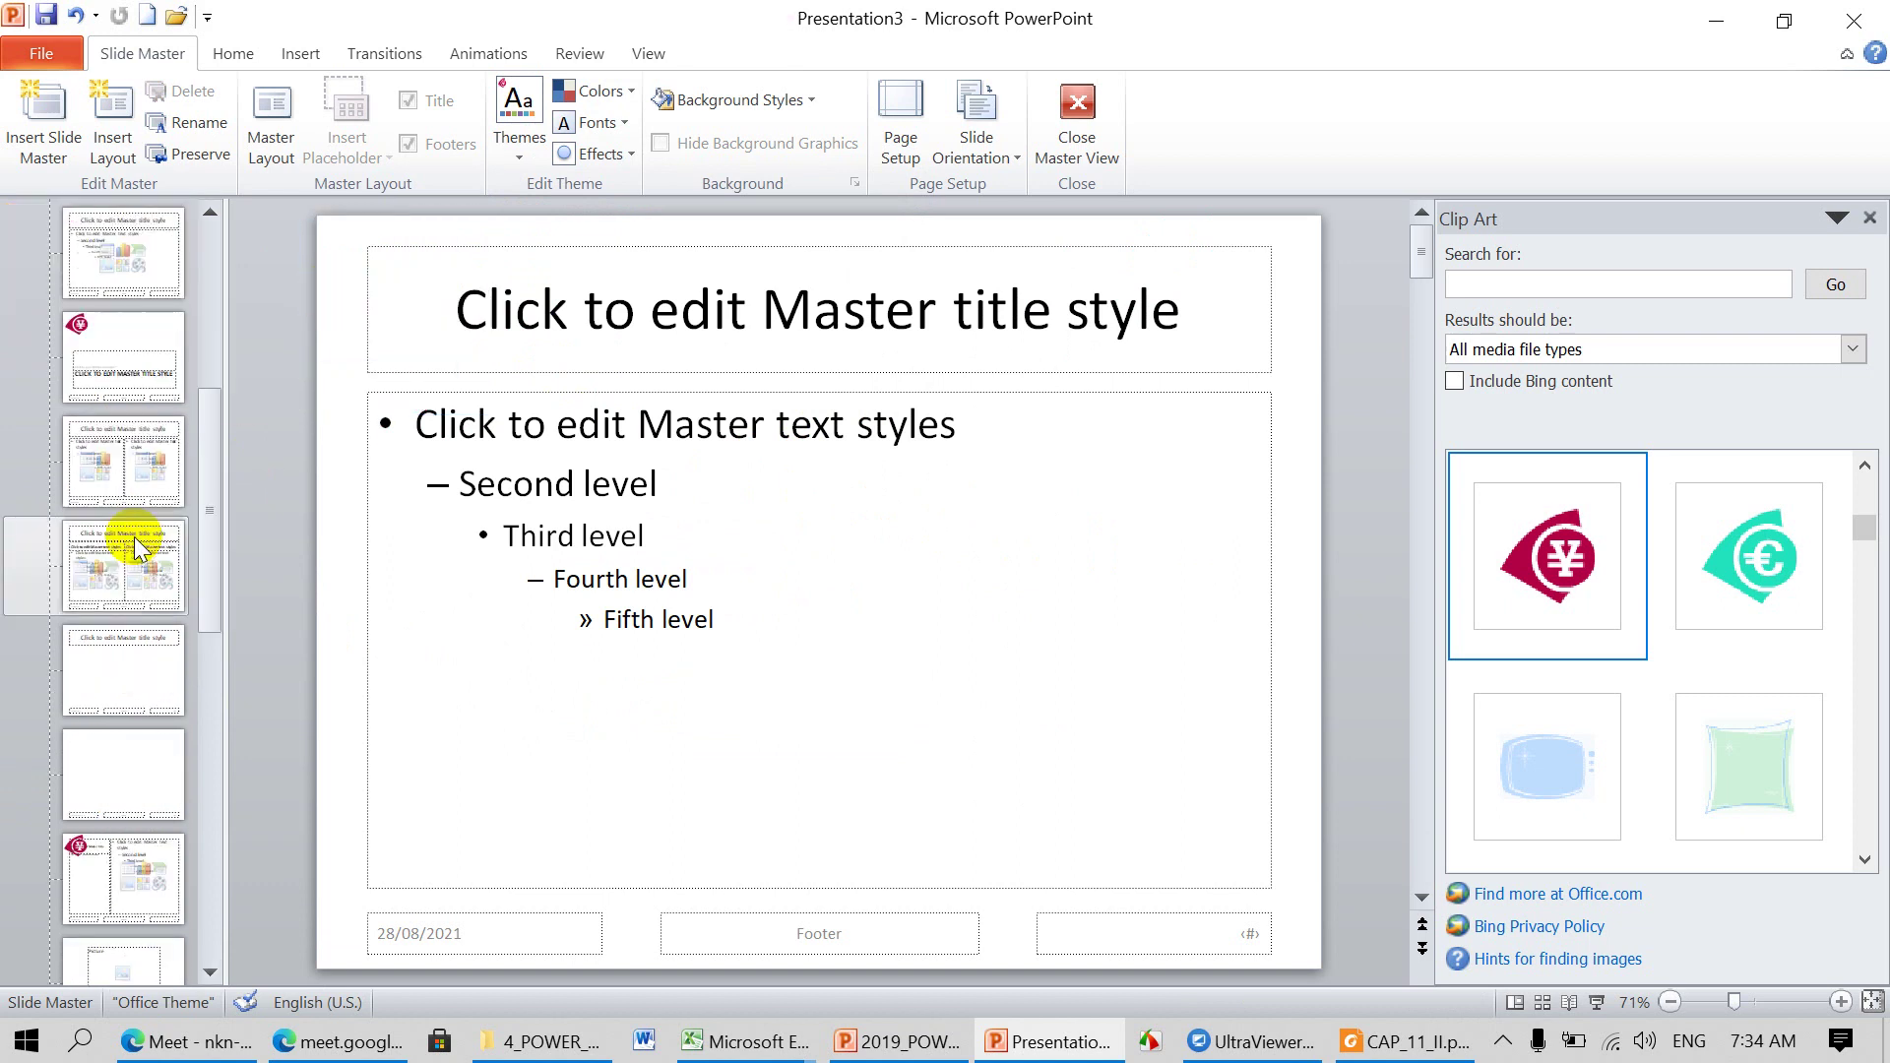
scroll(134, 540, "down", 3)
left_click(115, 579)
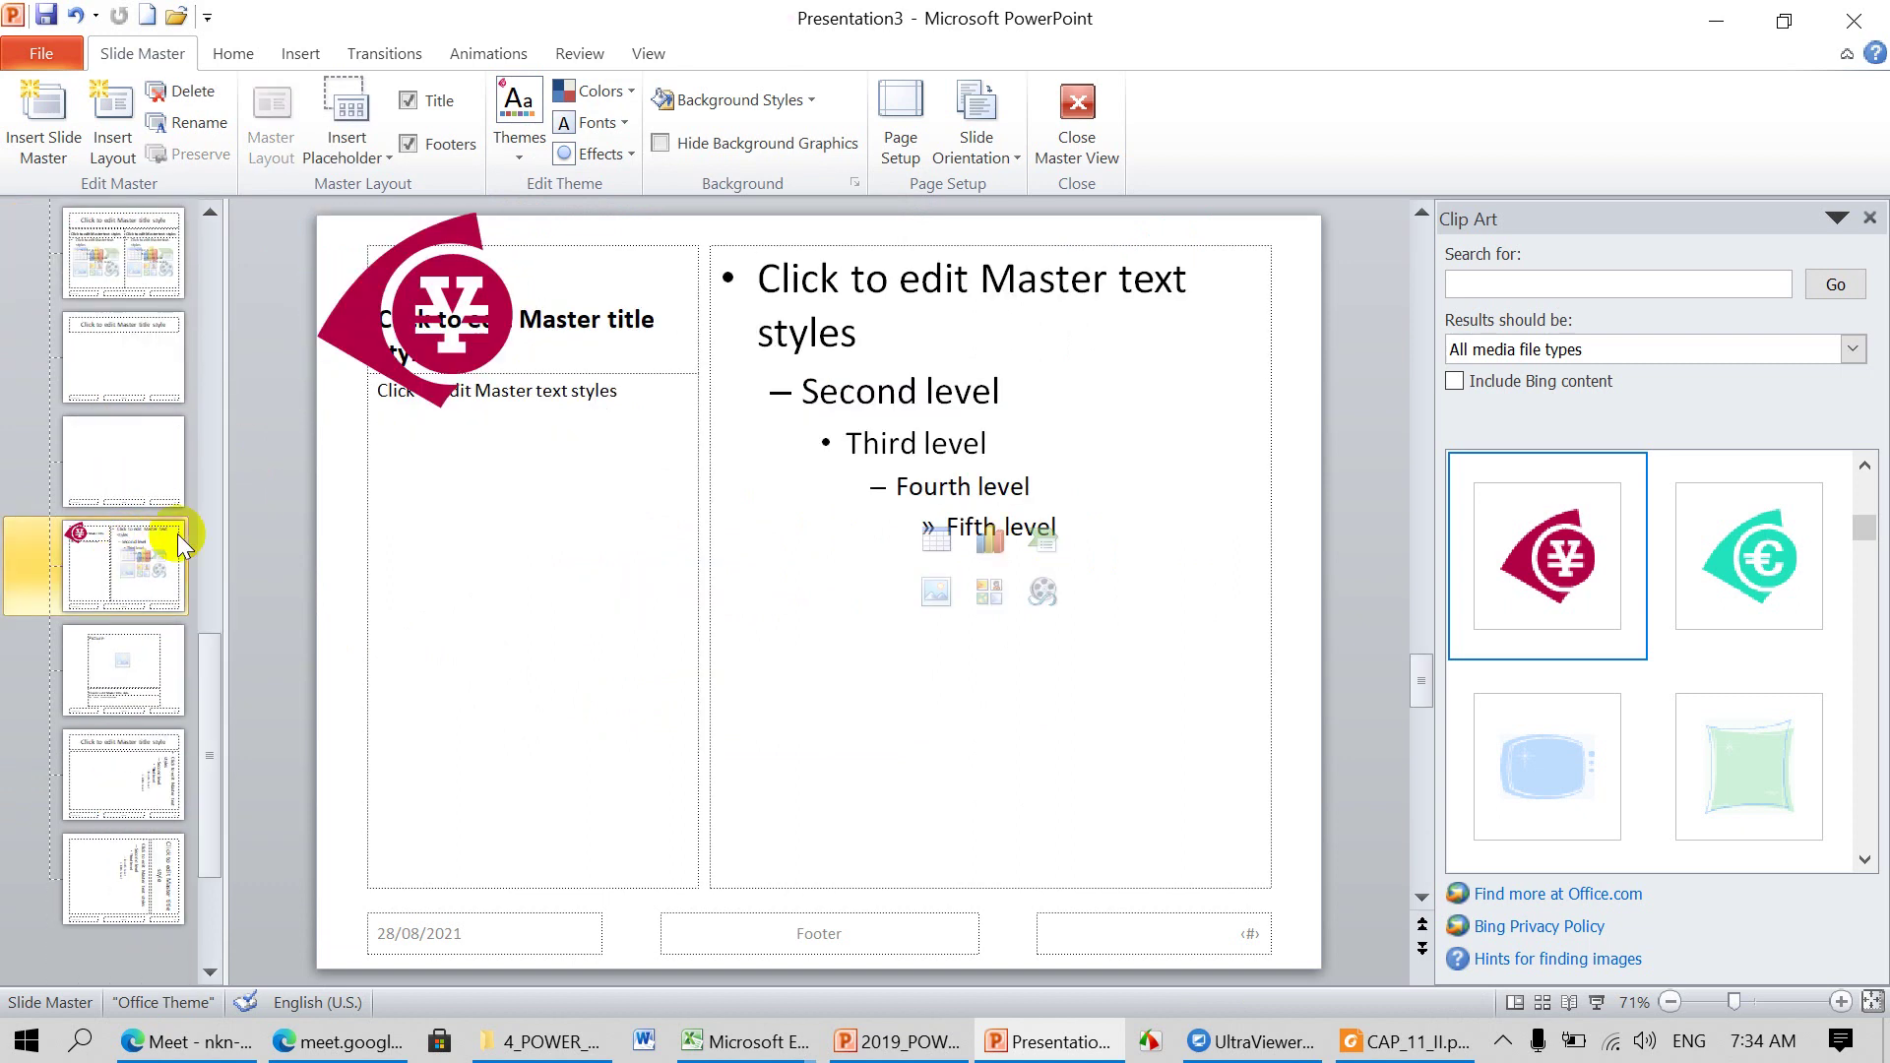
left_click(354, 306)
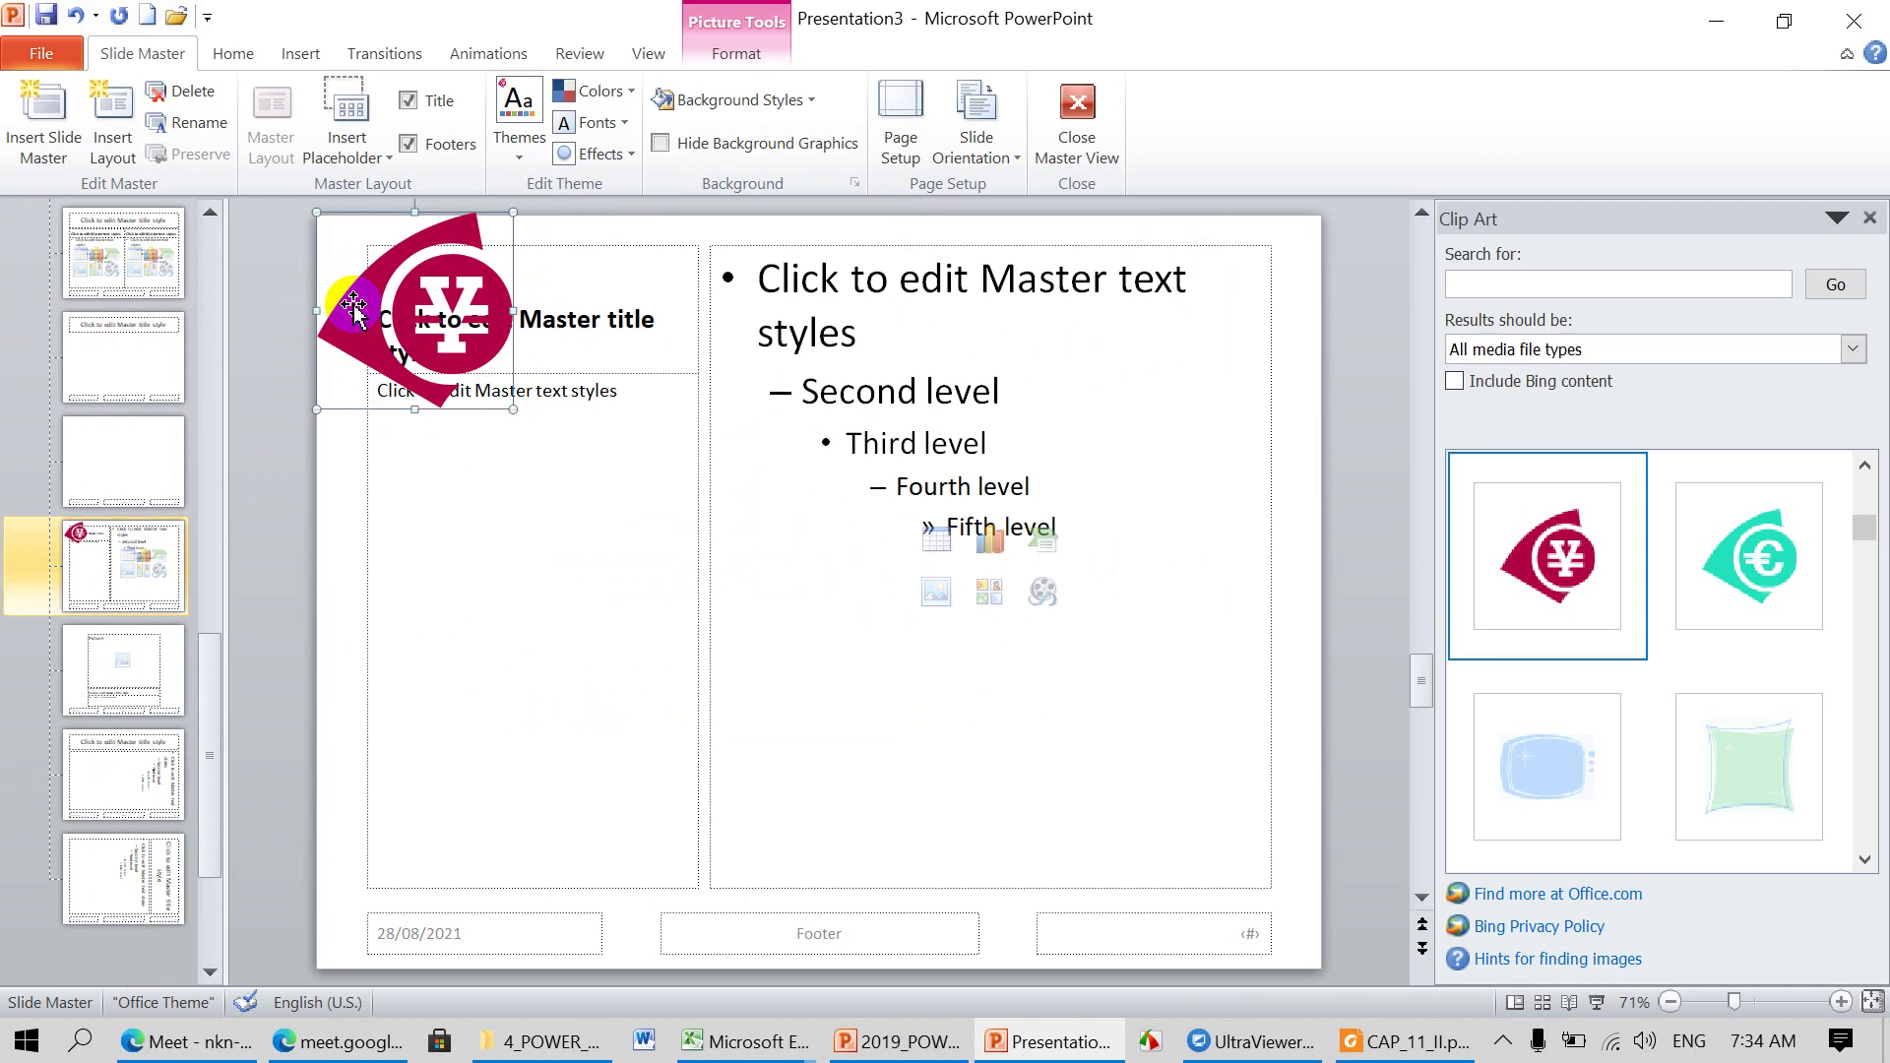
key("Delete")
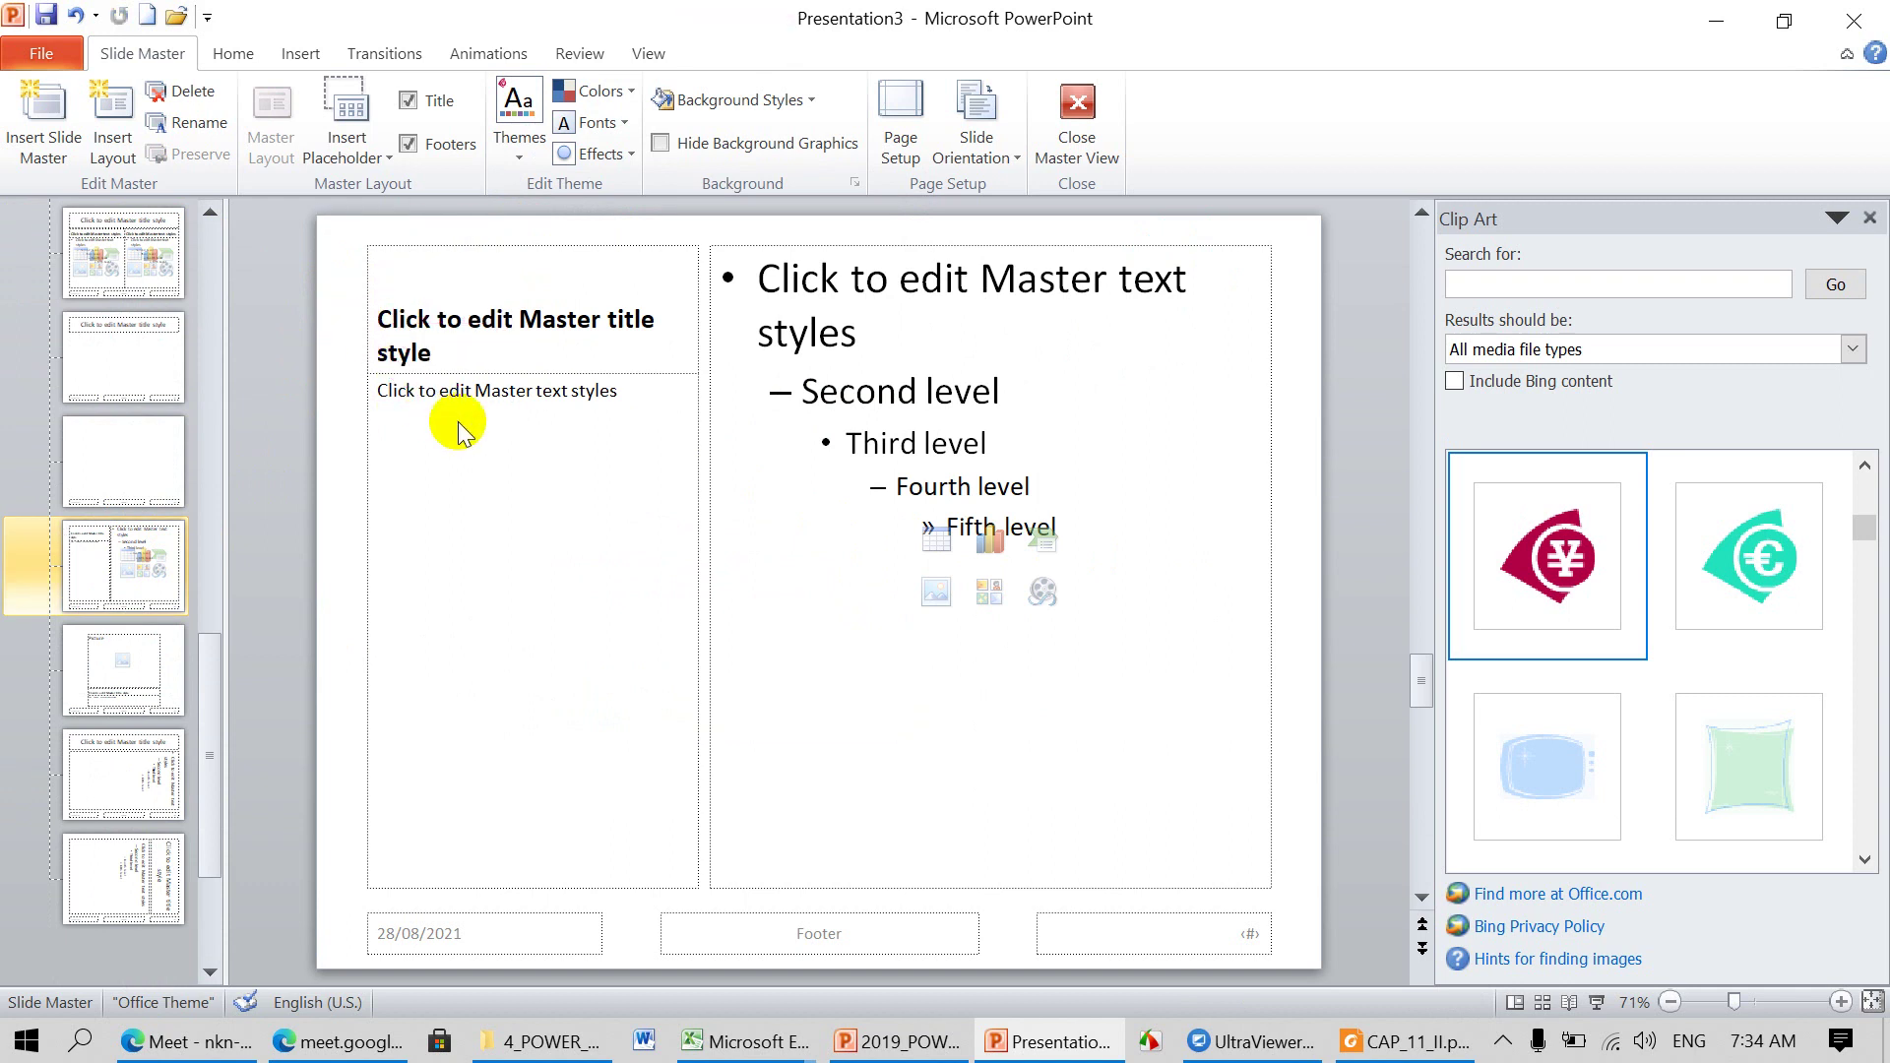
scroll(165, 404, "up", 3)
scroll(165, 405, "up", 1)
Step: Delete the yen logo from the section header and title slide layouts
left_click(123, 443)
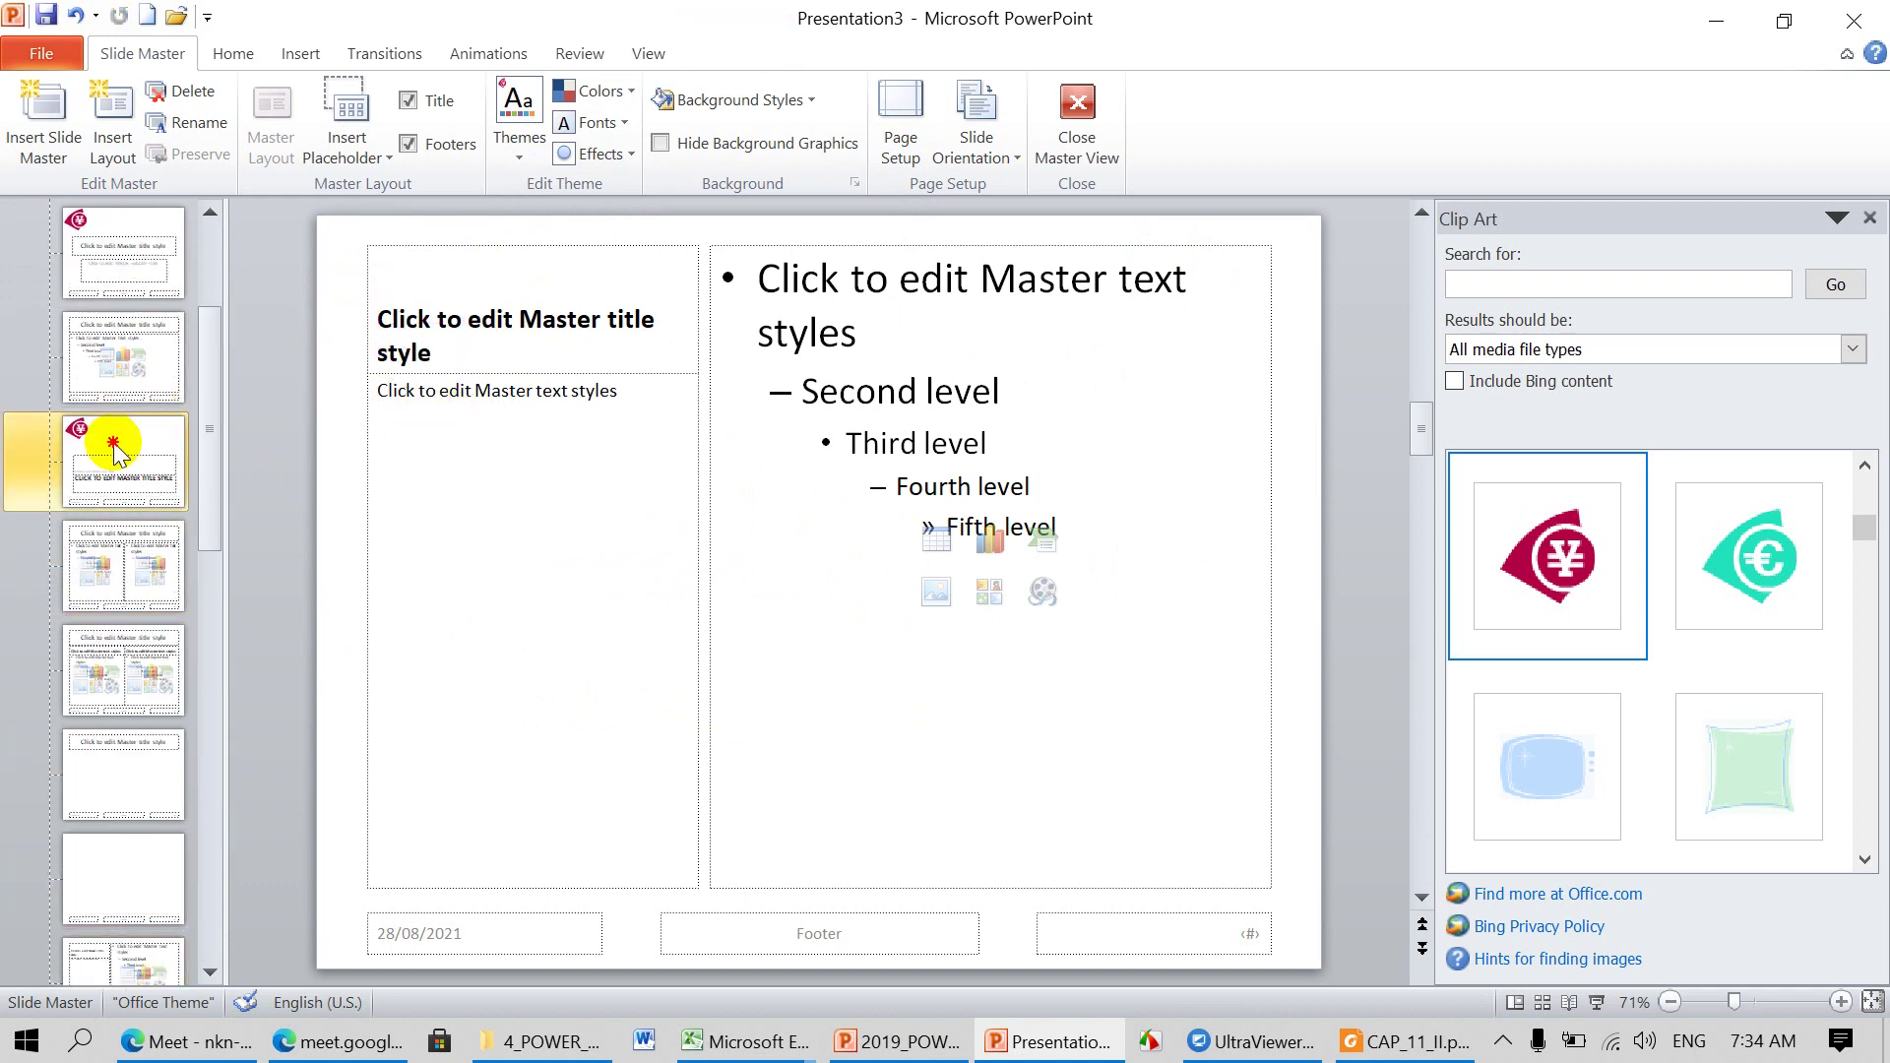
left_click(398, 334)
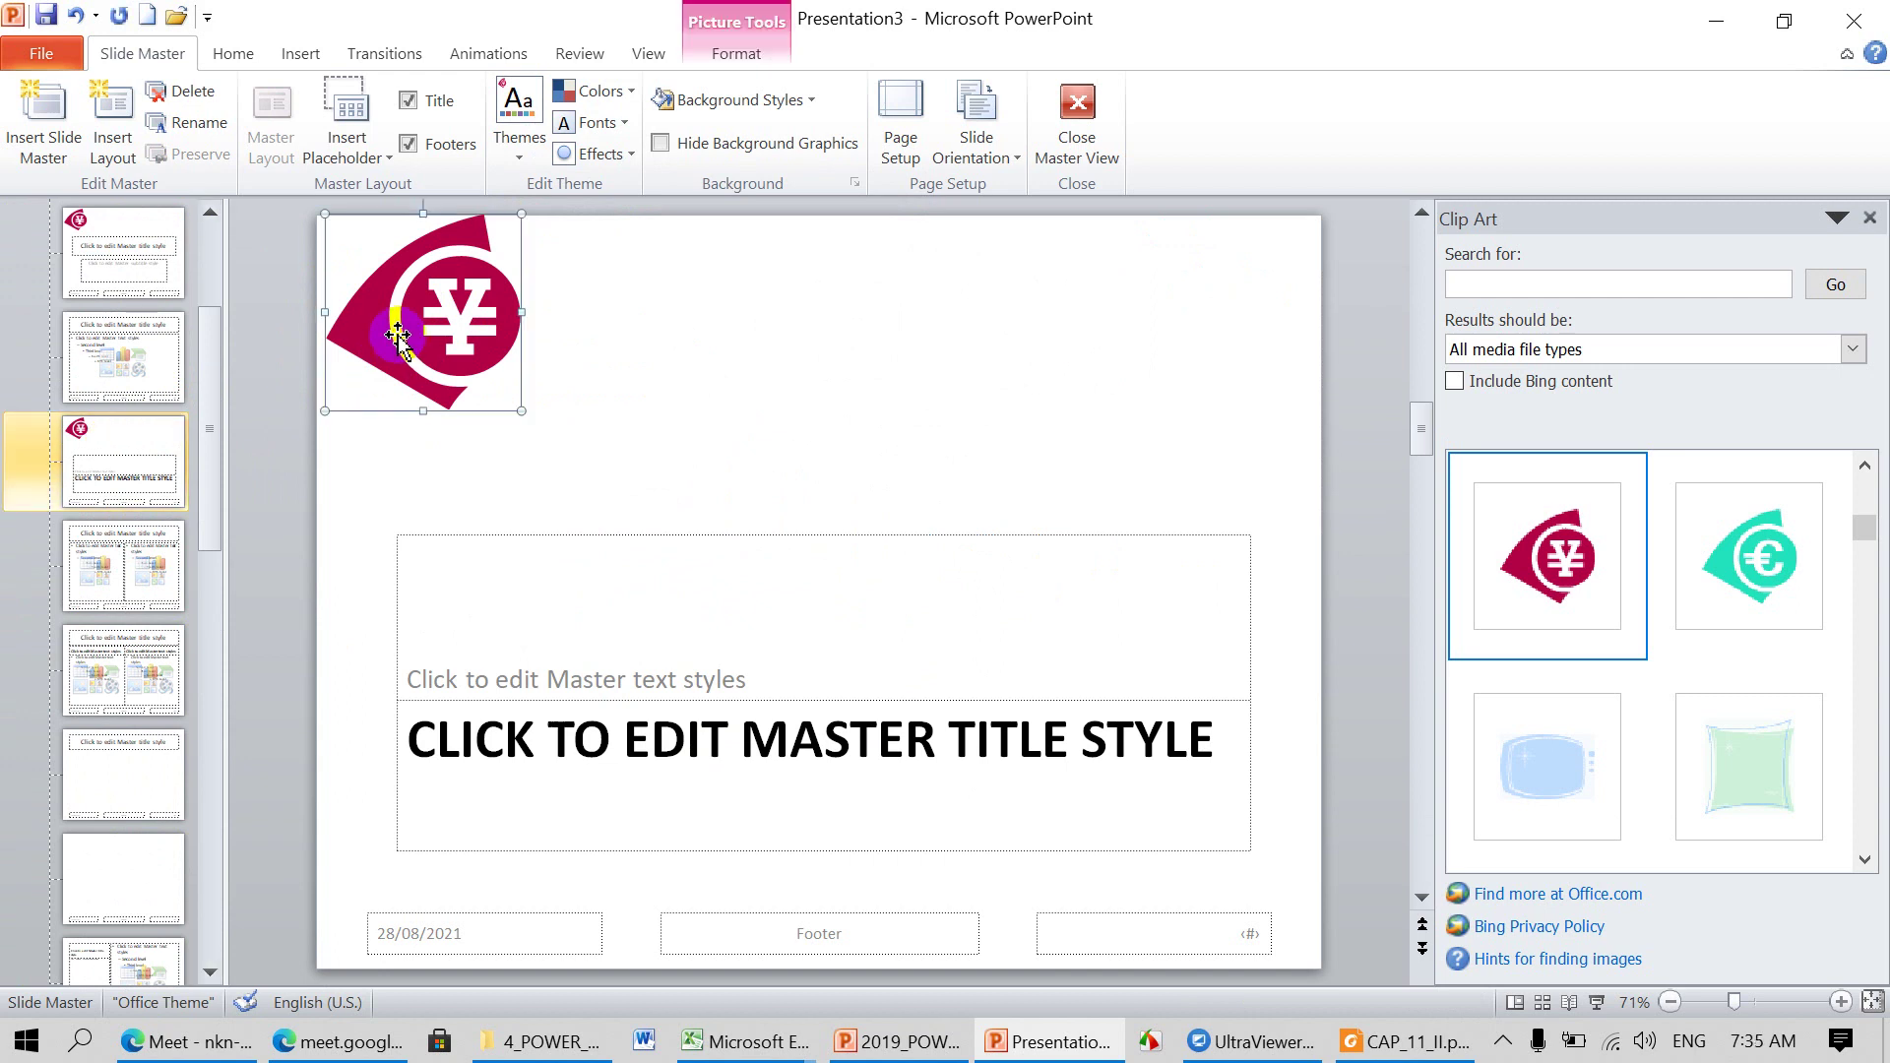
key("Delete")
left_click(126, 234)
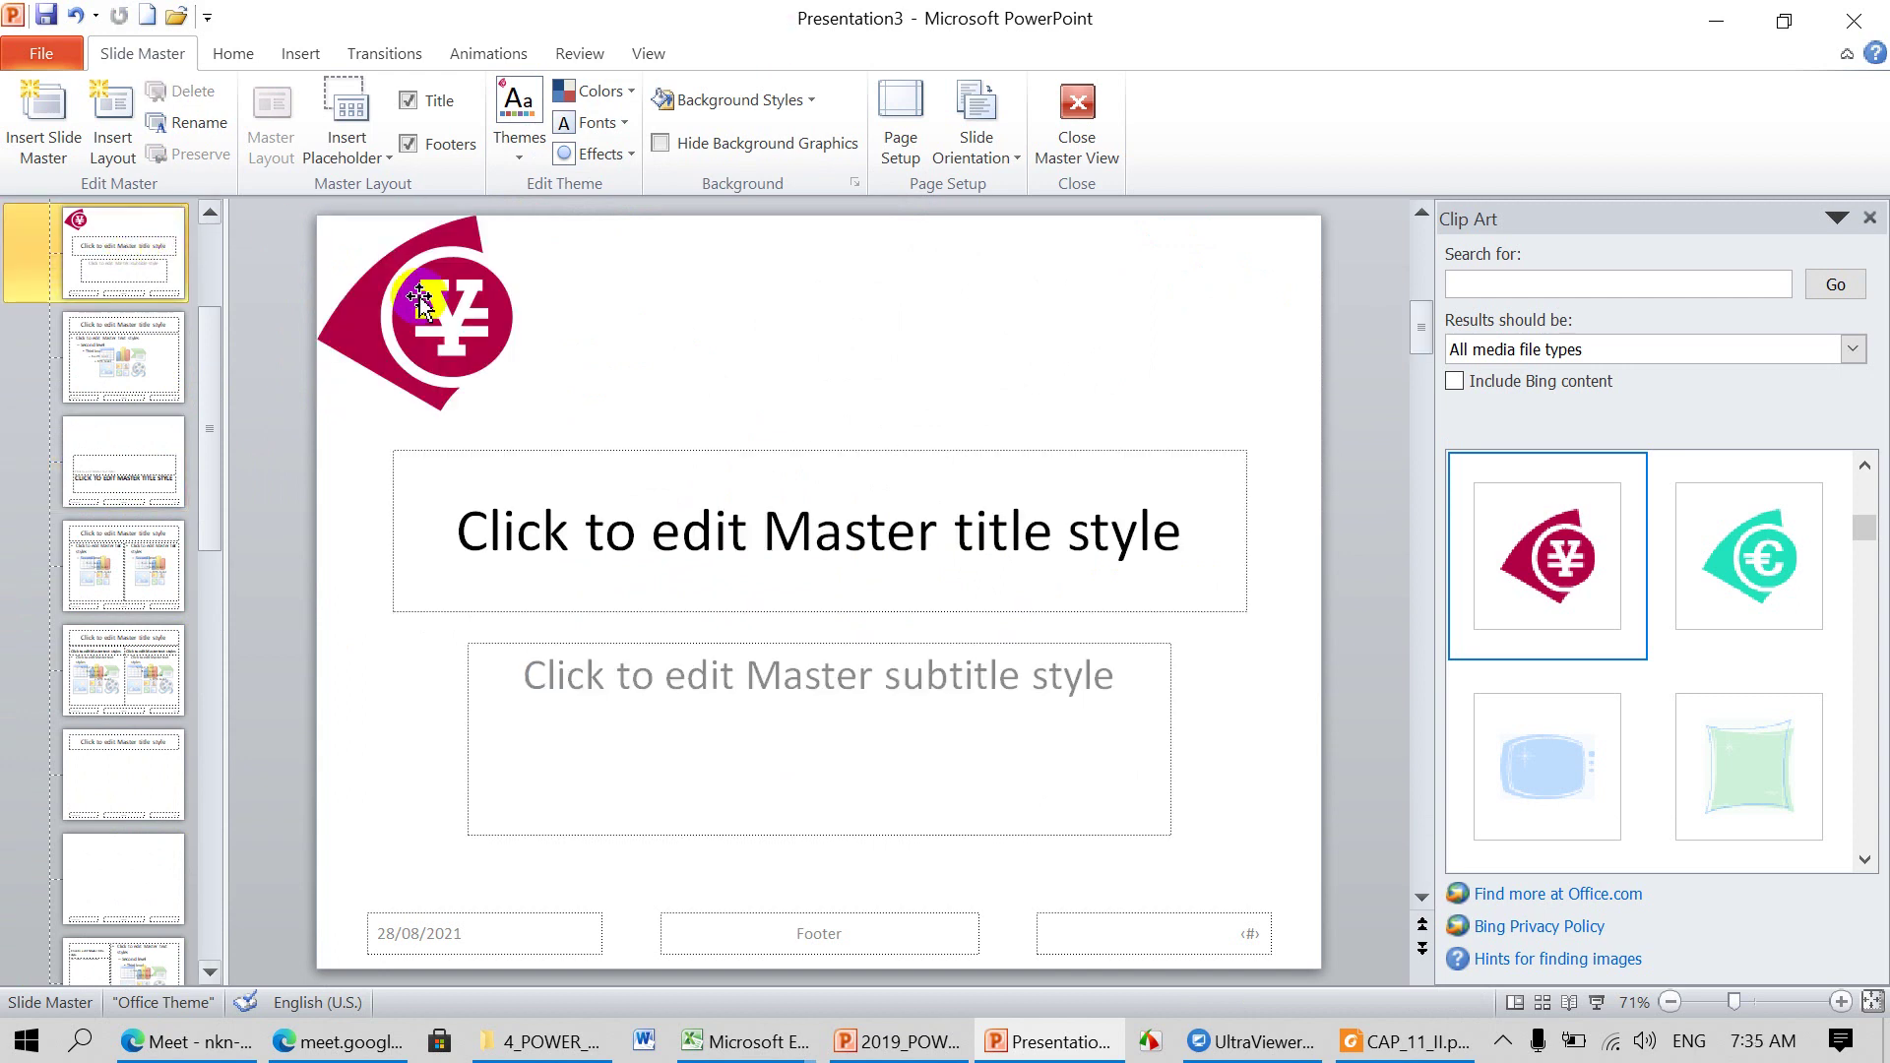
left_click(423, 288)
key("Delete")
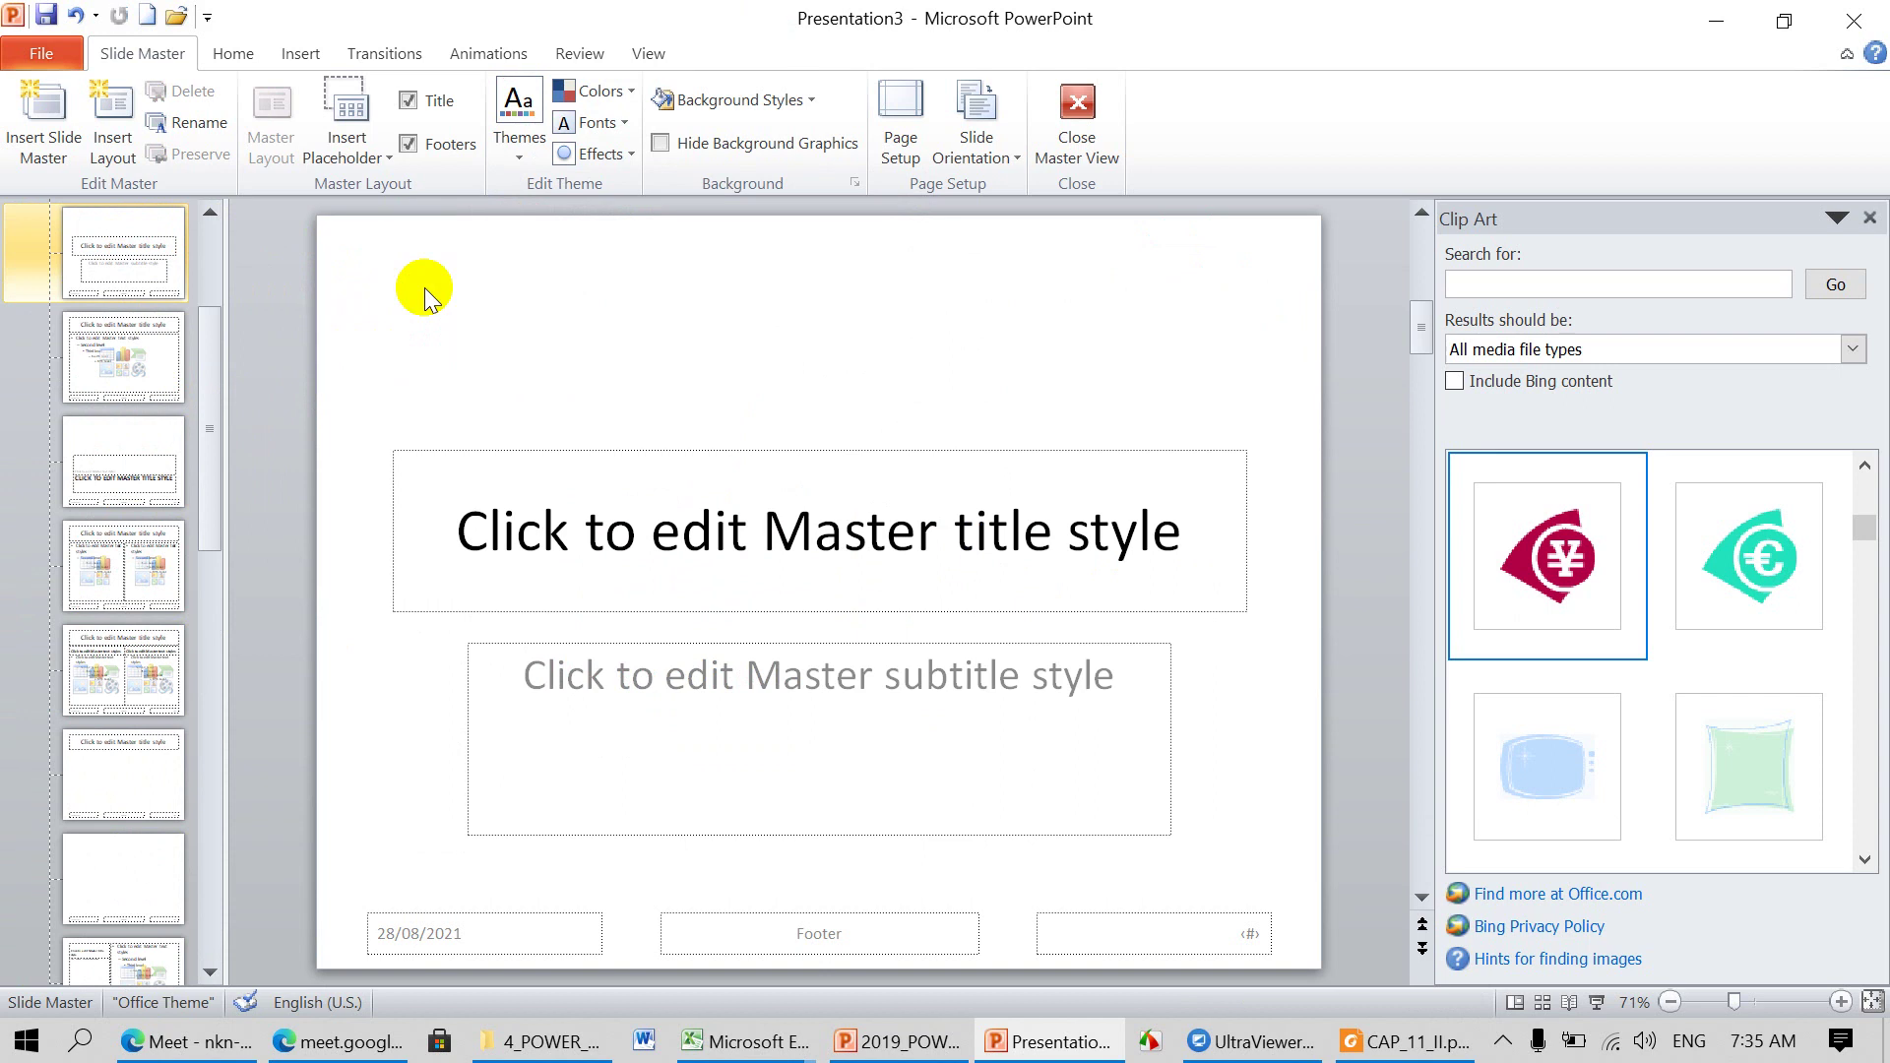
scroll(201, 355, "up", 2)
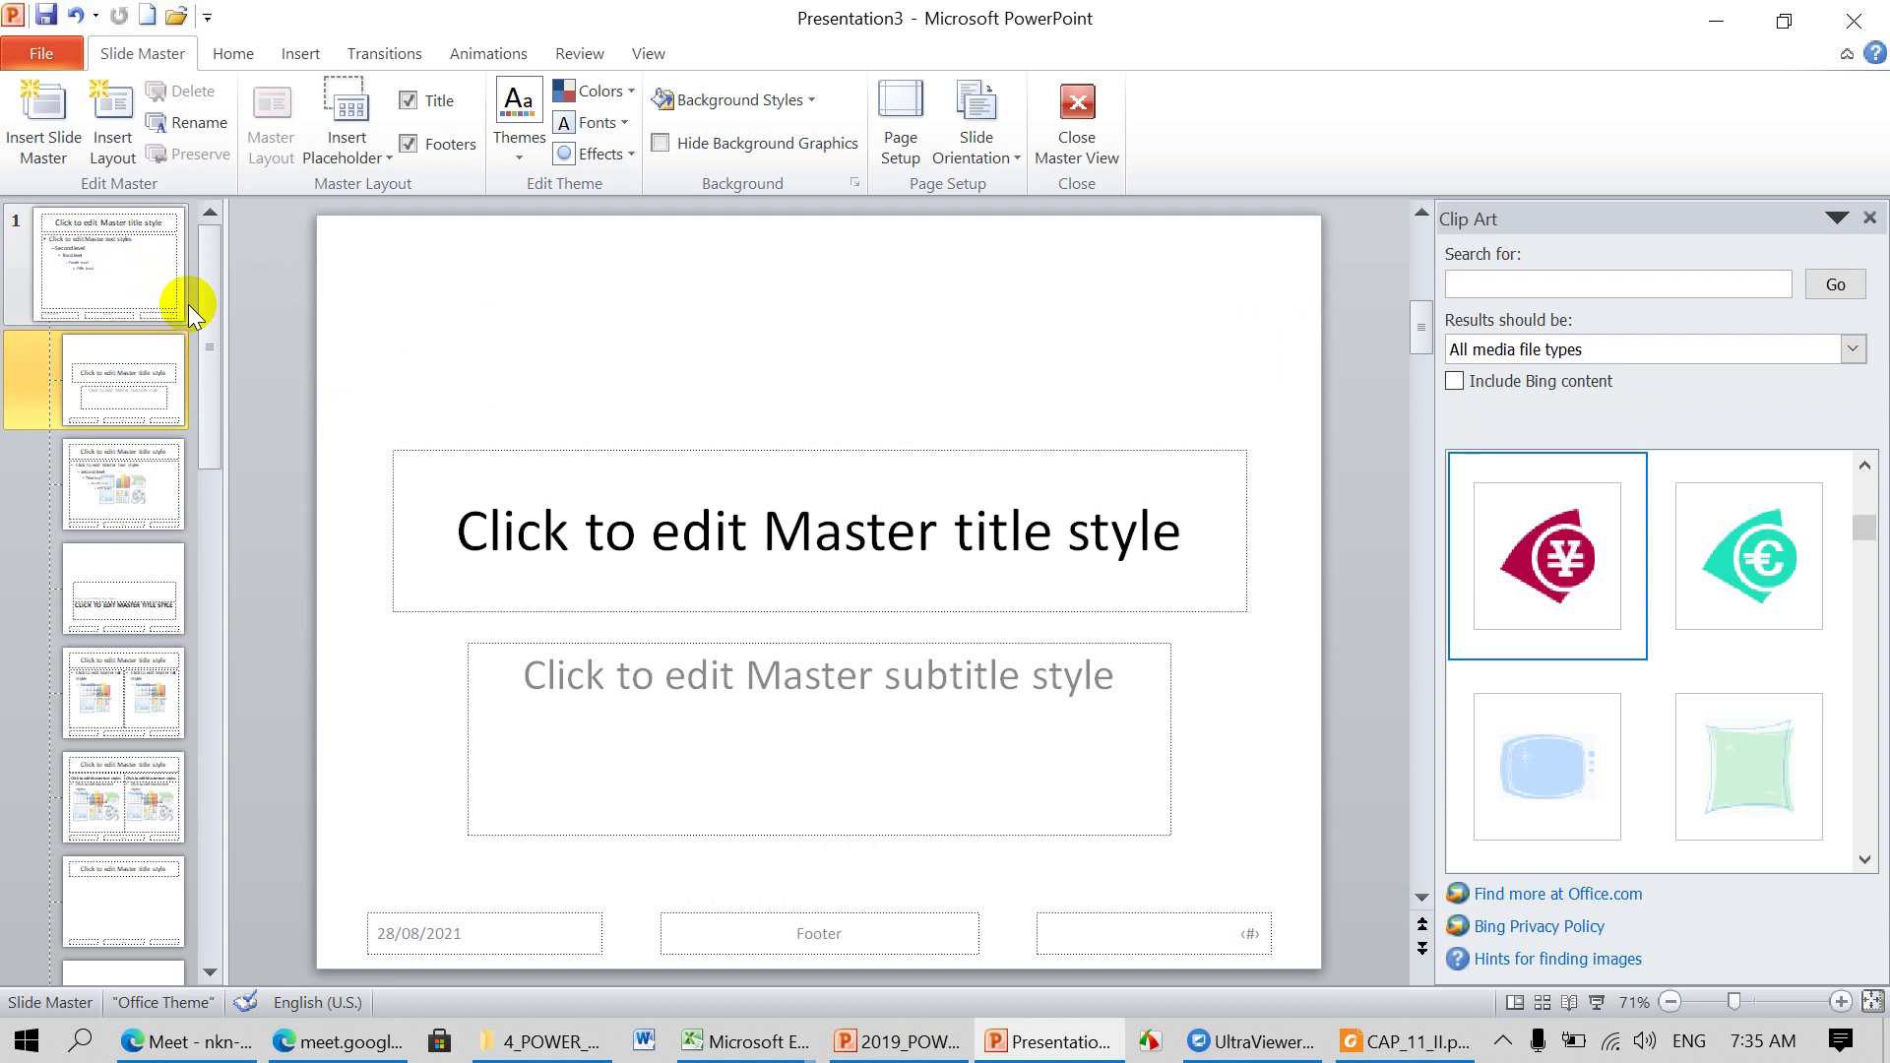
Step: Set the master title placeholder's font to Times New Roman
left_click(136, 286)
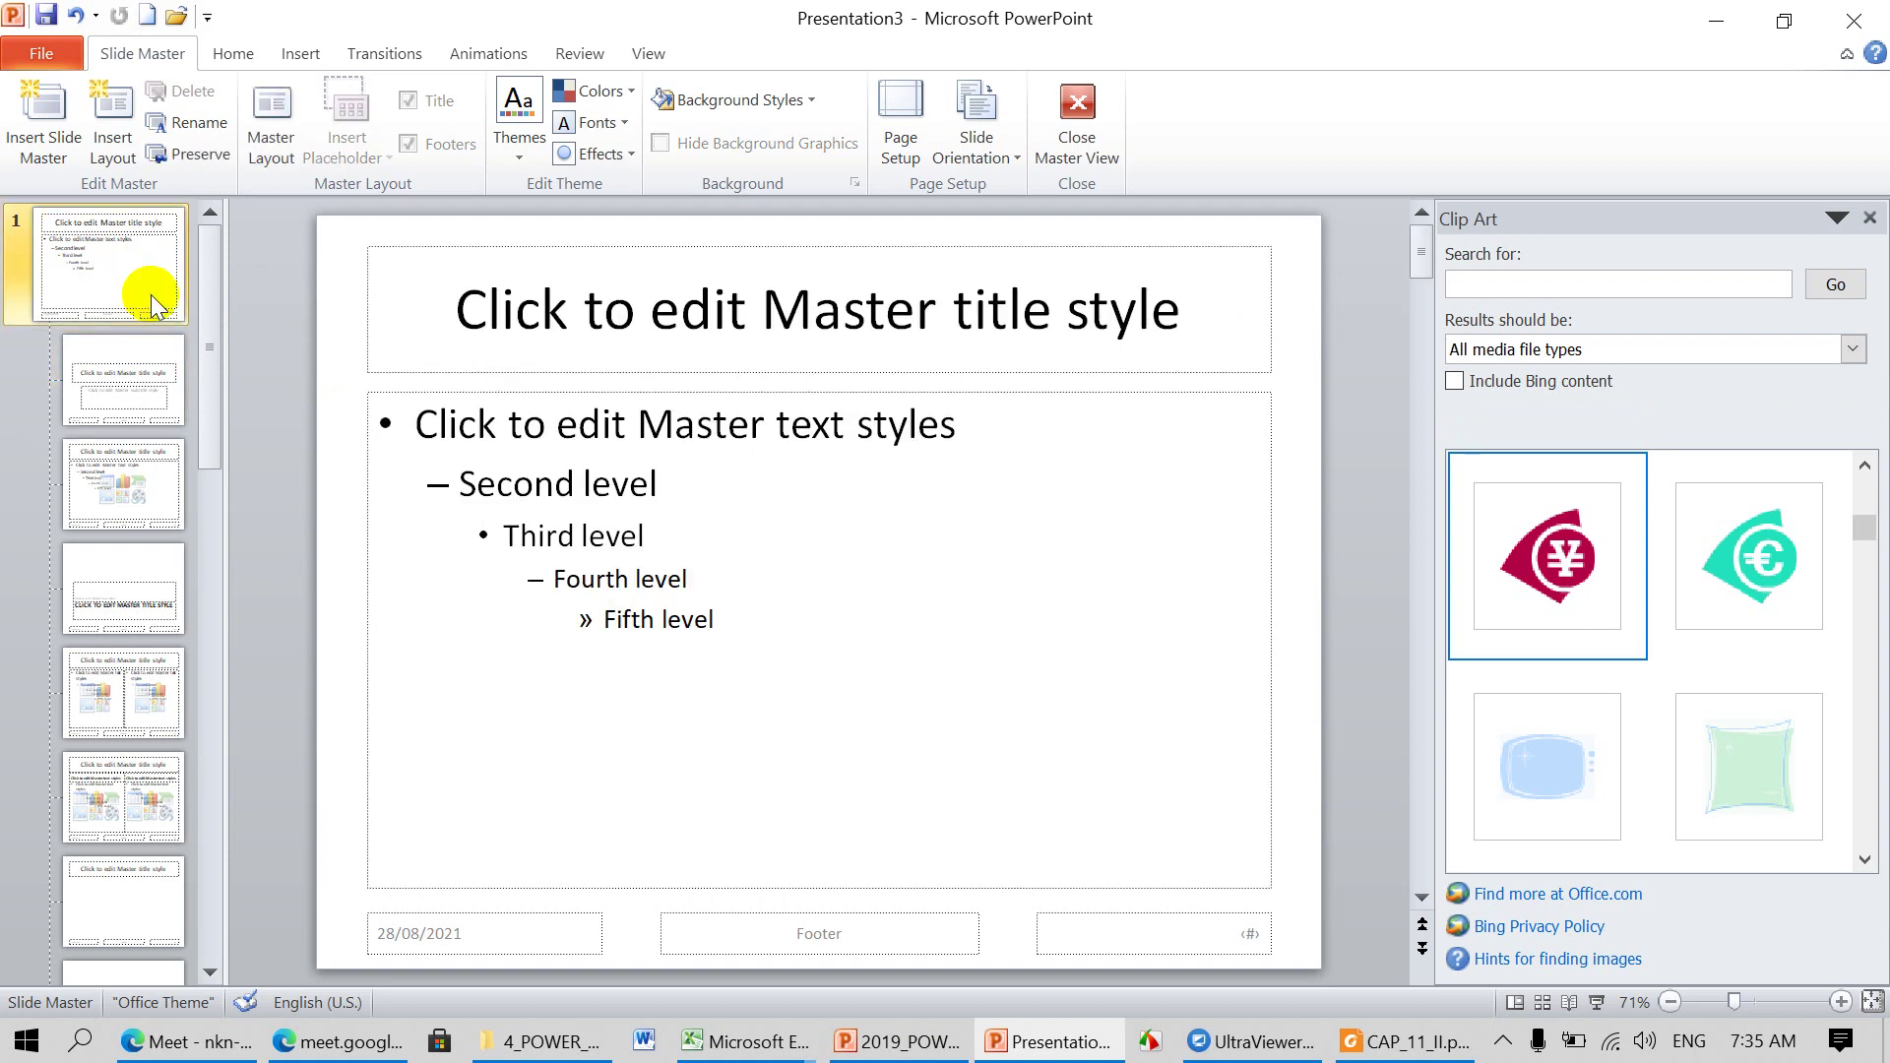
left_click(412, 248)
left_click(235, 54)
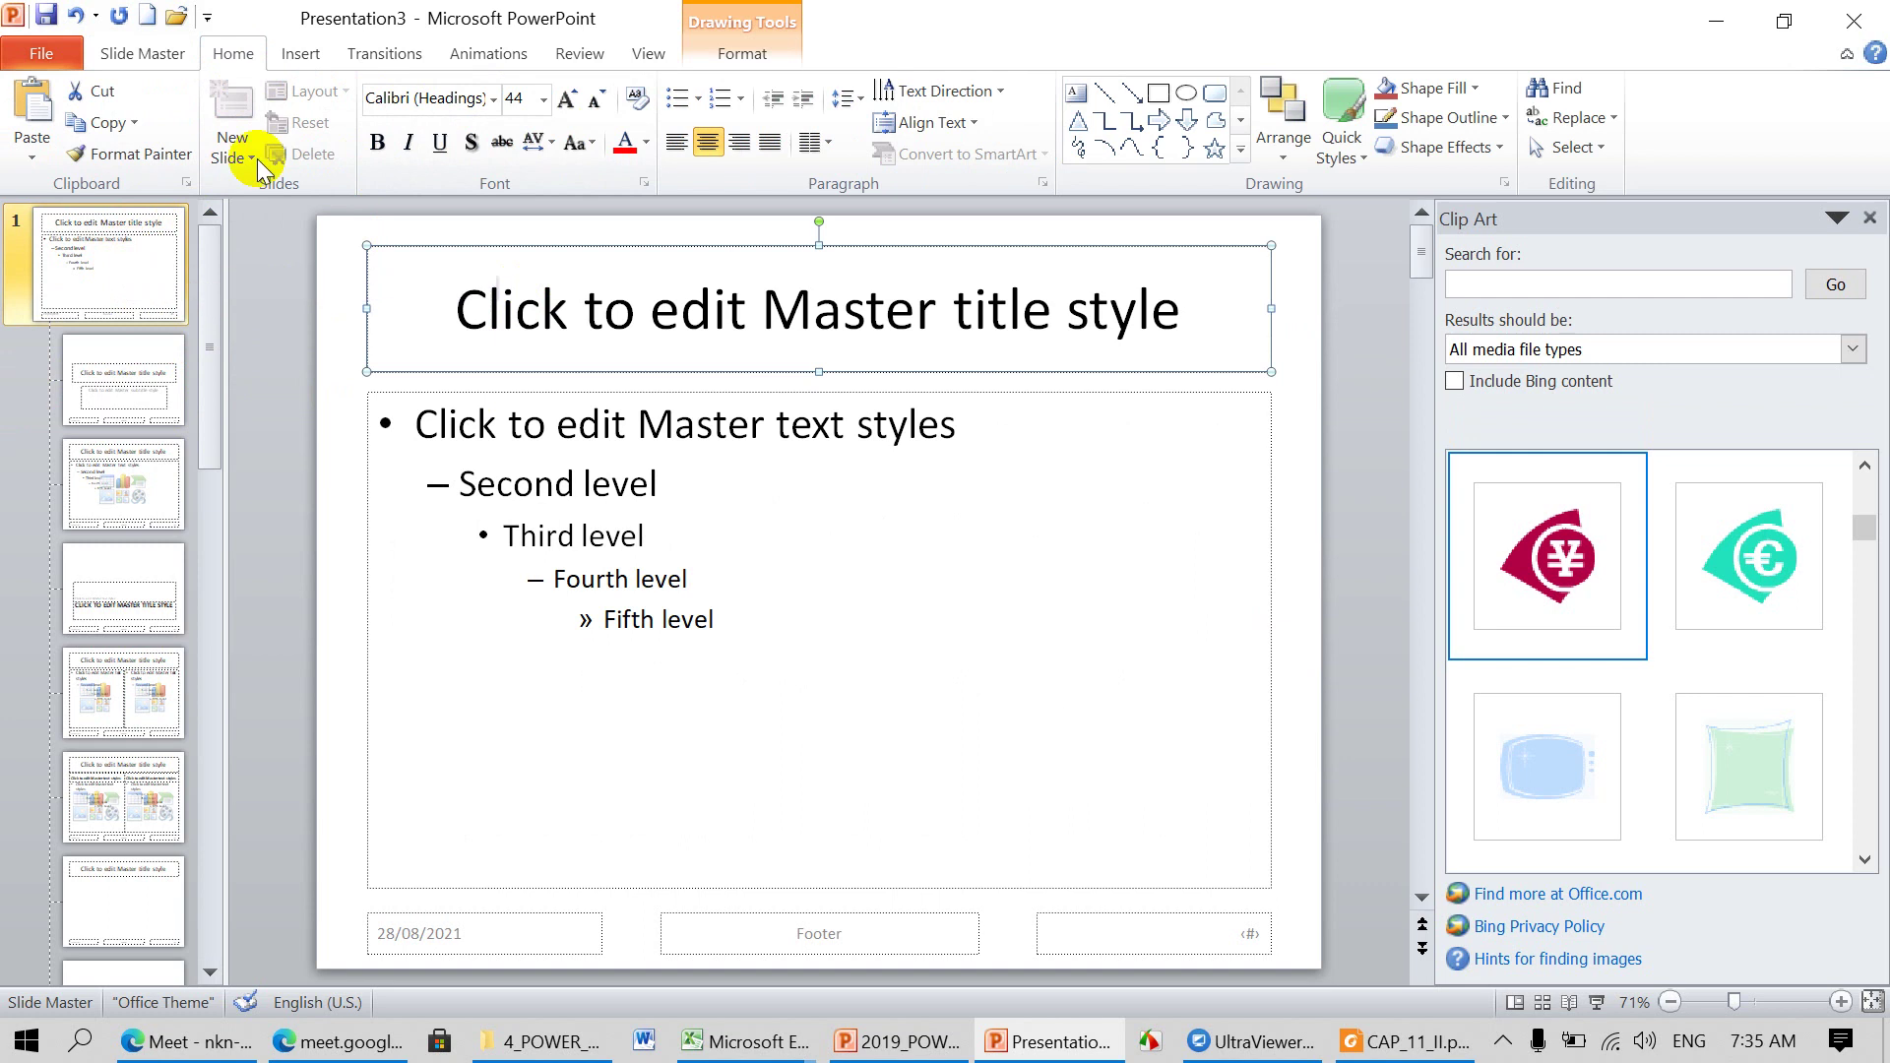
left_click(494, 99)
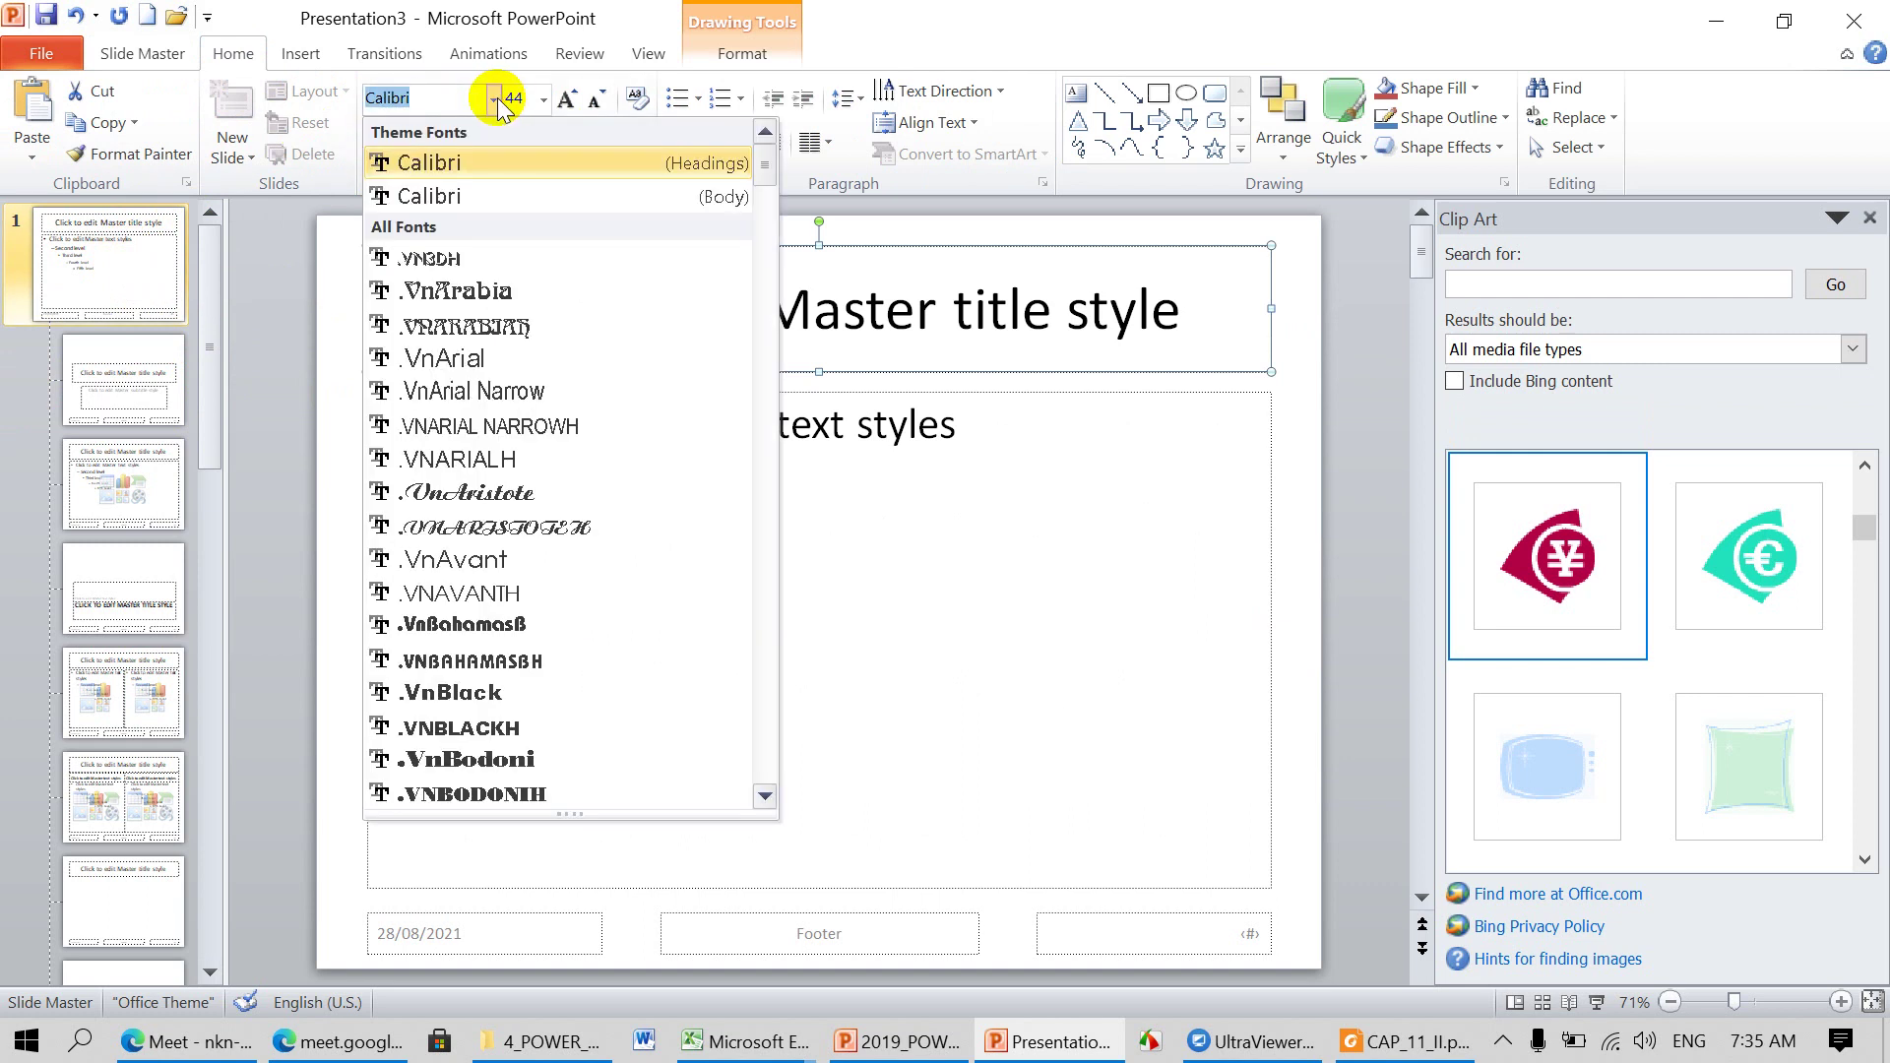
type("Tahoma")
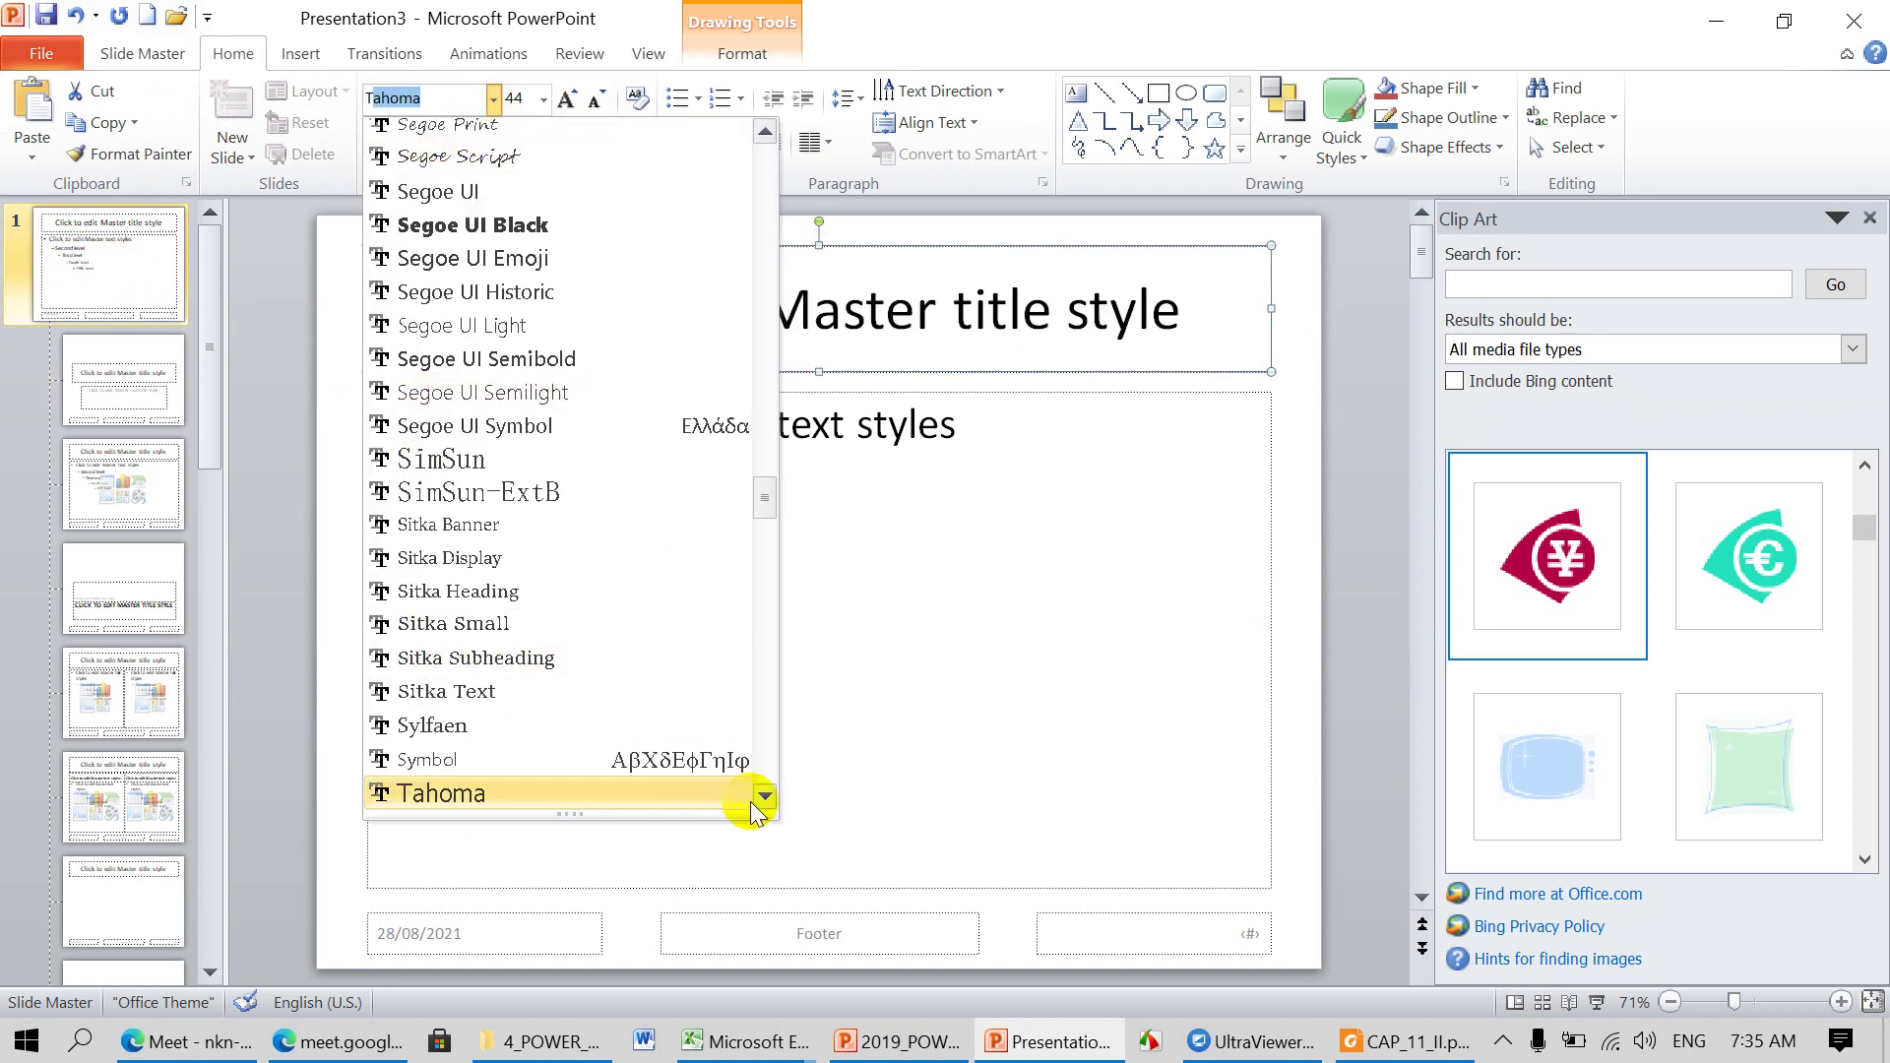
left_click(765, 798)
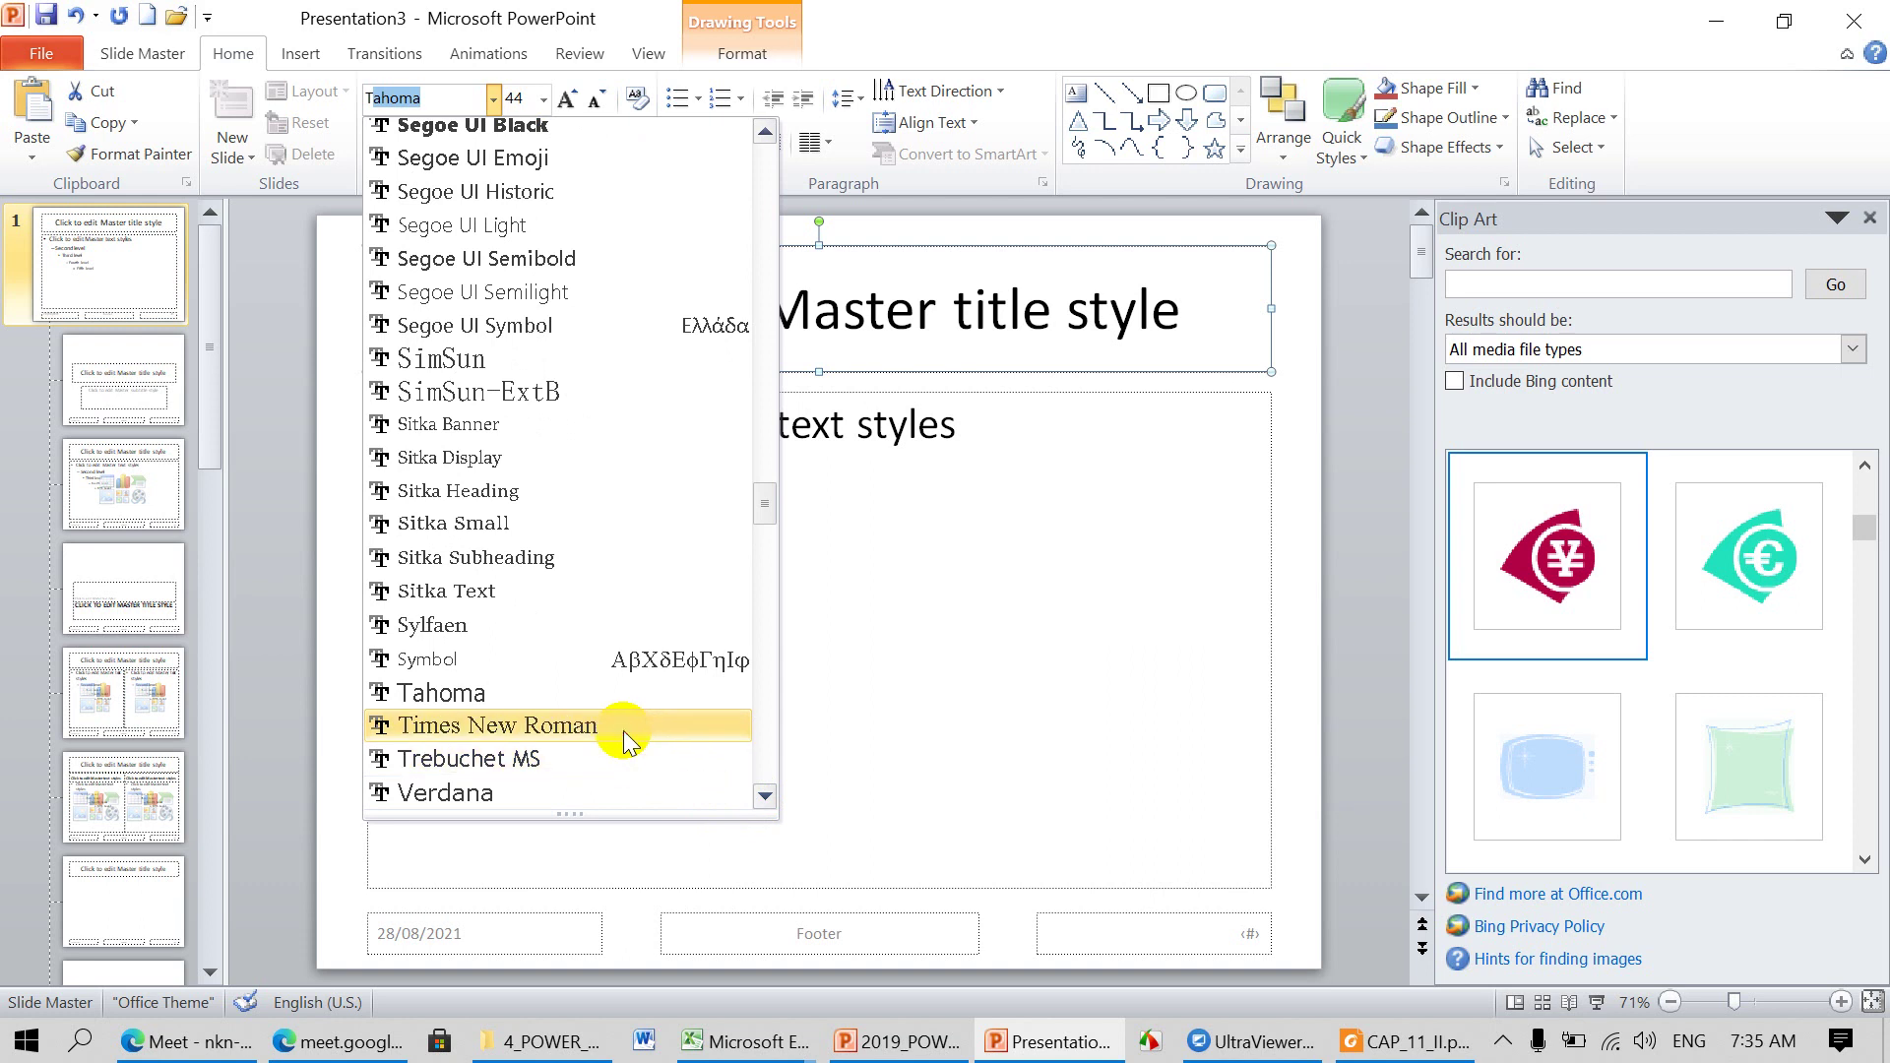
left_click(623, 731)
Step: Make the master title text bold and red
left_click(376, 146)
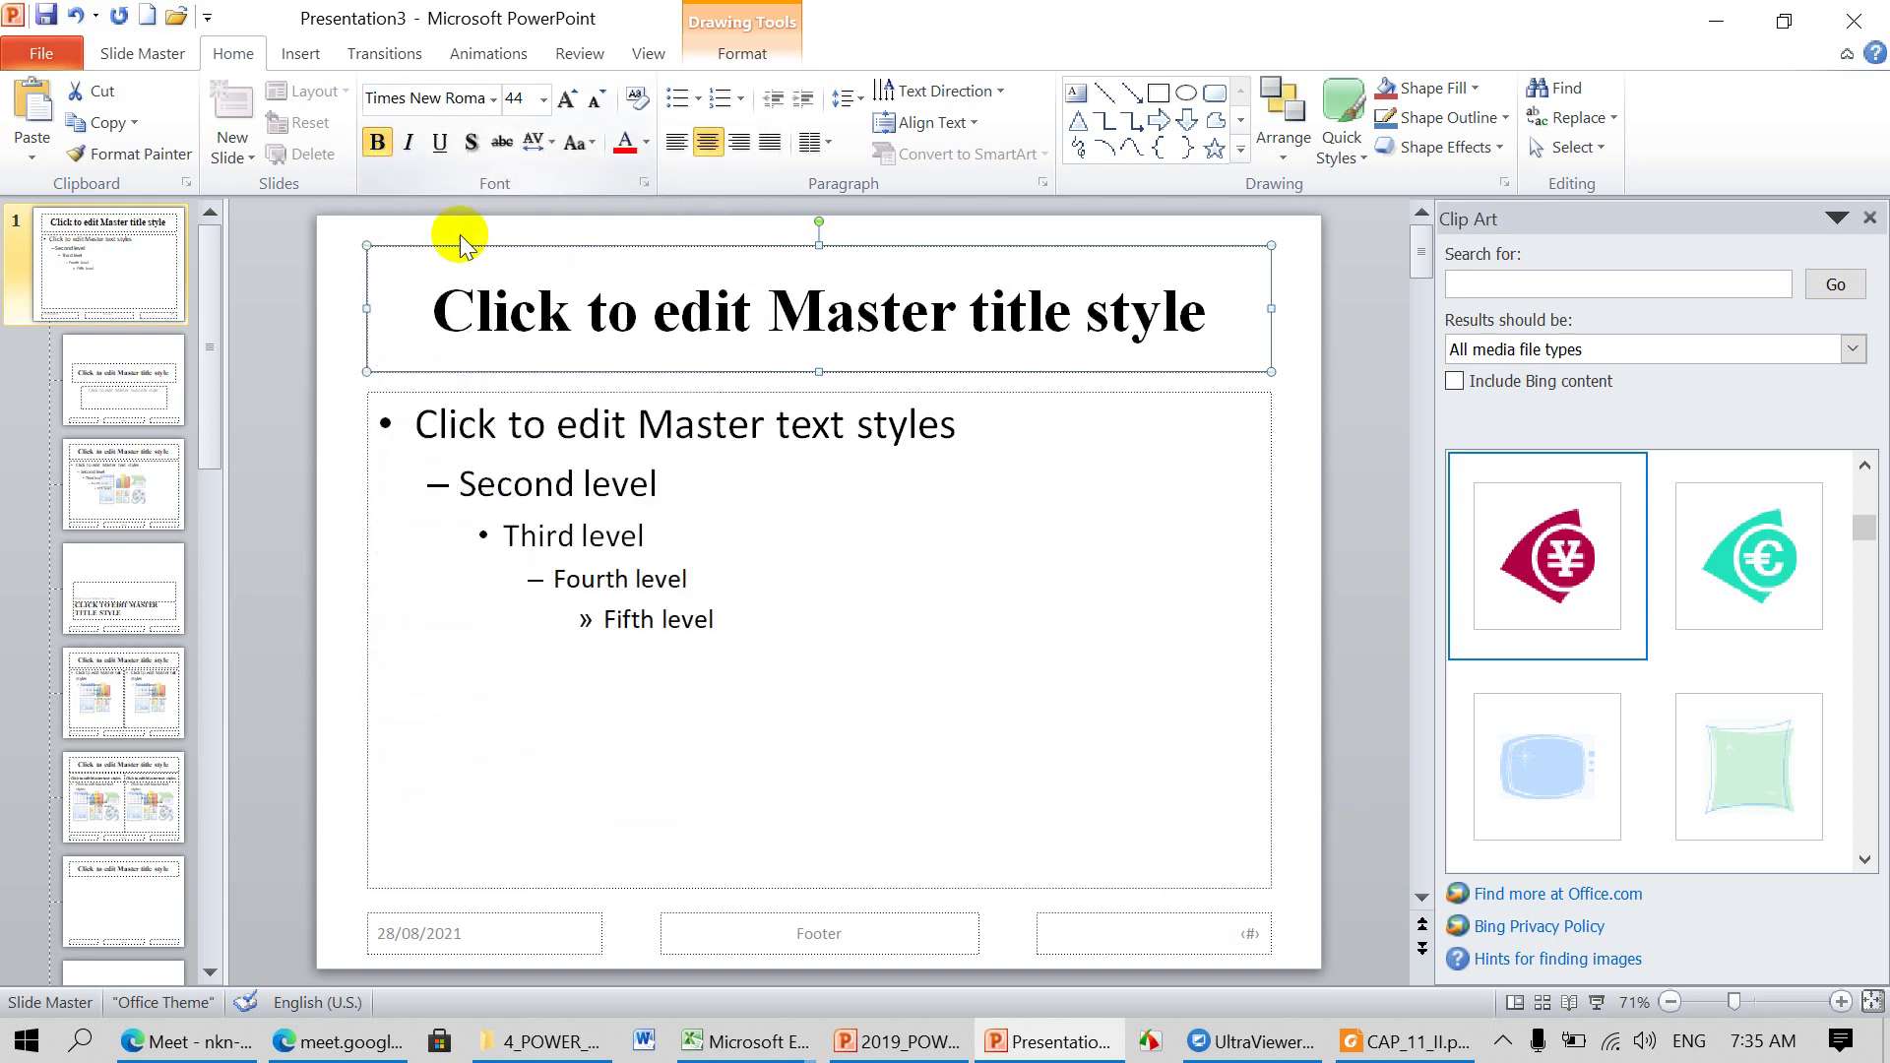
left_click(624, 143)
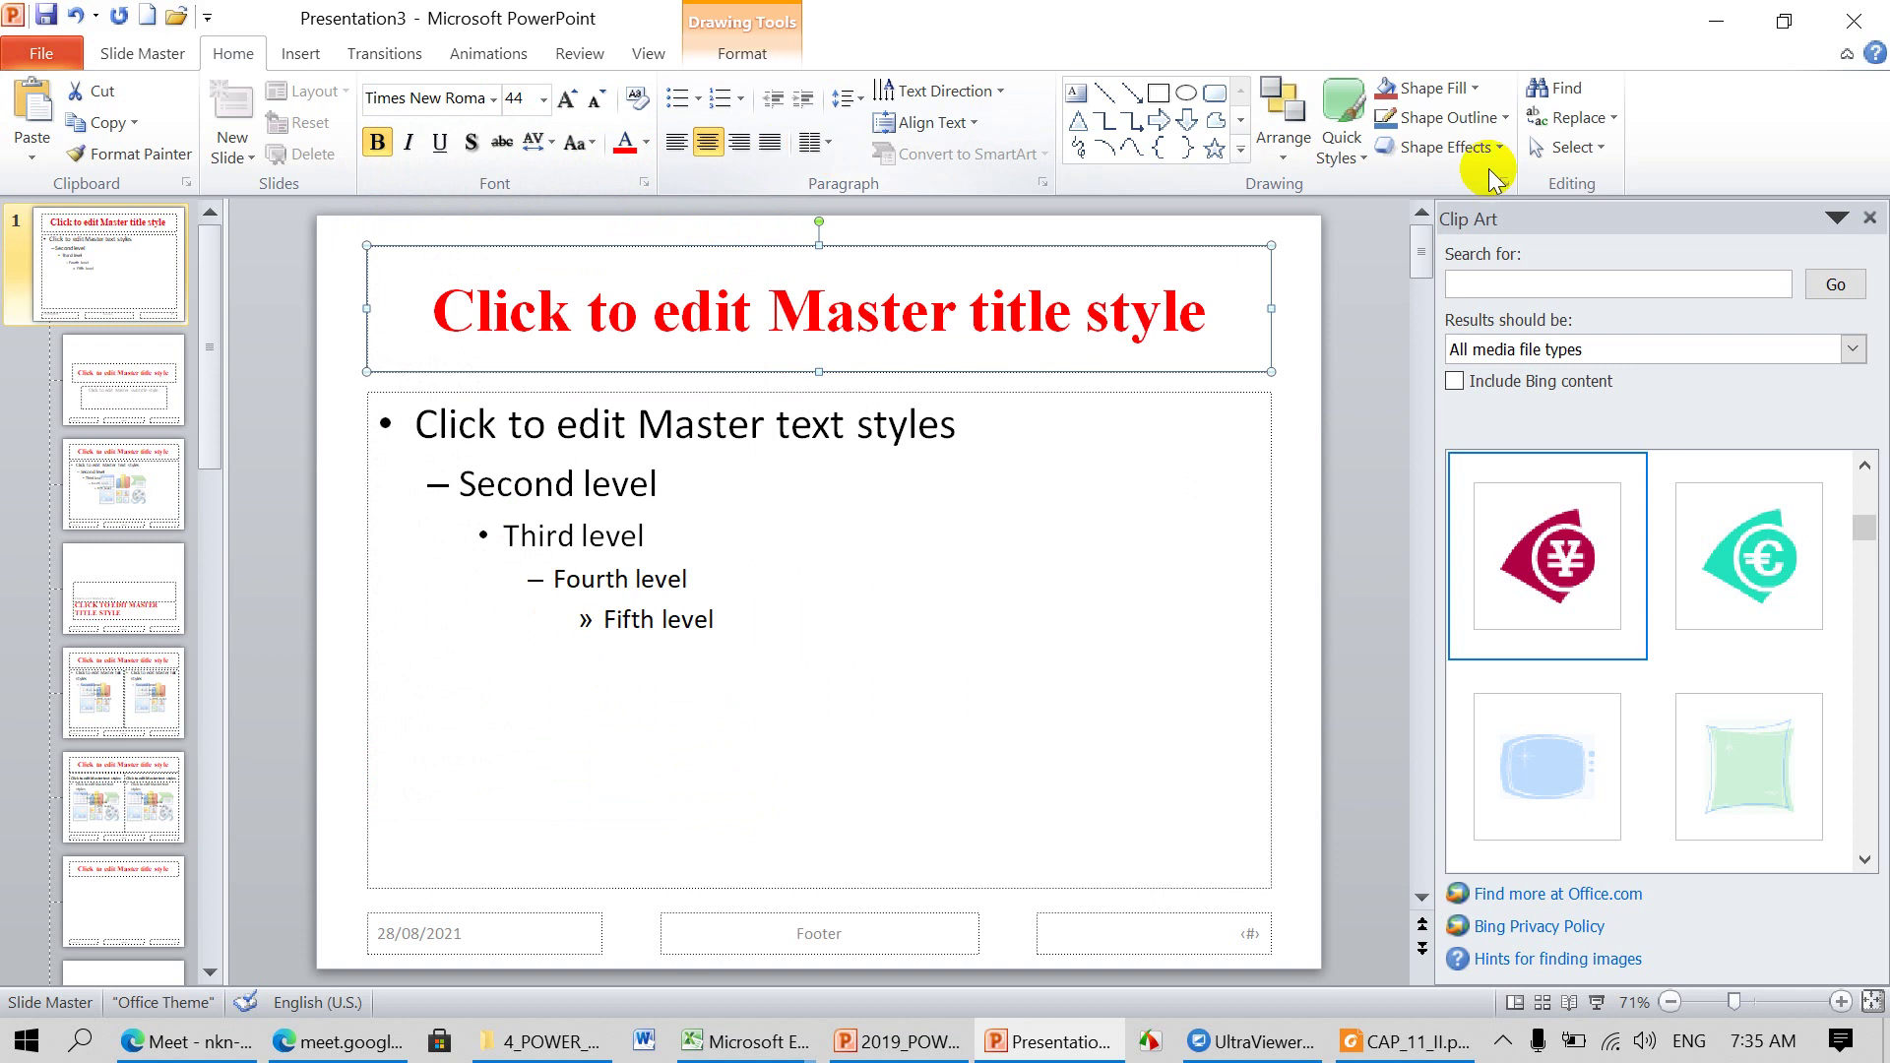
left_click(746, 54)
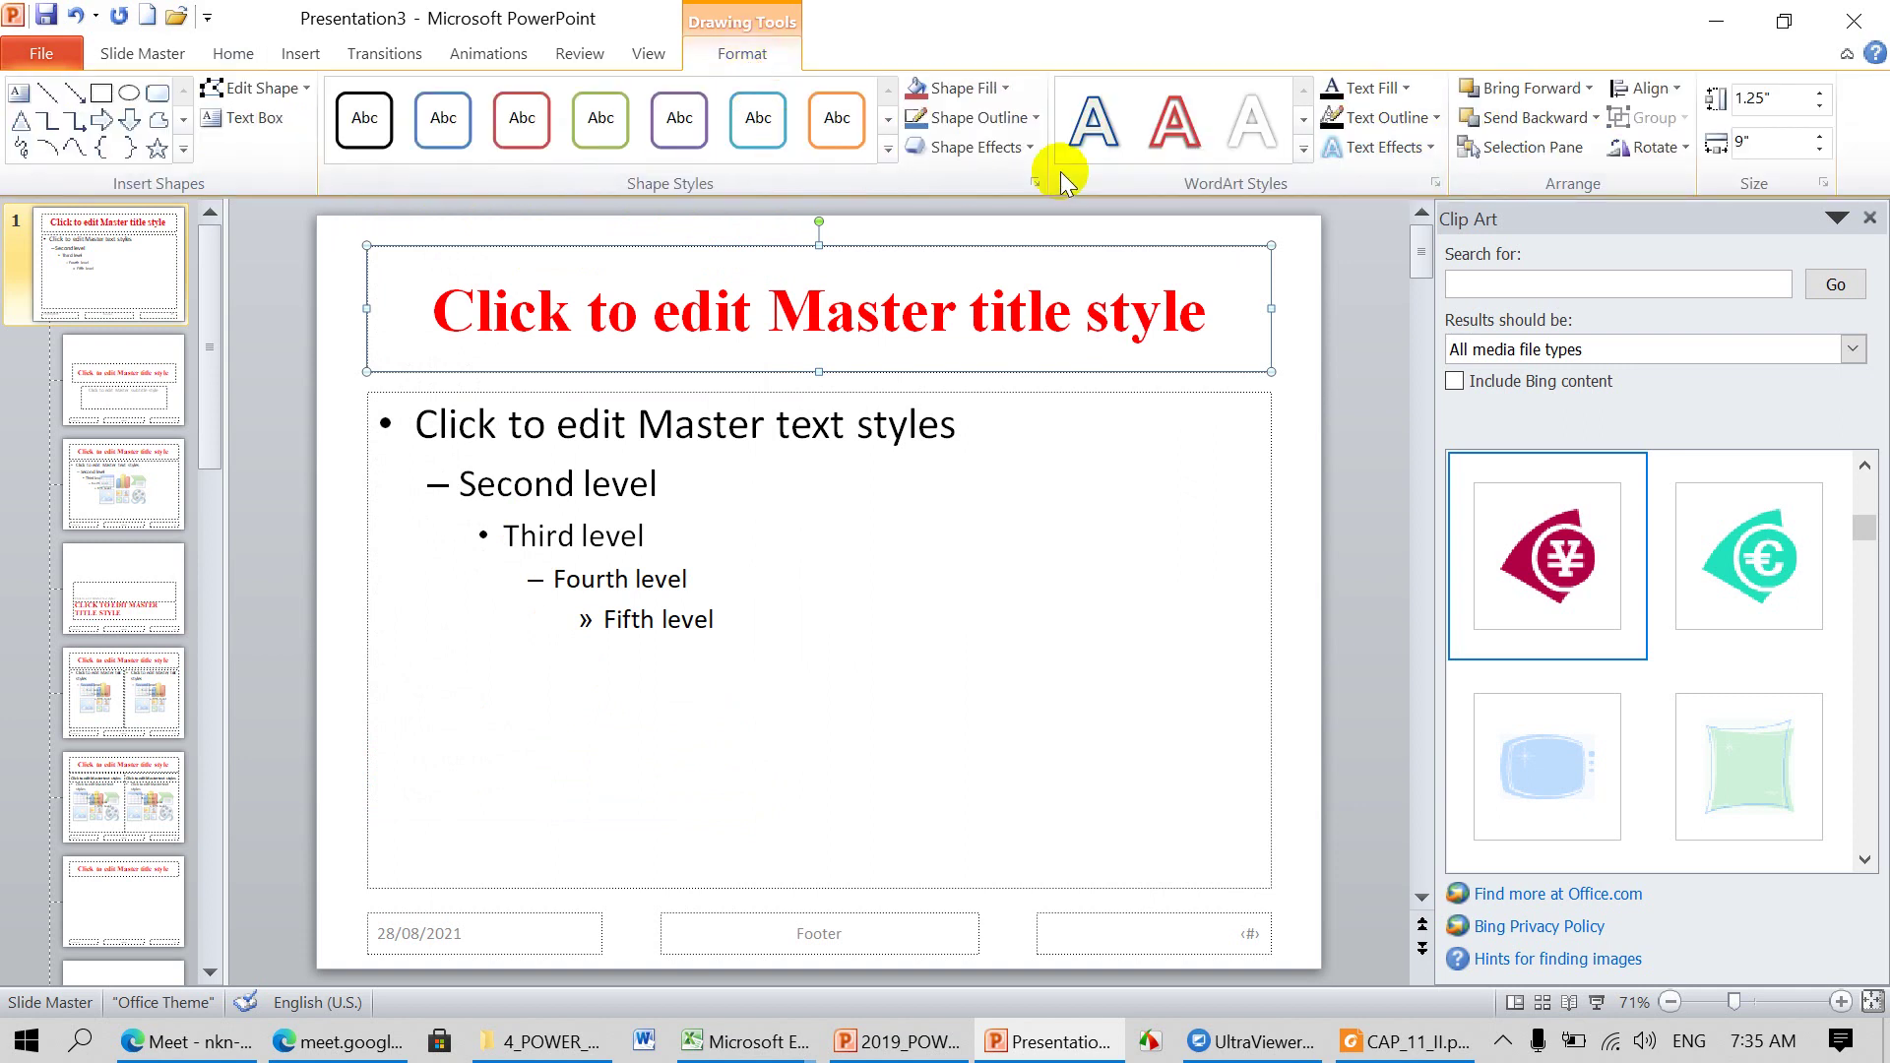
Step: Fill the master title placeholder with yellow and close Master View
left_click(1010, 93)
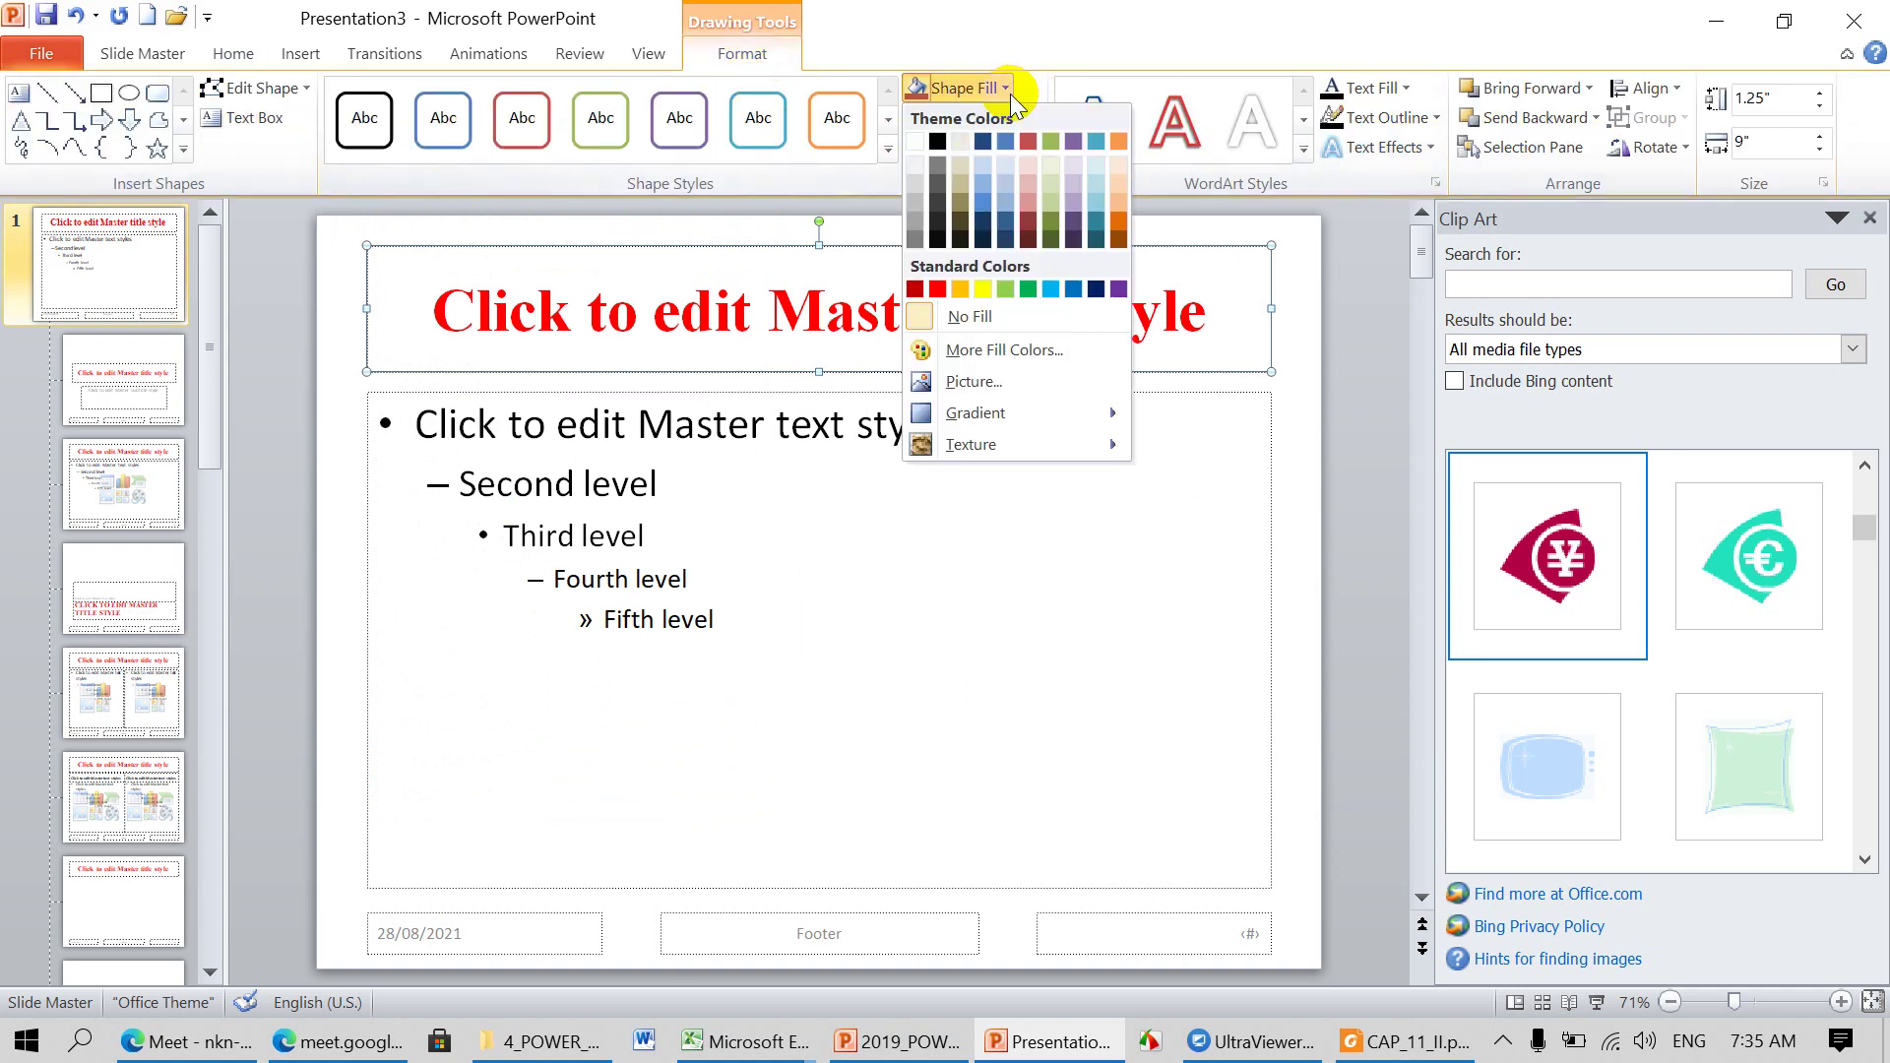
left_click(973, 293)
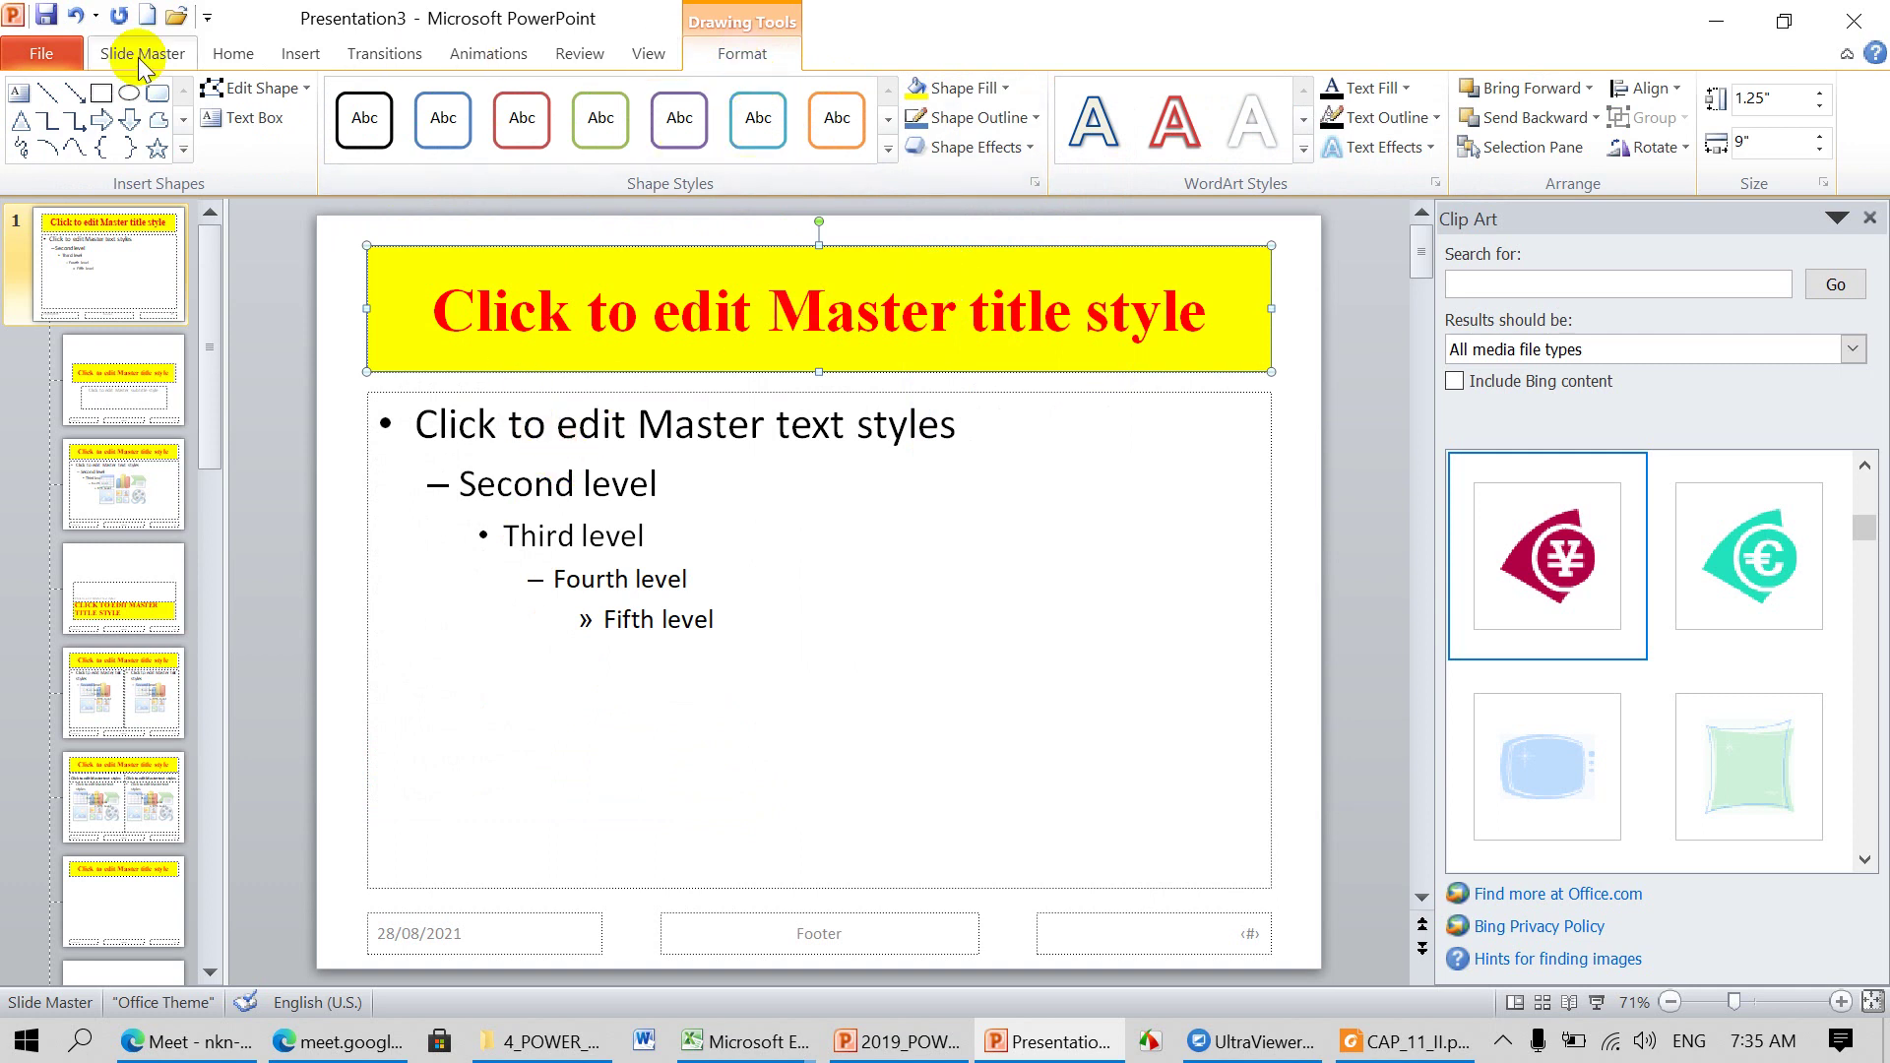
left_click(142, 53)
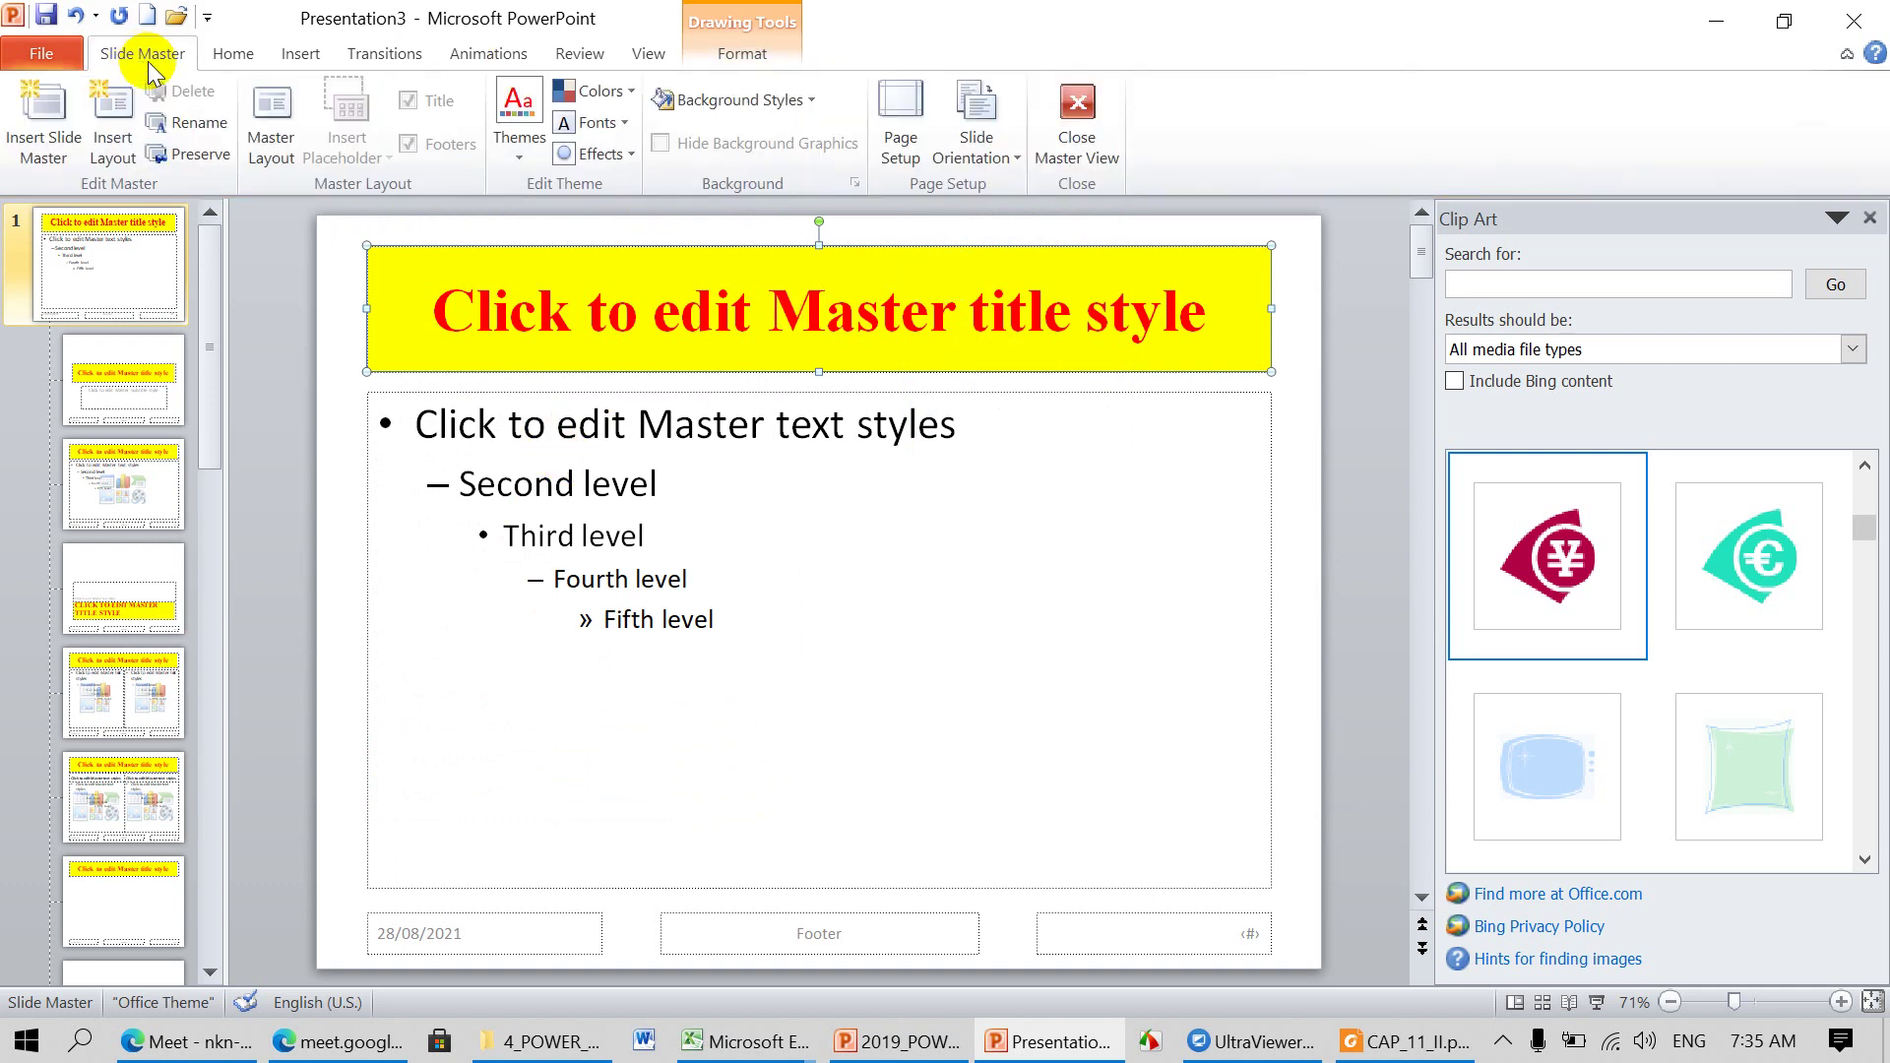
left_click(1087, 130)
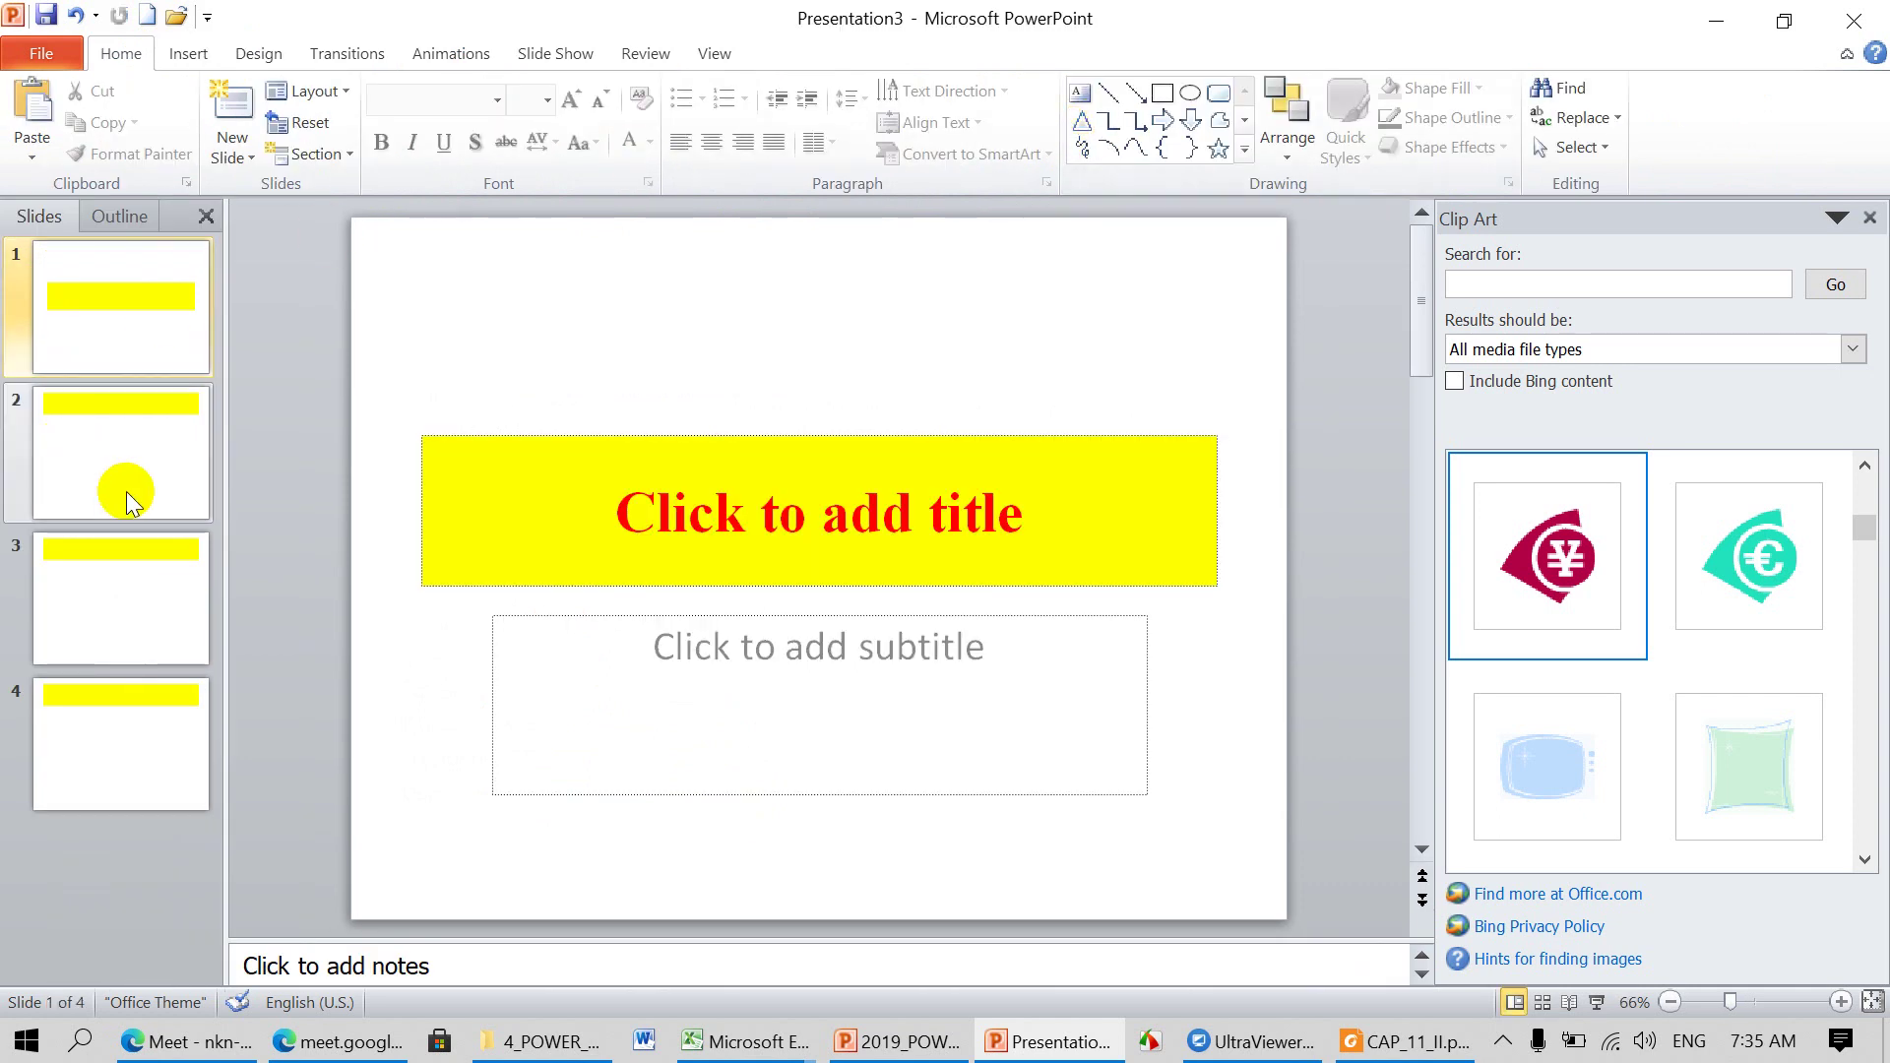
Step: Type the sample title 'mmmmm' into the title placeholders of slides 1 to 4
left_click(128, 307)
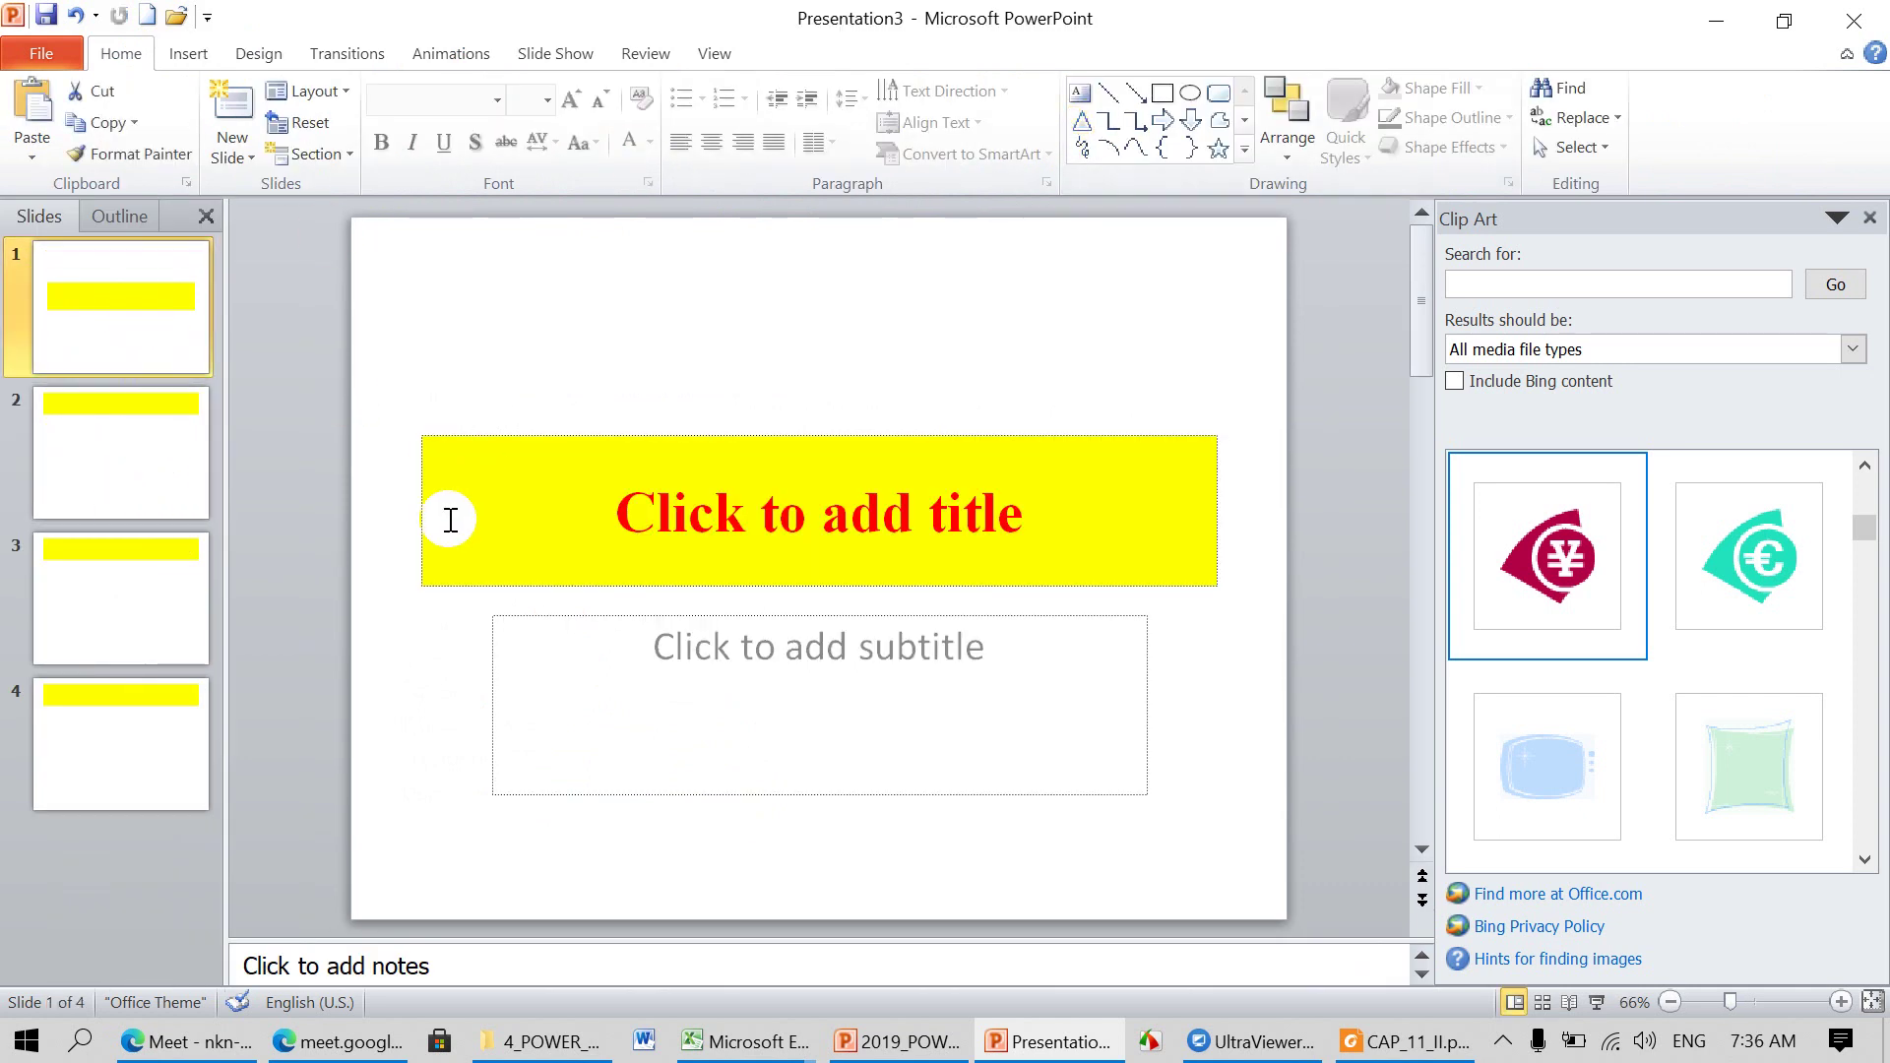
left_click(665, 519)
type("mmmmm")
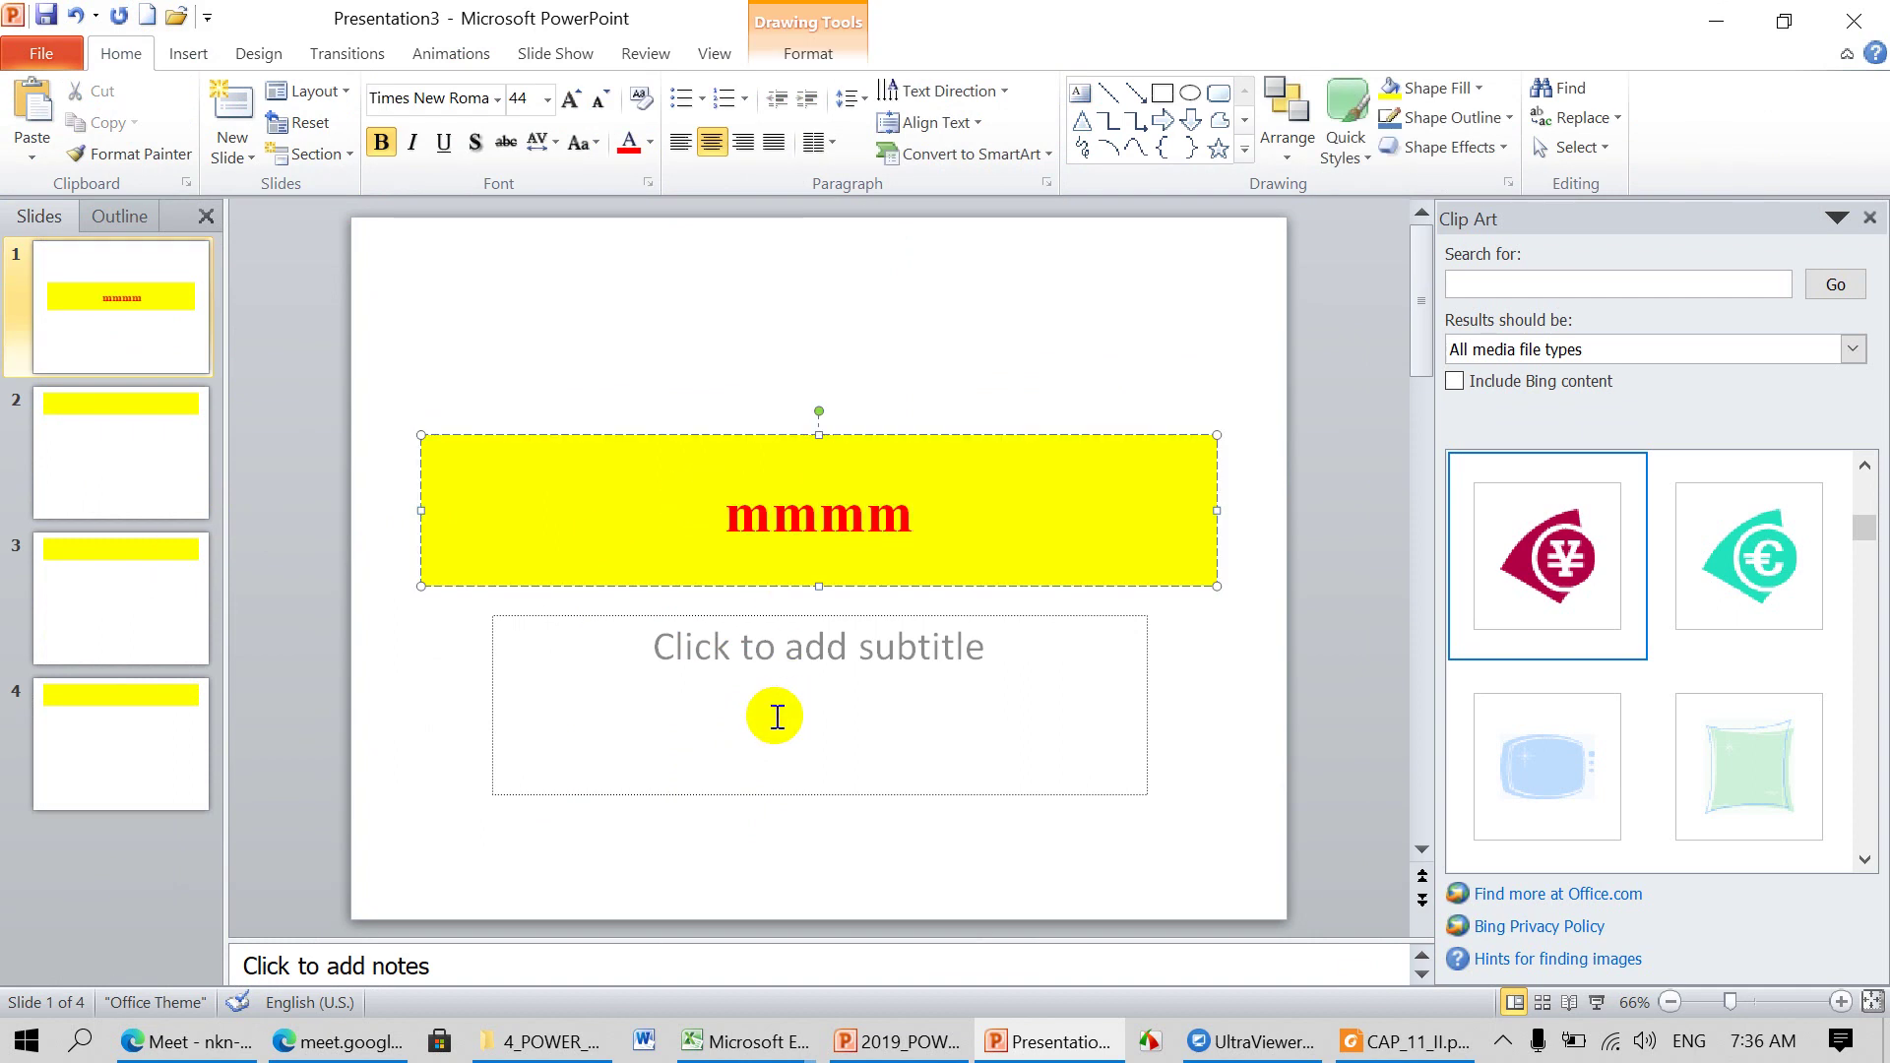
left_click(185, 506)
left_click(692, 289)
type("mmmmm")
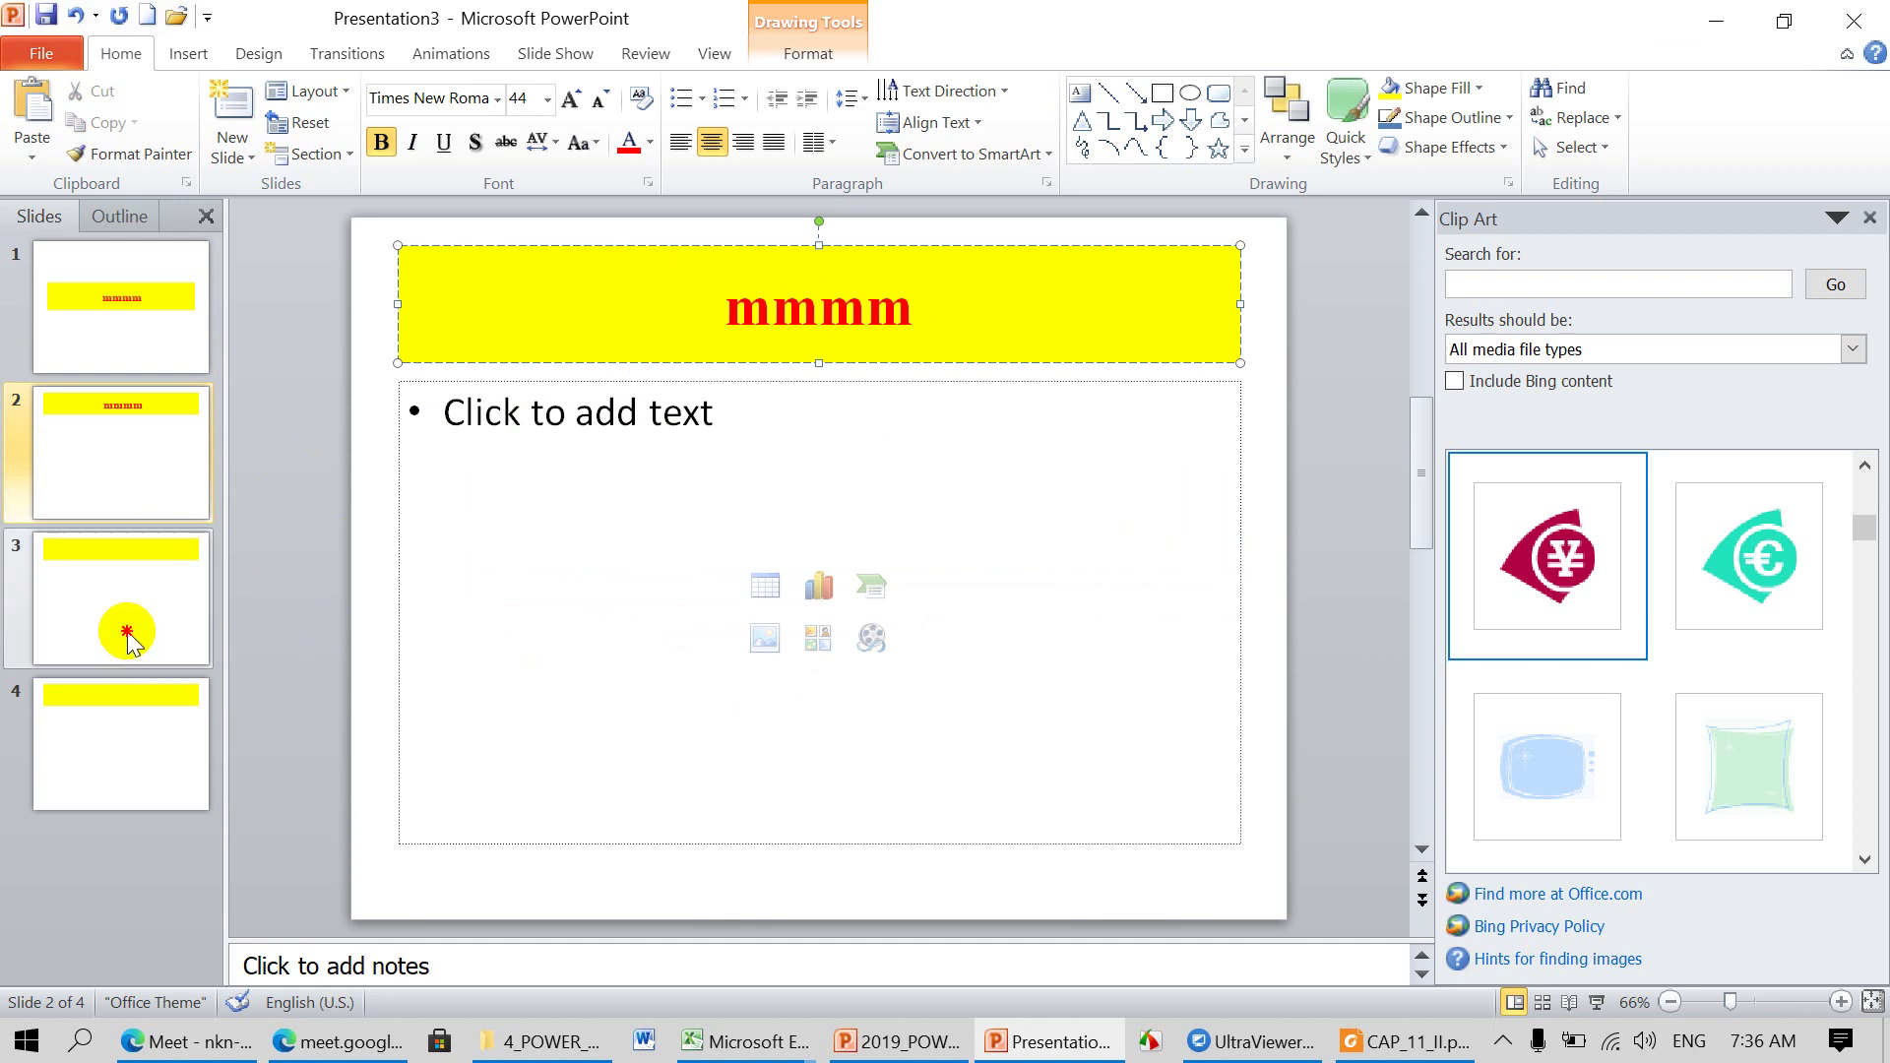
left_click(128, 640)
left_click(671, 277)
type("mmmm")
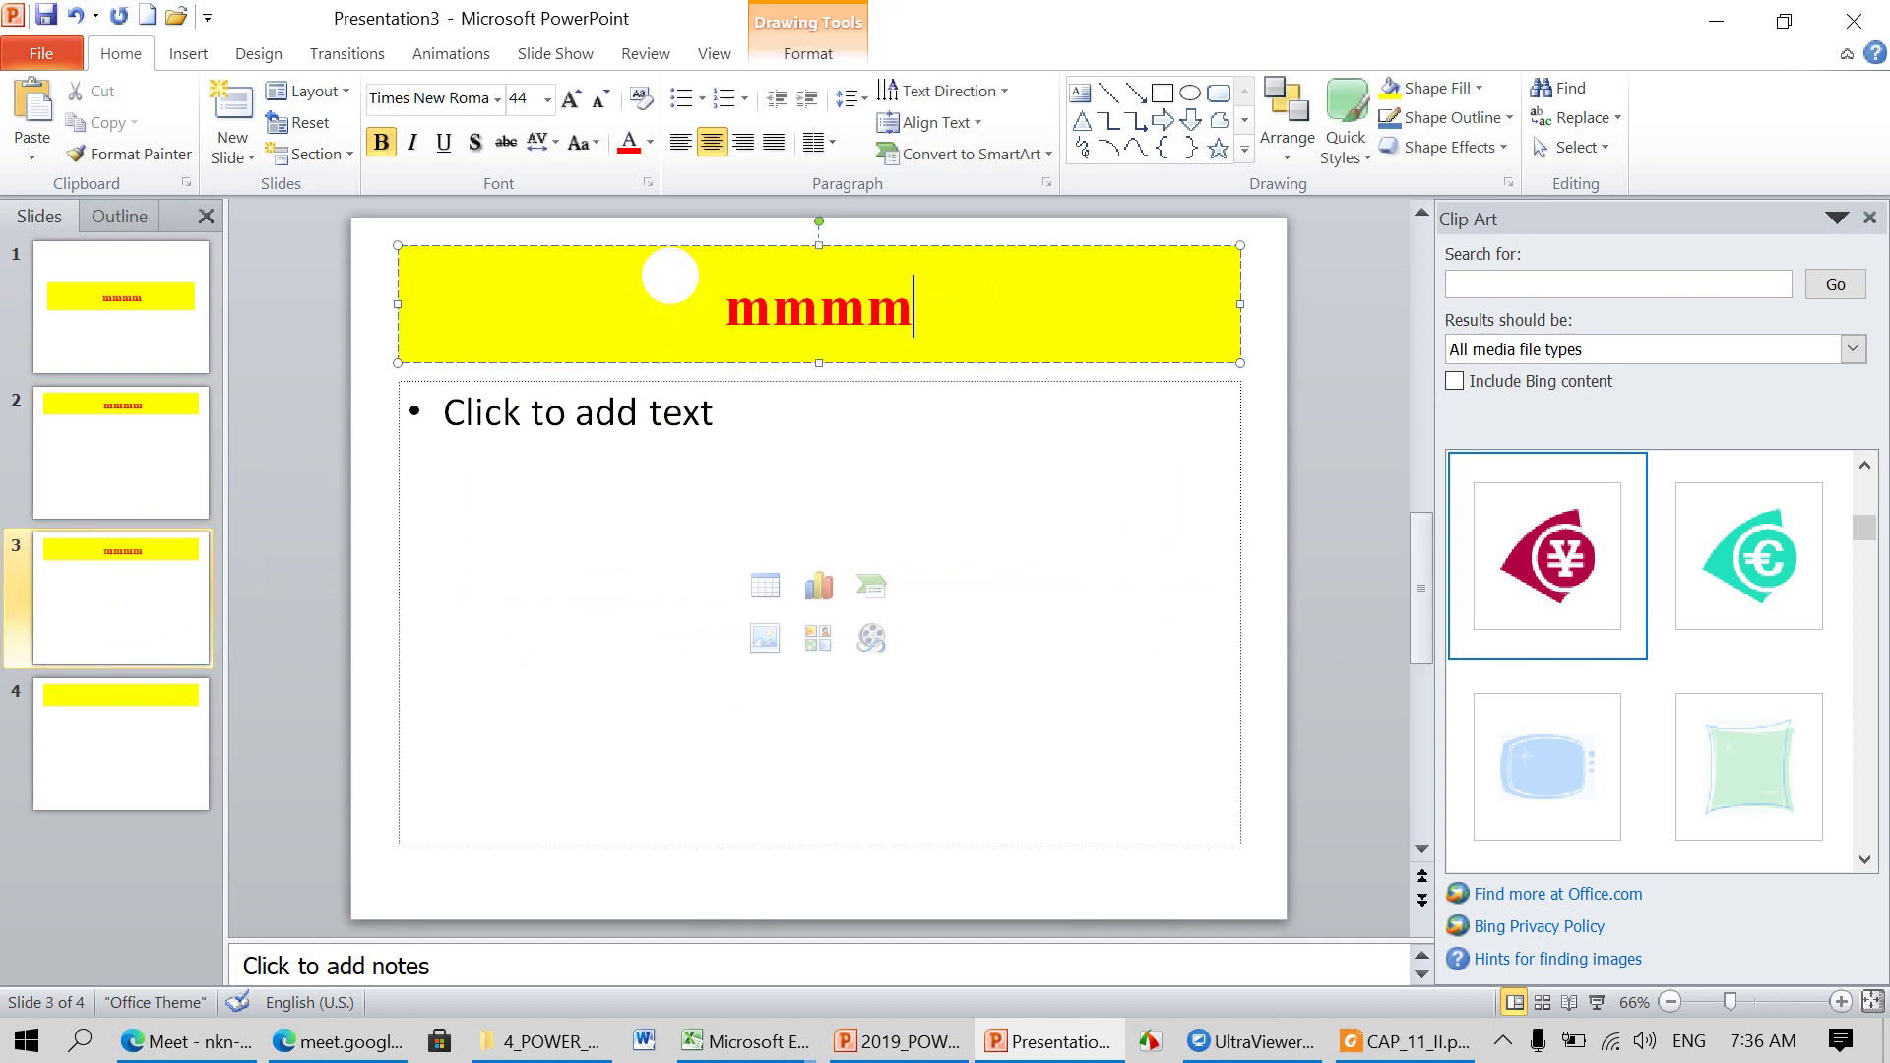
left_click(214, 719)
left_click(796, 307)
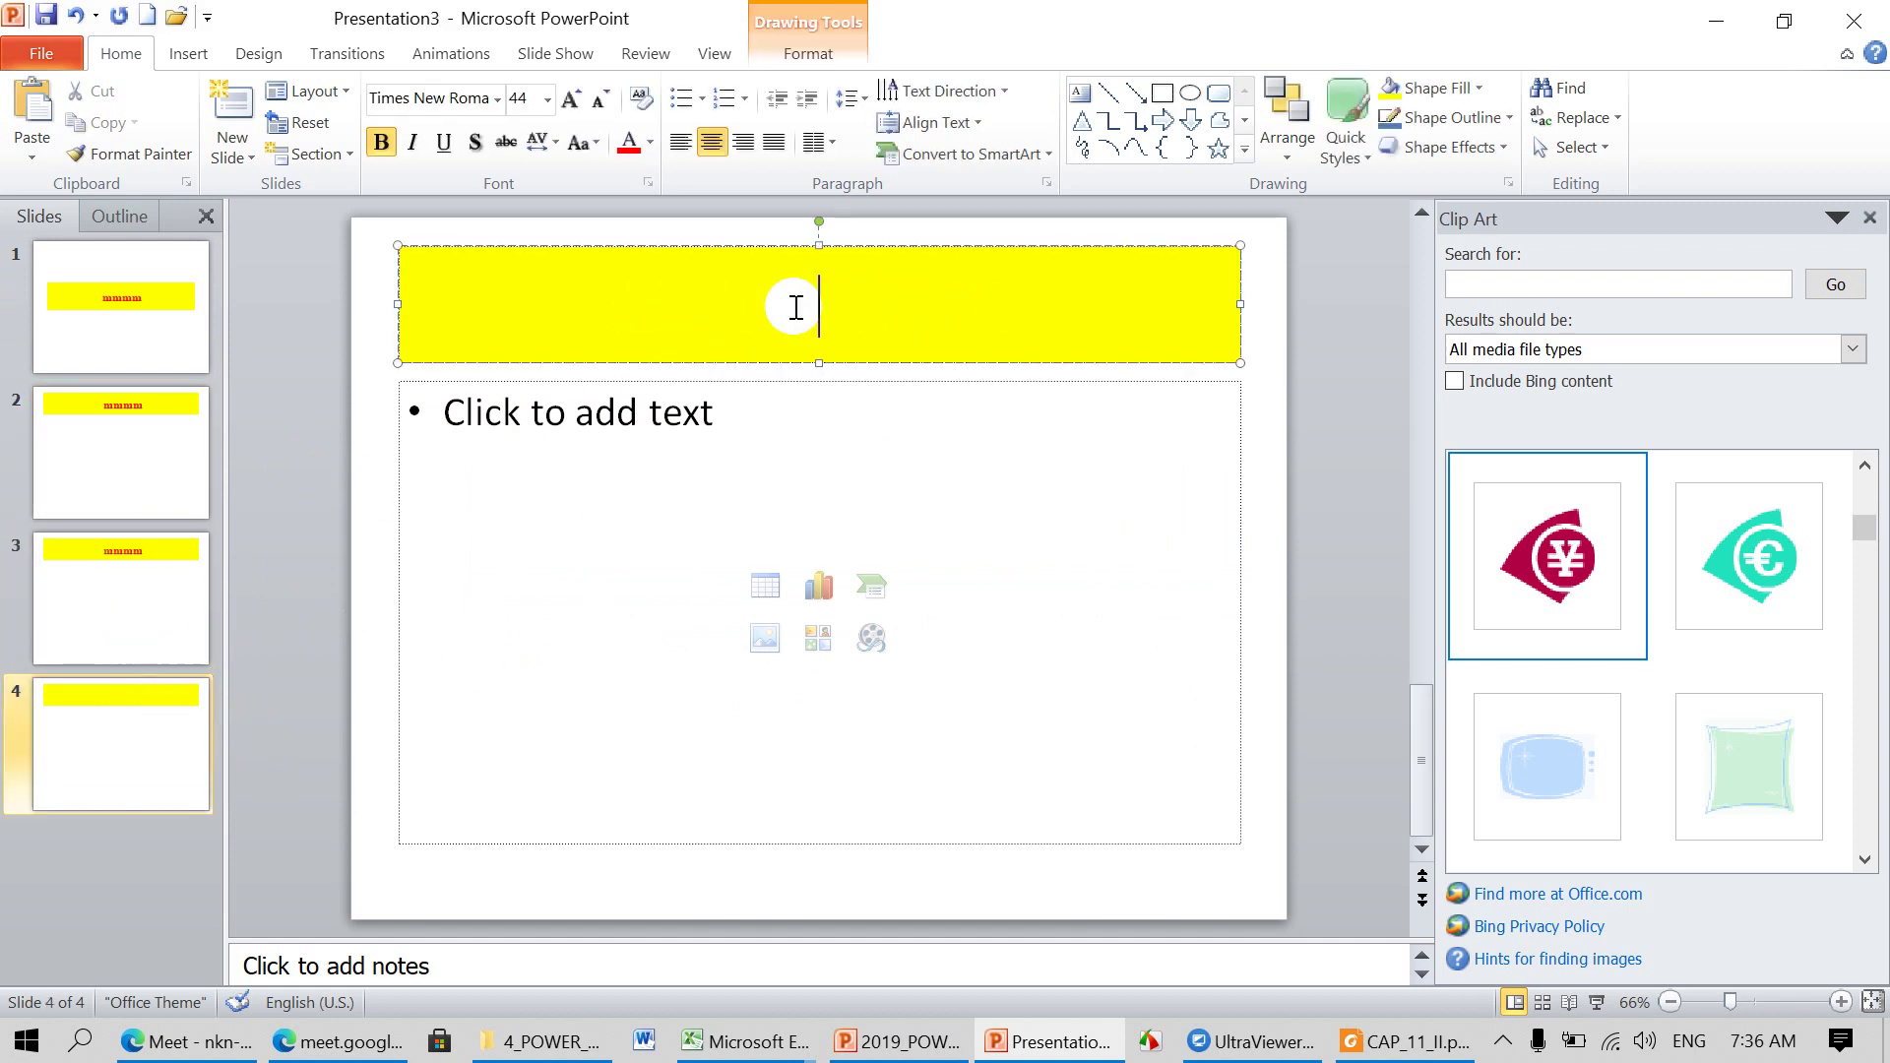
type("mmmm")
Step: Select slide 4's whole title box and check the Font Color palette without changing it
left_click(1045, 394)
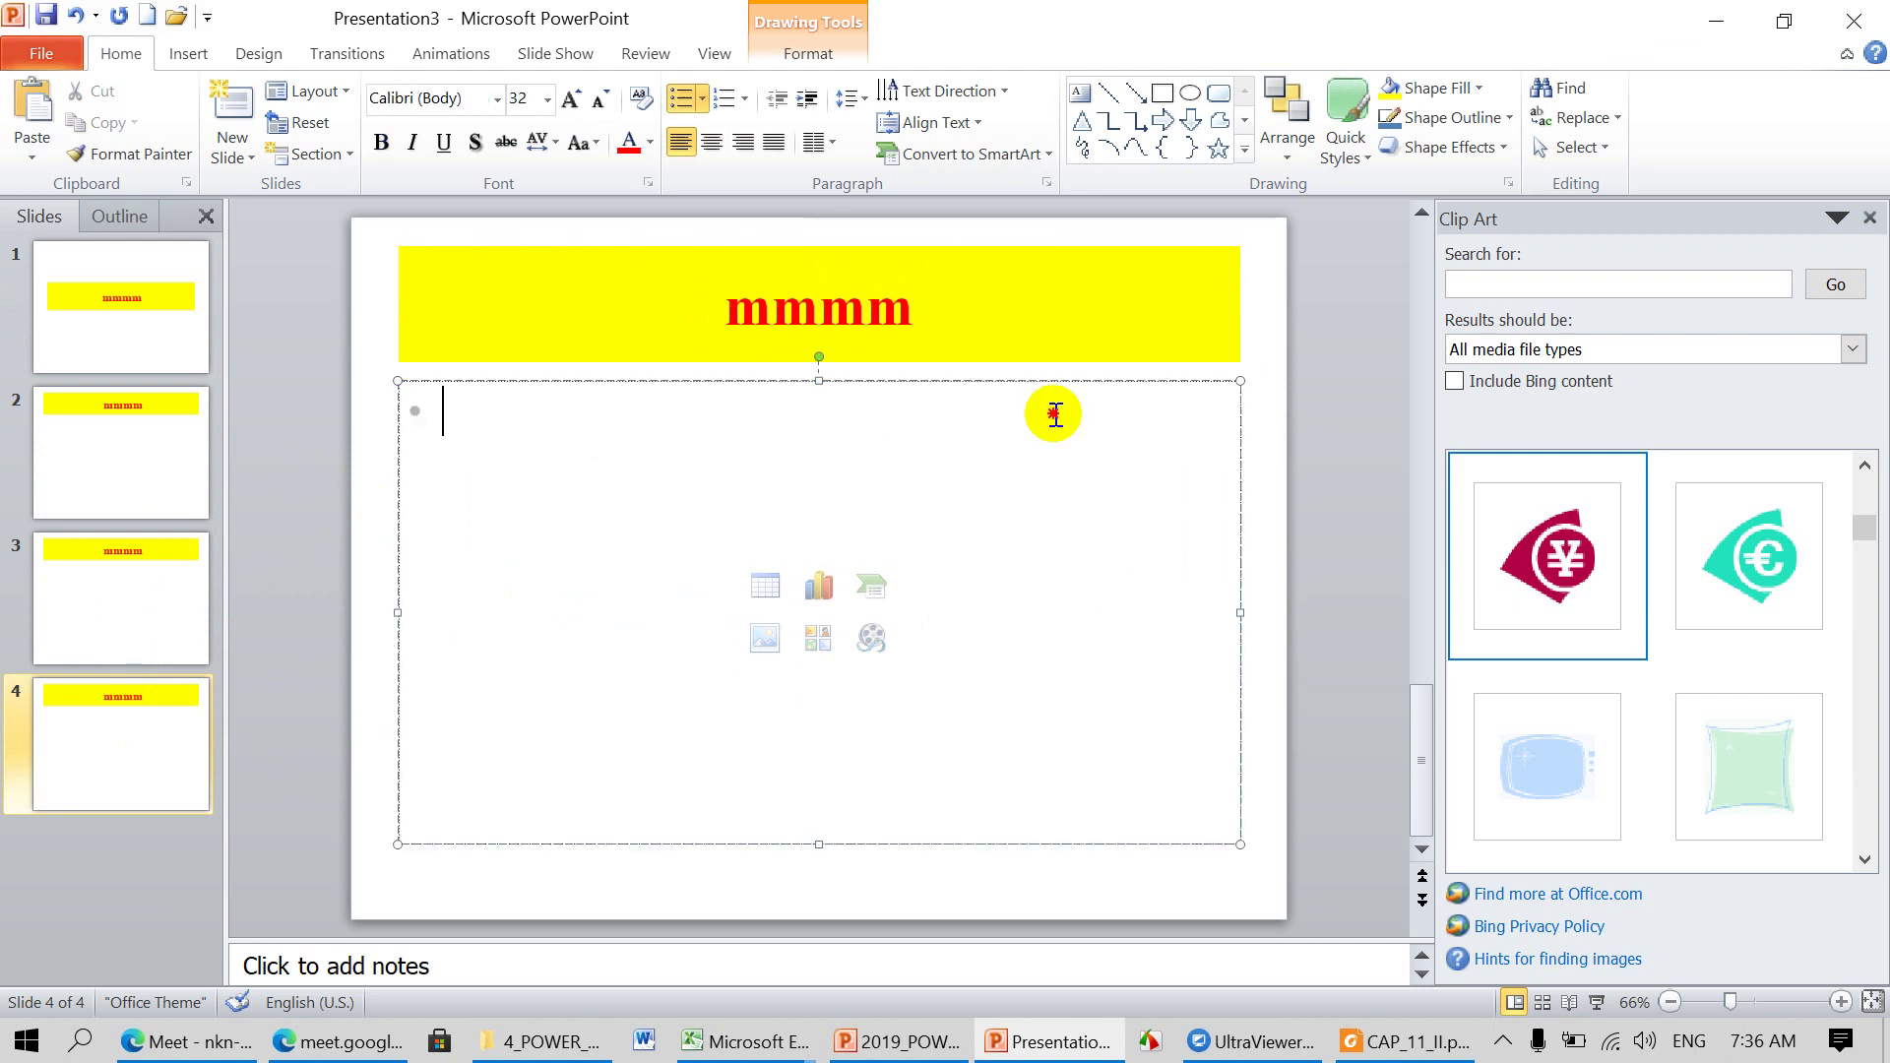
left_click(978, 353)
left_click(679, 246)
left_click(650, 142)
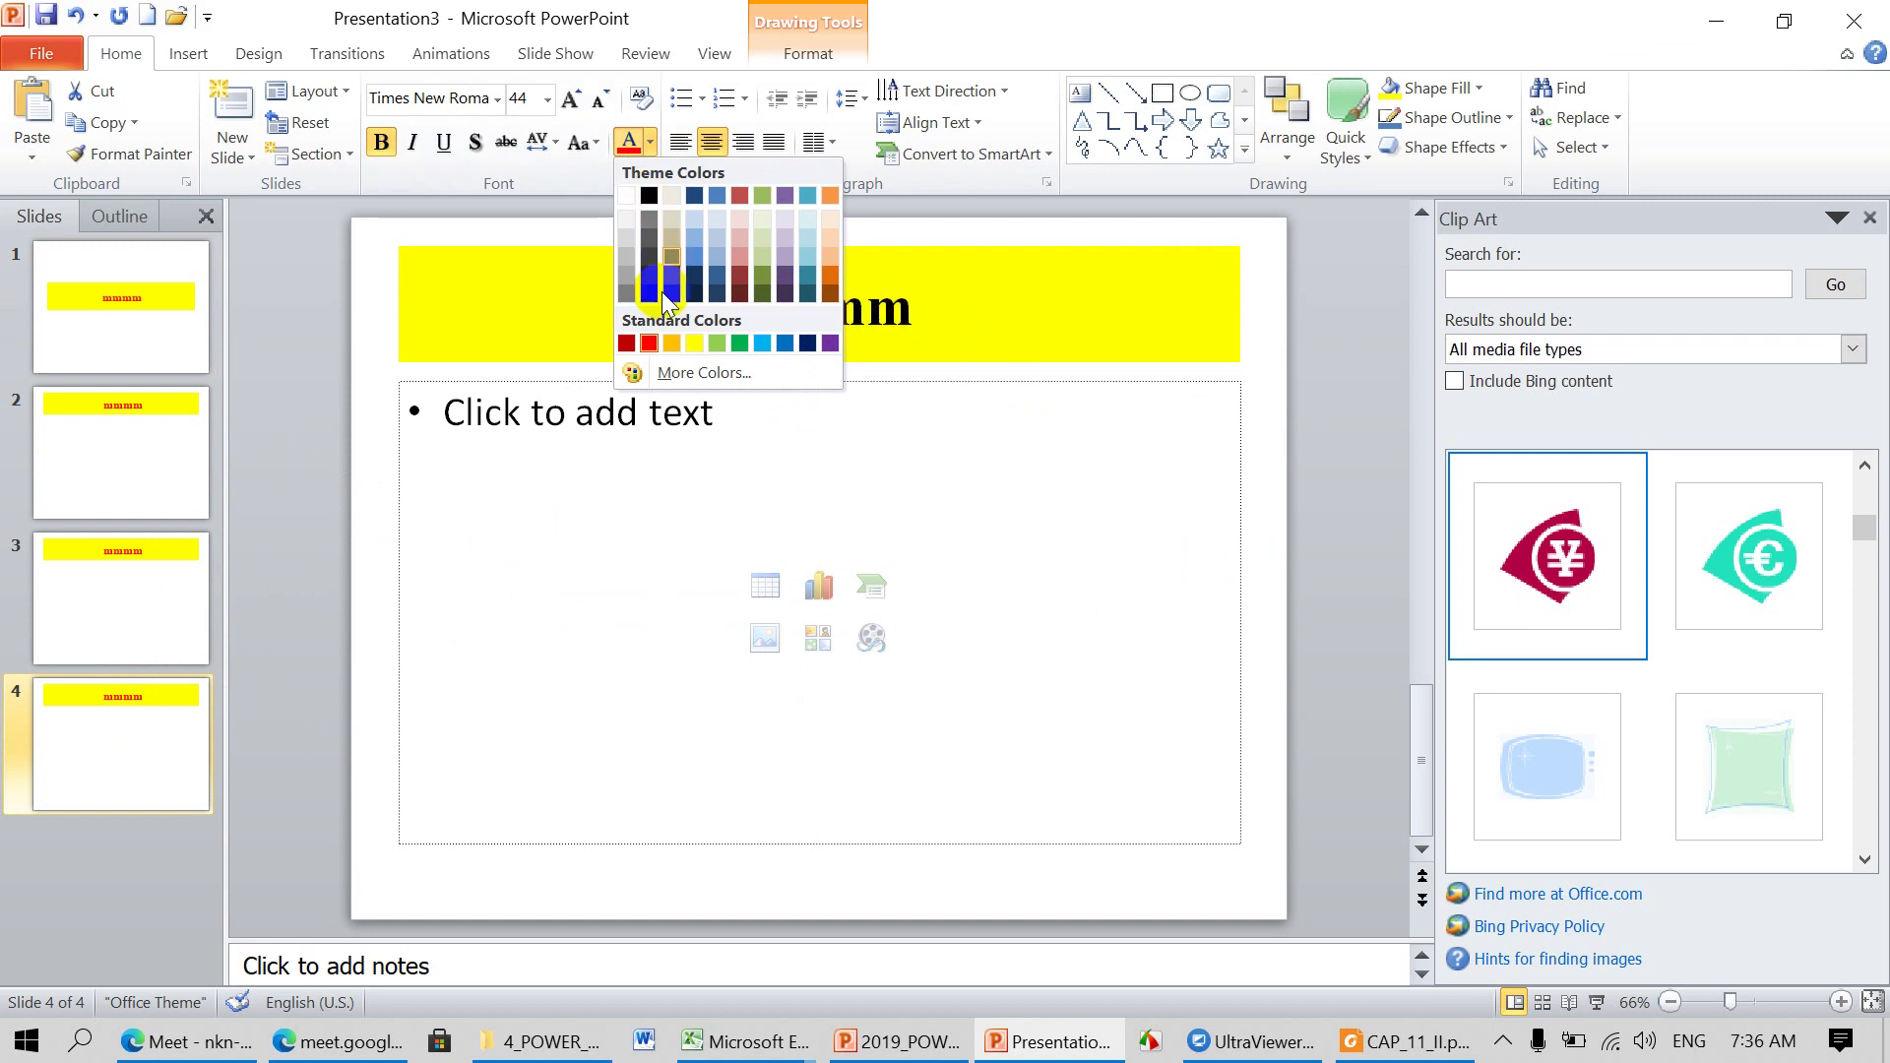
left_click(945, 463)
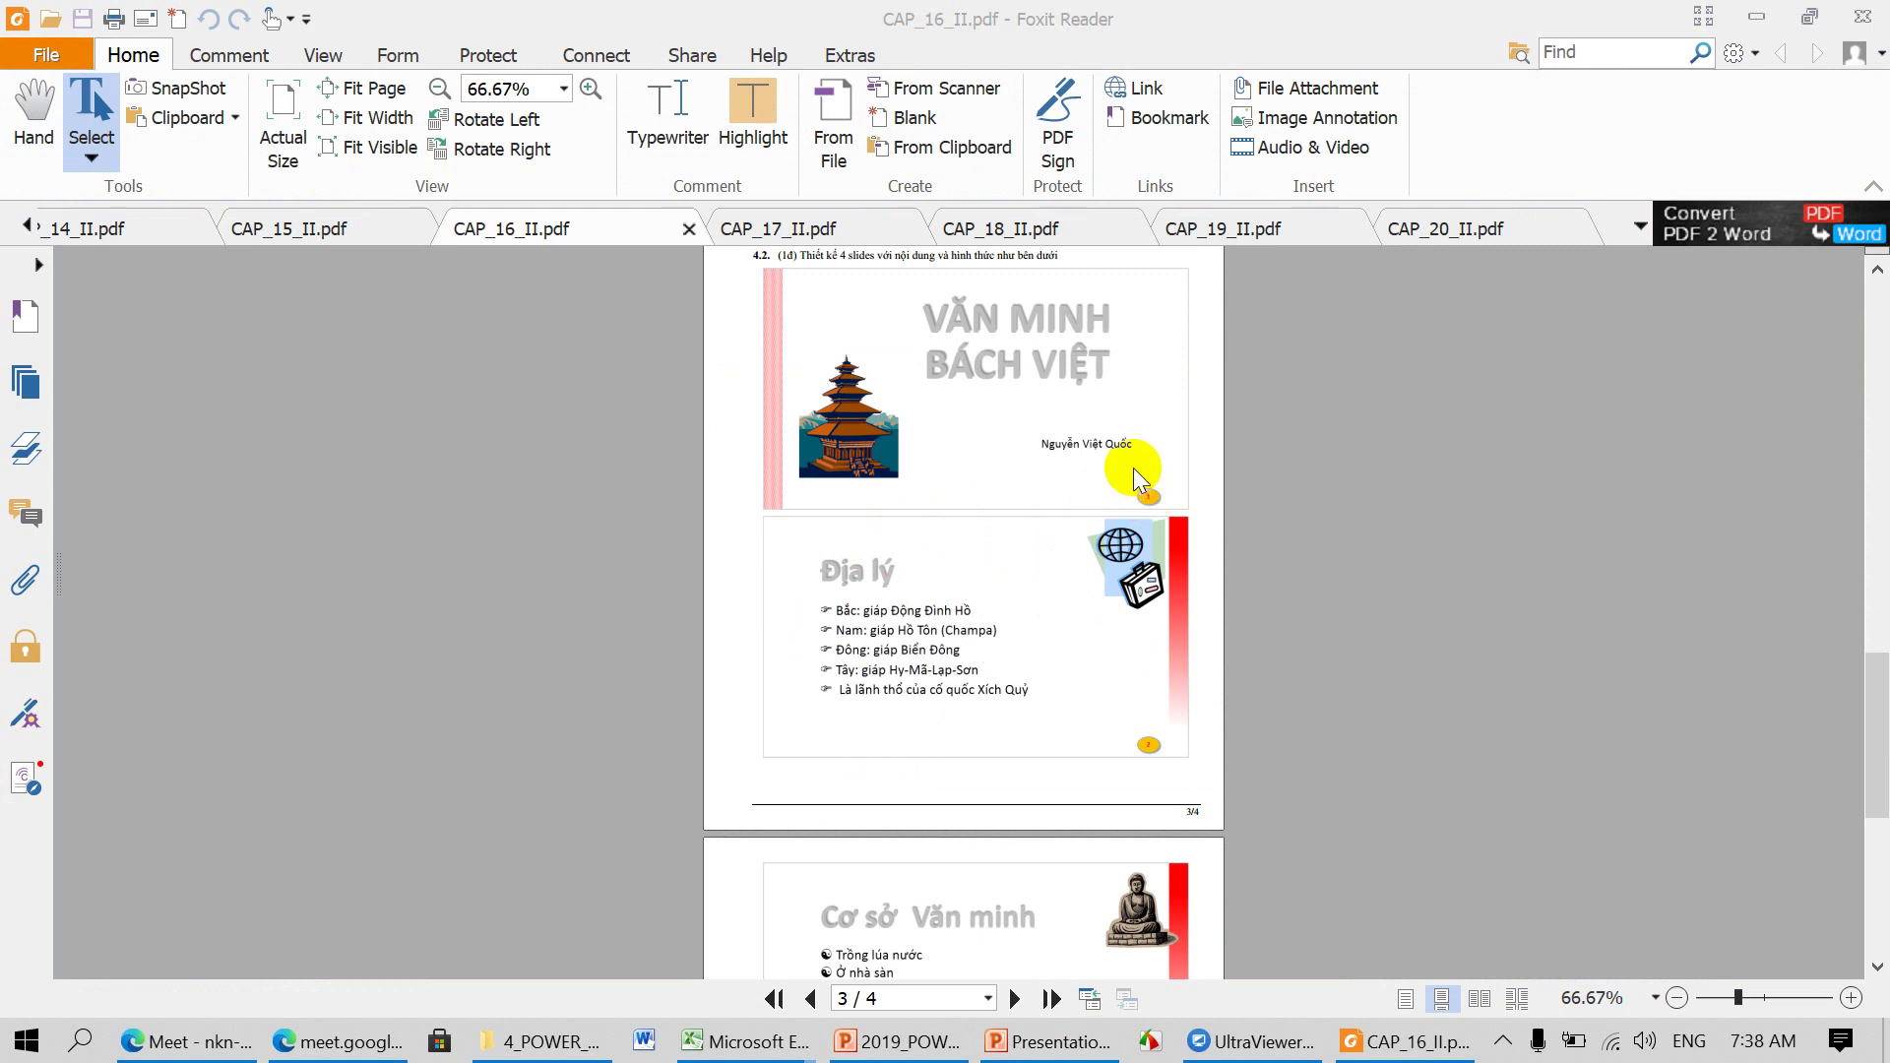
Step: Scroll through the sample slides in CAP_16_II.pdf, then return to Presentation3 in PowerPoint
scroll(1149, 507, "up", 2)
scroll(1149, 615, "down", 3)
scroll(1152, 616, "down", 2)
scroll(1148, 862, "down", 1)
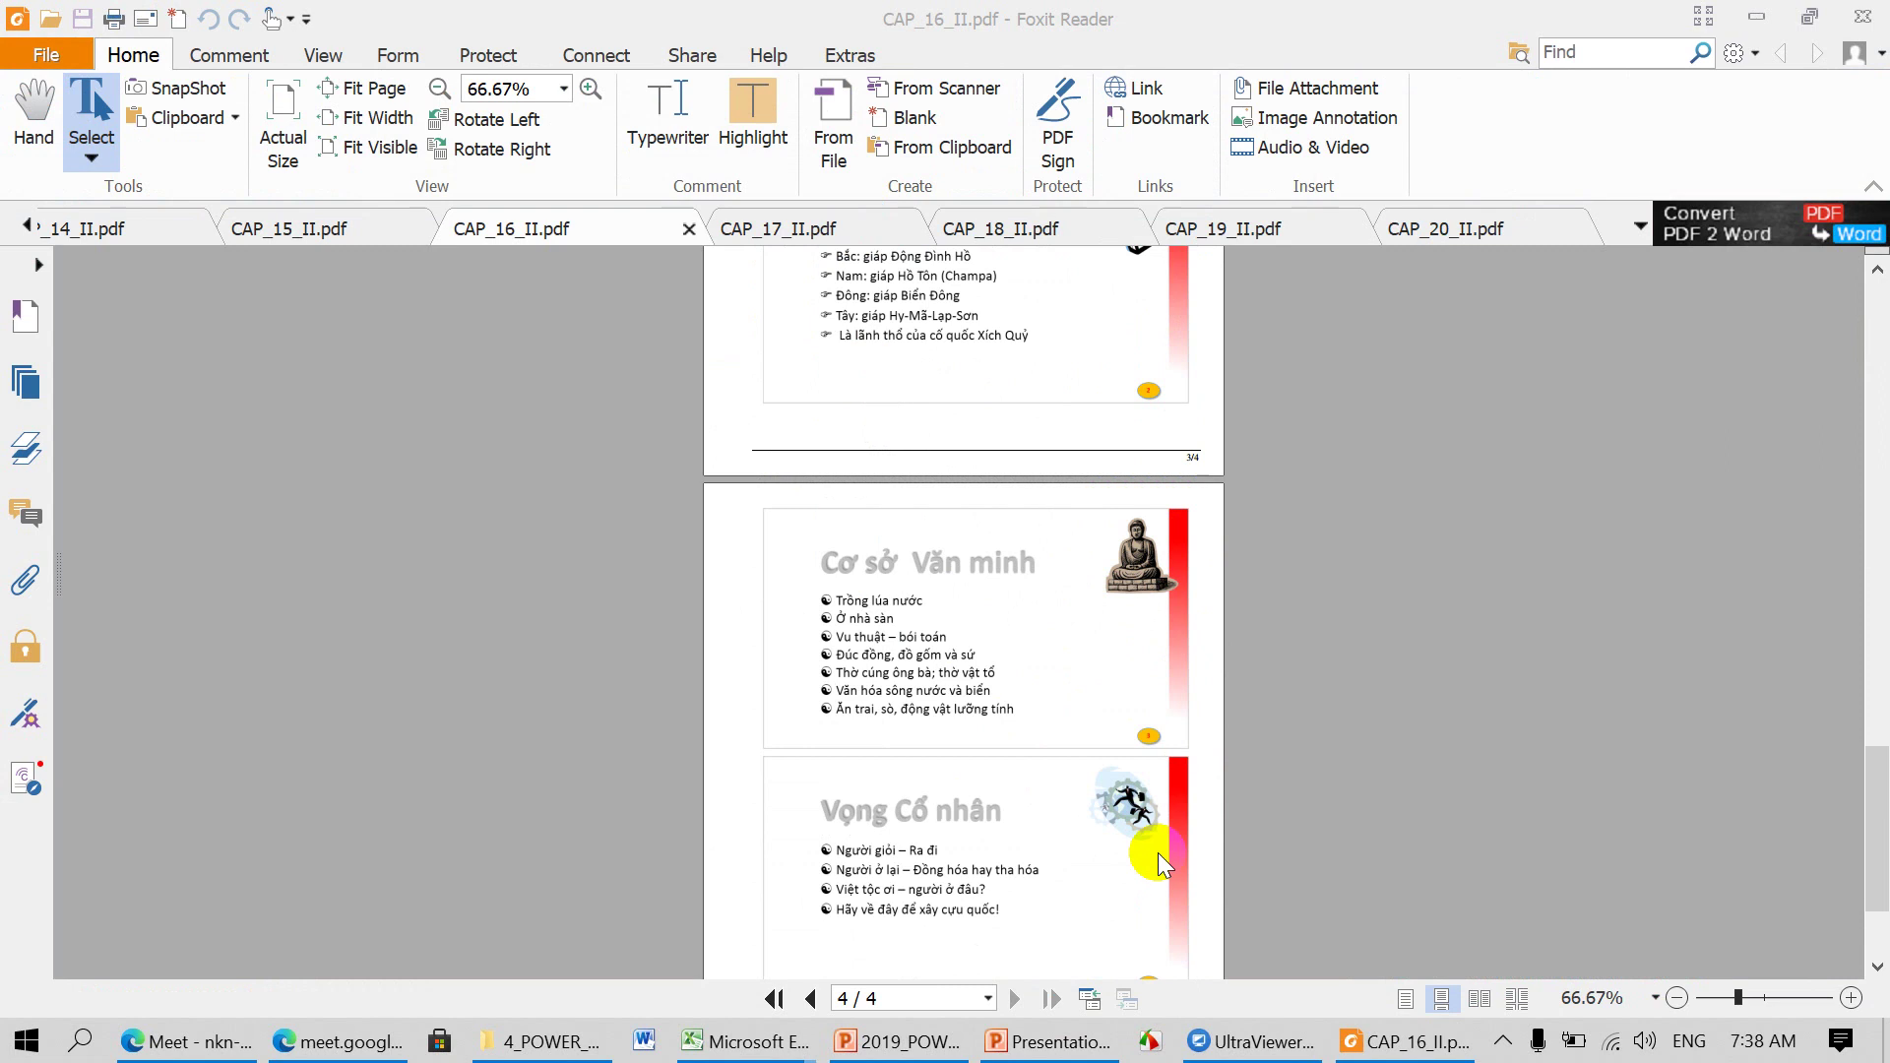
scroll(1157, 855, "down", 4)
scroll(1160, 865, "up", 3)
scroll(1160, 857, "up", 3)
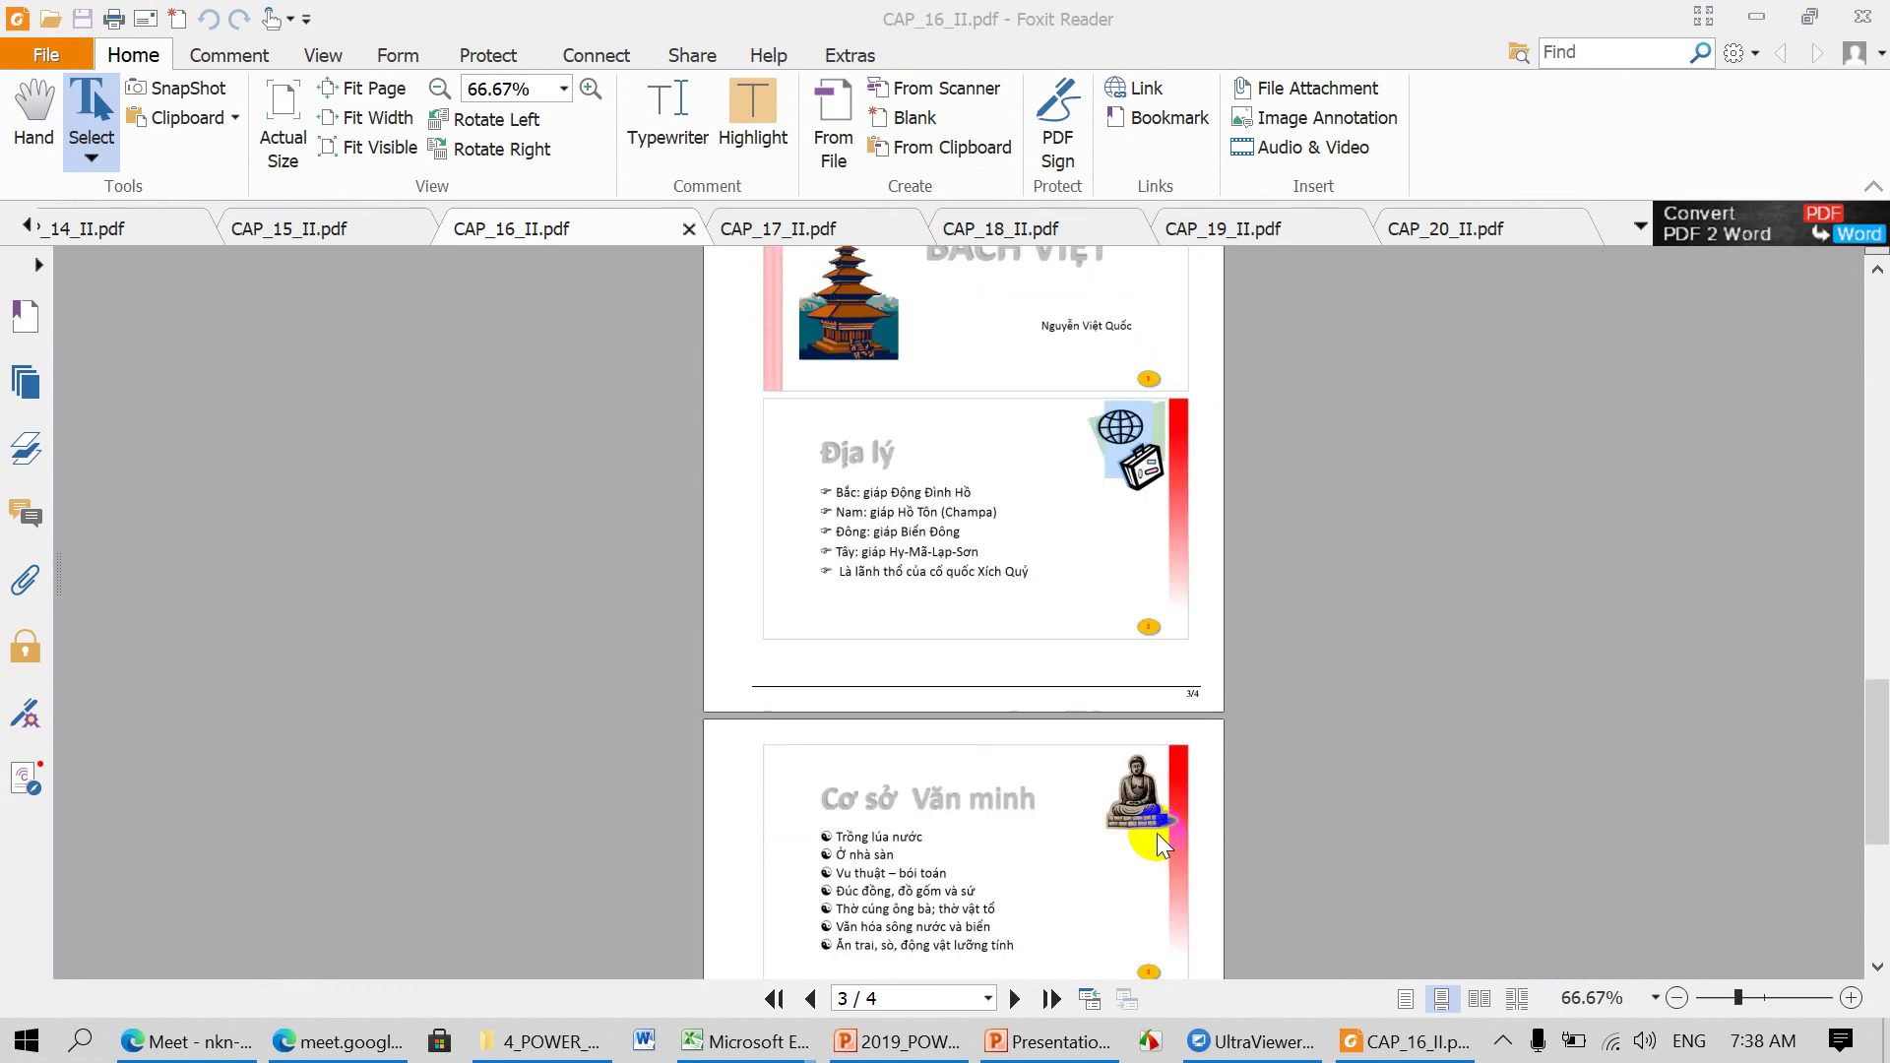
scroll(1132, 807, "up", 2)
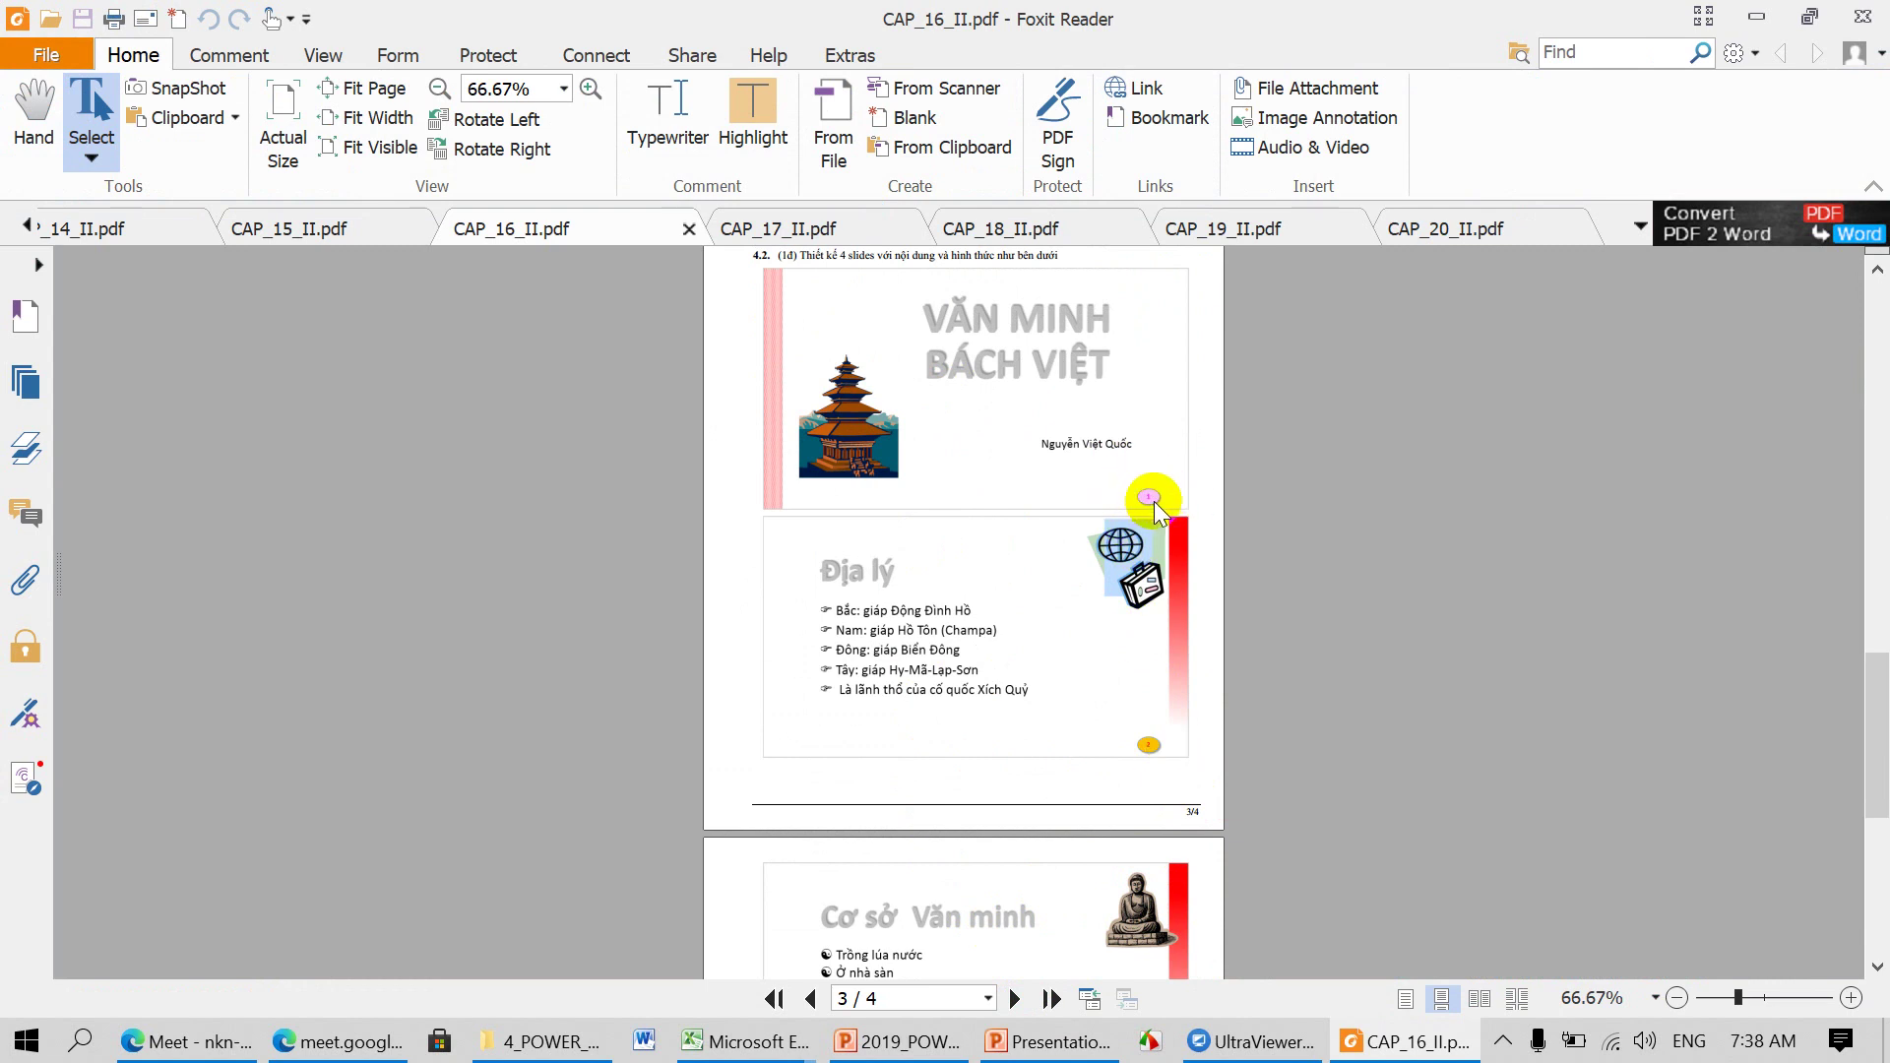
left_click(1047, 1042)
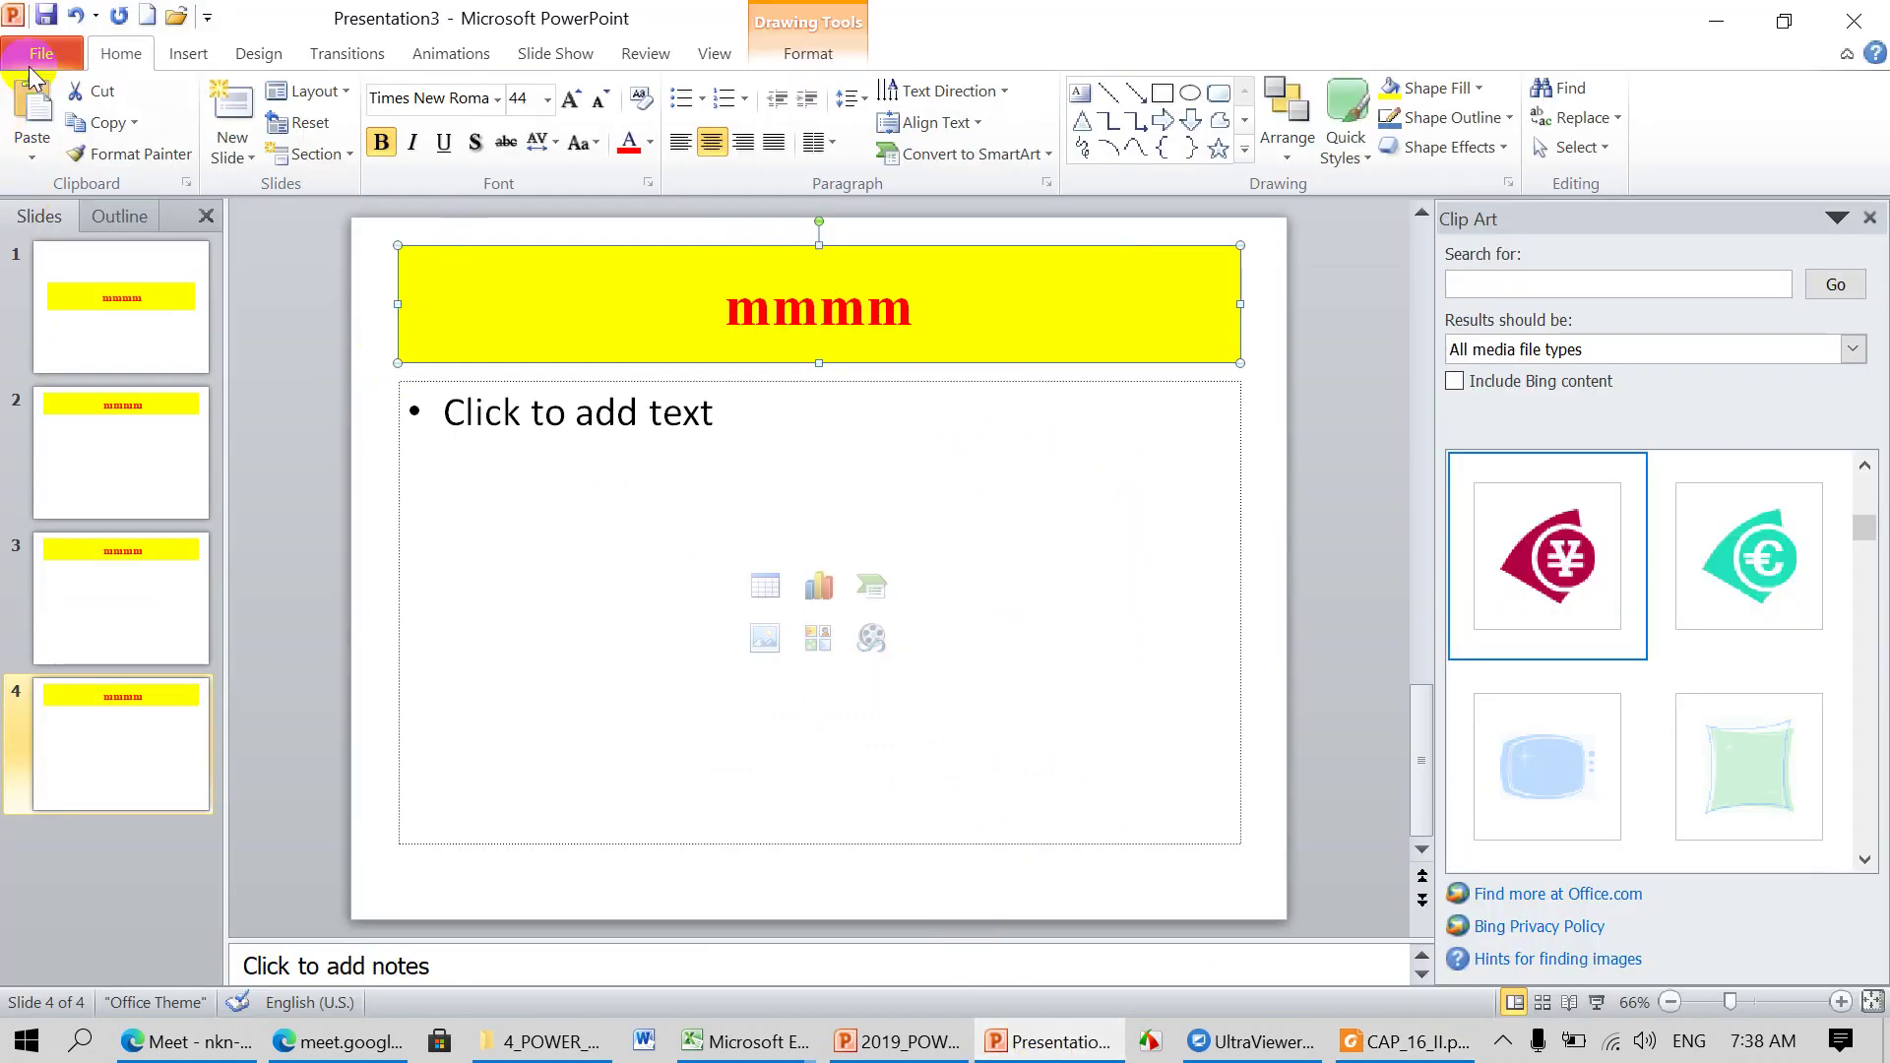
Step: Create a new blank presentation and add three more slides for four in total
left_click(128, 23)
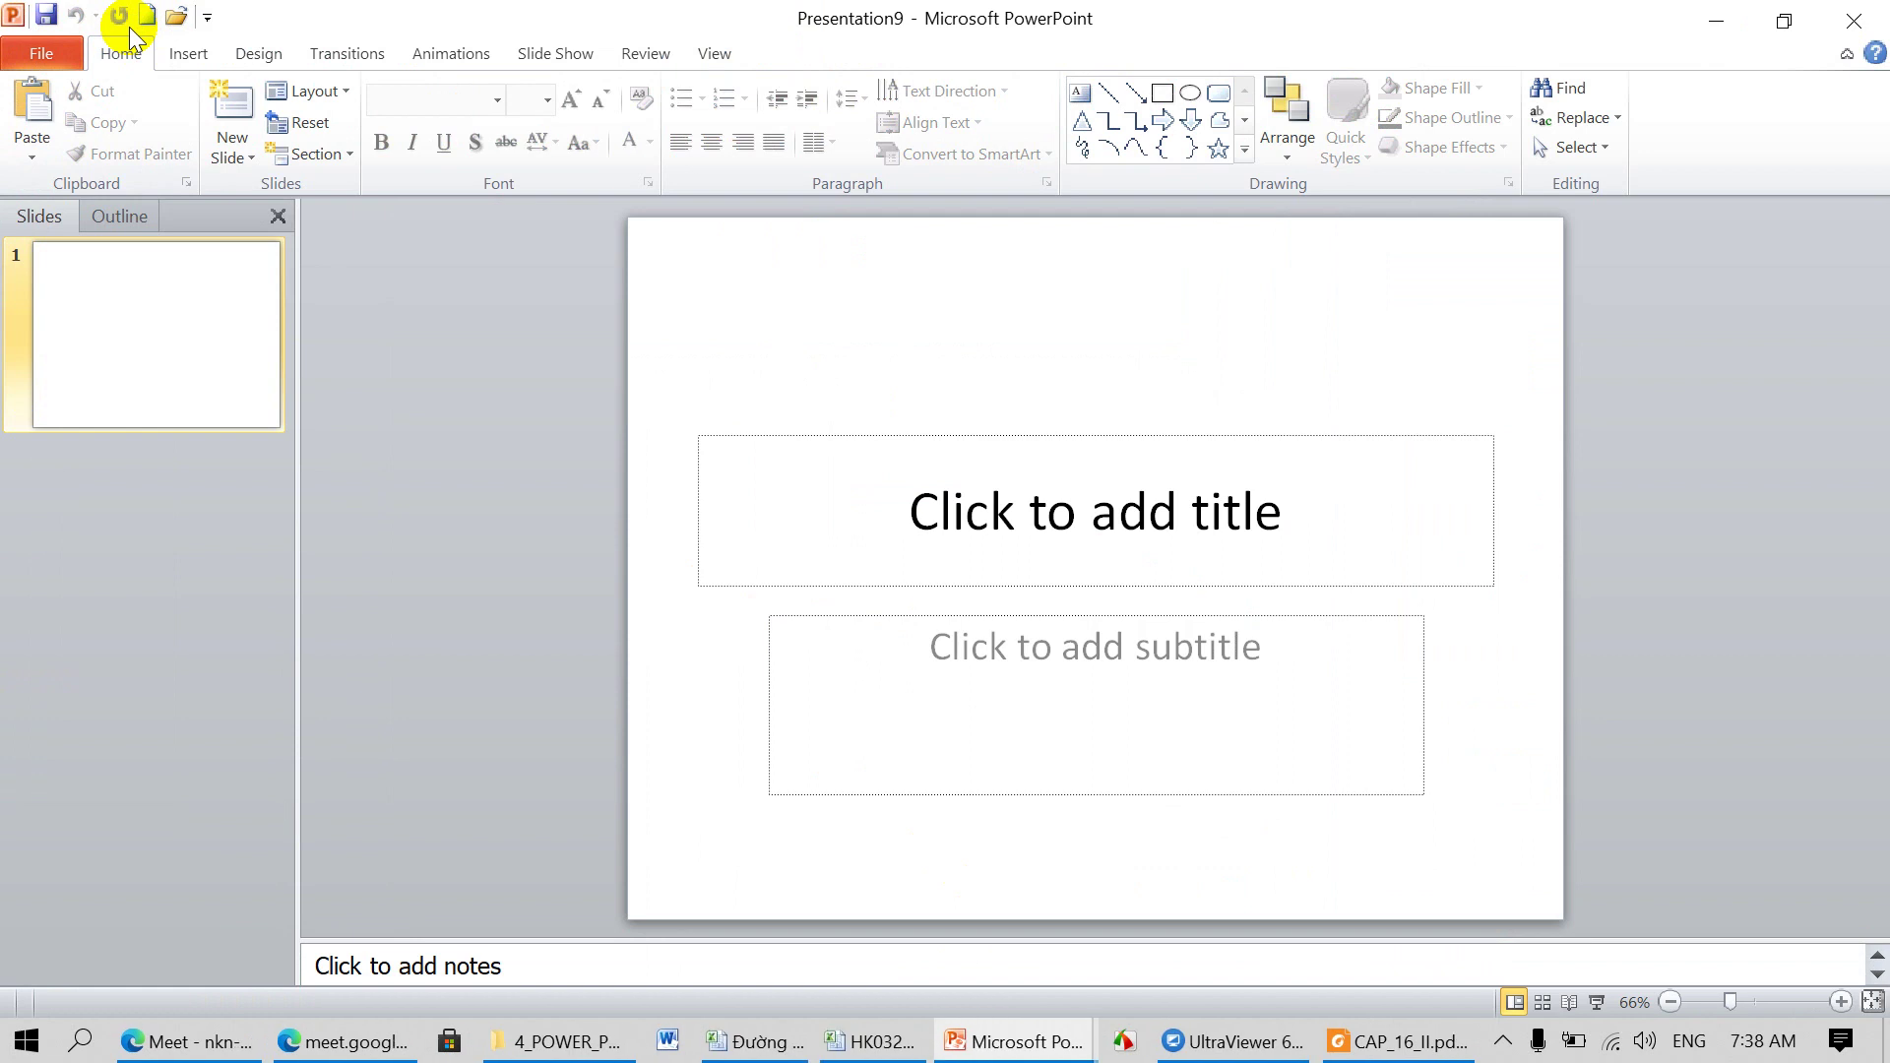
right_click(106, 495)
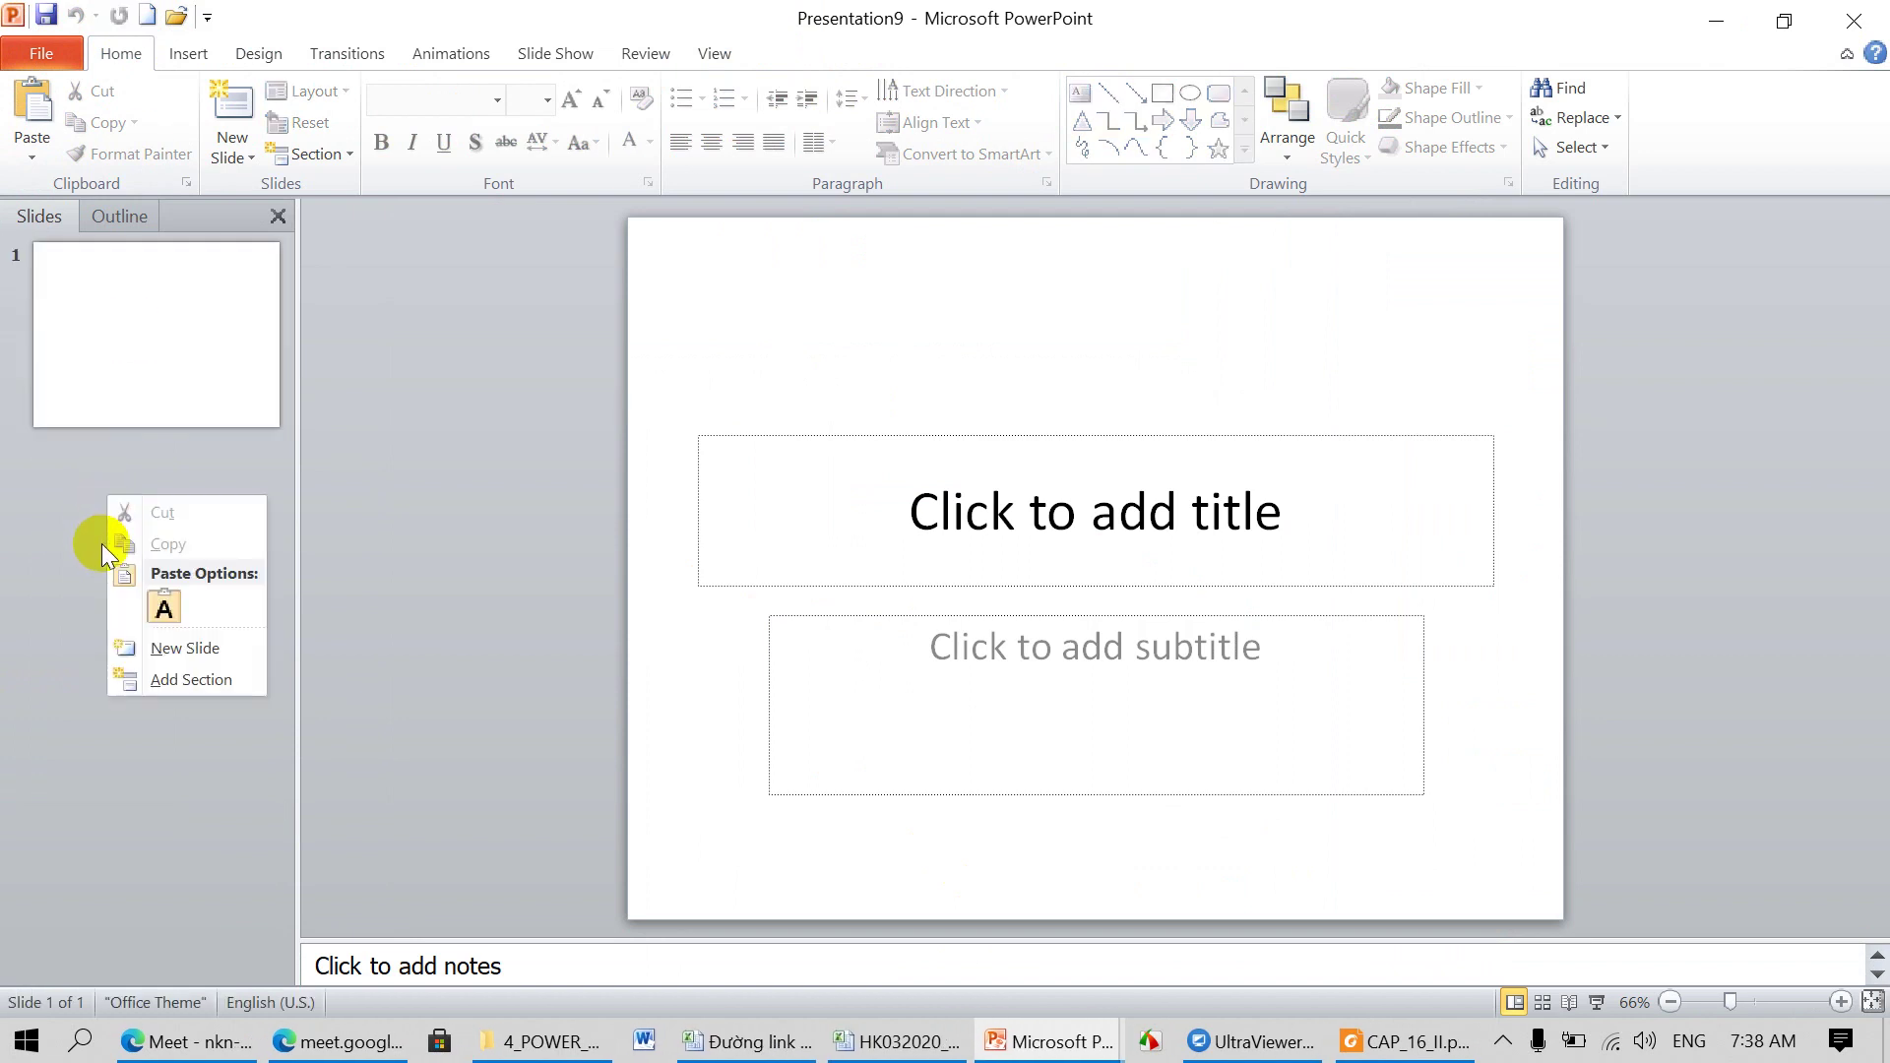
left_click(157, 648)
right_click(122, 665)
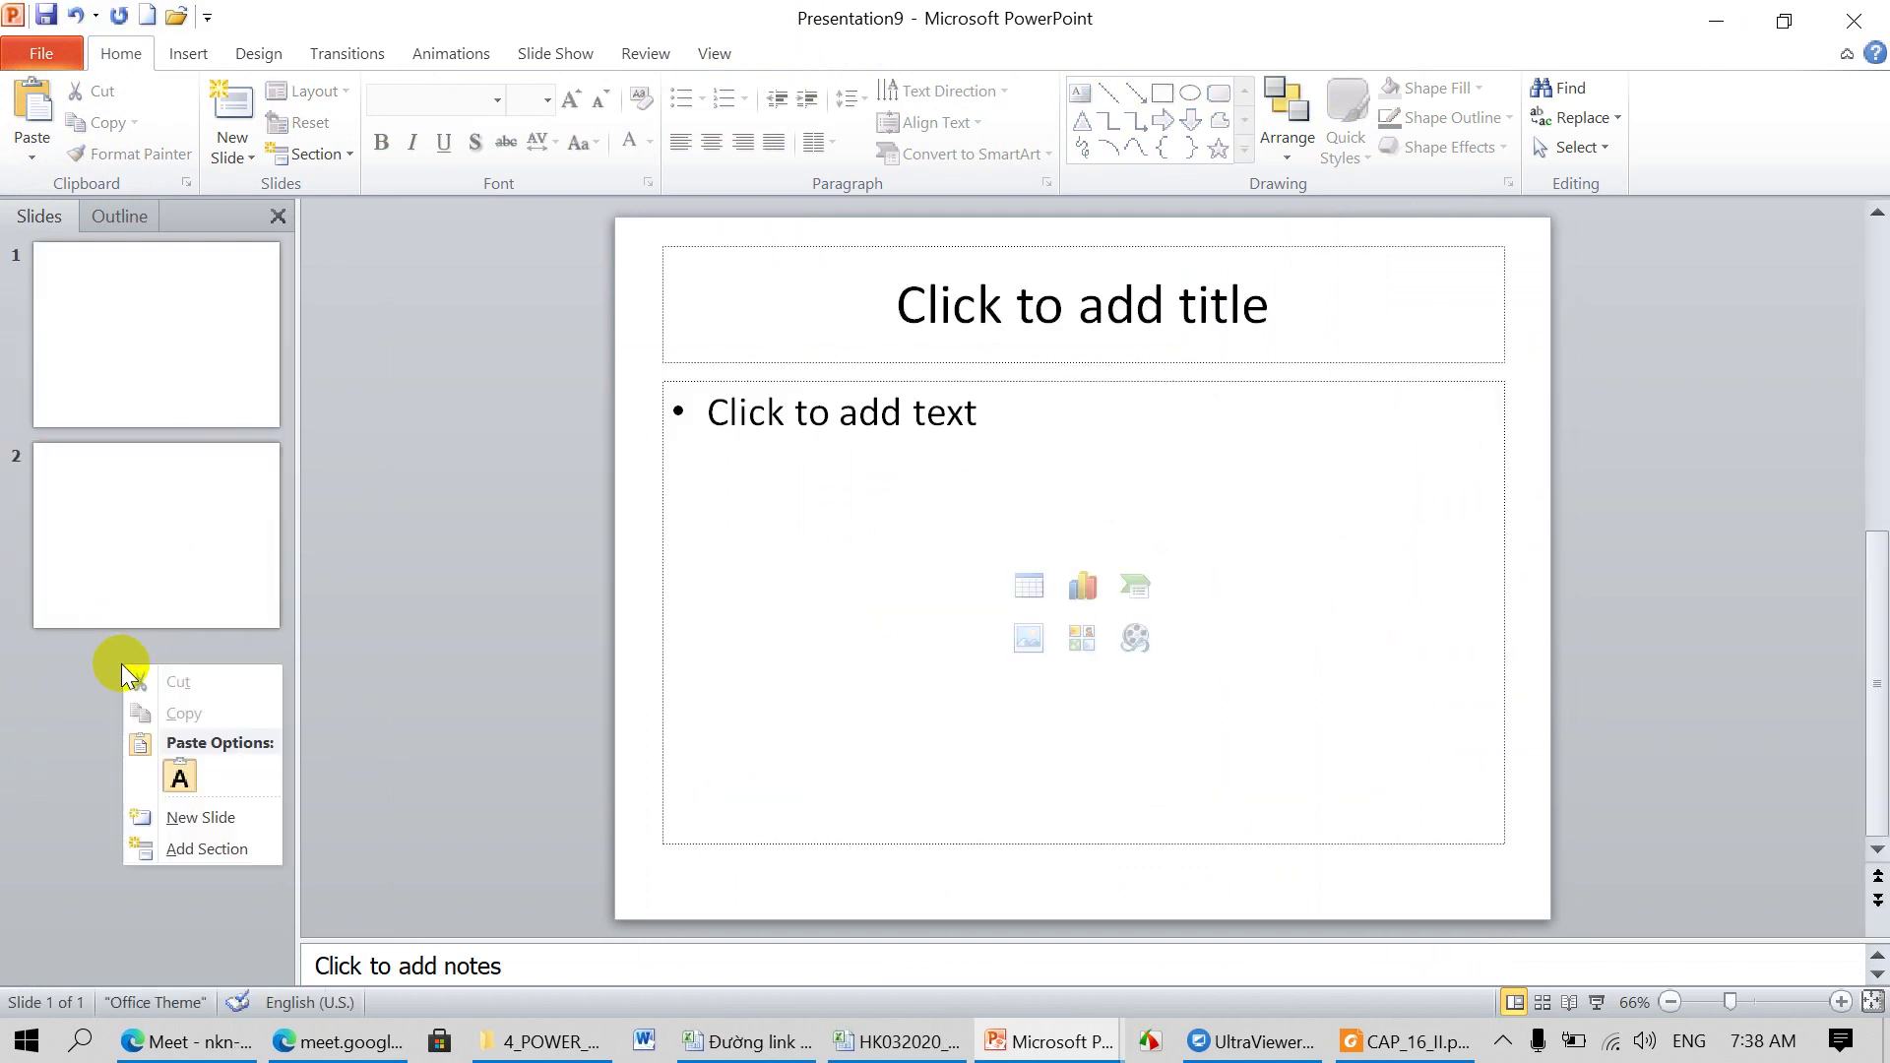
left_click(177, 817)
right_click(75, 853)
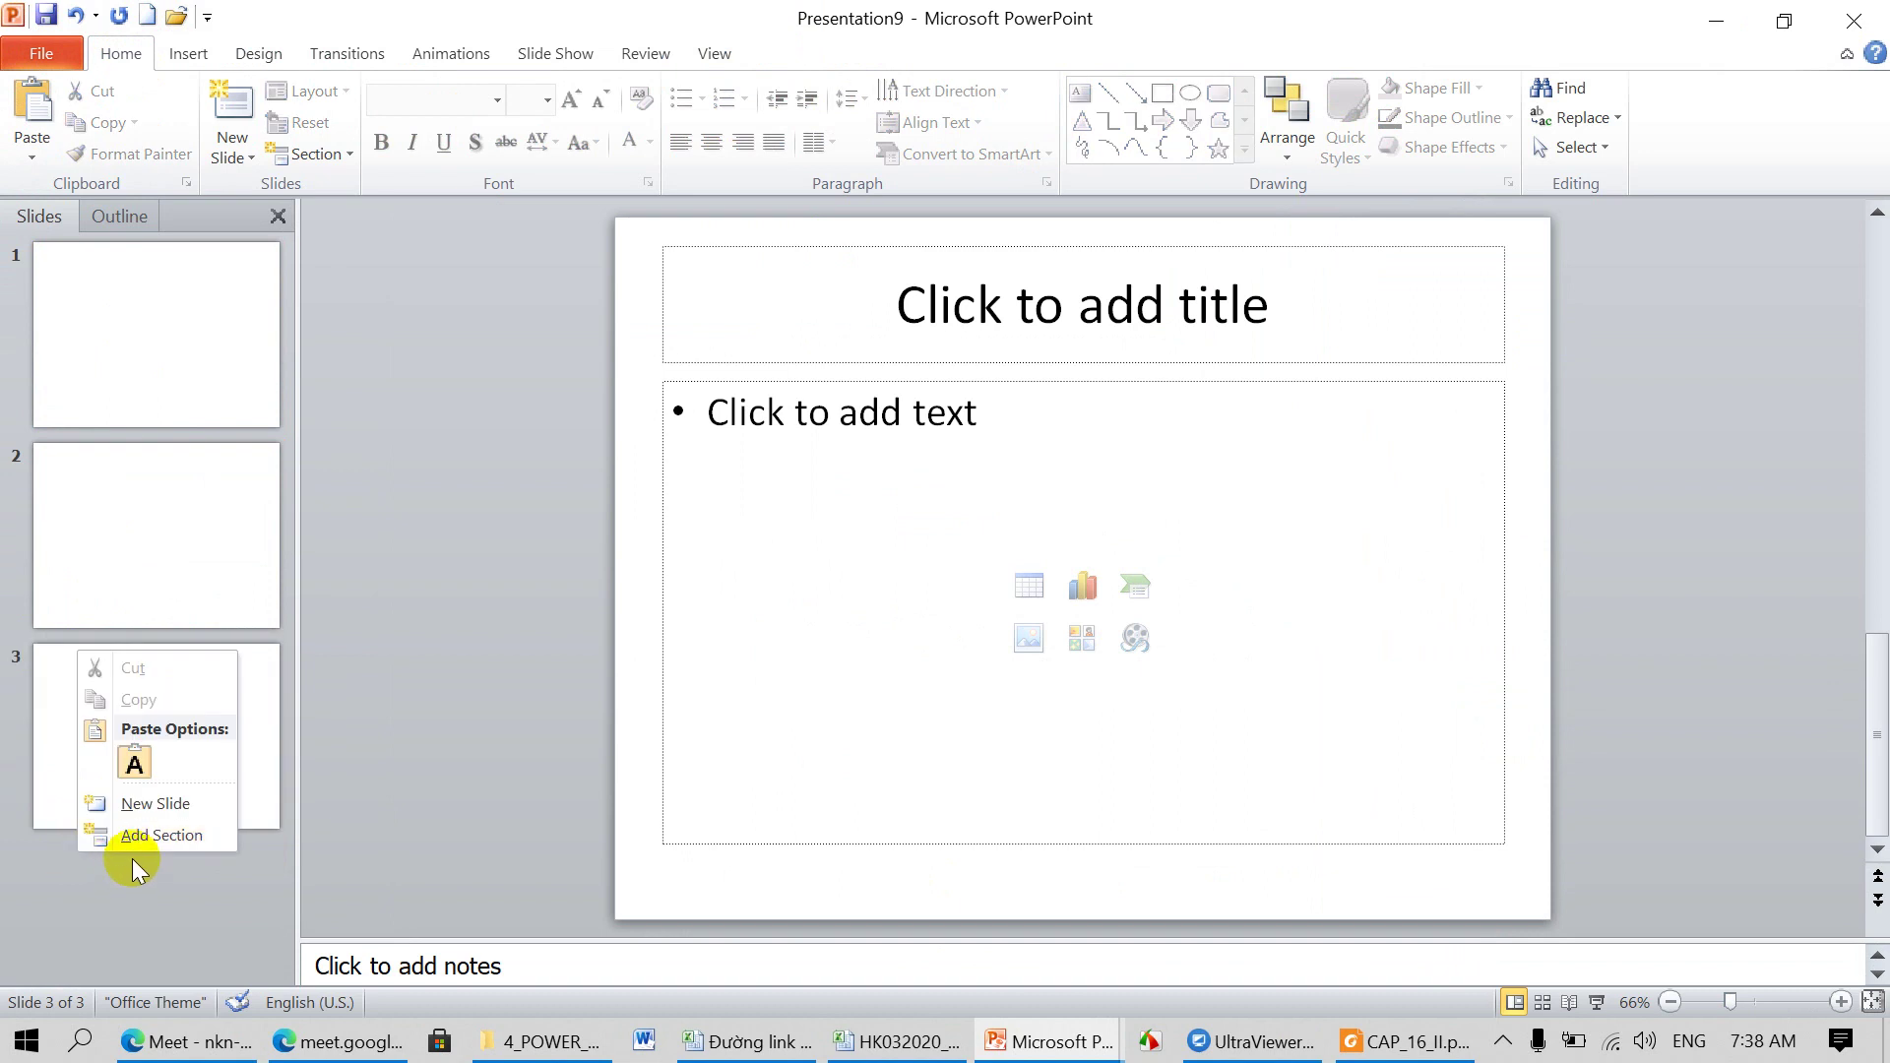
left_click(128, 806)
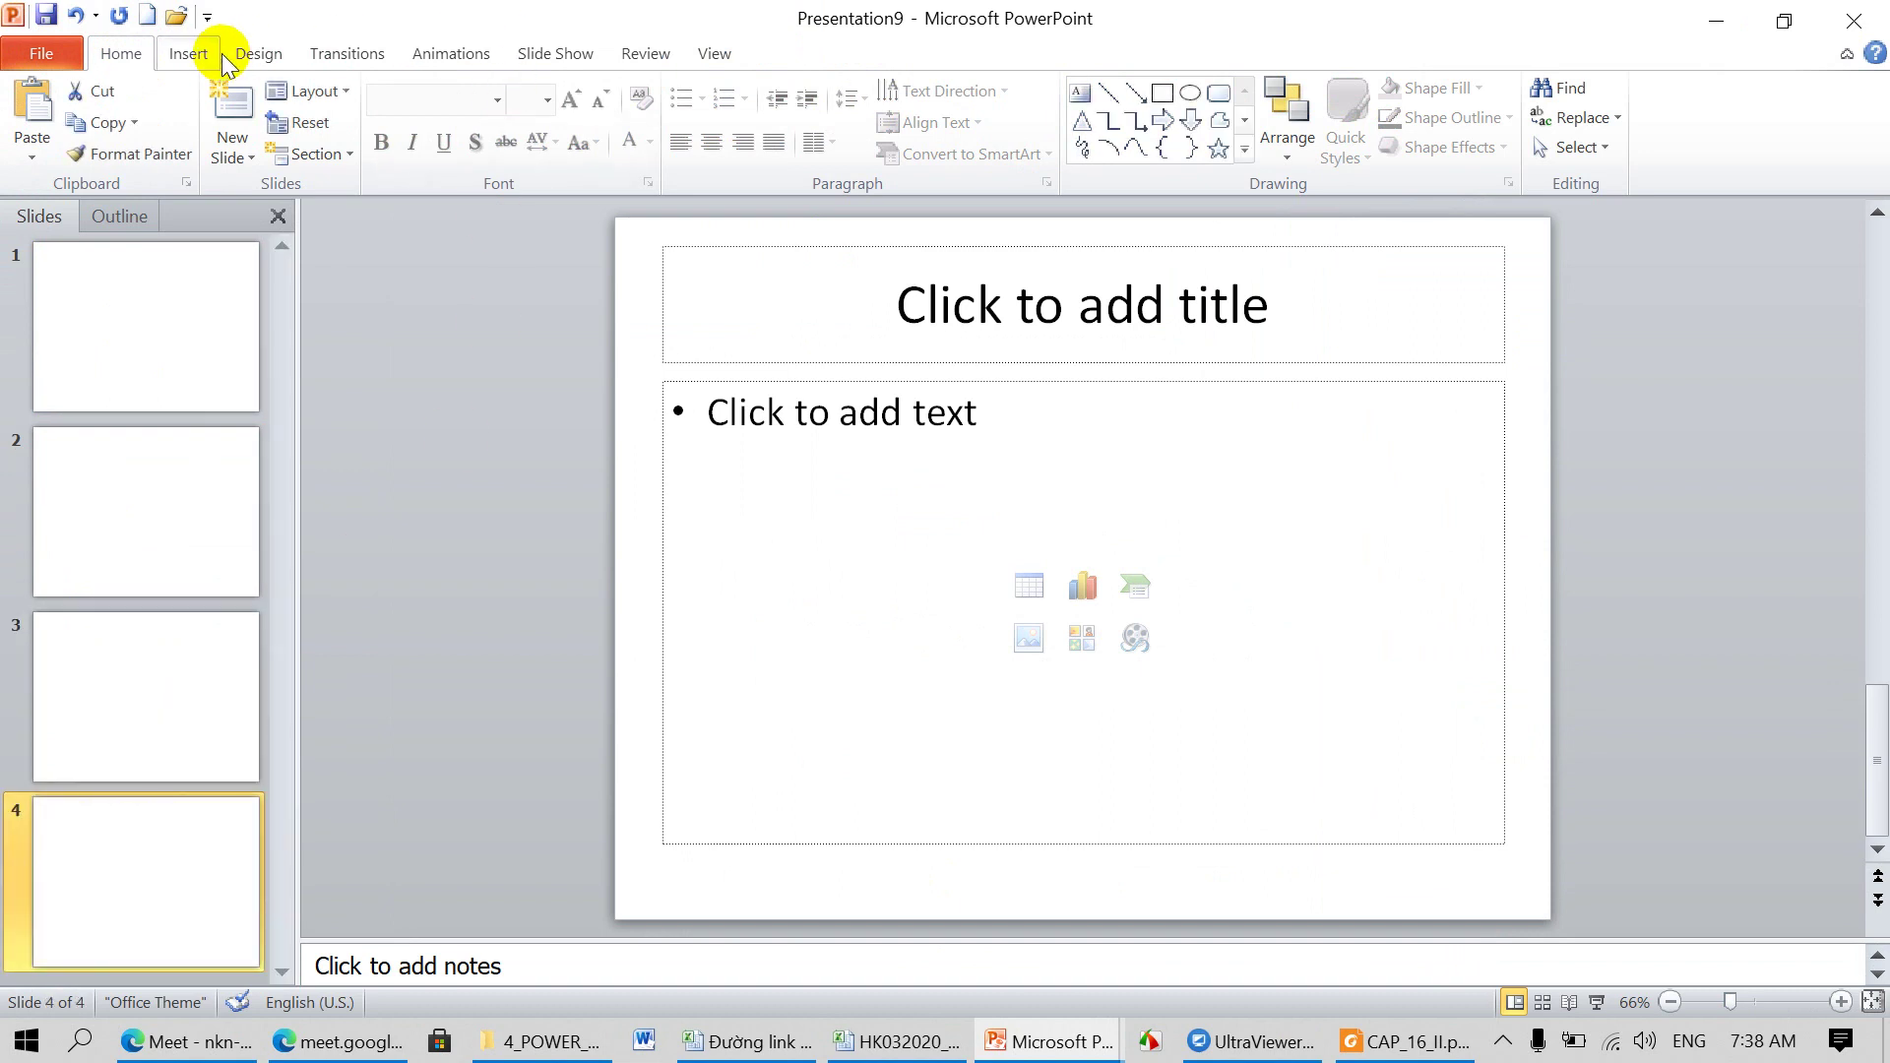
Step: Browse the full Design theme gallery, then bring up the exercise PDF
left_click(258, 53)
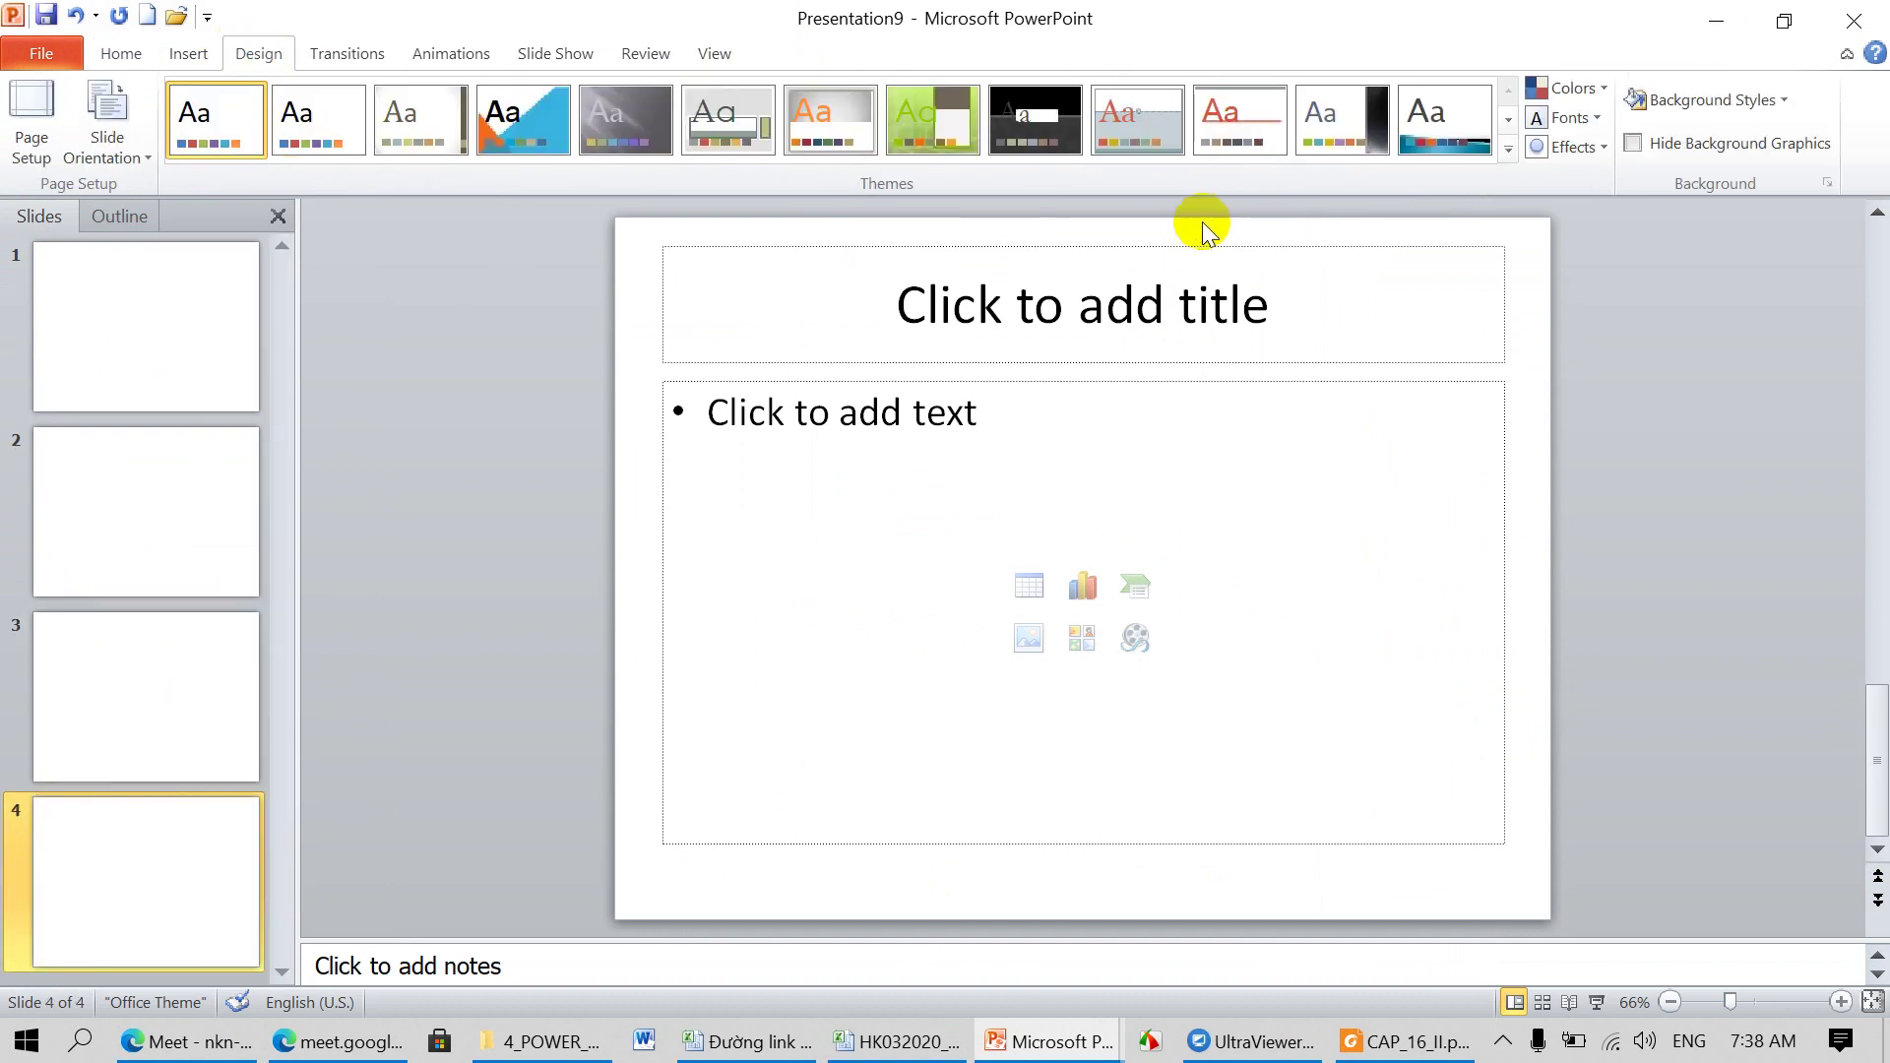
left_click(1507, 148)
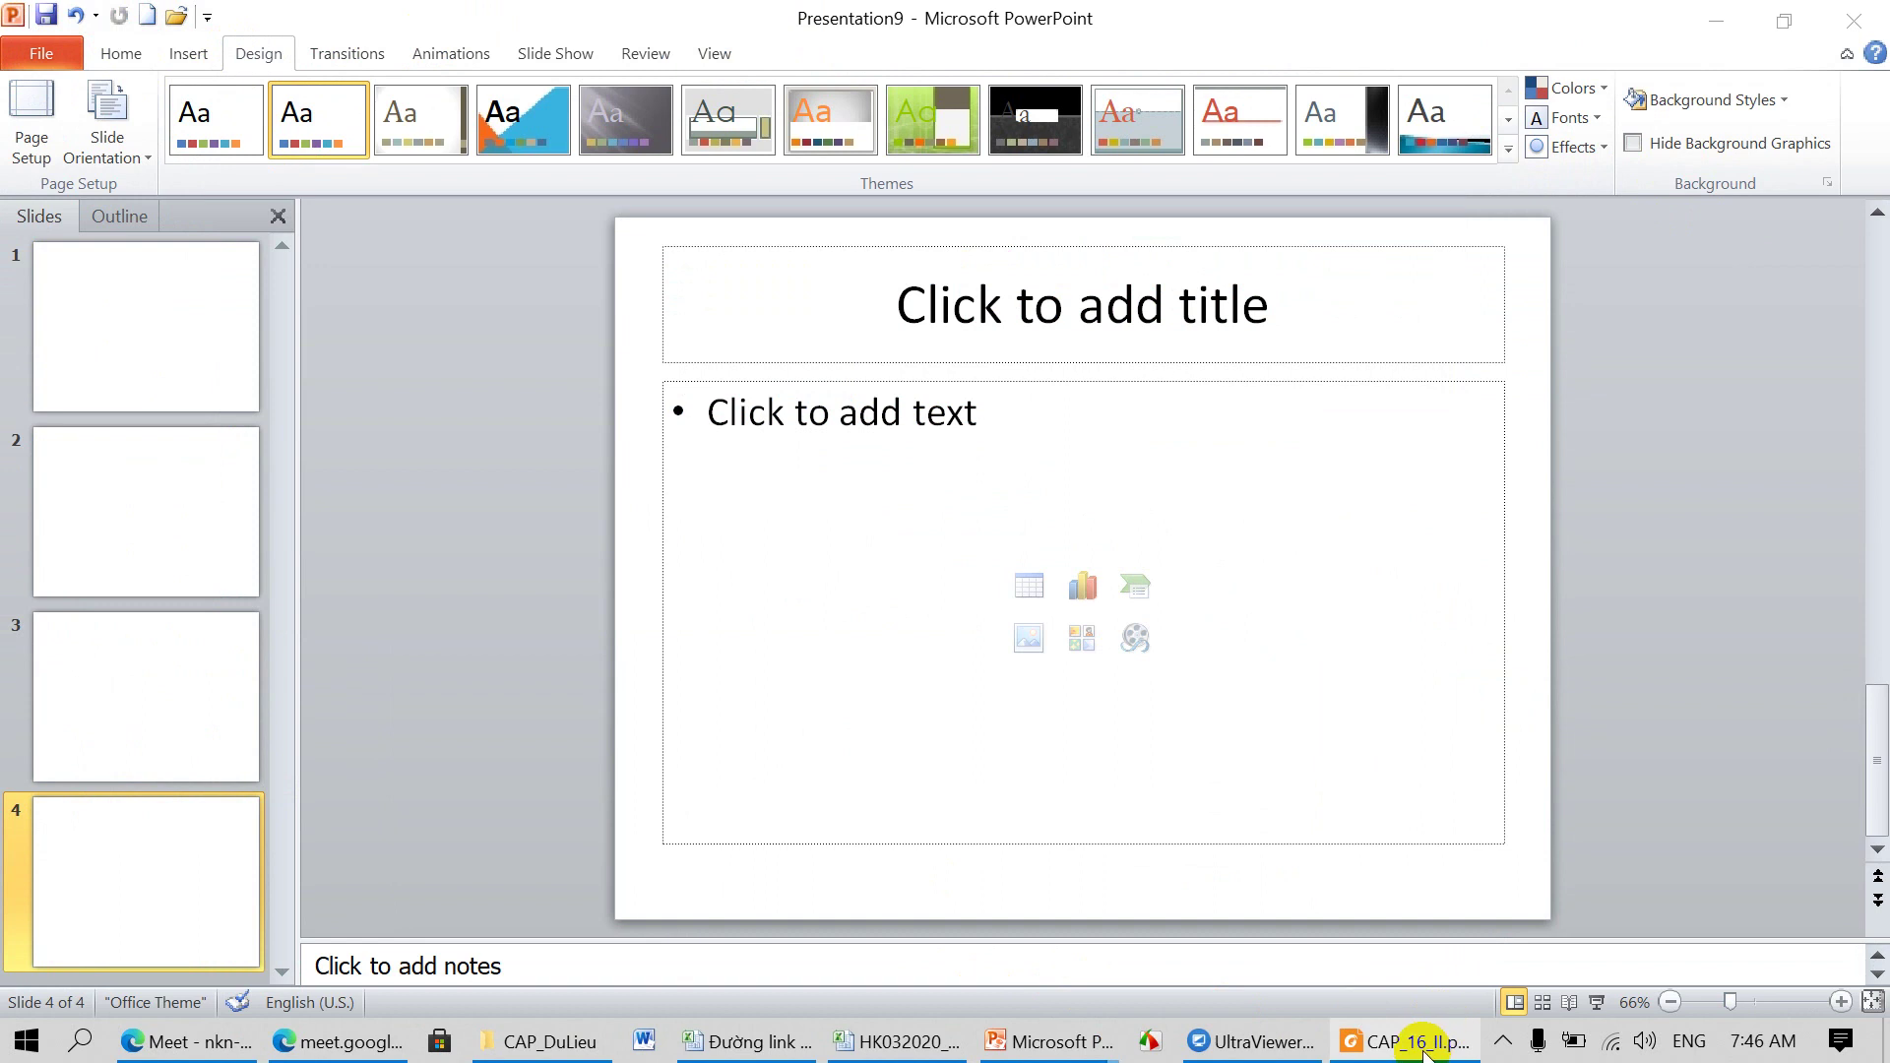
left_click(1421, 1044)
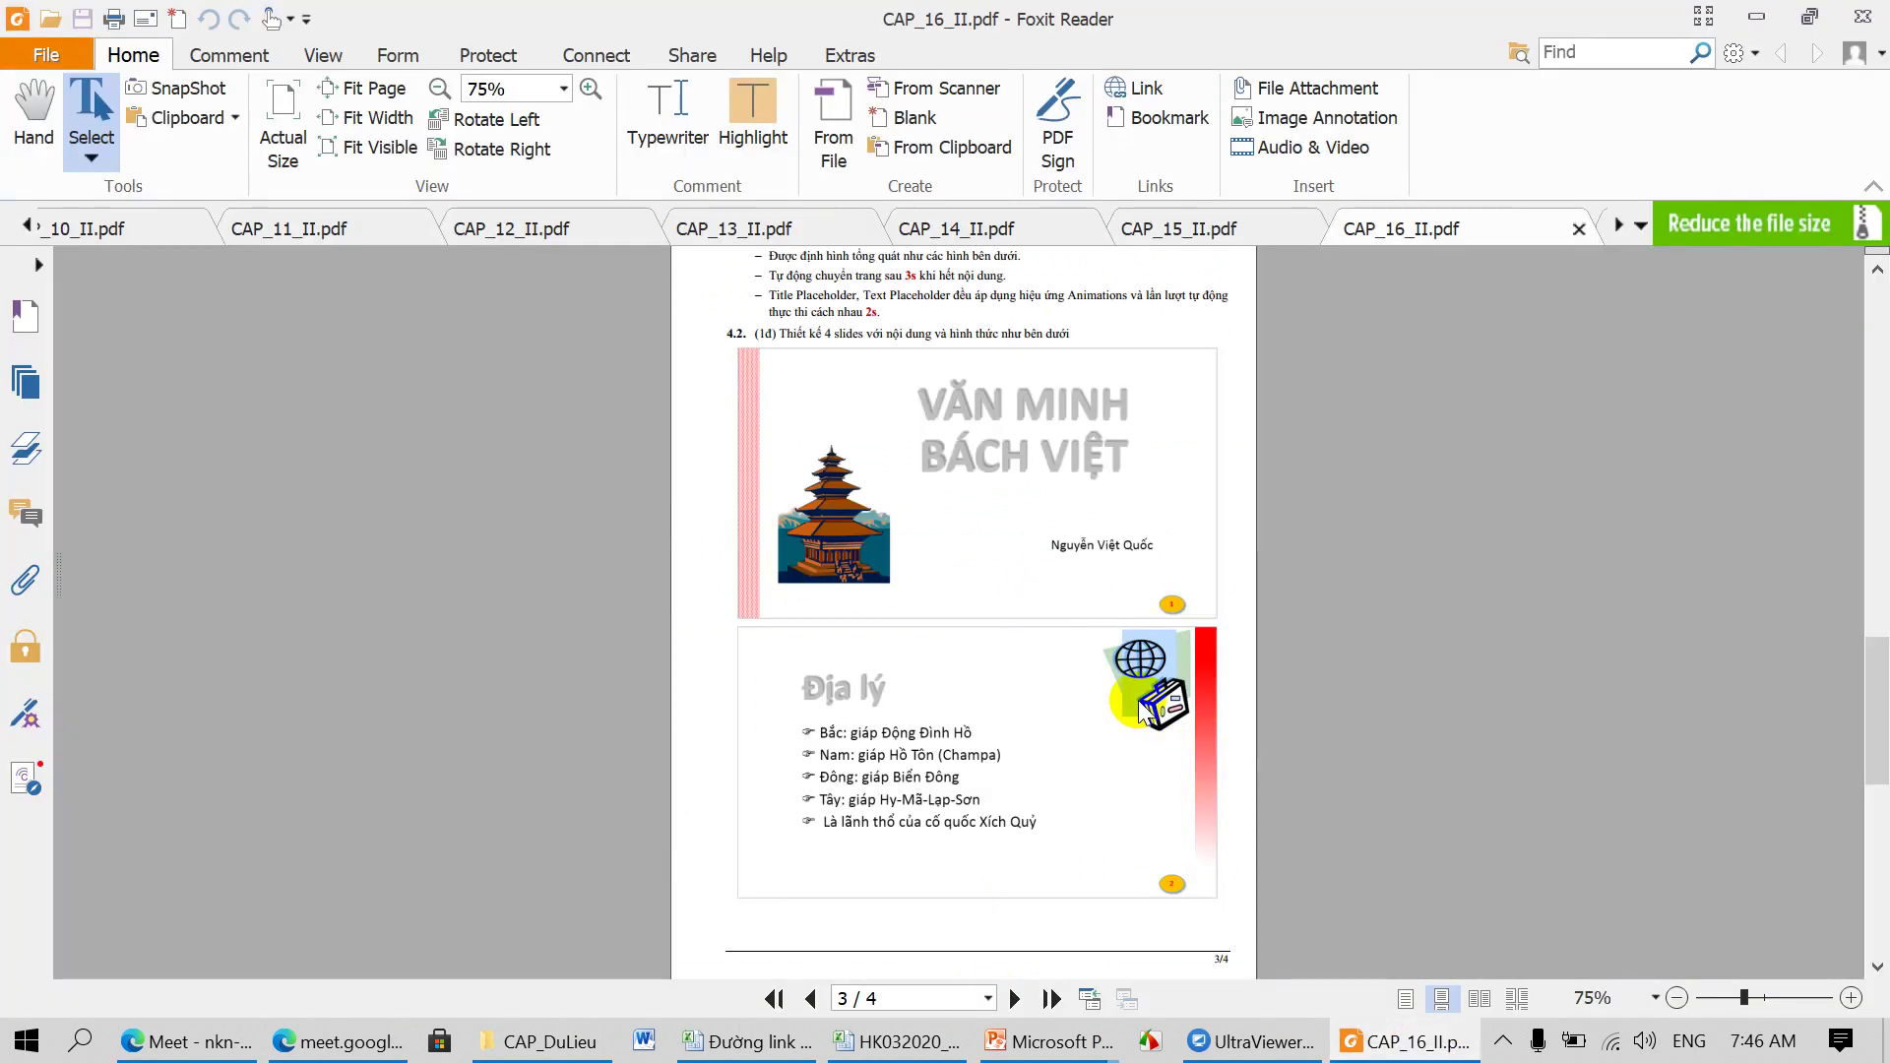
Step: Scroll down the exercise PDF, then check the folder of theme and picture files
scroll(1138, 700, "down", 1)
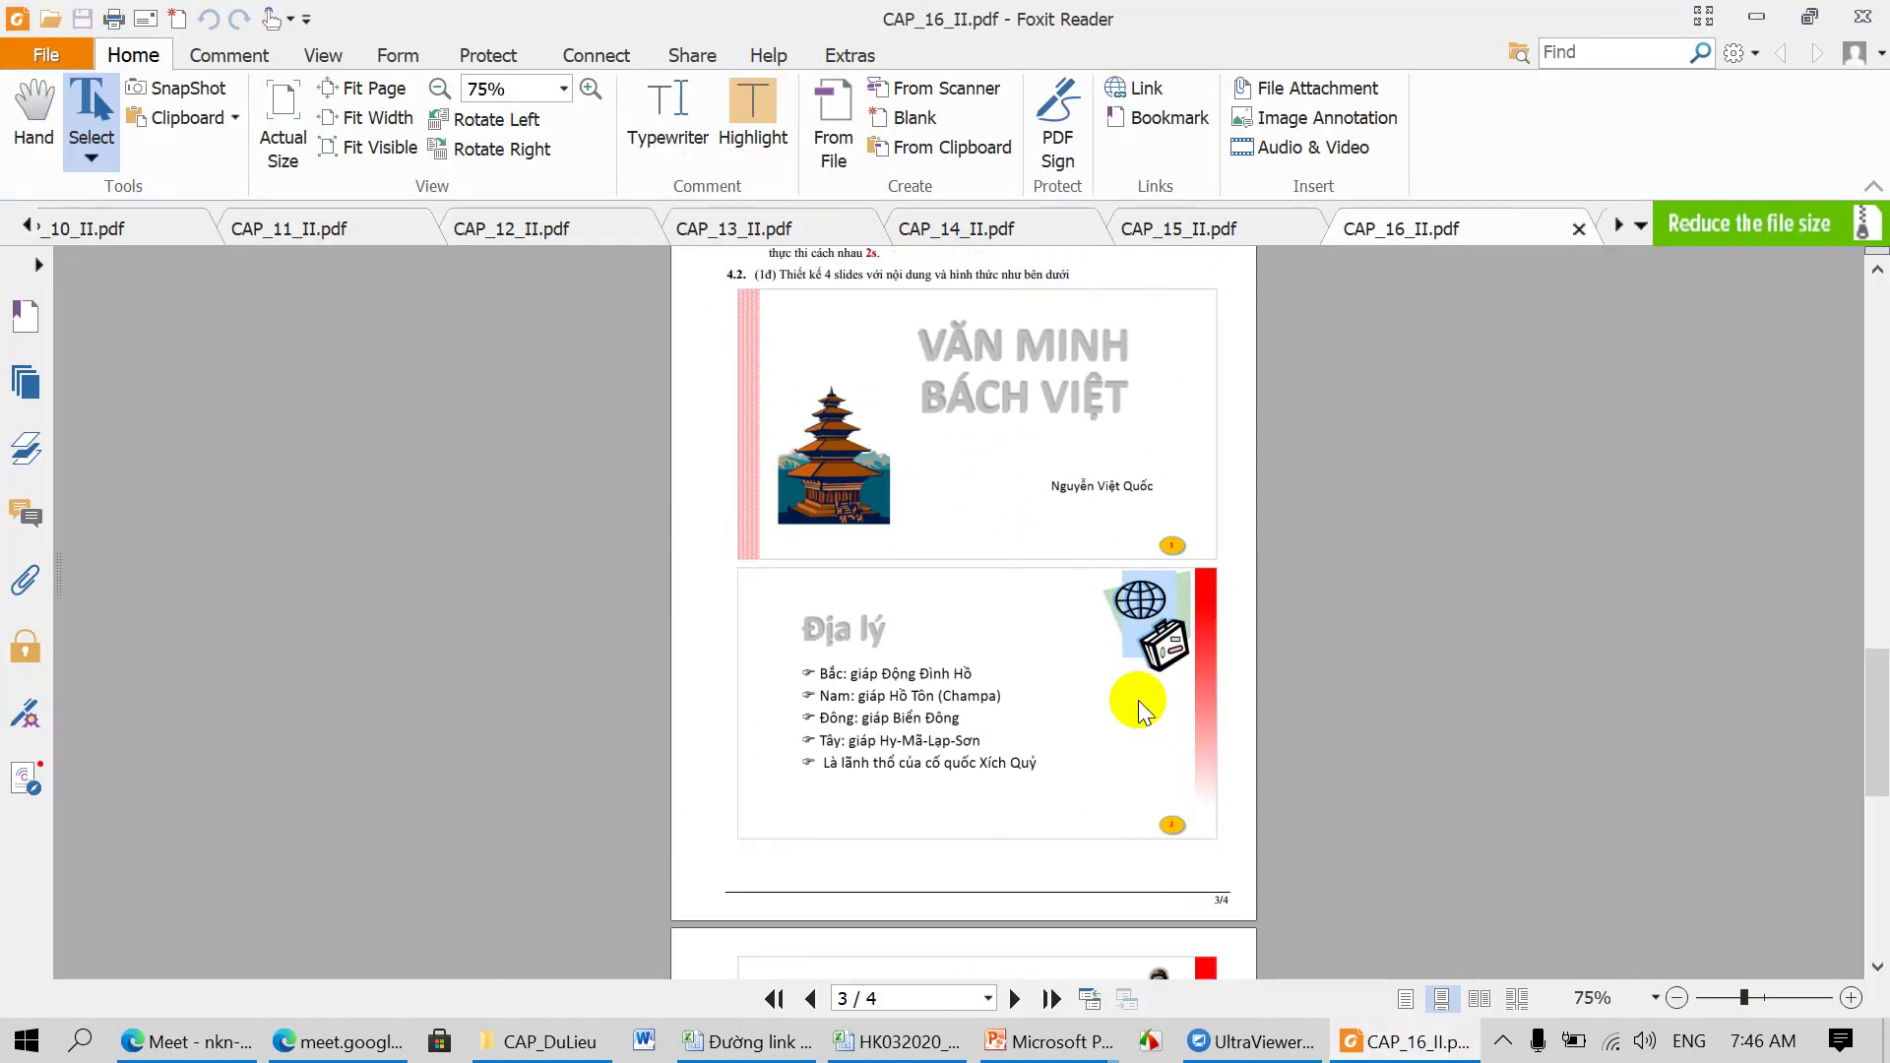
scroll(1138, 700, "down", 4)
scroll(1138, 700, "down", 2)
scroll(1139, 700, "down", 3)
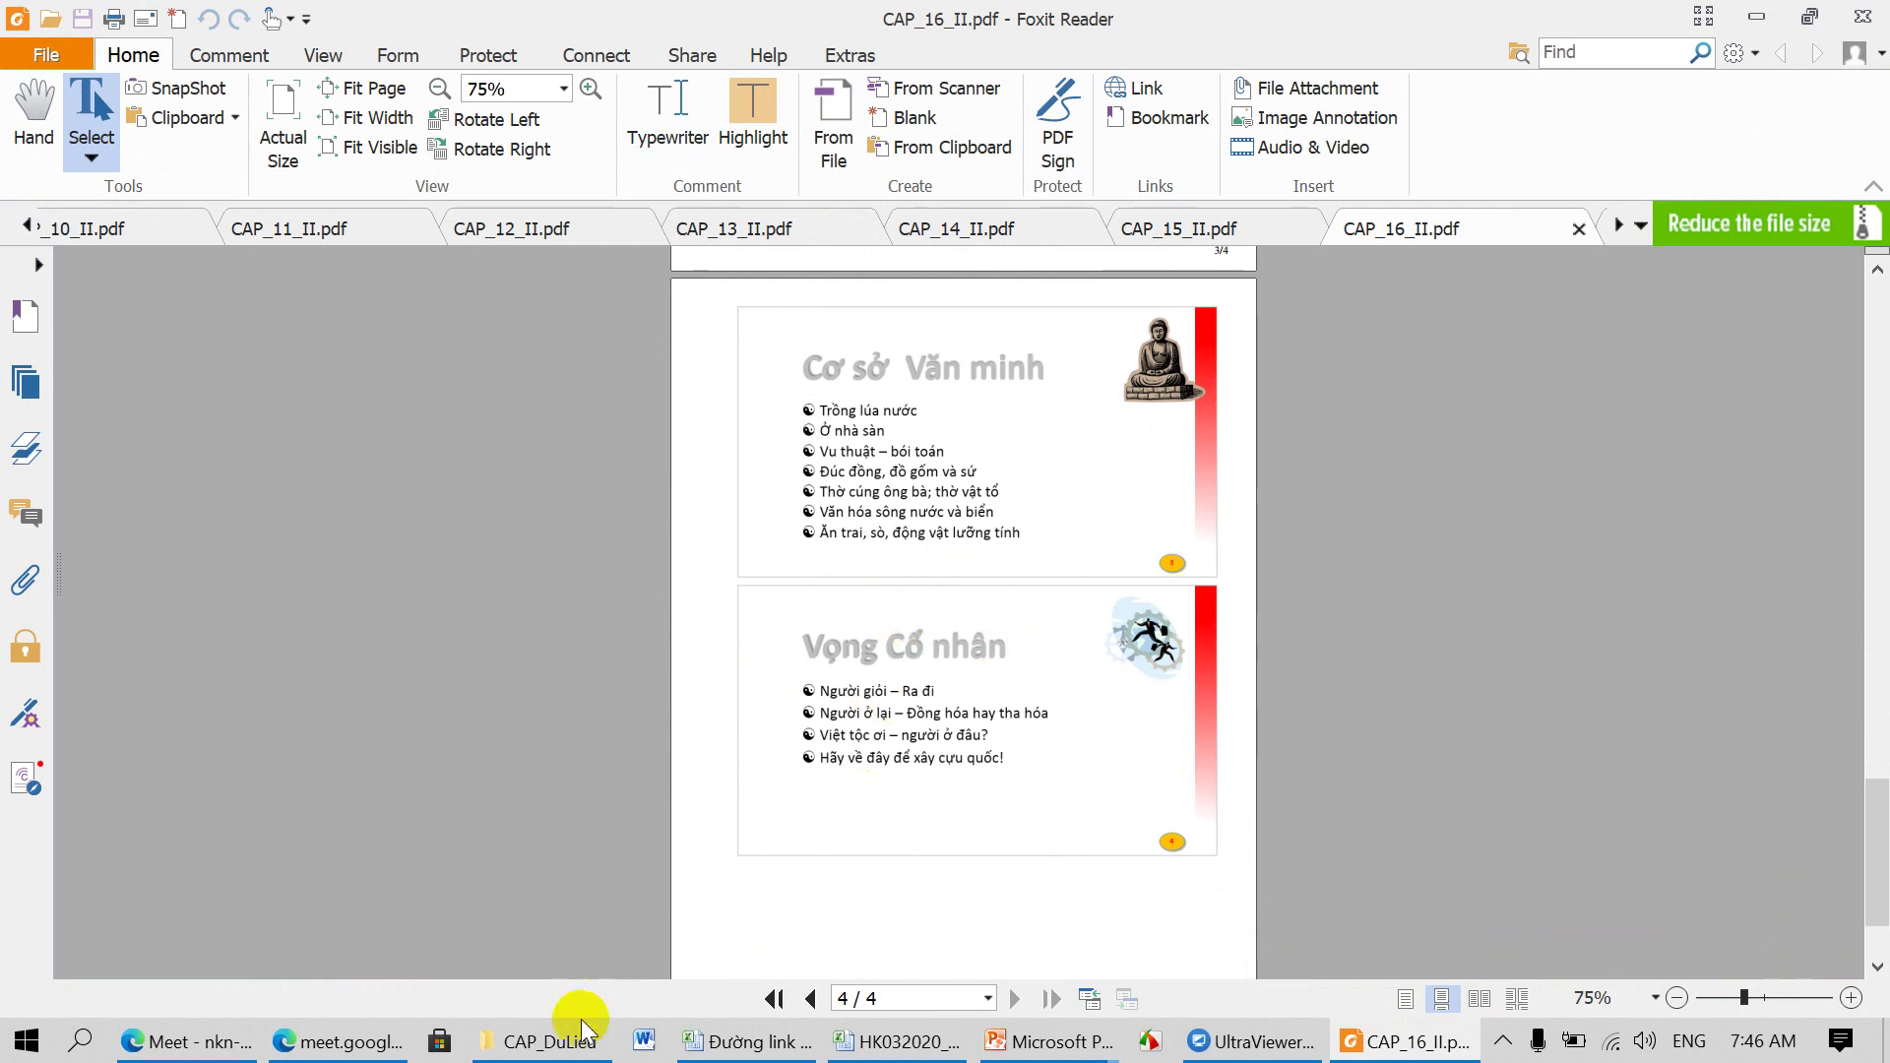
left_click(537, 1044)
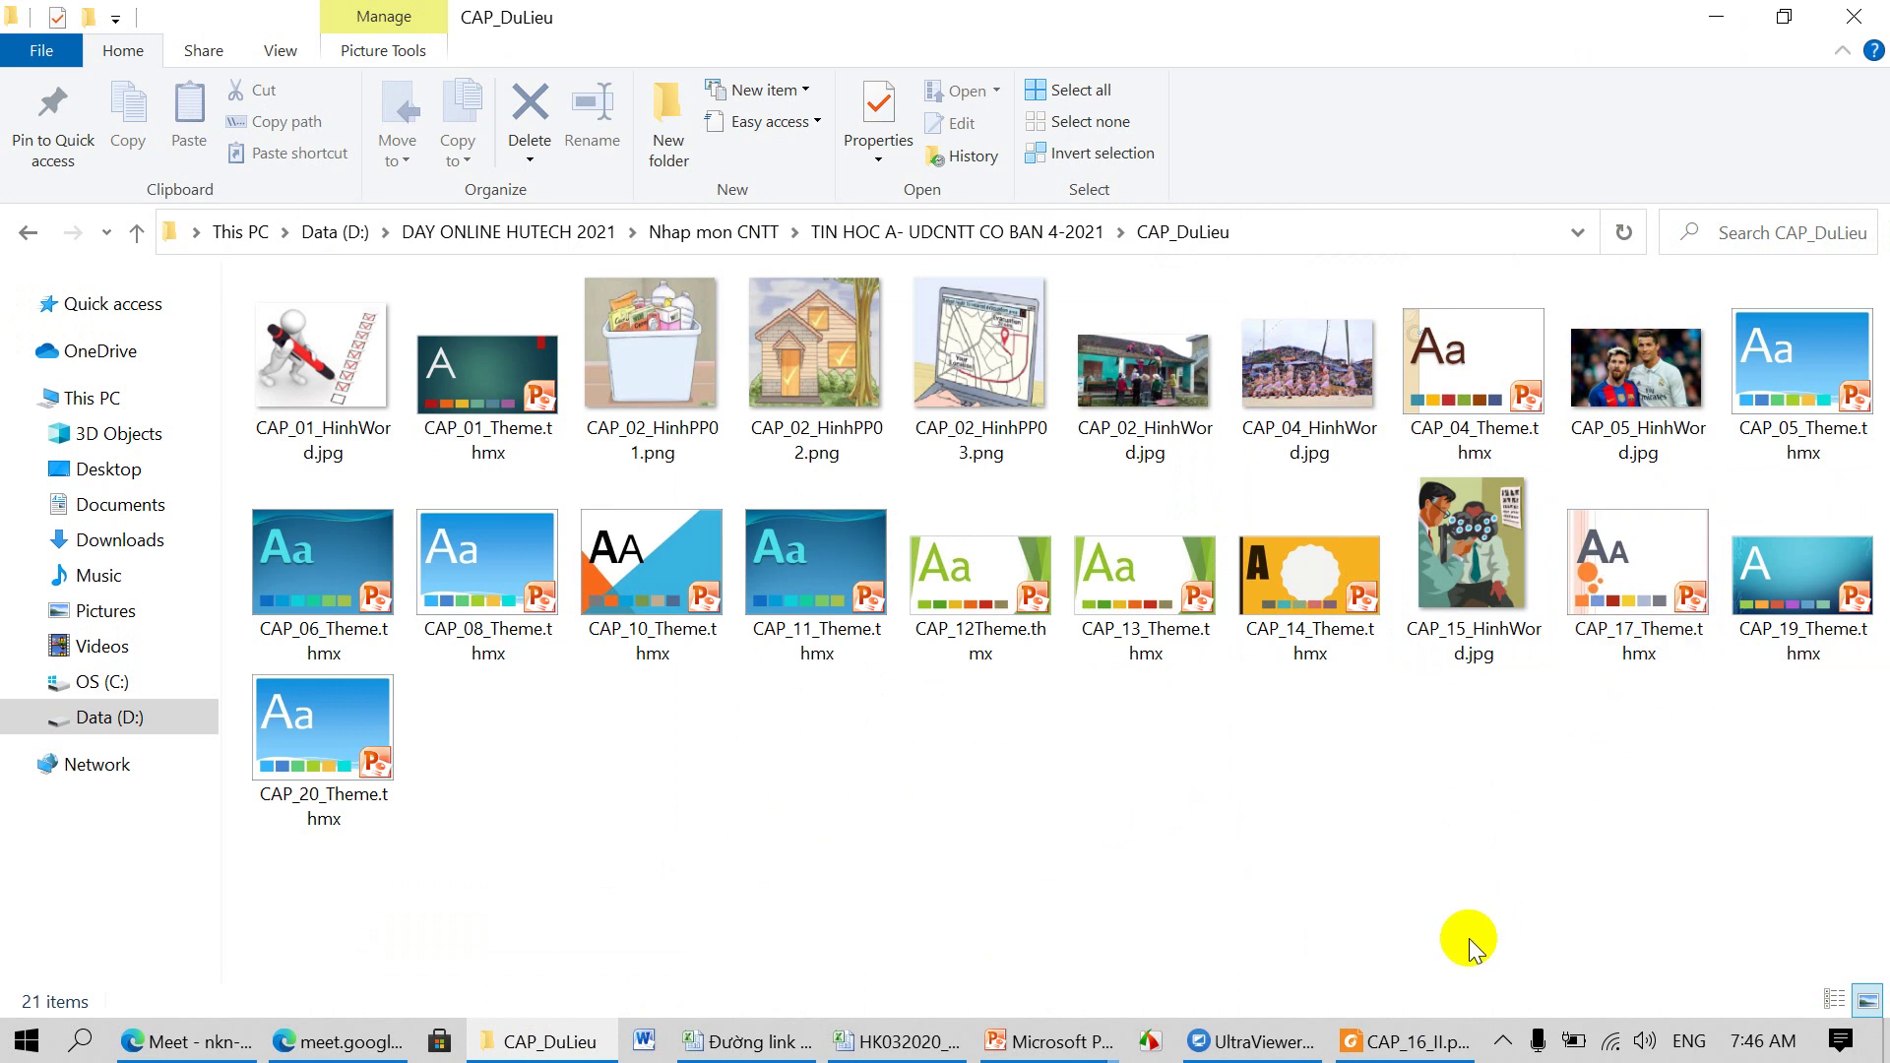
Step: Review exercise 4.1's Slide Master requirements in CAP_16_II.pdf, then return to Presentation9
left_click(1423, 1041)
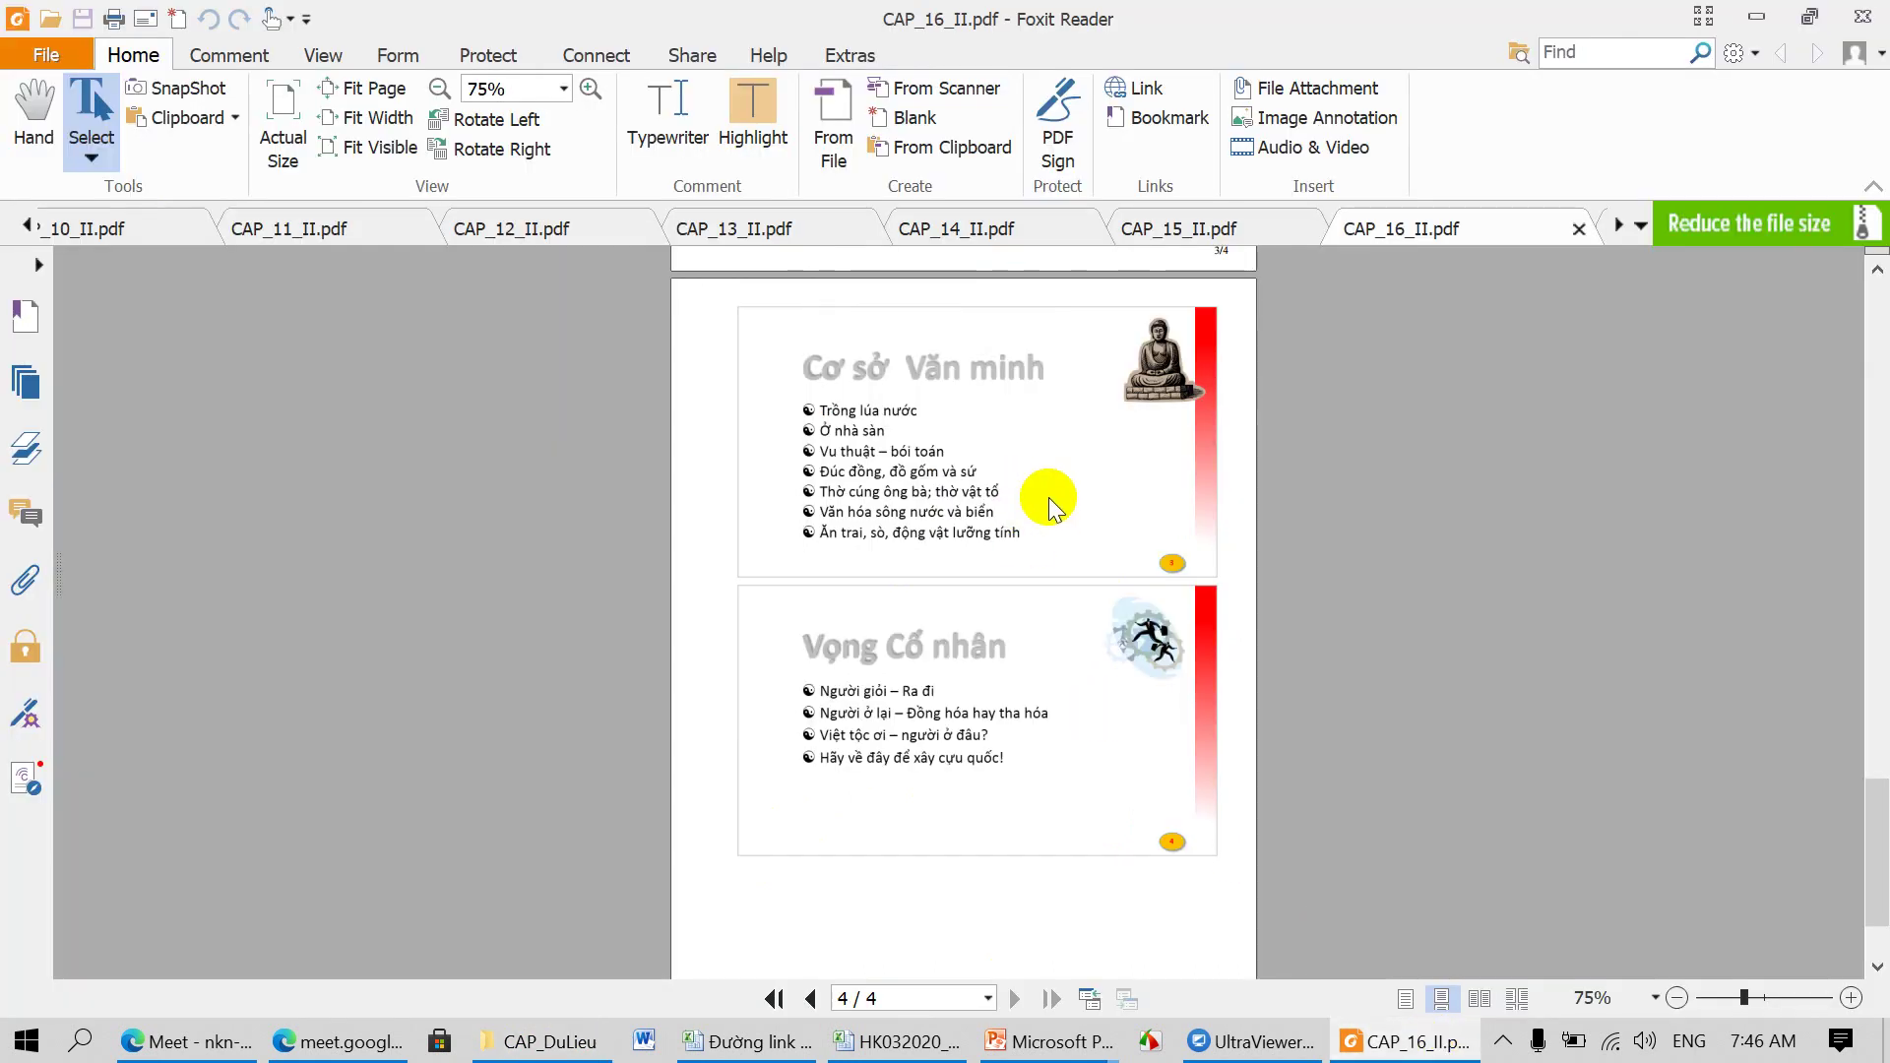
scroll(1139, 558, "up", 10)
scroll(1139, 557, "up", 4)
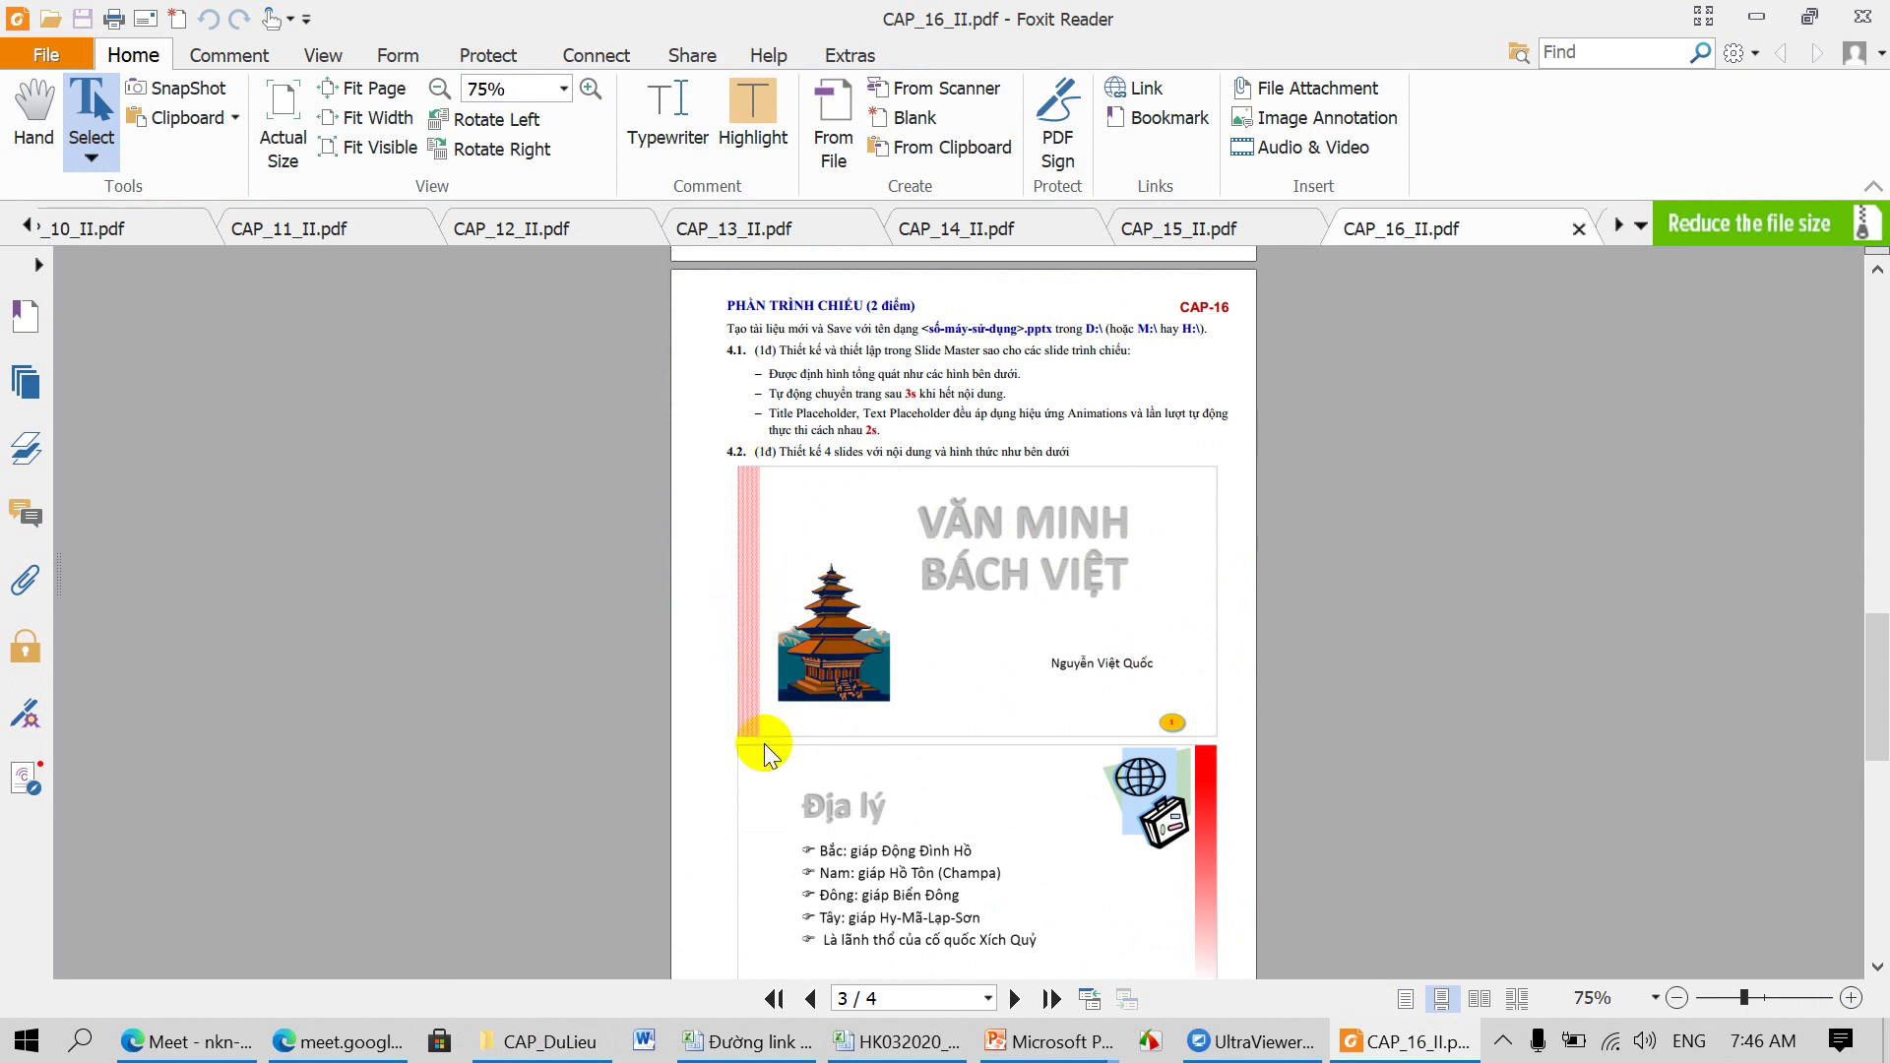
scroll(974, 666, "down", 3)
scroll(975, 665, "down", 6)
scroll(981, 666, "down", 4)
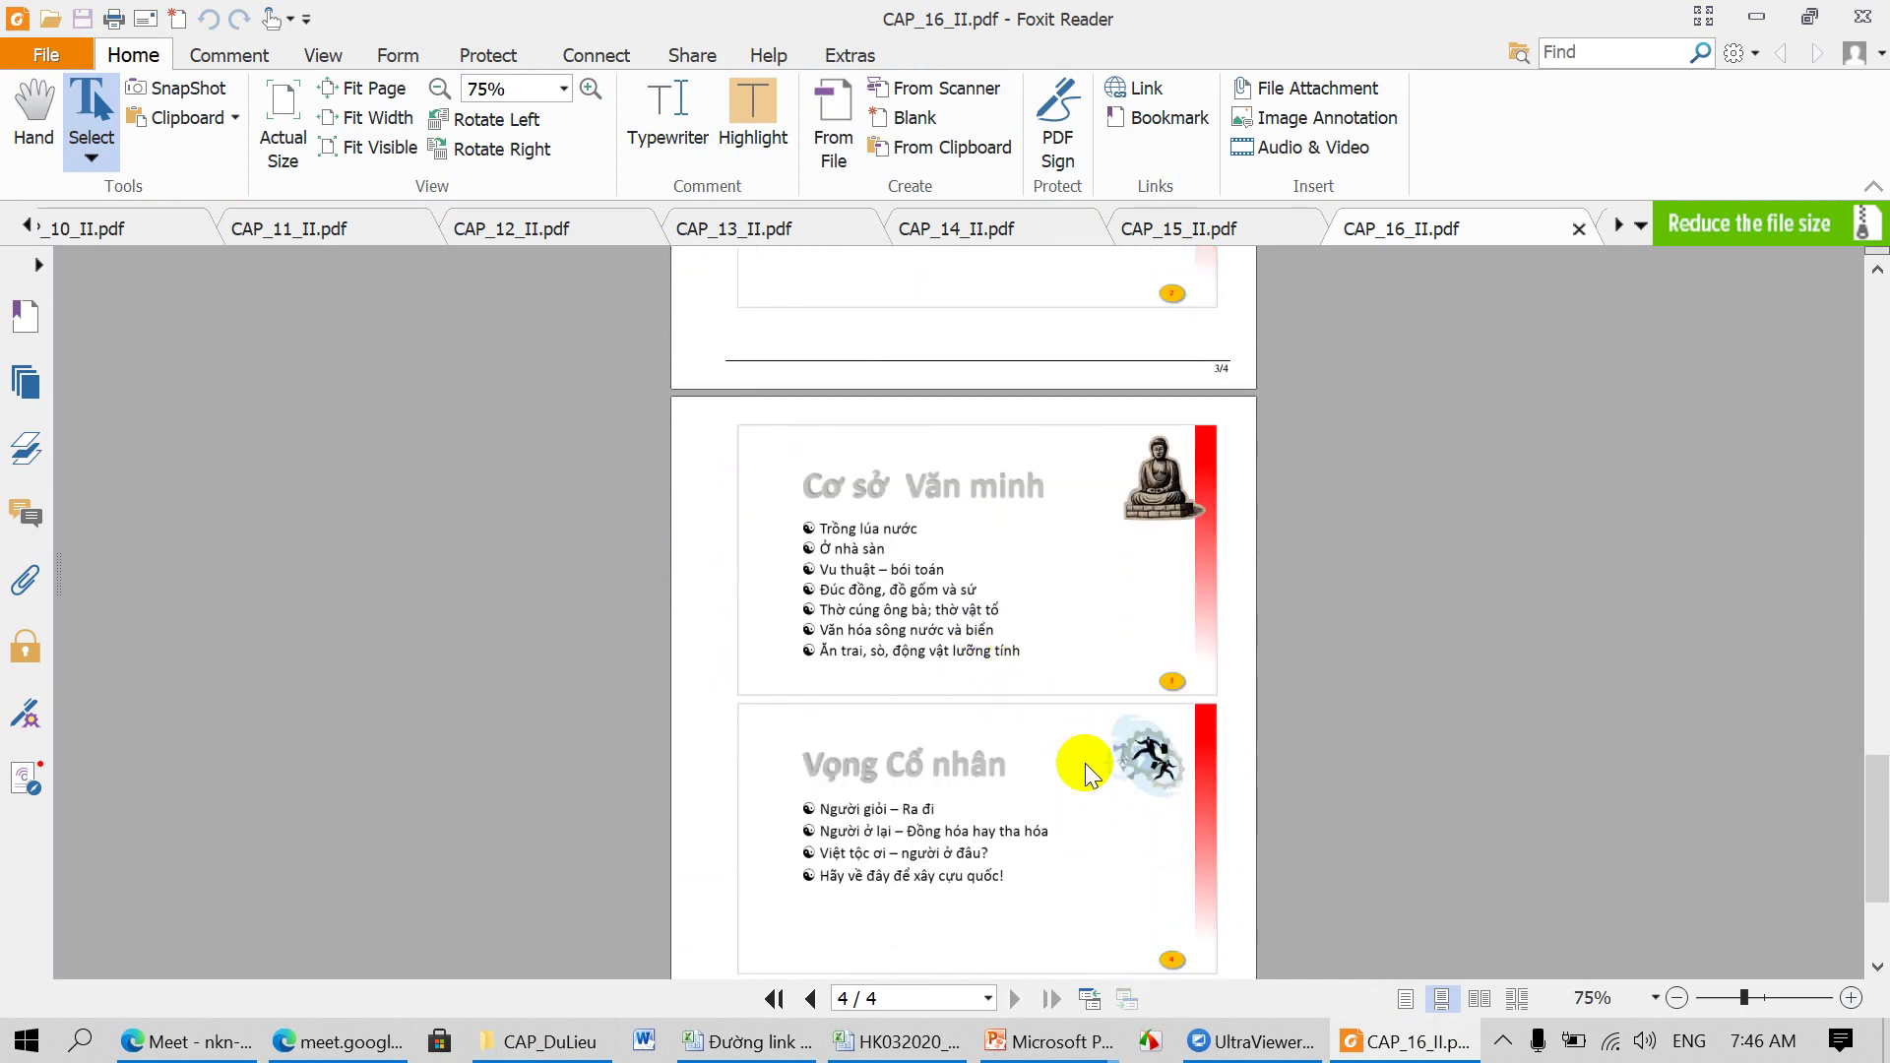
scroll(1104, 758, "down", 1)
scroll(1105, 758, "down", 1)
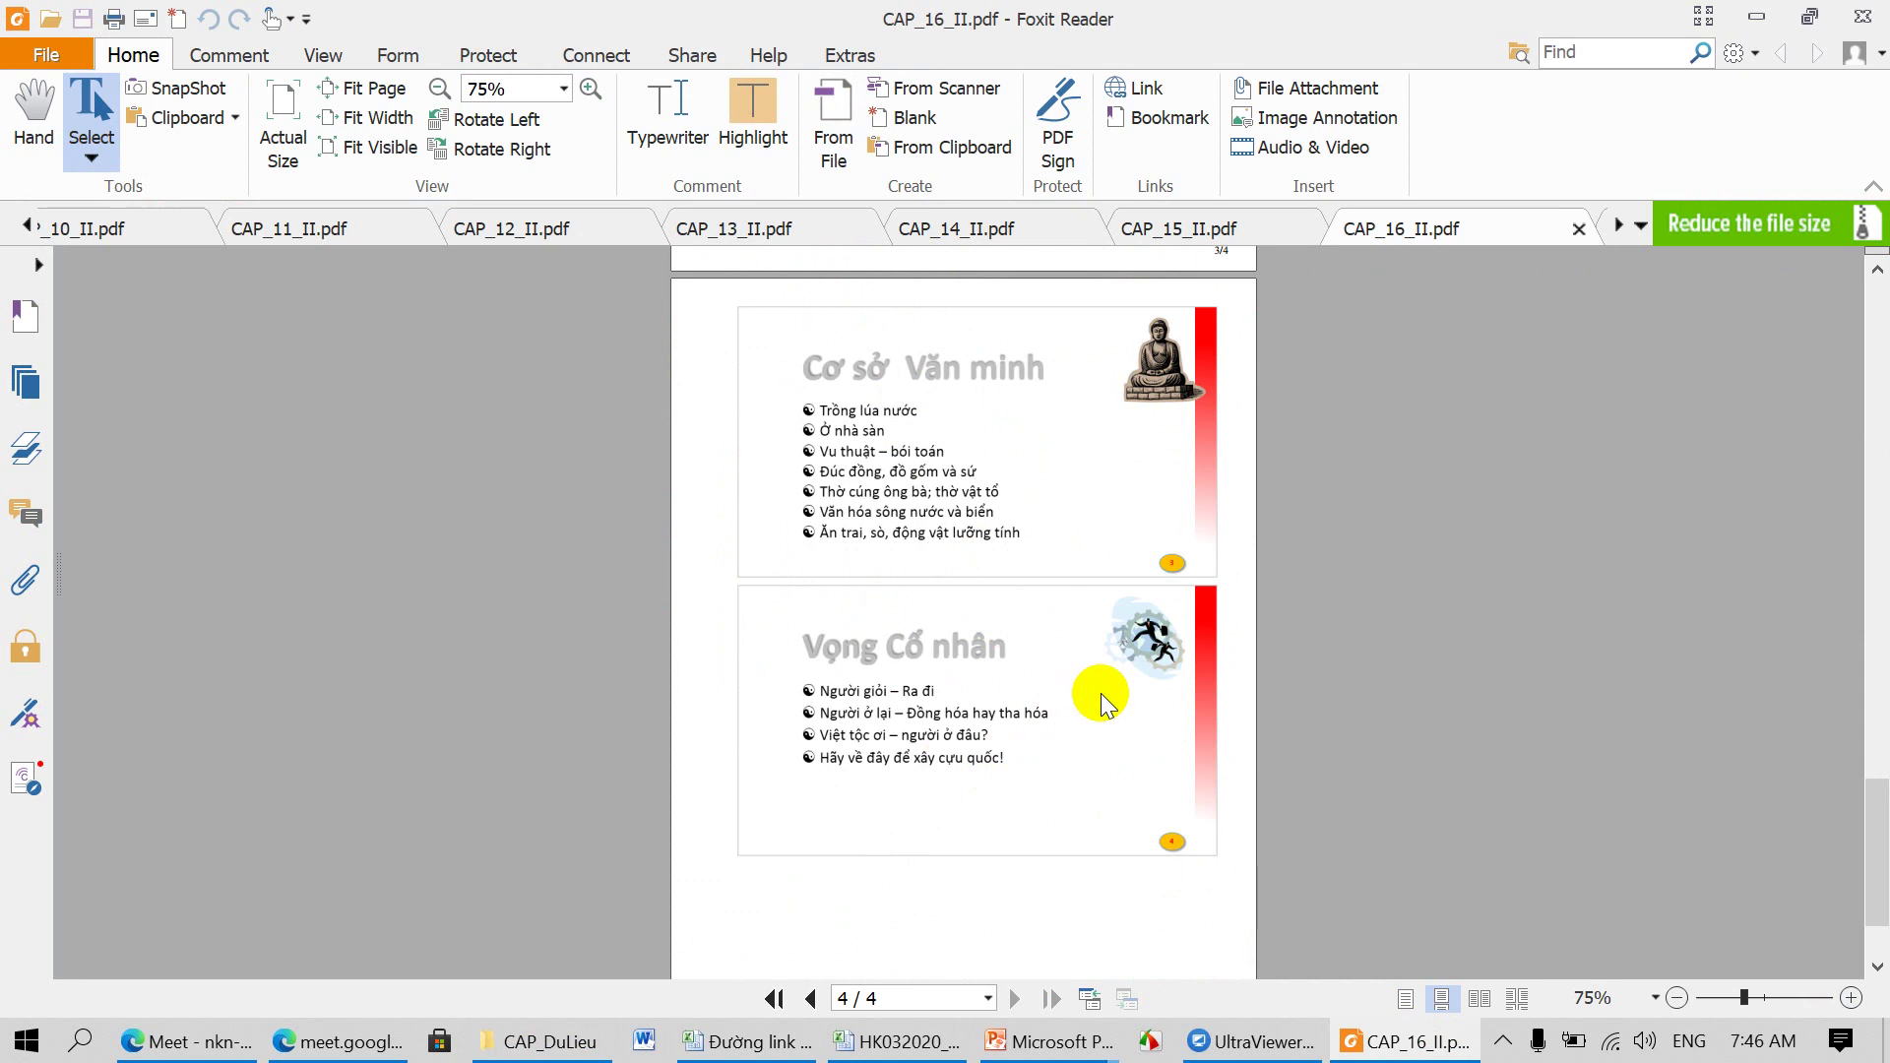
scroll(1105, 703, "up", 6)
scroll(1109, 707, "up", 2)
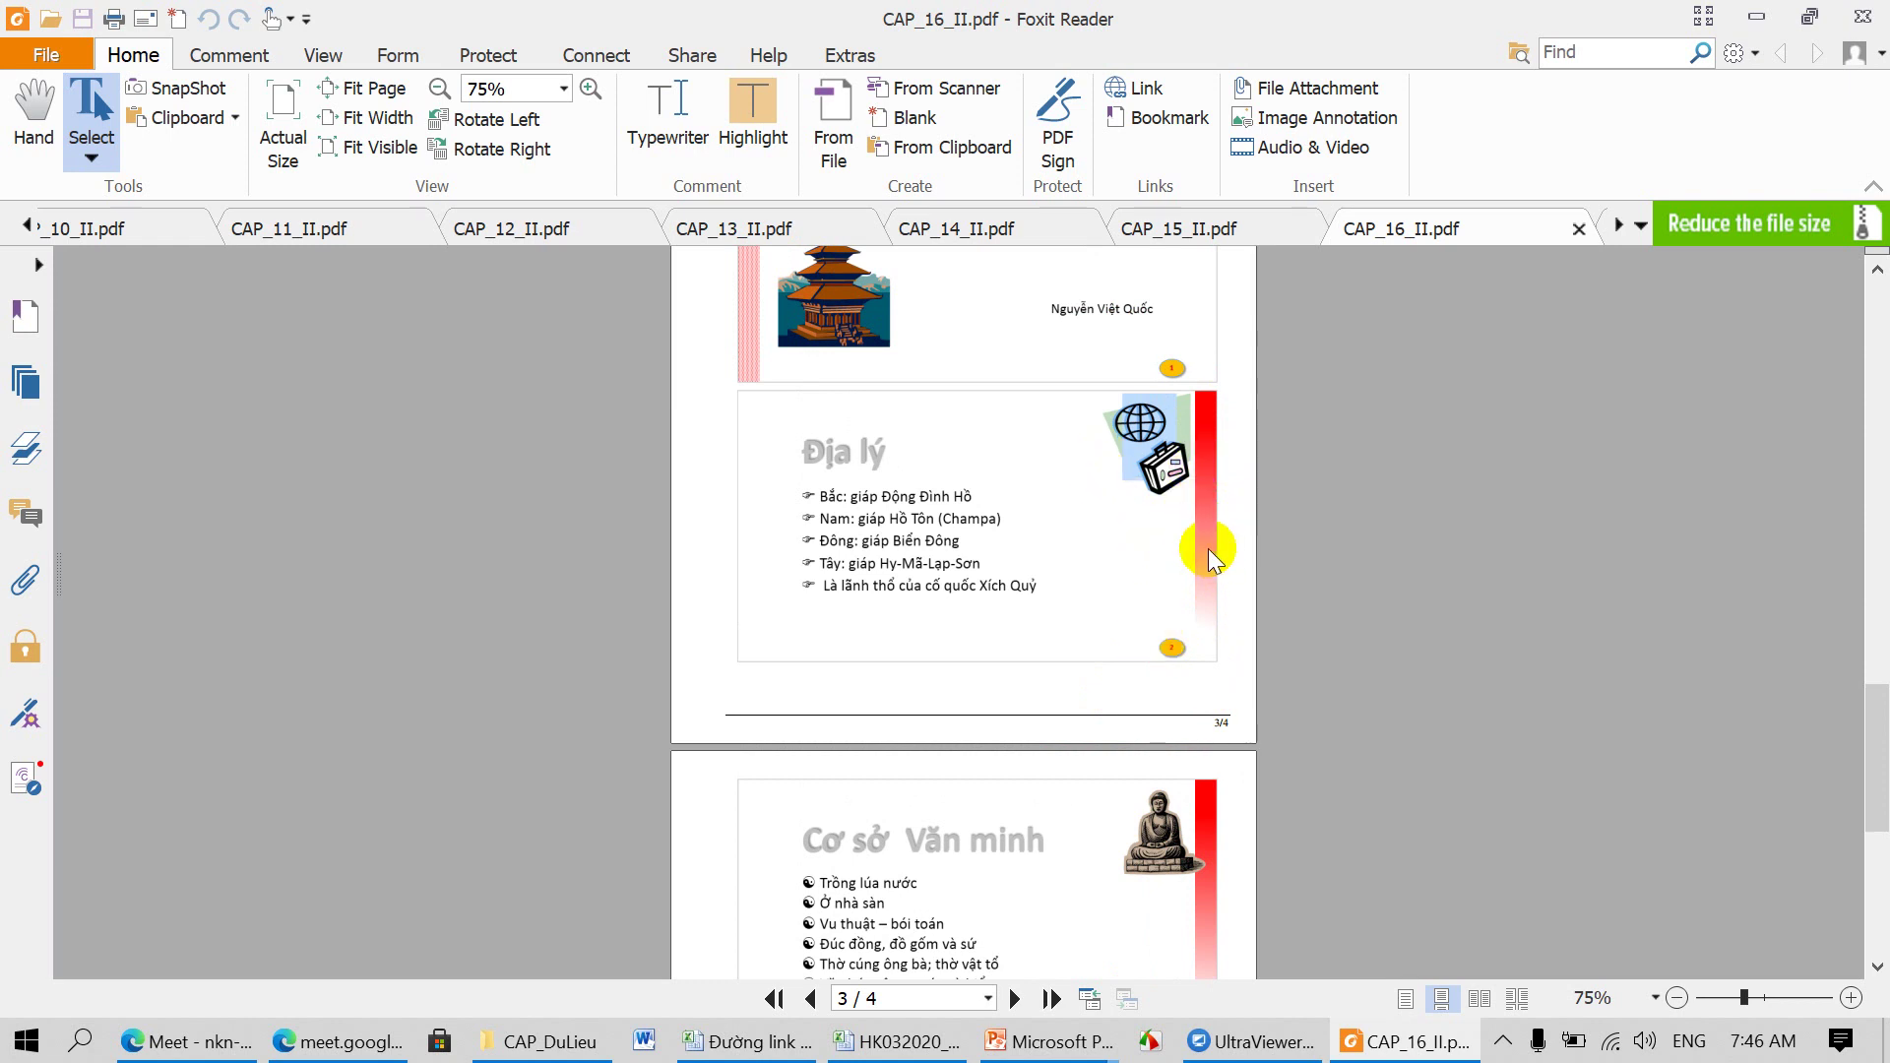
scroll(1205, 552, "up", 5)
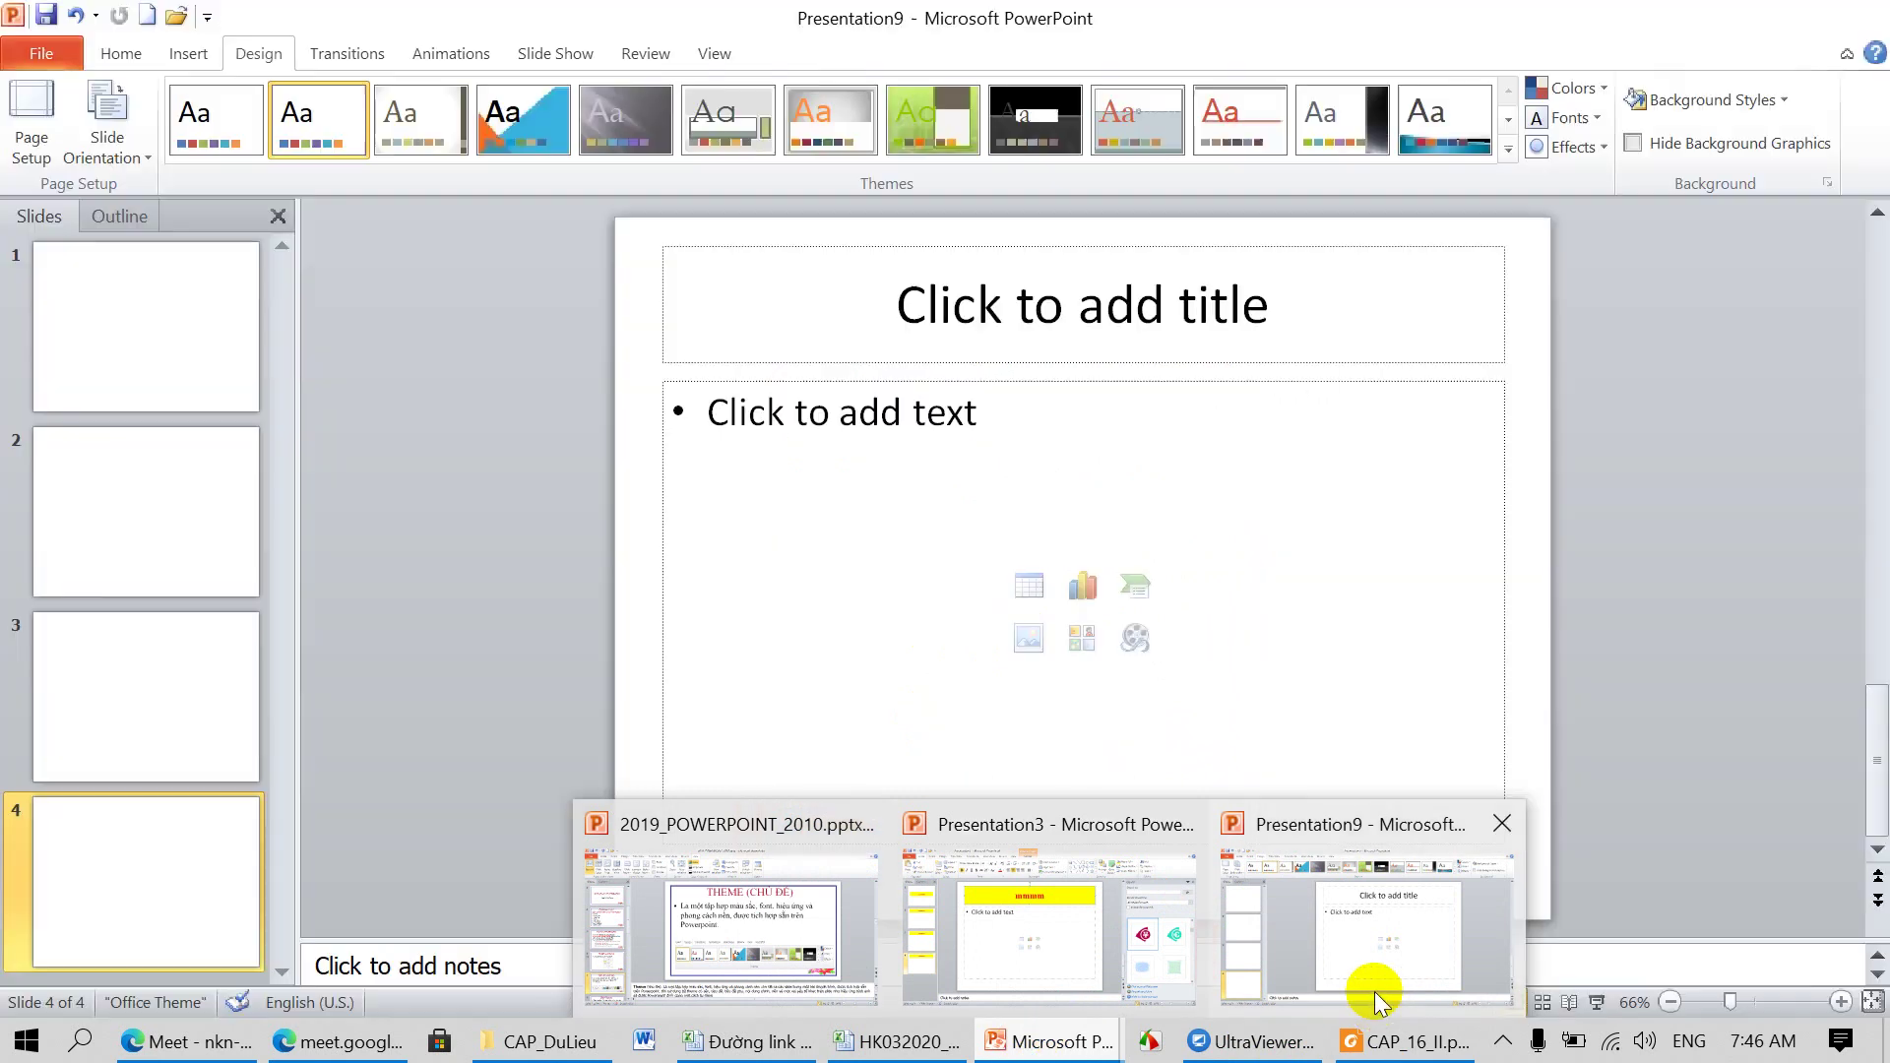
mouse_move(1051, 1042)
left_click(1369, 945)
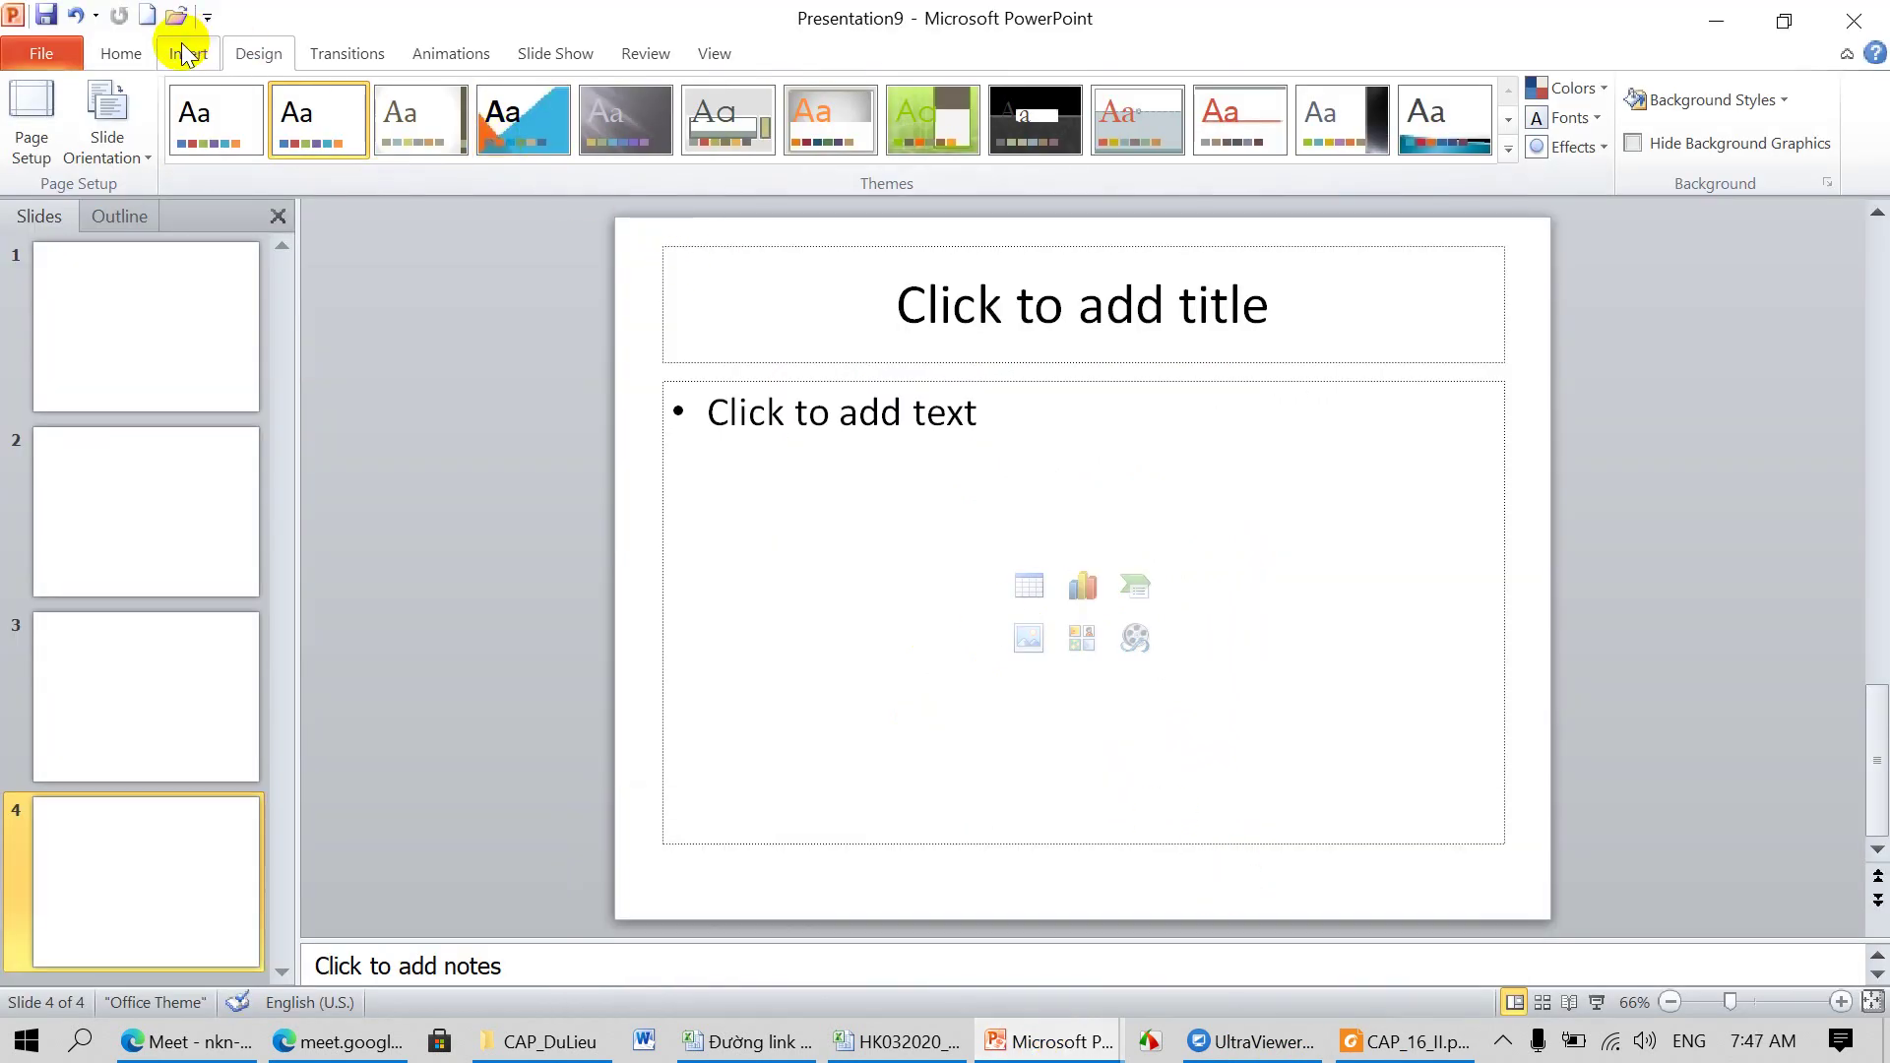
Step: Enter Slide Master view and select the Title Slide layout
left_click(708, 52)
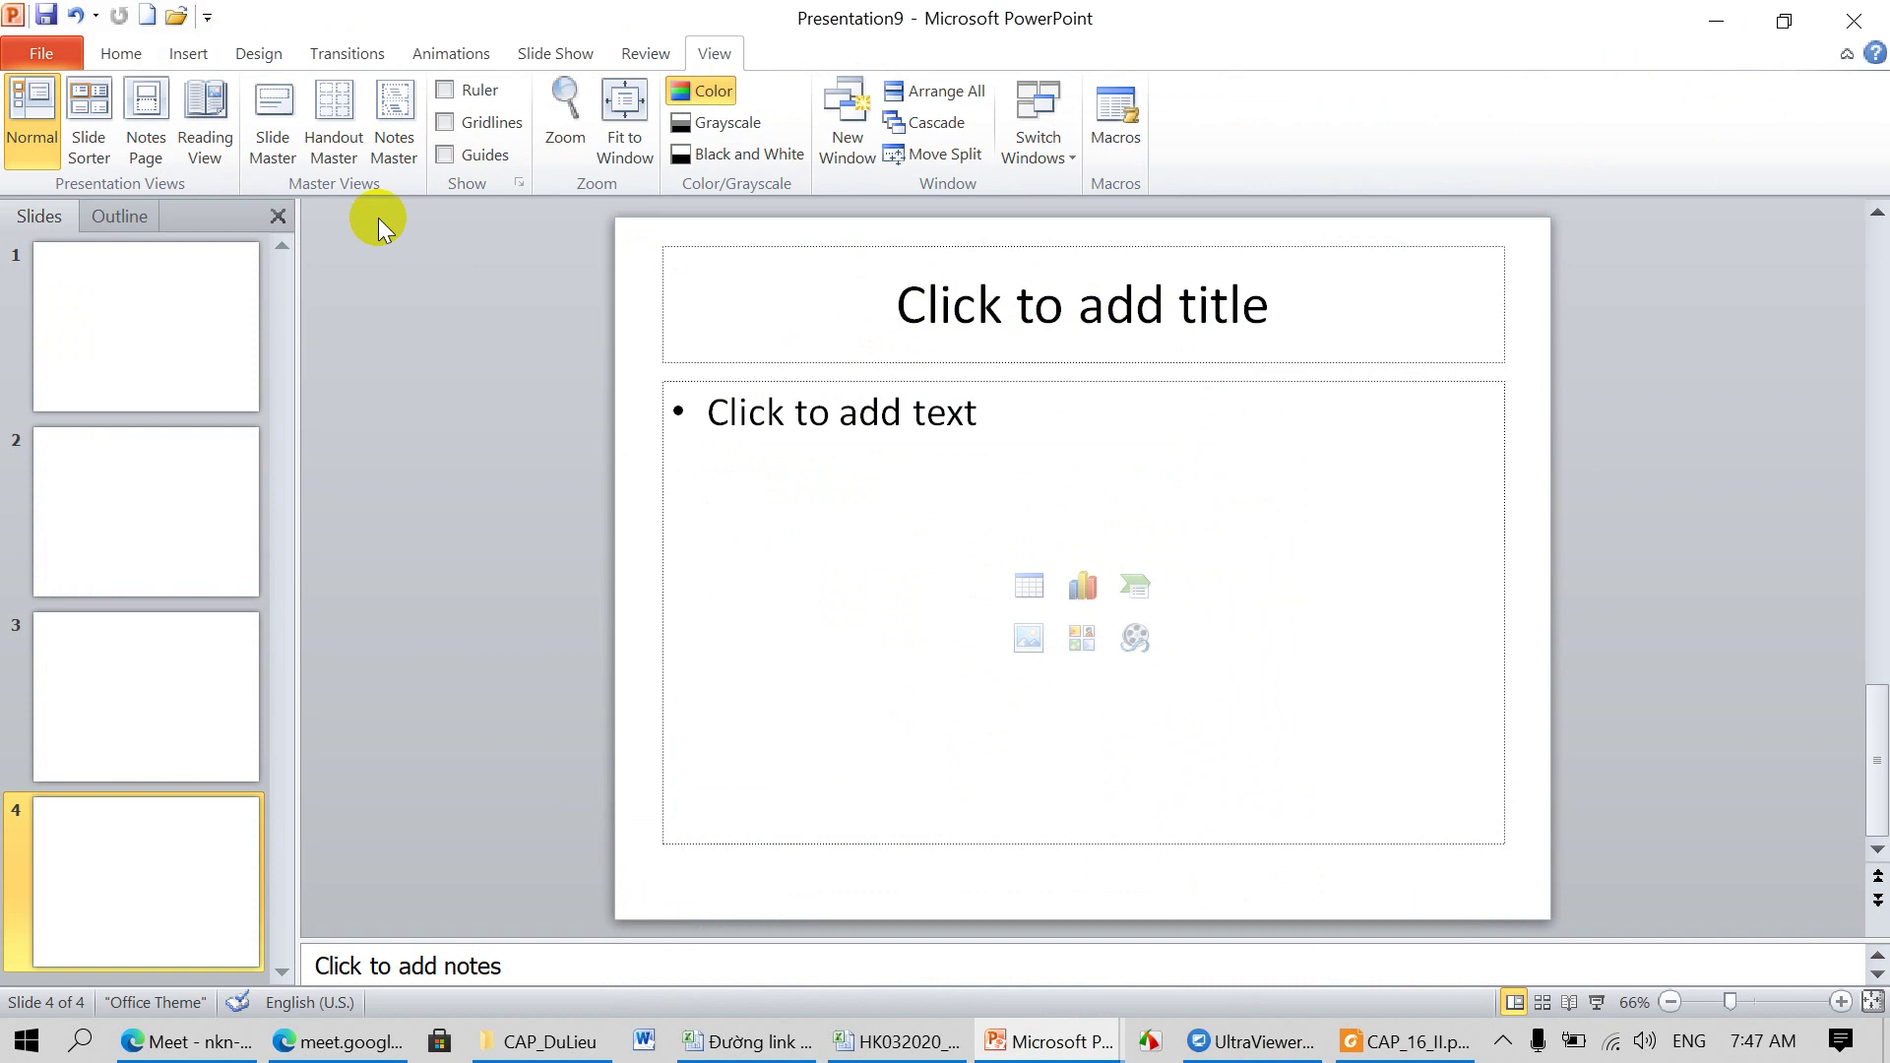
left_click(275, 110)
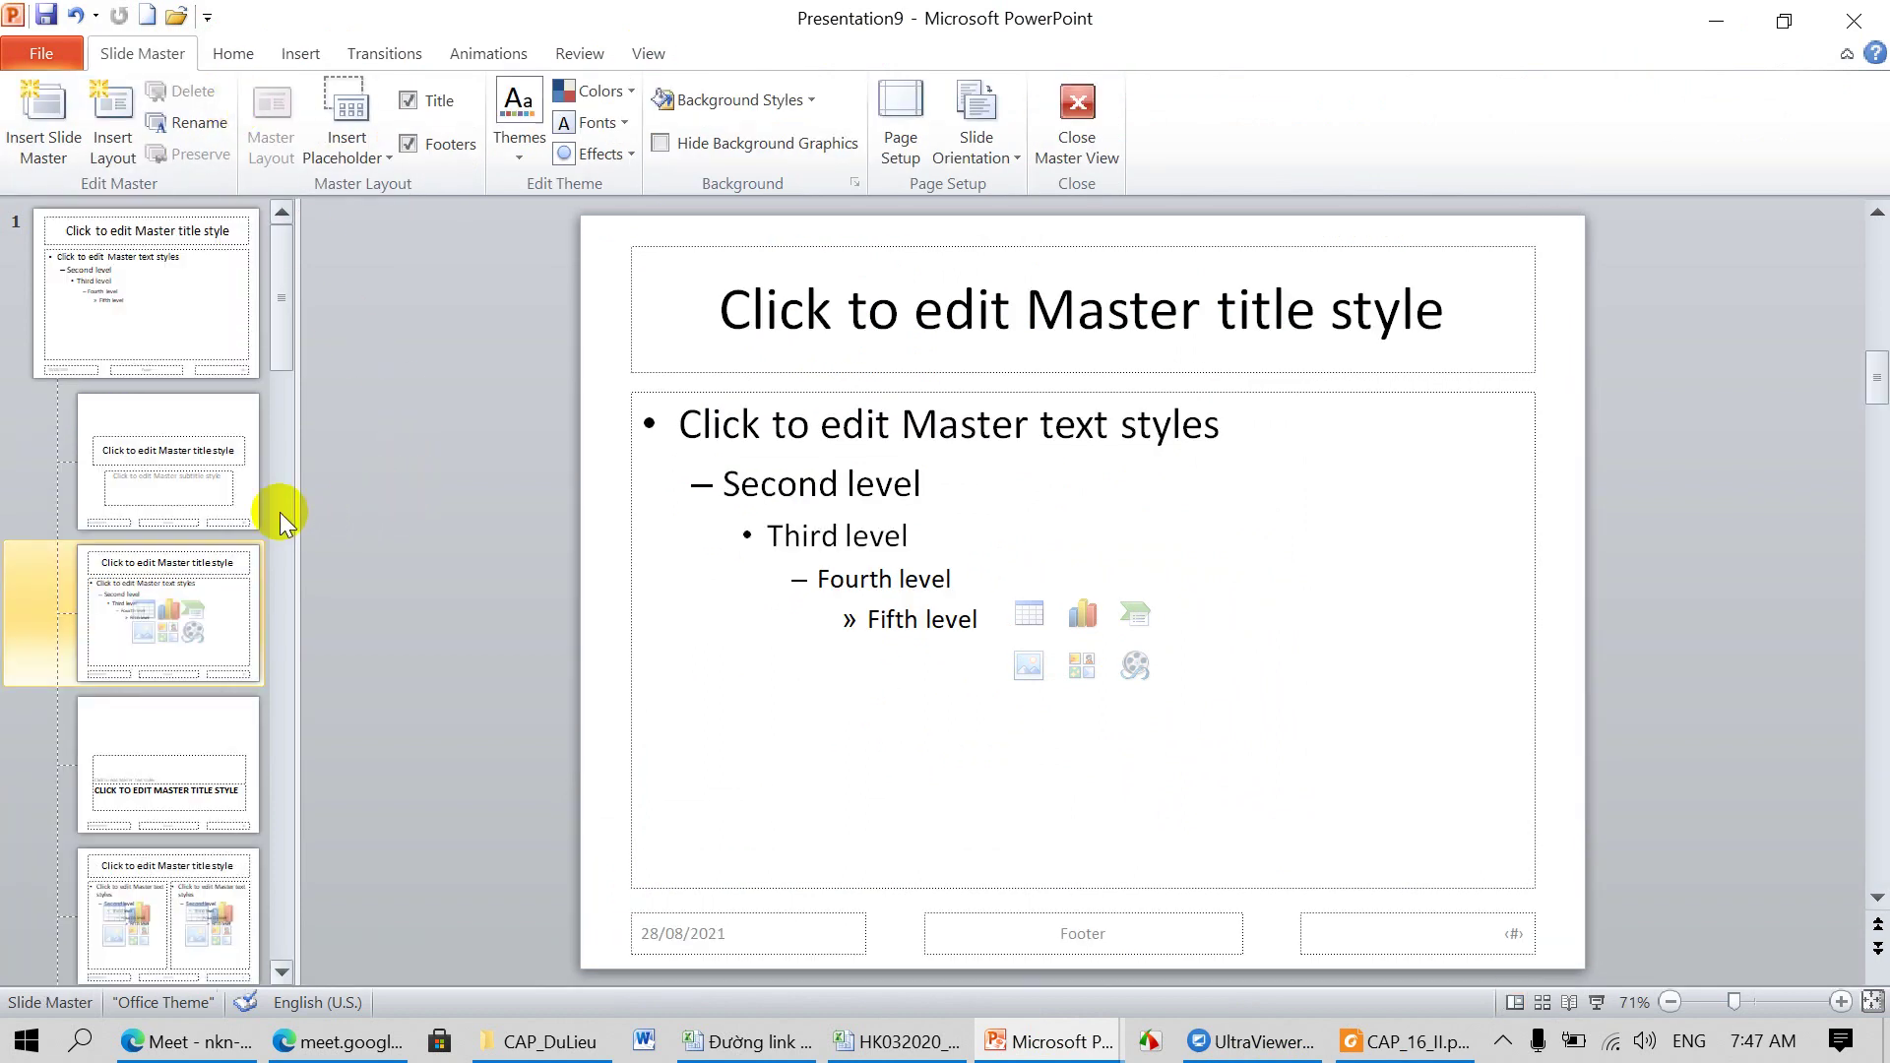
left_click(157, 421)
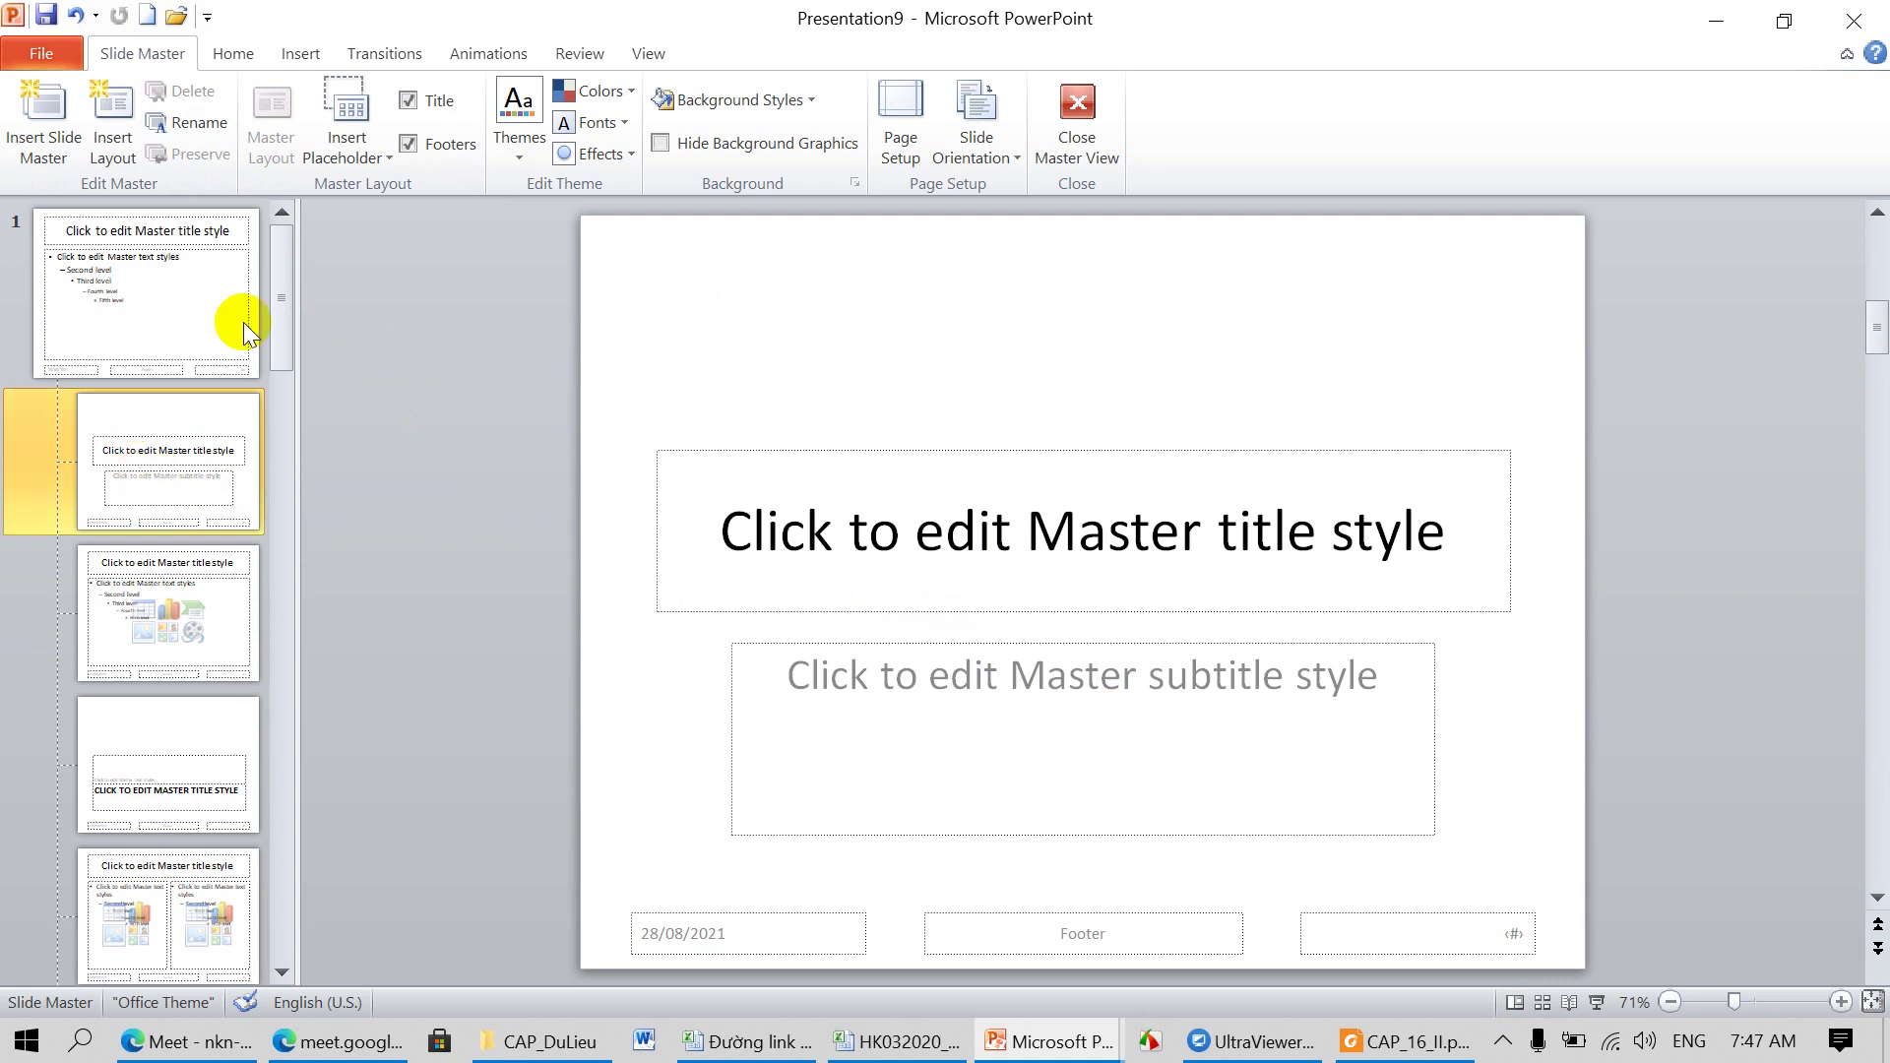
Step: Draw a tall 0.42-inch-wide rectangle down the left edge of the Title Slide layout
left_click(303, 54)
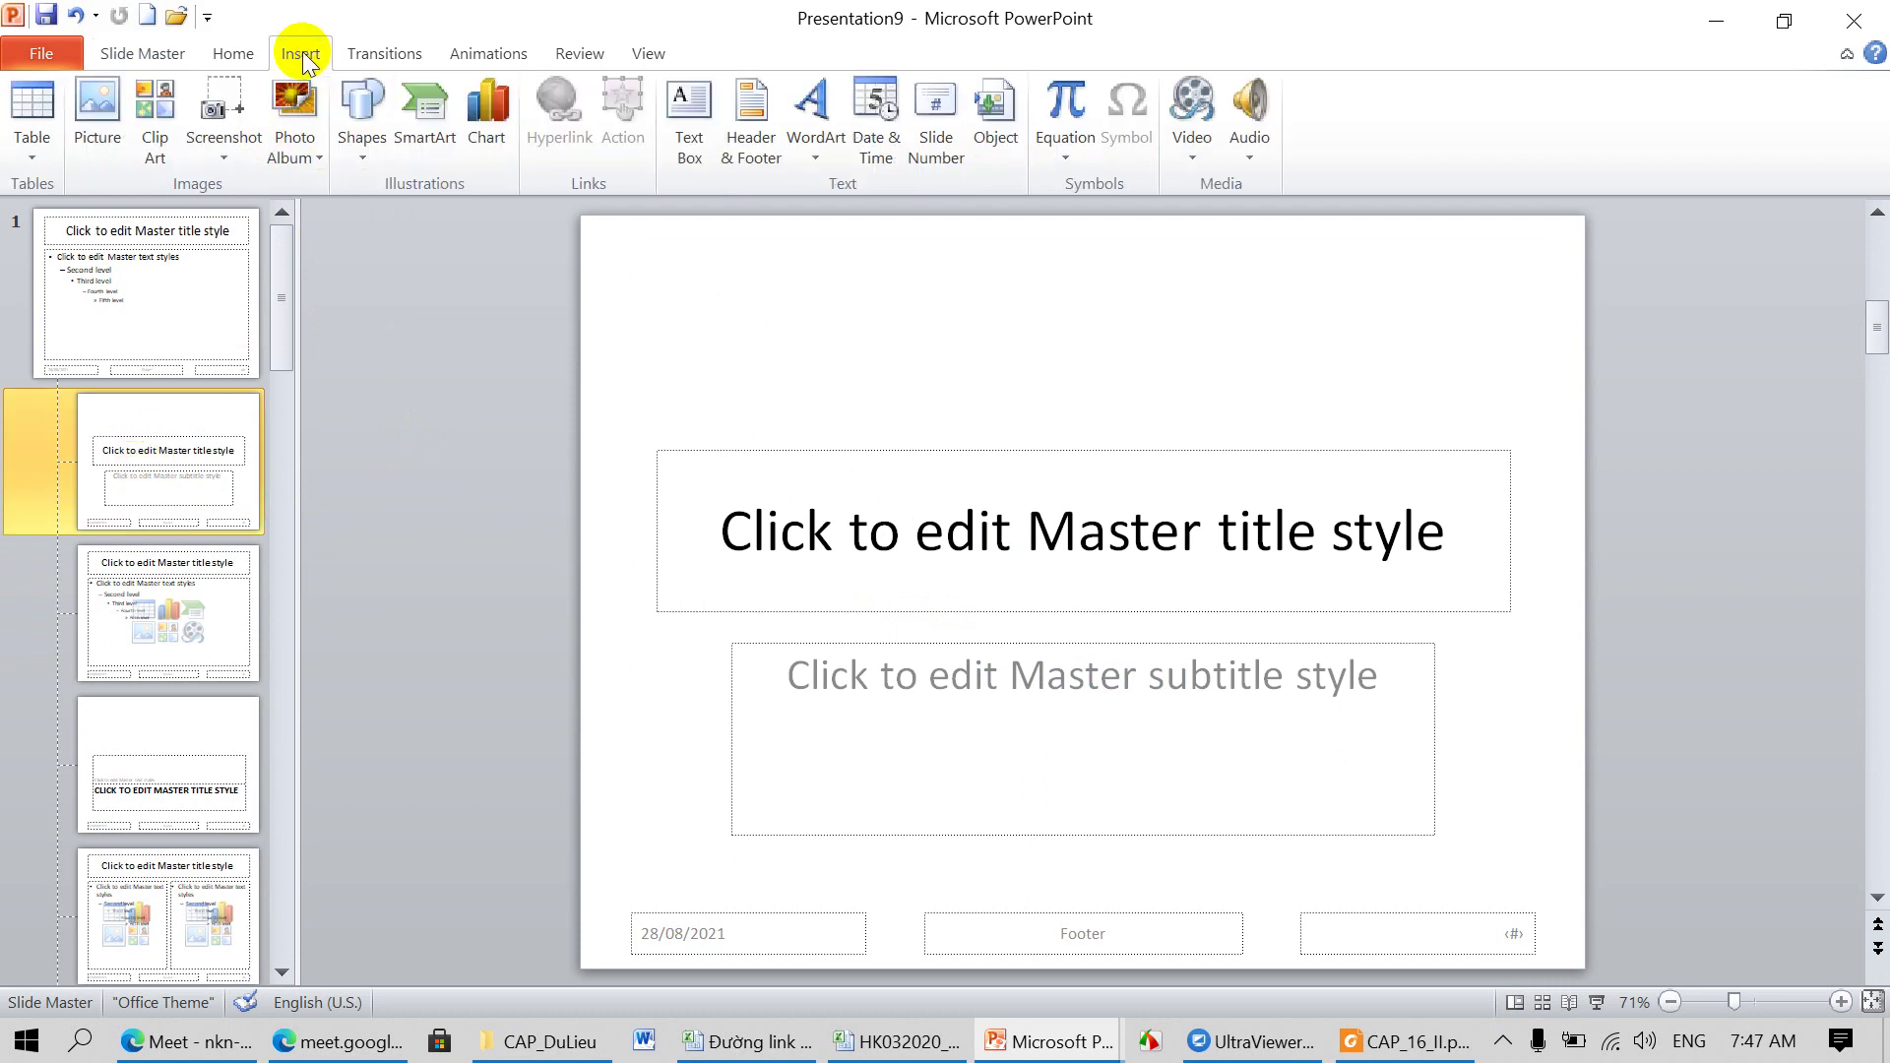
left_click(362, 163)
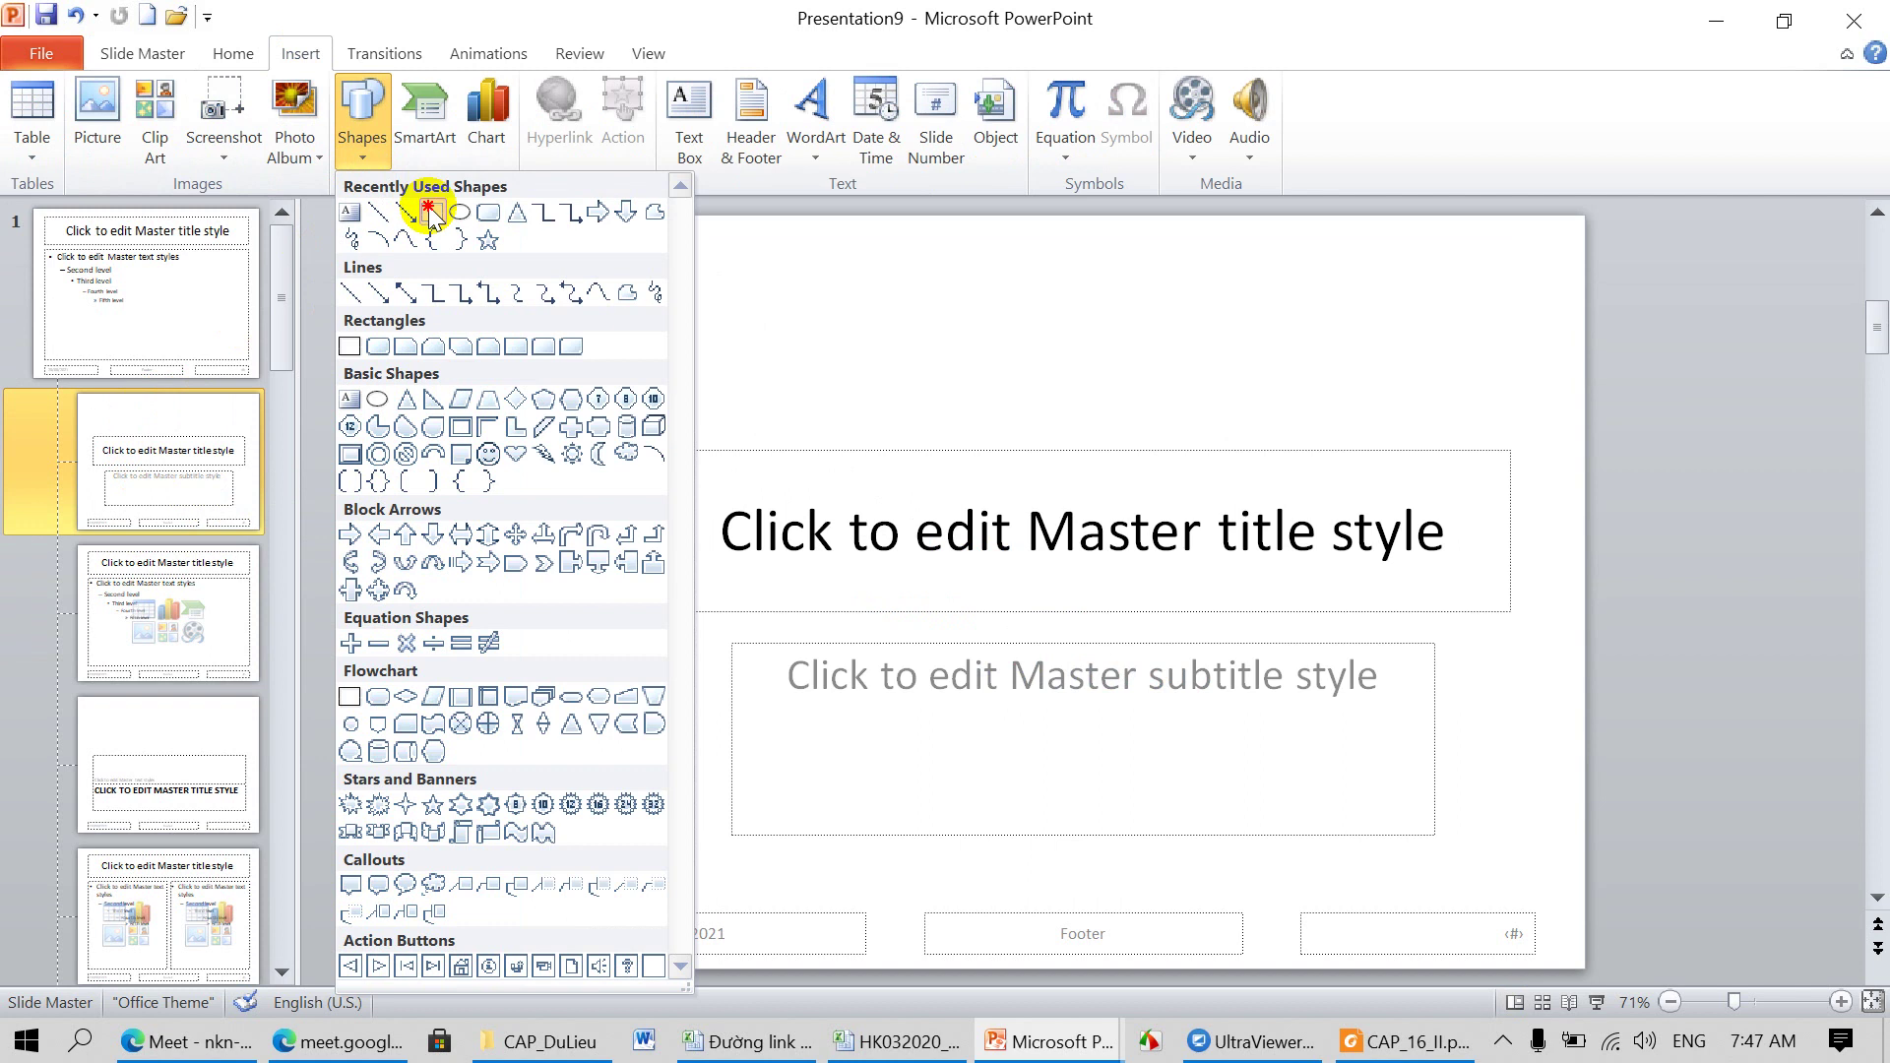
left_click(430, 212)
left_click_drag(582, 218, 624, 969)
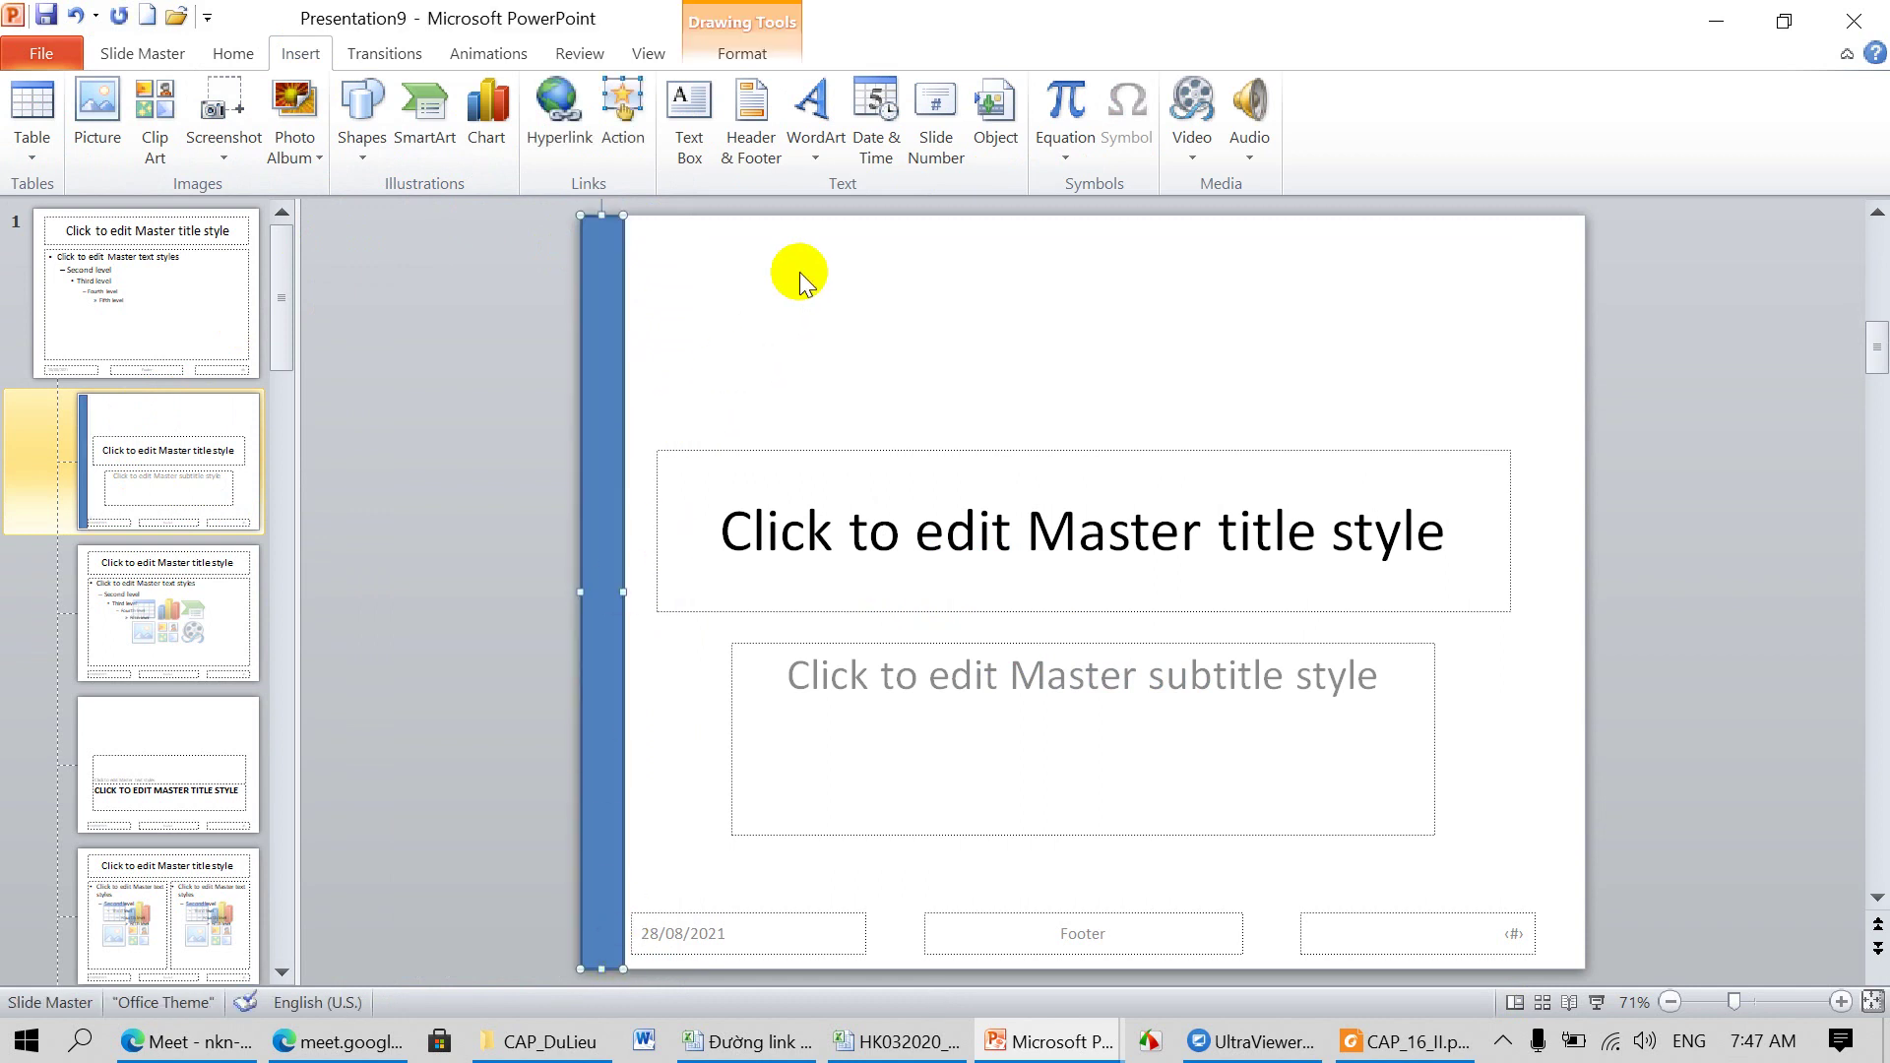
left_click(742, 58)
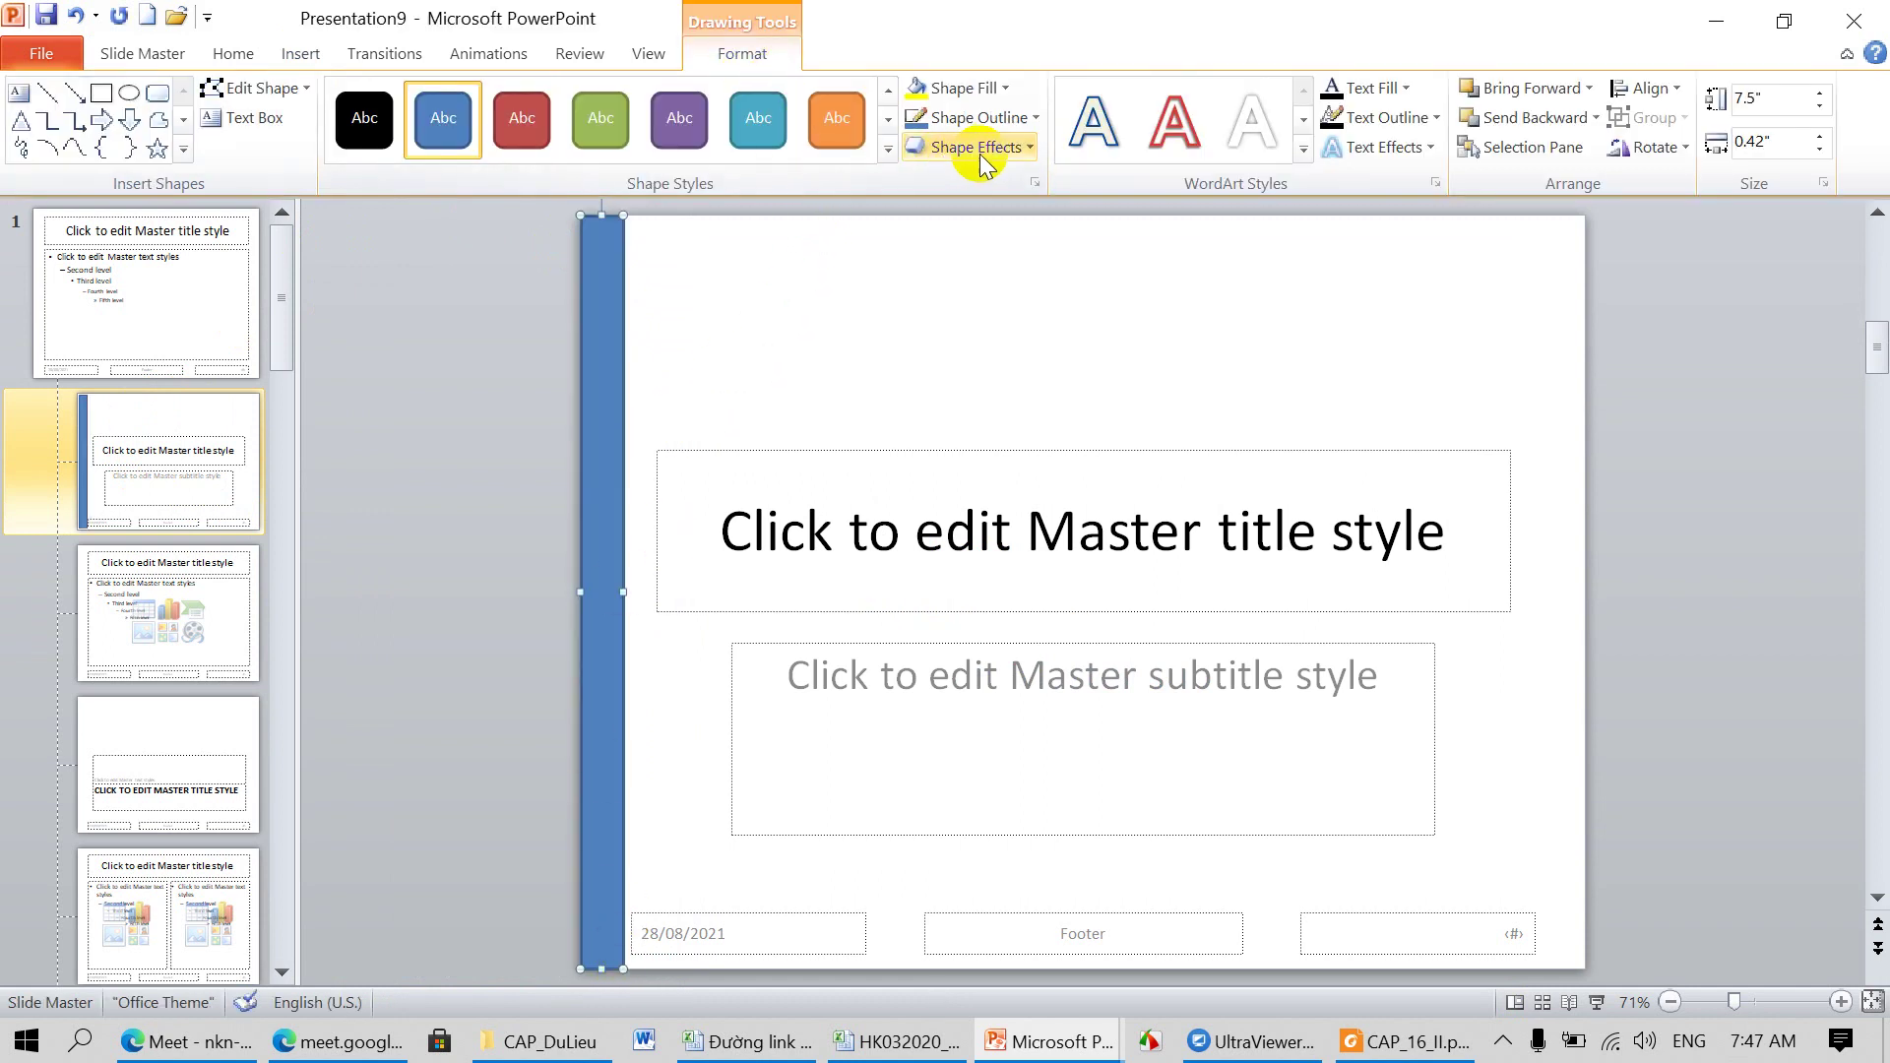
left_click(1004, 88)
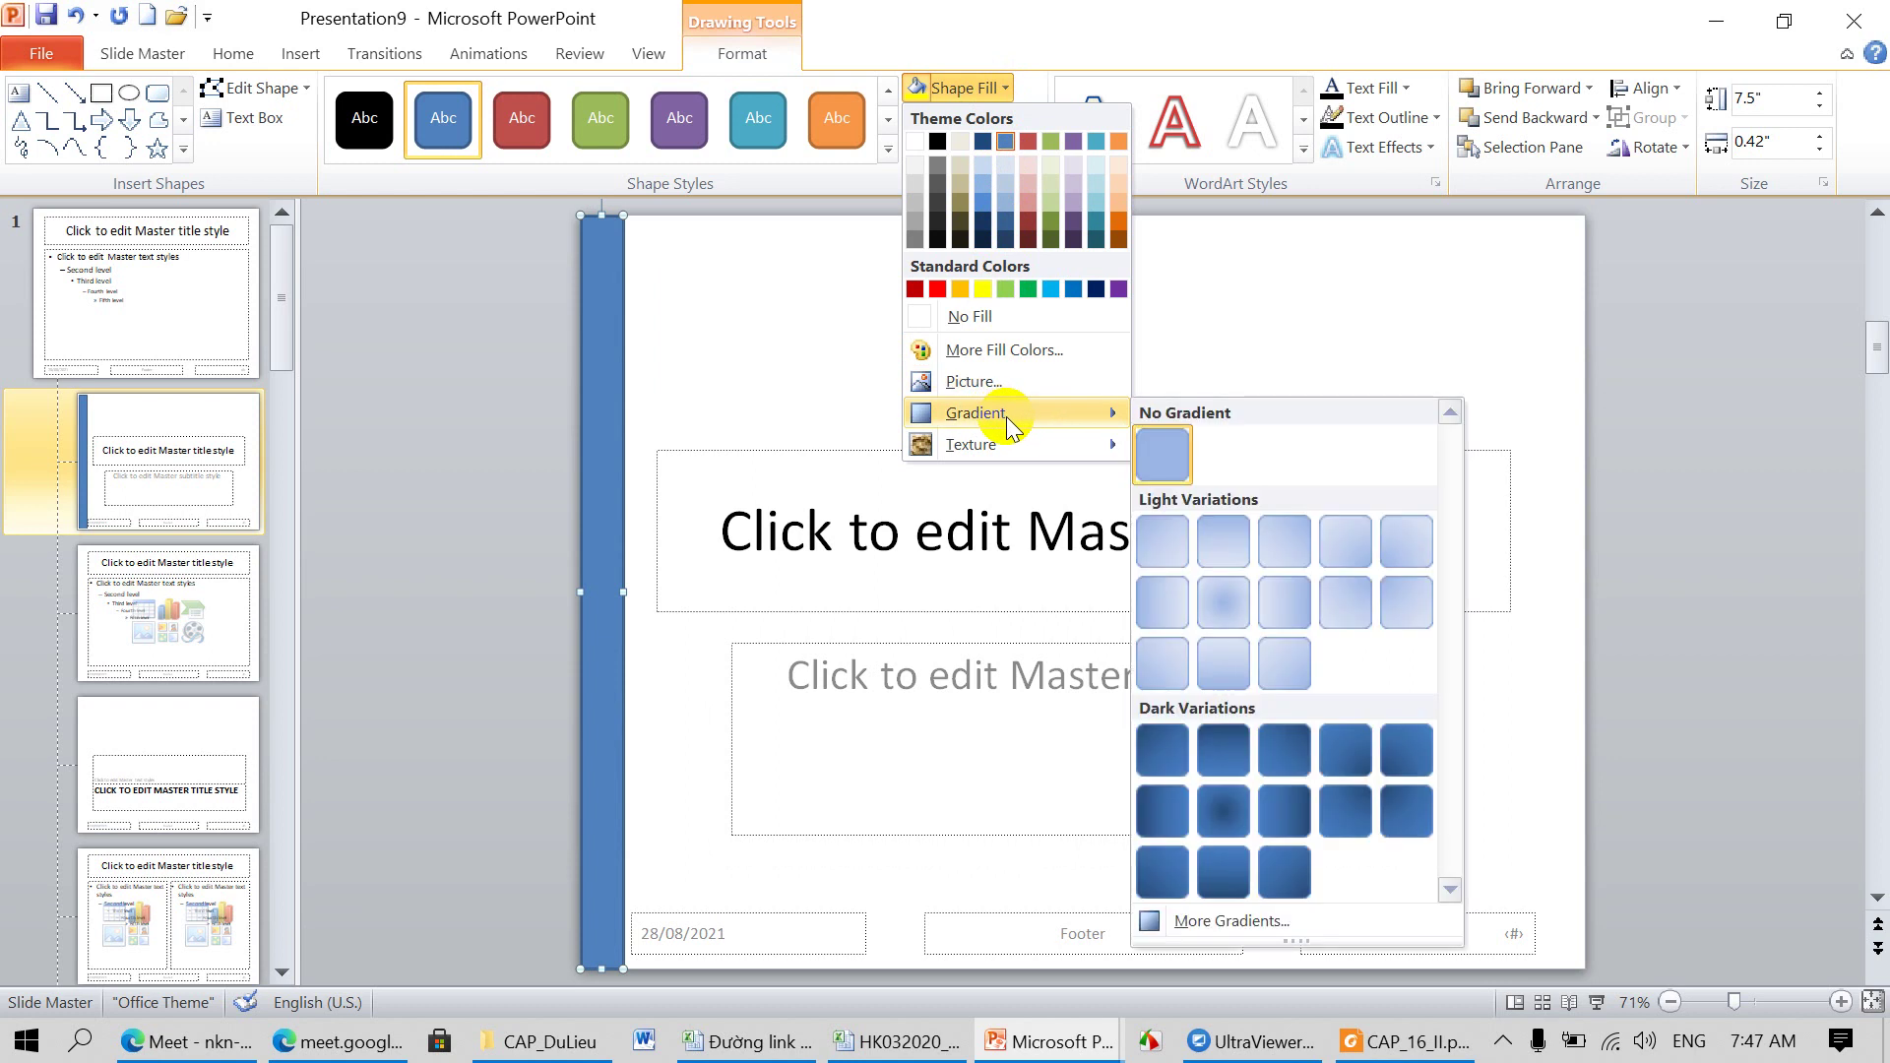
Step: Recolour the left bar from blue to red, then check the reference PDF
left_click(1009, 353)
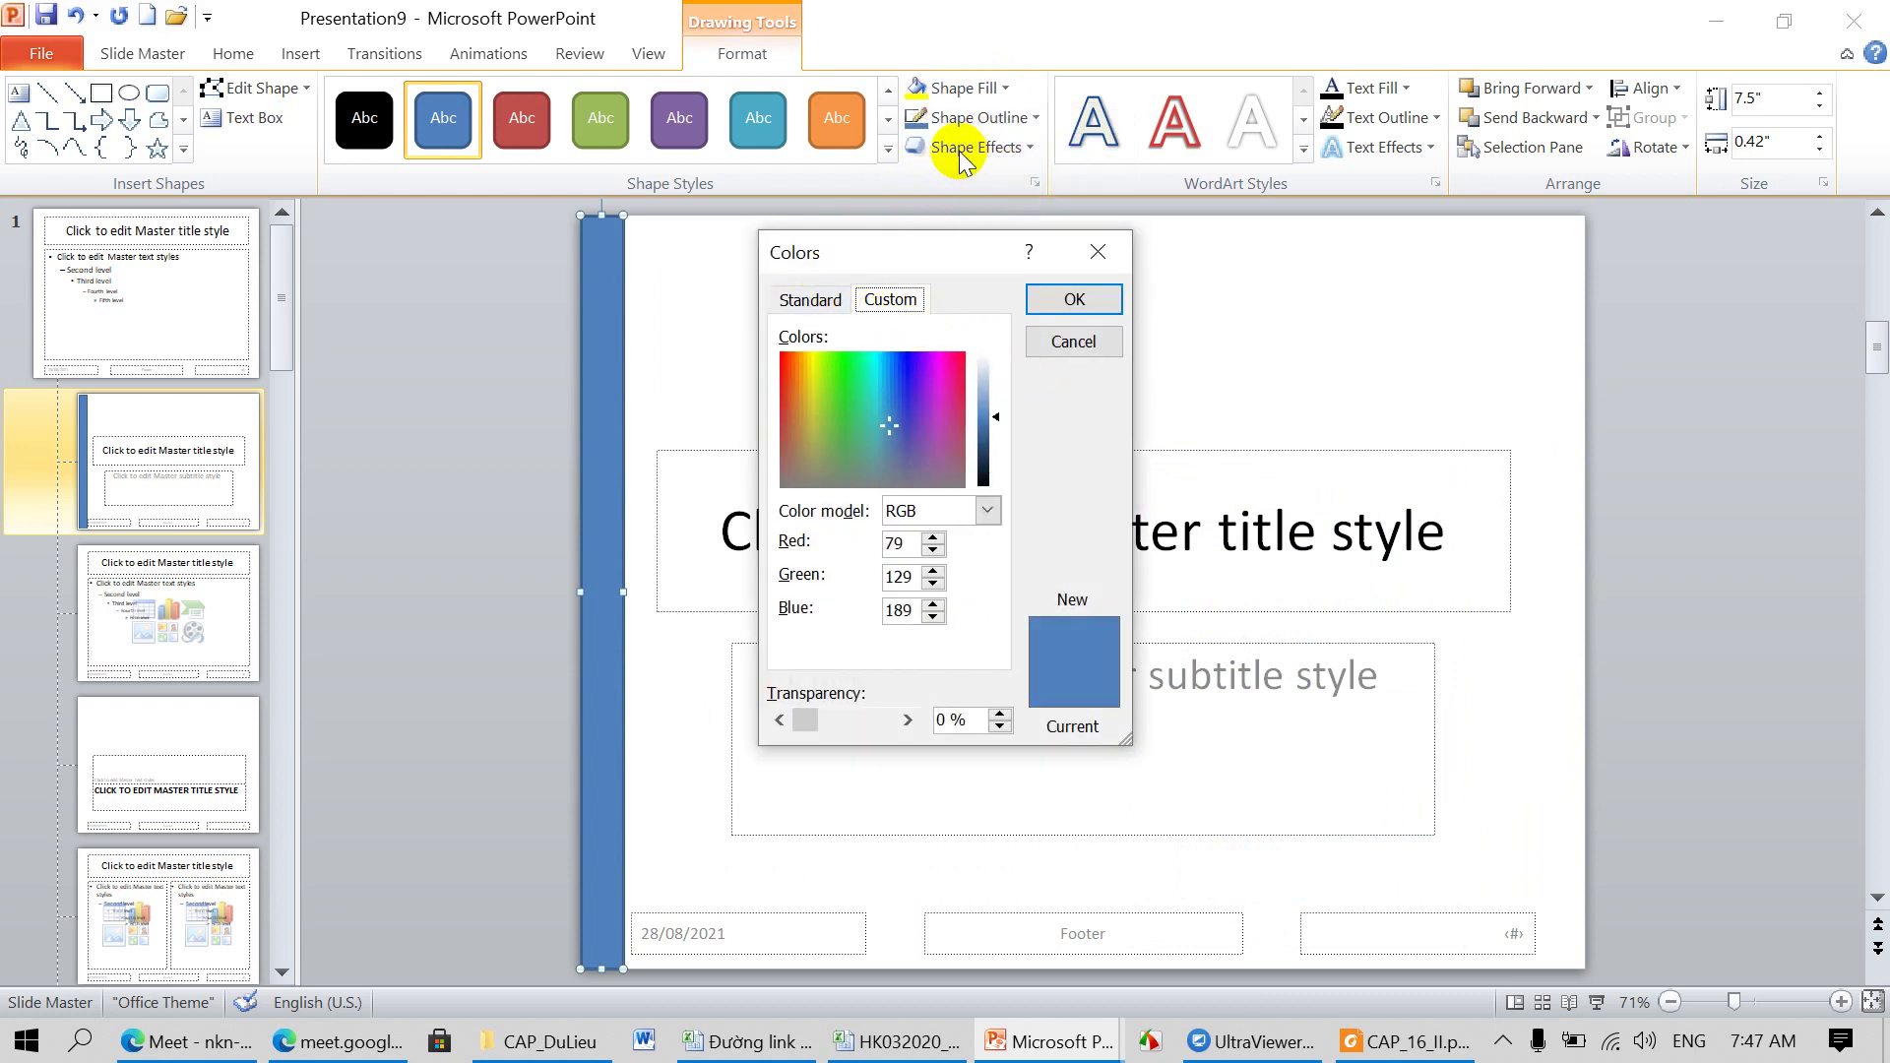
left_click(1073, 346)
left_click(1005, 88)
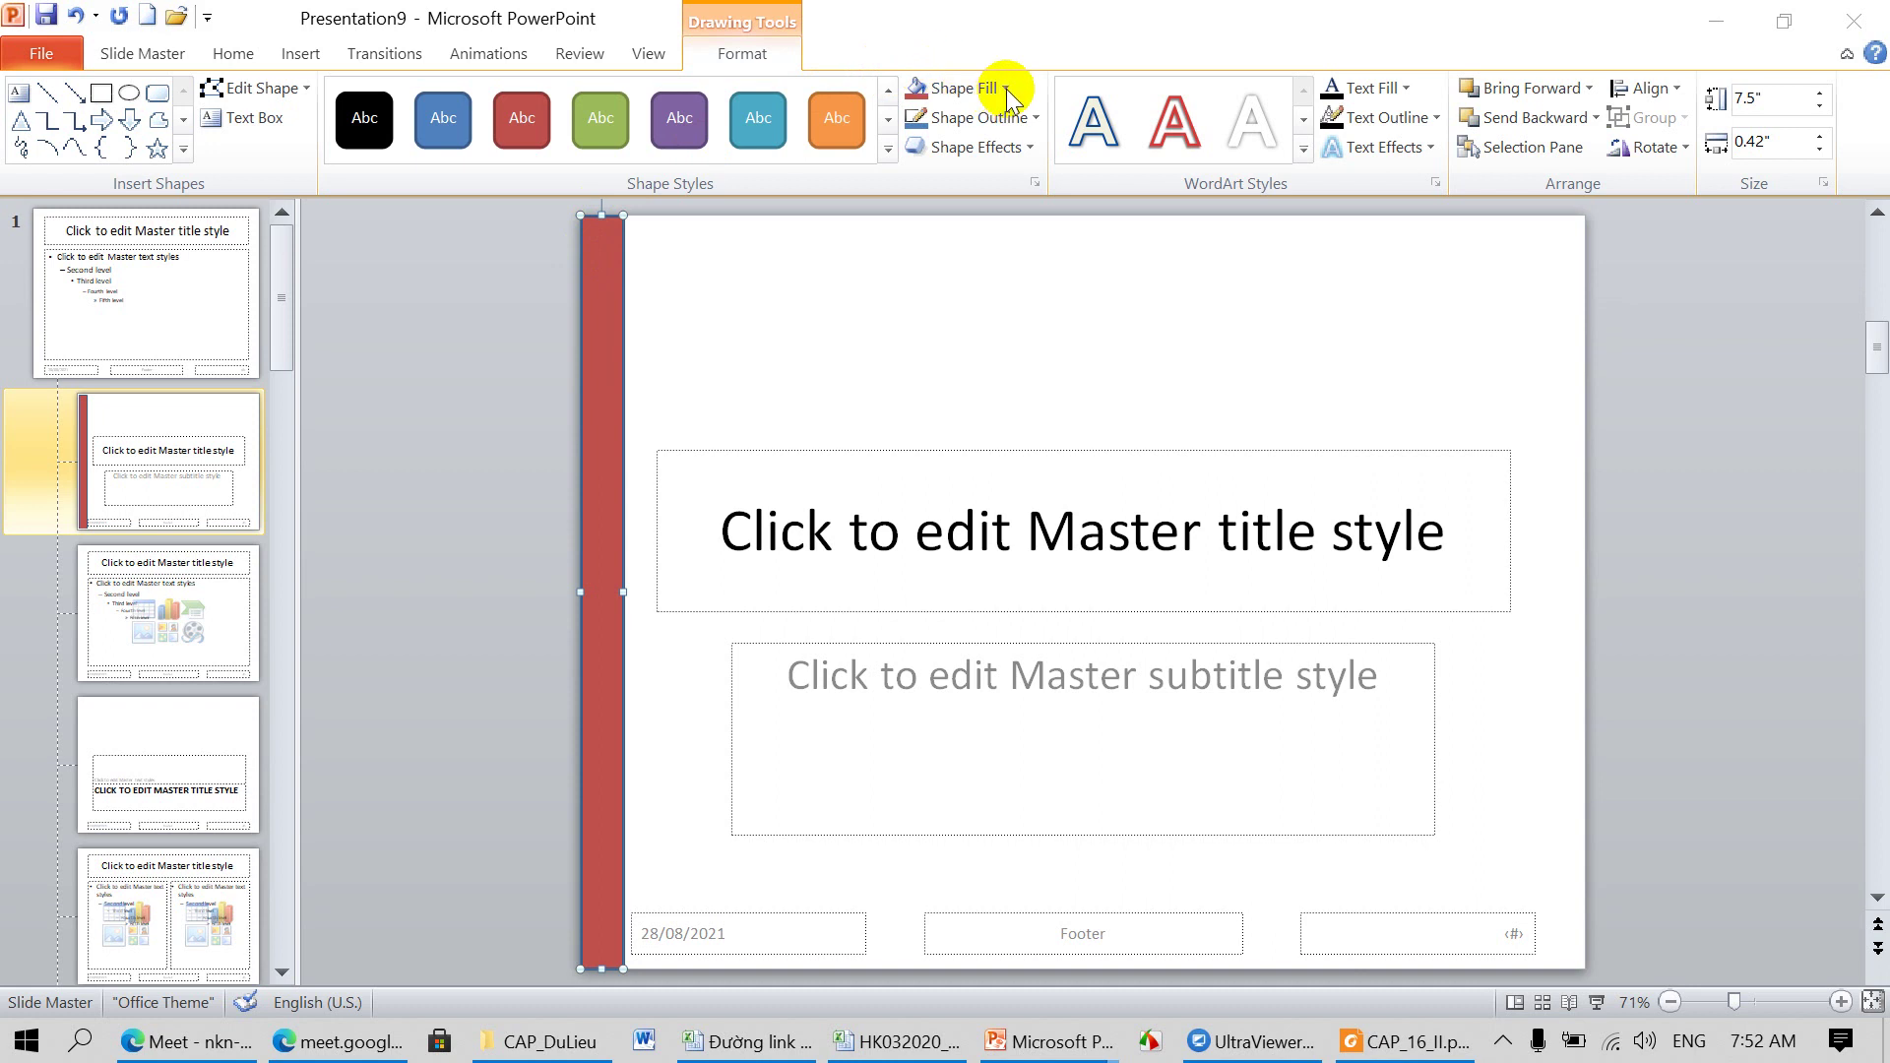
left_click(1412, 1039)
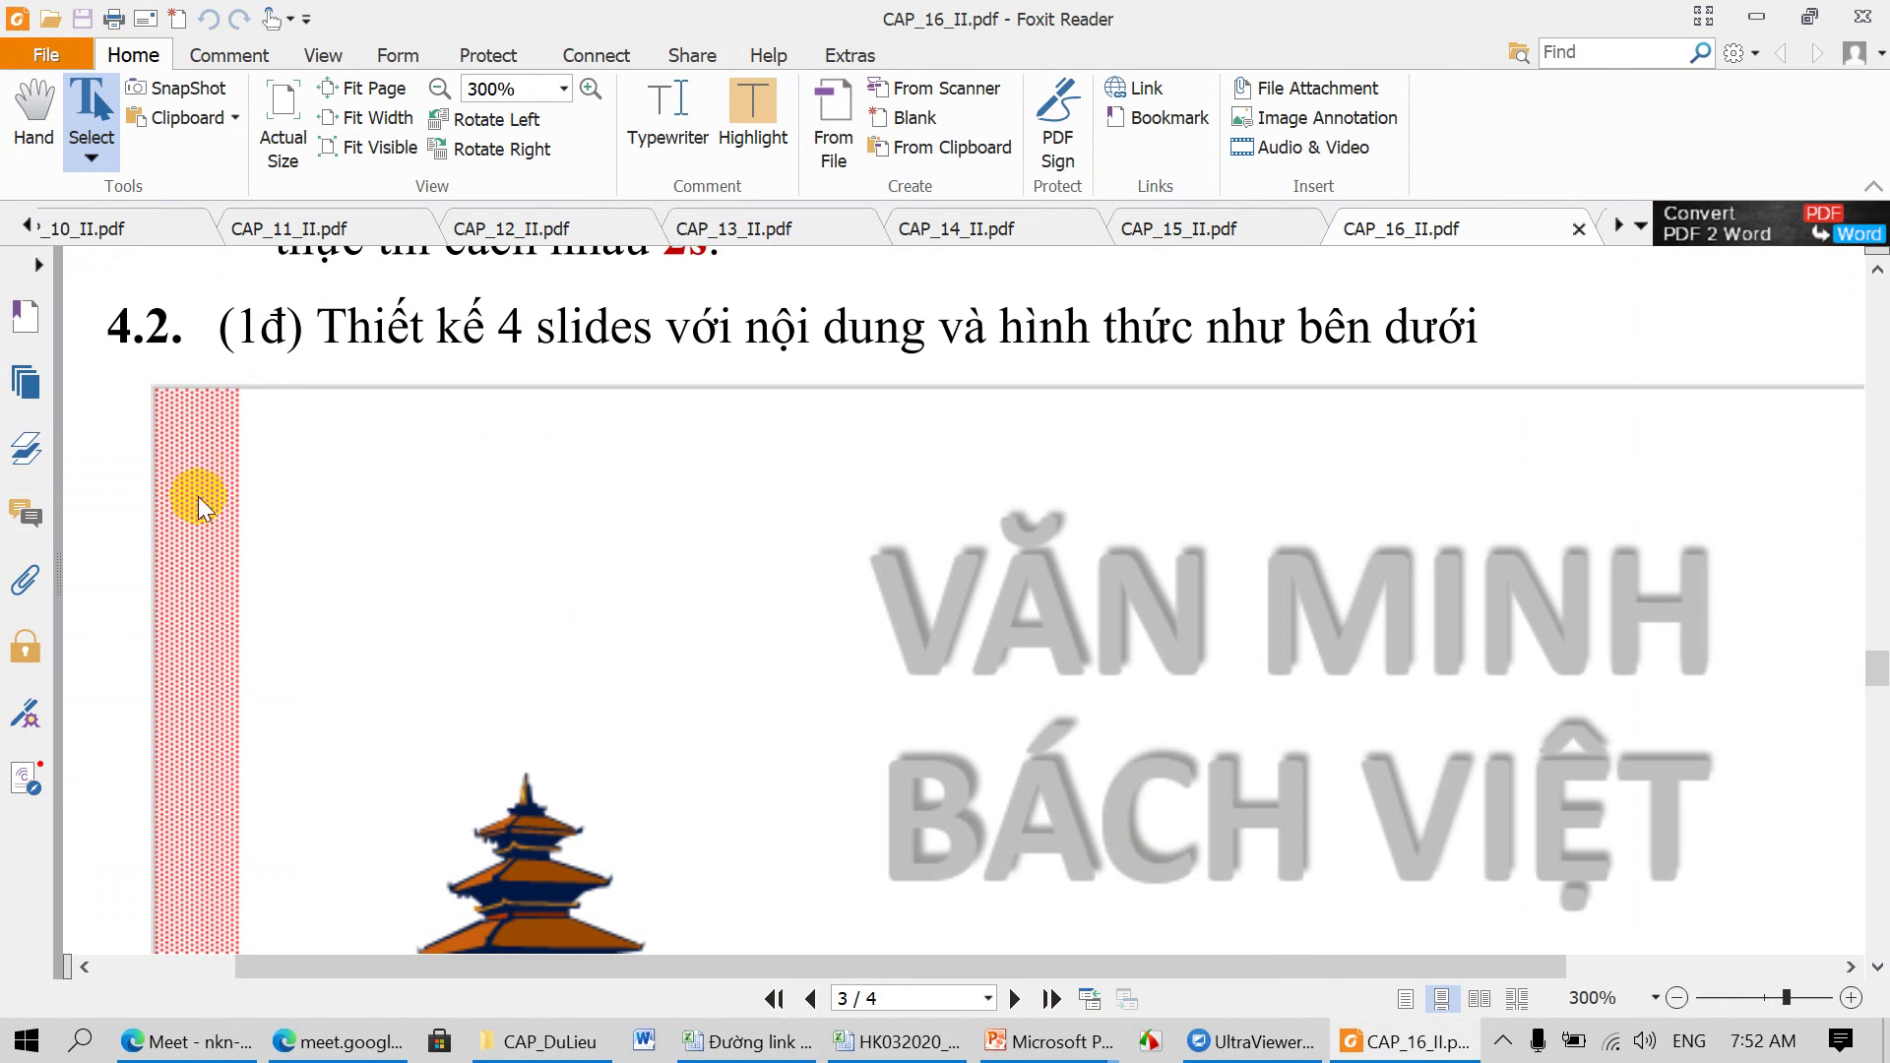
Step: Back in the slide master, skip Picture fill and open the red bar's full Format Shape fill settings
left_click(1061, 1046)
left_click(1341, 960)
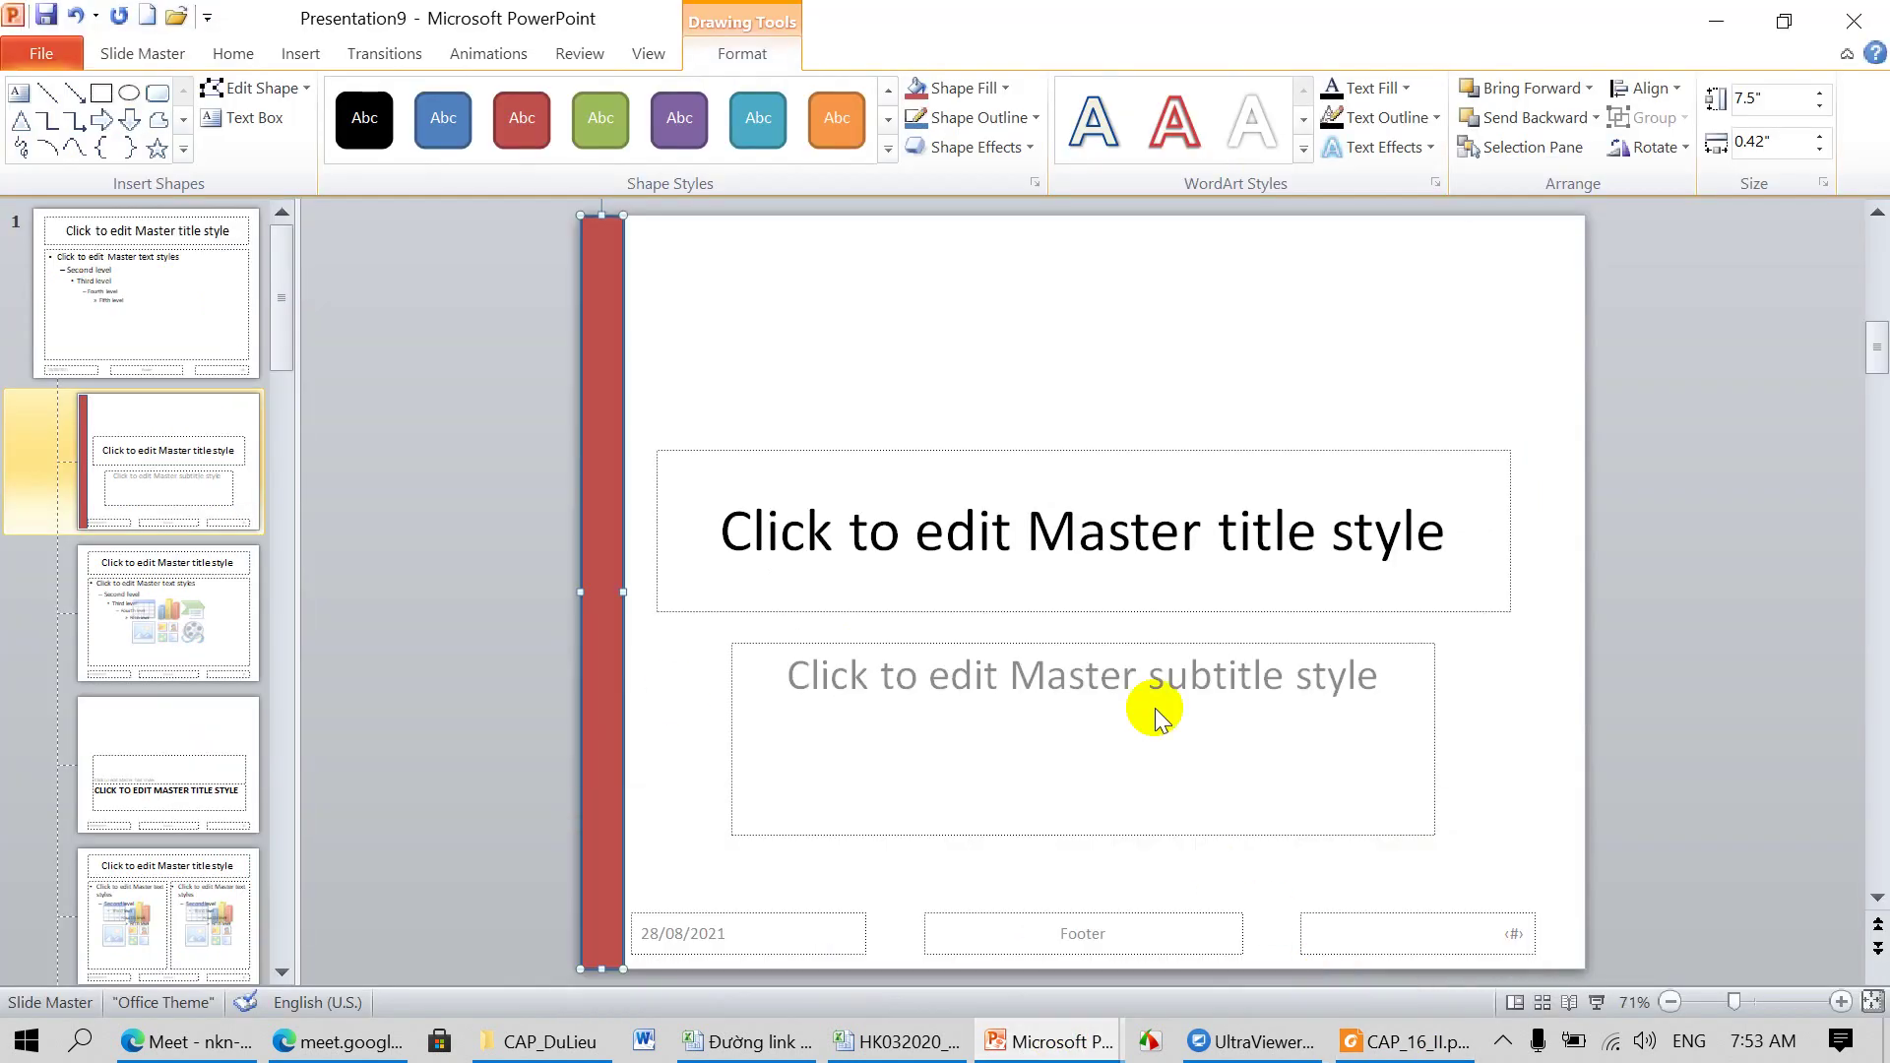
left_click(1004, 87)
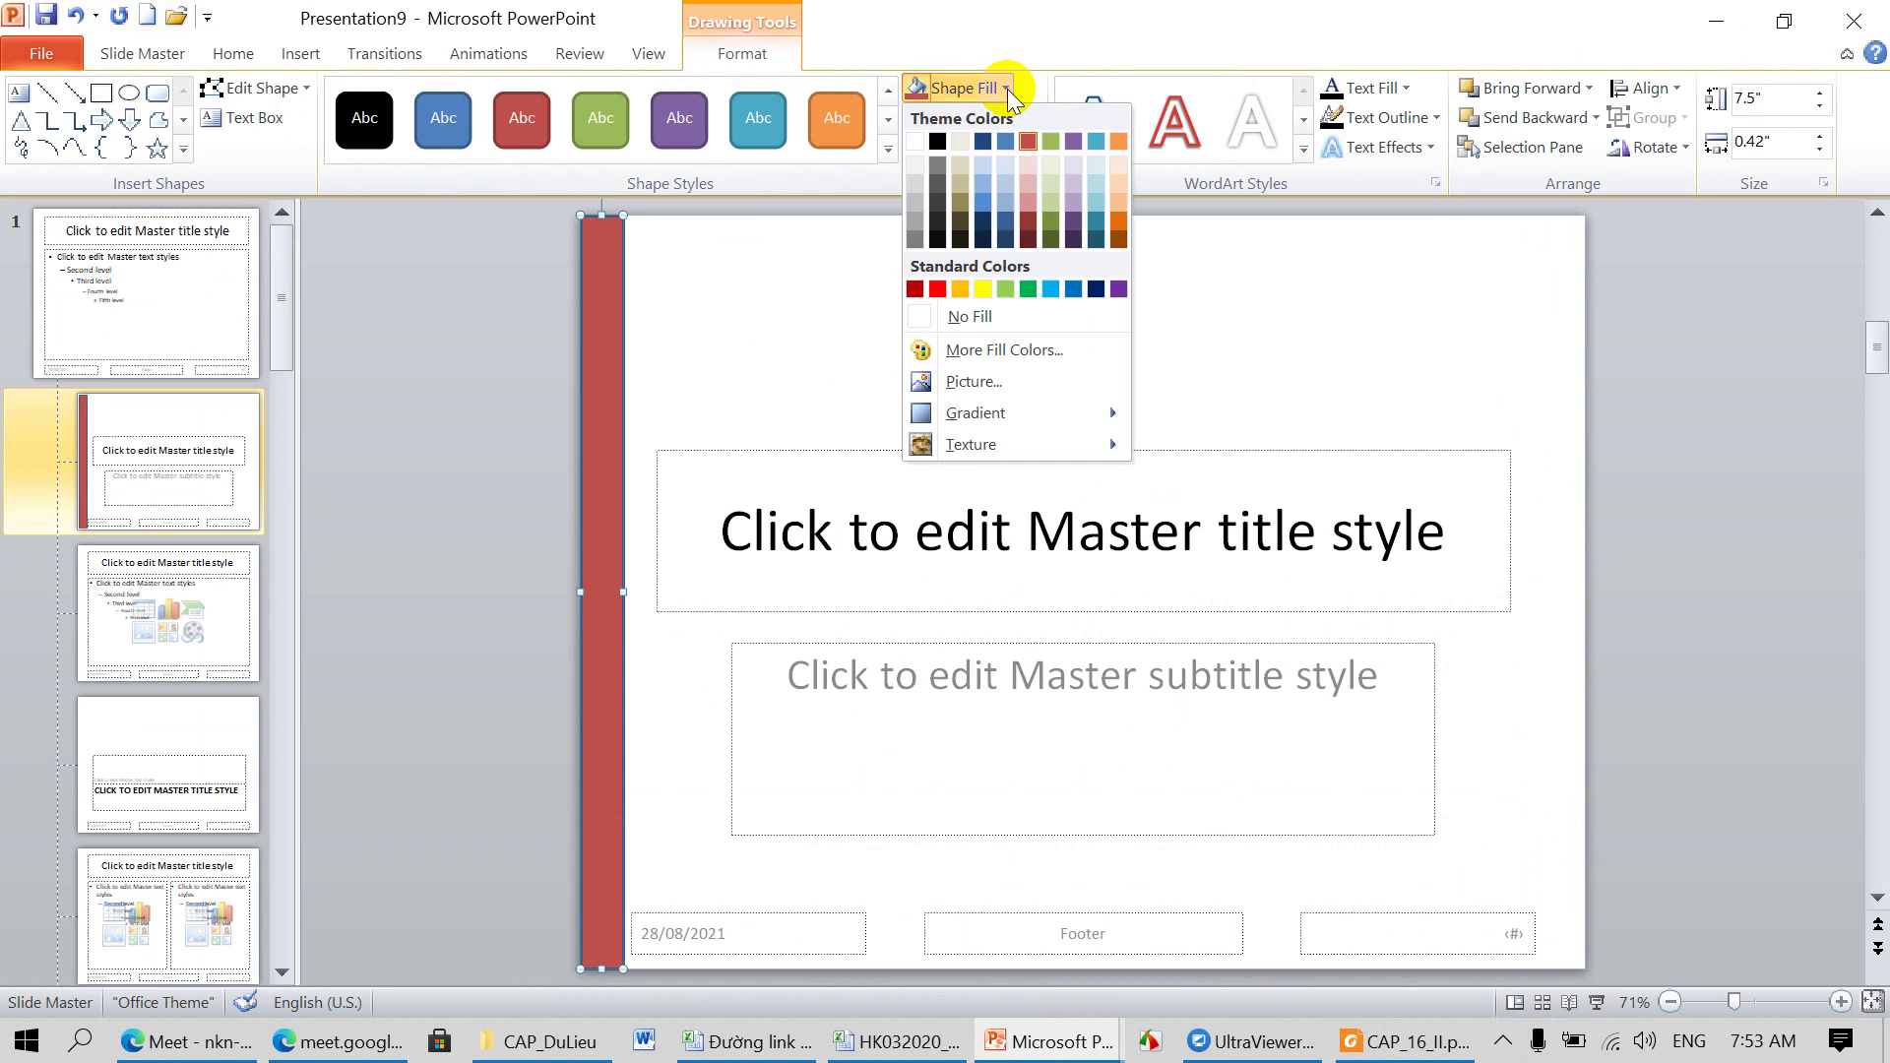
mouse_move(976, 413)
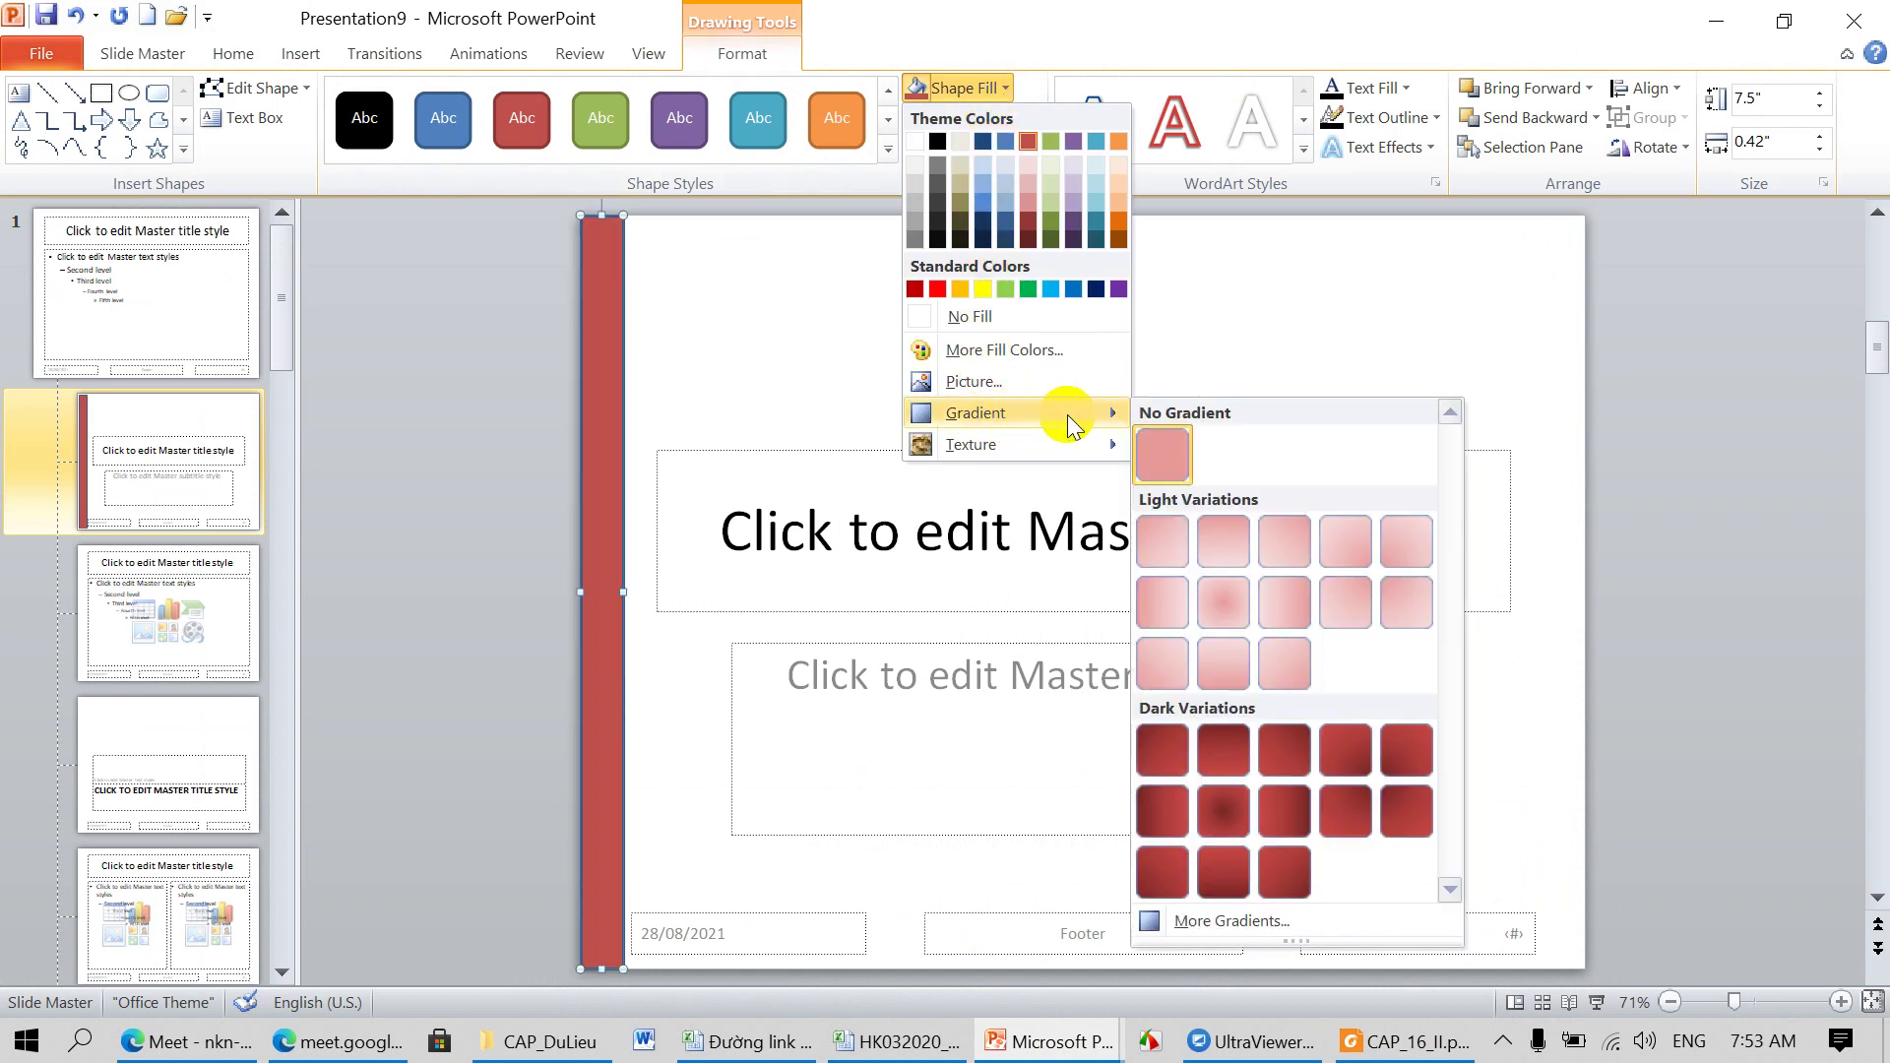
left_click(1014, 376)
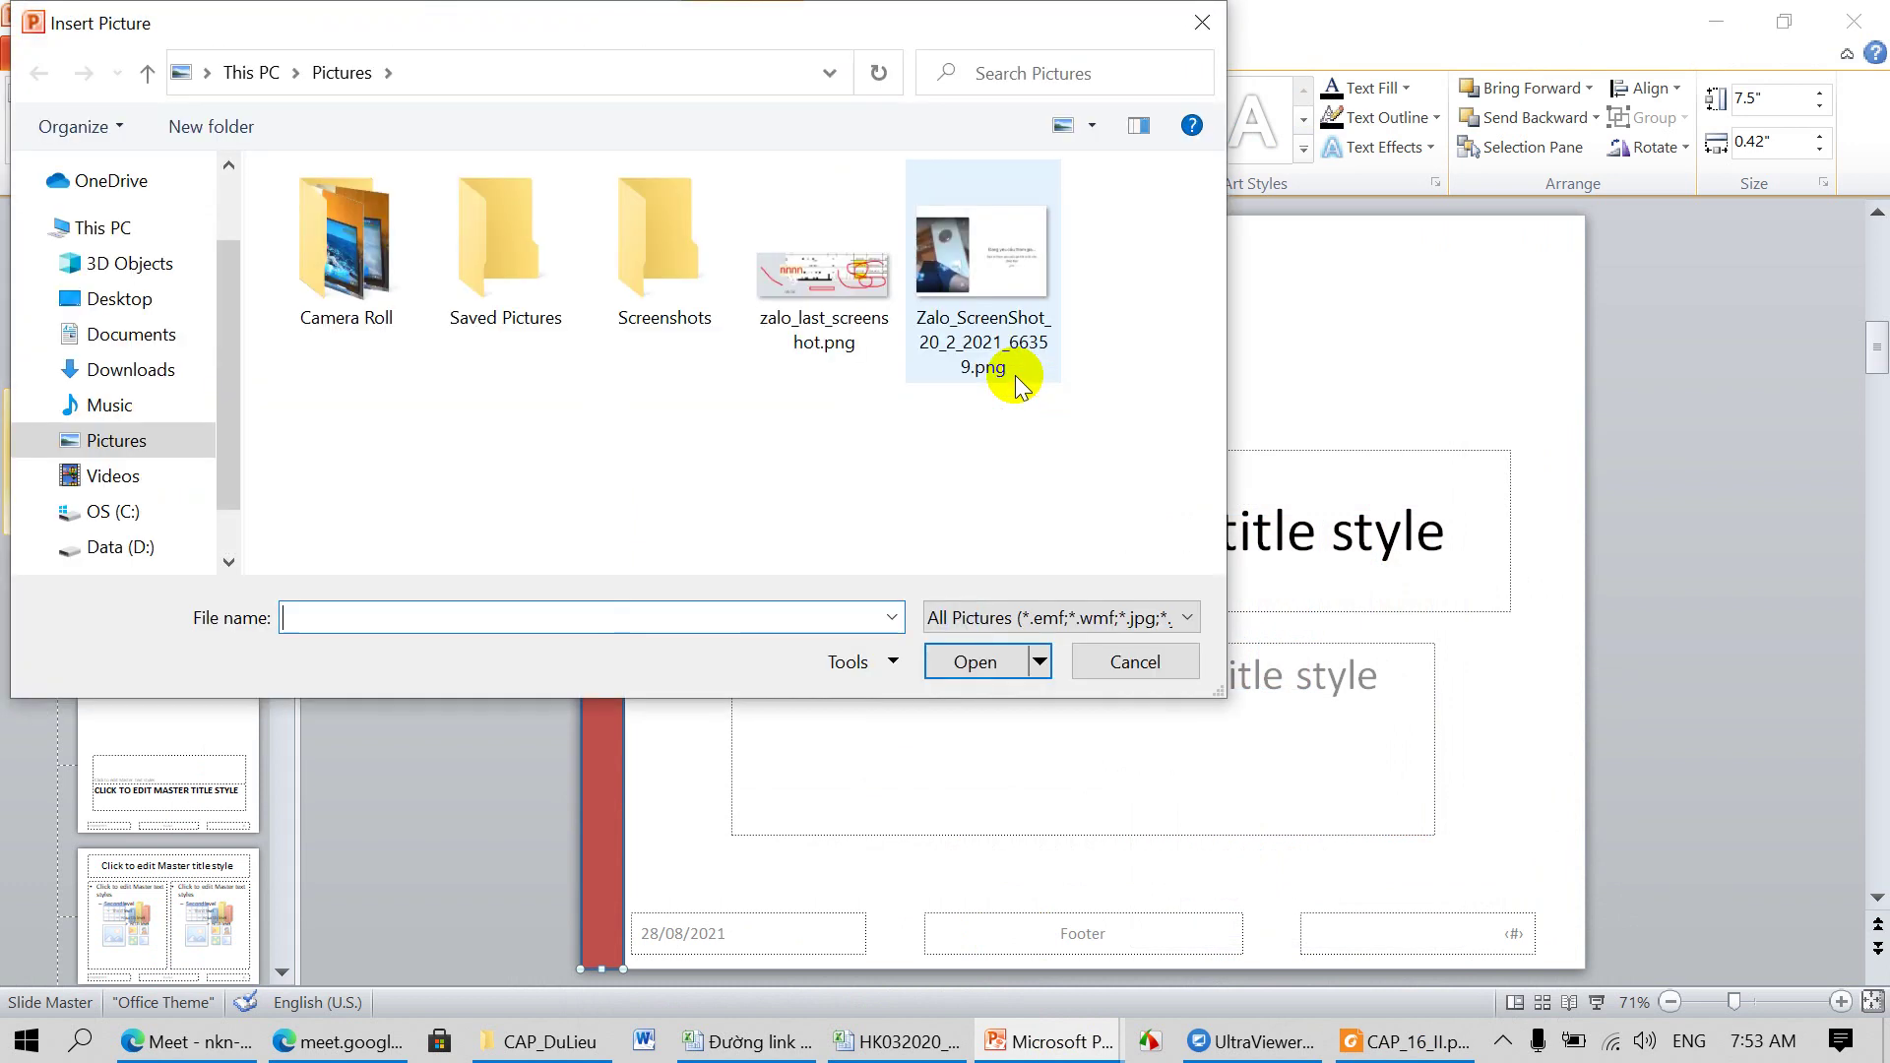
left_click(1135, 663)
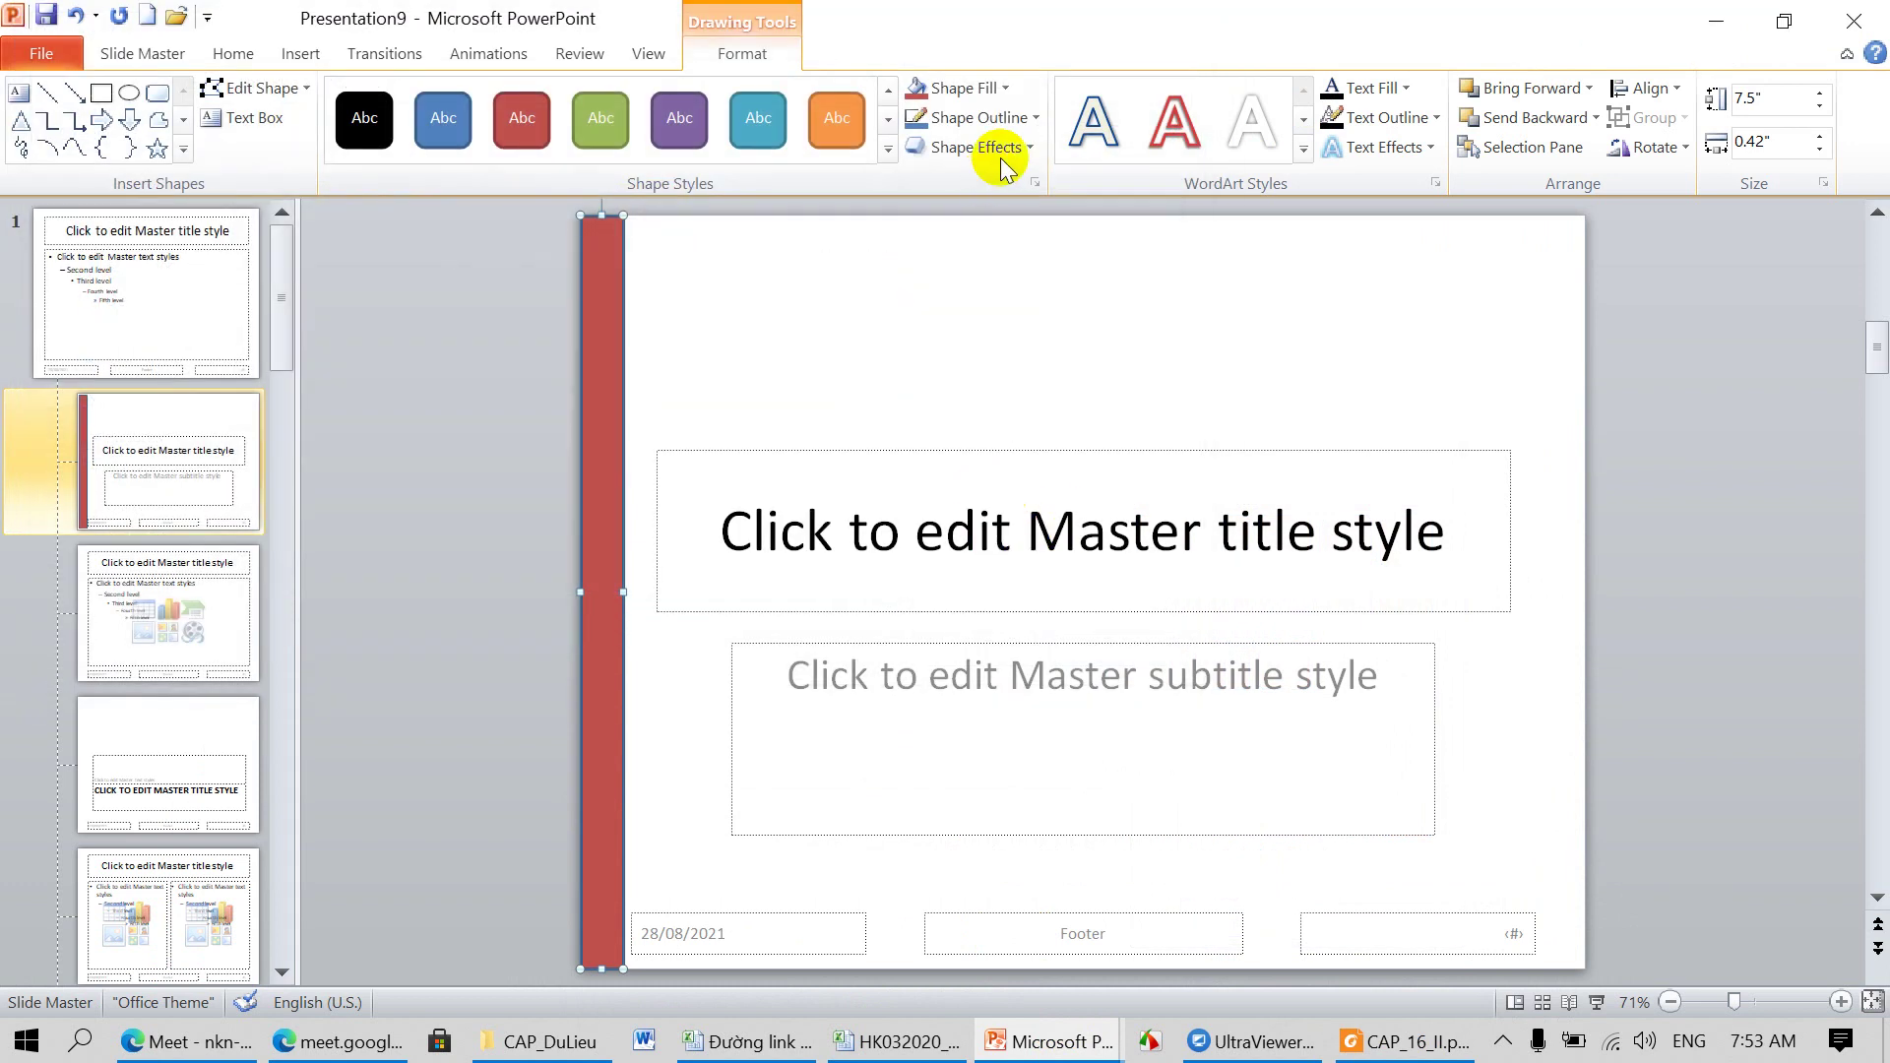
left_click(1002, 88)
mouse_move(975, 412)
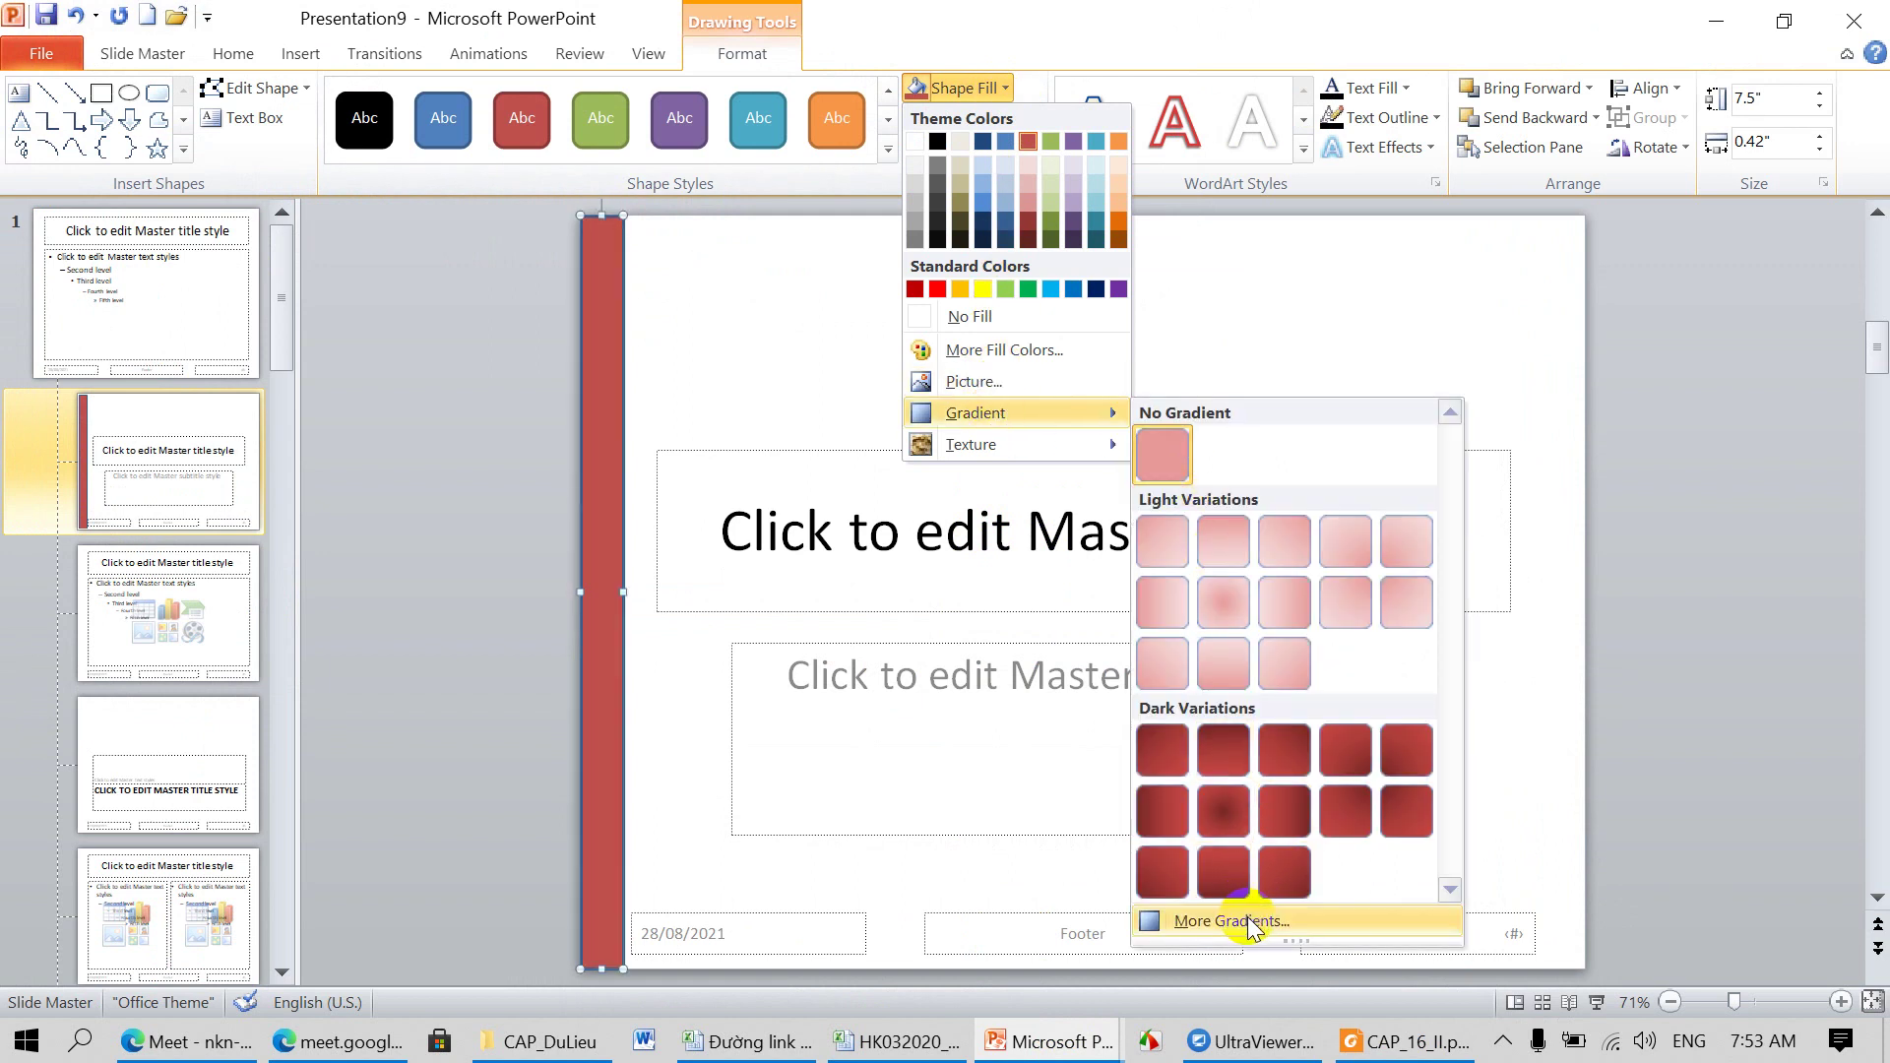
left_click(1249, 918)
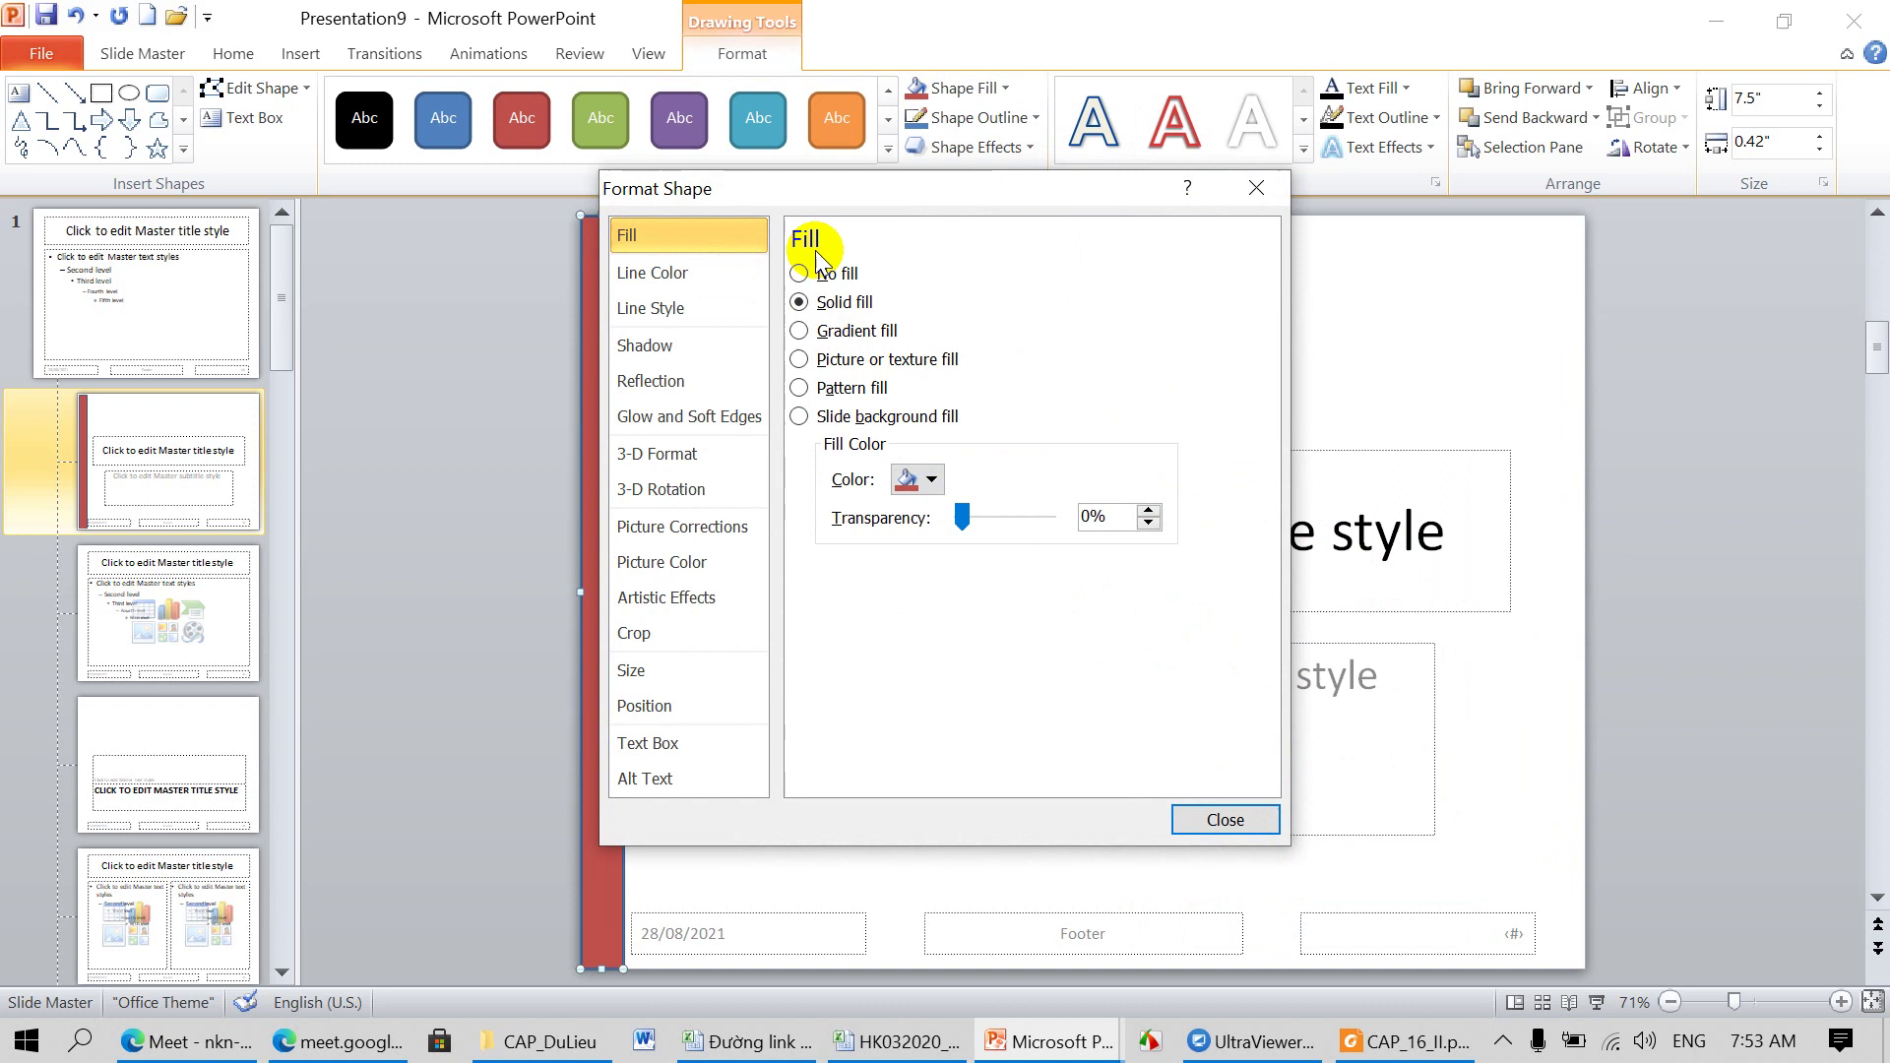
Step: Give the left bar a fine dotted pattern fill with a bright red foreground
left_click(799, 274)
left_click(799, 302)
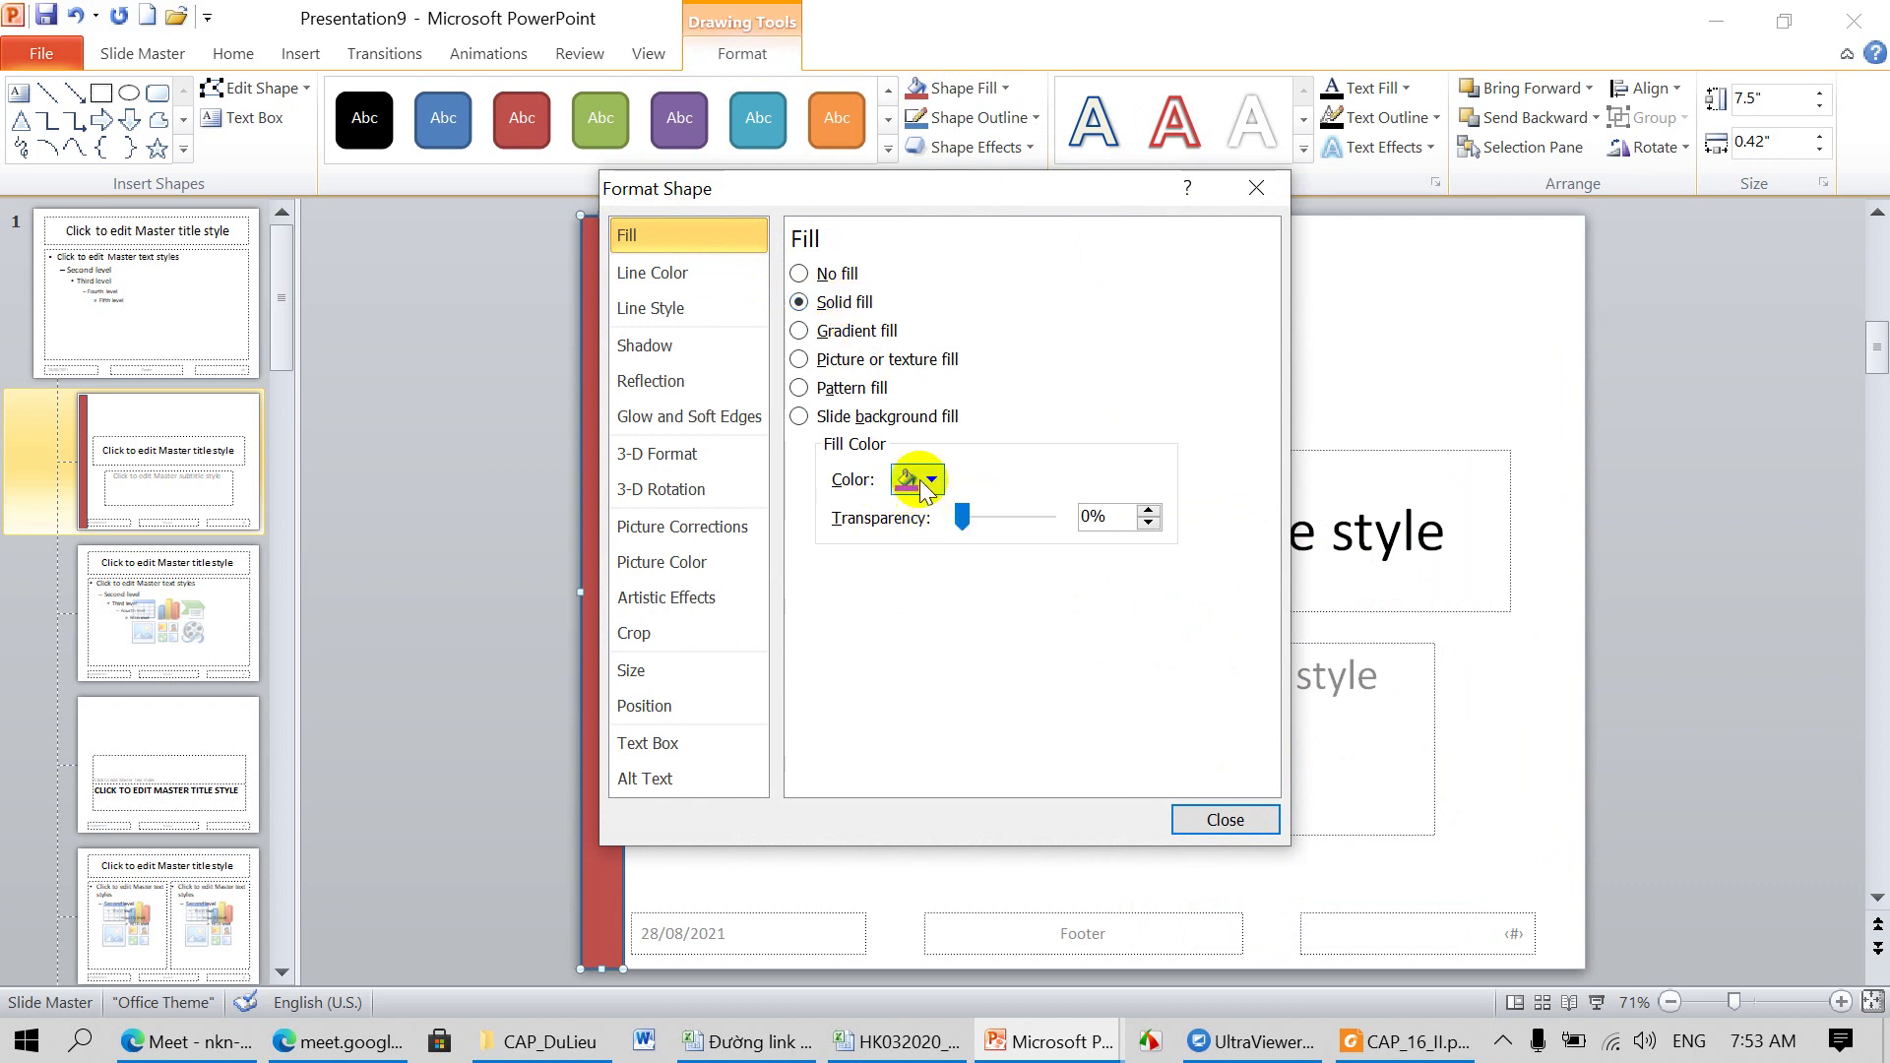
left_click(799, 332)
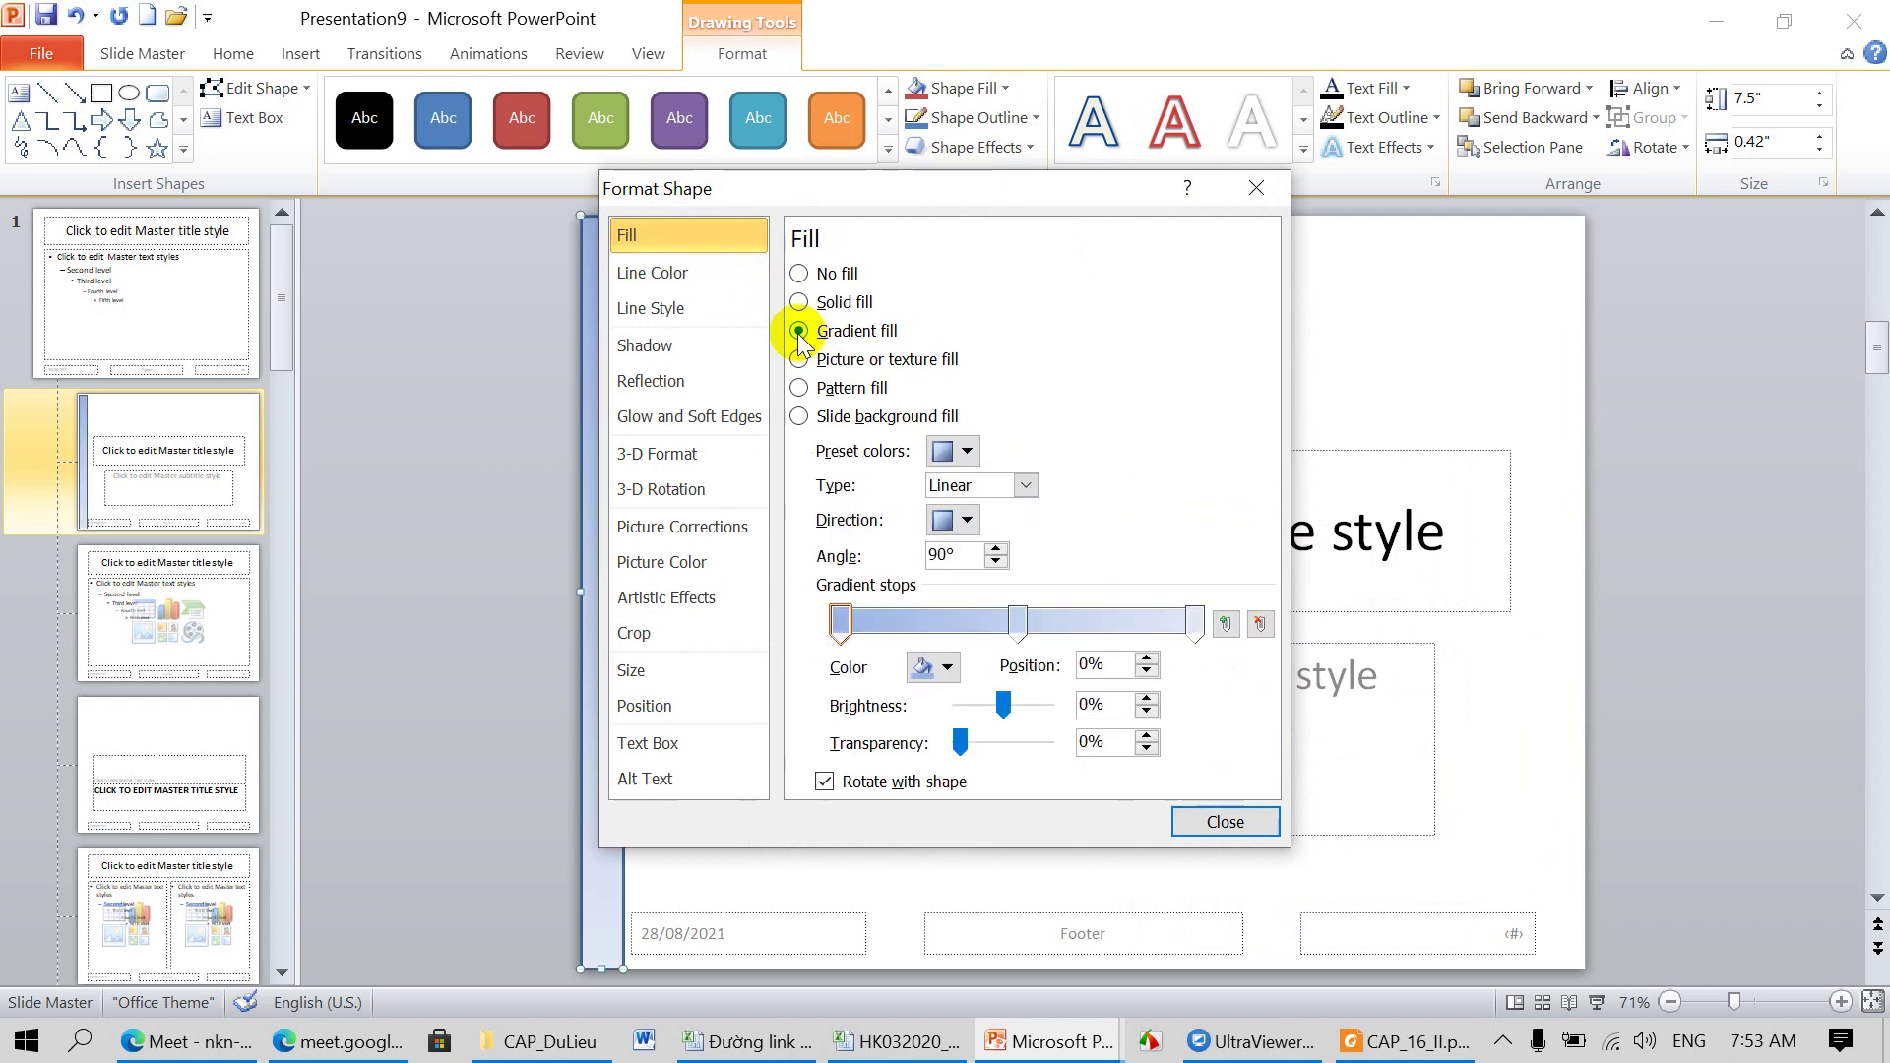
left_click(802, 389)
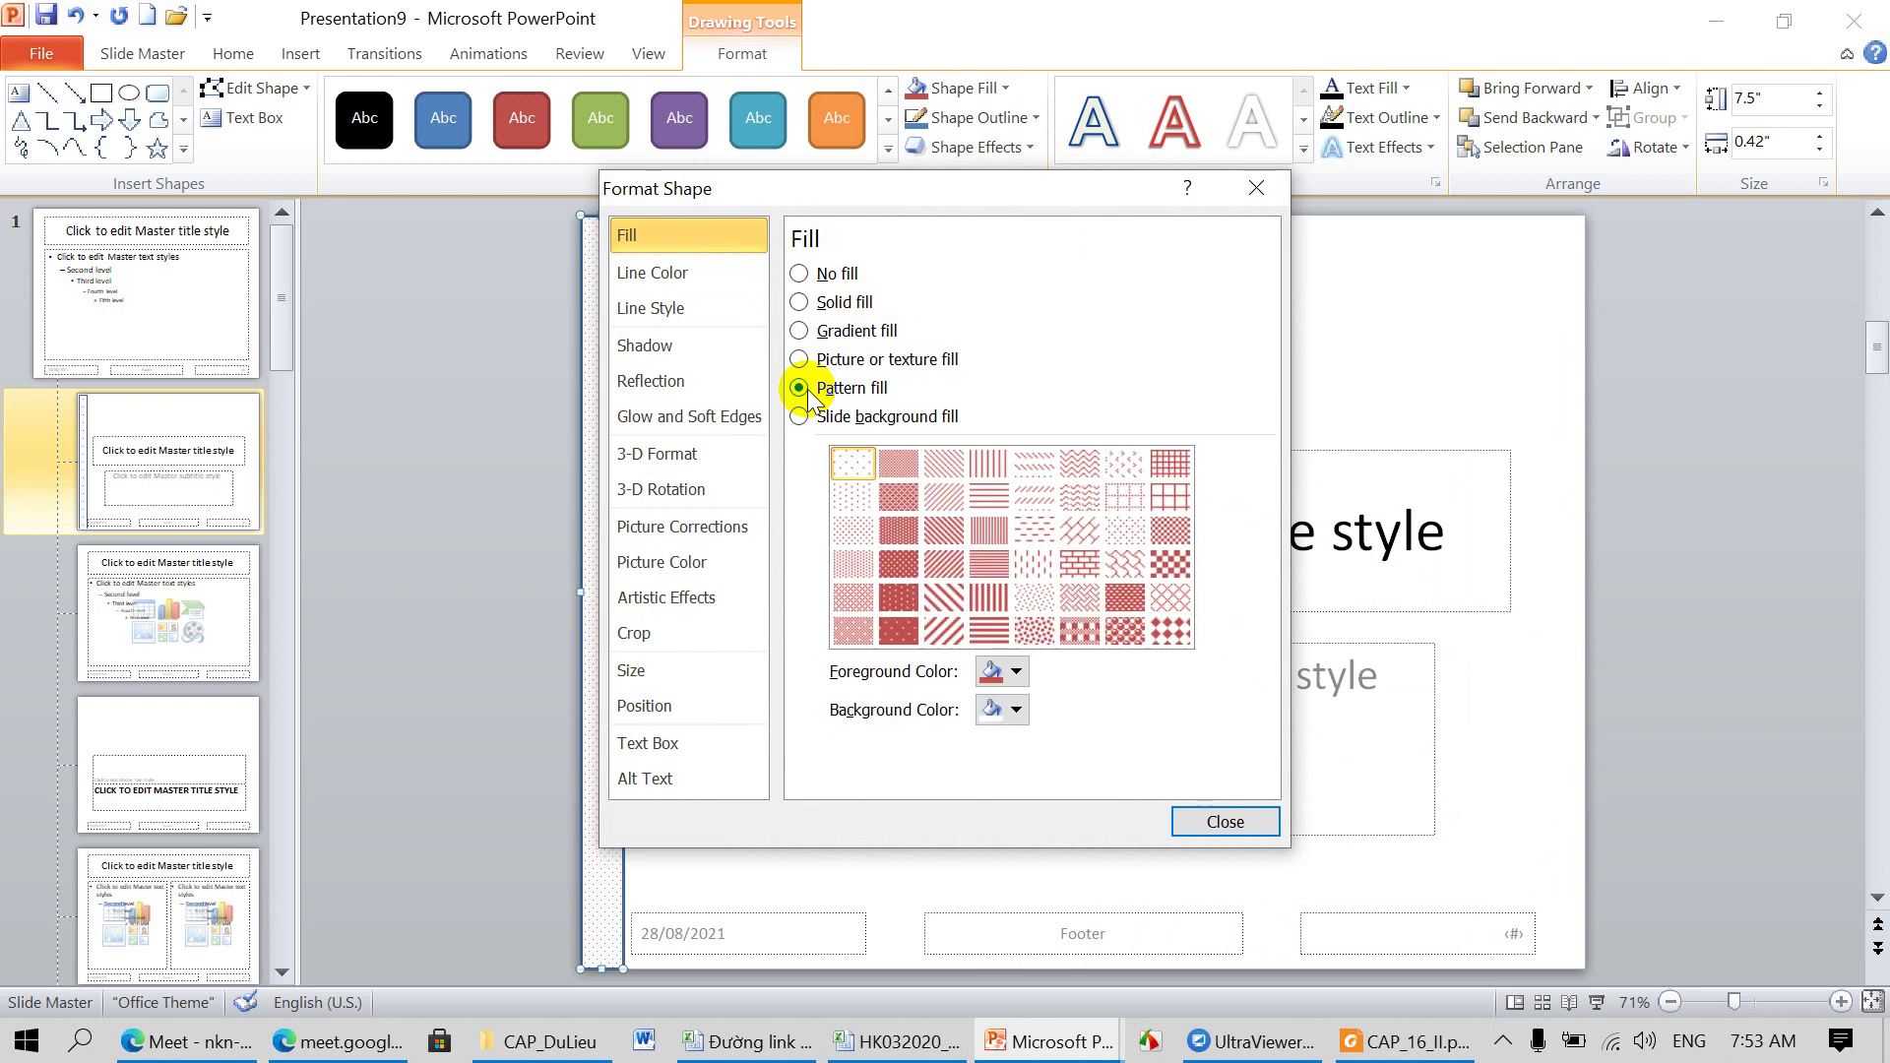
left_click(859, 498)
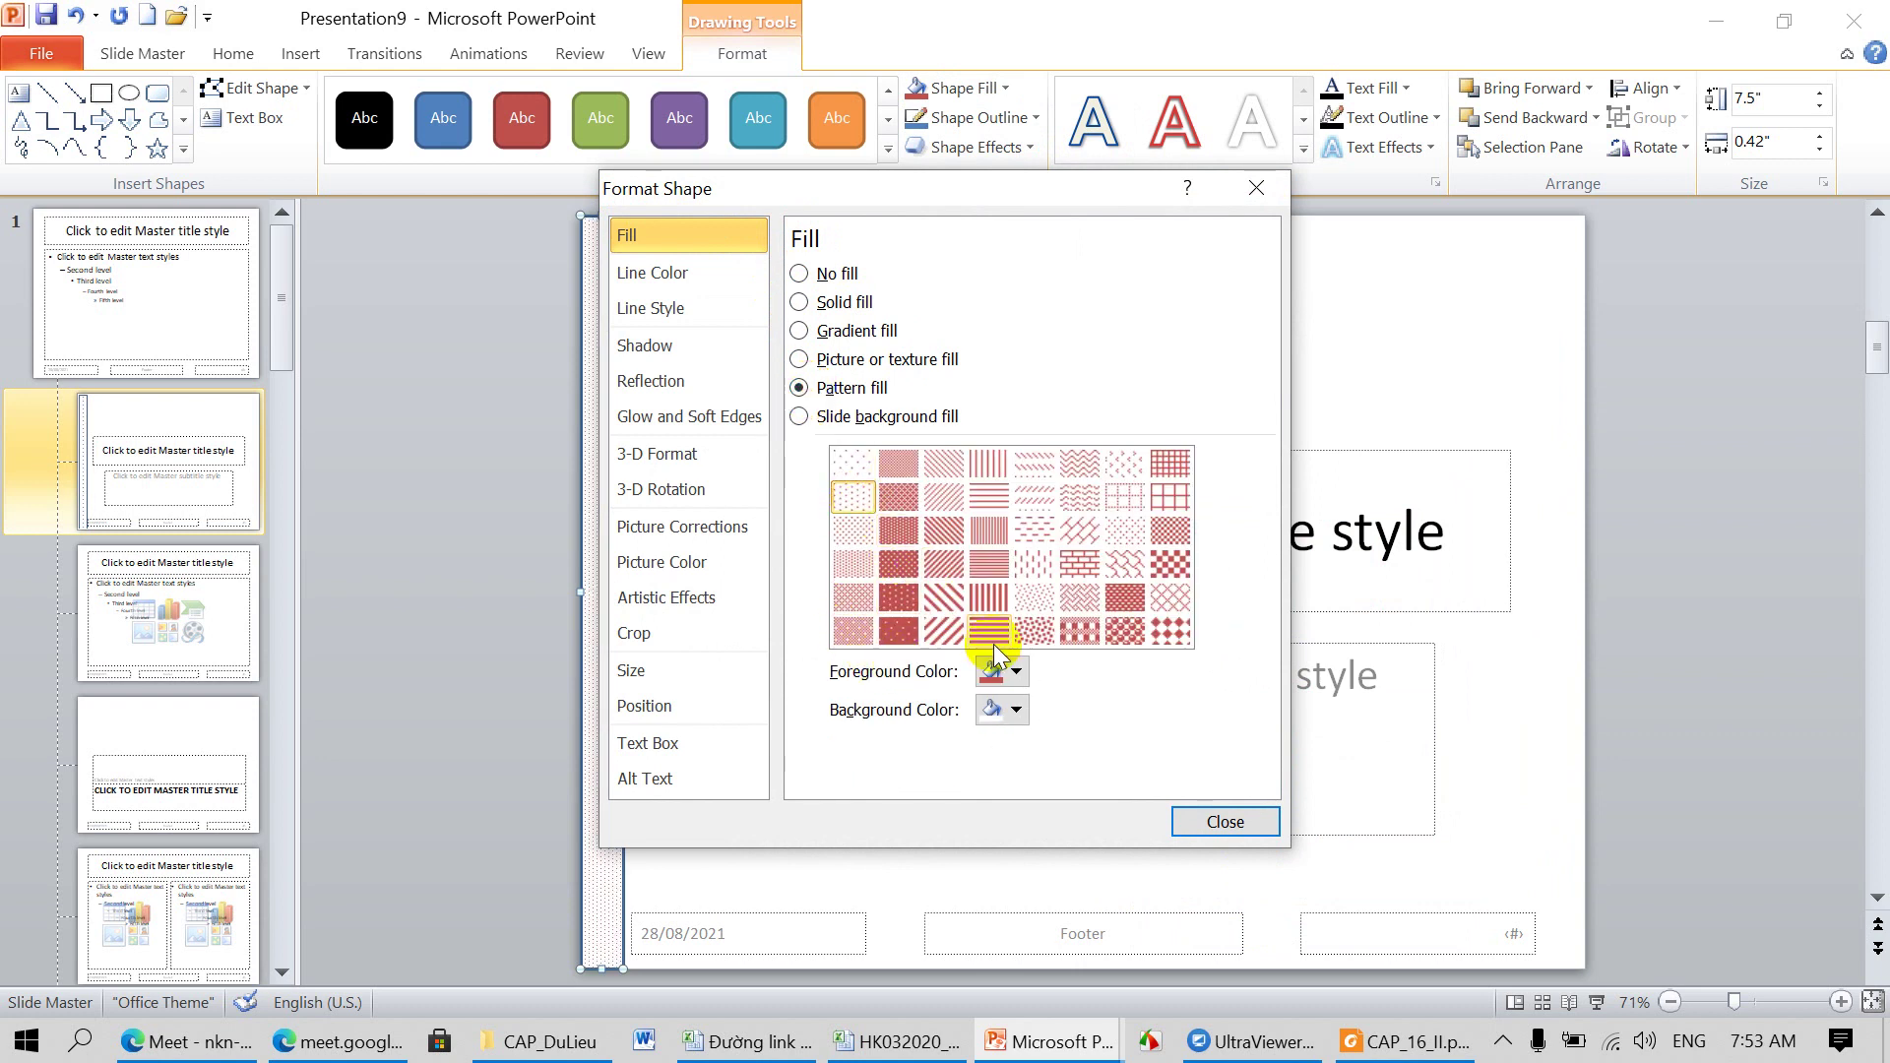
left_click(1017, 675)
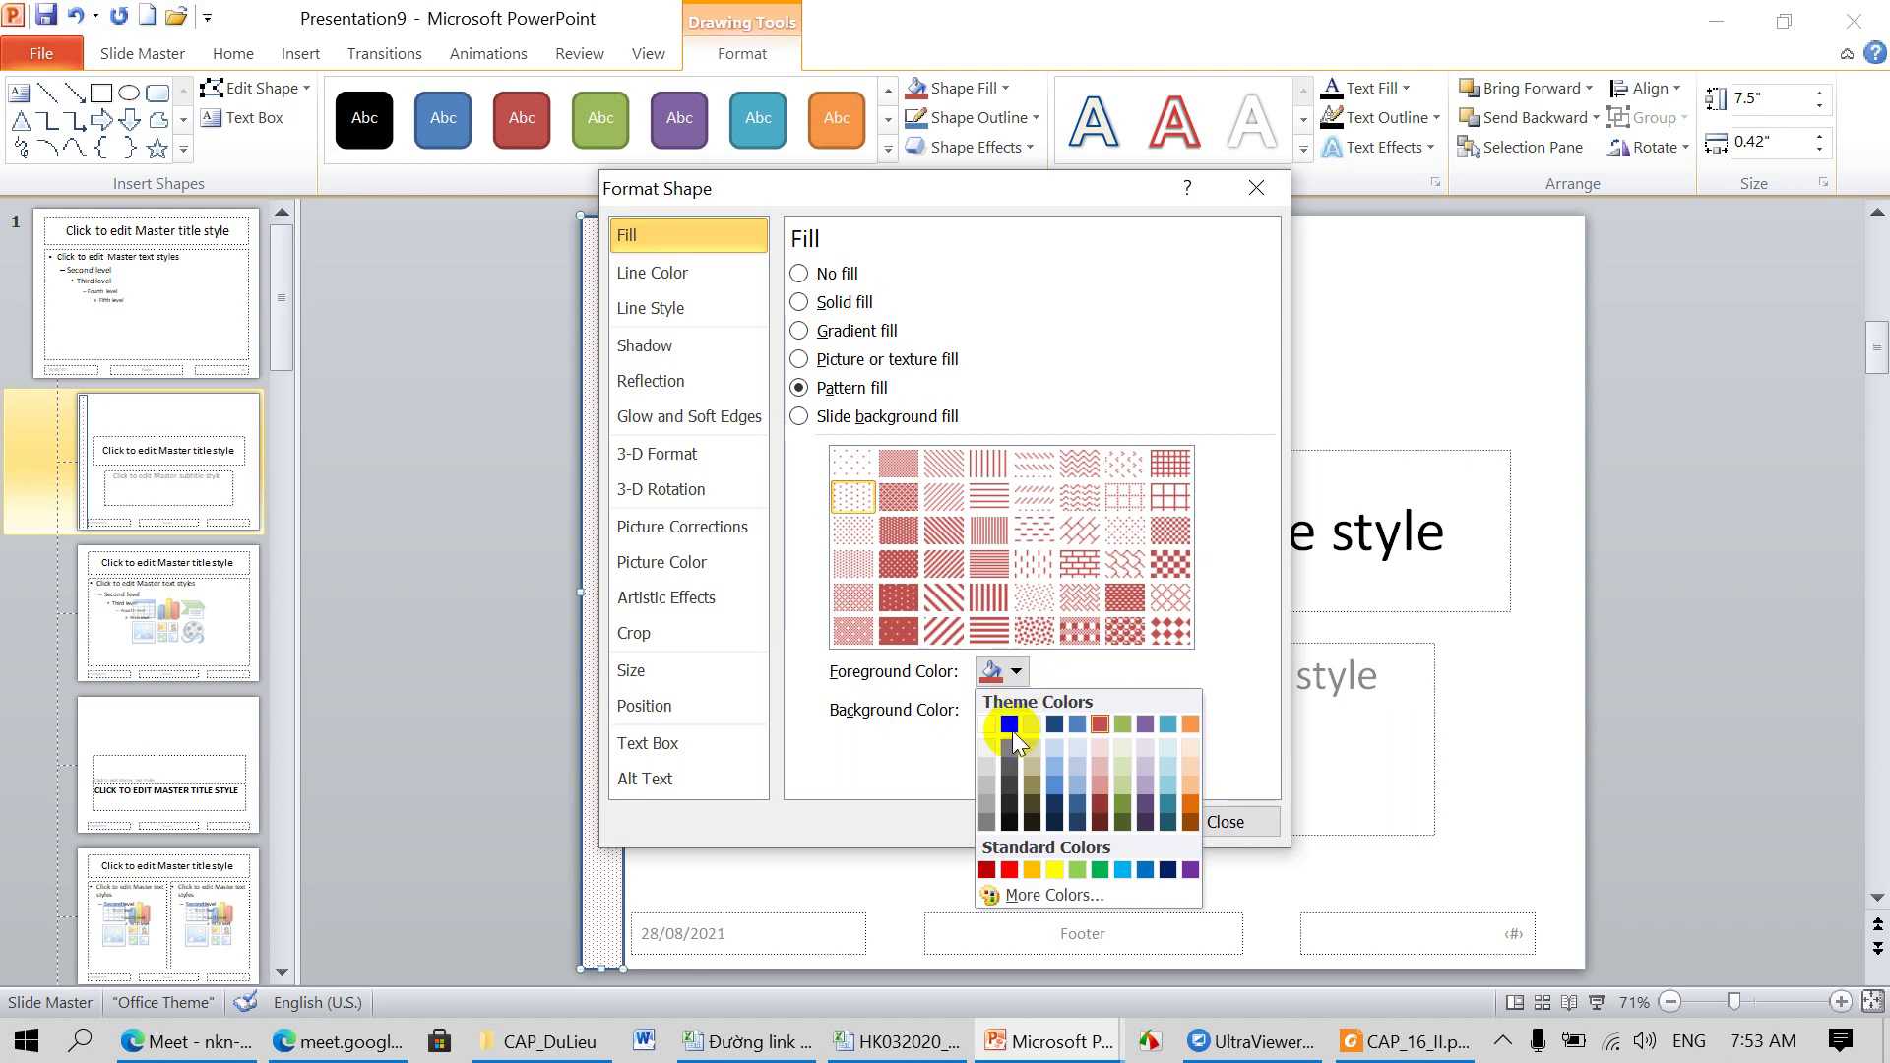
left_click(1012, 870)
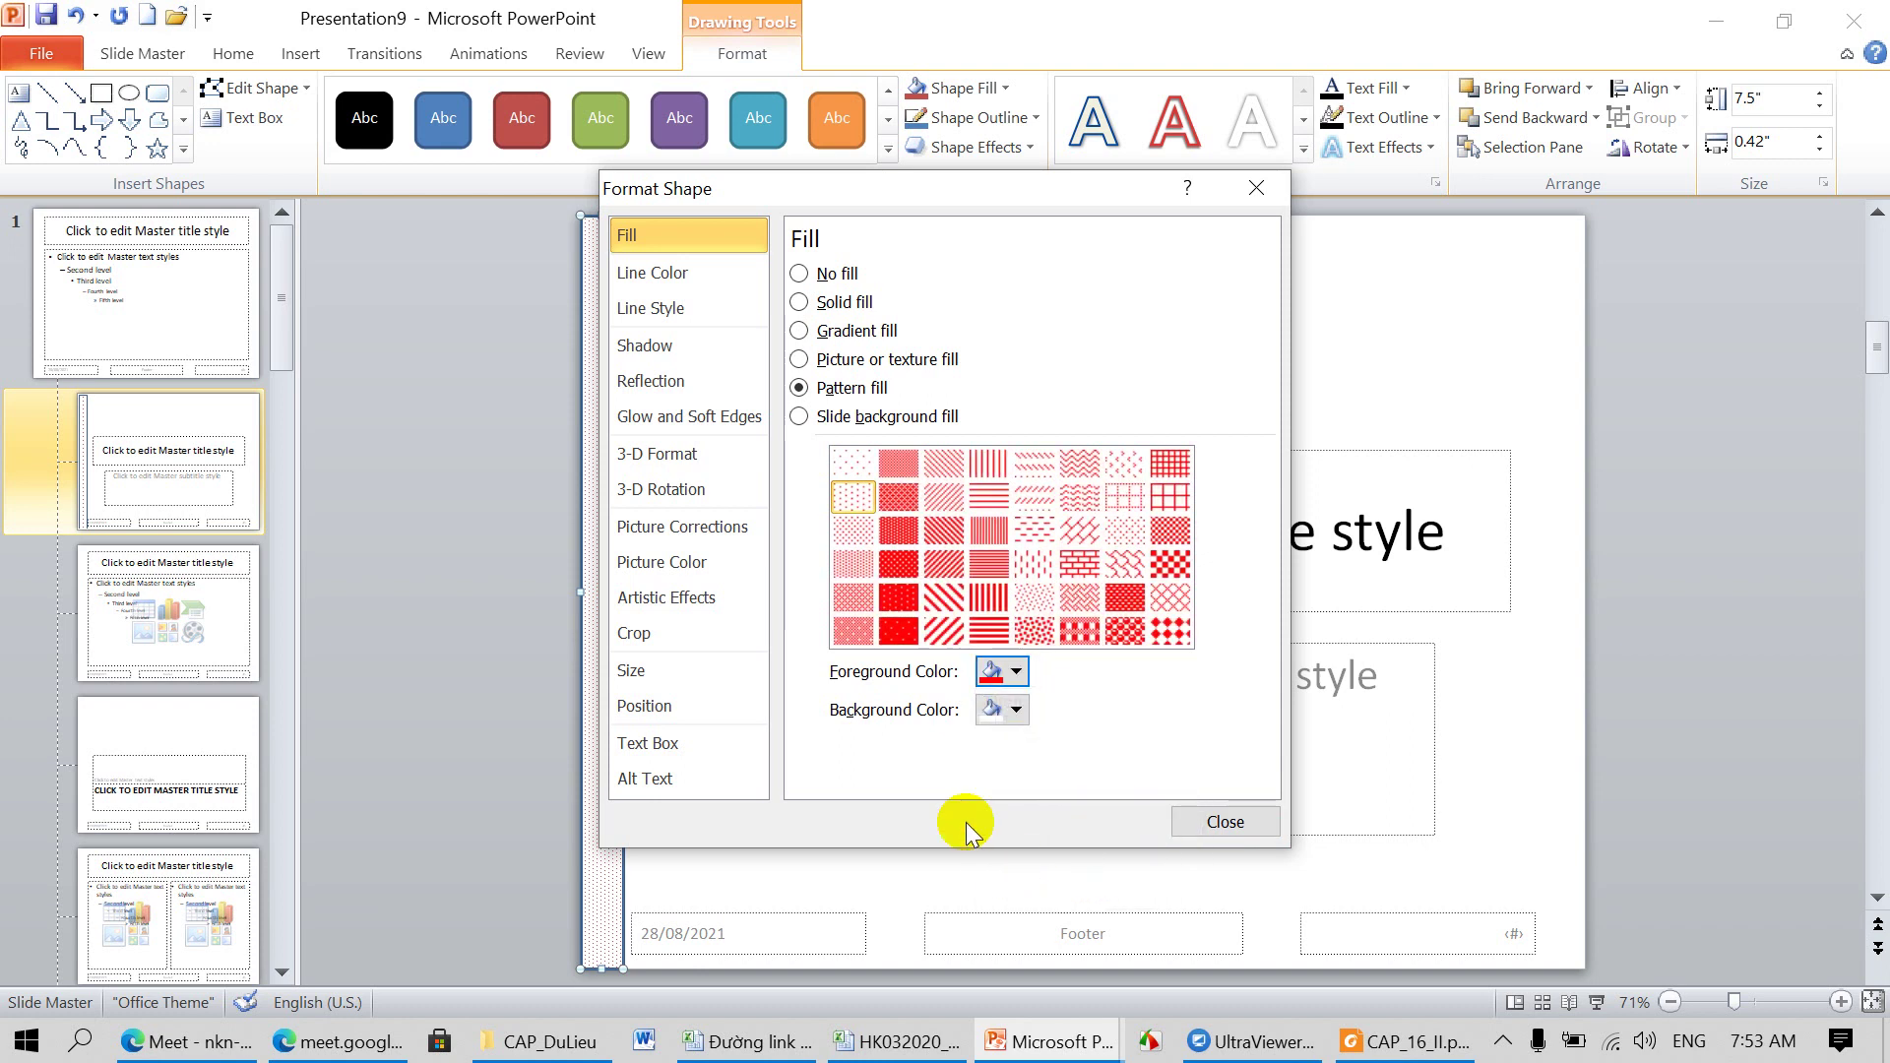
left_click(1212, 824)
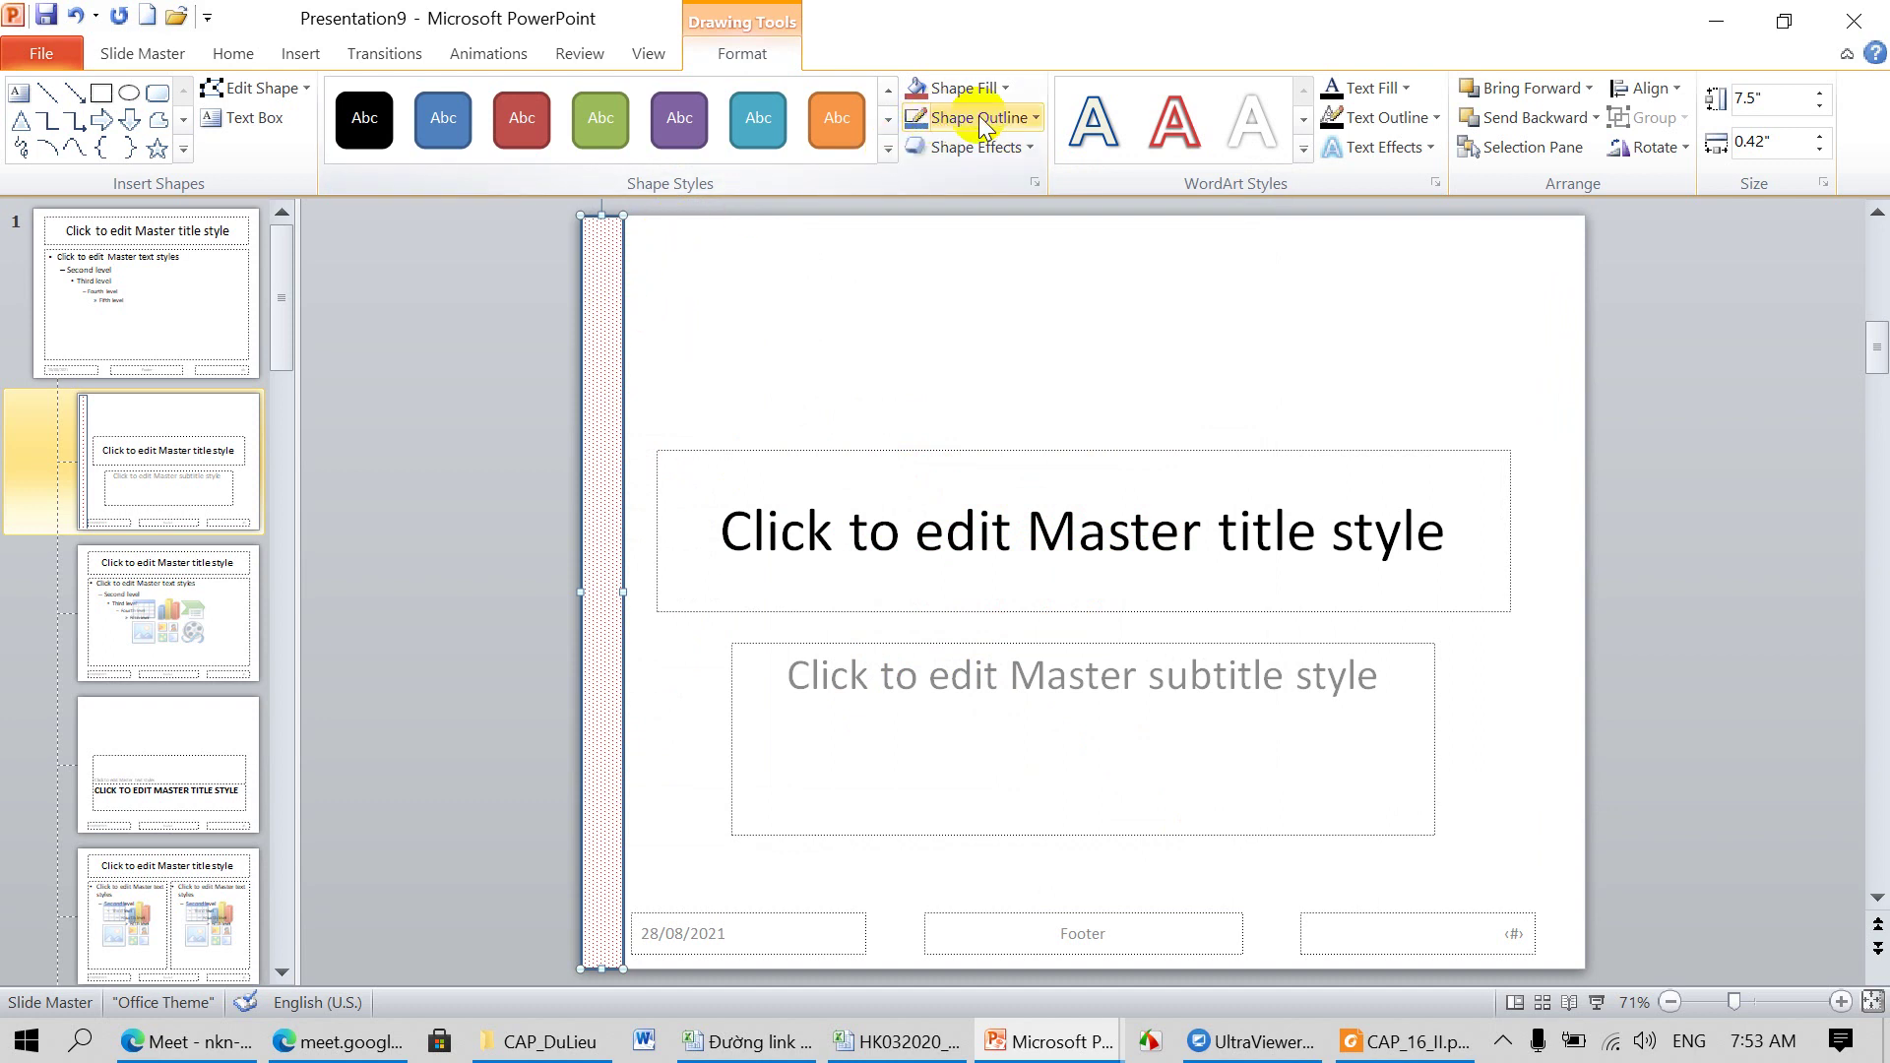
Step: Remove the left bar's outline and bring the reference PDF forward
left_click(1039, 120)
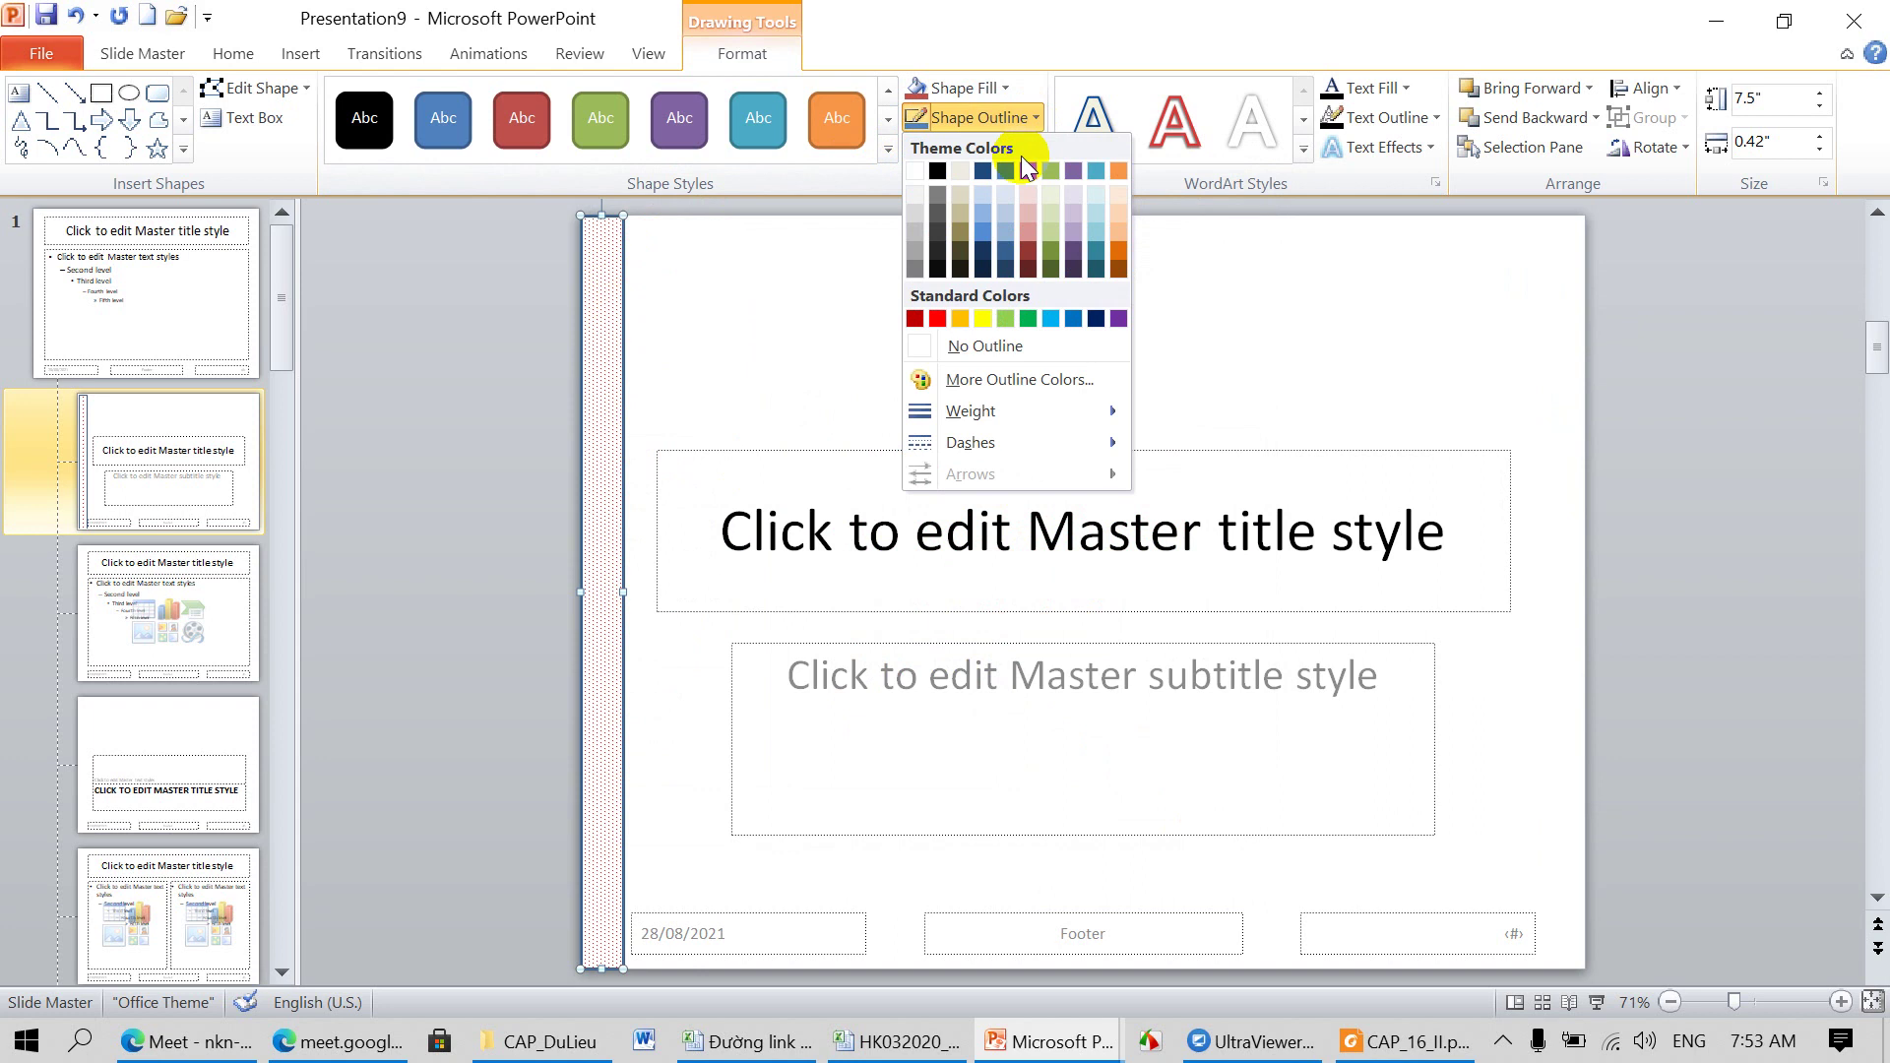
left_click(990, 345)
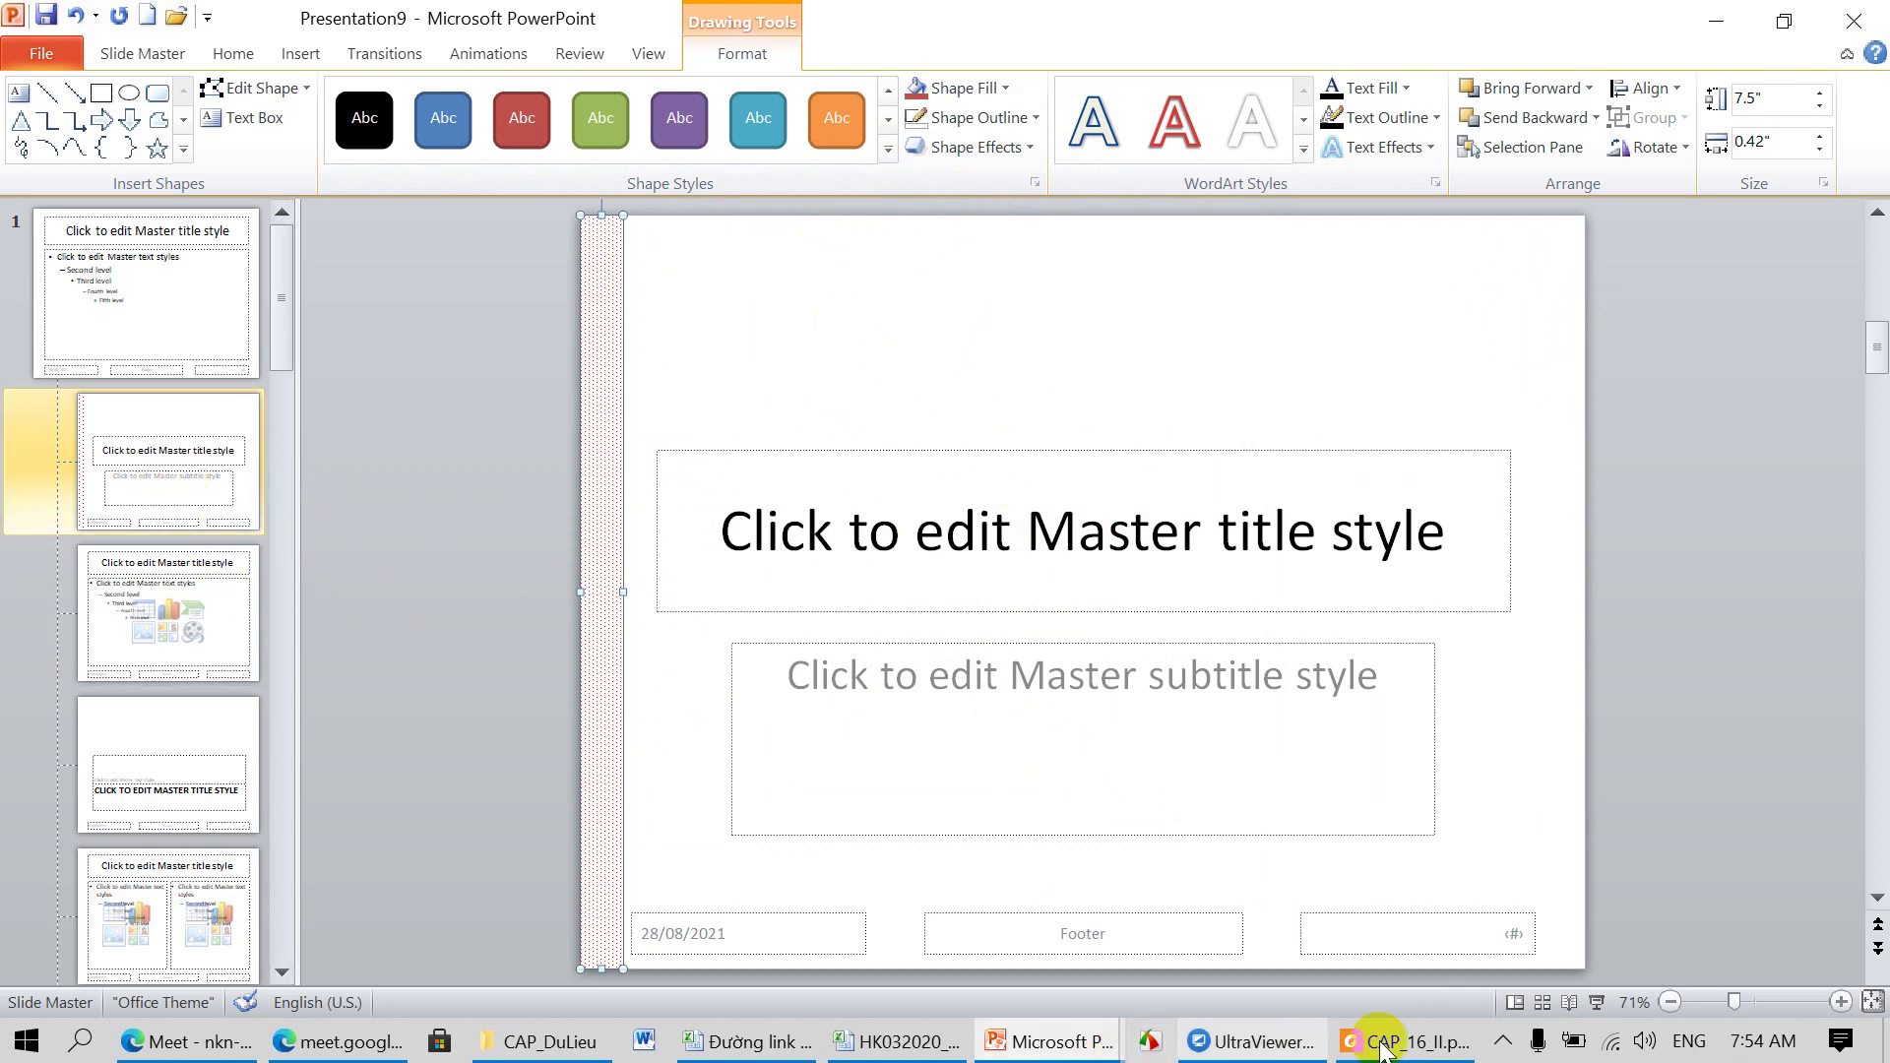
left_click(1418, 1042)
scroll(951, 656, "down", 3)
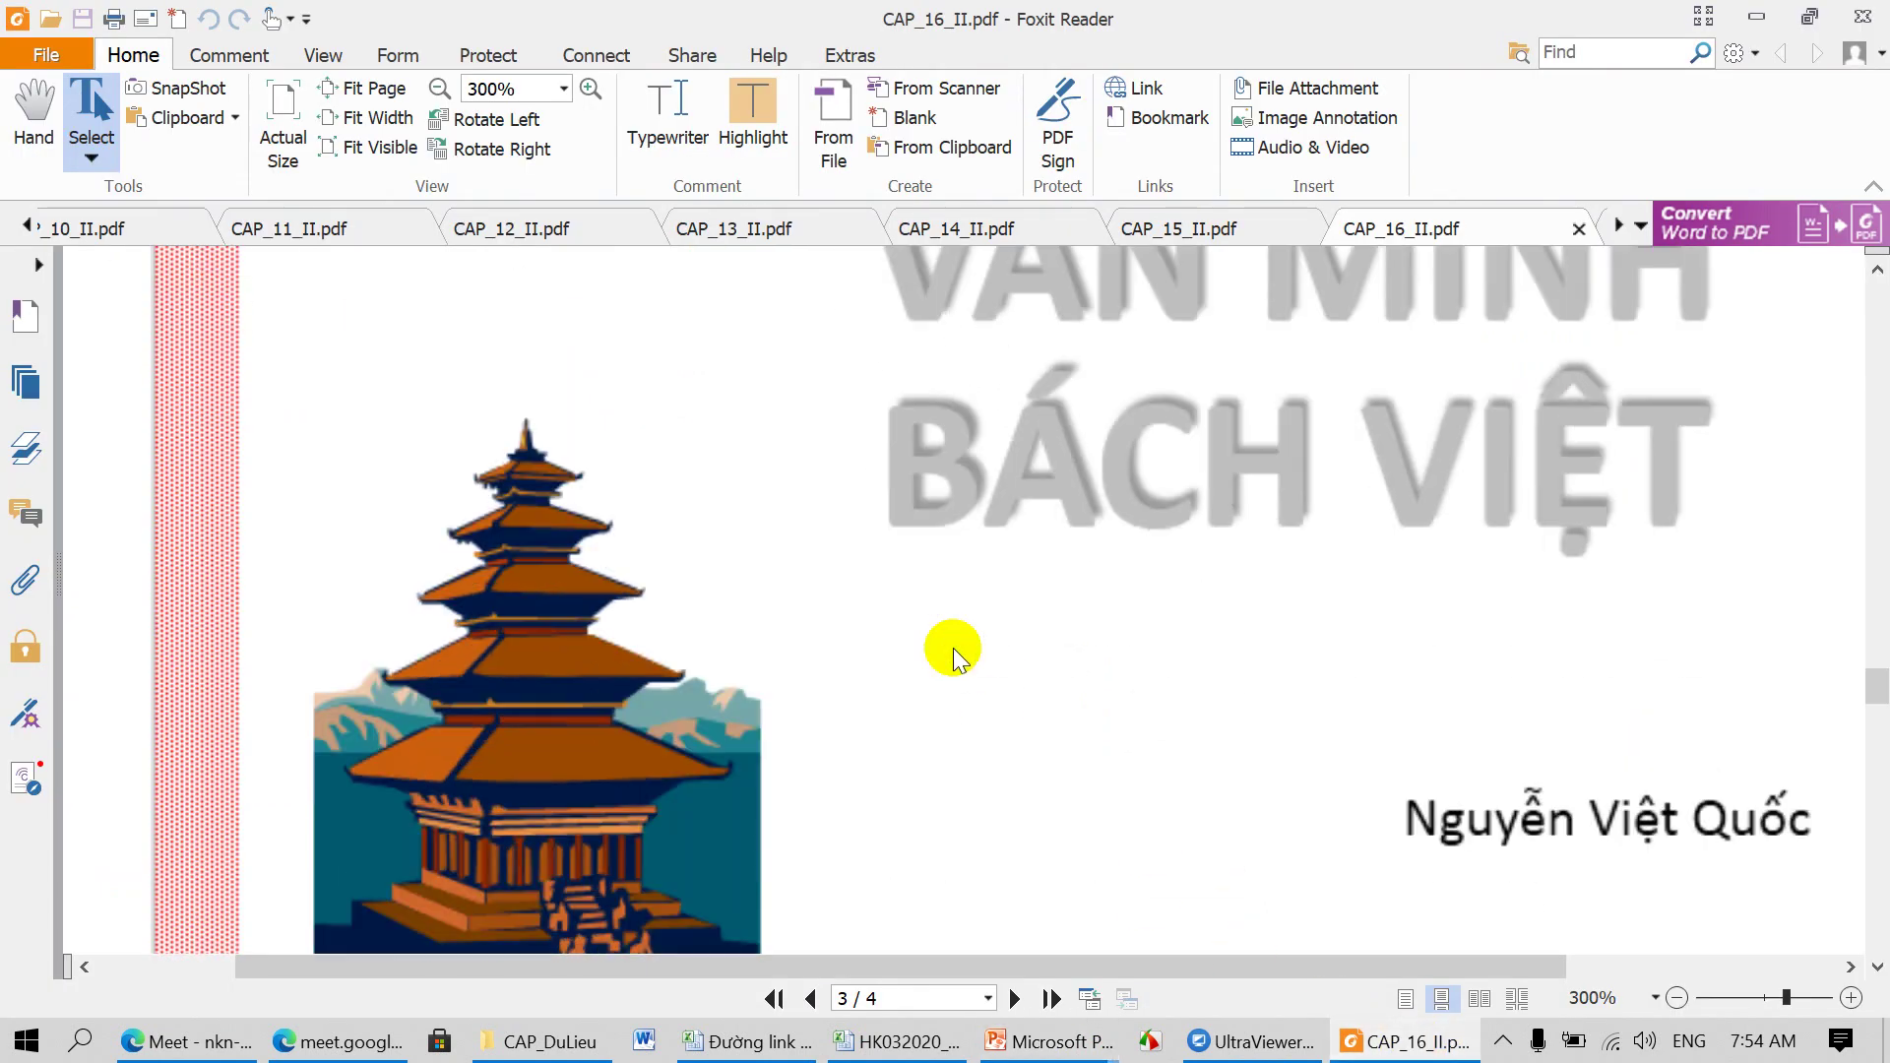
scroll(951, 650, "down", 5)
scroll(951, 645, "down", 2)
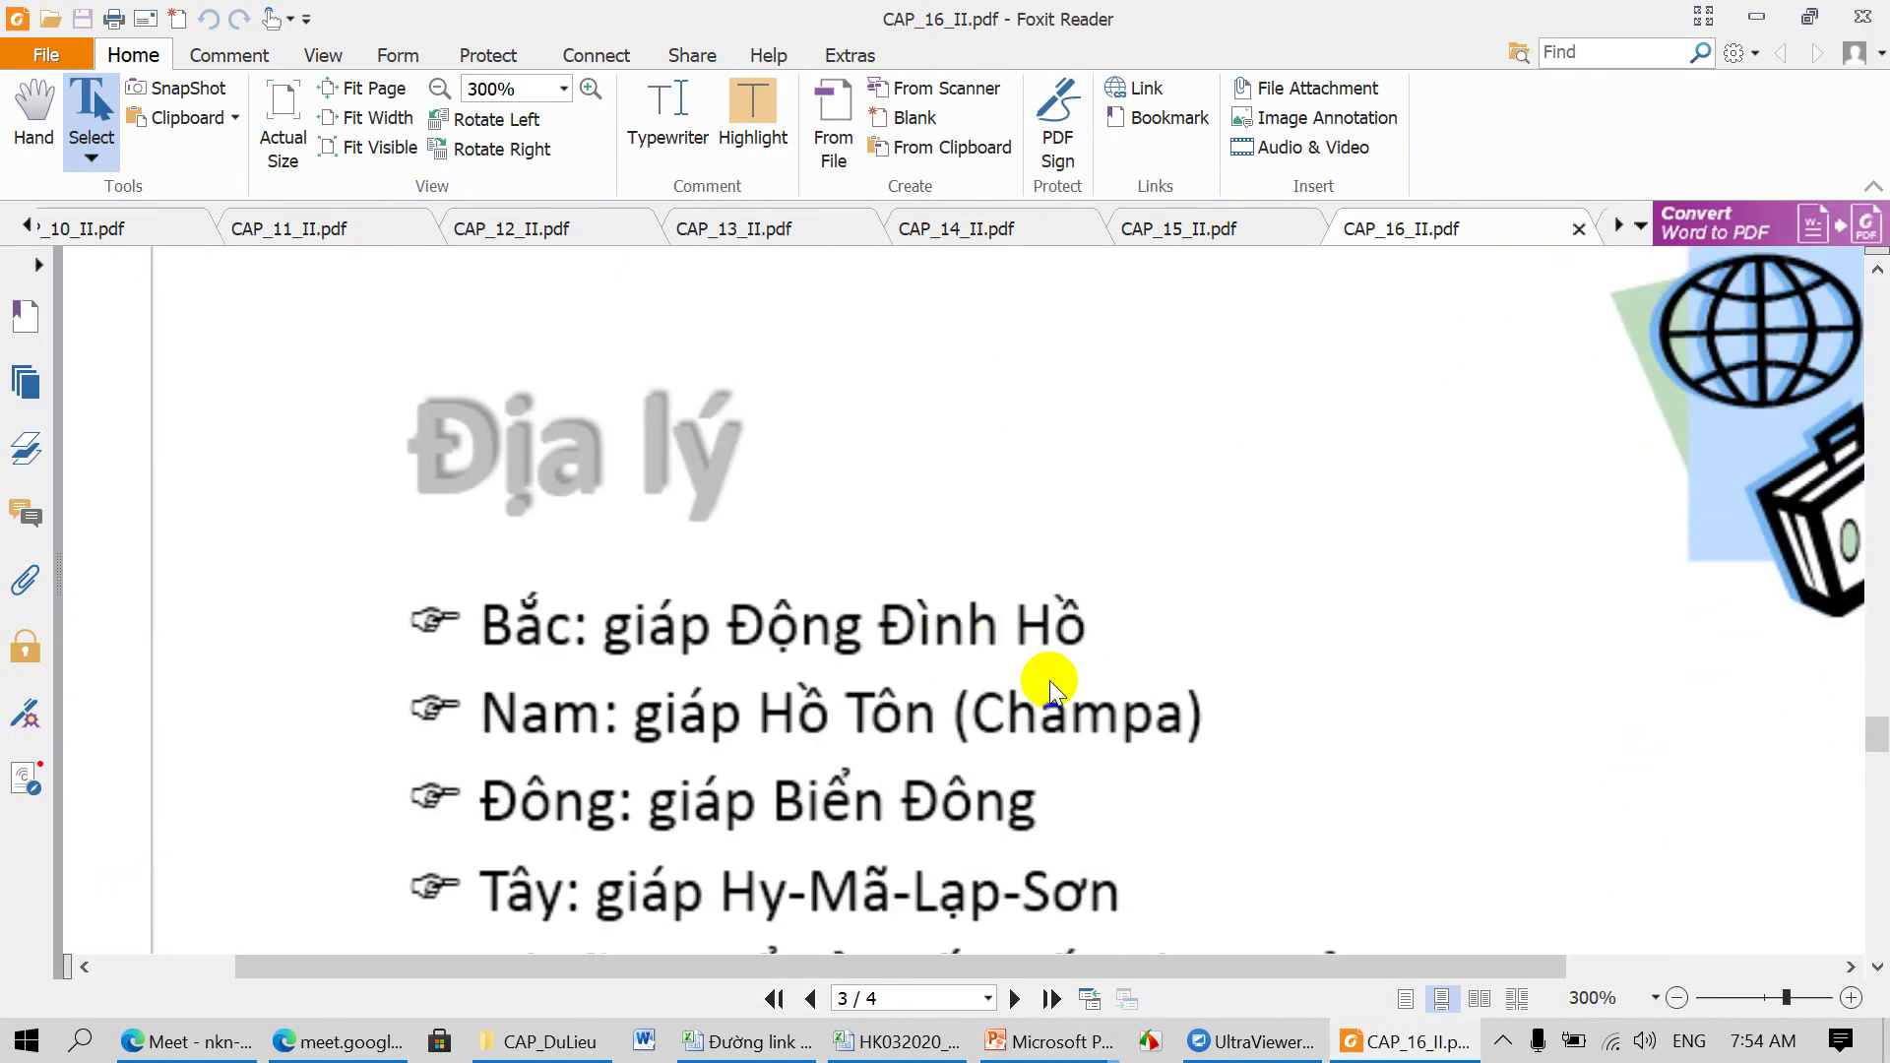
scroll(1051, 679, "down", 1, "ctrl")
scroll(1320, 611, "down", 3)
scroll(1320, 611, "down", 2)
scroll(1477, 640, "up", 1)
scroll(1499, 603, "up", 4)
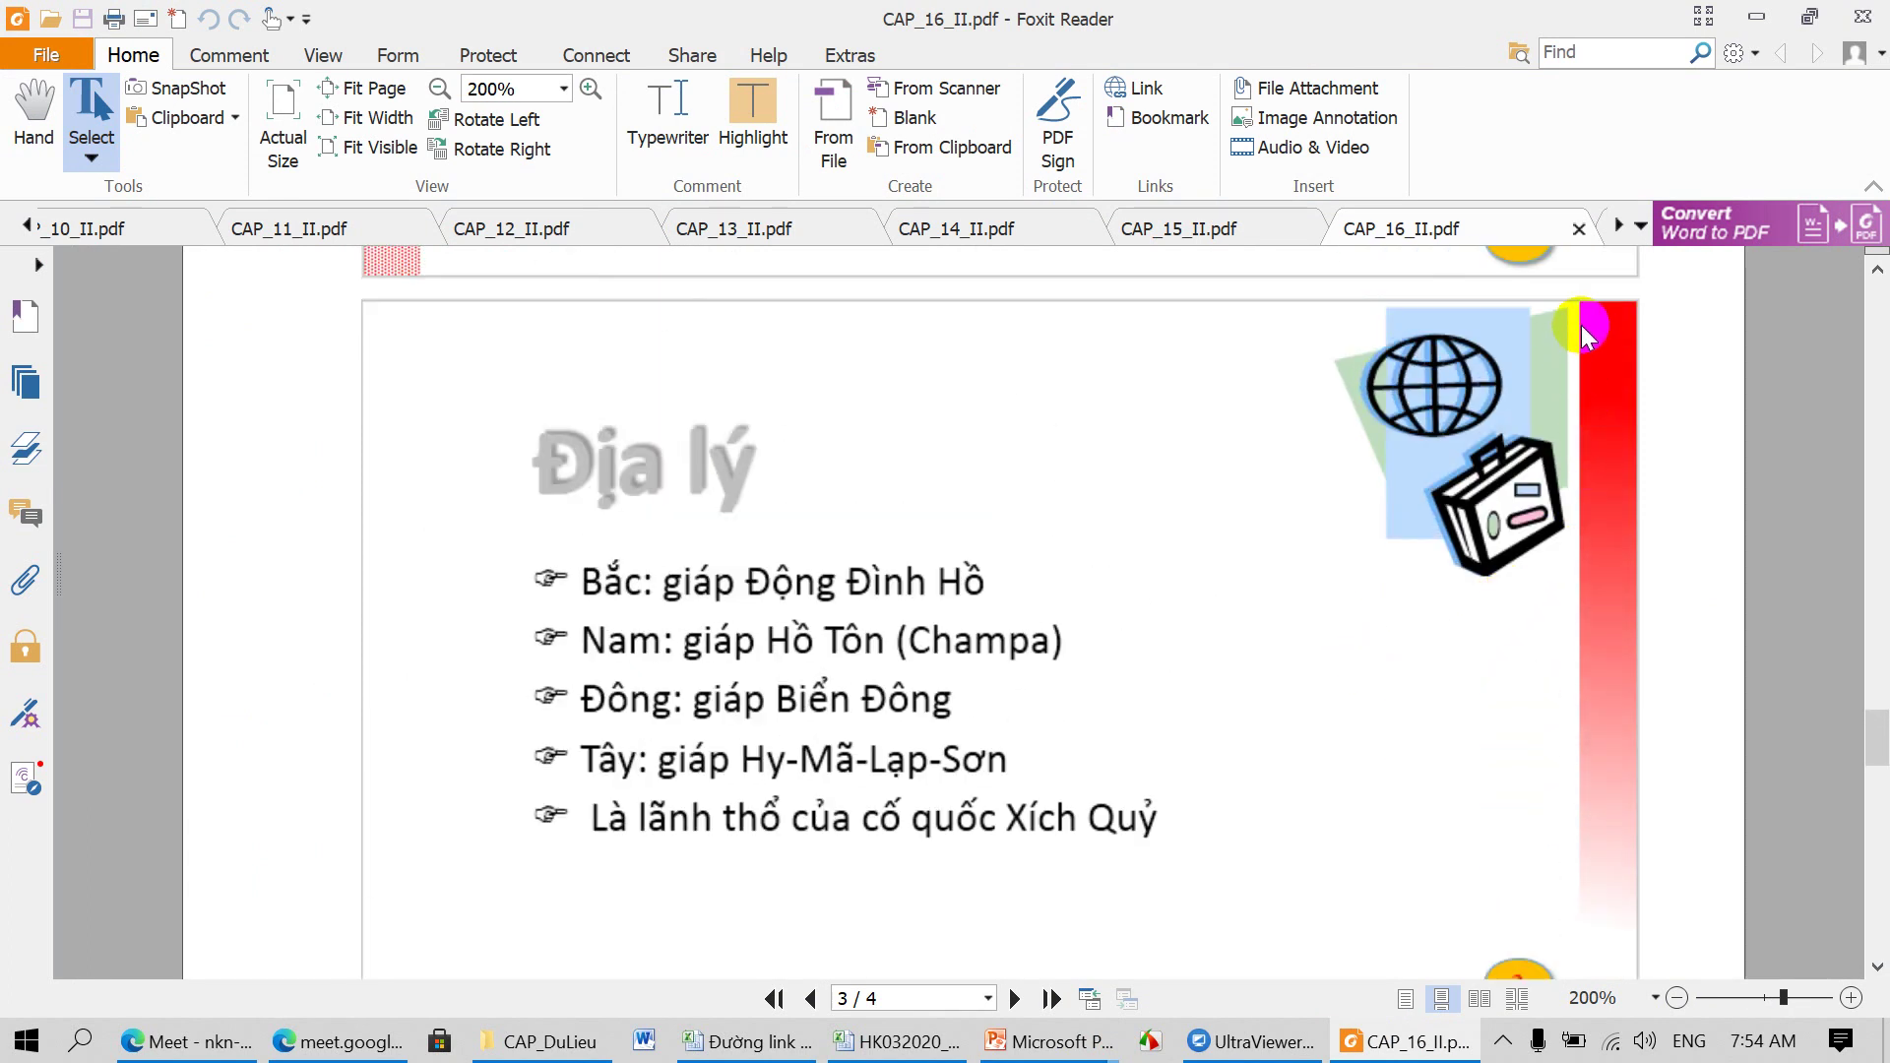
left_click(1573, 448)
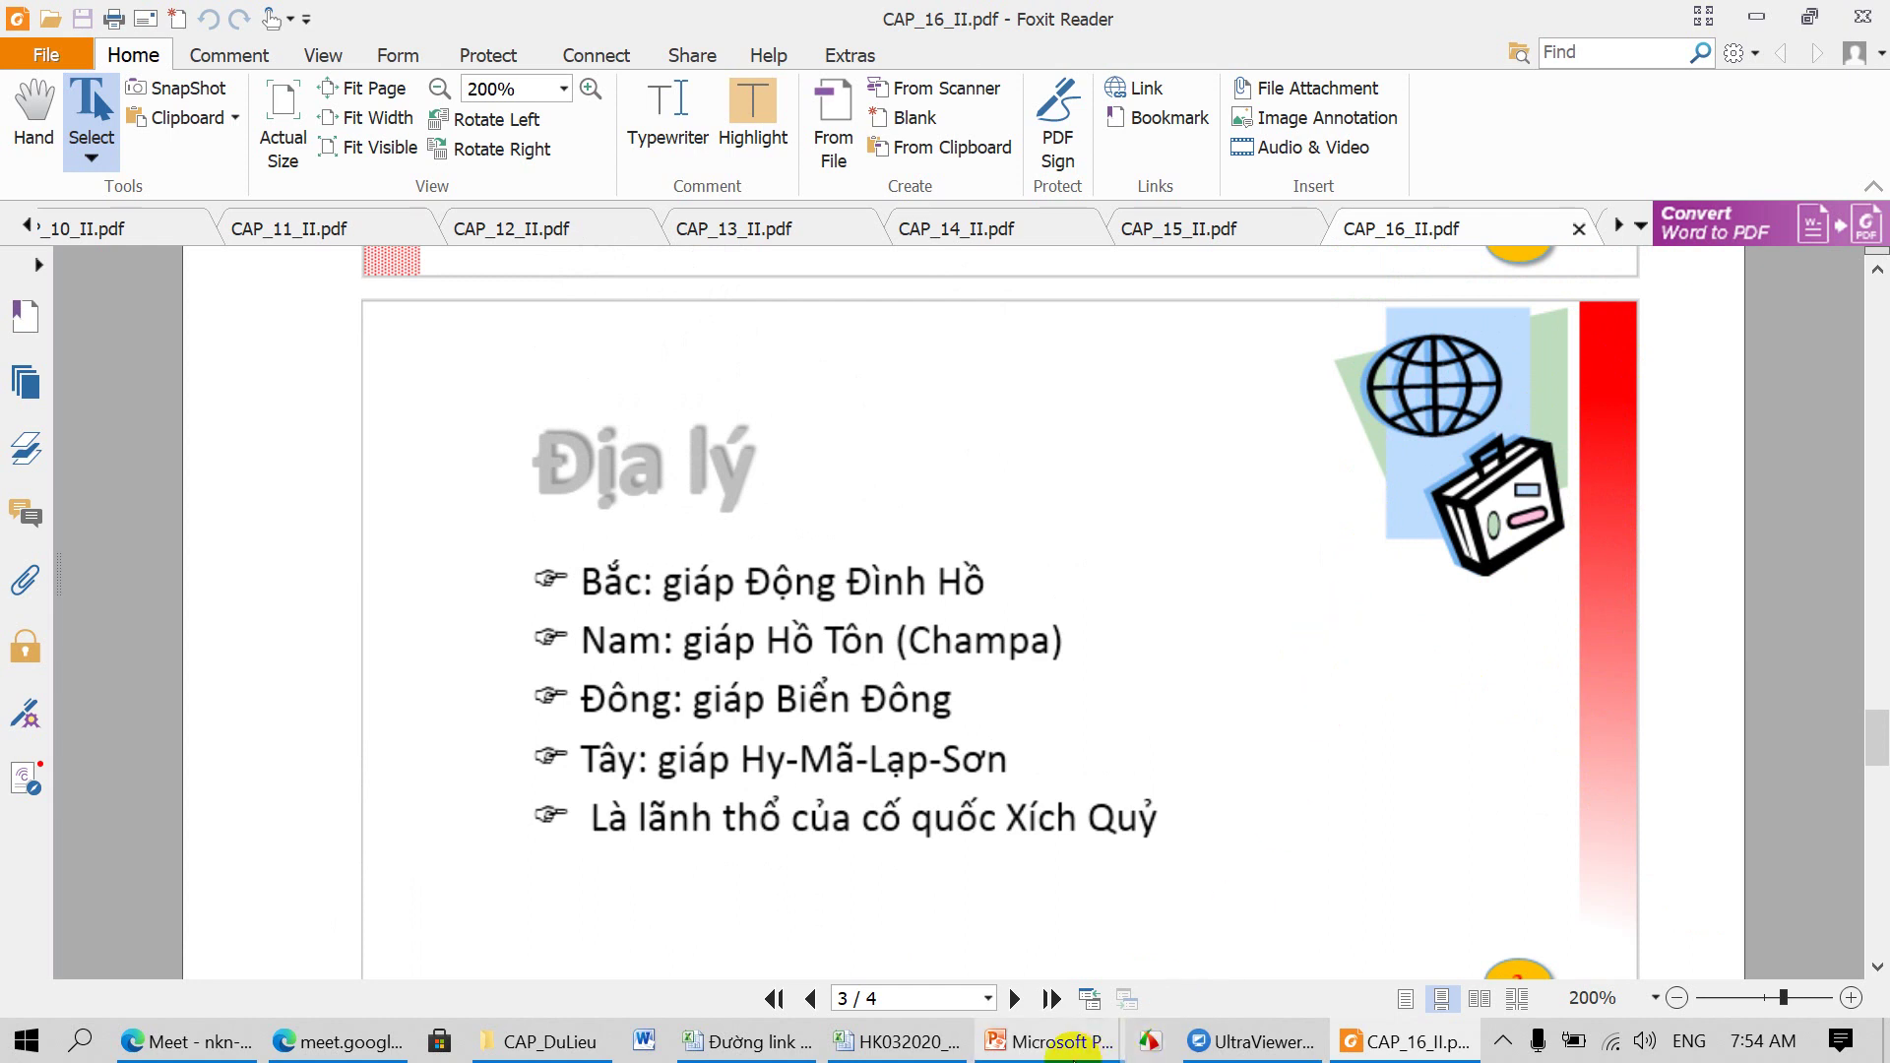
scroll(1229, 778, "up", 5)
scroll(1224, 764, "down", 3)
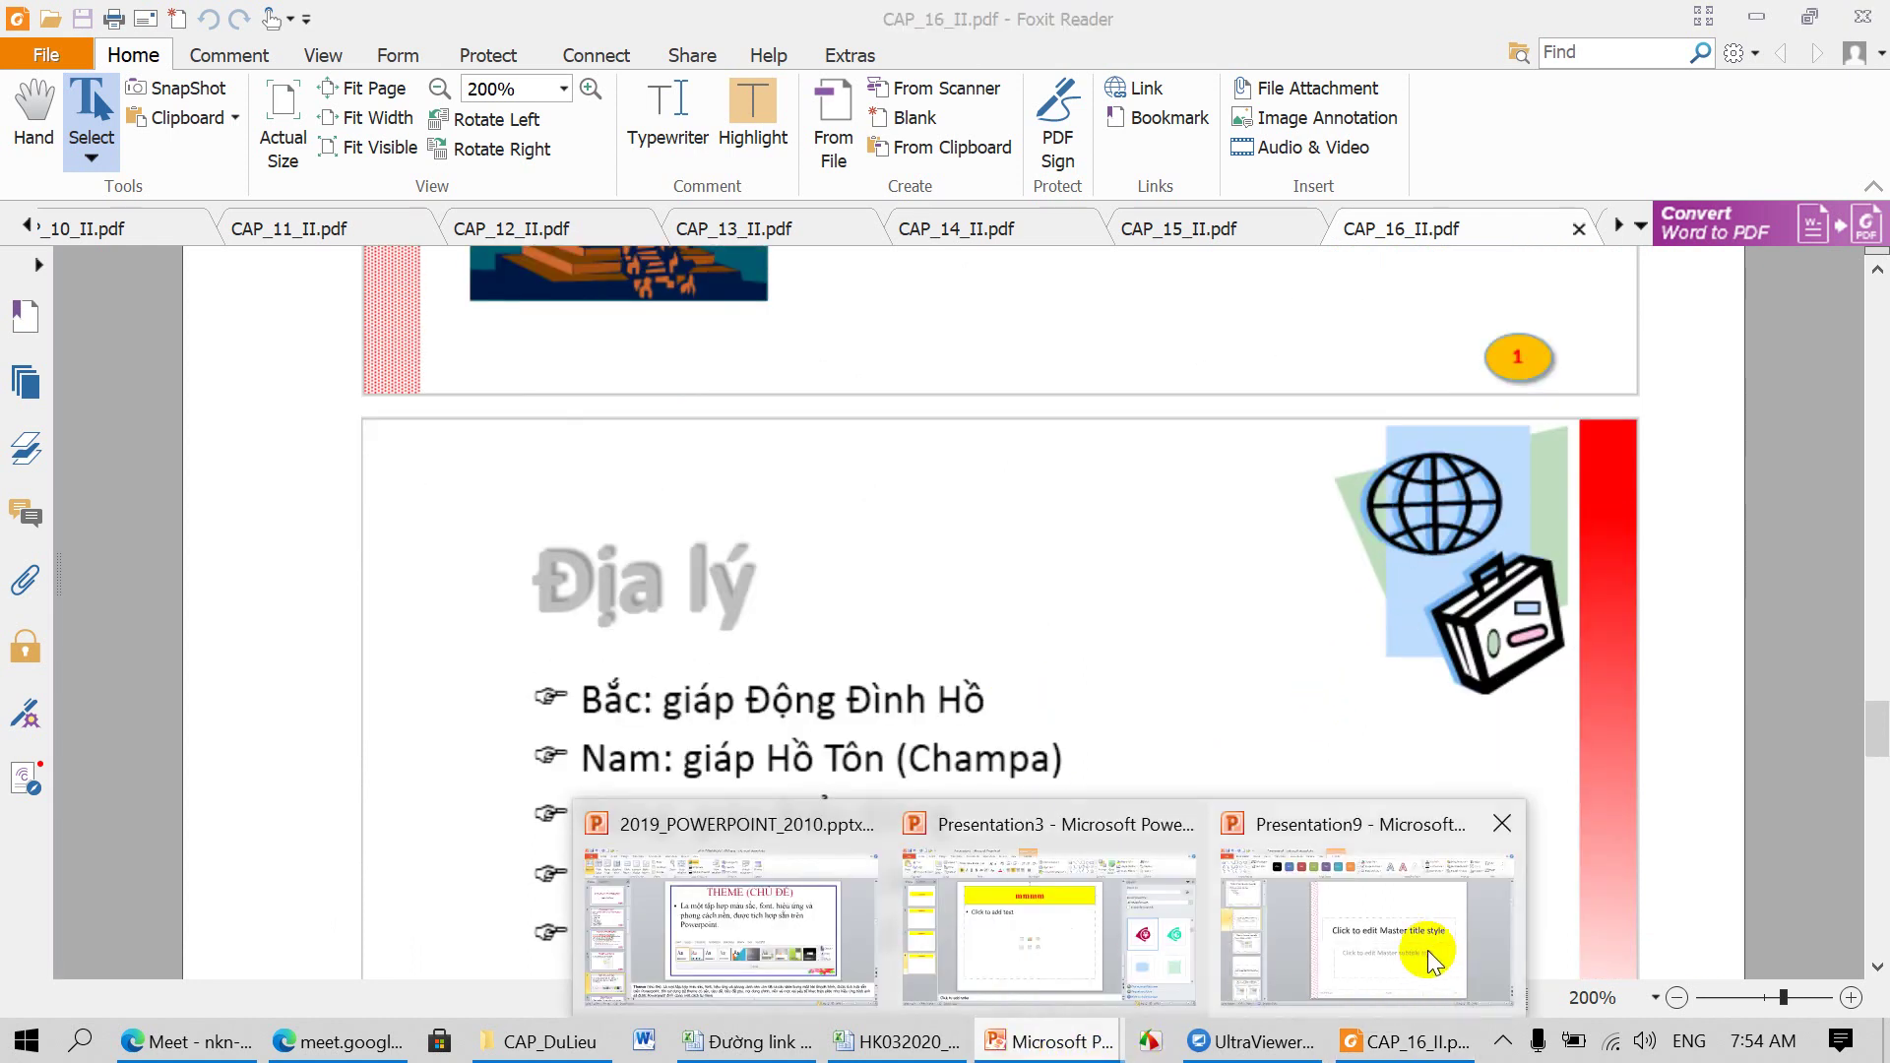
left_click(1437, 945)
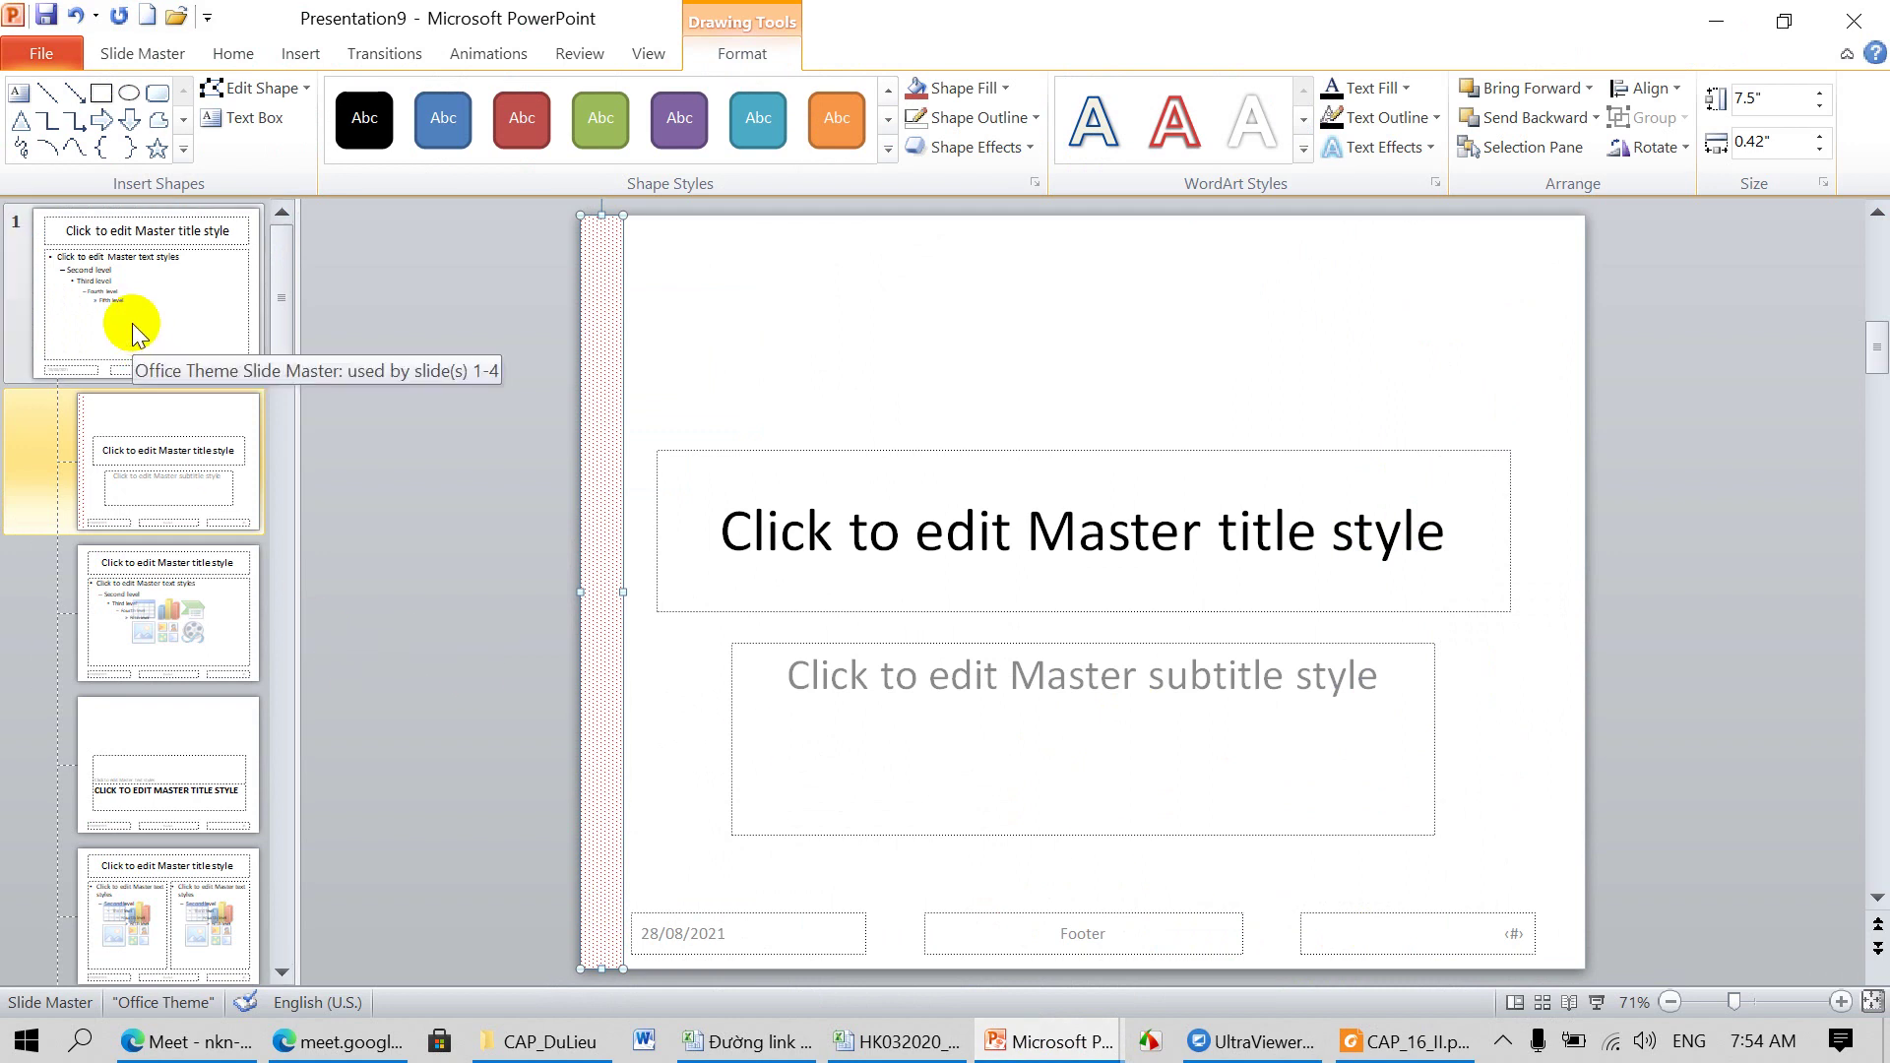
Step: Draw a tall 0.42-inch rectangle down the right edge of the slide master
left_click(144, 271)
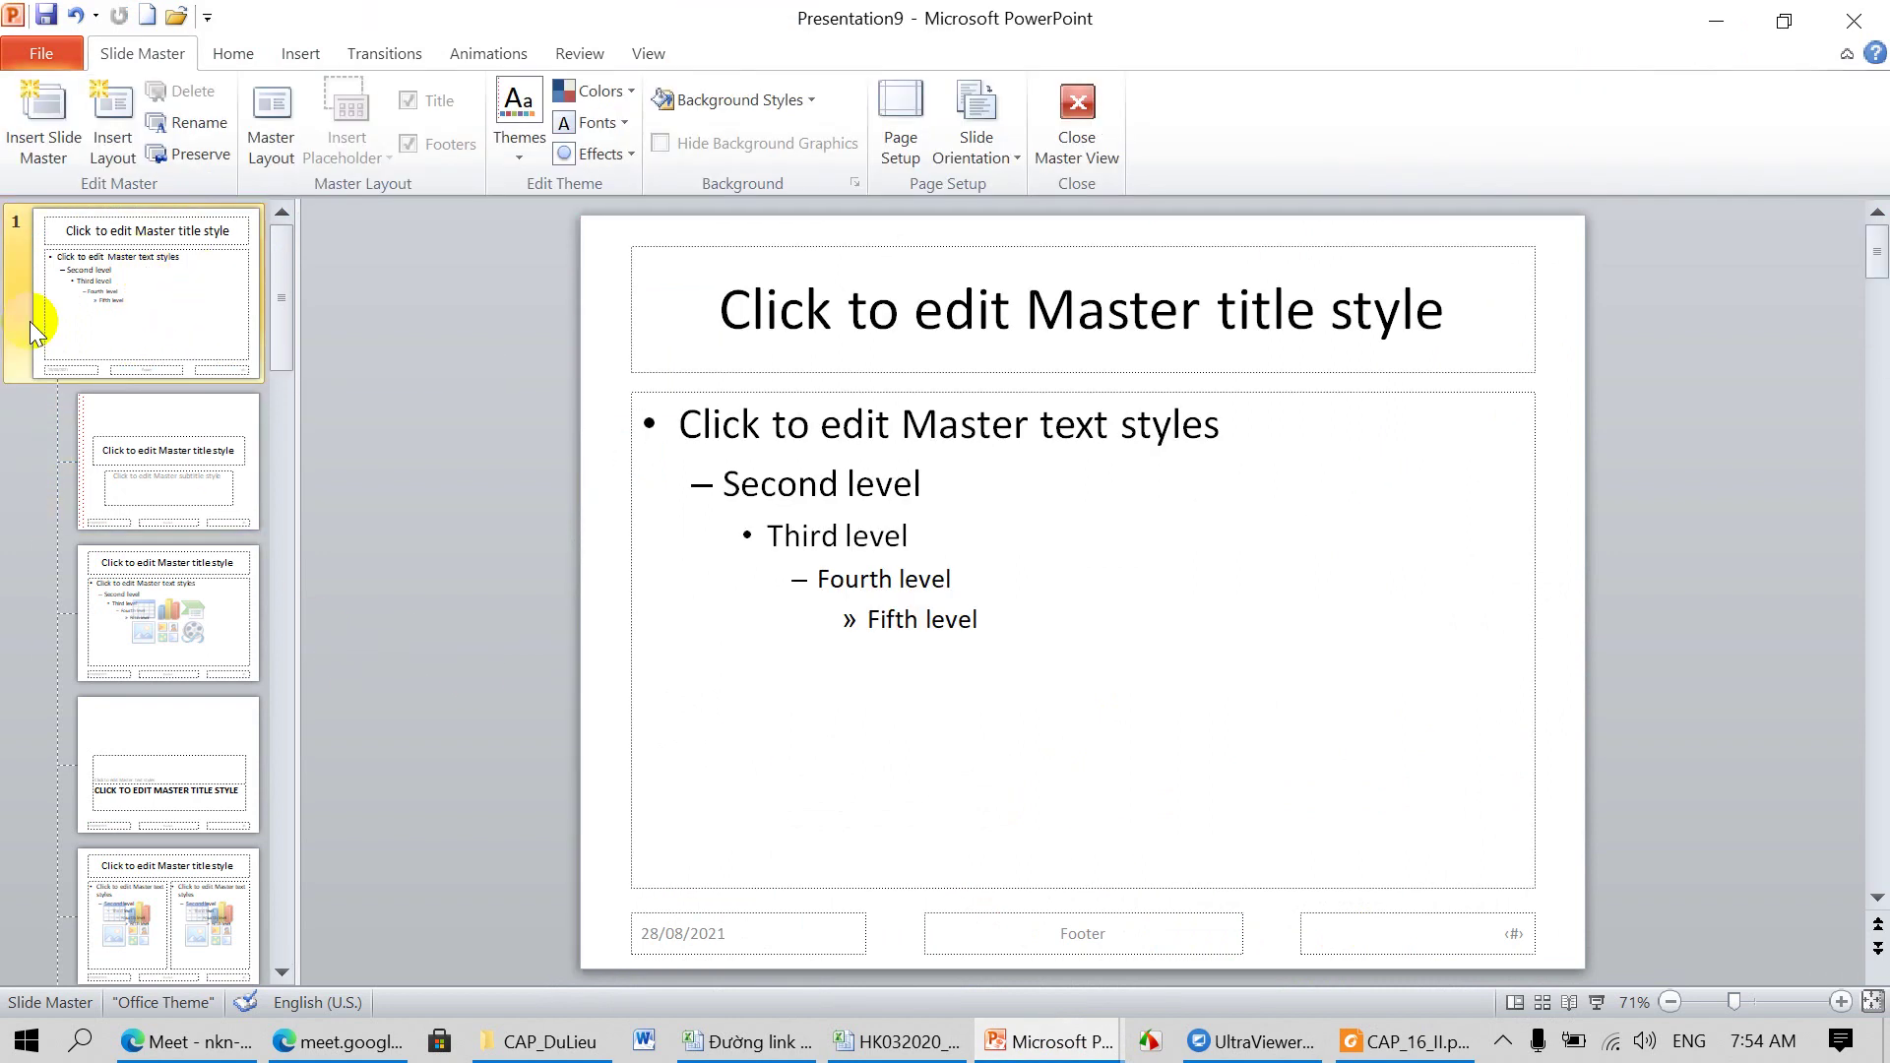
left_click(304, 51)
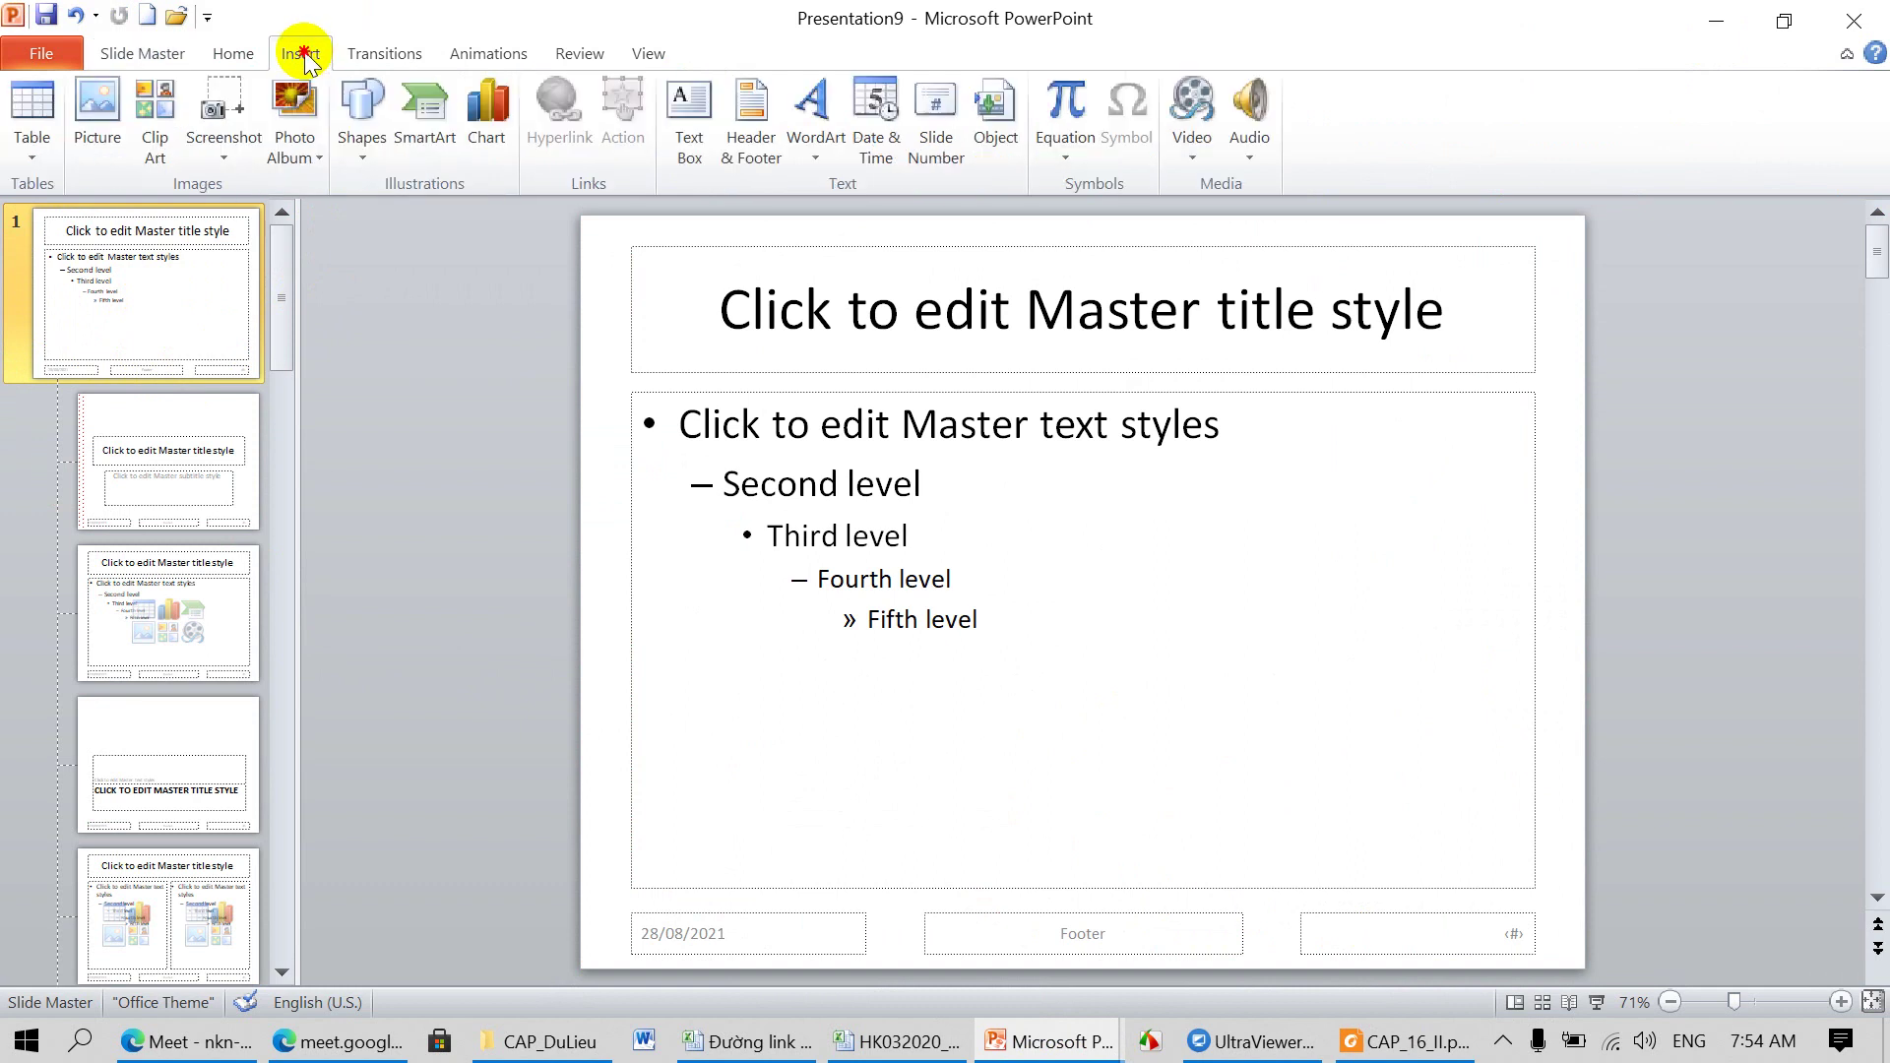
left_click(364, 158)
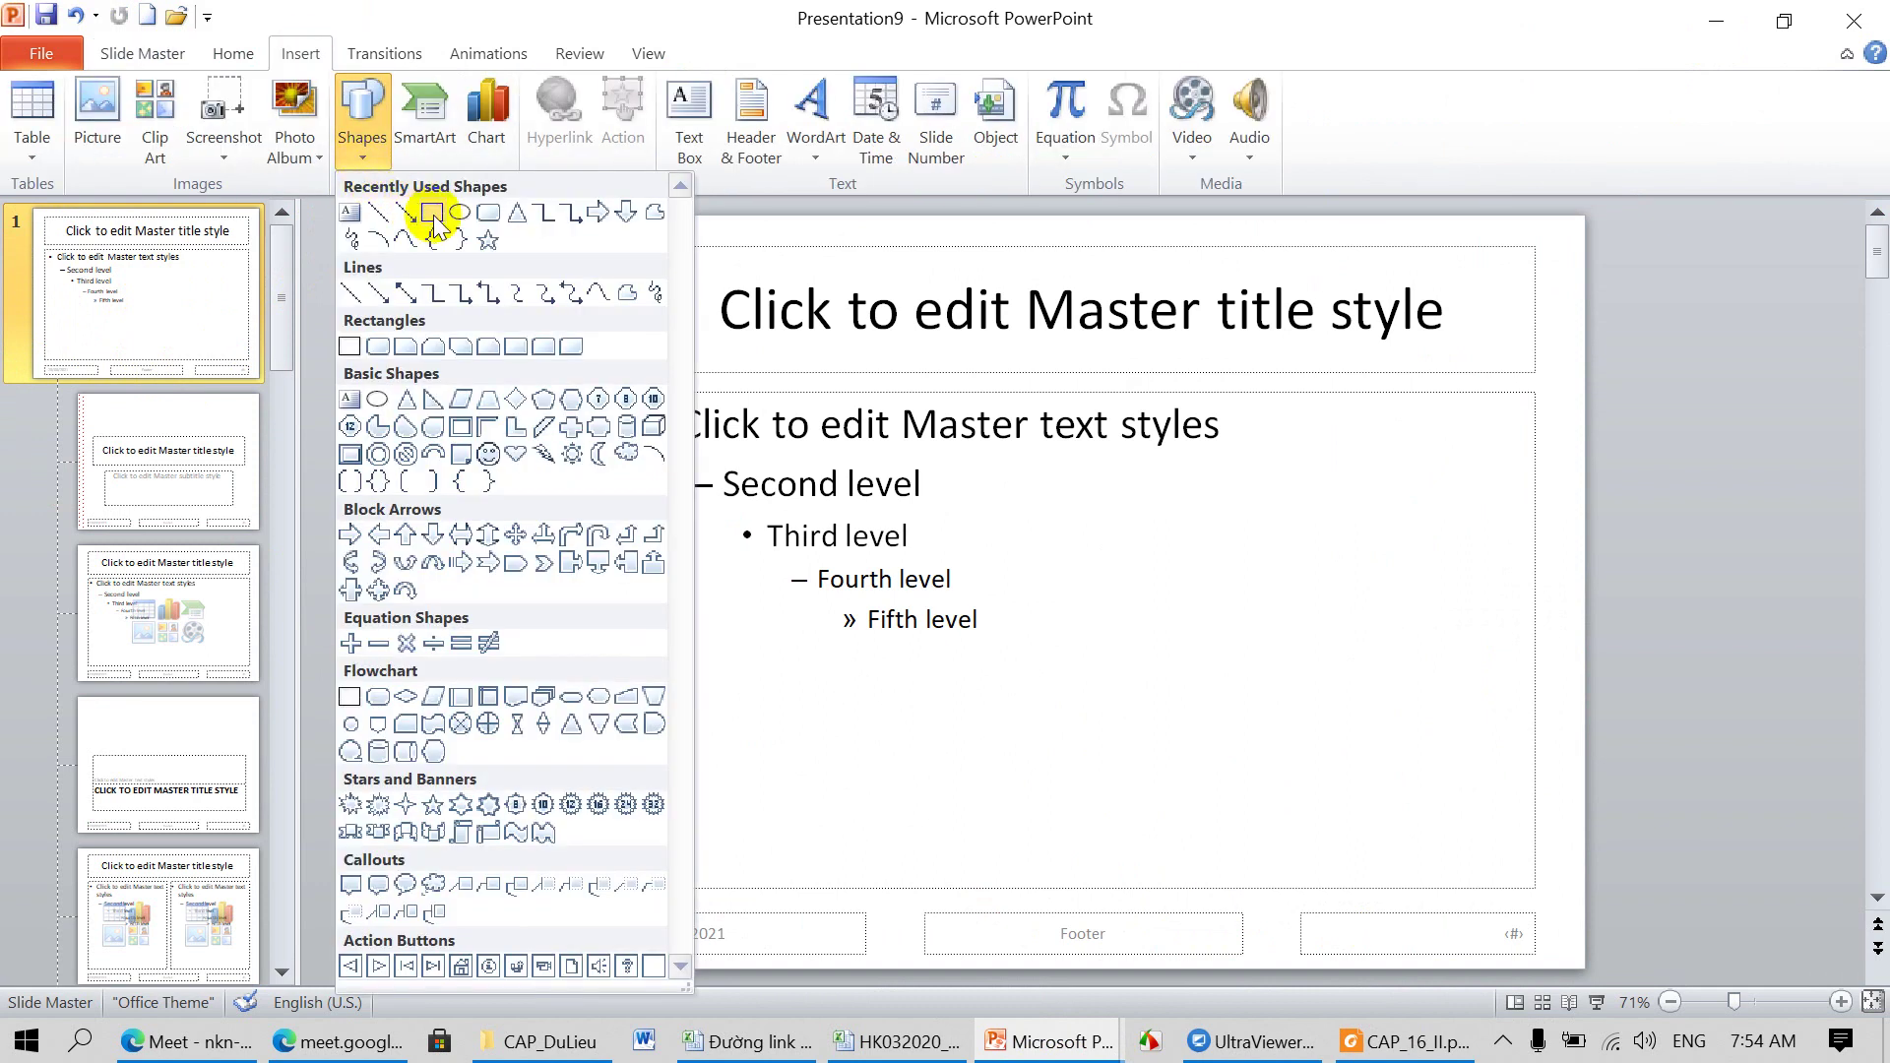
left_click(435, 214)
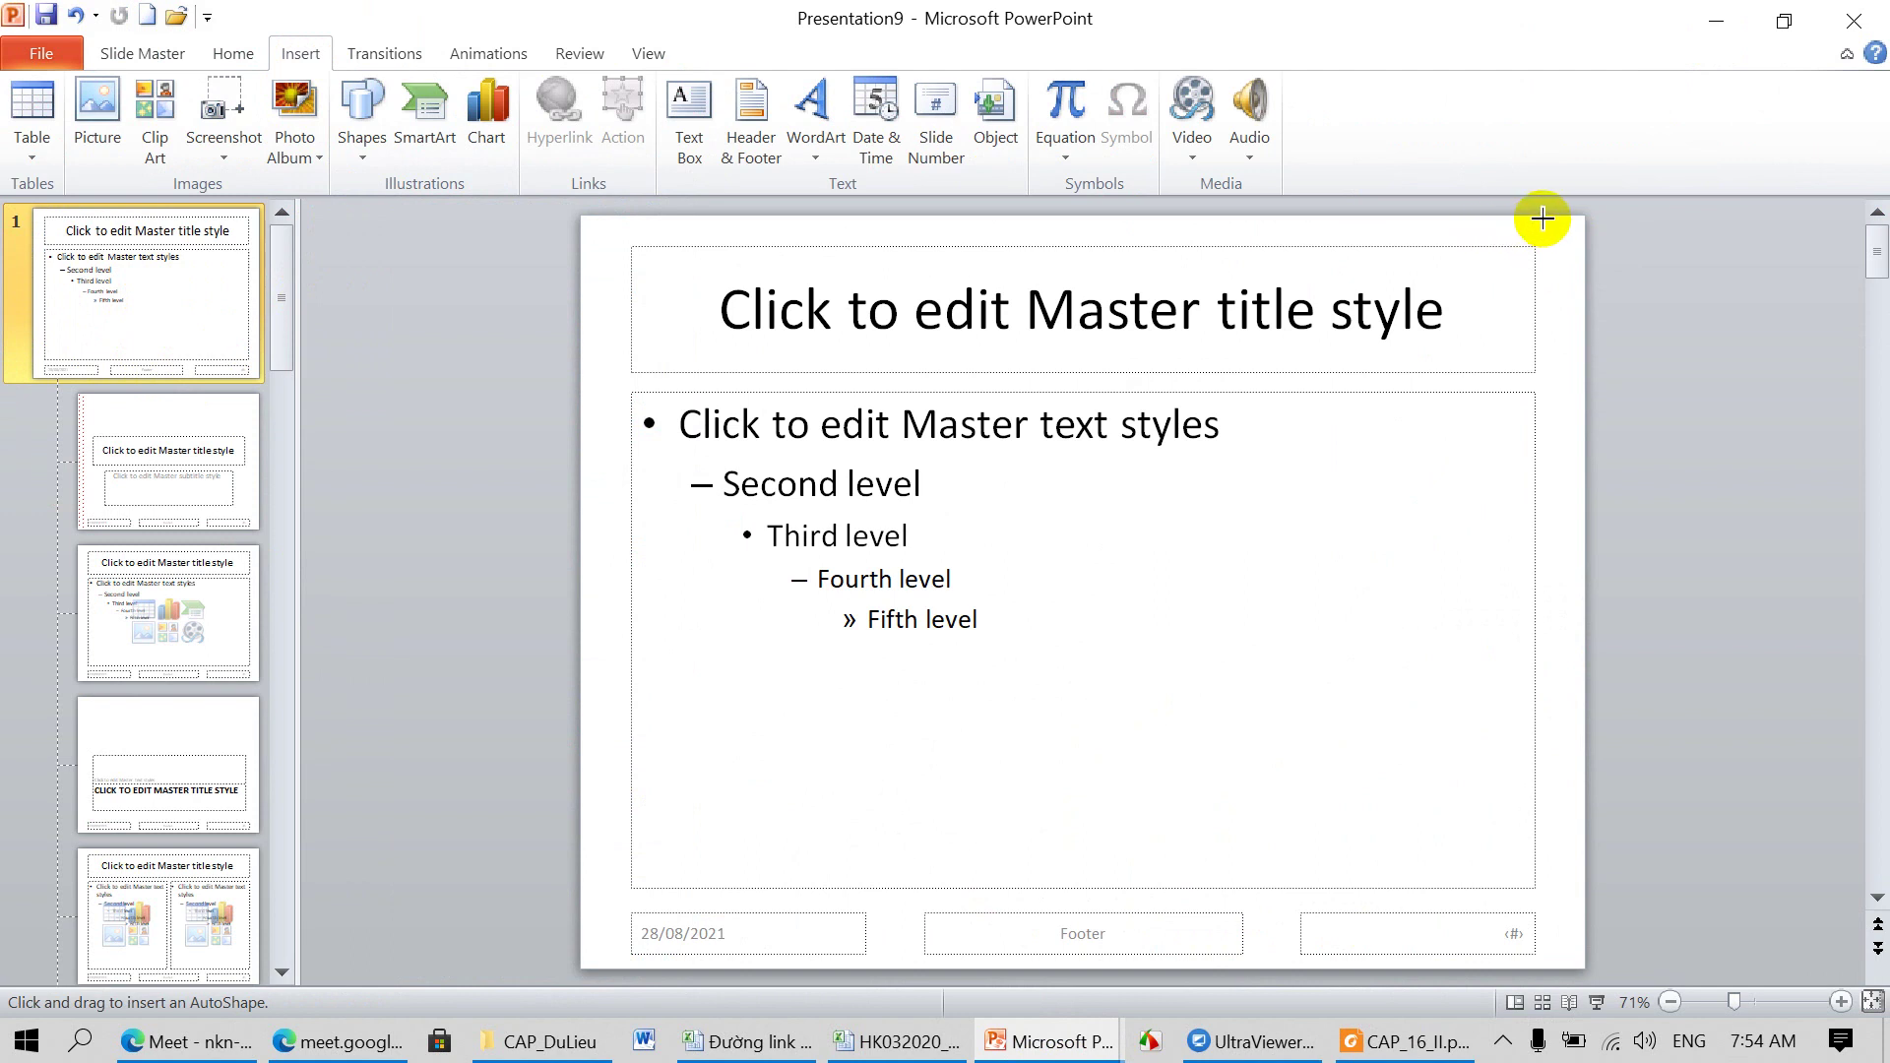
mouse_move(1543, 218)
left_mouse_down()
mouse_move(1547, 921)
mouse_move(1583, 966)
left_mouse_up()
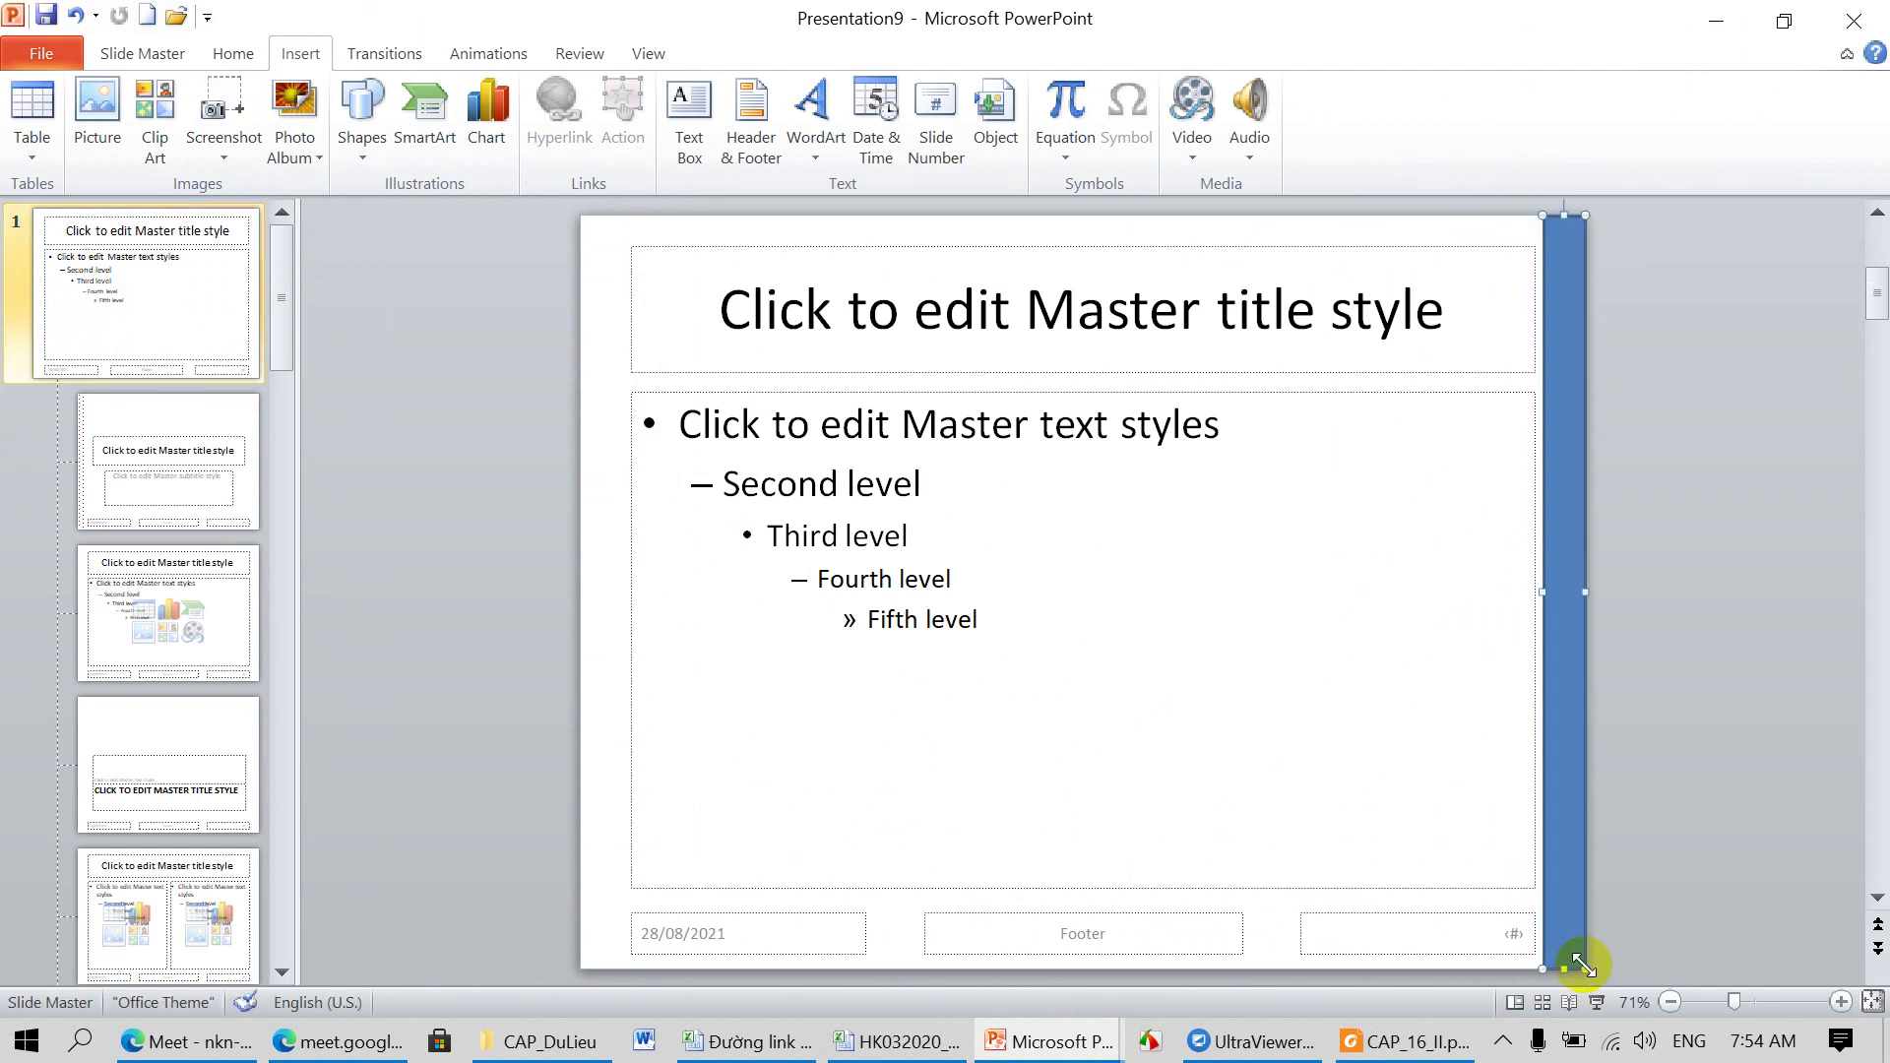
Step: Fill the right bar solid red and open its full gradient fill settings
left_click(748, 55)
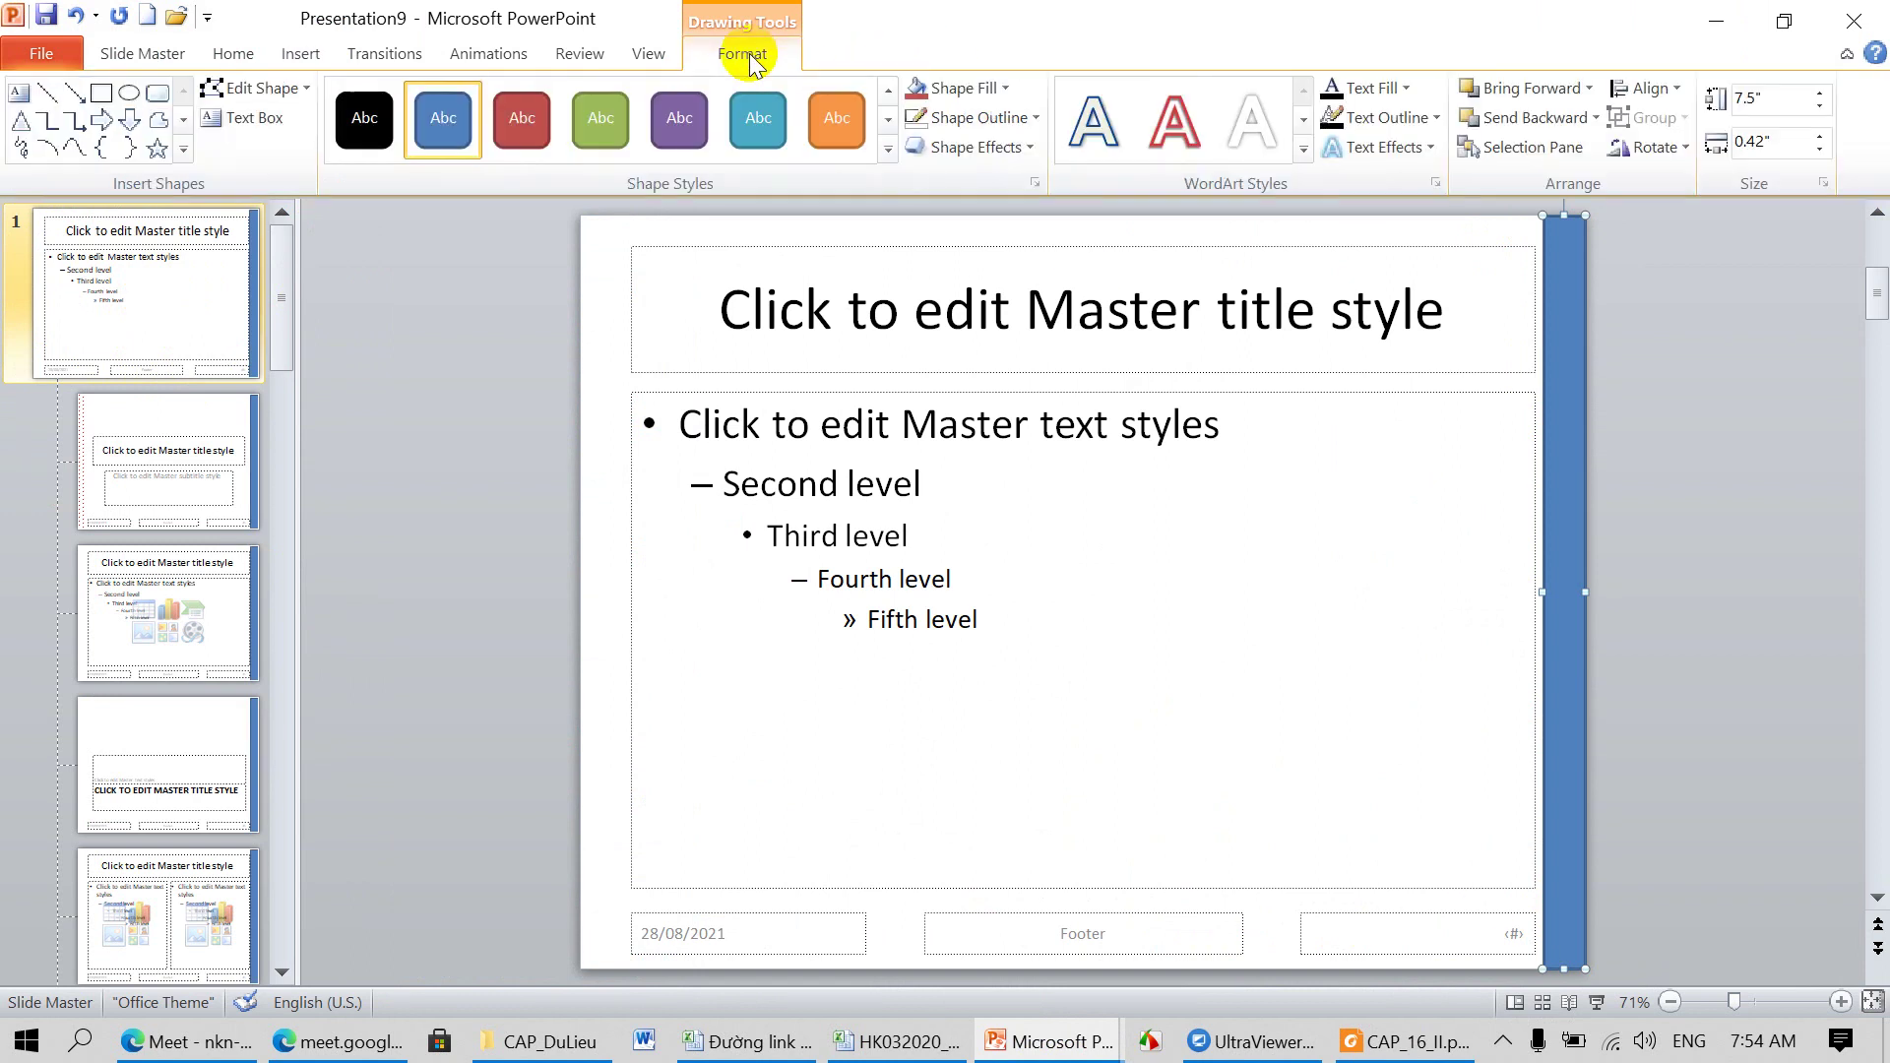
left_click(1006, 88)
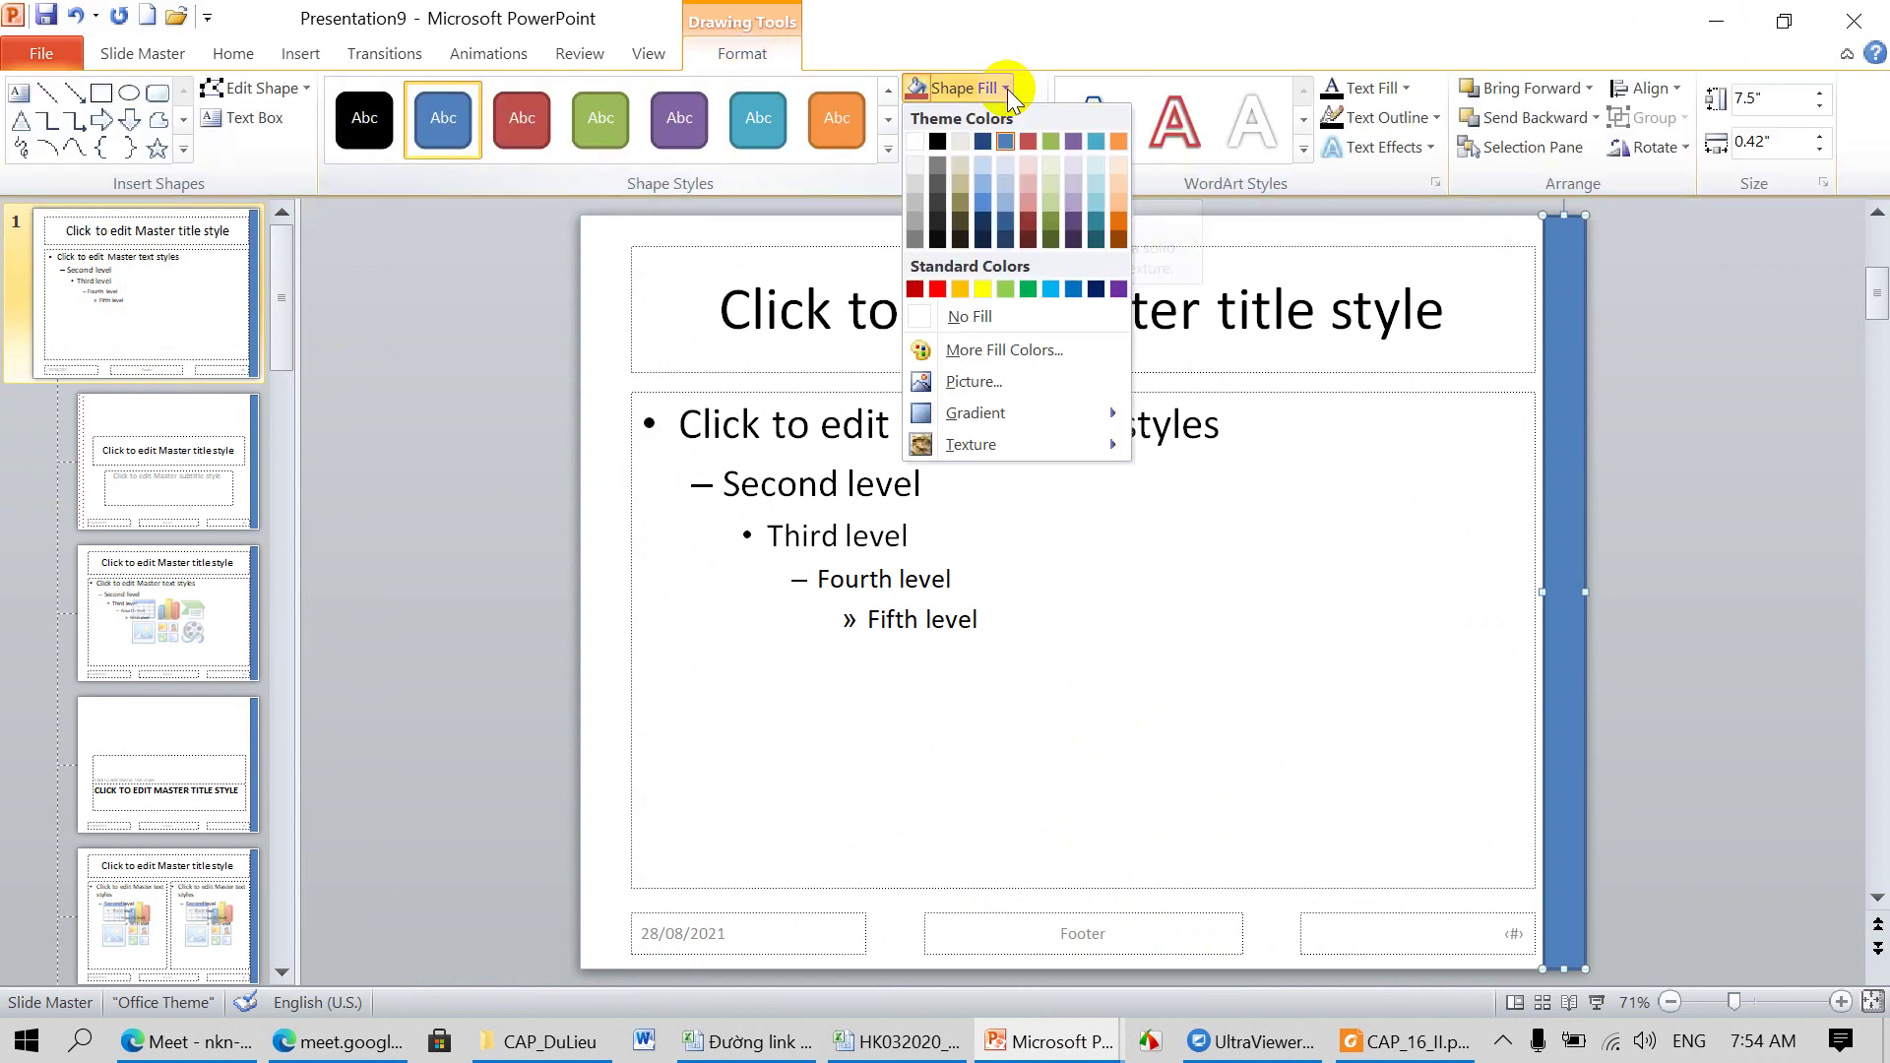
left_click(939, 289)
left_click(1004, 88)
mouse_move(974, 414)
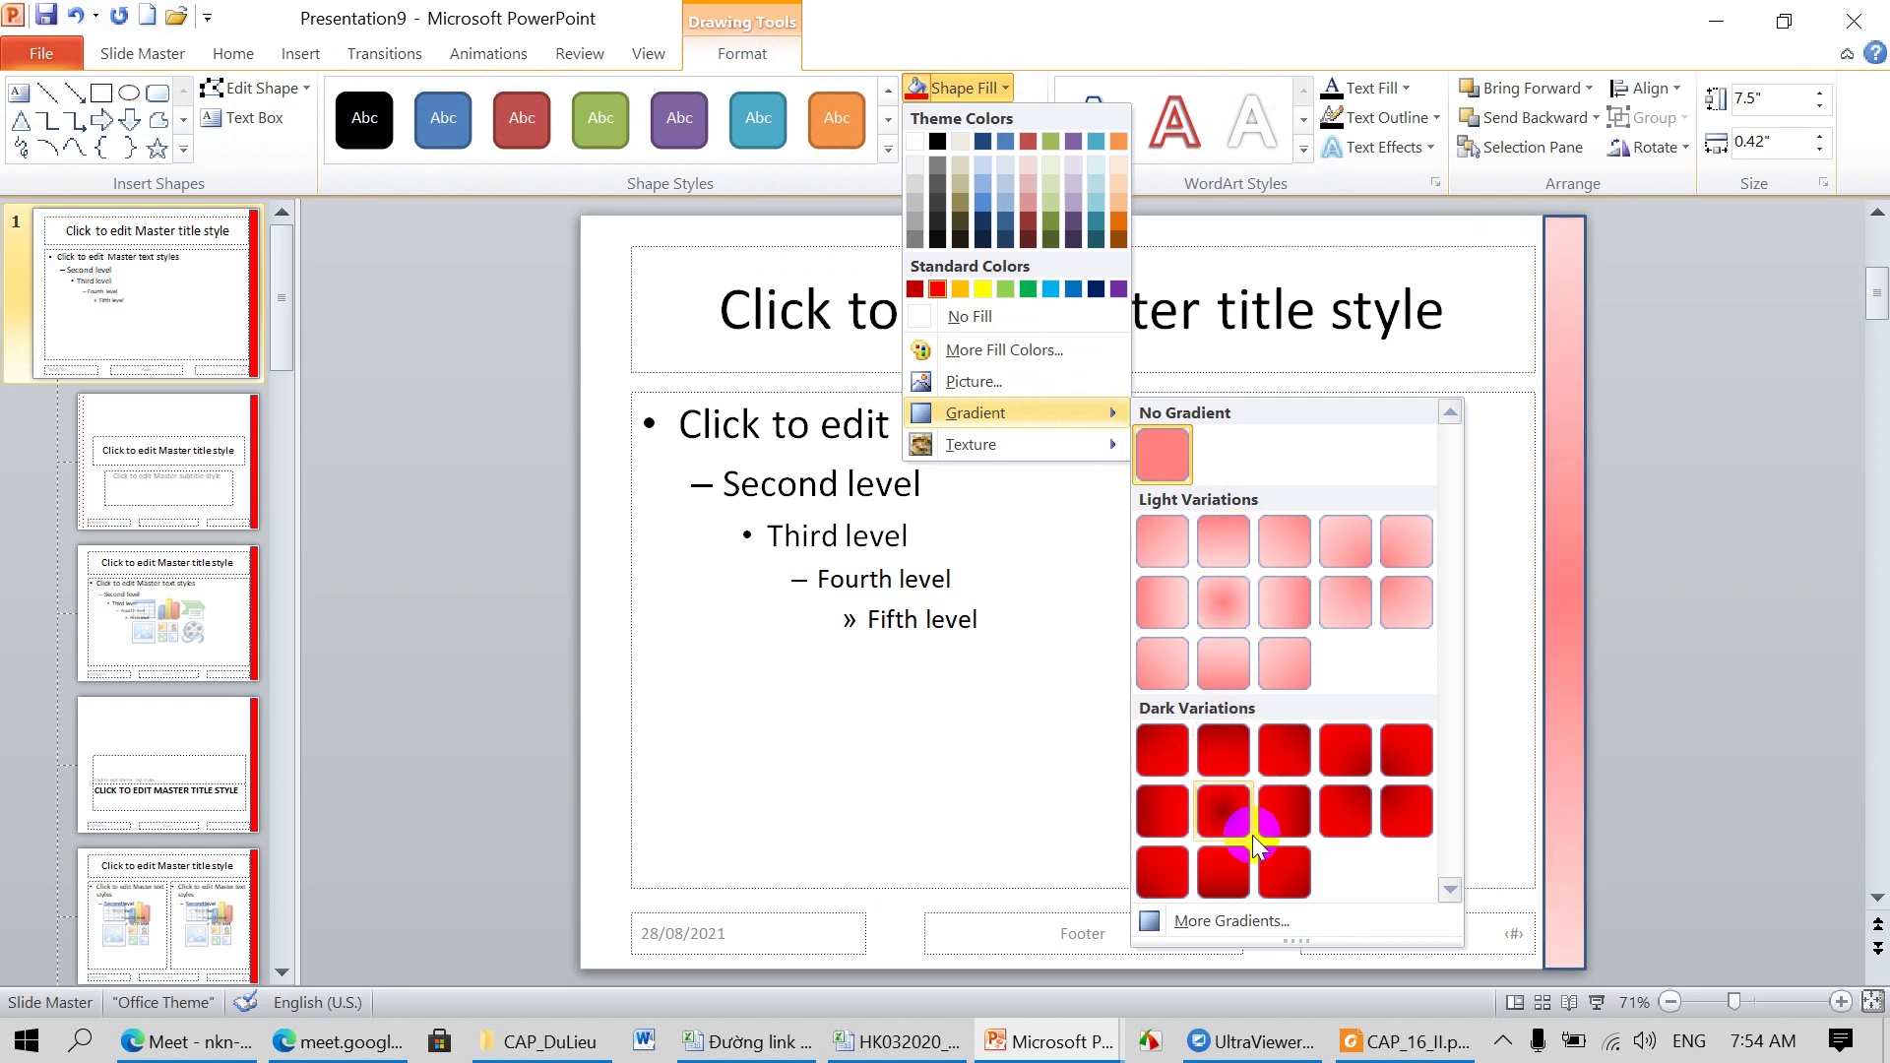
left_click(1231, 922)
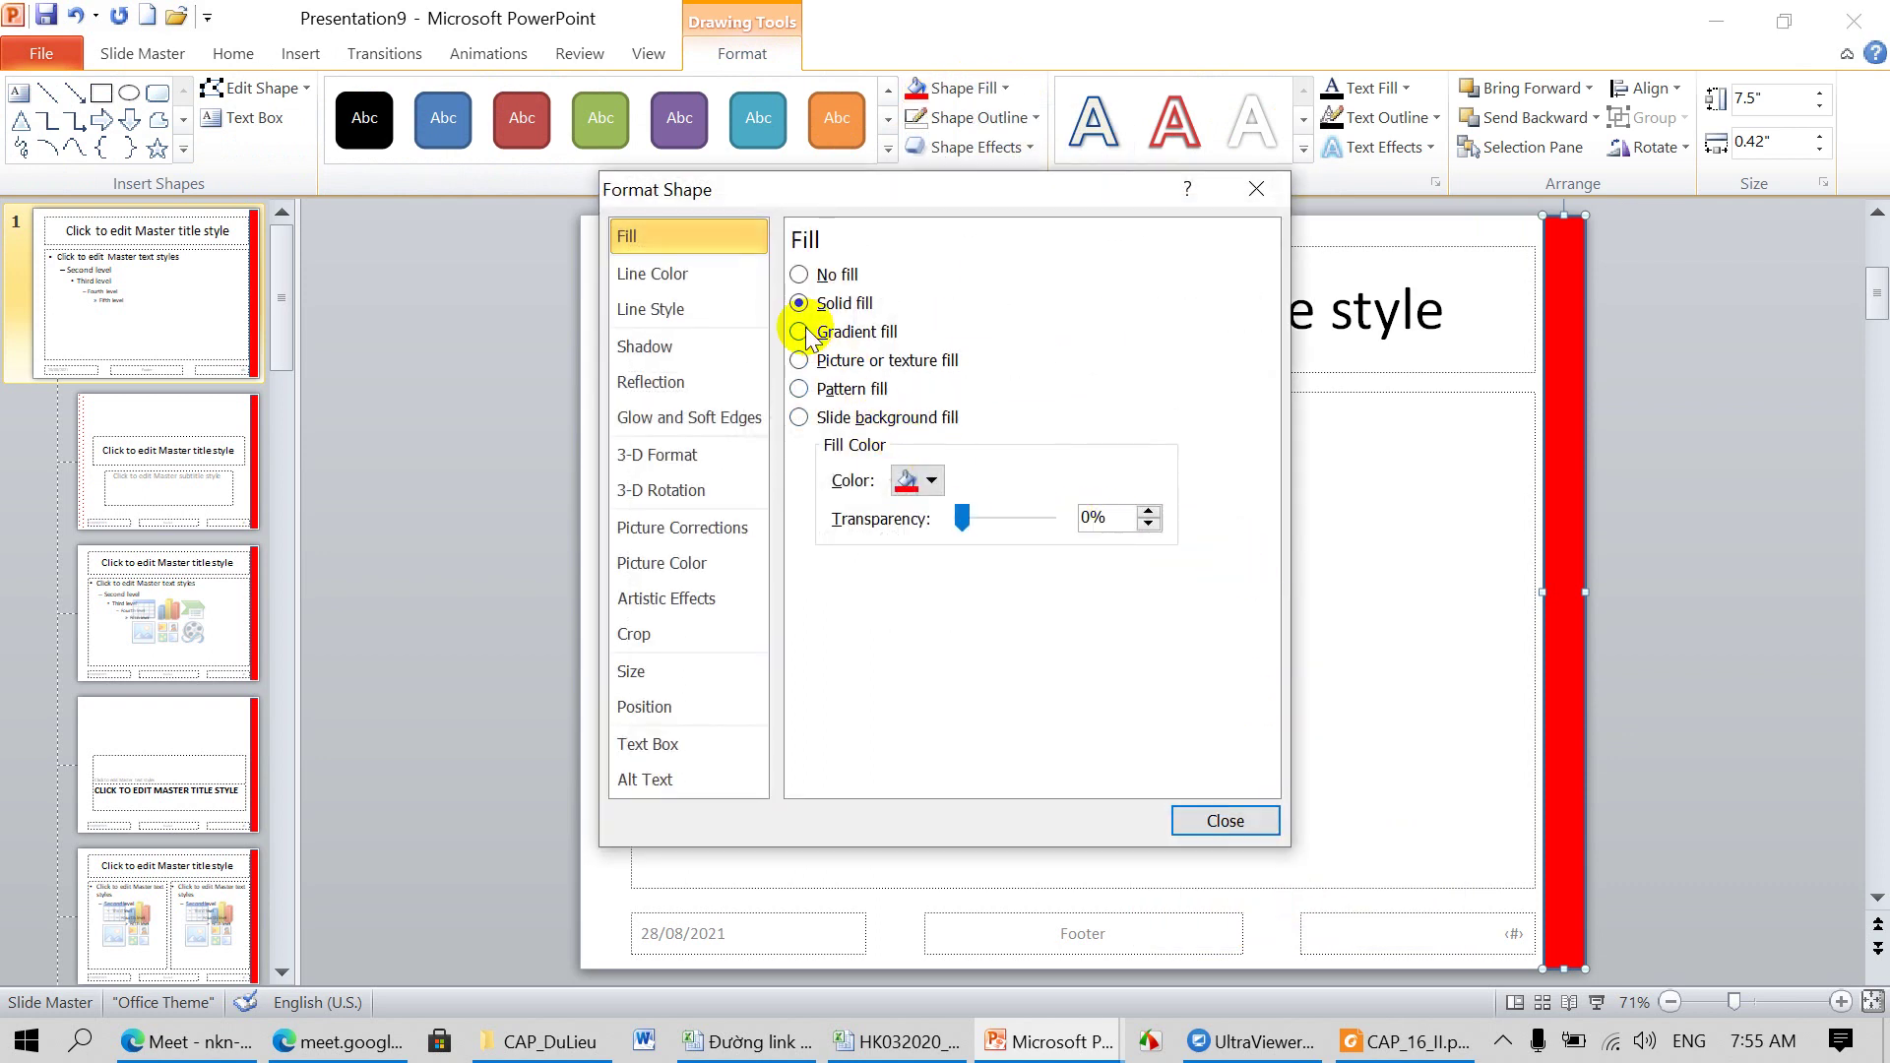
Step: Switch the right bar to a linear top-to-bottom gradient with a dark red first stop
left_click(799, 331)
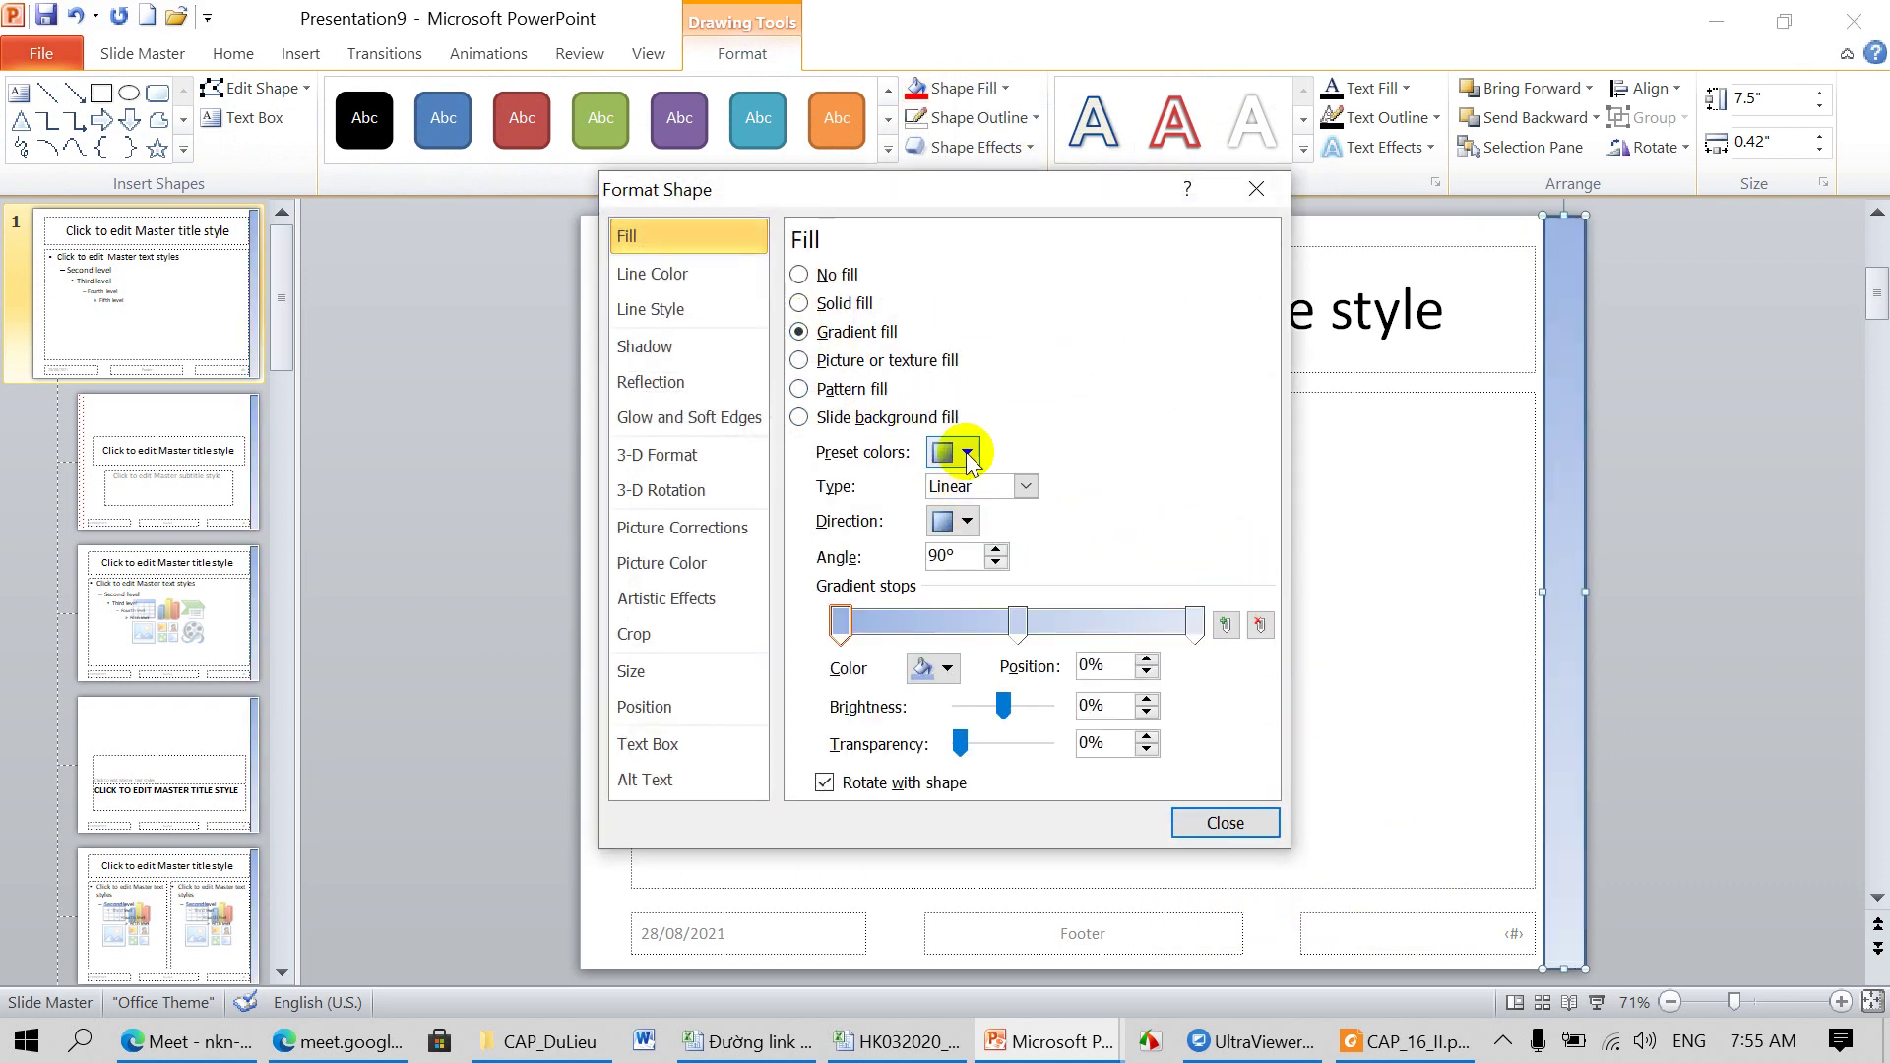
left_click(967, 452)
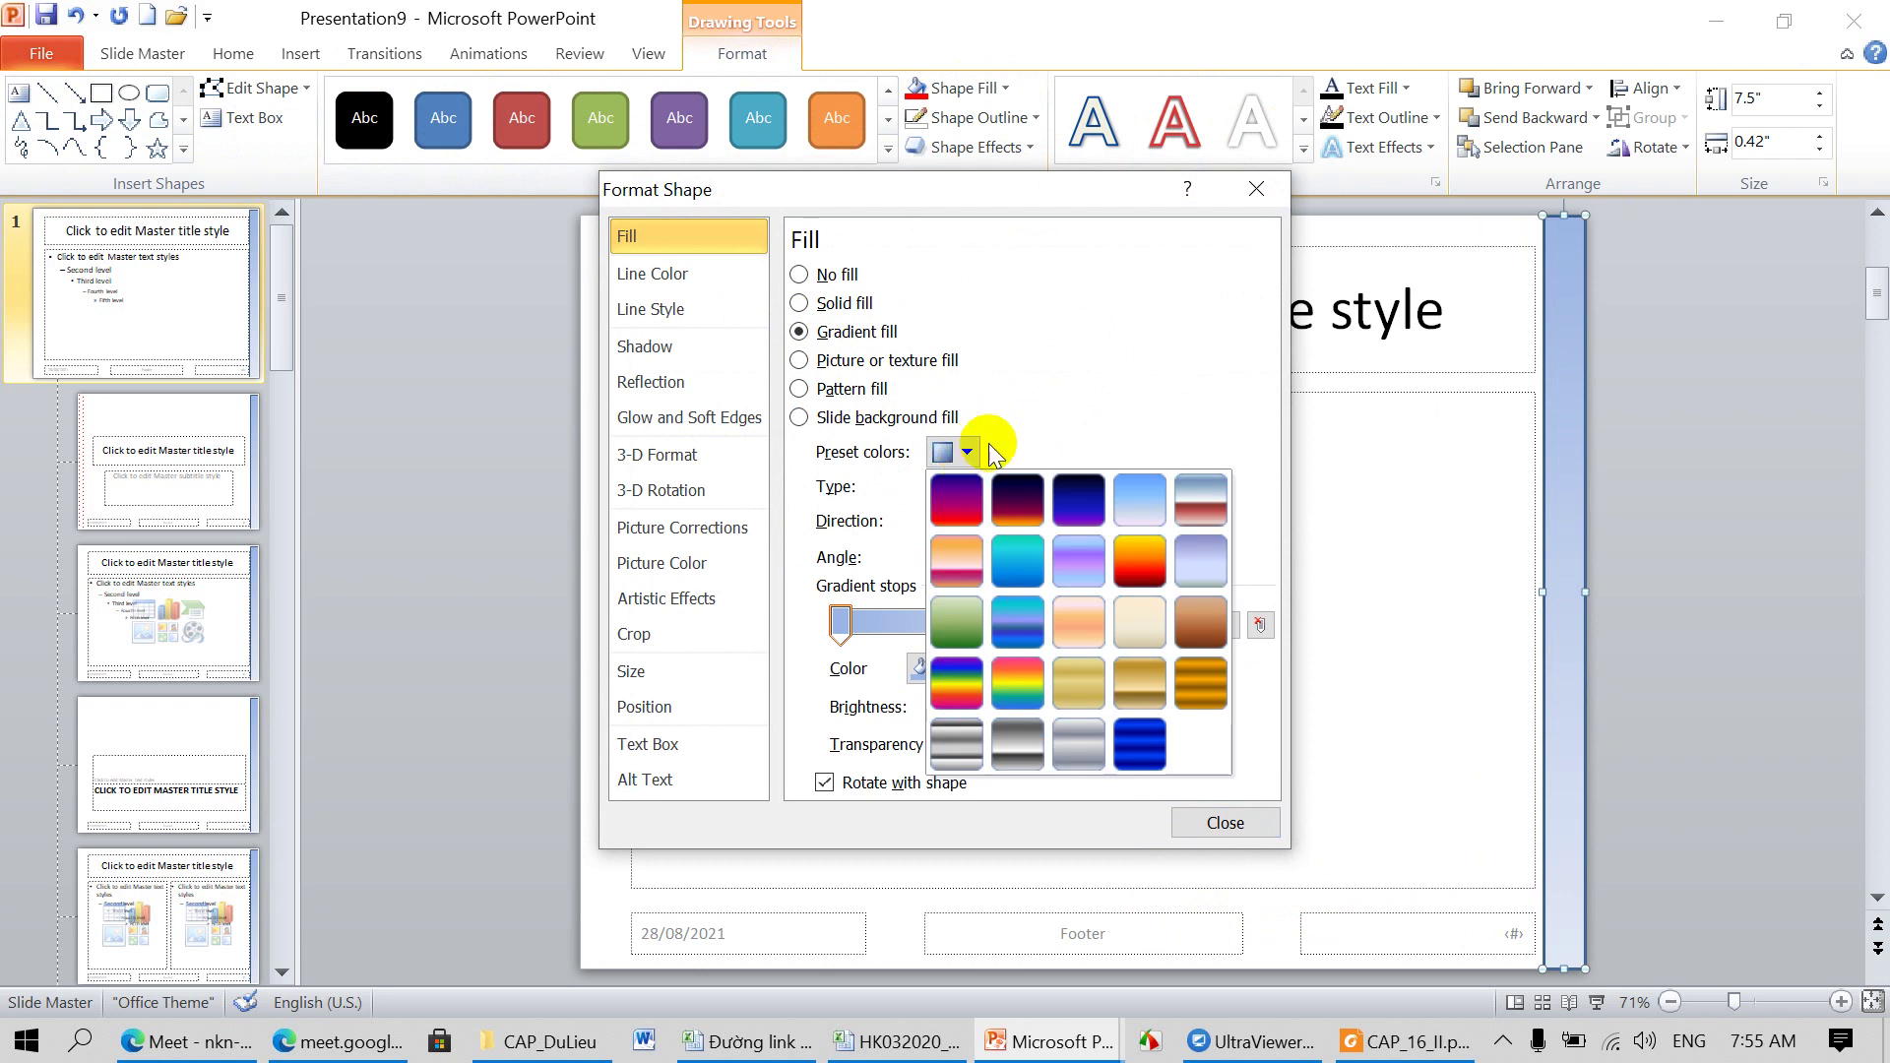
left_click(1012, 413)
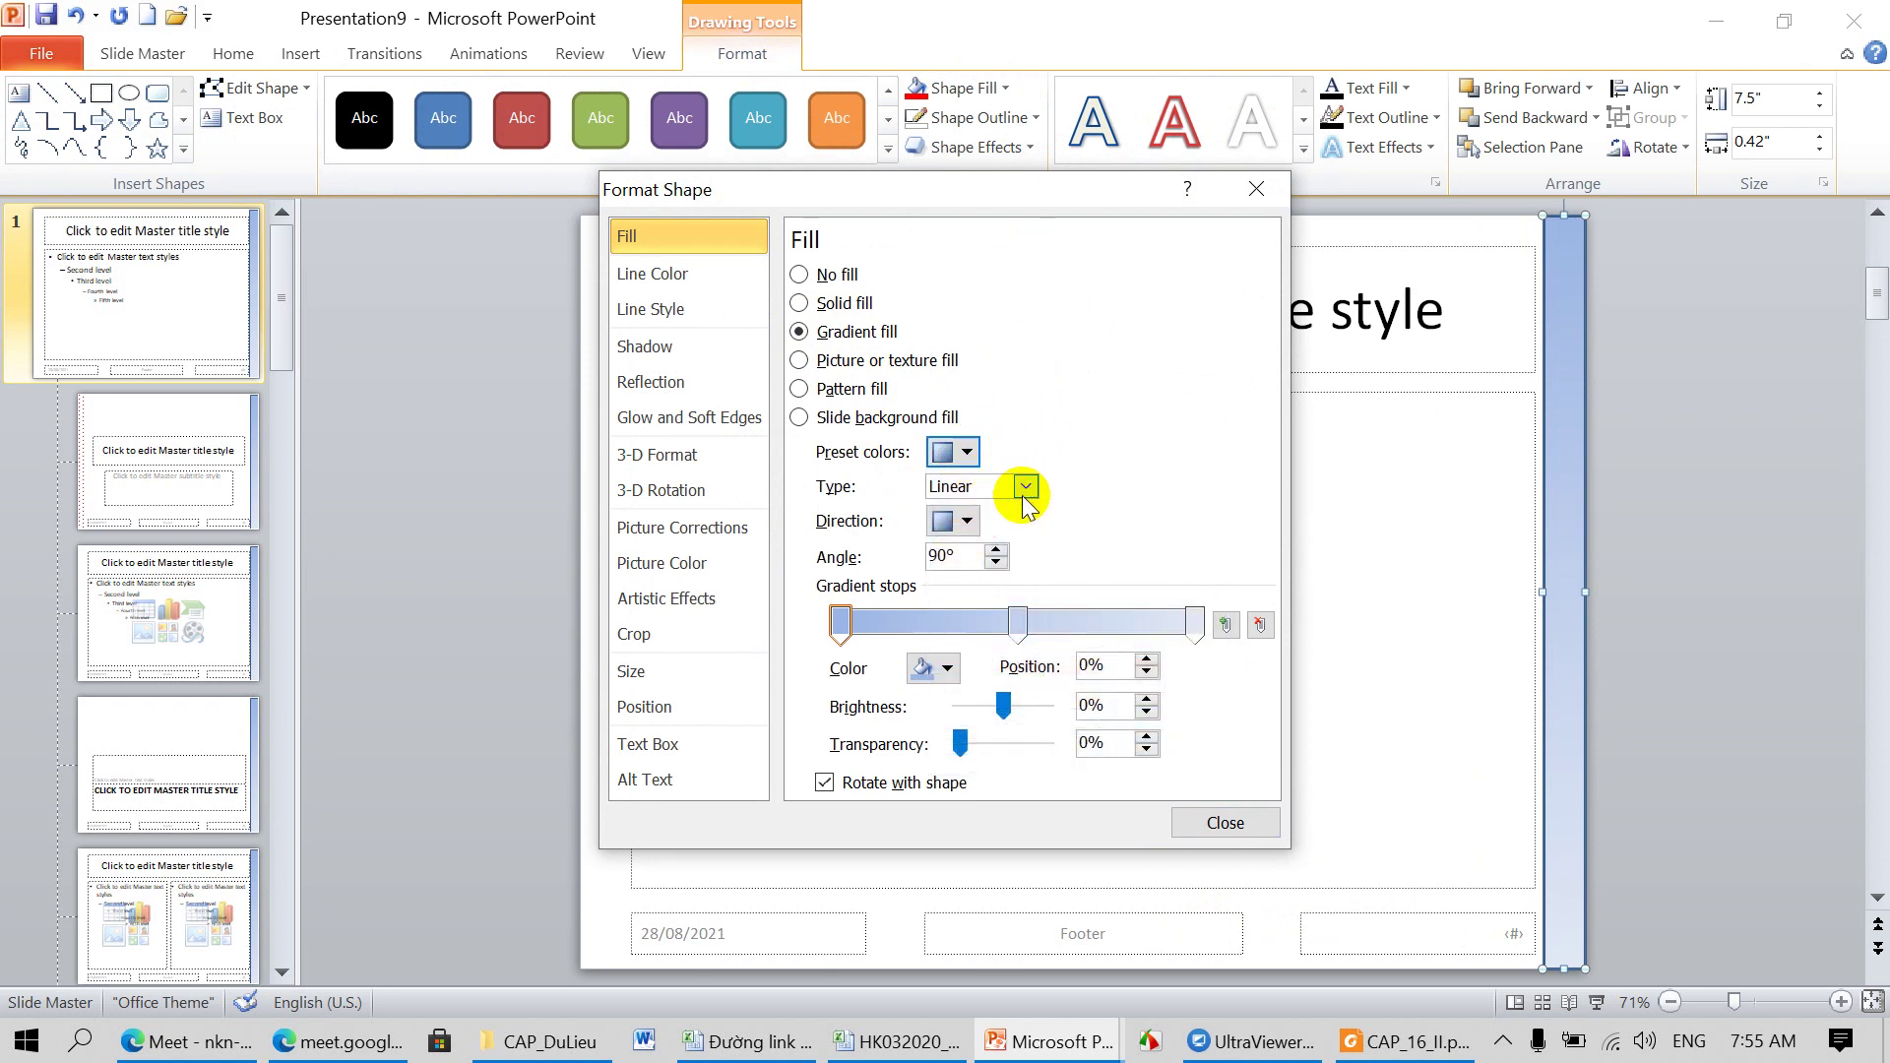
left_click(968, 523)
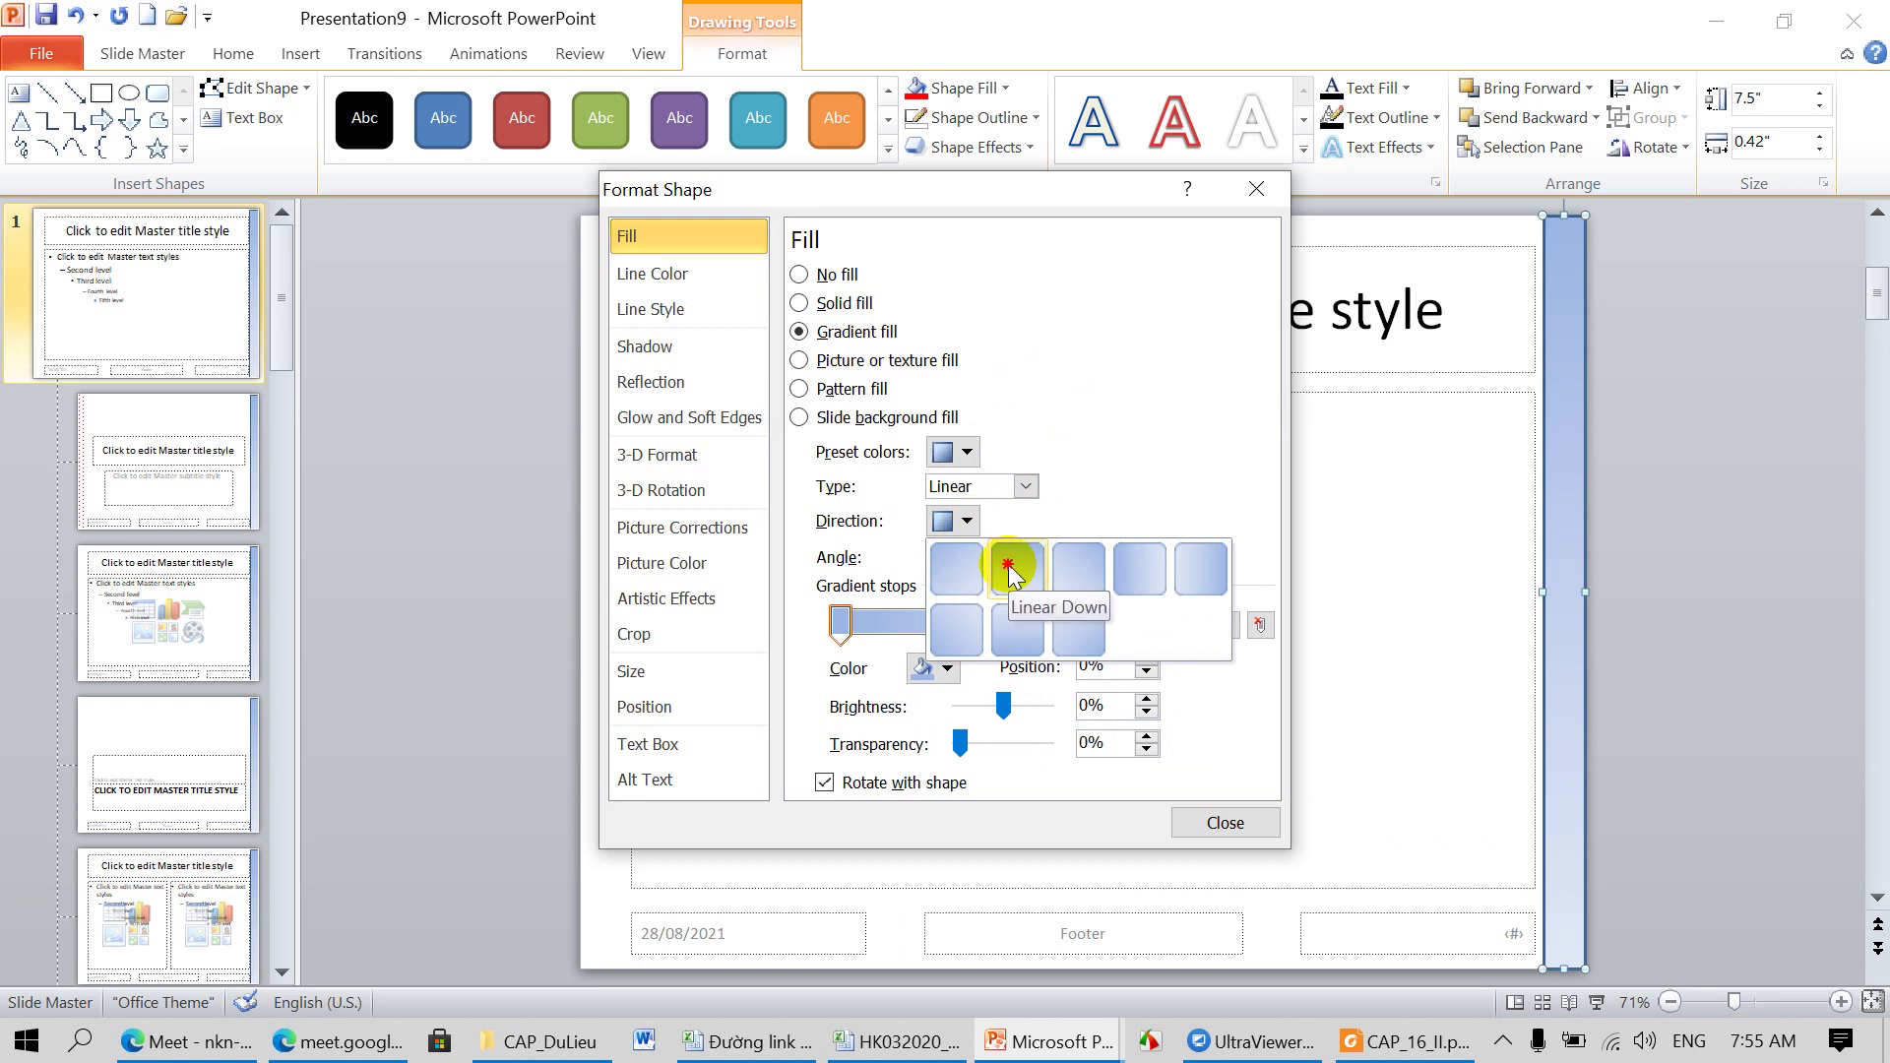
left_click(1011, 569)
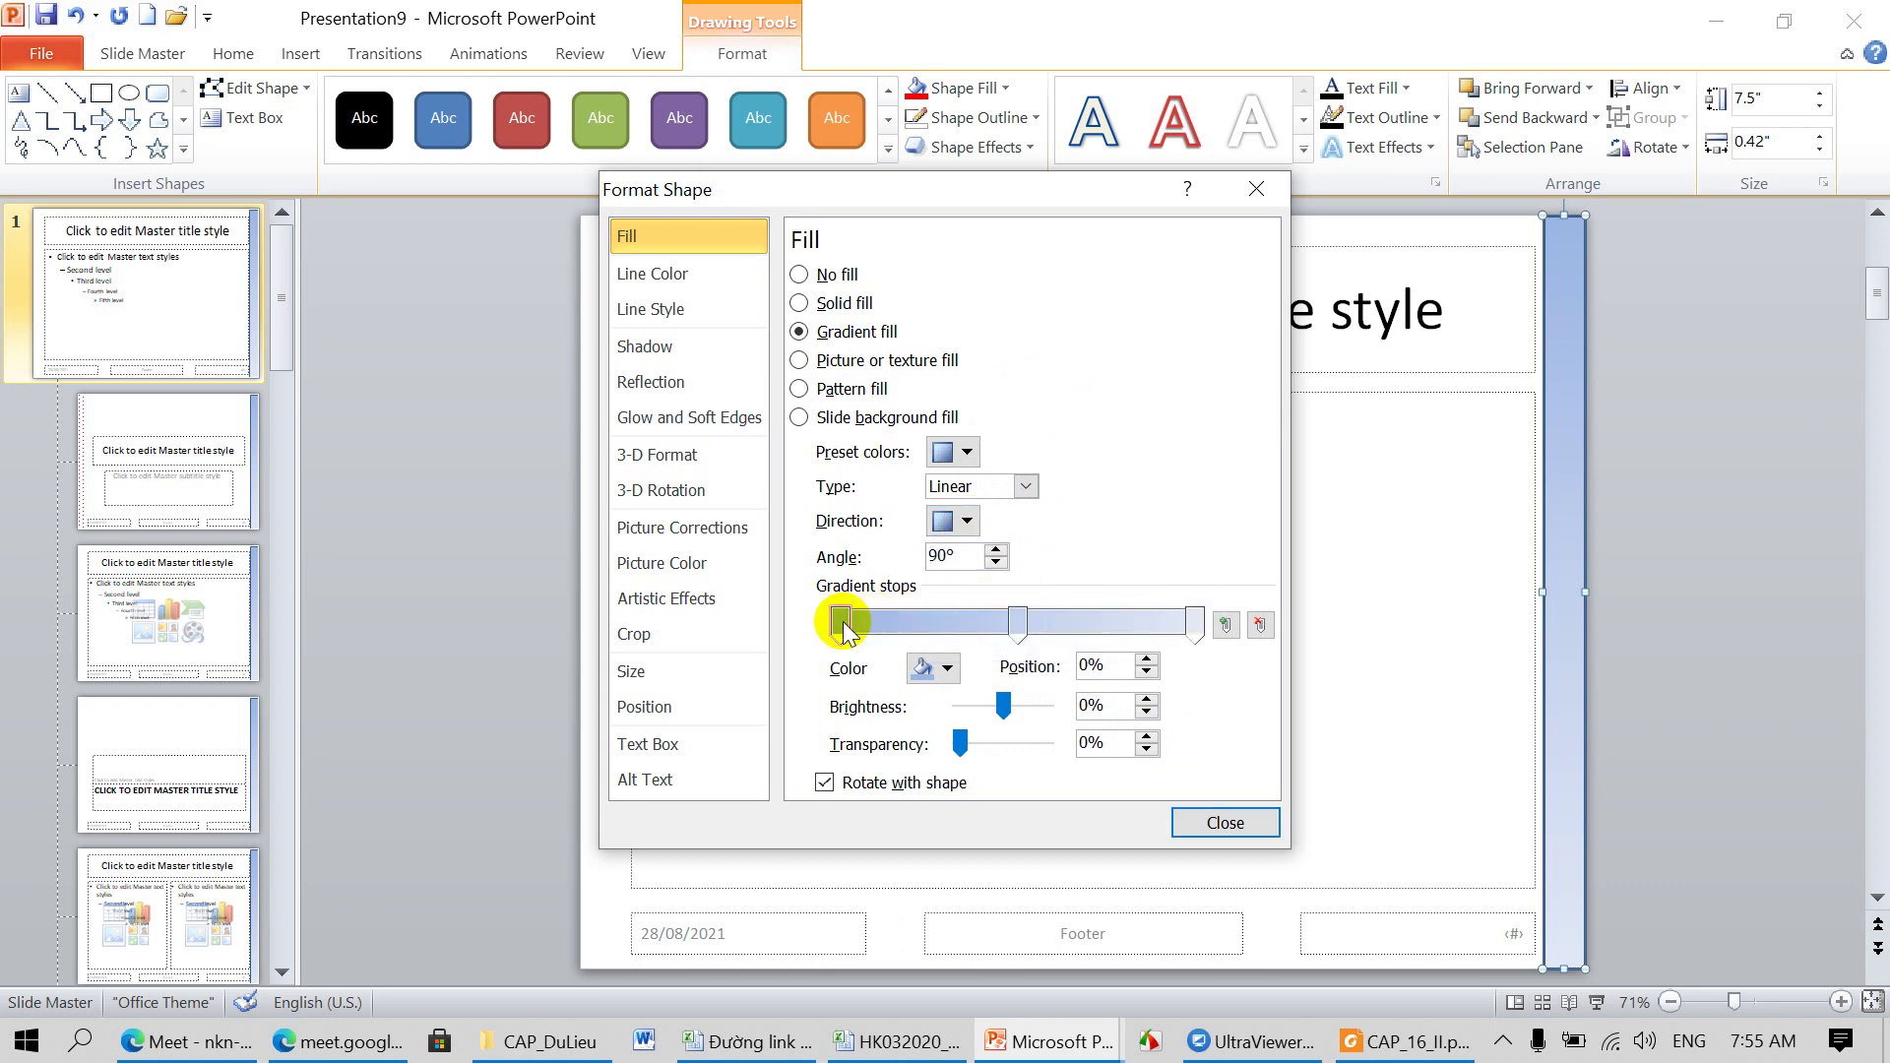
left_click(842, 623)
left_click(948, 669)
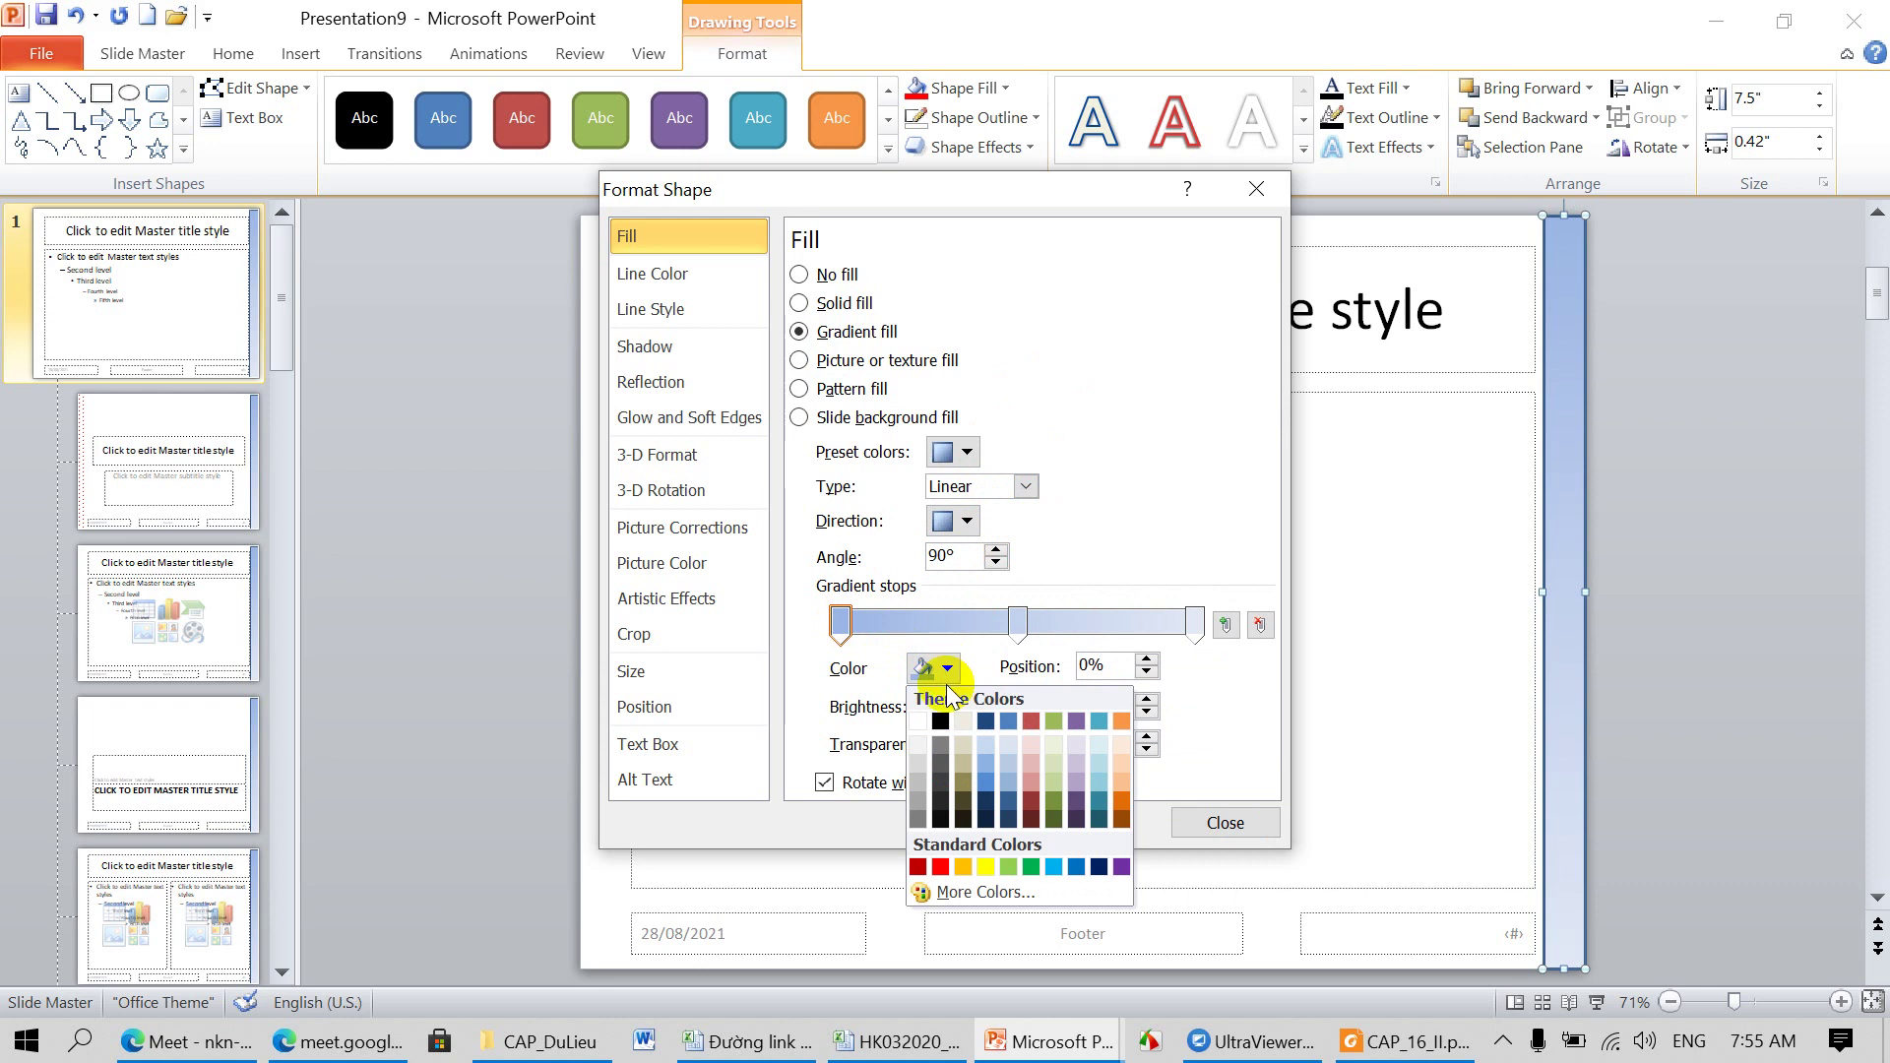
left_click(920, 866)
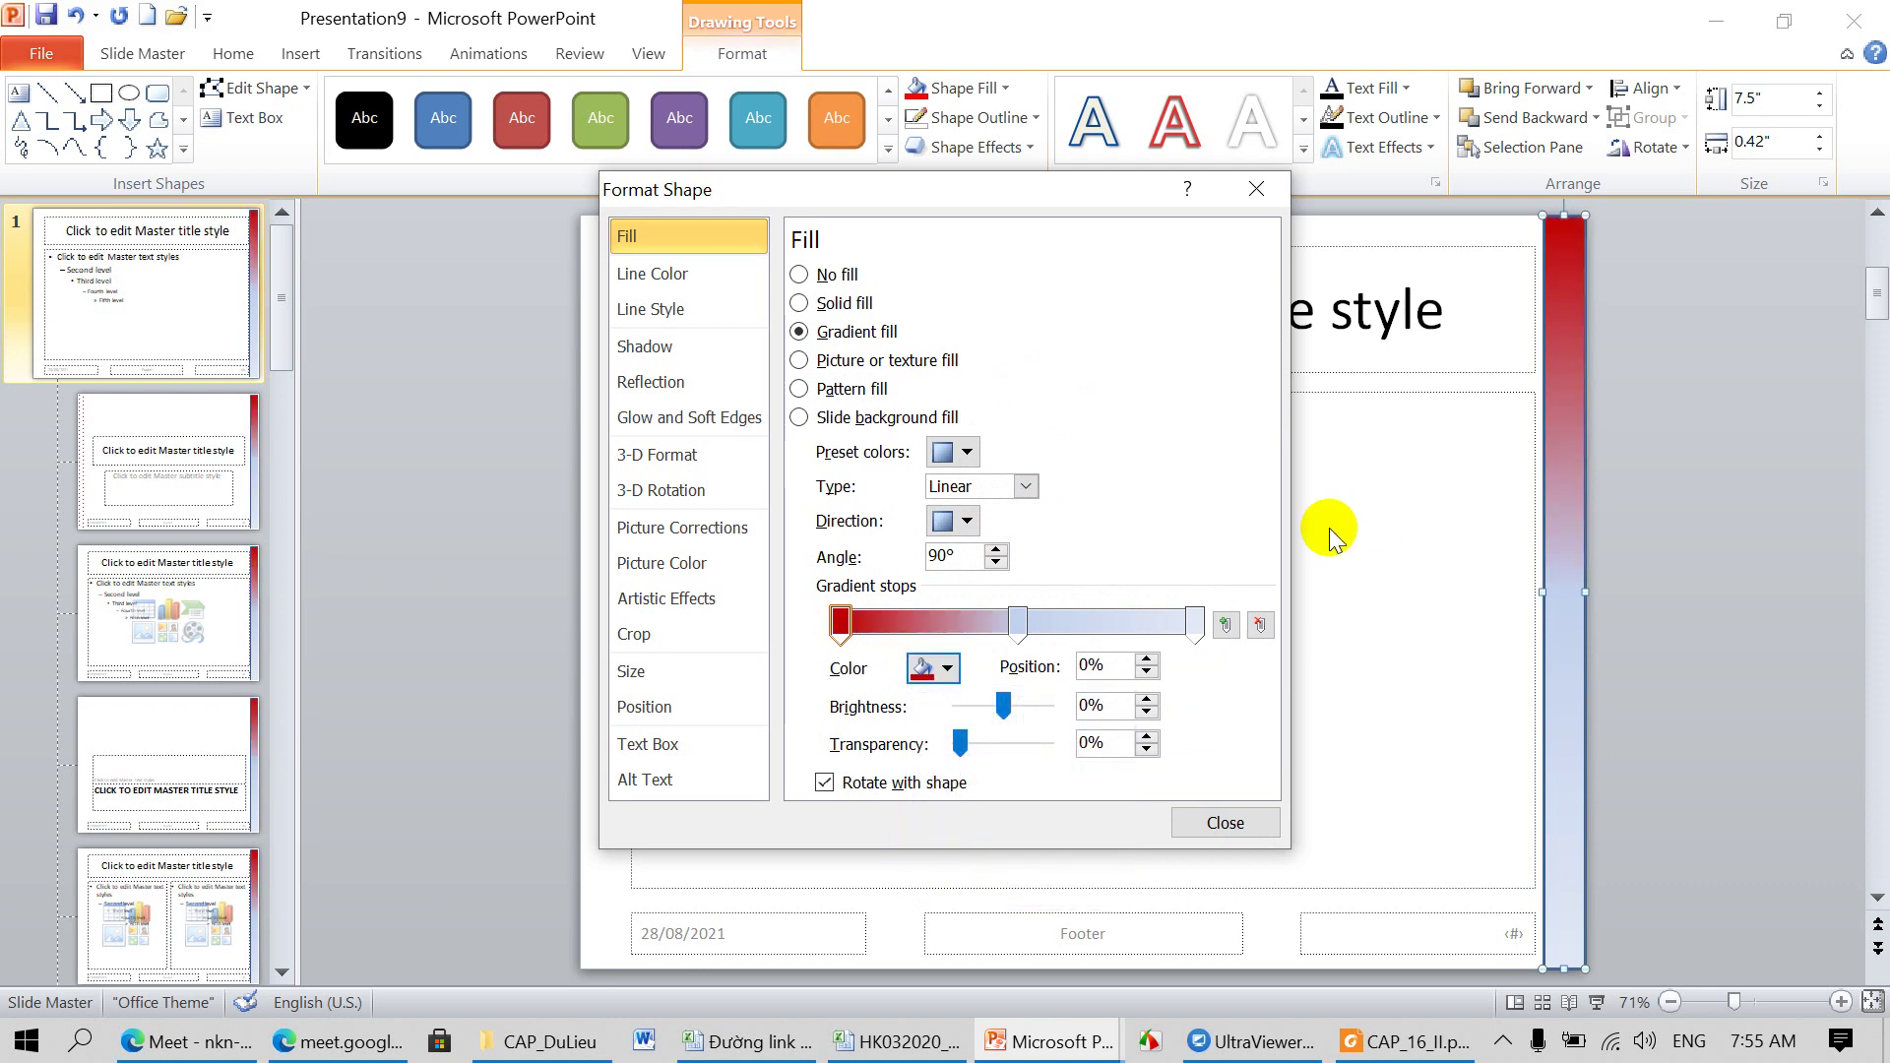
Step: Remove the middle stop and make the gradient bright red at 0% to white at 100%
left_click(1018, 628)
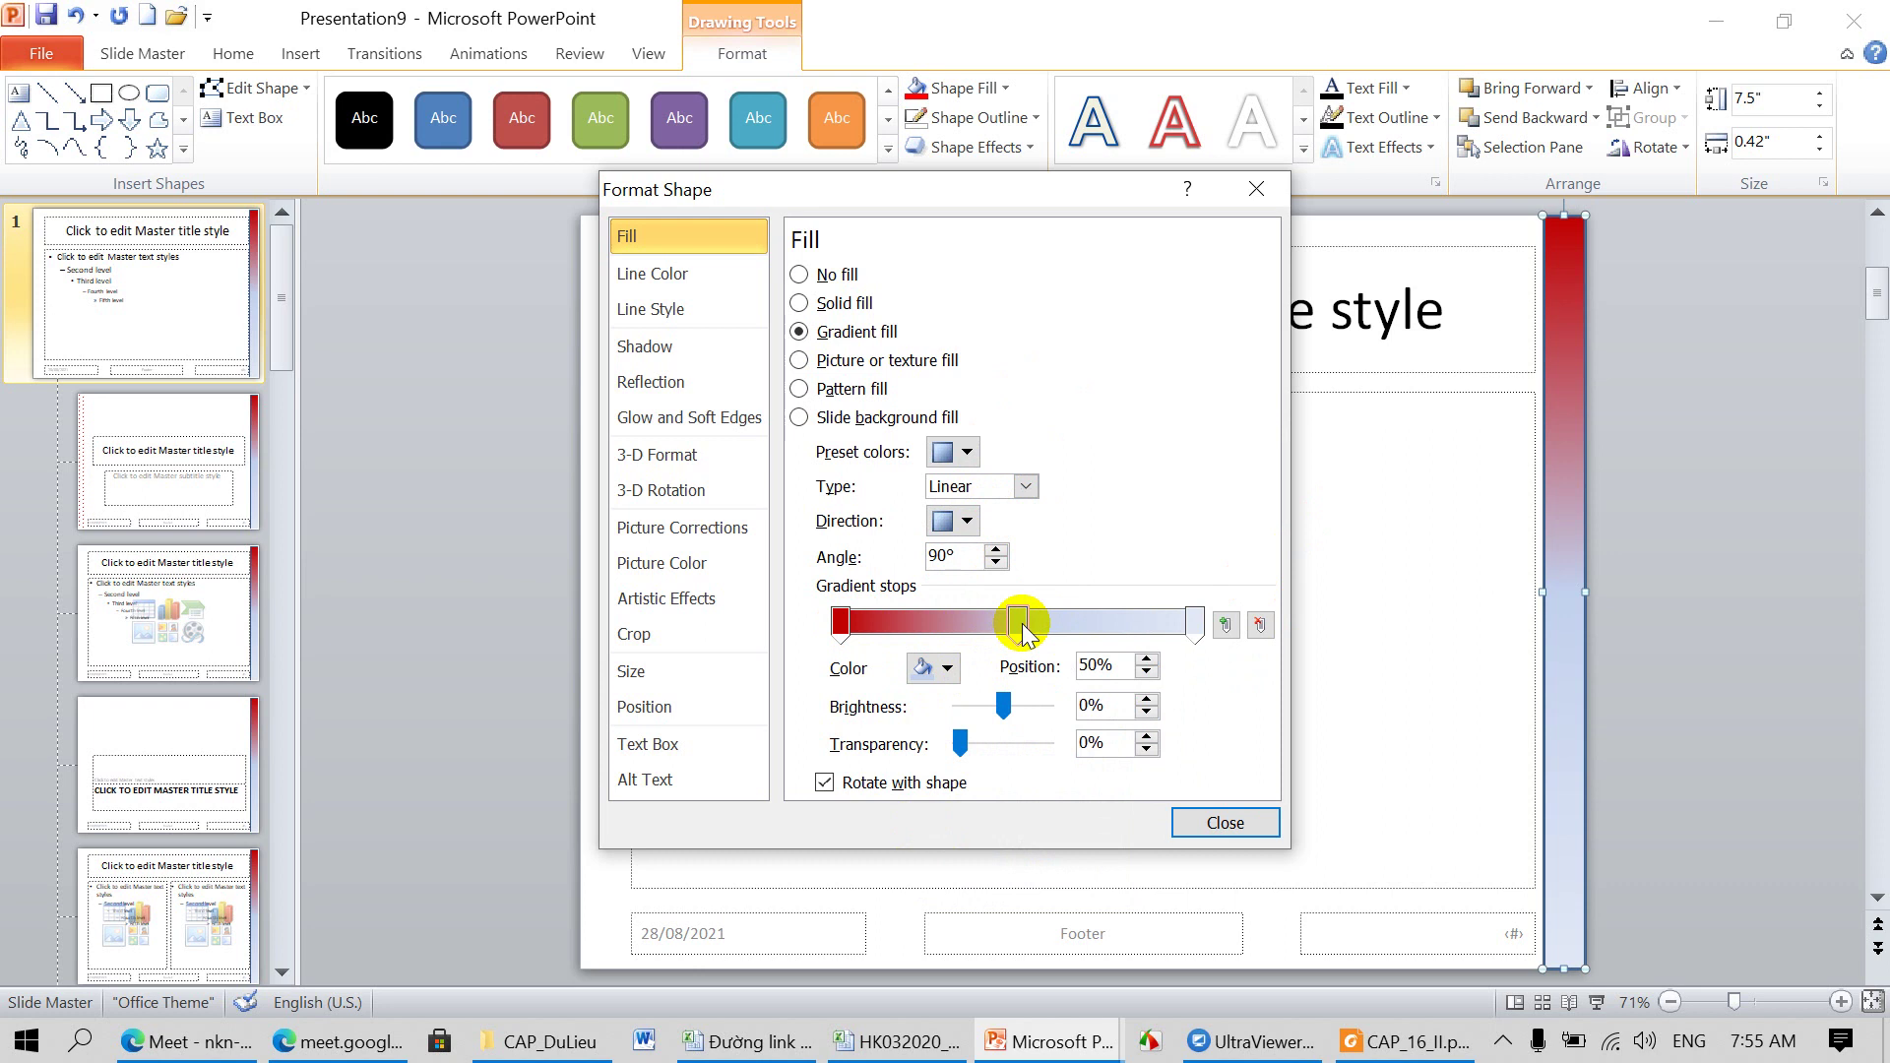
left_click(1260, 625)
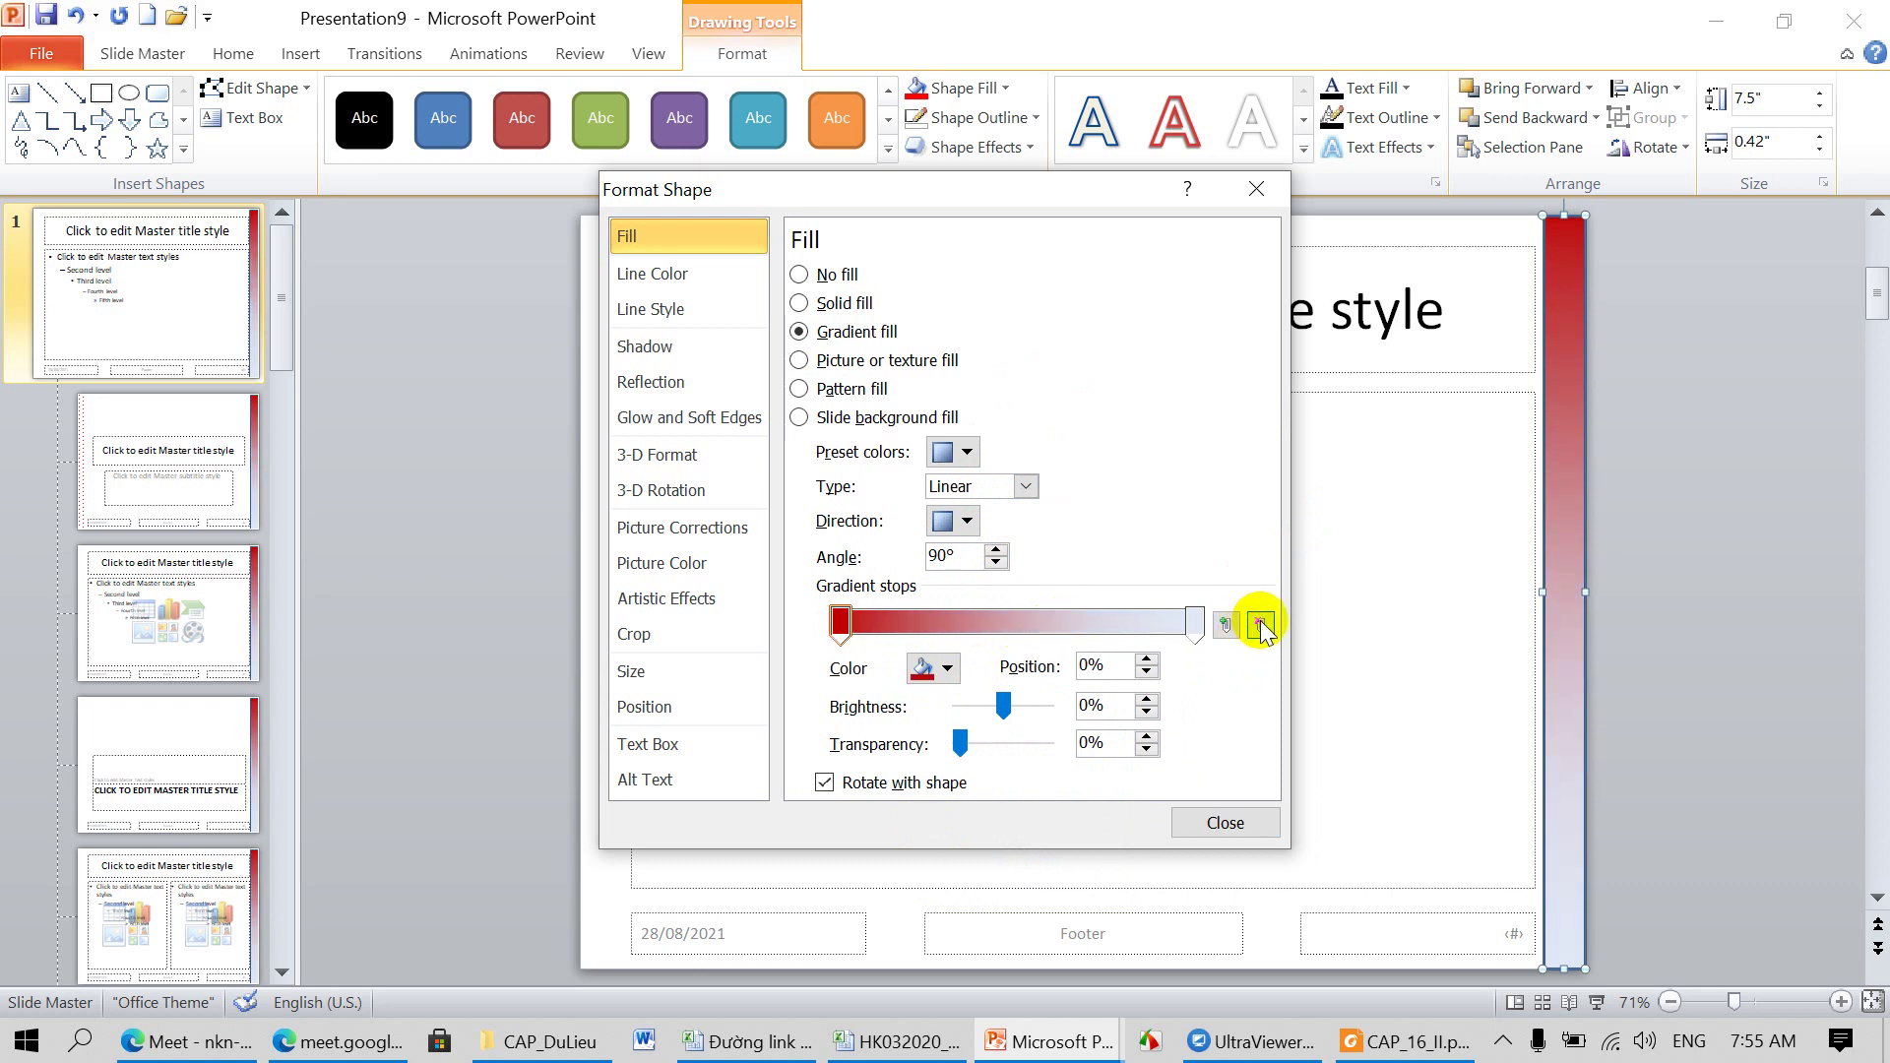
left_click(1197, 622)
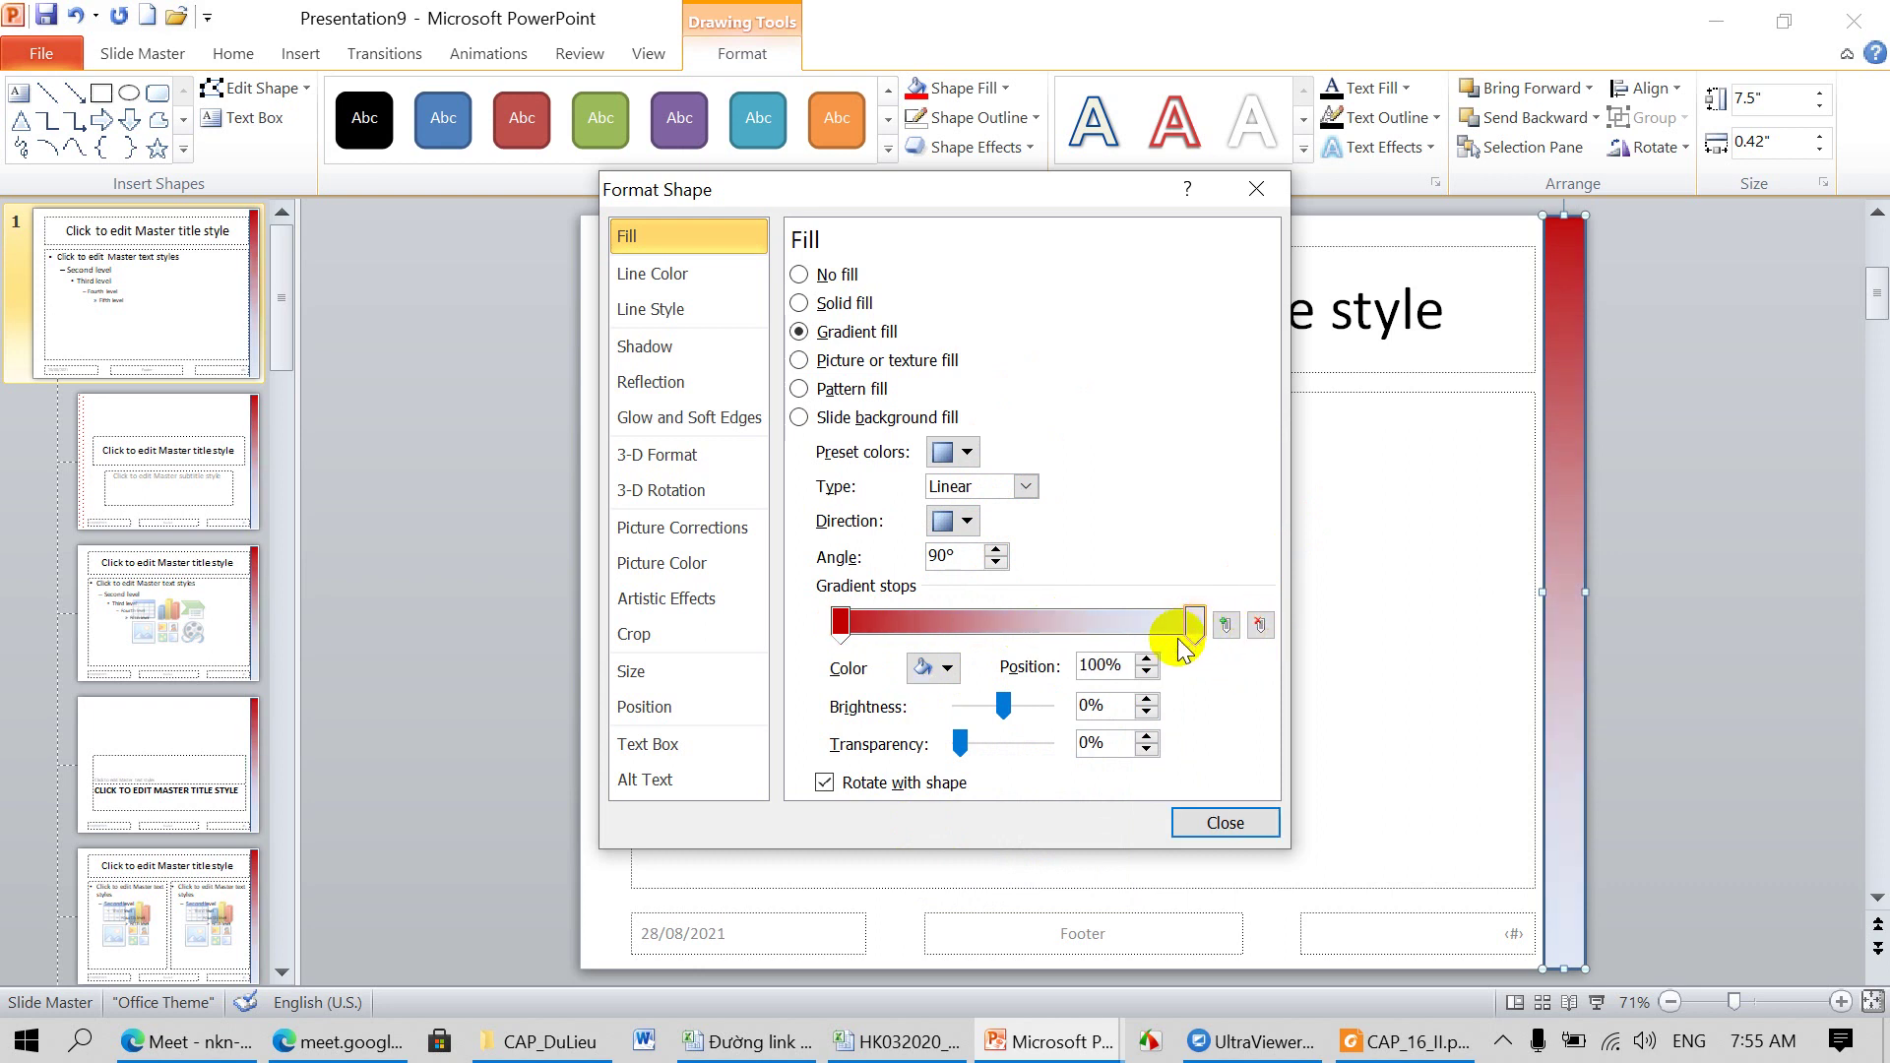
left_click(942, 668)
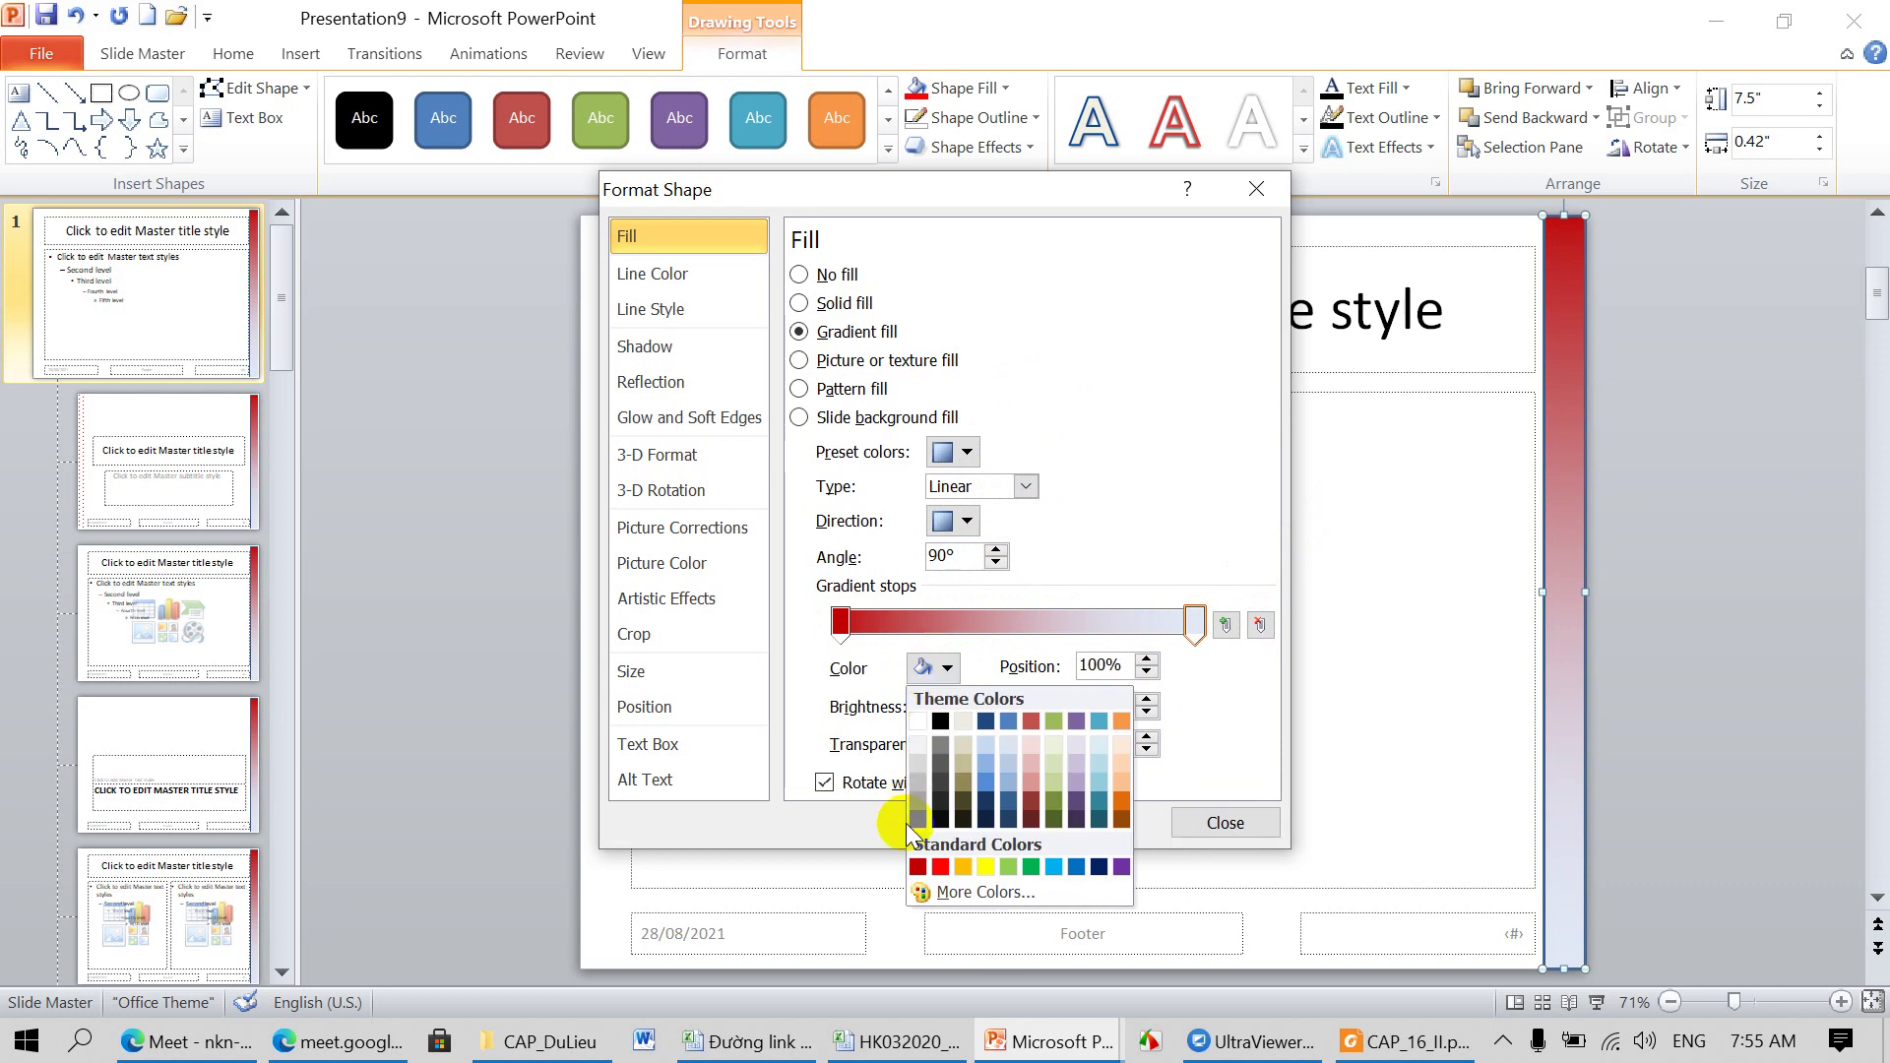
left_click(920, 724)
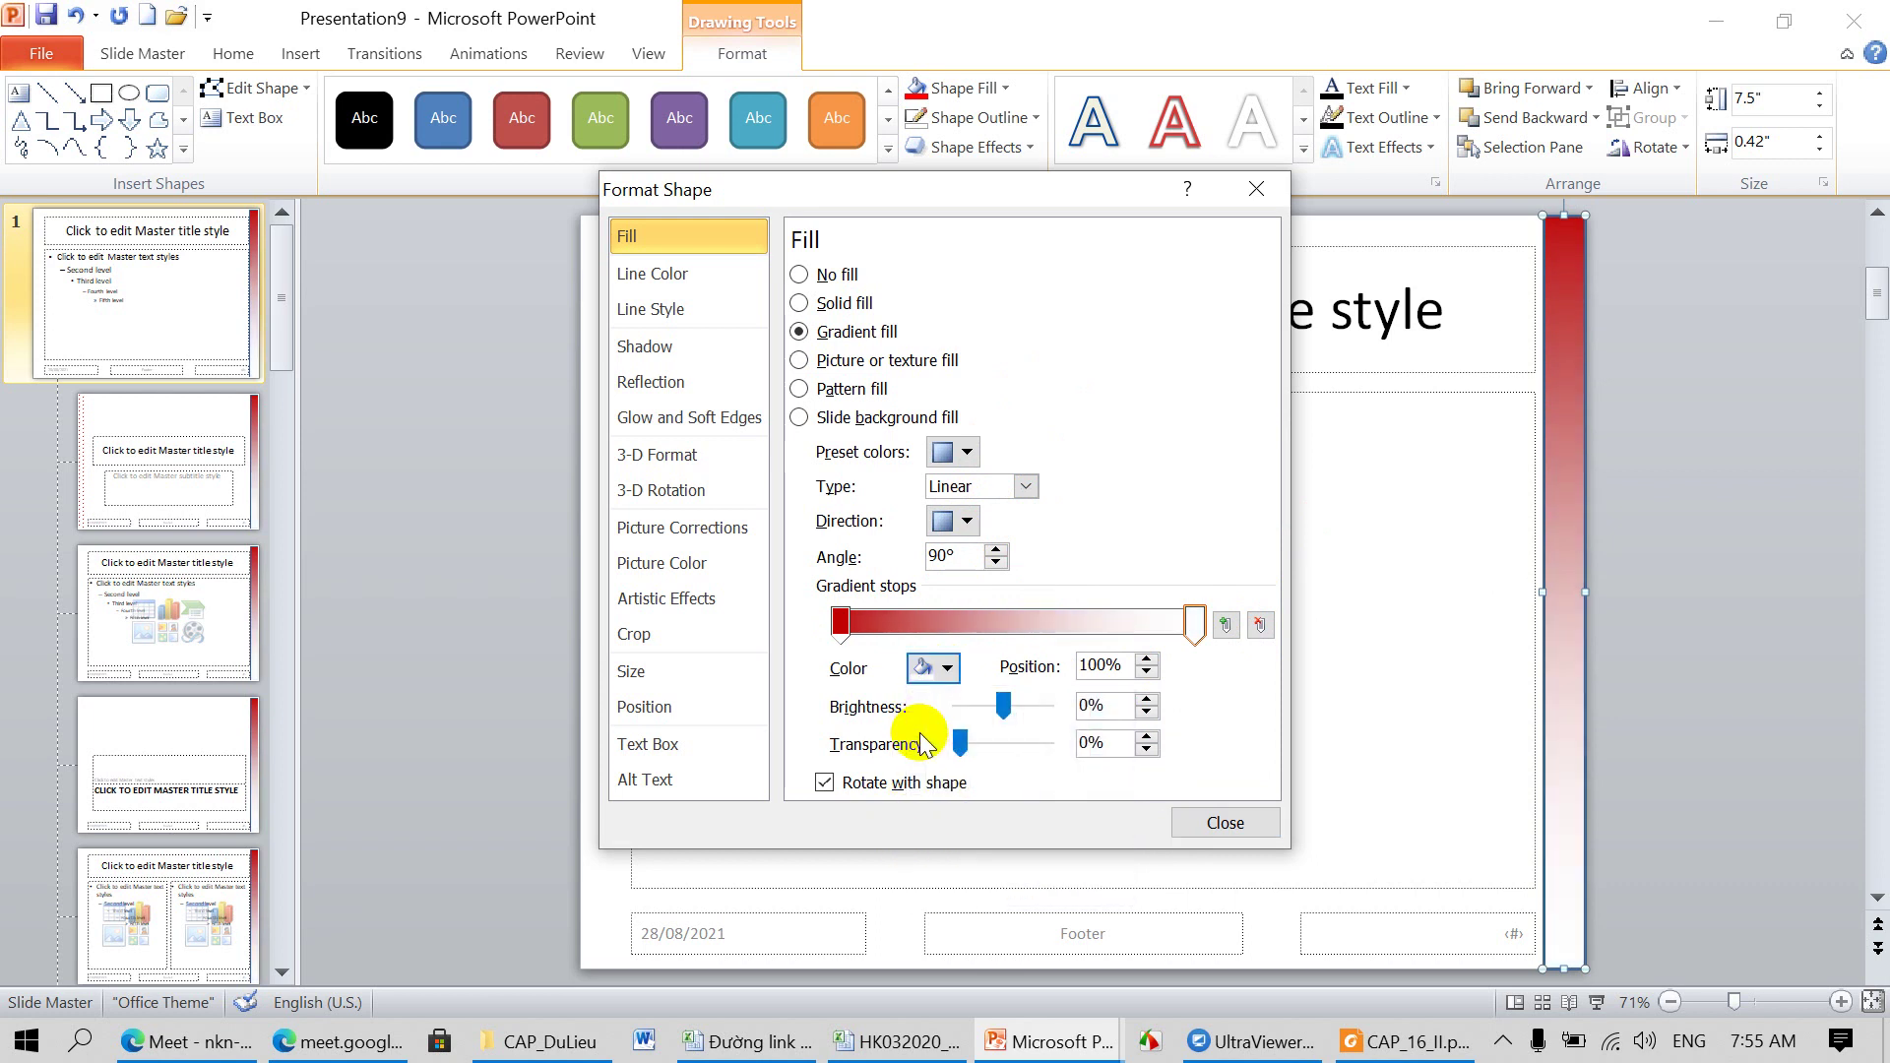
left_click(849, 629)
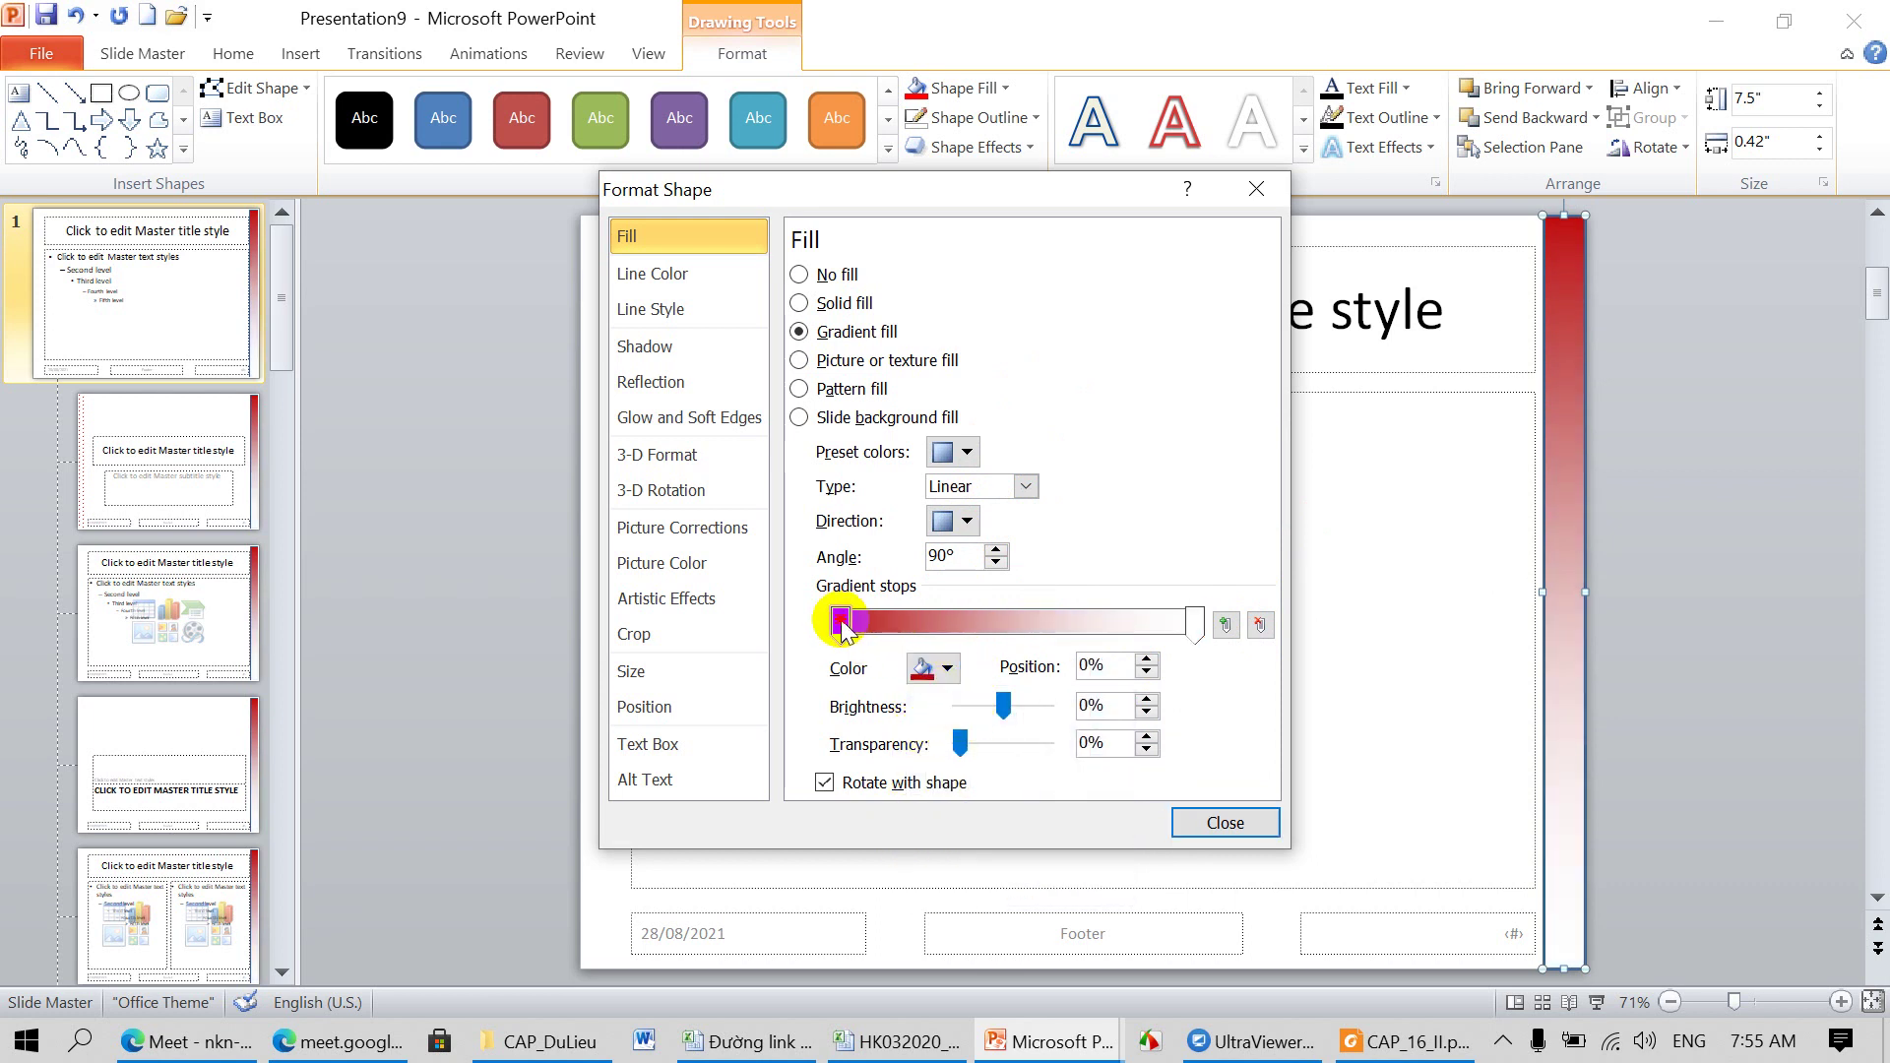
left_click(950, 677)
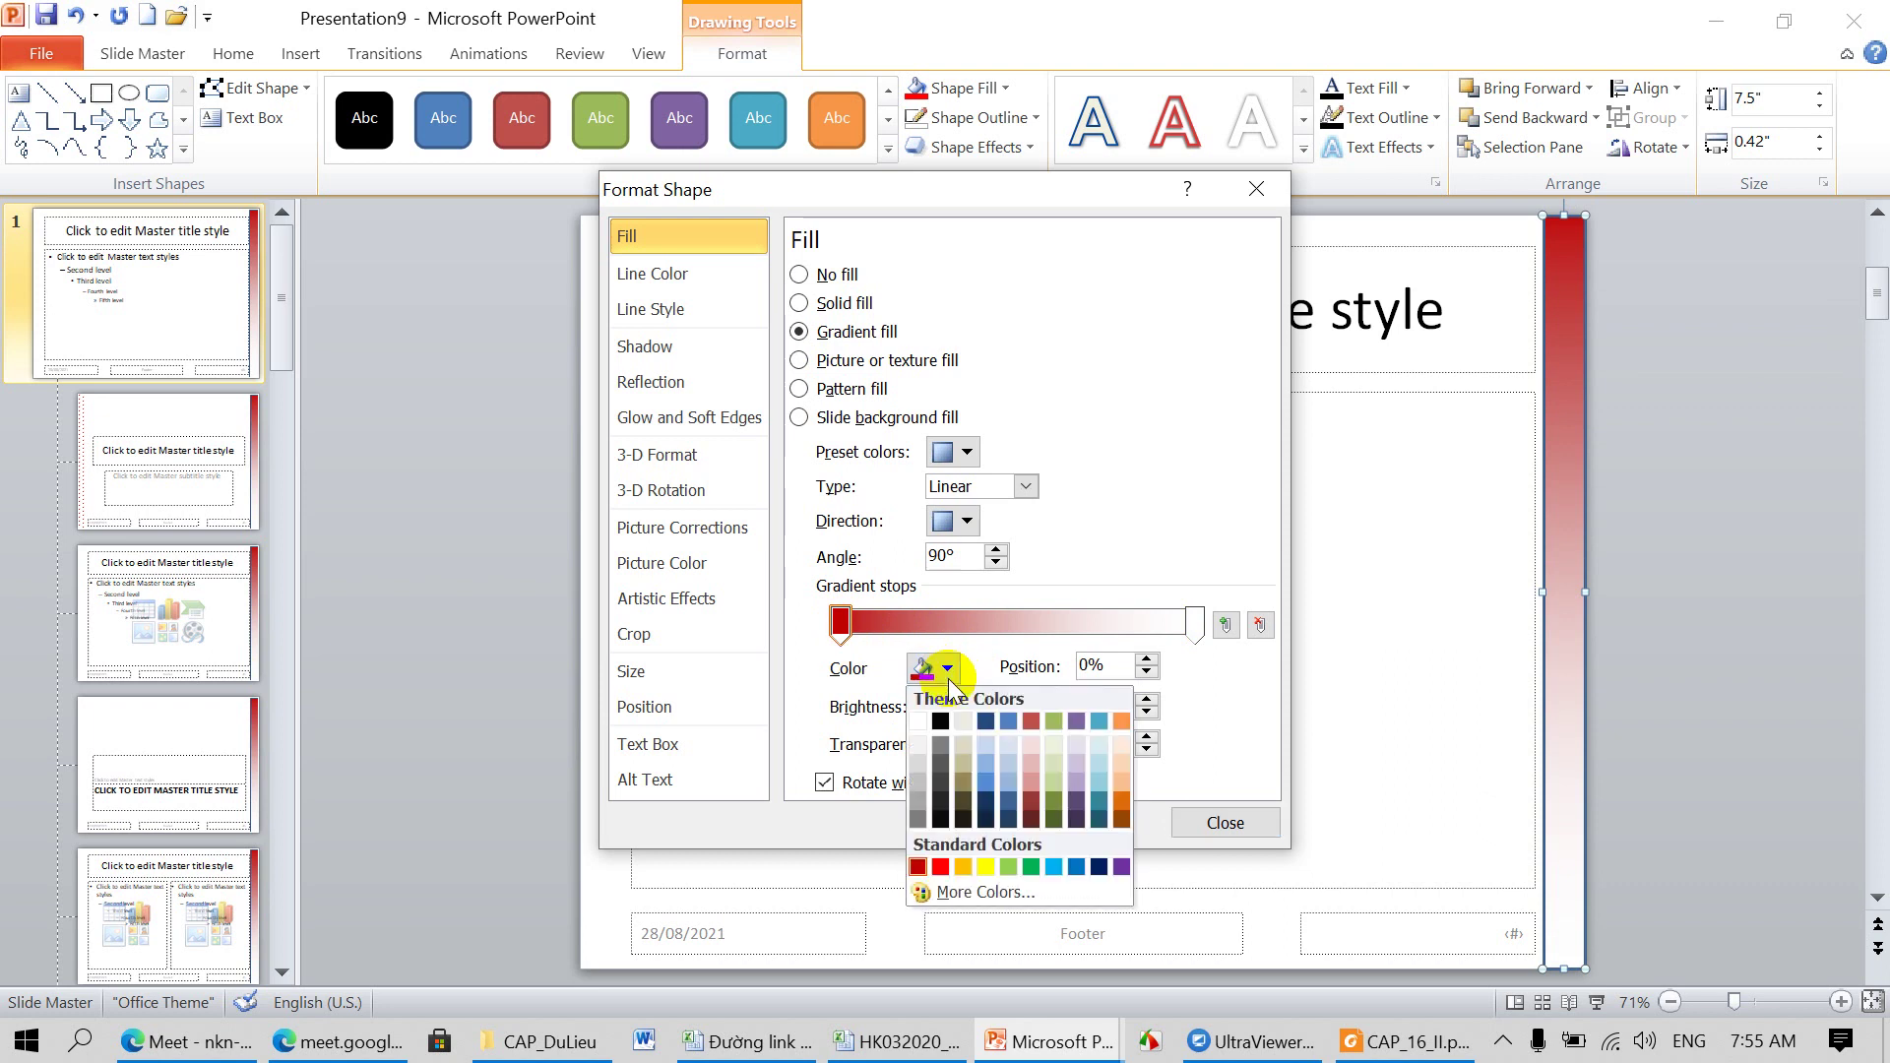
left_click(944, 868)
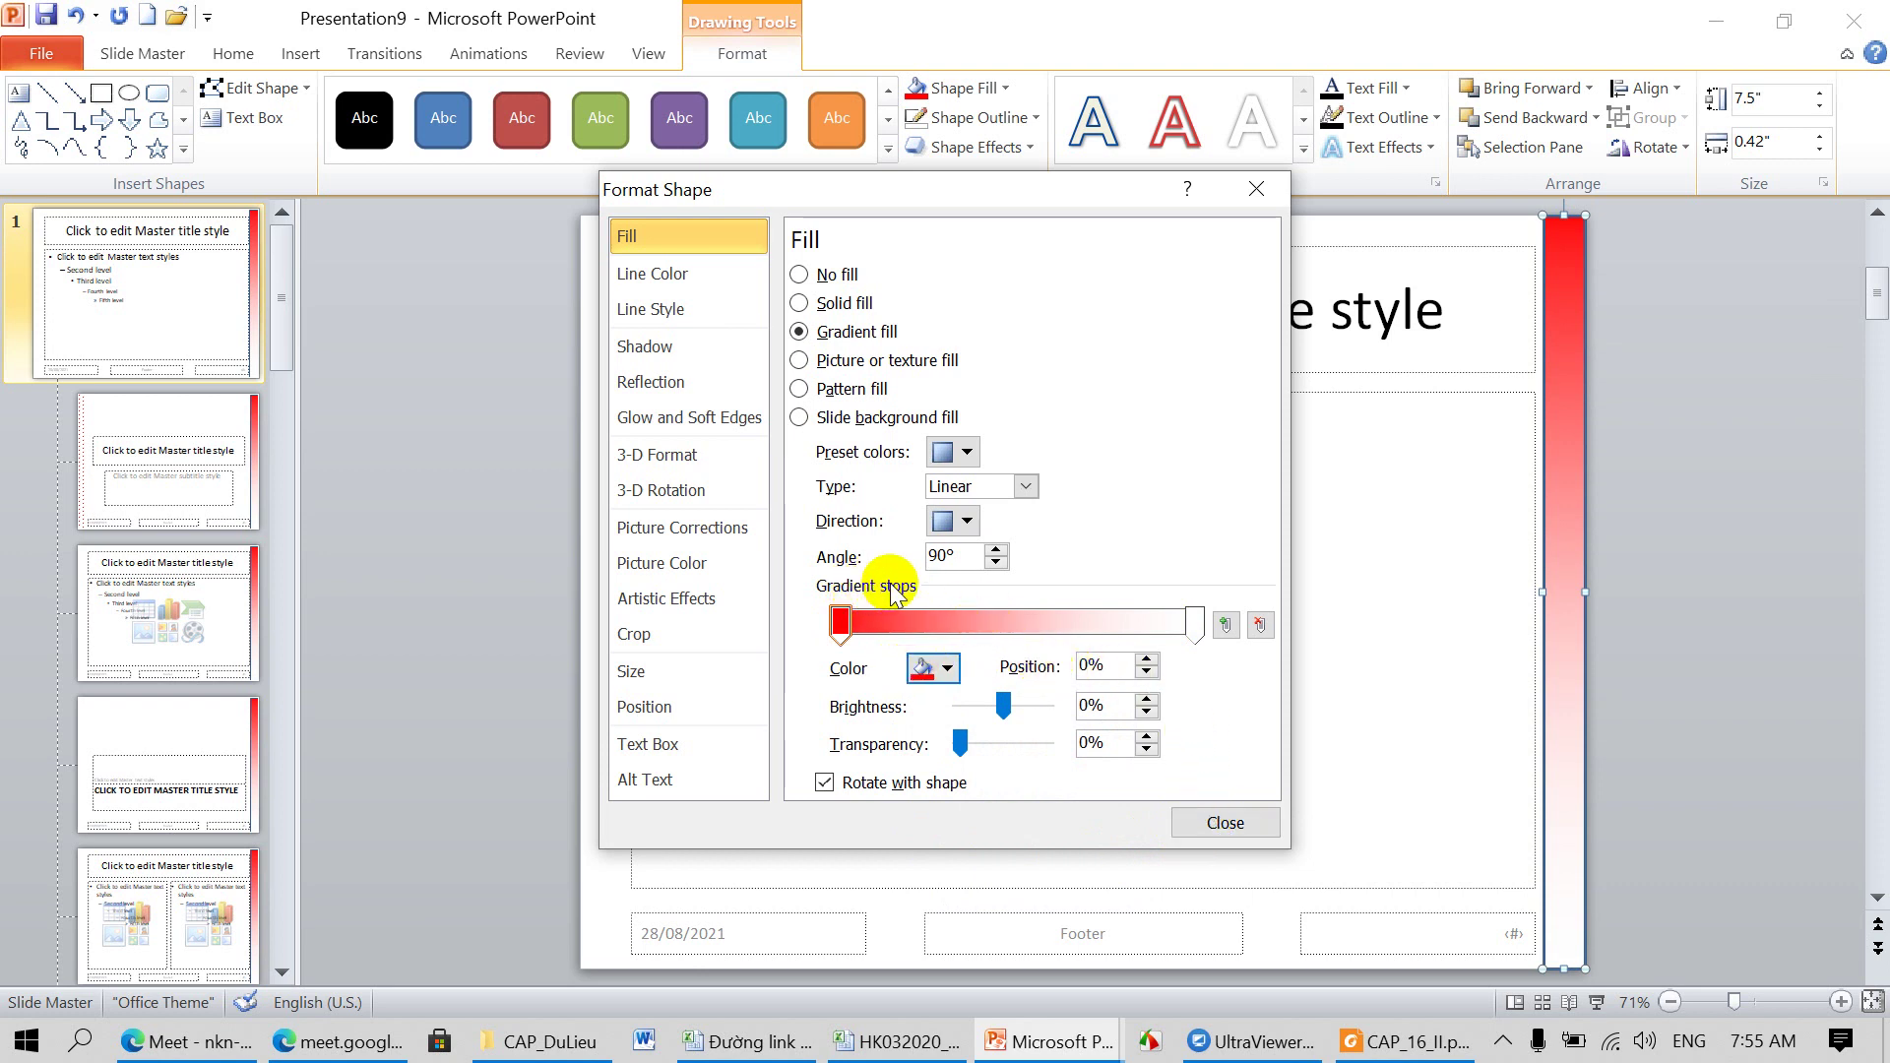
Step: Add a 50% gradient stop coloured pink from More Colors, then close Format Shape
left_click(1226, 626)
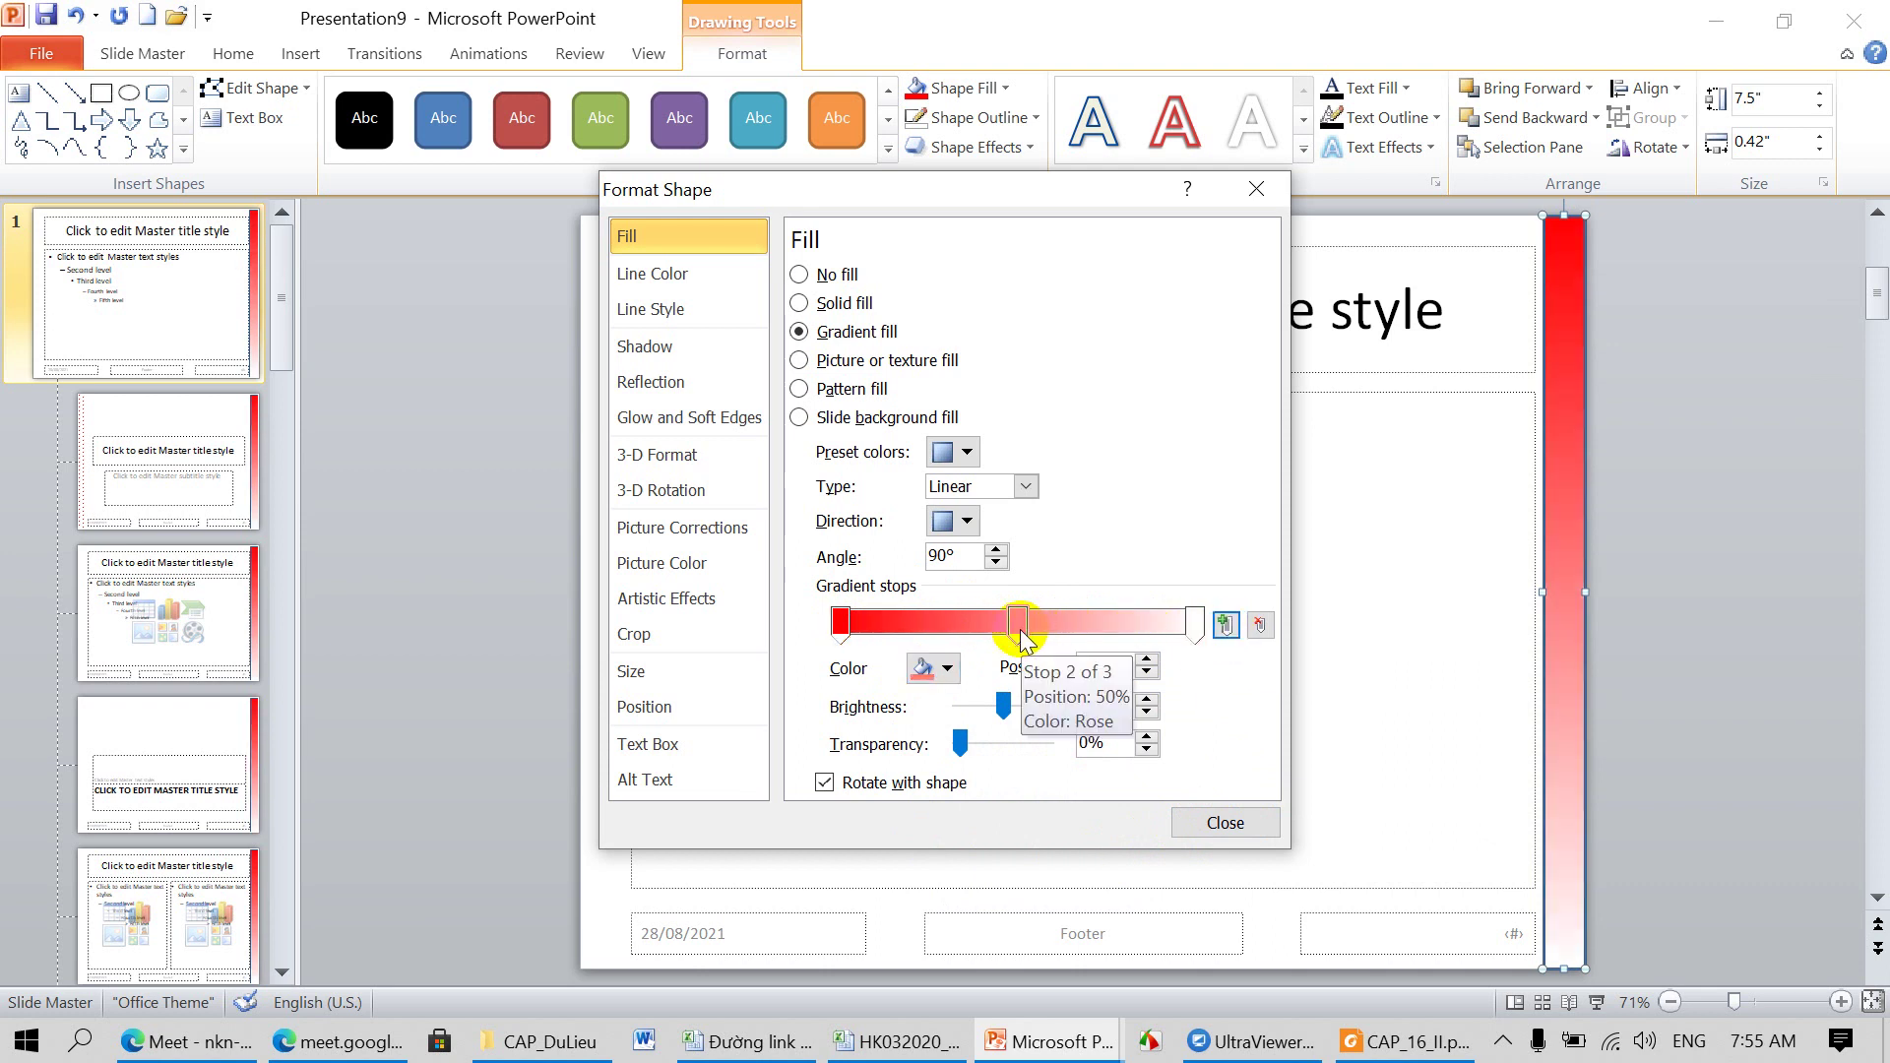
left_click(948, 670)
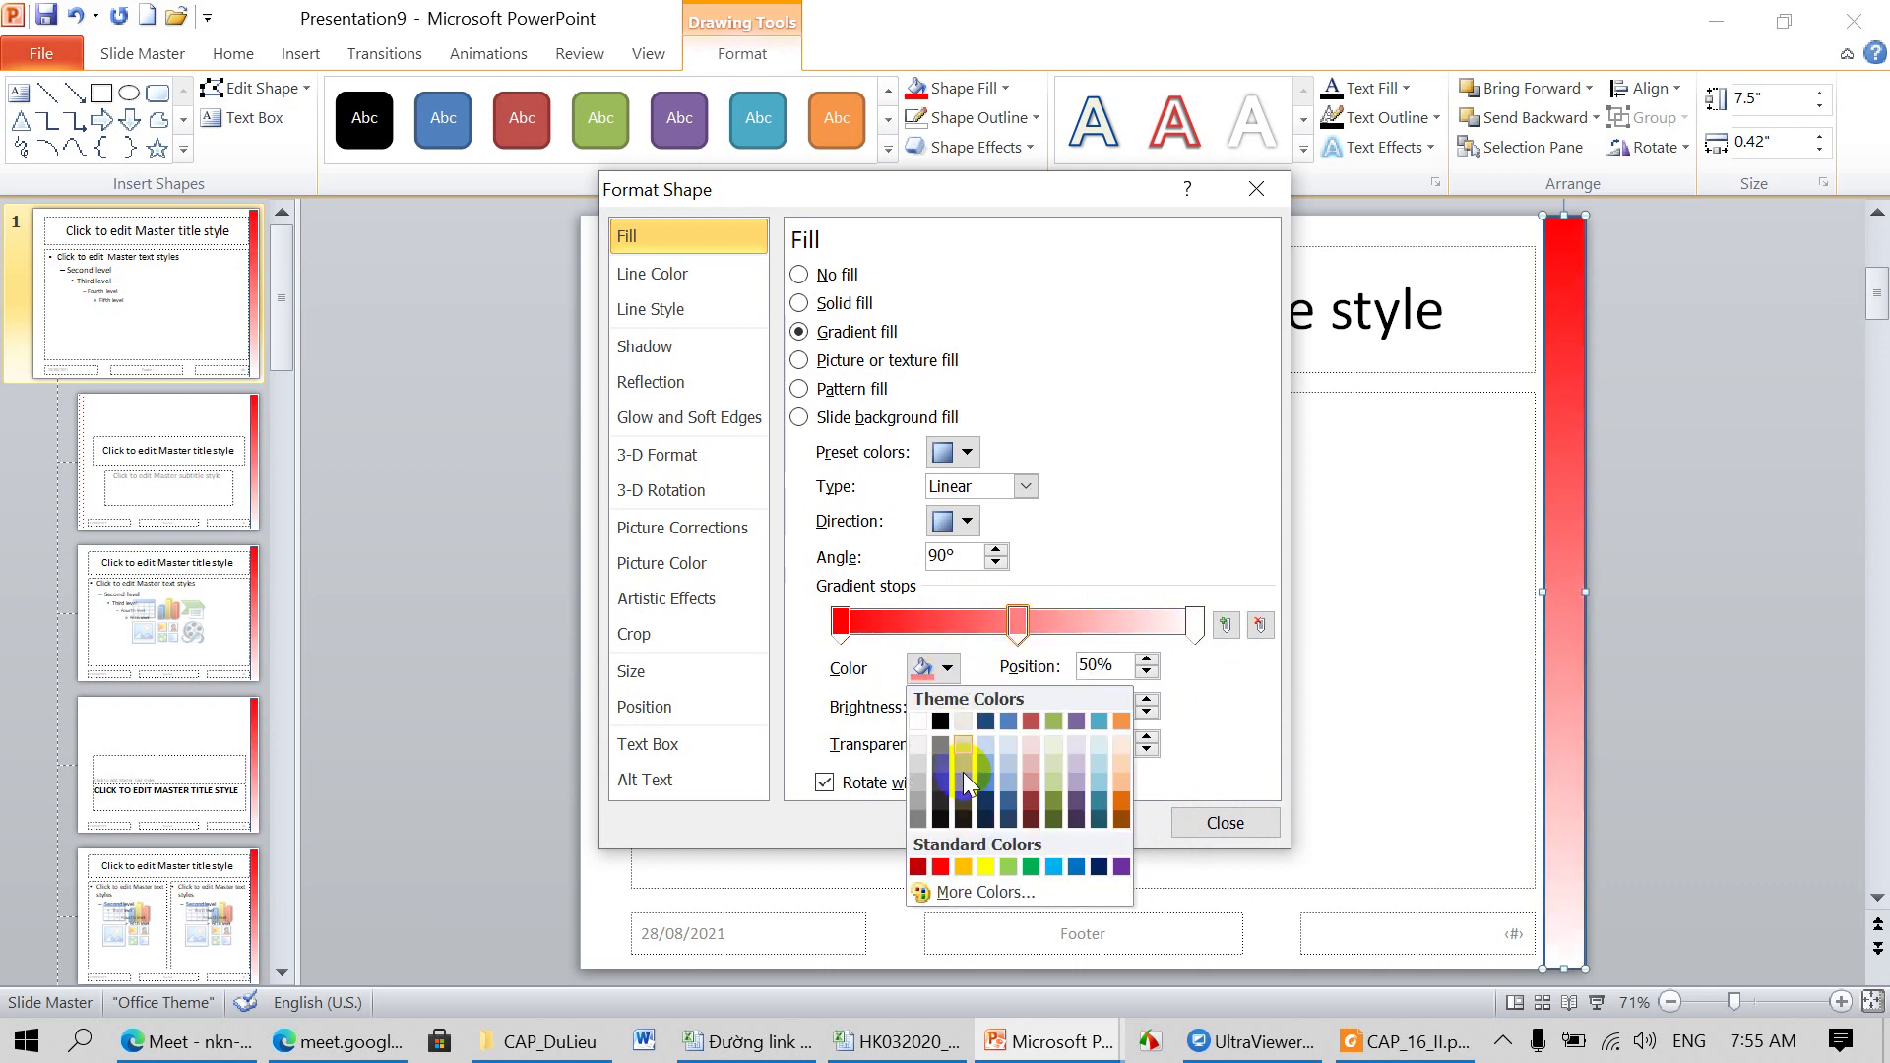
left_click(940, 867)
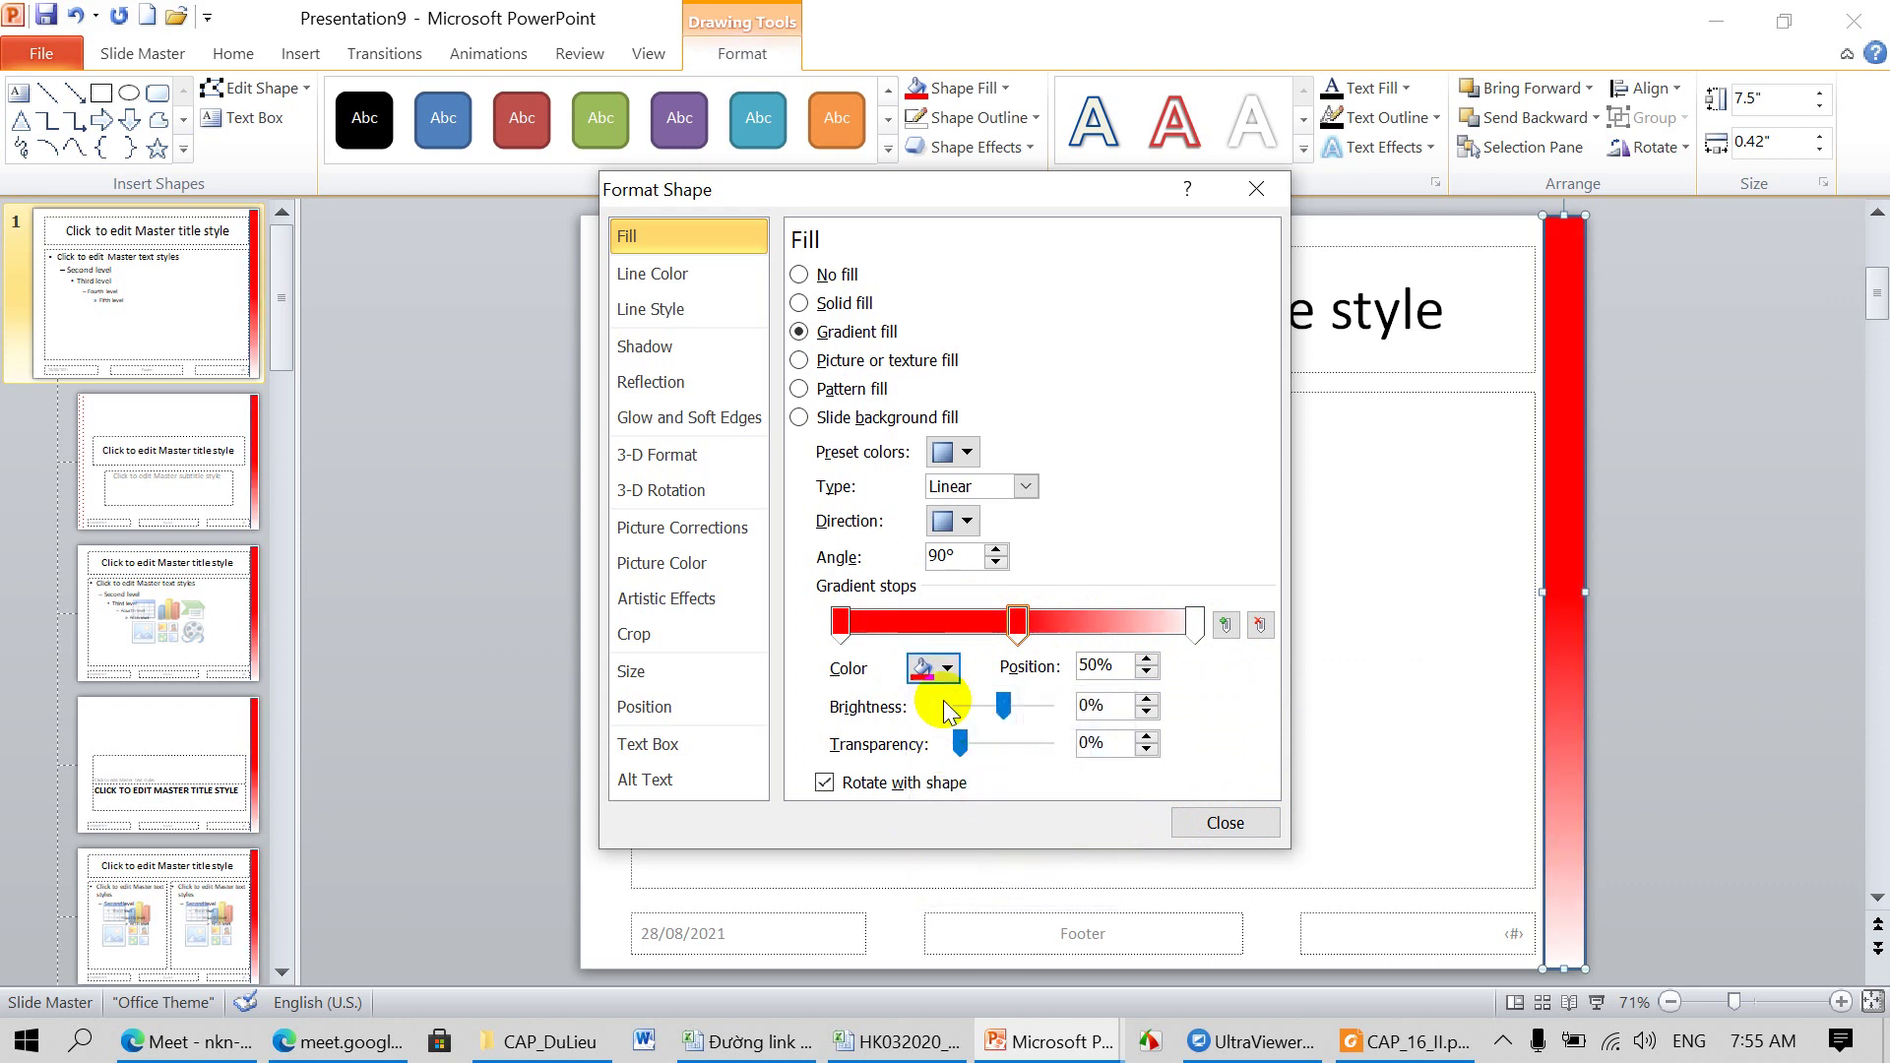
left_click(948, 669)
left_click(978, 894)
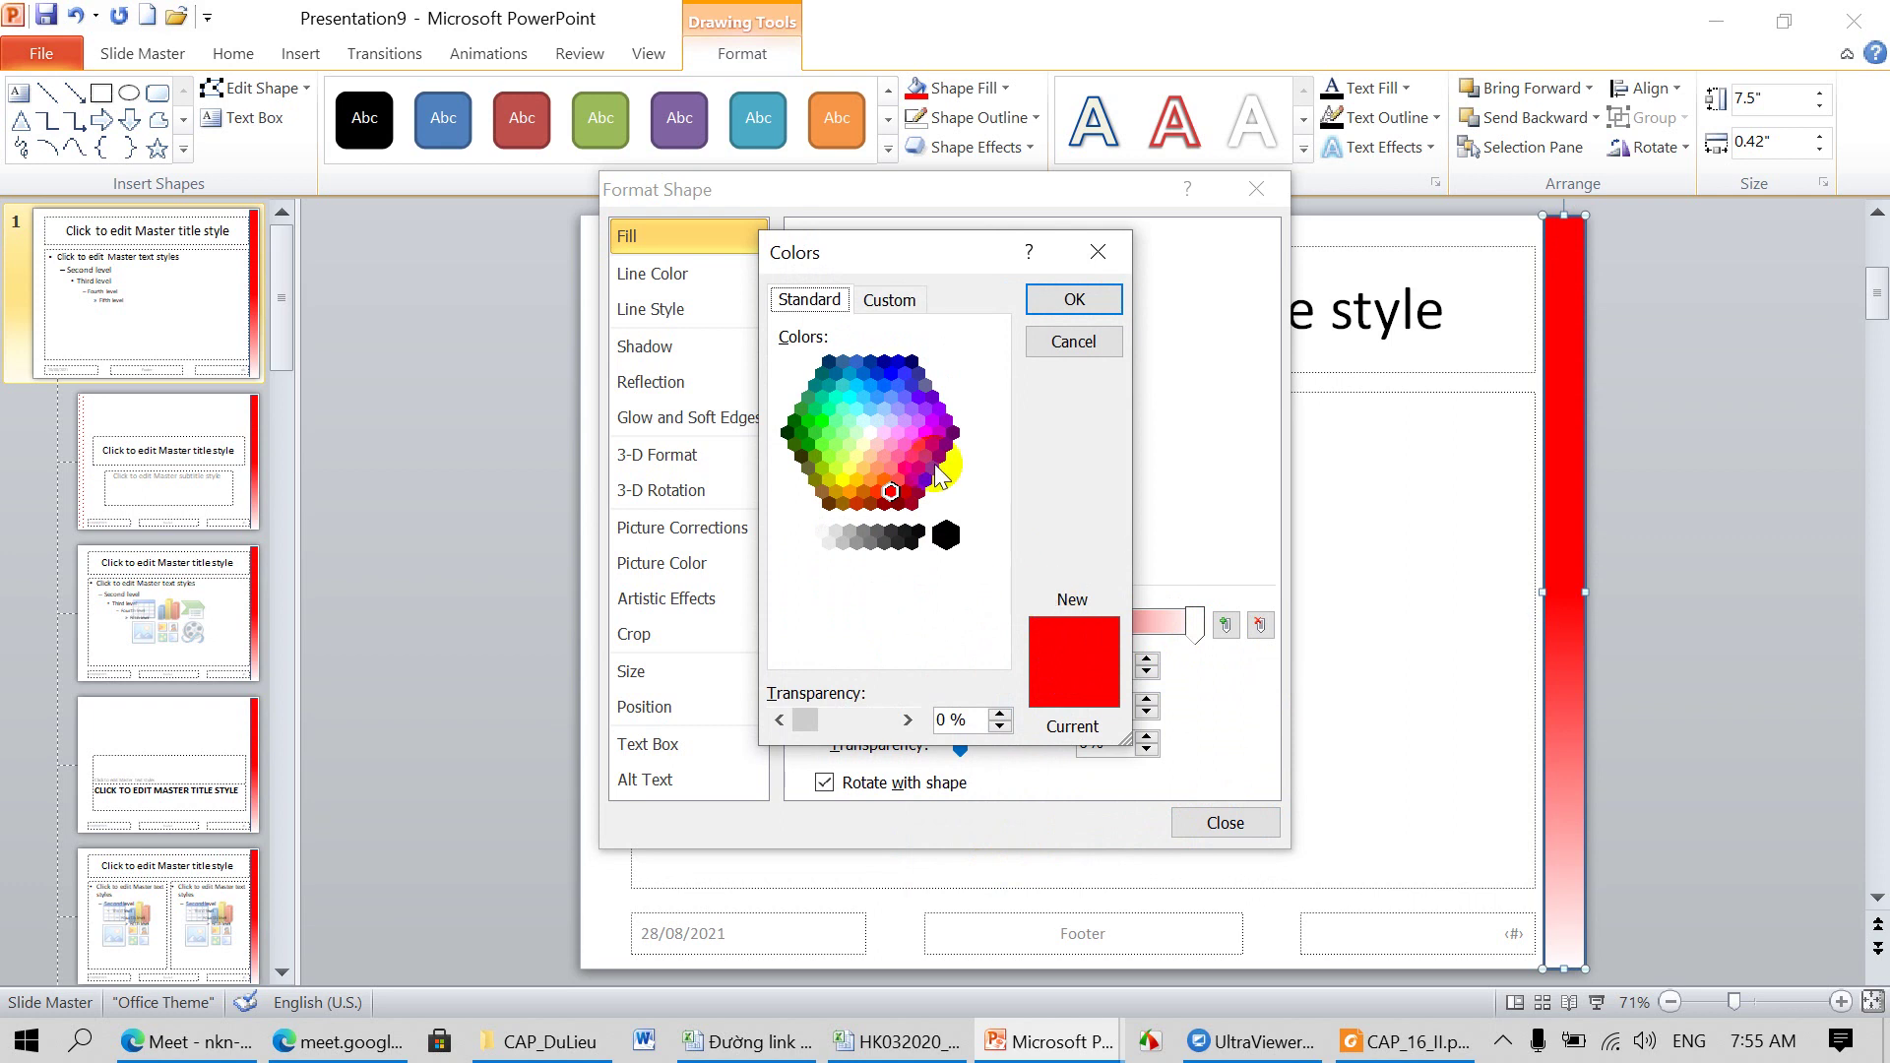
left_click(898, 478)
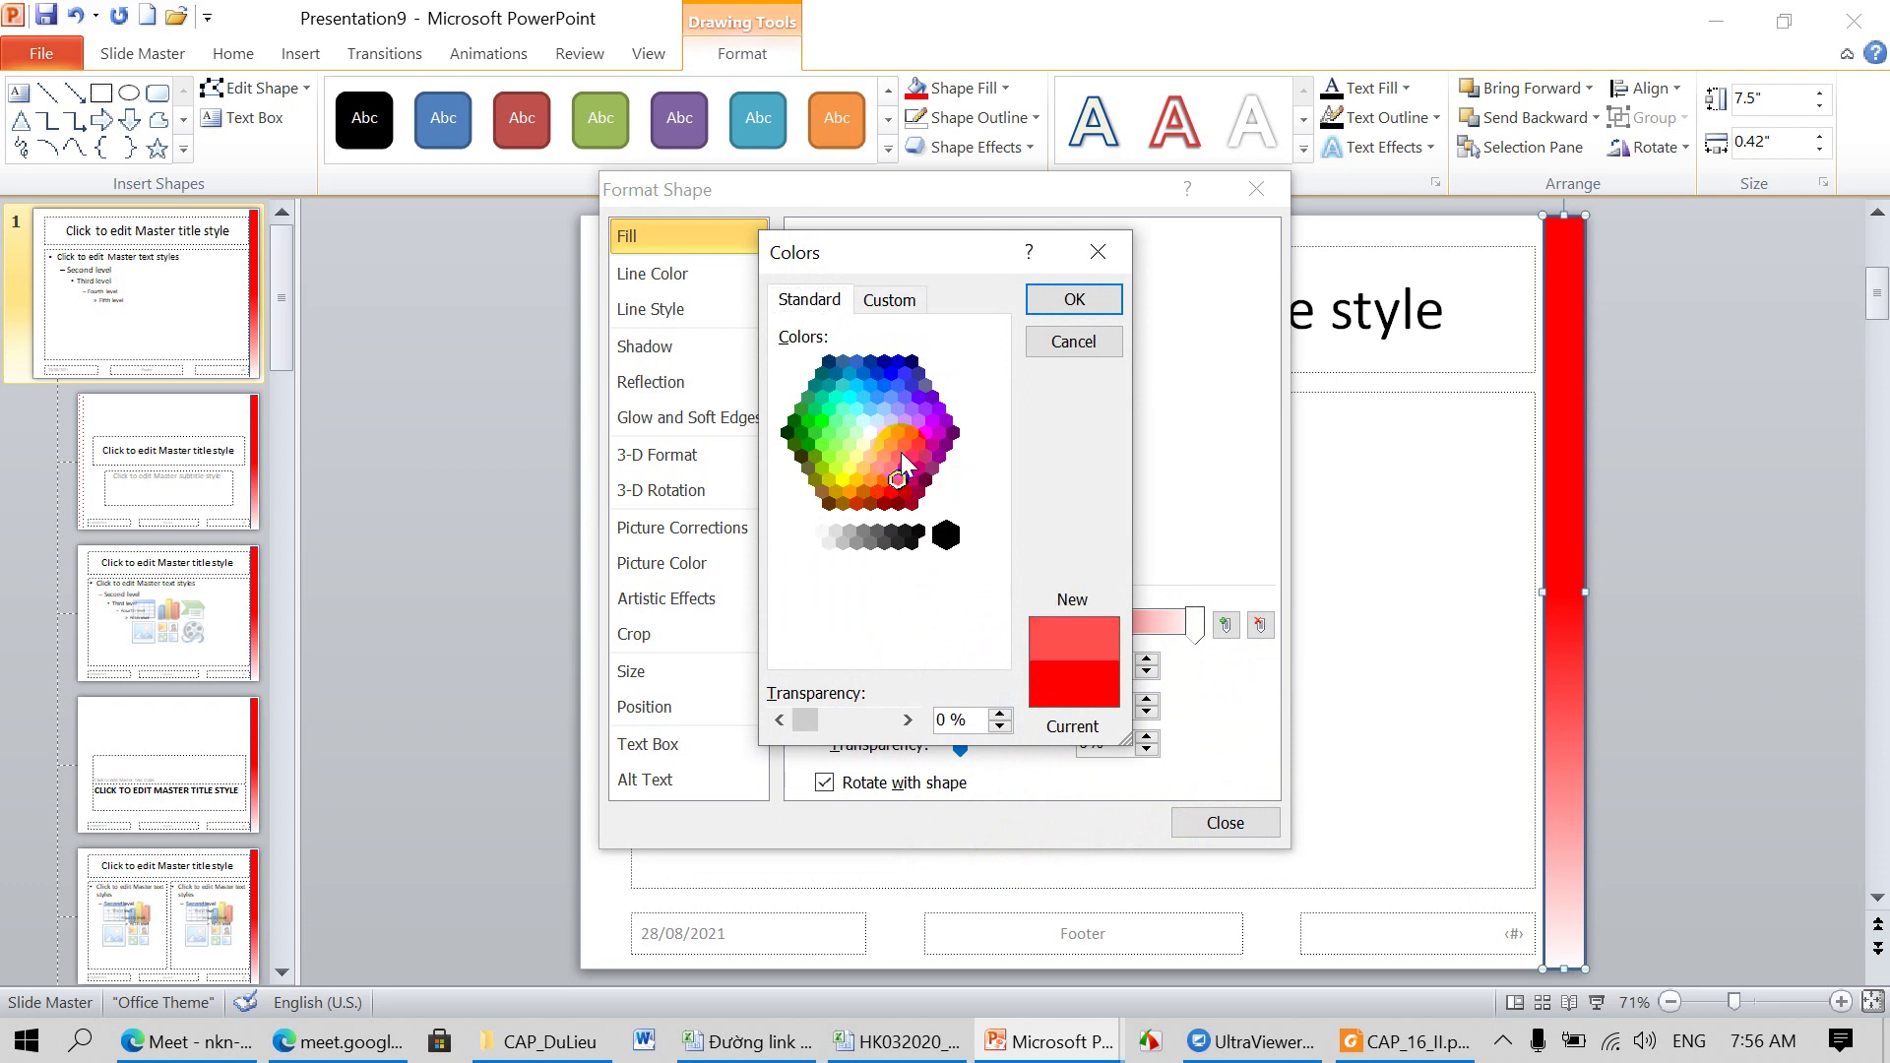
left_click(898, 455)
left_click(1065, 303)
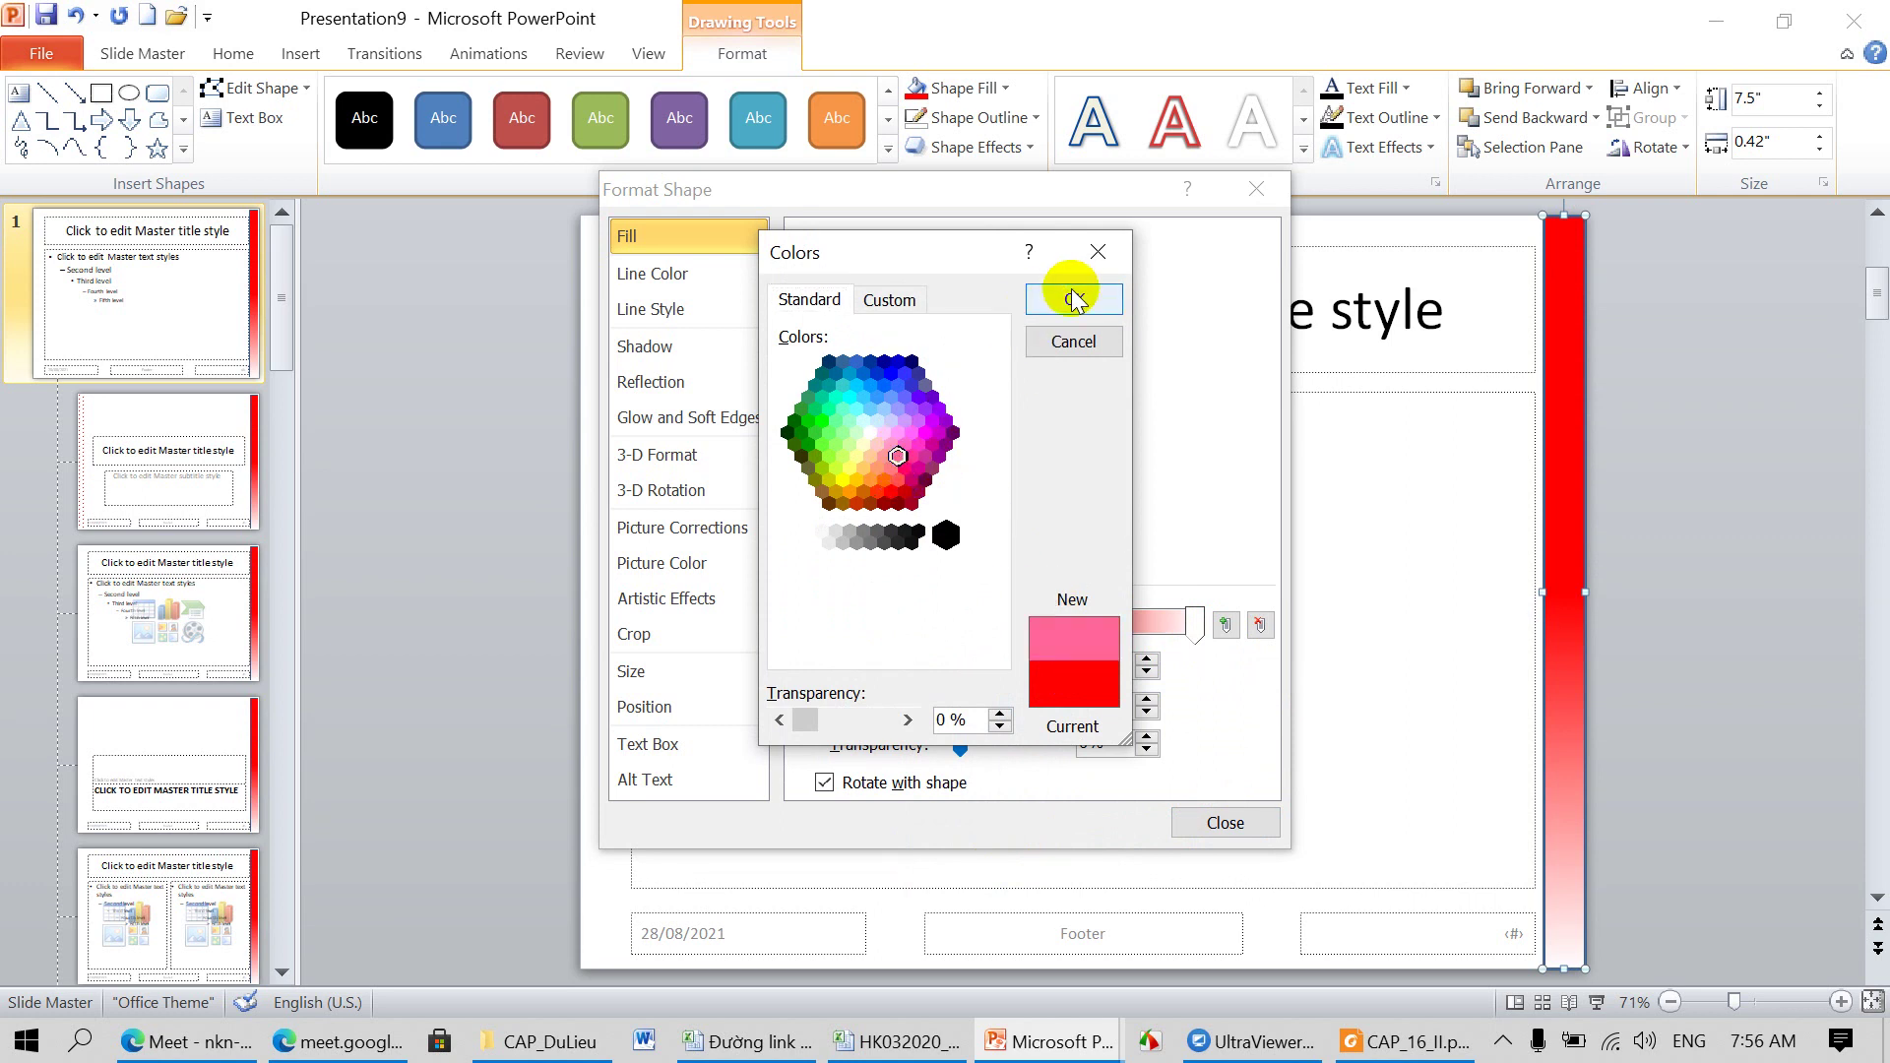
left_click(1224, 813)
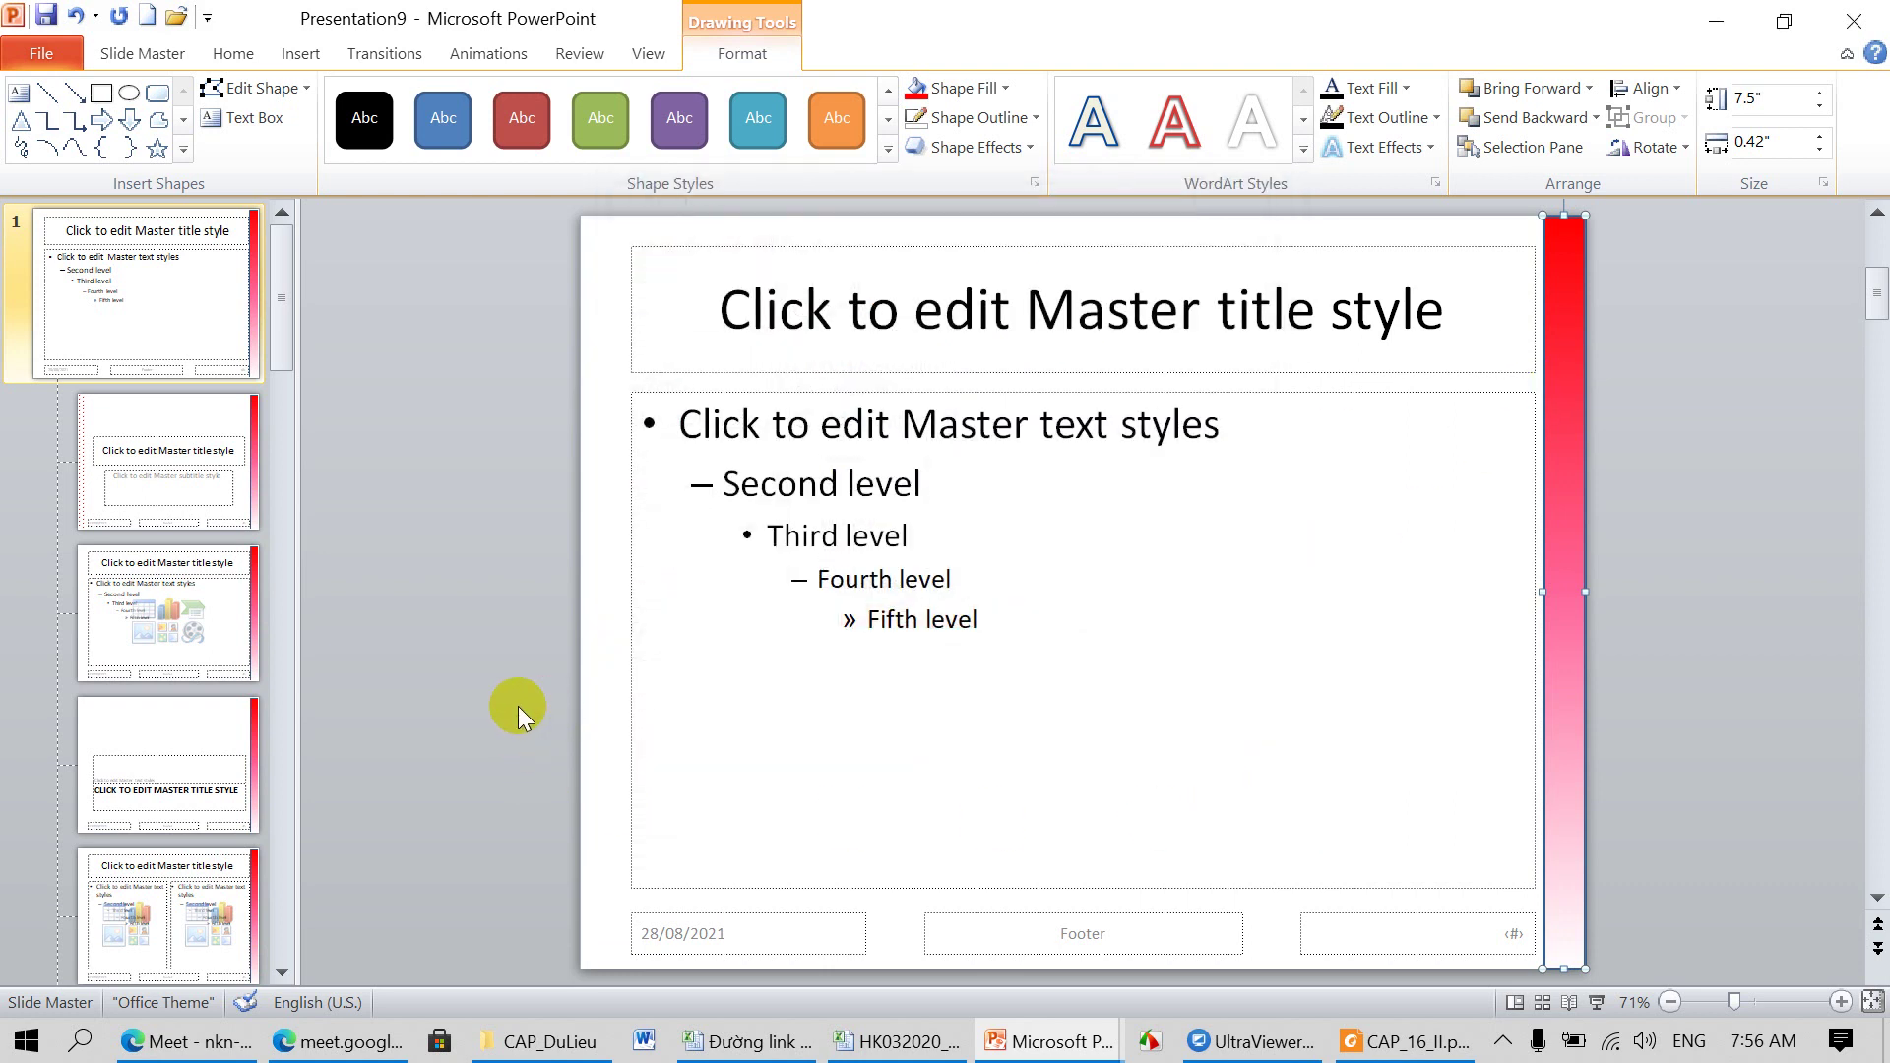
Step: Switch back and forth between the slide master and the Title Slide layout to compare them
left_click(199, 487)
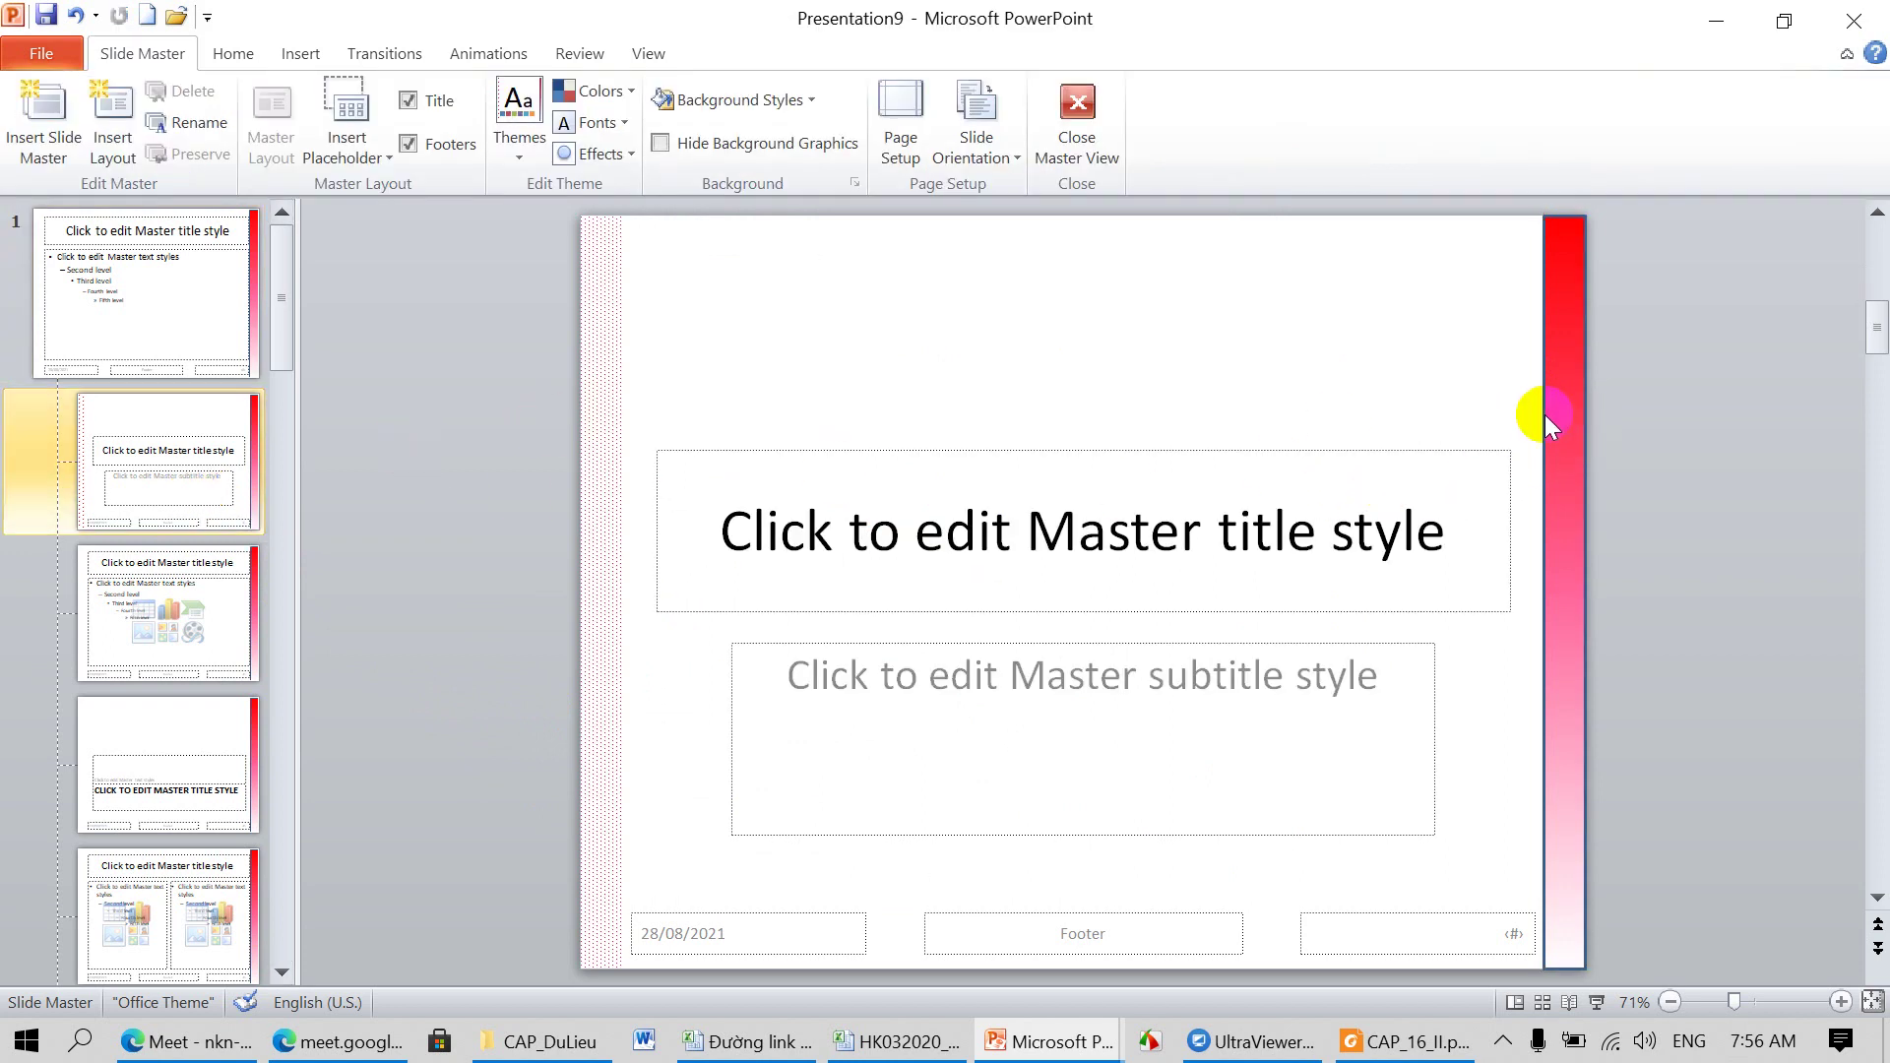
left_click(187, 313)
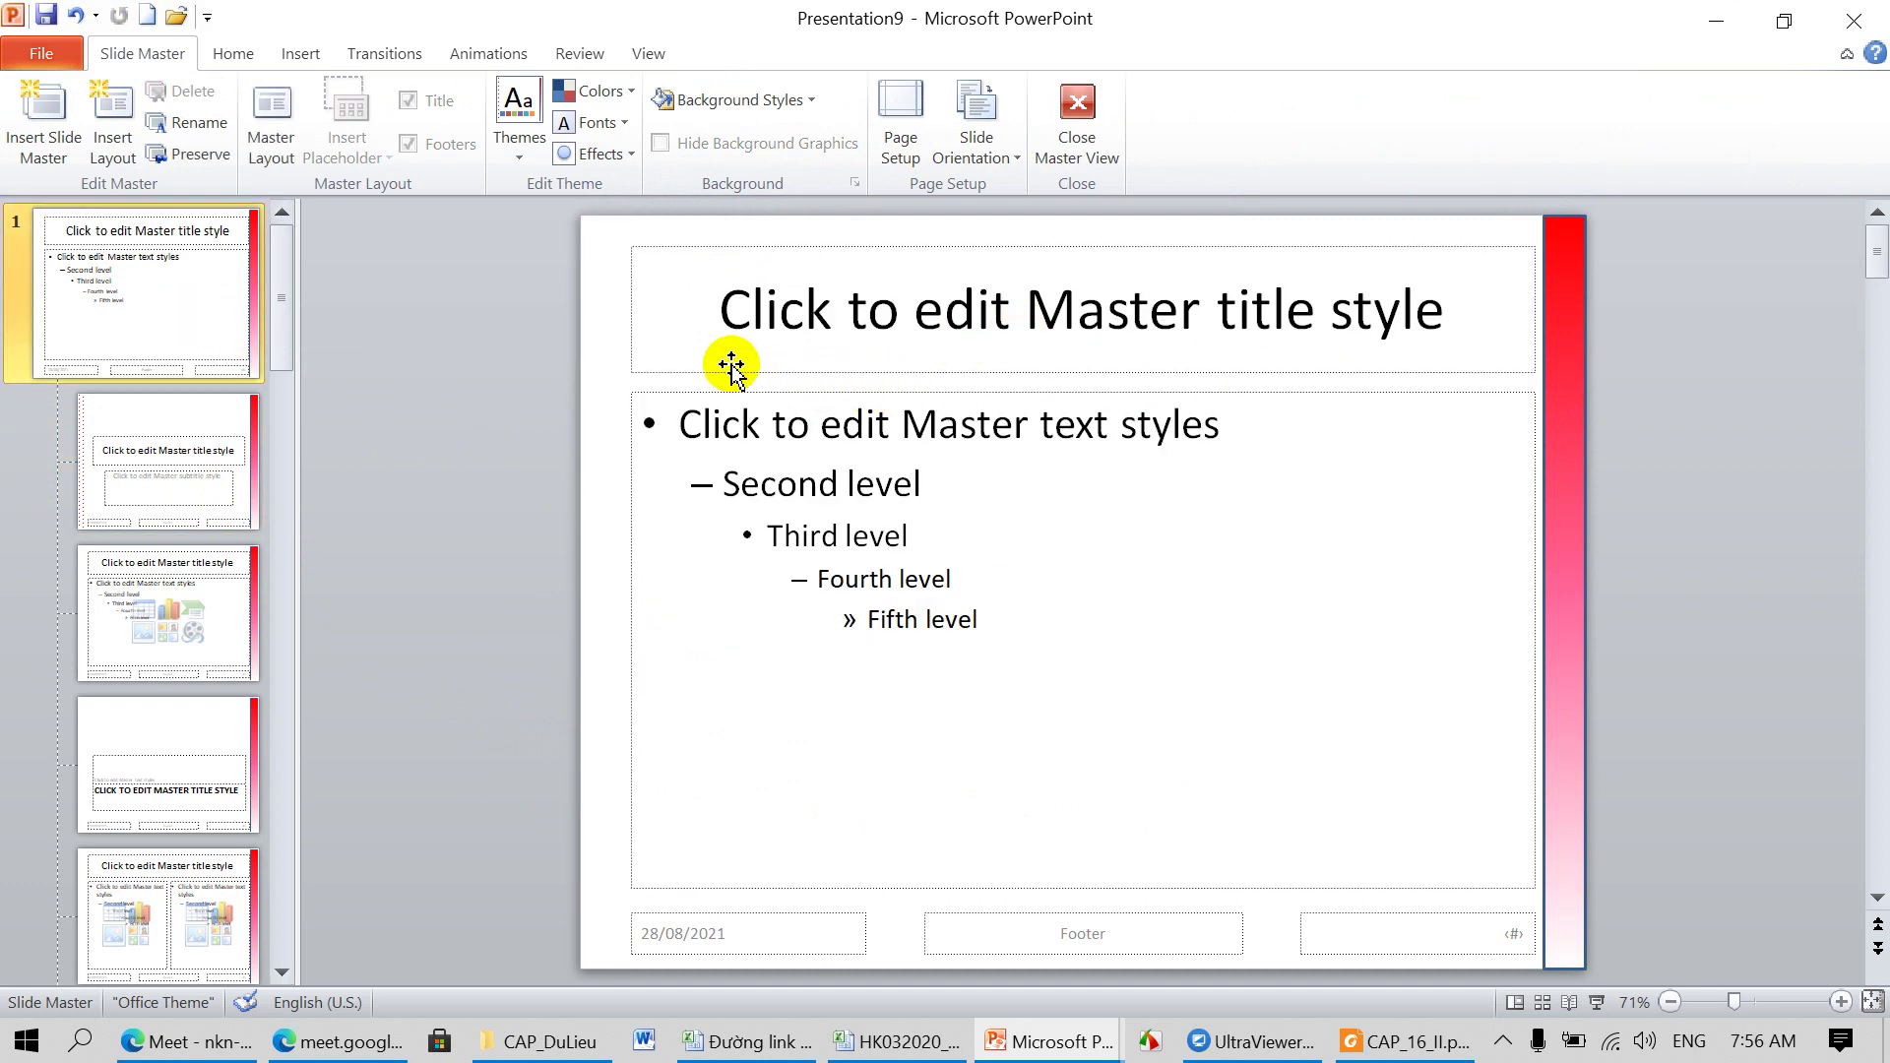
left_click(230, 436)
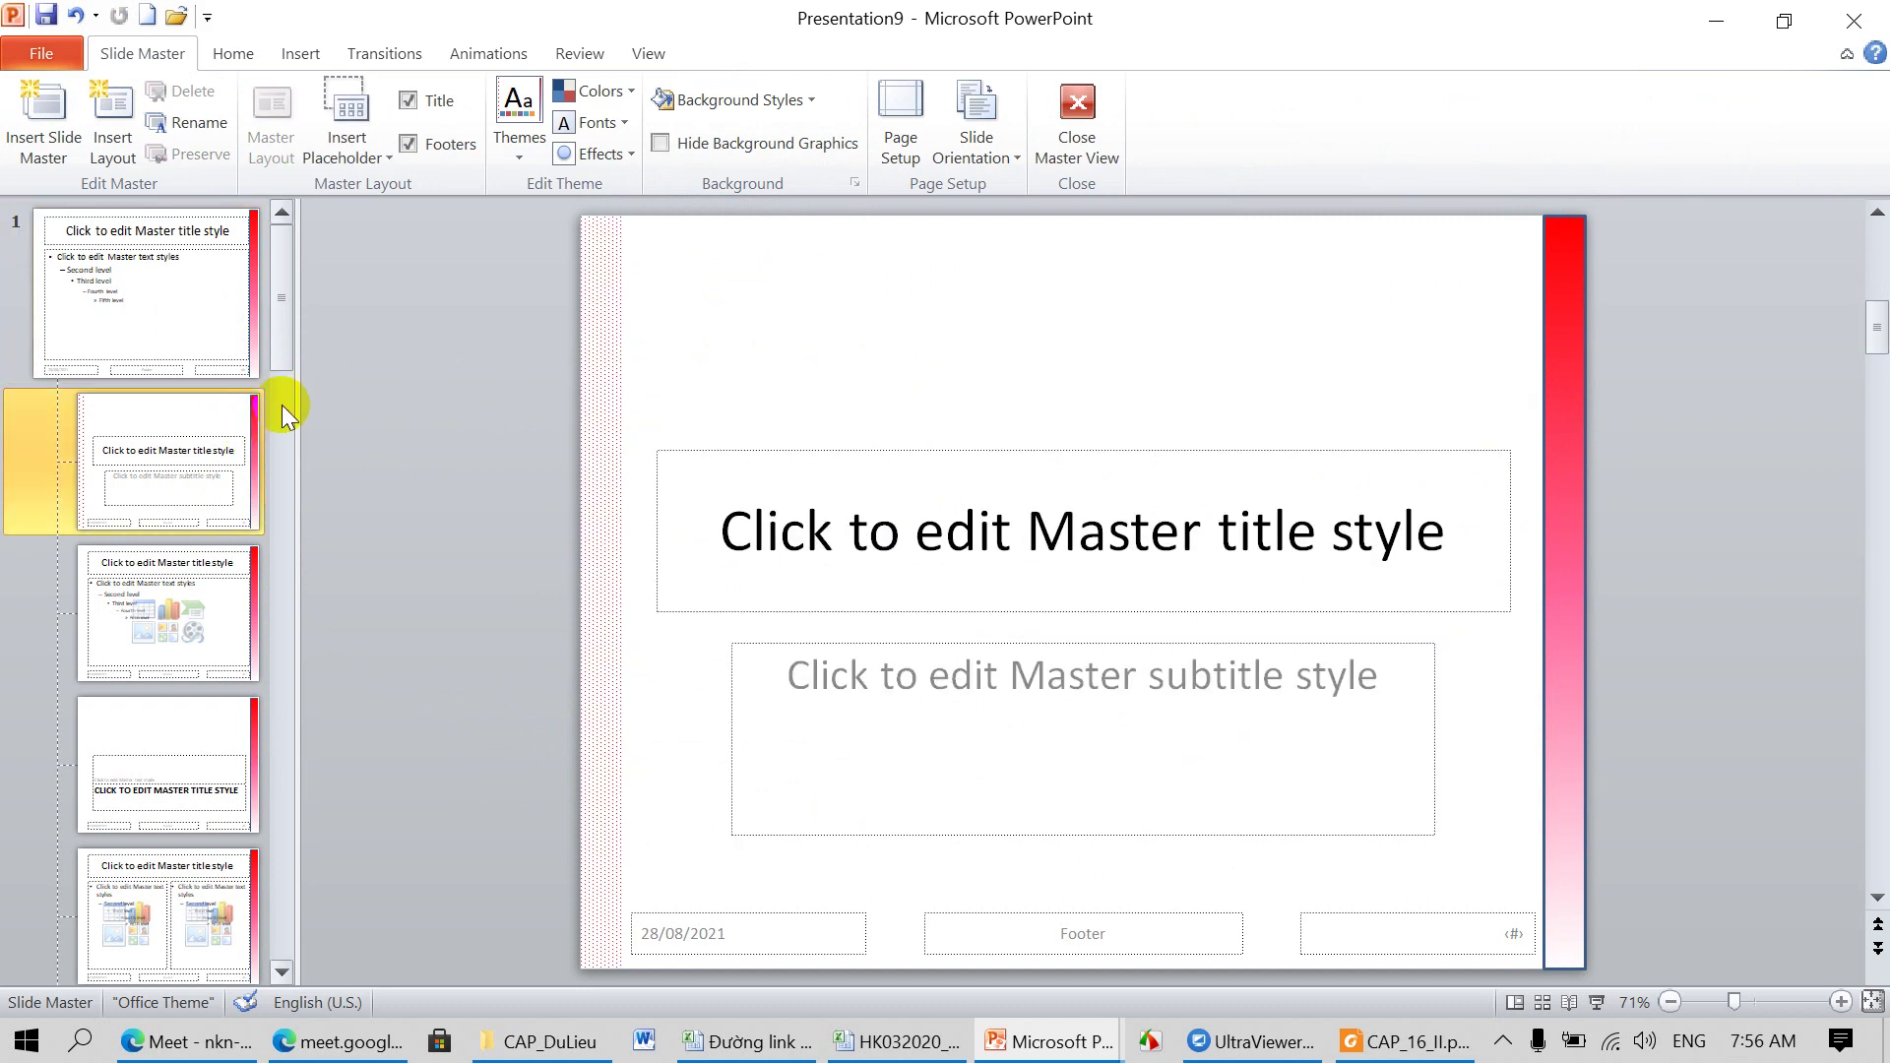
key("Up")
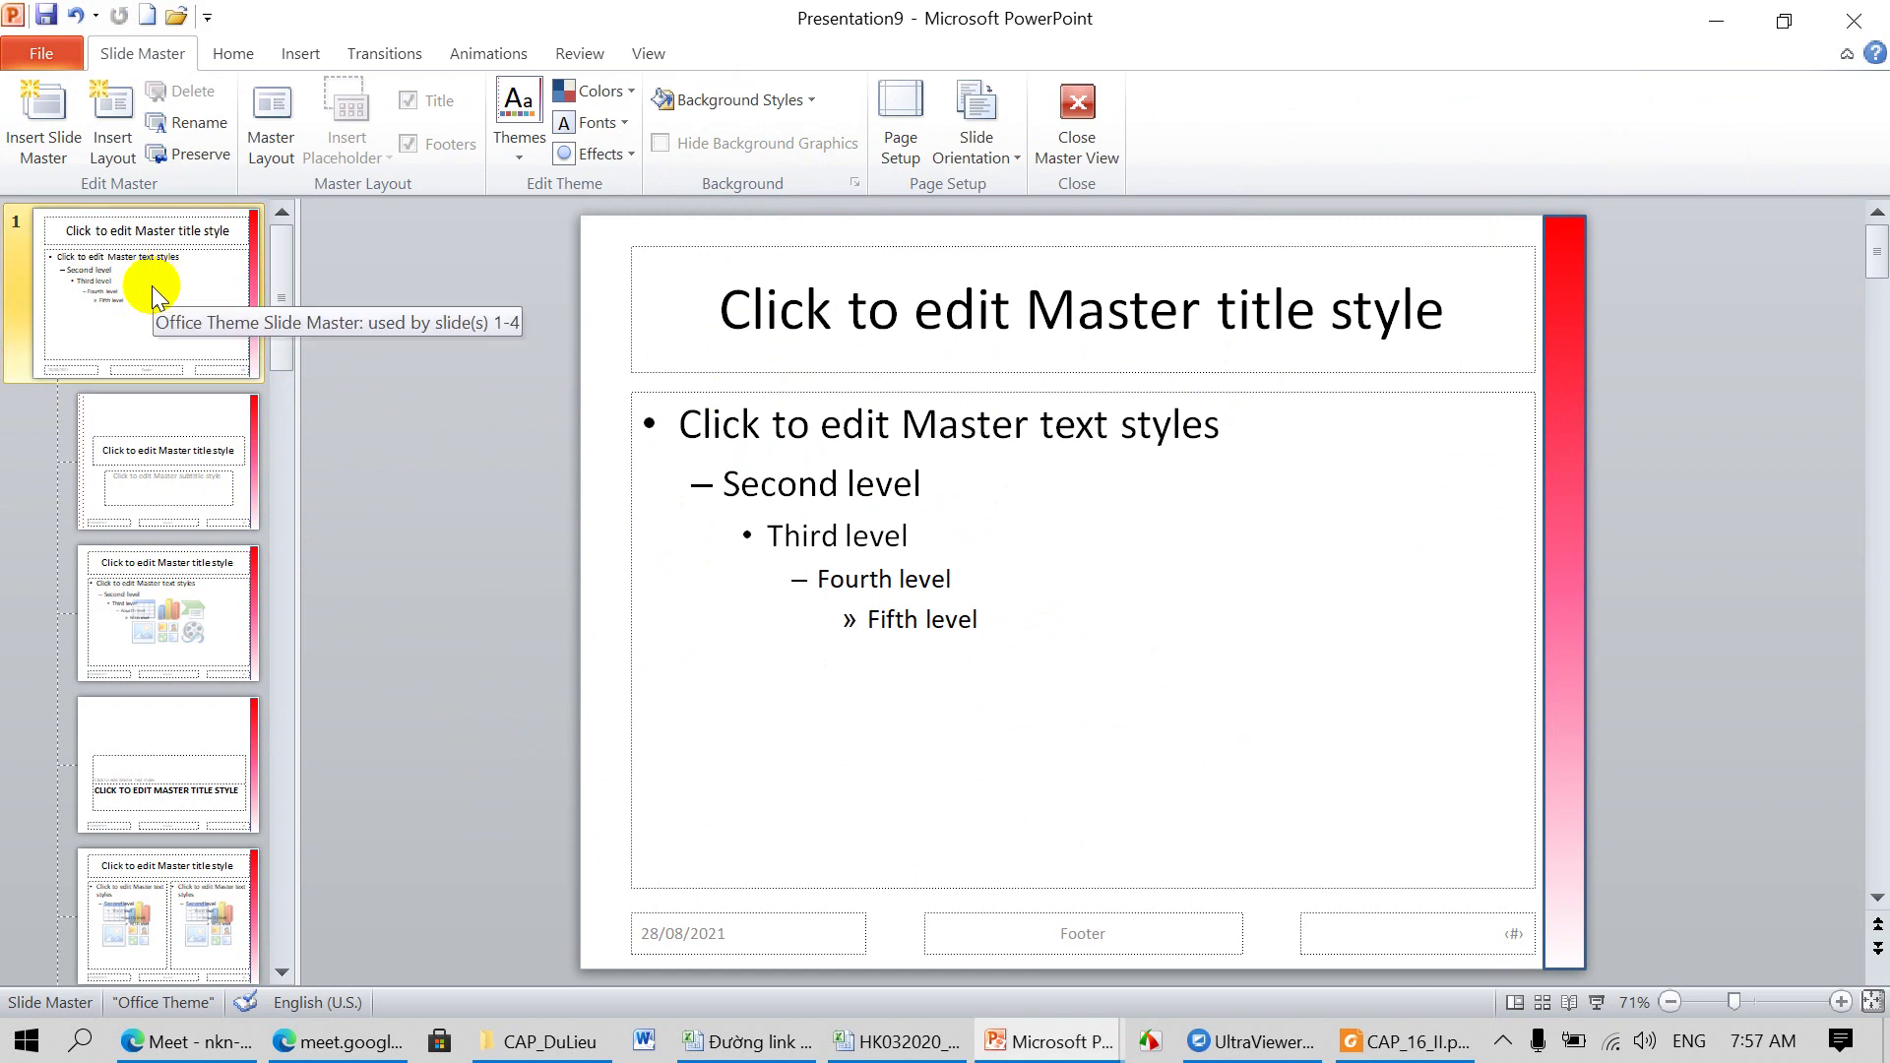
left_click(181, 430)
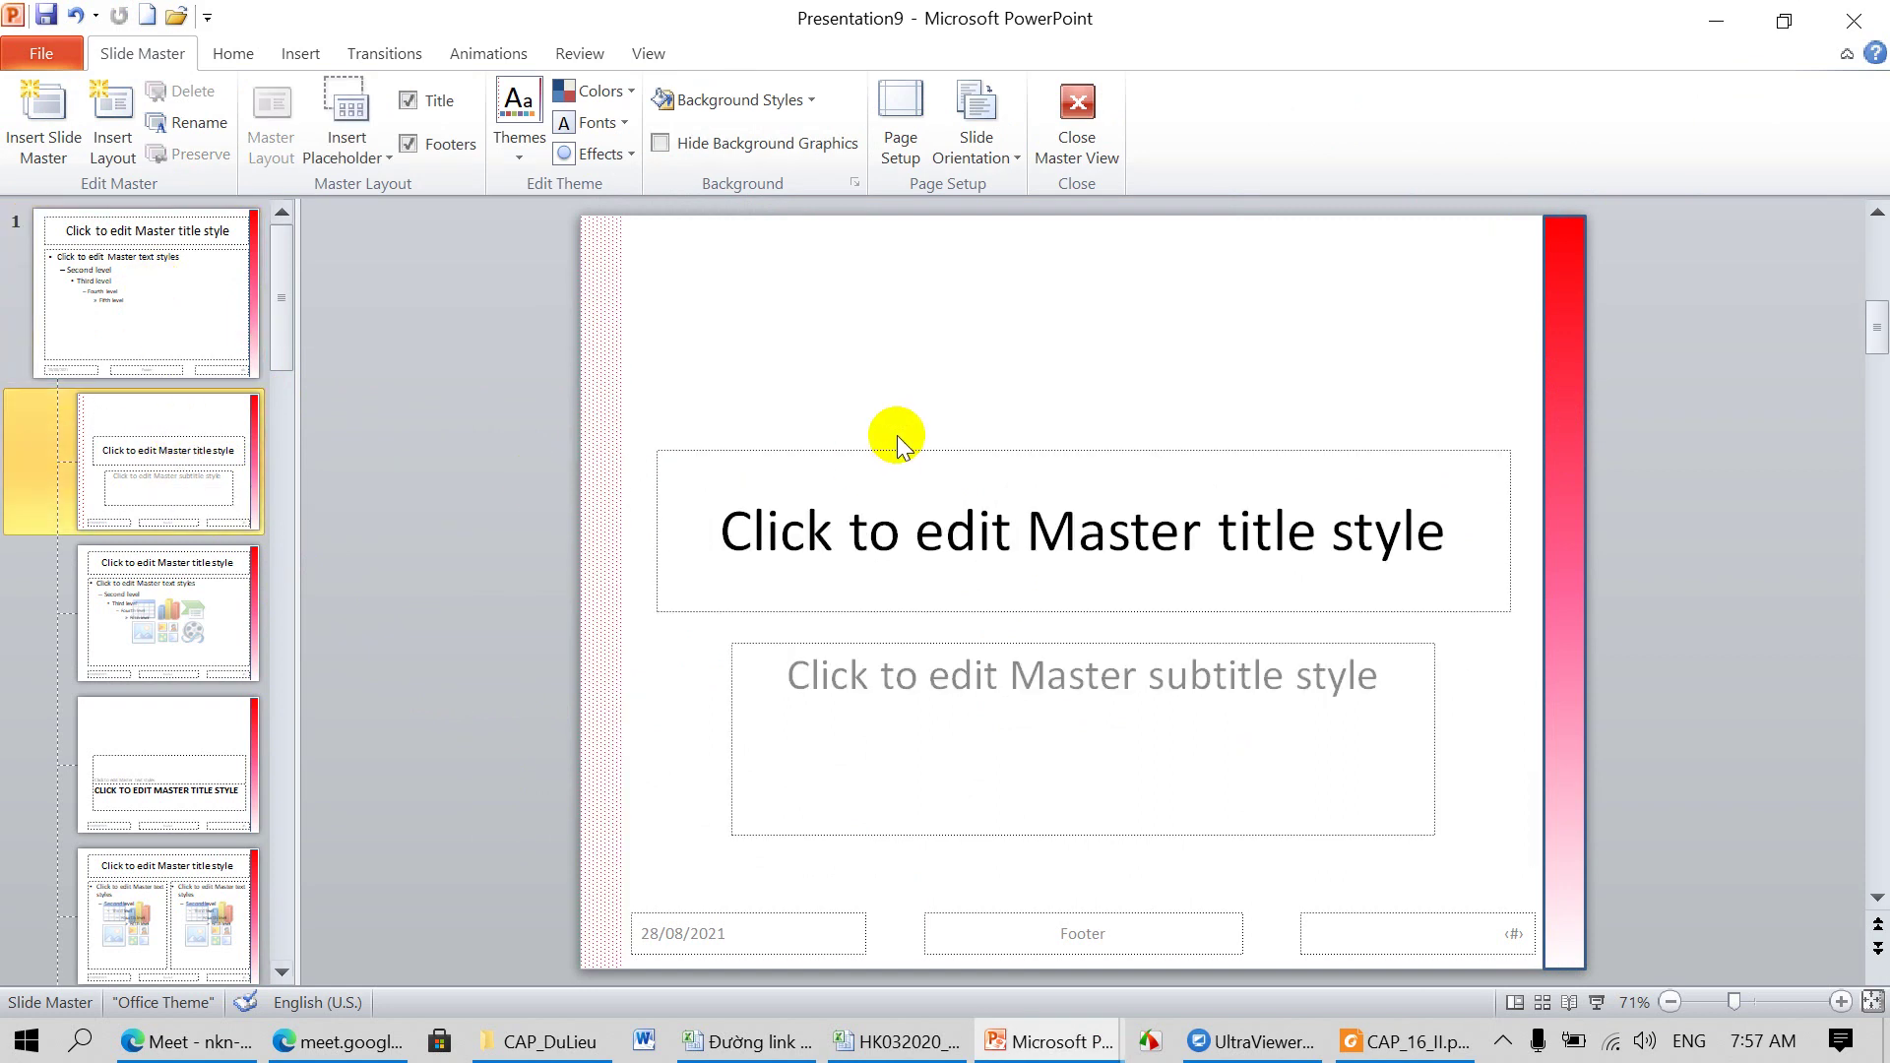
left_click(197, 295)
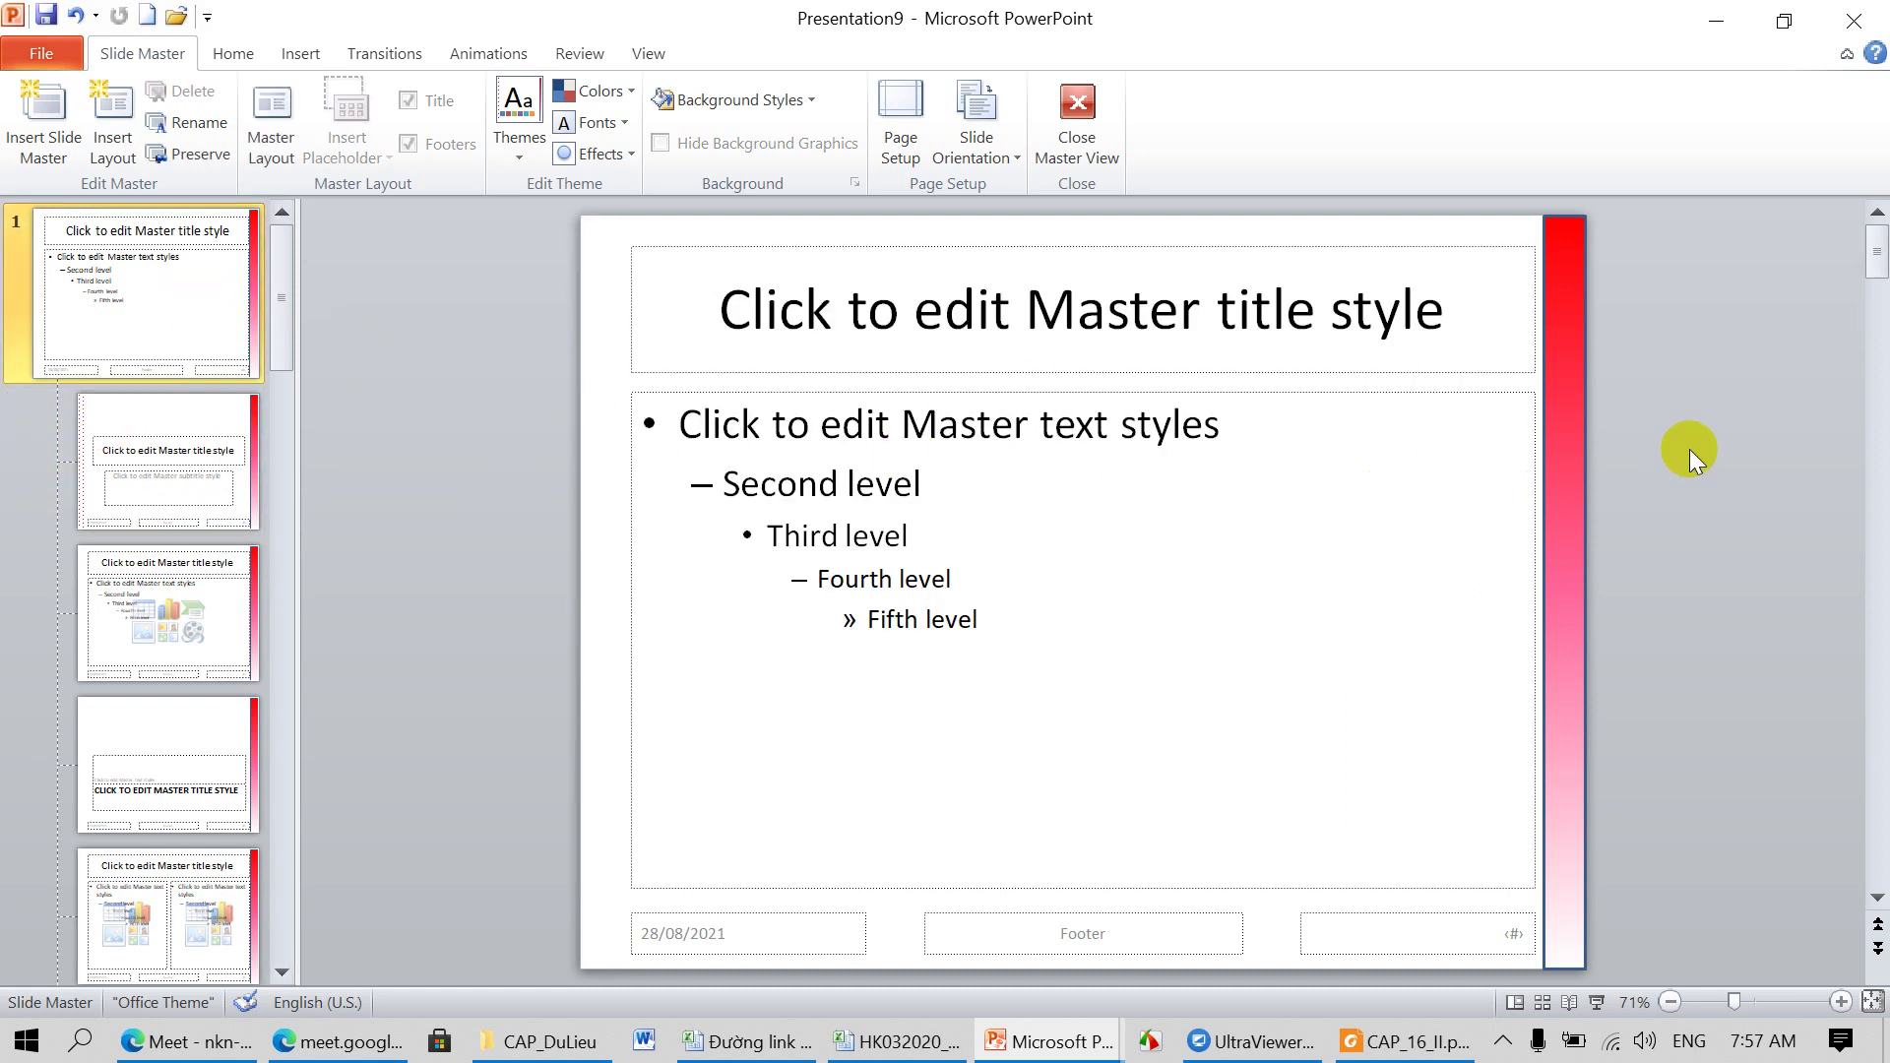
Step: Delete the red gradient bar from the master's right edge and go to the Title and Content layout
left_click(1566, 340)
key("Delete")
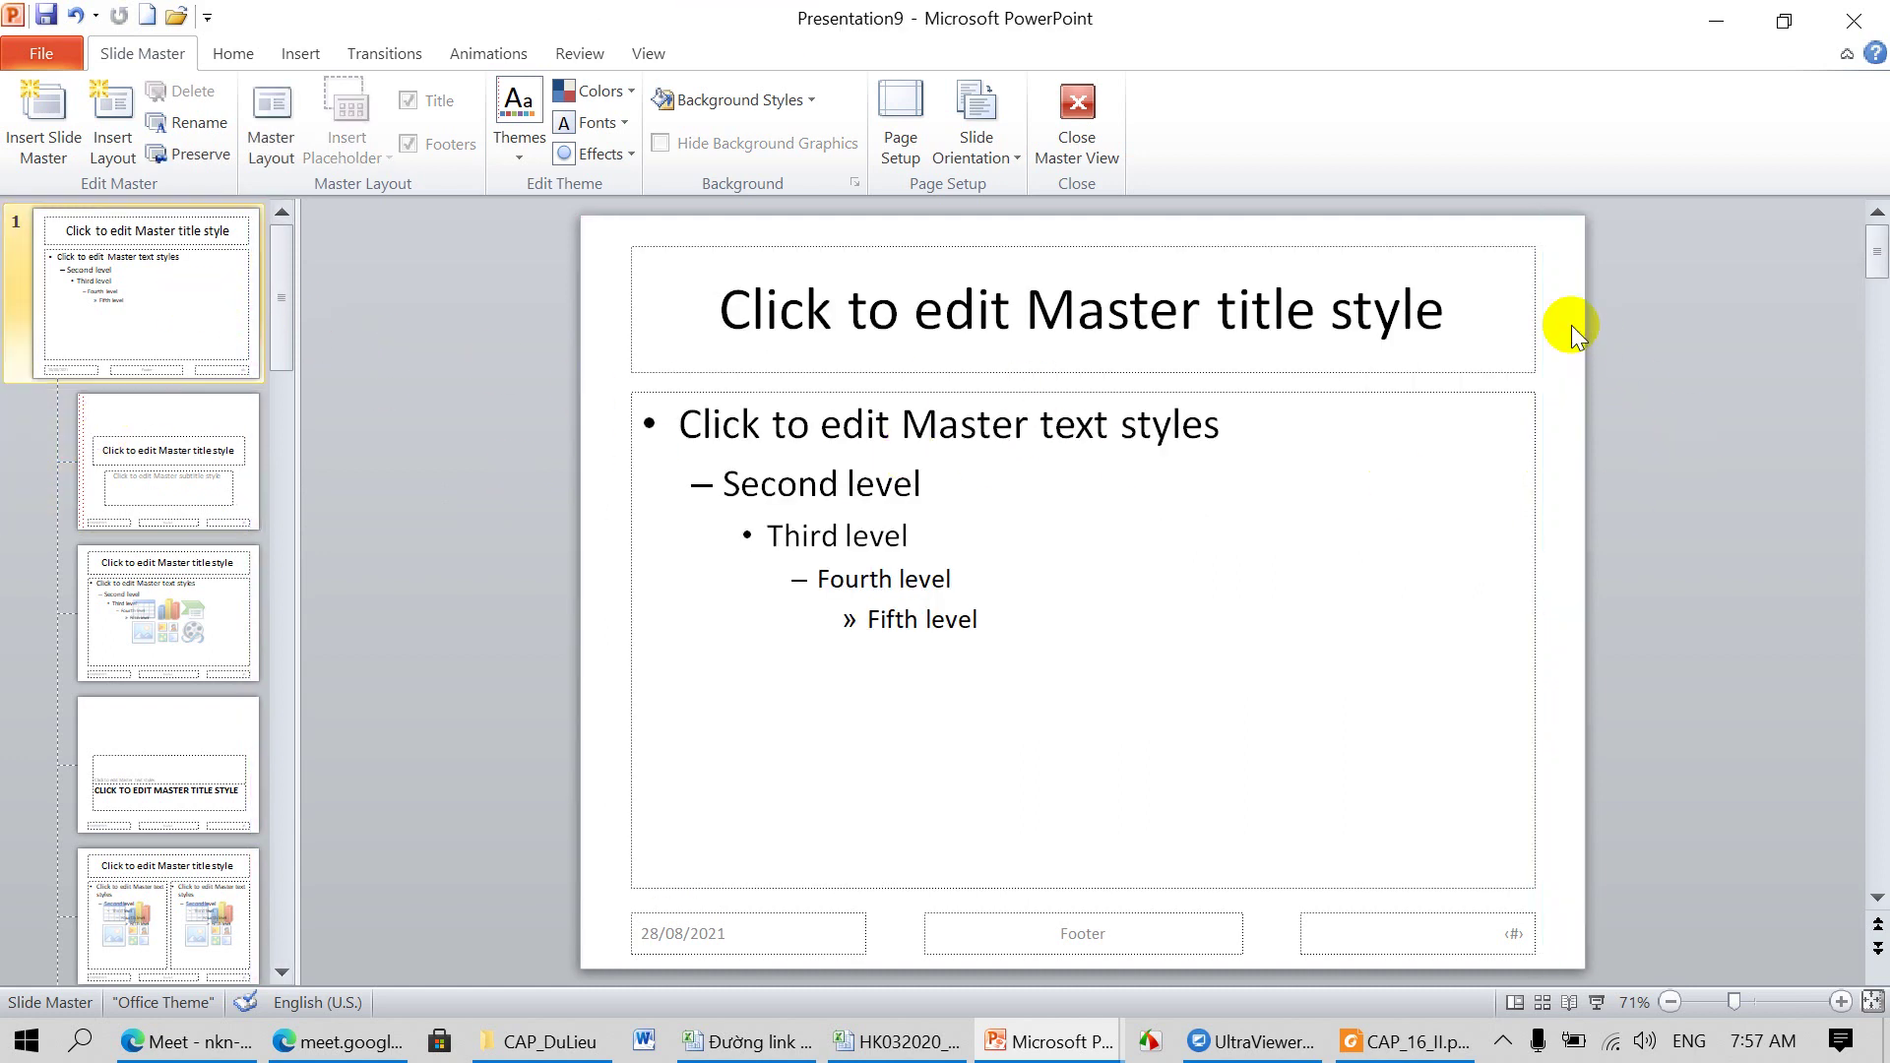
left_click(190, 456)
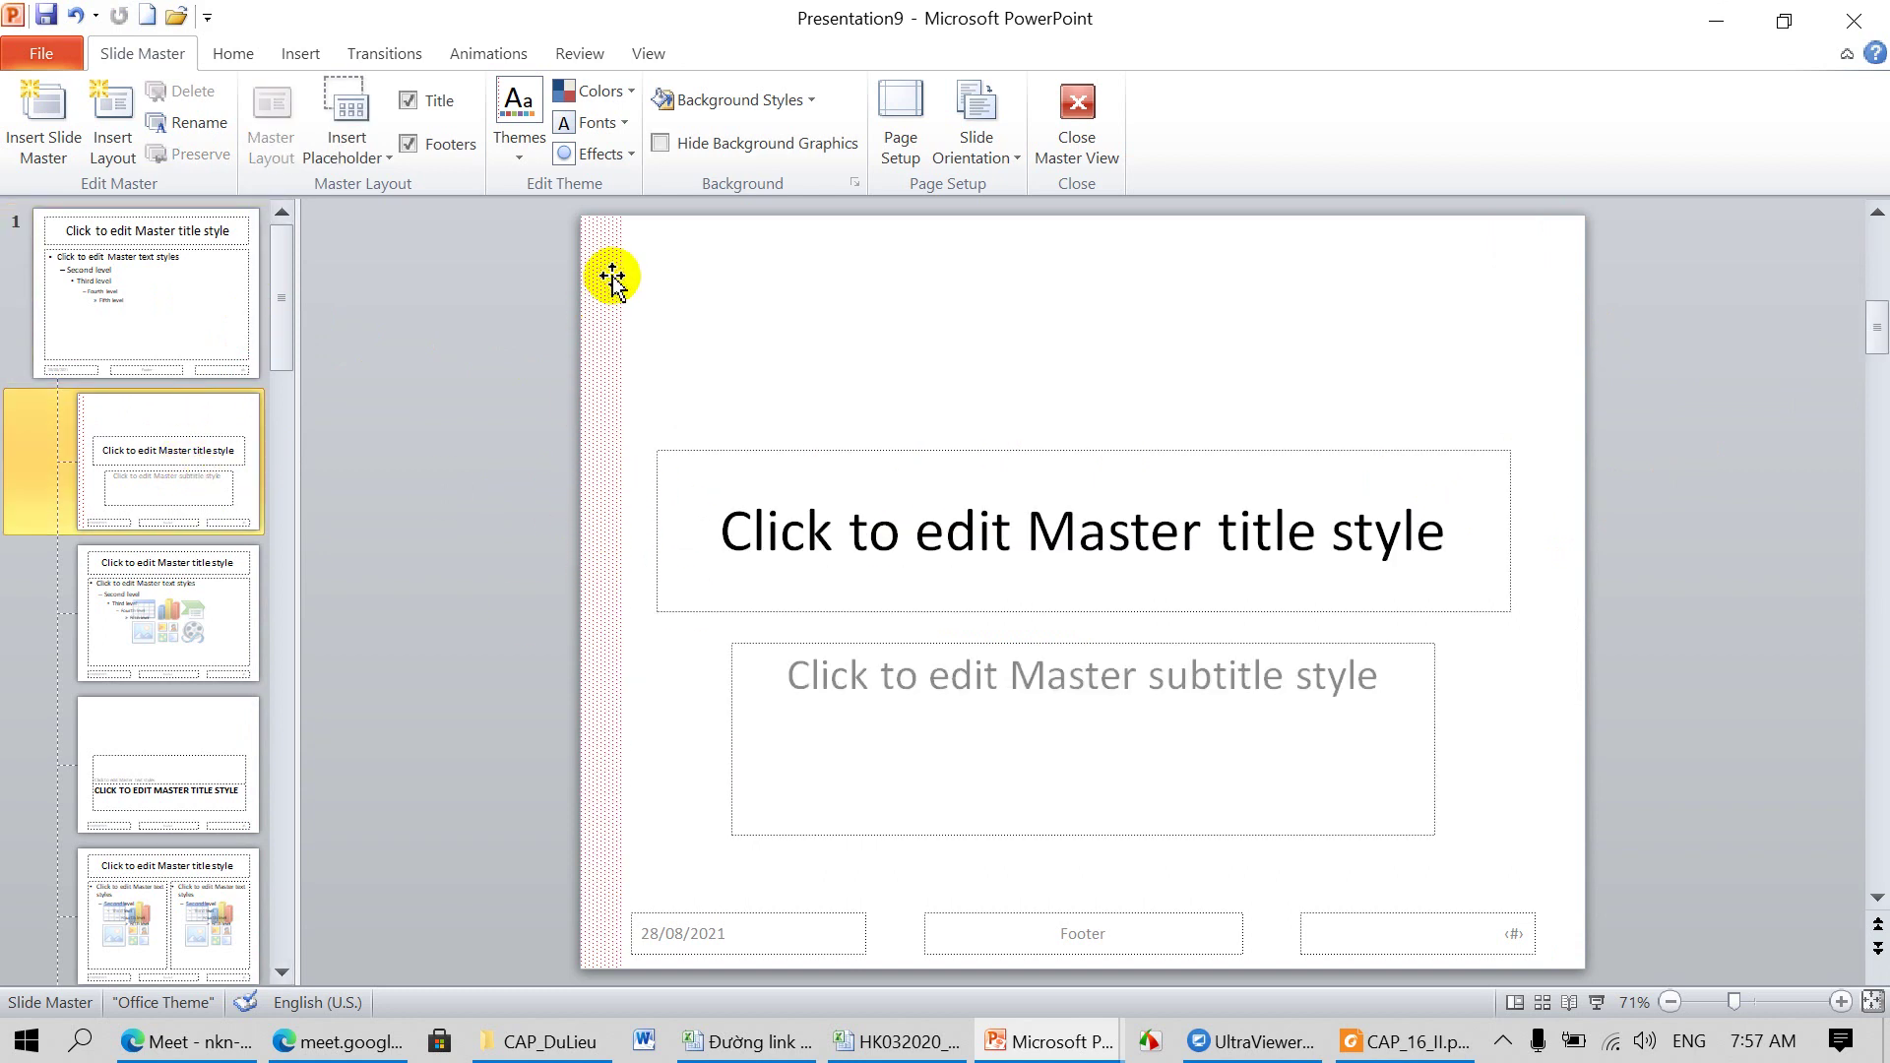
left_click(179, 619)
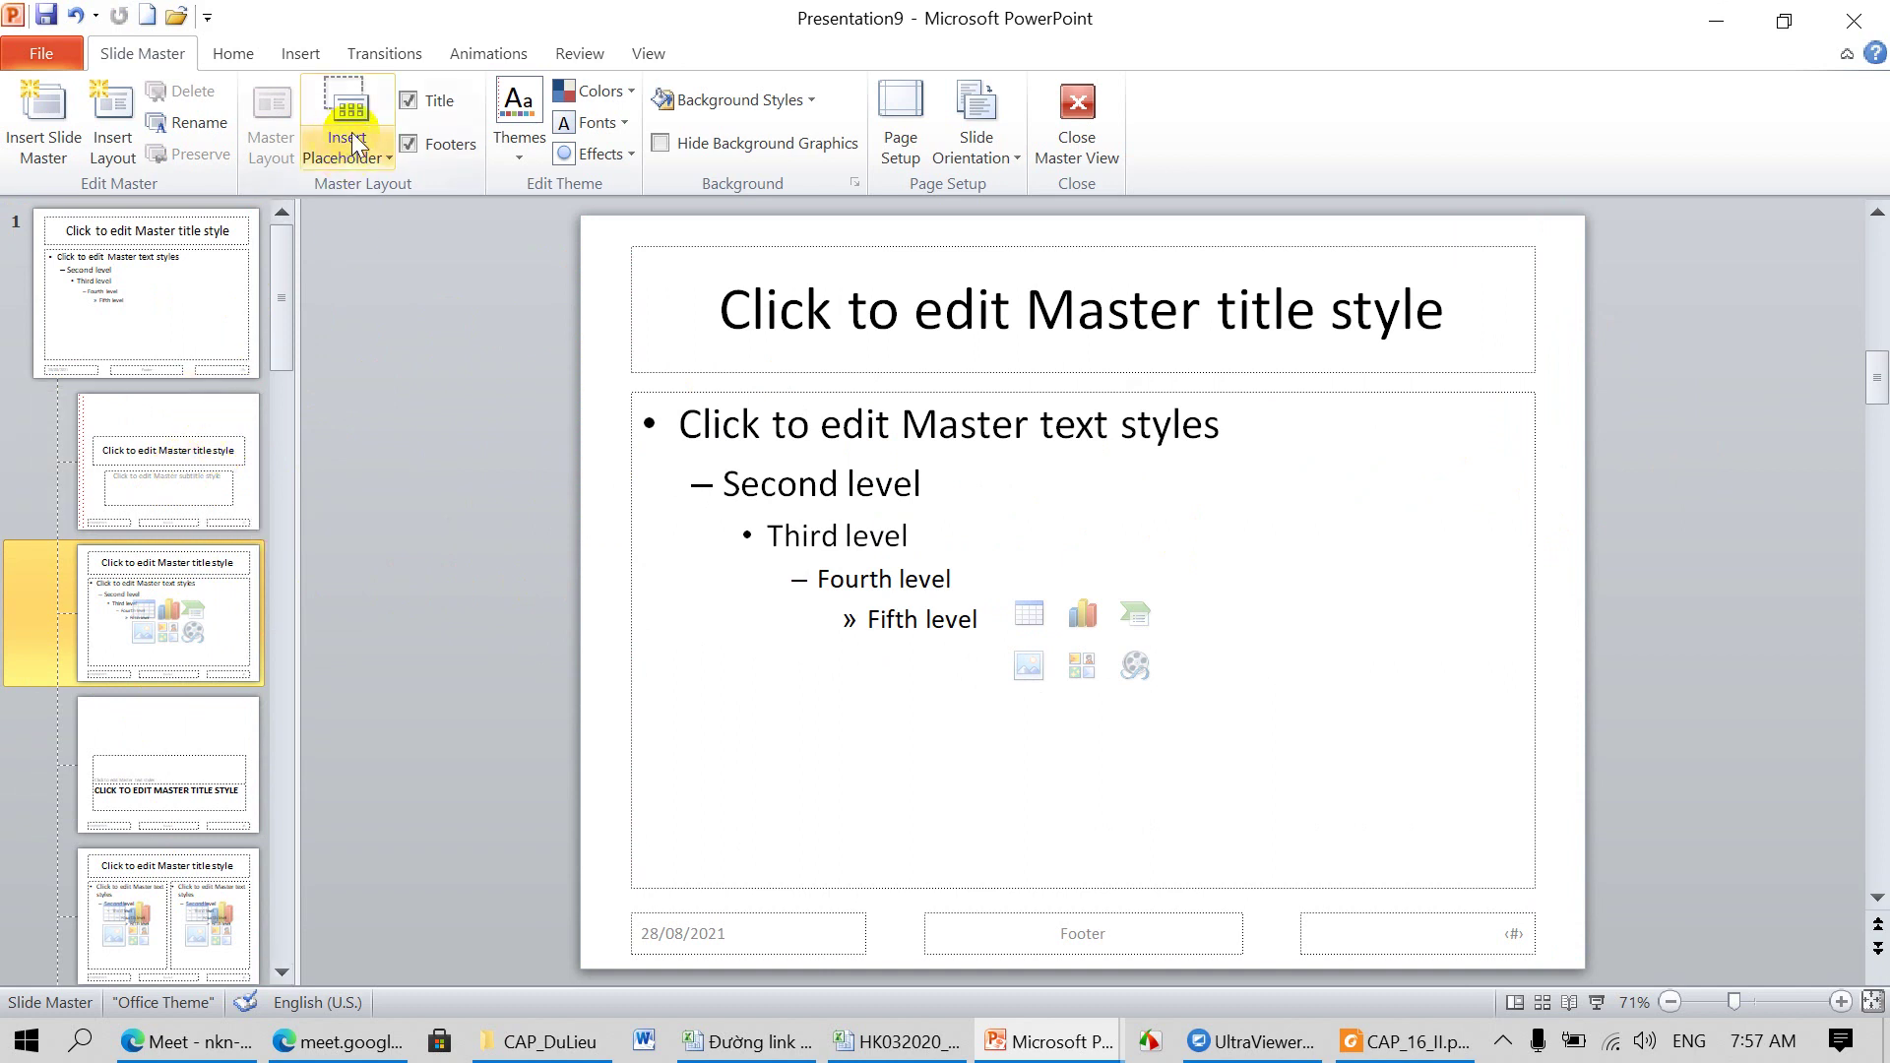
Step: Draw a tall rectangle down the right edge of the Title and Content layout
left_click(298, 52)
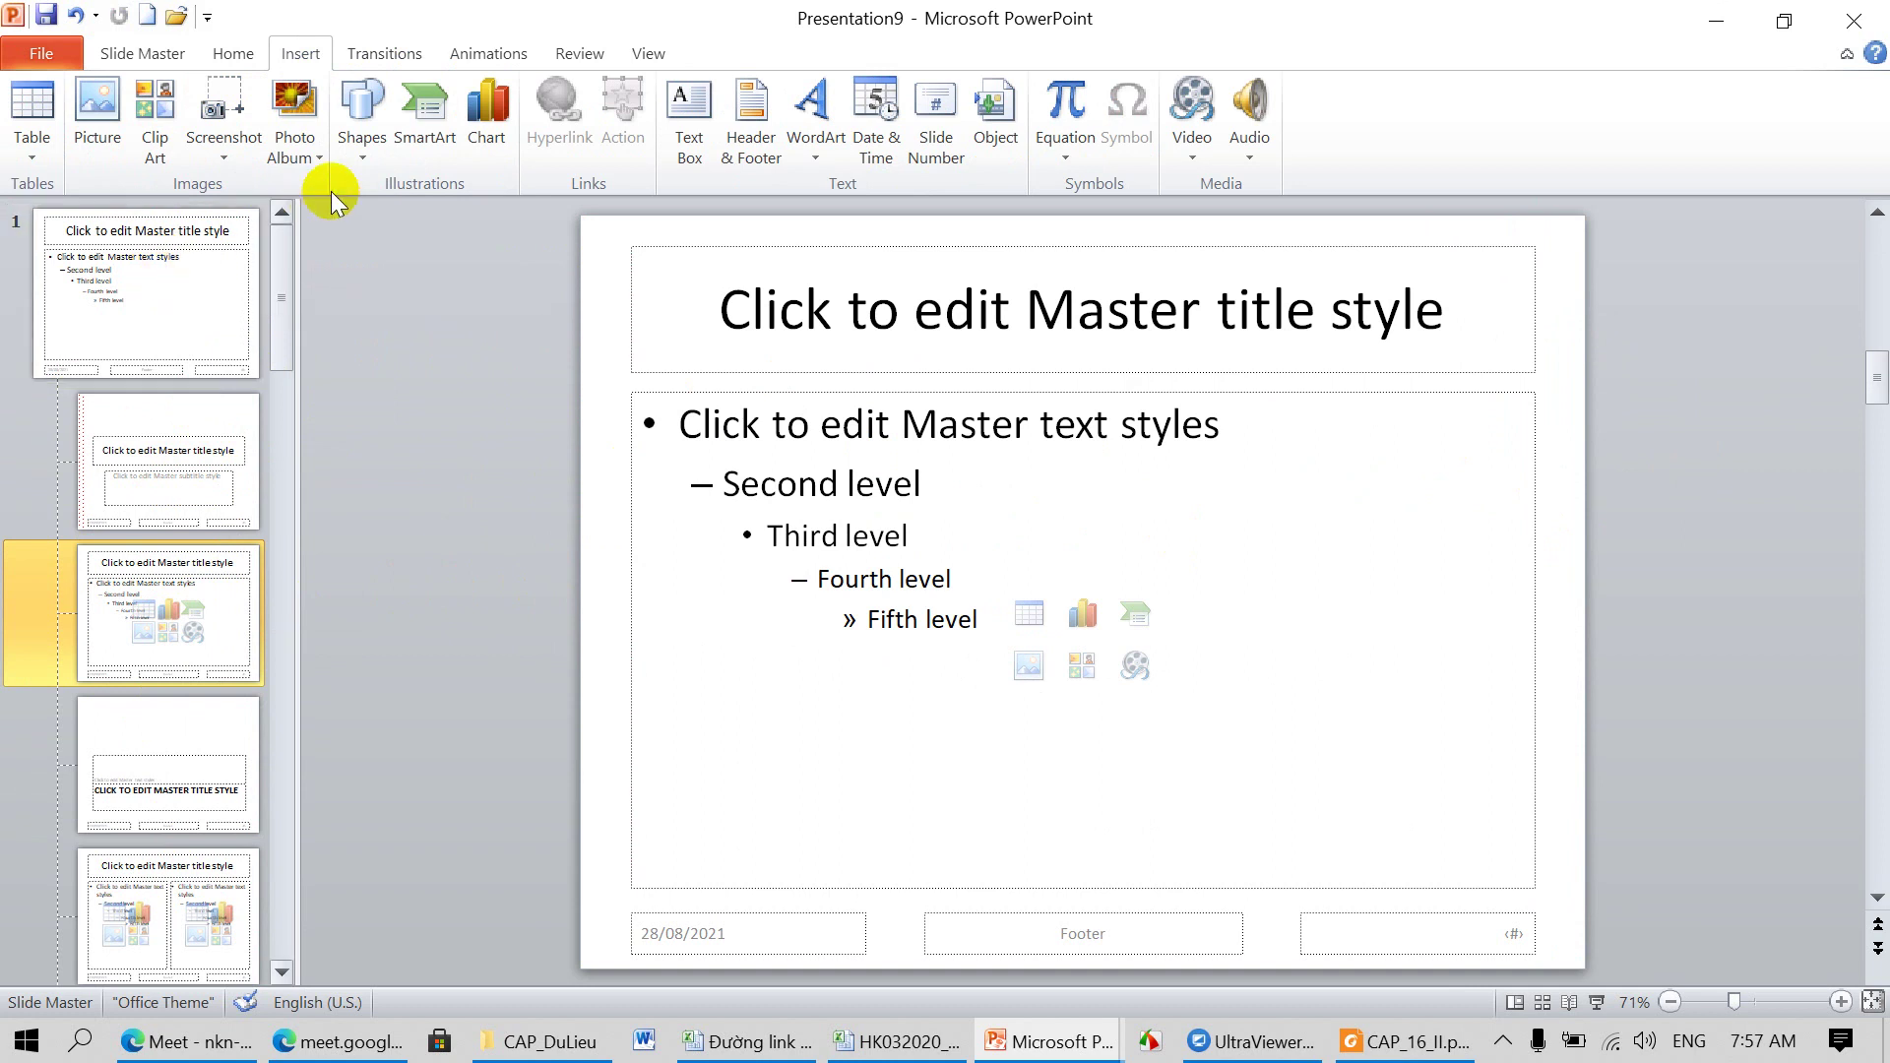
left_click(360, 150)
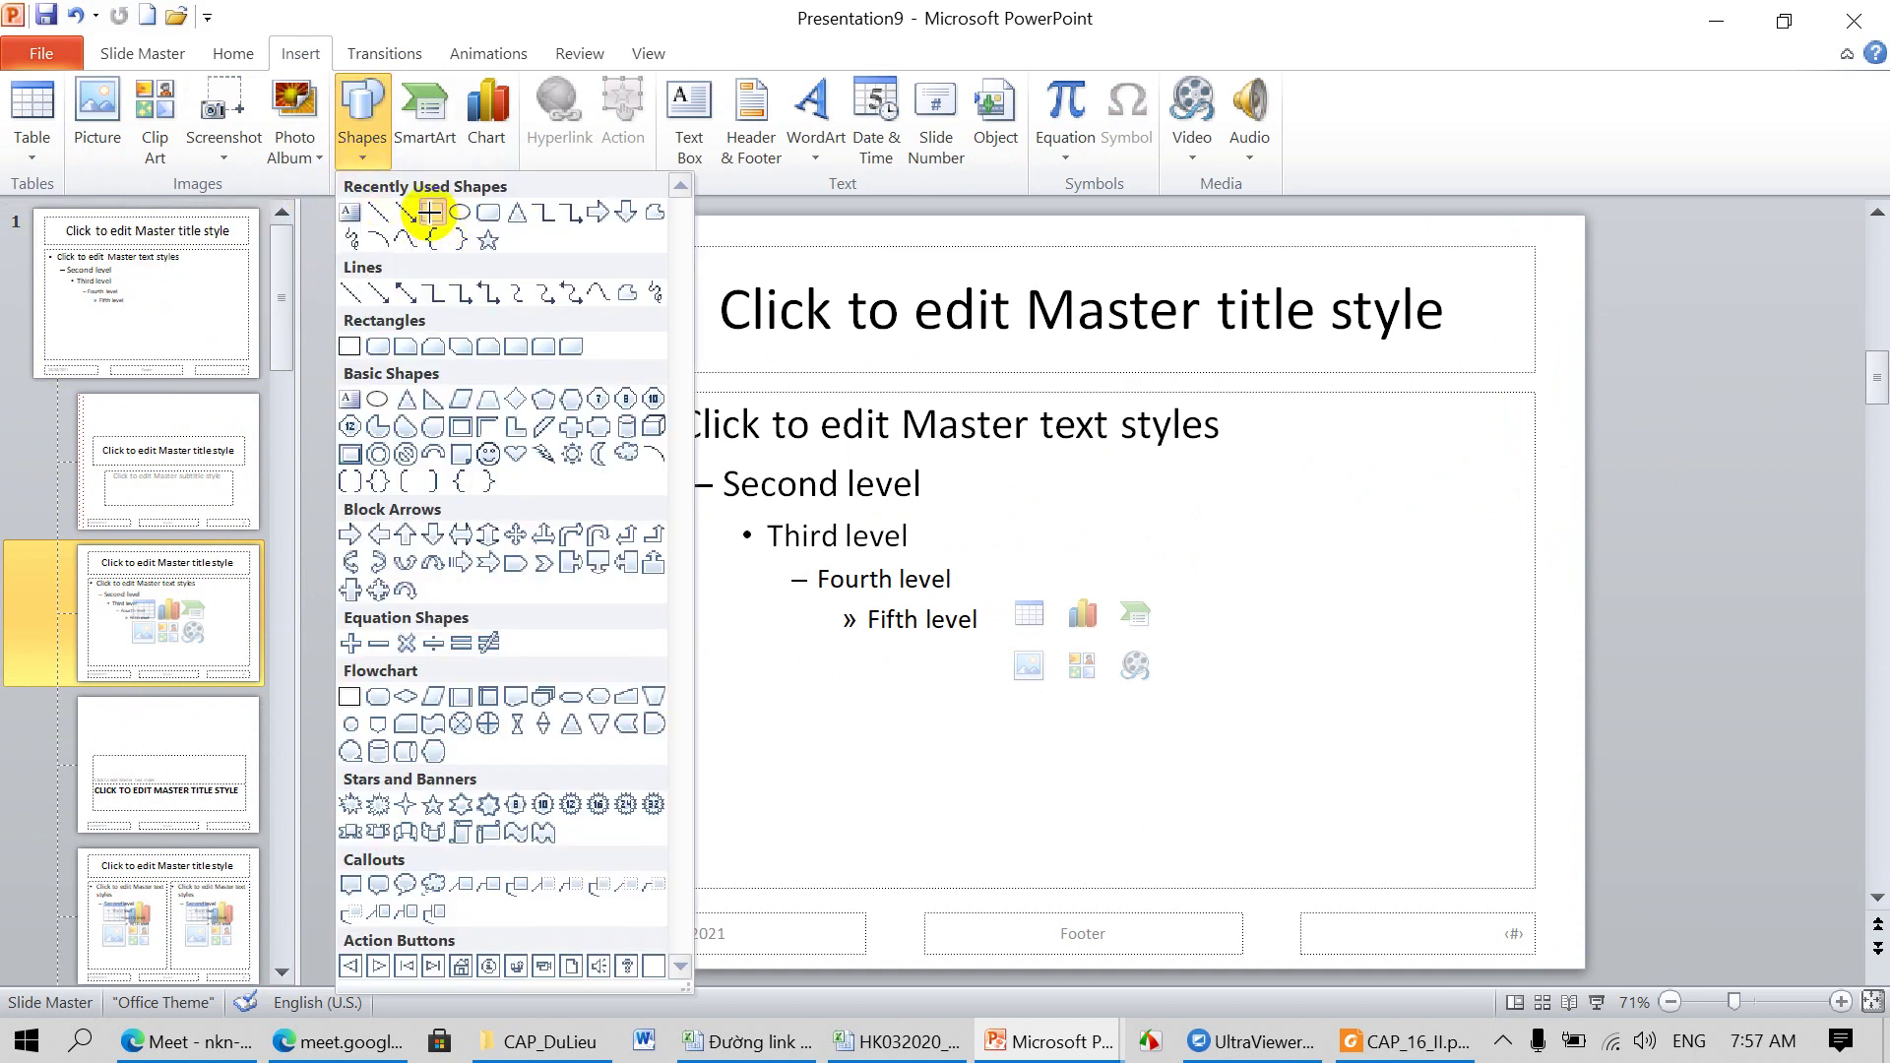
left_click(431, 212)
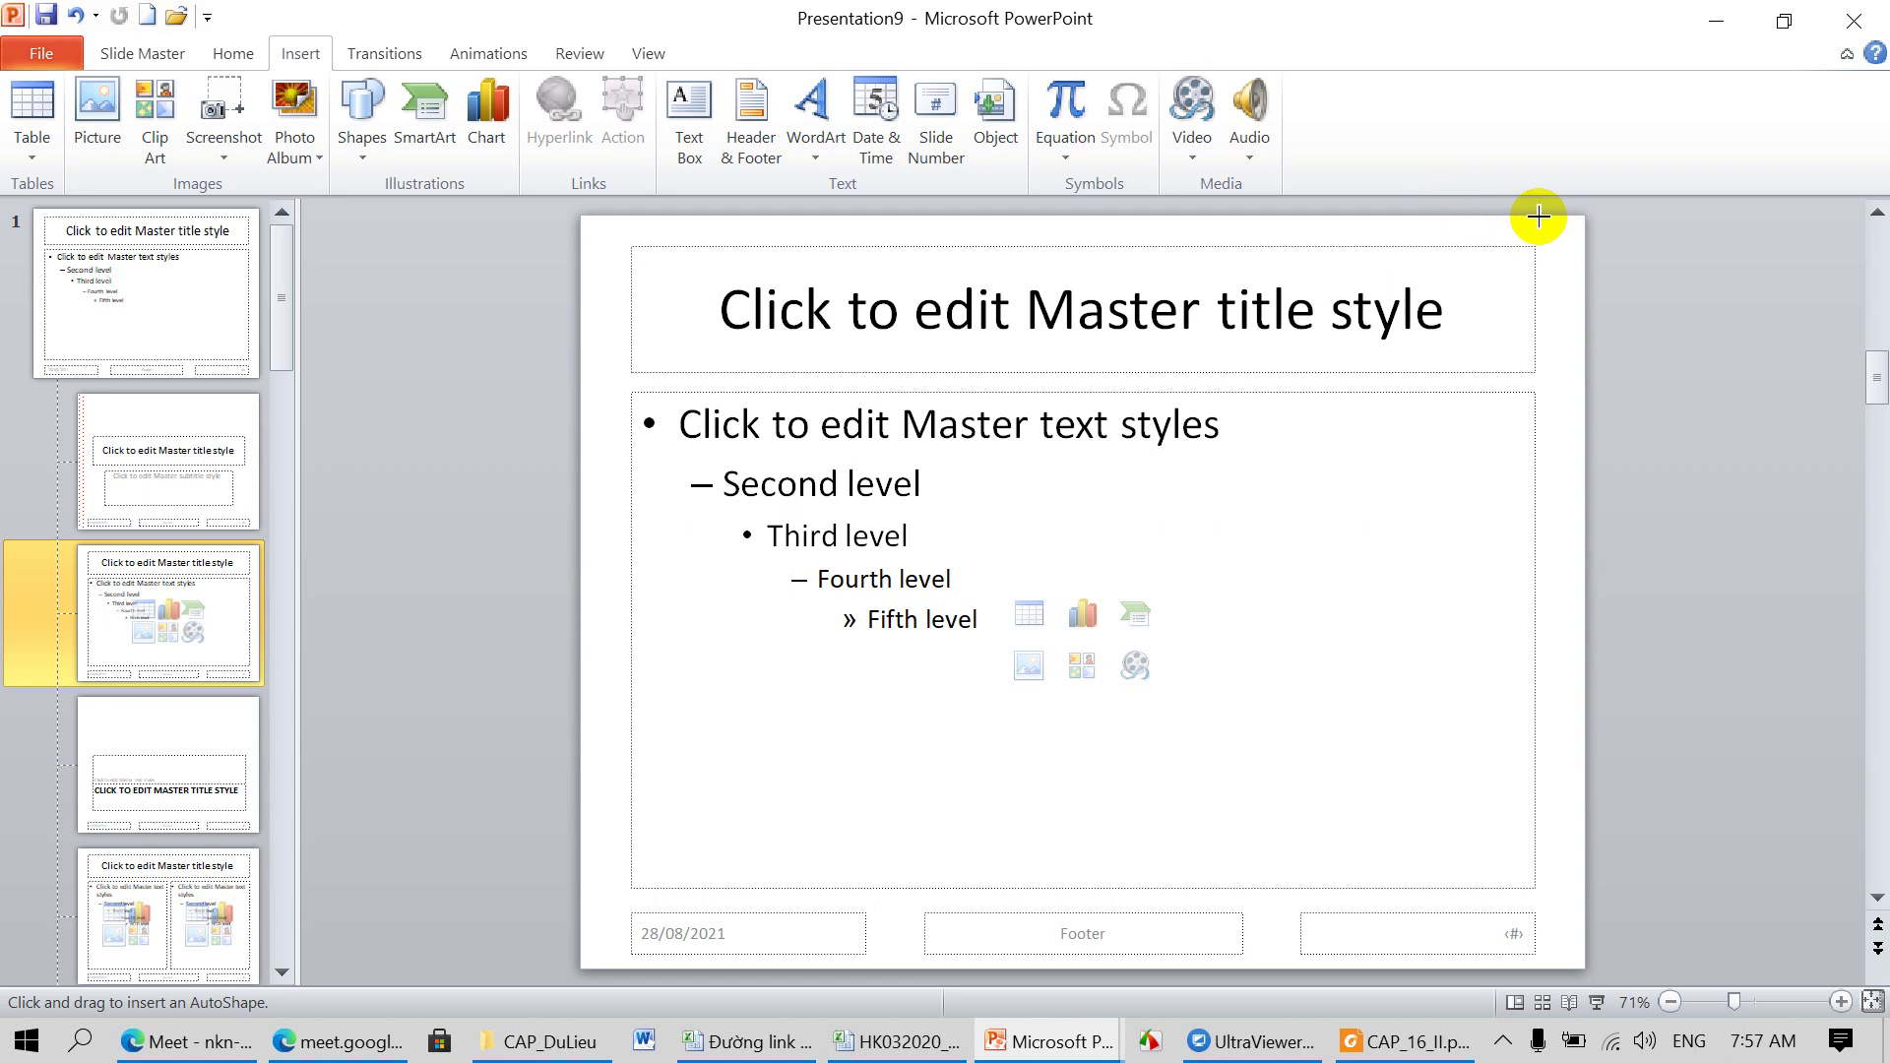
left_click_drag(1539, 215, 1581, 962)
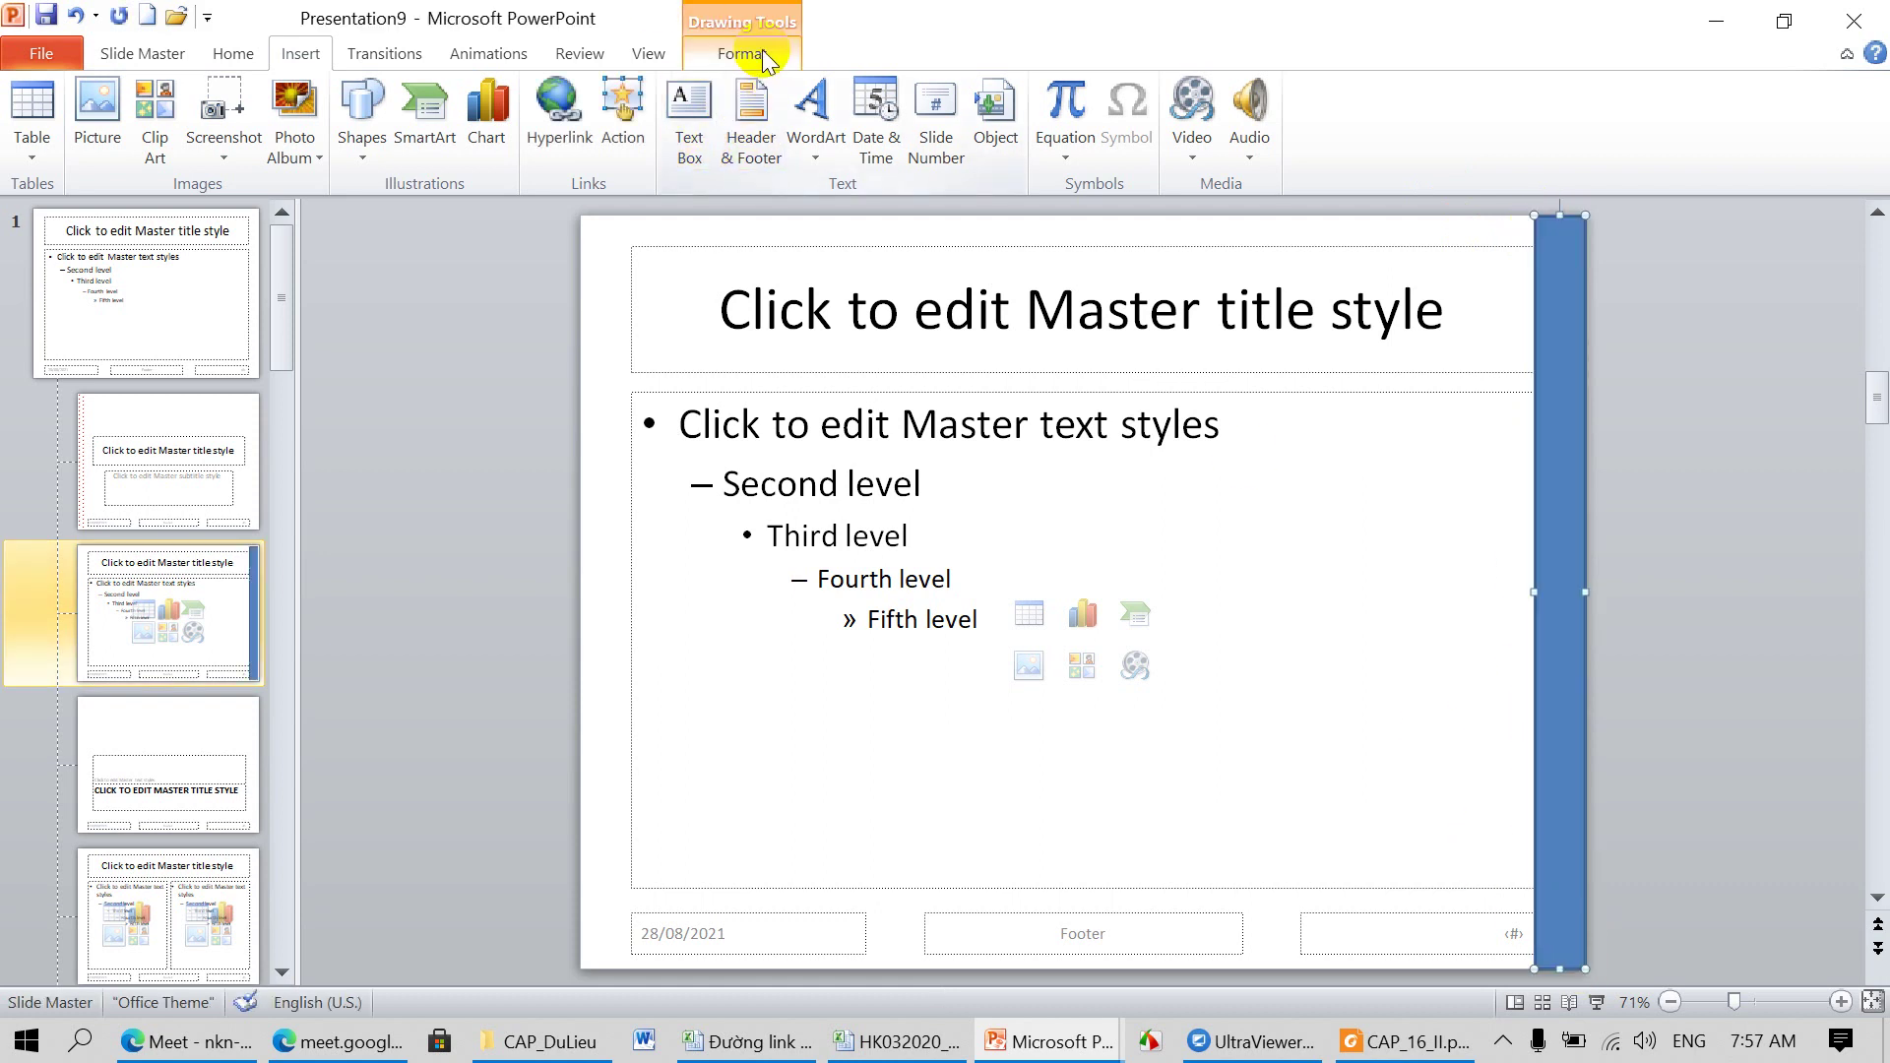
Step: Fill the bar with a red-to-white Linear Down gradient, then select the Title Slide's dotted strip
left_click(745, 53)
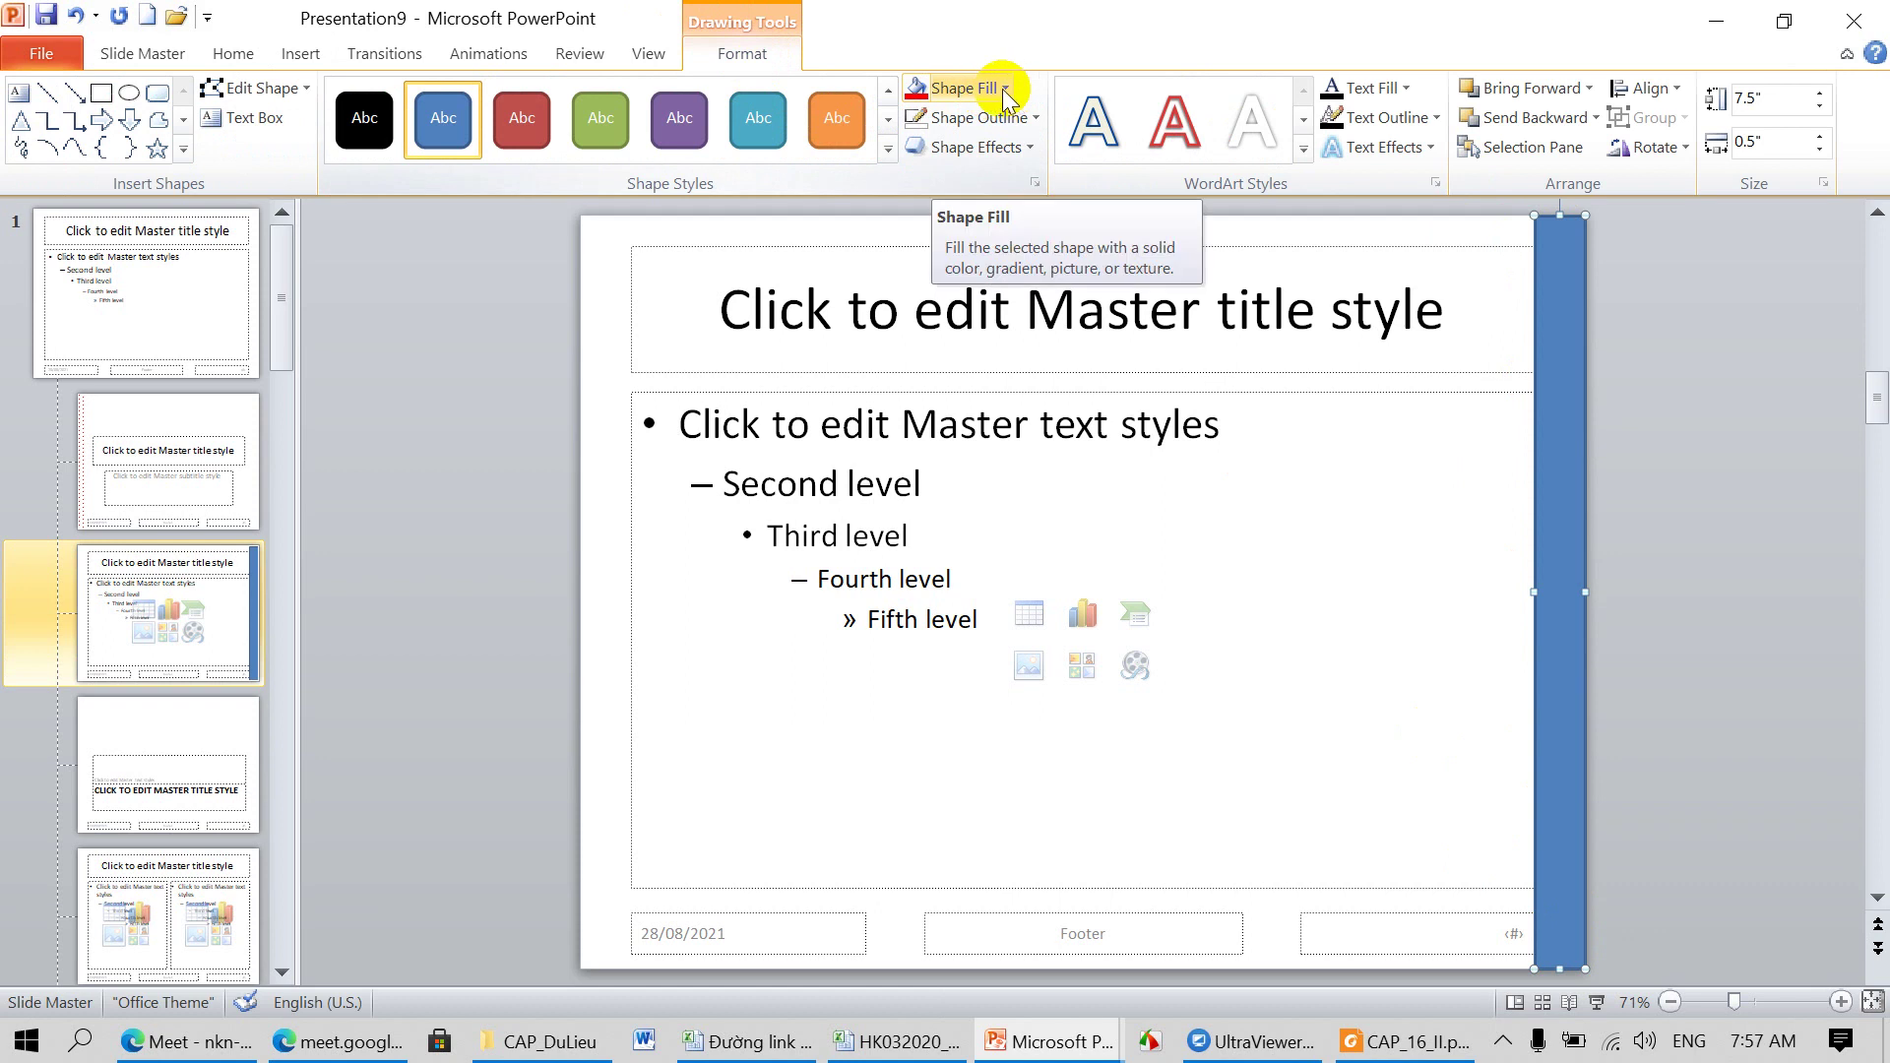
left_click(889, 151)
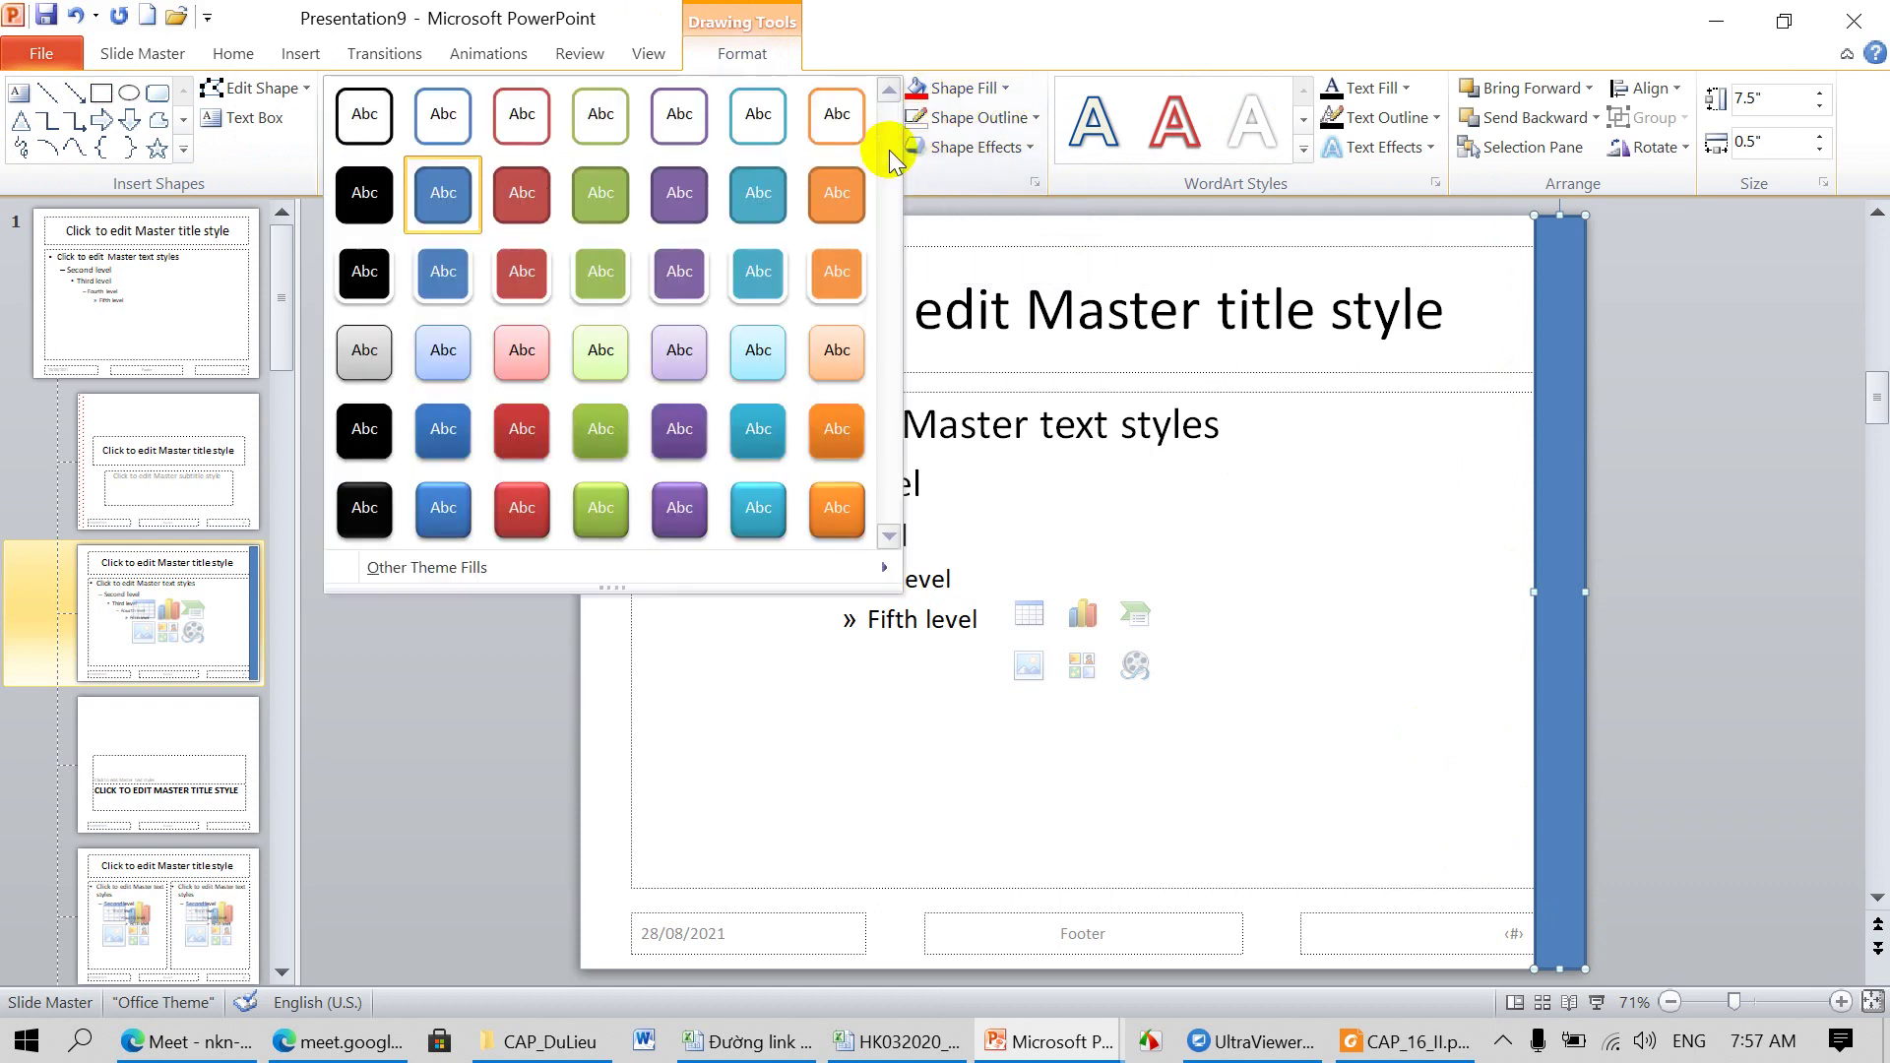
left_click(1008, 91)
mouse_move(1008, 460)
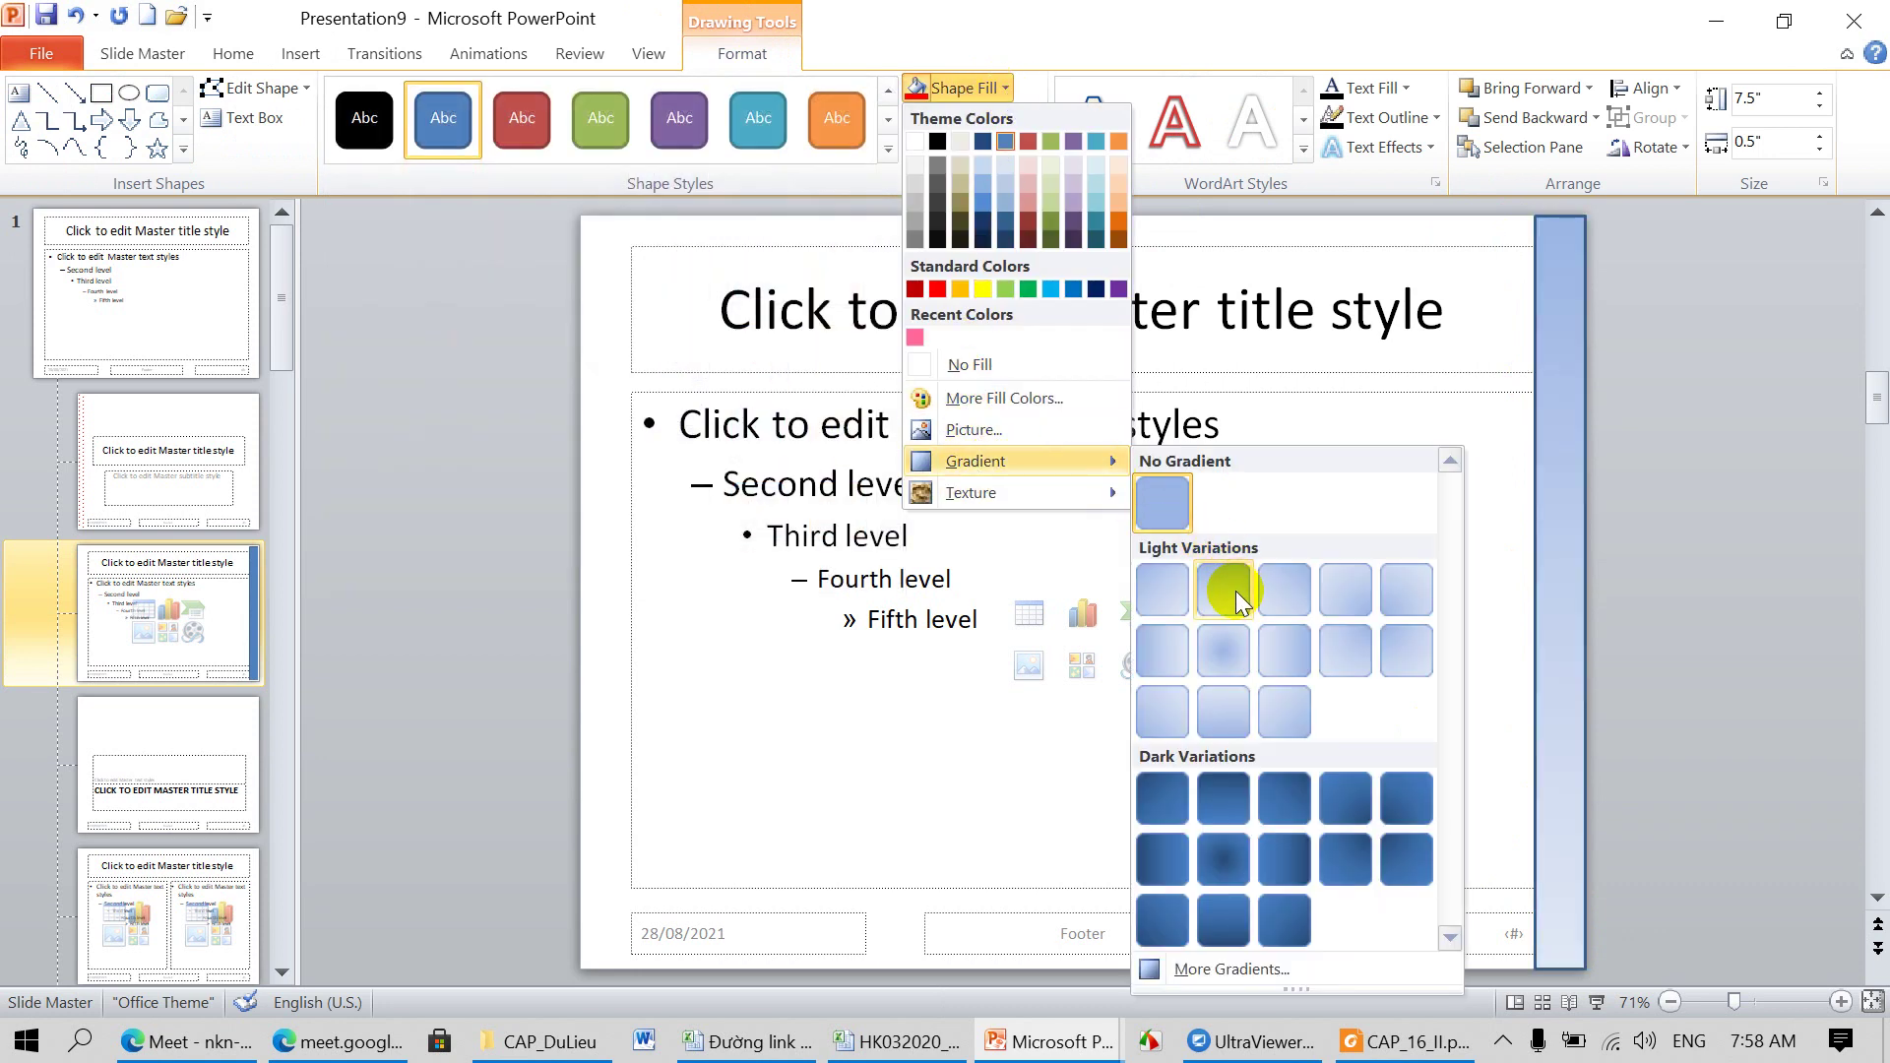
left_click(1249, 972)
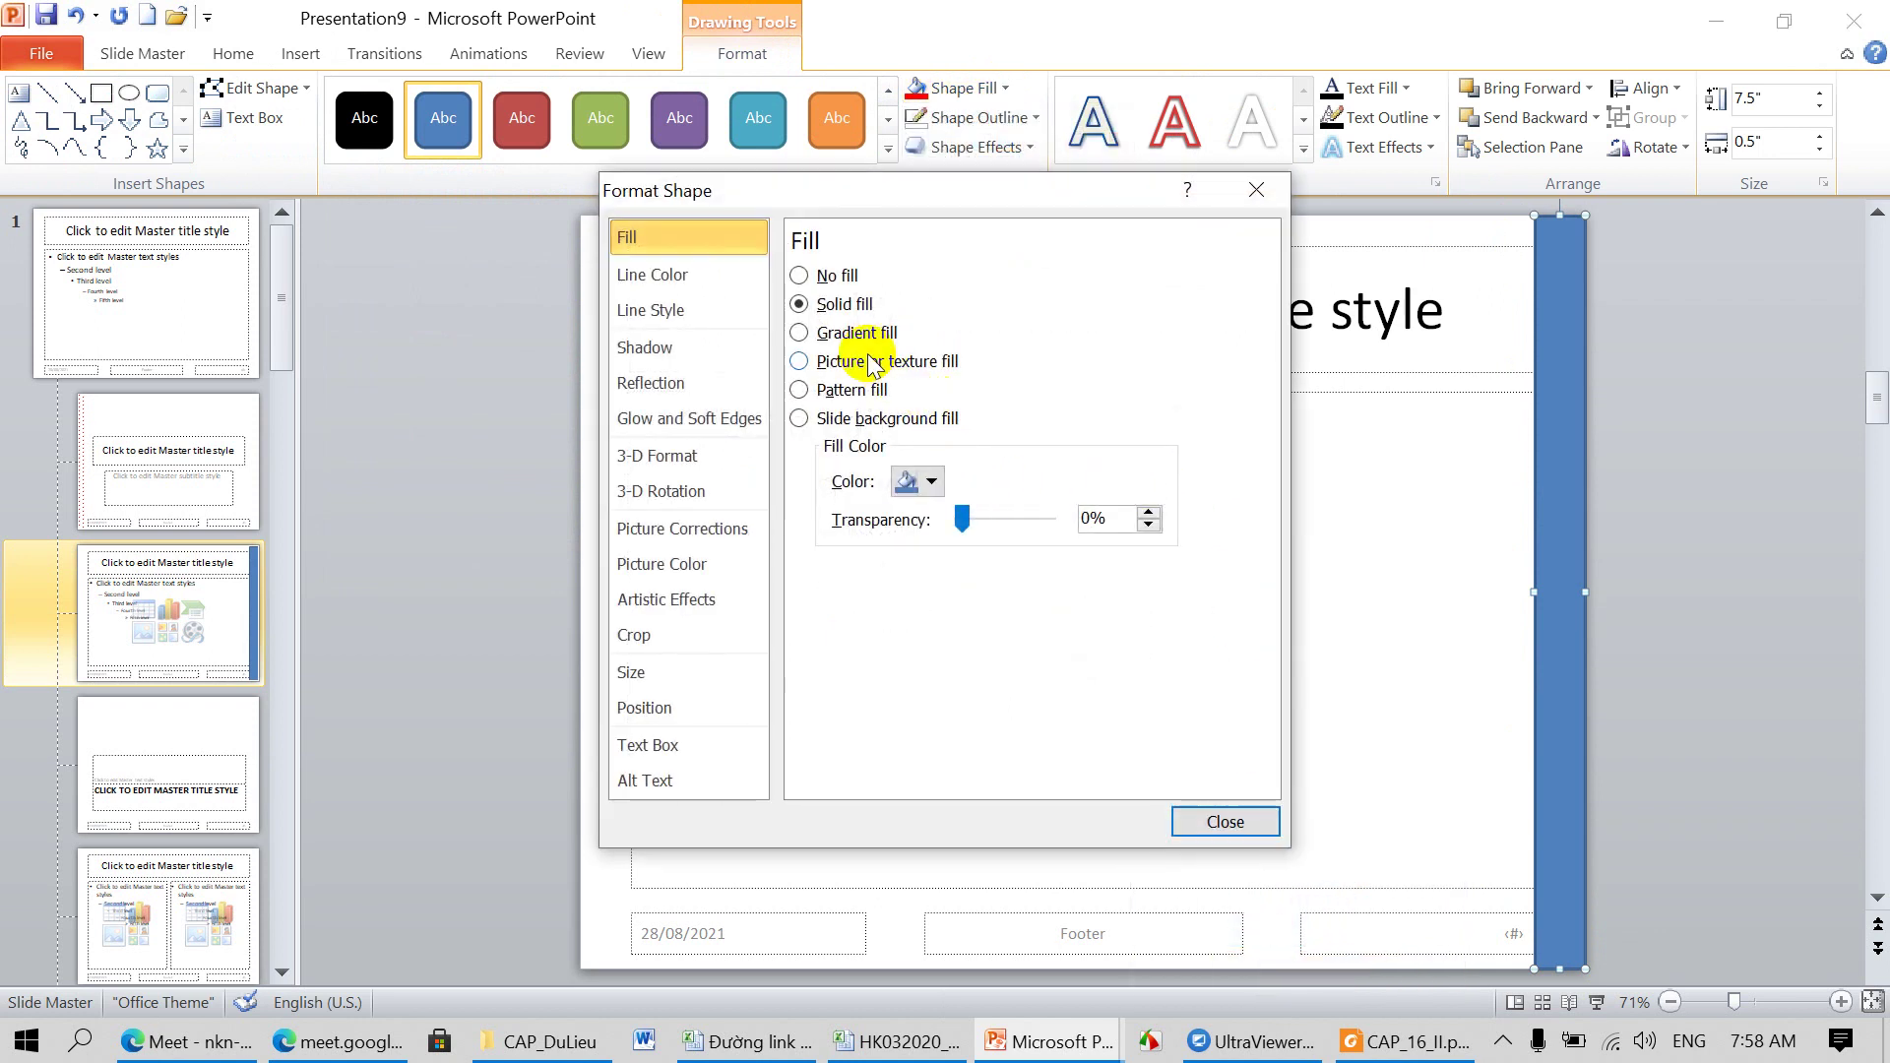
left_click(845, 331)
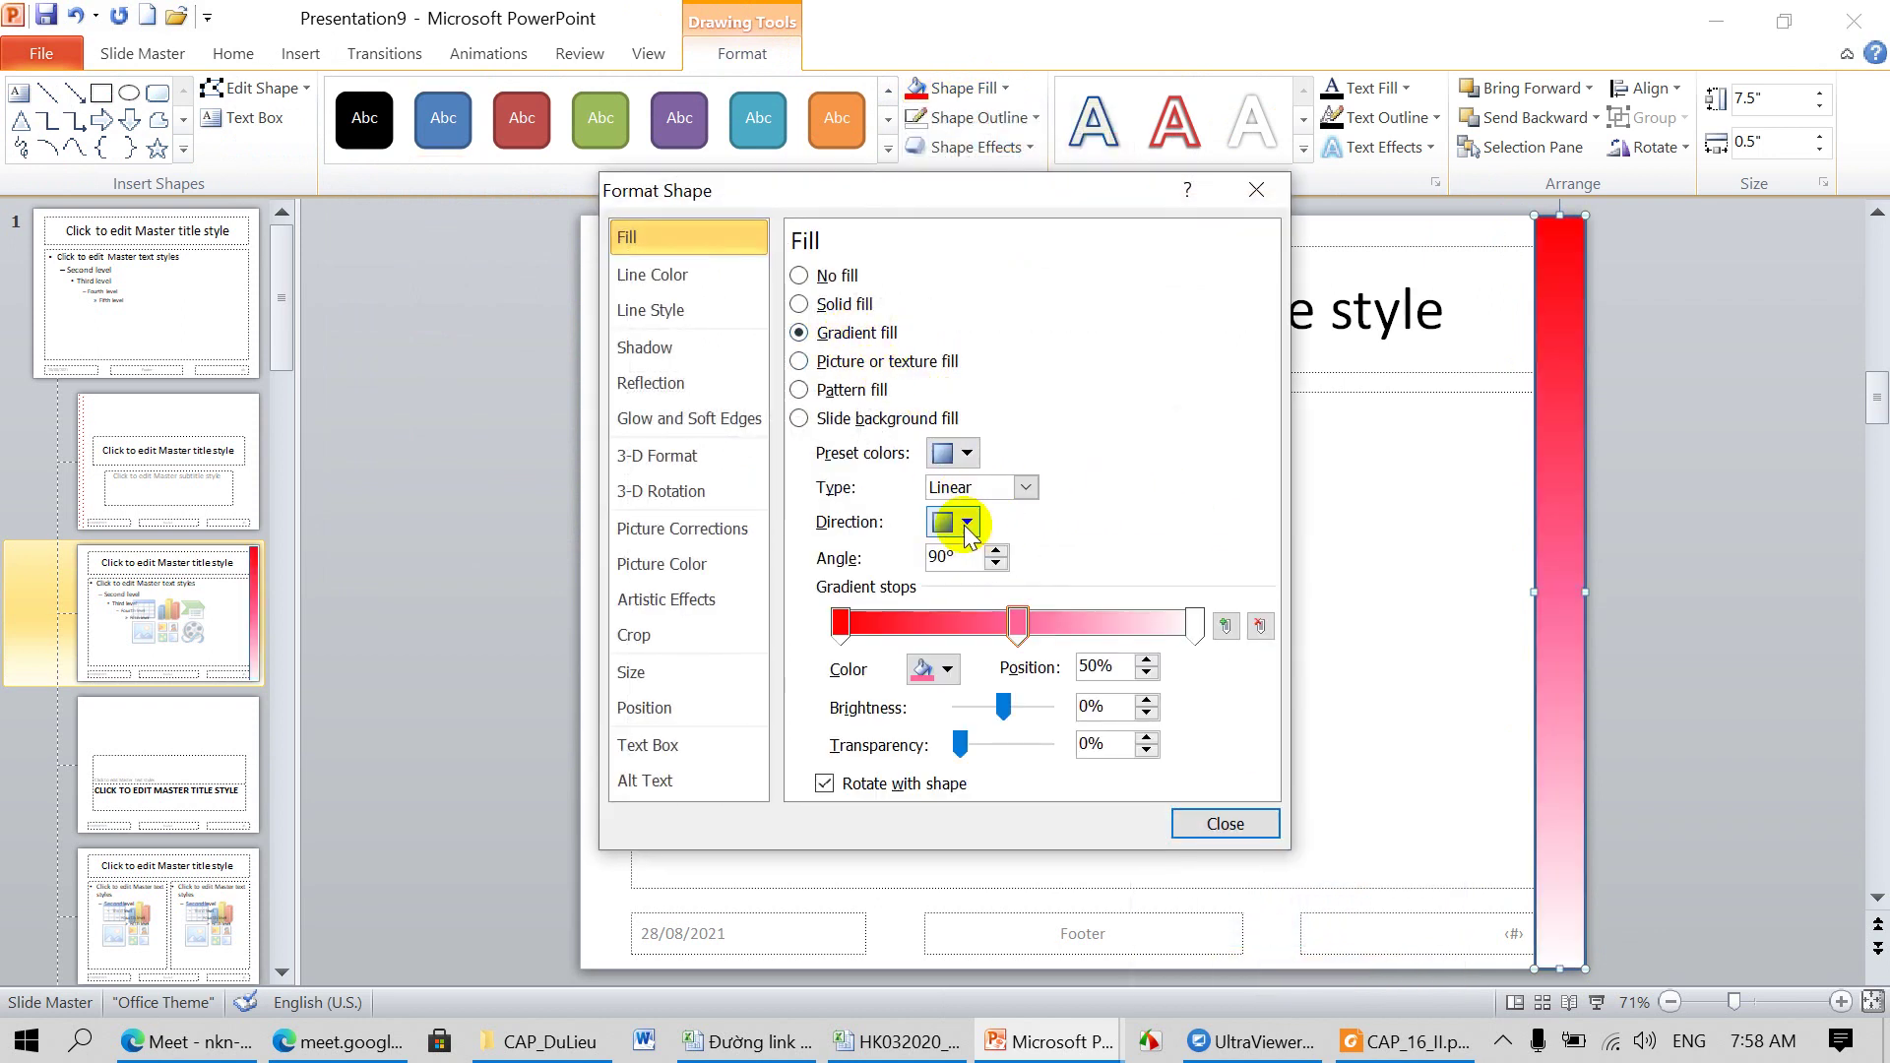
left_click(967, 523)
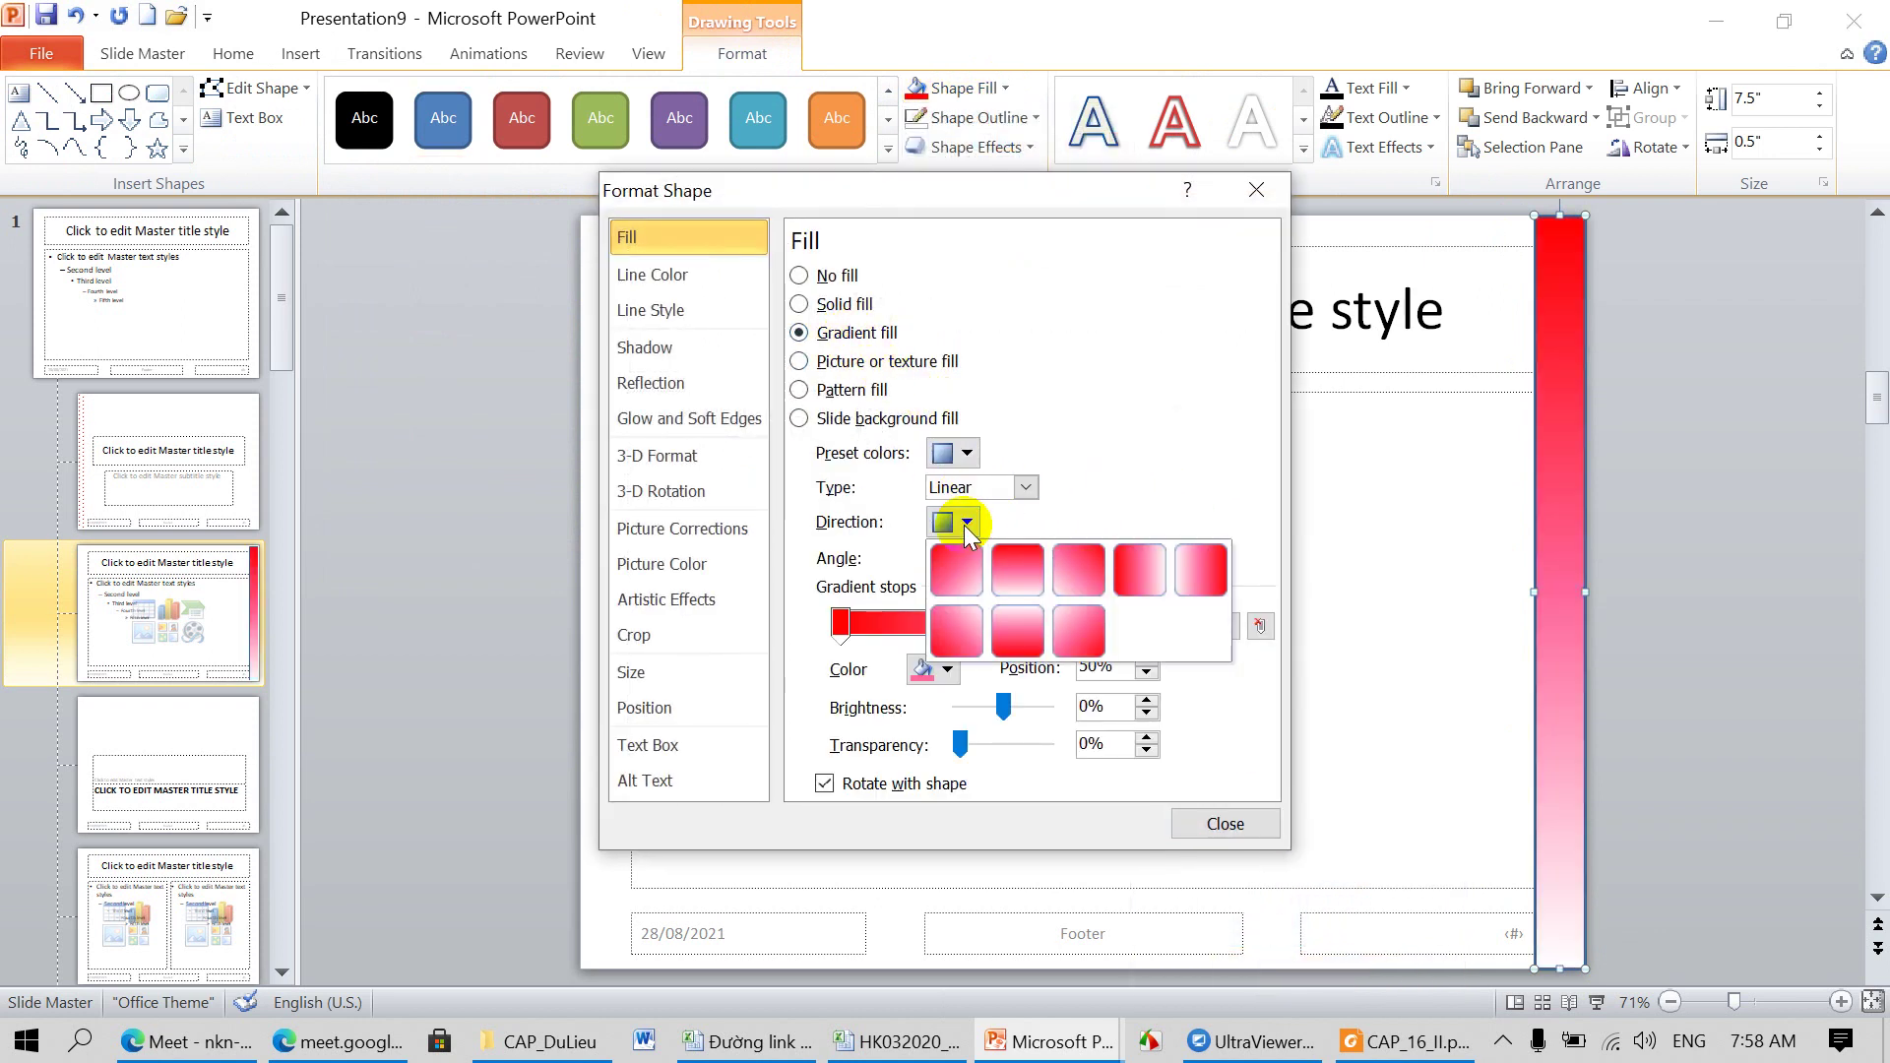
left_click(1012, 571)
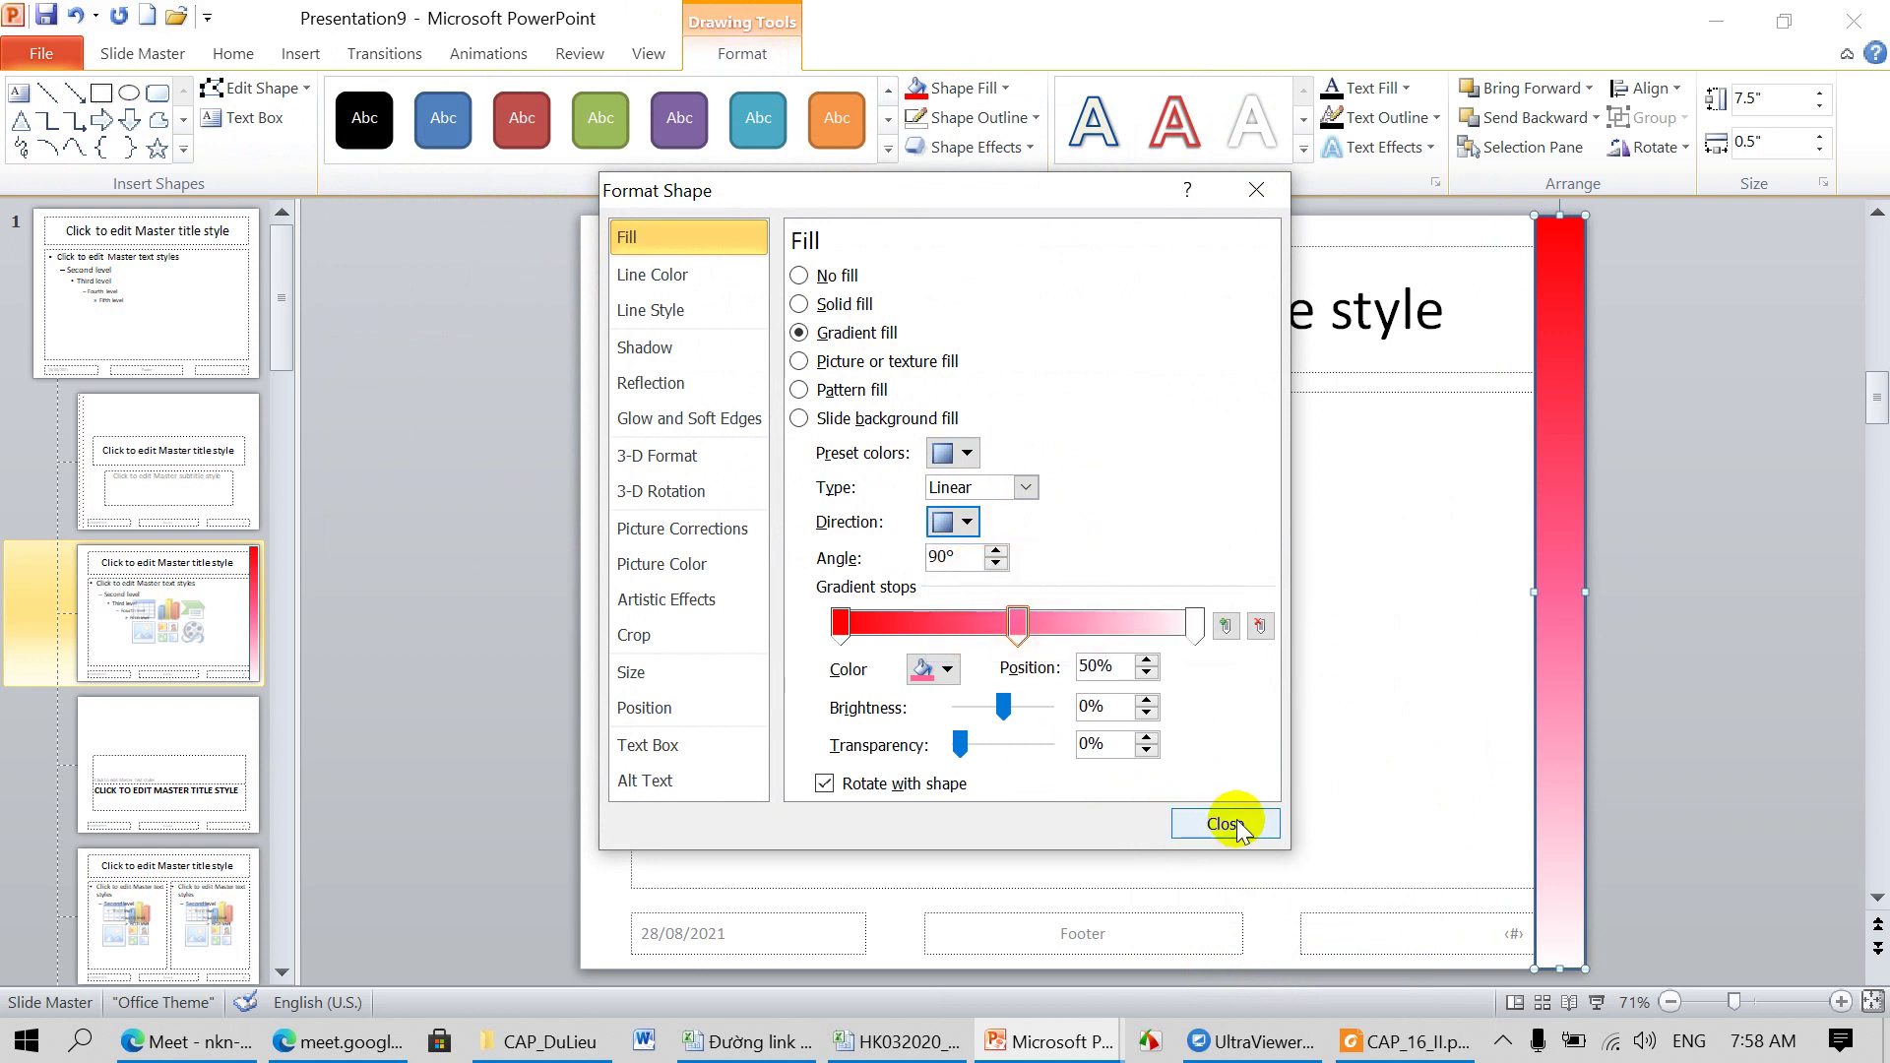
left_click(1225, 823)
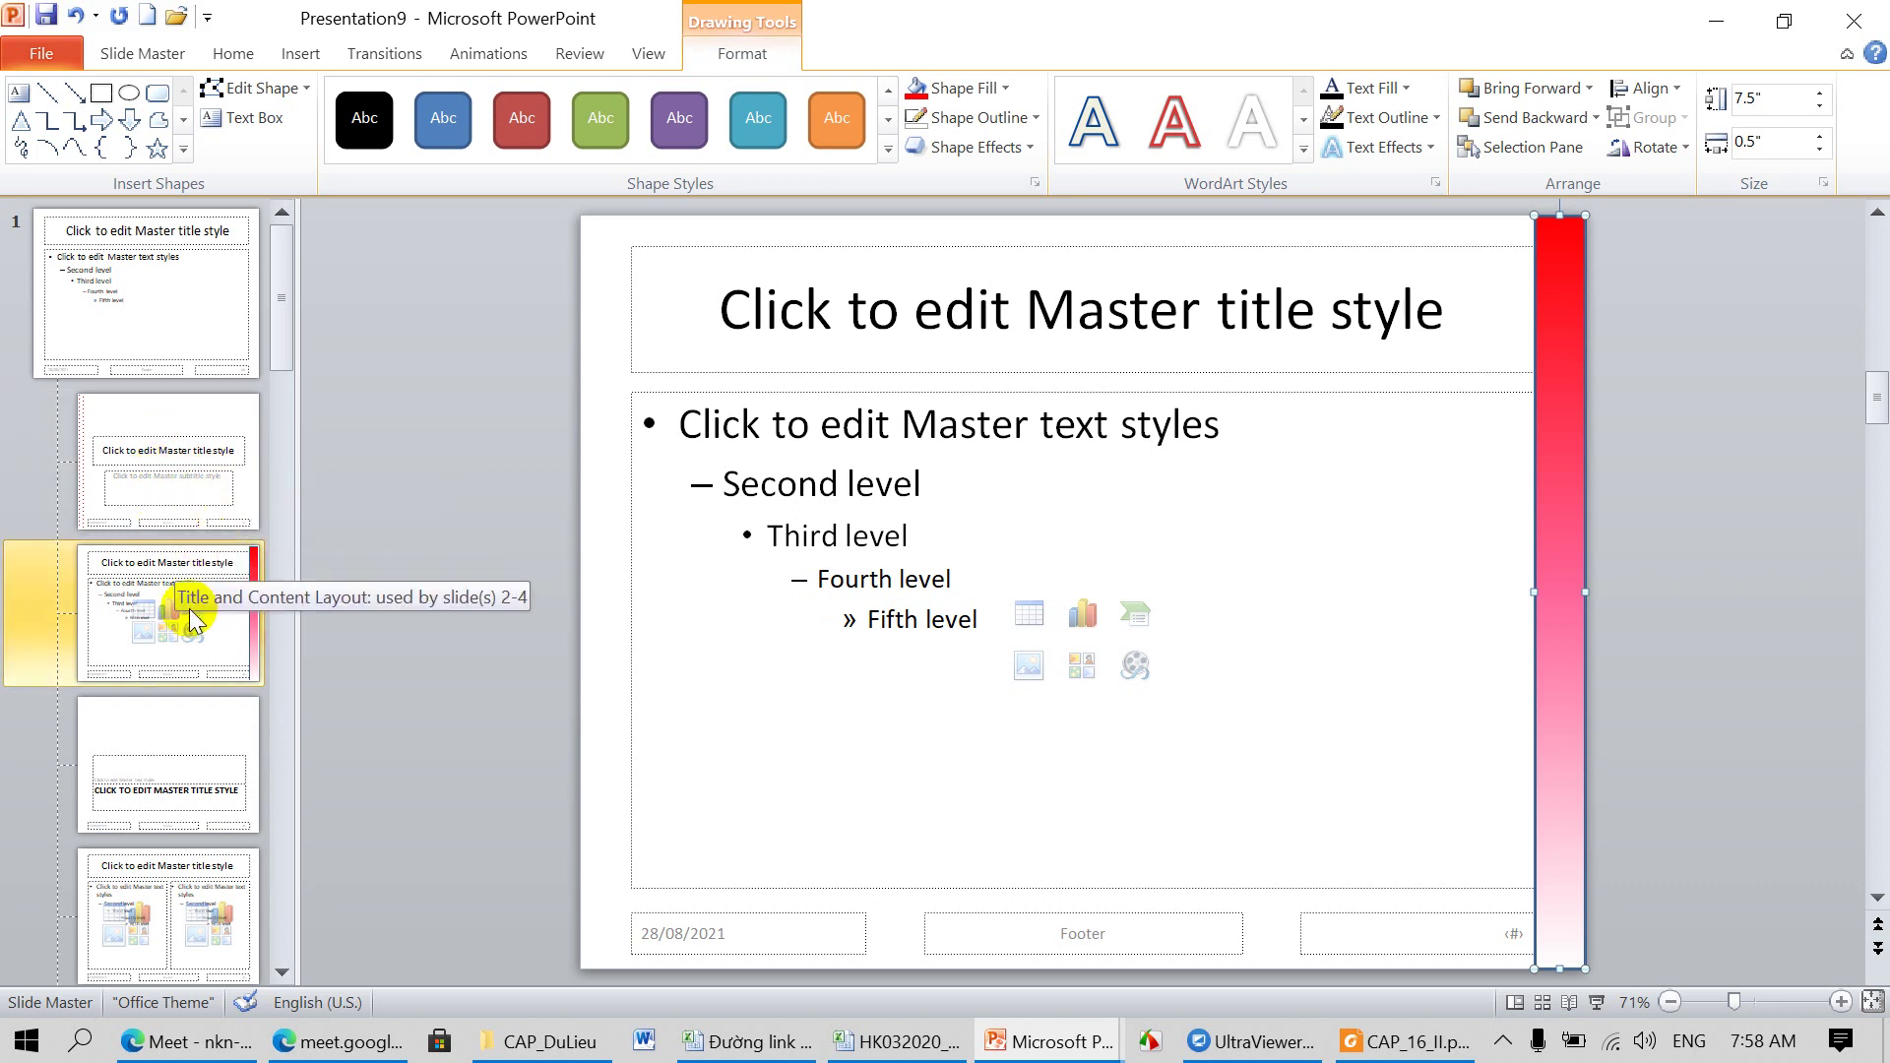
left_click(145, 481)
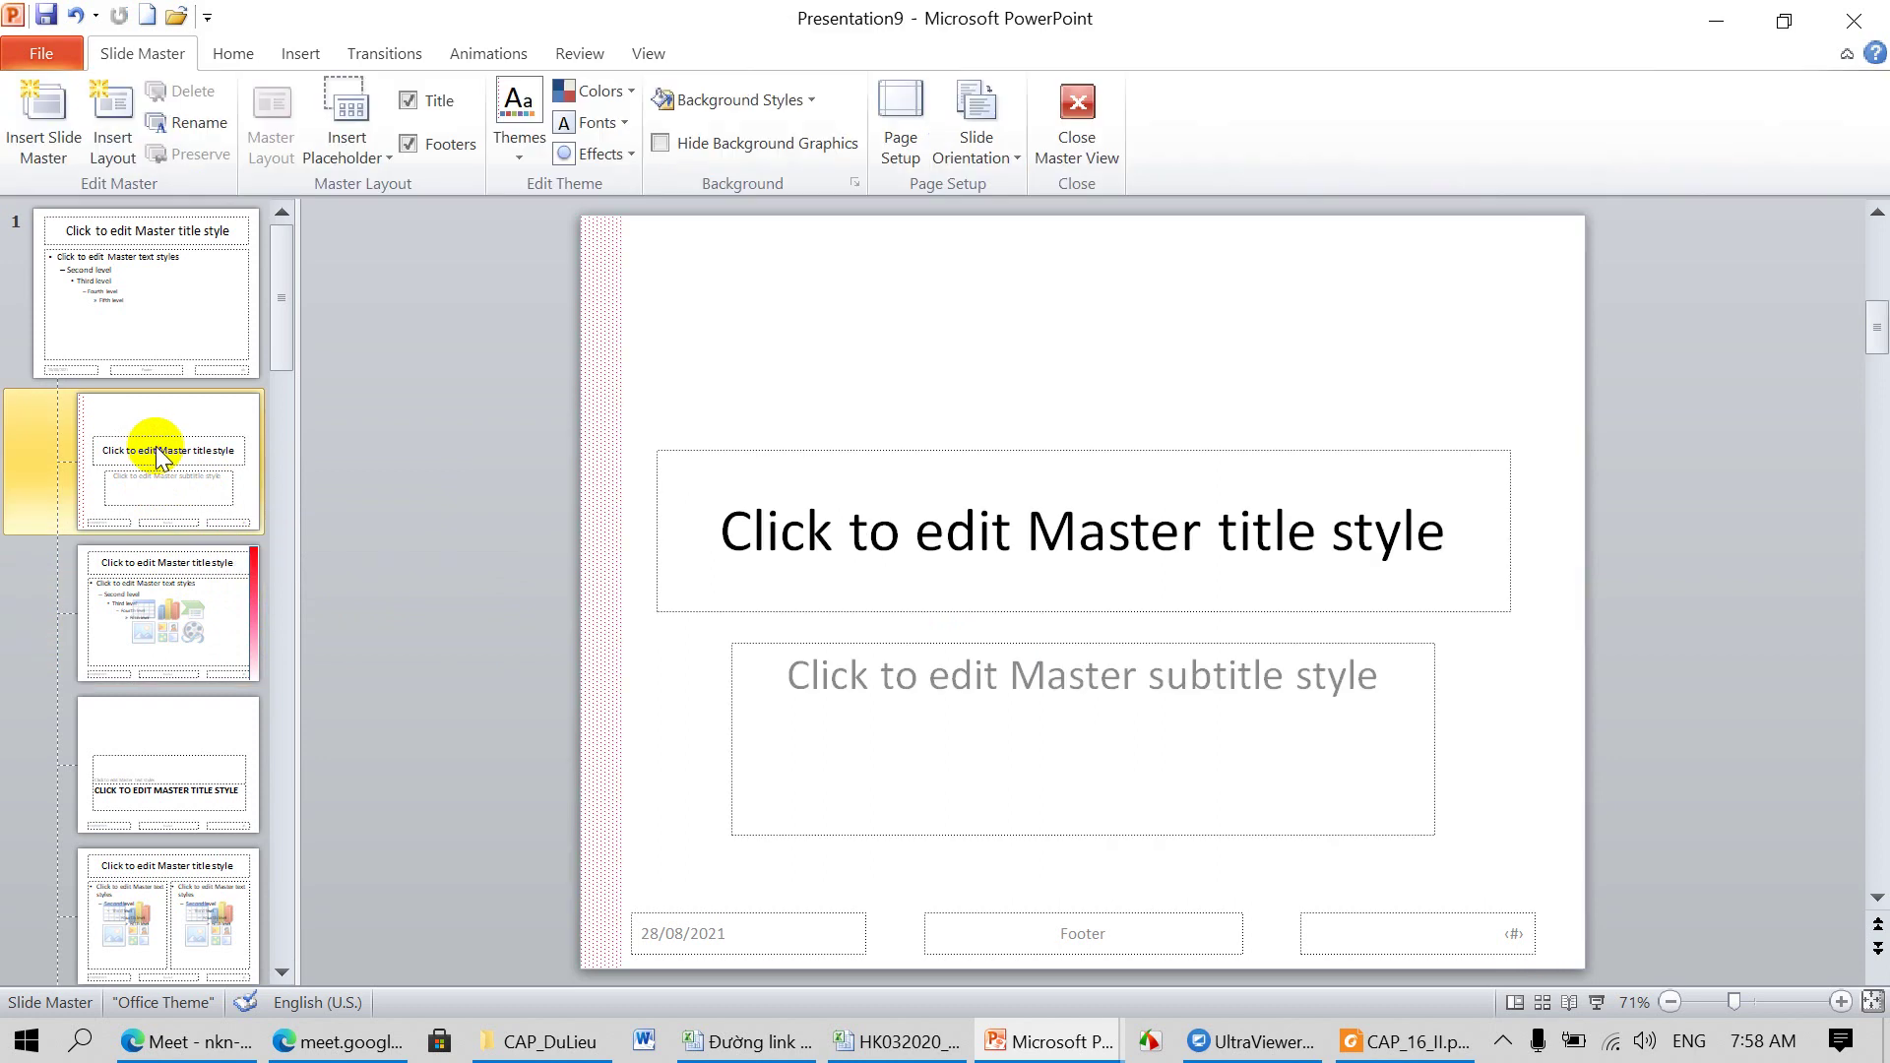
left_click(596, 440)
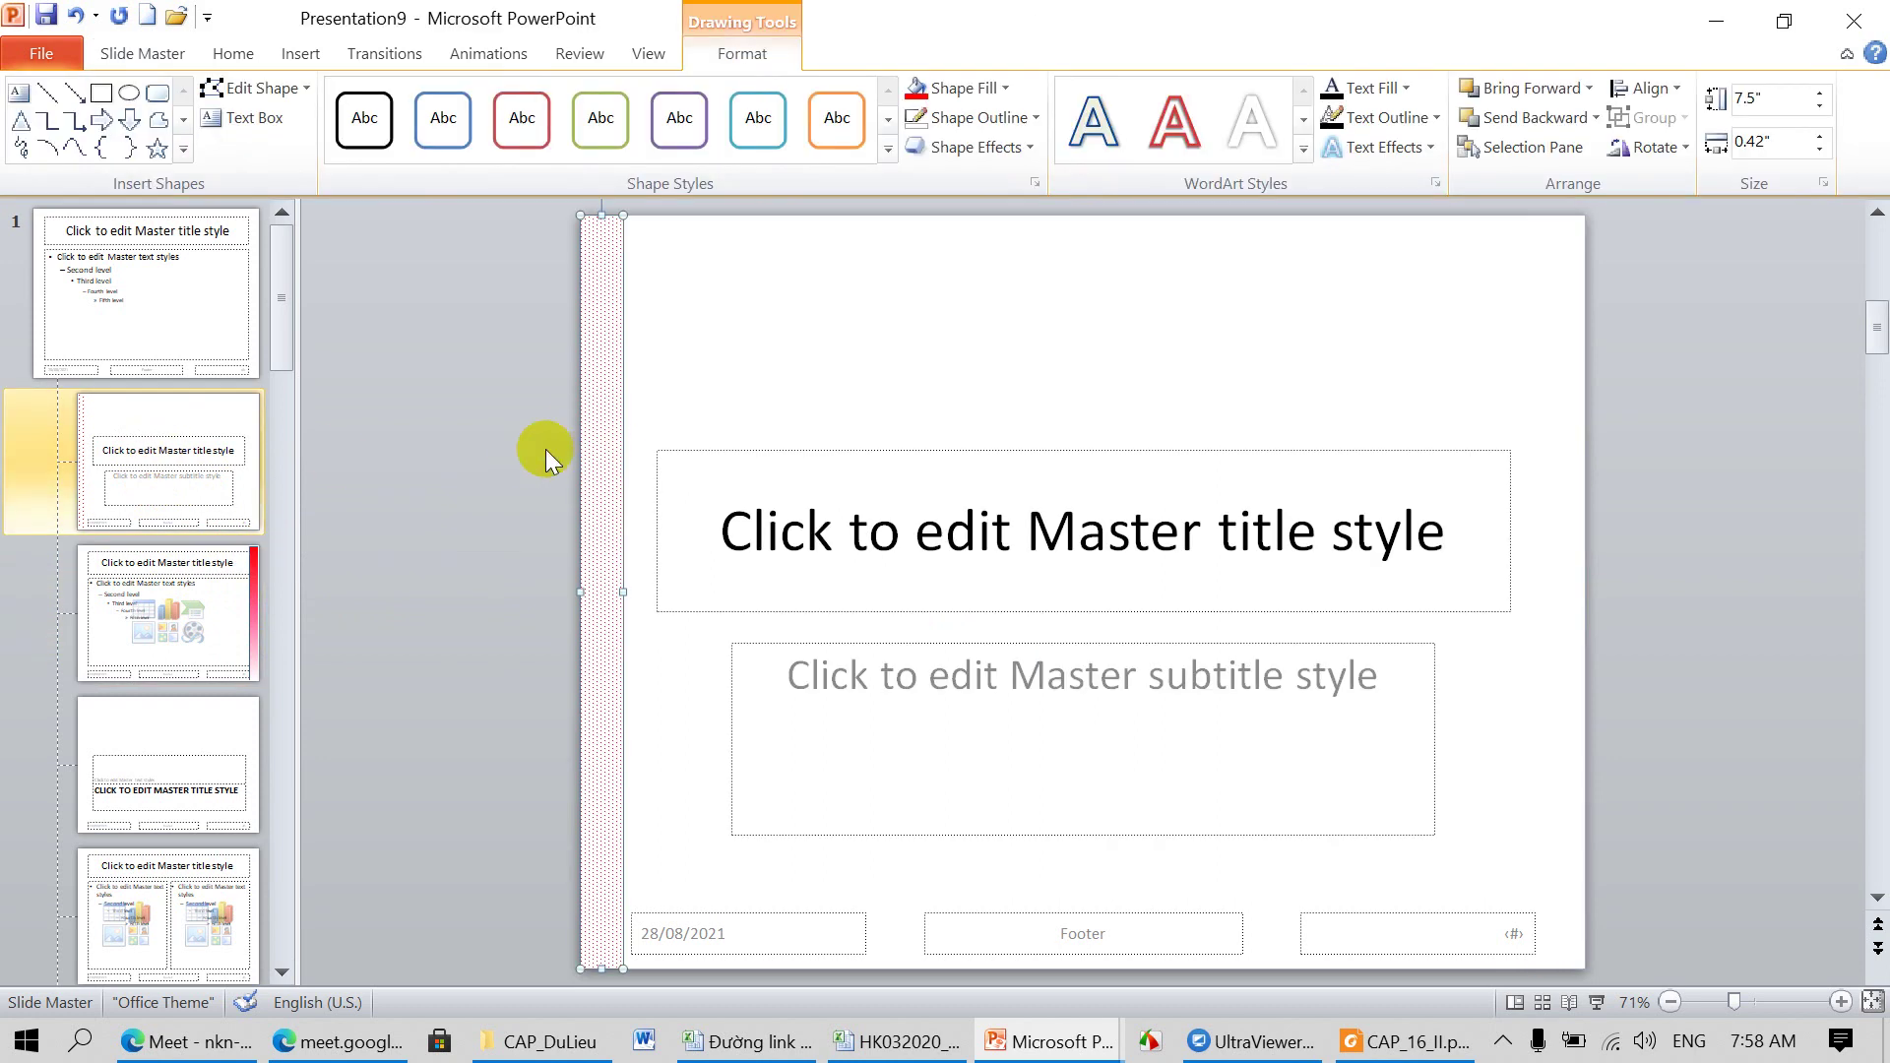
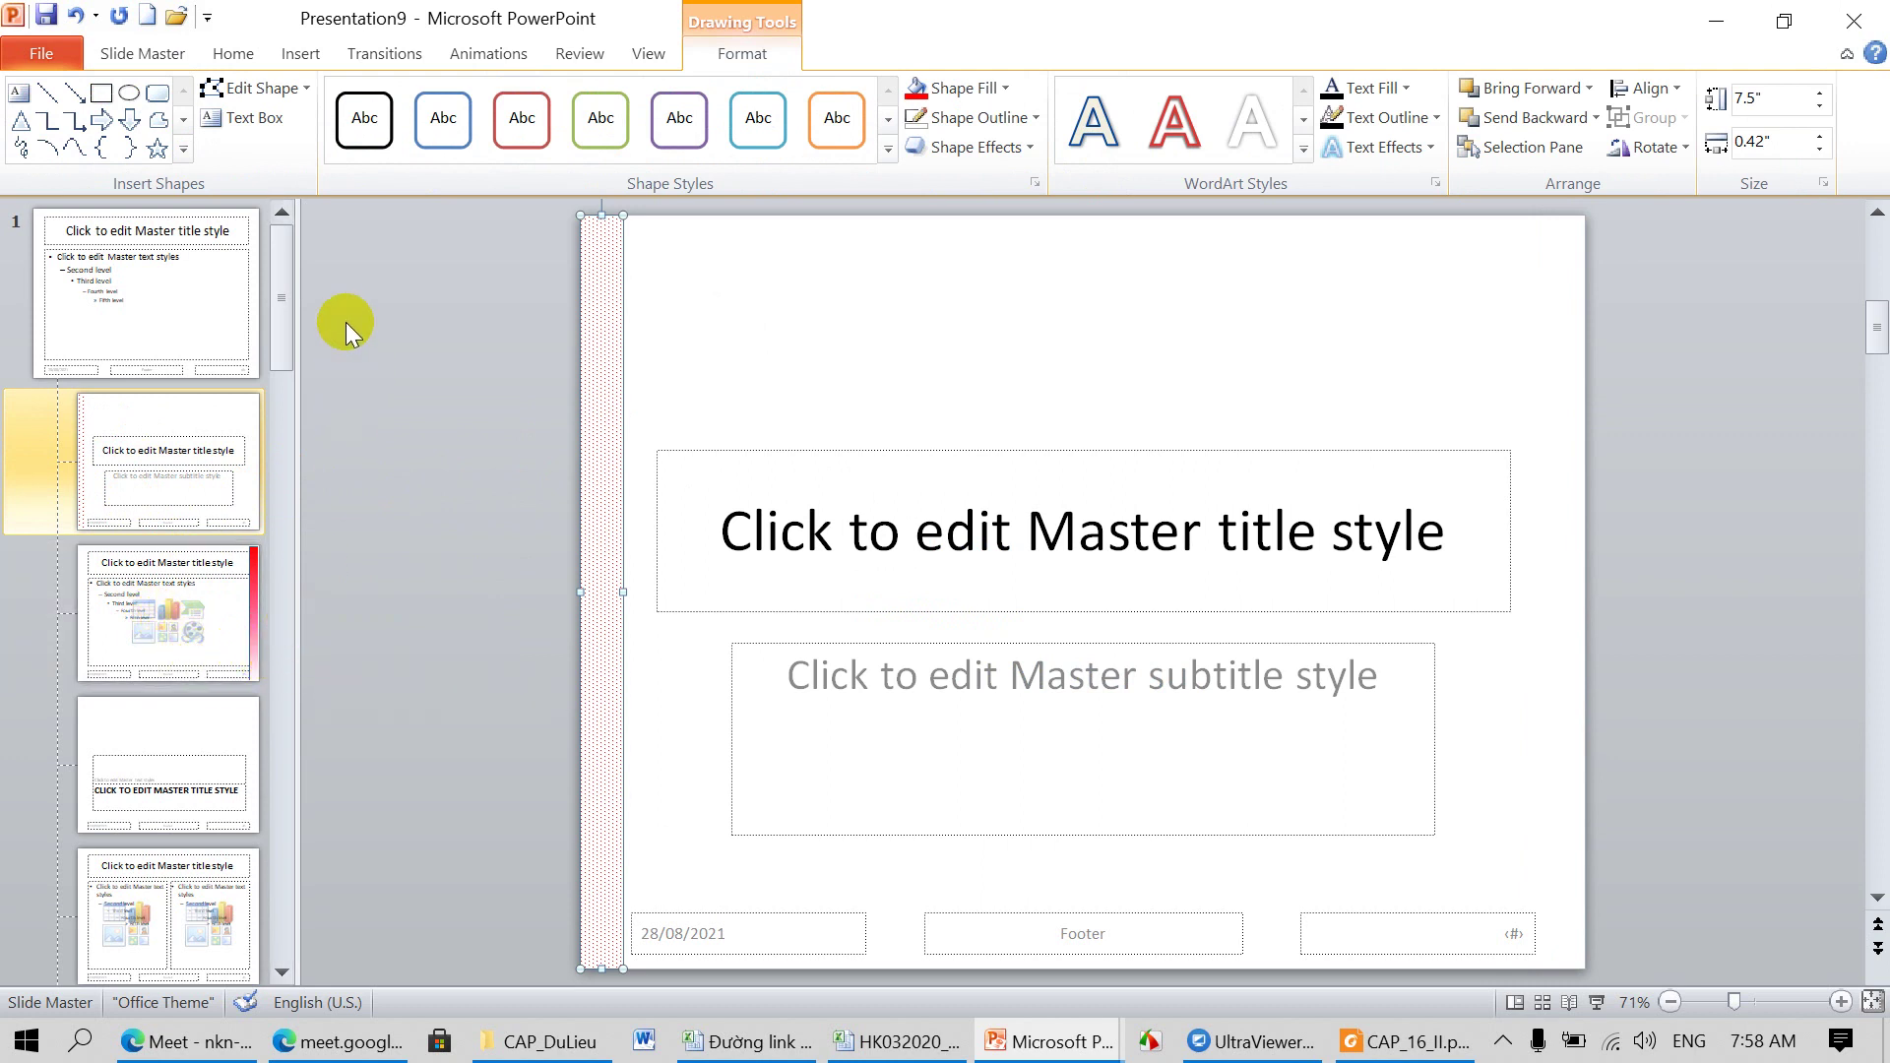
Step: Close the slide master and return to normal view on slide 1
left_click(143, 53)
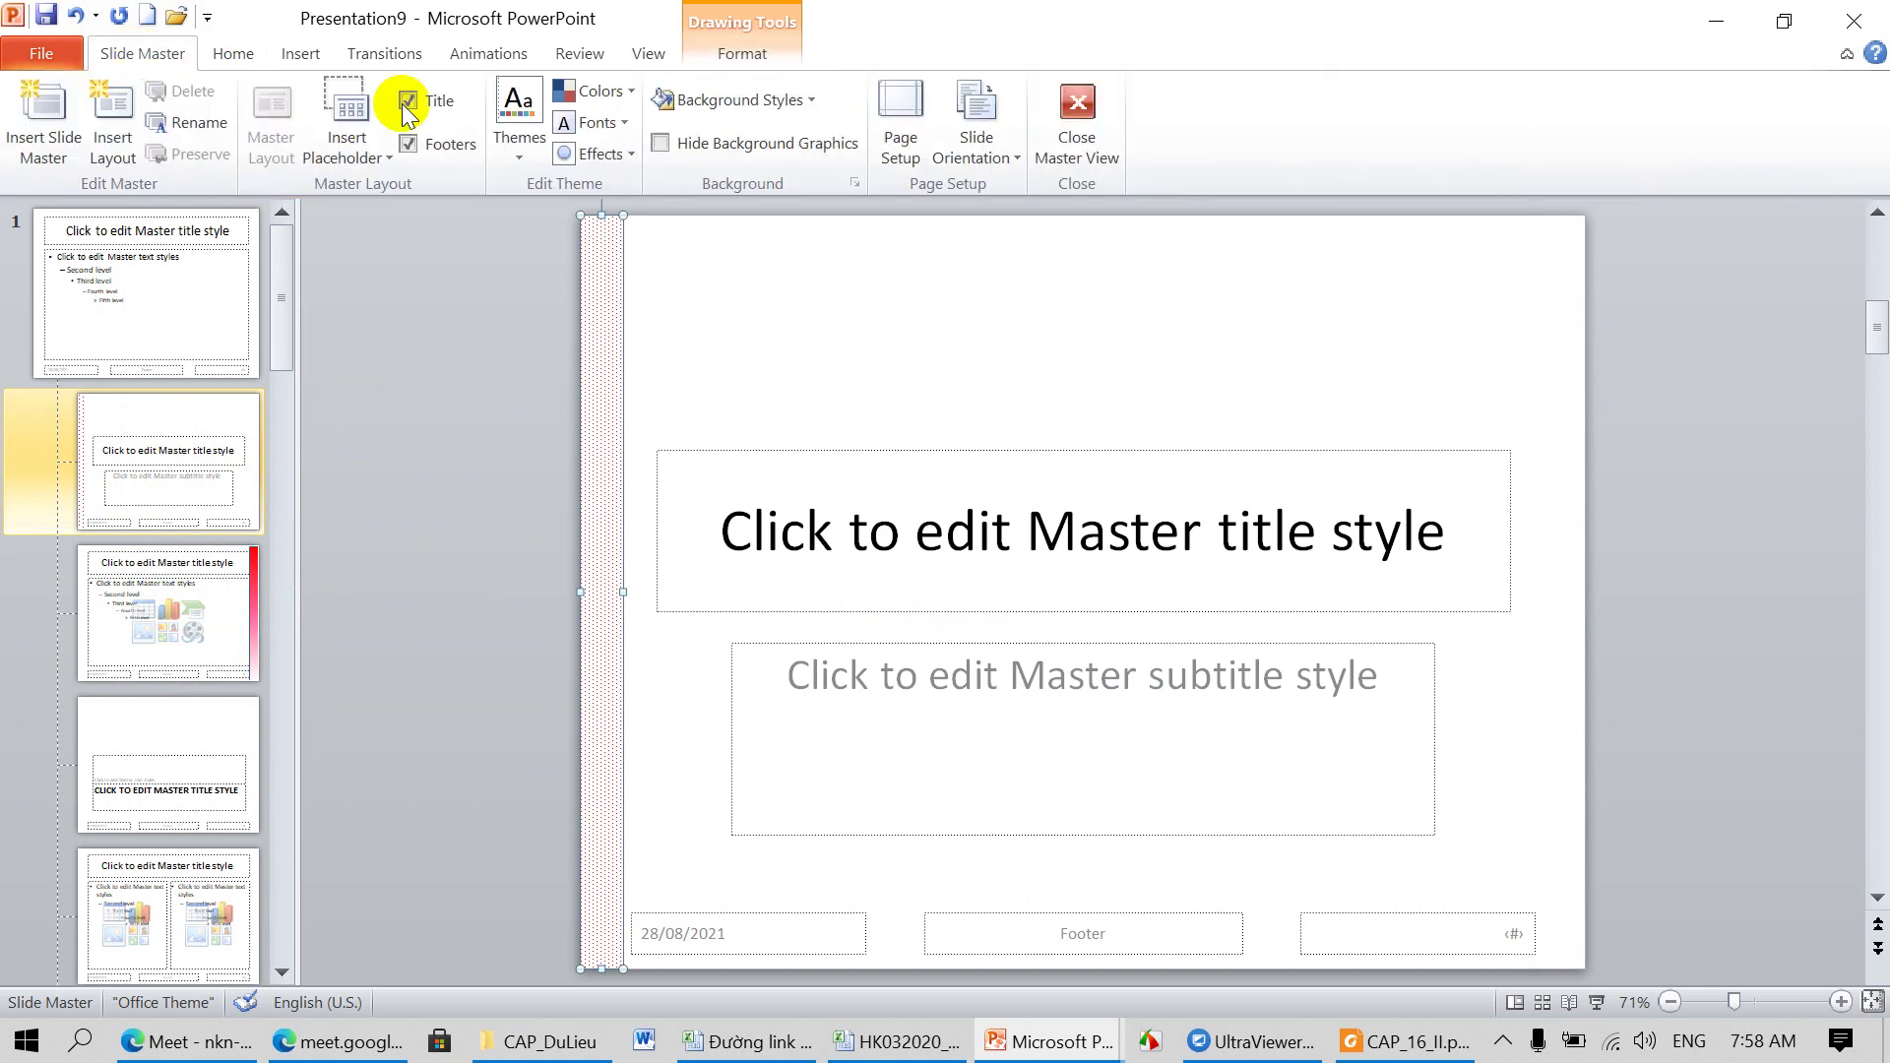
left_click(1077, 117)
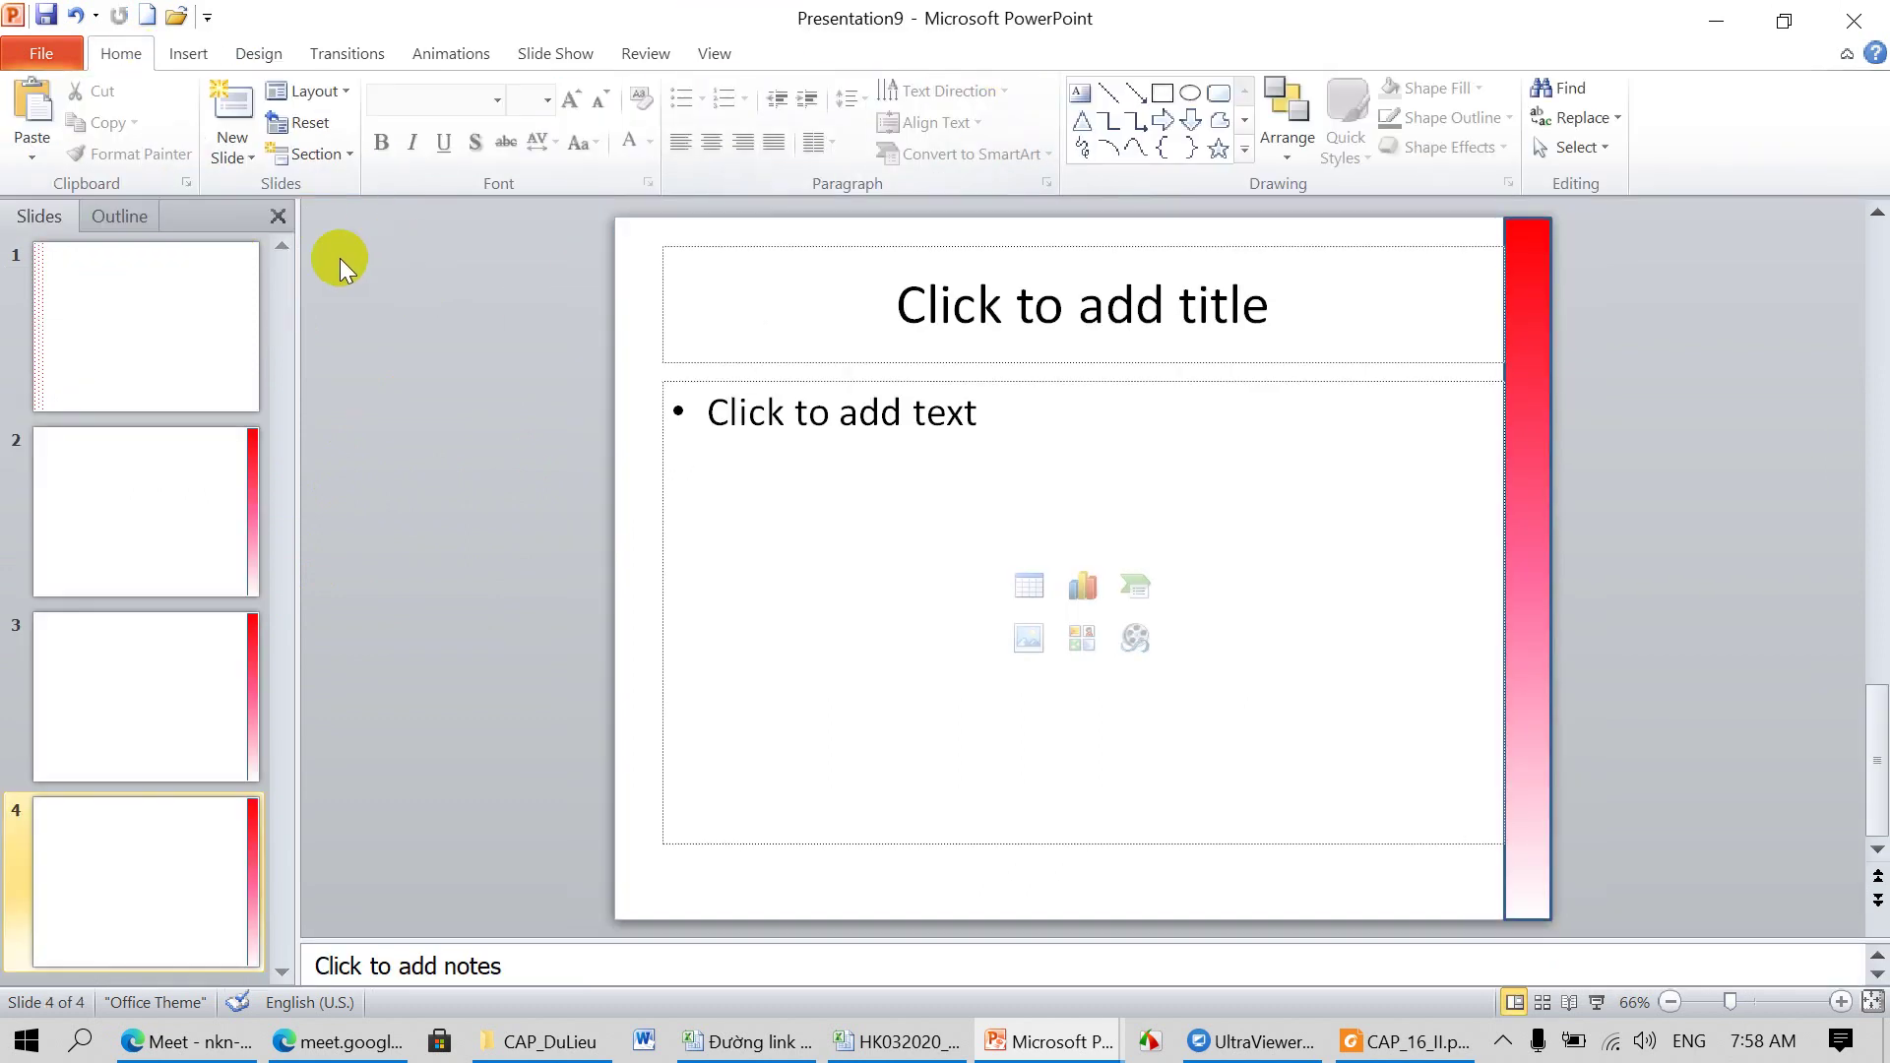
left_click(144, 323)
Step: Look over slides 2, 3 and 4, then bring up the CAP_16_II.pdf brief
left_click(219, 499)
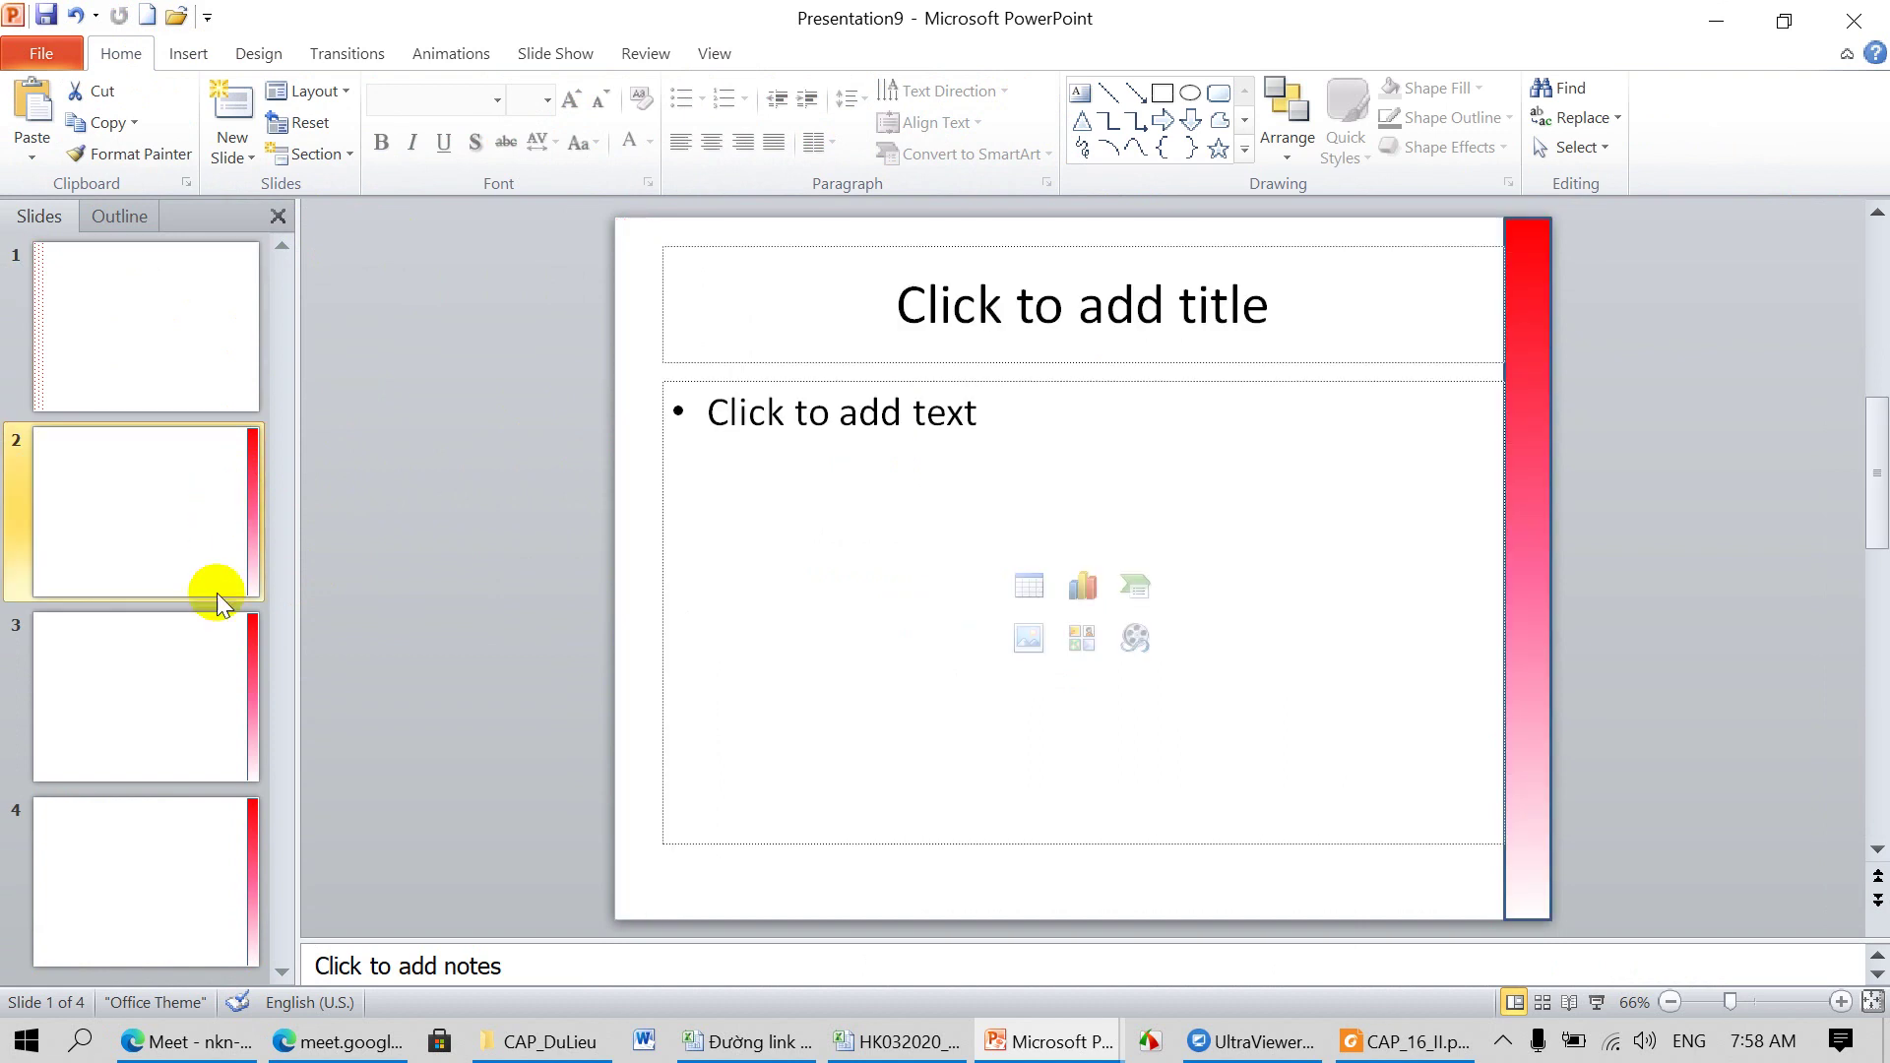
left_click(207, 669)
left_click(153, 886)
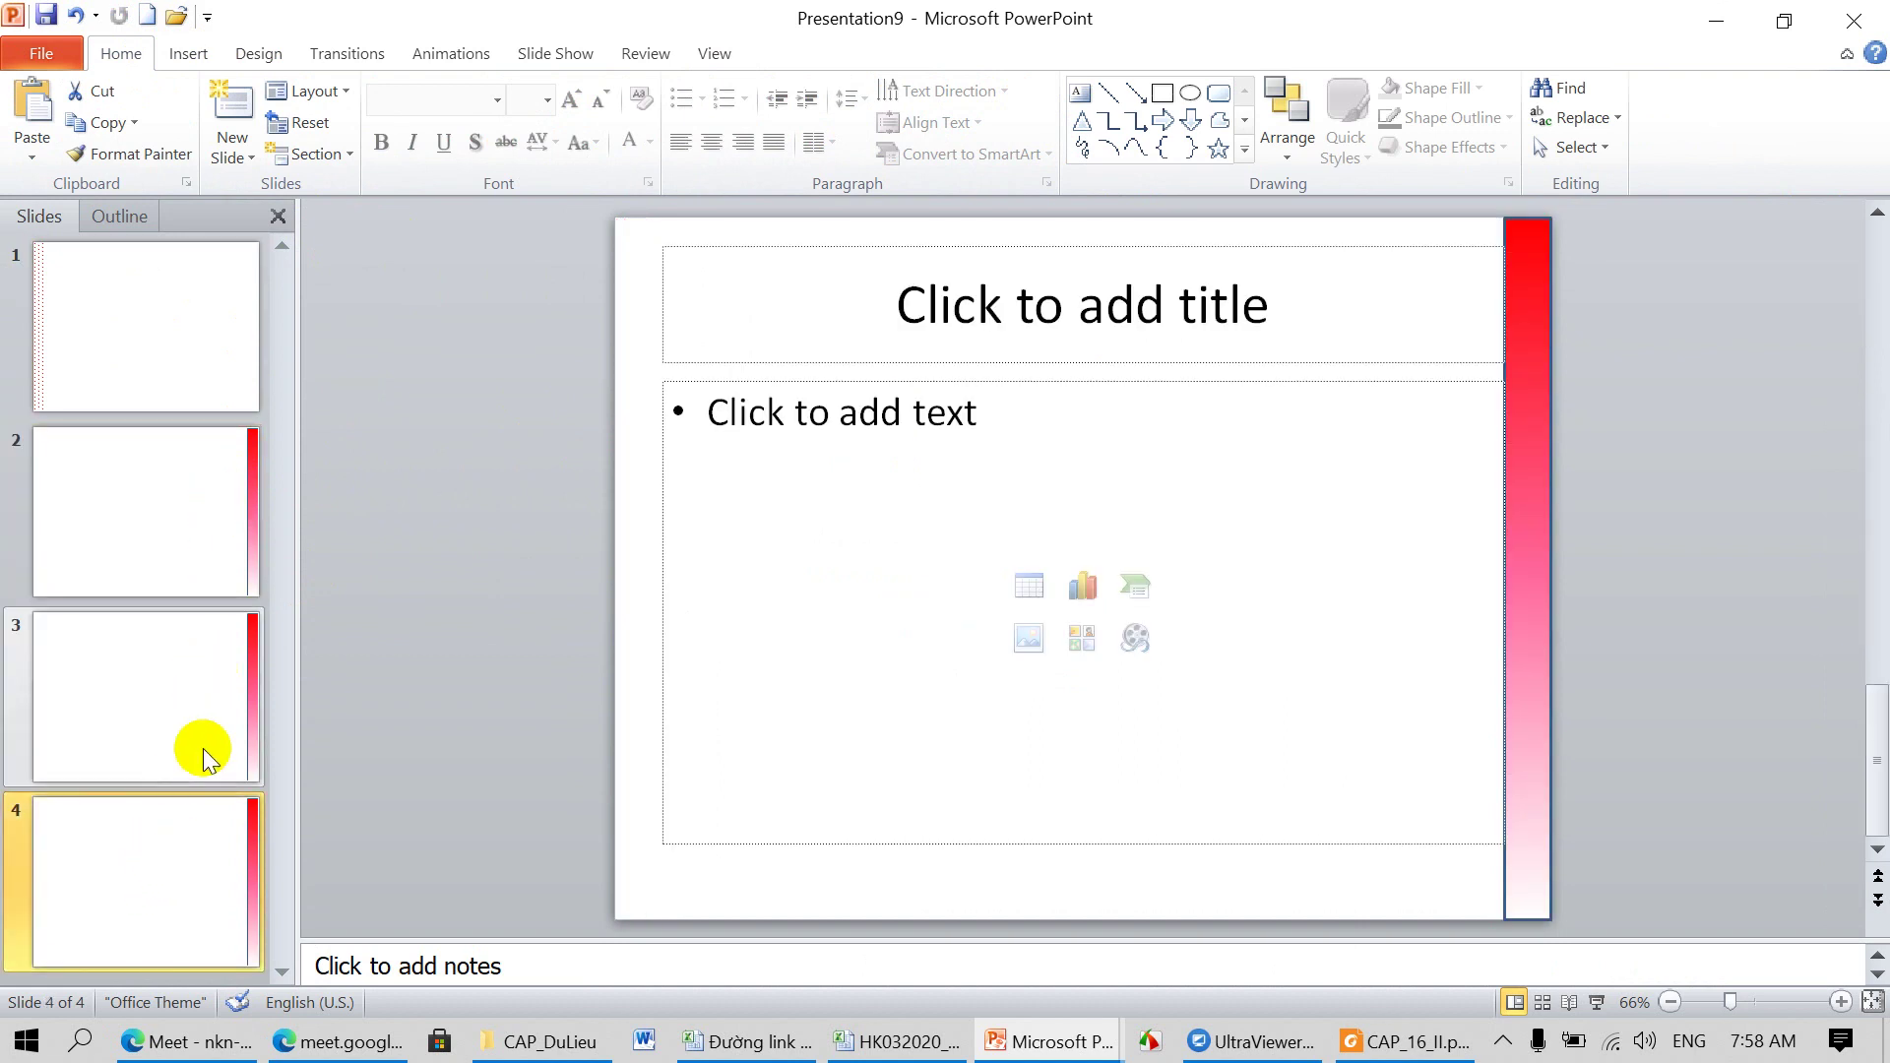
left_click(1418, 1042)
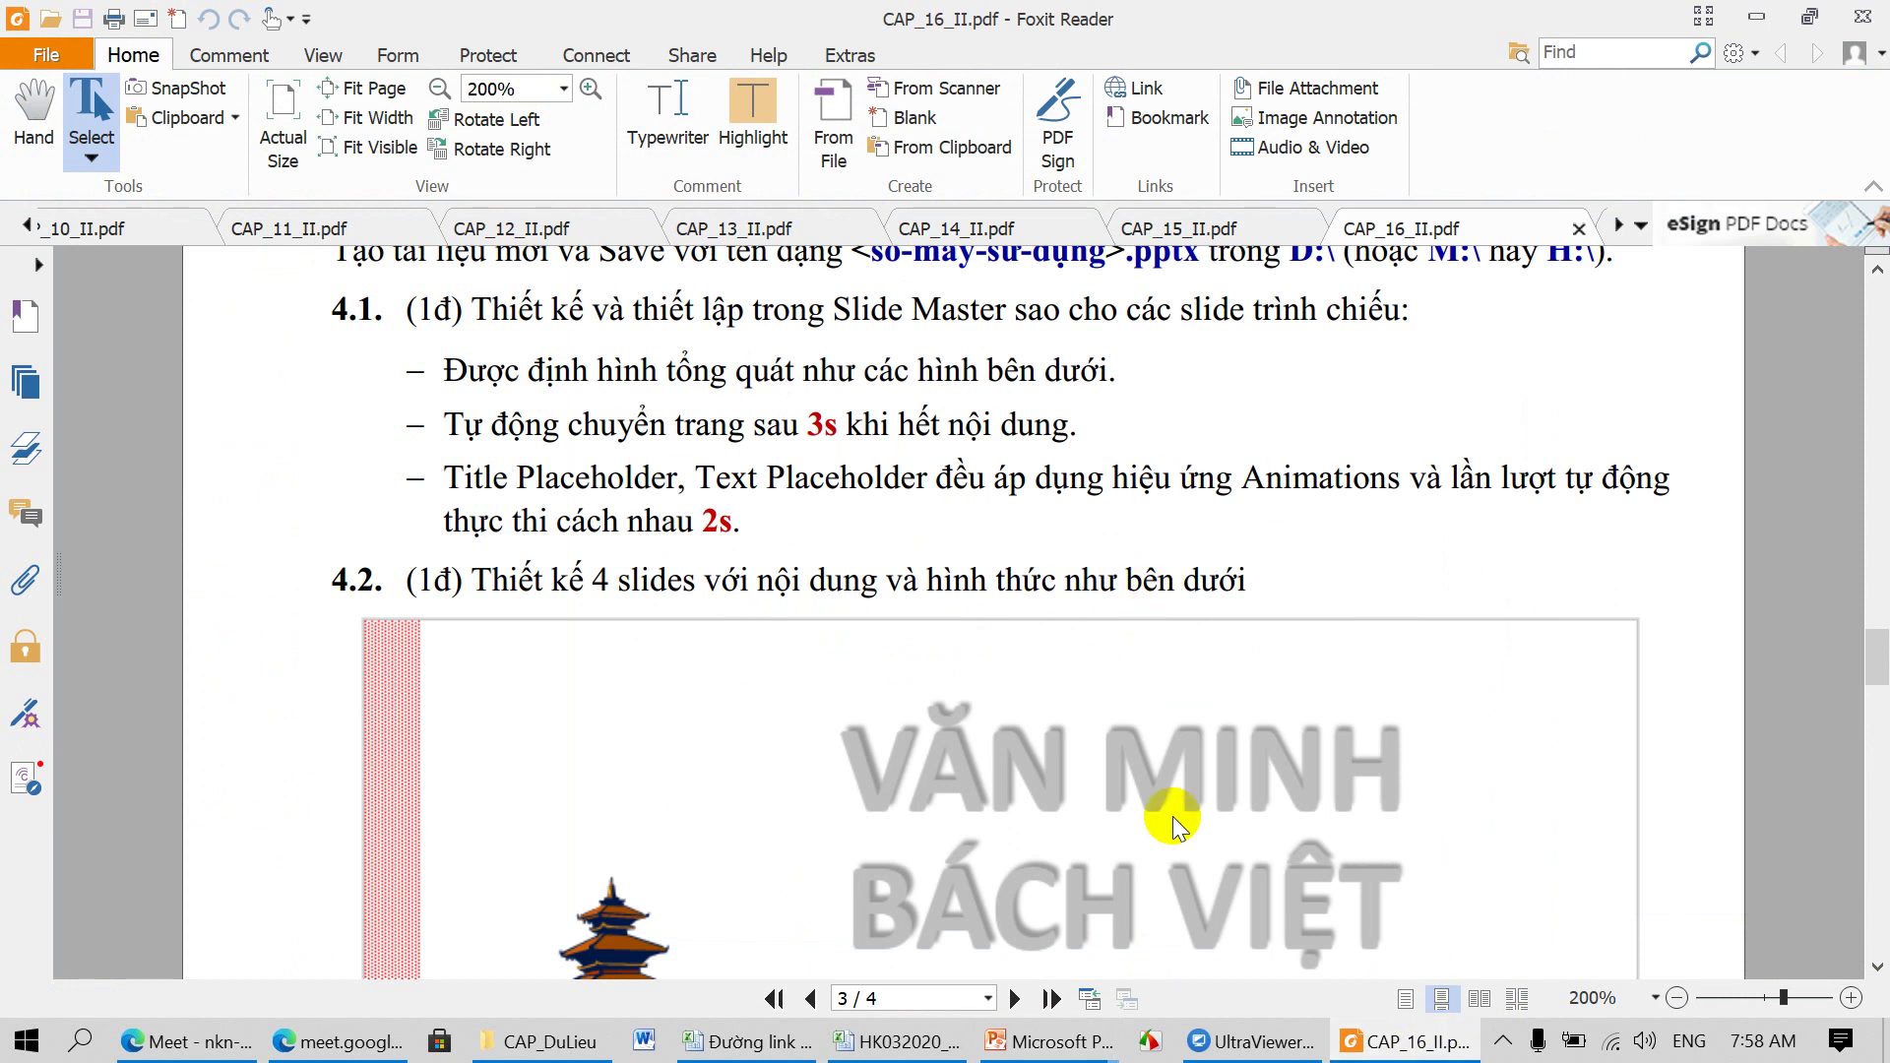
scroll(1172, 787, "down", 3)
scroll(1172, 790, "down", 5)
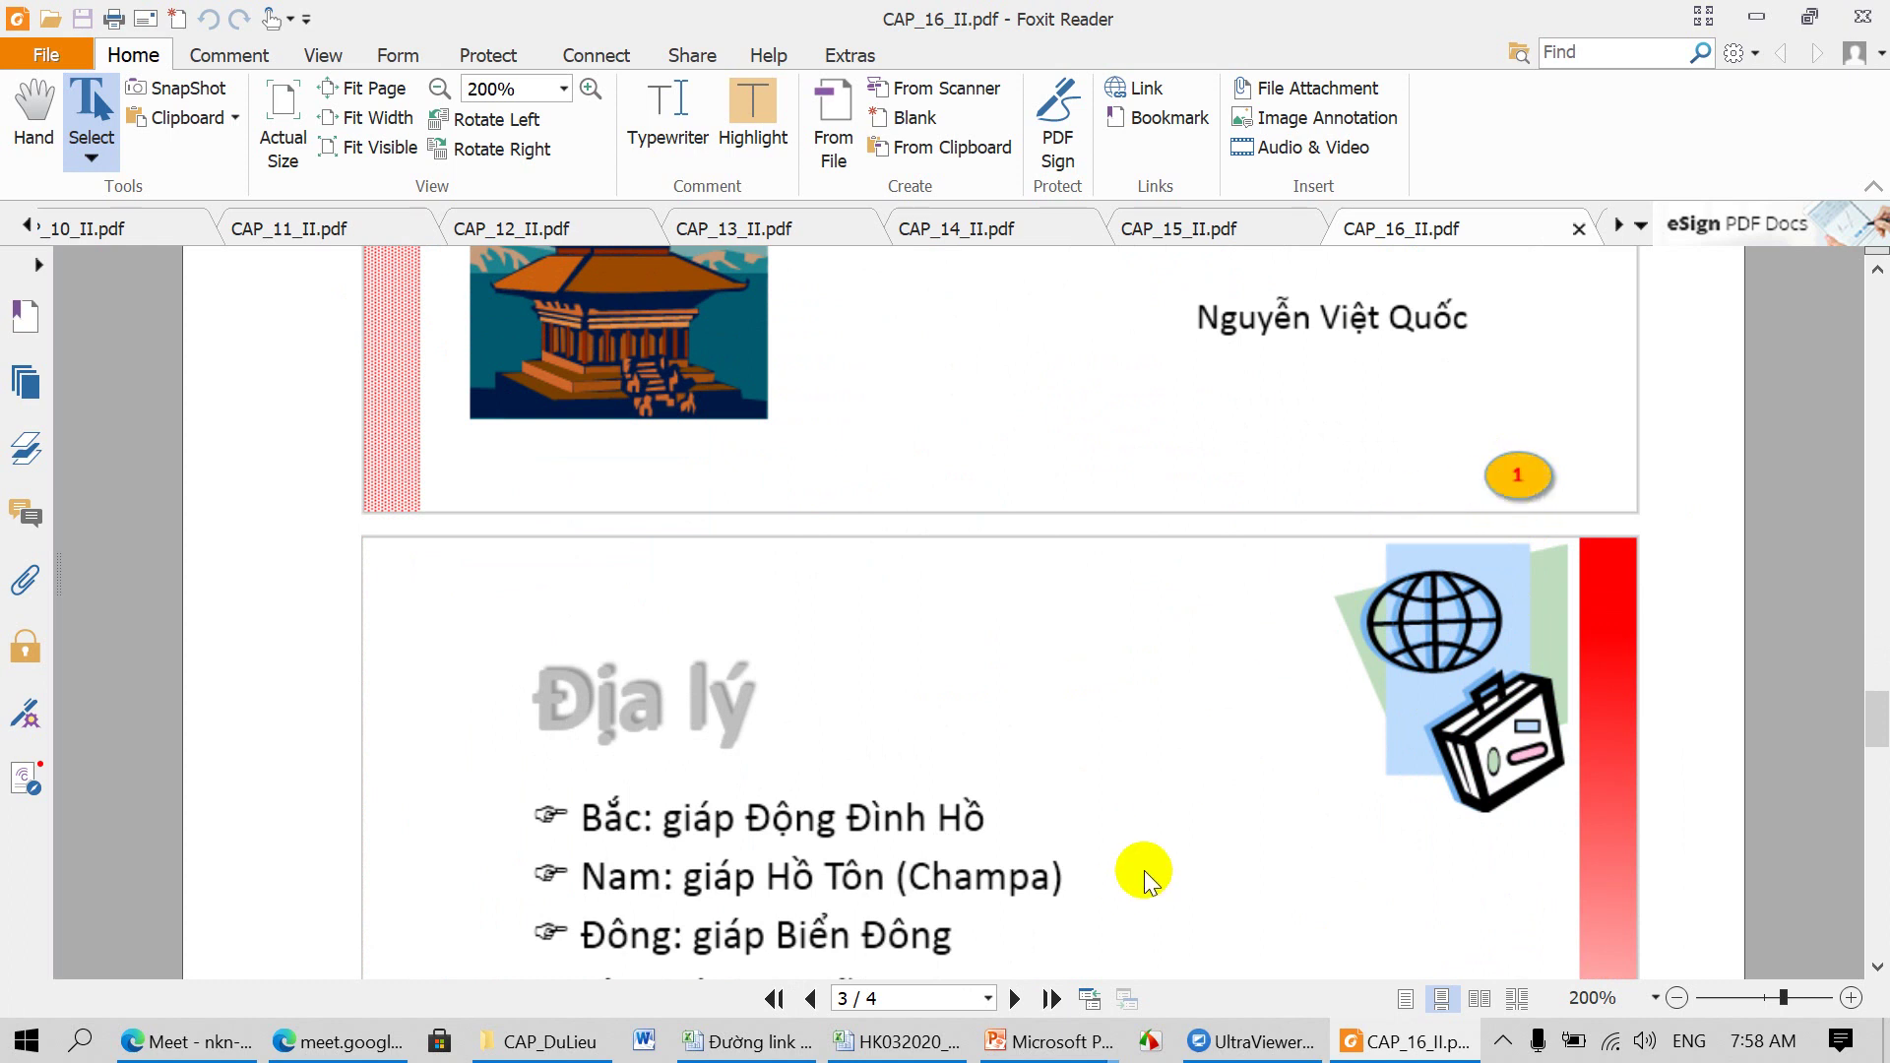
scroll(1329, 738, "down", 5)
scroll(1258, 899, "down", 1)
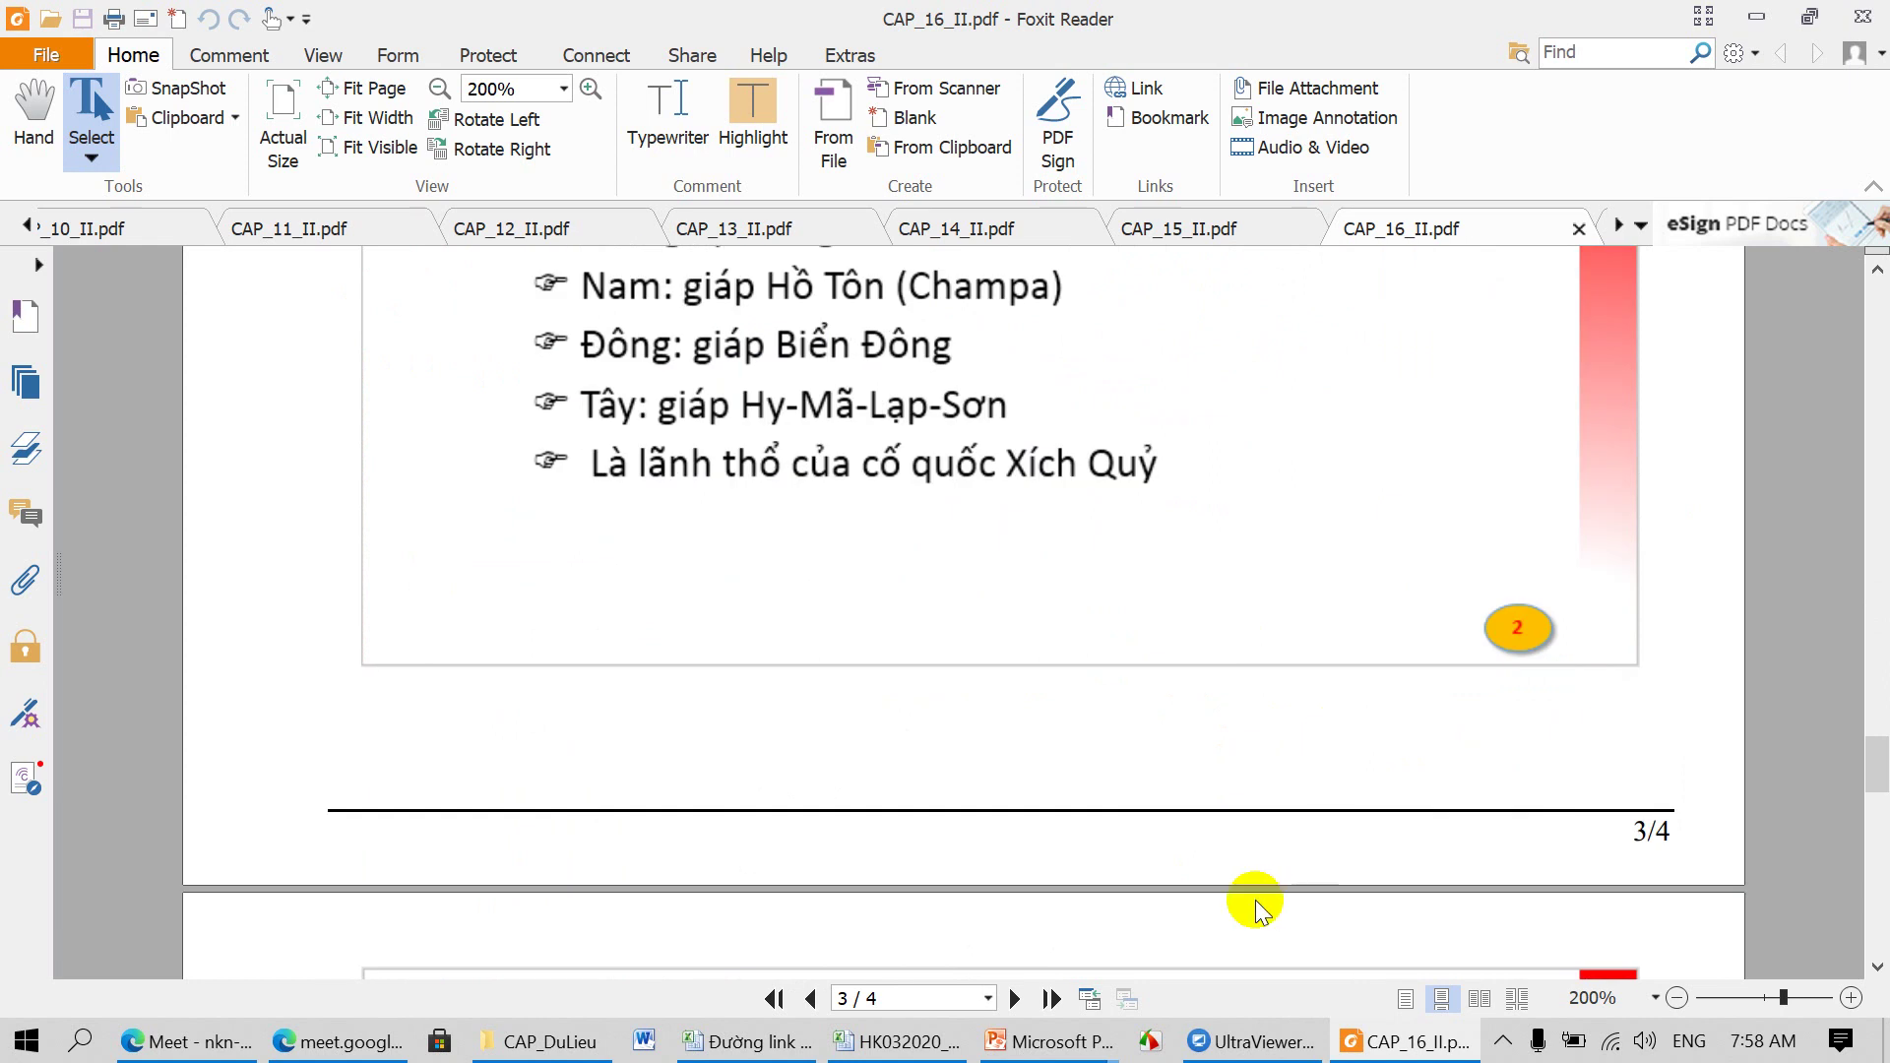
left_click(1073, 1042)
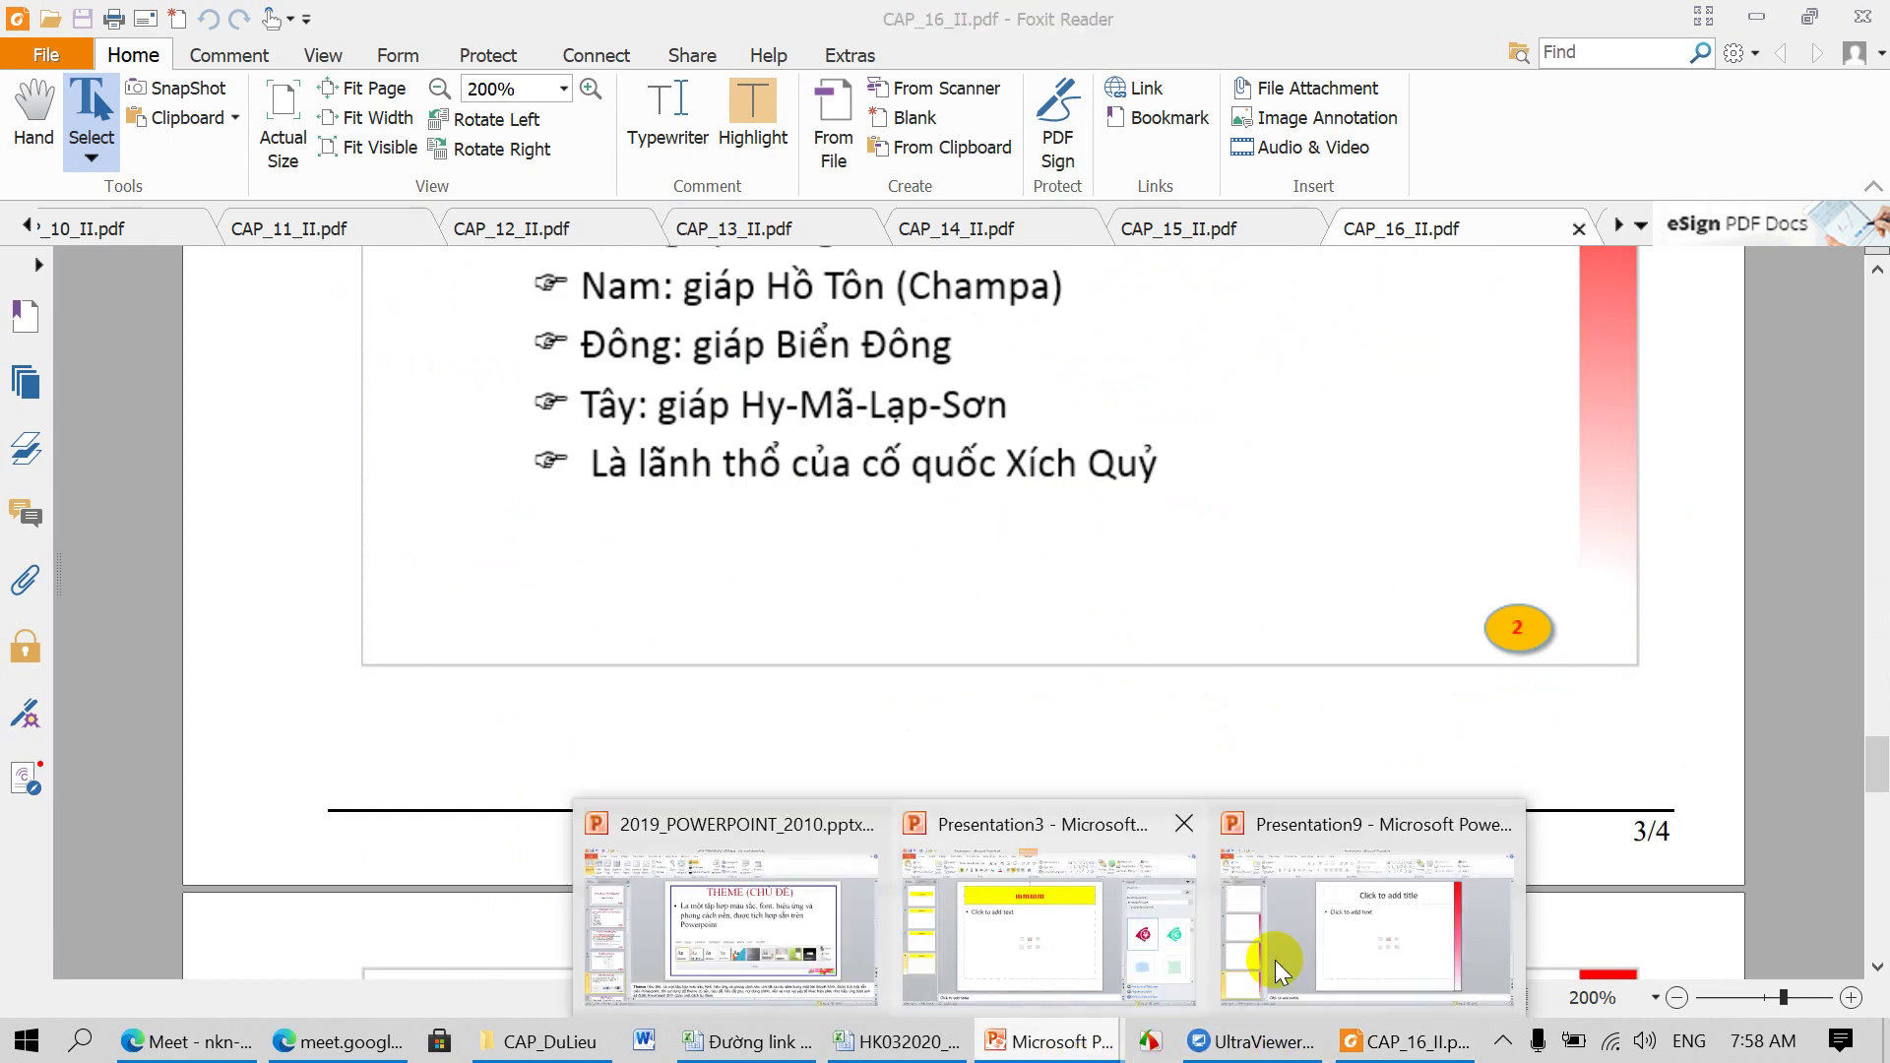
left_click(1388, 992)
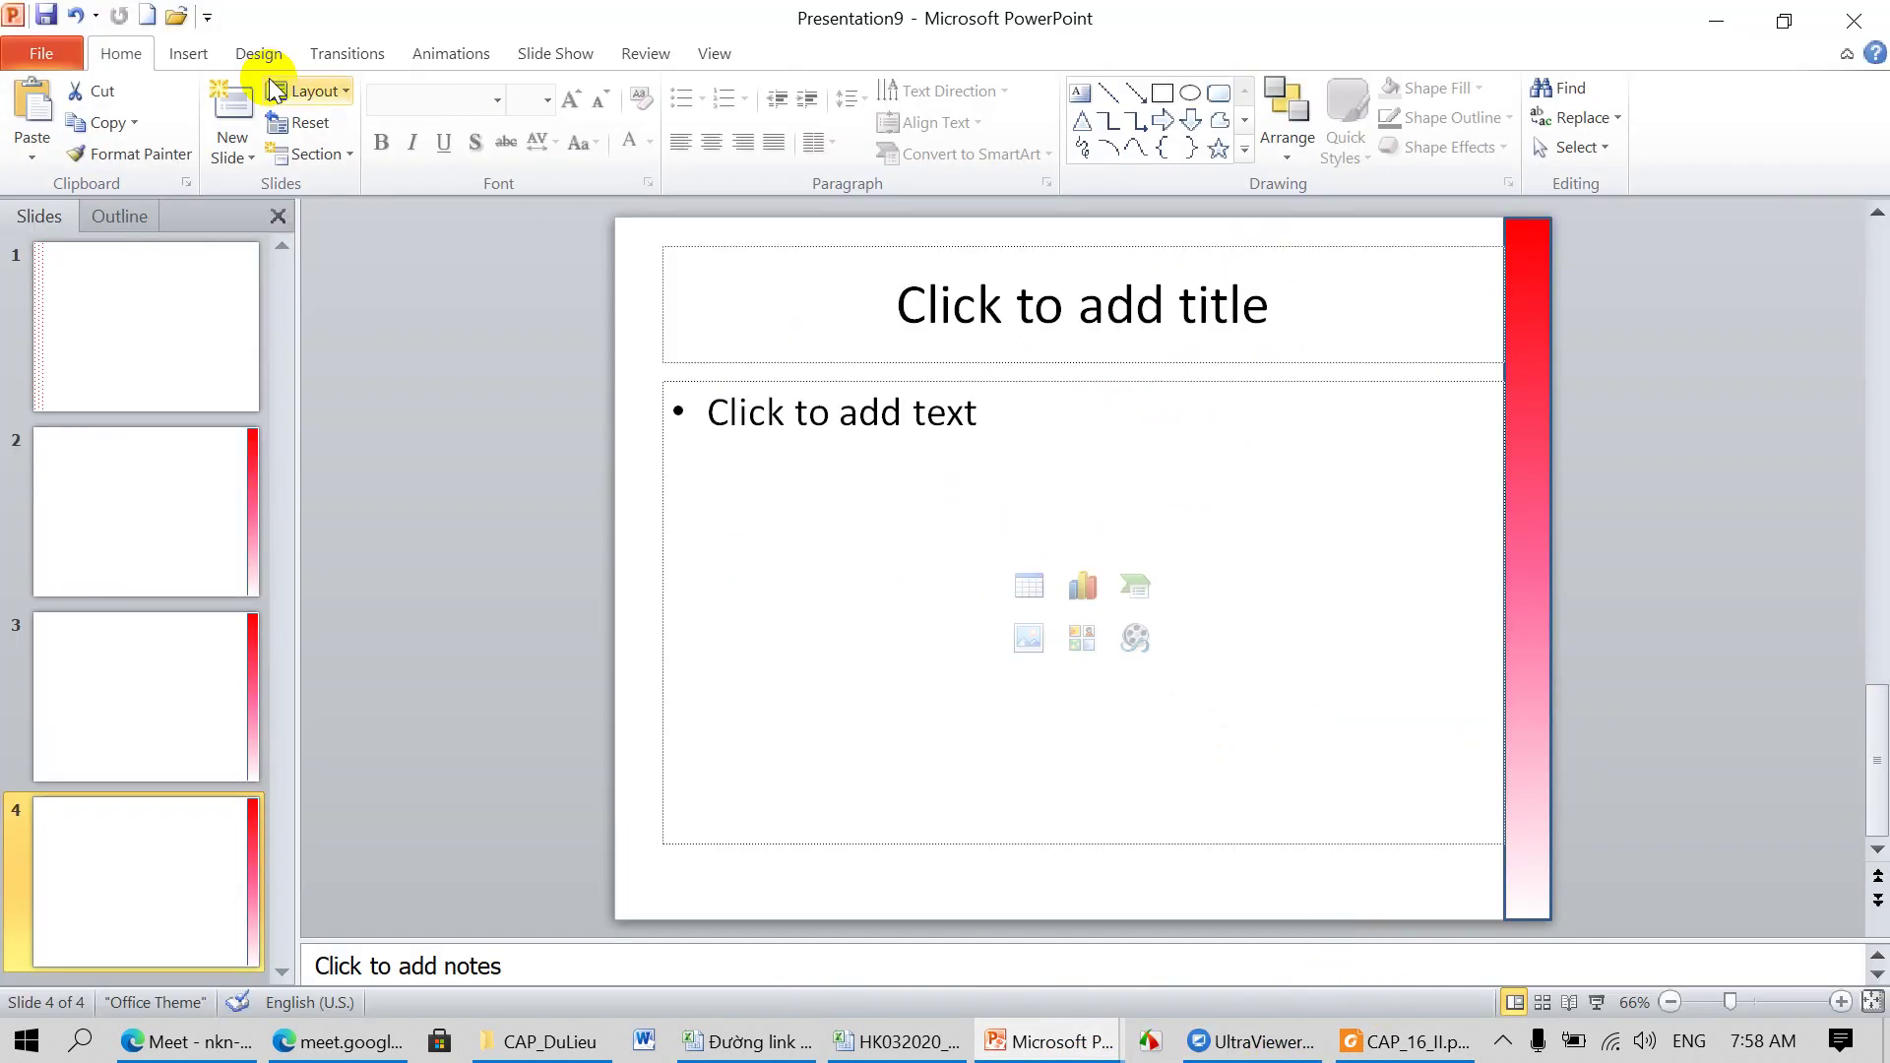
Step: In the slide master, turn on slide numbers and apply them to all slides
left_click(711, 56)
left_click(265, 113)
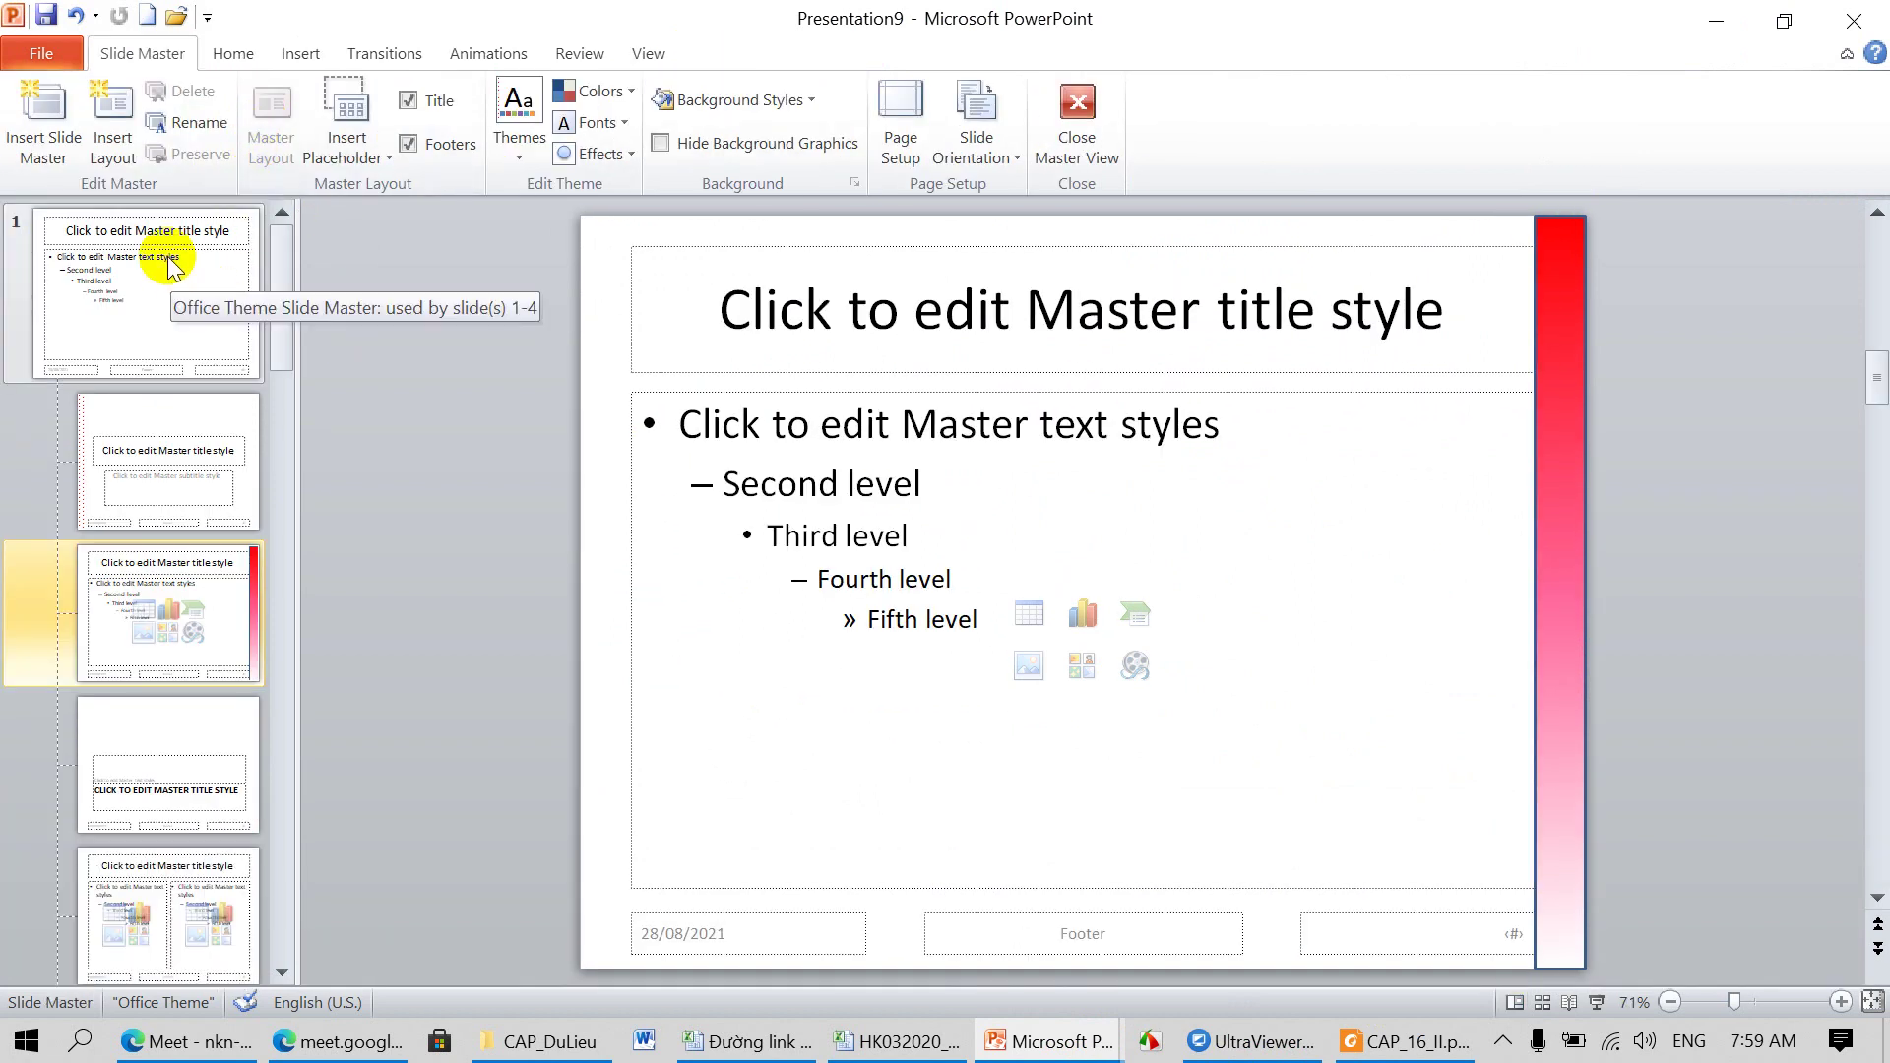
left_click(168, 256)
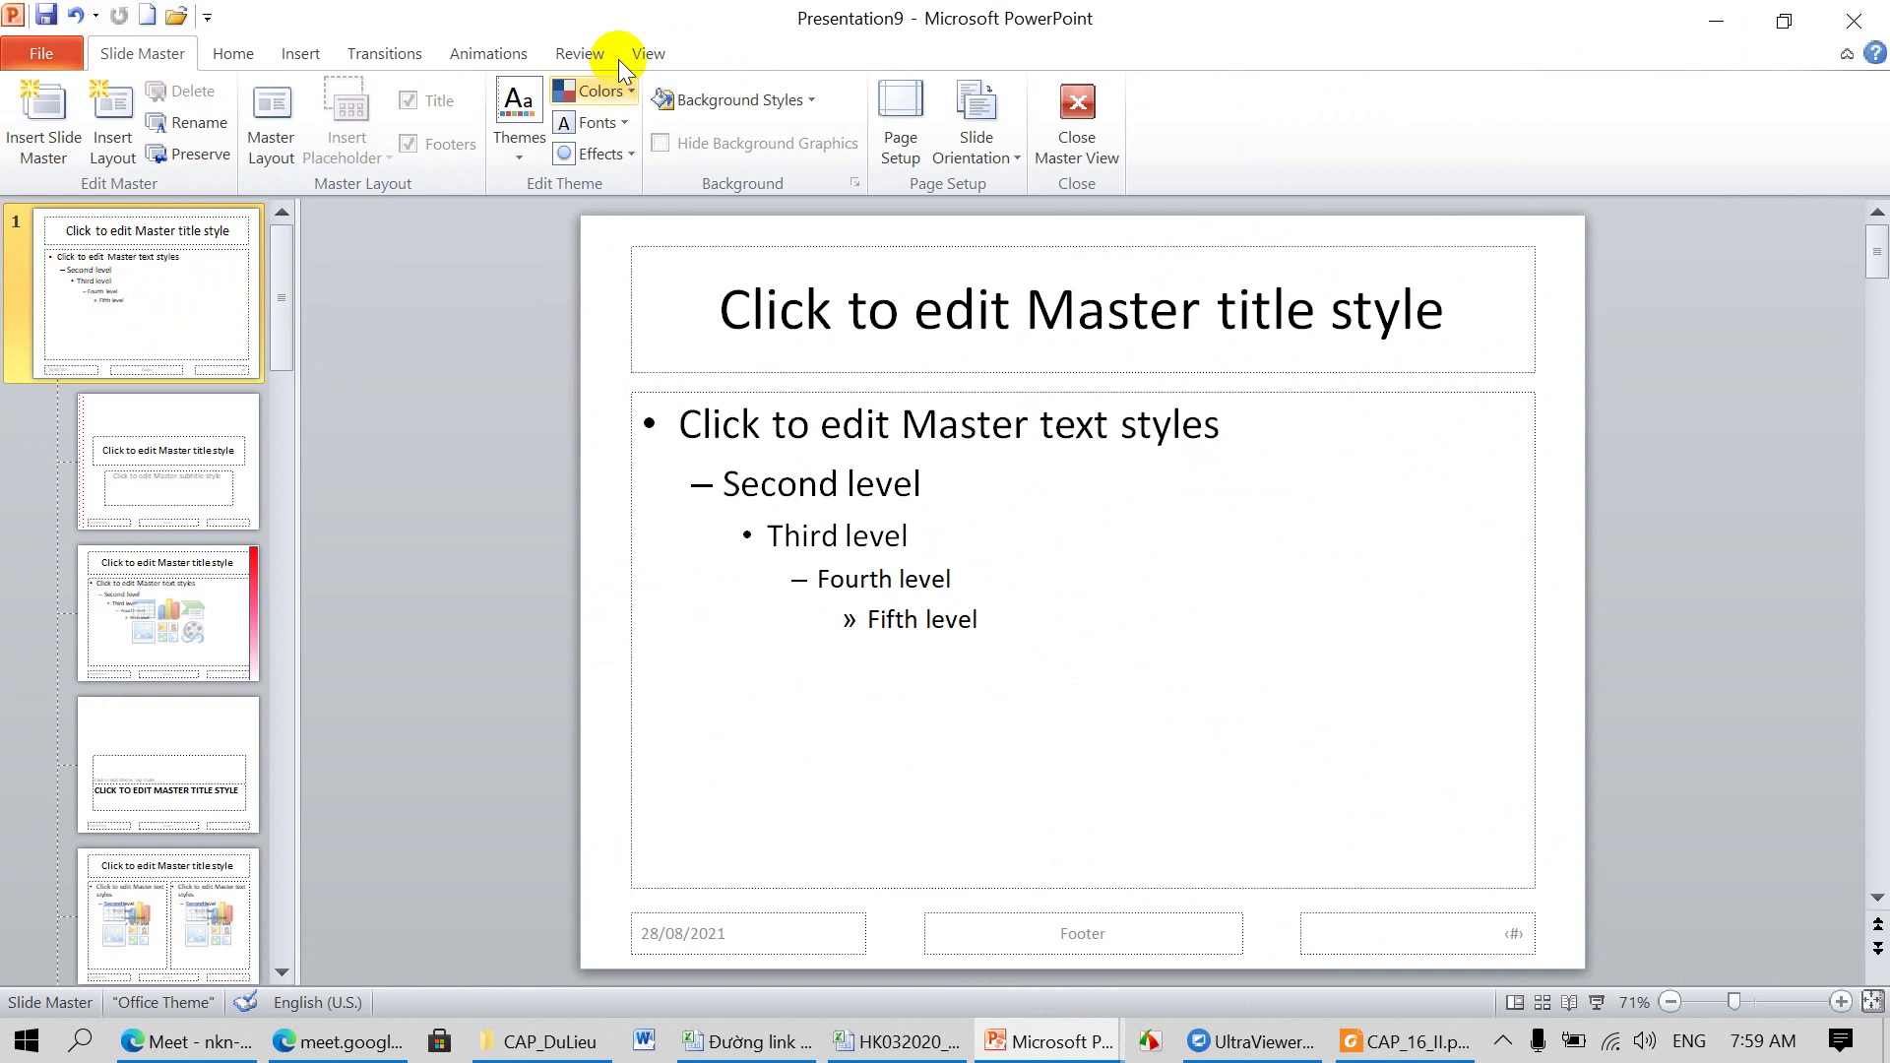
left_click(305, 53)
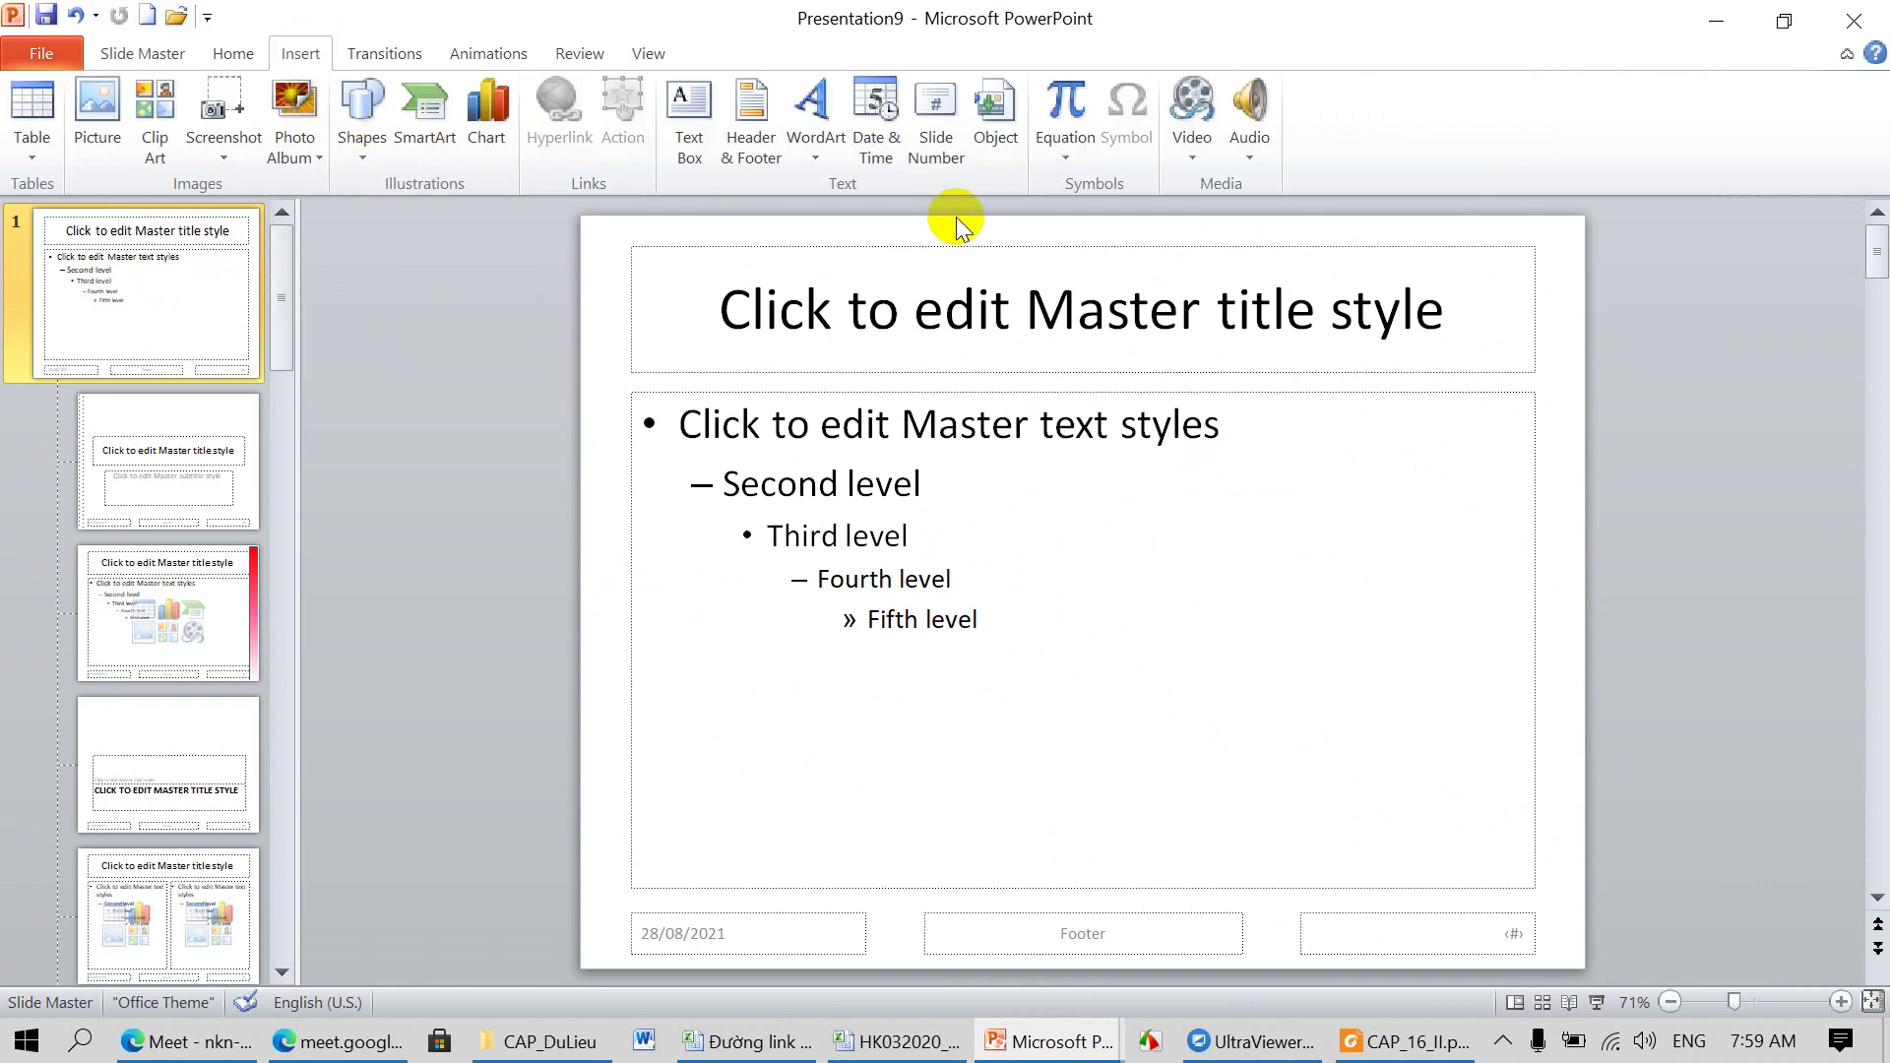
left_click(939, 109)
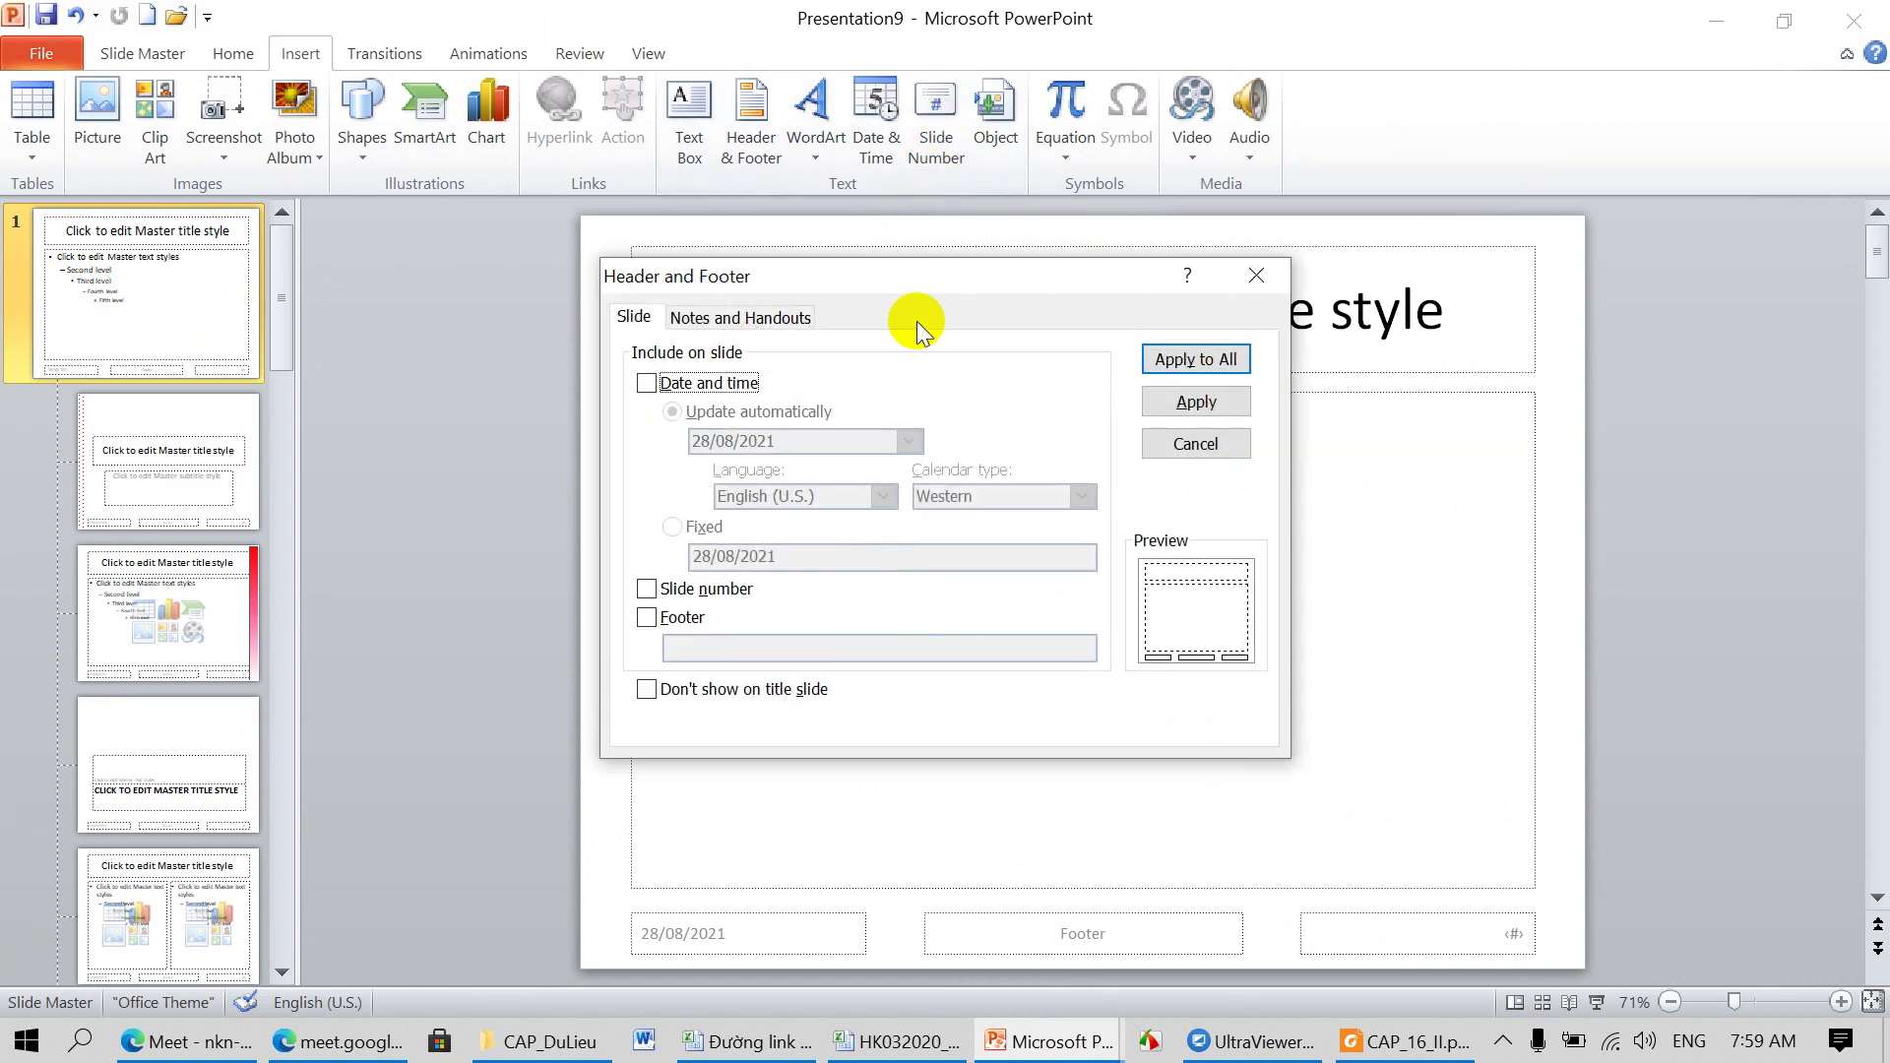
left_click(648, 589)
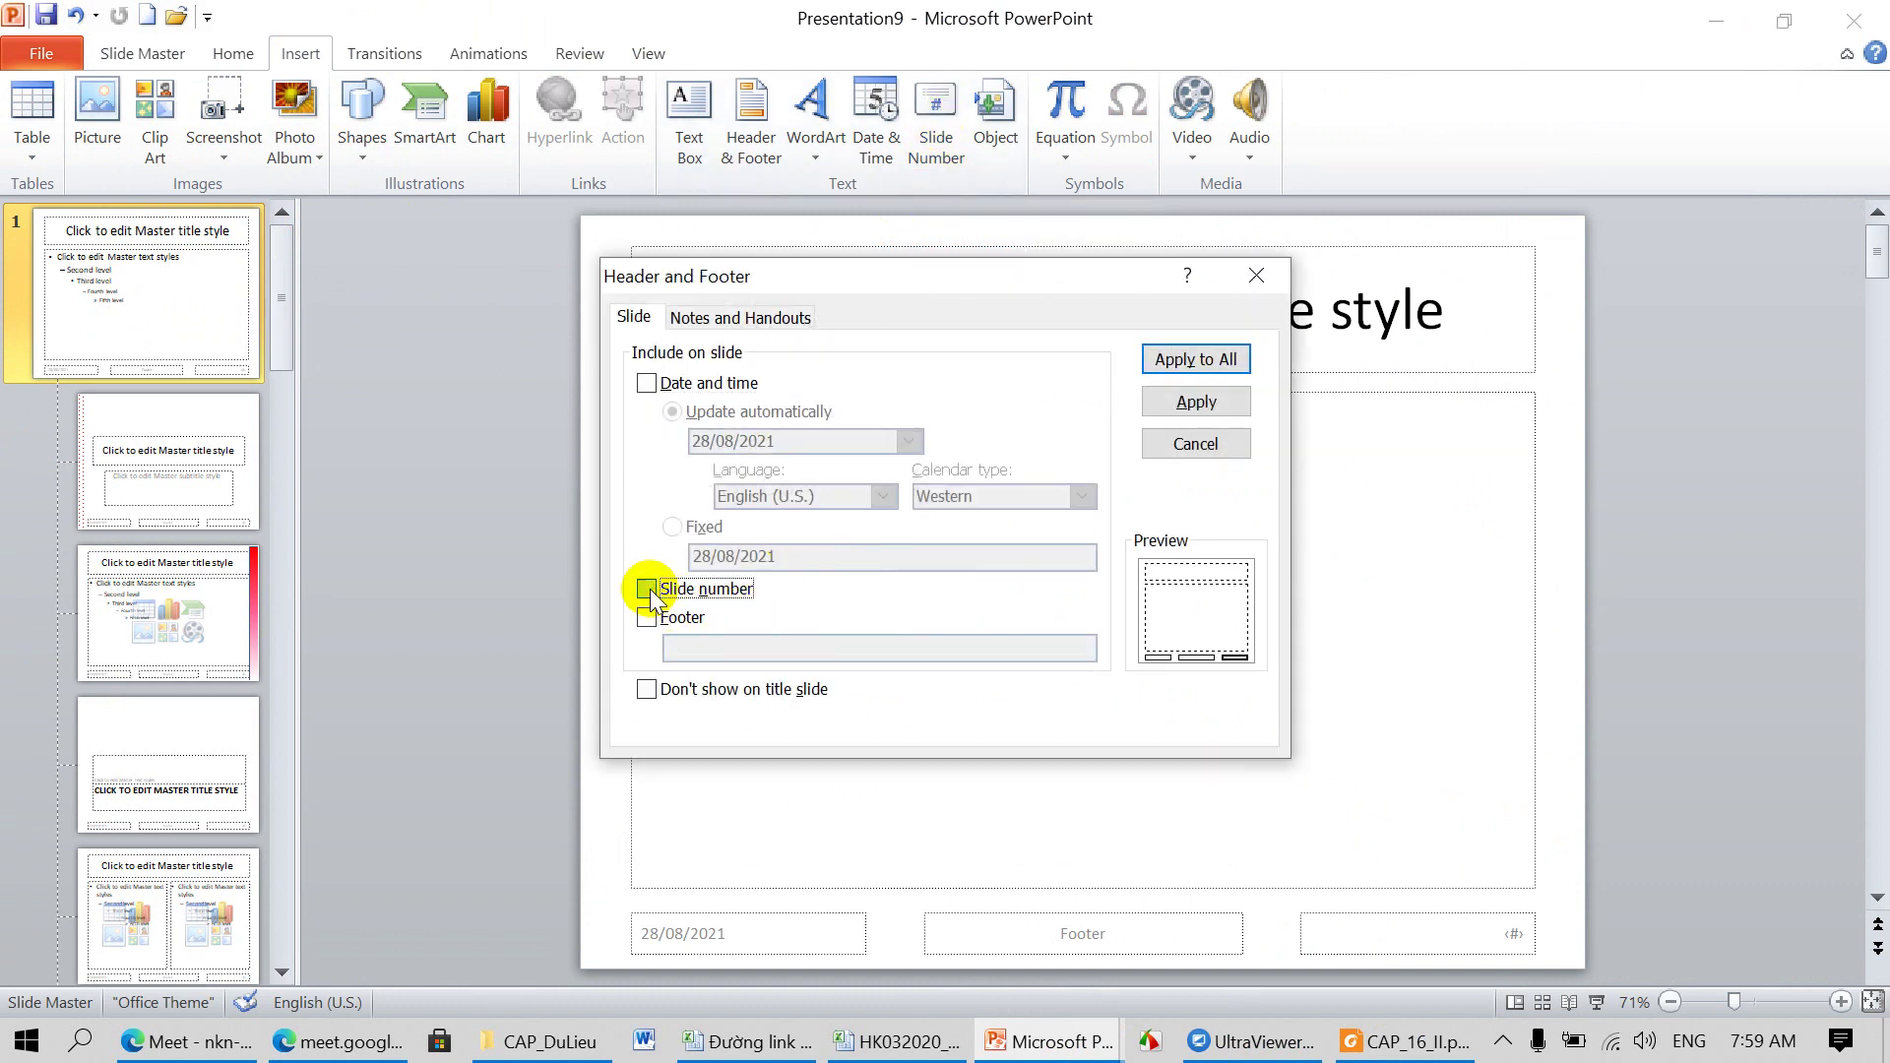
left_click(1189, 360)
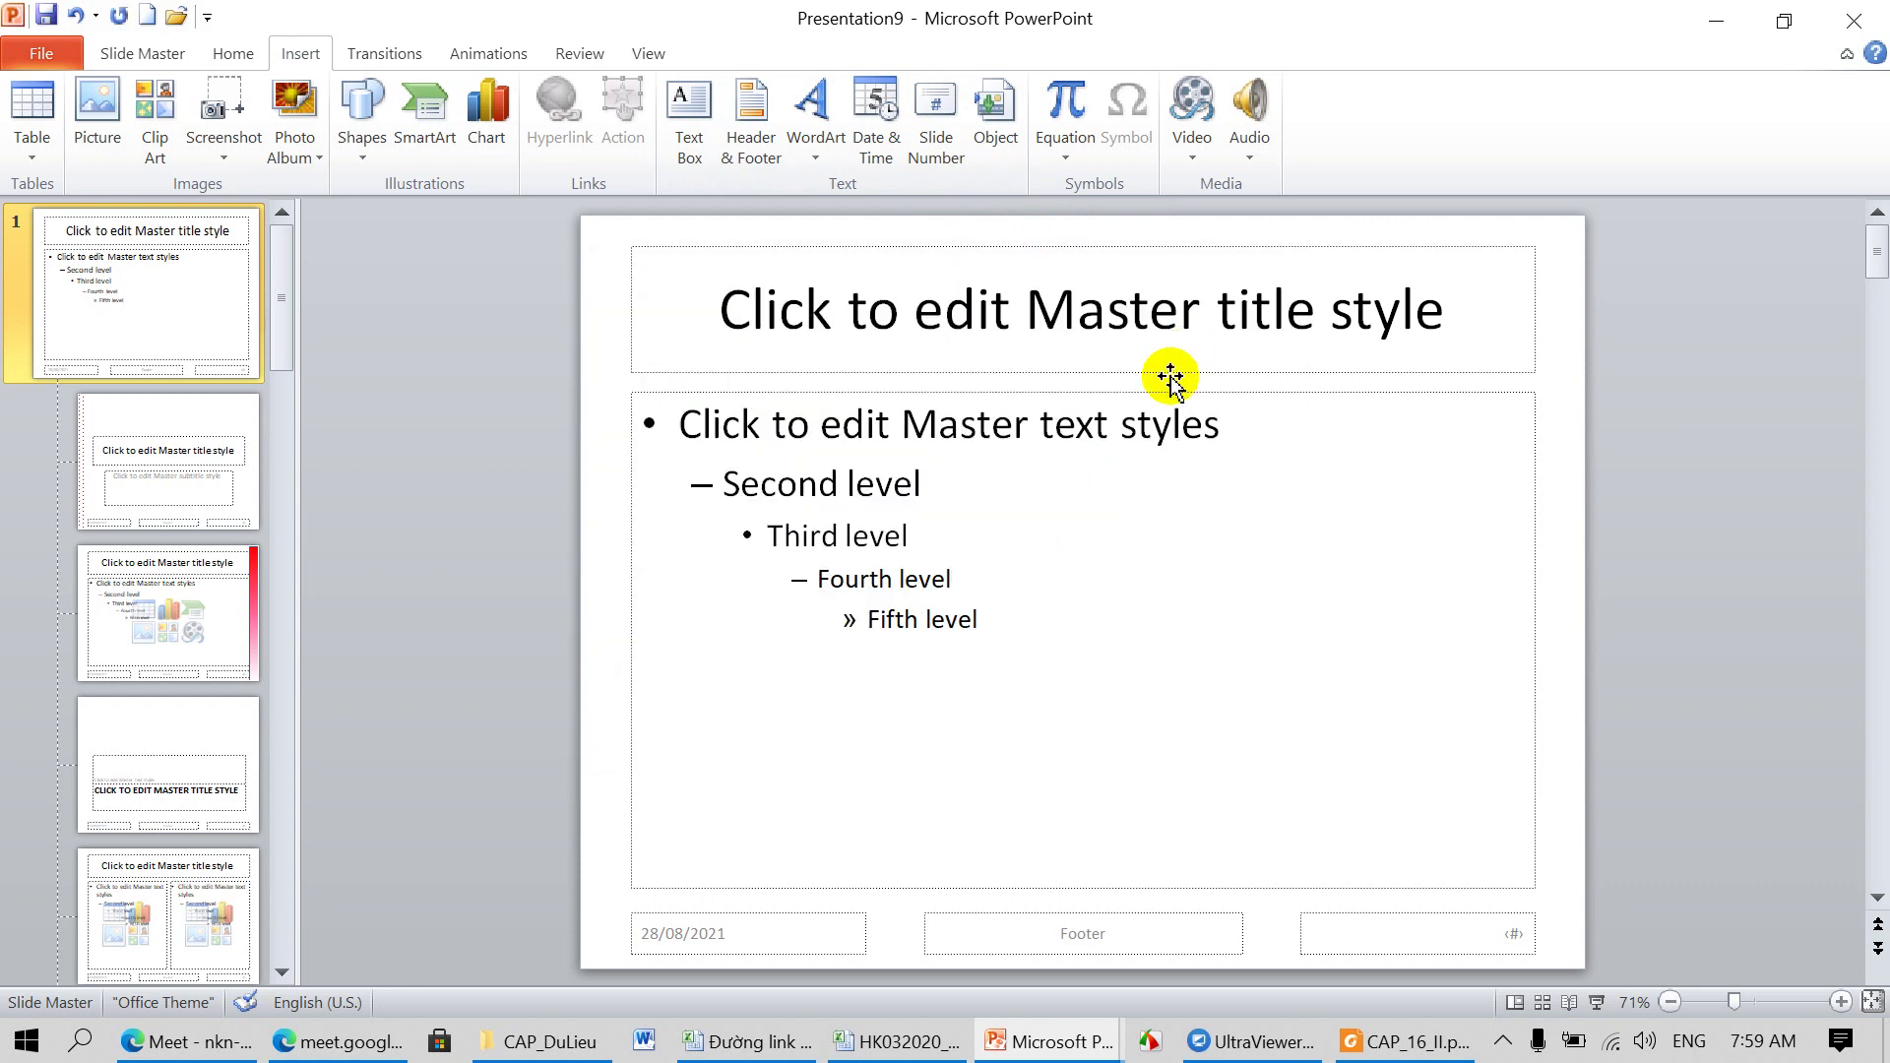
Step: Make the master's slide-number placeholder red, bold and 16 pt, then close master view
left_click(1444, 916)
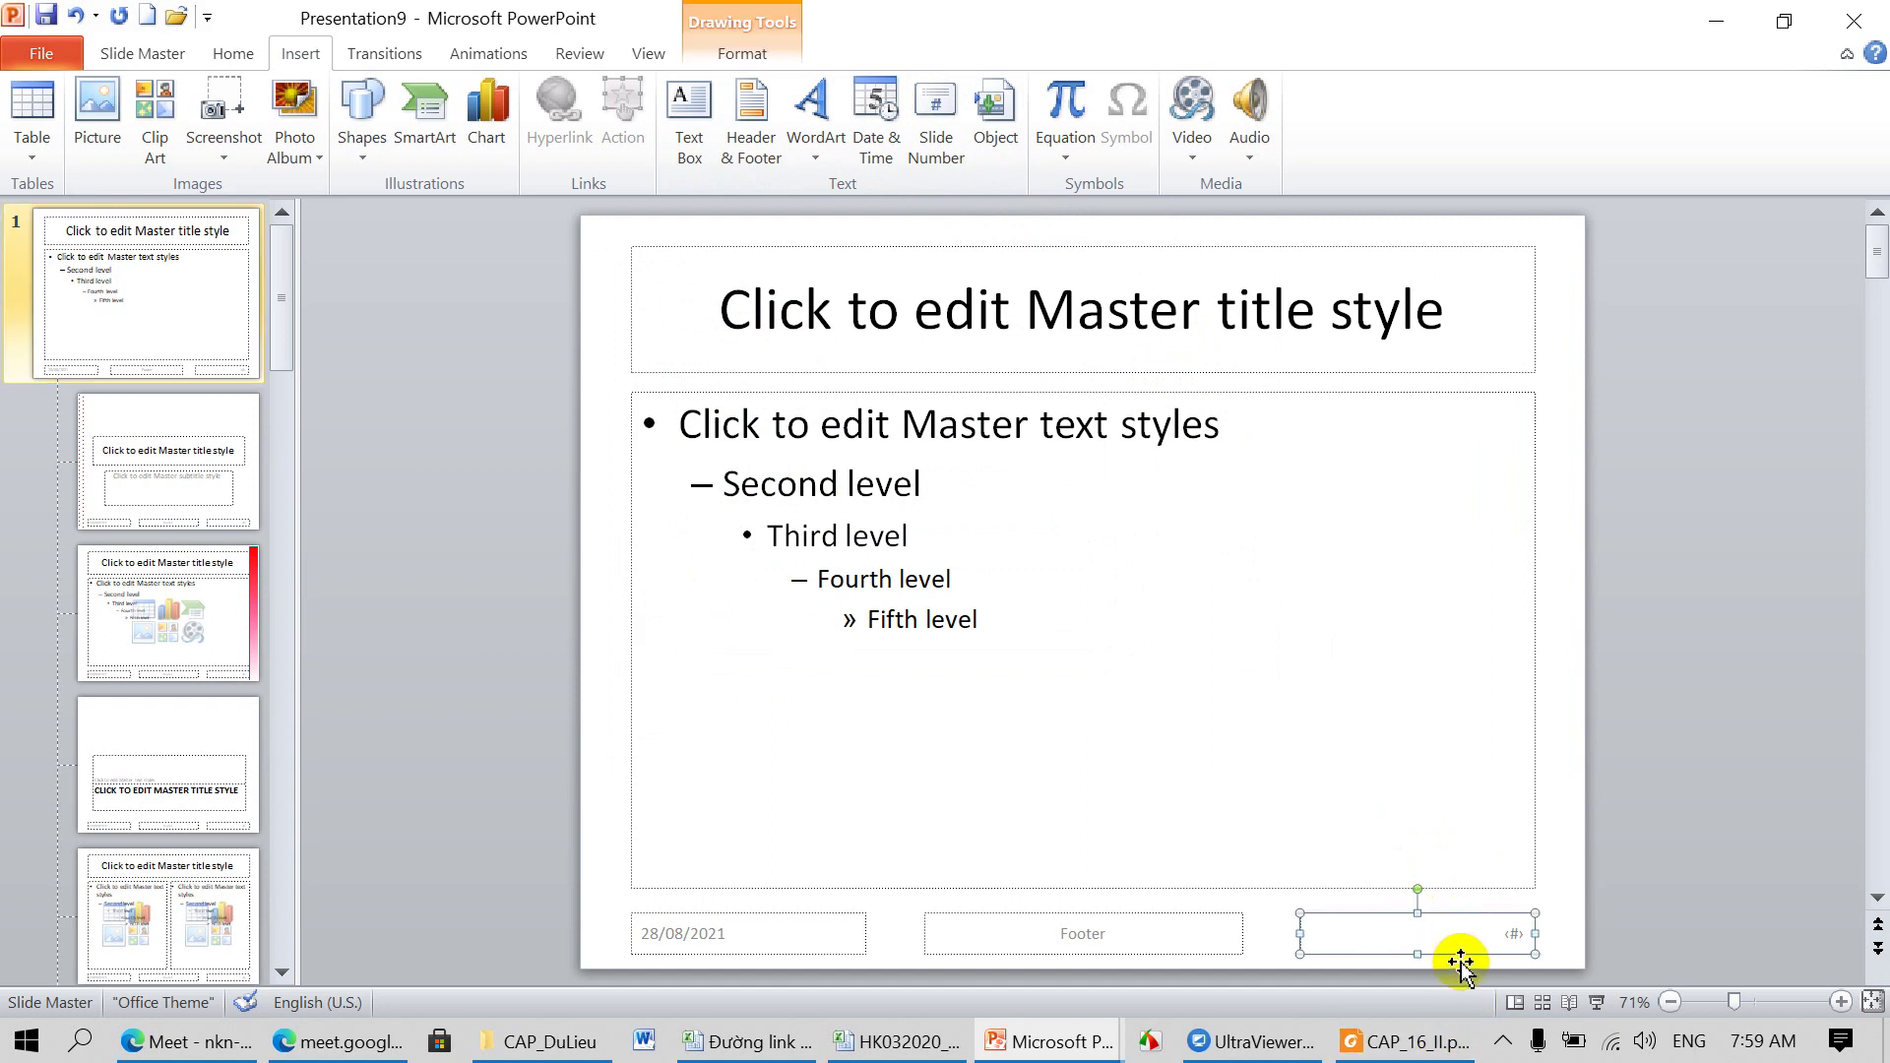
left_click(143, 54)
left_click(233, 53)
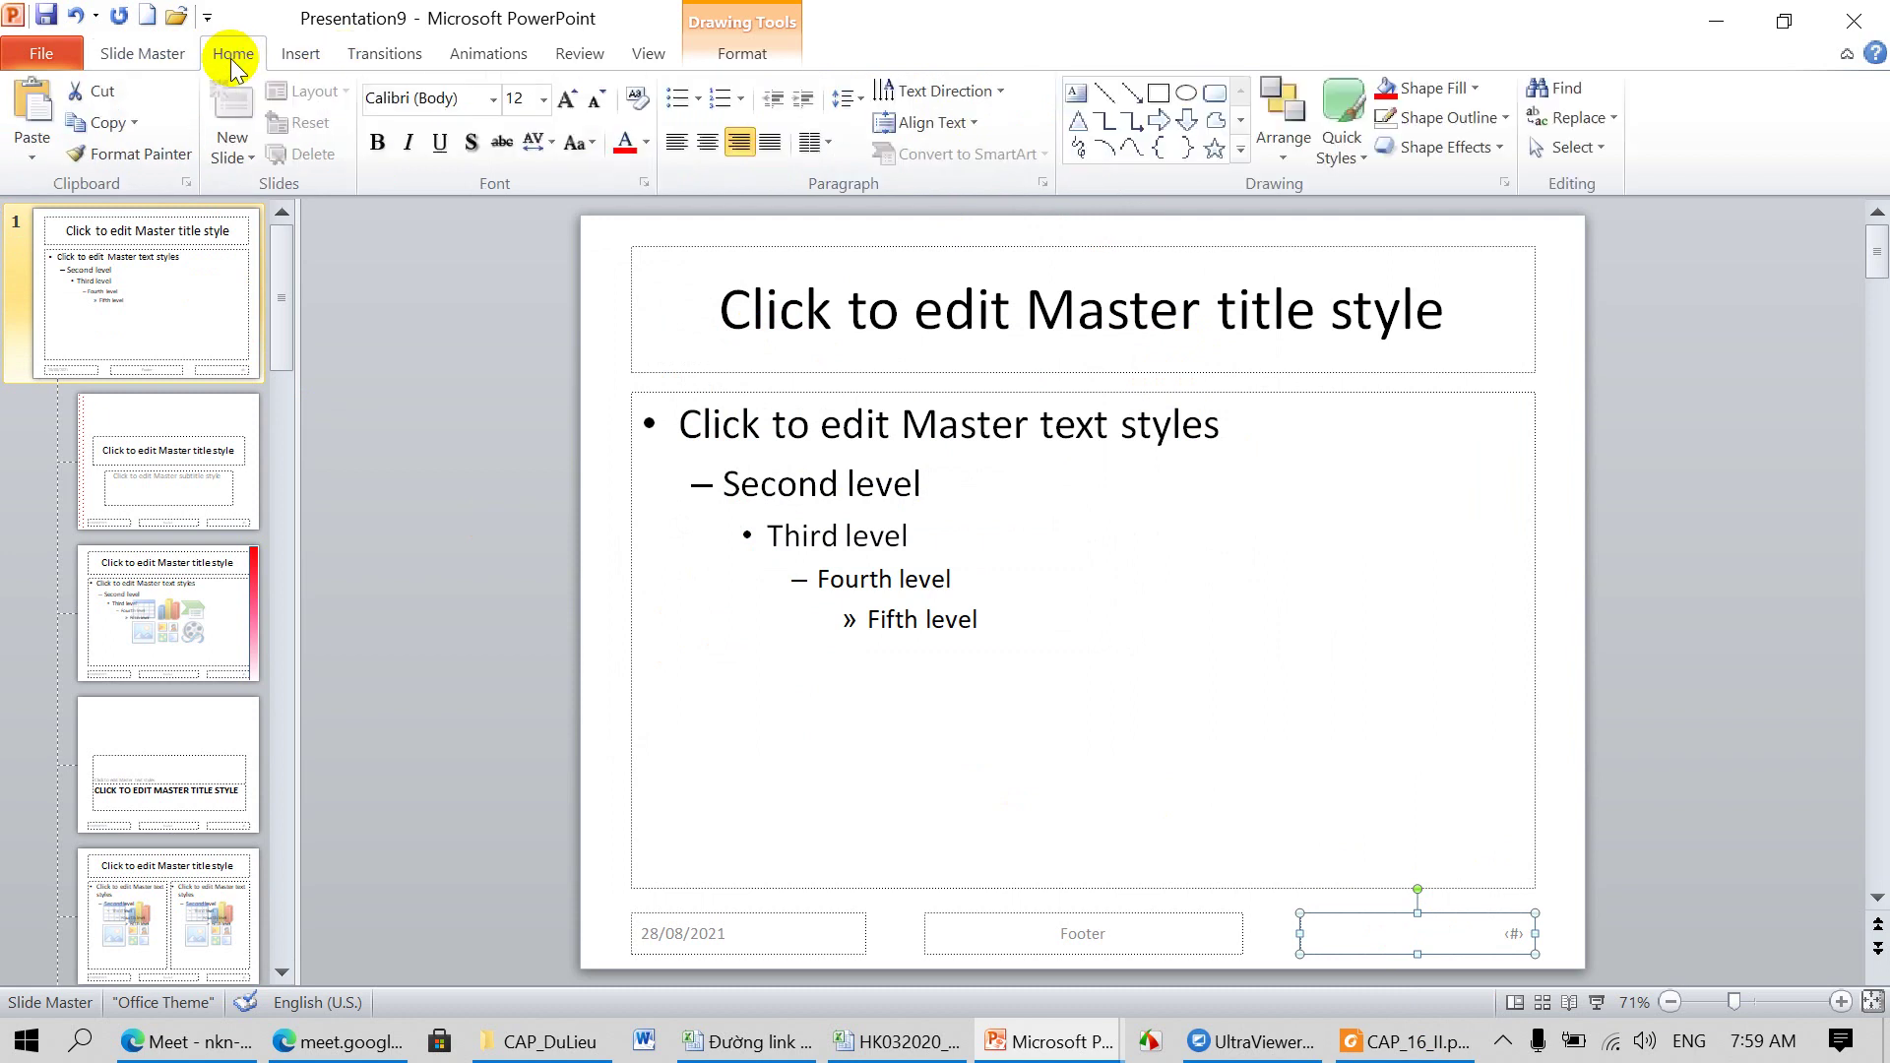
left_click(623, 143)
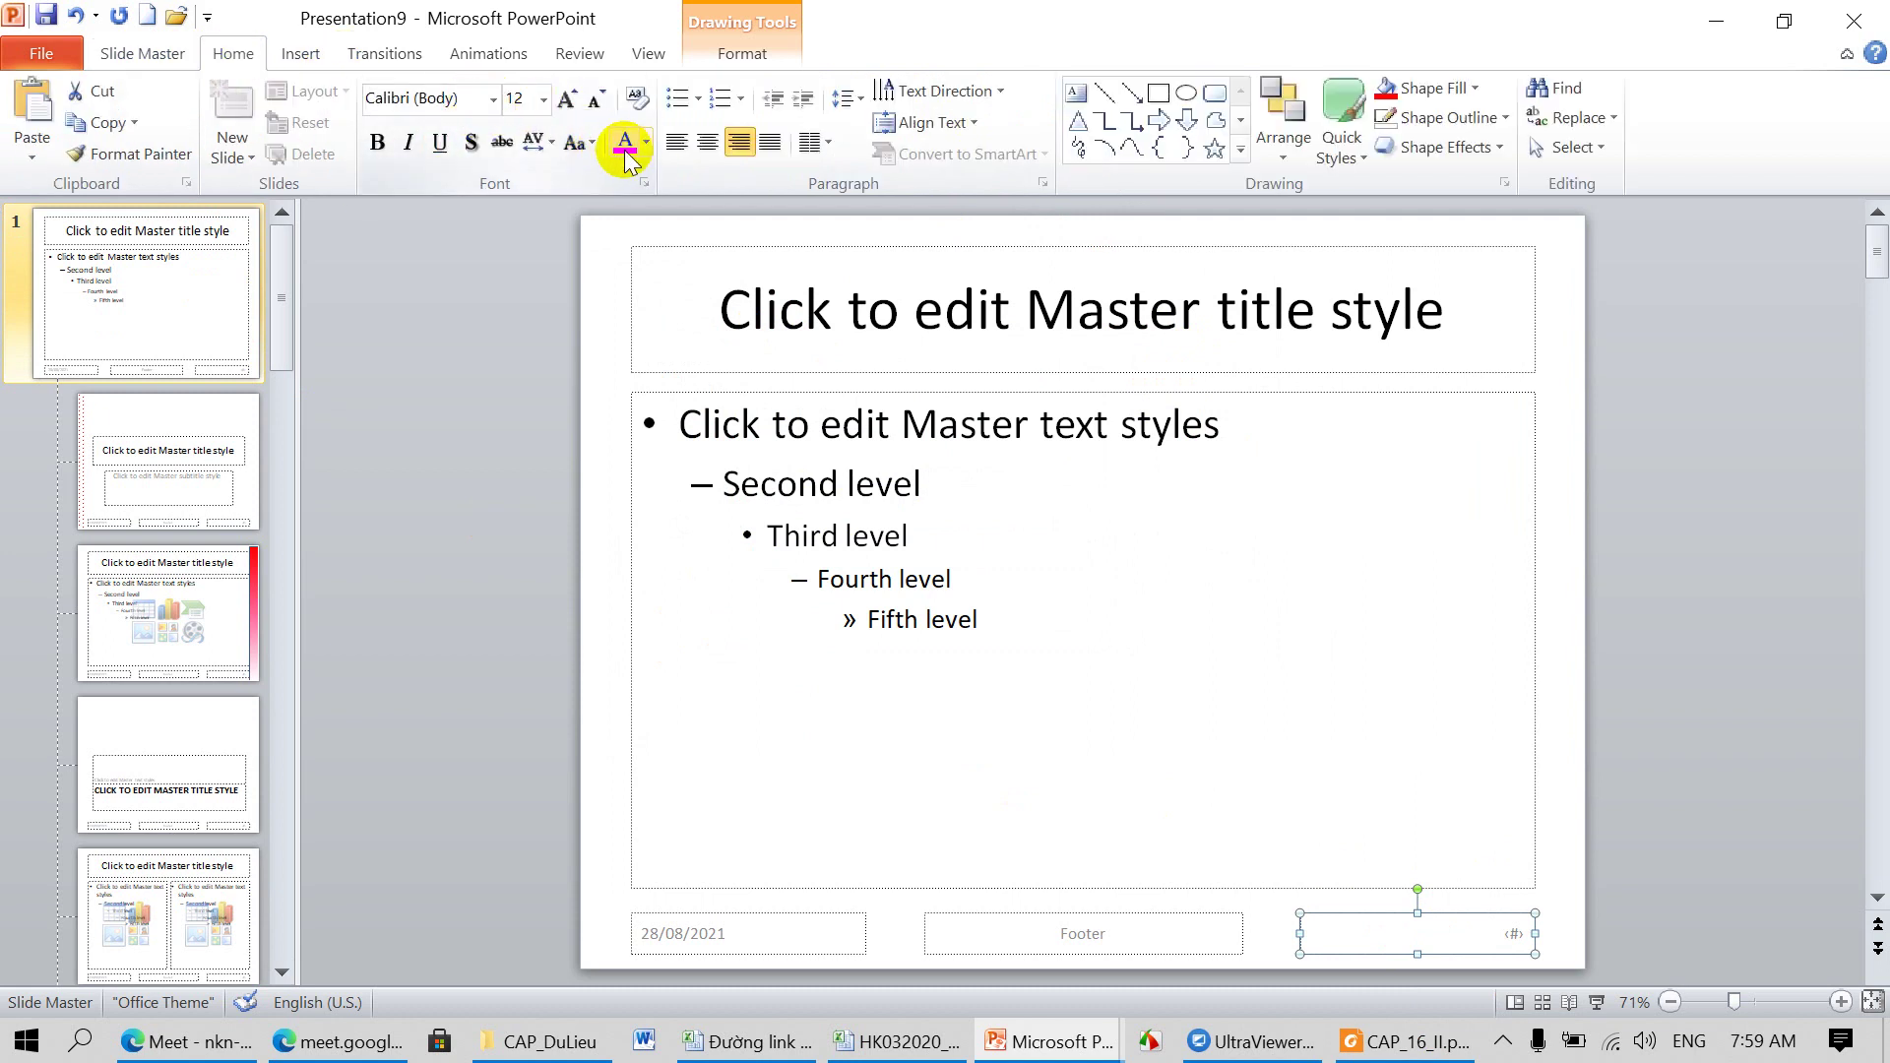
left_click(377, 147)
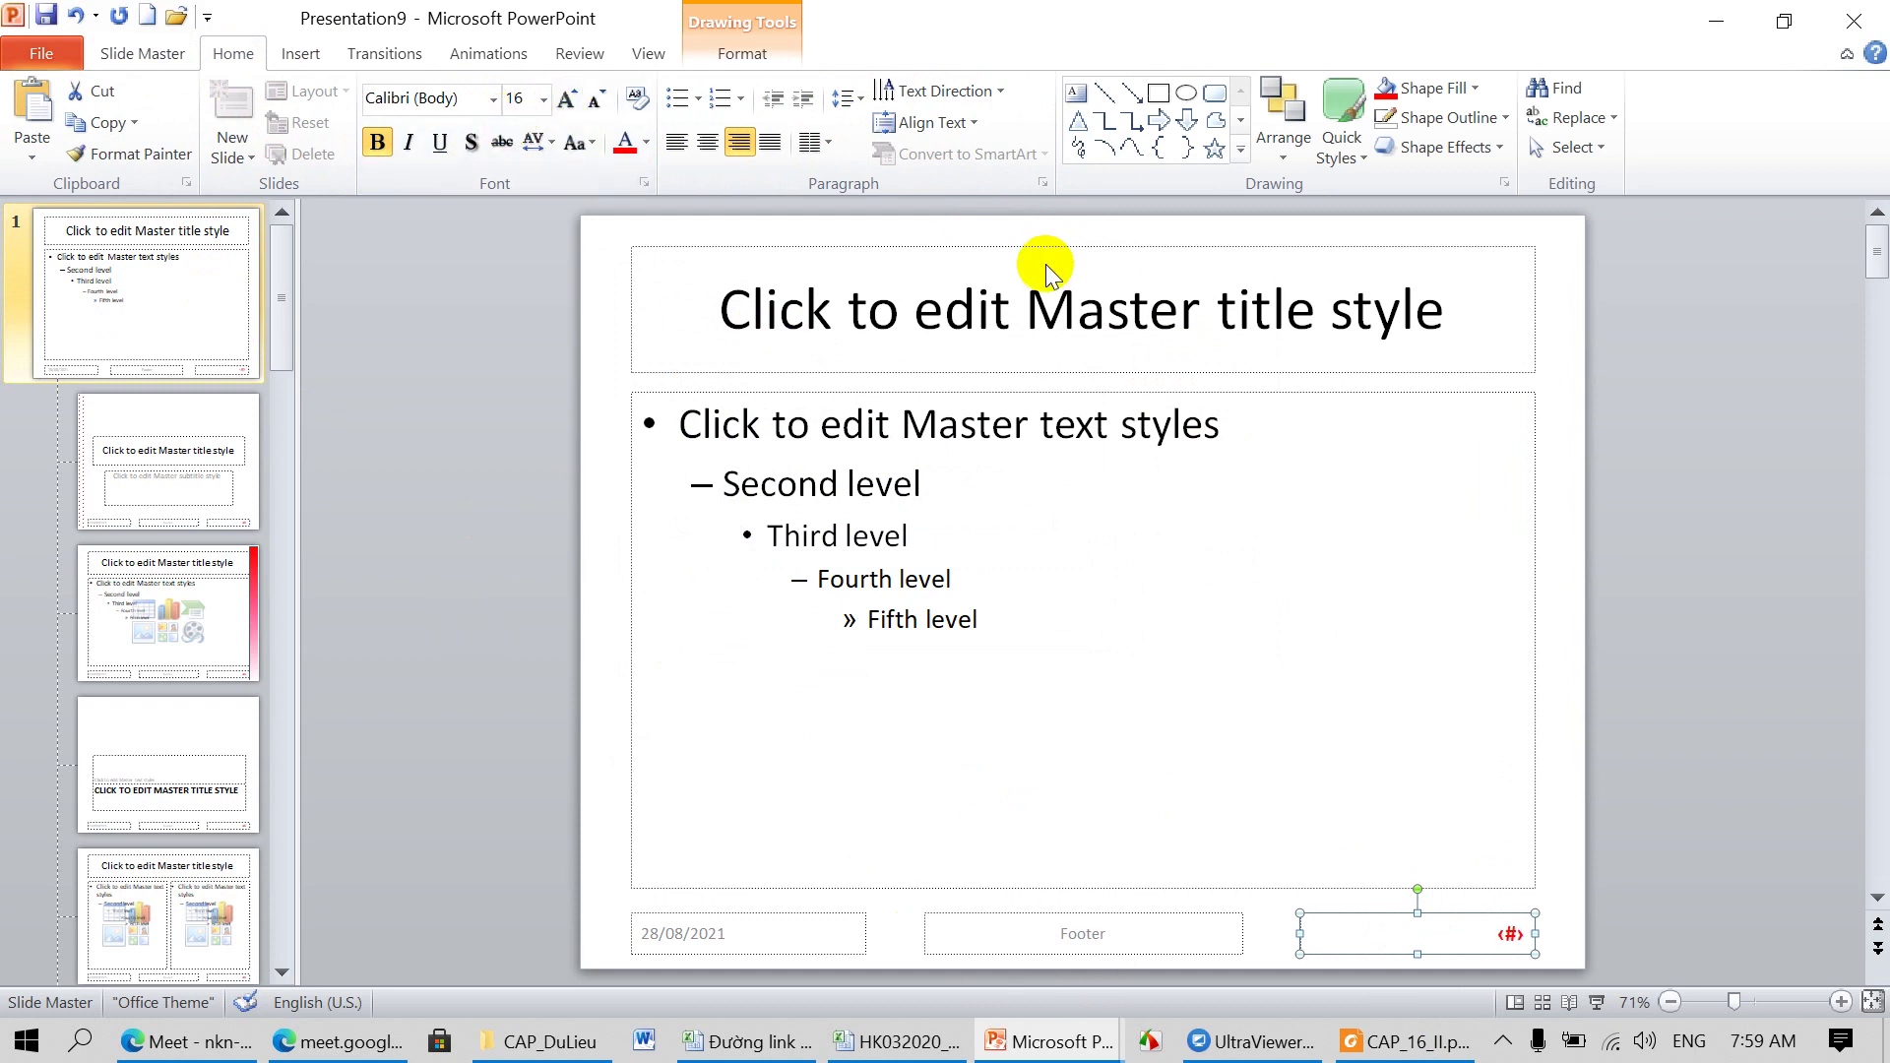
left_click(147, 53)
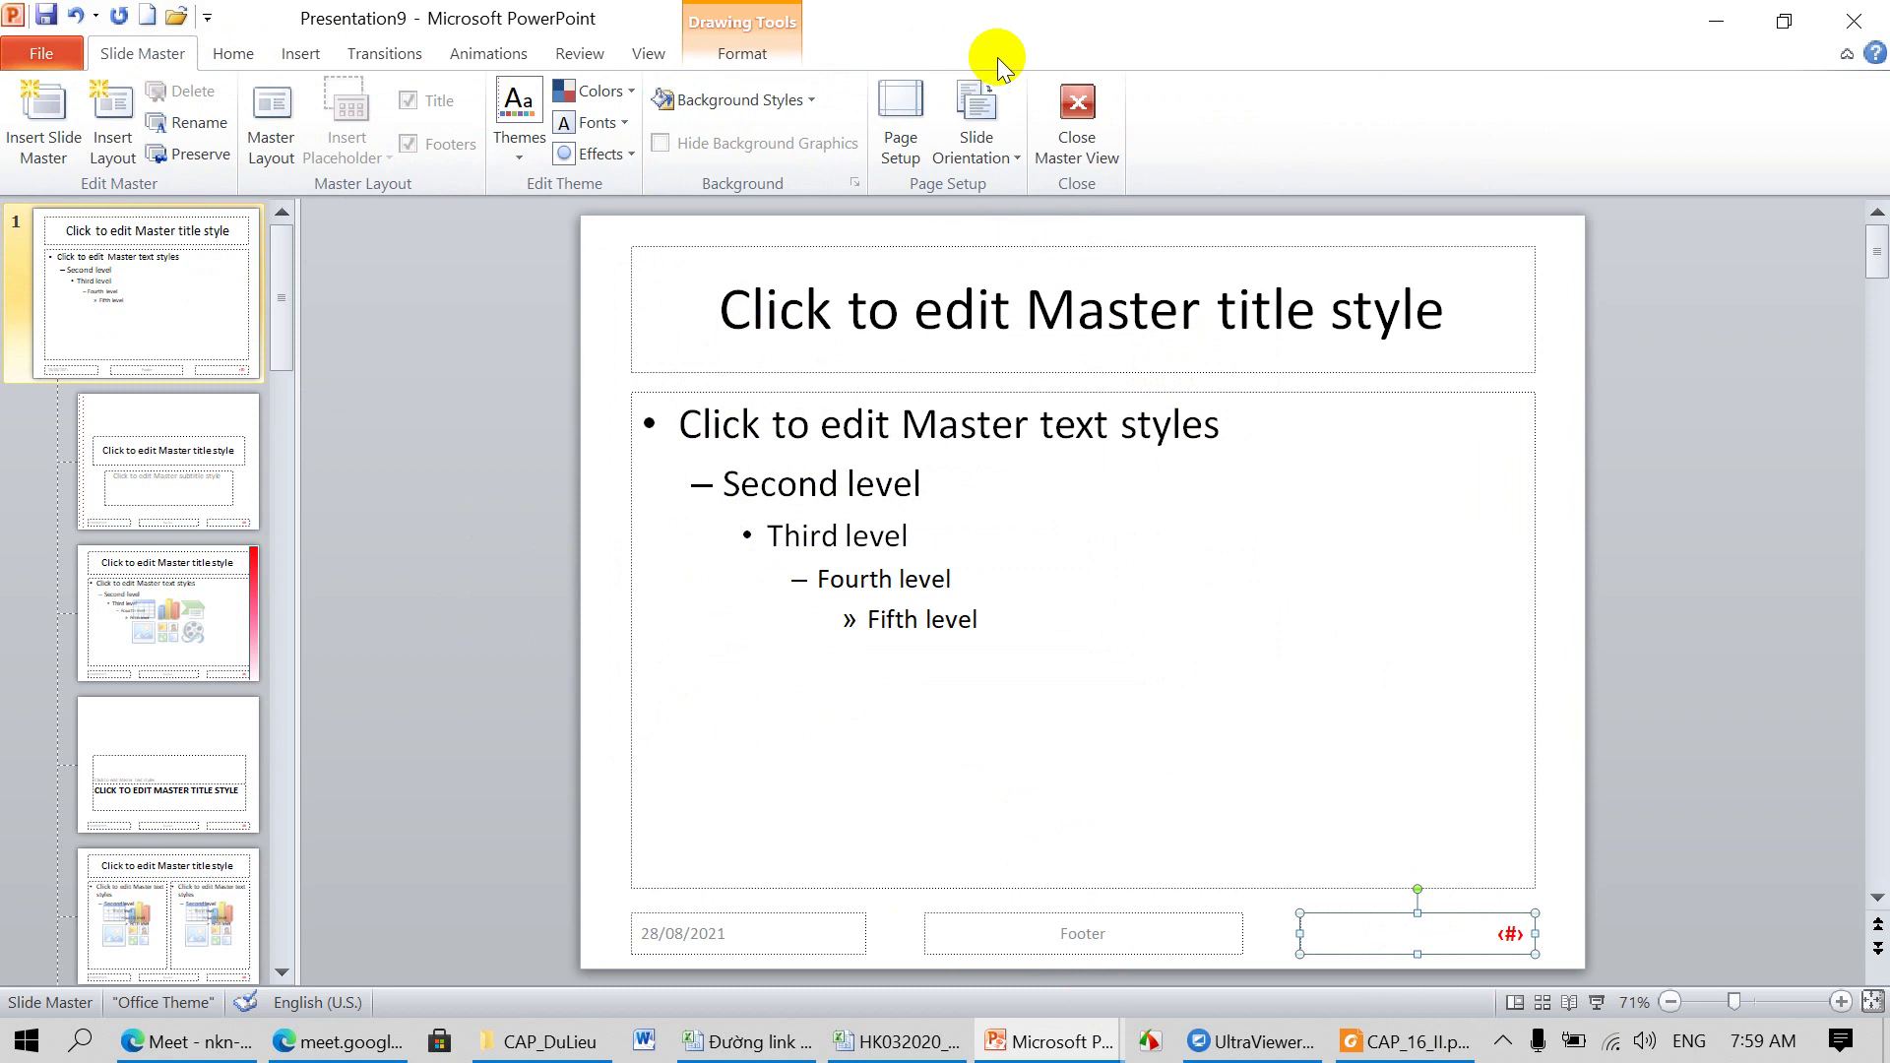
left_click(1079, 116)
Step: Check the red slide numbers on slides 1–4, then reopen the Slide Master view
left_click(203, 334)
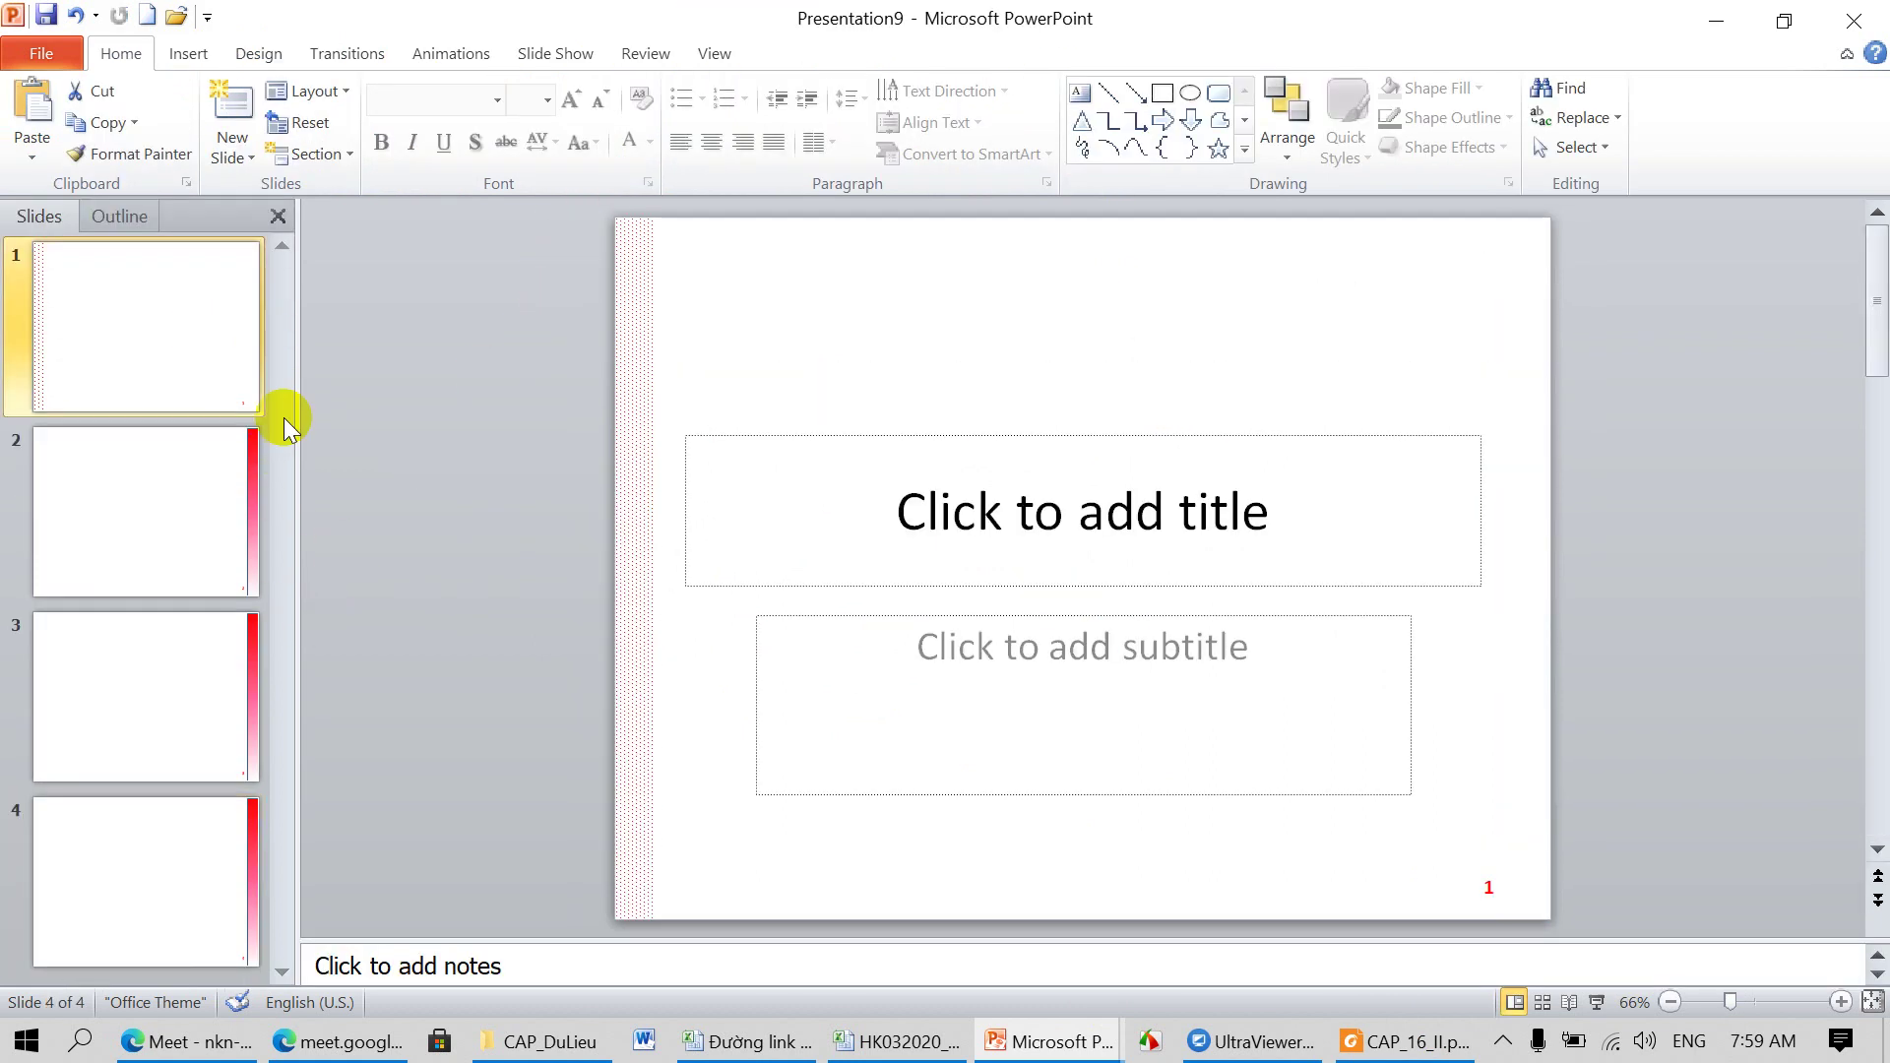
left_click(233, 550)
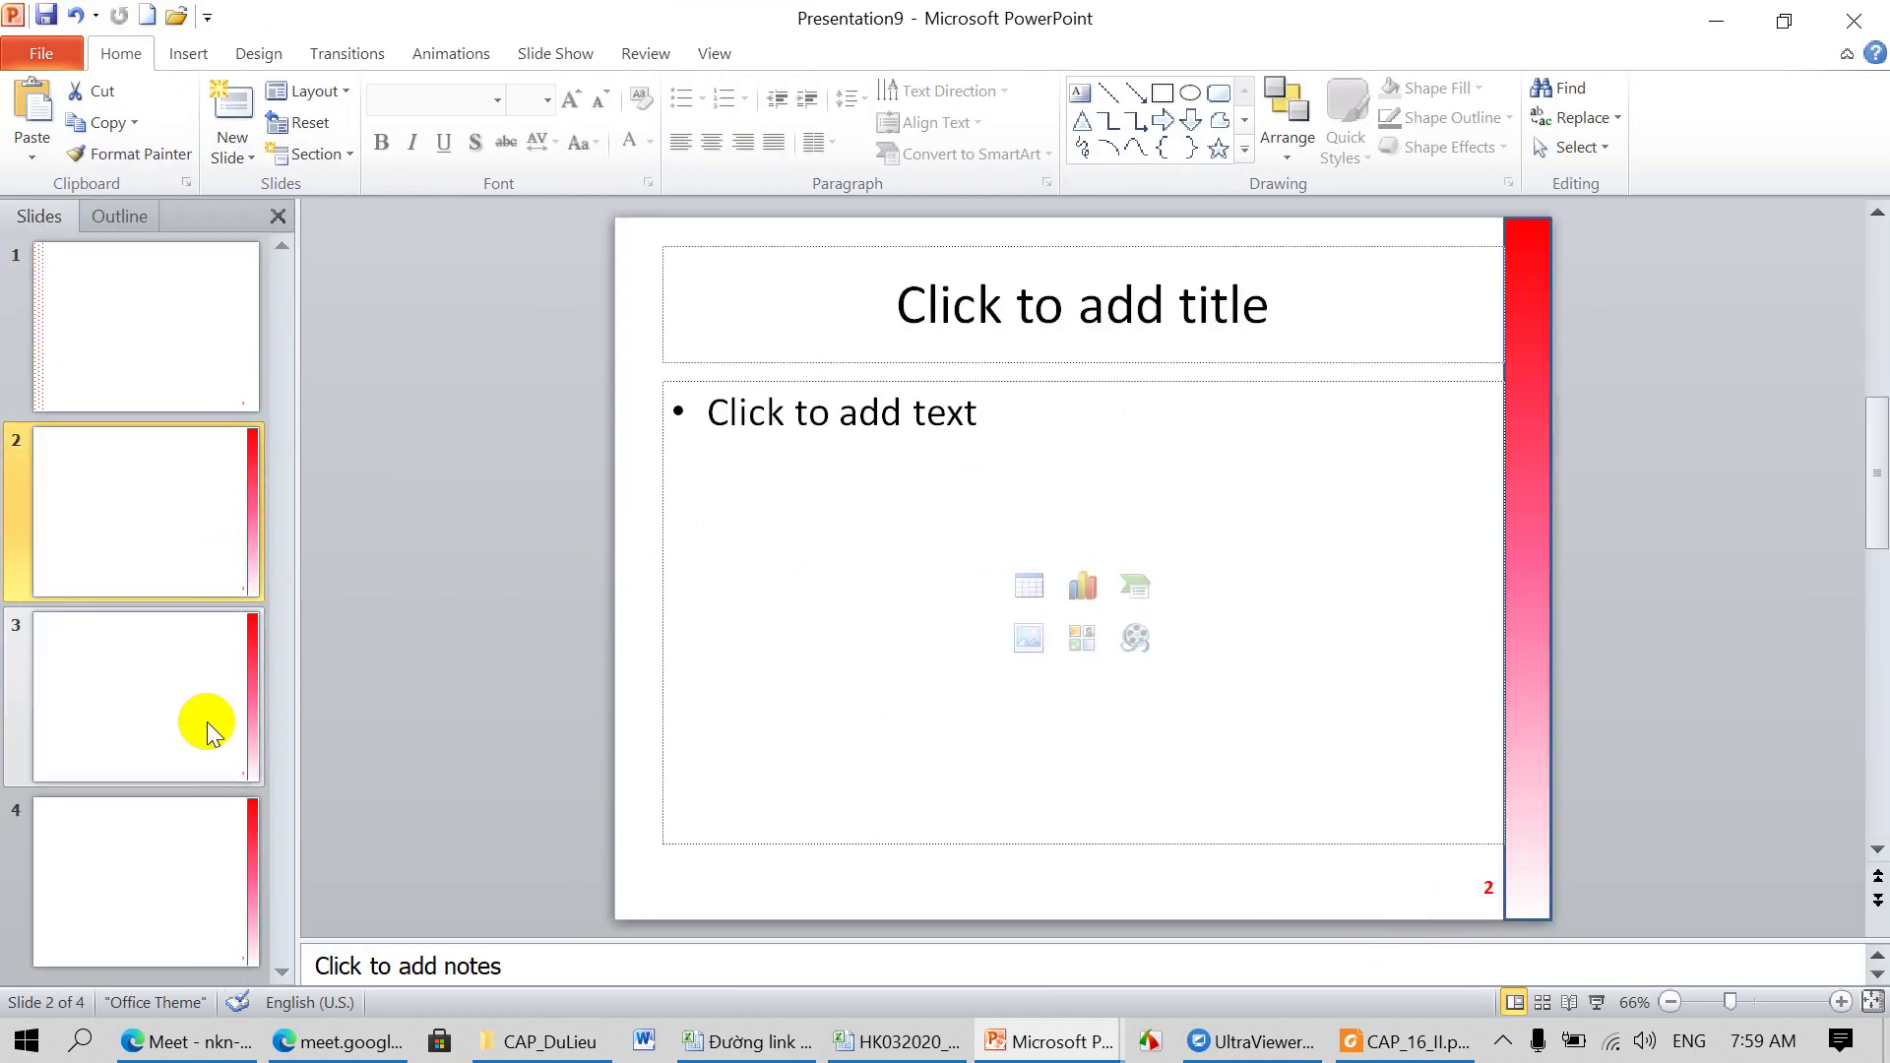
left_click(201, 725)
left_click(208, 894)
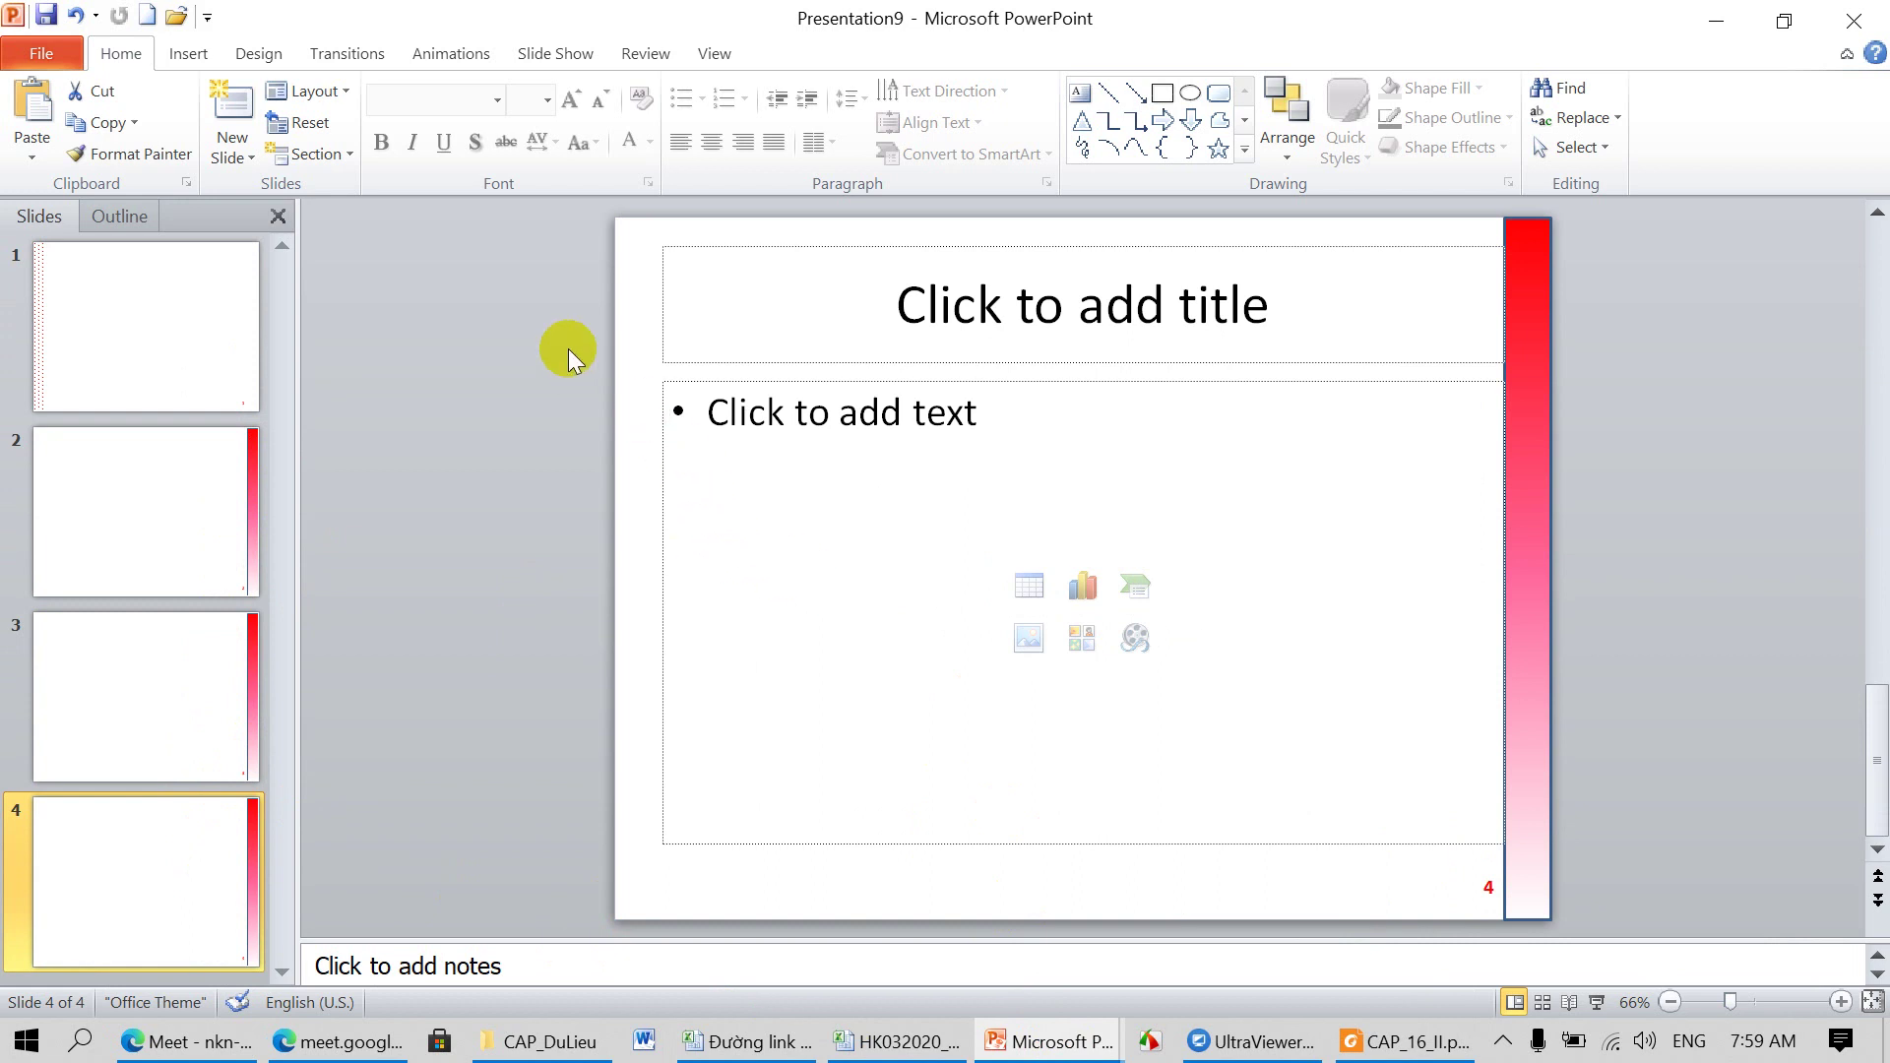
left_click(709, 54)
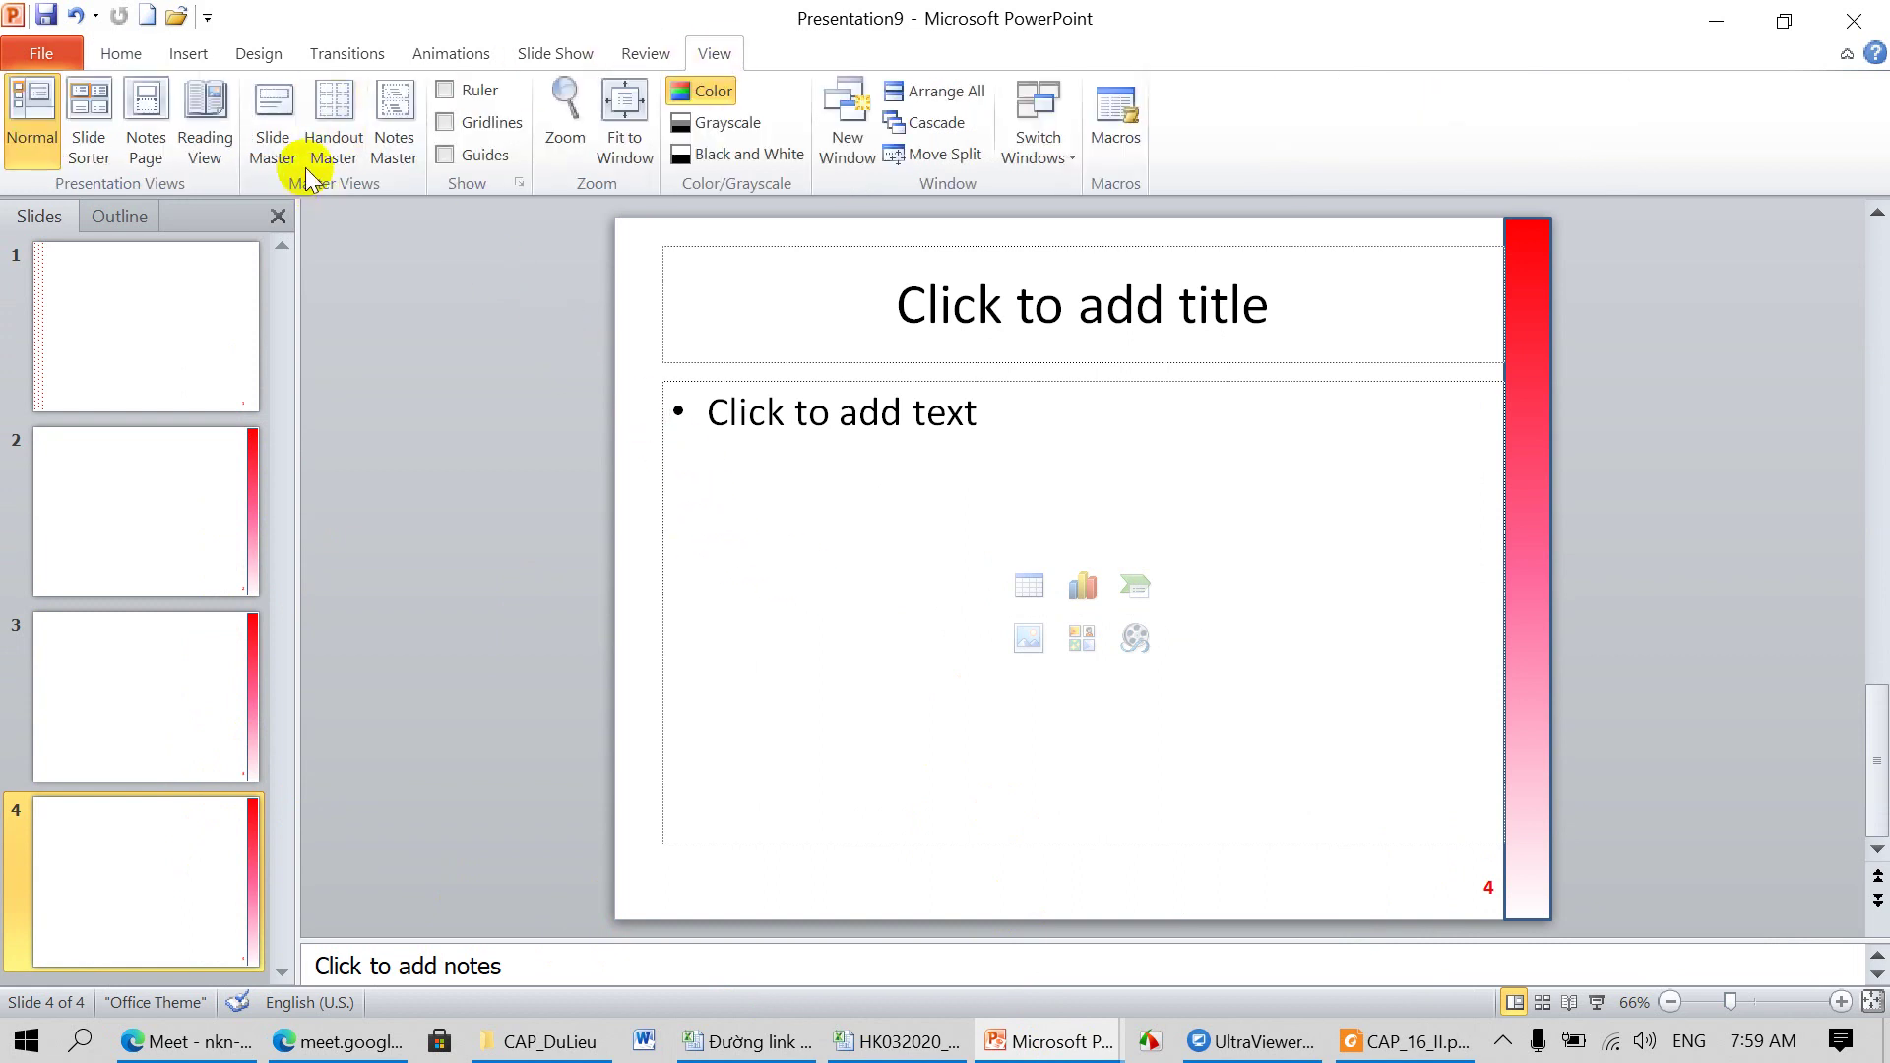
left_click(273, 118)
Step: Change the master's slide-number placeholder into an oval shape
left_click(180, 294)
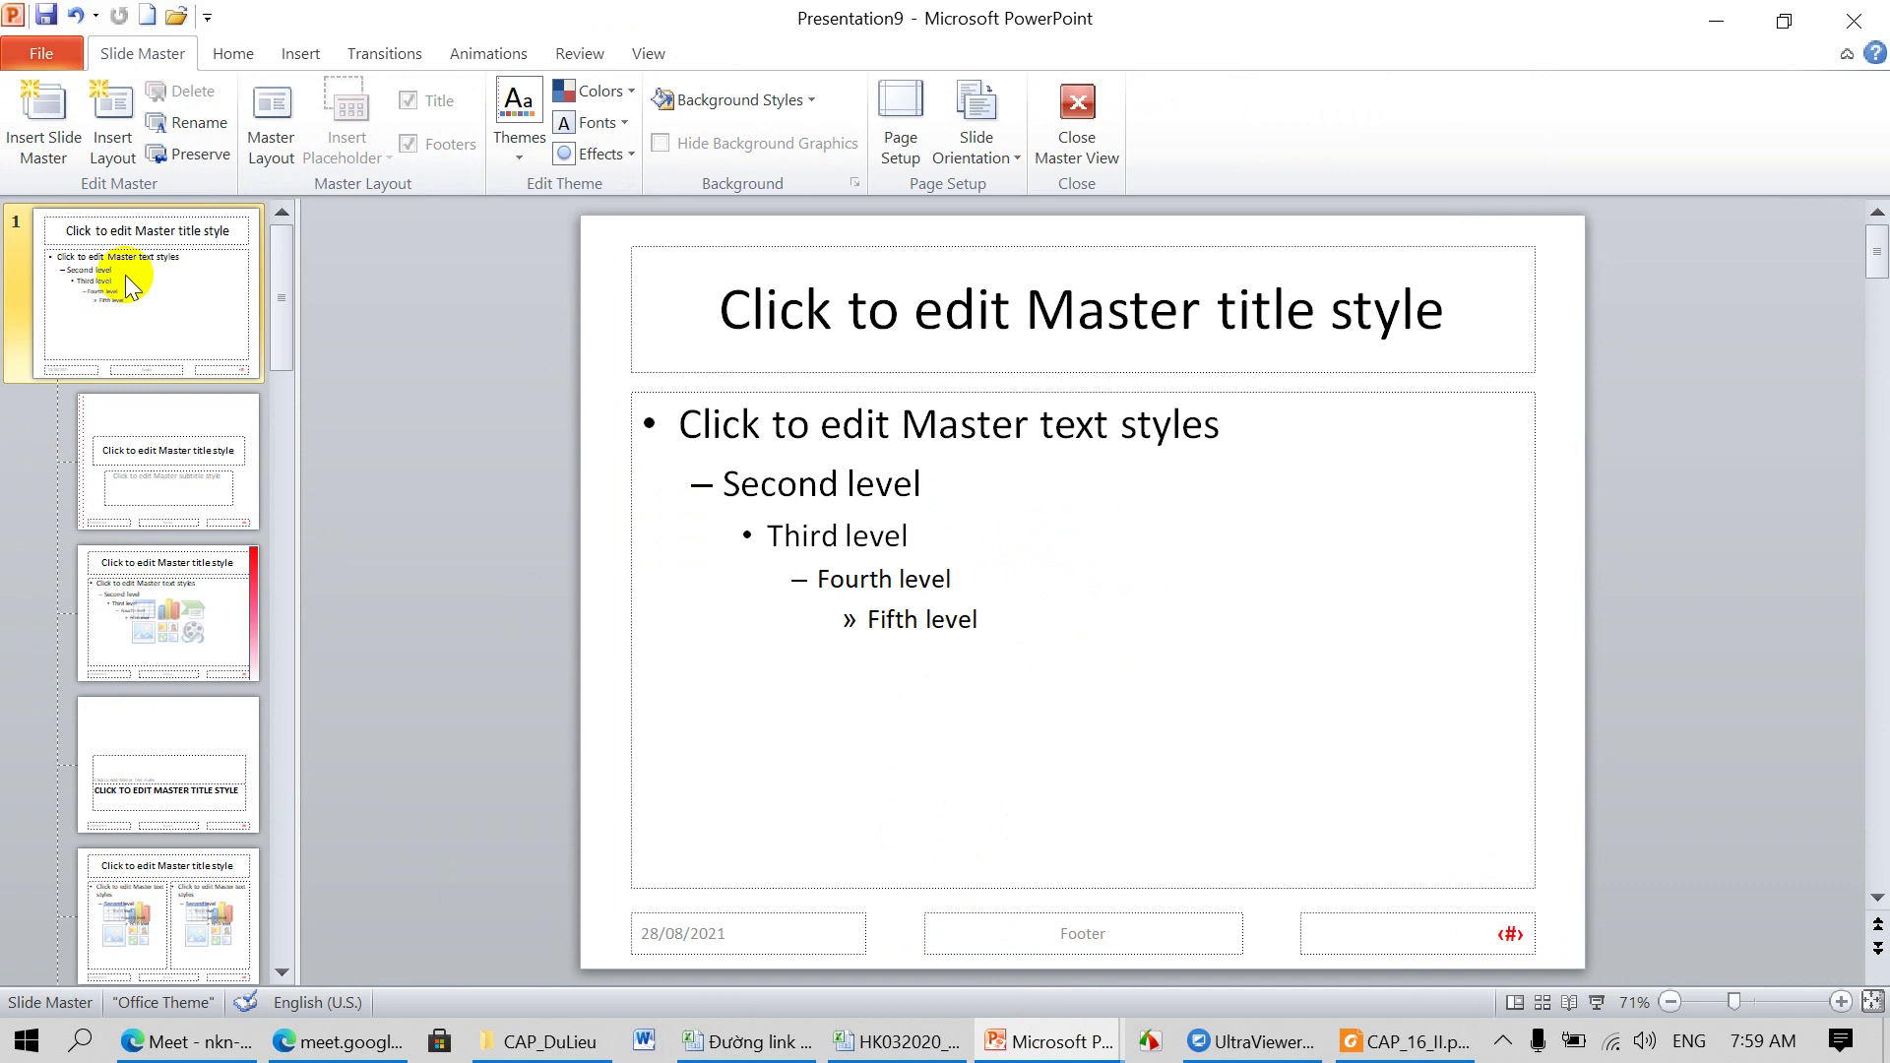
left_click(1405, 918)
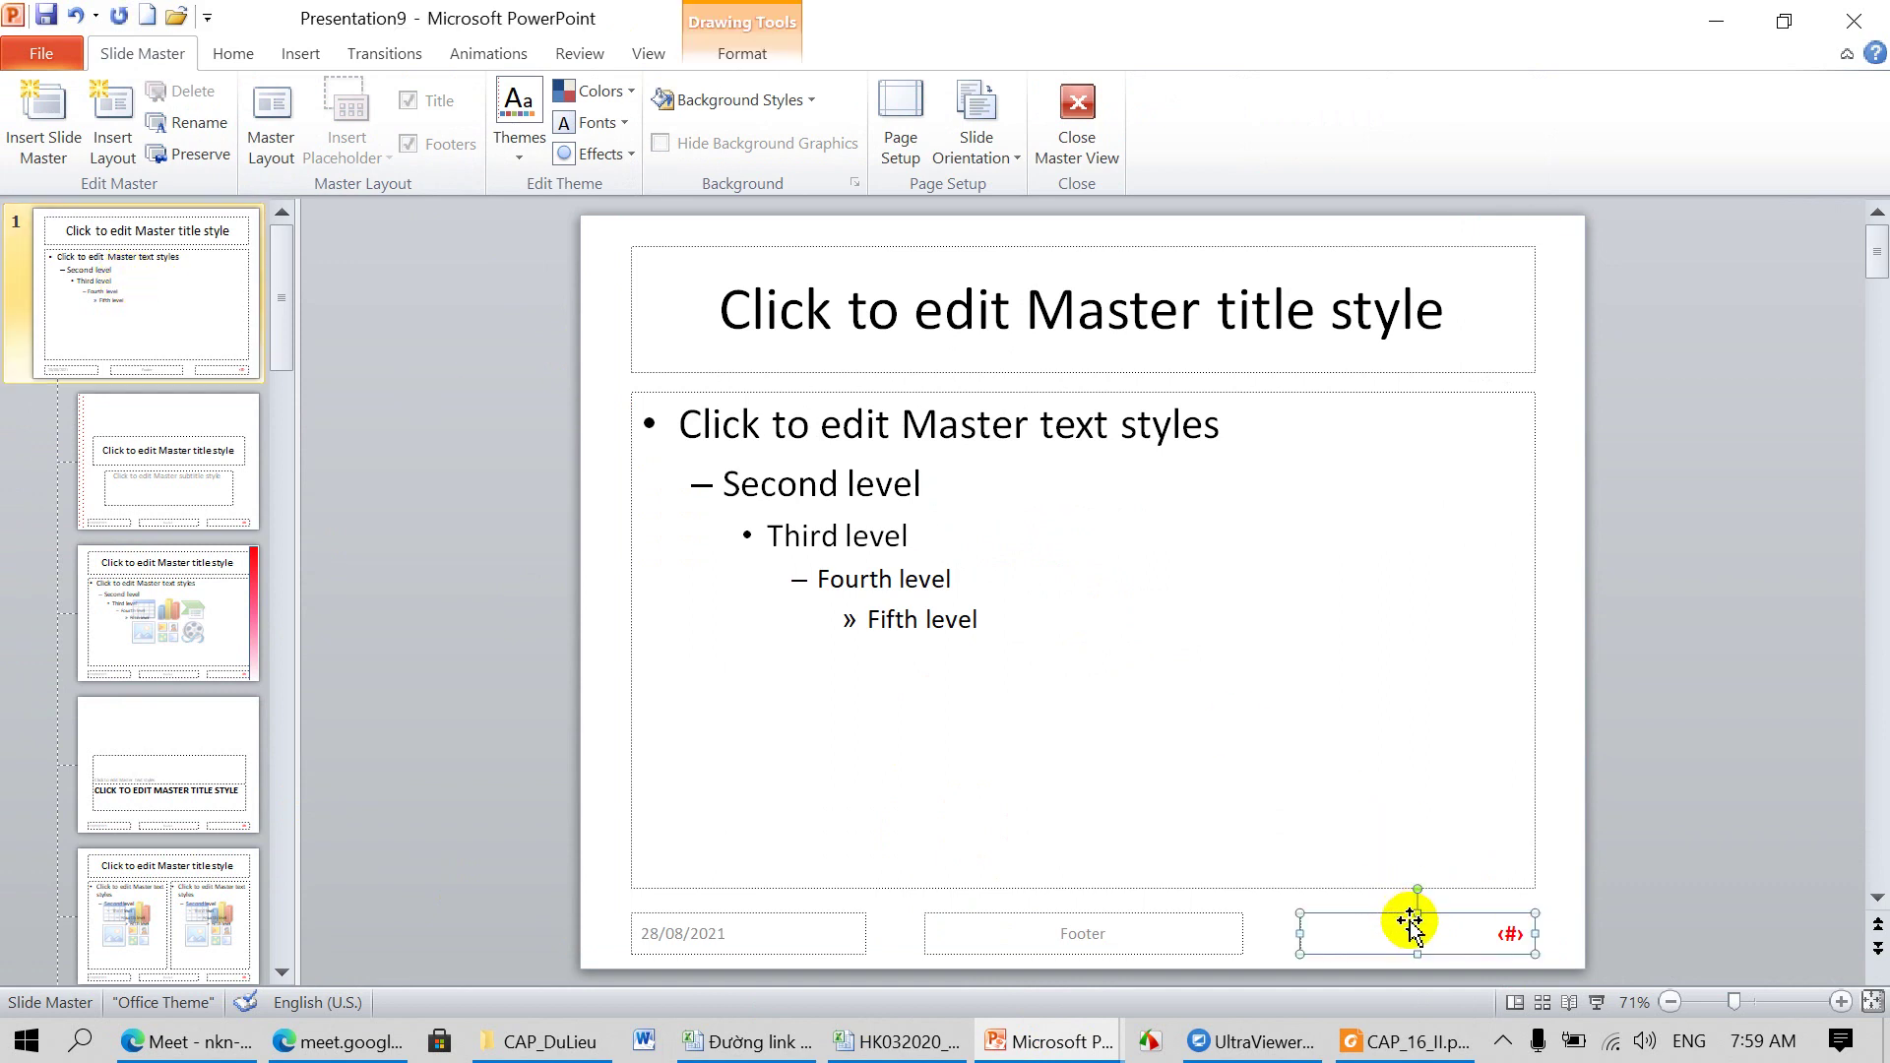
left_click(732, 54)
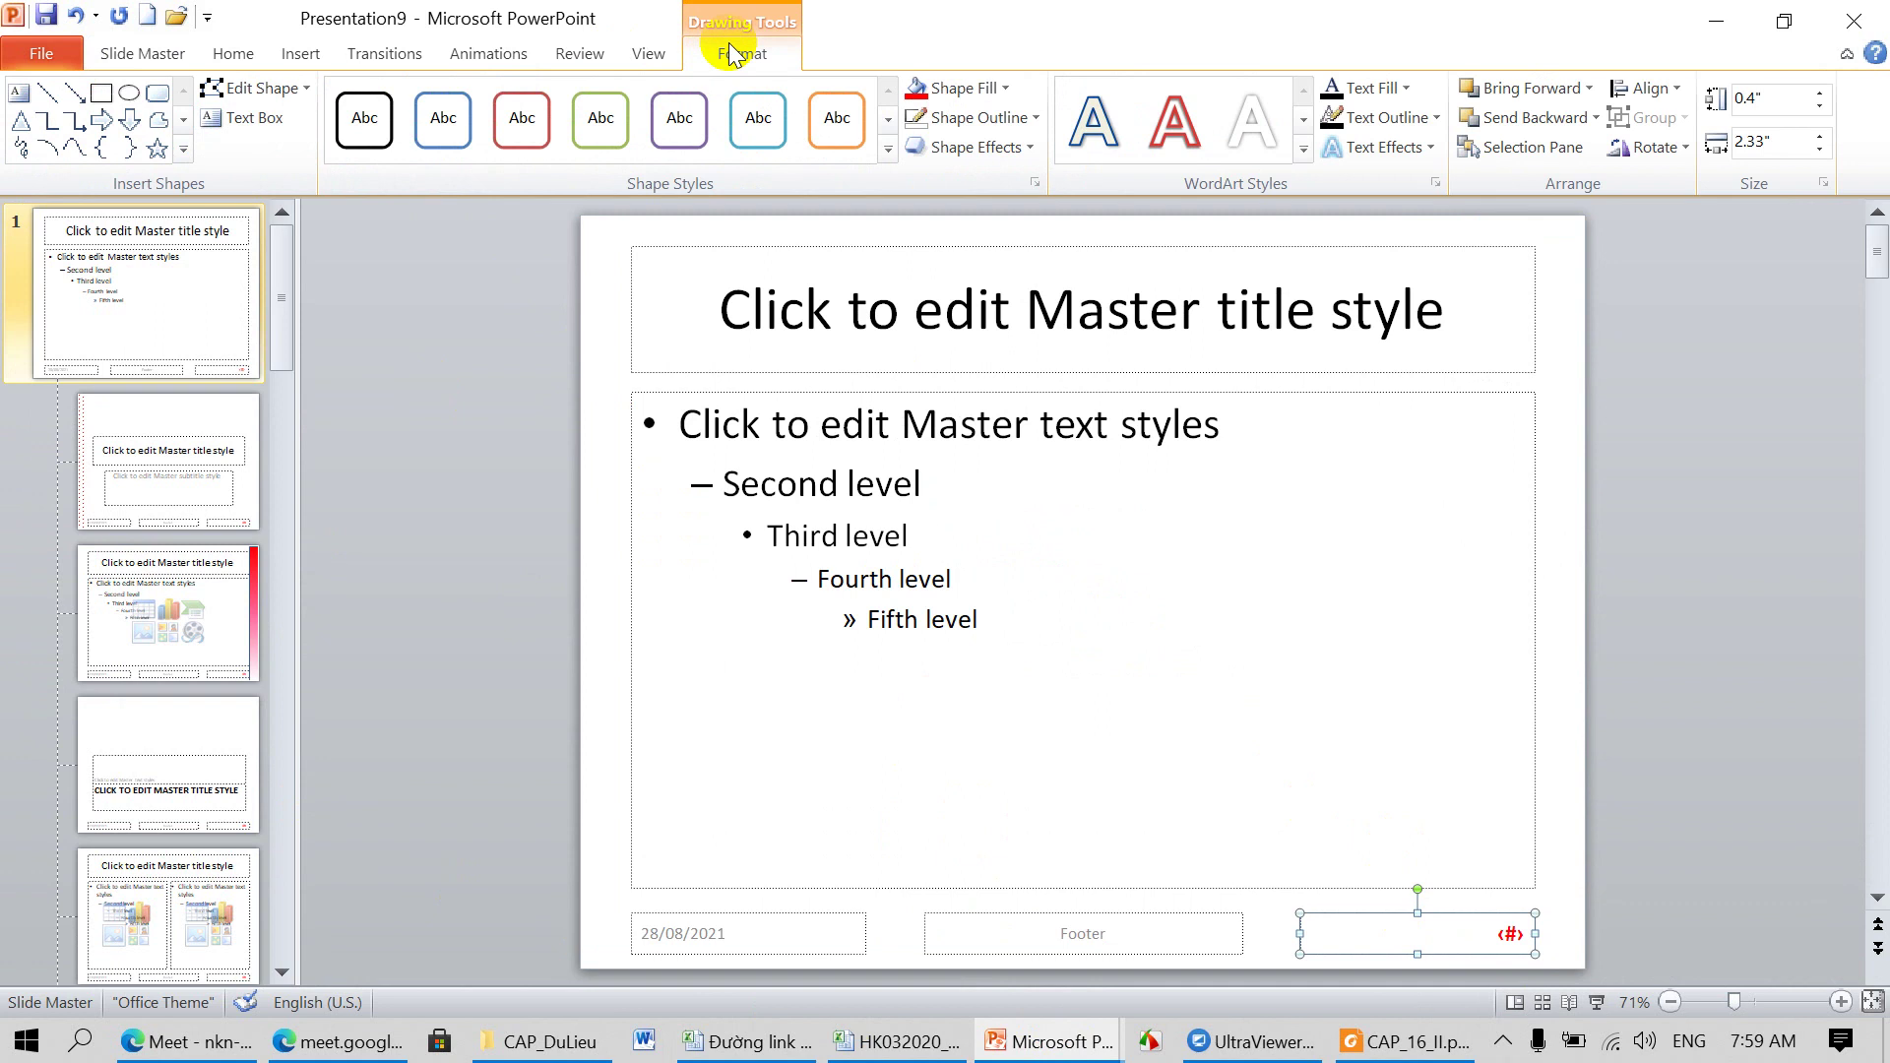
left_click(307, 89)
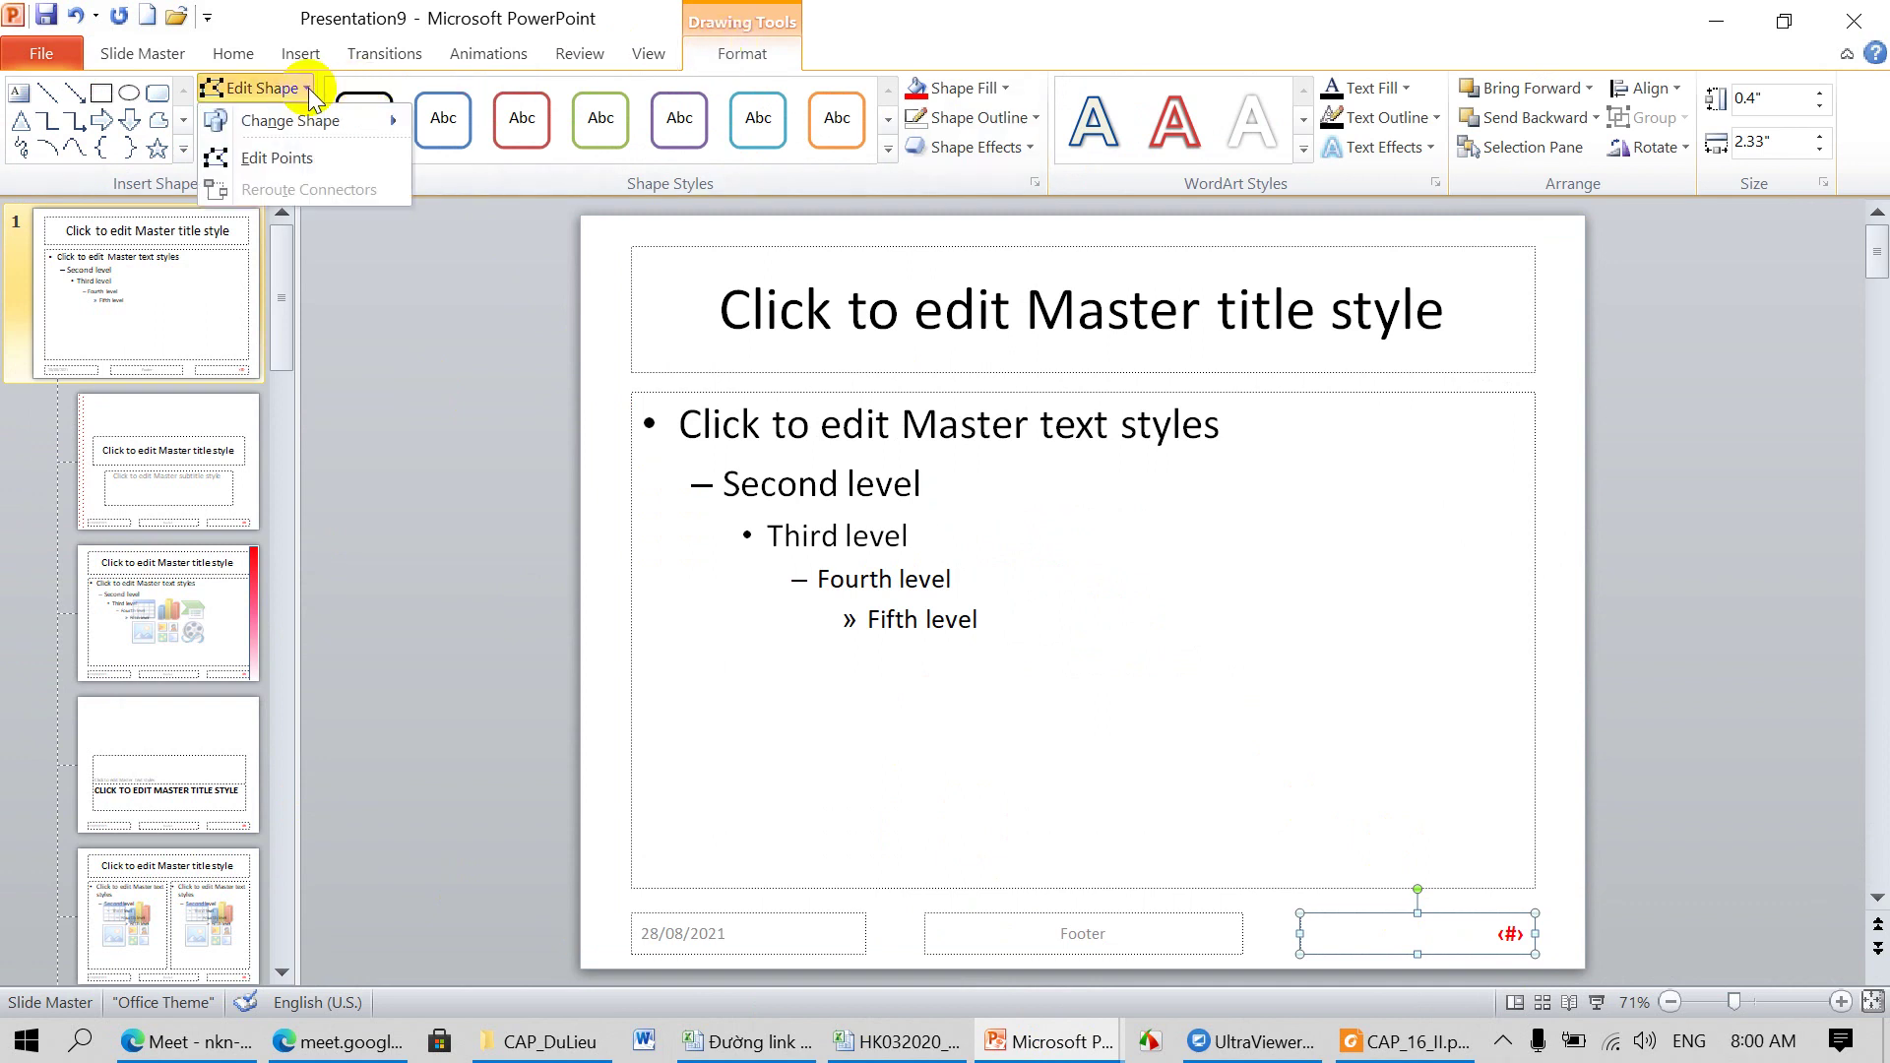
mouse_move(291, 121)
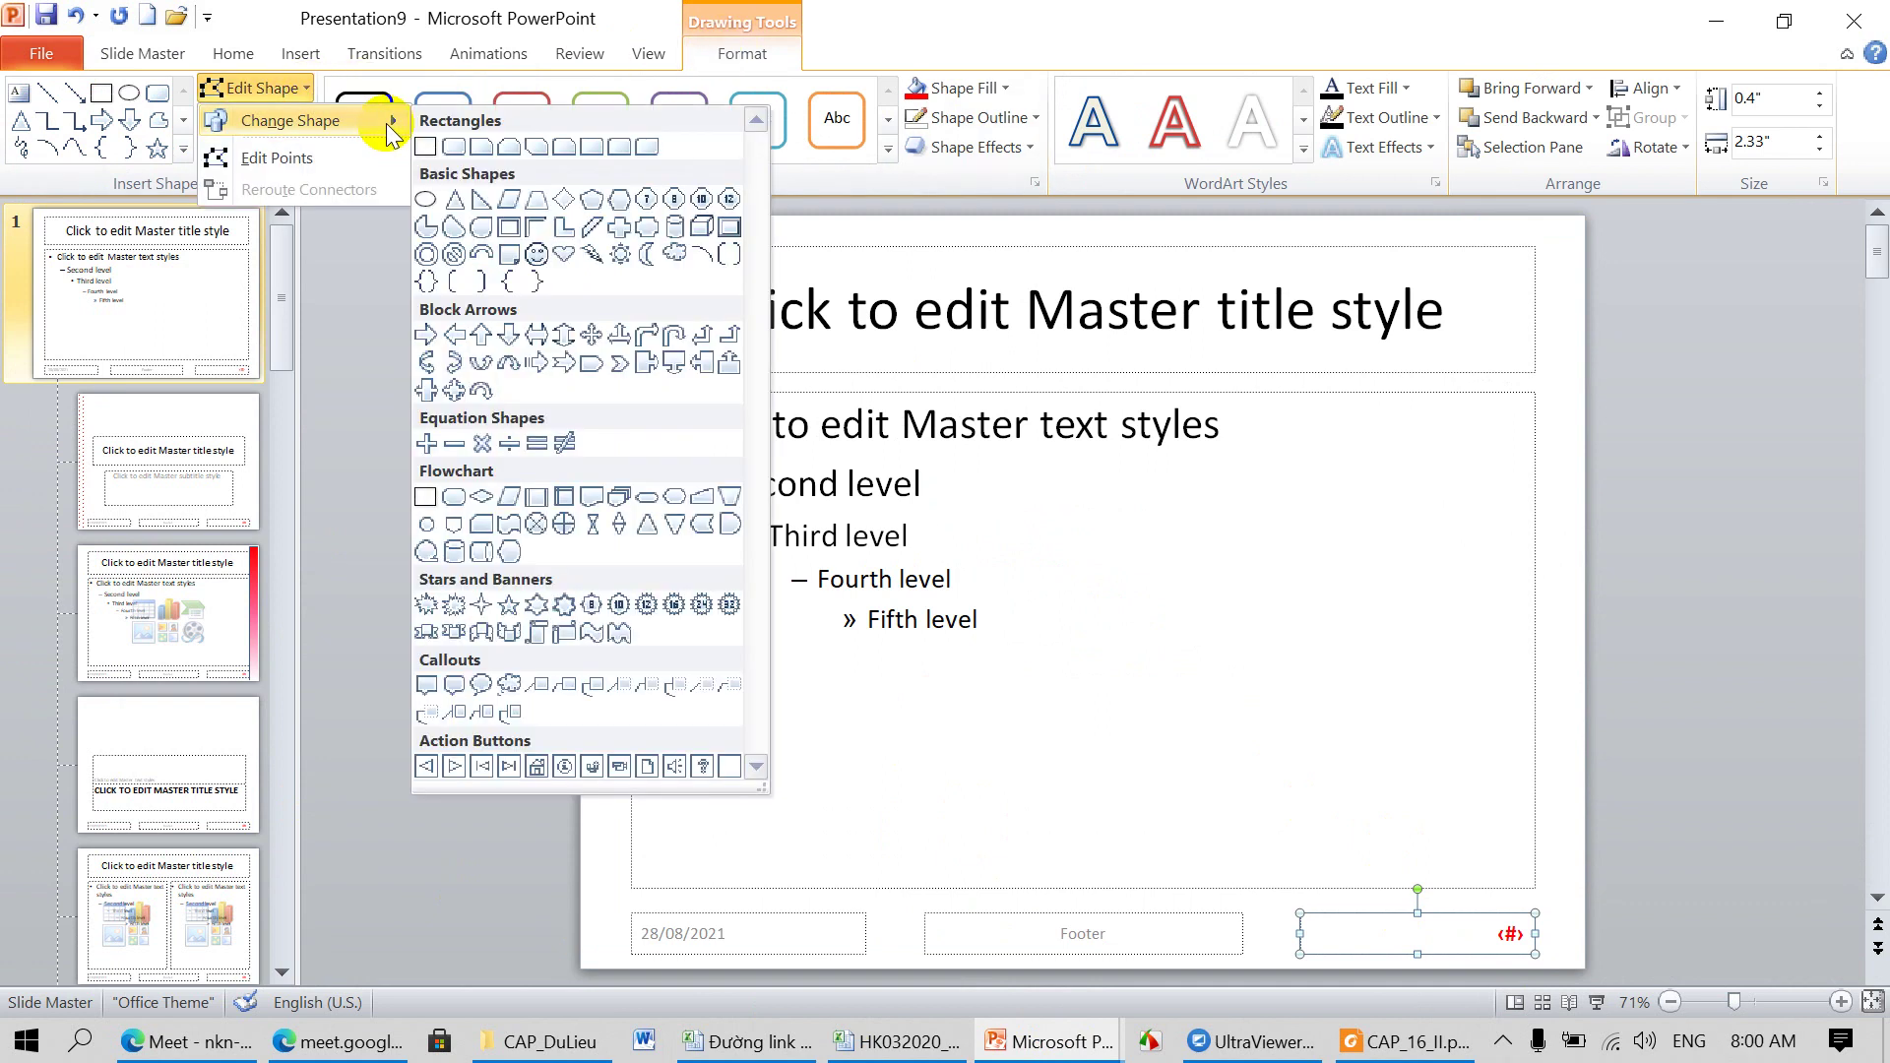
left_click(425, 199)
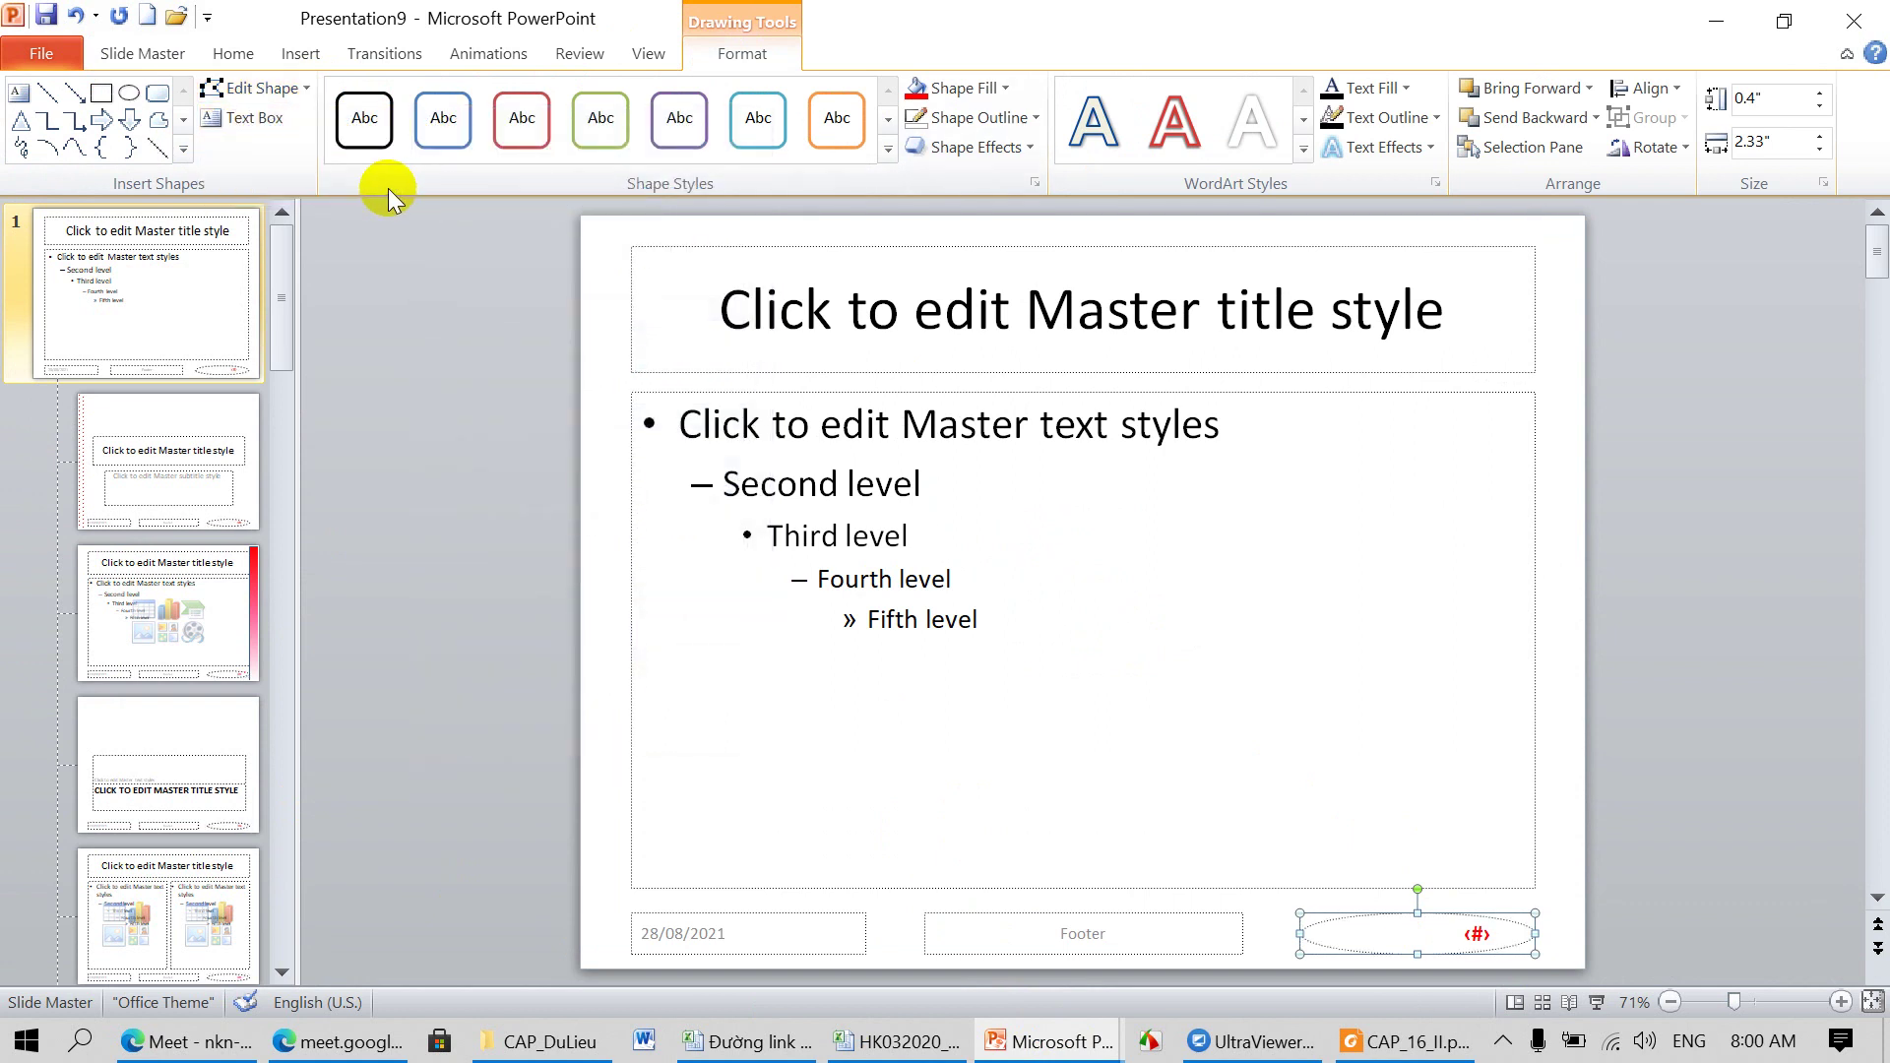
Step: After comparing with the PDF, give the oval the Moderate Effect - Orange, Accent 6 style
left_click(1384, 1049)
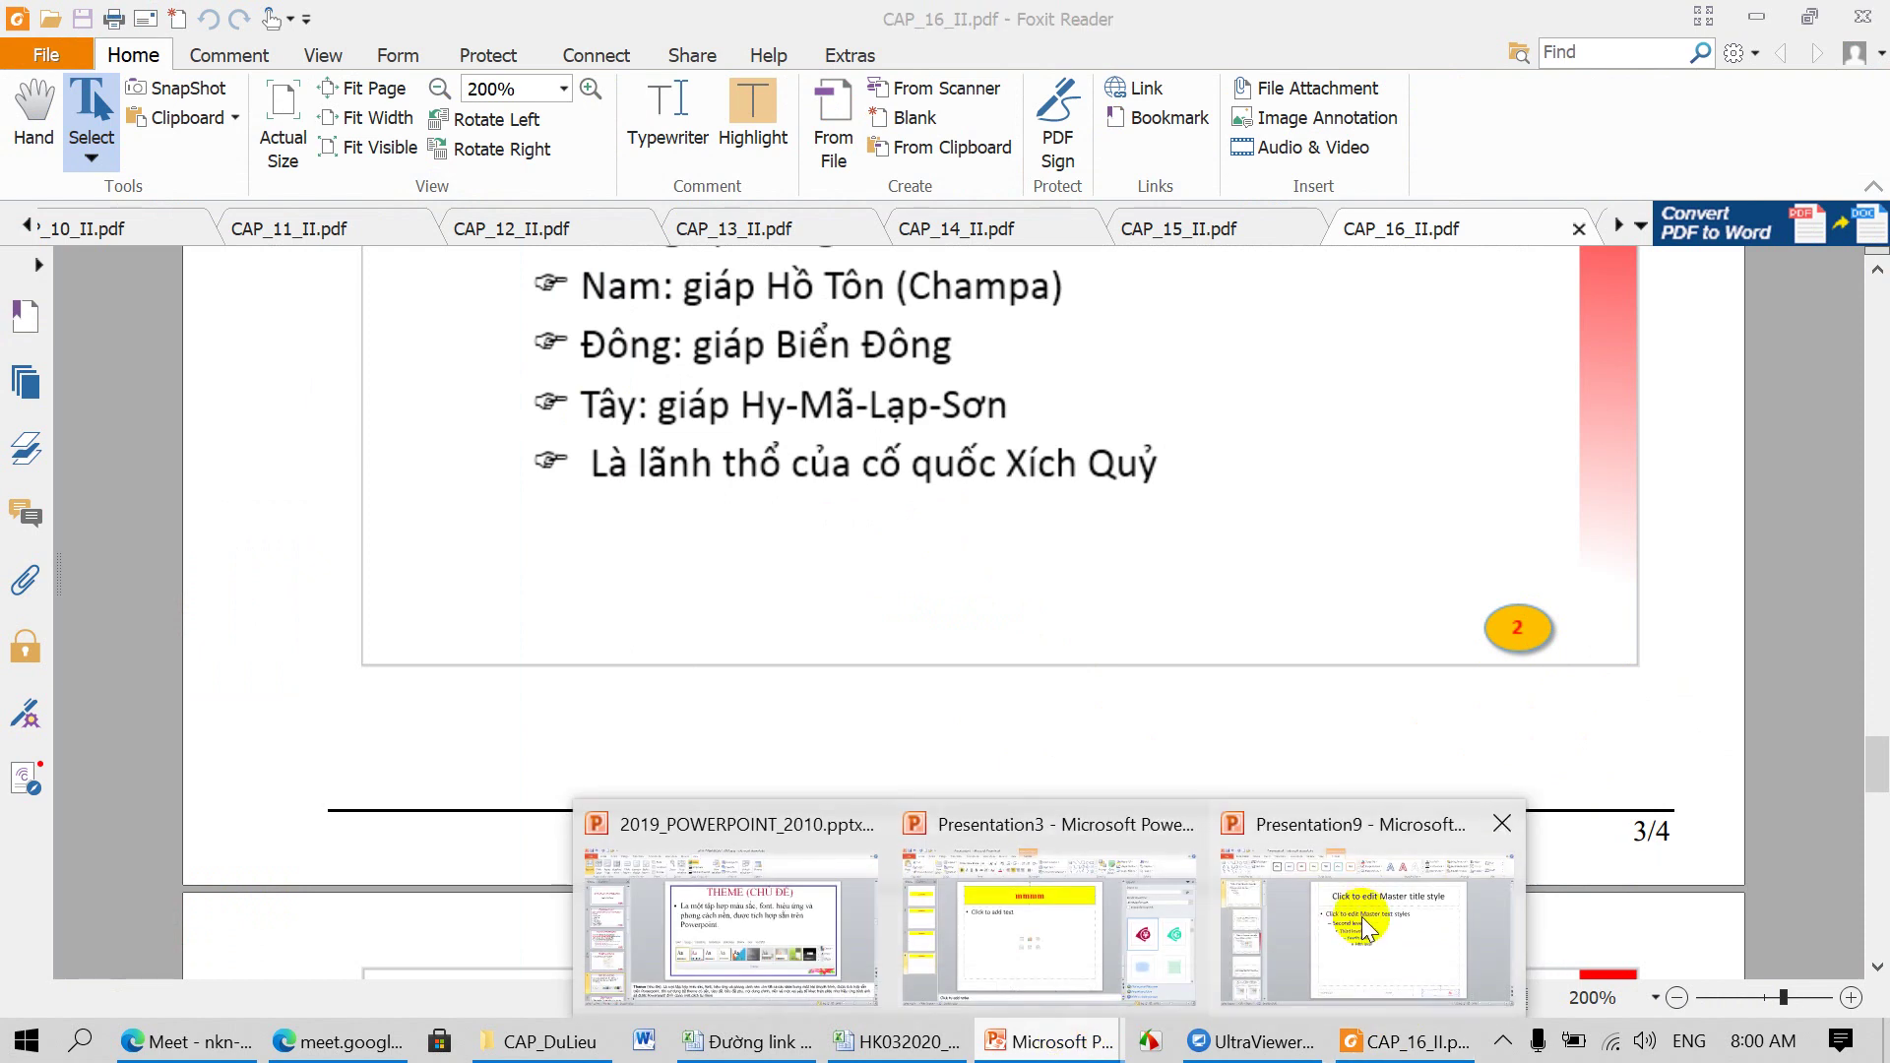
mouse_move(1046, 1042)
left_click(1364, 915)
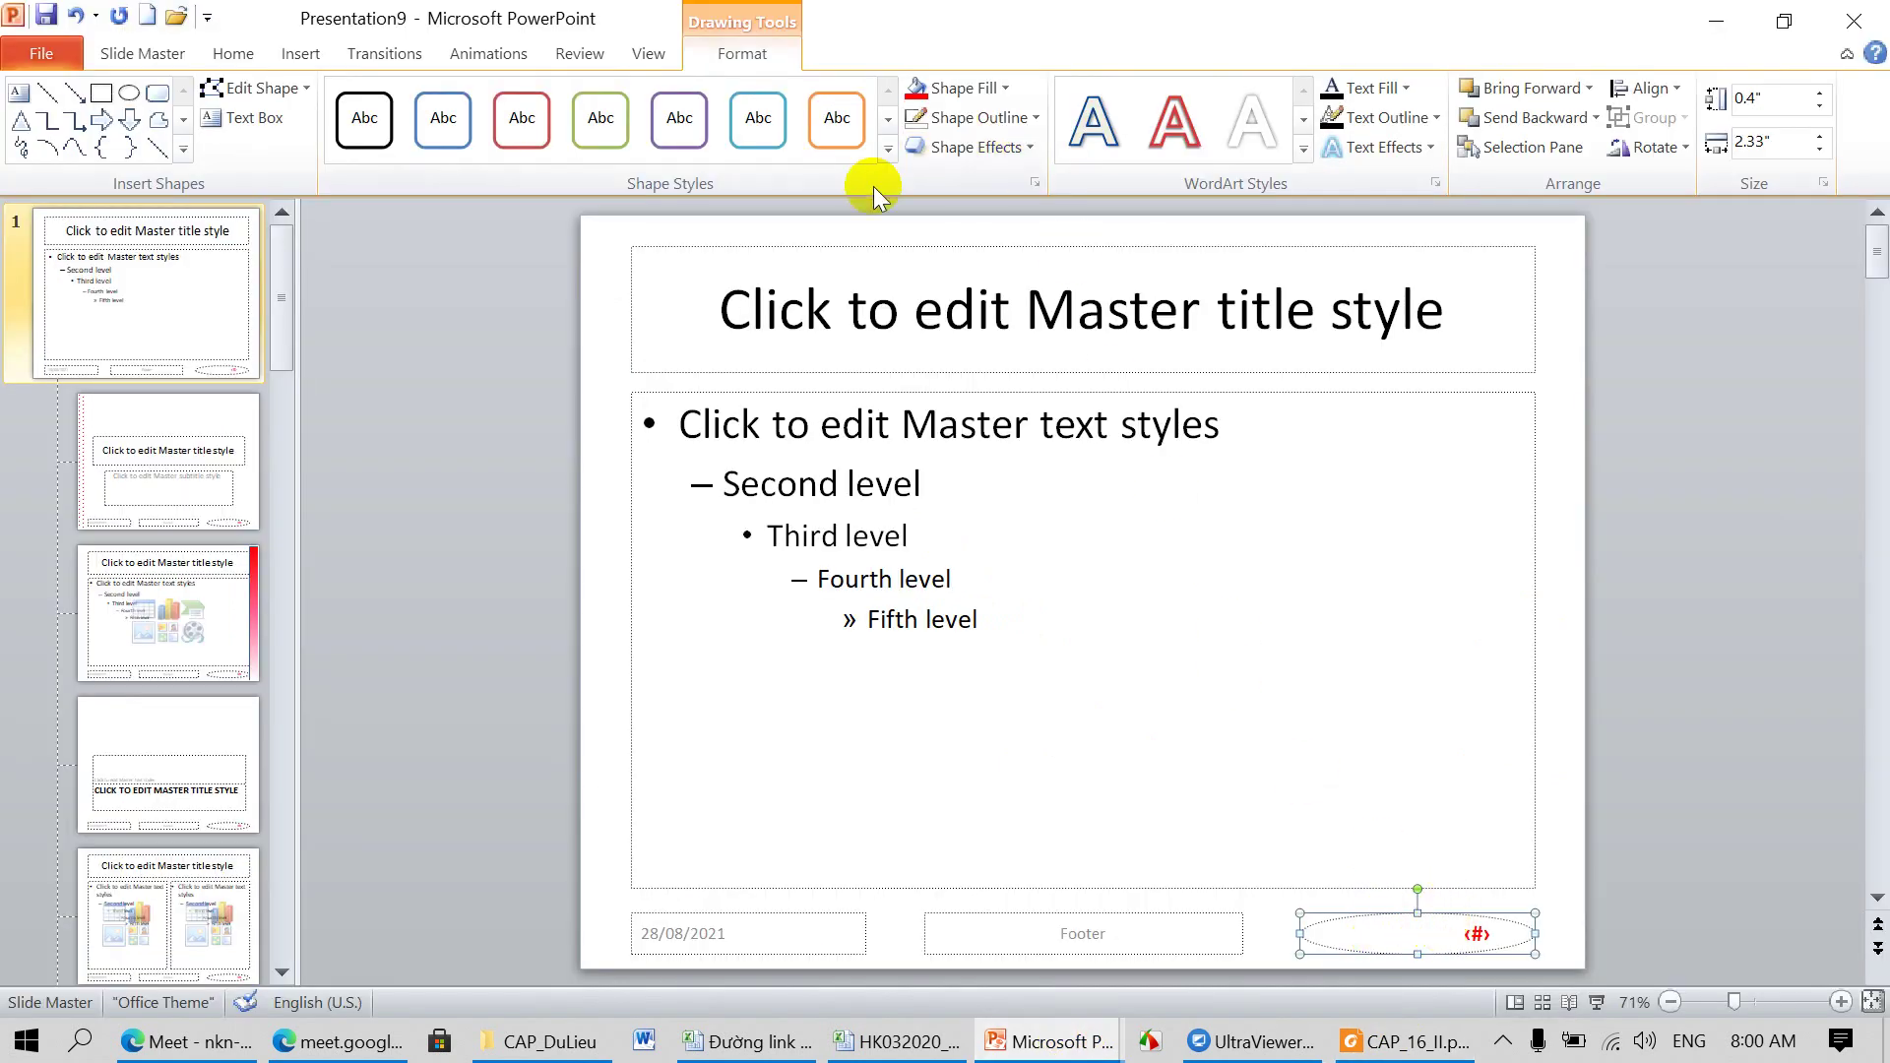
left_click(890, 148)
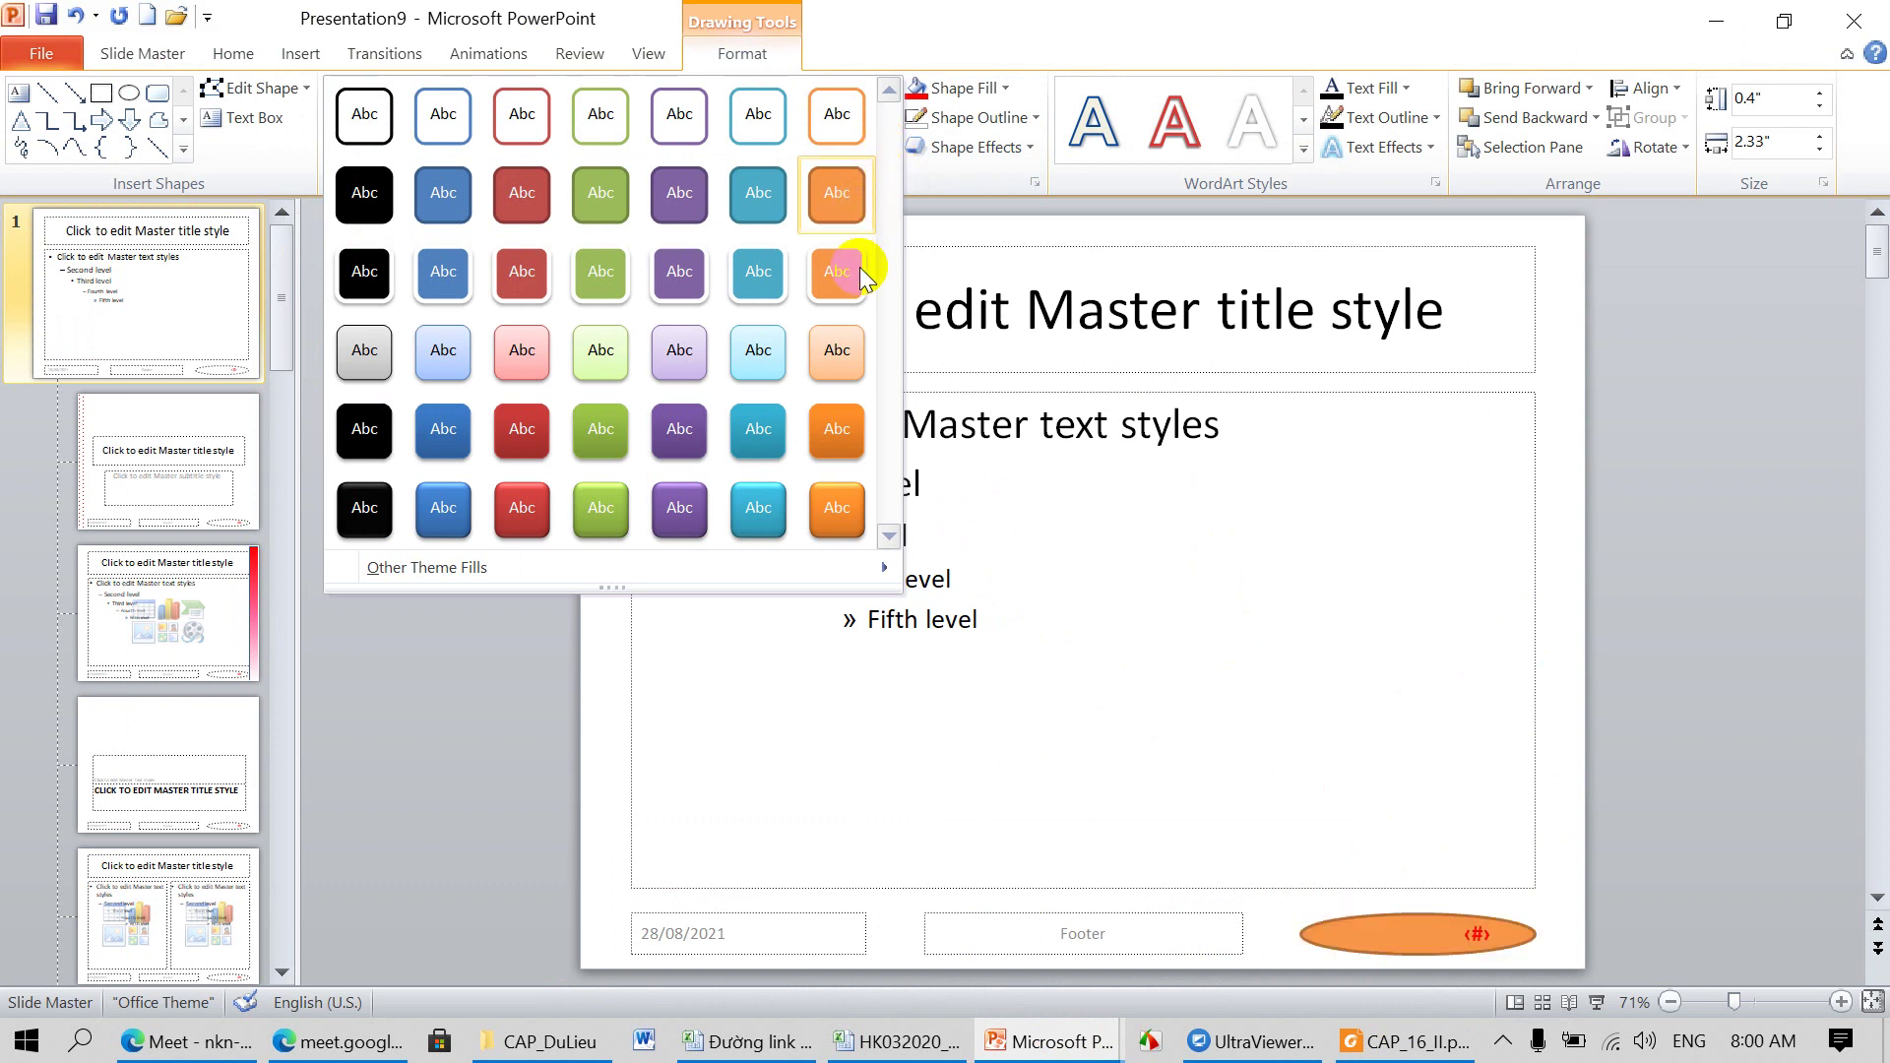
left_click(849, 455)
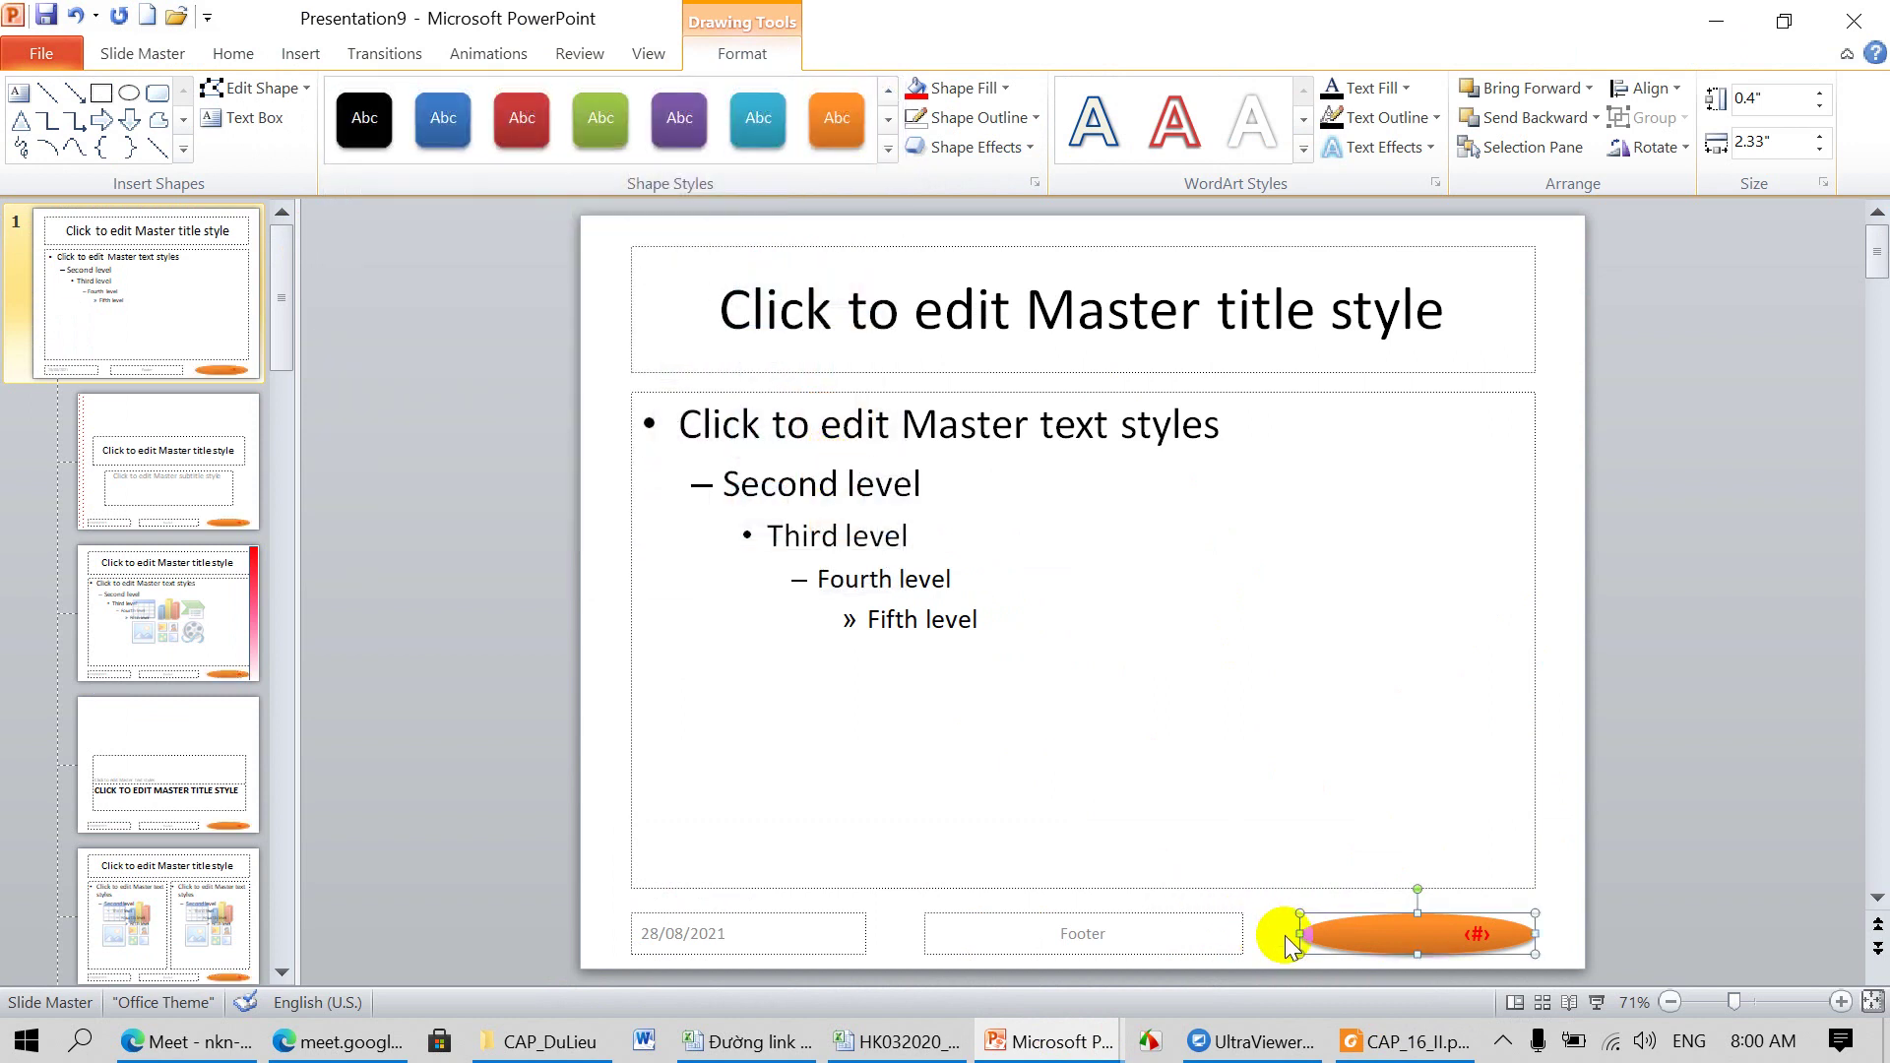
Step: Narrow the oval to a small size, centre its number, and close master view
left_click_drag(1300, 934, 1458, 937)
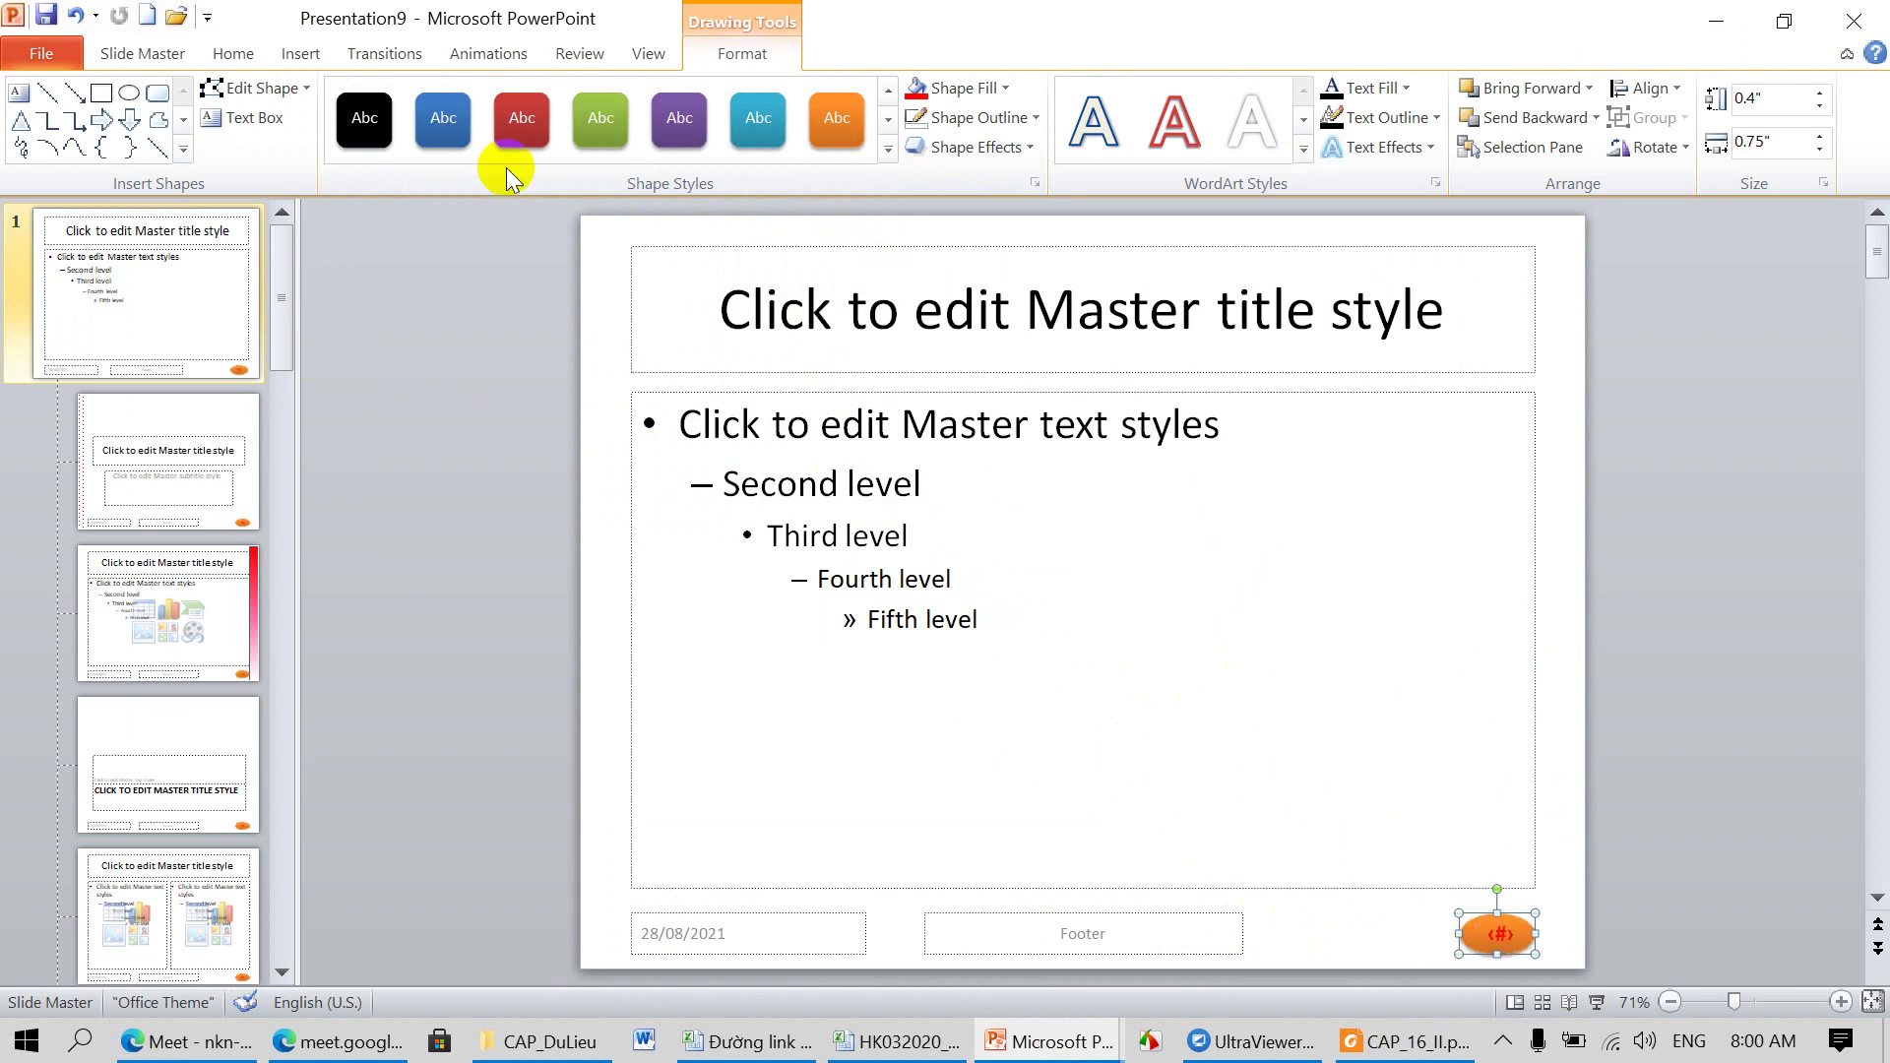
left_click(234, 54)
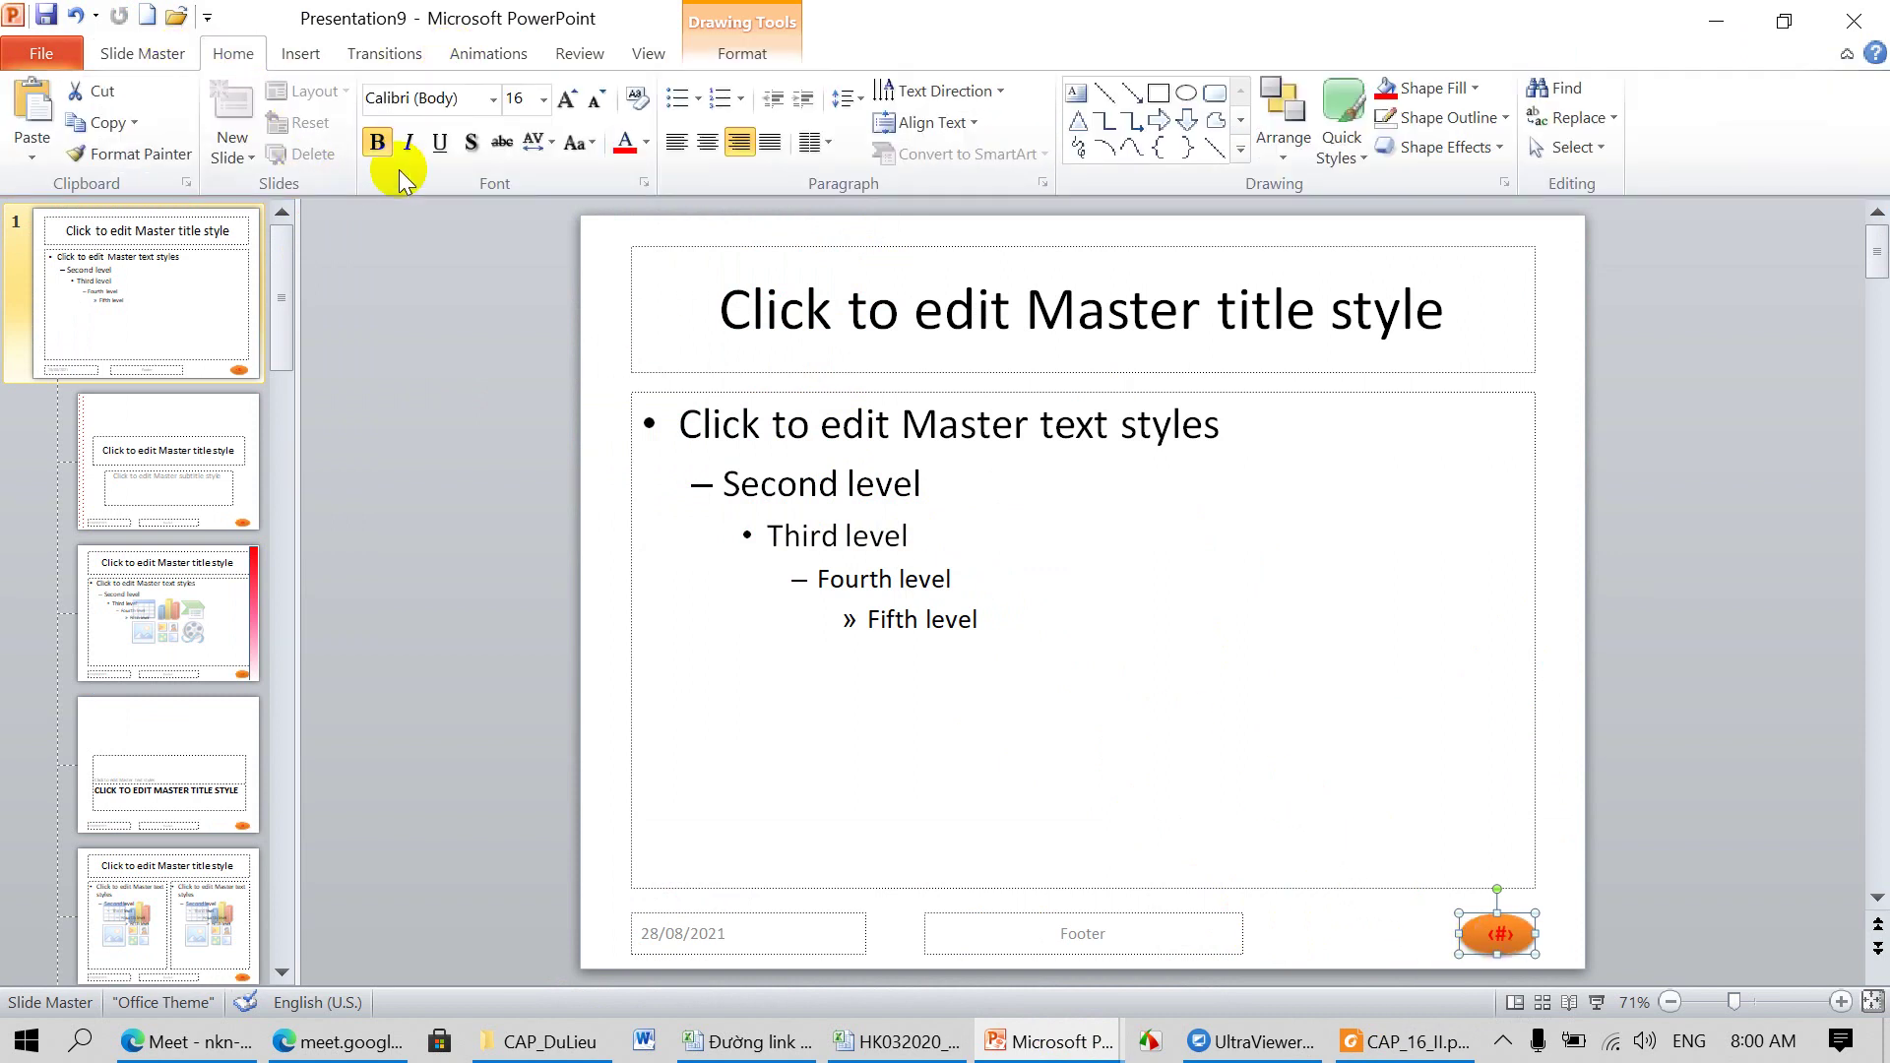
left_click(707, 142)
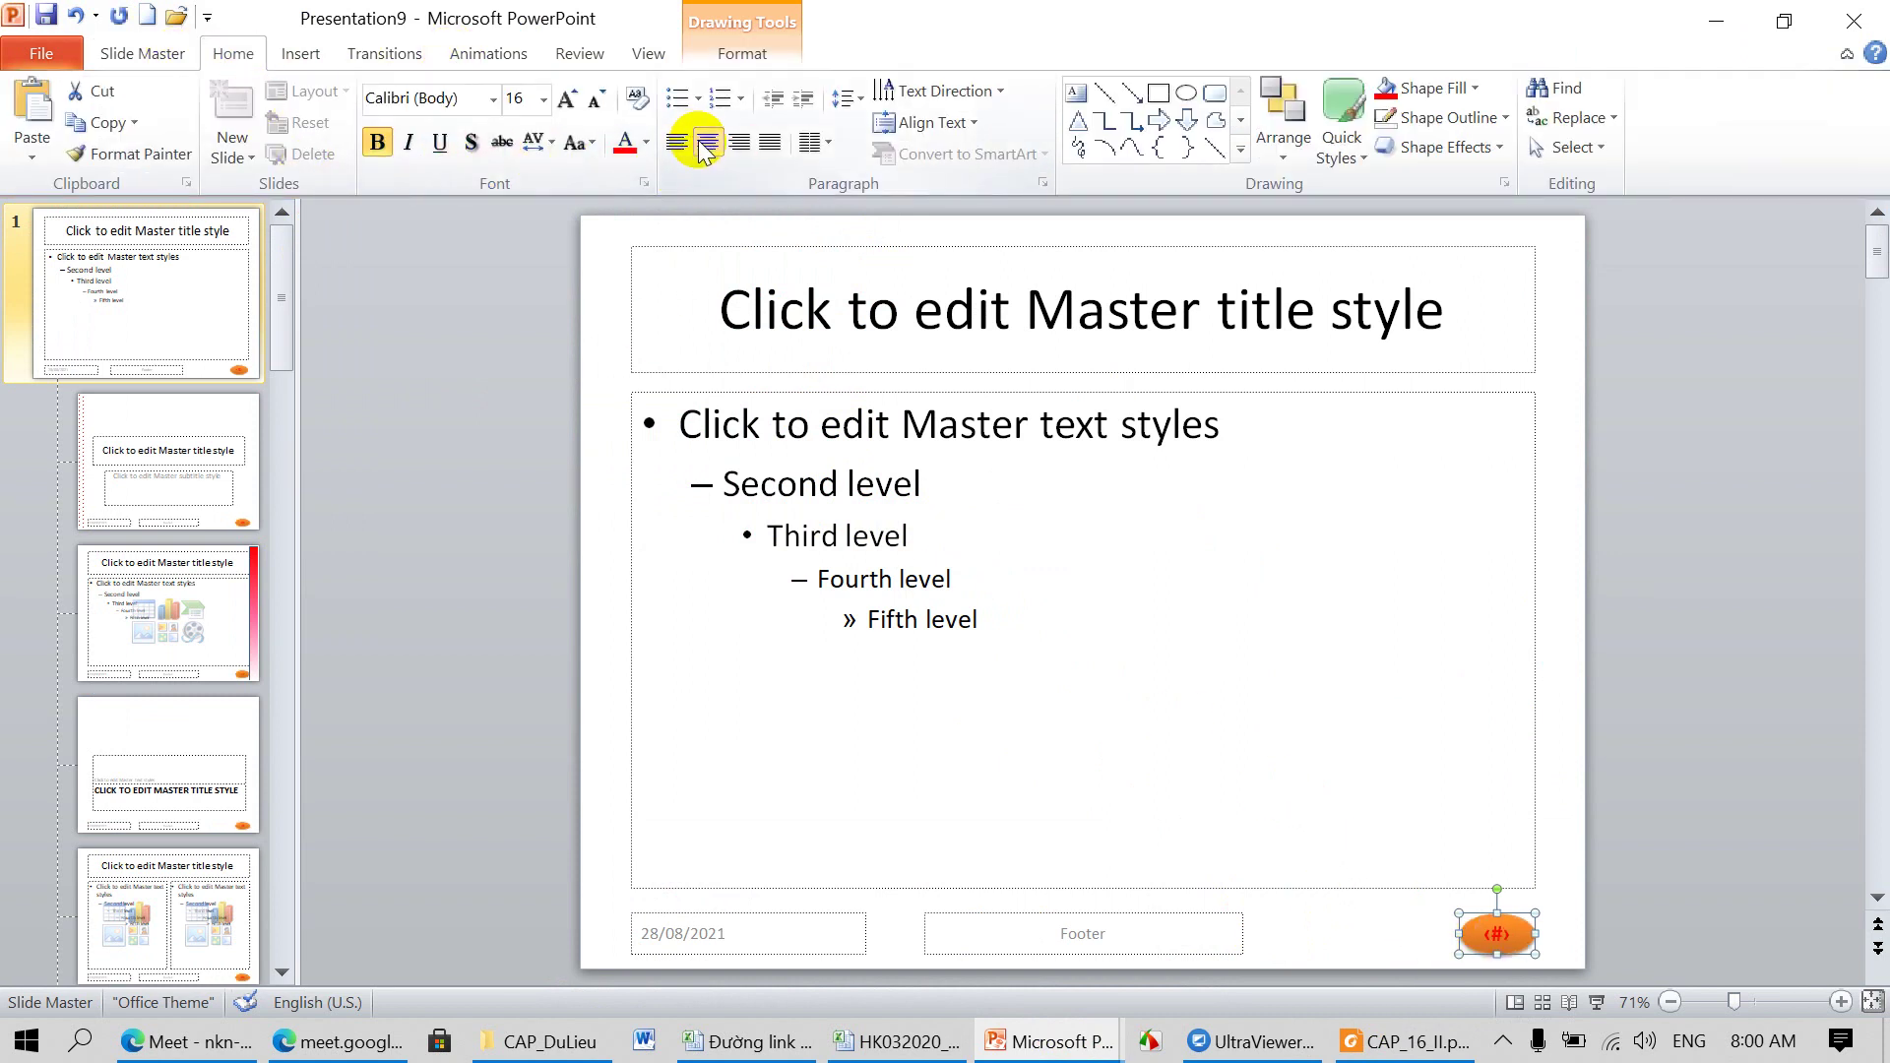
left_click(150, 55)
left_click(1039, 108)
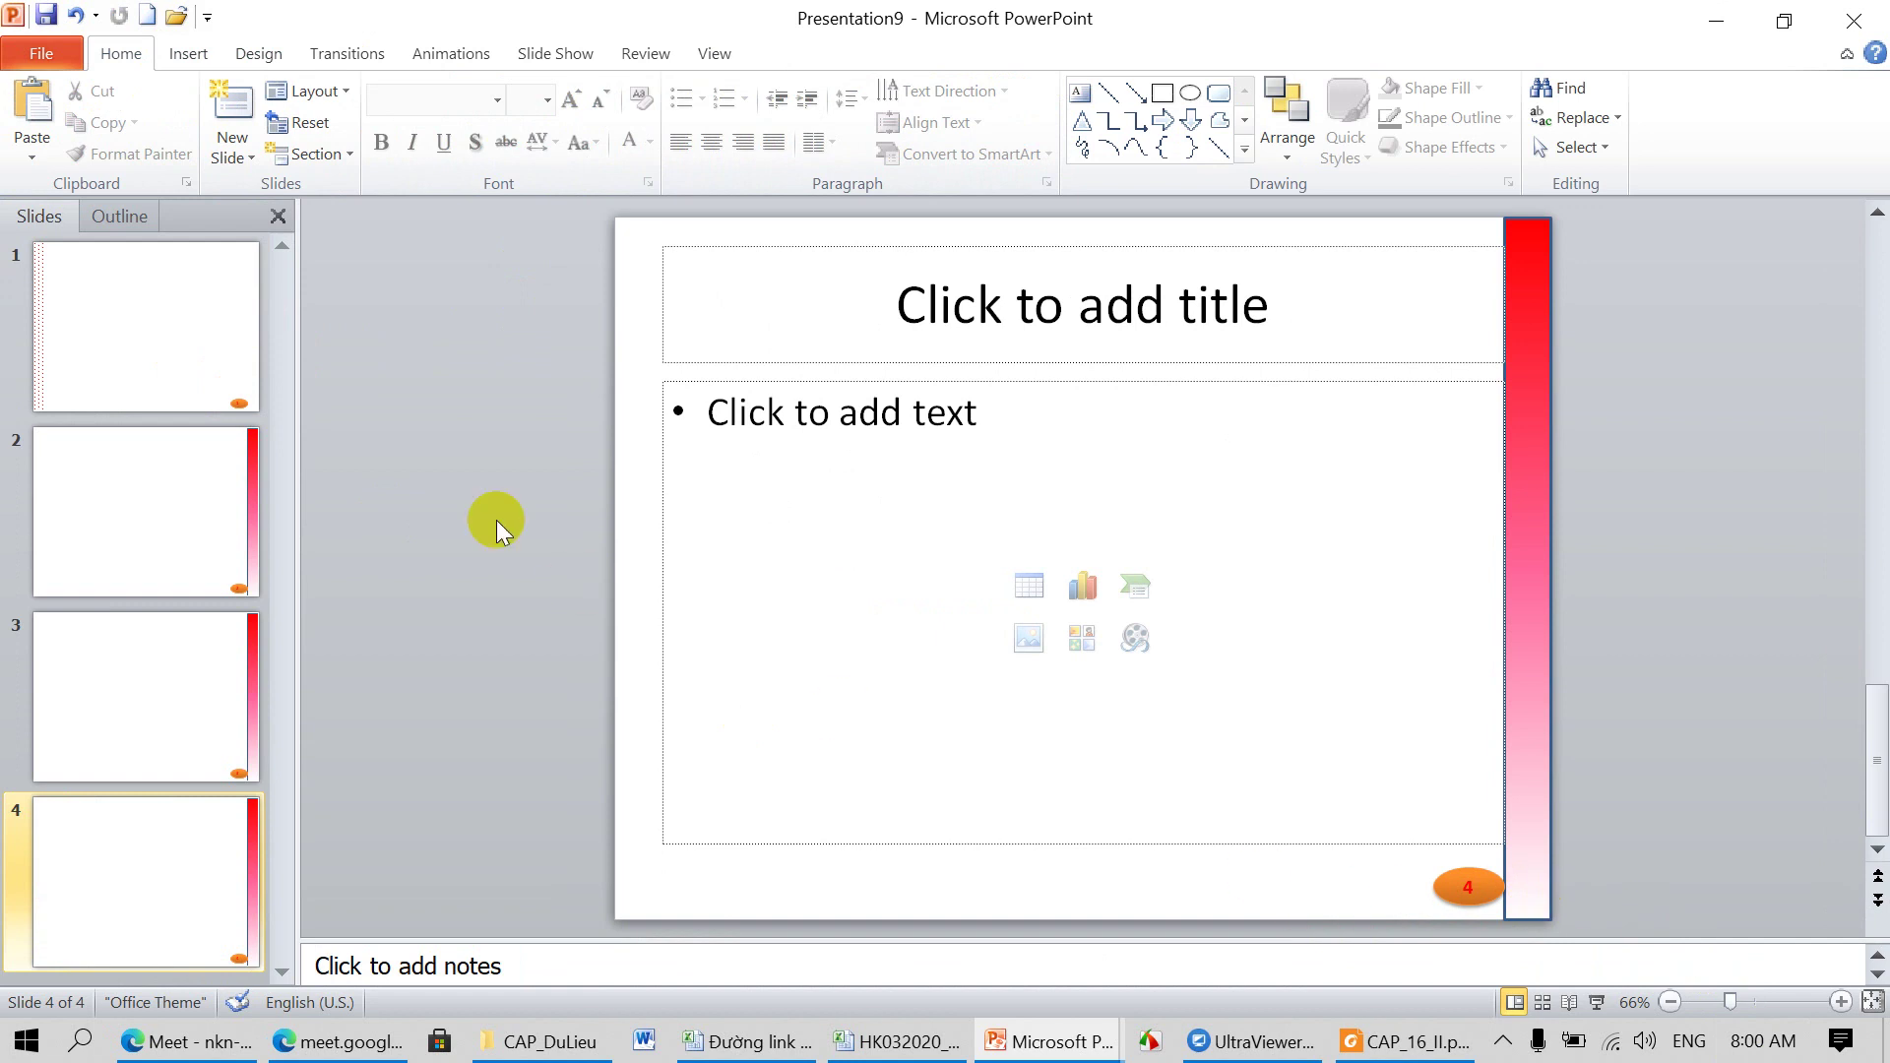
Step: Step through slides 1–4 to confirm each shows the small orange number oval
left_click(211, 362)
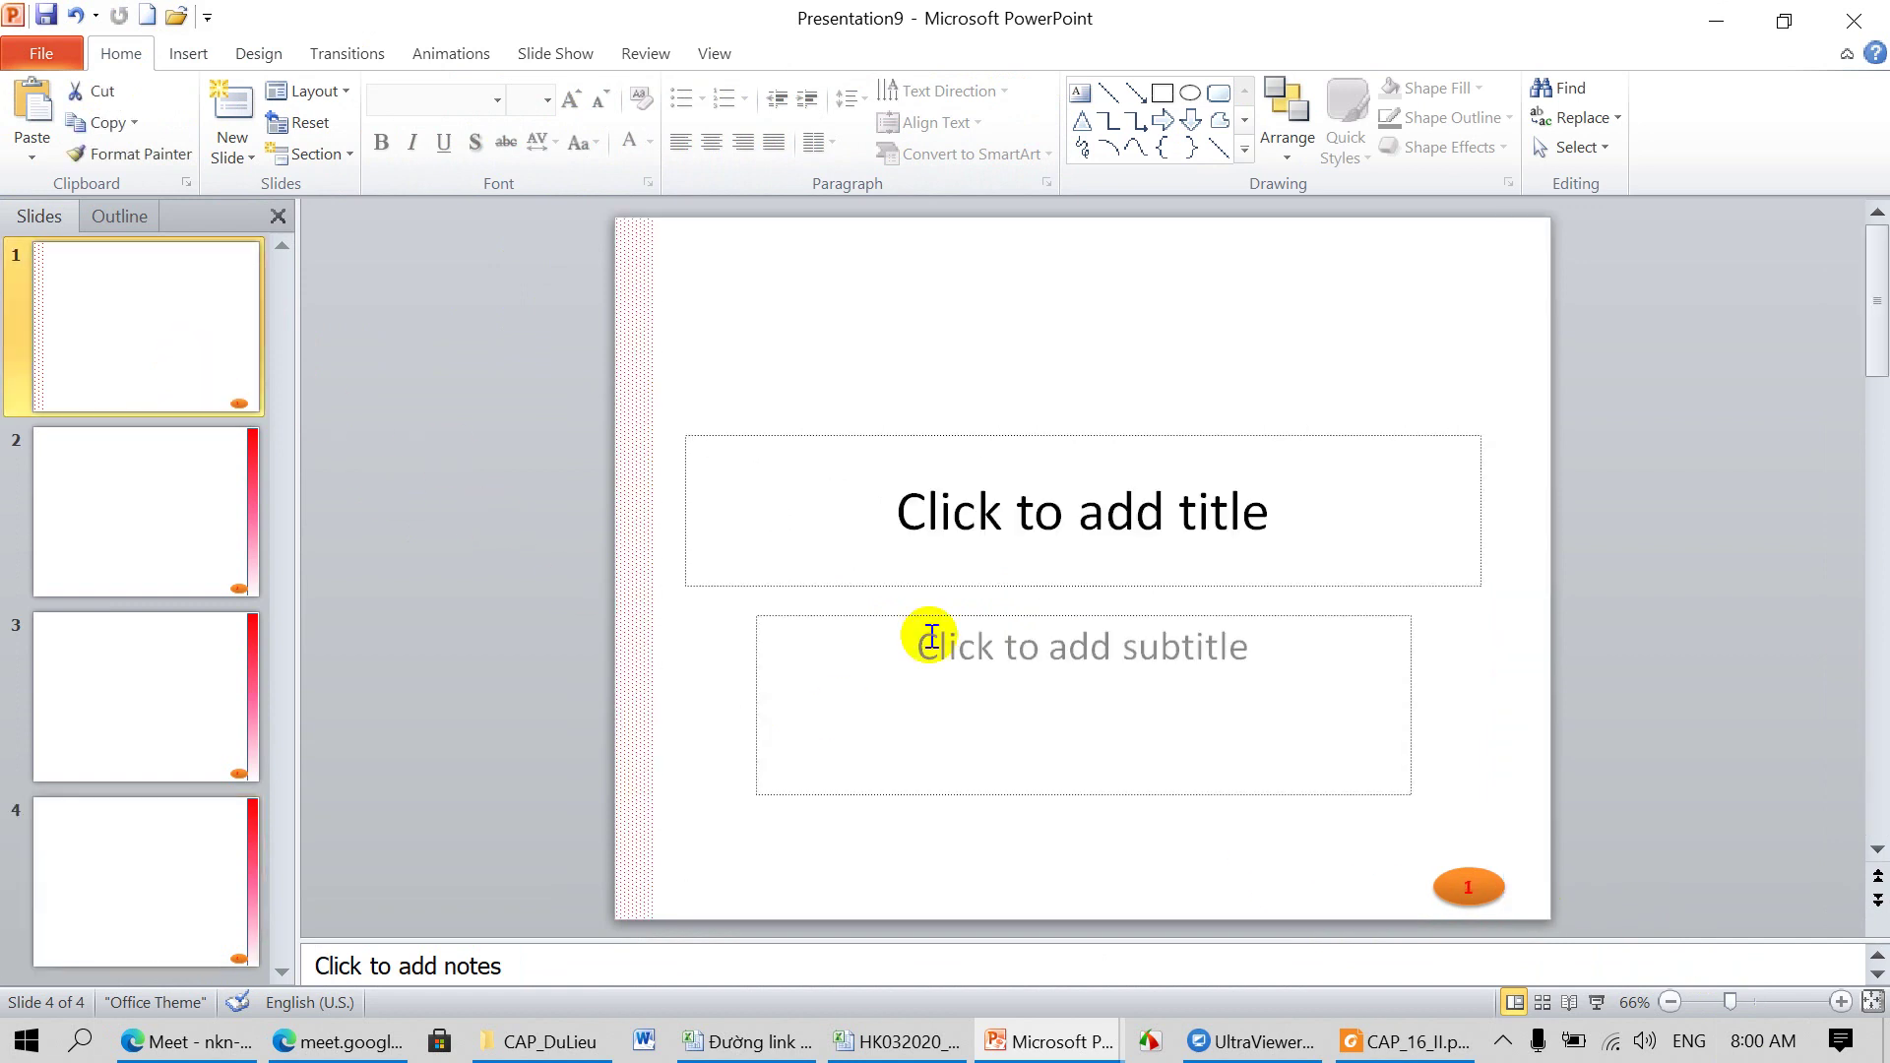
left_click(190, 536)
left_click(172, 731)
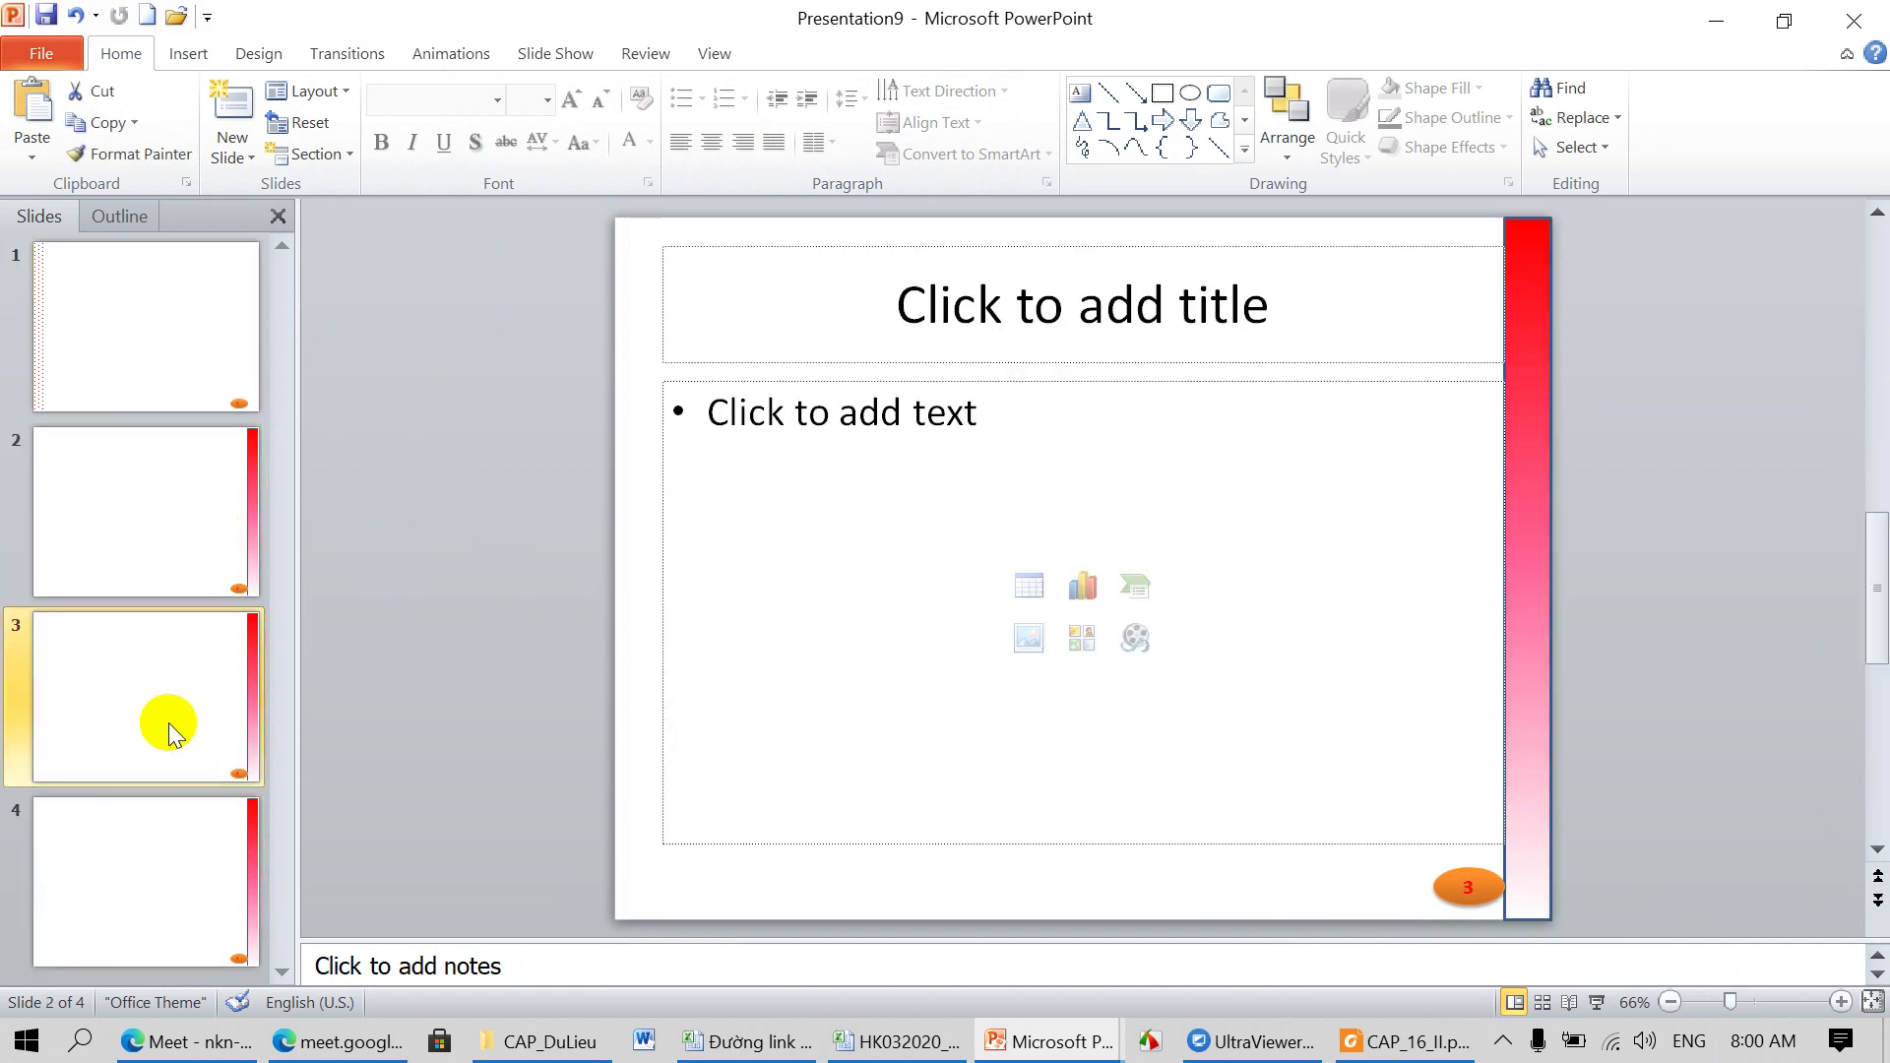
left_click(156, 901)
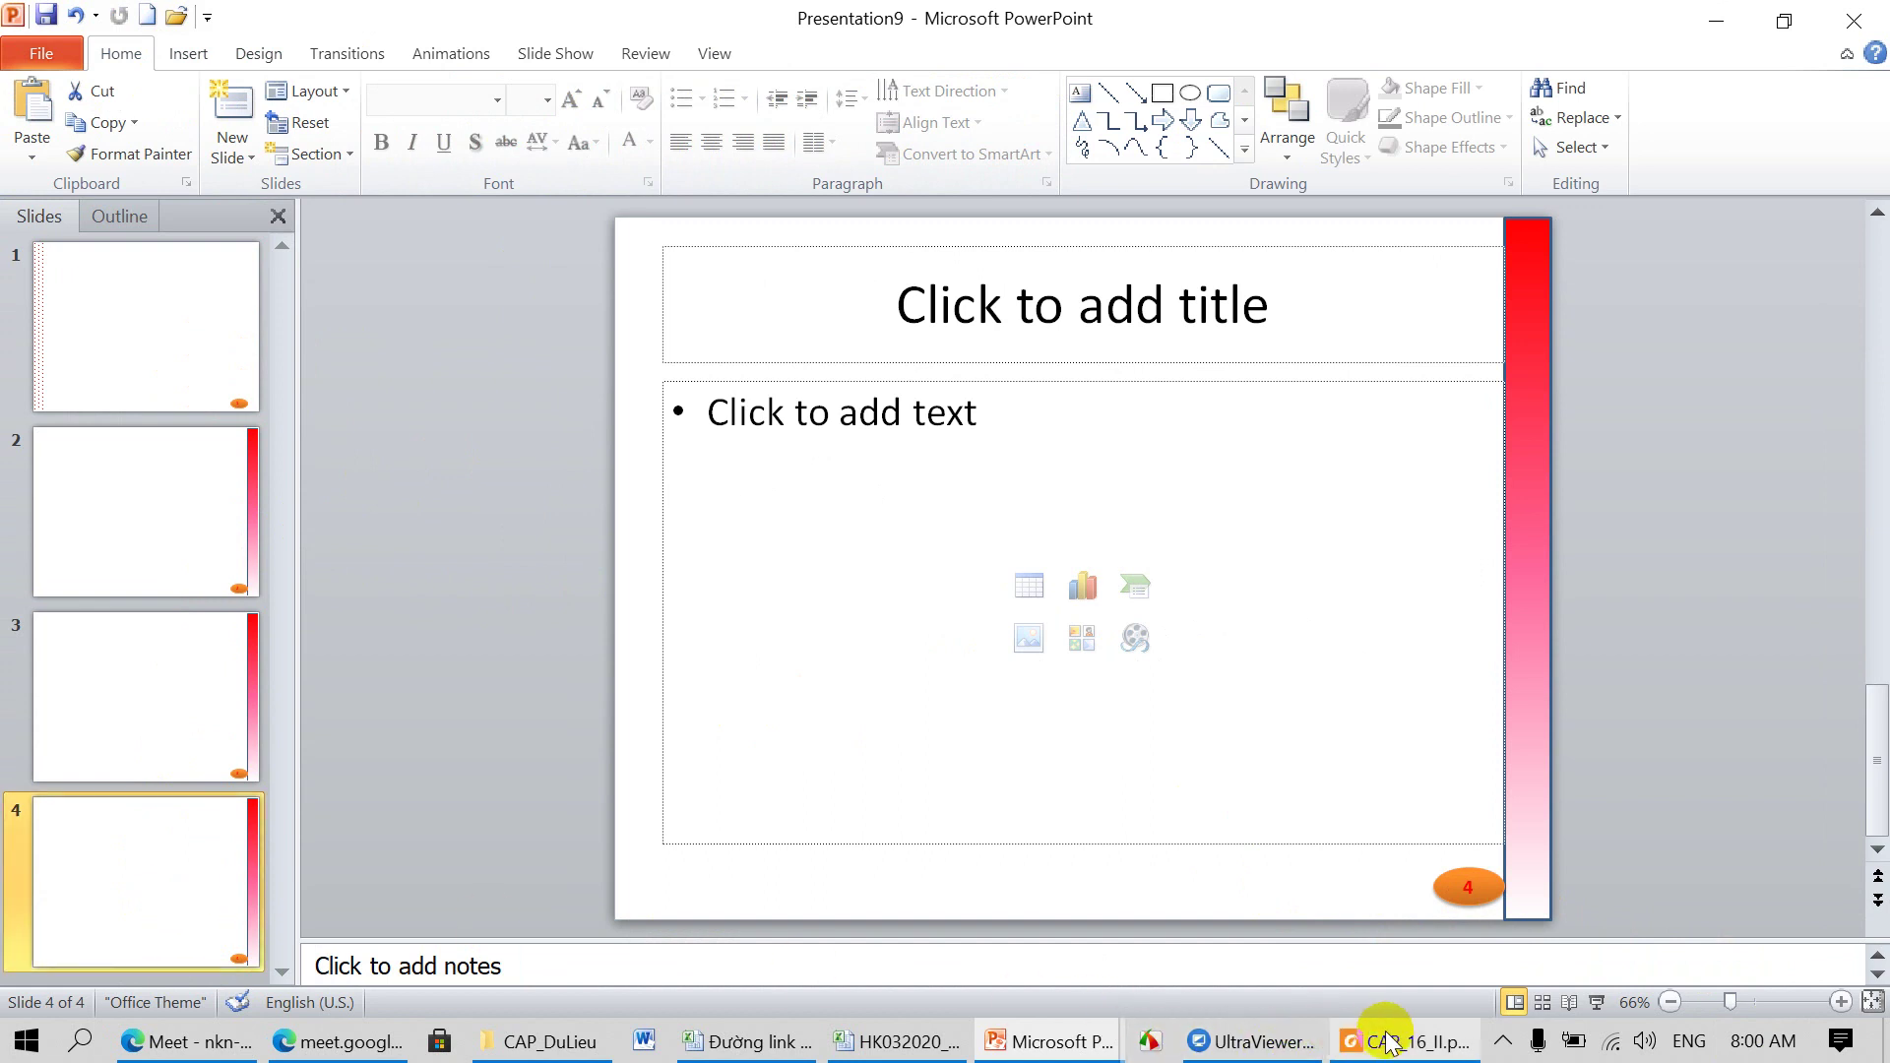
Step: Compare the deck against the reference PDF, switching between Presentation9 and Foxit
left_click(1390, 1041)
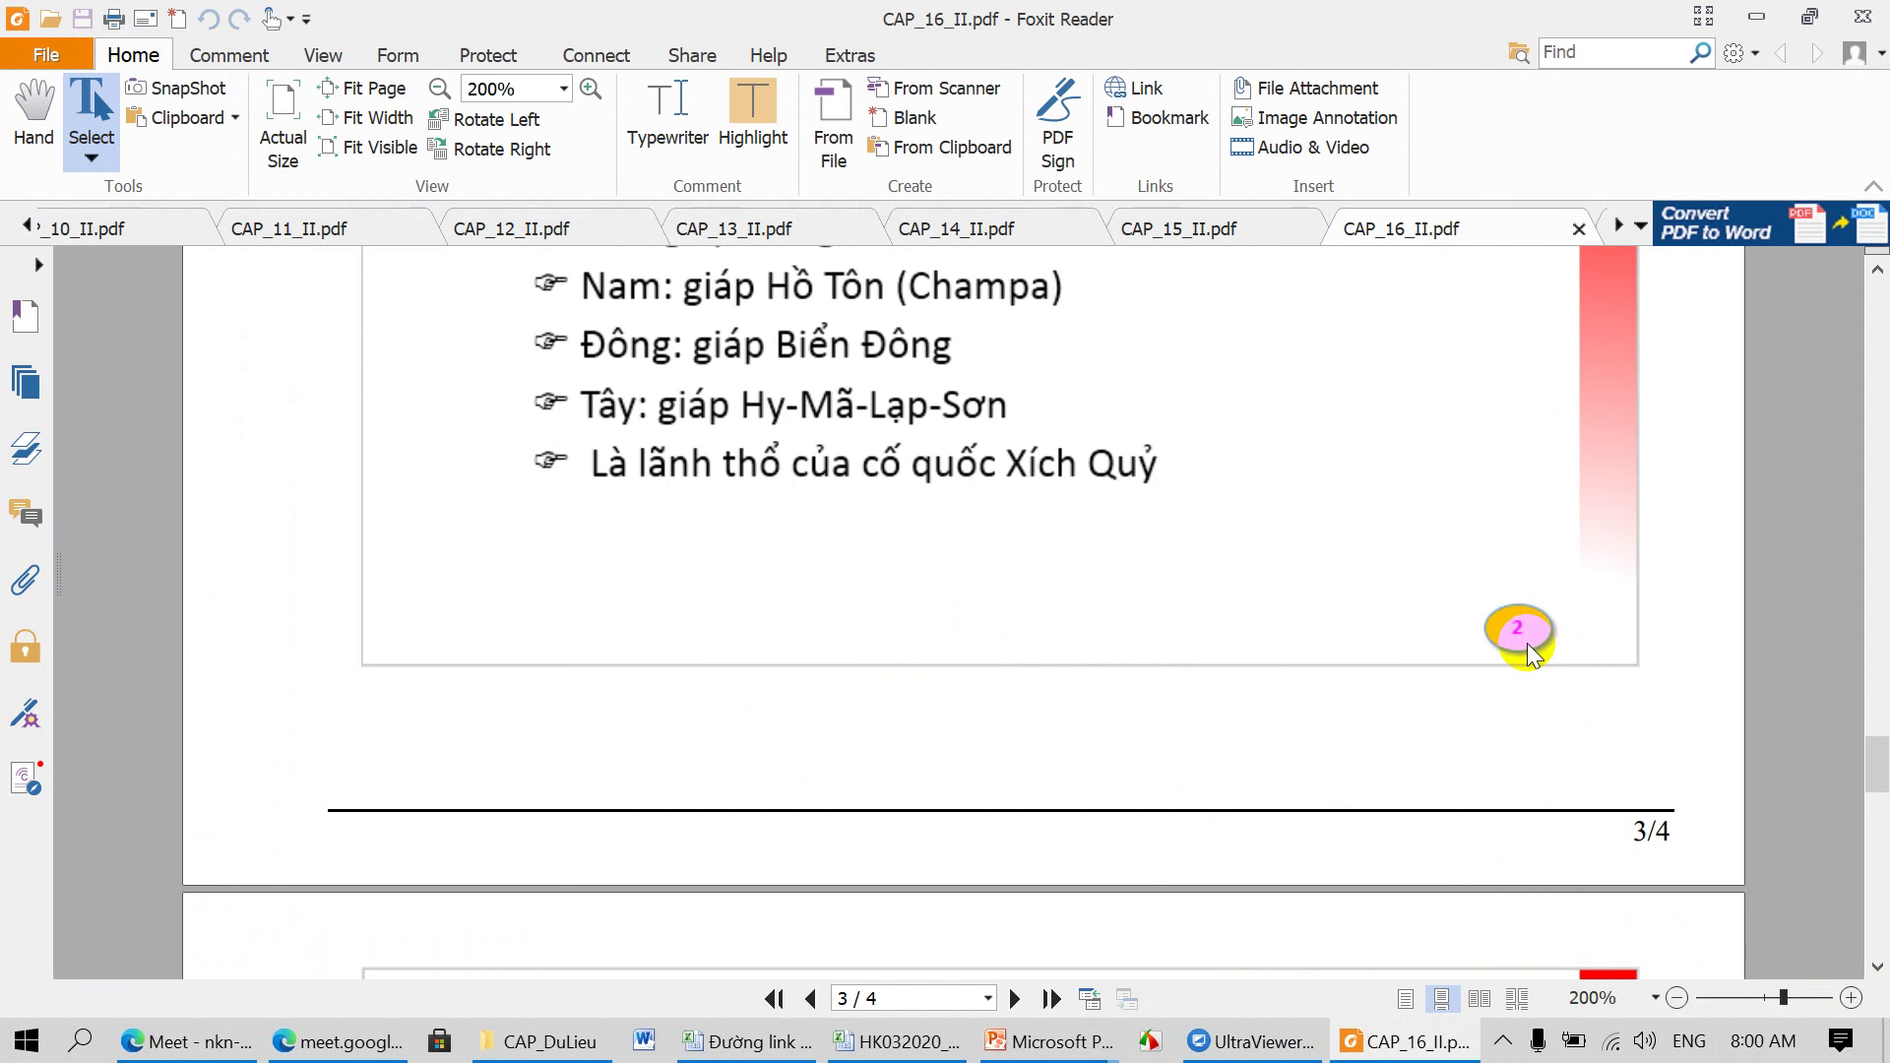
left_click(1071, 1044)
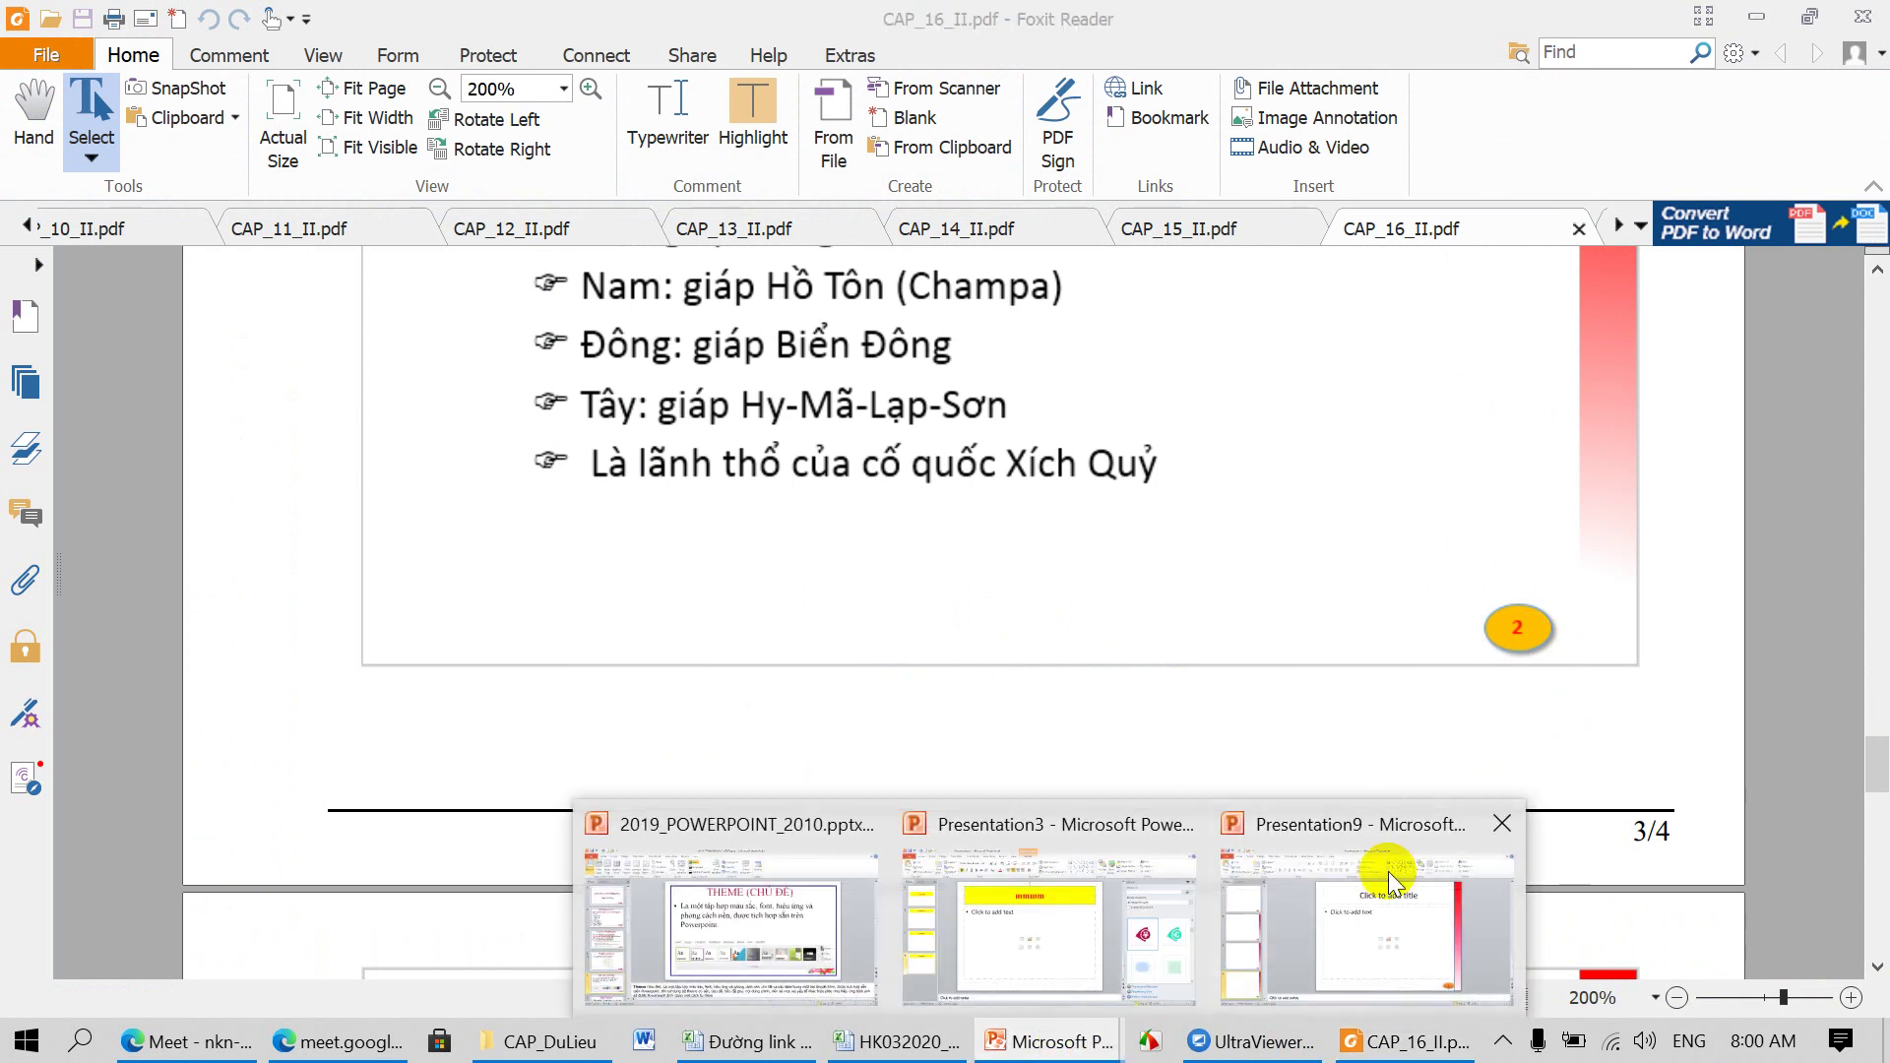
left_click(1388, 871)
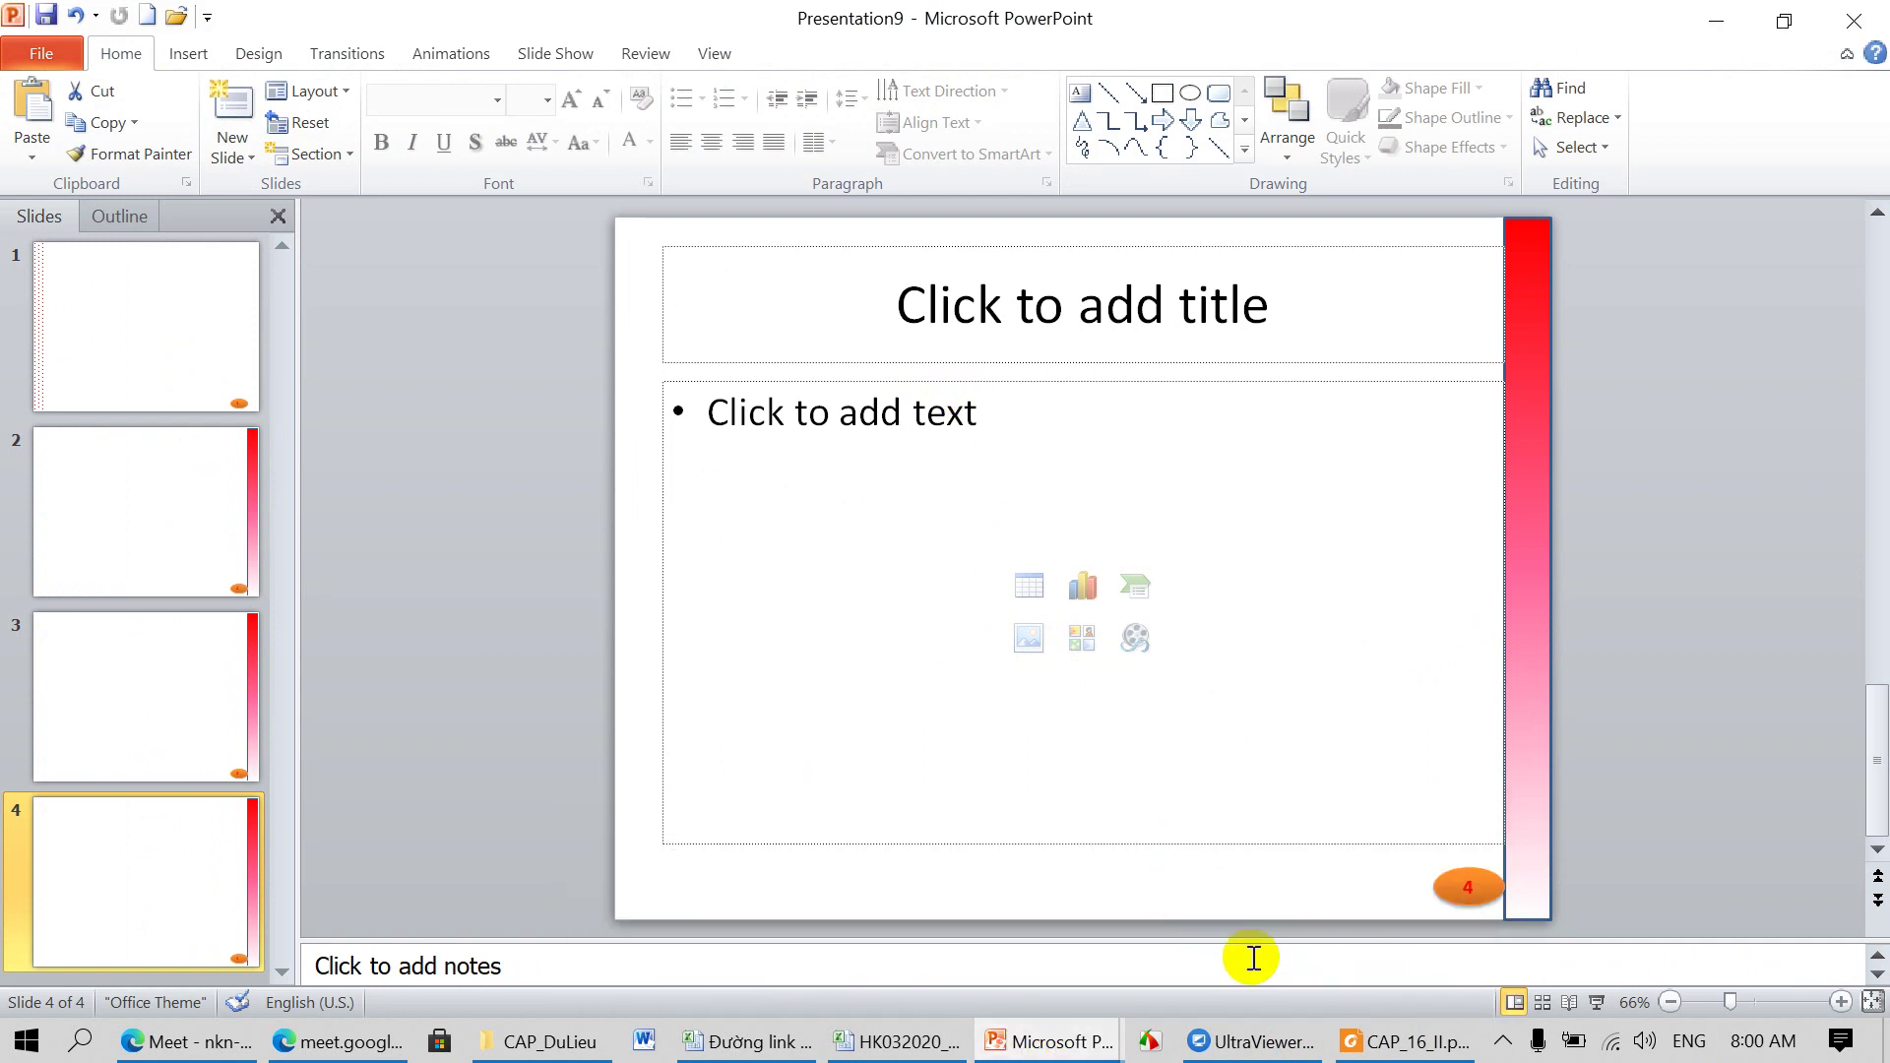
left_click(1406, 1041)
Step: Scroll through the Địa lý and Vọng Cổ nhân sample slides in CAP_16_II.pdf
scroll(1173, 705, "up", 3)
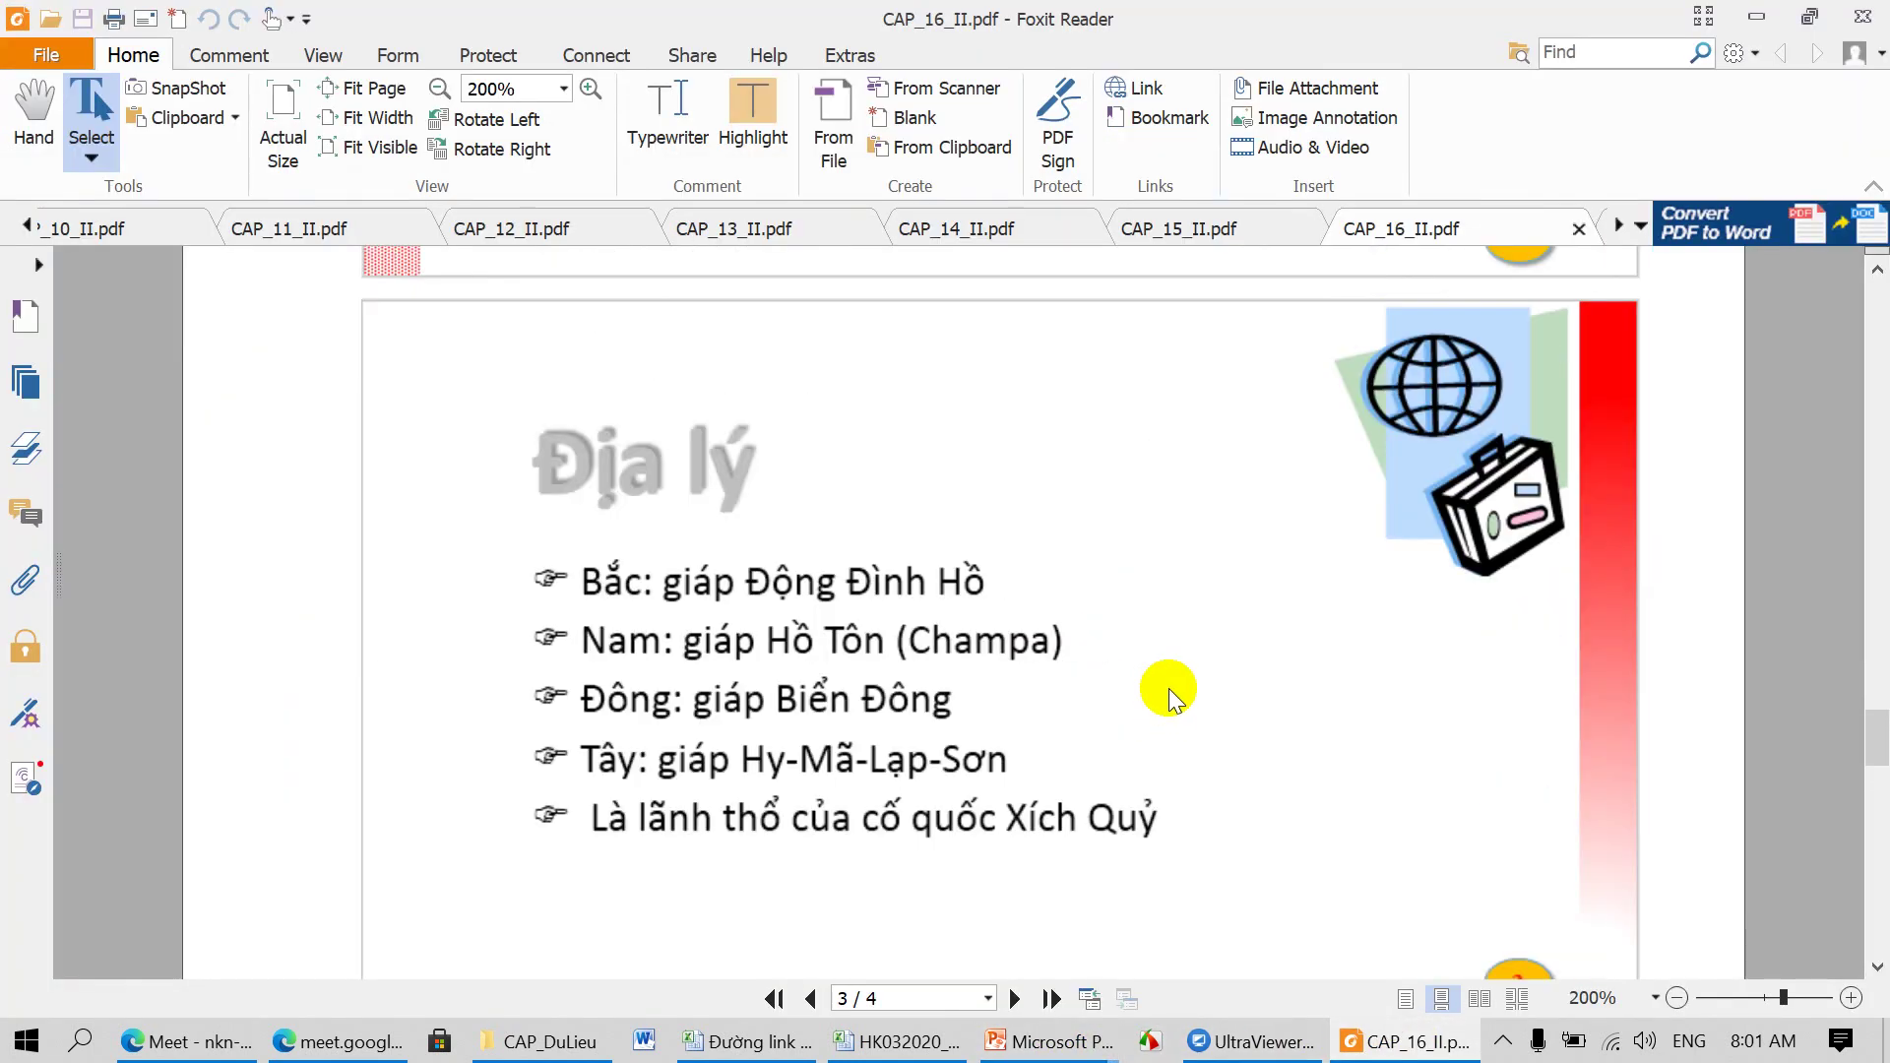
scroll(1168, 688, "down", 4)
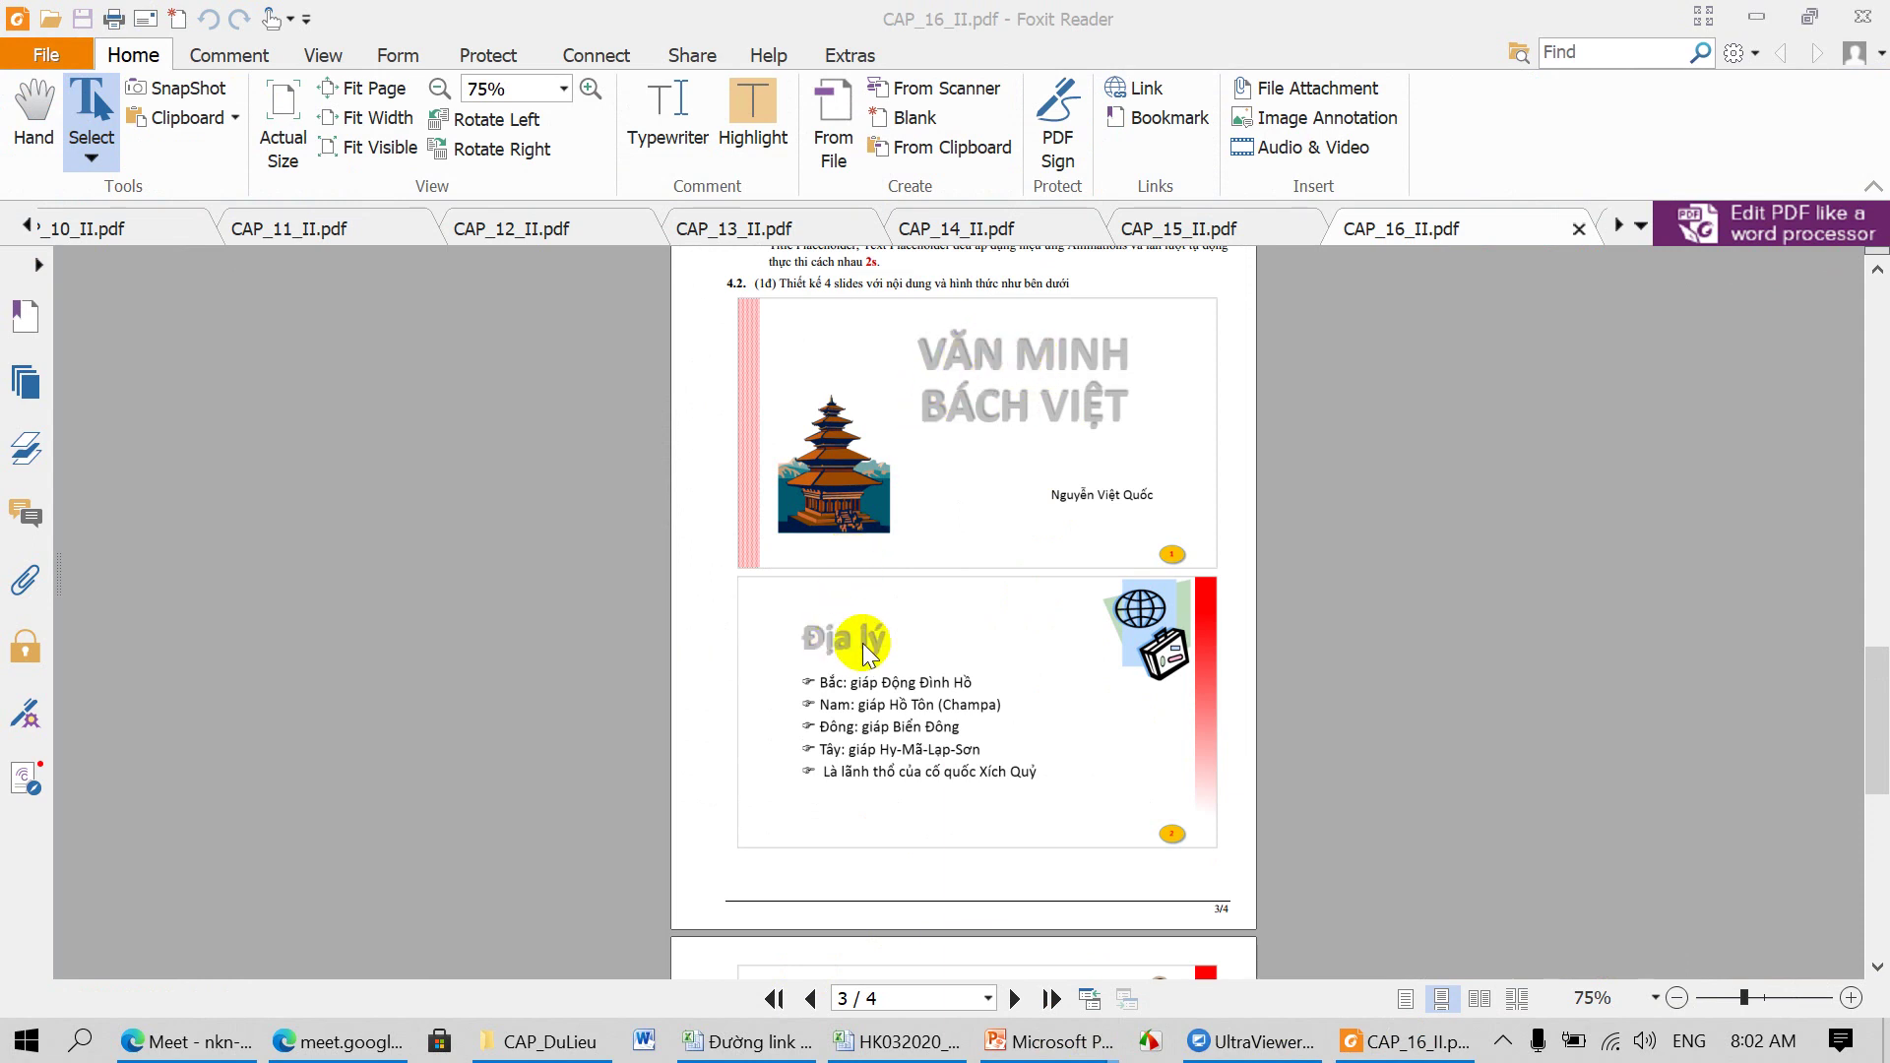
scroll(1004, 603, "down", 3)
scroll(1004, 603, "down", 5)
scroll(1004, 600, "down", 1)
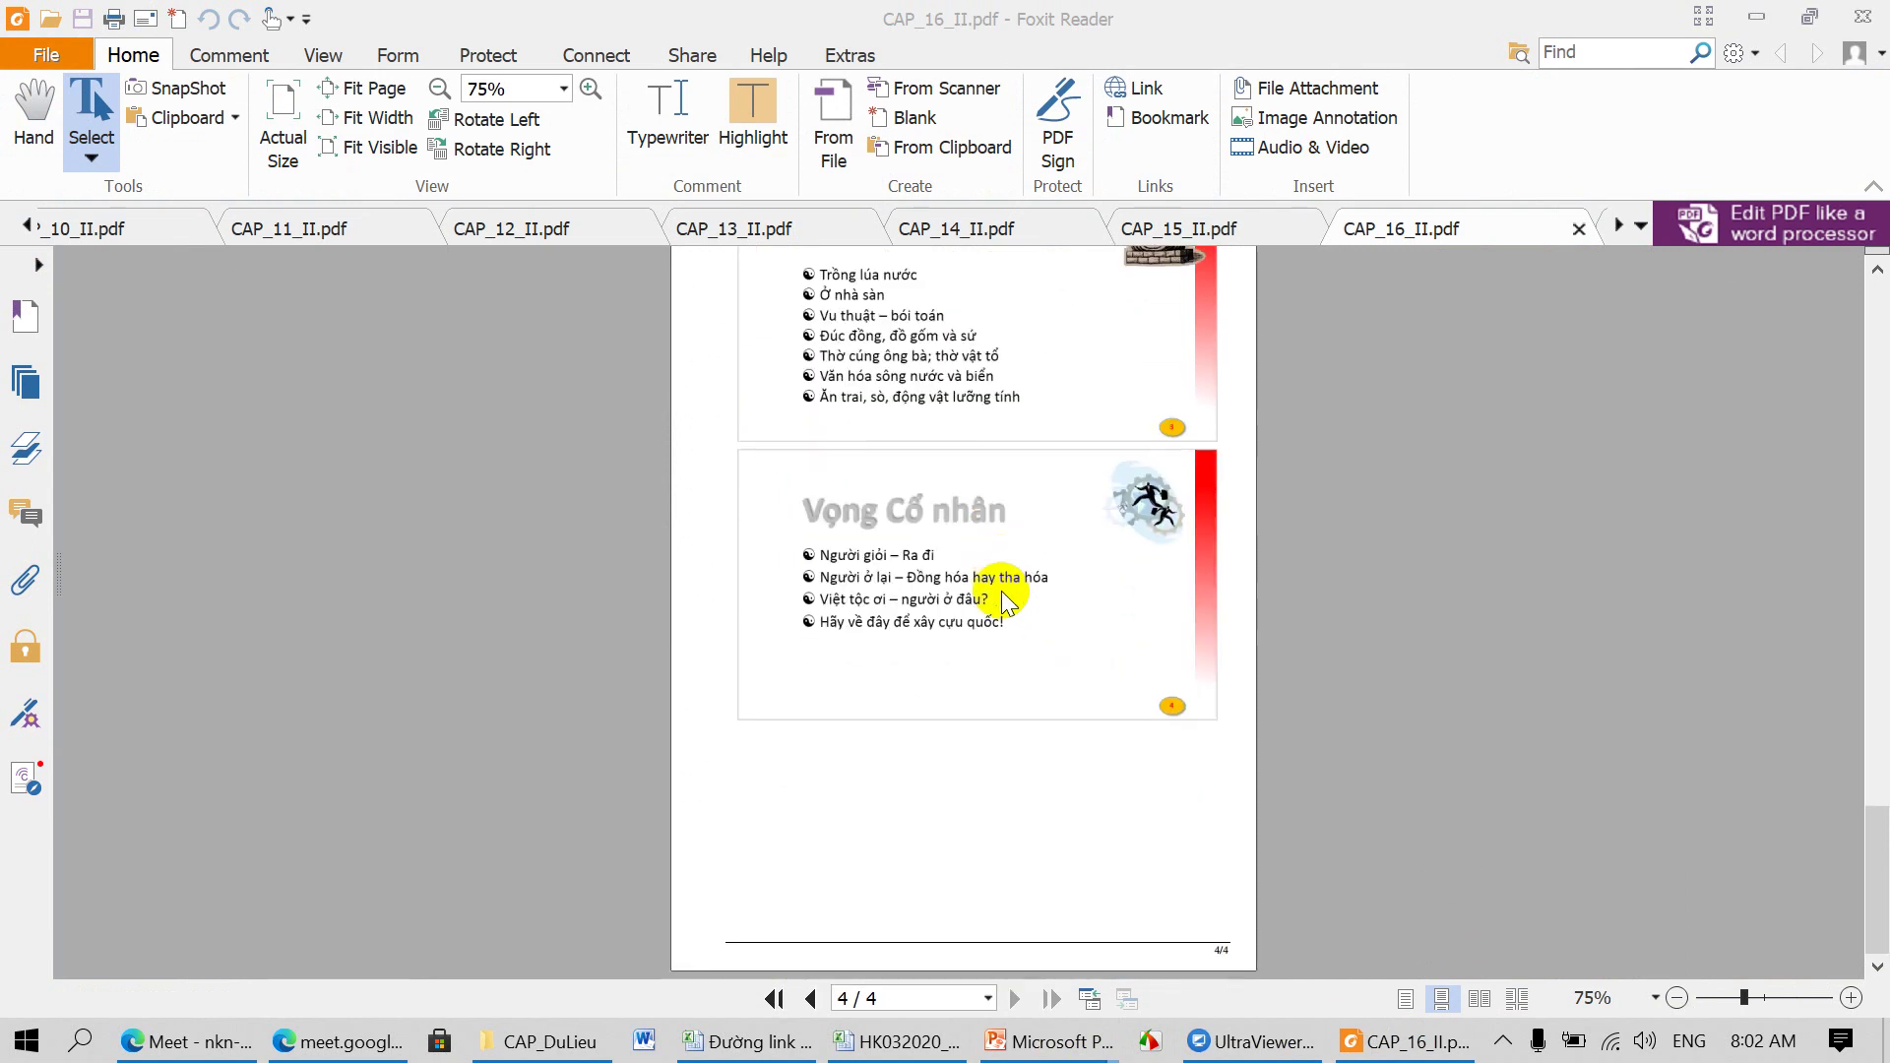
scroll(989, 581, "up", 3)
scroll(985, 578, "up", 3)
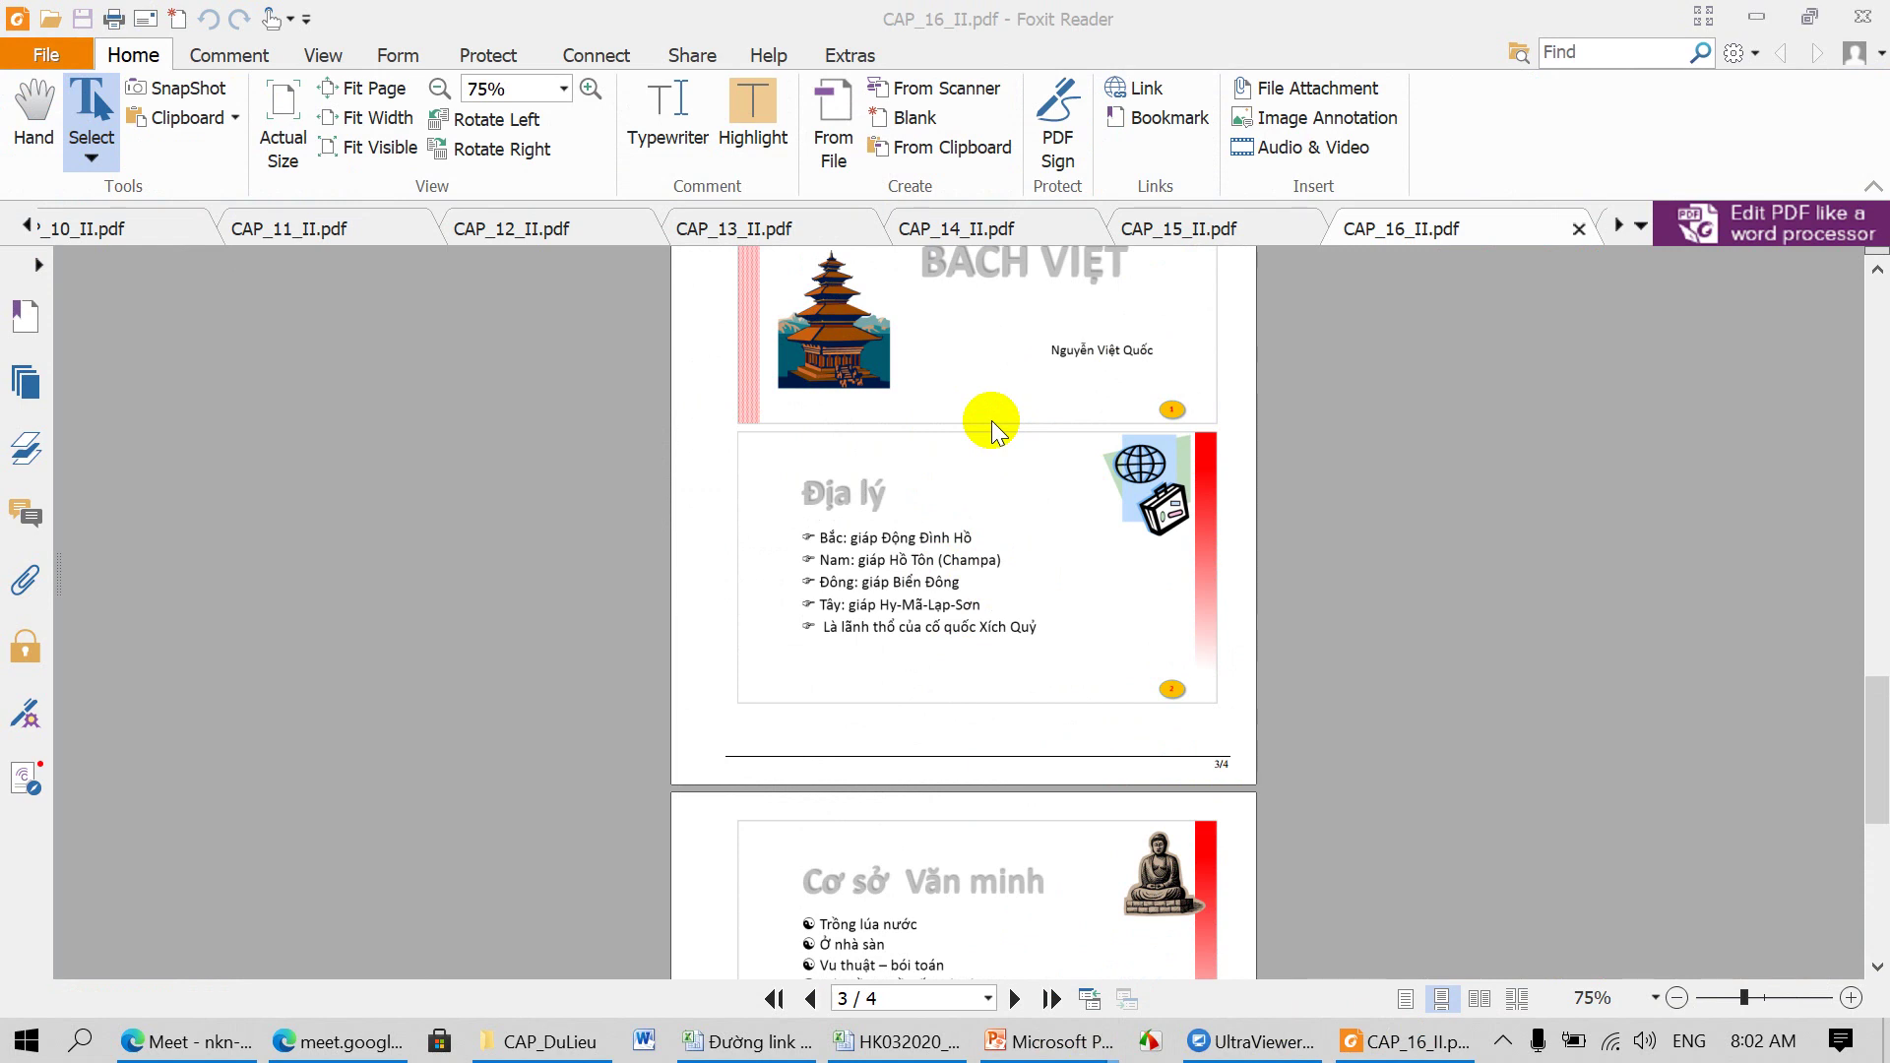
Step: Return to Presentation9 and reopen the Slide Master view
left_click(1044, 1045)
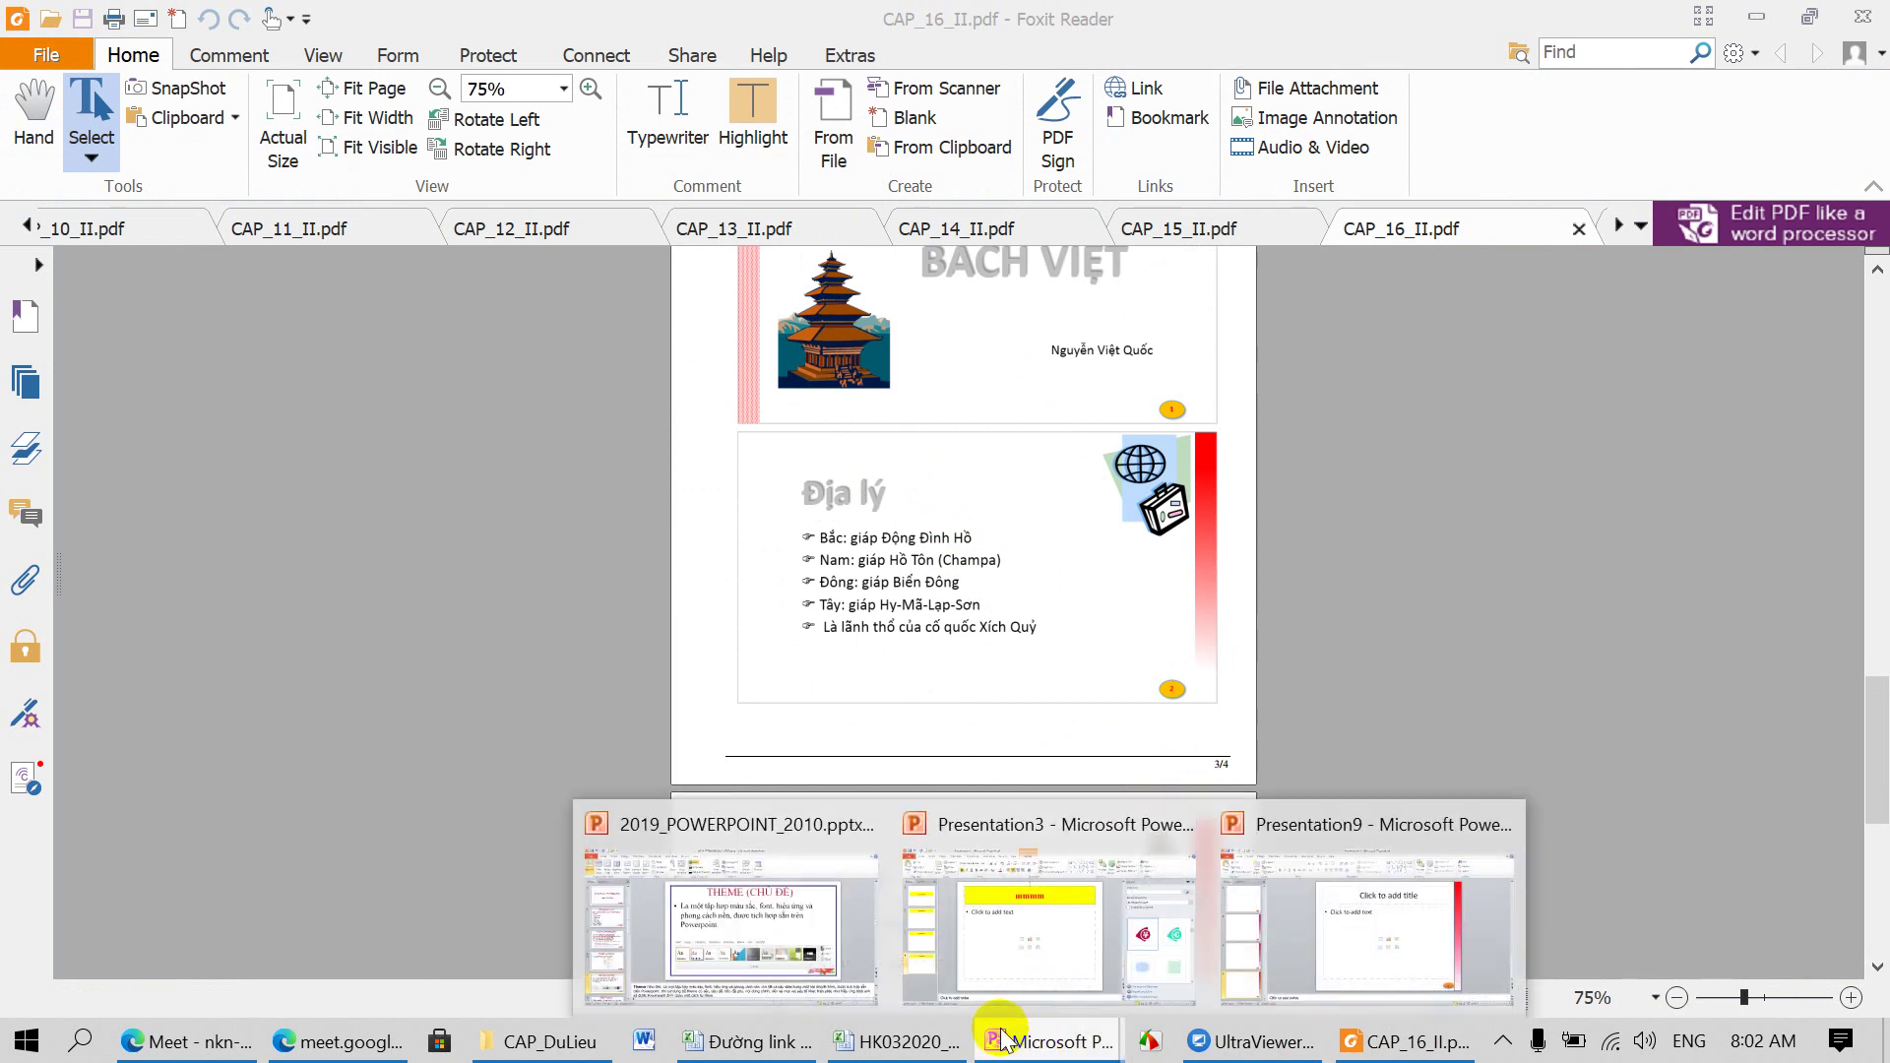
left_click(1350, 941)
left_click(715, 53)
left_click(261, 115)
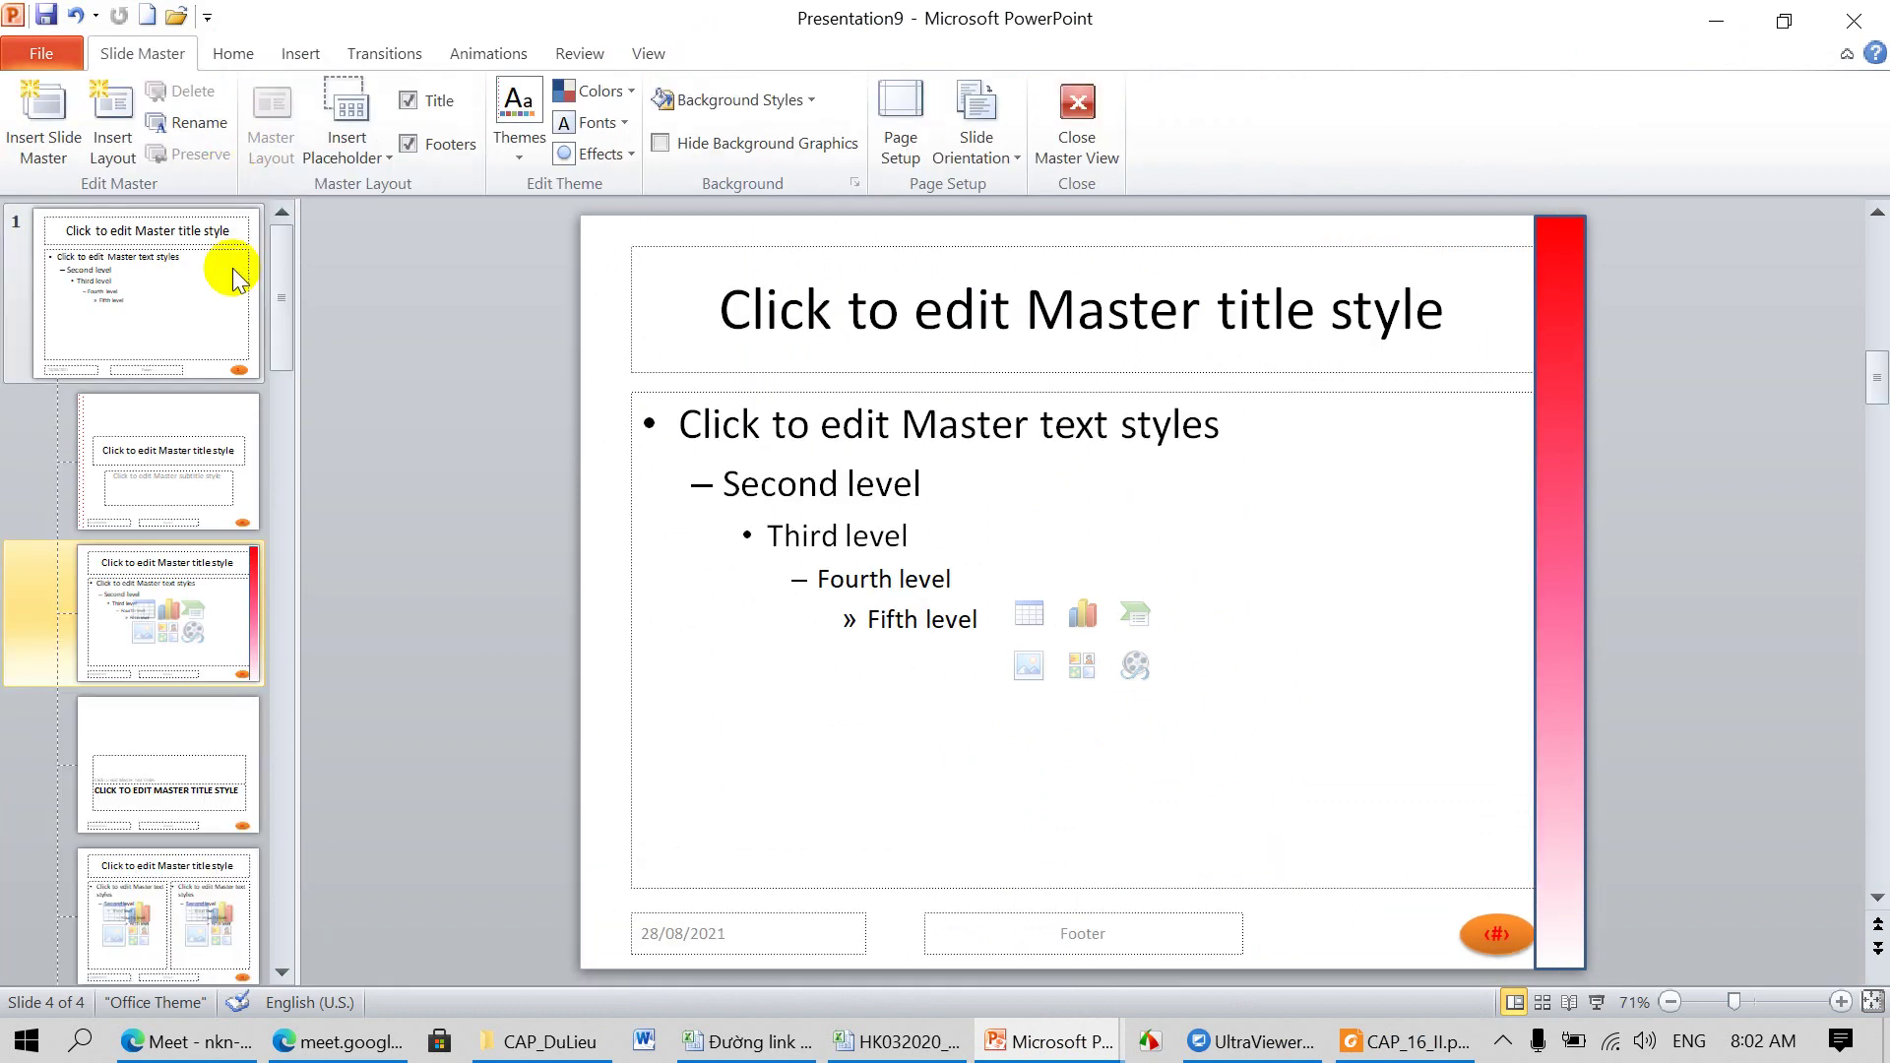
Step: Set the master title placeholder's font to Arial
left_click(640, 248)
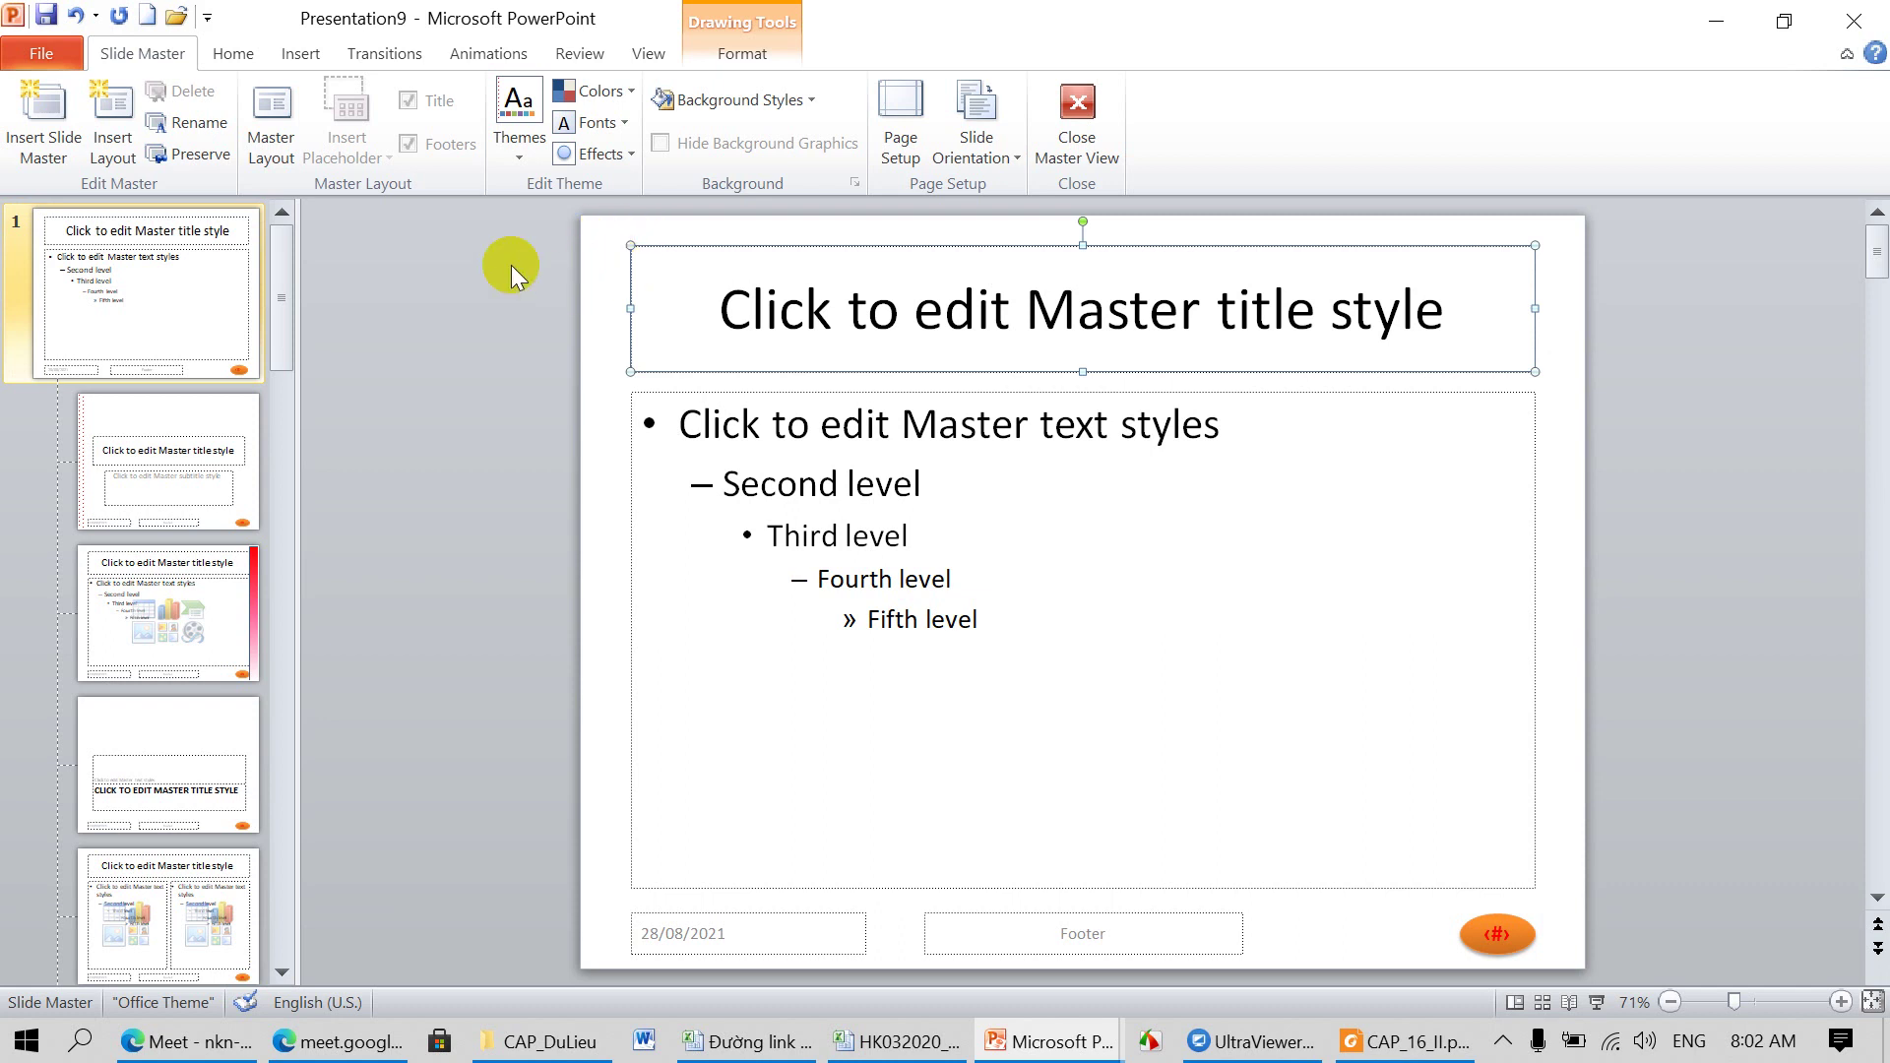
left_click(236, 56)
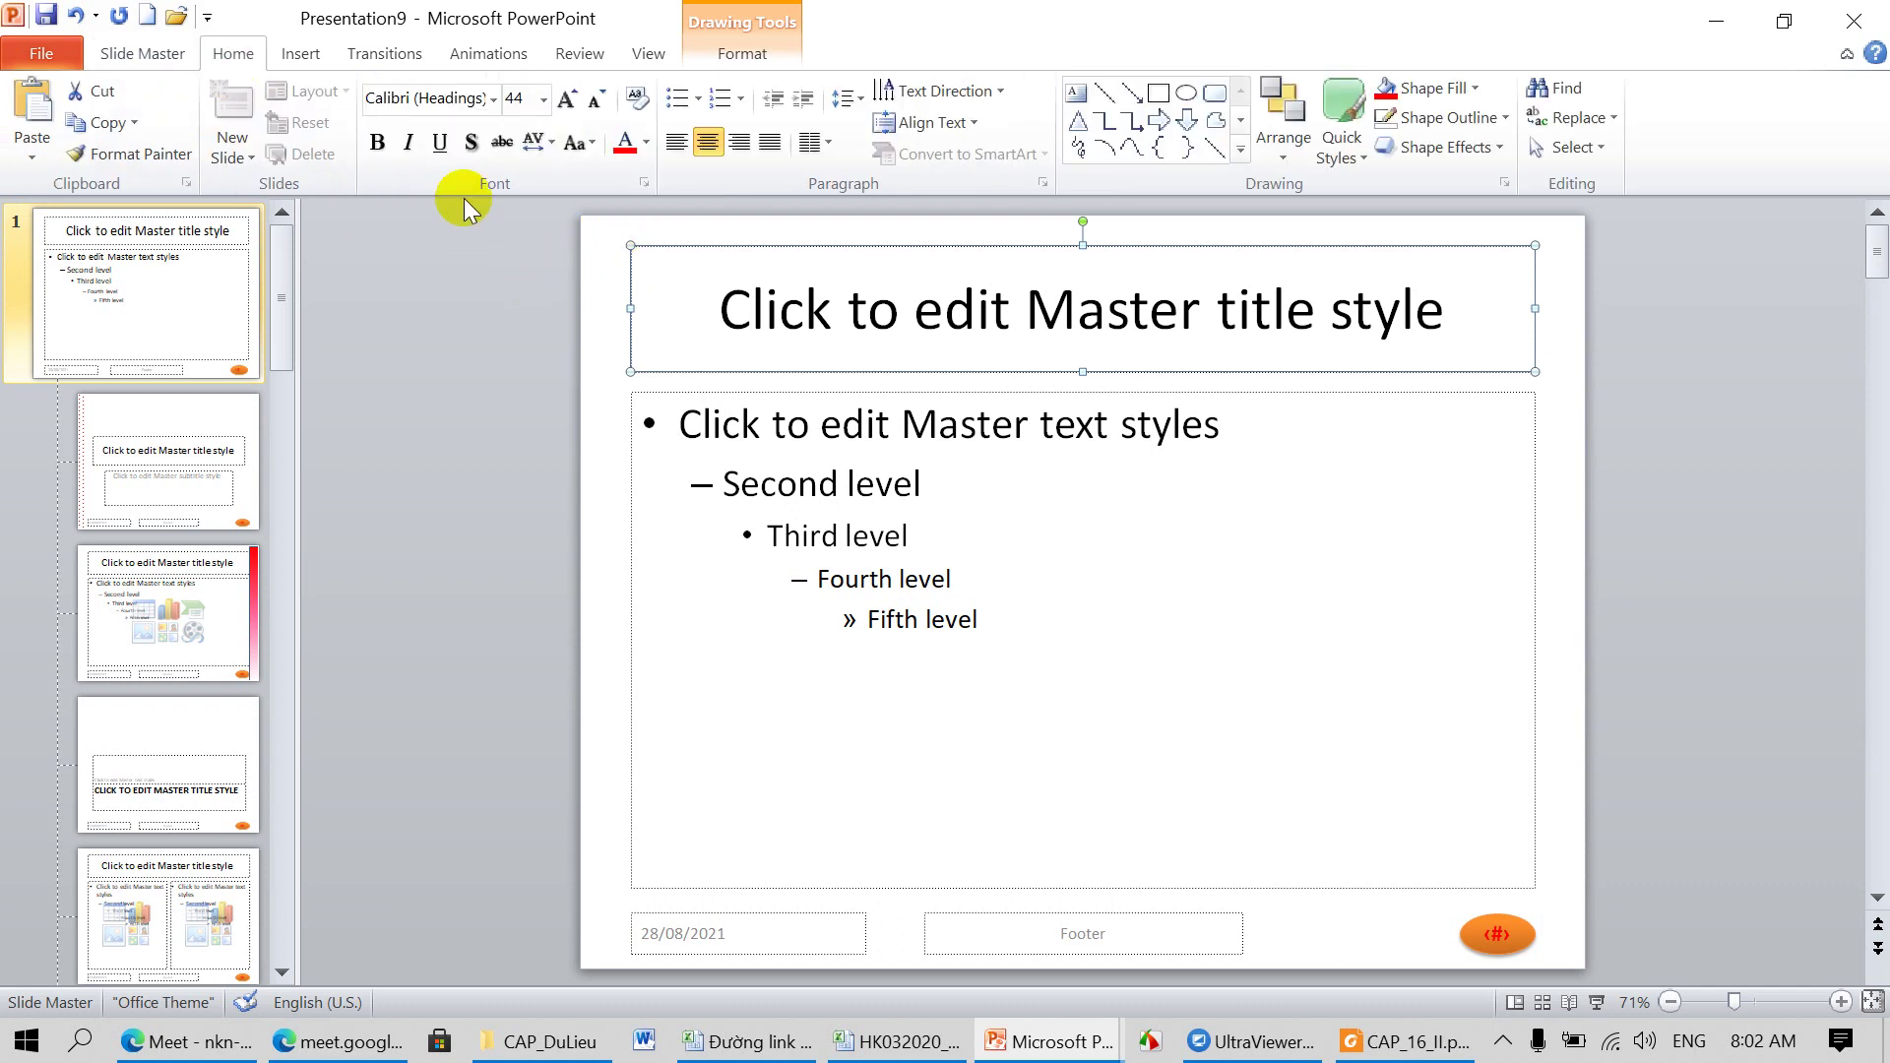
left_click(494, 99)
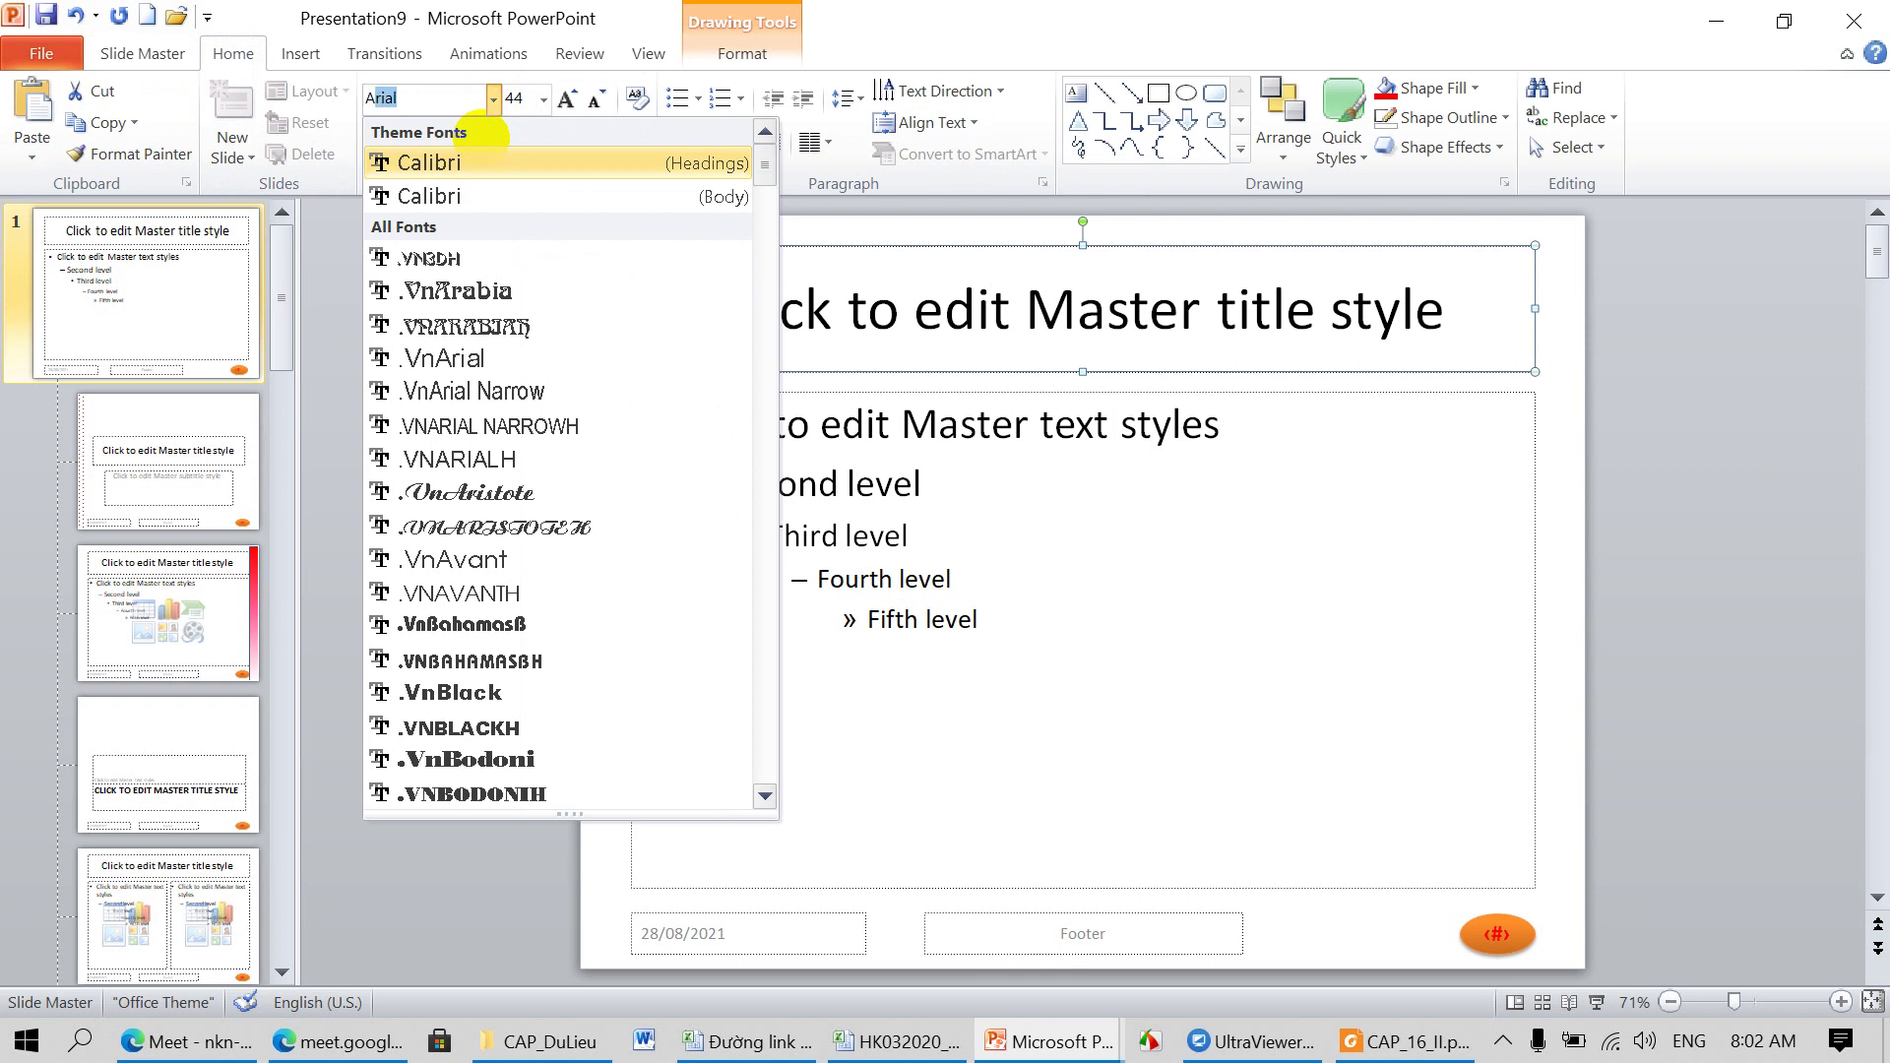
scroll(463, 315, "down", 10)
left_click(453, 786)
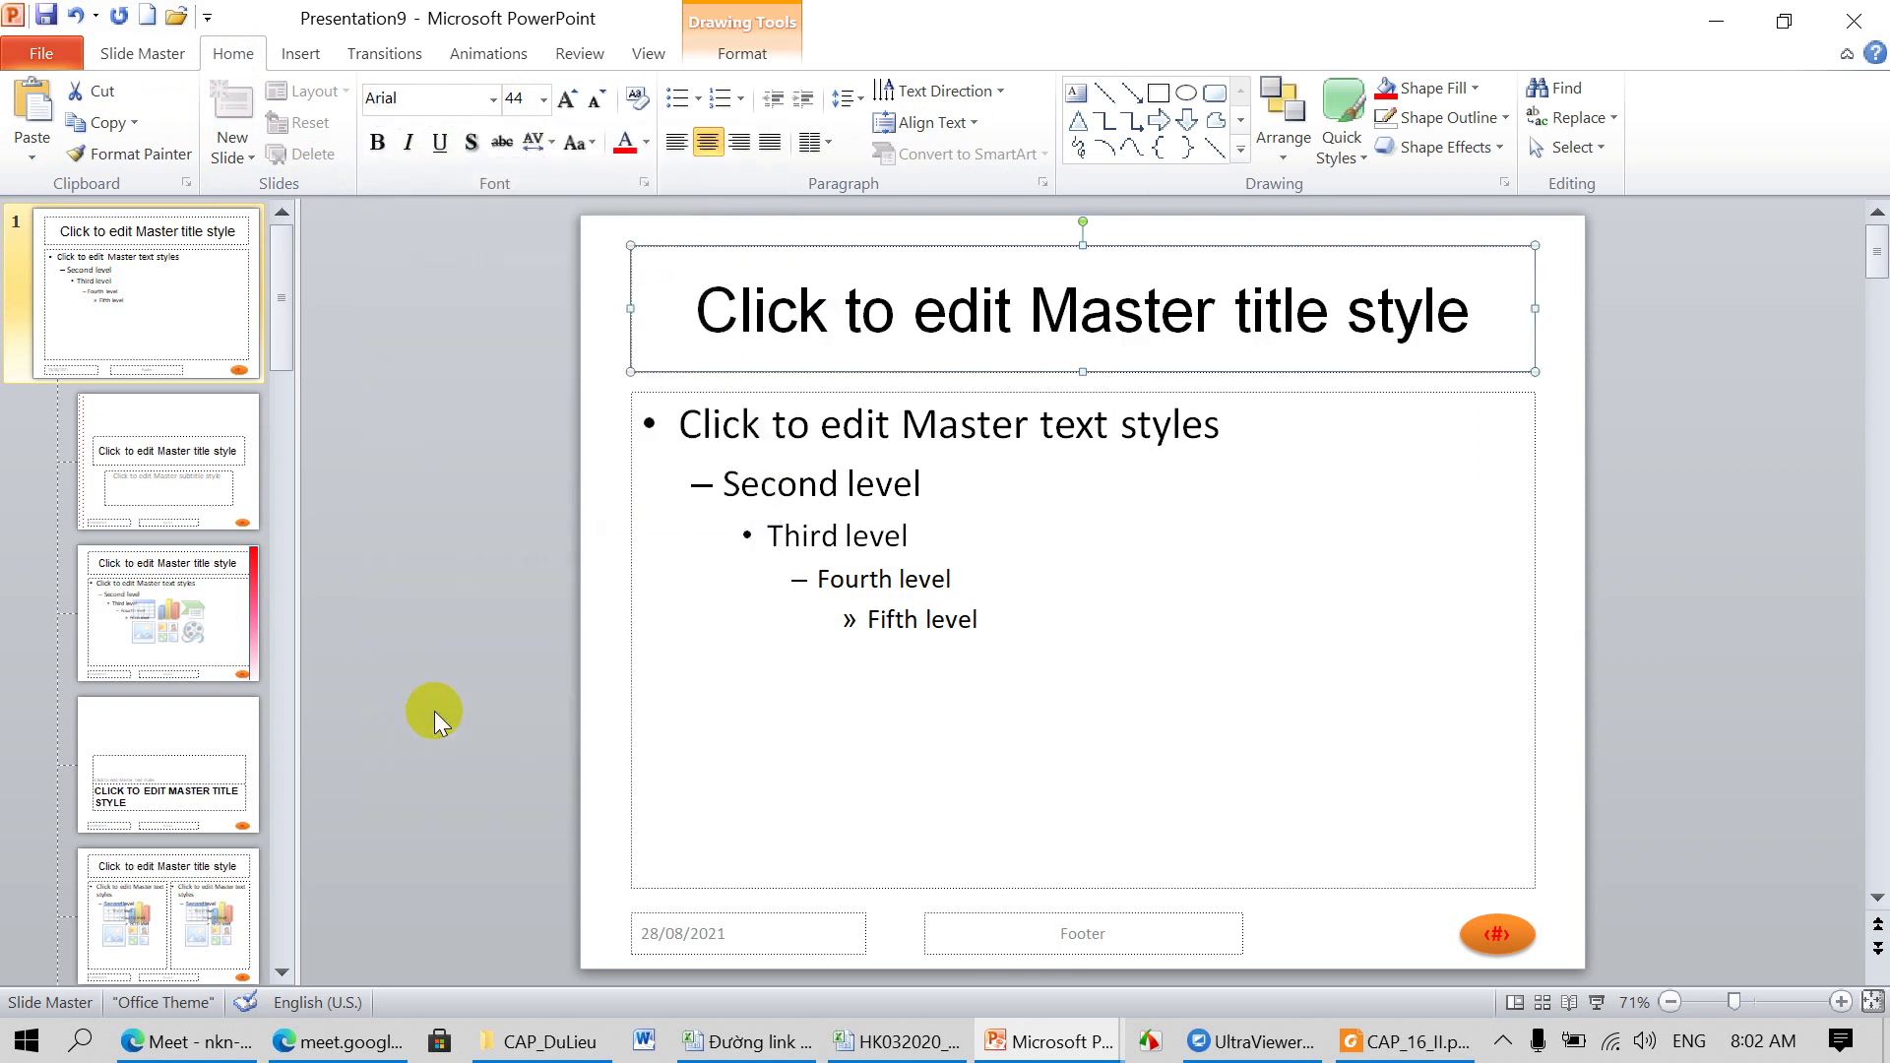
Step: Apply the grey metallic WordArt style to the master title, then return to slide 1
left_click(742, 52)
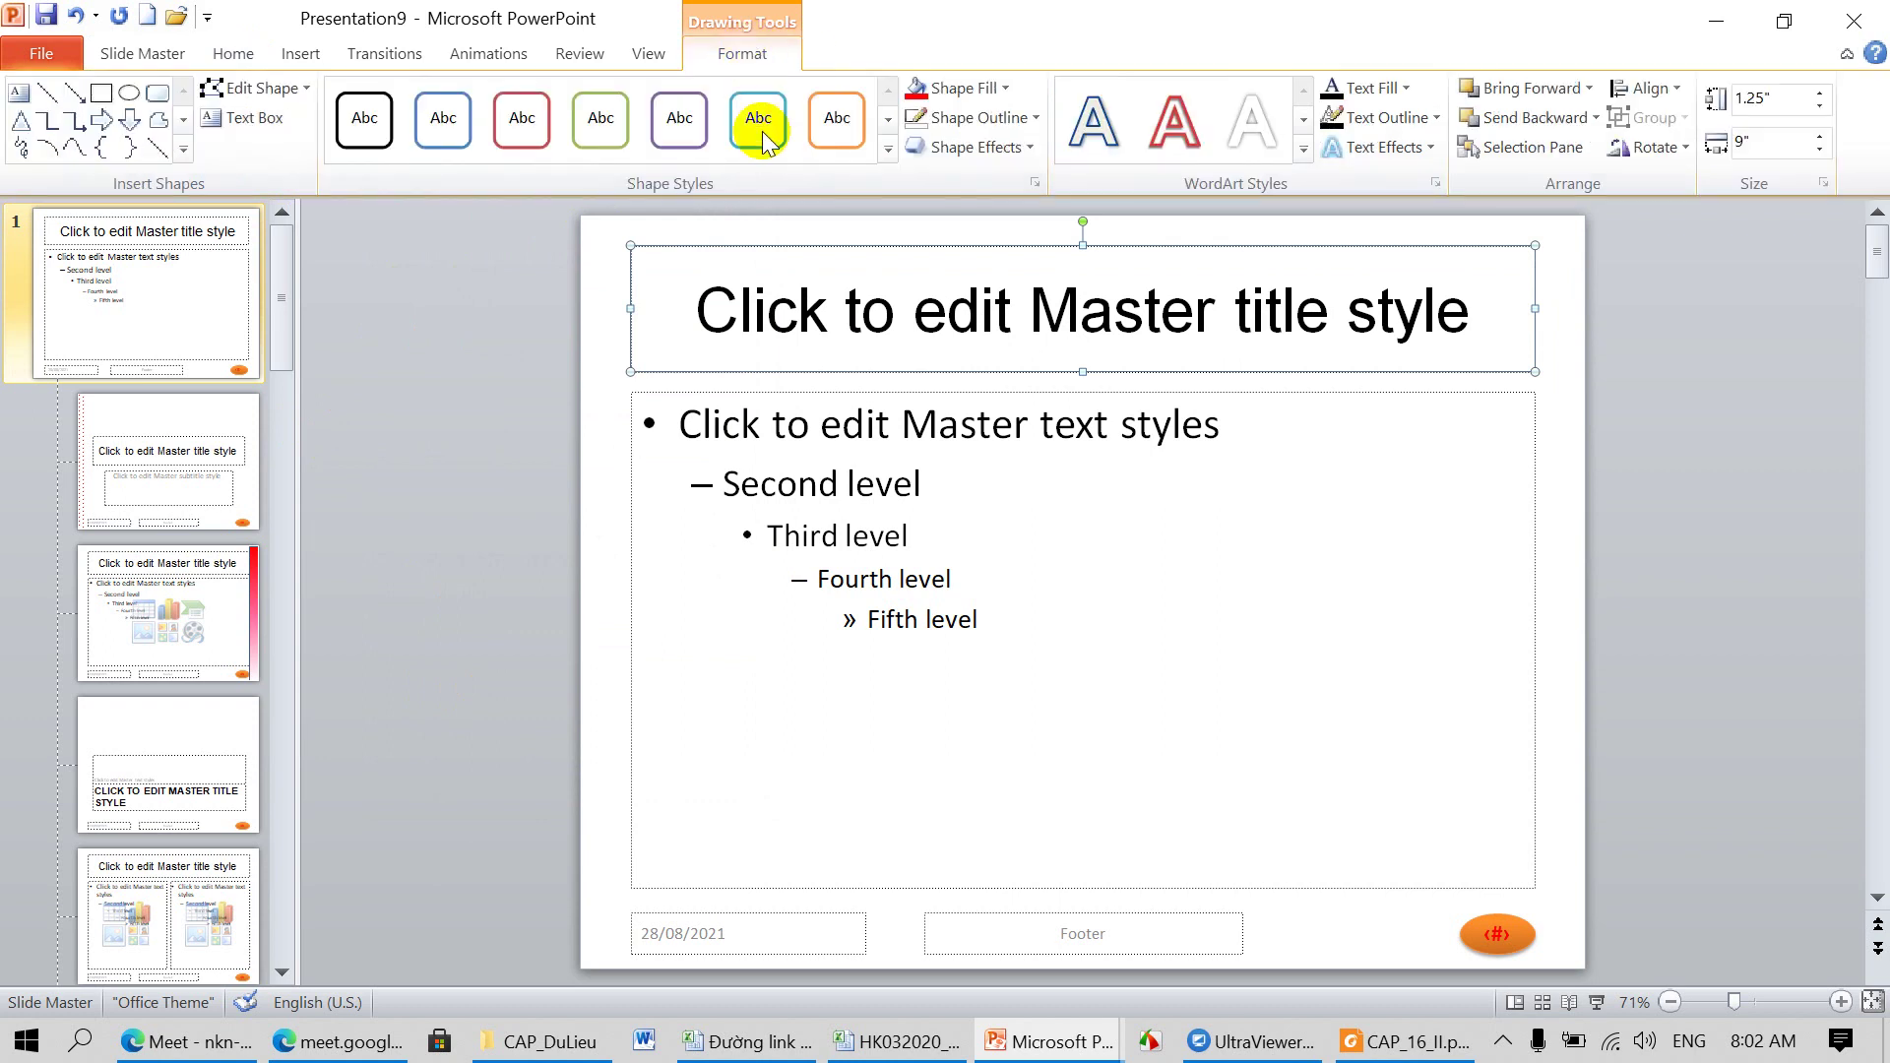
left_click(1302, 148)
left_click(1266, 284)
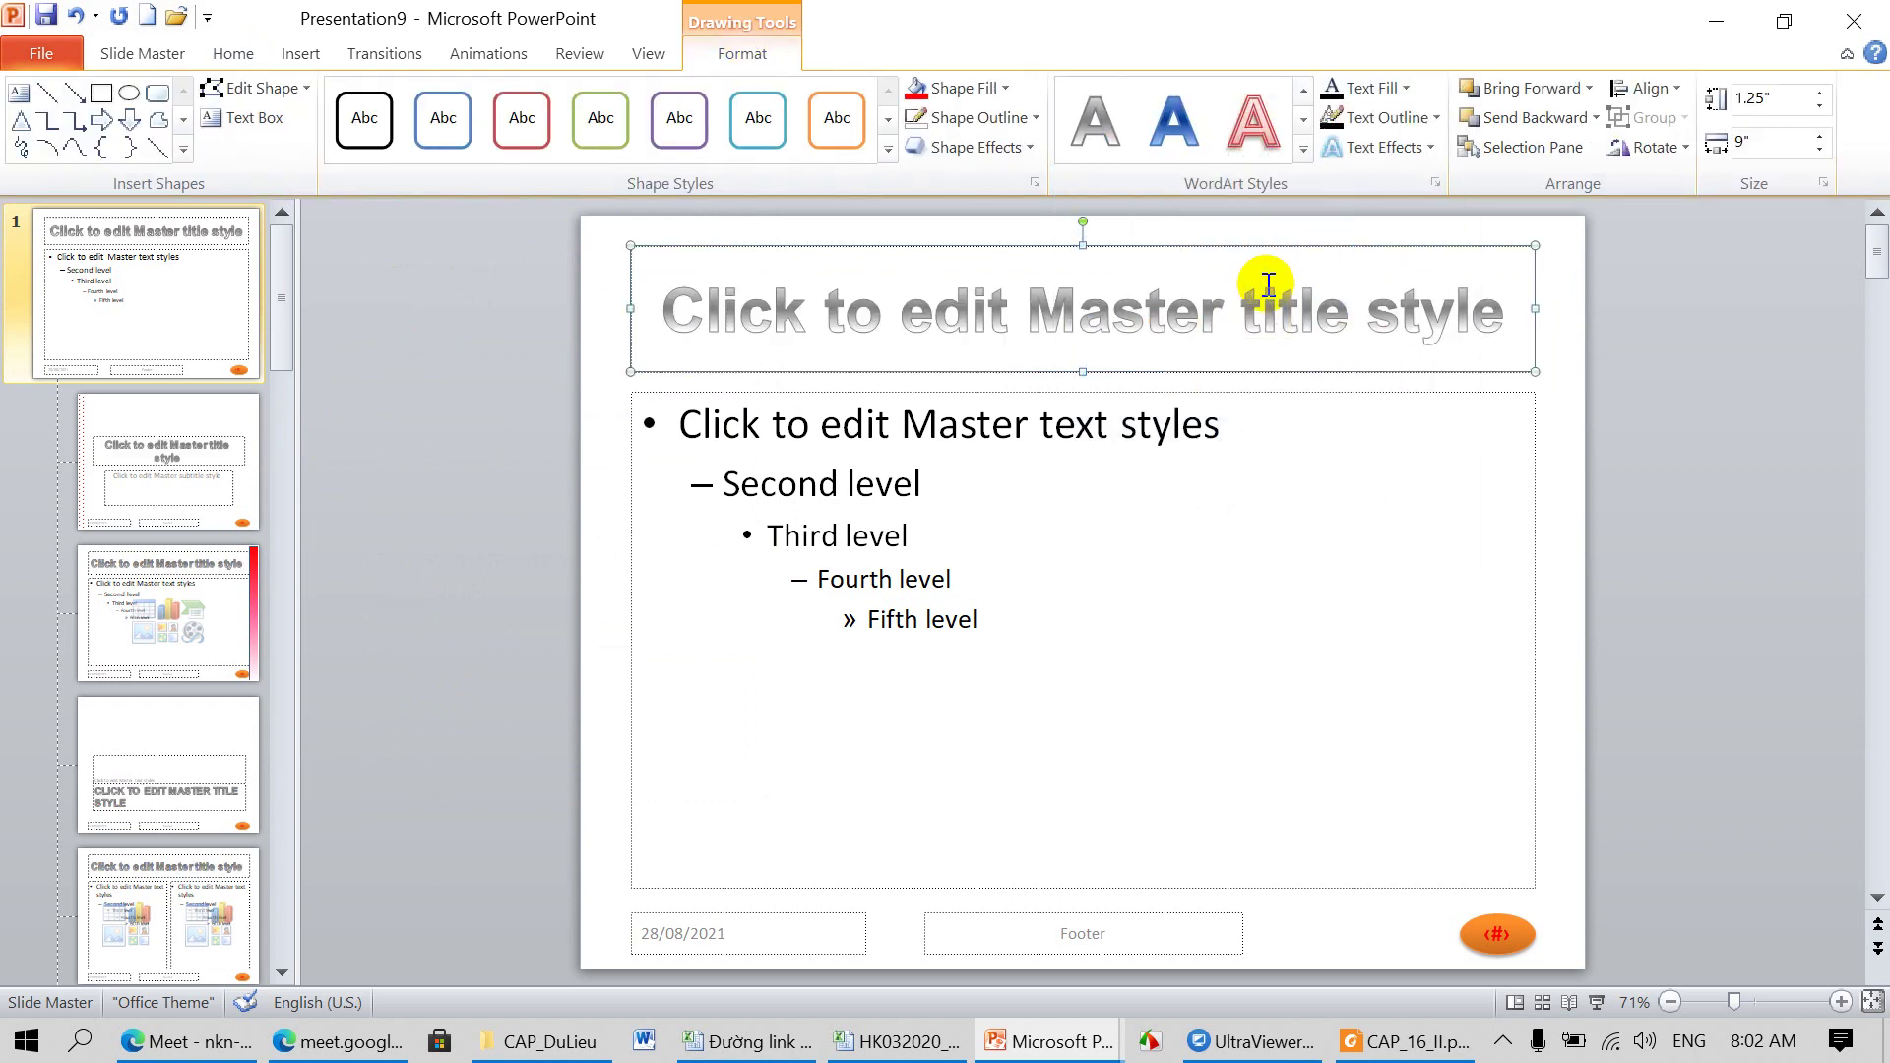
left_click(1304, 150)
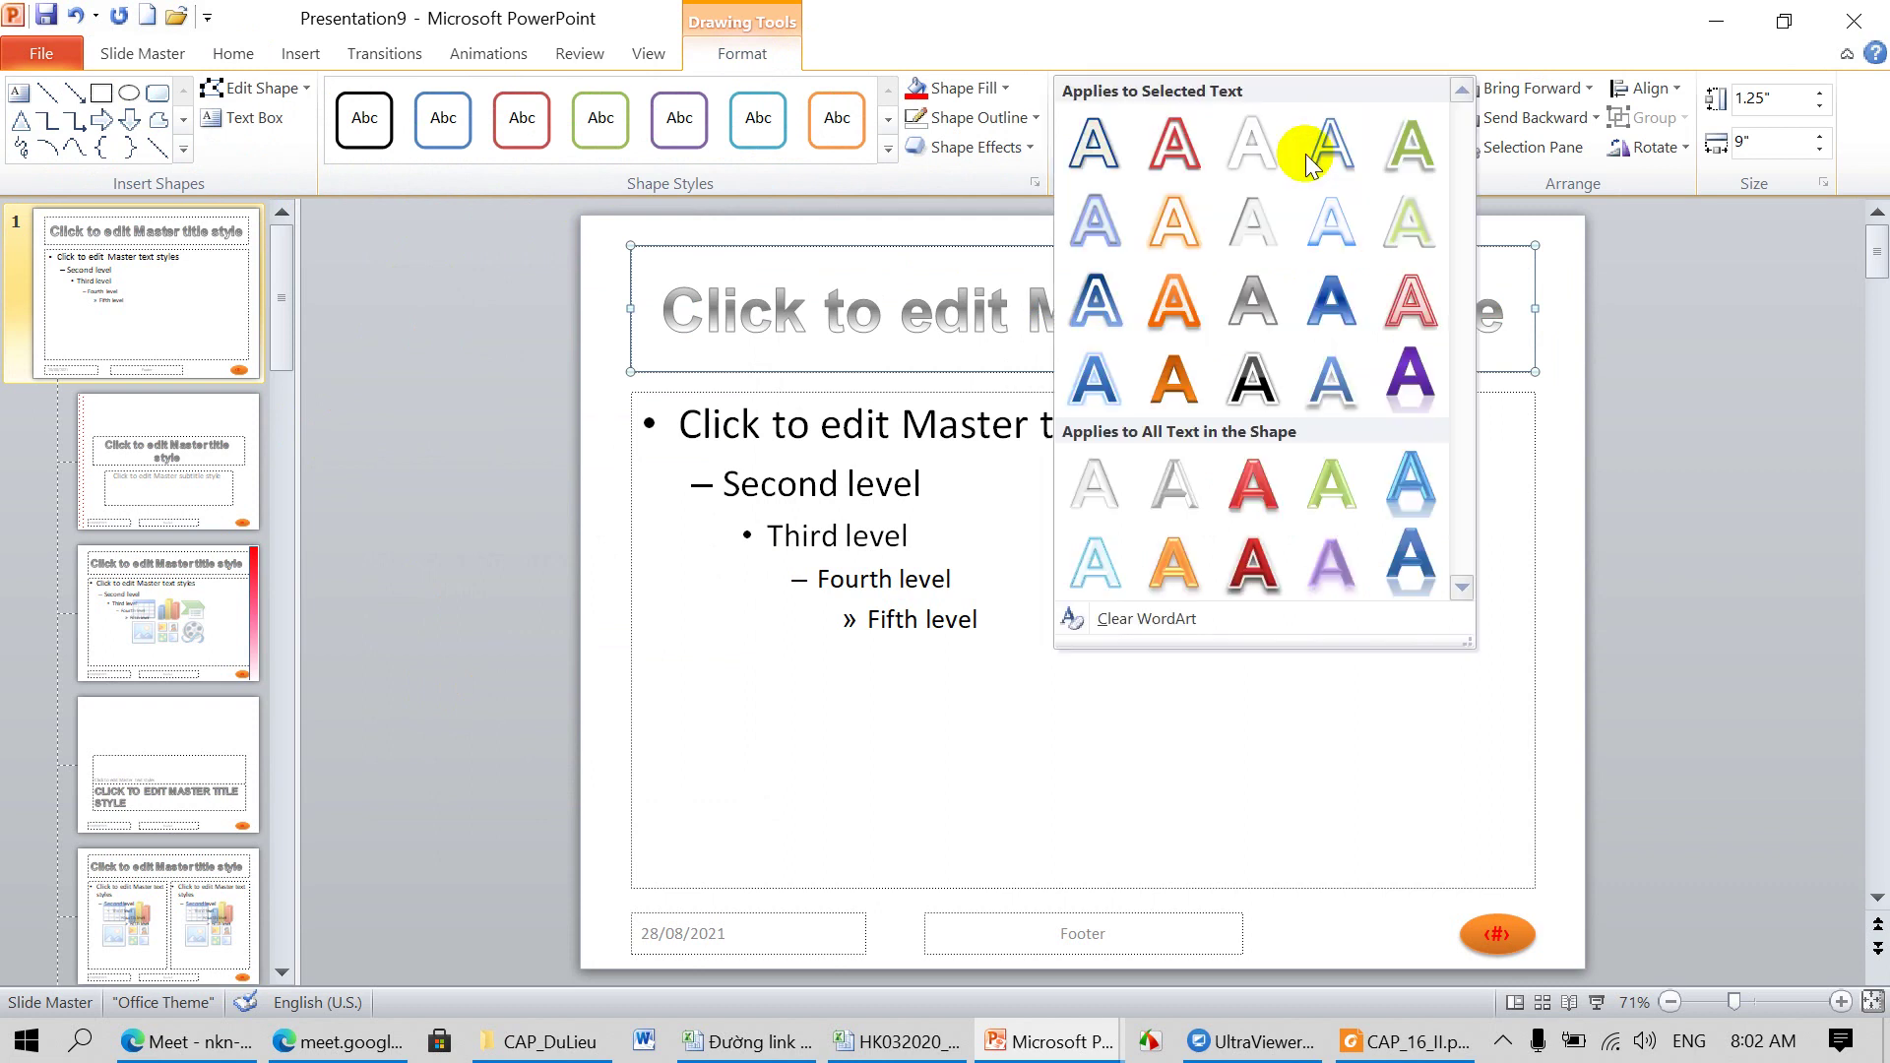
left_click(1239, 276)
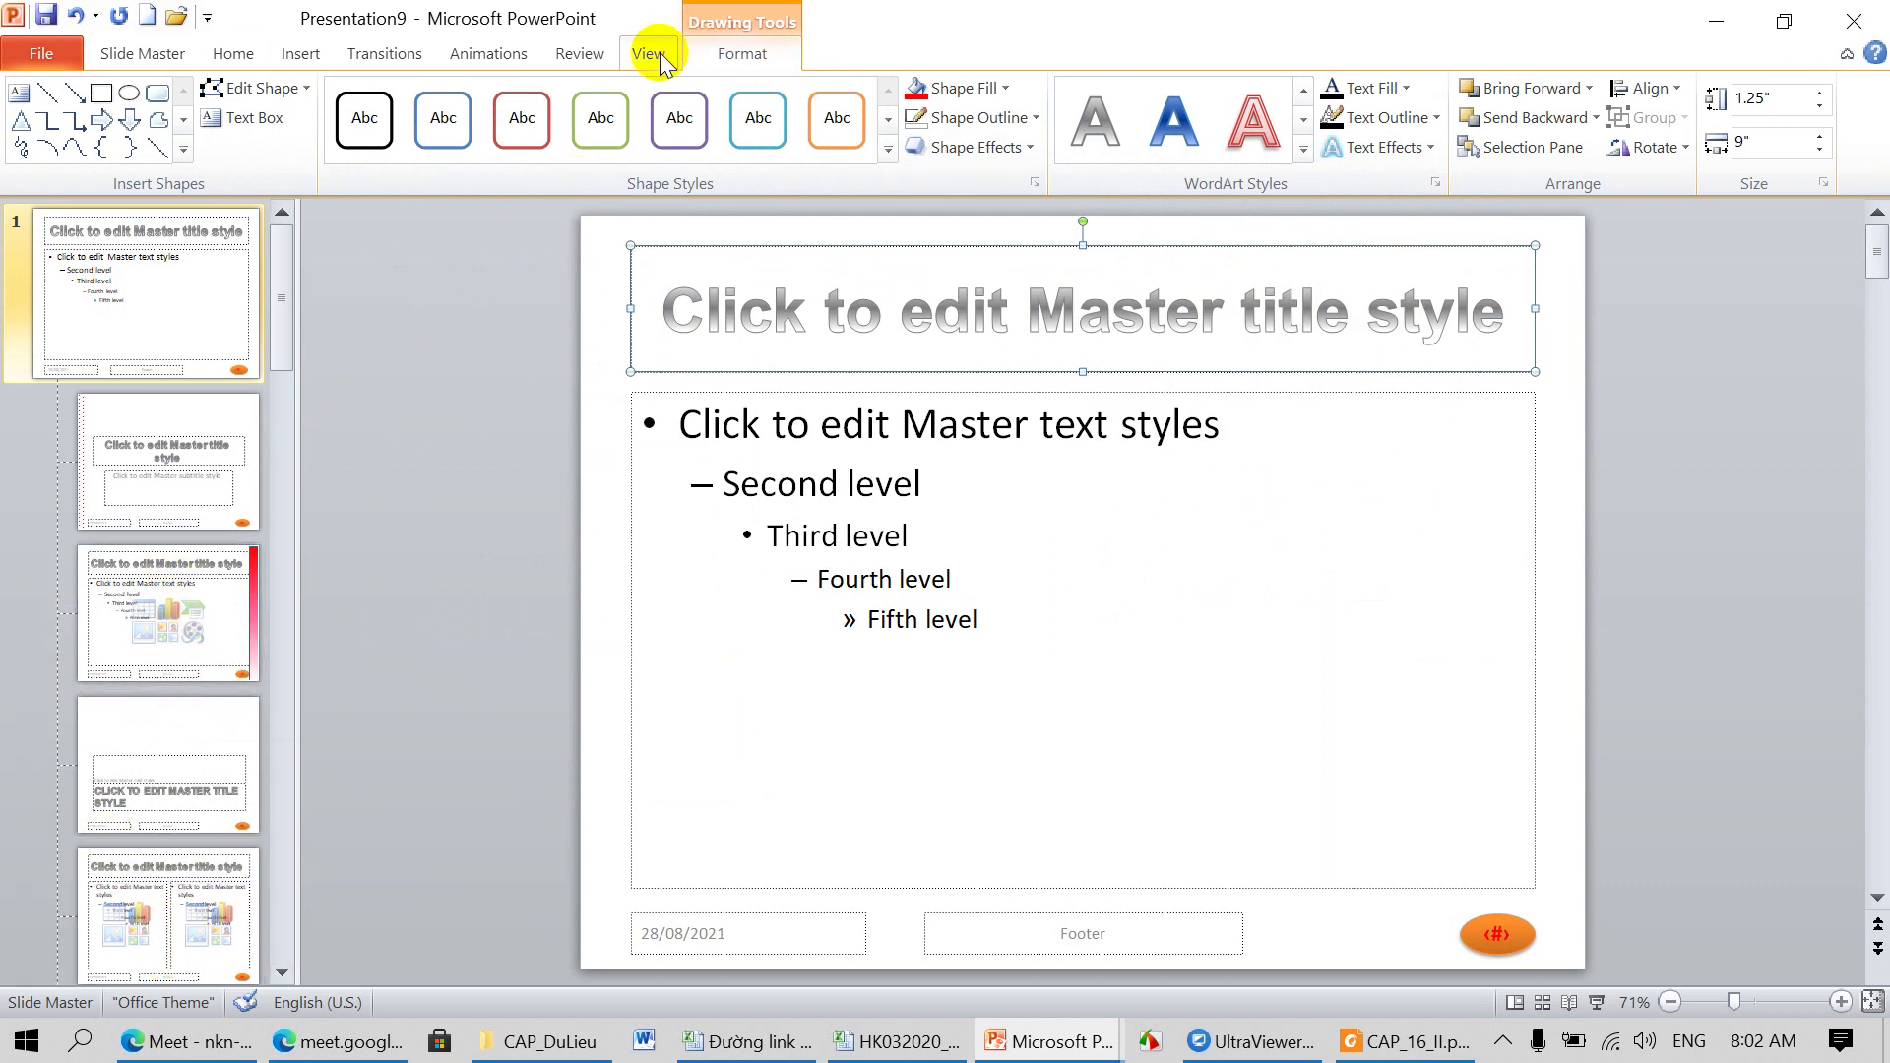
left_click(128, 53)
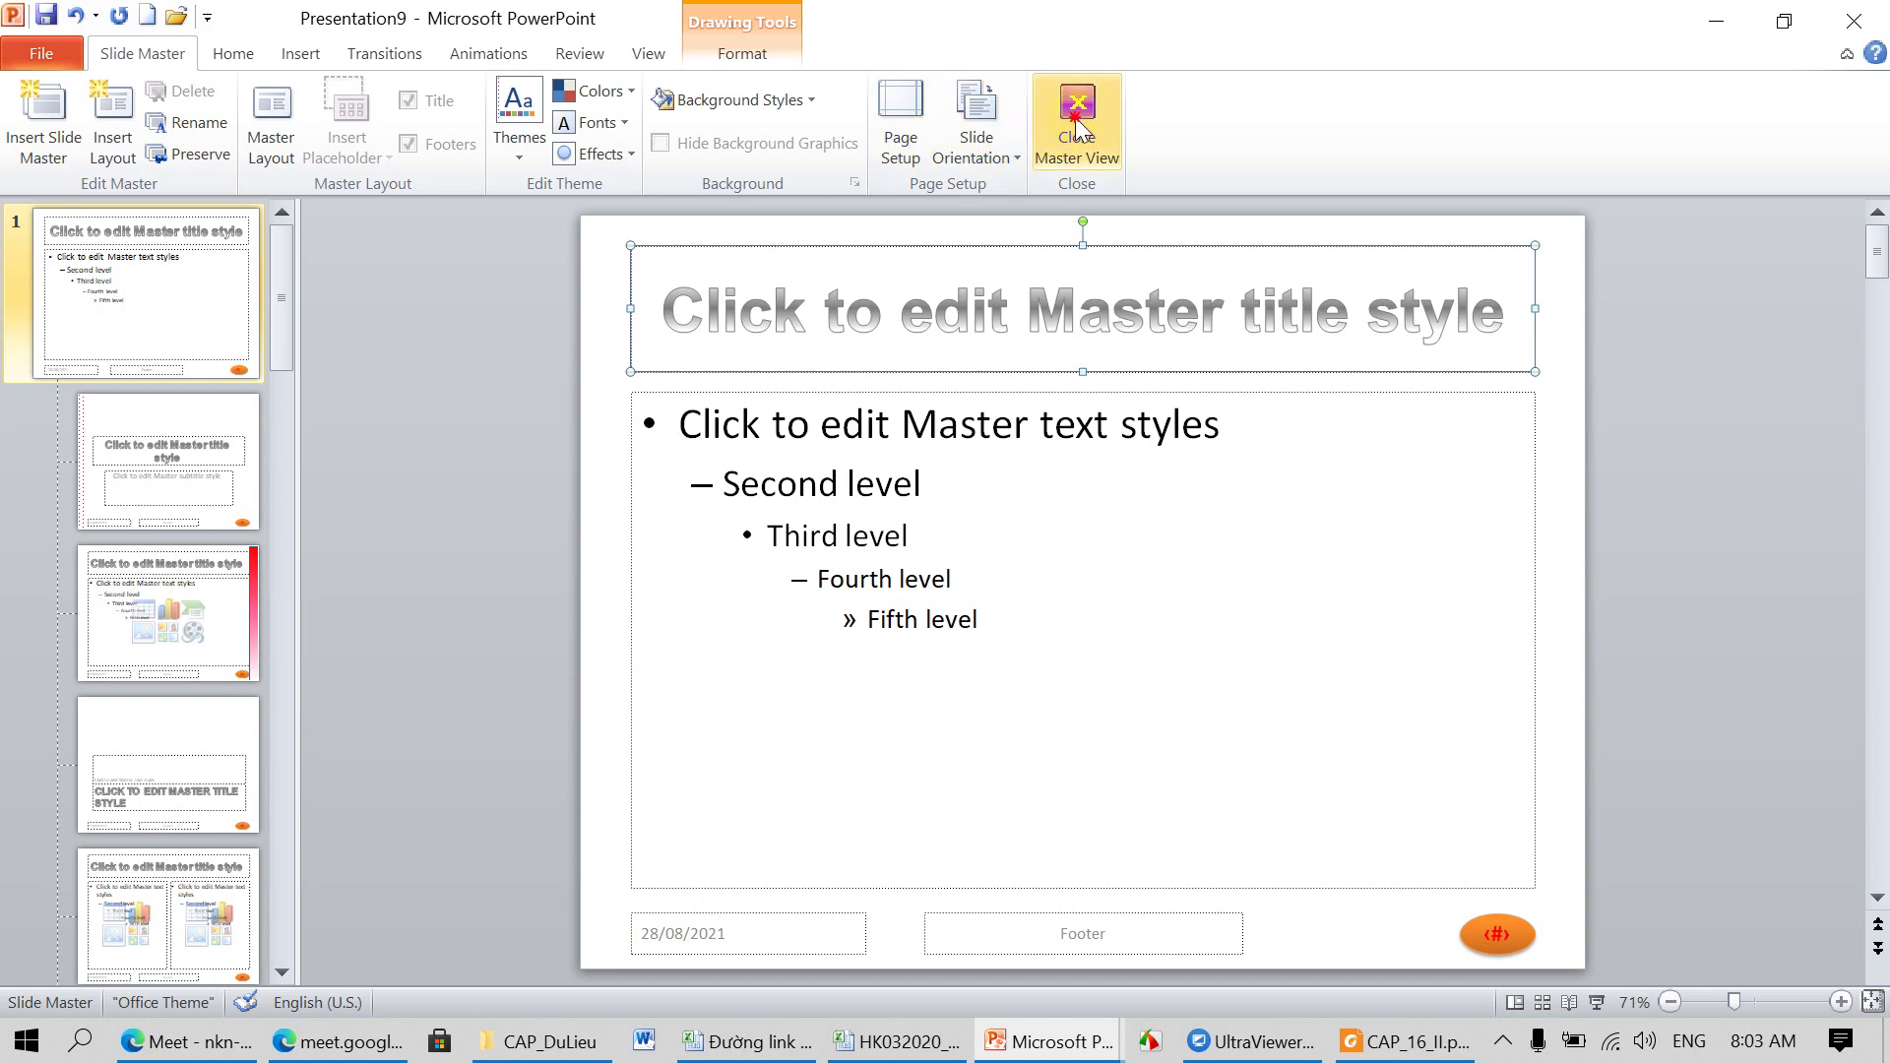
left_click(1077, 118)
left_click(207, 322)
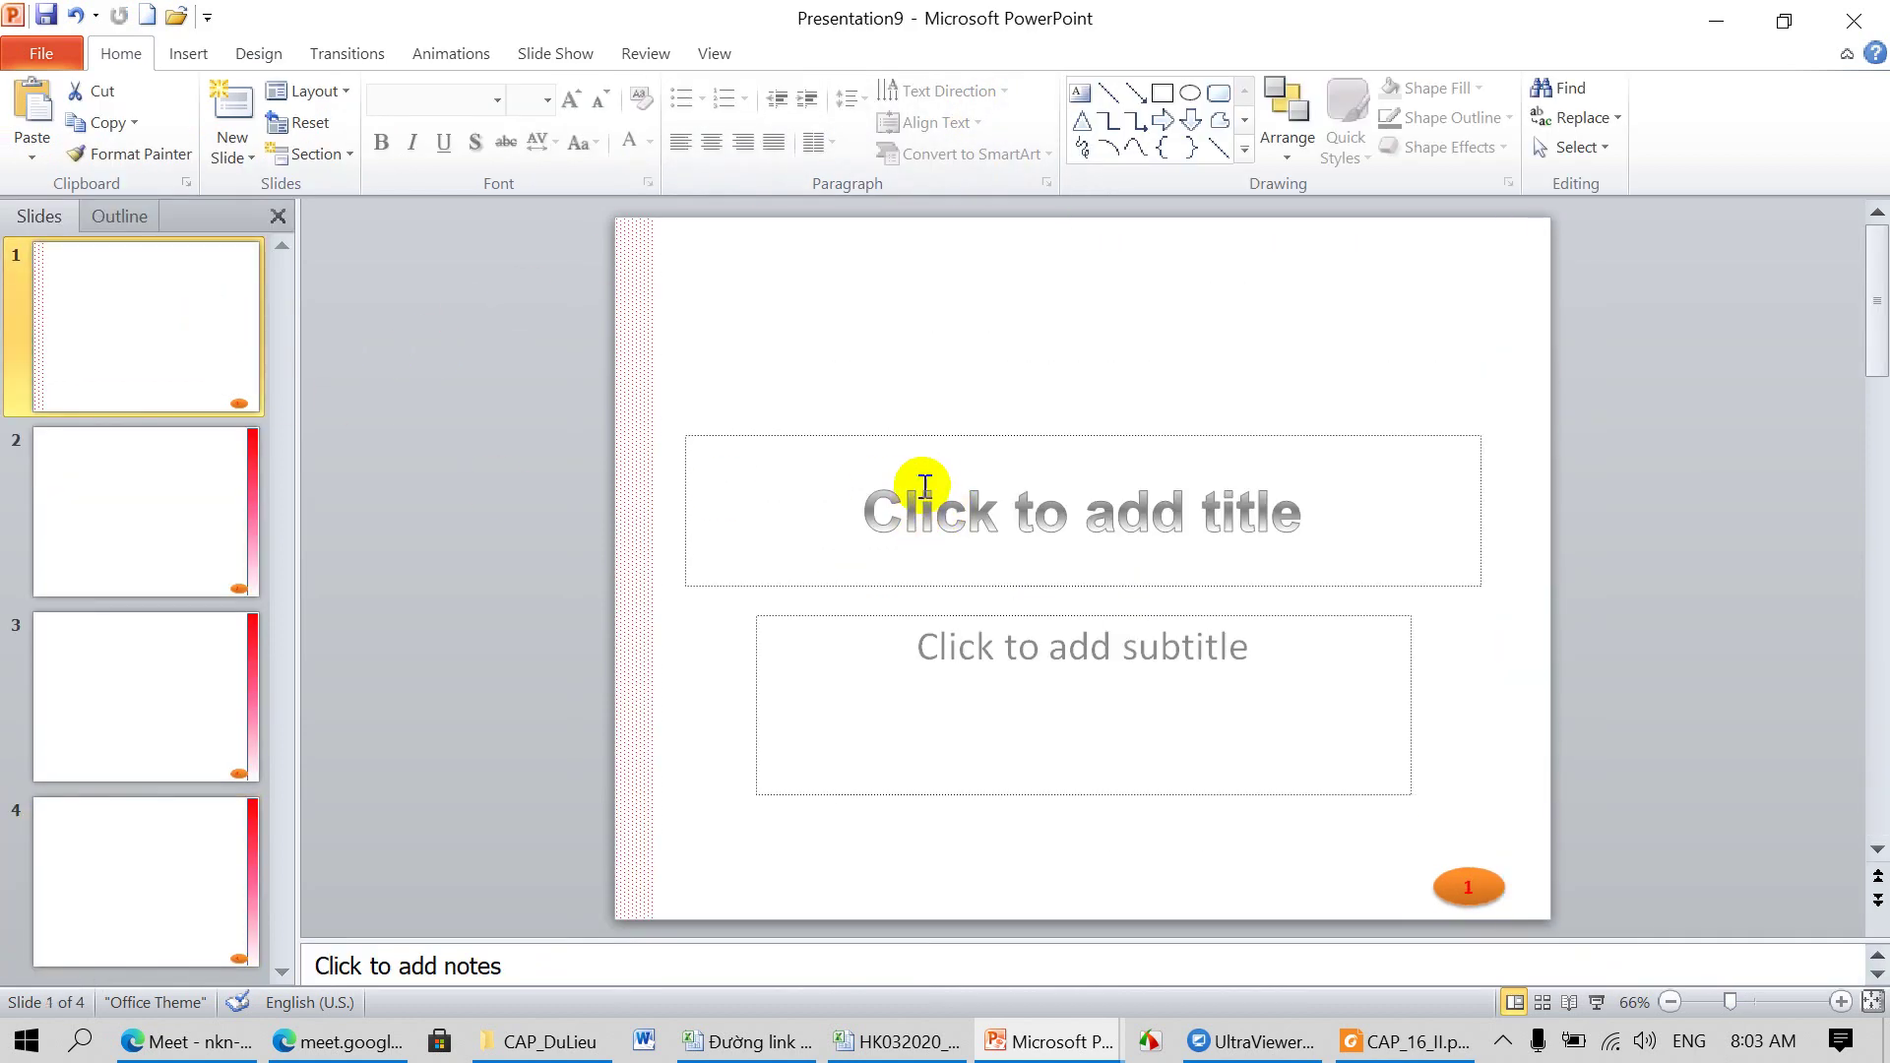
Step: Make slide 1's title box taller and narrower, checking the layout against the PDF
left_click(938, 437)
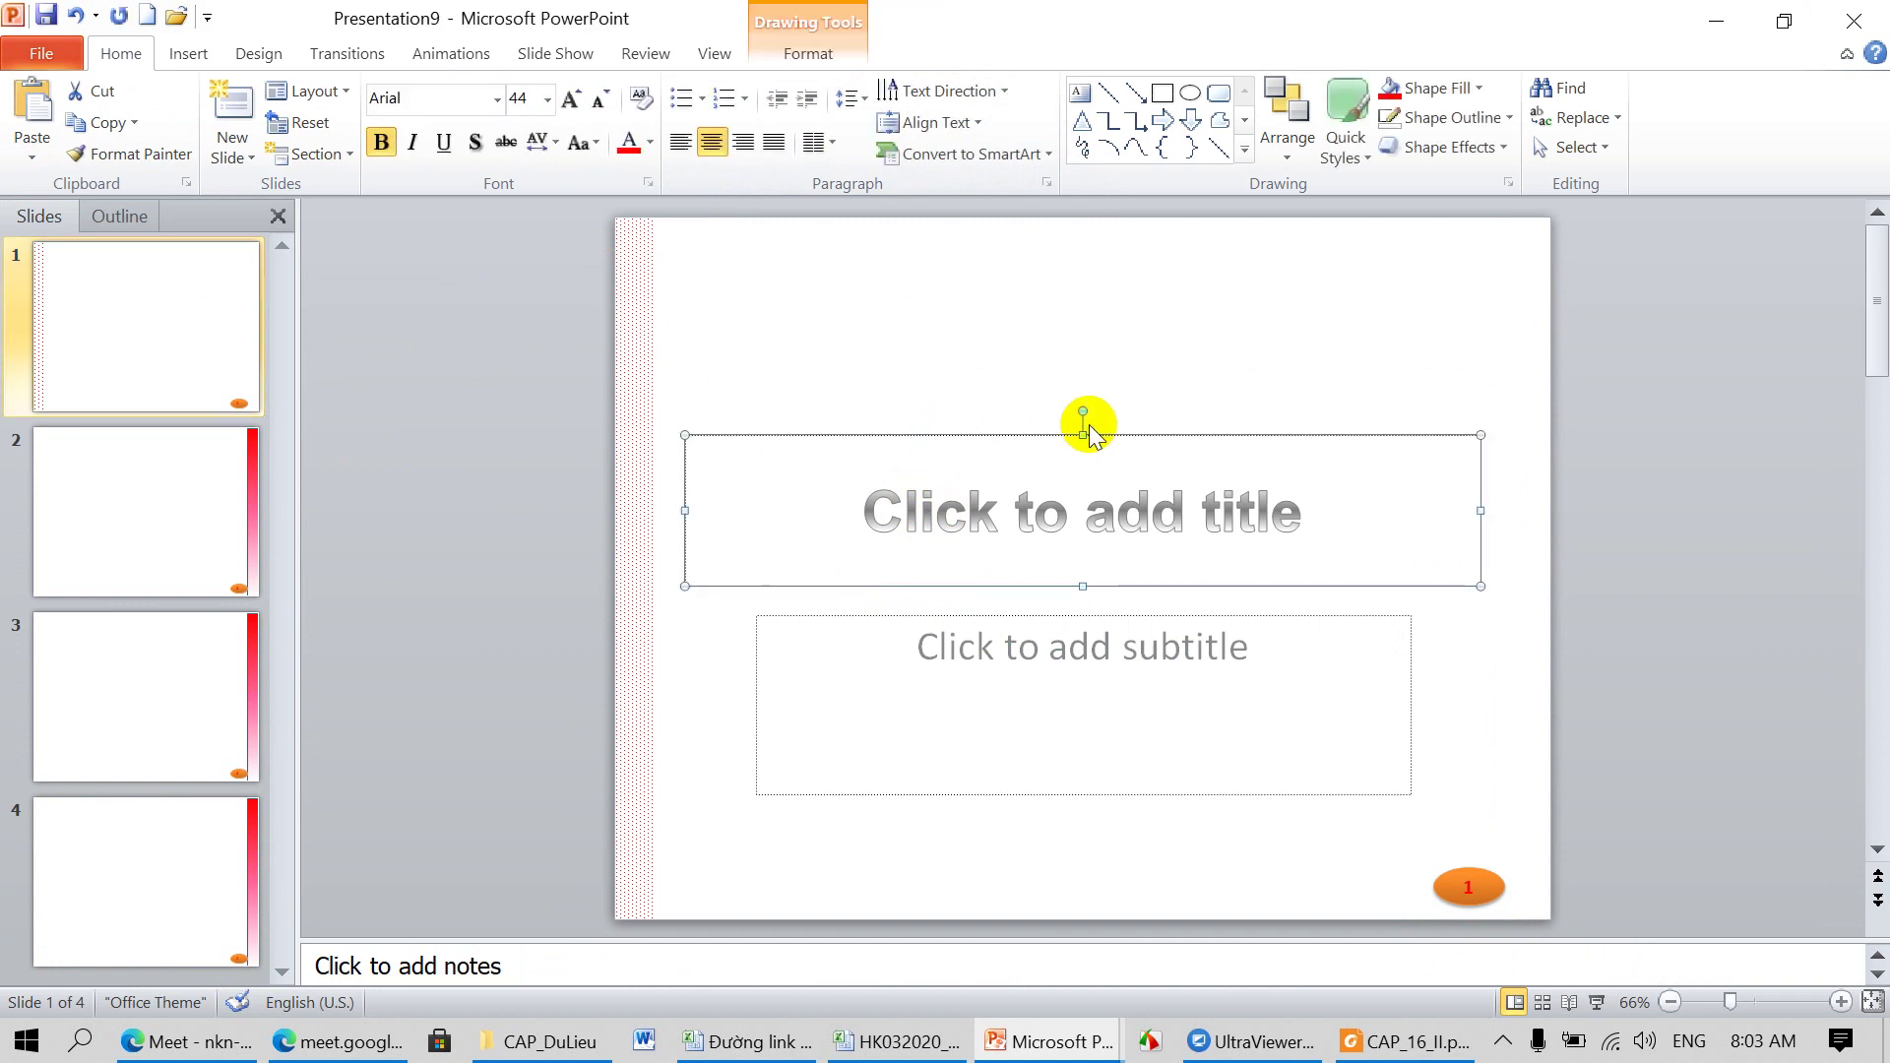
left_click_drag(1085, 434, 1083, 318)
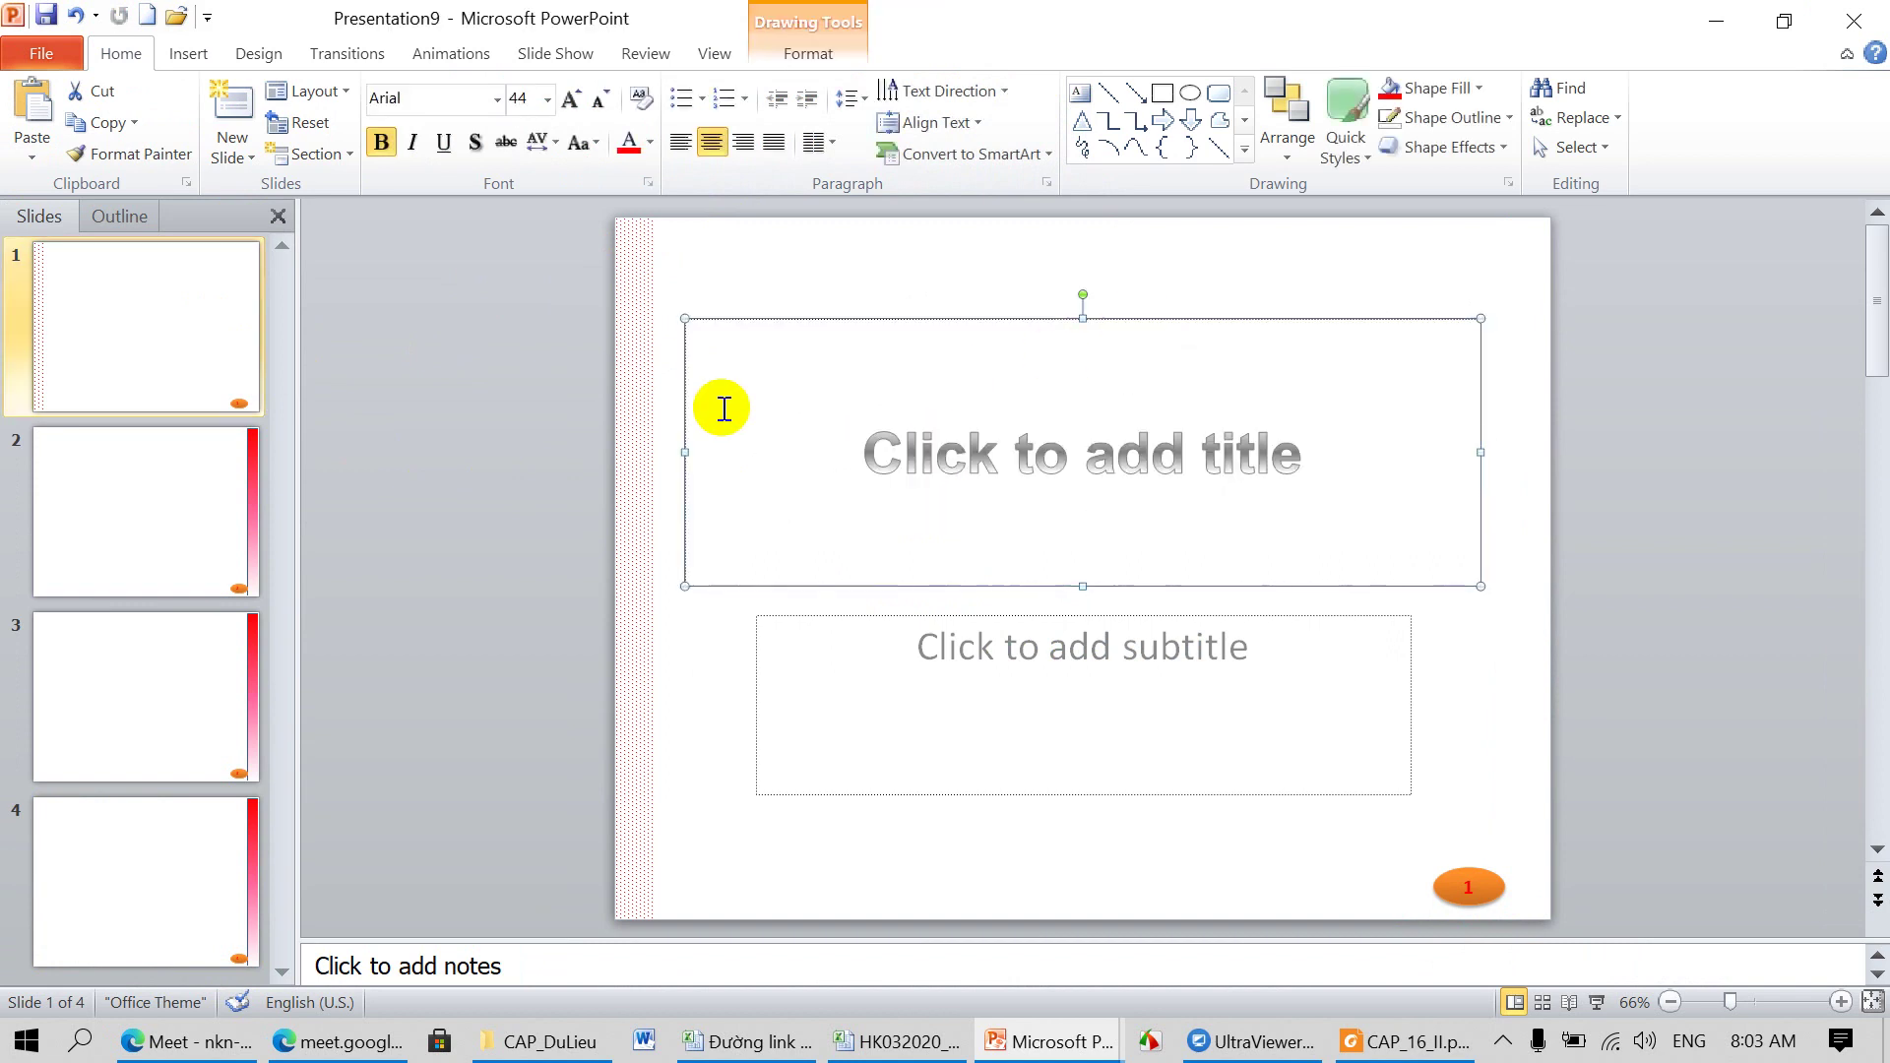
left_click_drag(688, 452, 841, 452)
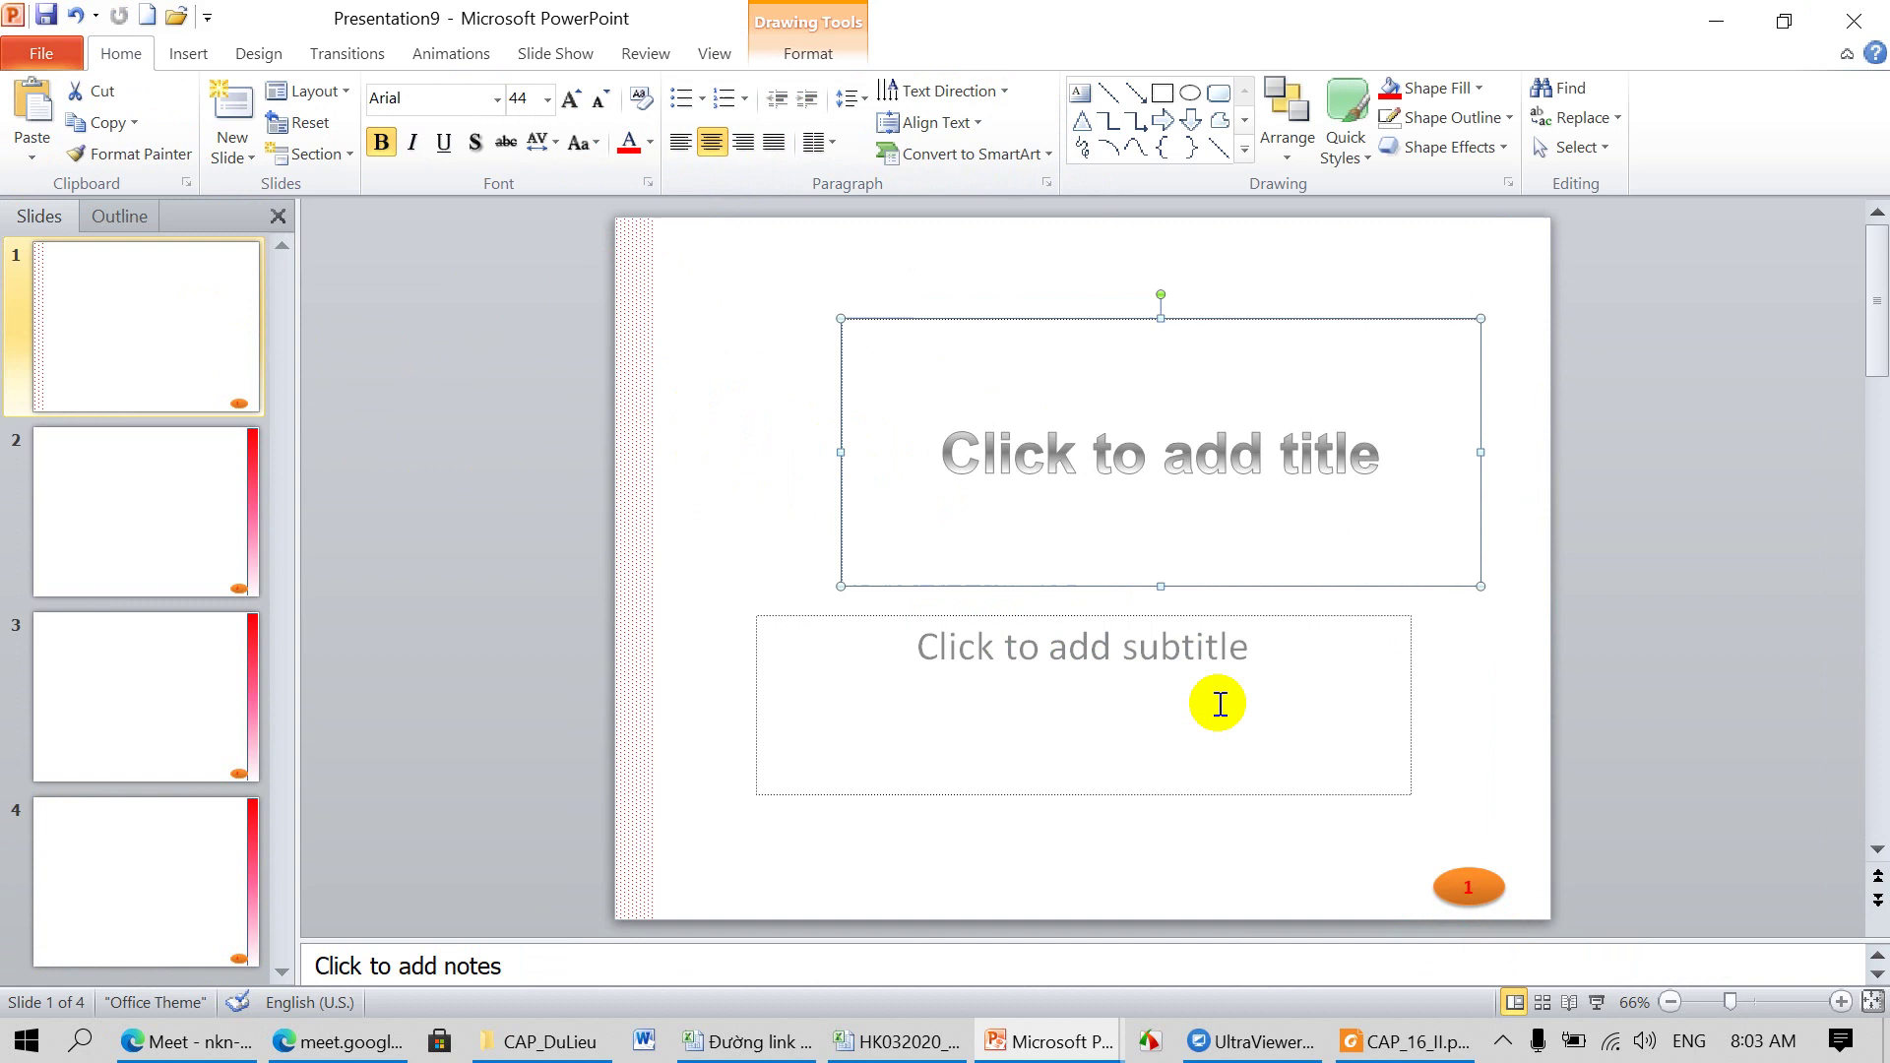
left_click(1395, 1050)
scroll(1107, 749, "up", 3)
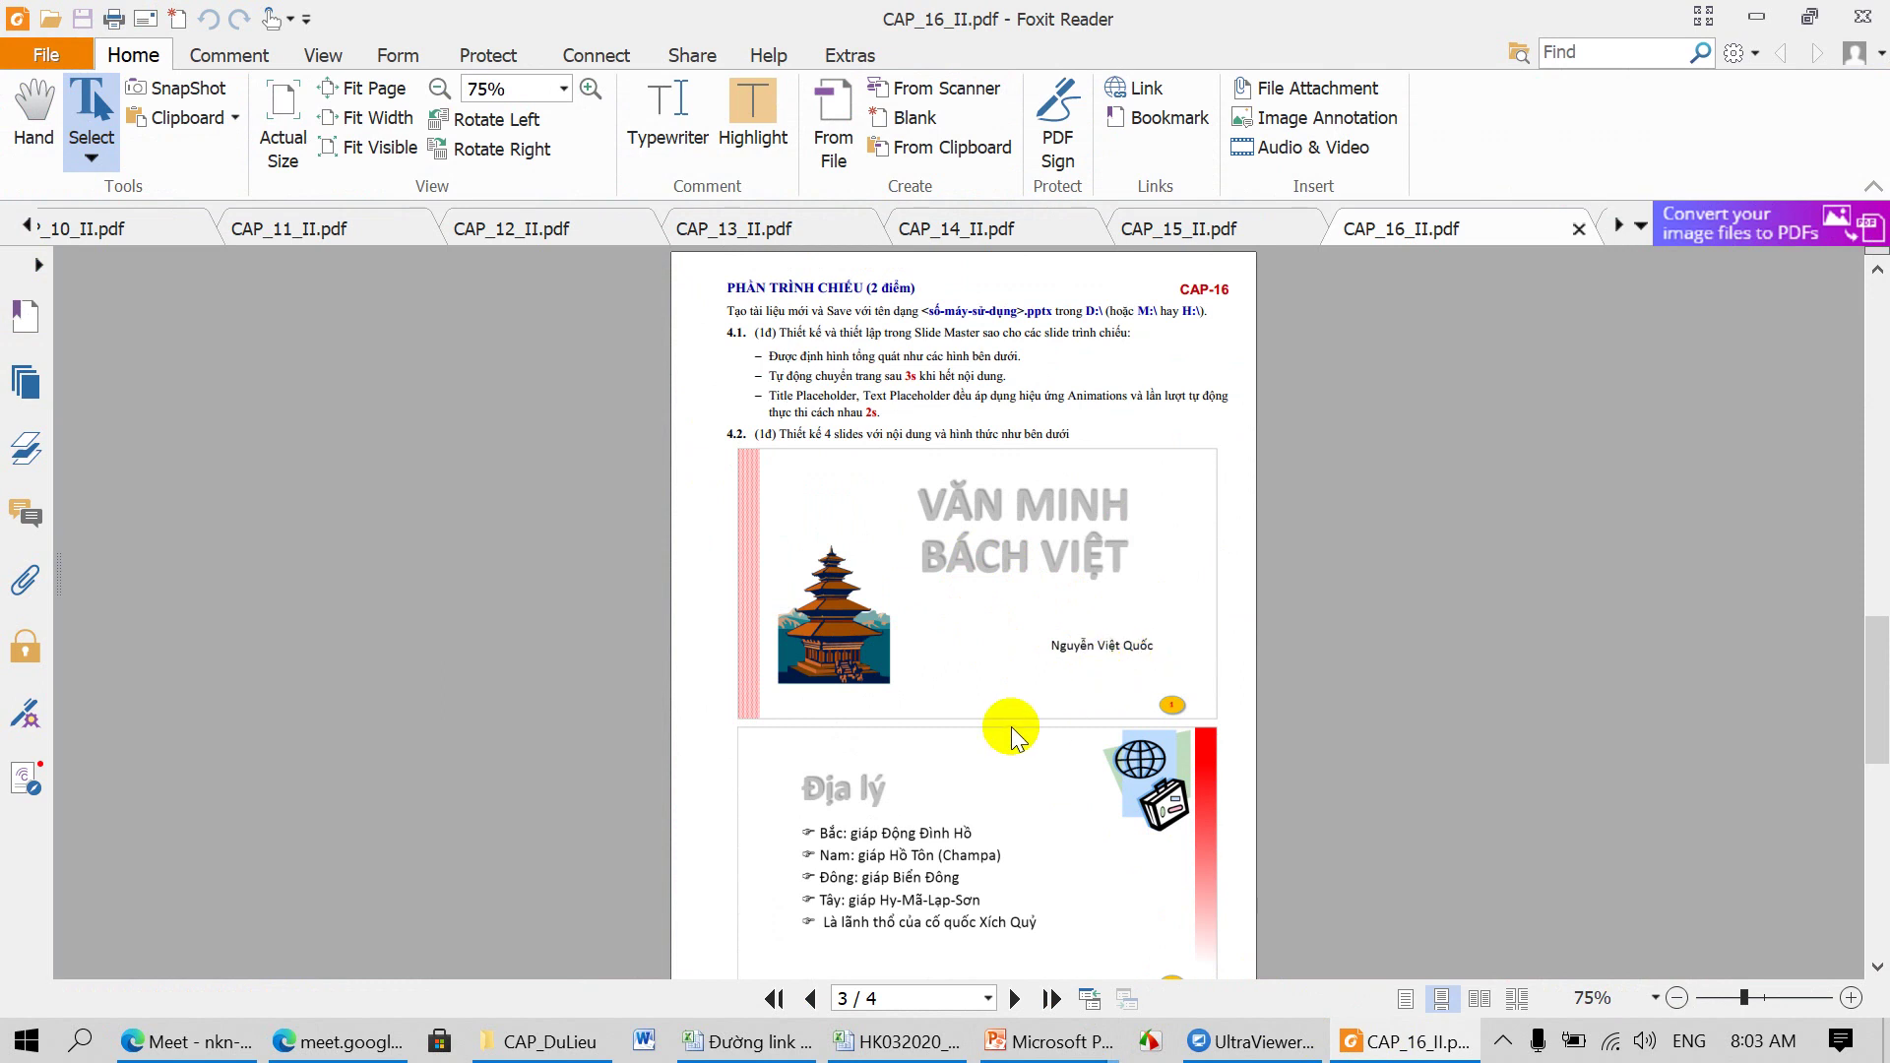
left_click(1083, 1044)
left_click(1325, 960)
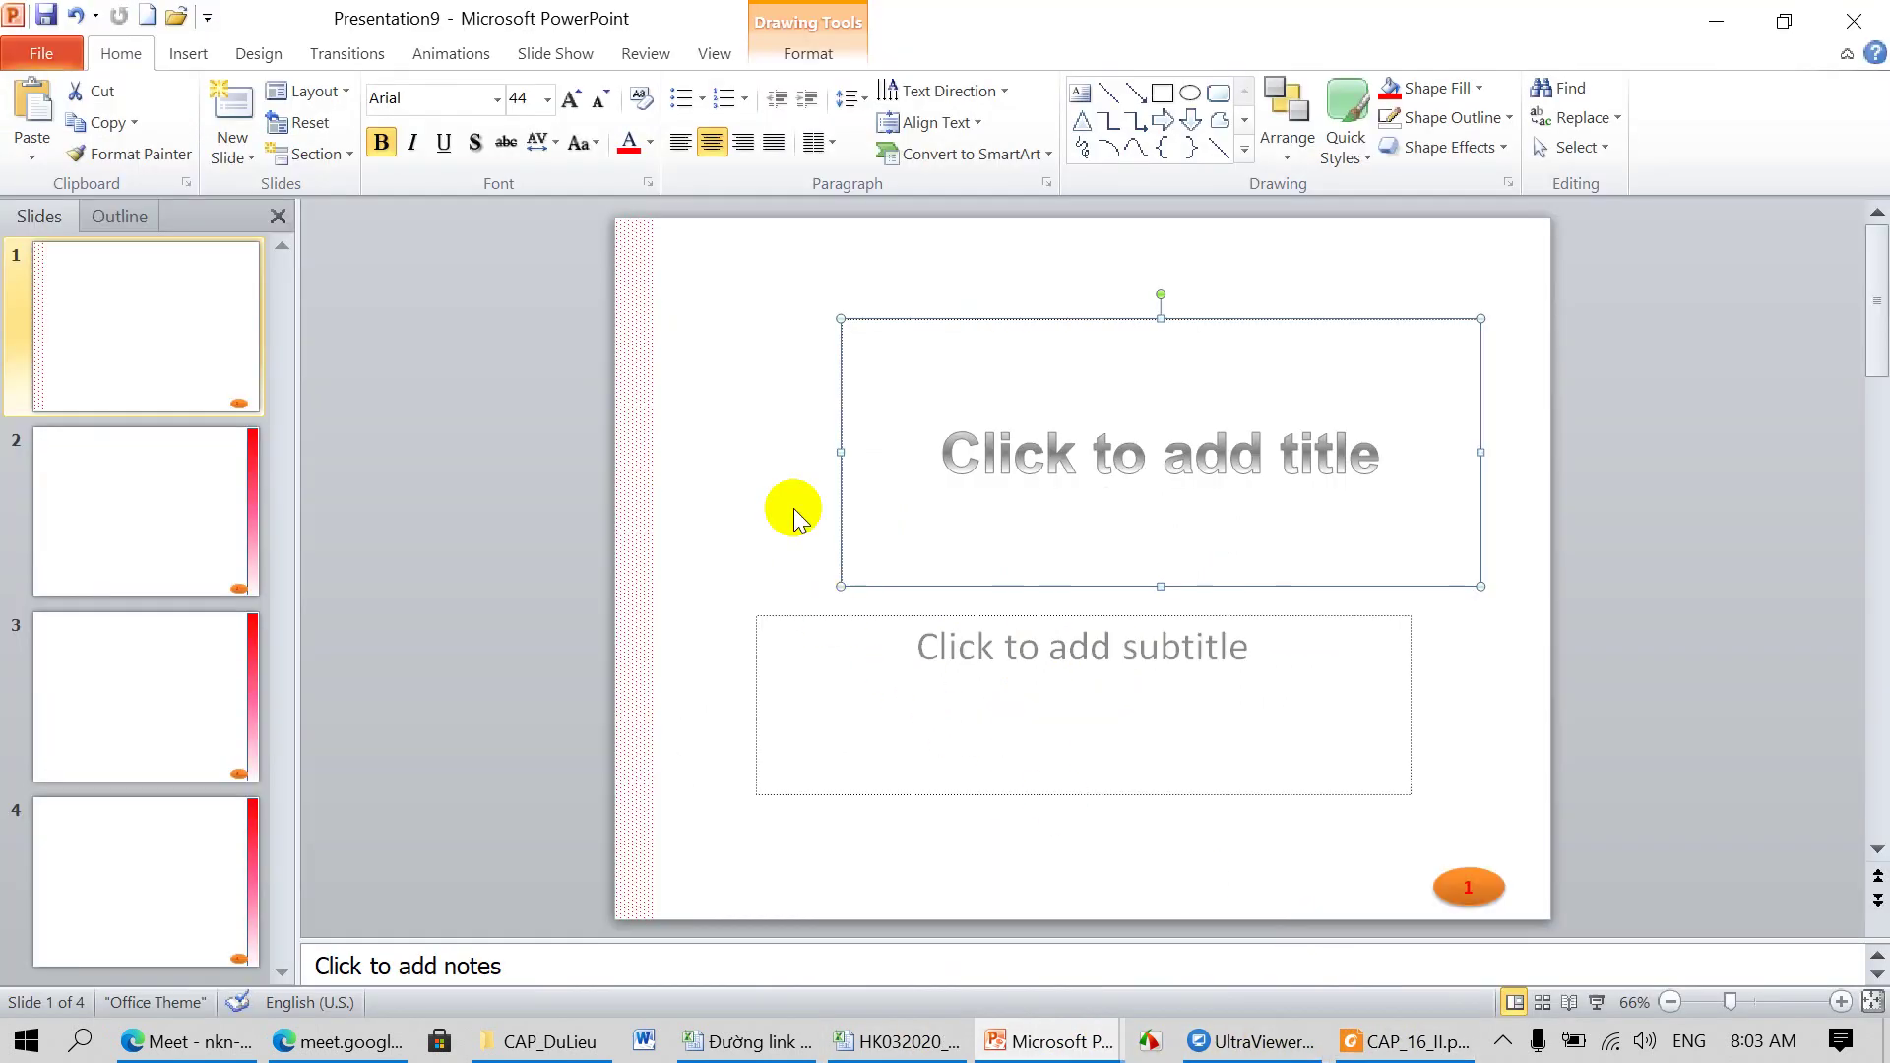
Step: Type the title VĂN MINH QUỐC VIỆT and the author's full name as subtitle
left_click(1005, 435)
type("VAWN MINH")
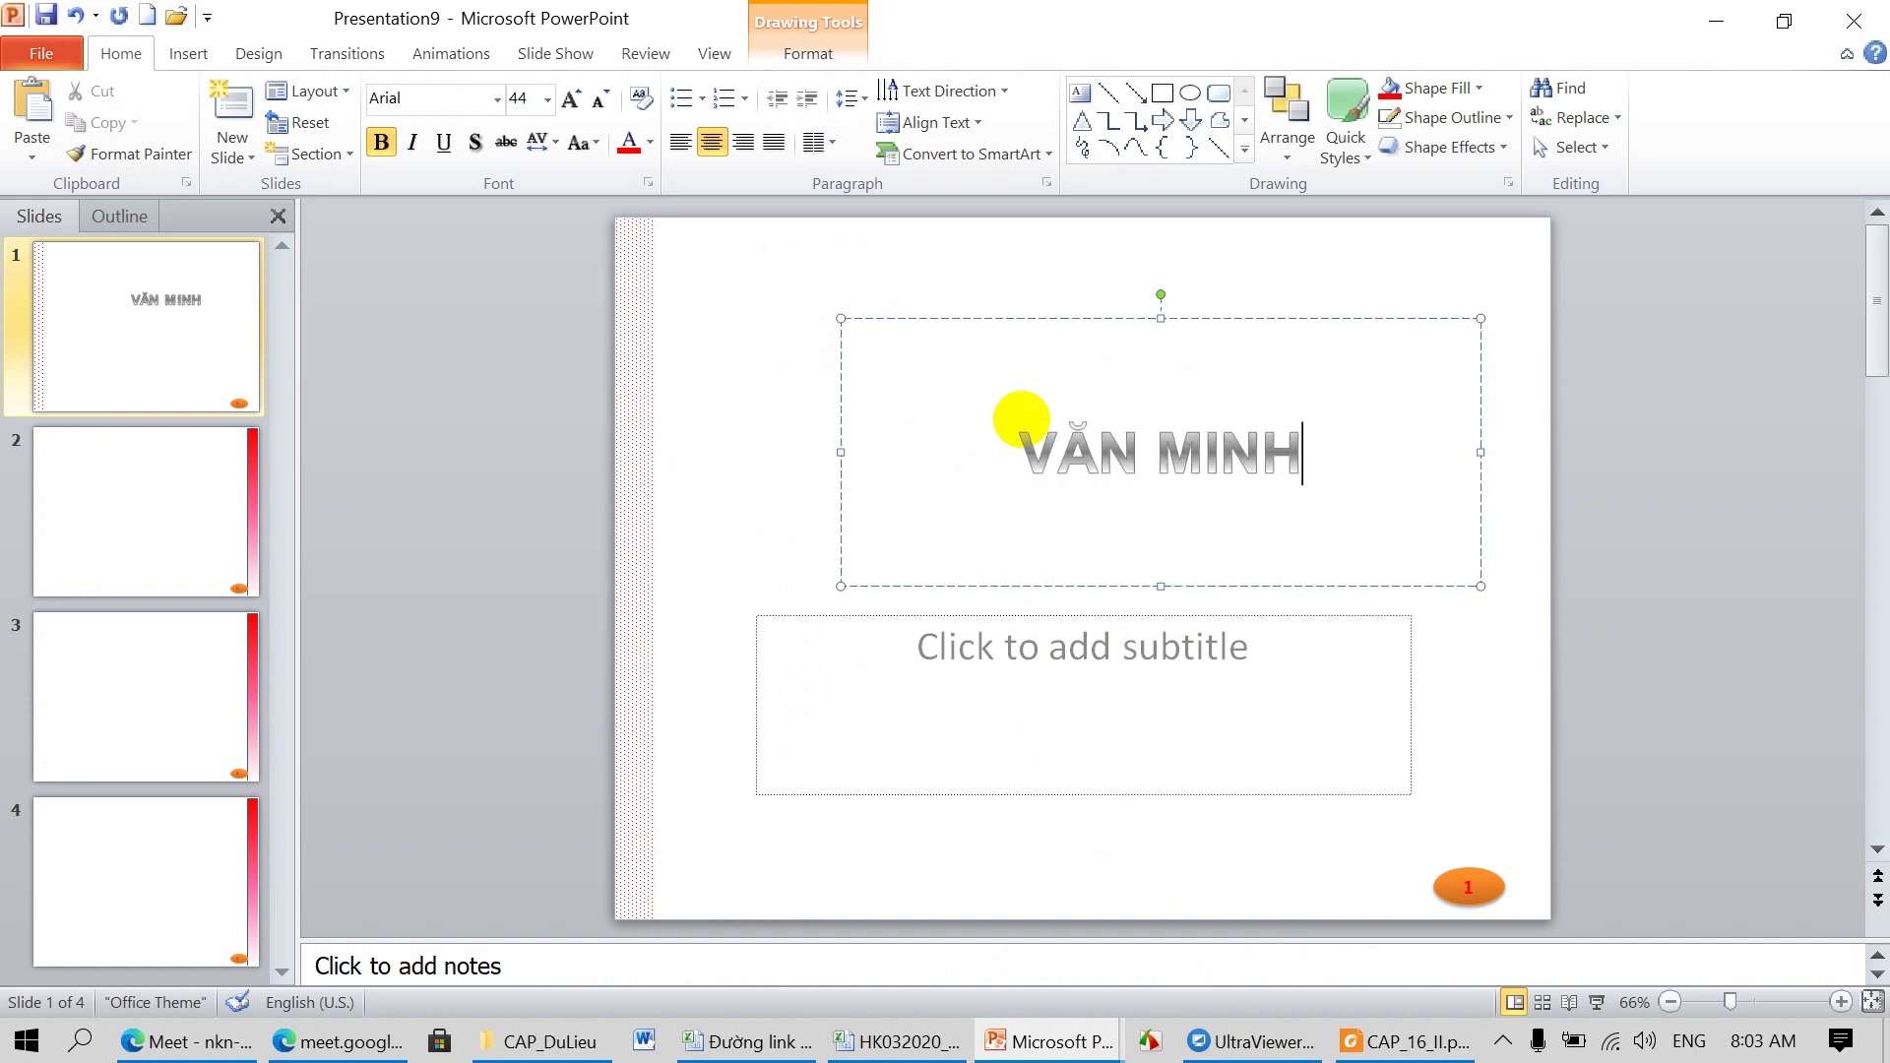
type(" QUOOCS VIEEJT")
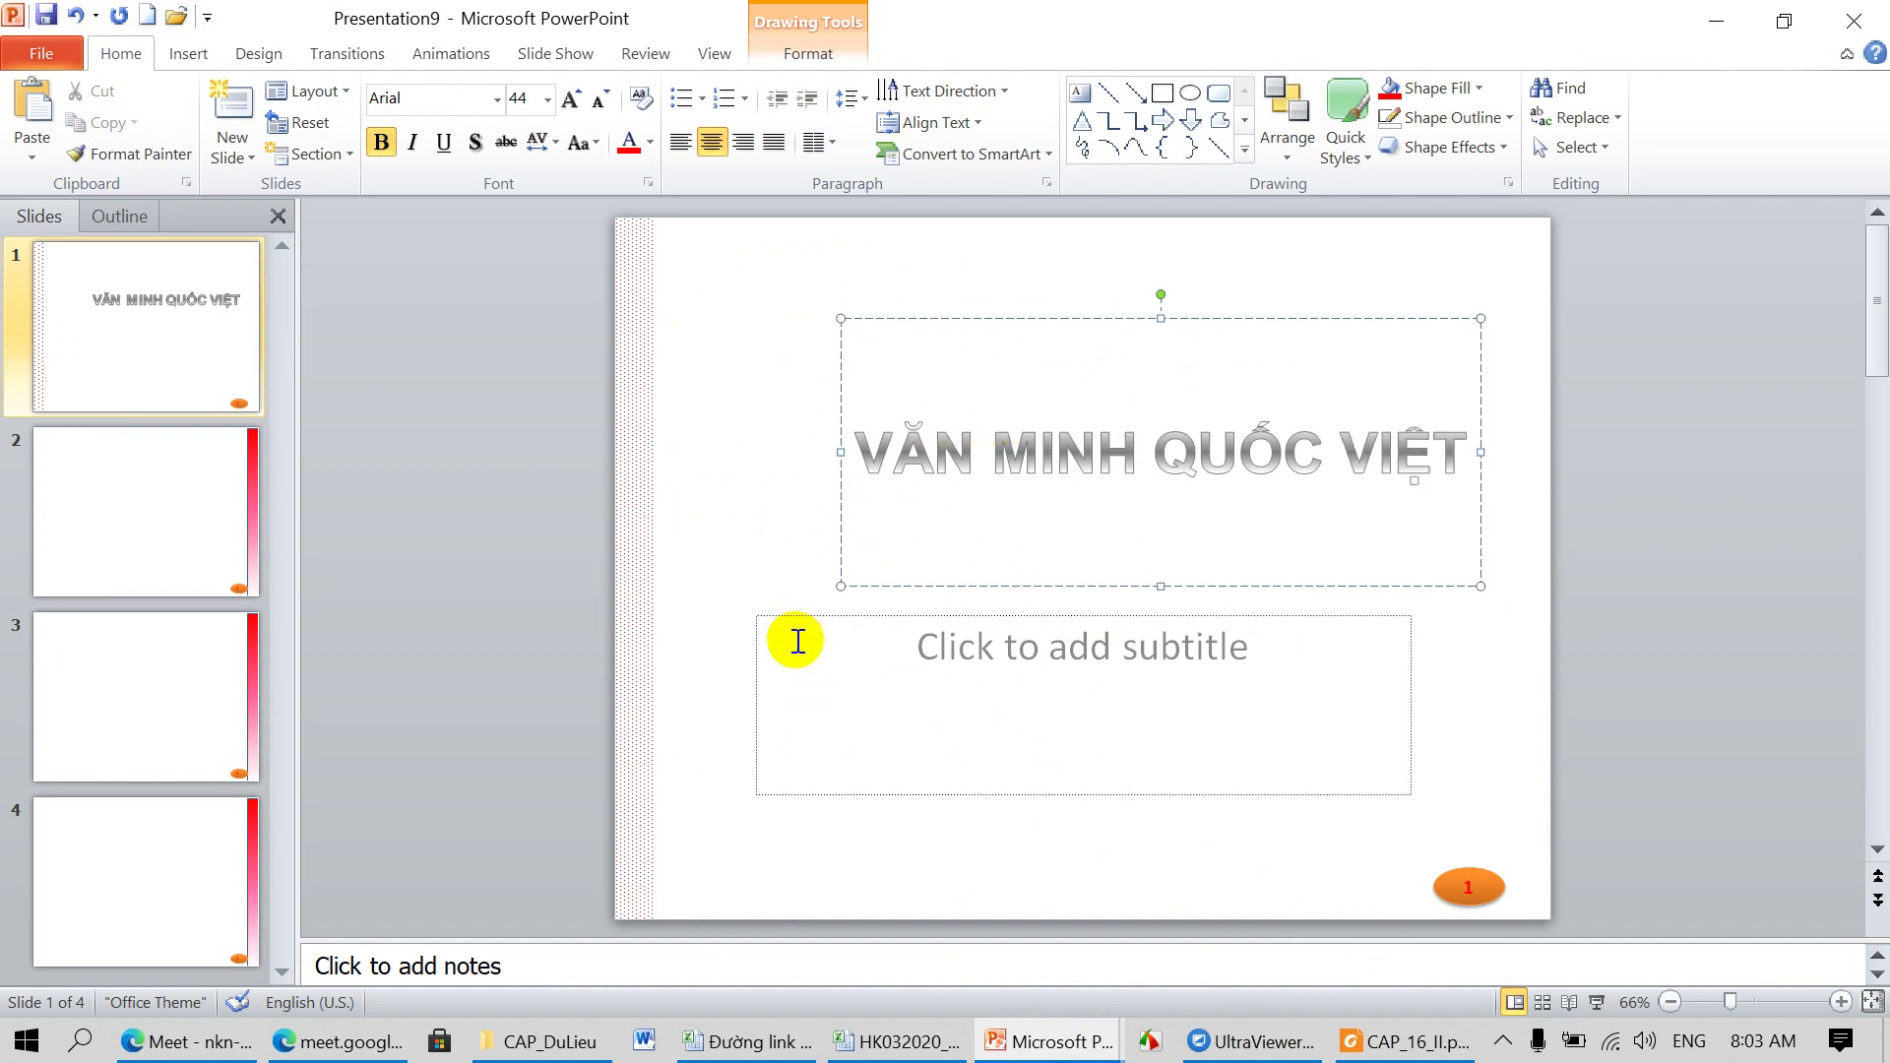
left_click(885, 644)
type("NGUYEEXN VIEEJT QUO")
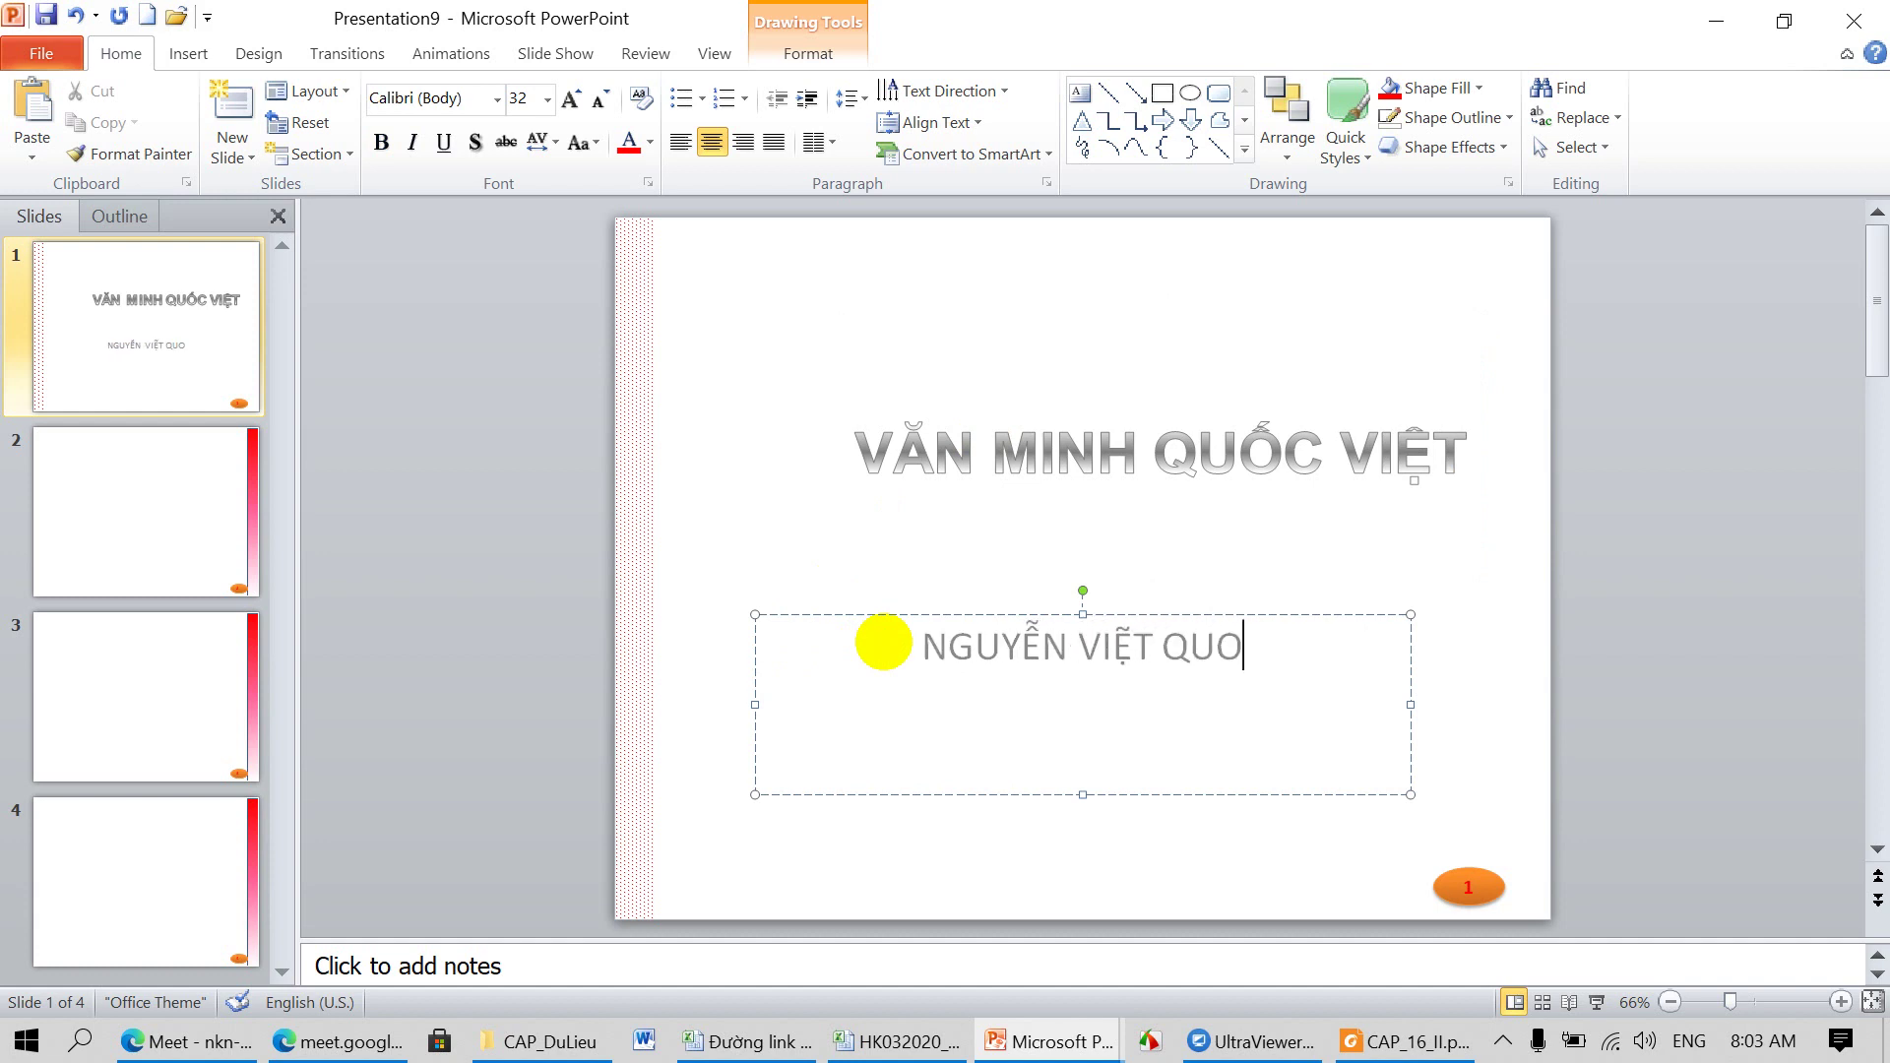
type("C")
left_click(963, 854)
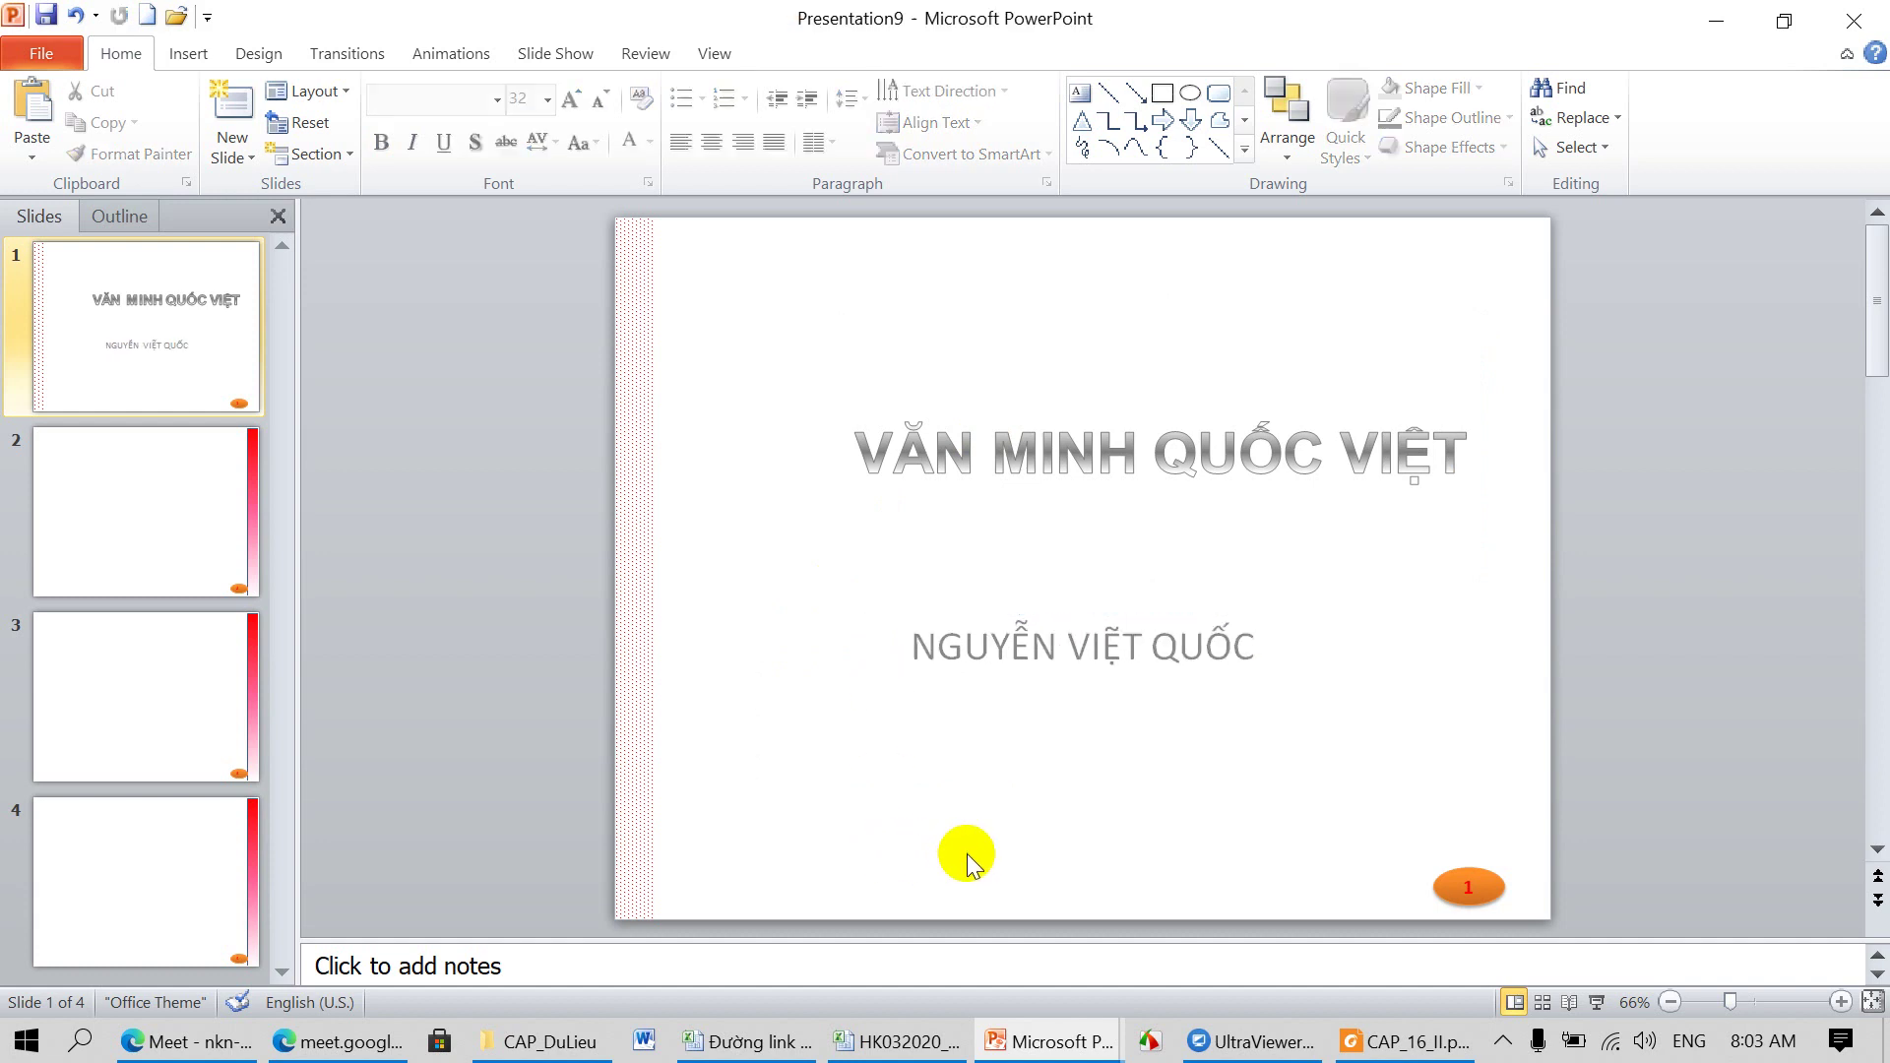
left_click(1374, 1042)
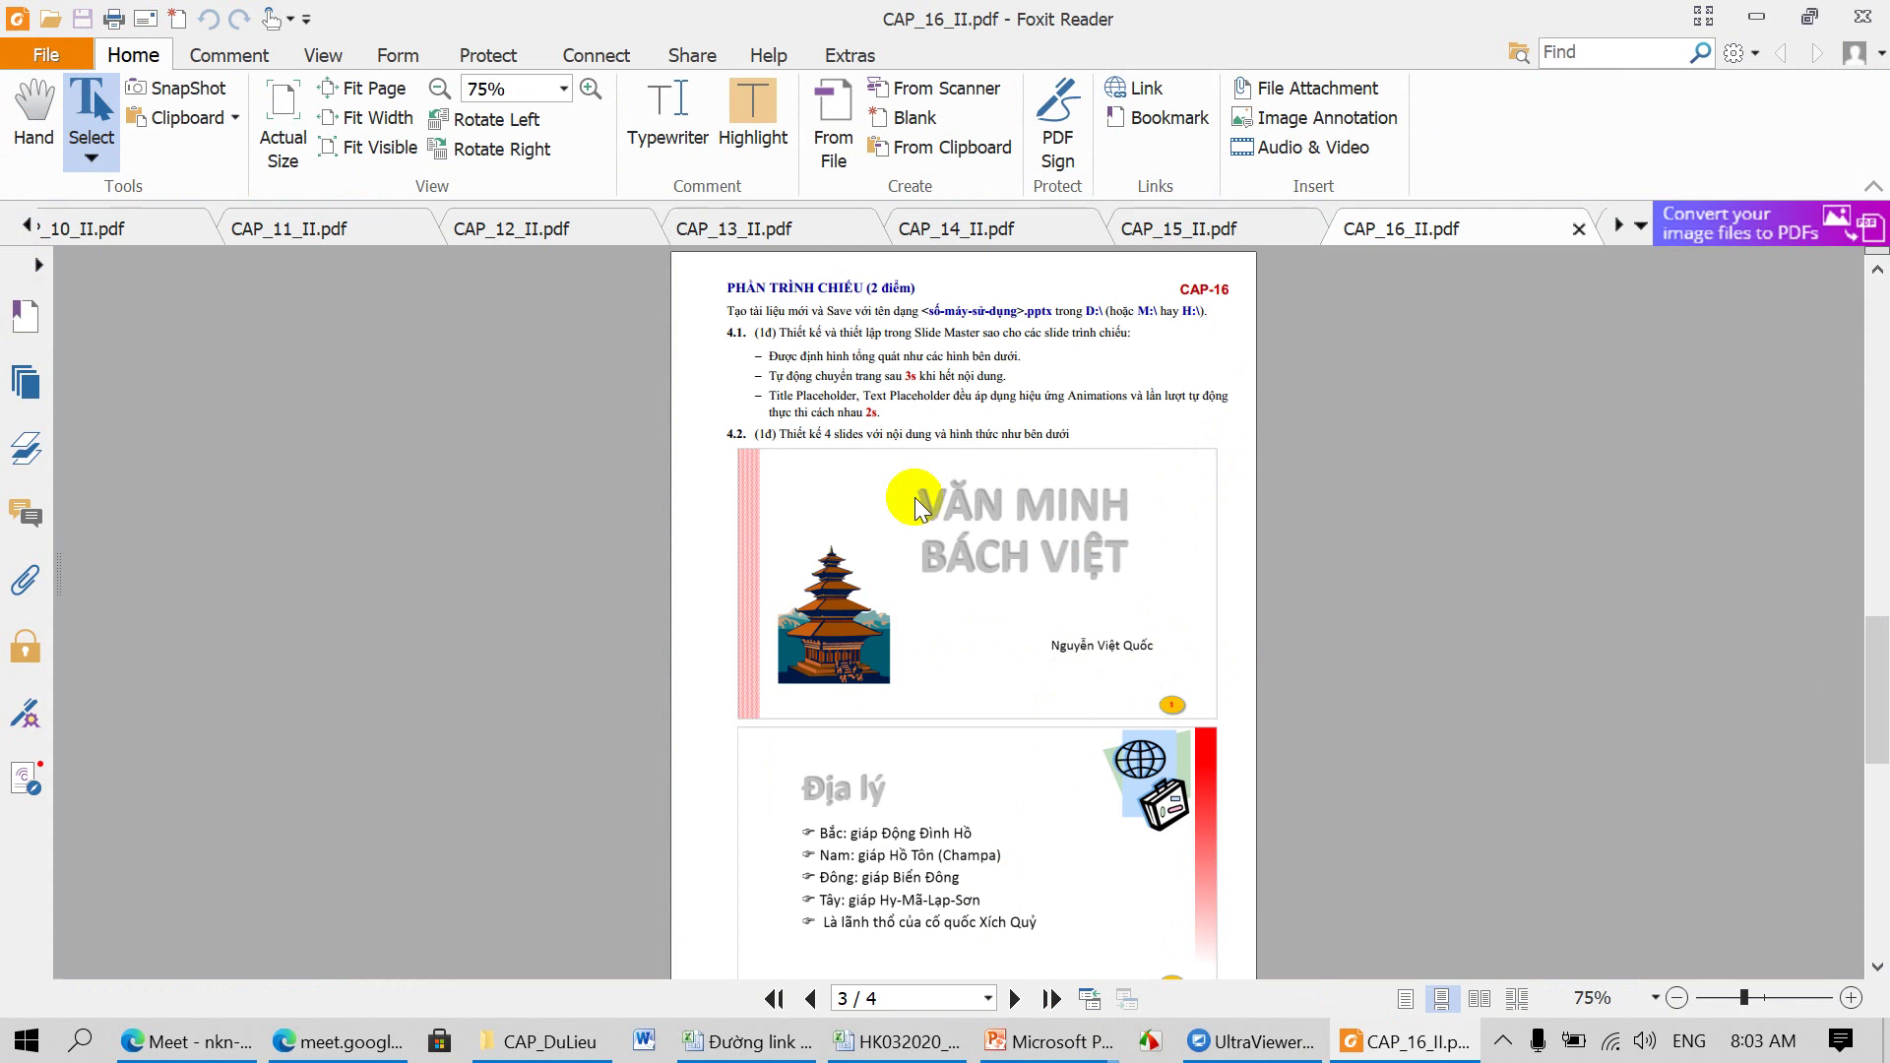
Step: Scroll and zoom through the PDF's title-slide and Địa lý samples, then return to Presentation9
scroll(1061, 562, "down", 3)
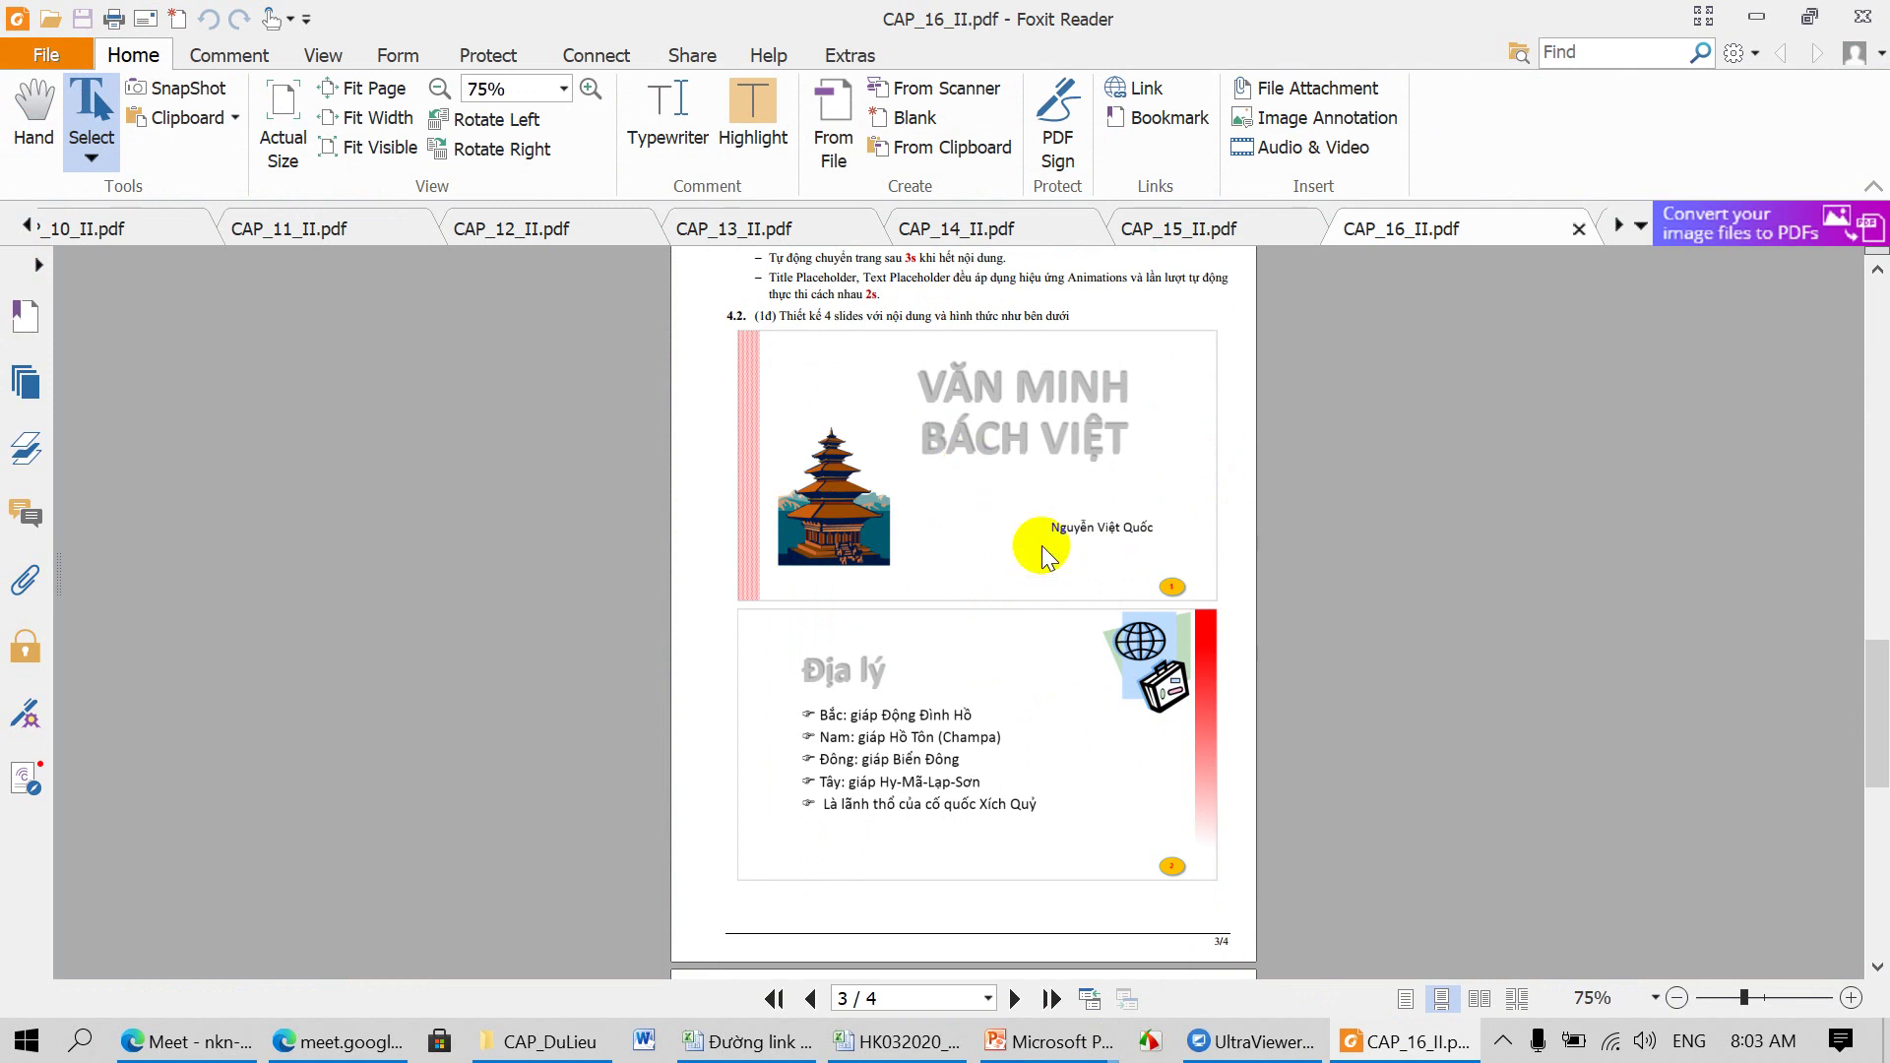
scroll(1009, 492, "down", 1)
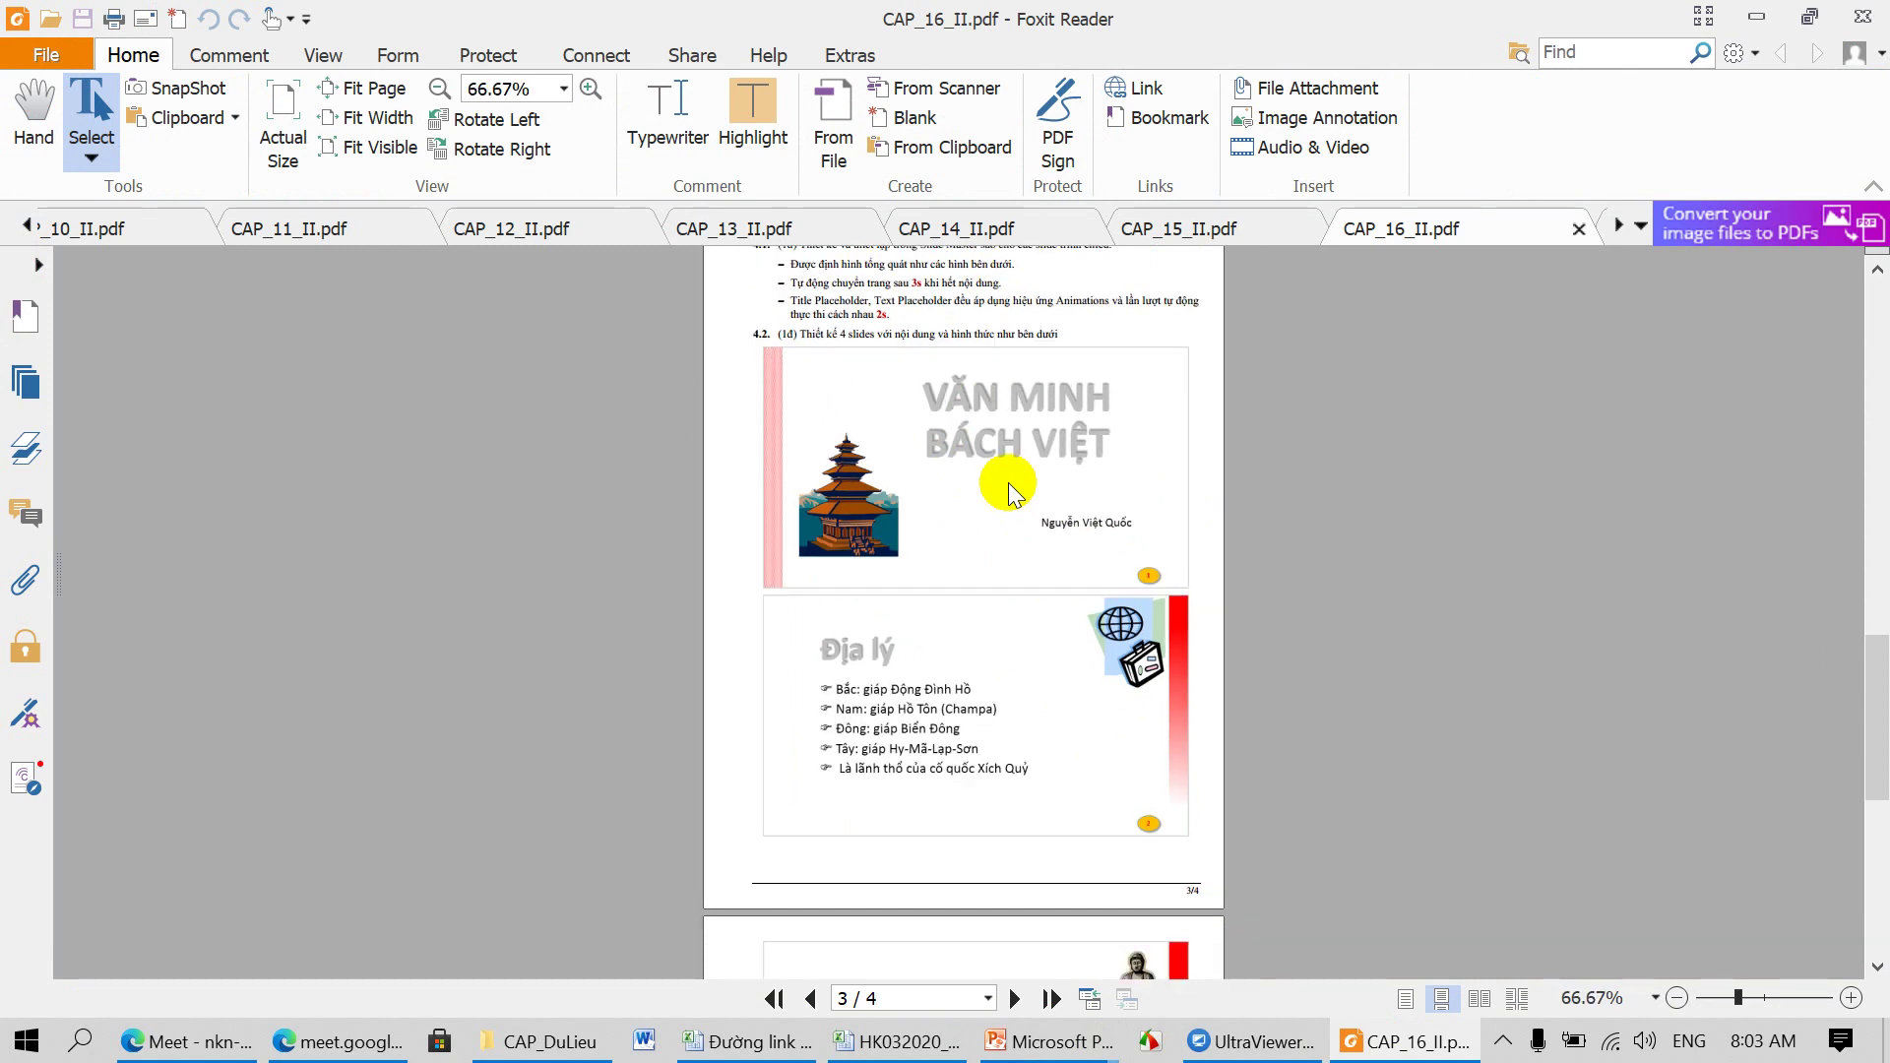
left_click(1024, 542)
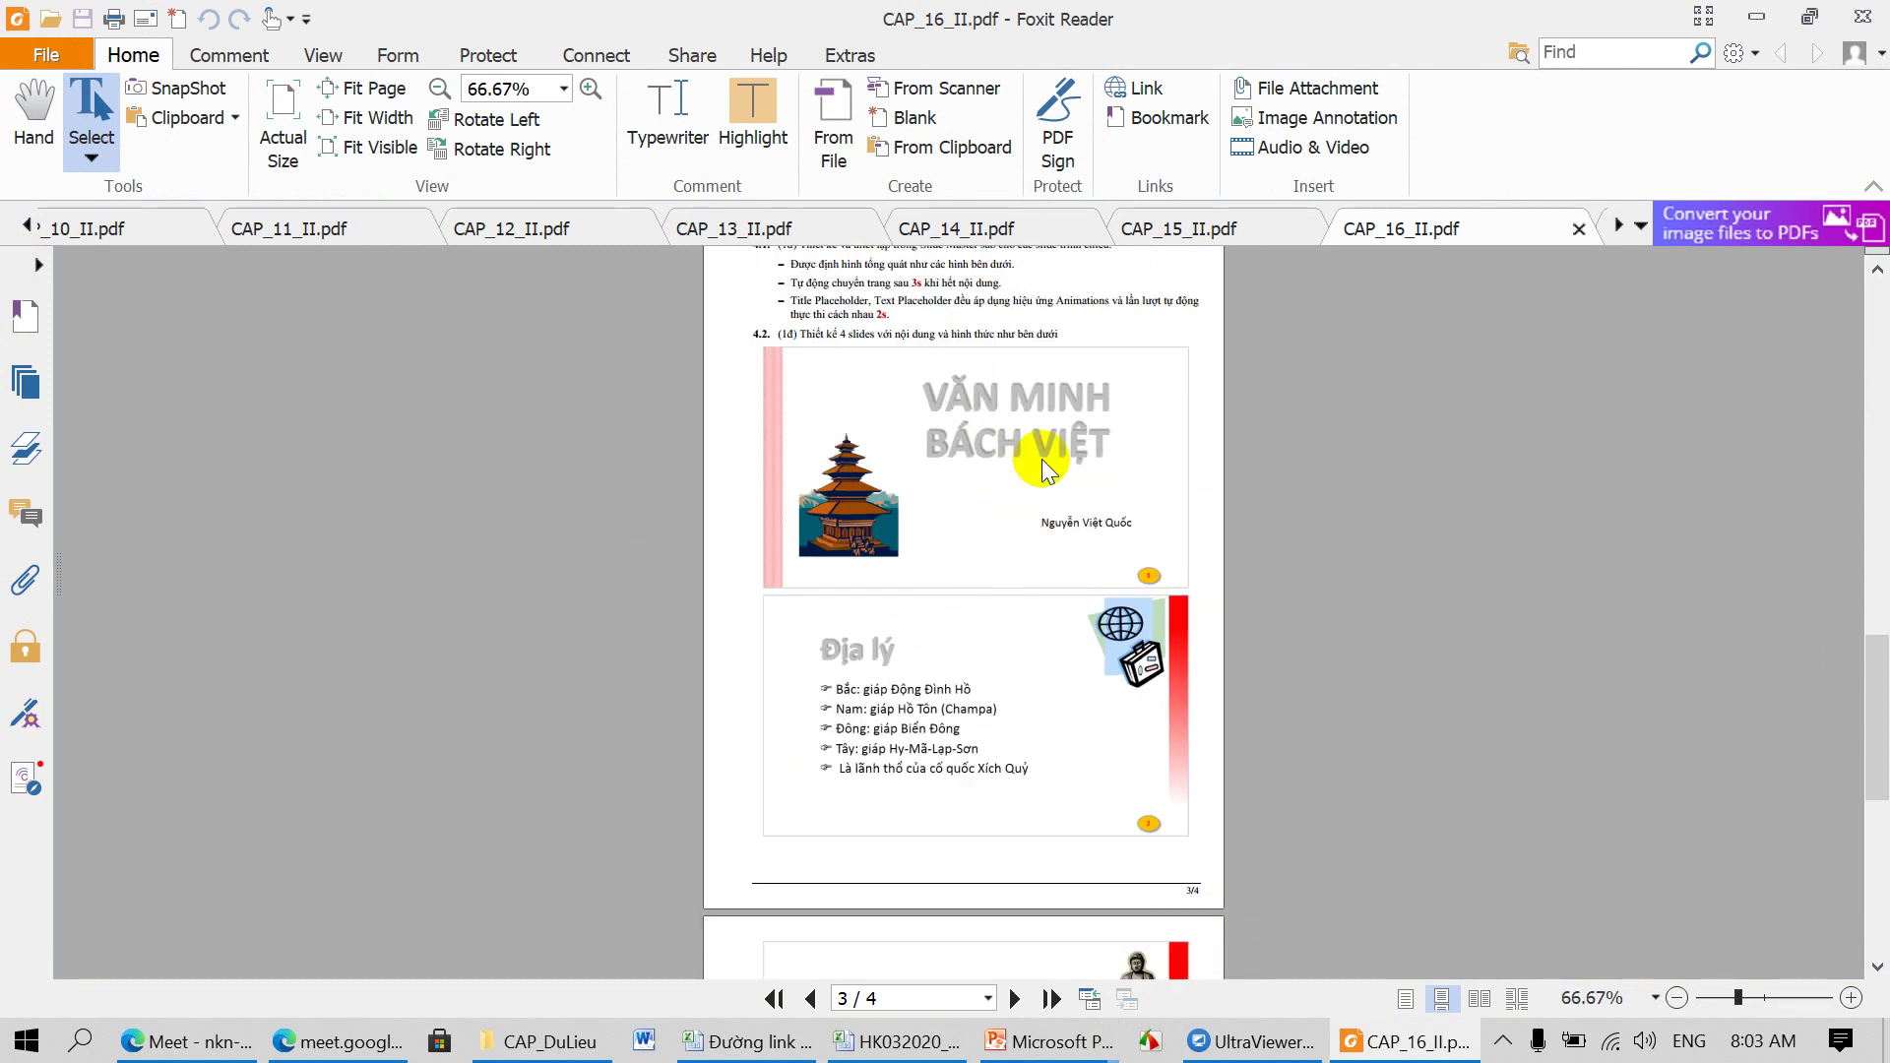
scroll(1046, 471, "down", 3)
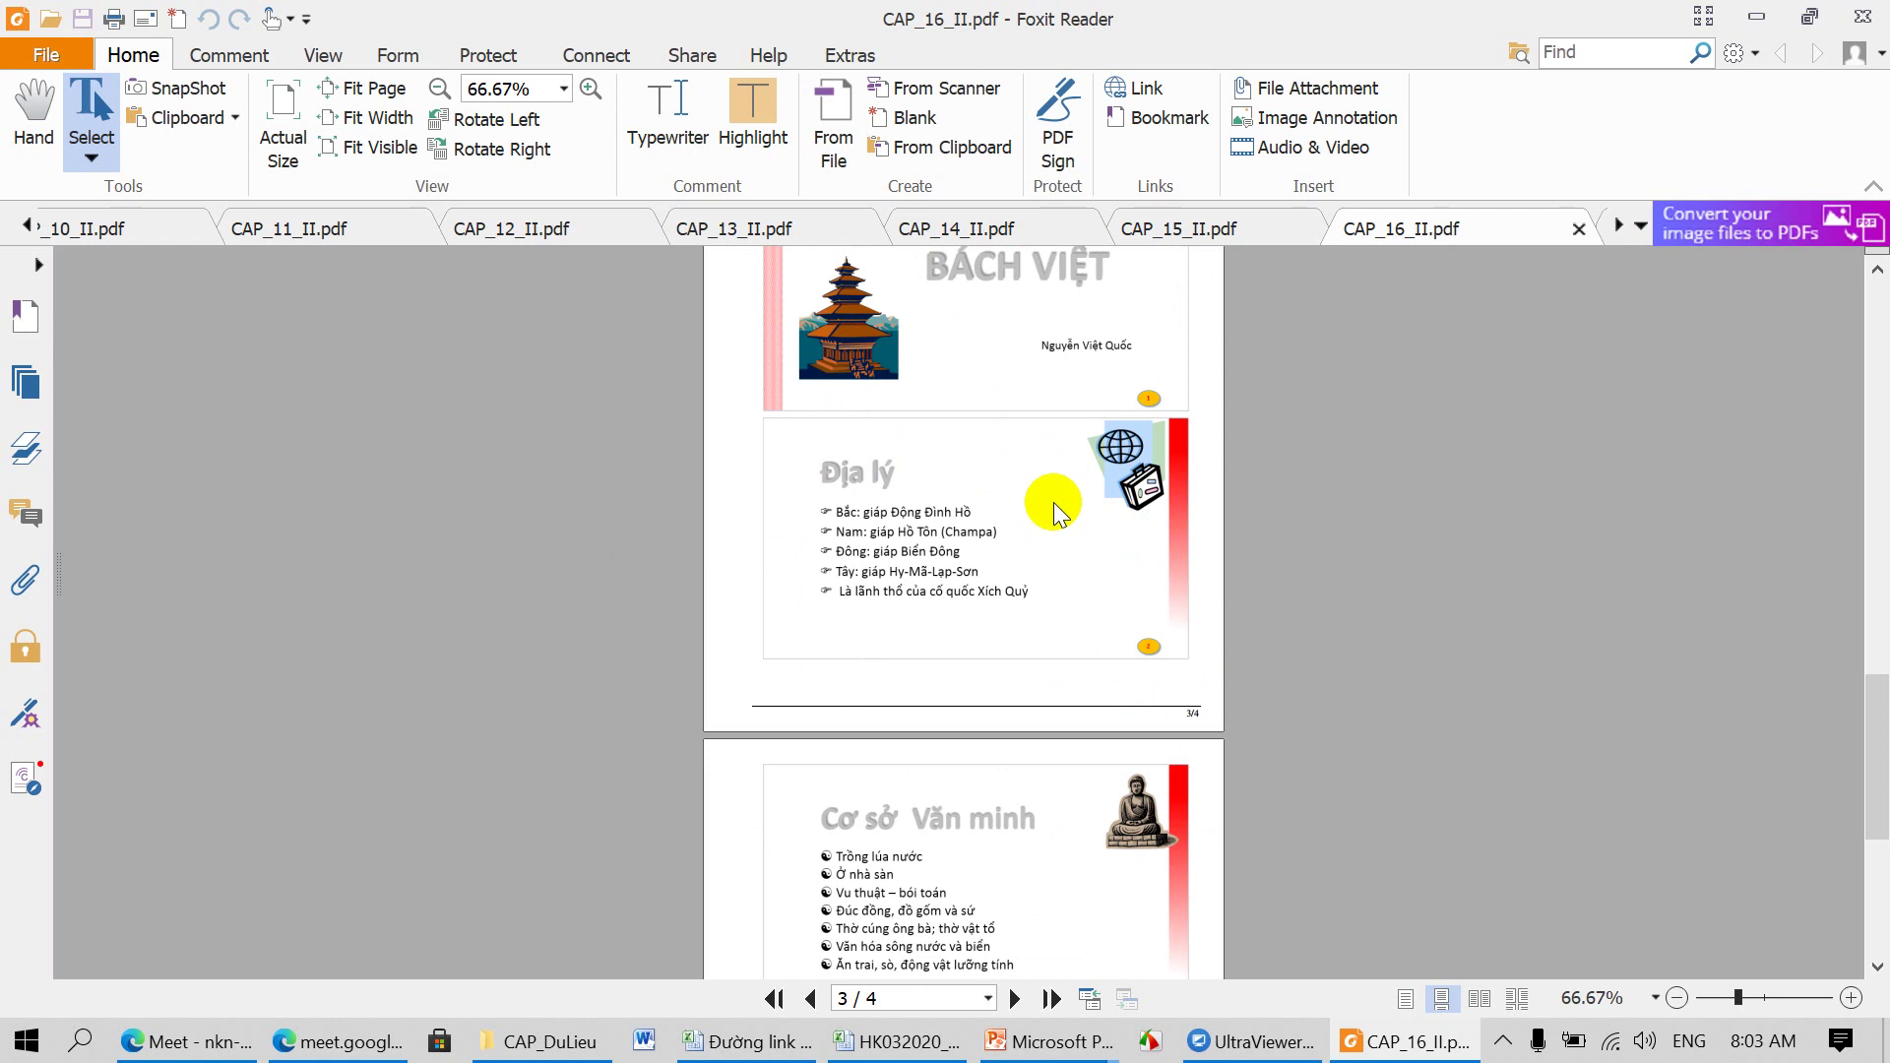
left_click(1149, 400)
scroll(1155, 406, "up", 2)
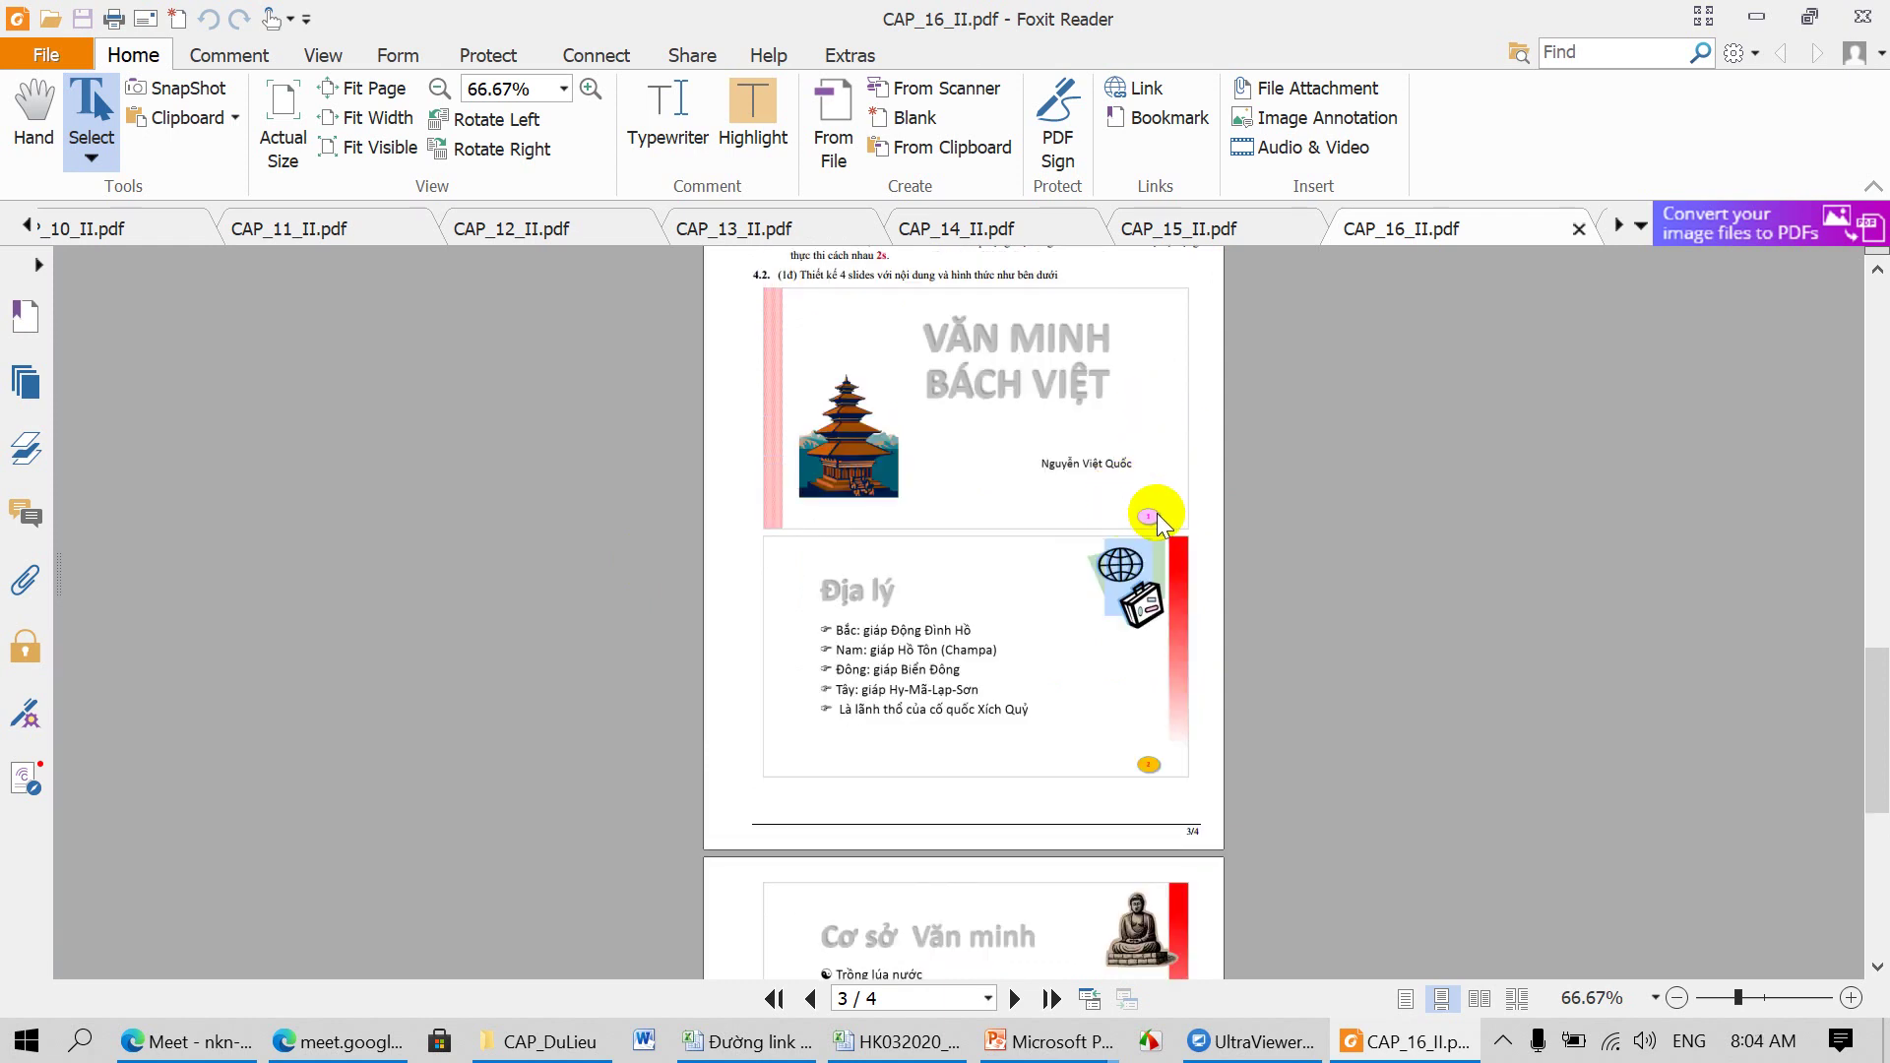
scroll(1162, 453, "down", 1)
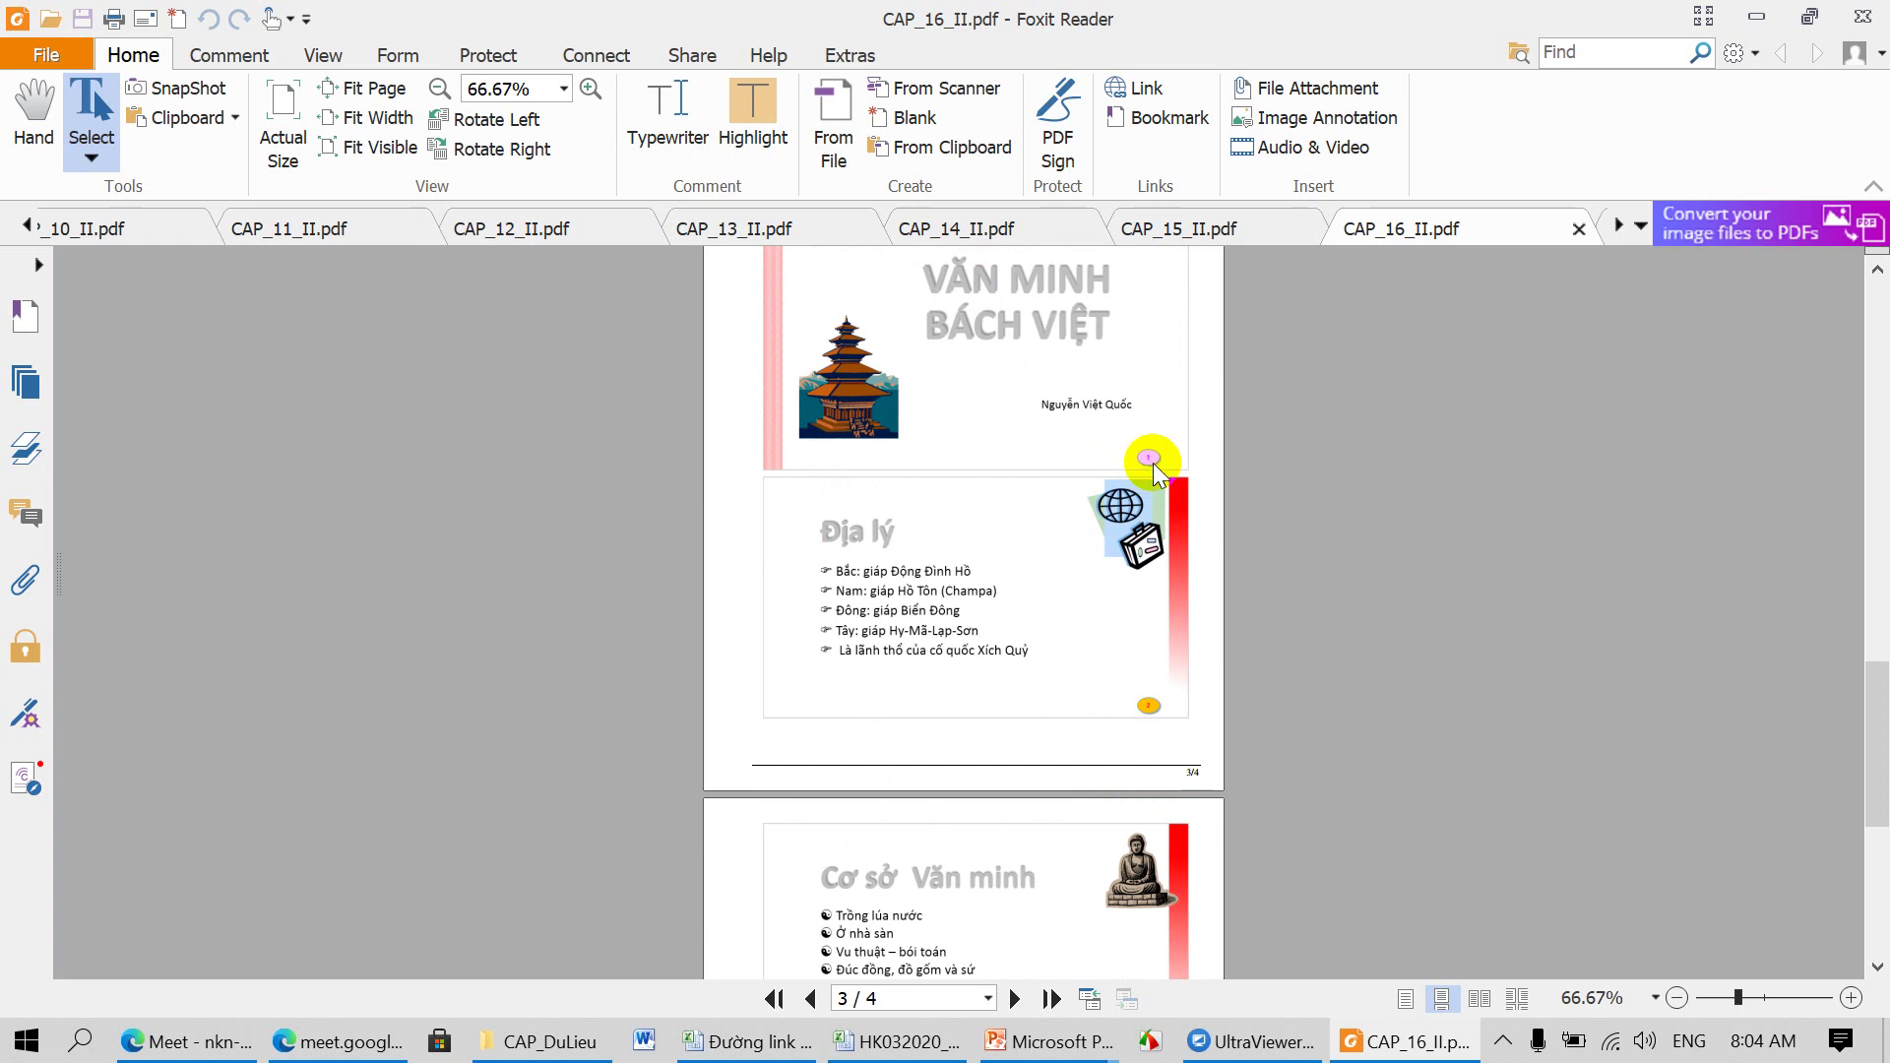
scroll(949, 426, "up", 3)
middle_click(949, 425)
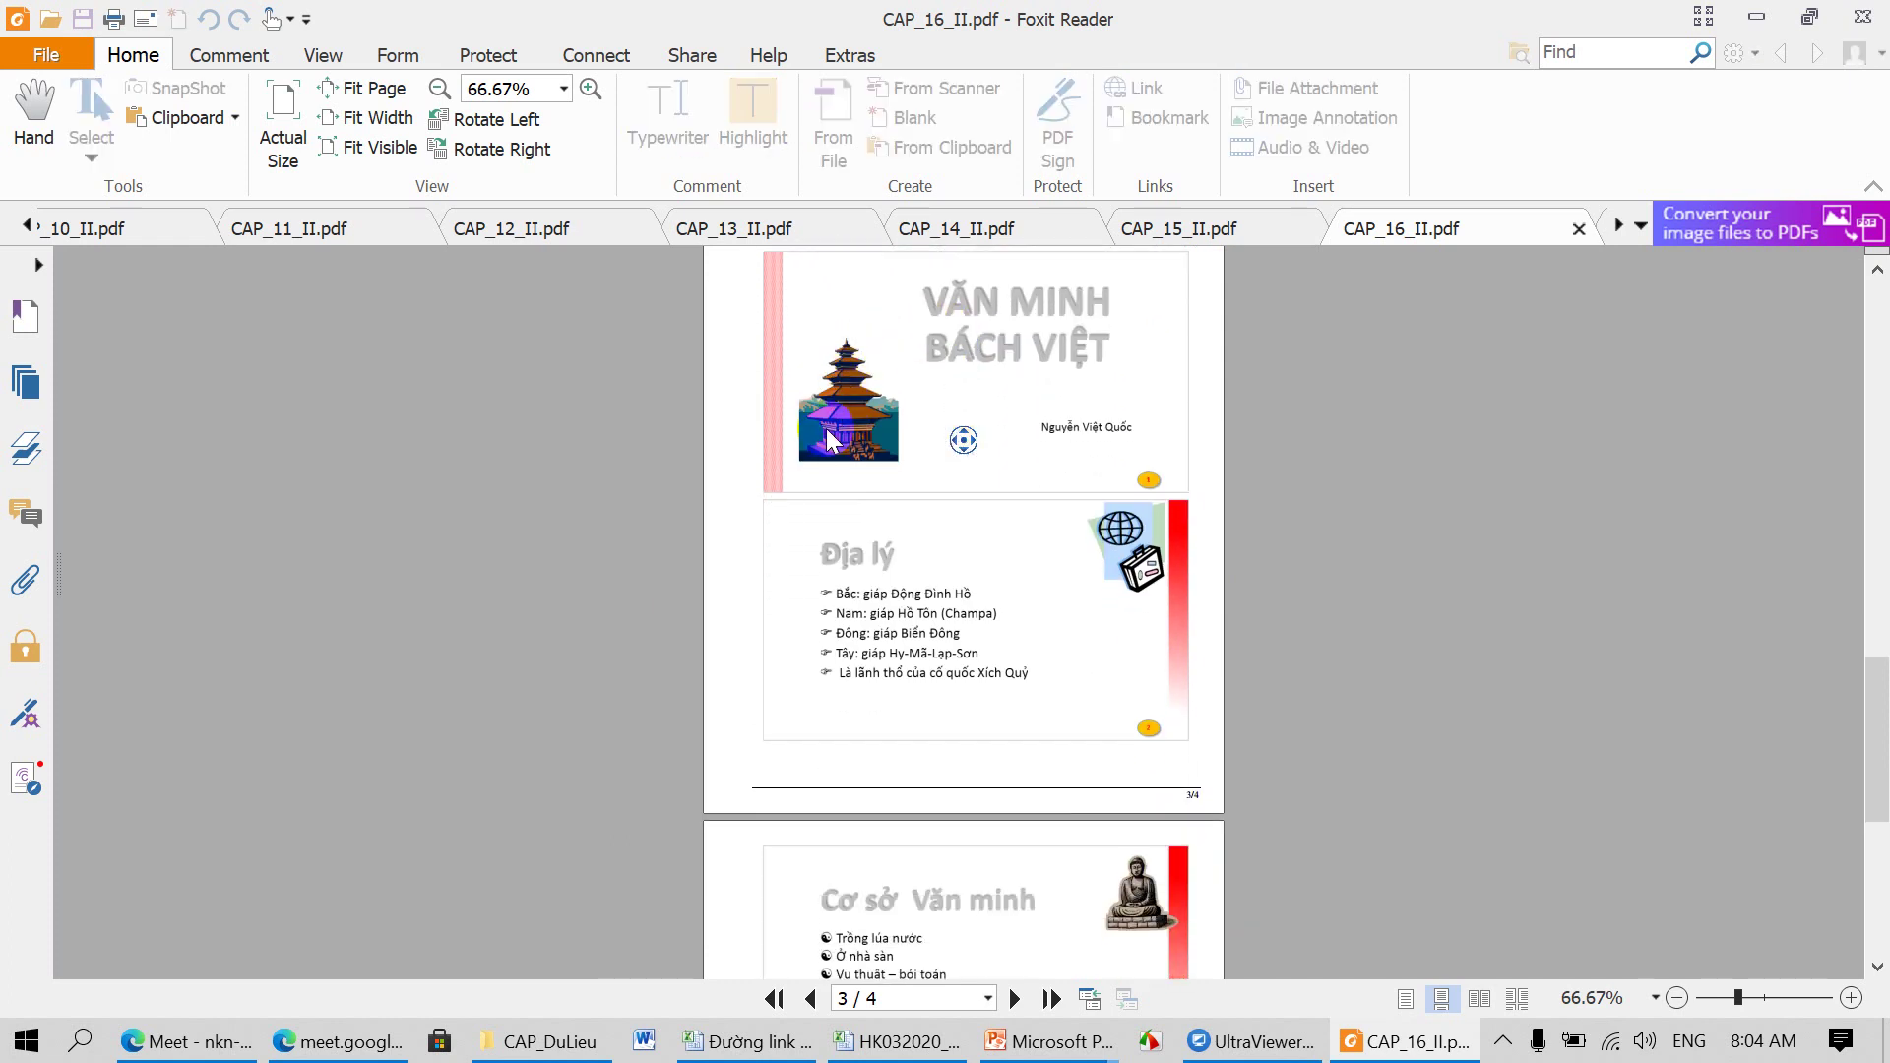
left_click(834, 366)
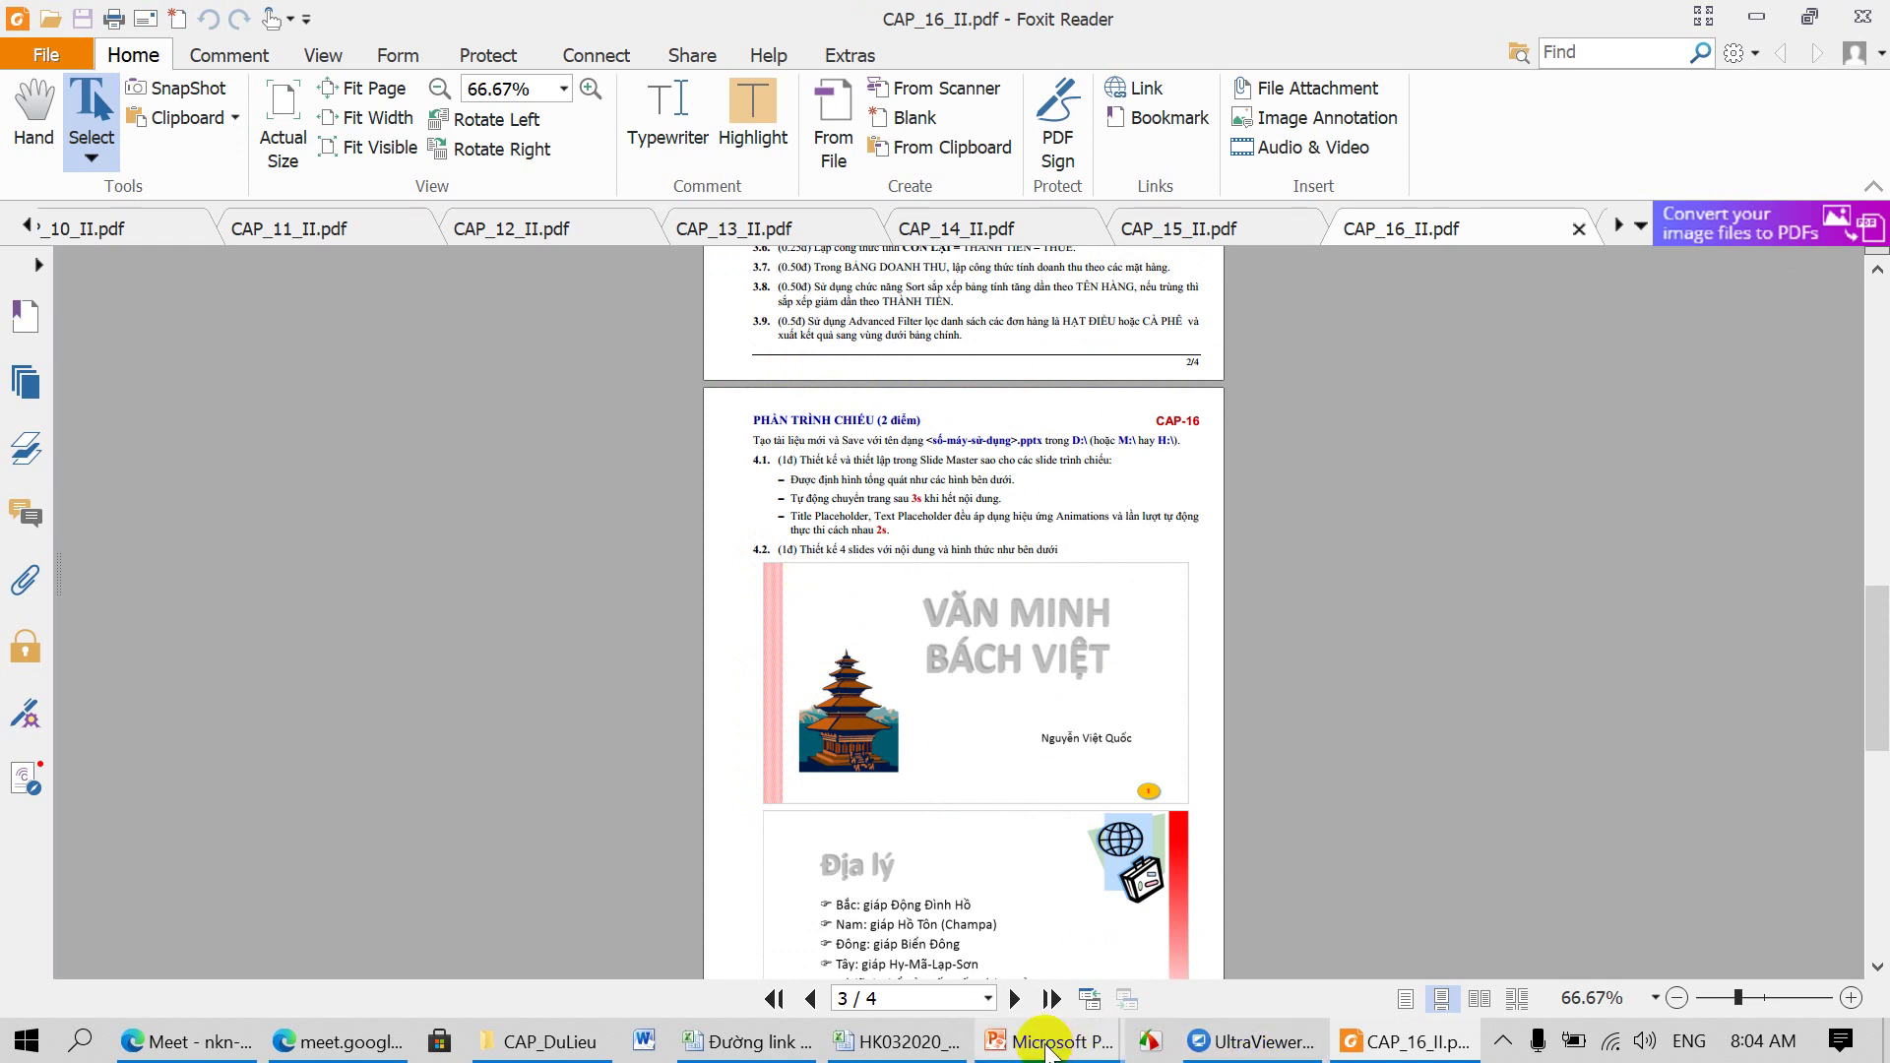
mouse_move(1048, 1042)
left_click(1303, 967)
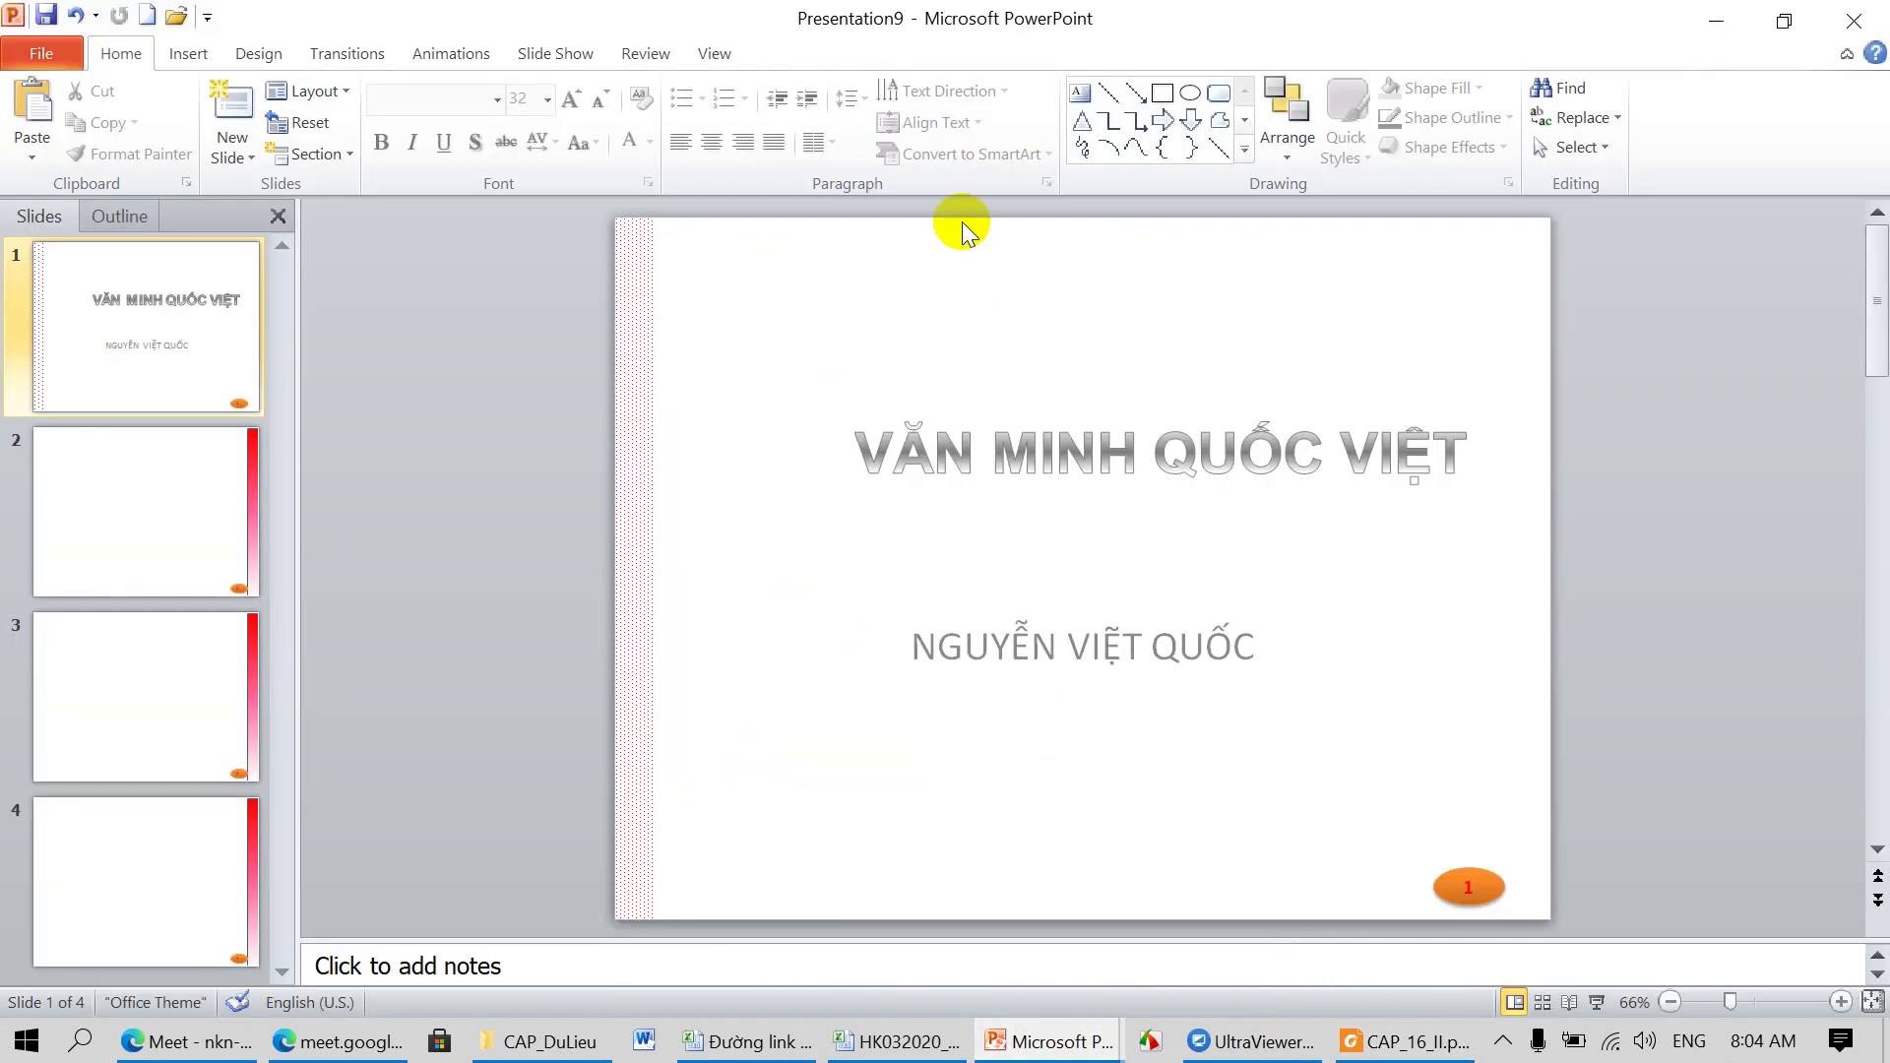
Step: In the slide master, select the red dotted left bar and compare it with the Cơ sở Văn minh sample
left_click(711, 53)
left_click(292, 132)
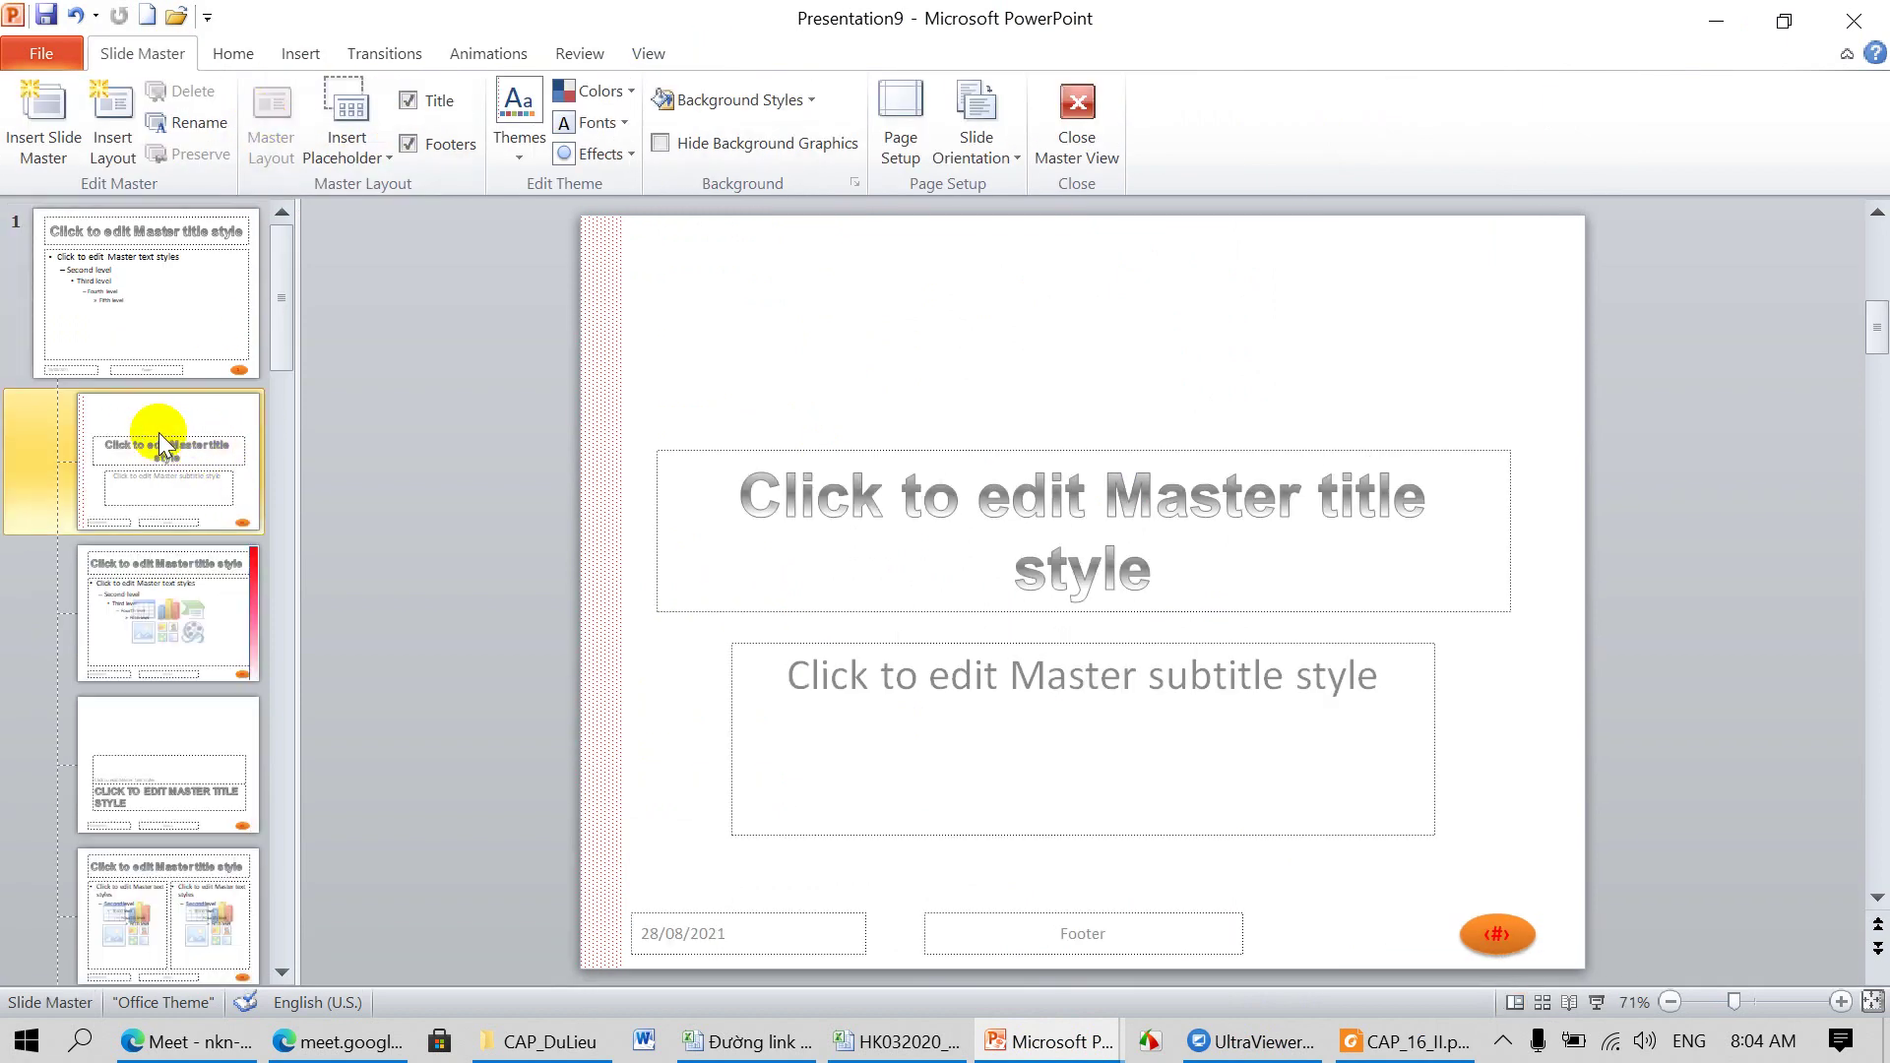
left_click(598, 445)
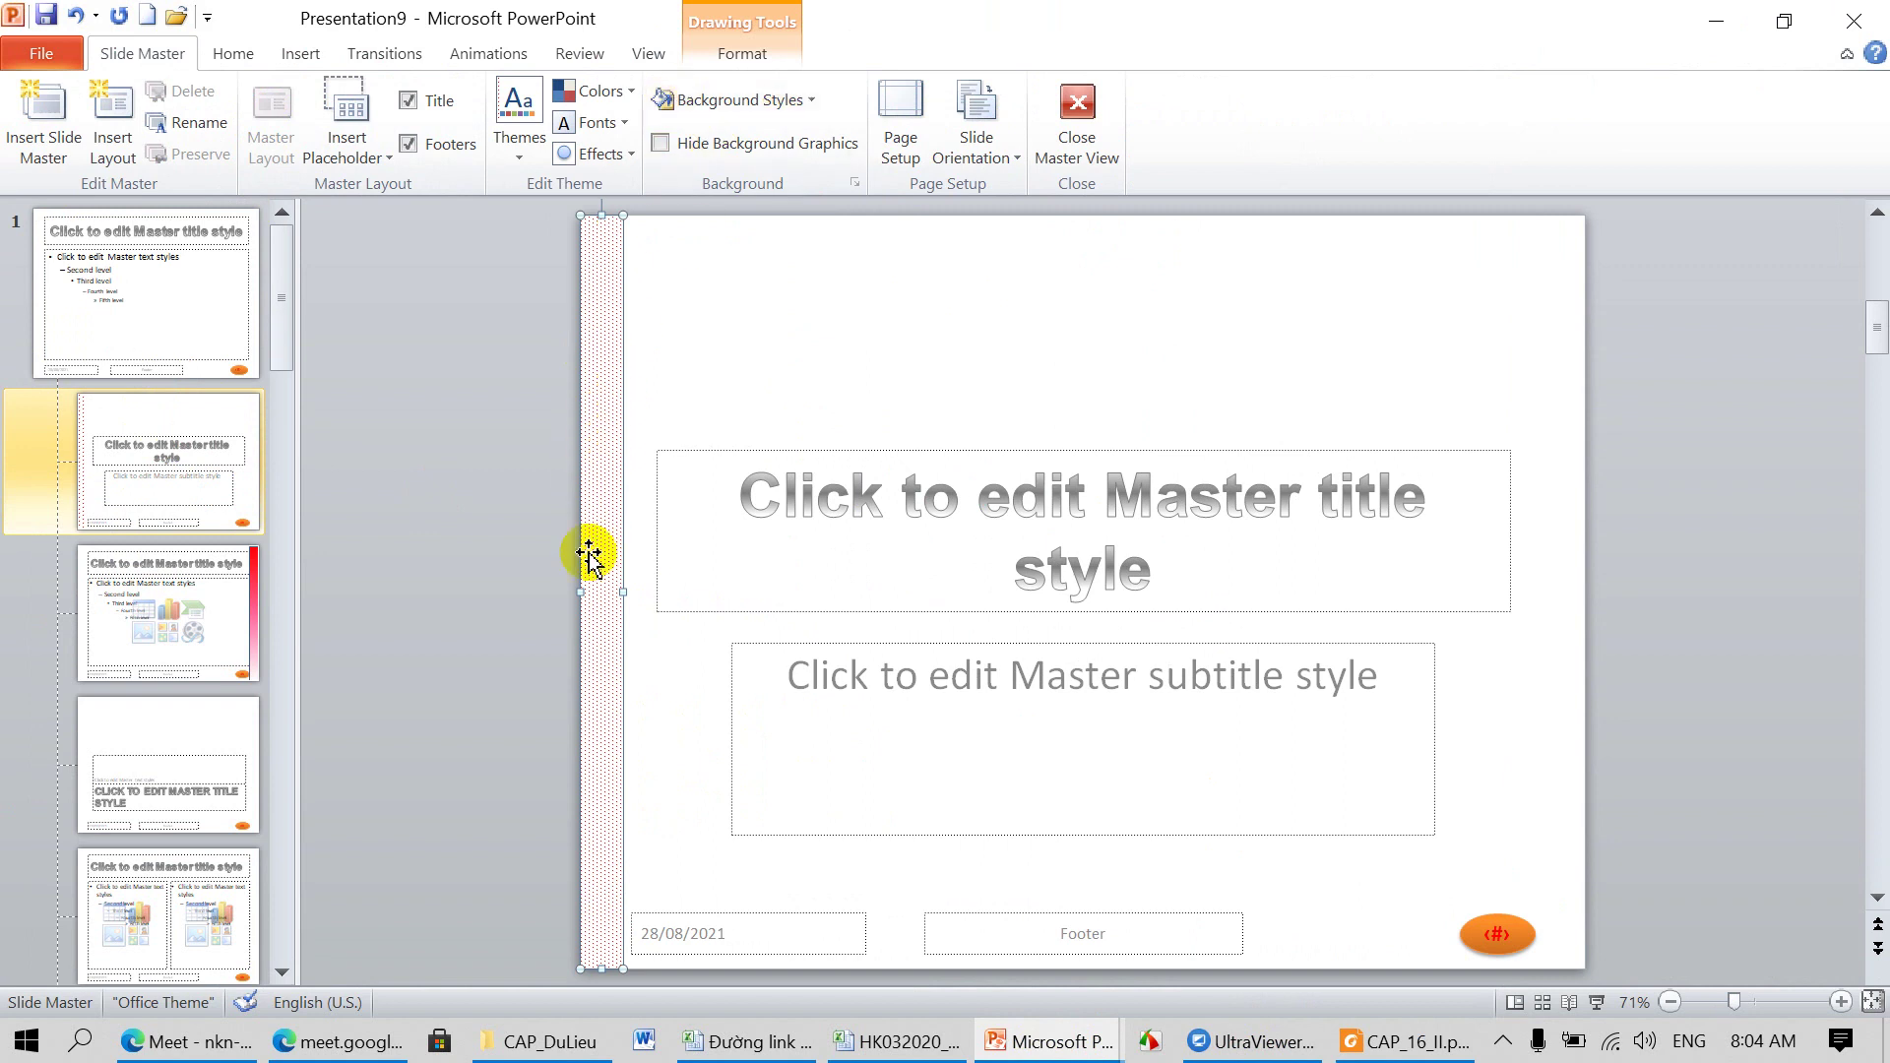
left_click(1430, 1046)
scroll(1129, 645, "down", 3)
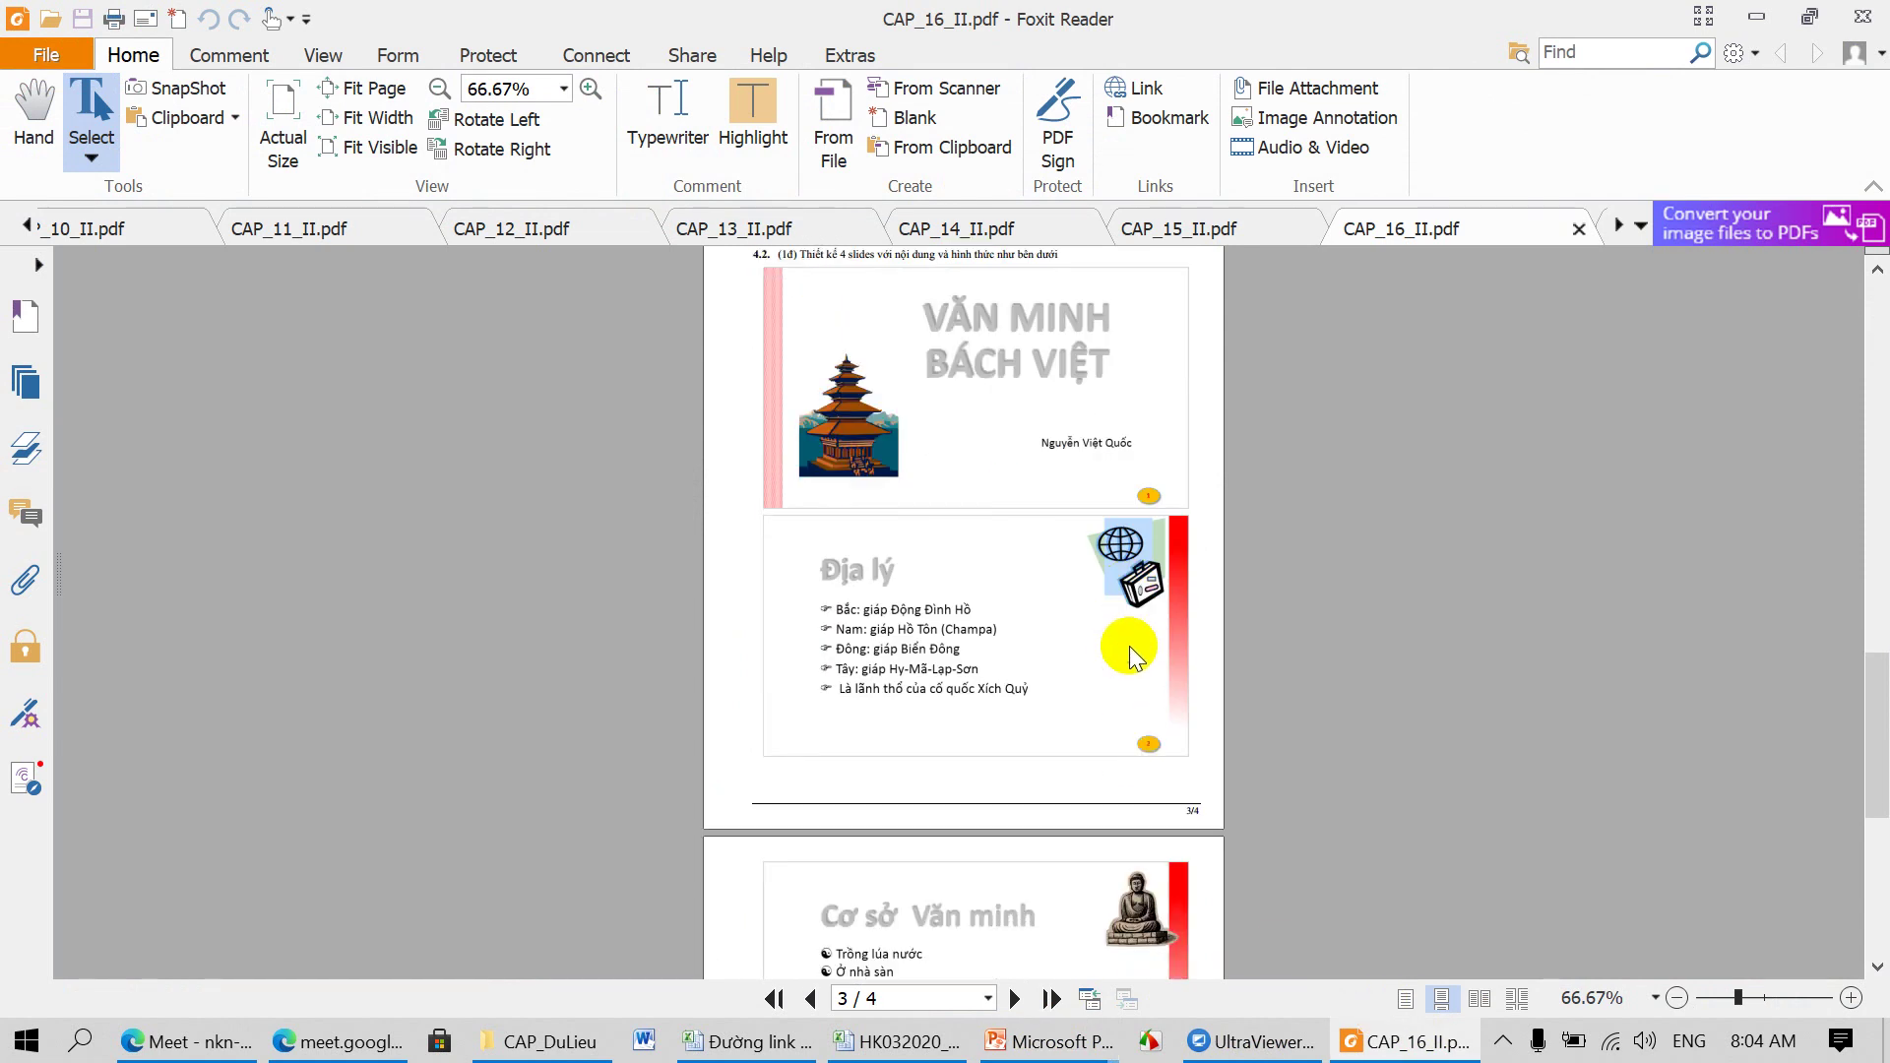
scroll(1128, 646, "down", 5)
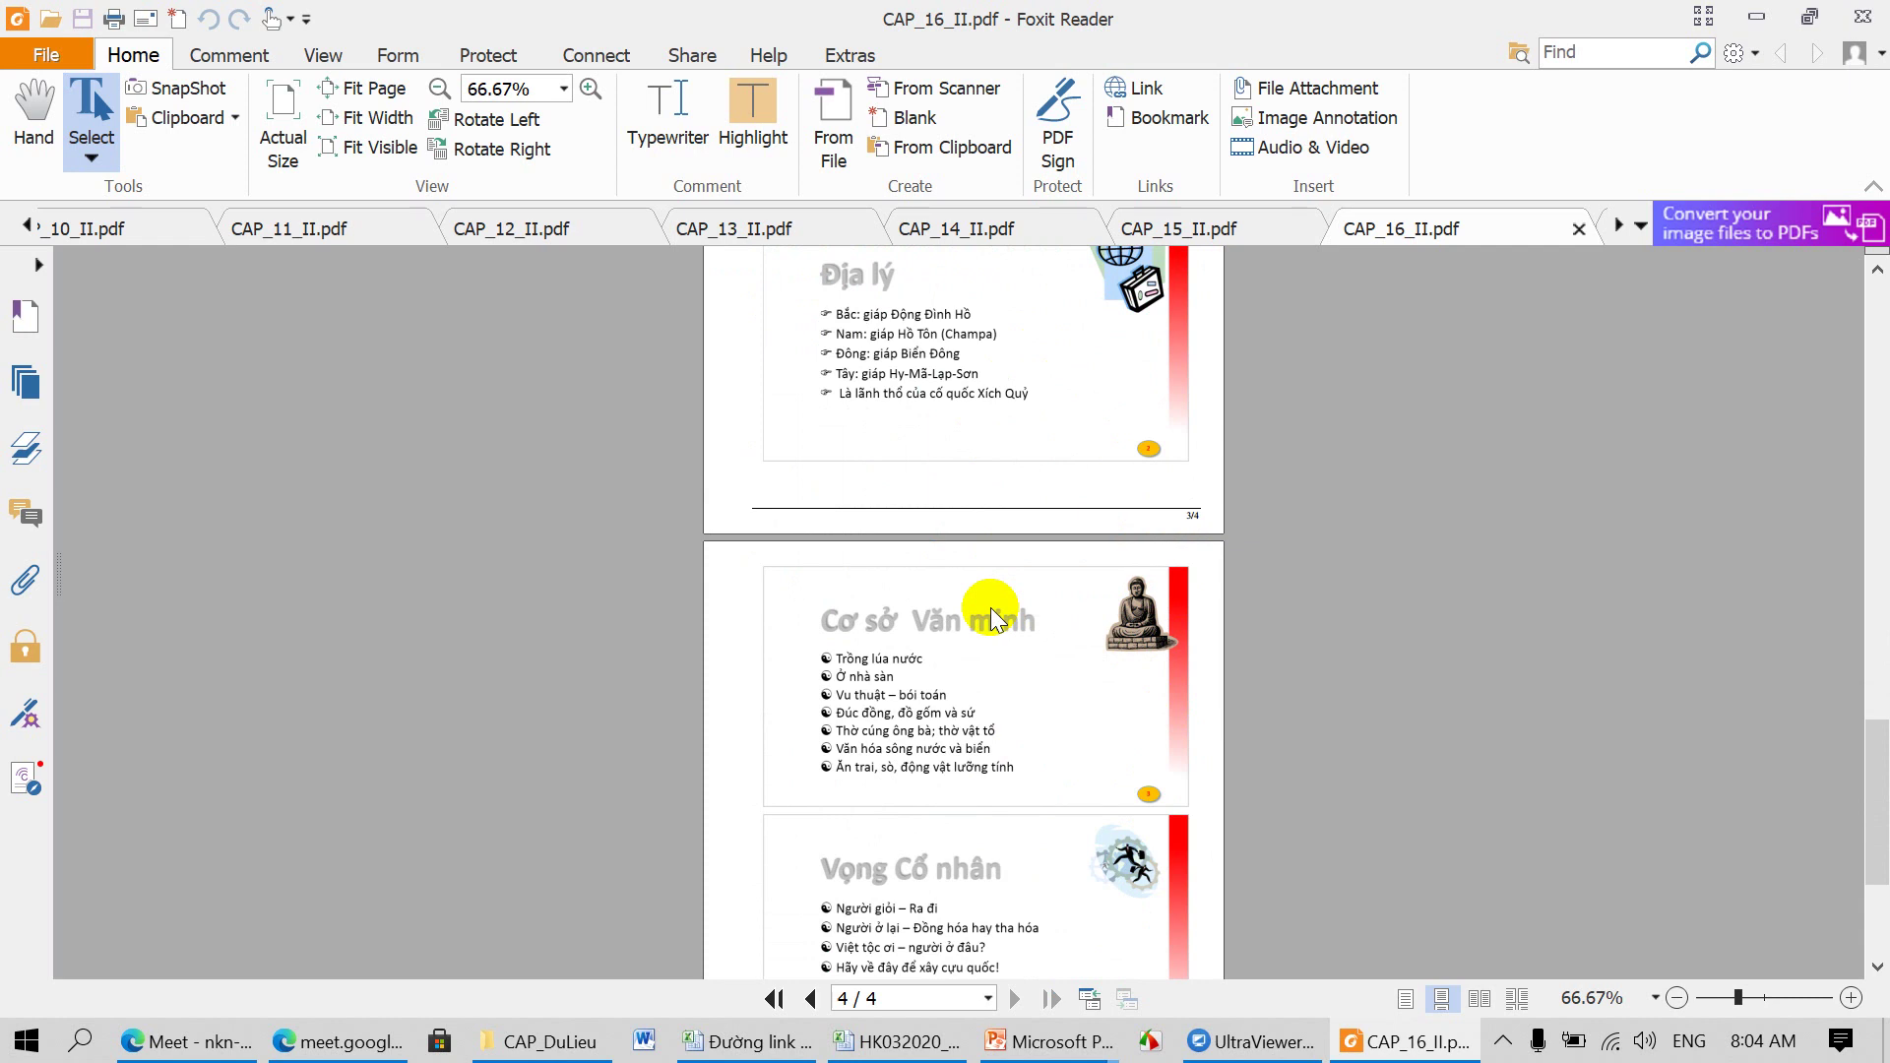
left_click_drag(1176, 569, 1187, 640)
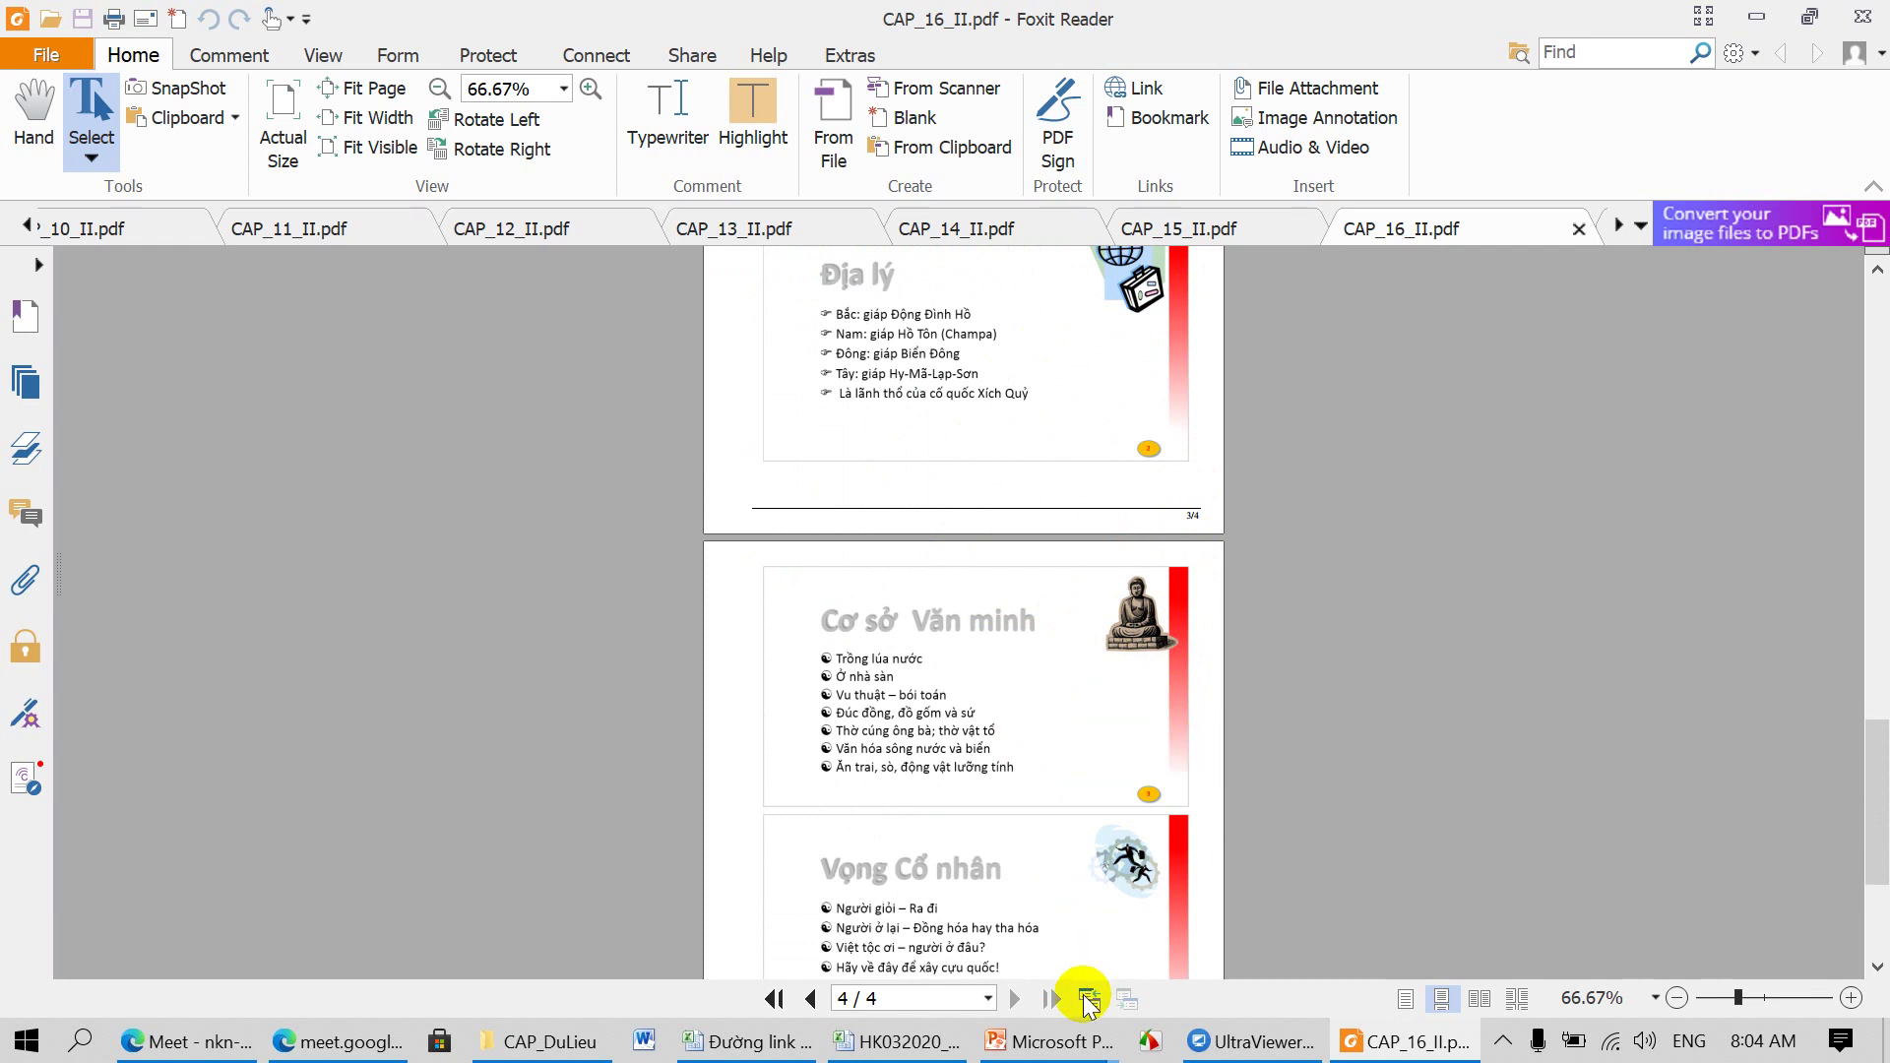
Step: Back in Presentation9, open the Title and Content layout, then review the PDF again
left_click(1075, 1044)
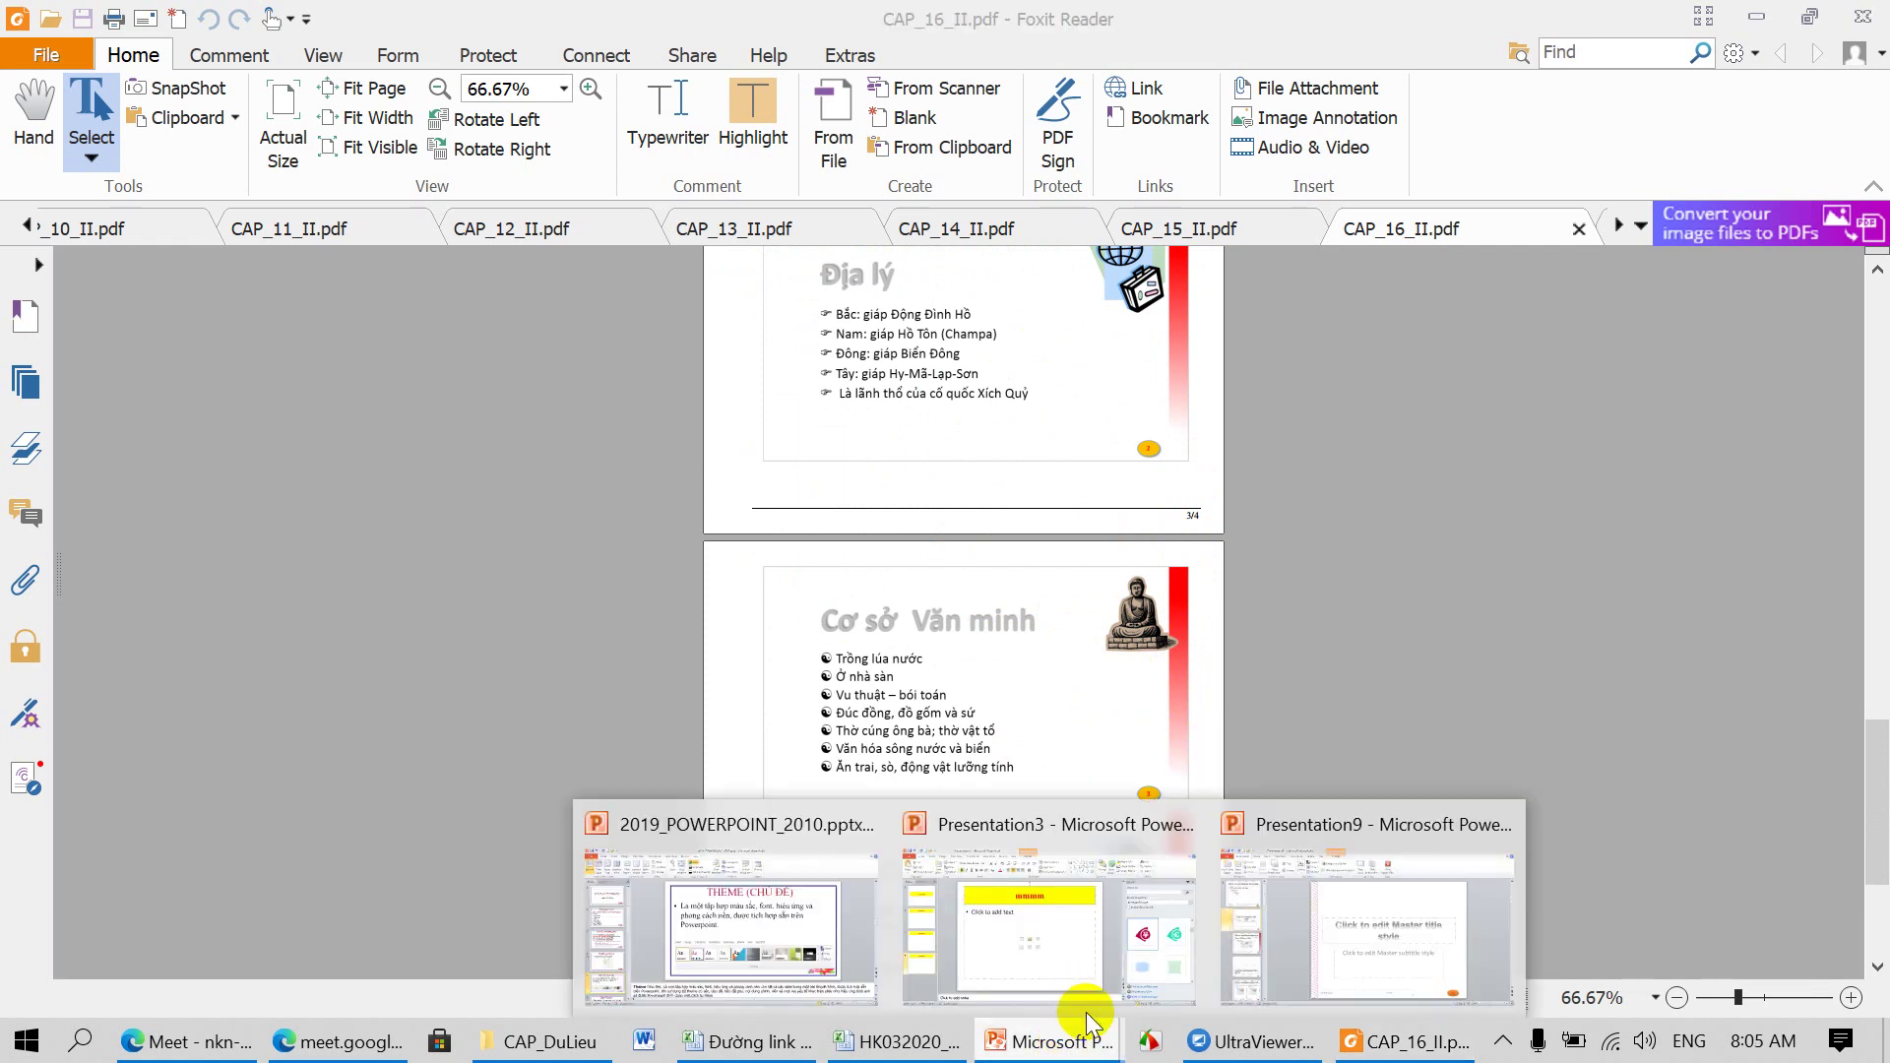
left_click(1390, 938)
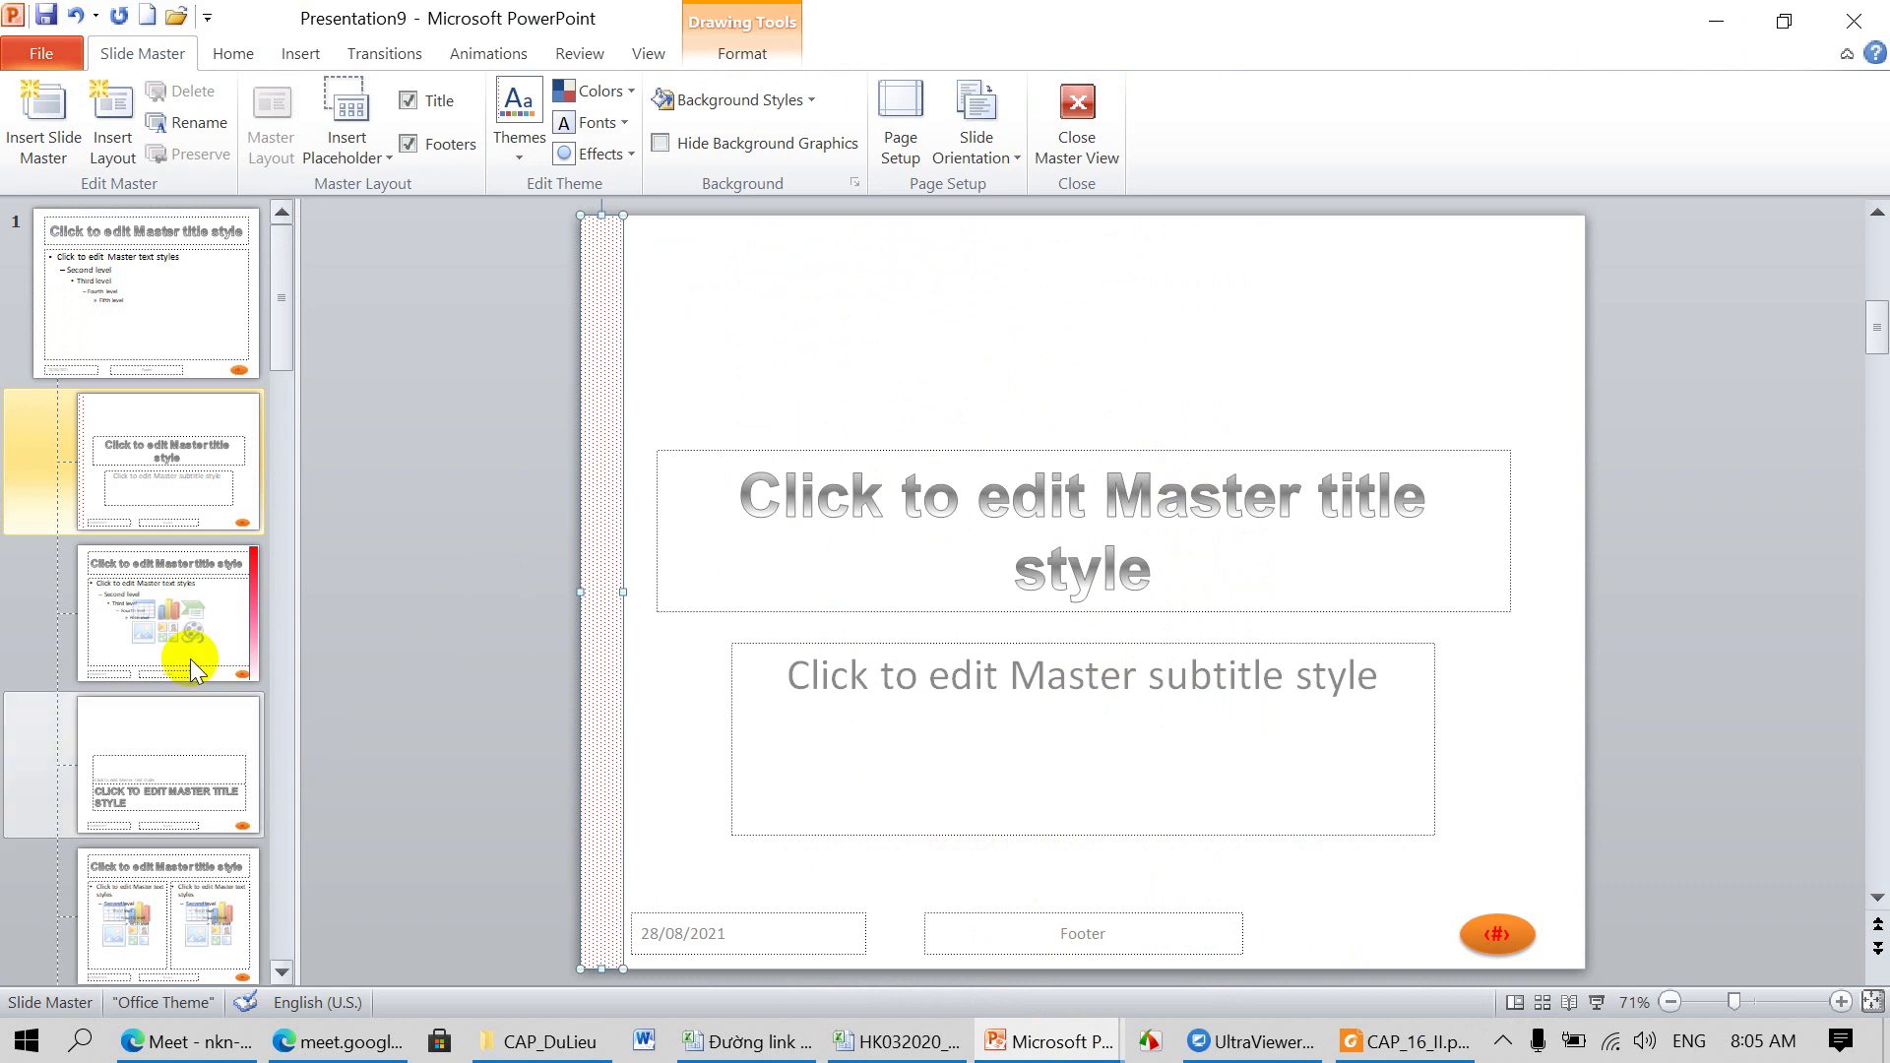
left_click(172, 632)
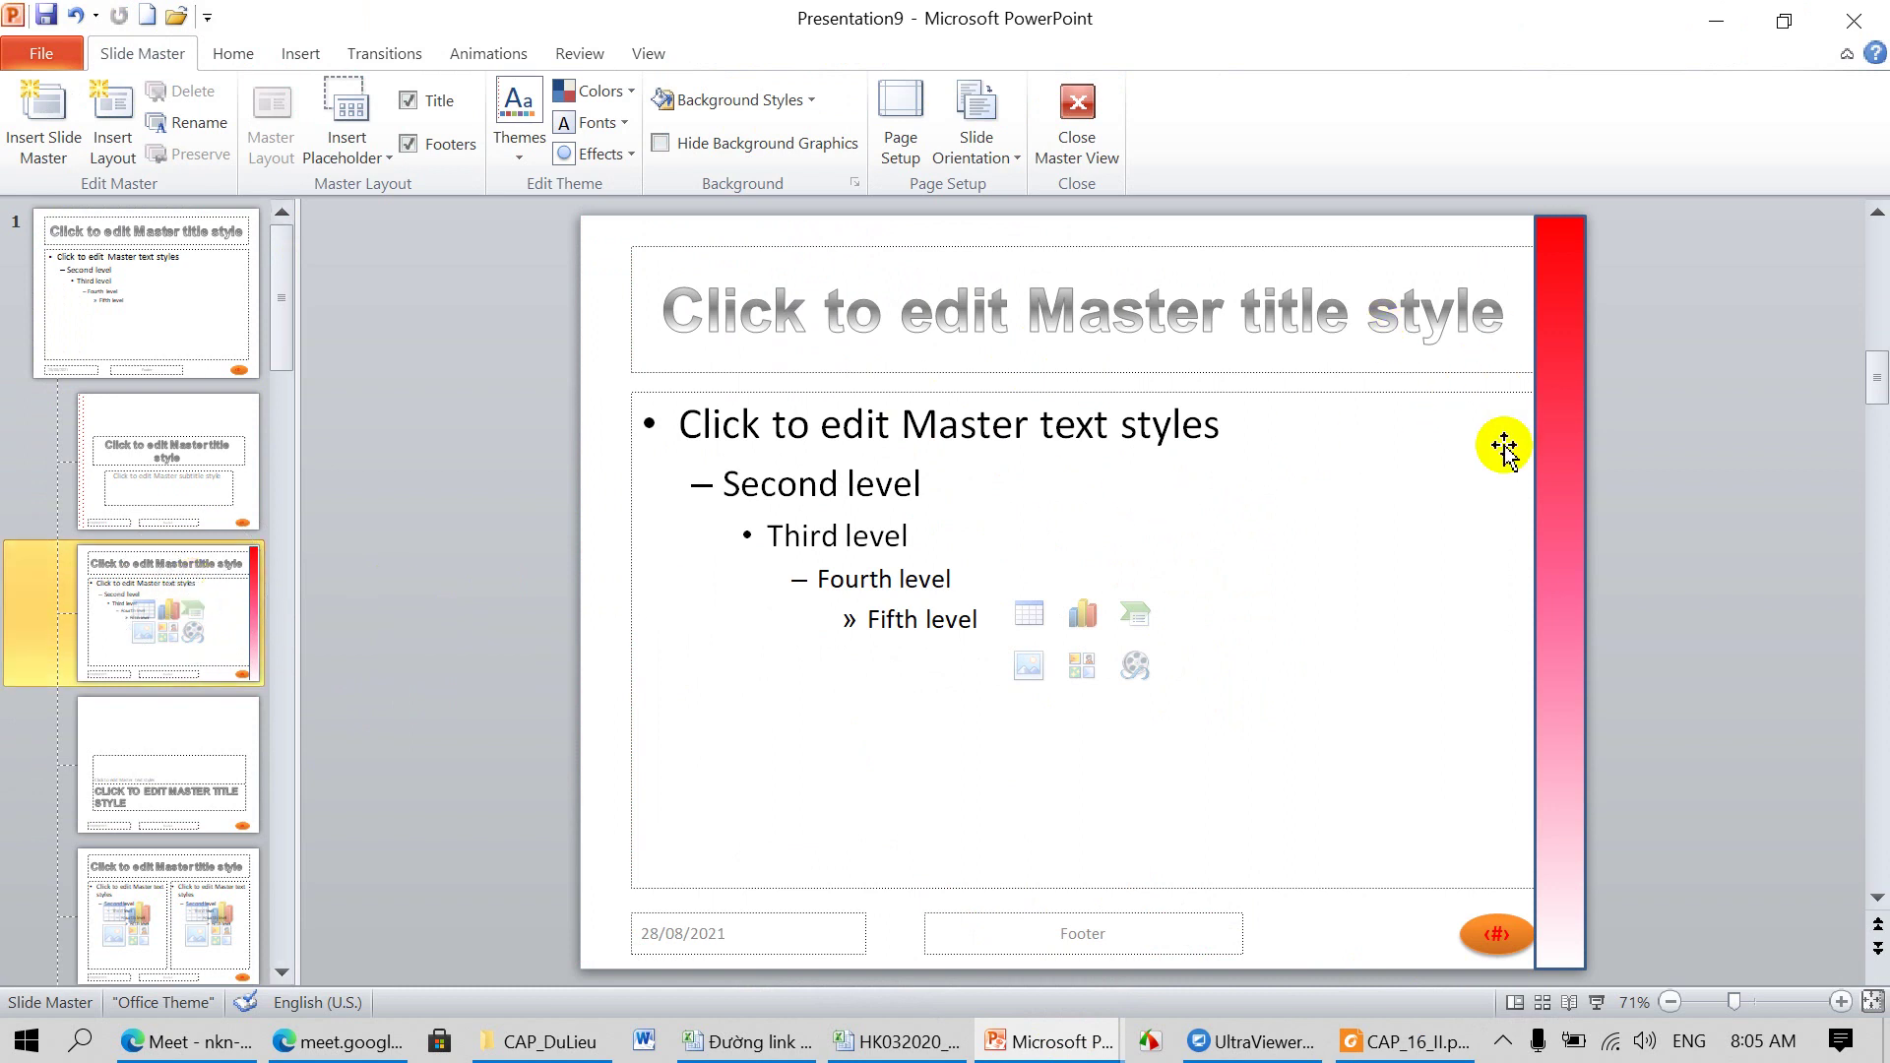
left_click(1378, 1050)
scroll(1144, 666, "up", 3)
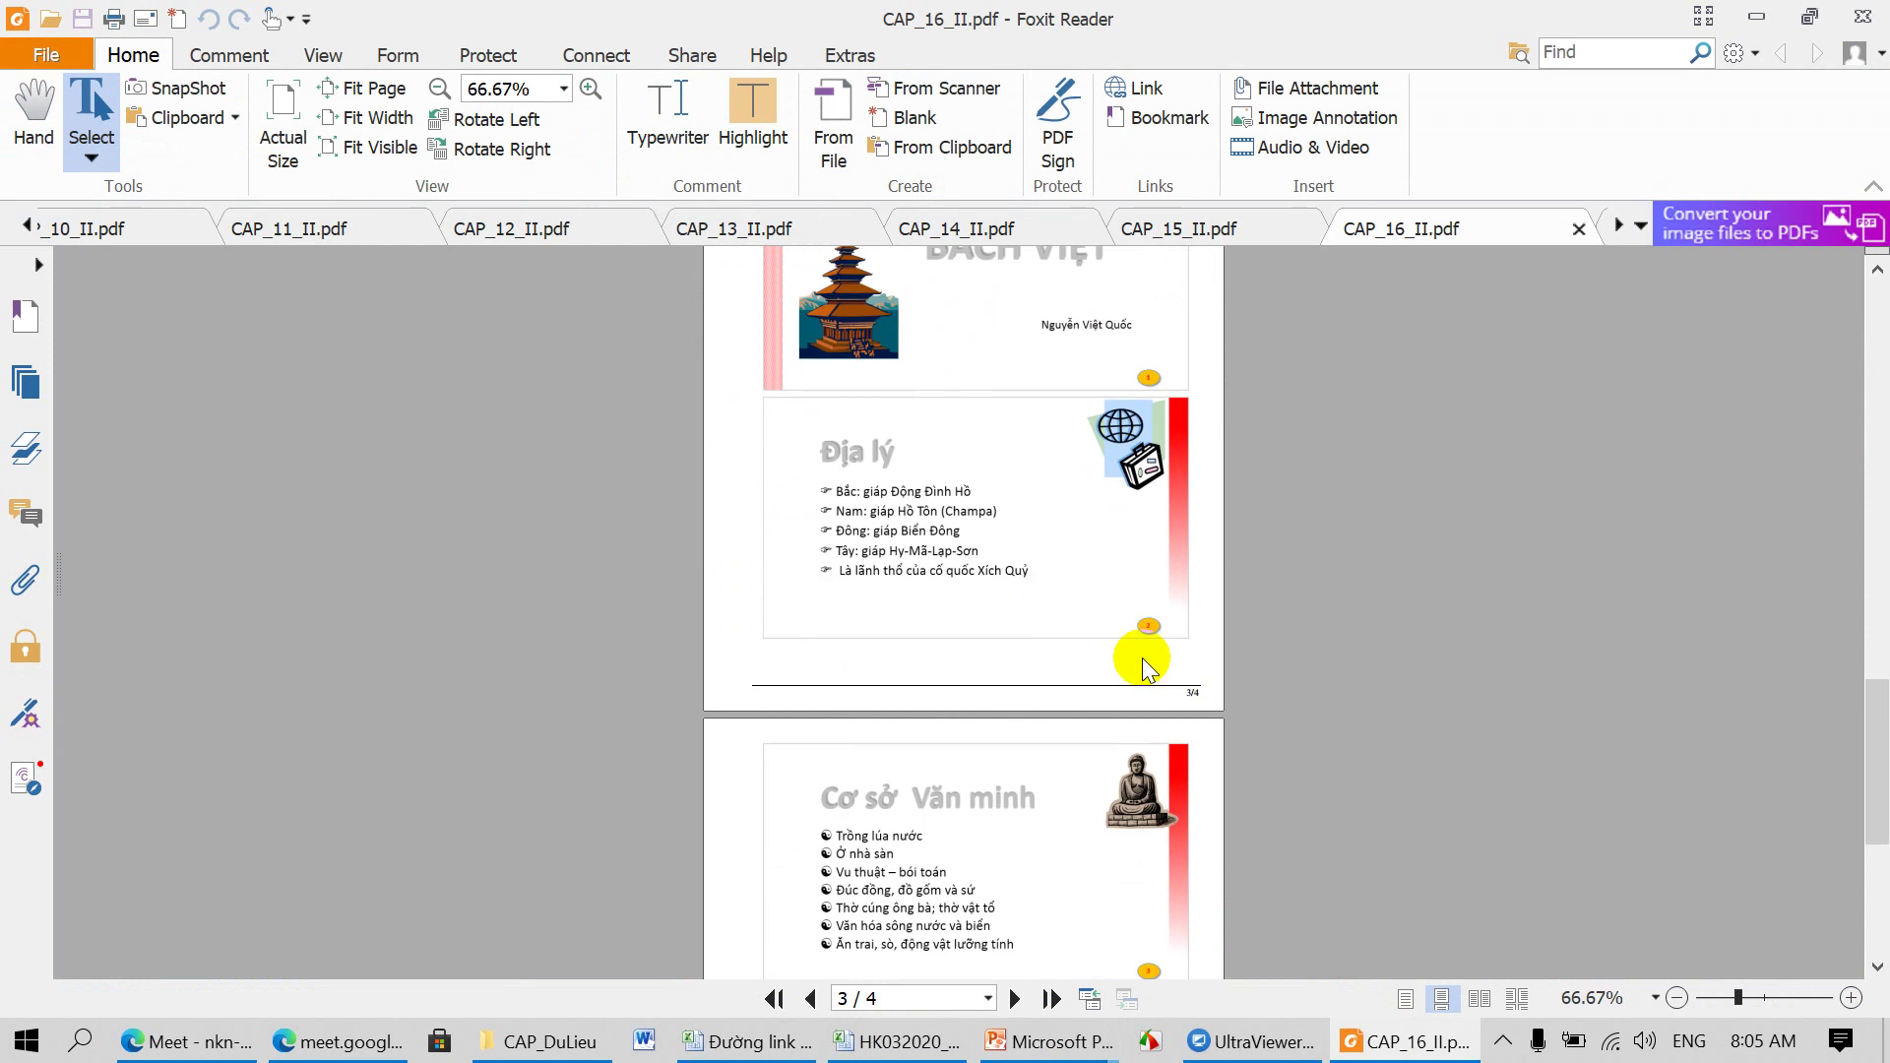
scroll(1138, 552, "down", 2)
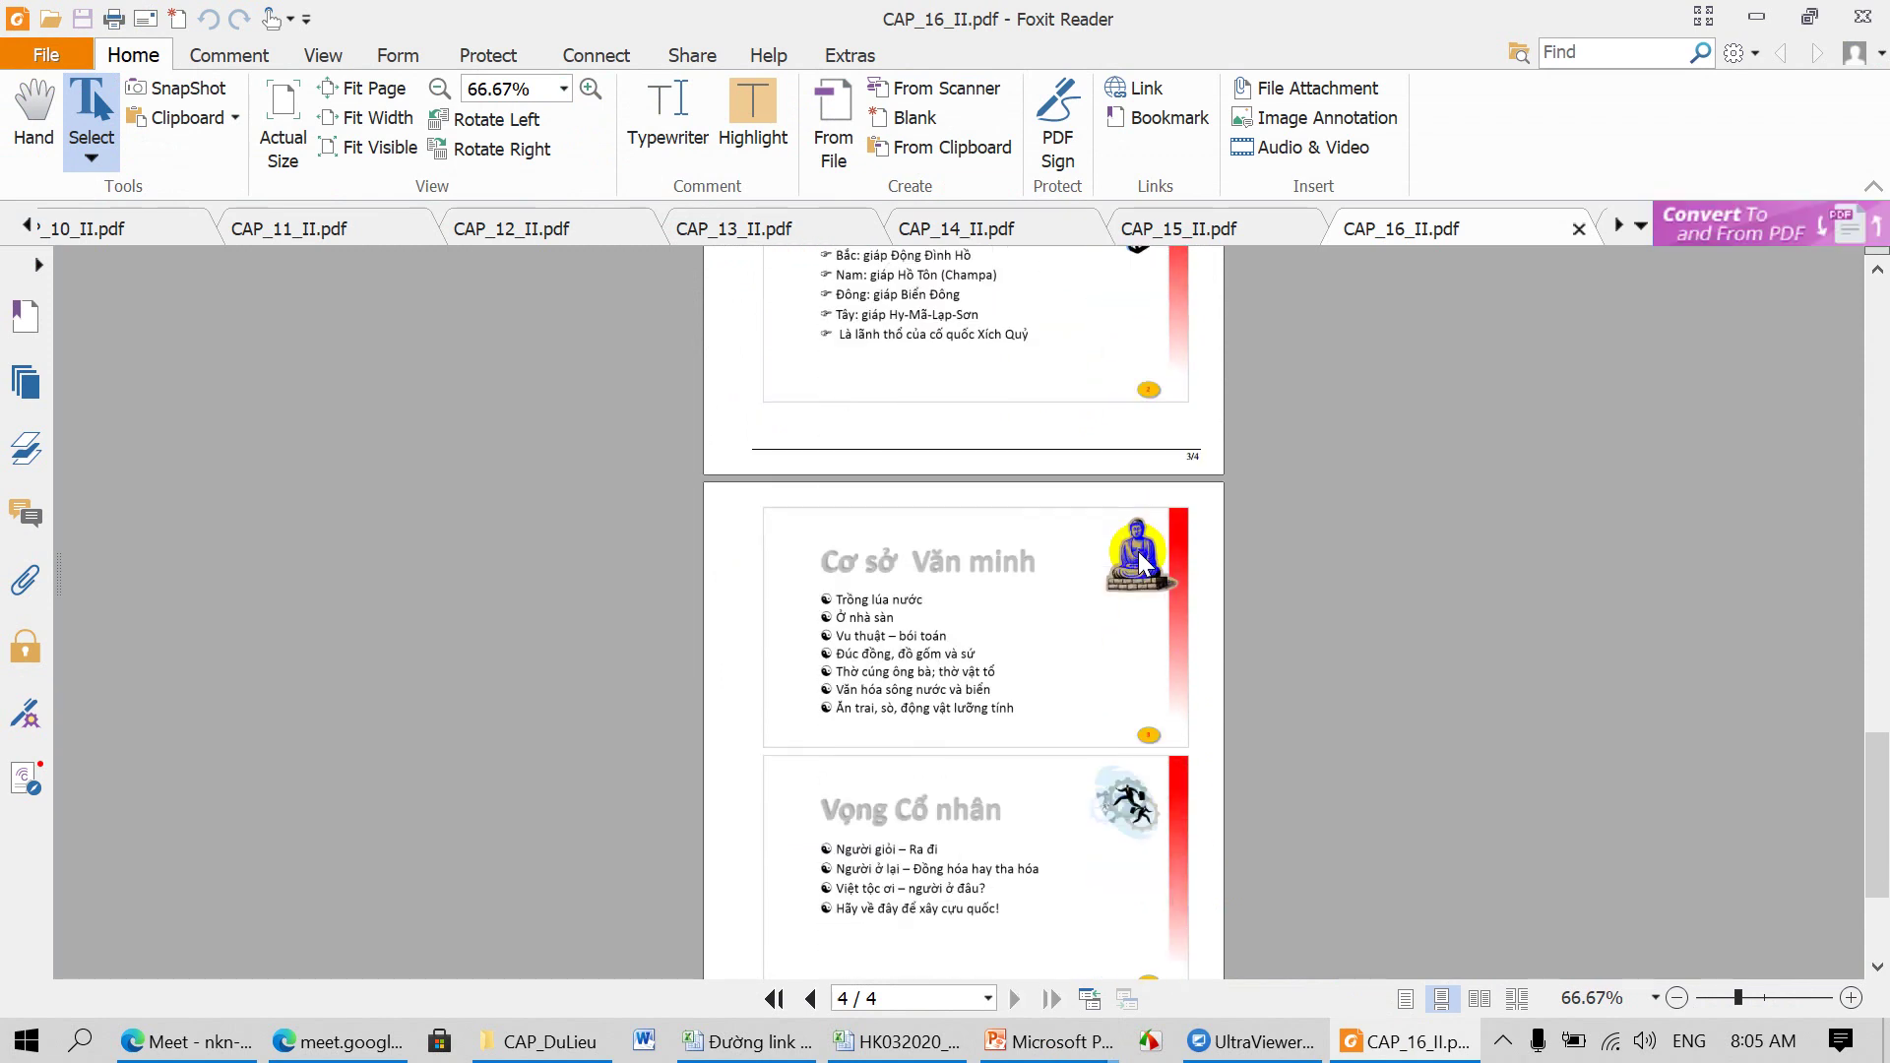
scroll(1138, 551, "up", 2)
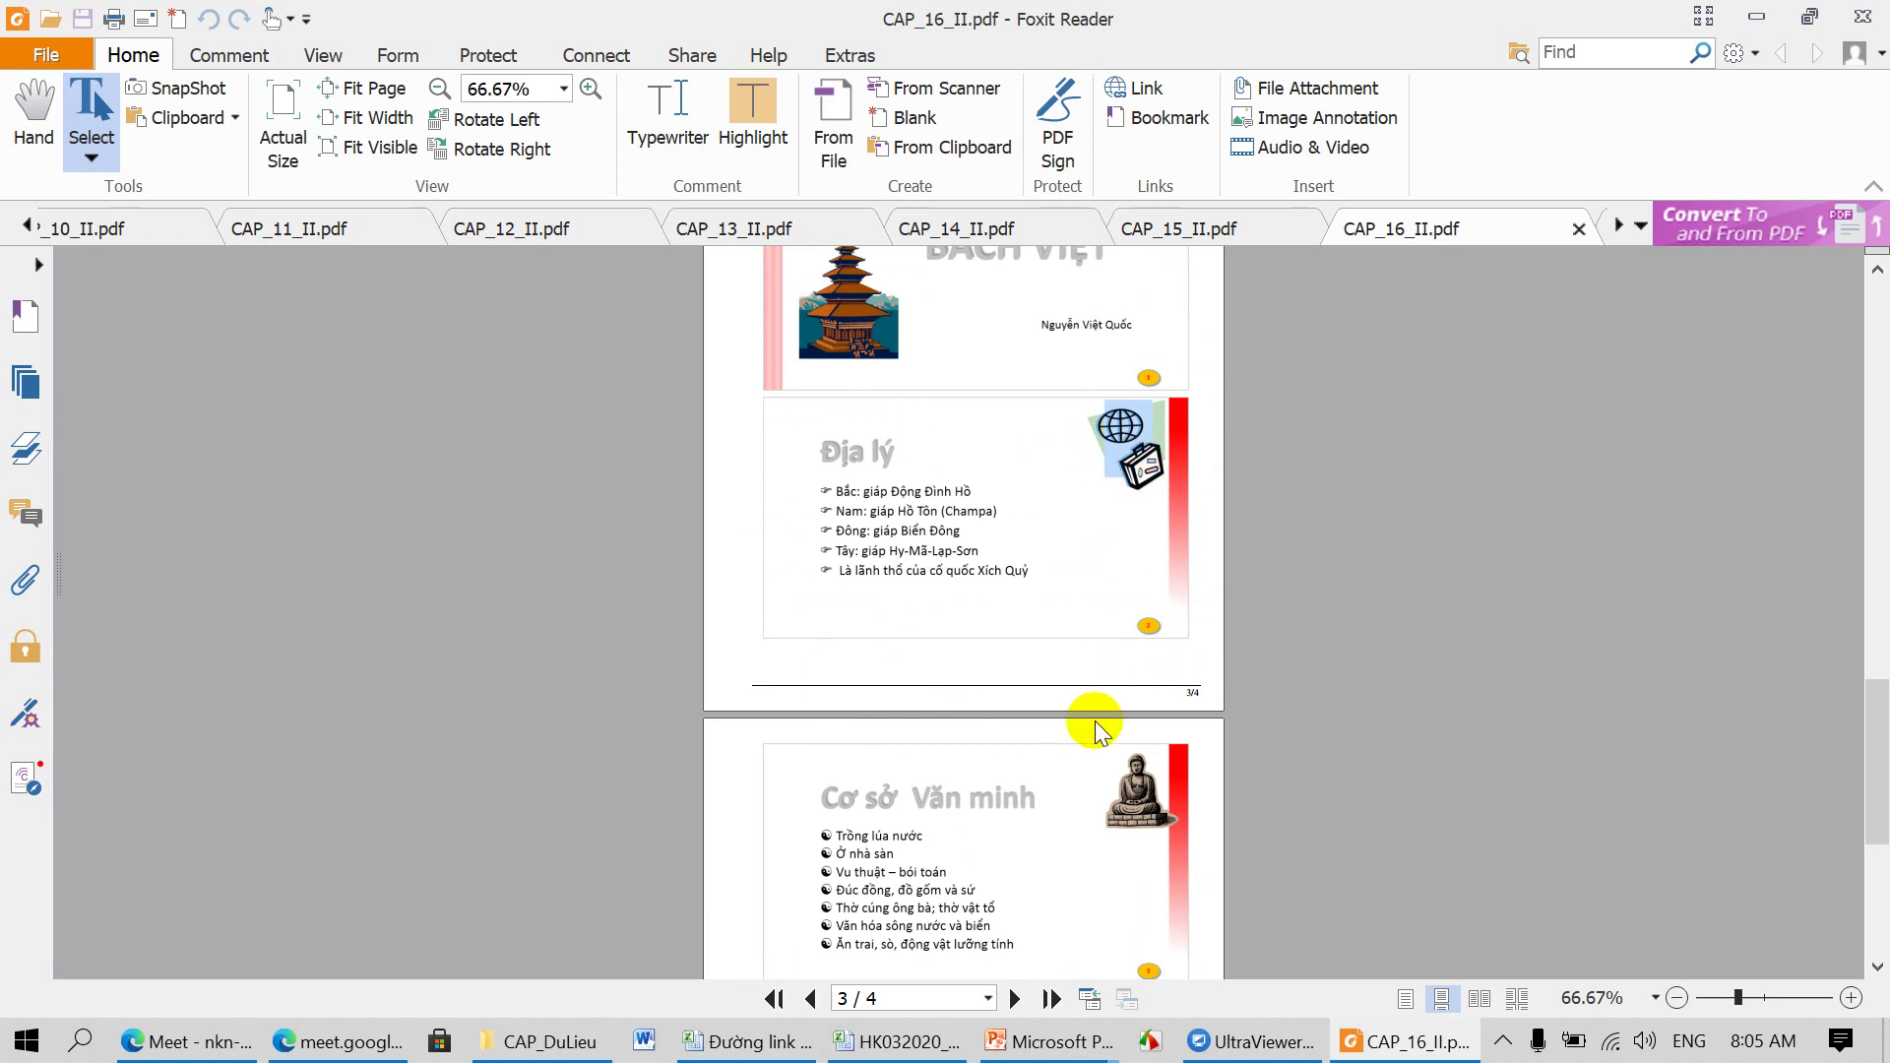
scroll(1154, 795, "down", 2)
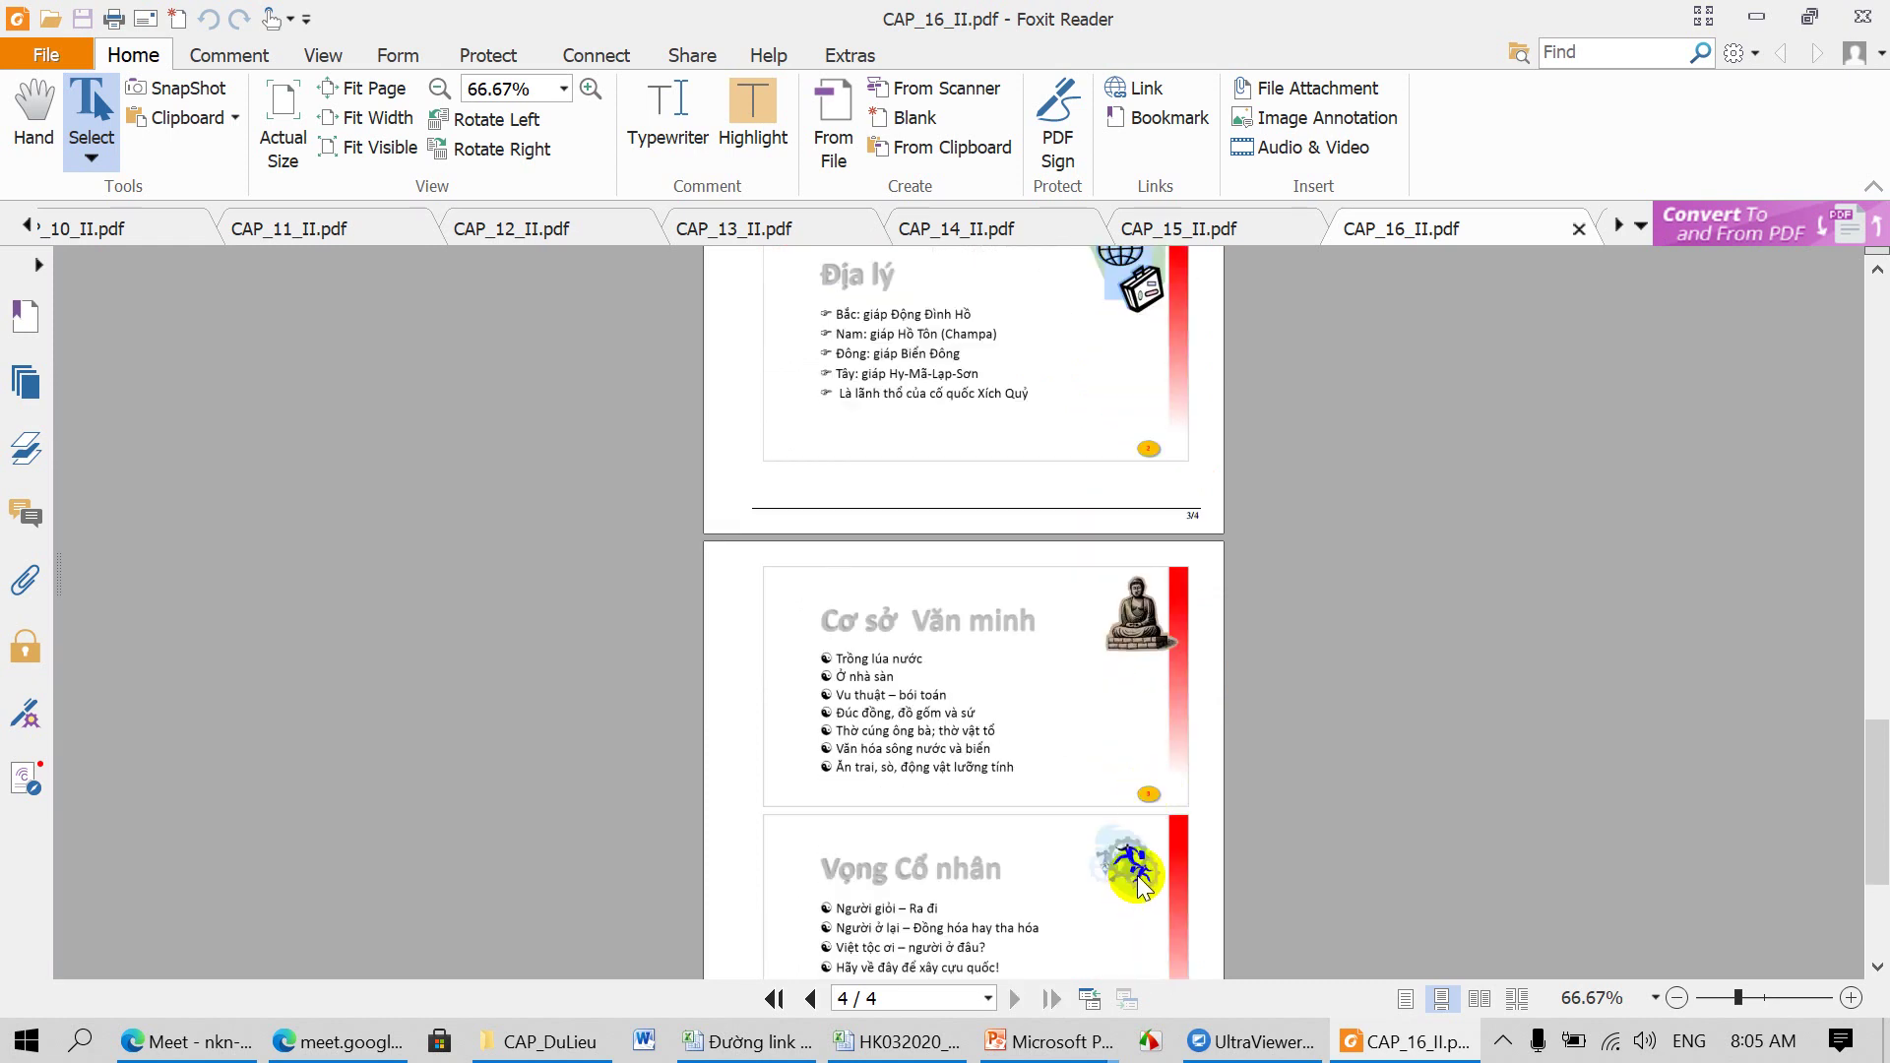
scroll(1135, 847, "down", 2)
scroll(1132, 793, "up", 3)
scroll(1132, 792, "up", 2)
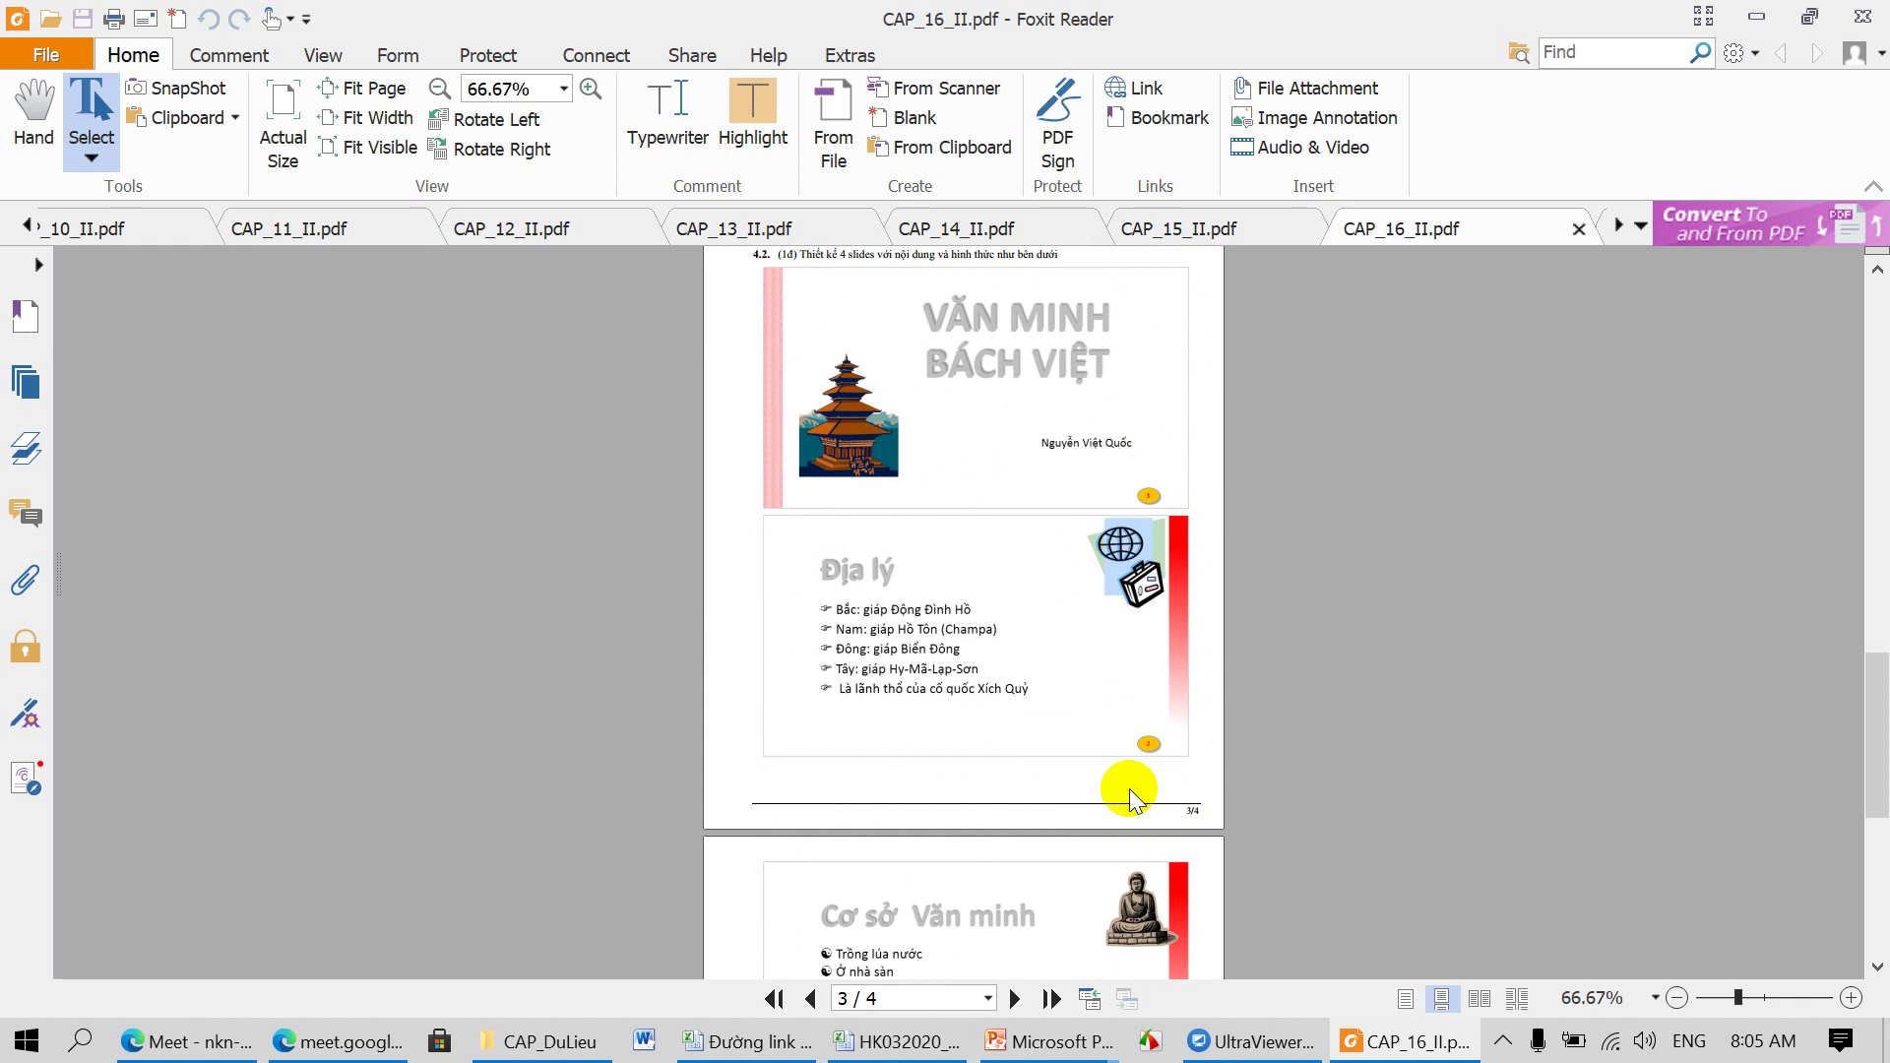
scroll(1133, 793, "up", 2)
left_click(841, 543)
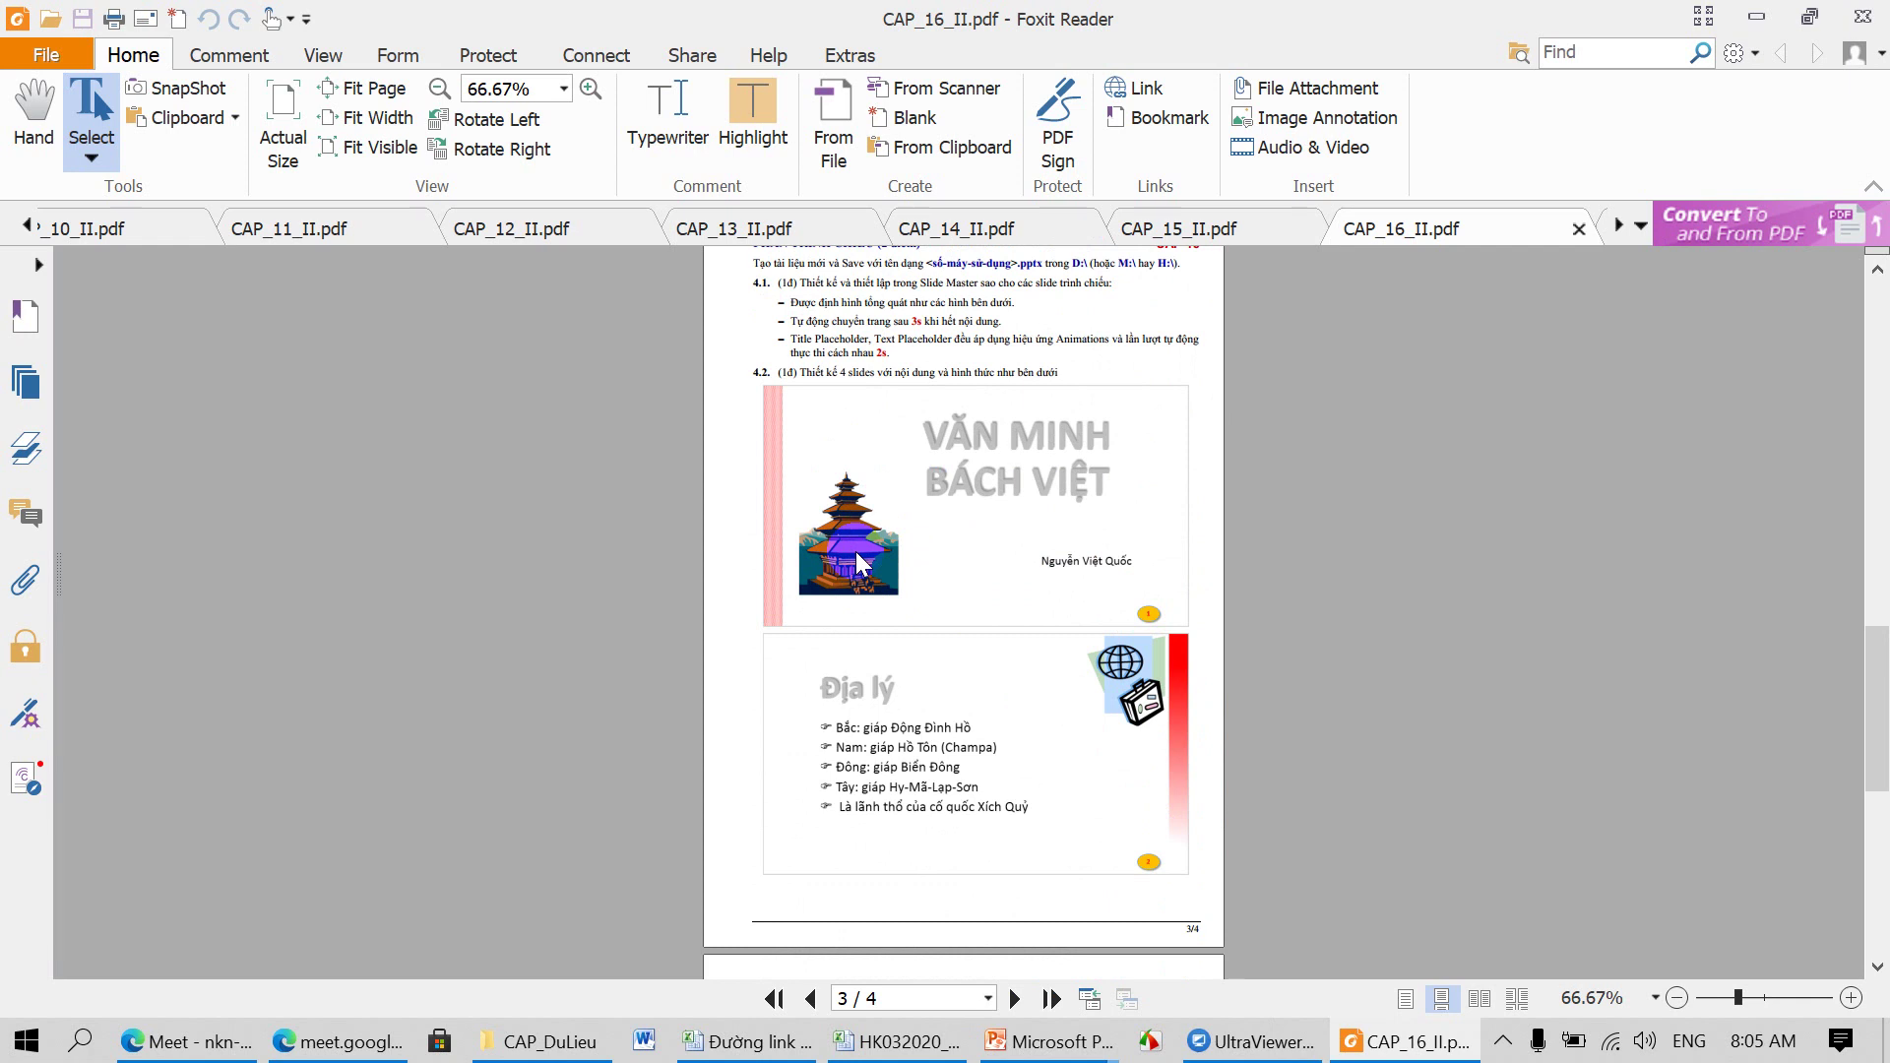
left_click(919, 630)
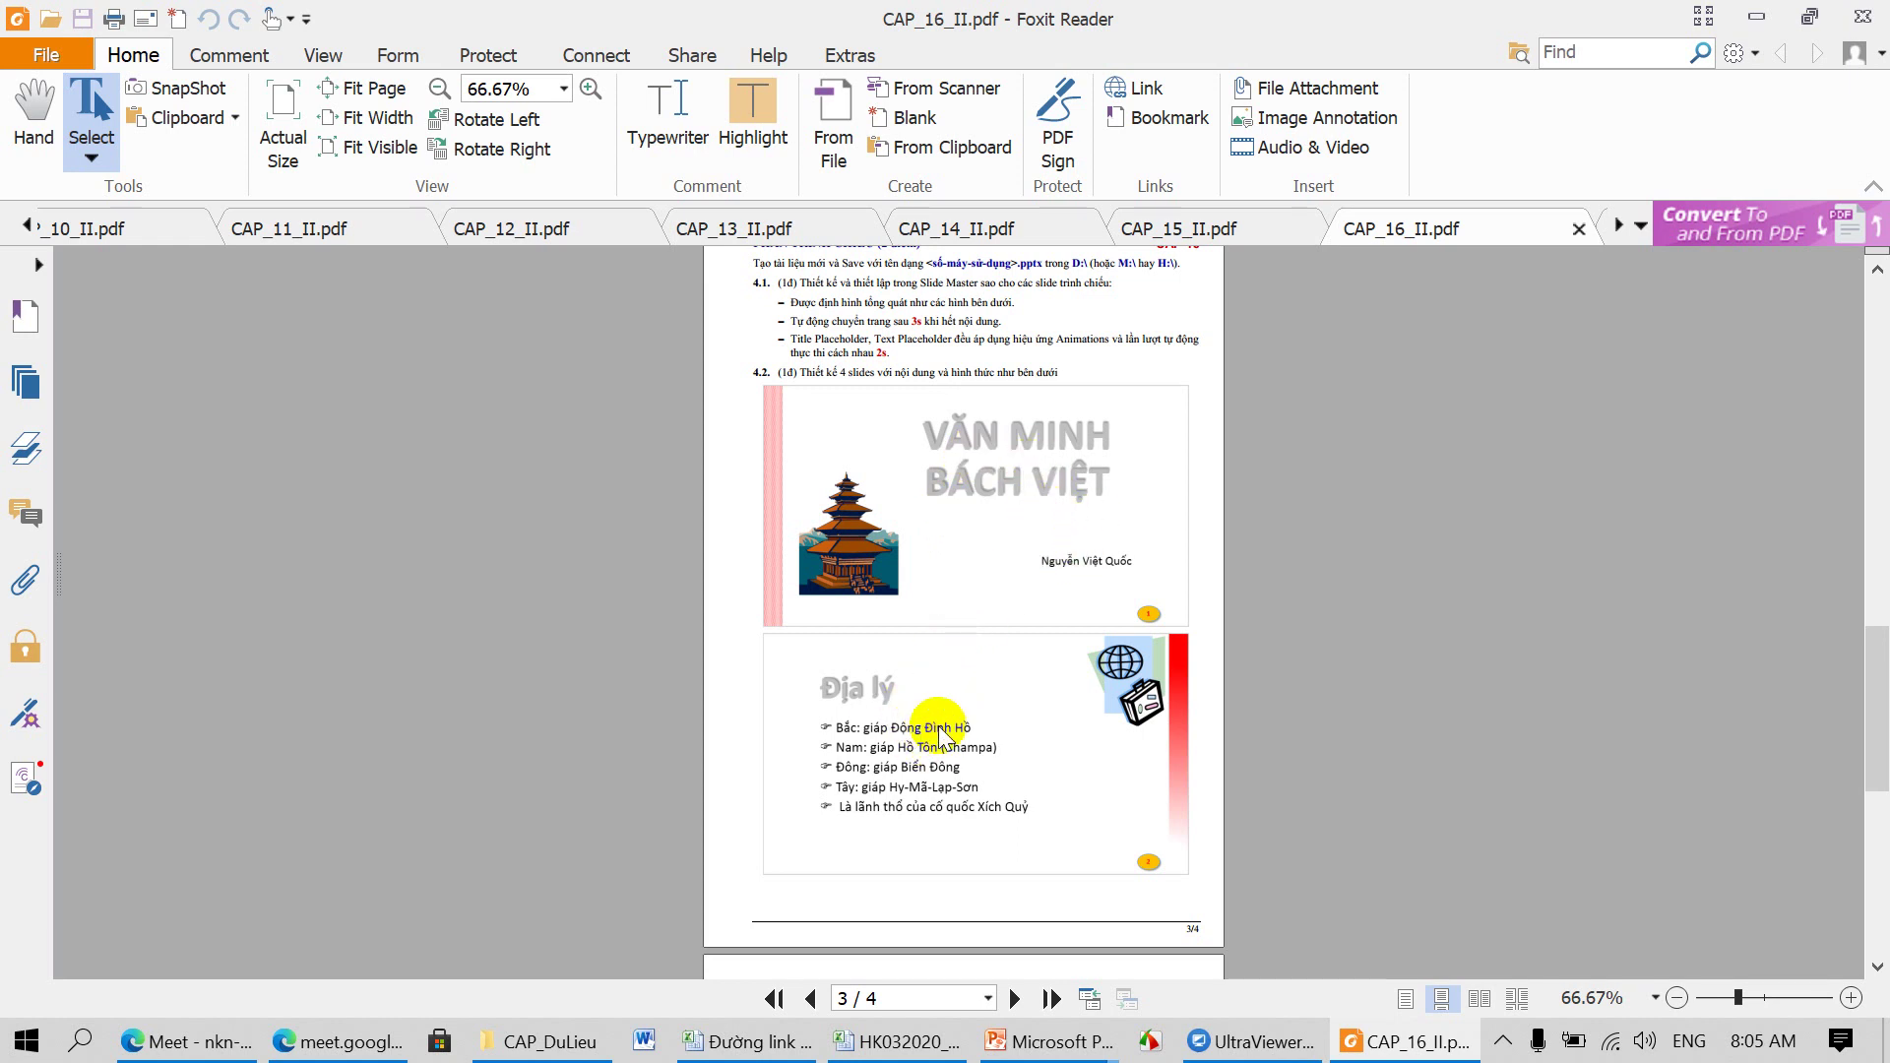
scroll(908, 675, "down", 5)
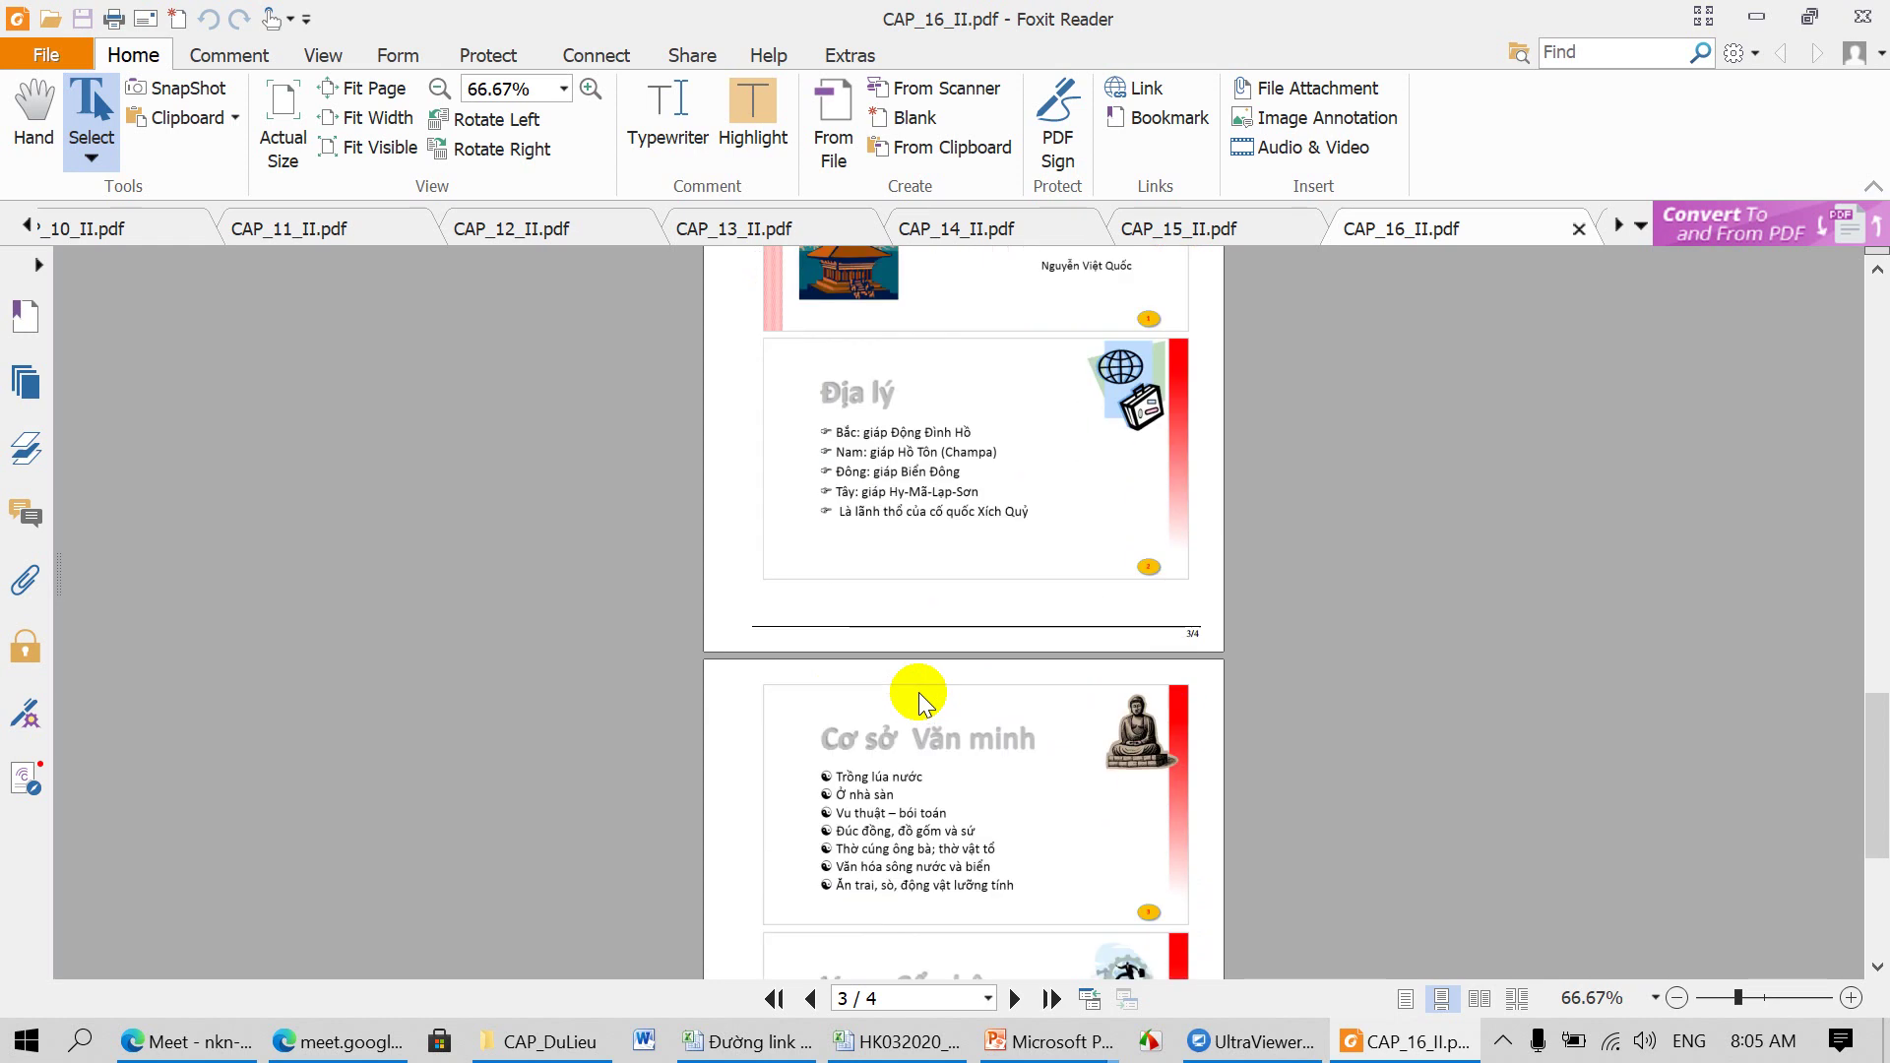
scroll(908, 675, "down", 5)
scroll(899, 658, "down", 1)
scroll(901, 650, "down", 3)
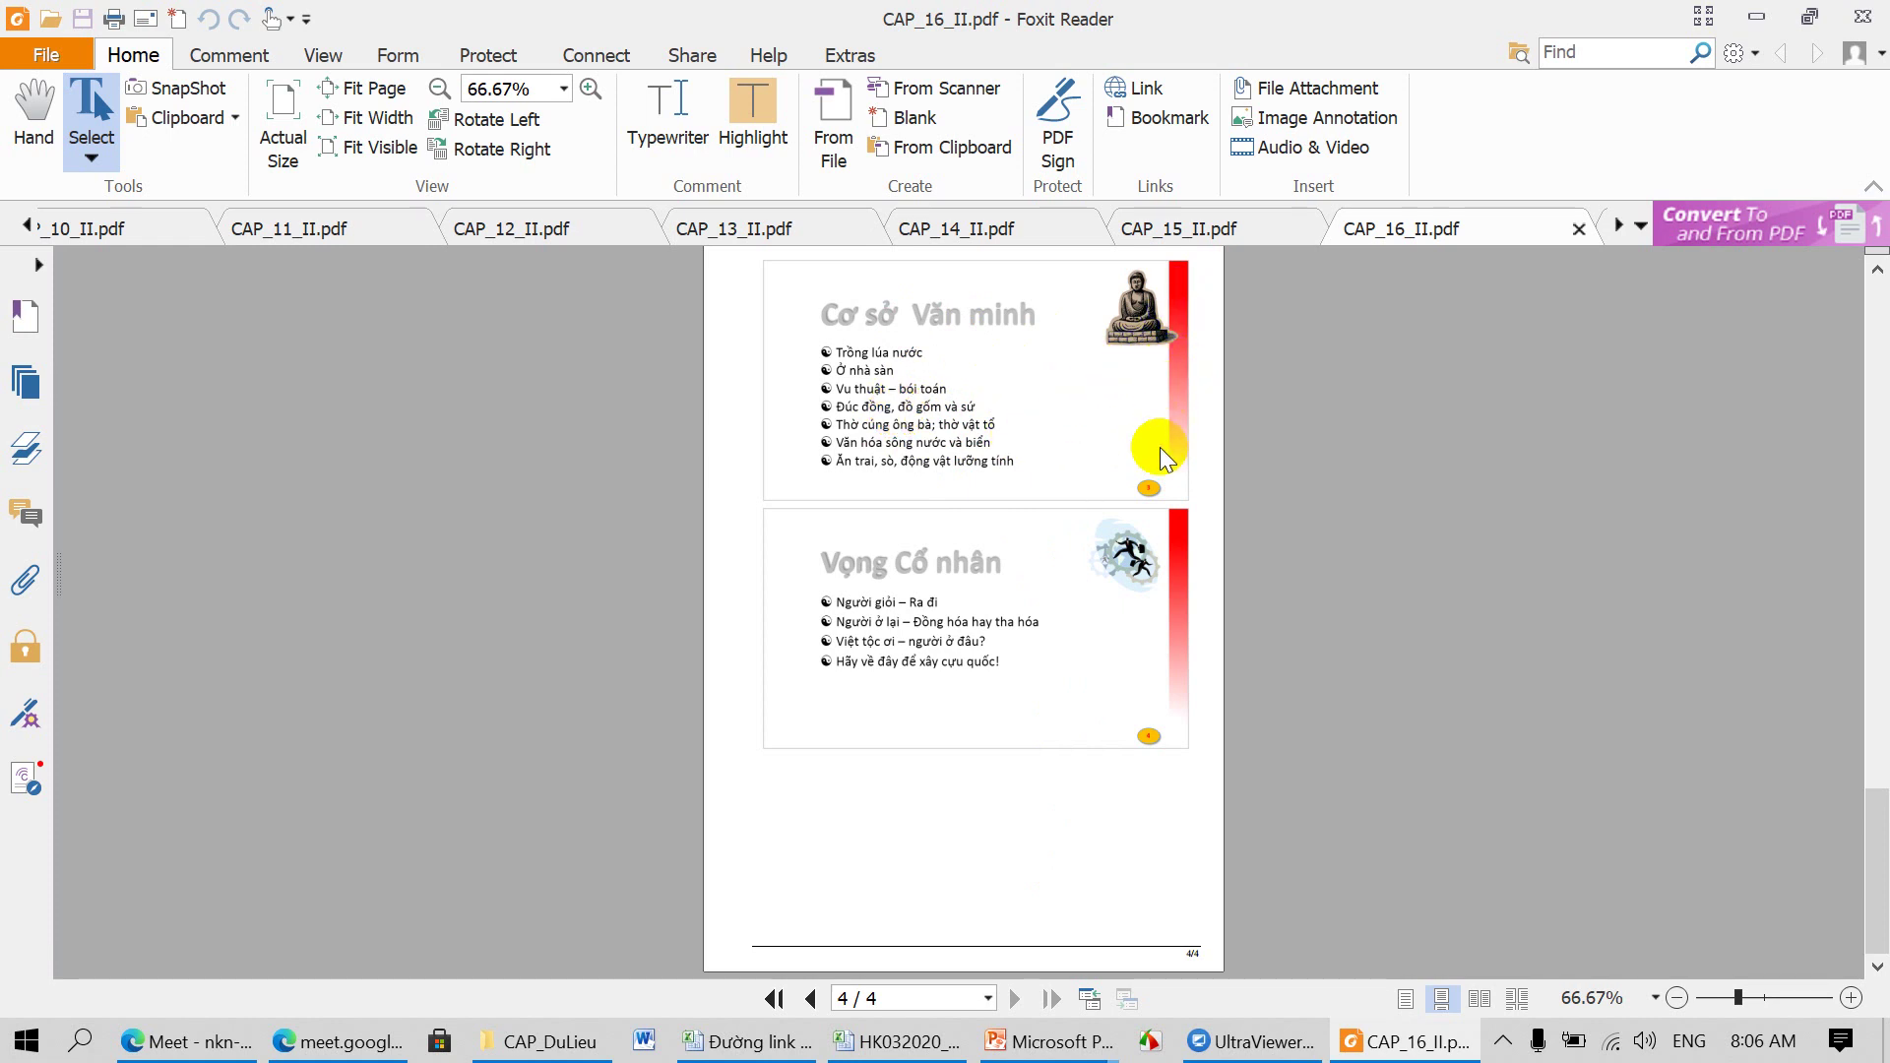
scroll(1039, 458, "up", 5)
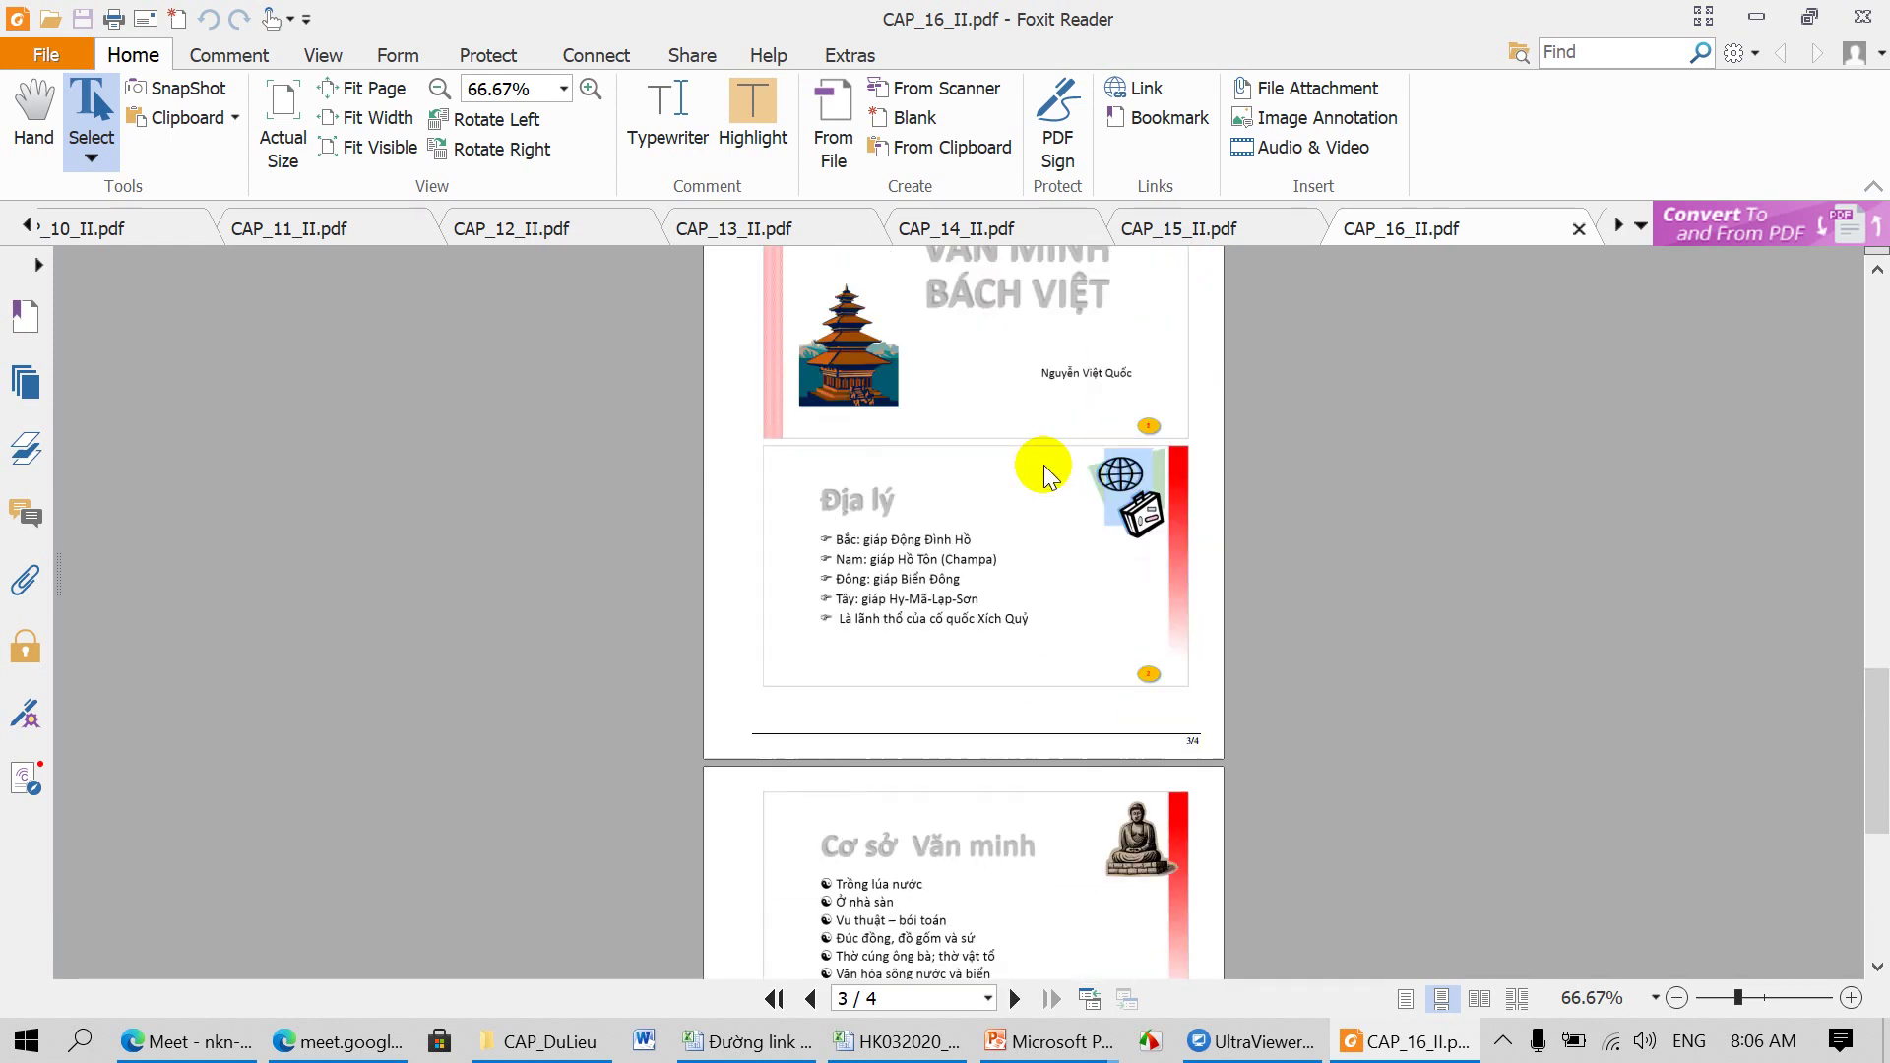
scroll(1037, 446, "up", 2)
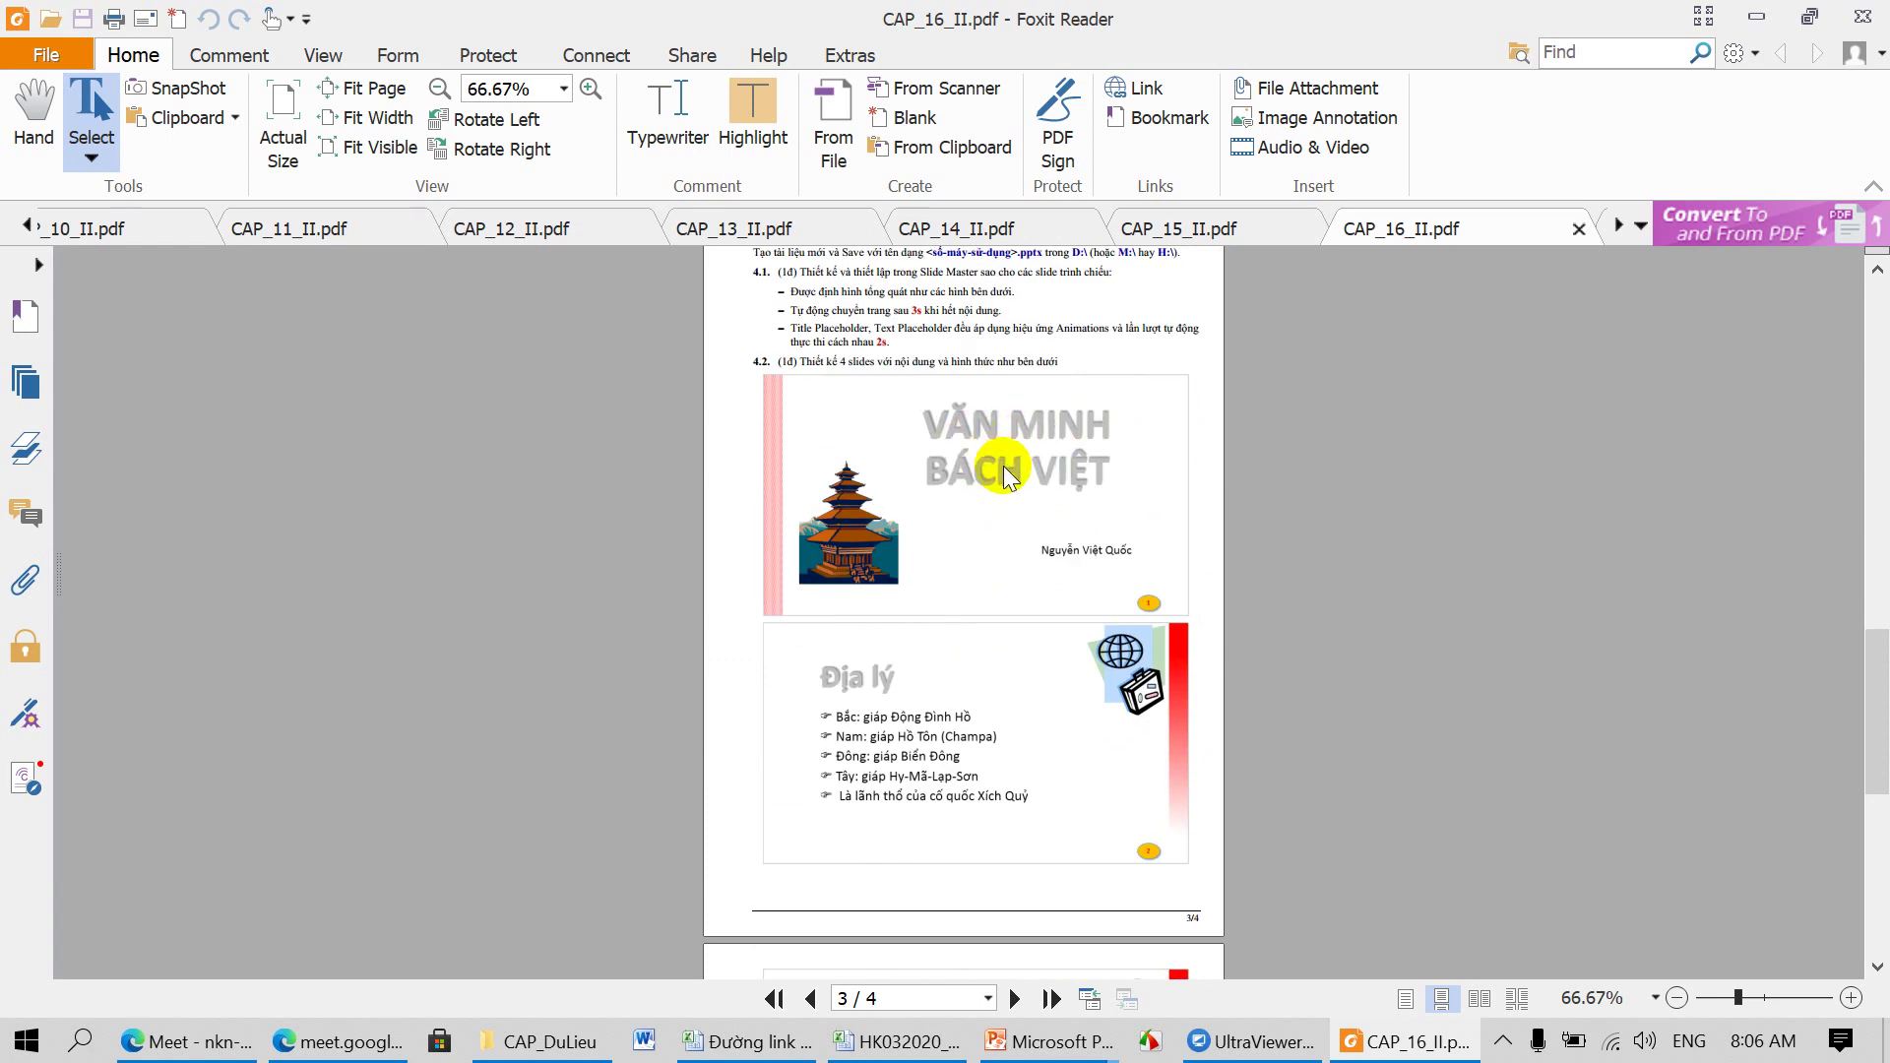
scroll(1003, 468, "down", 3)
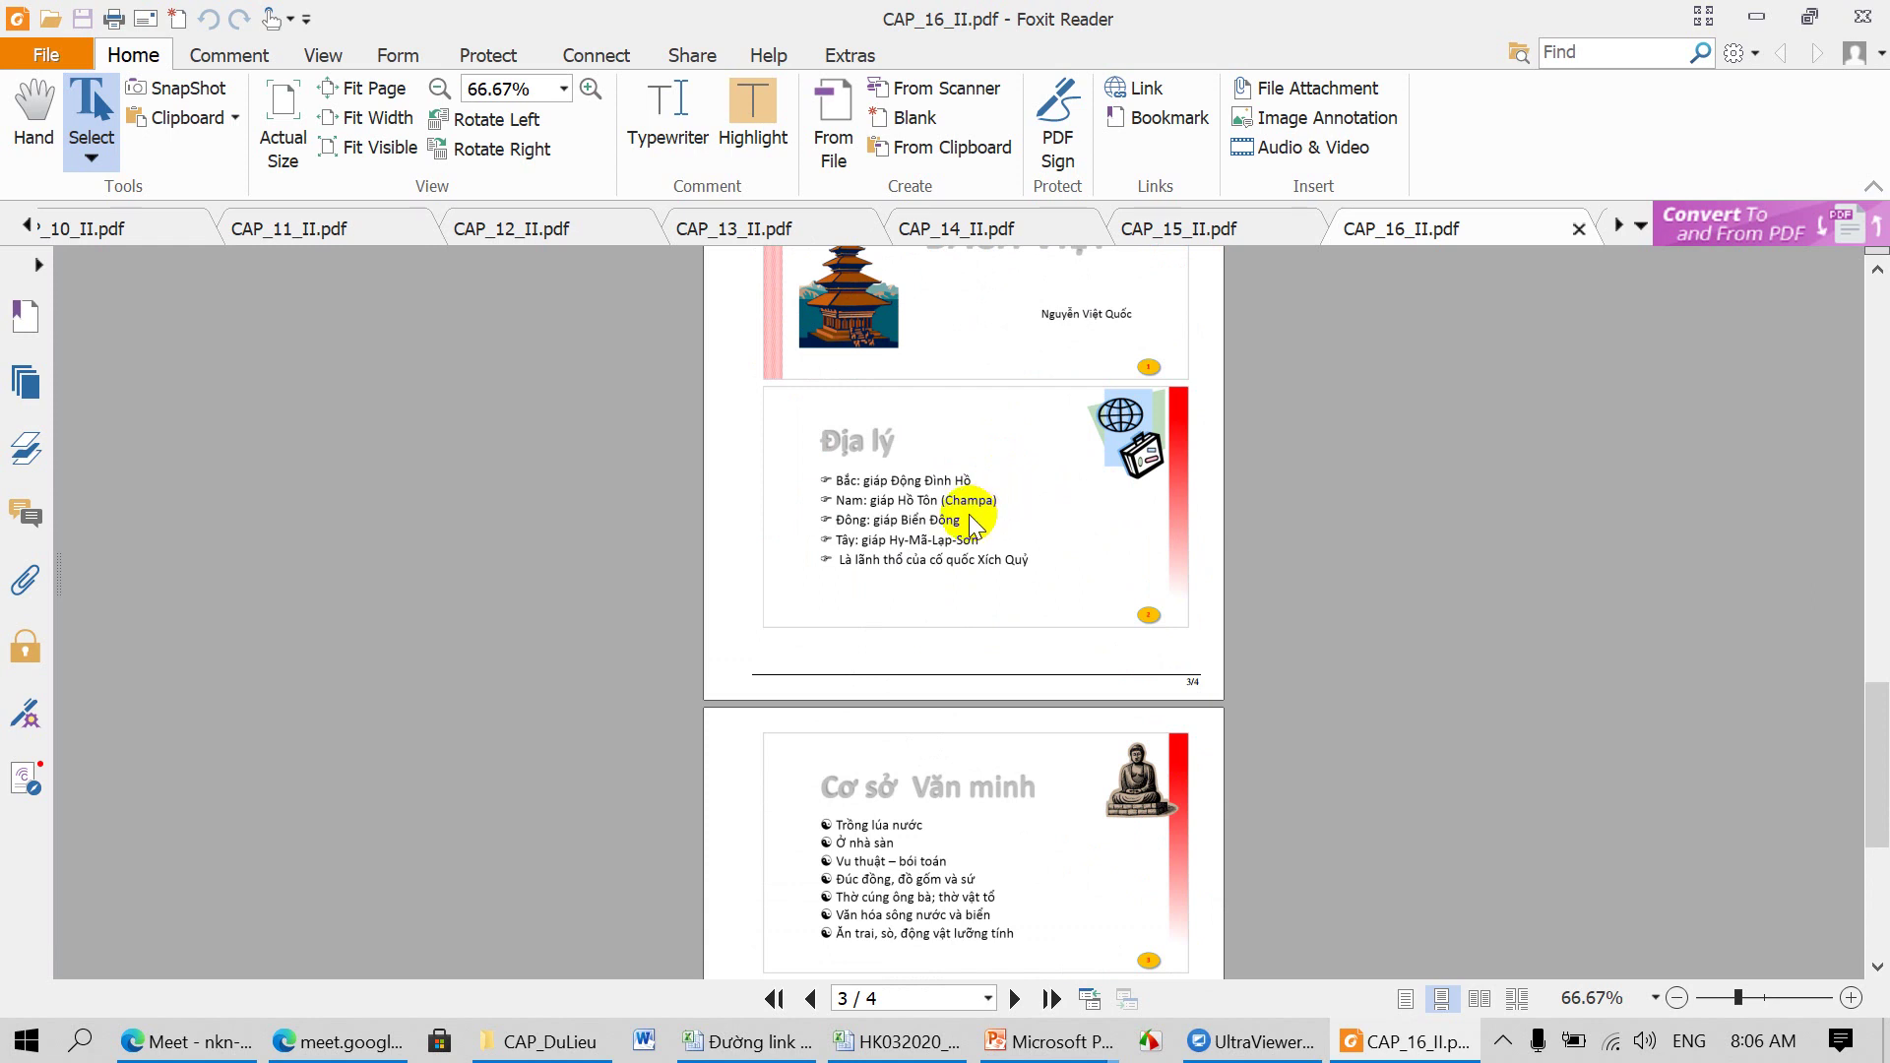
scroll(974, 524, "up", 3)
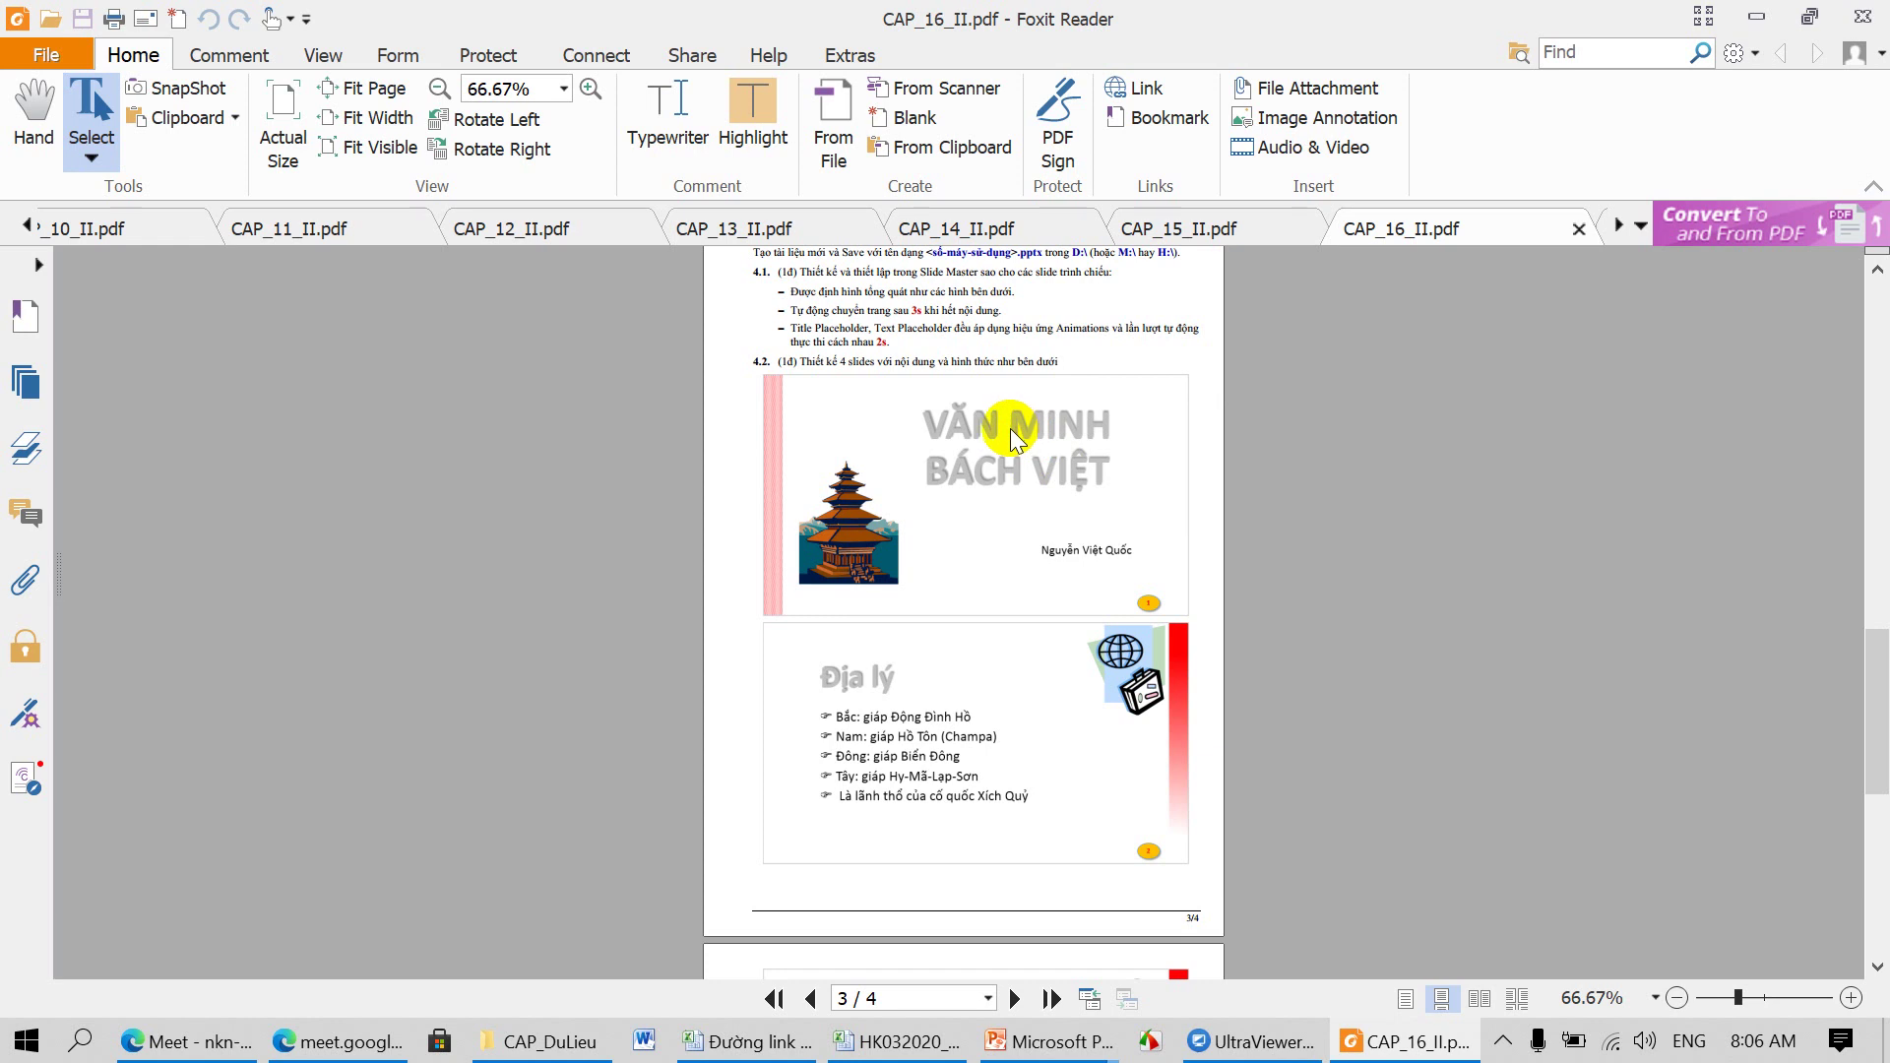
scroll(1005, 463, "down", 1)
scroll(1003, 458, "down", 1)
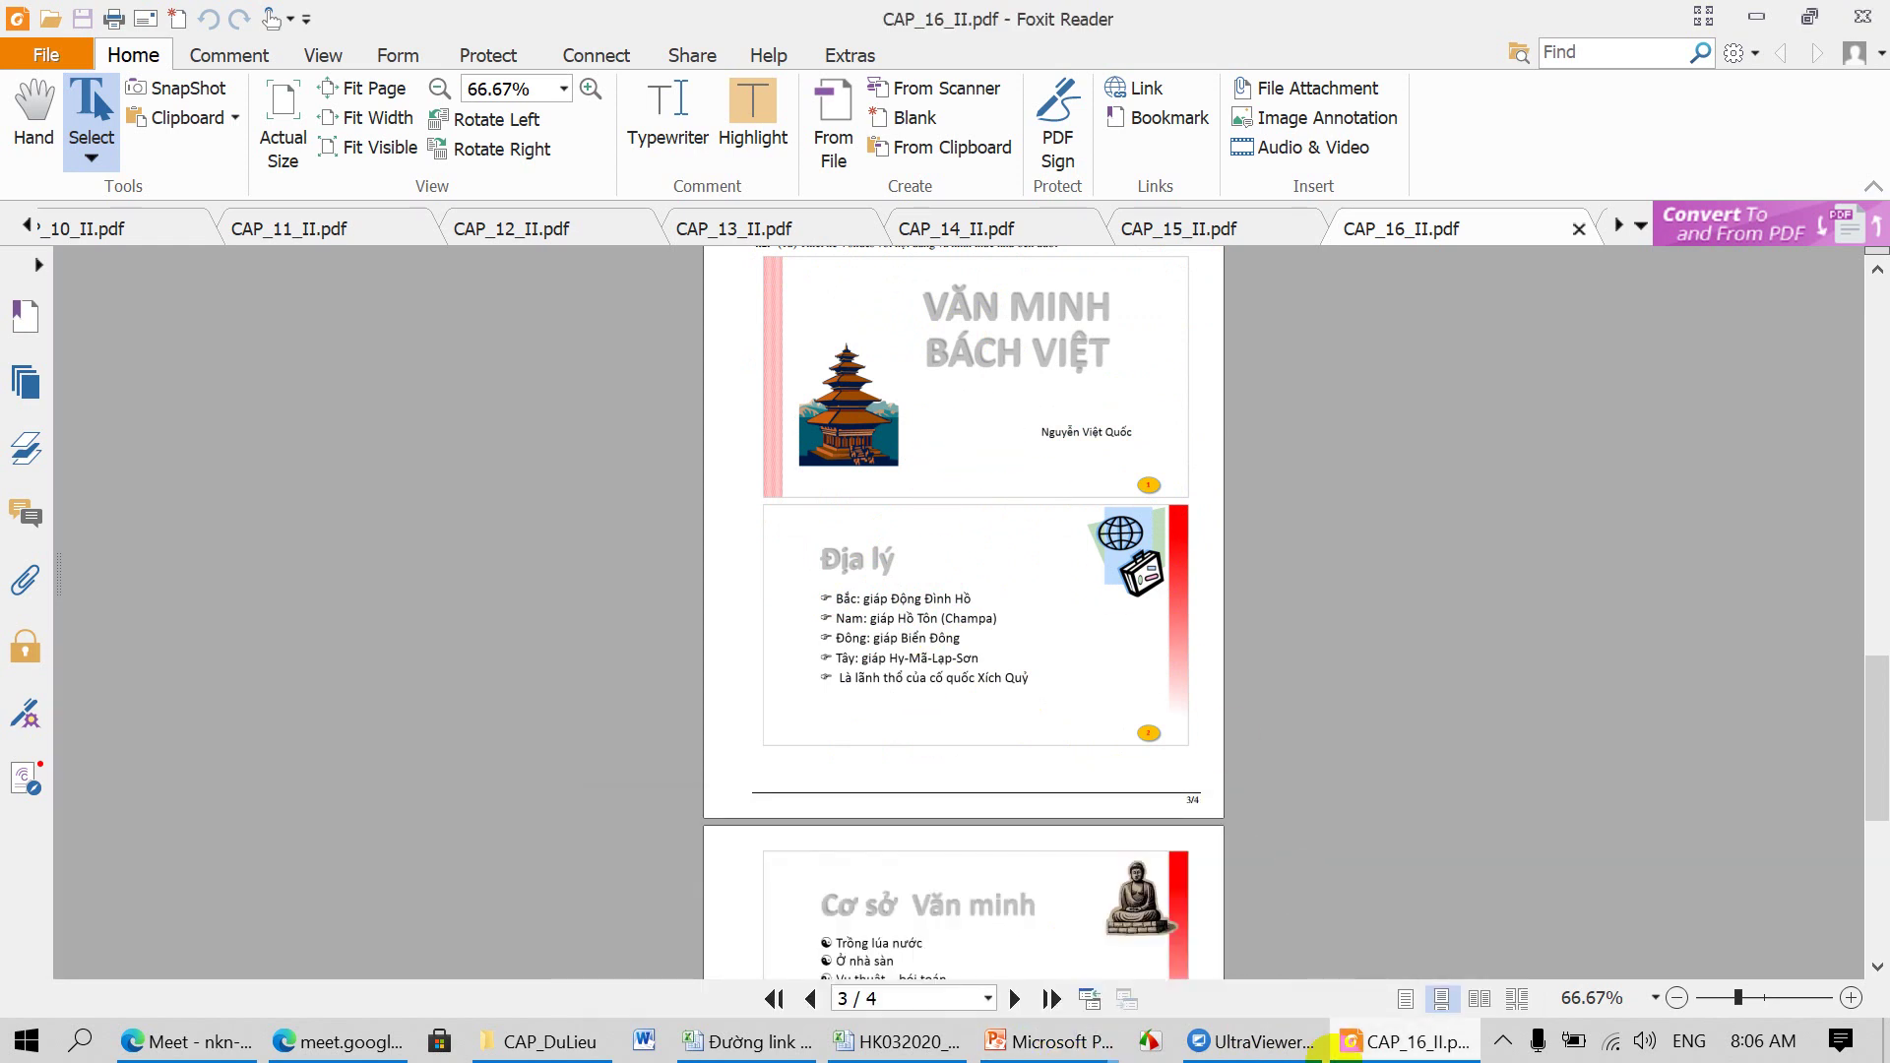
left_click(1064, 1041)
left_click(1284, 1004)
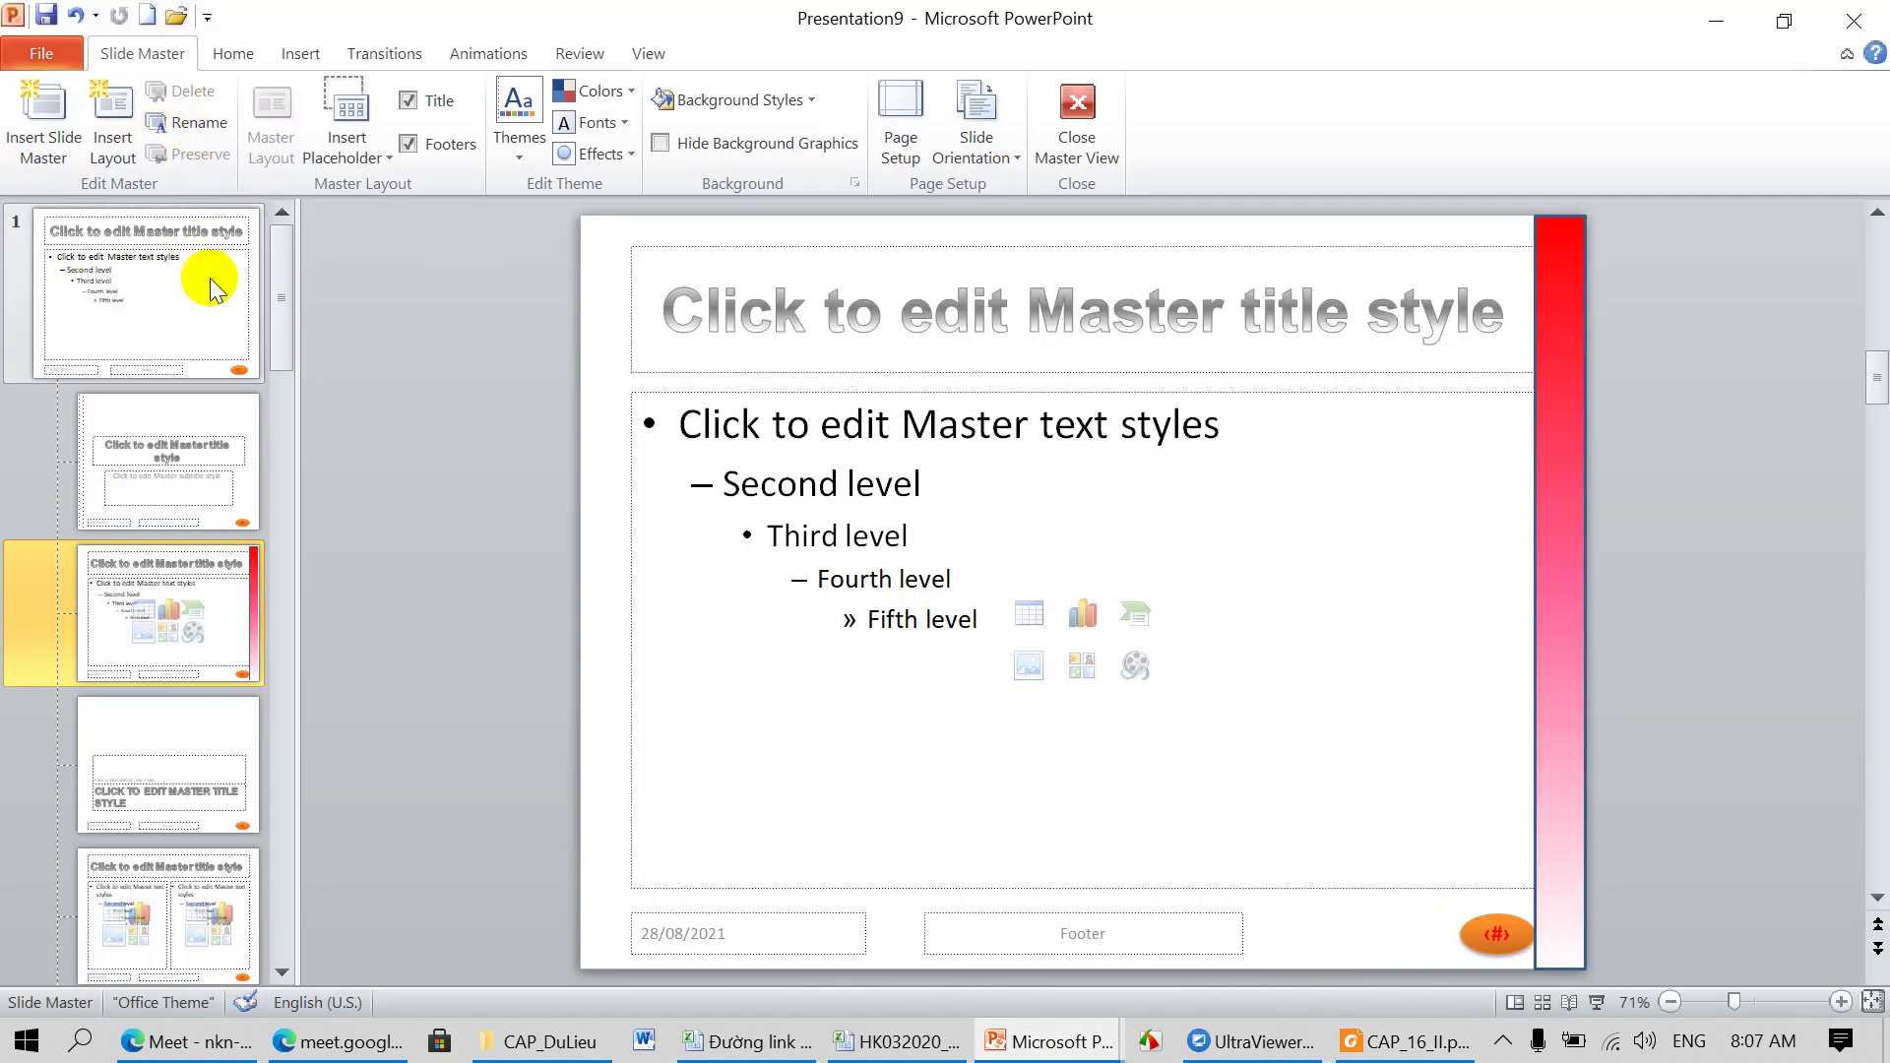
Step: Leave Slide Master view and insert the pagoda clip art onto slide 1
left_click(1060, 145)
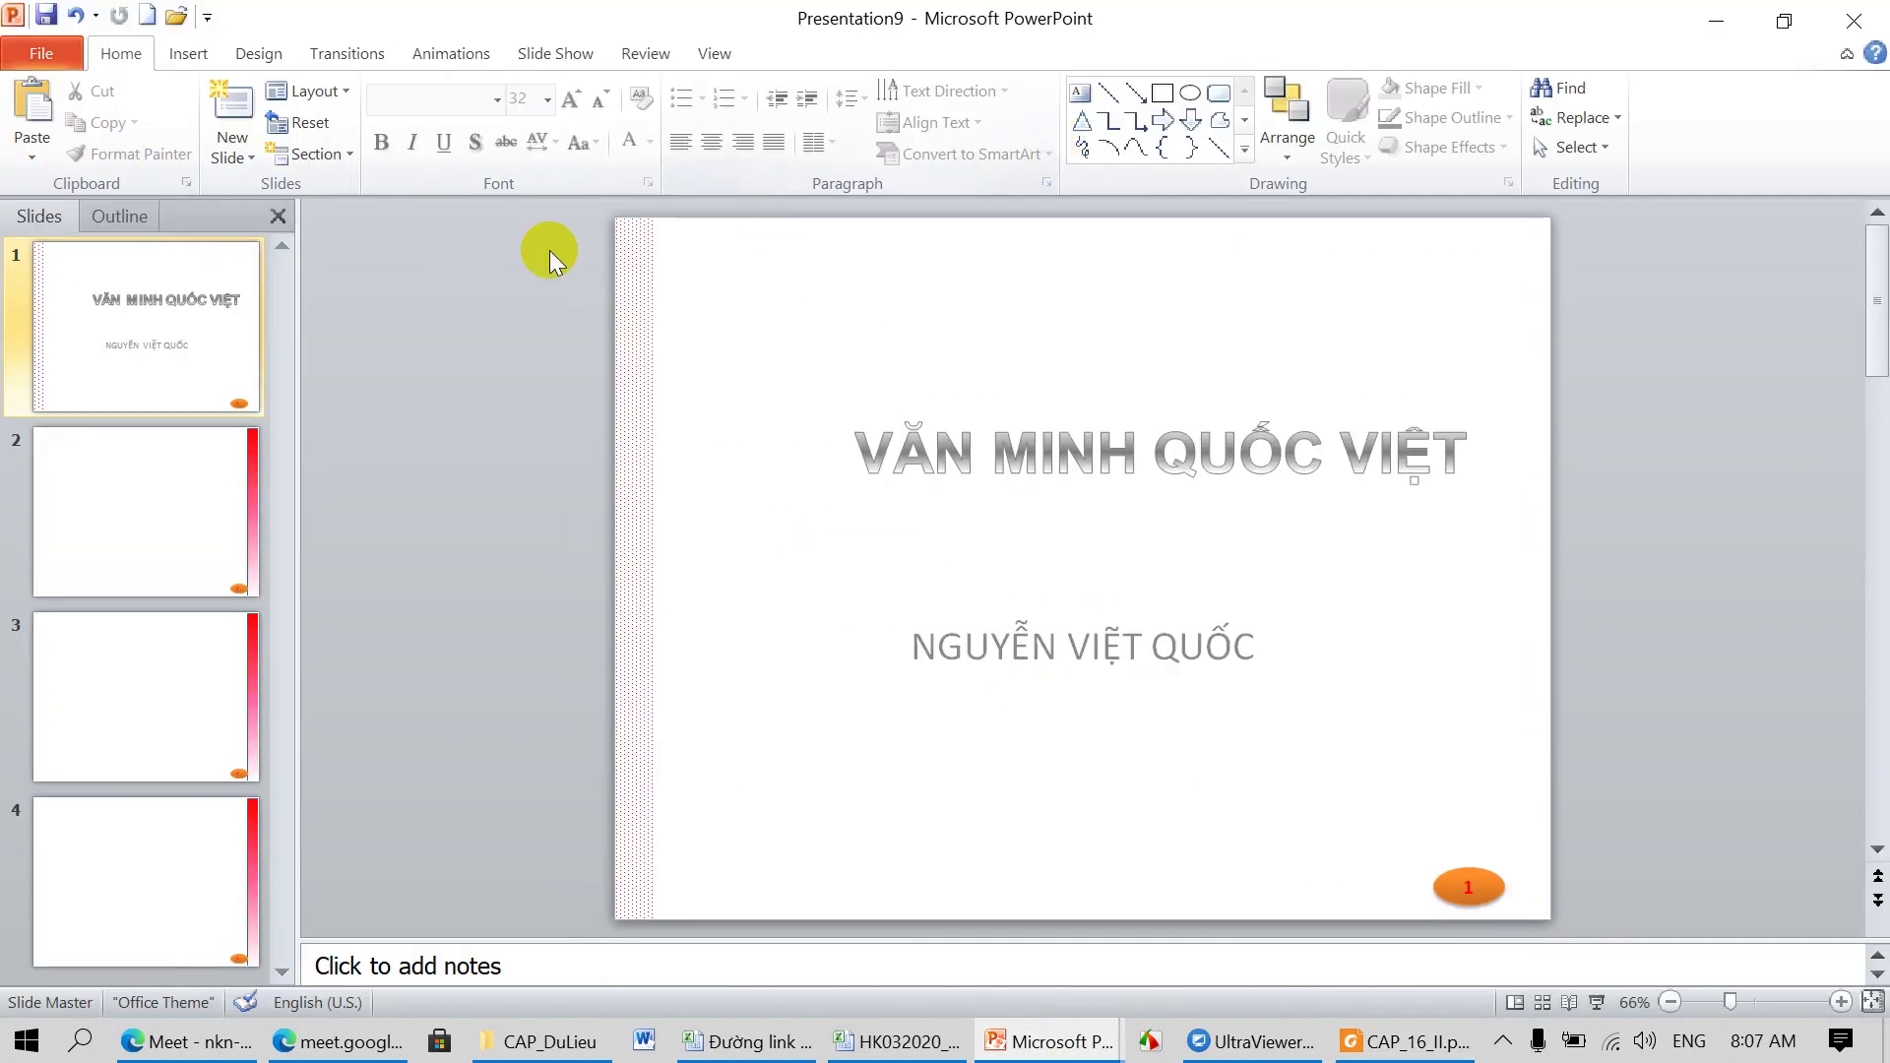
left_click(187, 56)
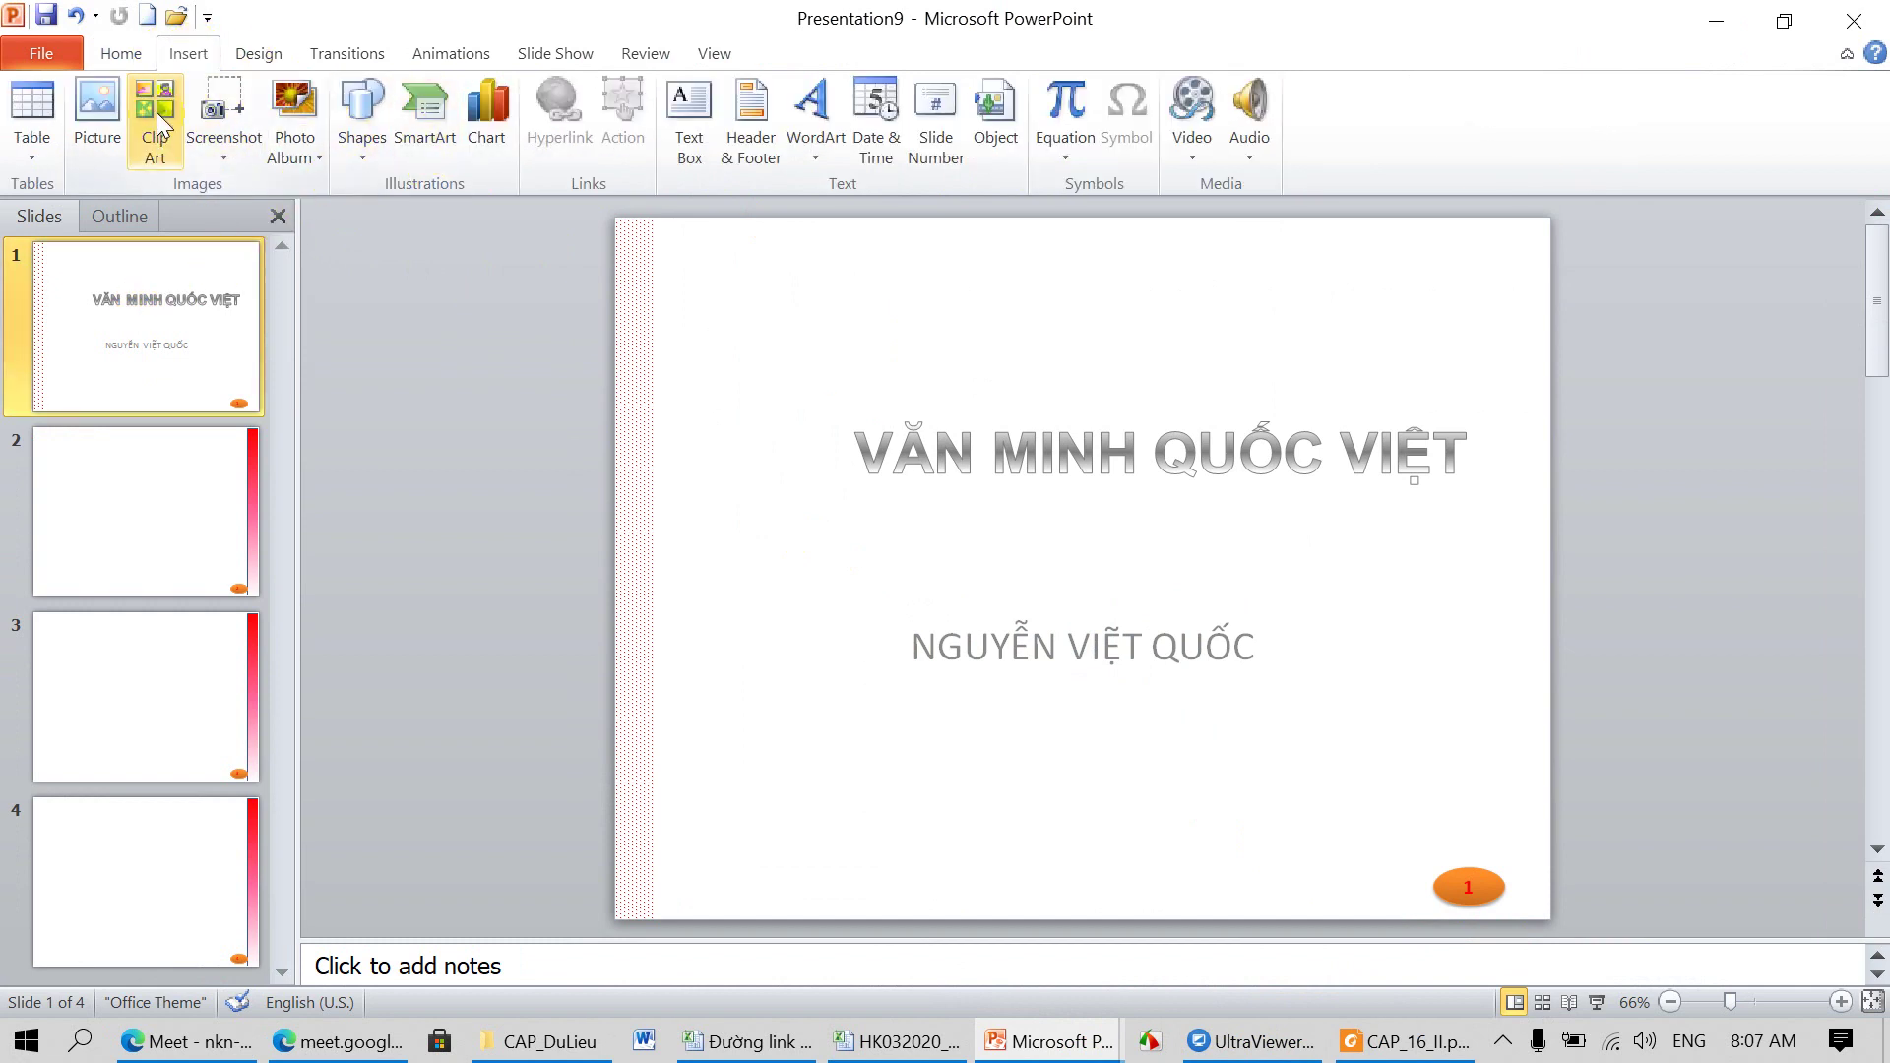
left_click(154, 116)
left_click(1837, 285)
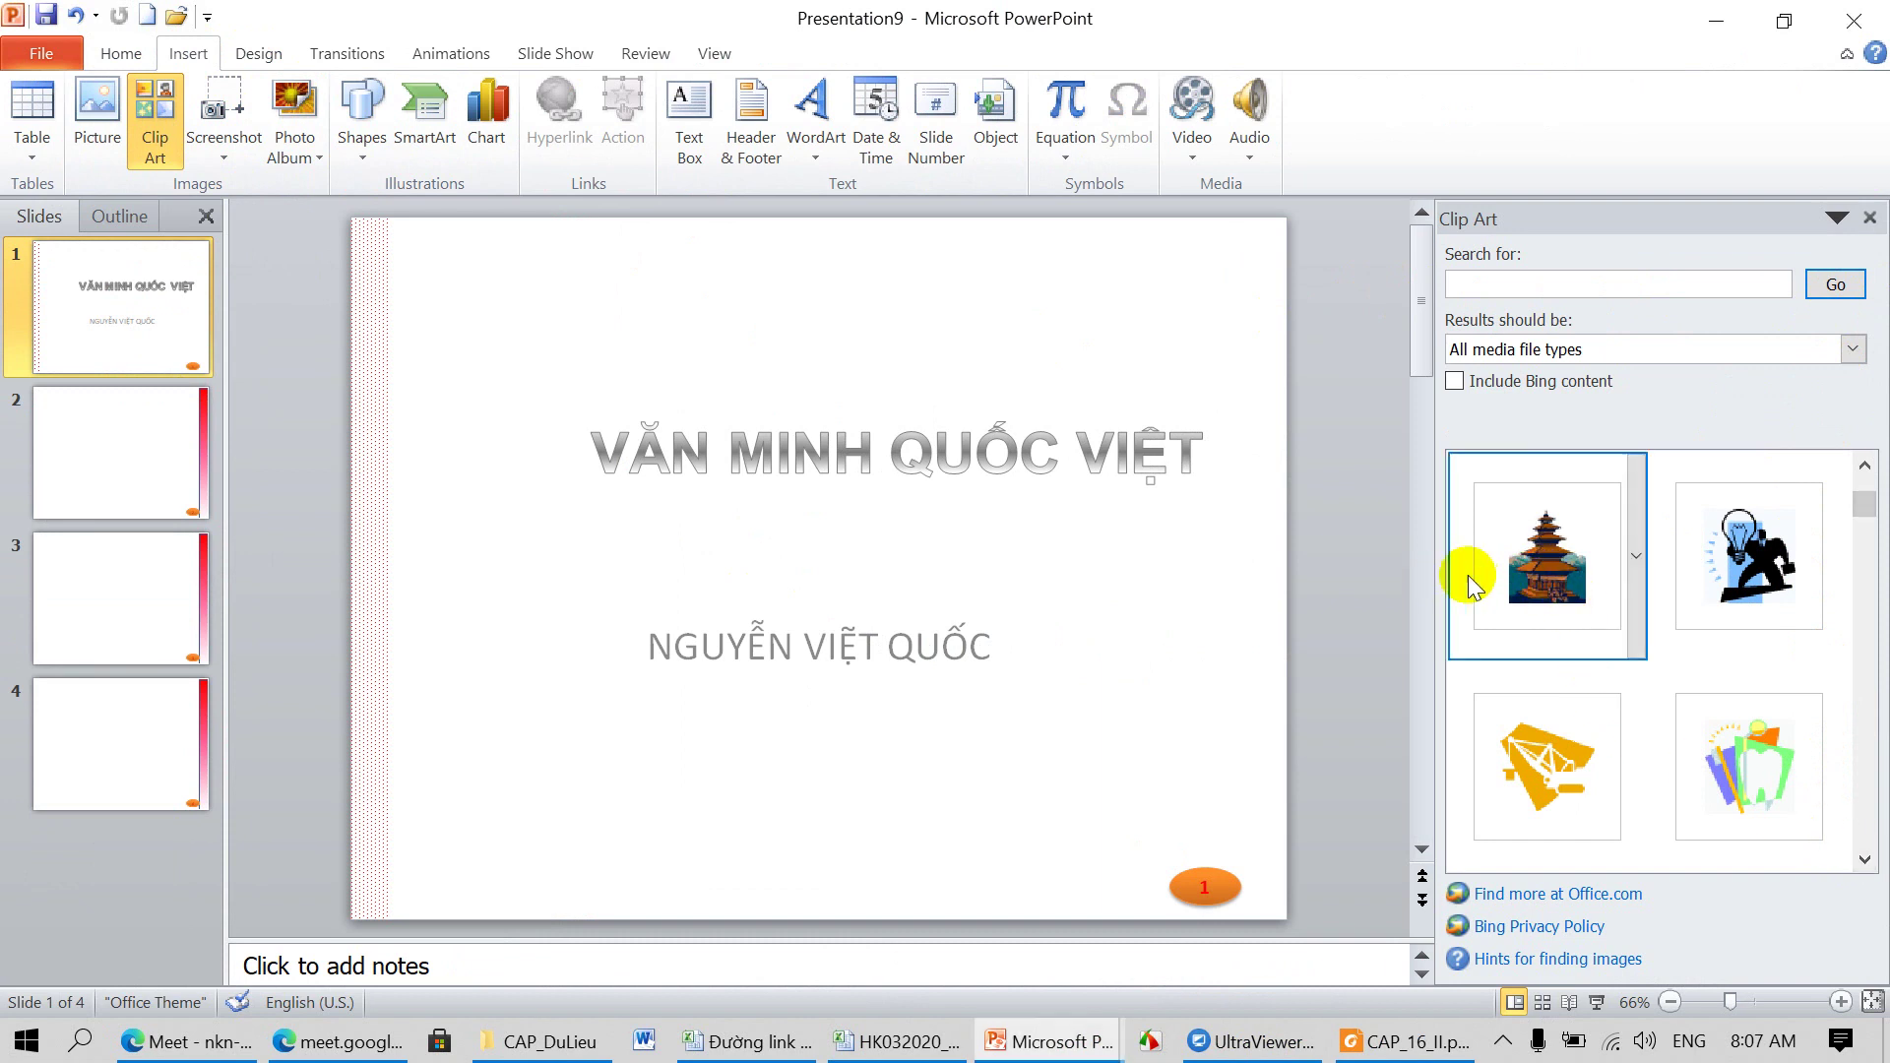
left_click(1539, 552)
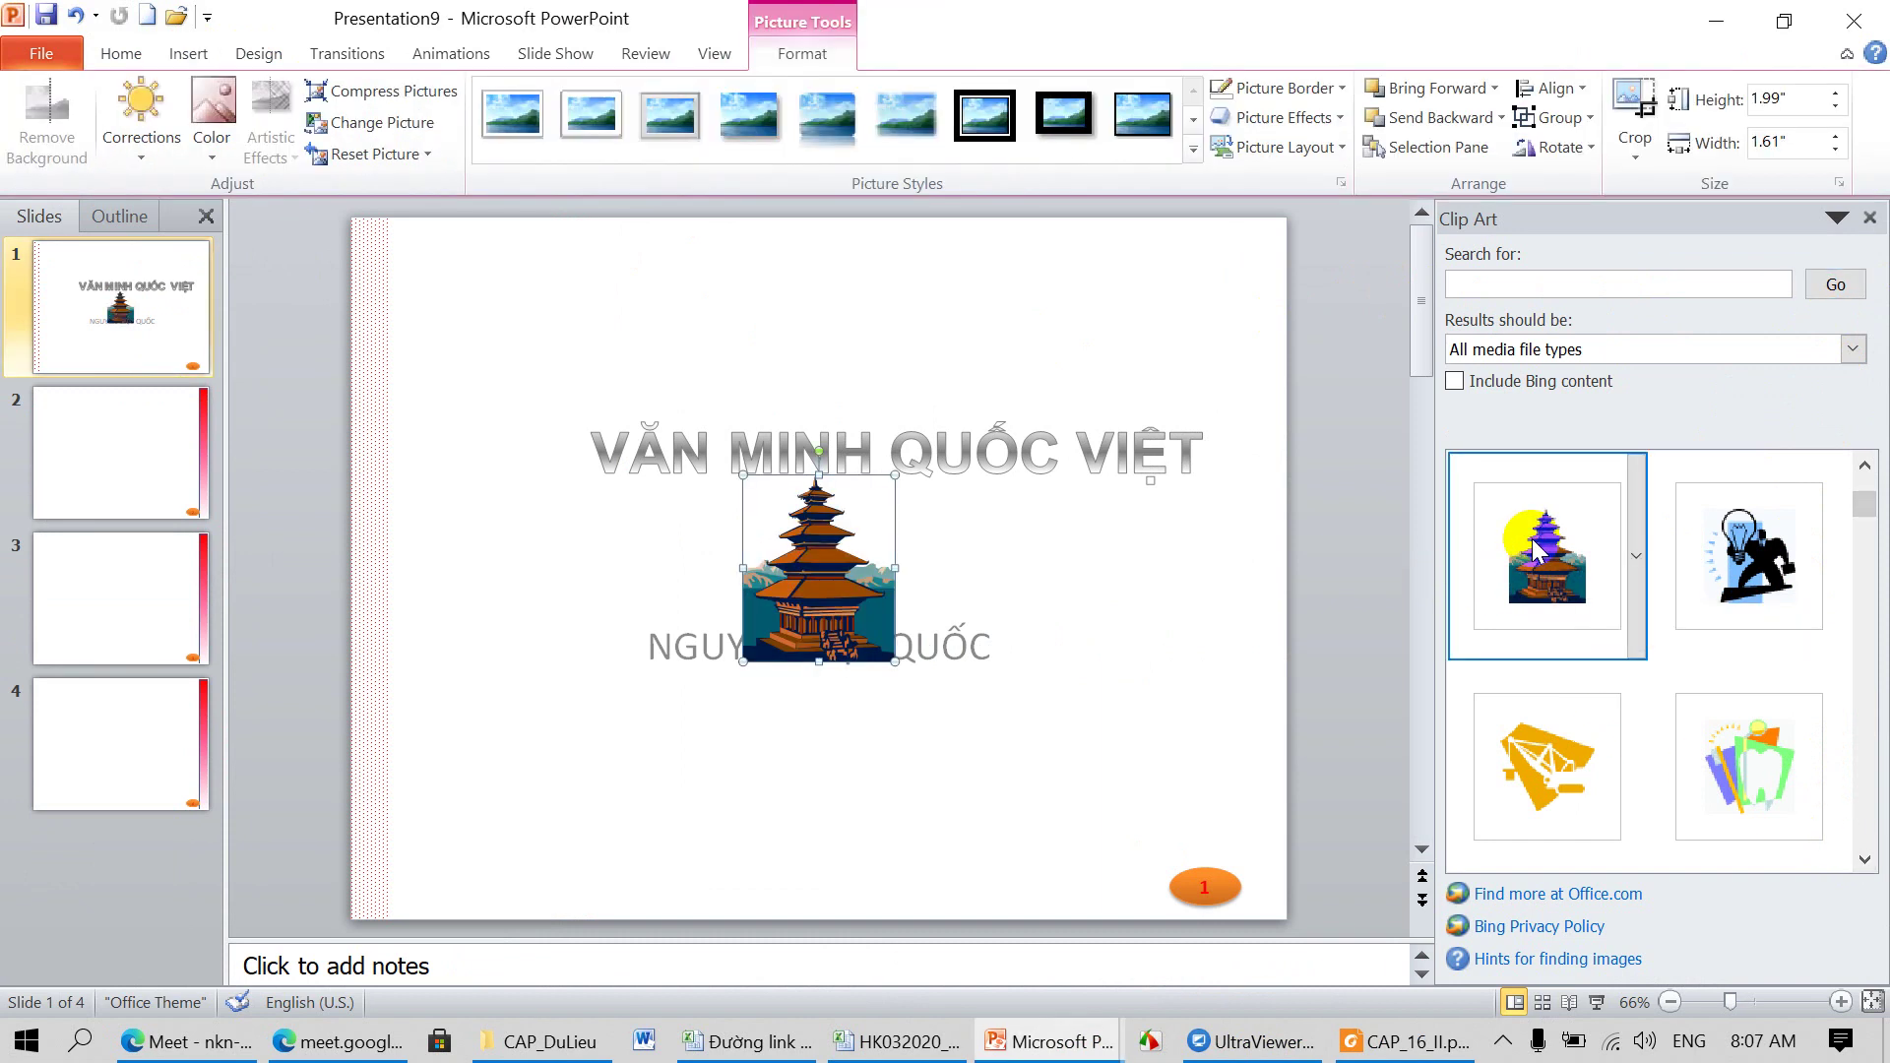
Step: Move the pagoda to the bottom-left corner and enlarge it to 2.33" by 1.89"
left_click_drag(833, 539, 473, 735)
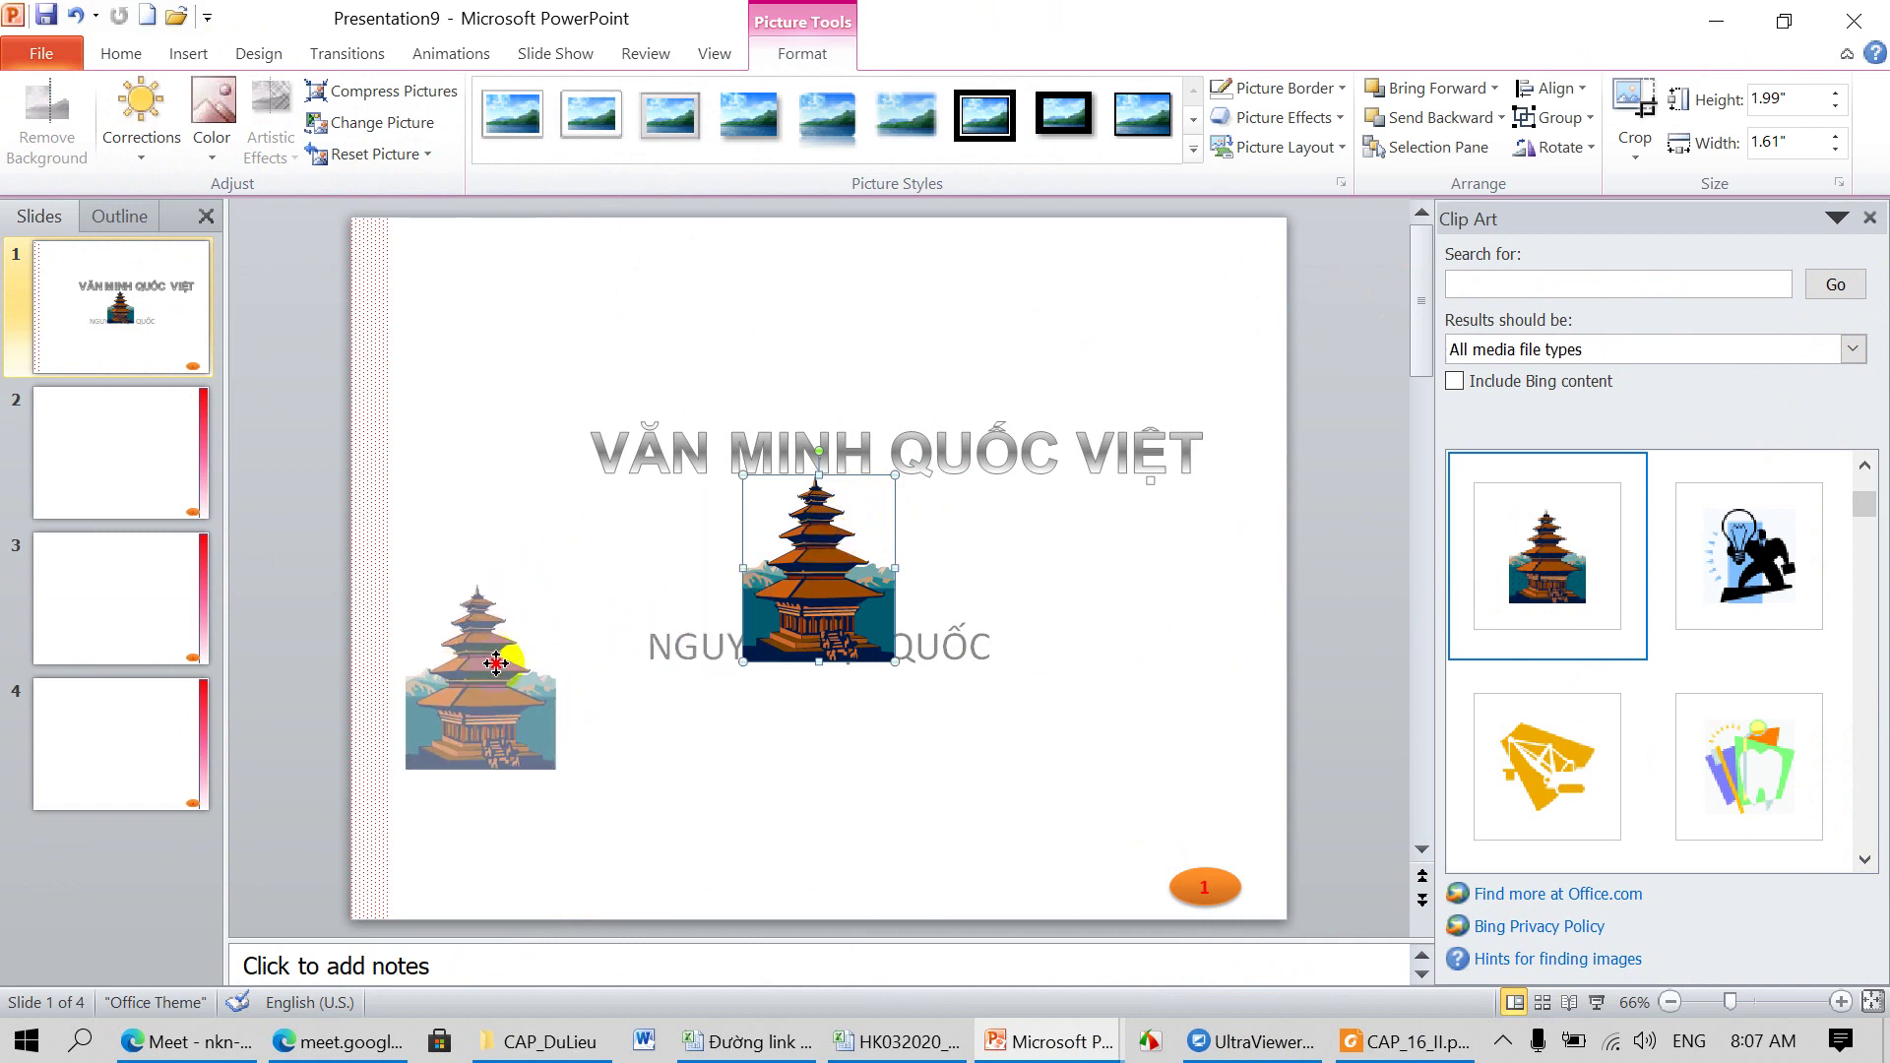
left_click_drag(533, 856, 560, 888)
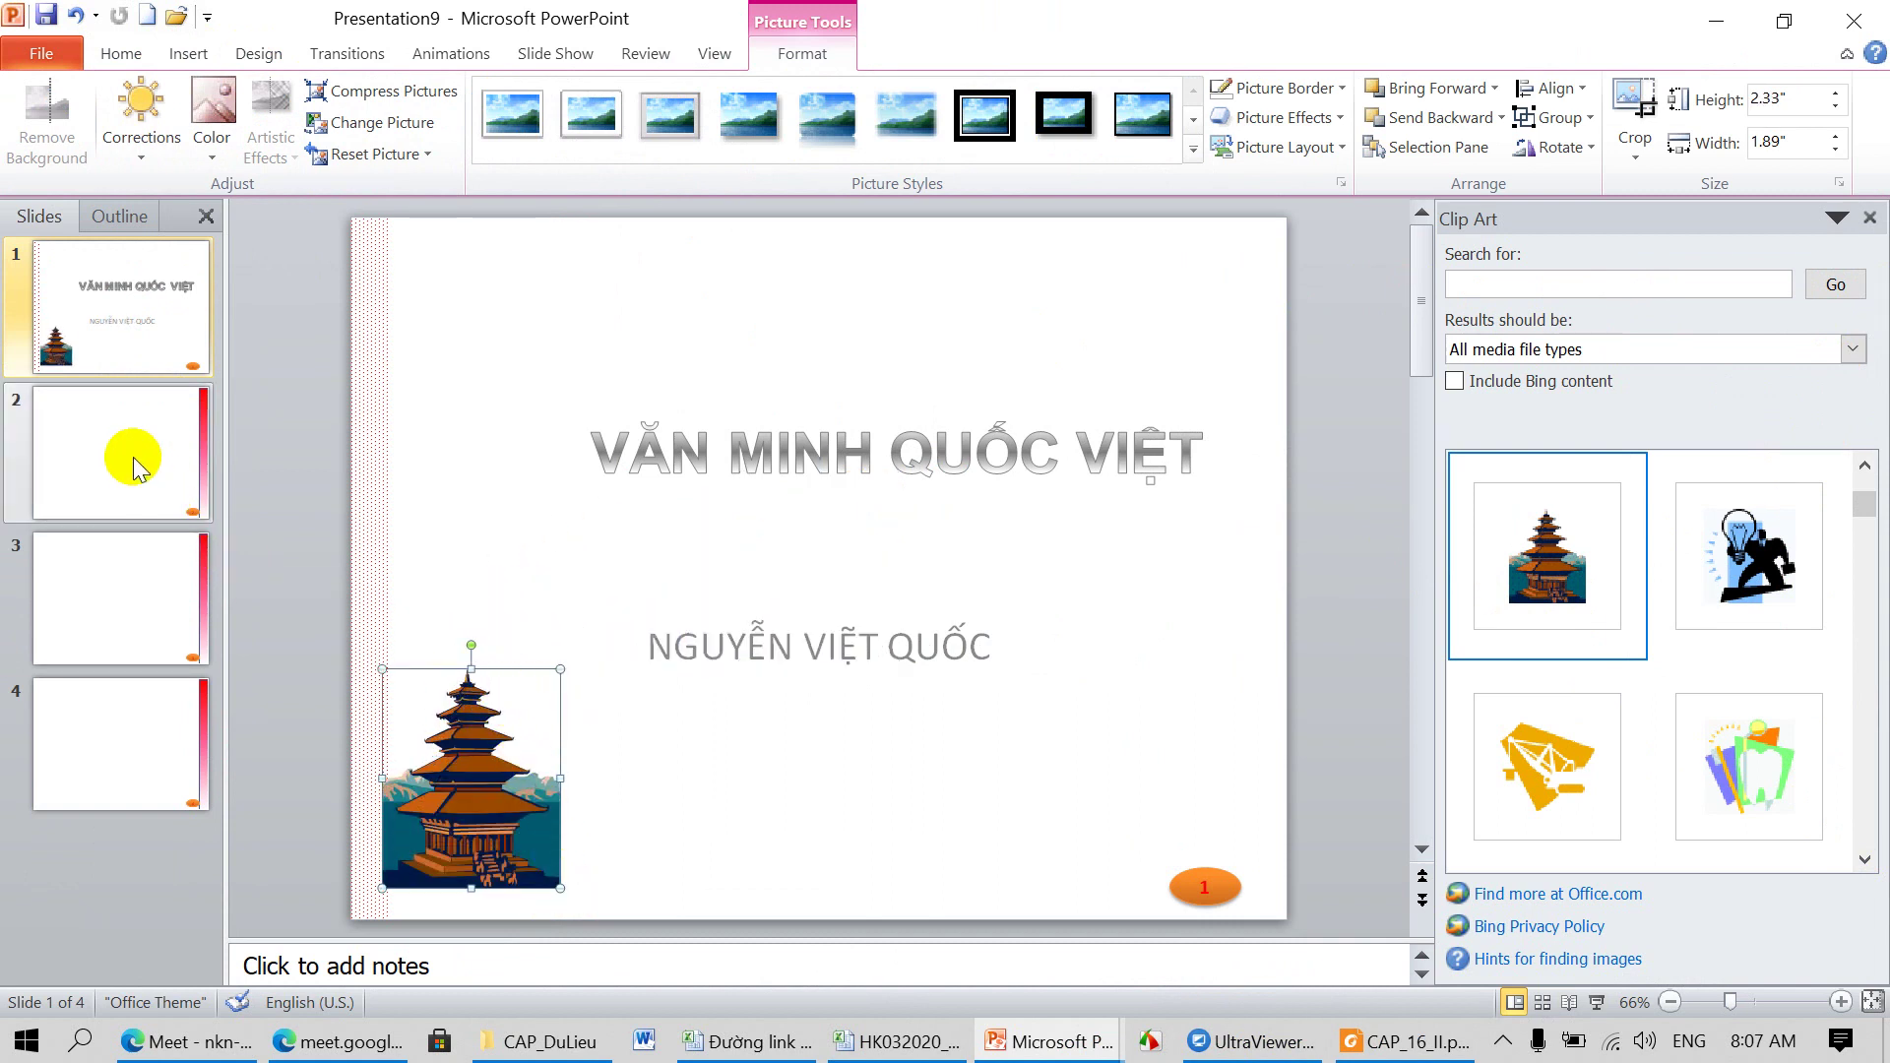
left_click(720, 625)
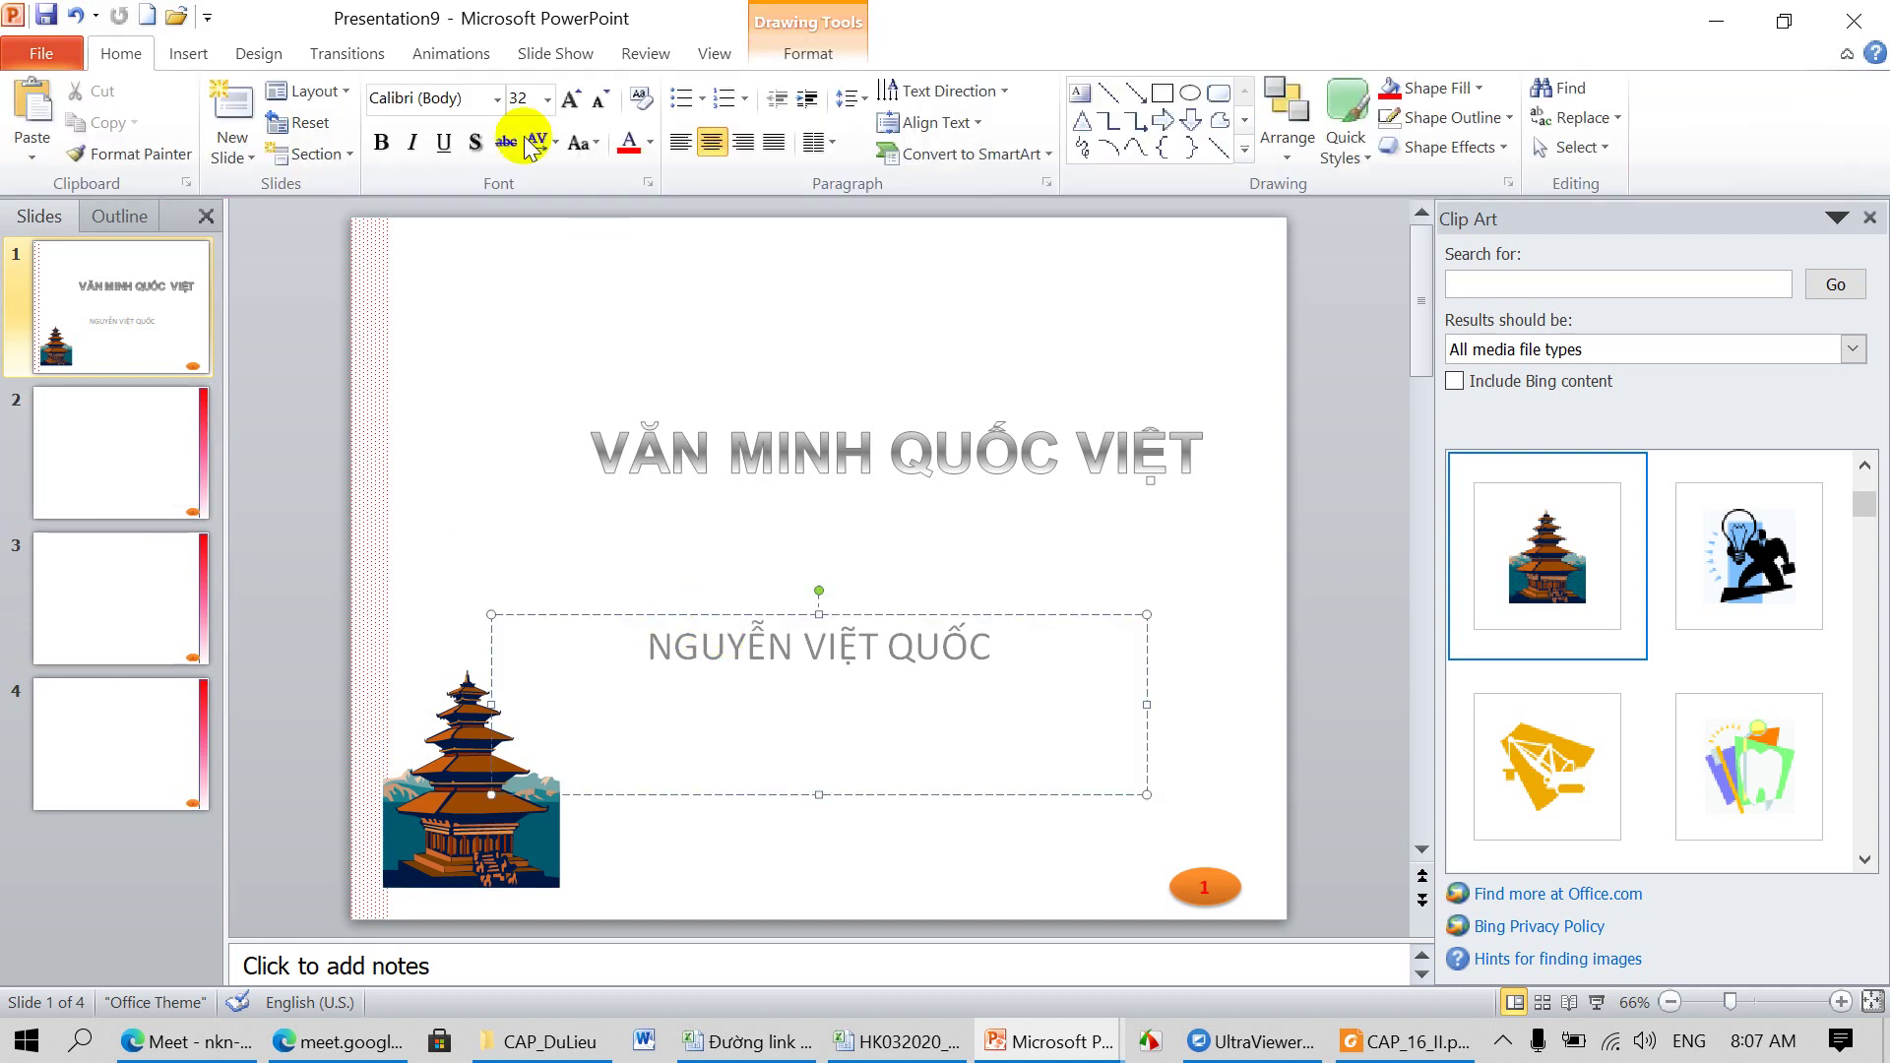
Step: Set slide 1's whole author-name subtitle in Arial, then show slide 2
left_click(498, 101)
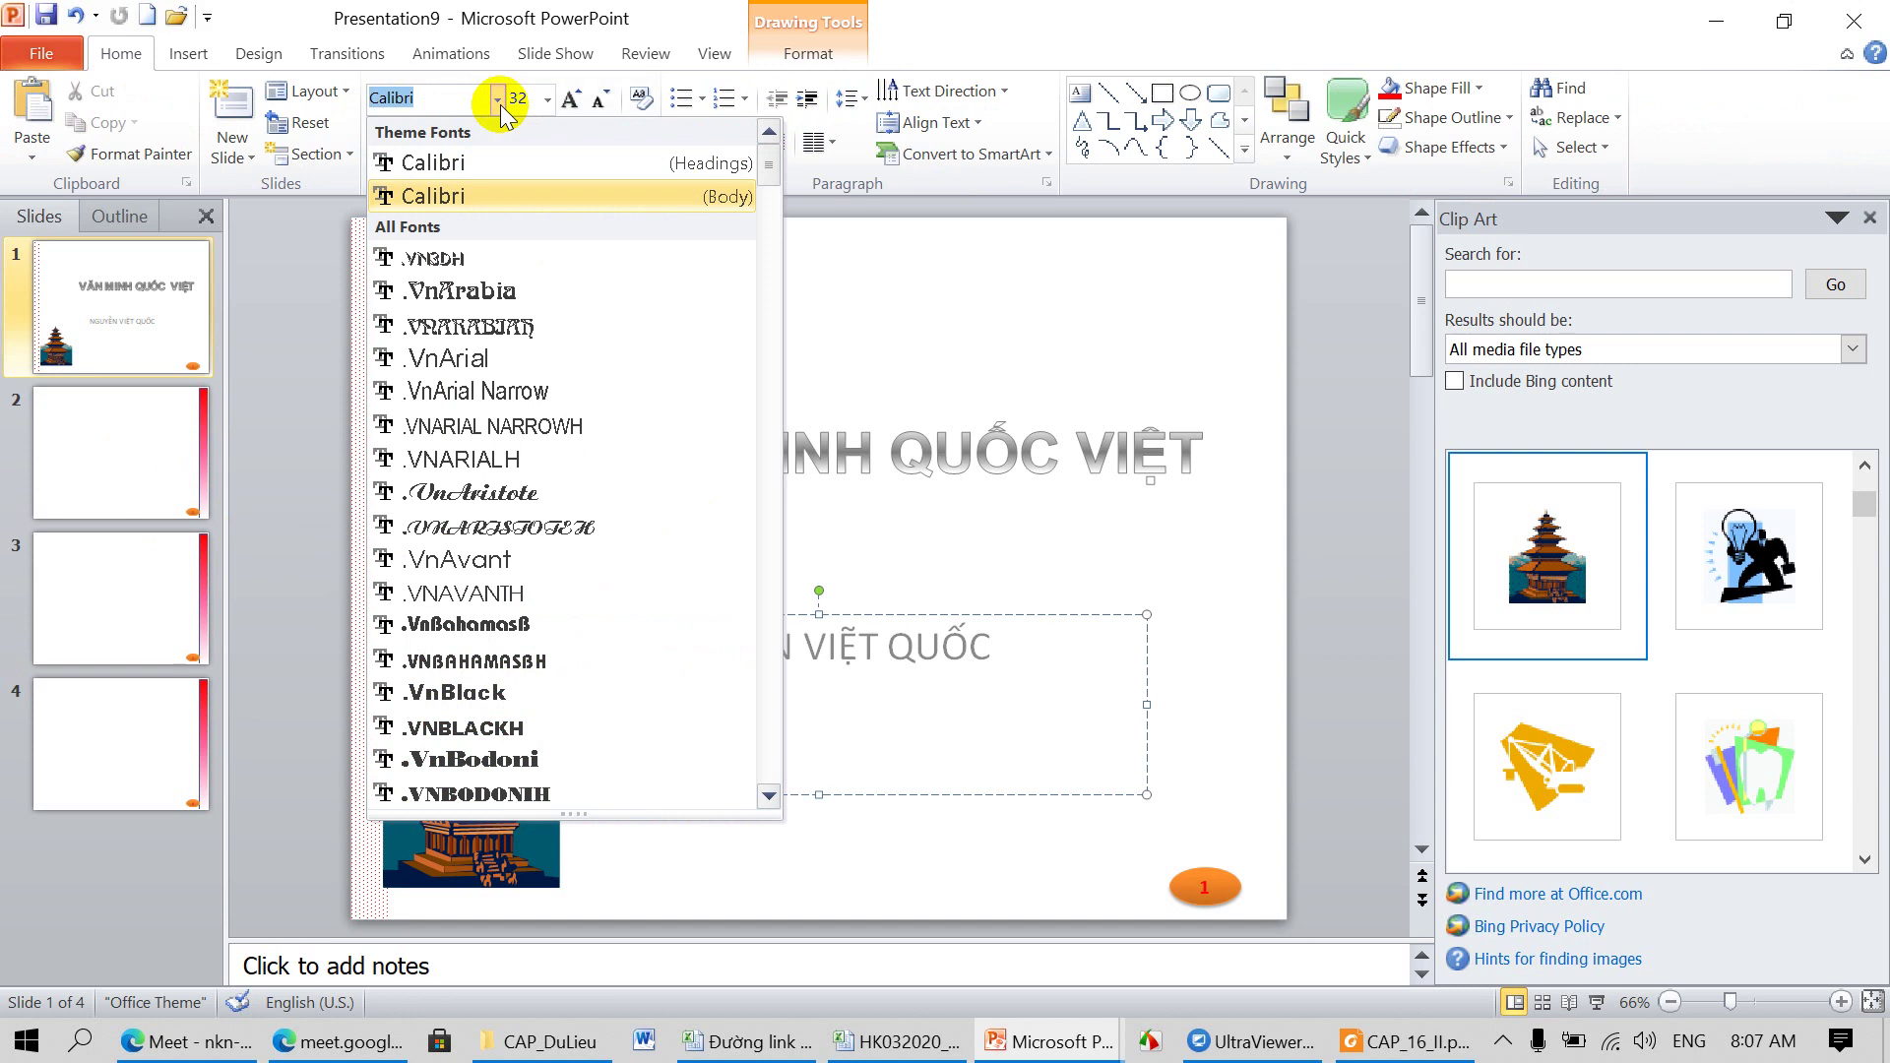
type("al")
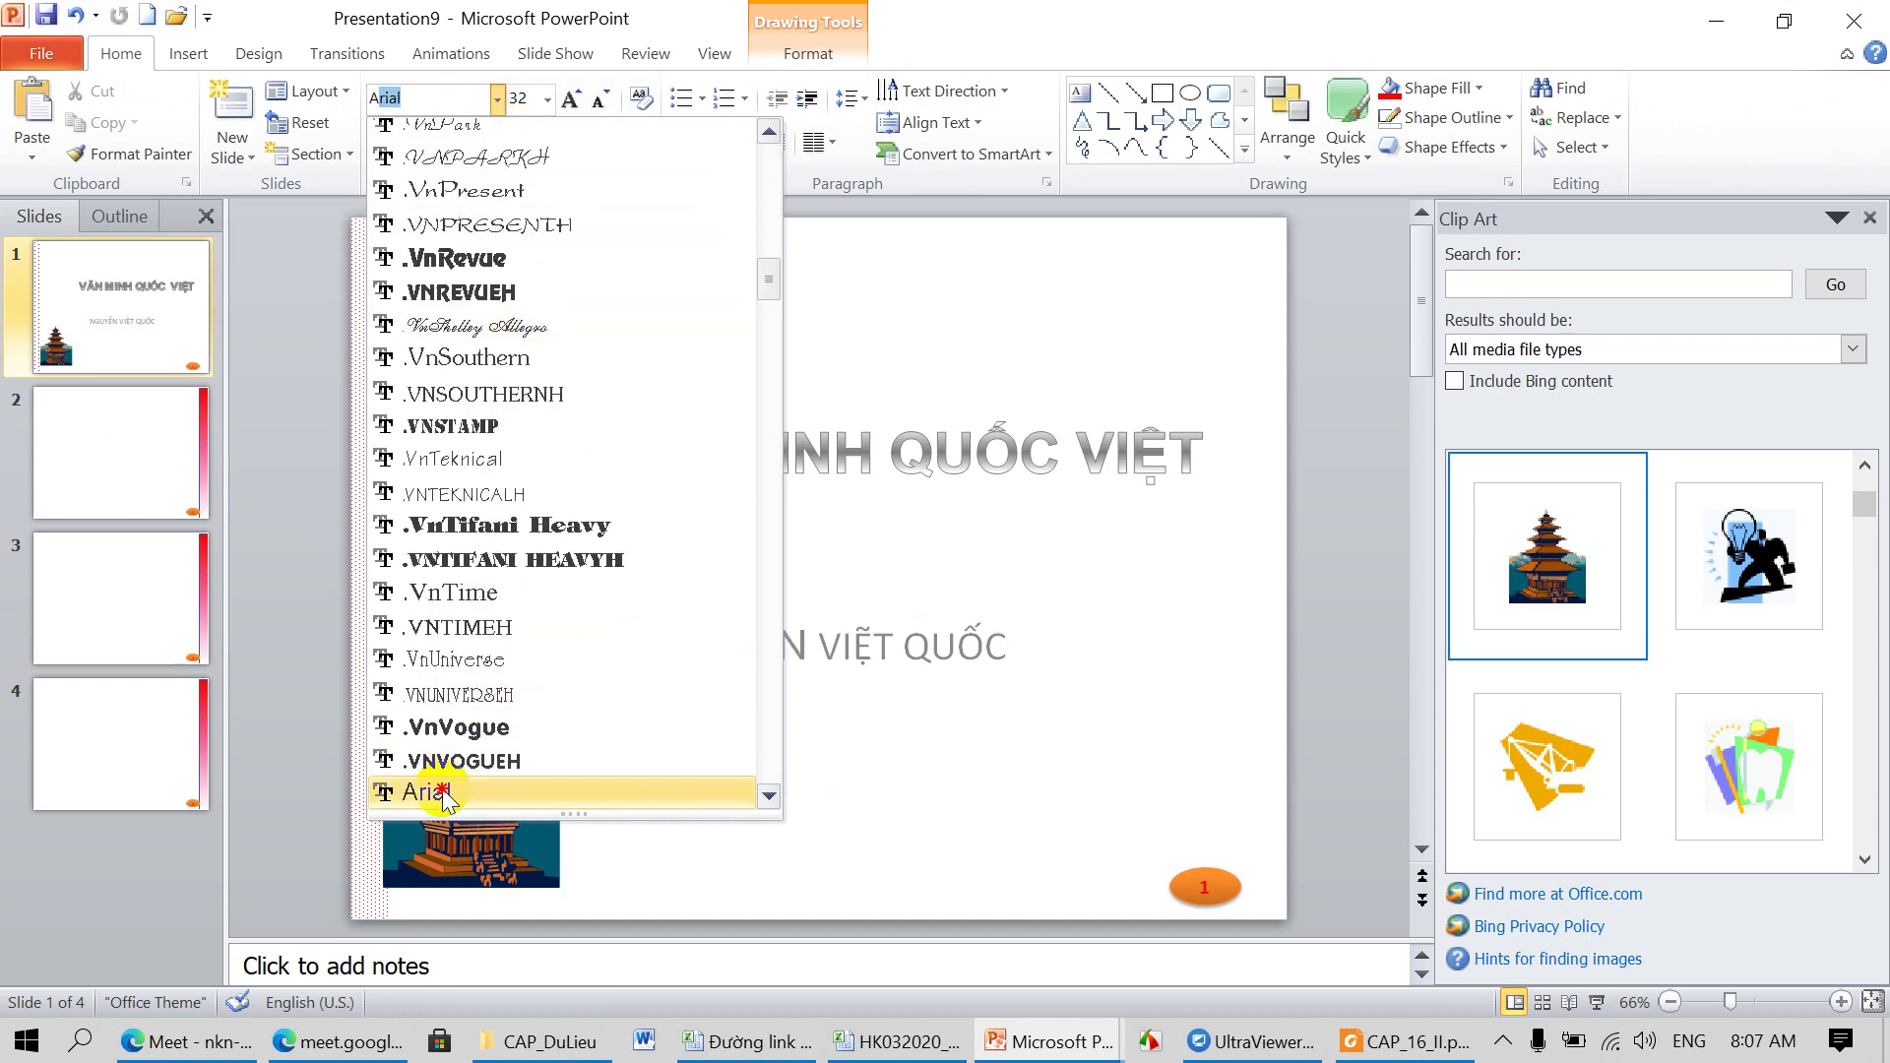
left_click(440, 792)
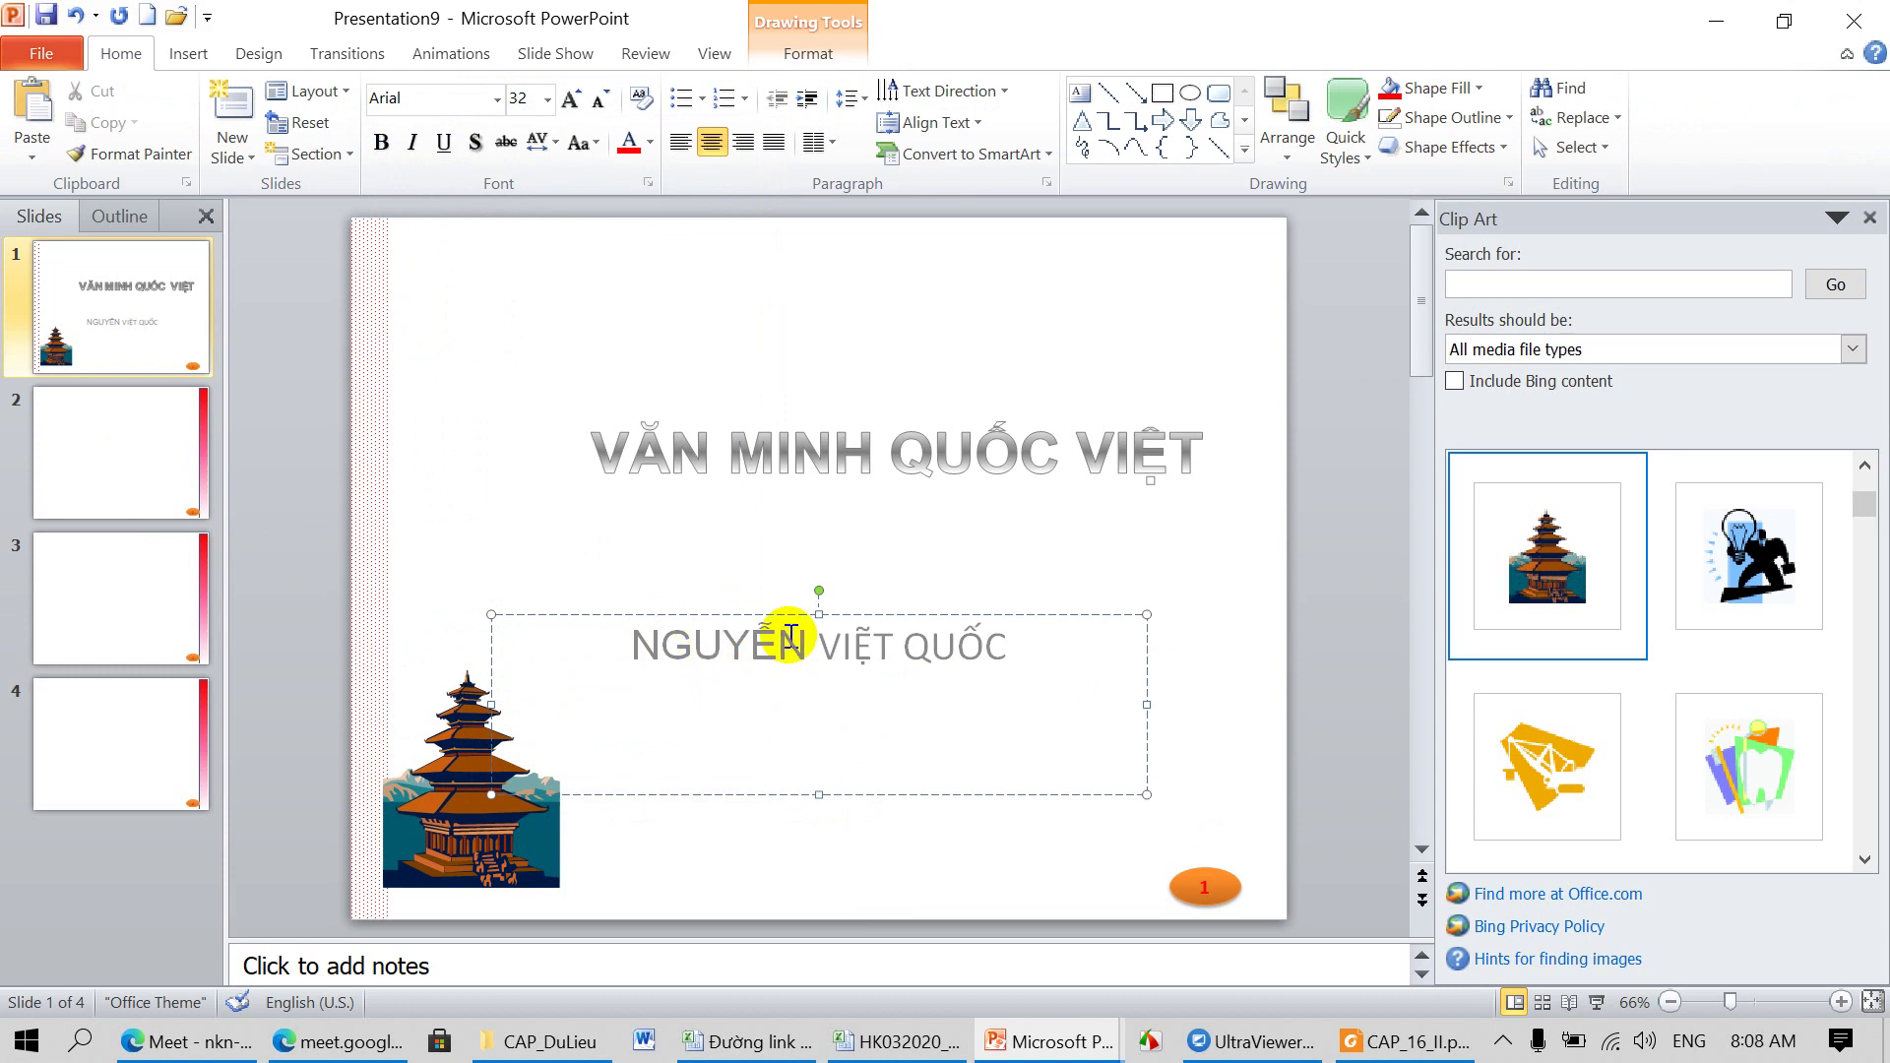
left_click(863, 615)
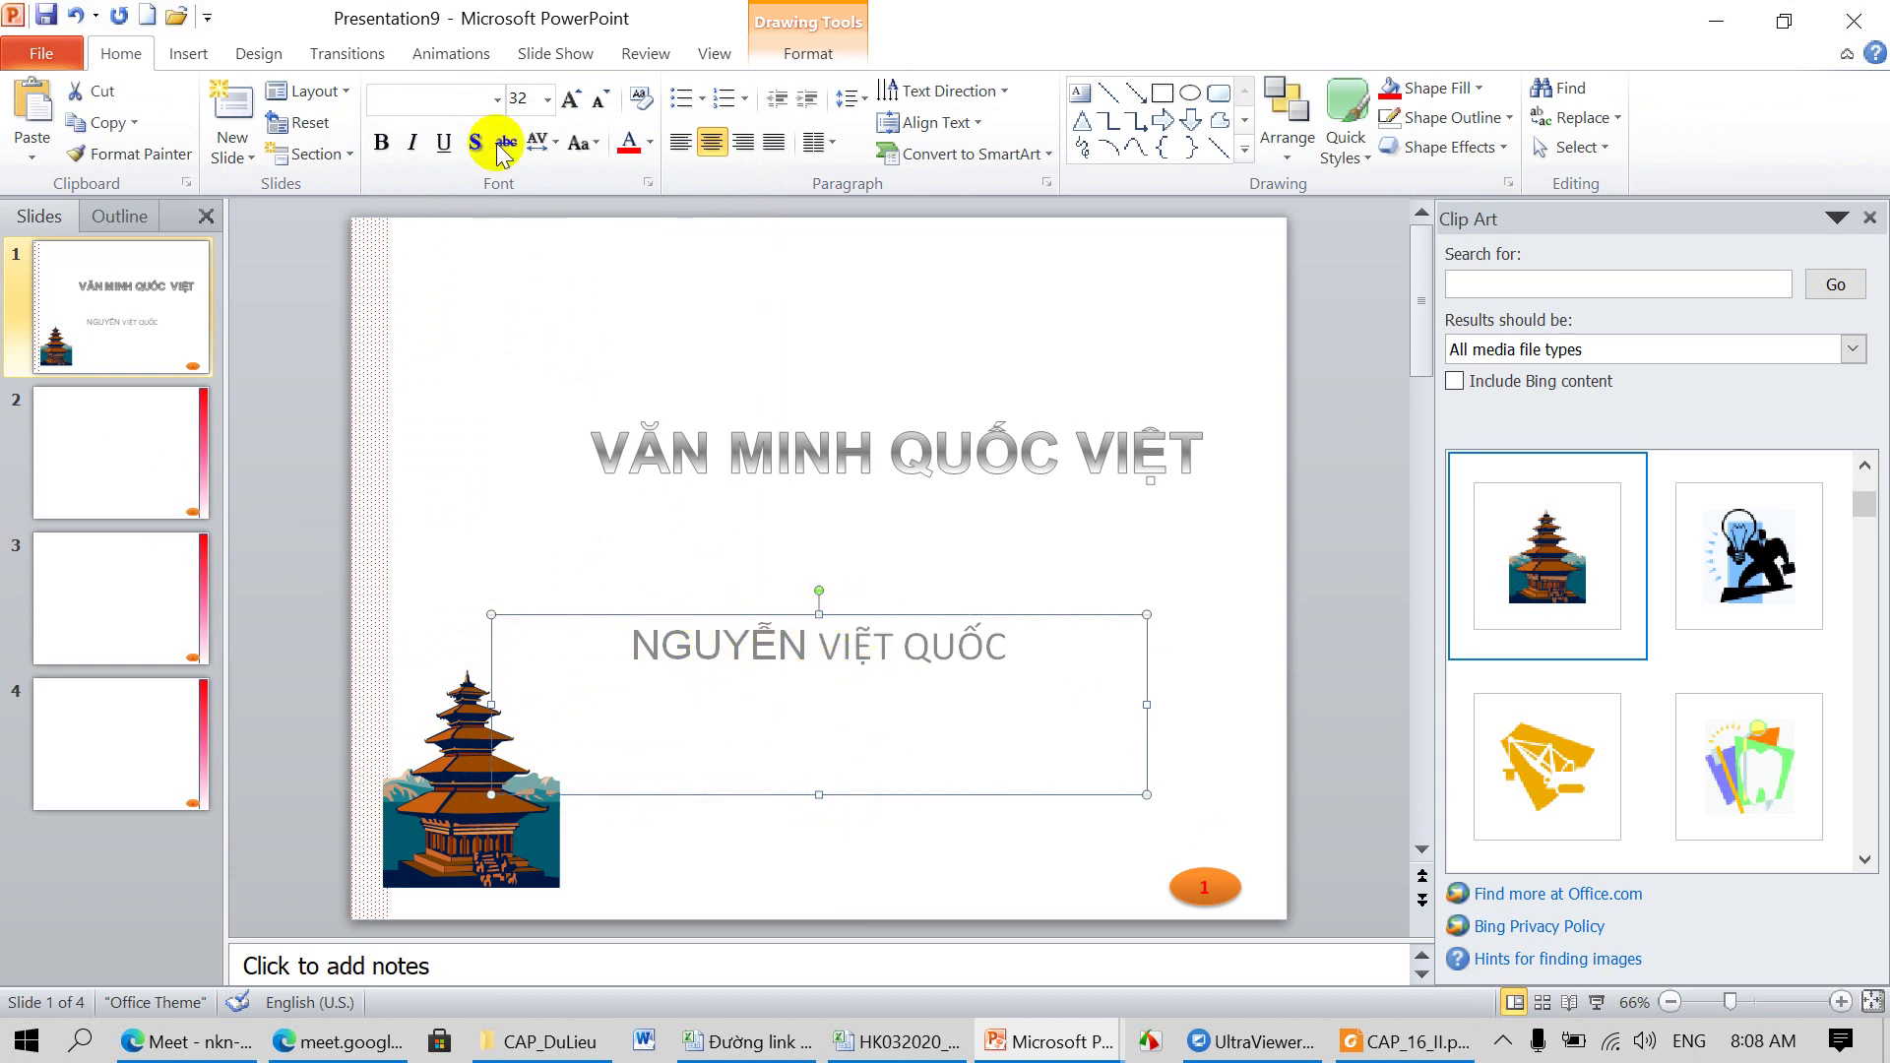
left_click(498, 99)
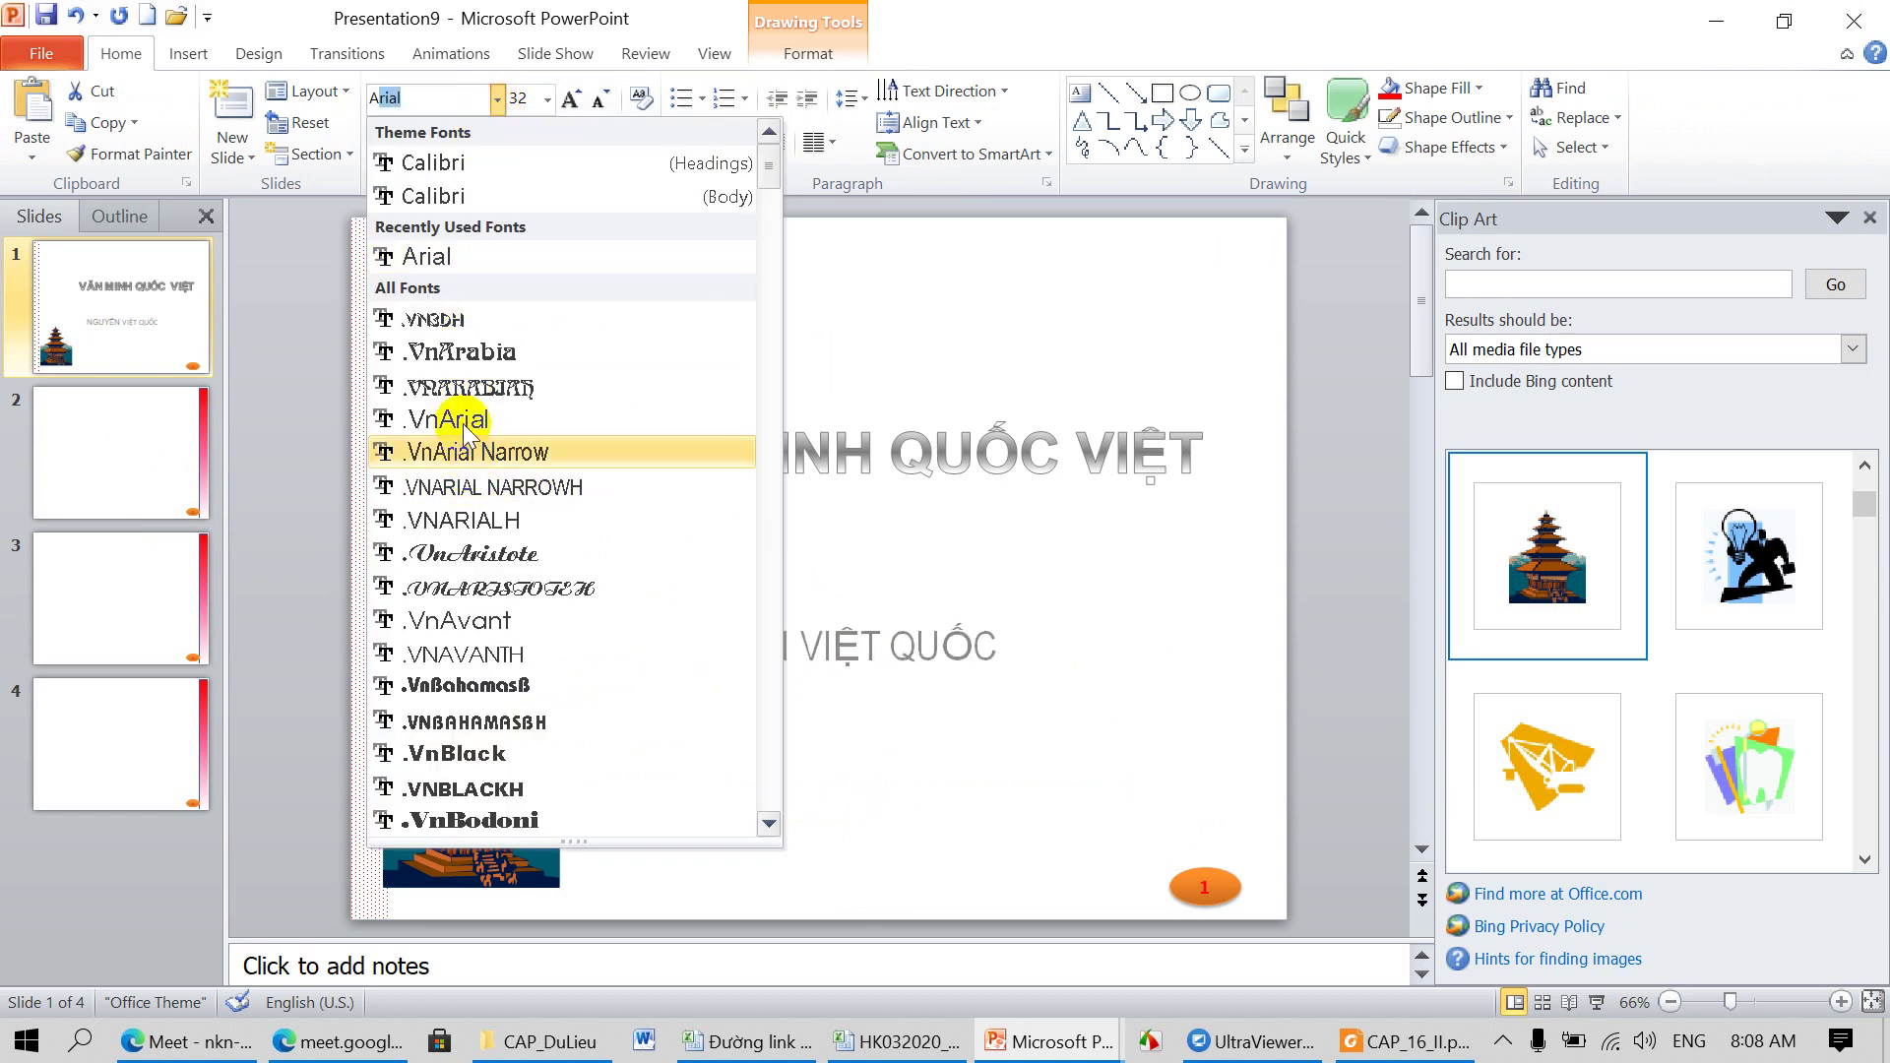
left_click(424, 256)
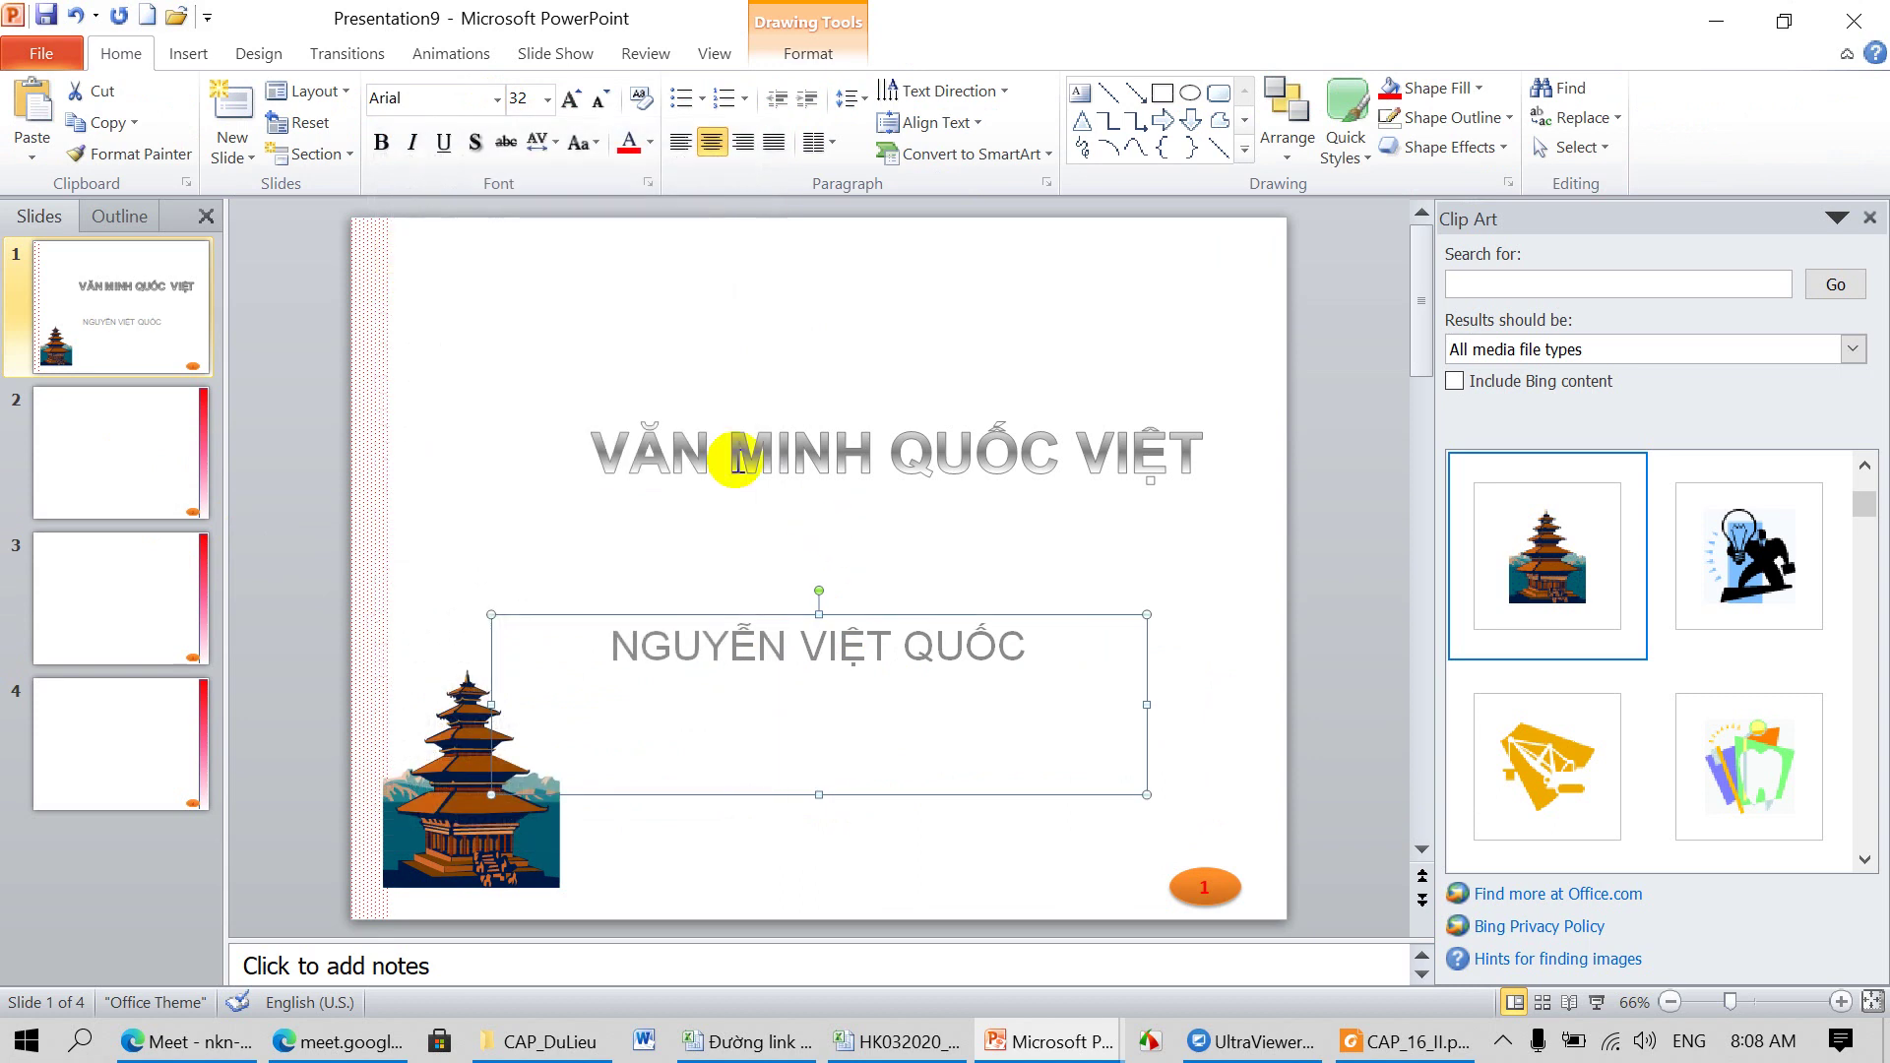
left_click(160, 439)
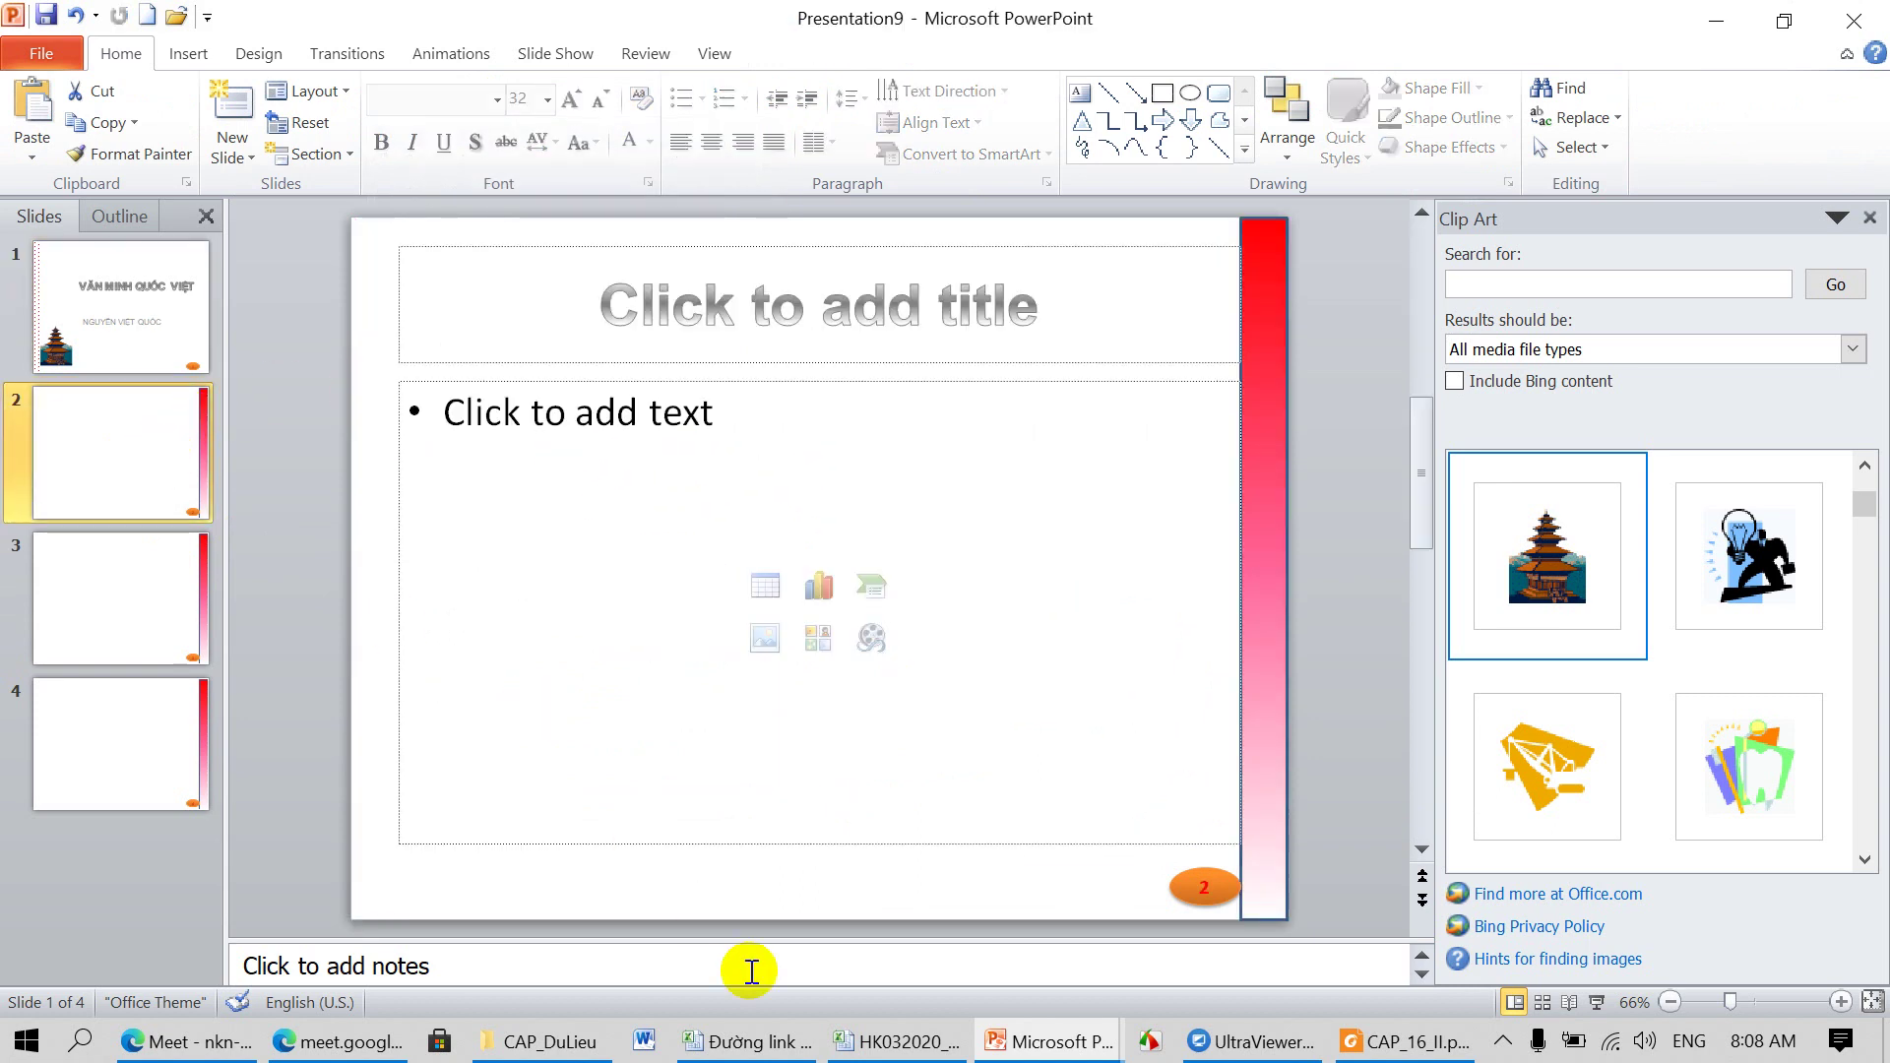
Step: Glance at the PDF, then title slide 2 'ĐỊA LÝ' in Presentation9
left_click(1403, 1041)
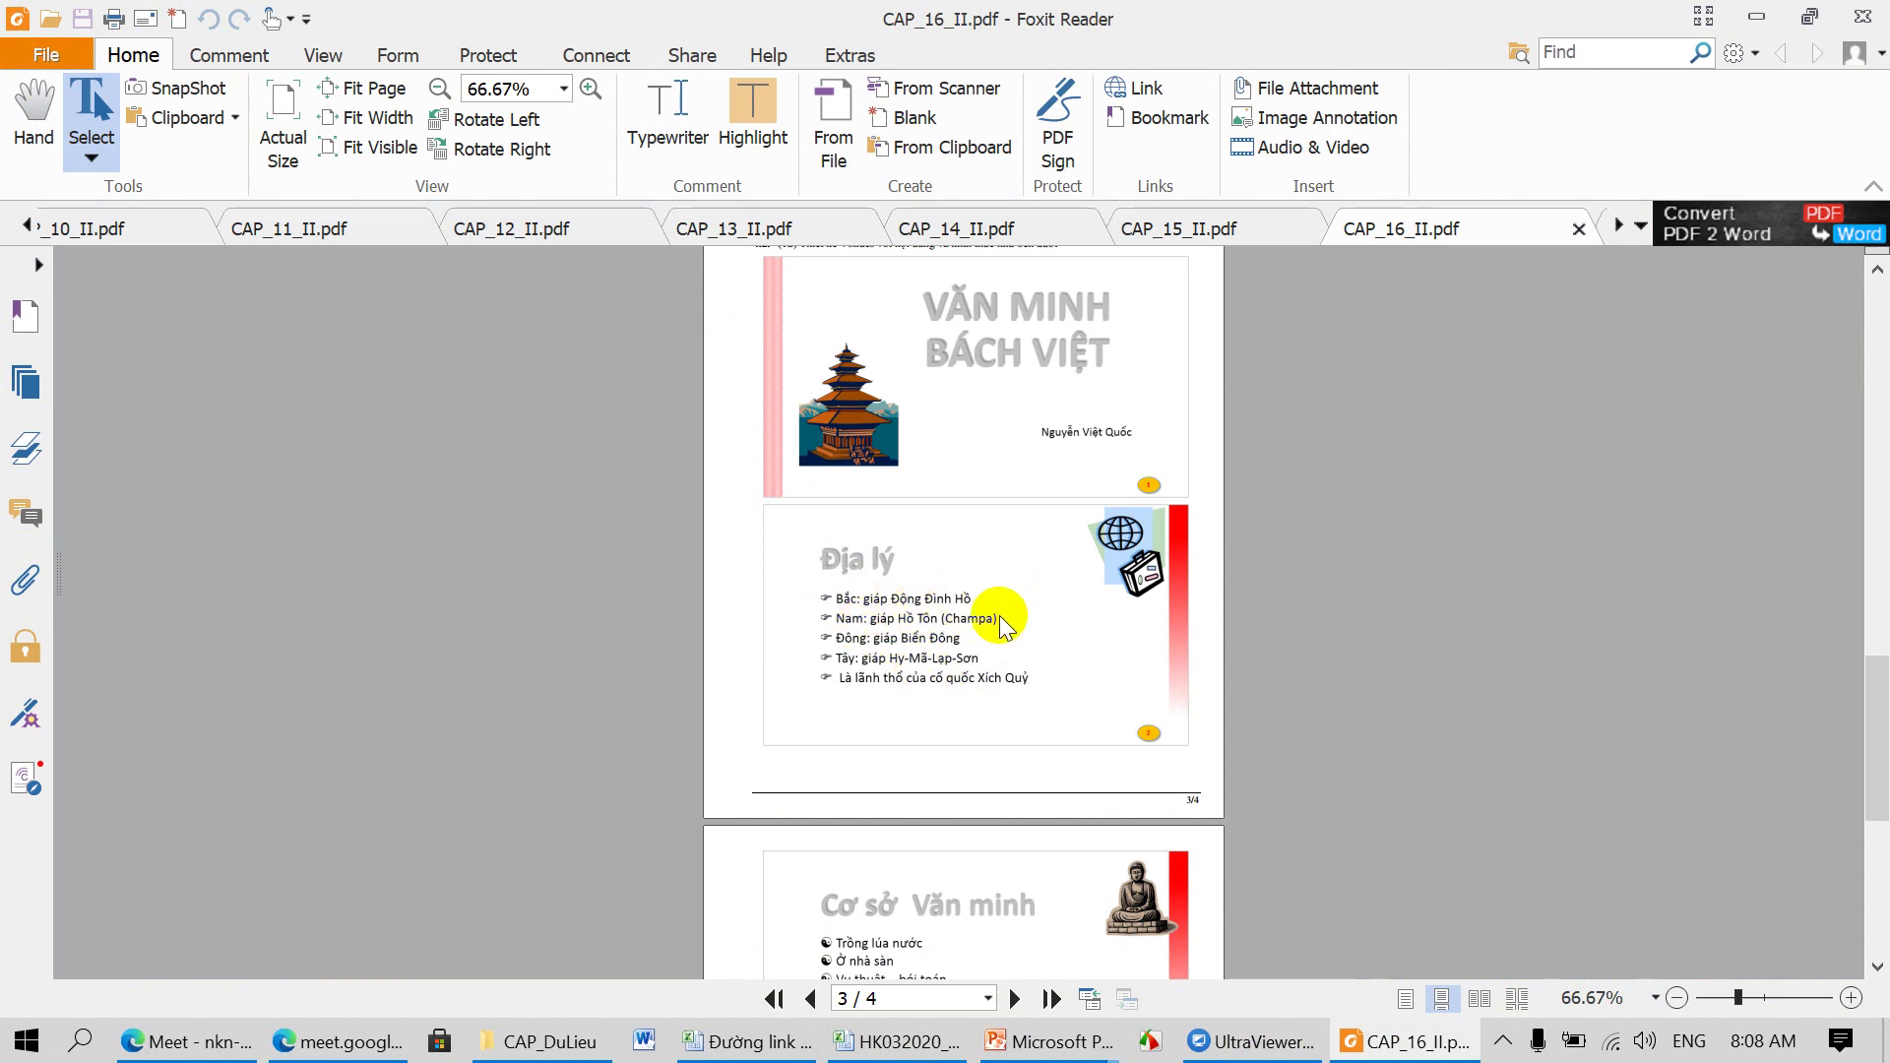
left_click(1064, 1036)
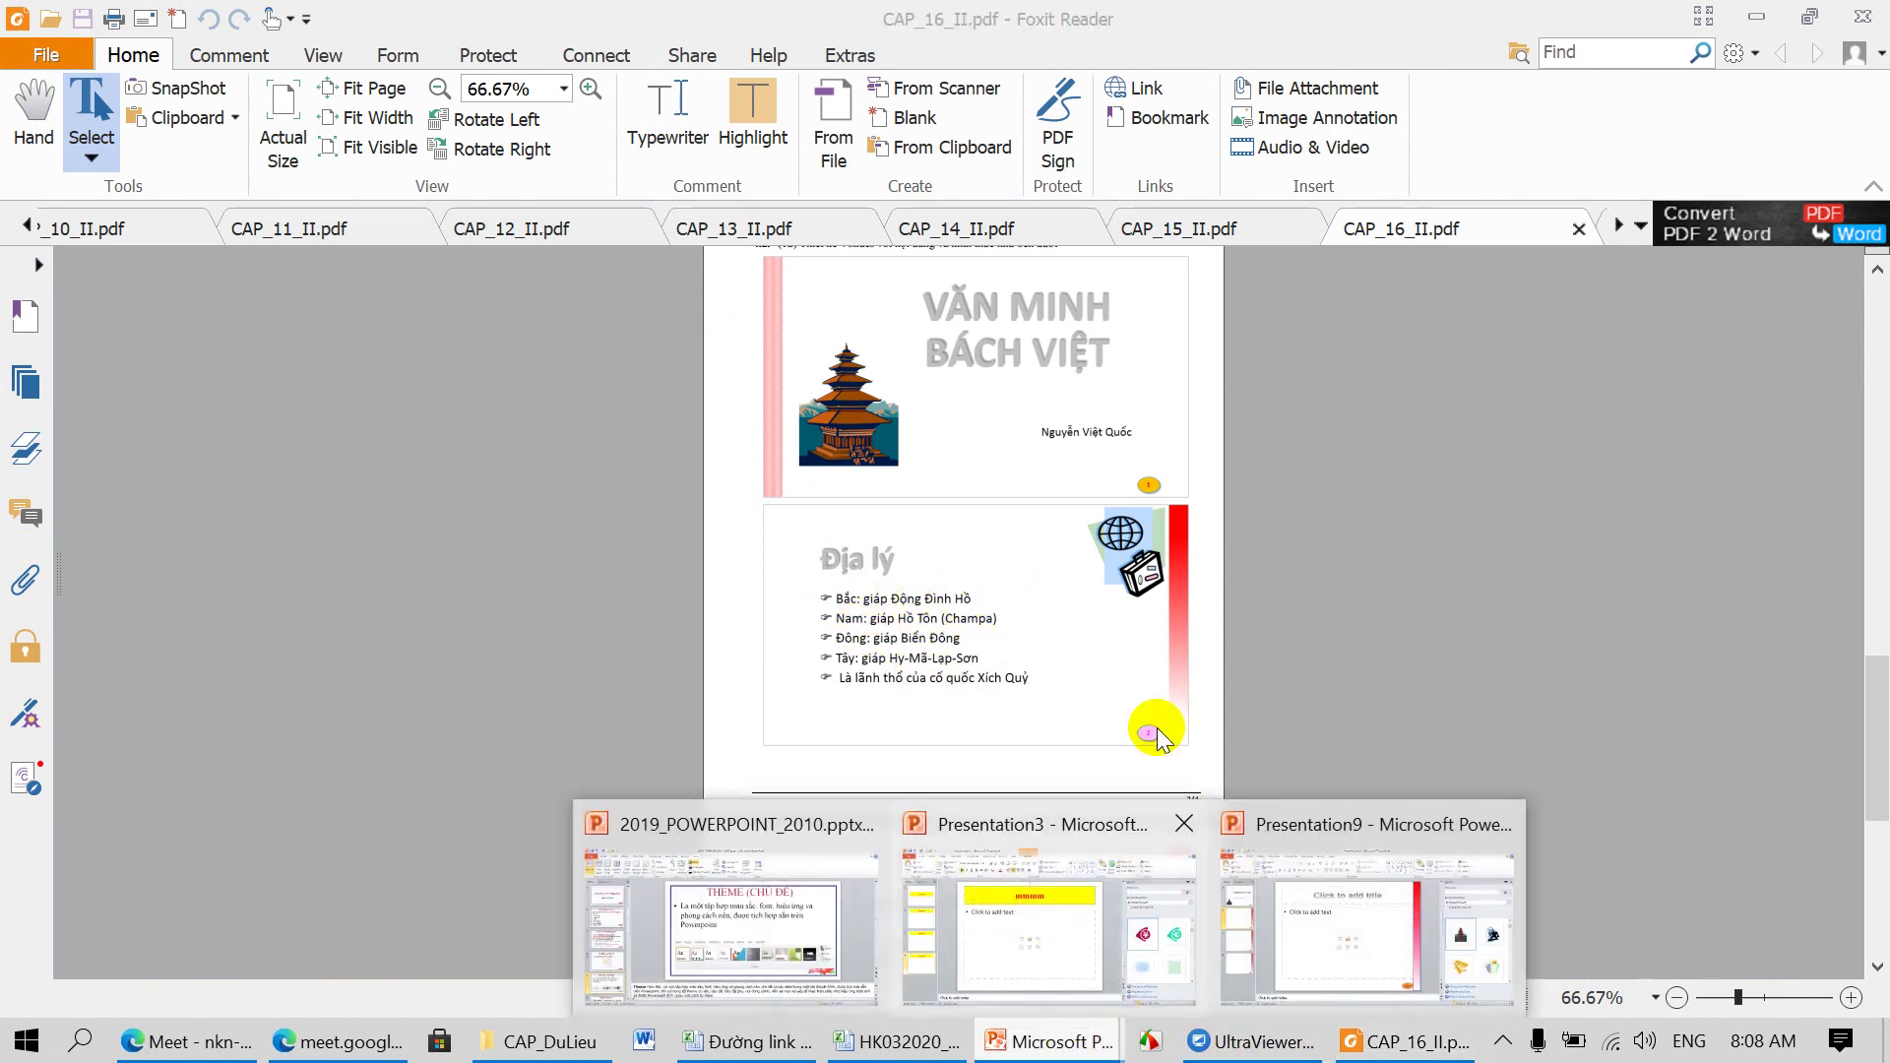
left_click(1409, 925)
left_click(794, 308)
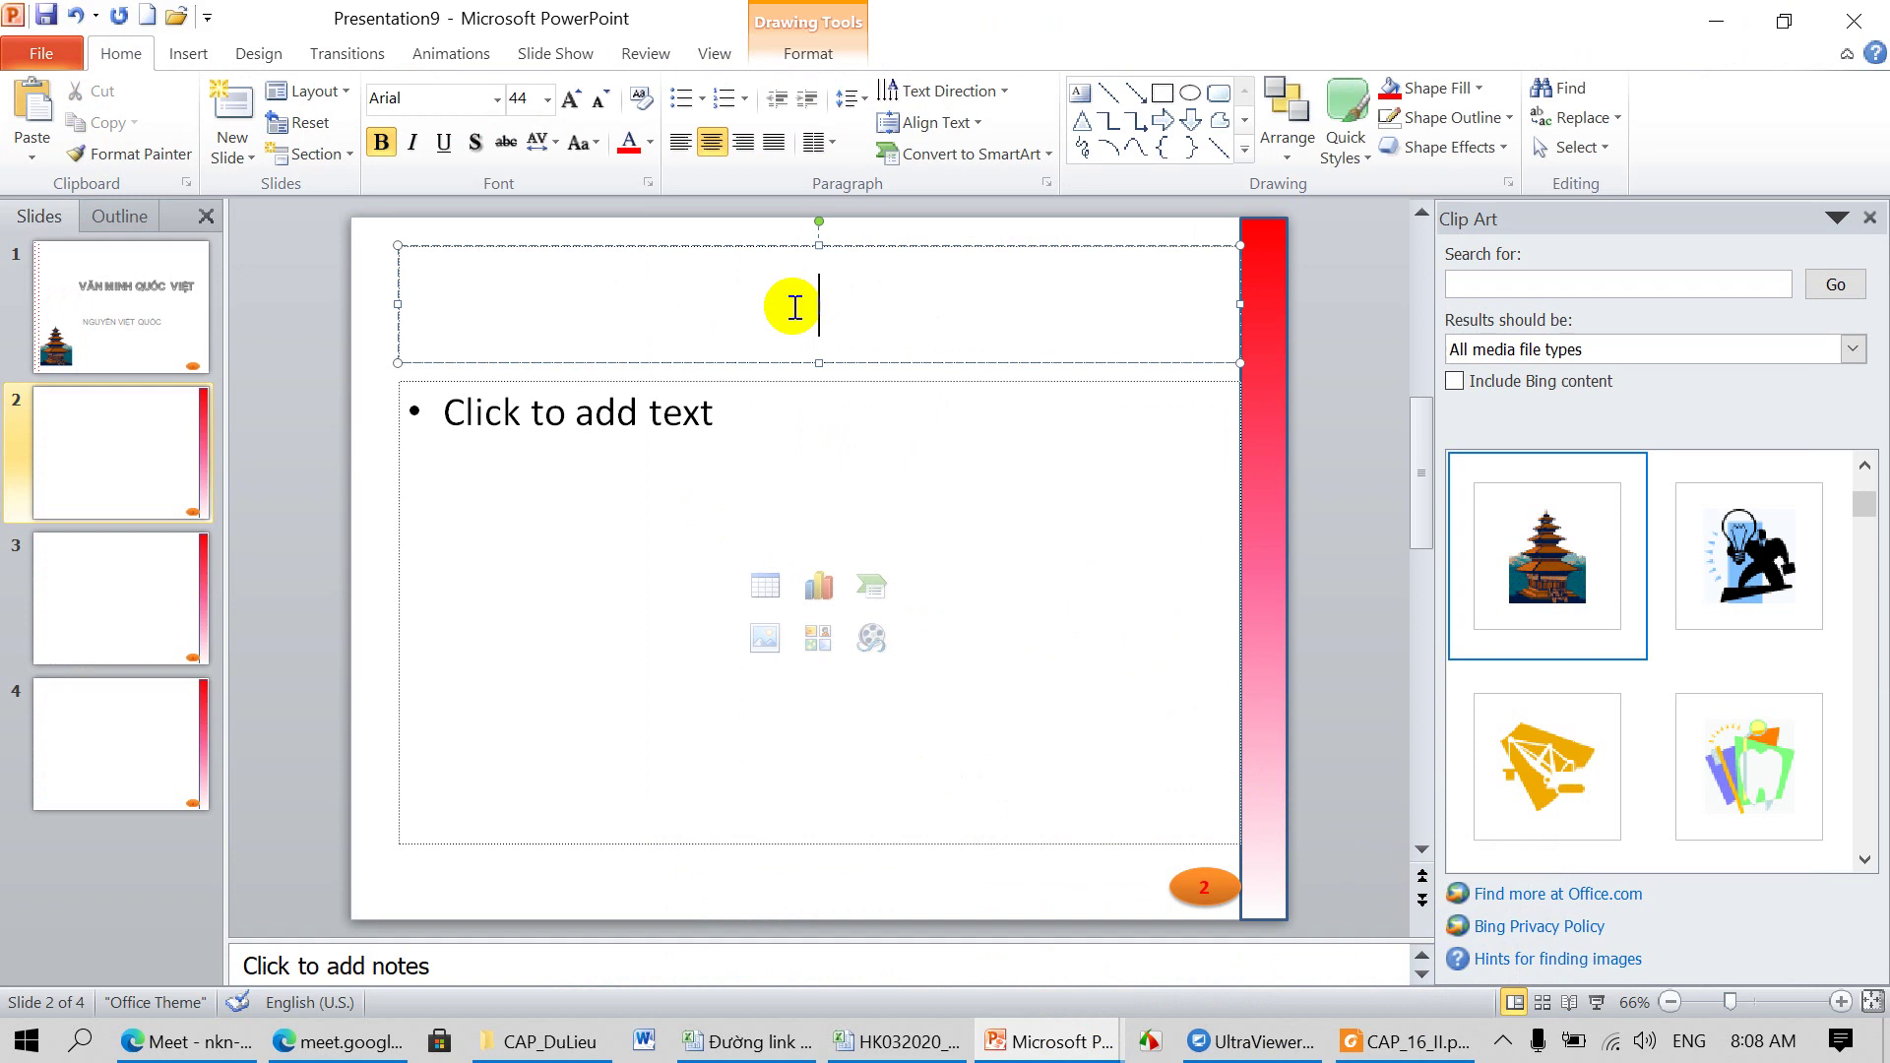
type("ĐIA LYs")
Step: Enter slide 2's five bullet lines, starting with 'Bắc giáp động đình hồ'
left_click(758, 428)
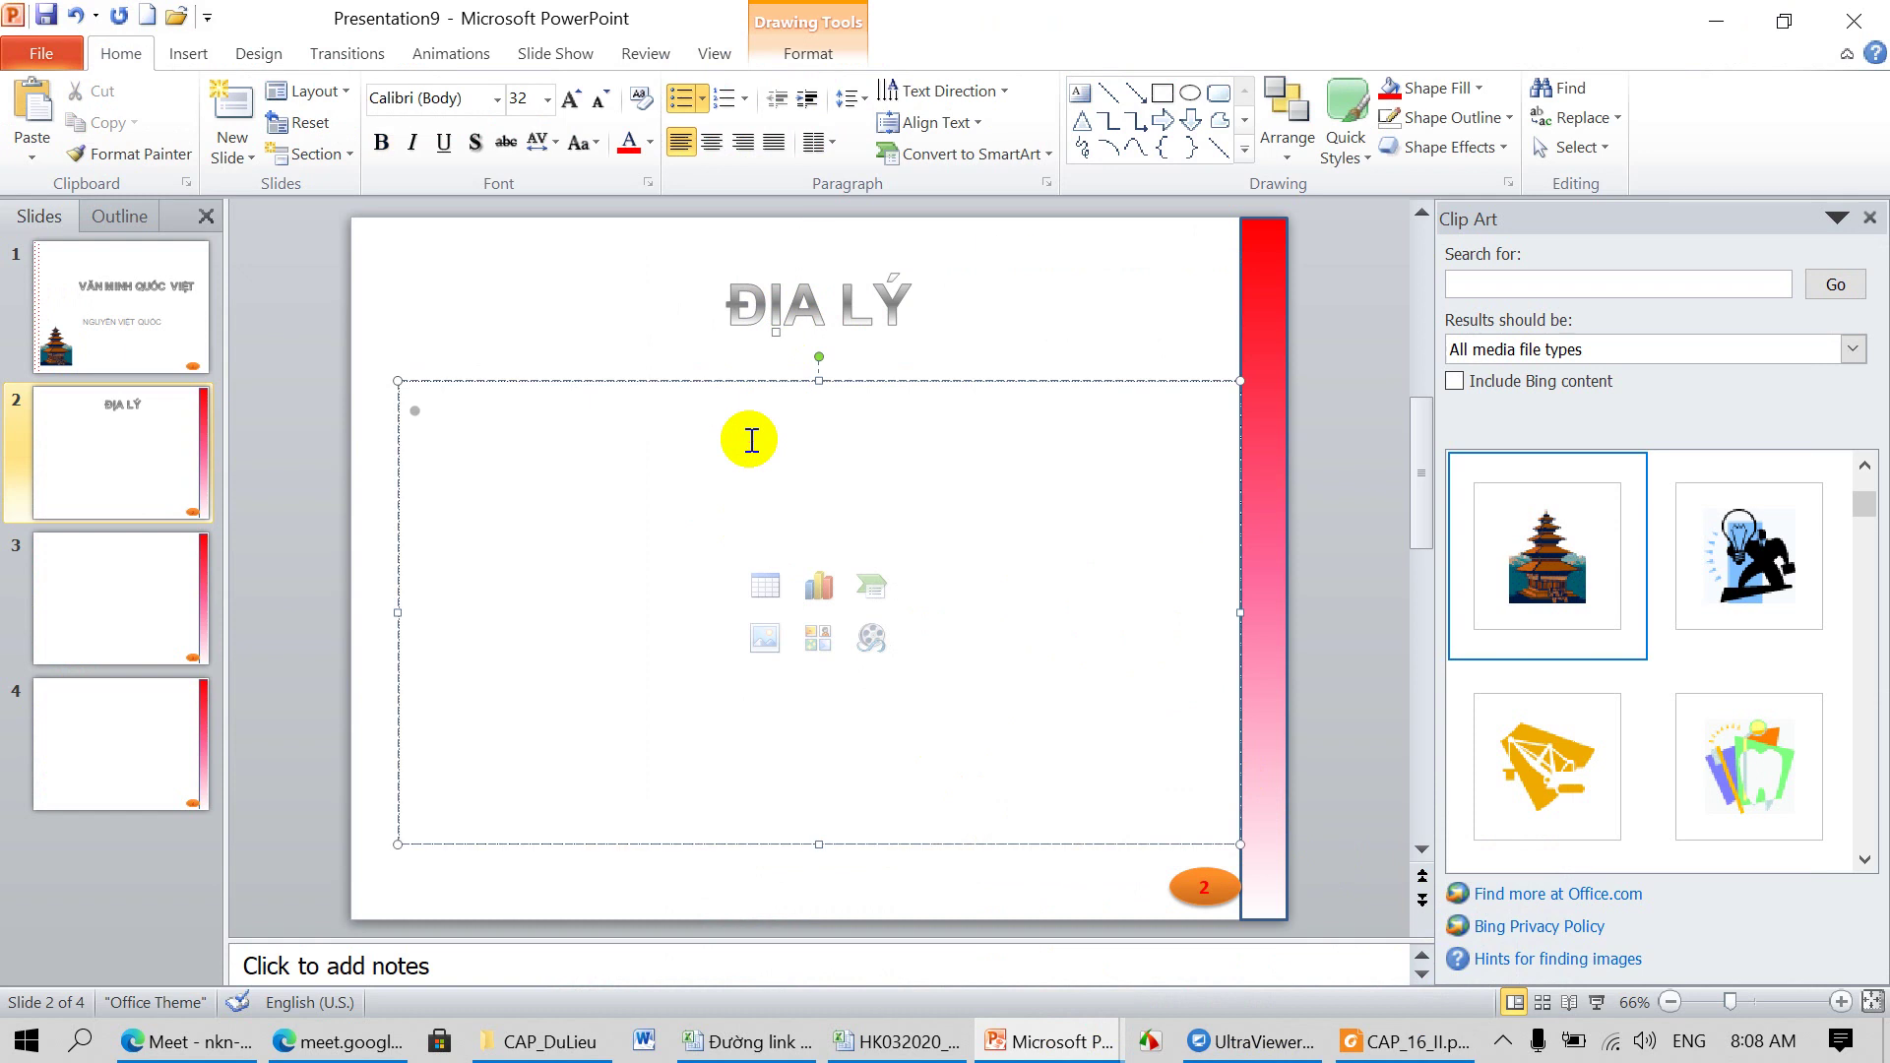
type("Ba")
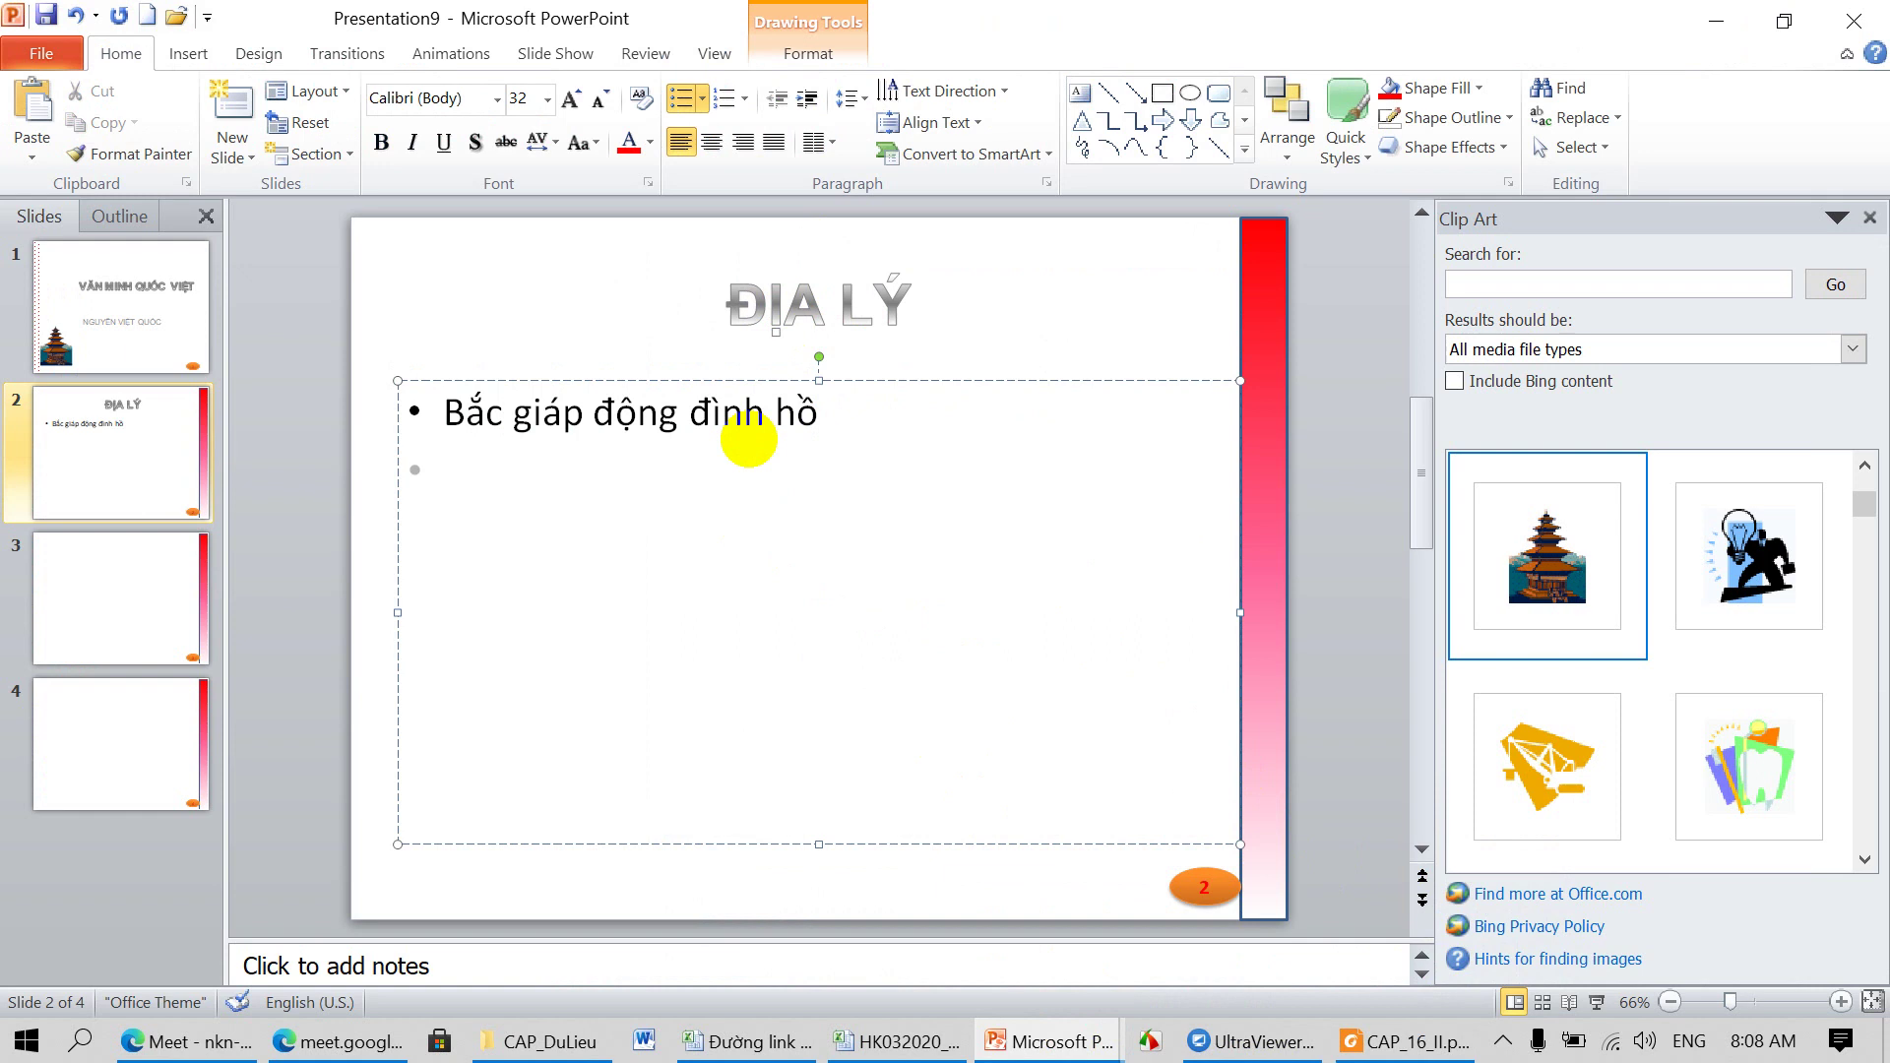
type("mmm")
key("Return")
type("mmm")
key("Return")
key("Return")
type("k")
key("Return")
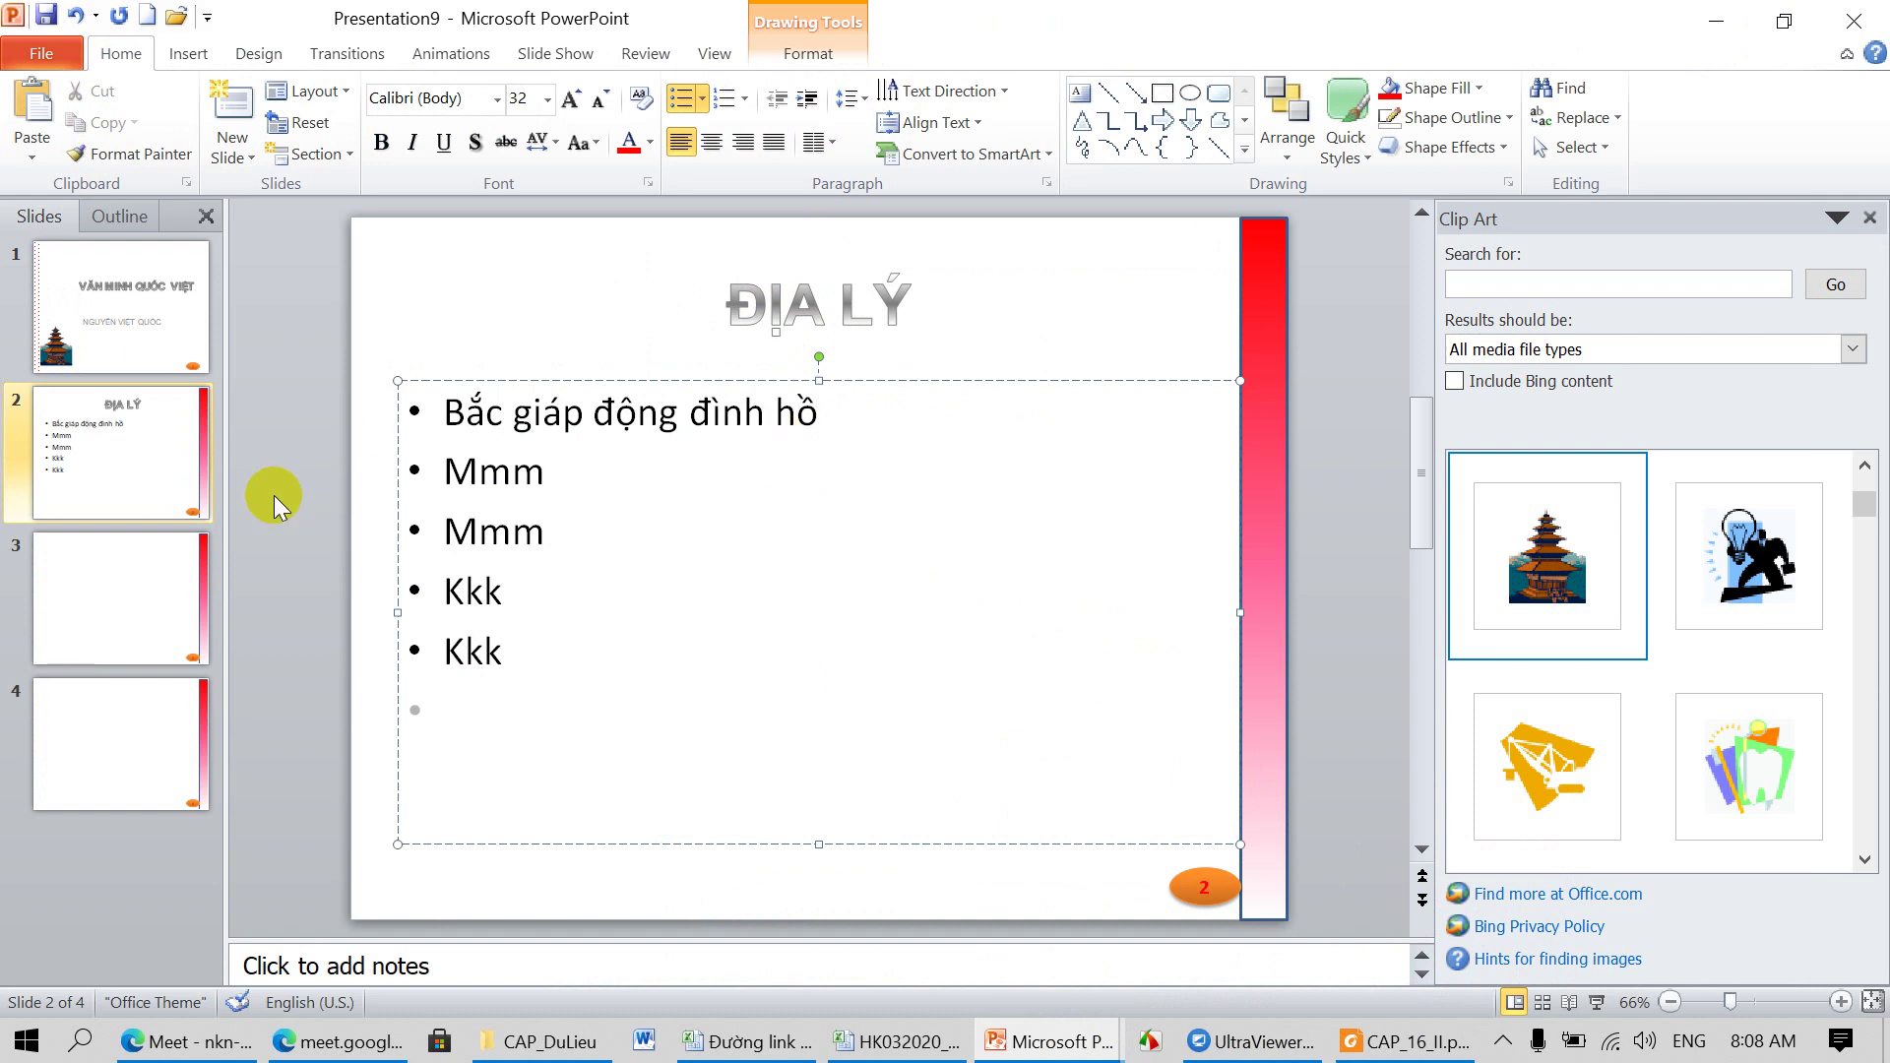
left_click(148, 562)
left_click(1357, 1035)
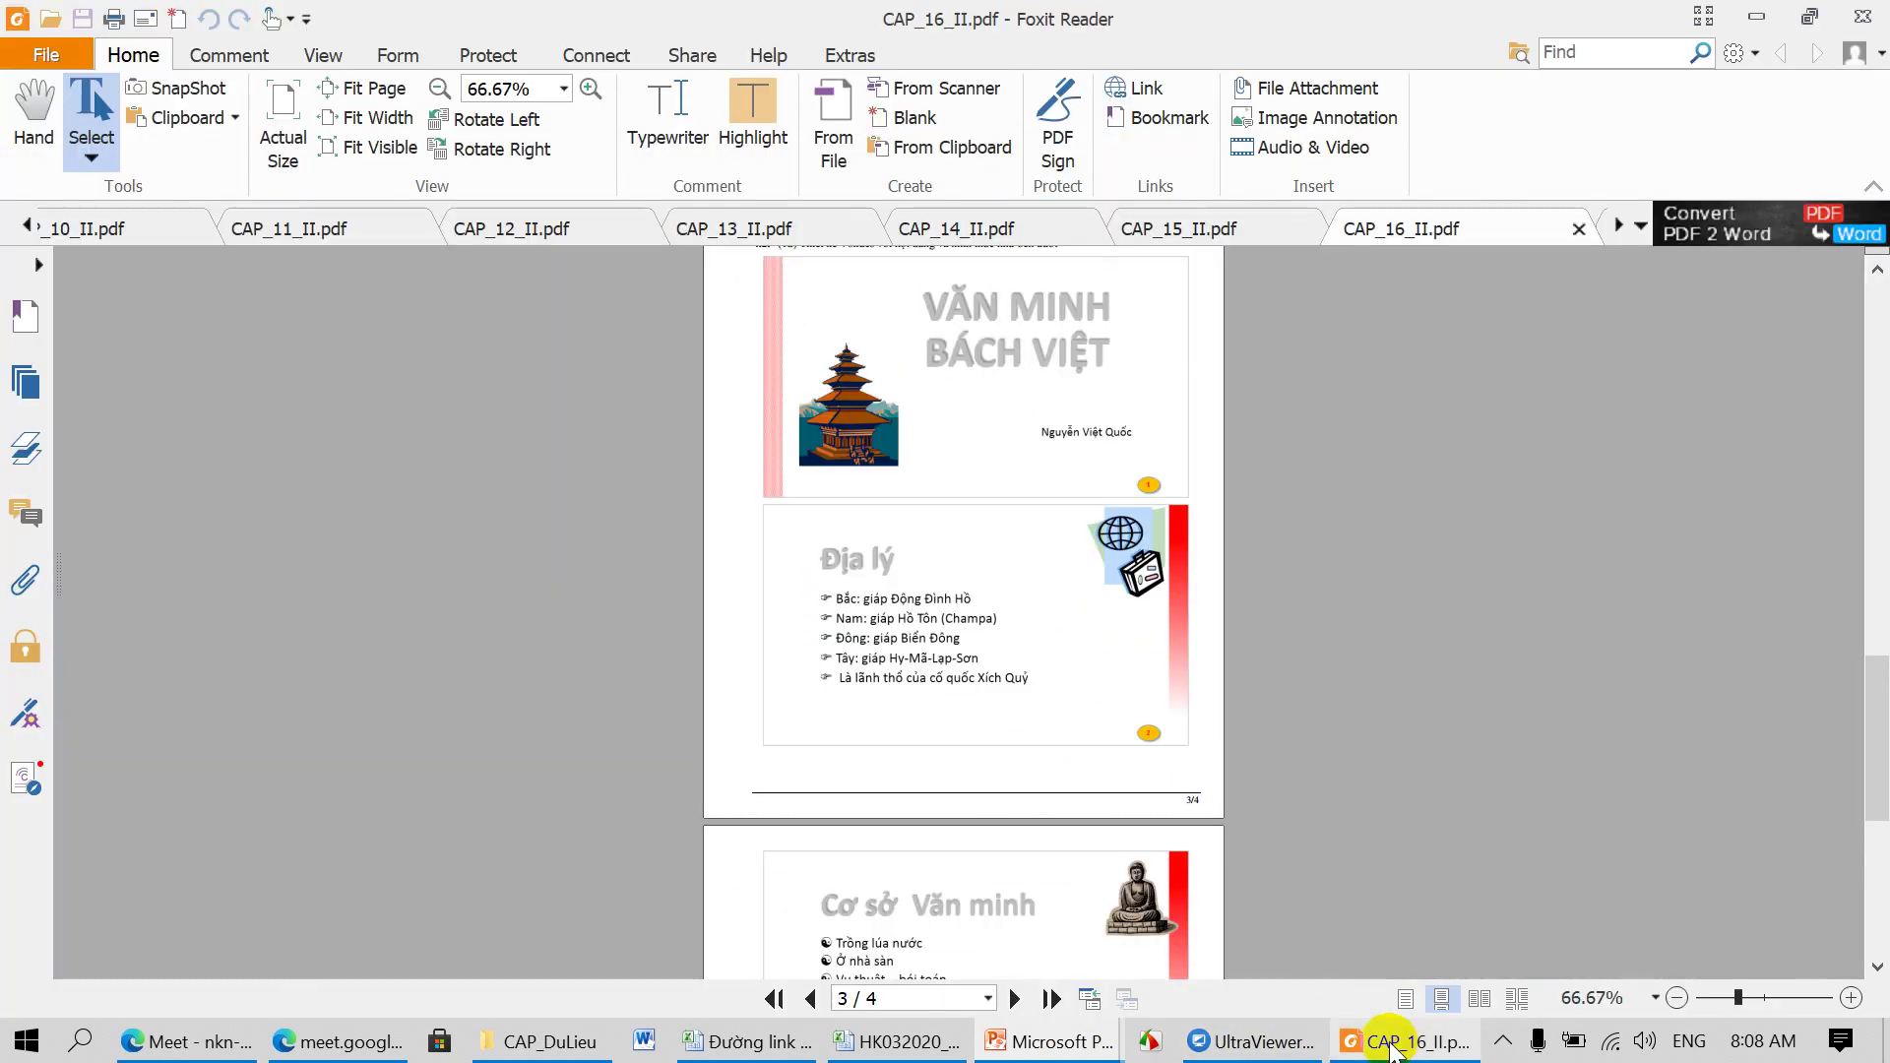
Step: Review the Cơ sở Văn minh page in the PDF and return to Presentation9's slide 3
scroll(1041, 754, "down", 3)
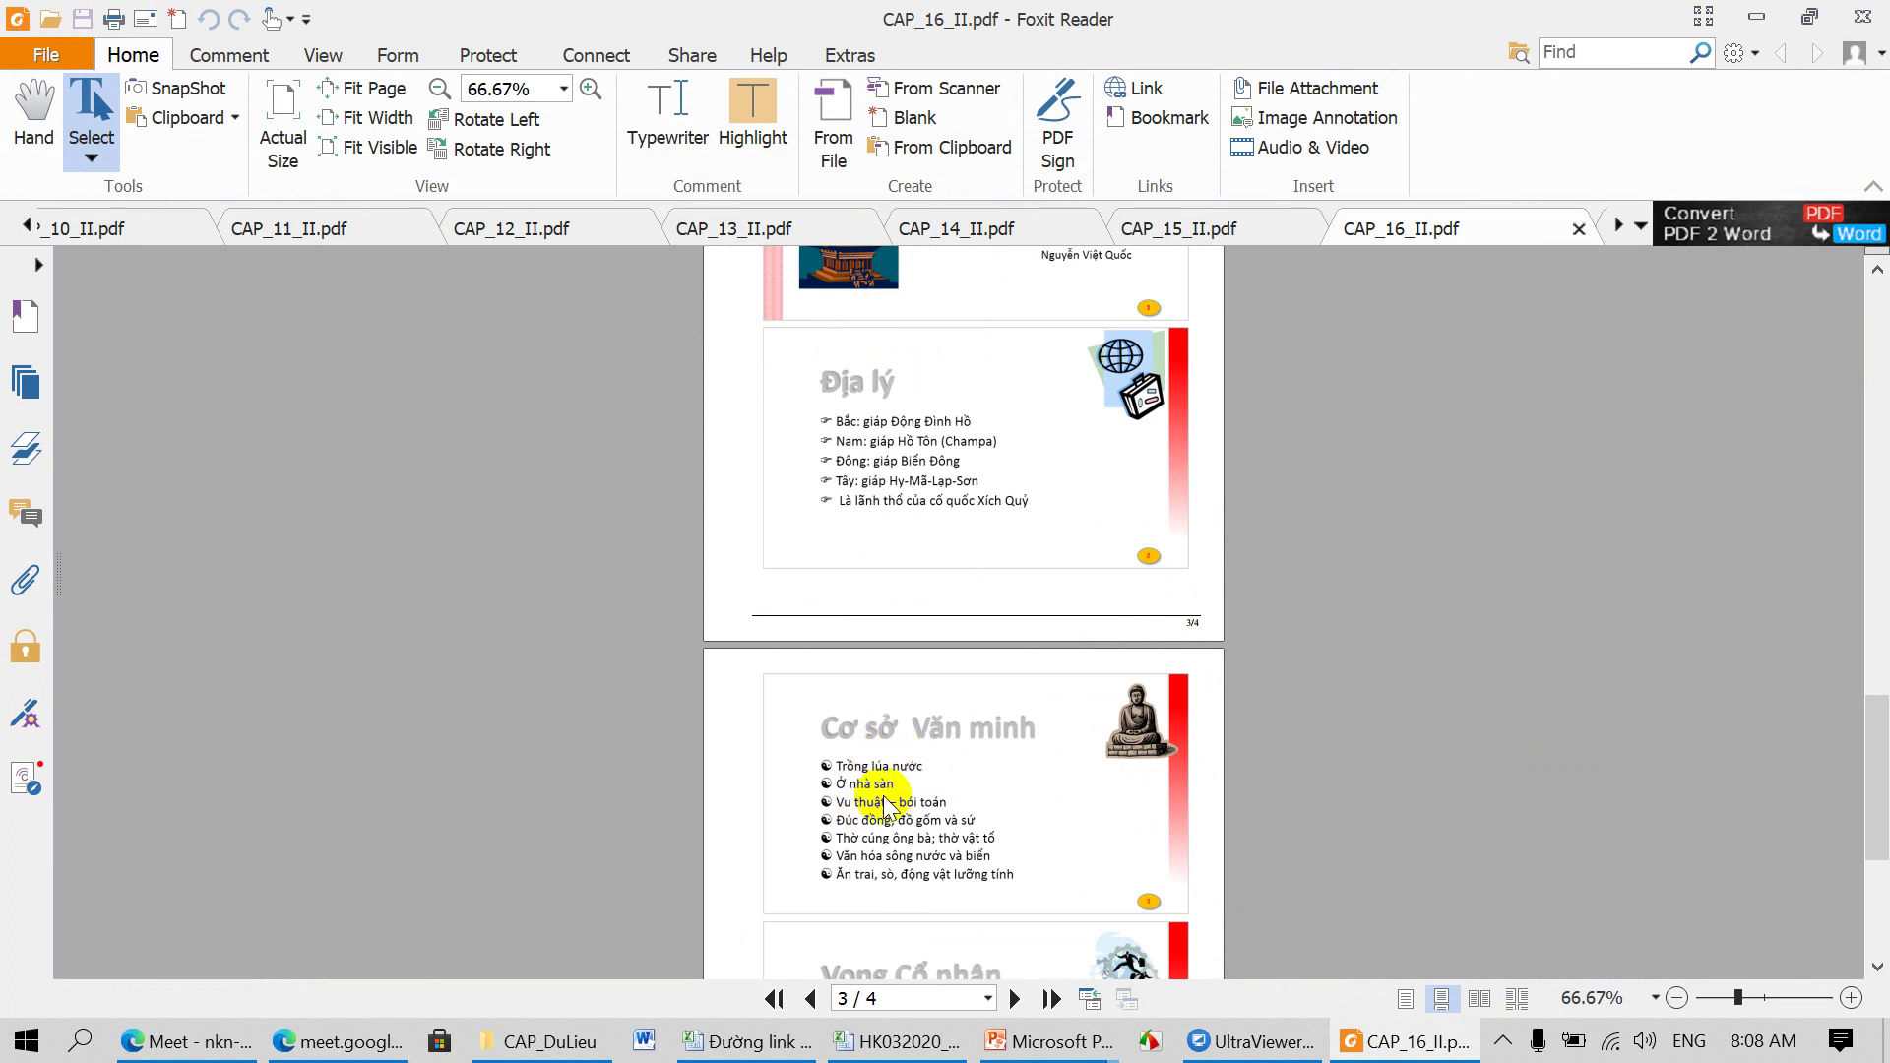
left_click(1049, 1042)
left_click(1042, 763)
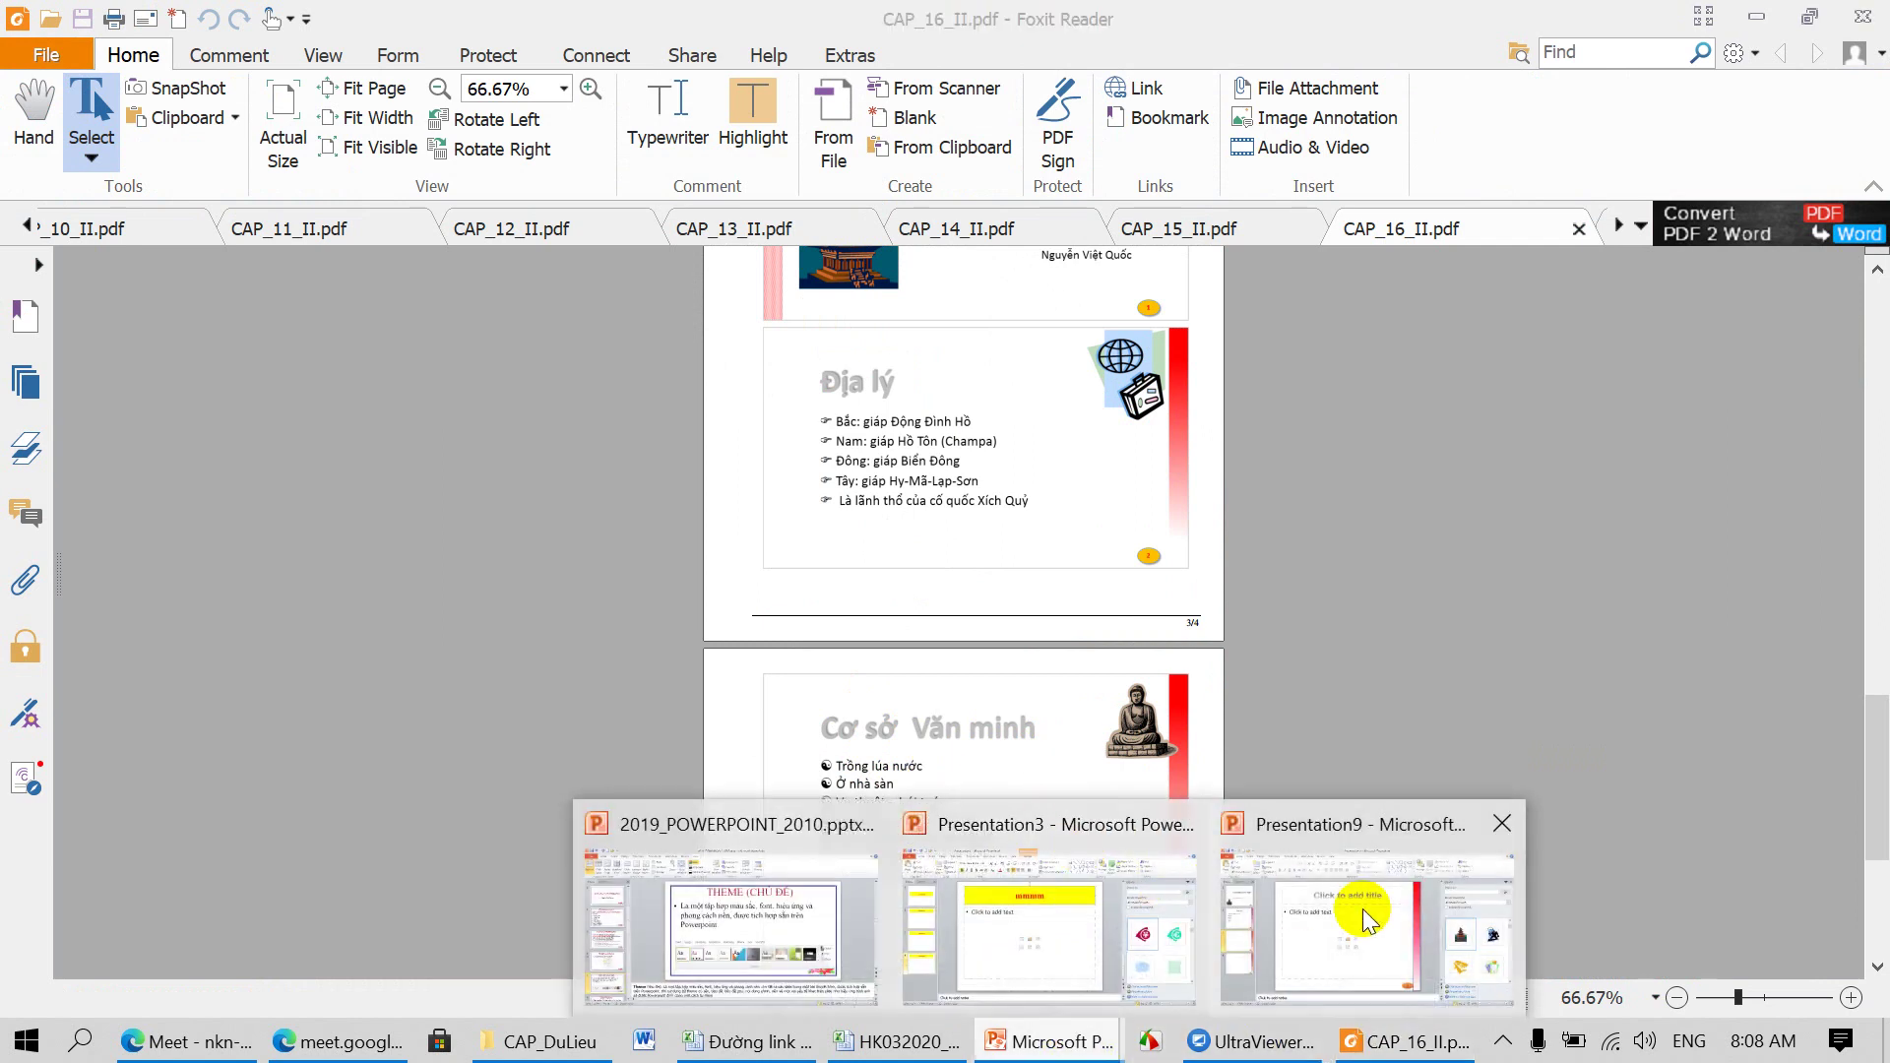
left_click(1362, 910)
left_click(723, 333)
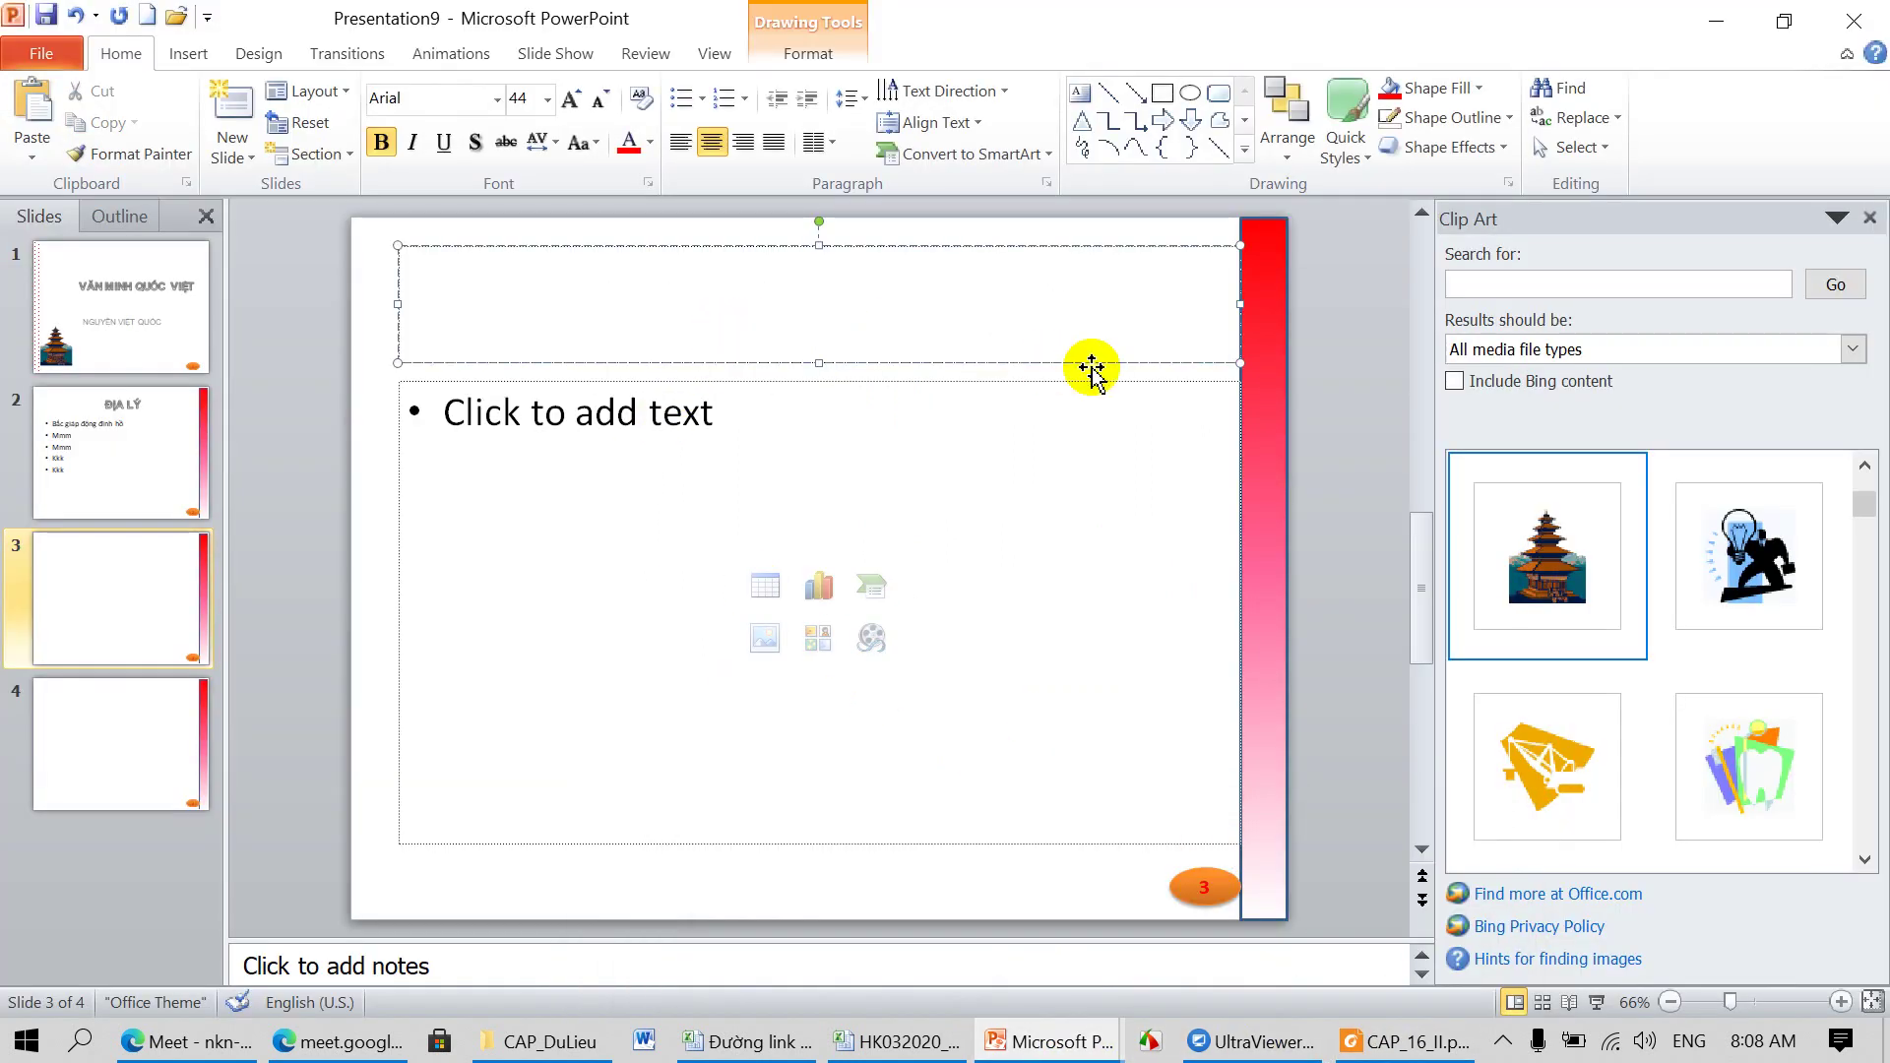
Step: Title slide 3 'Cơ sở văn minh' and type its first bullet lines
type("Cow")
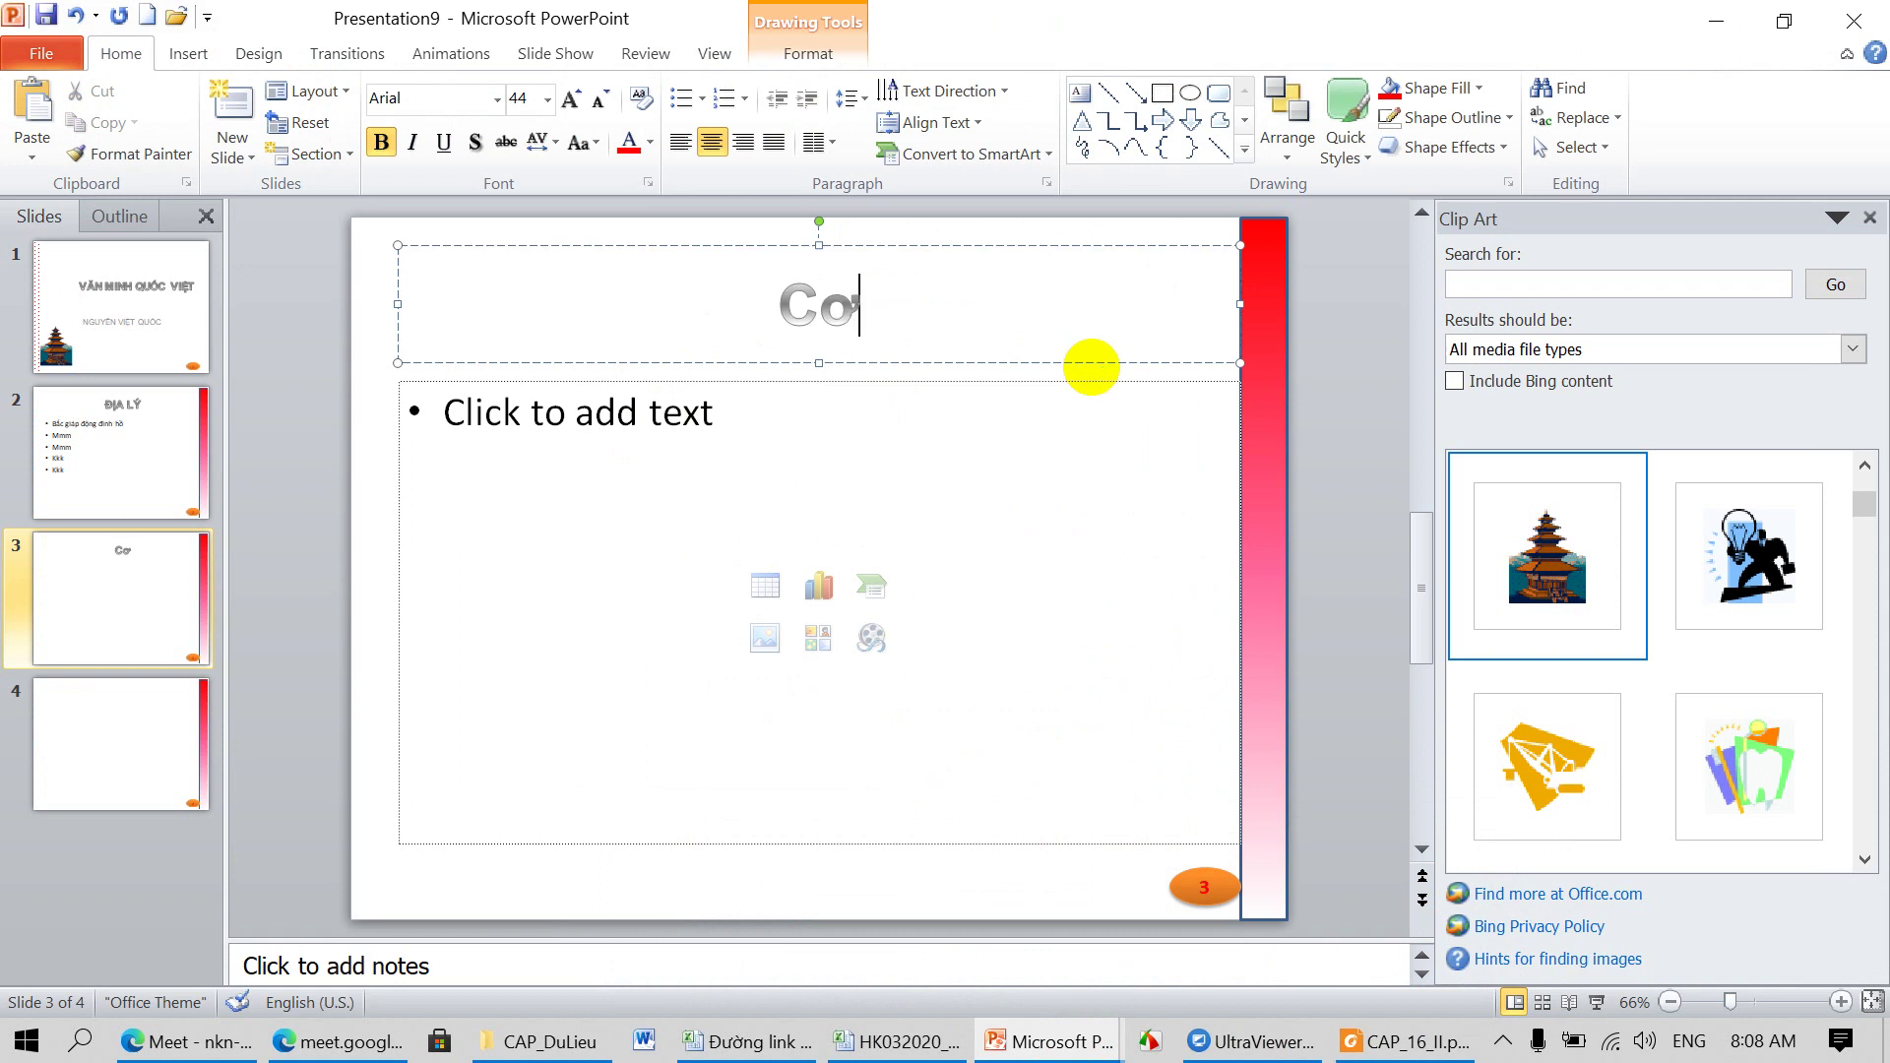
type("sowr vawn minh")
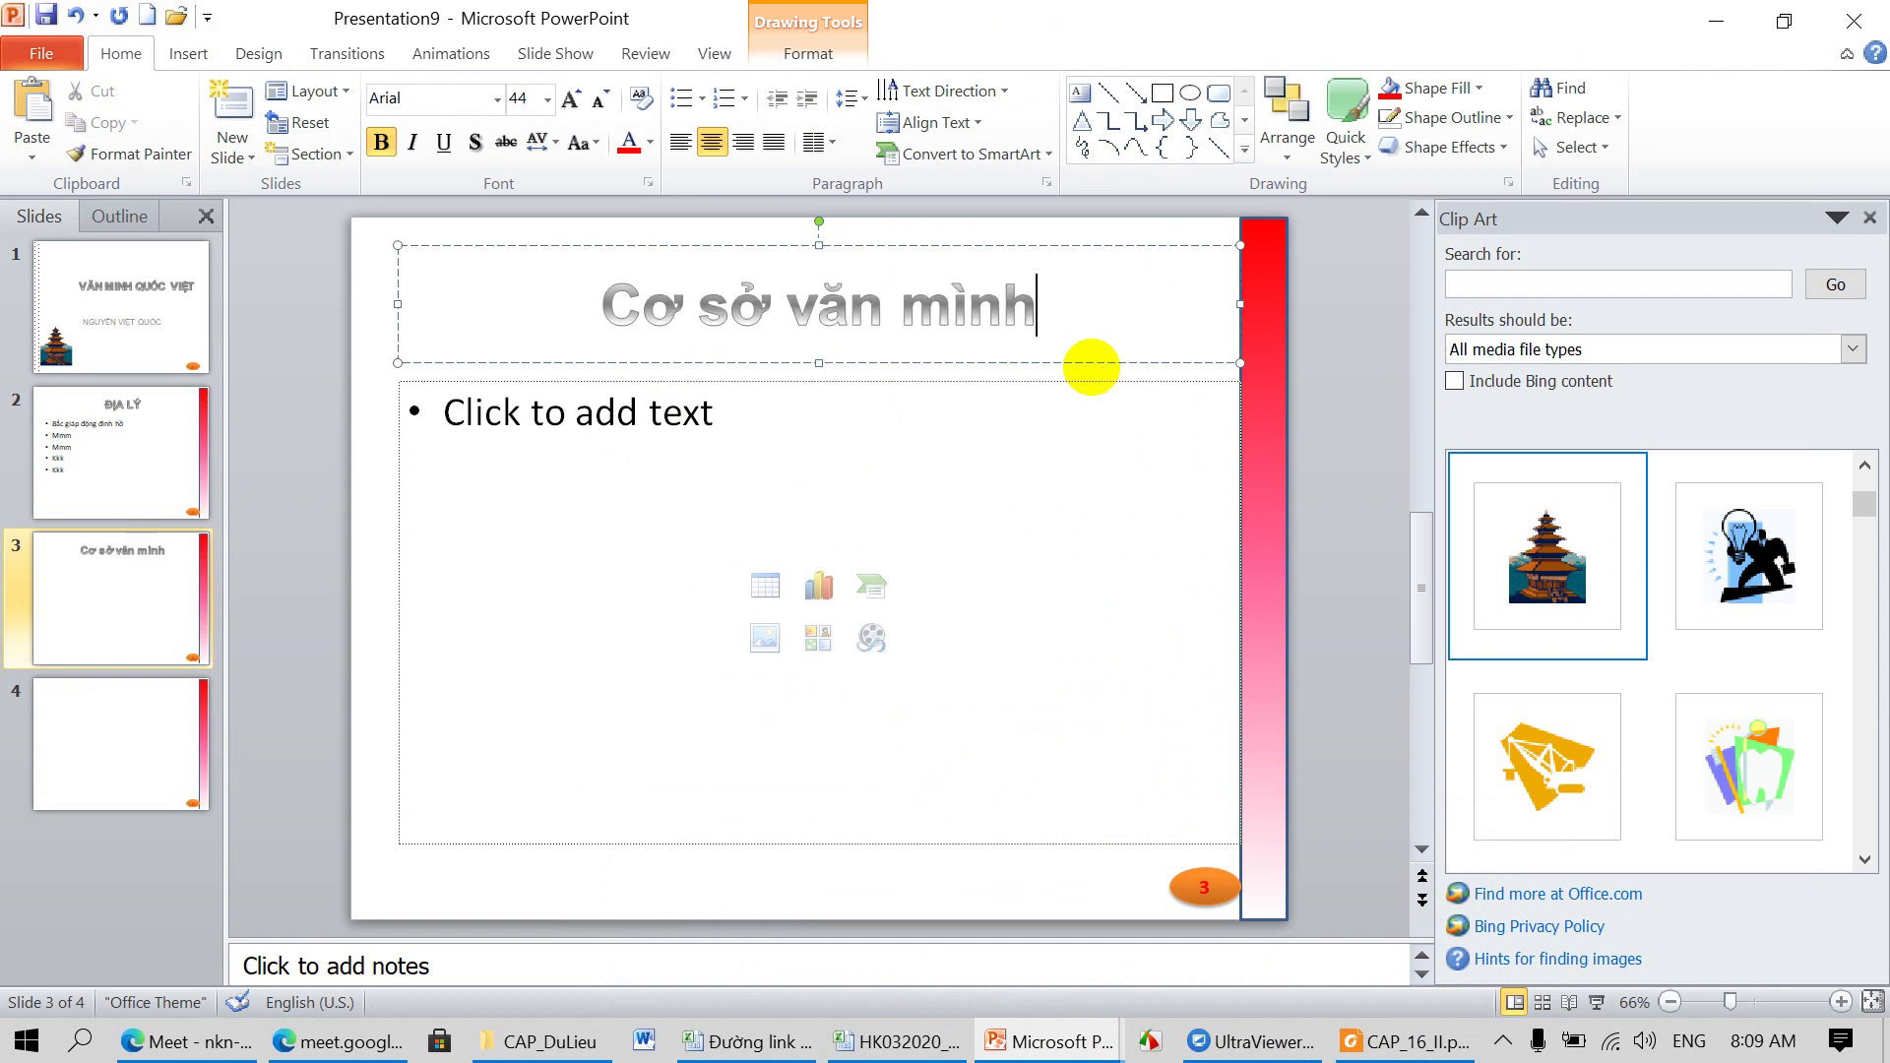
left_click(784, 430)
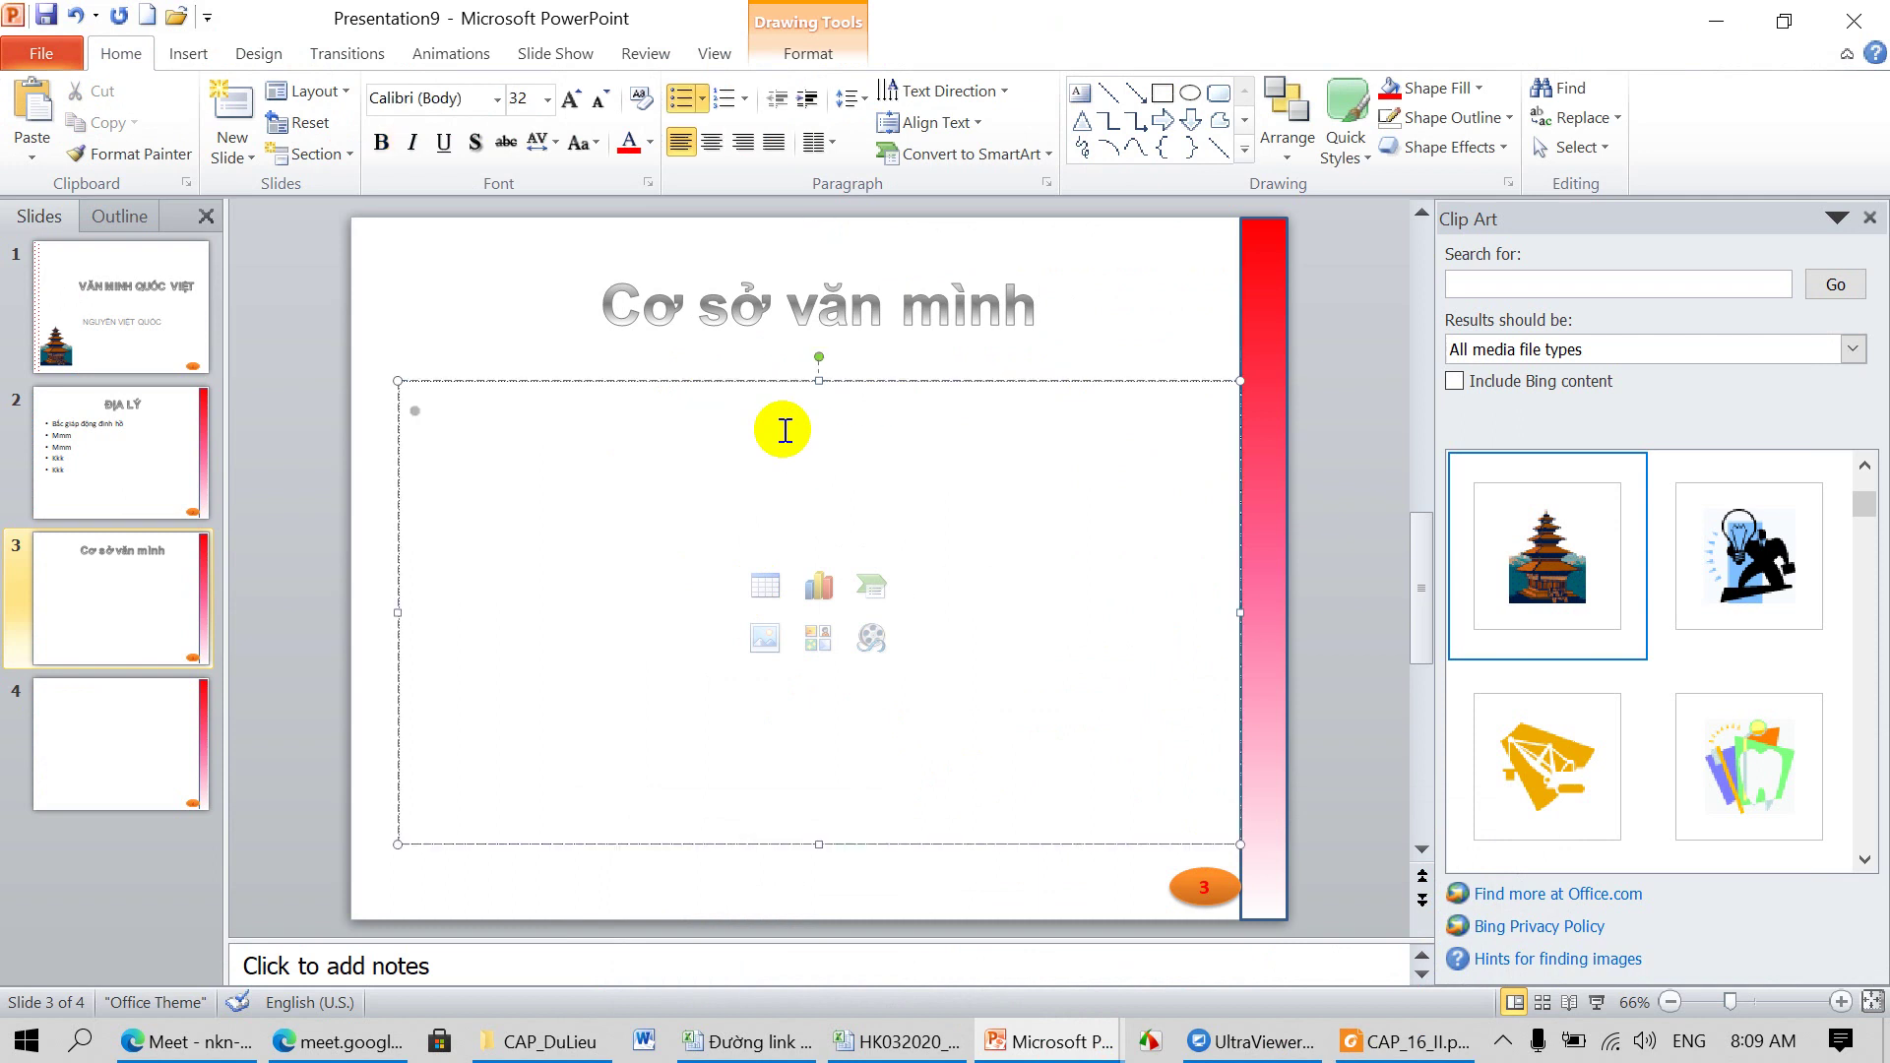
type("Trồng lứ")
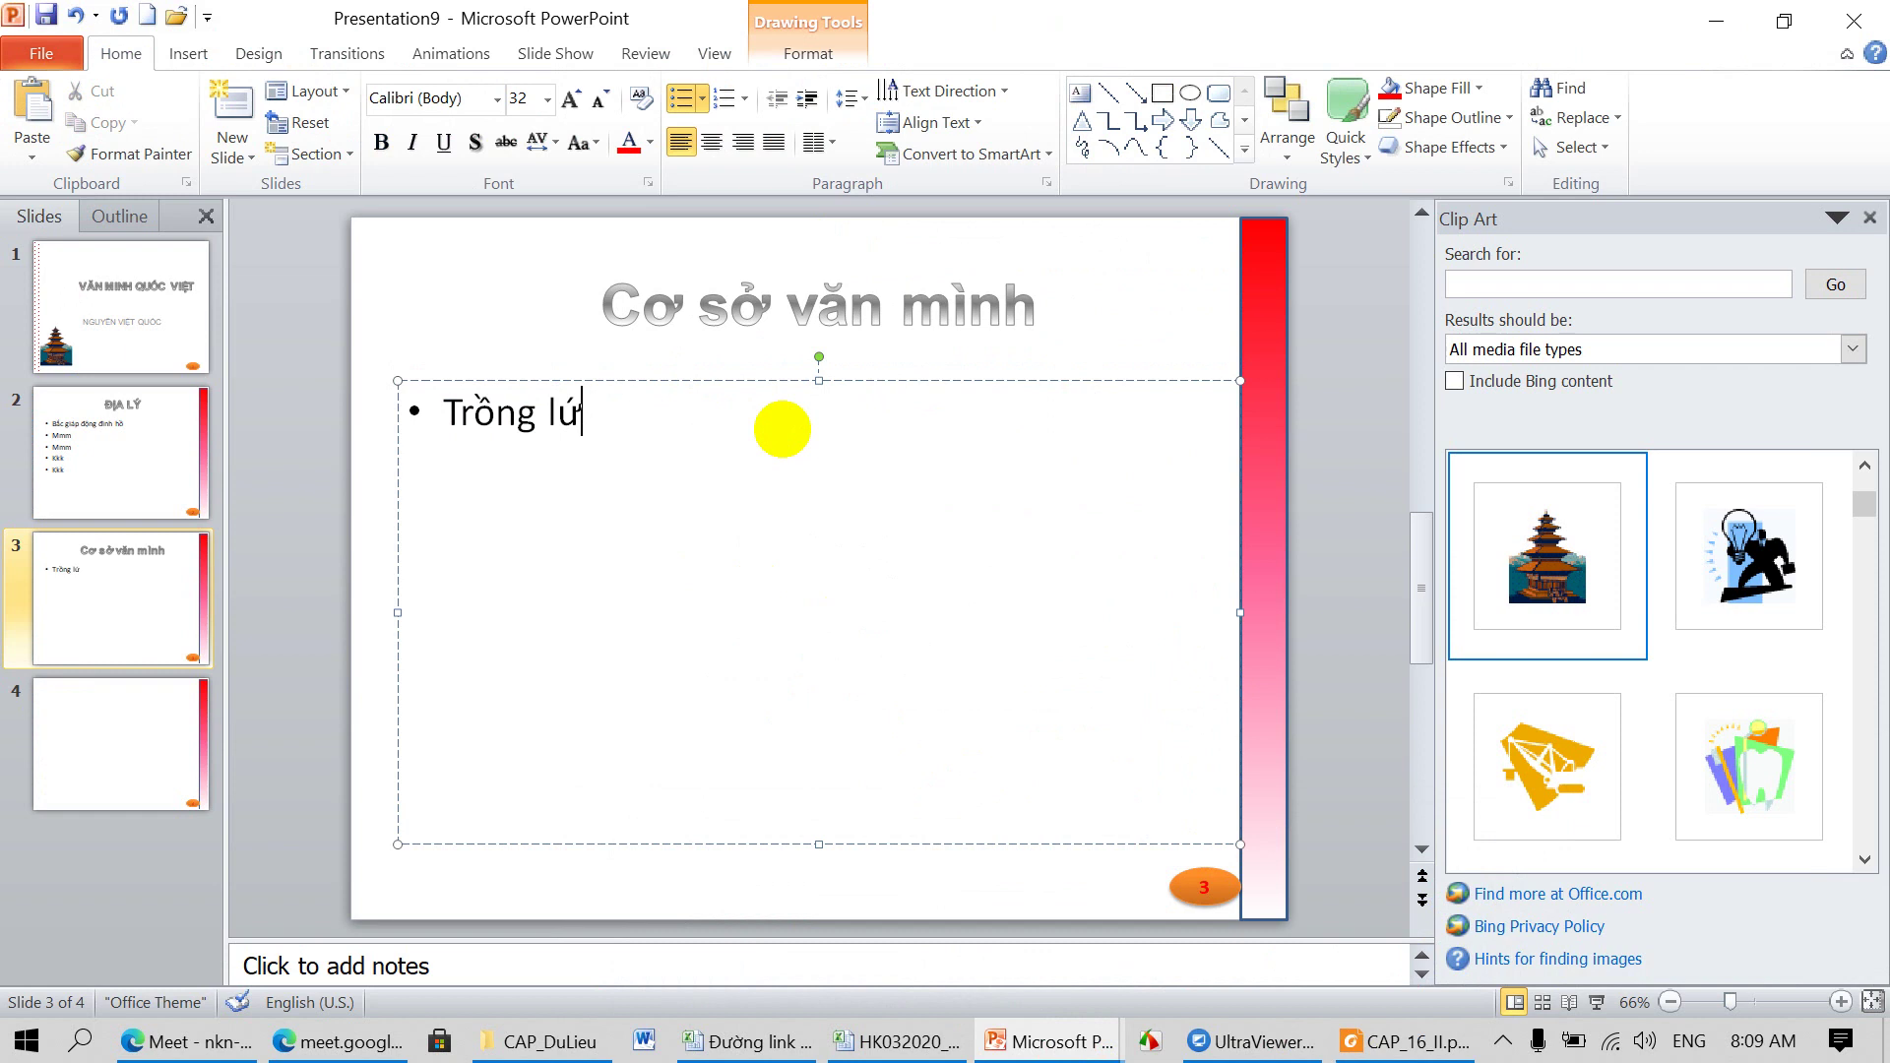
key("BackSpace")
type("nước")
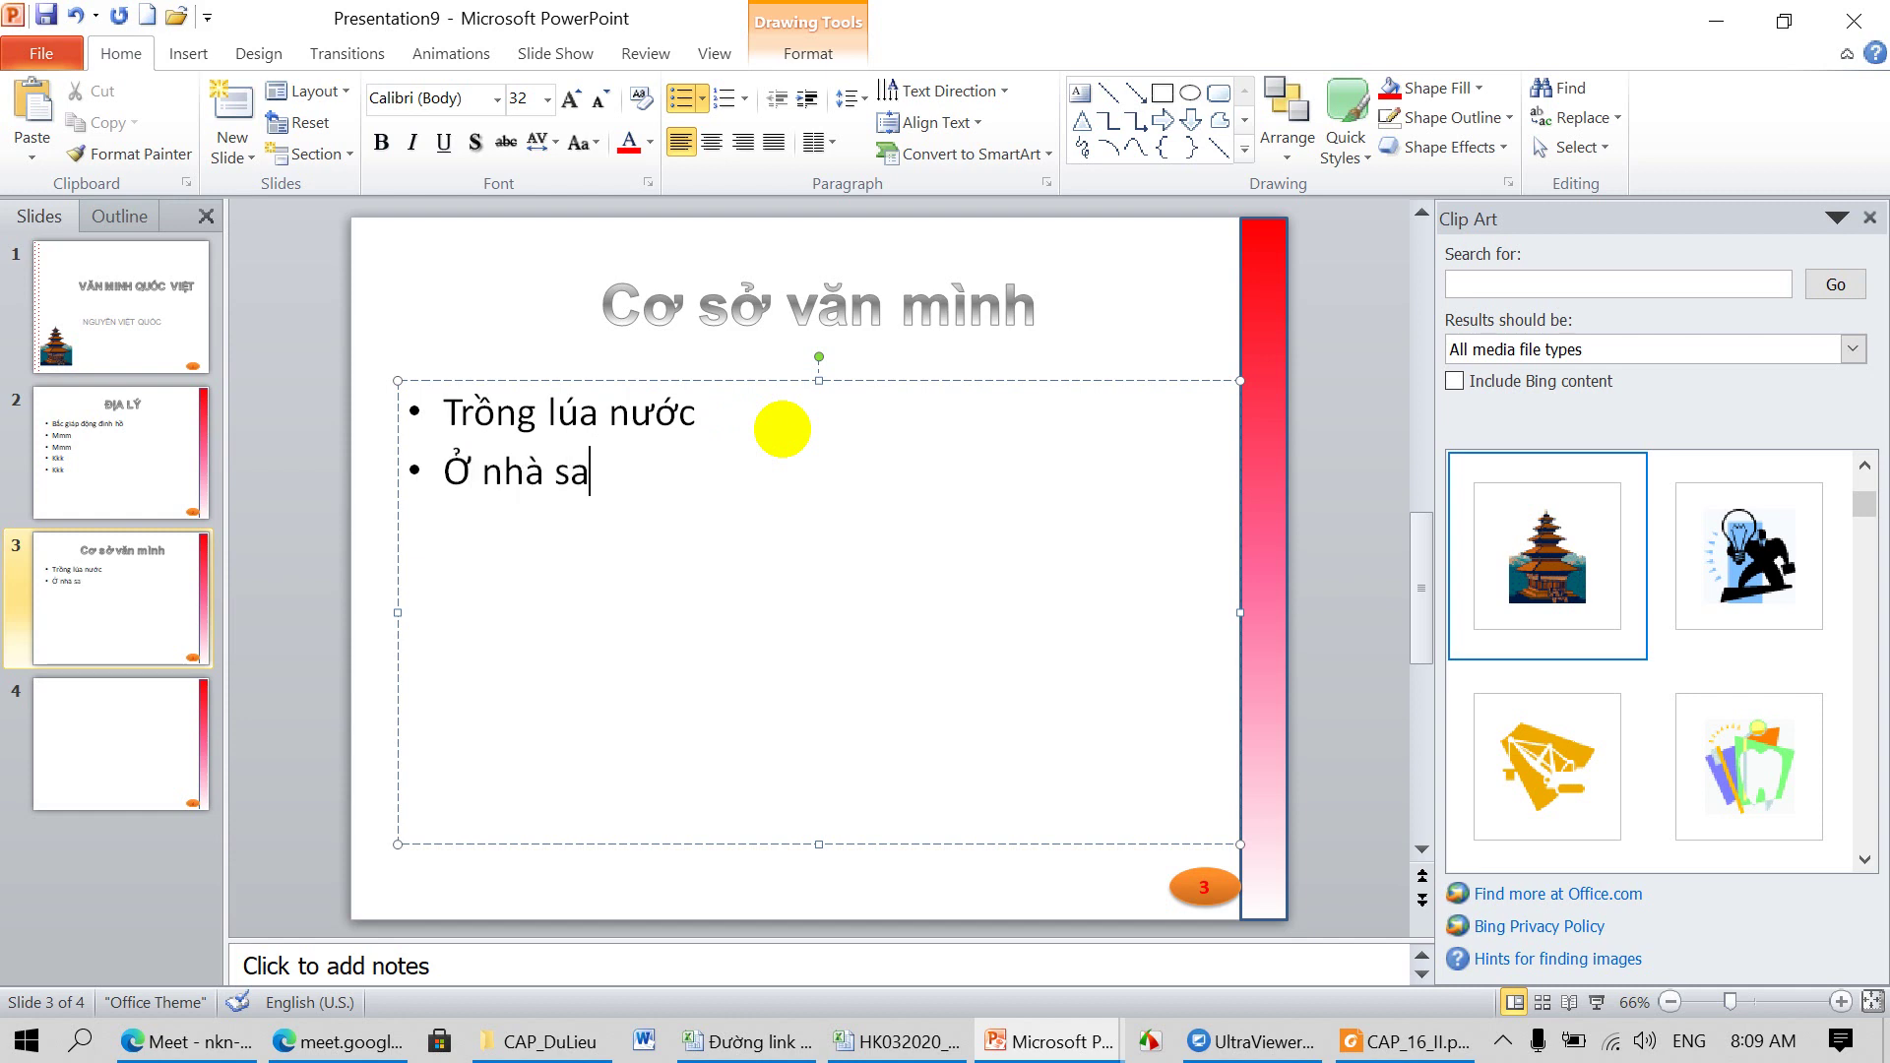
type("àn")
left_click(979, 307)
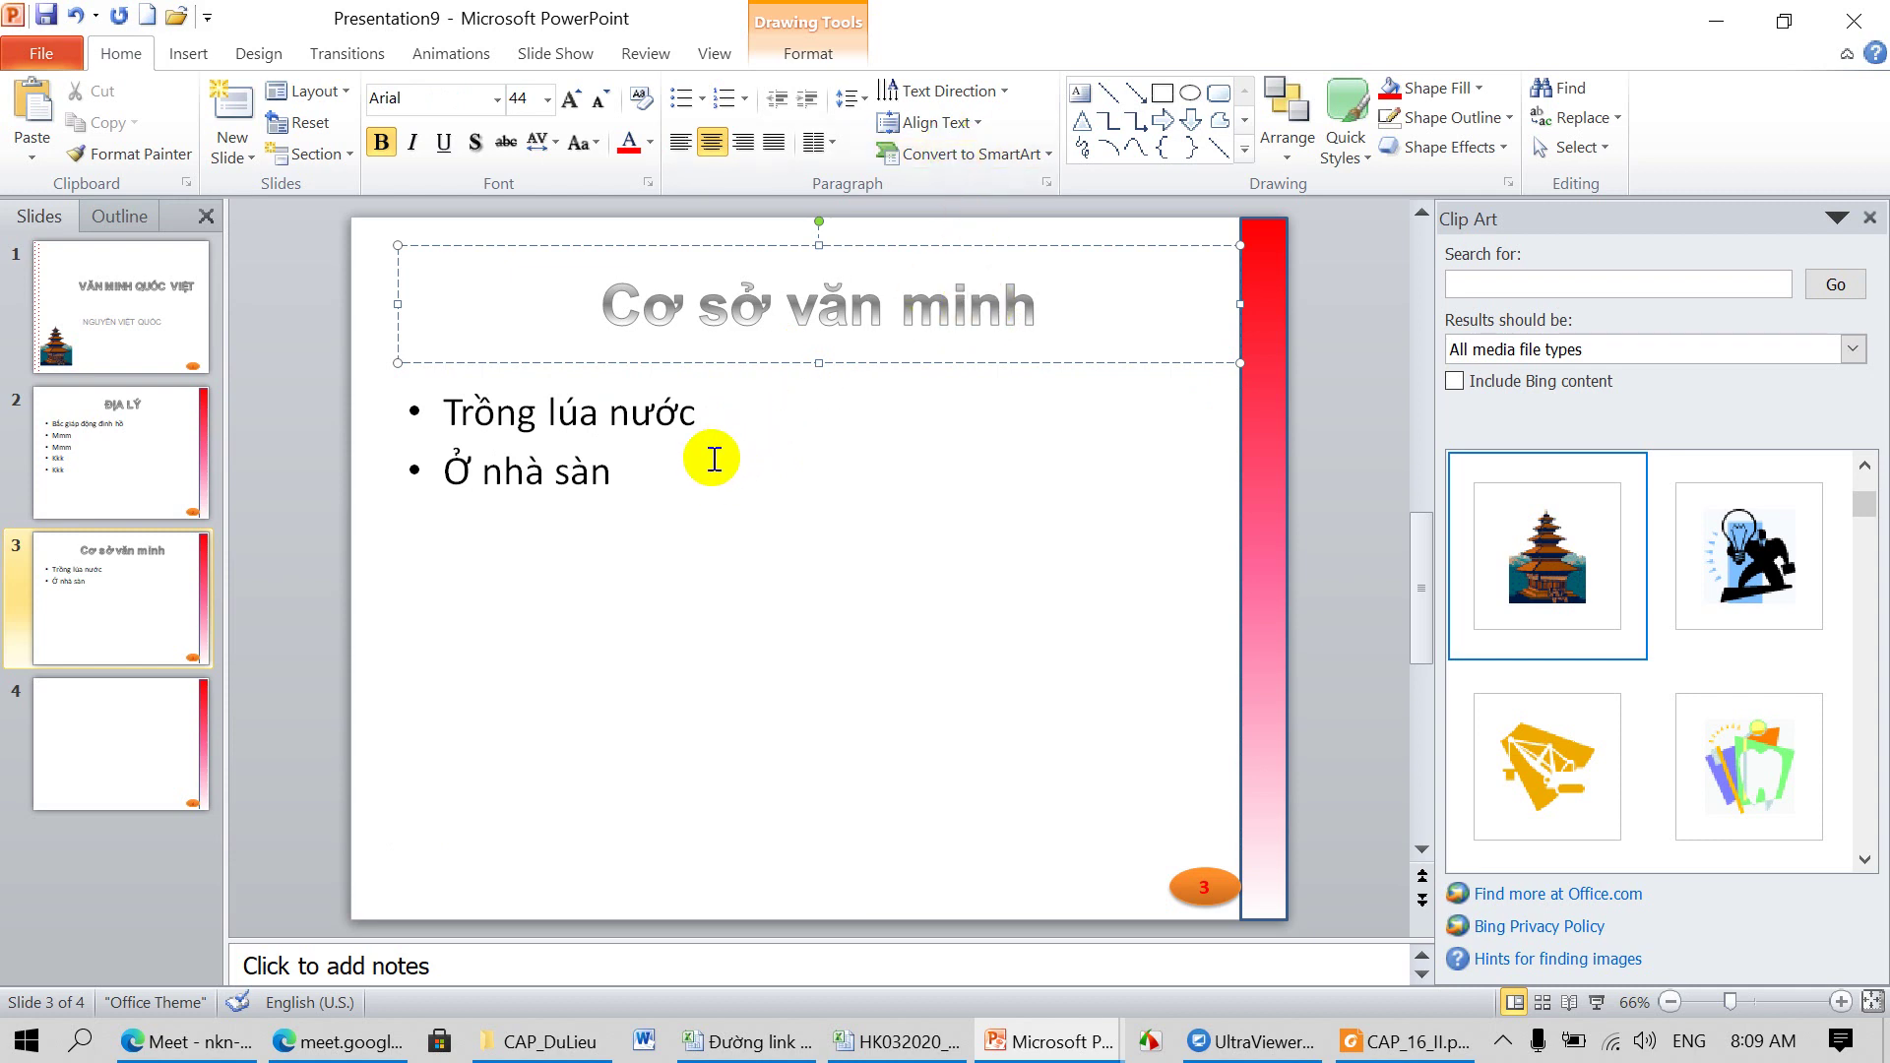
Step: Add further slide 3 bullet lines after 'Ở nhà sàn'
left_click(641, 470)
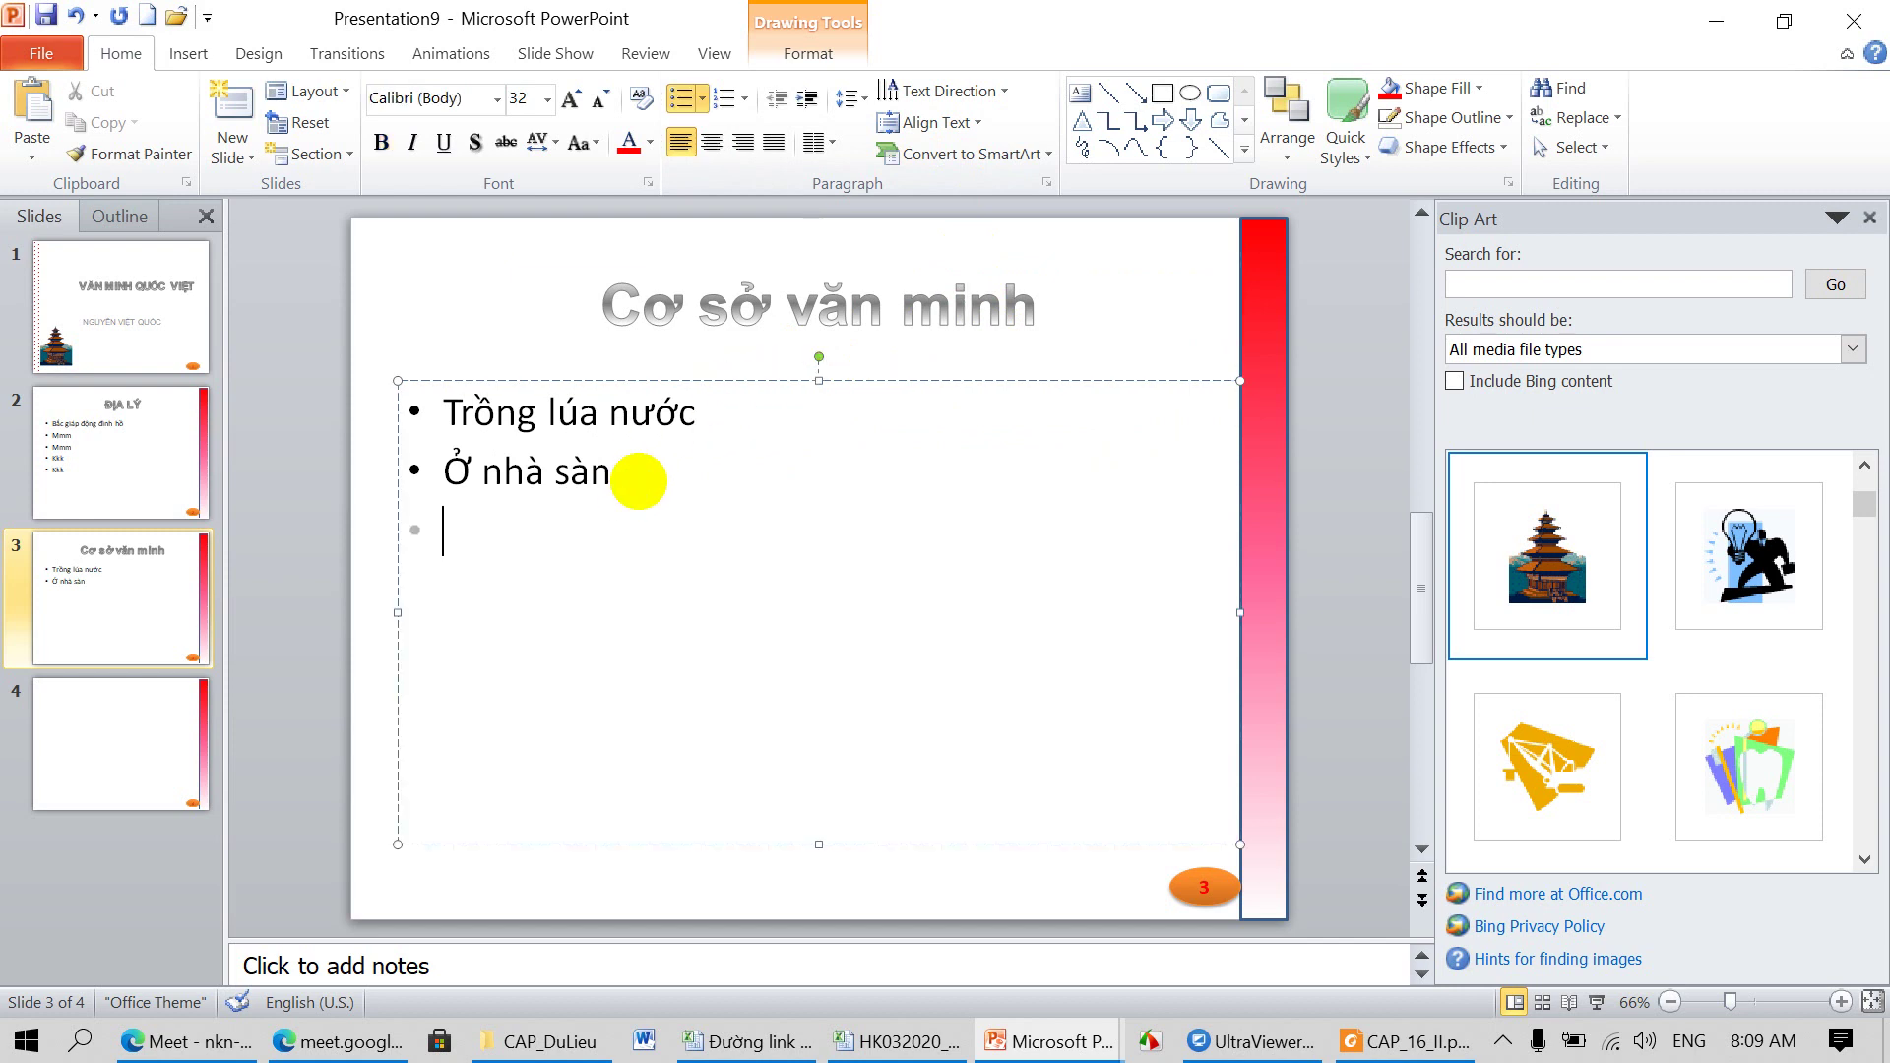
type("mmmm")
key("Return")
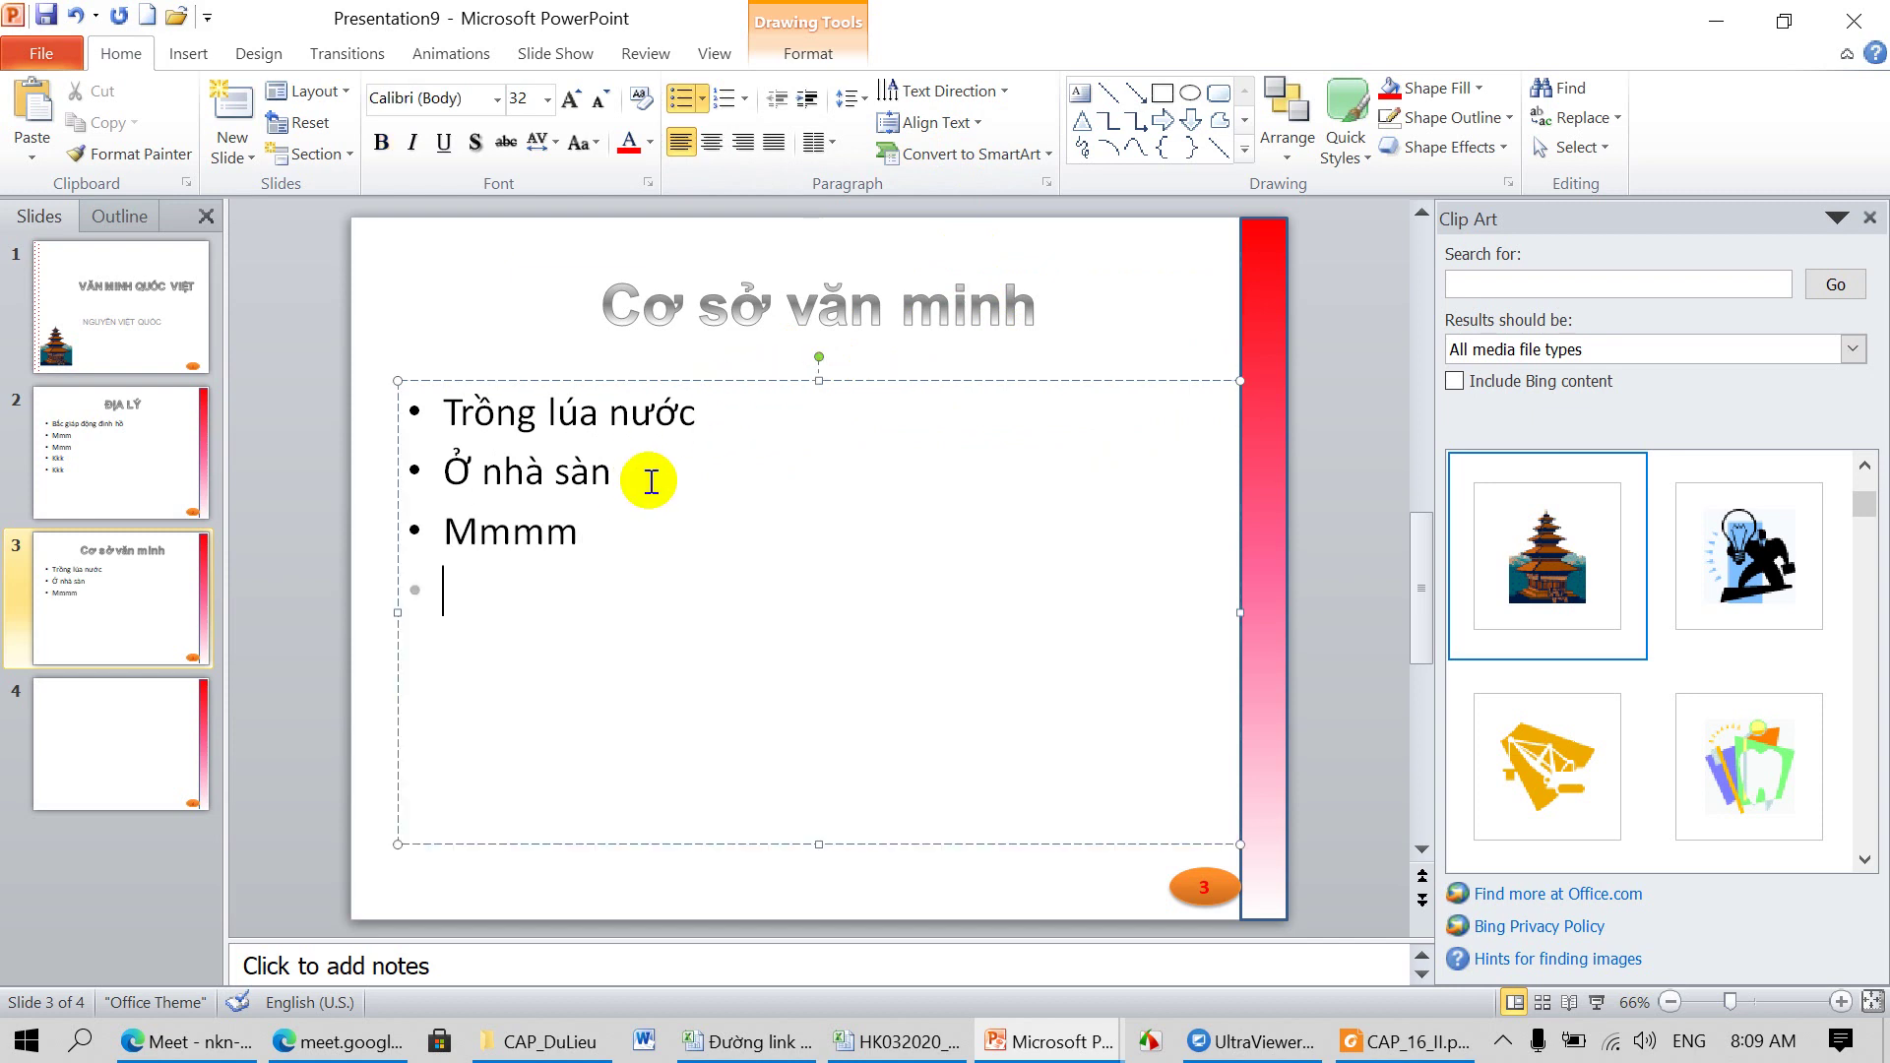
type("mmm")
key("Return")
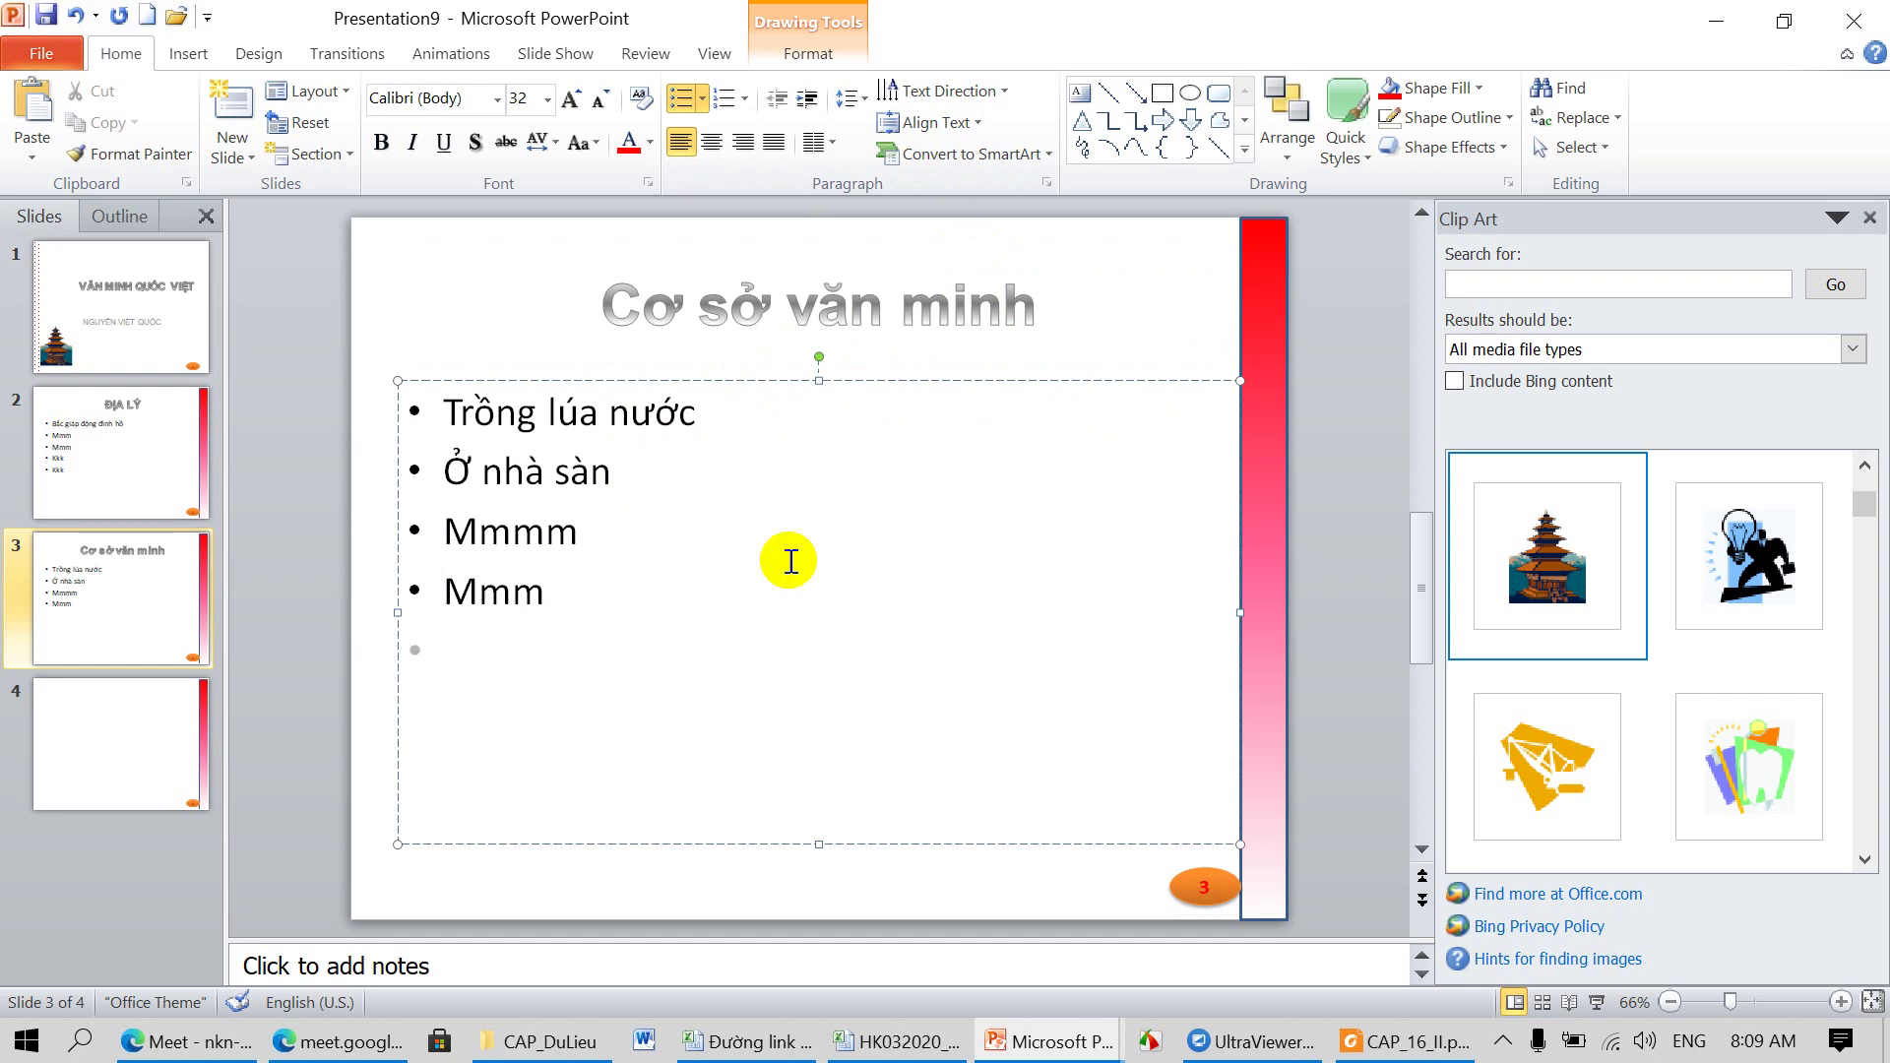
Step: Check the next PDF page, then title slide 4 'Vọng cổ nhân'
left_click(1344, 1055)
scroll(1059, 837, "down", 3)
scroll(1024, 802, "down", 1)
scroll(1024, 802, "down", 1)
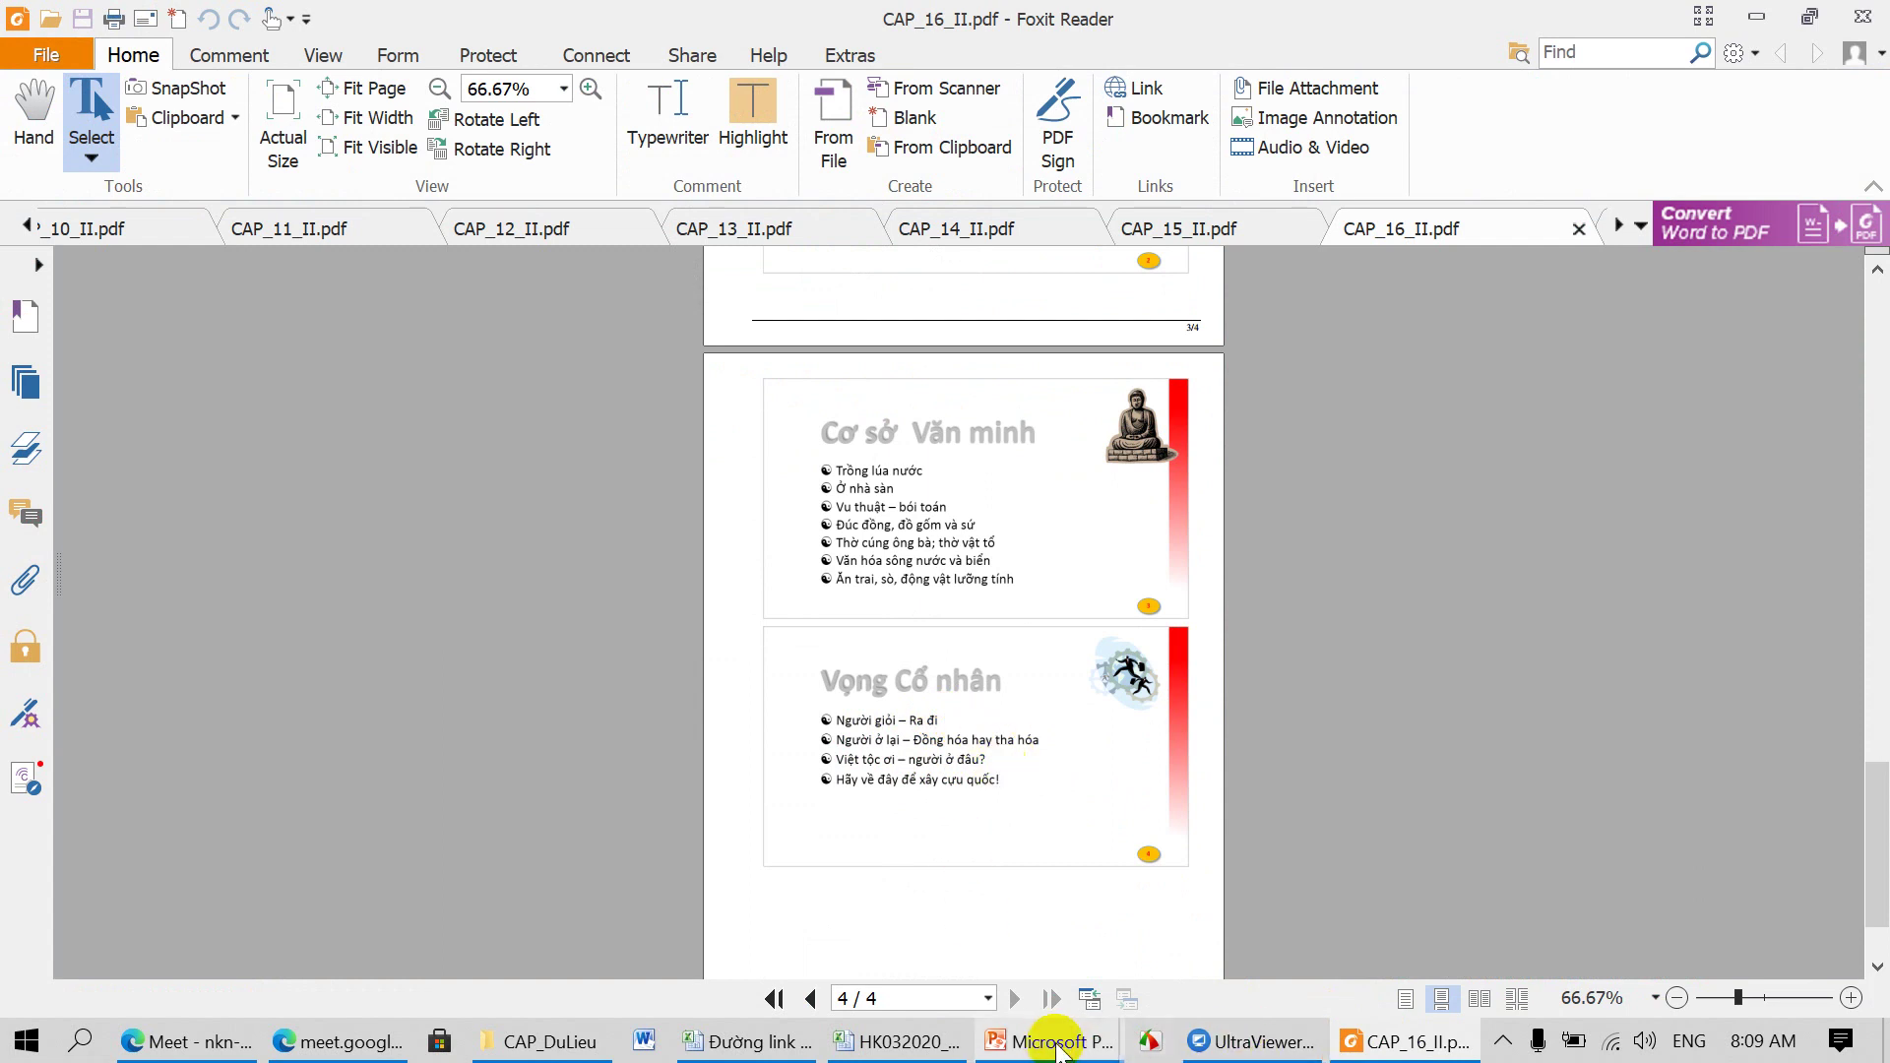
left_click(1427, 936)
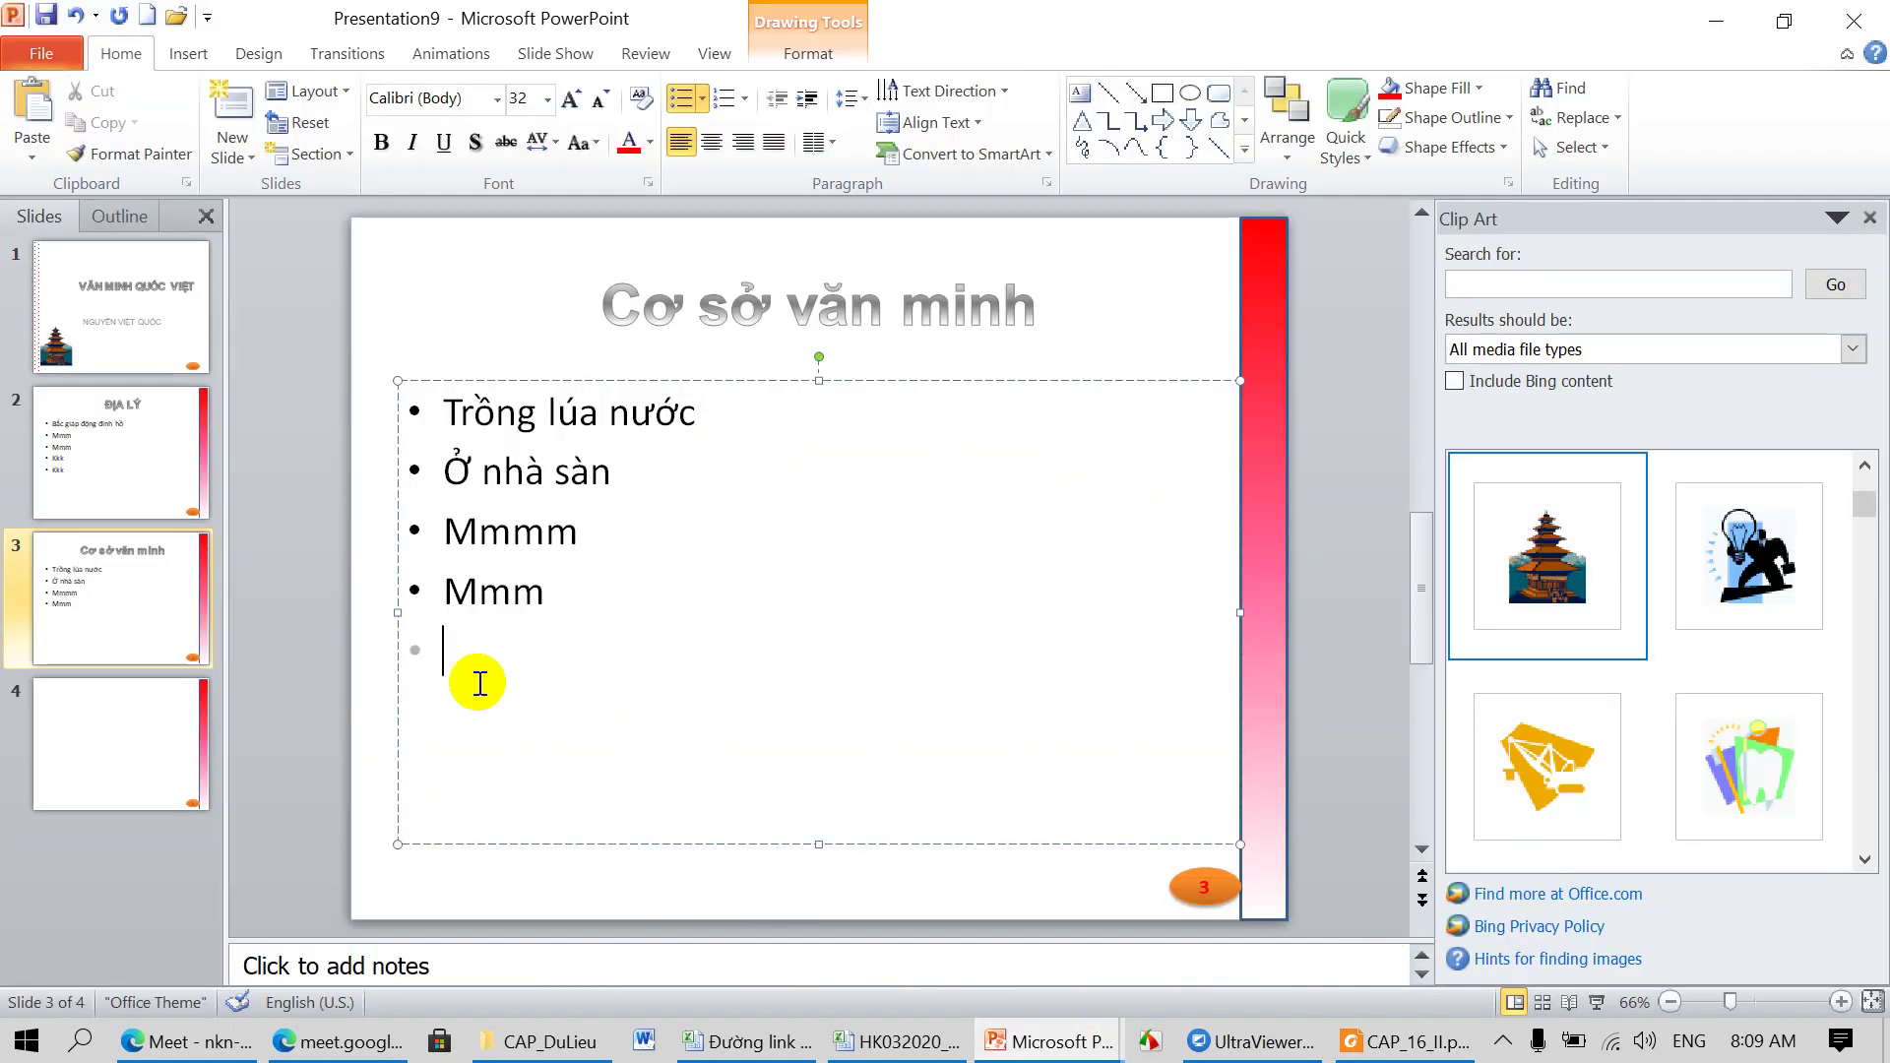
left_click(161, 724)
left_click(825, 322)
type("Vong")
type("cô")
type("nhaân")
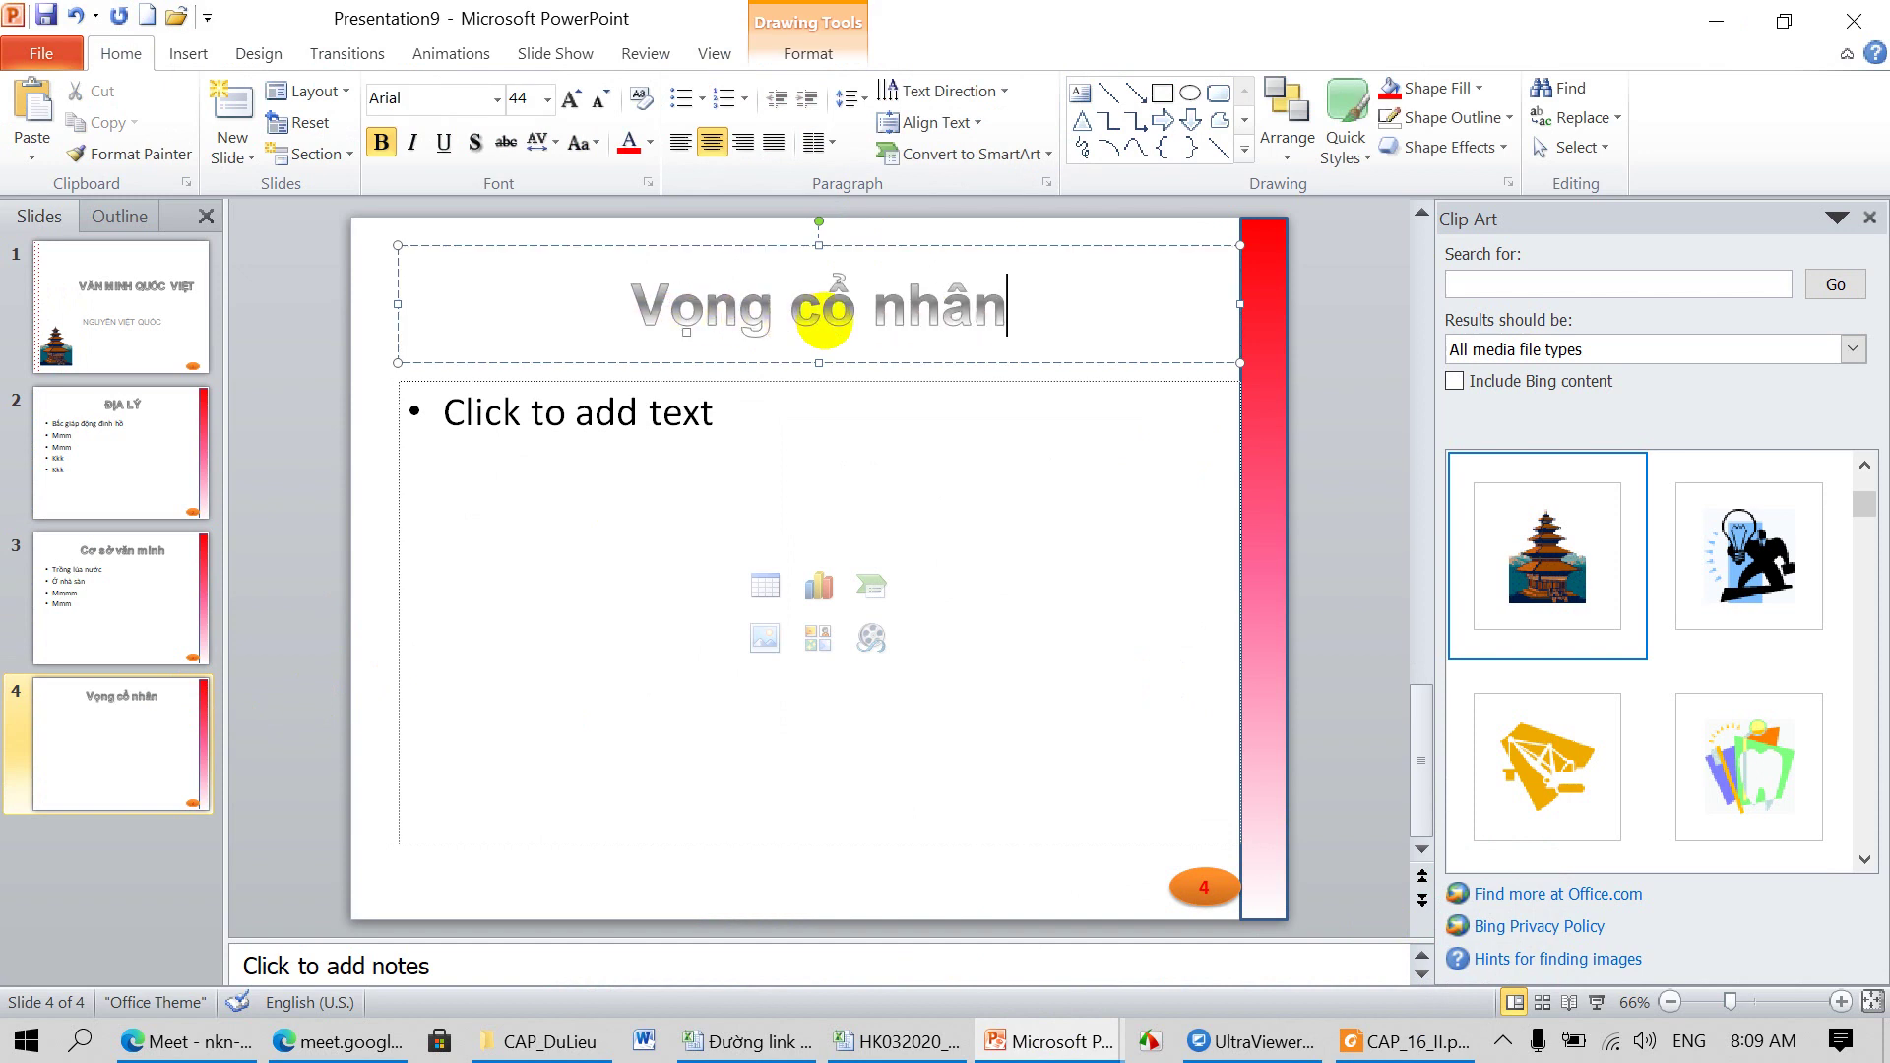
Step: Enter slide 4's six bullet lines
left_click(671, 414)
type("Người giỏi – ra đi")
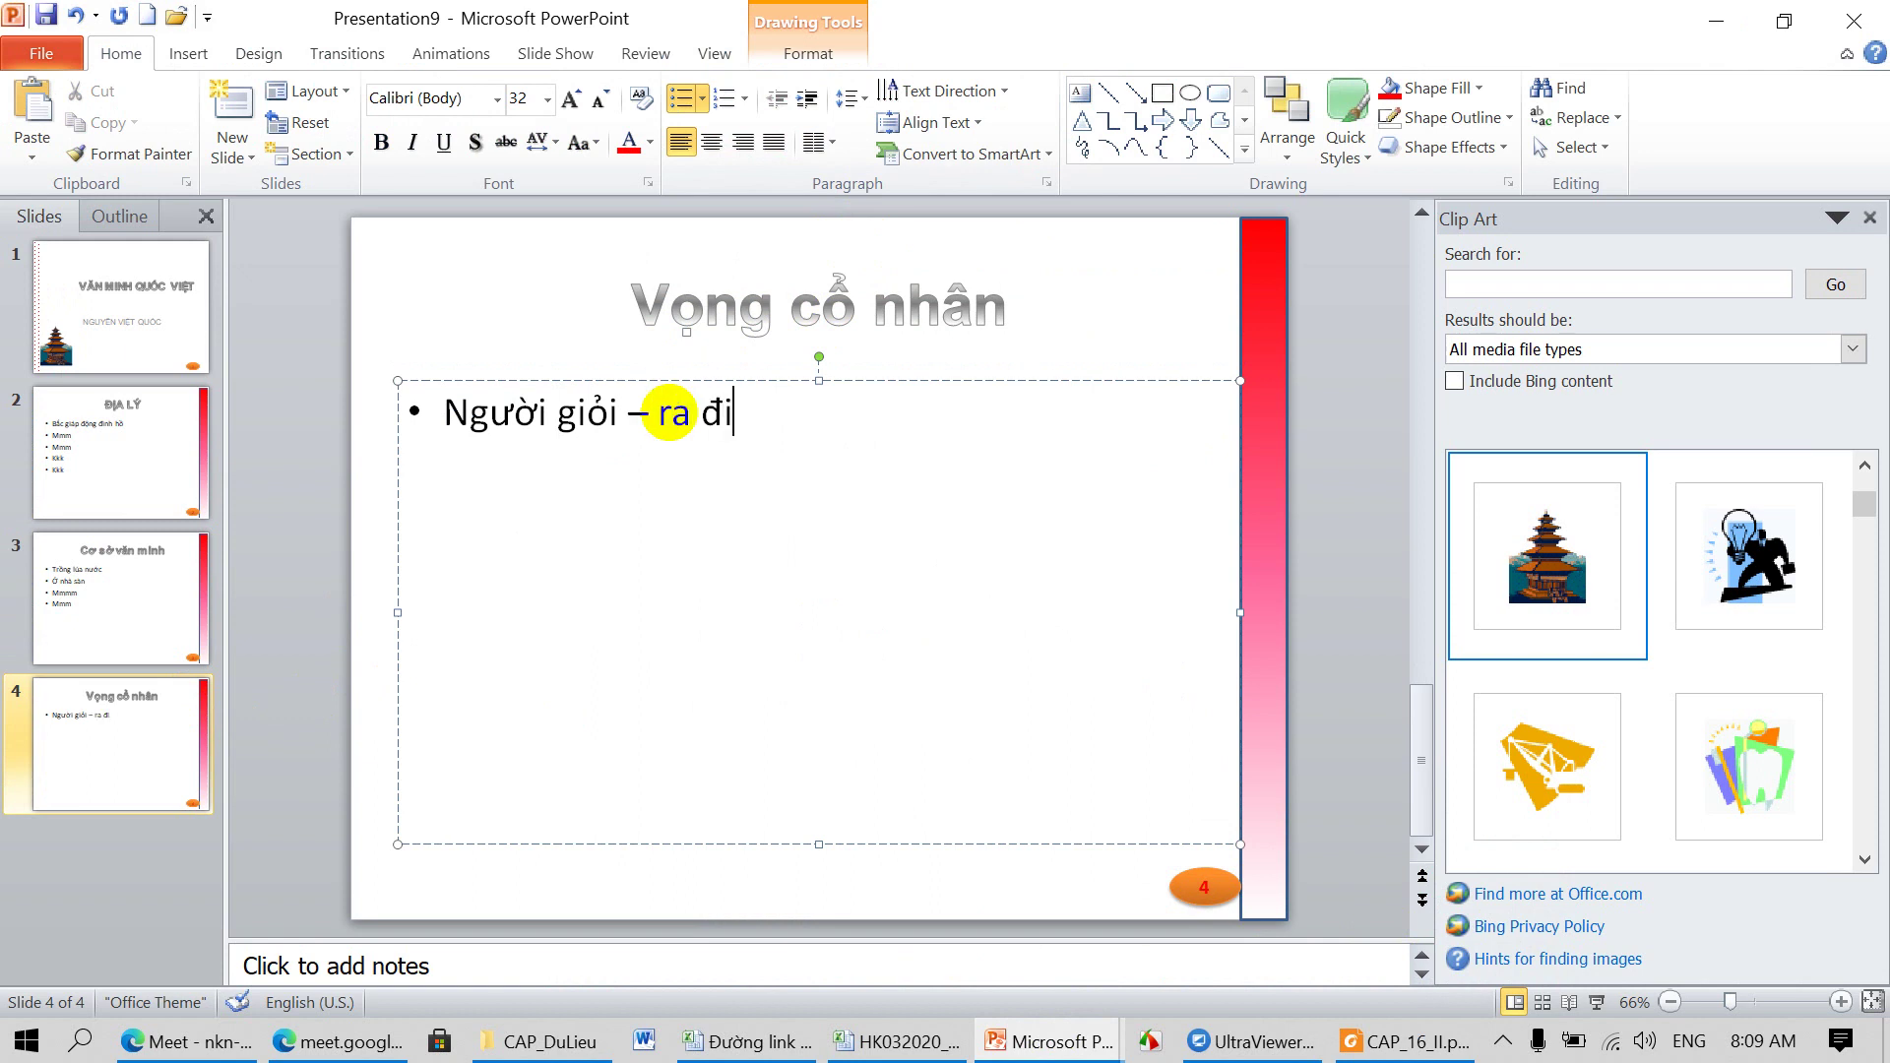
type("nnn")
key("Return")
type("nnnn")
key("Return")
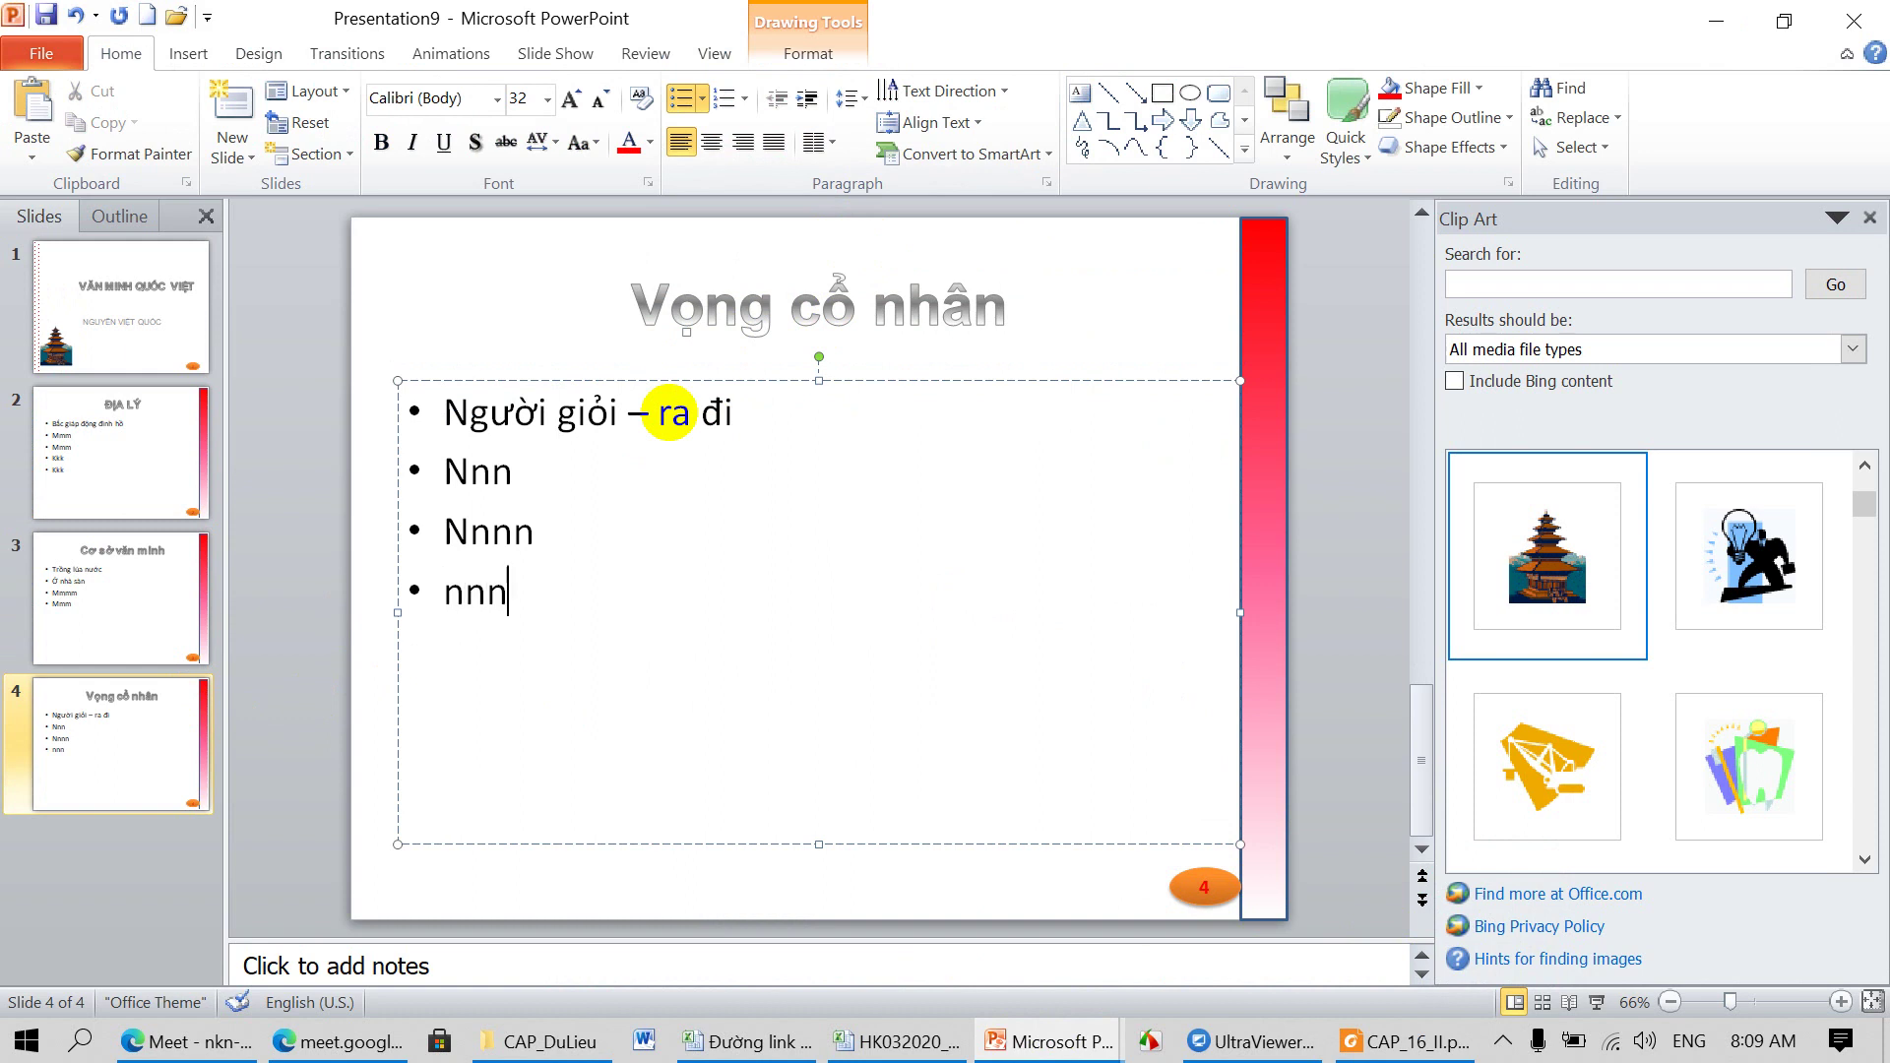
key("Return")
key("Return")
type("uuu")
key("Return")
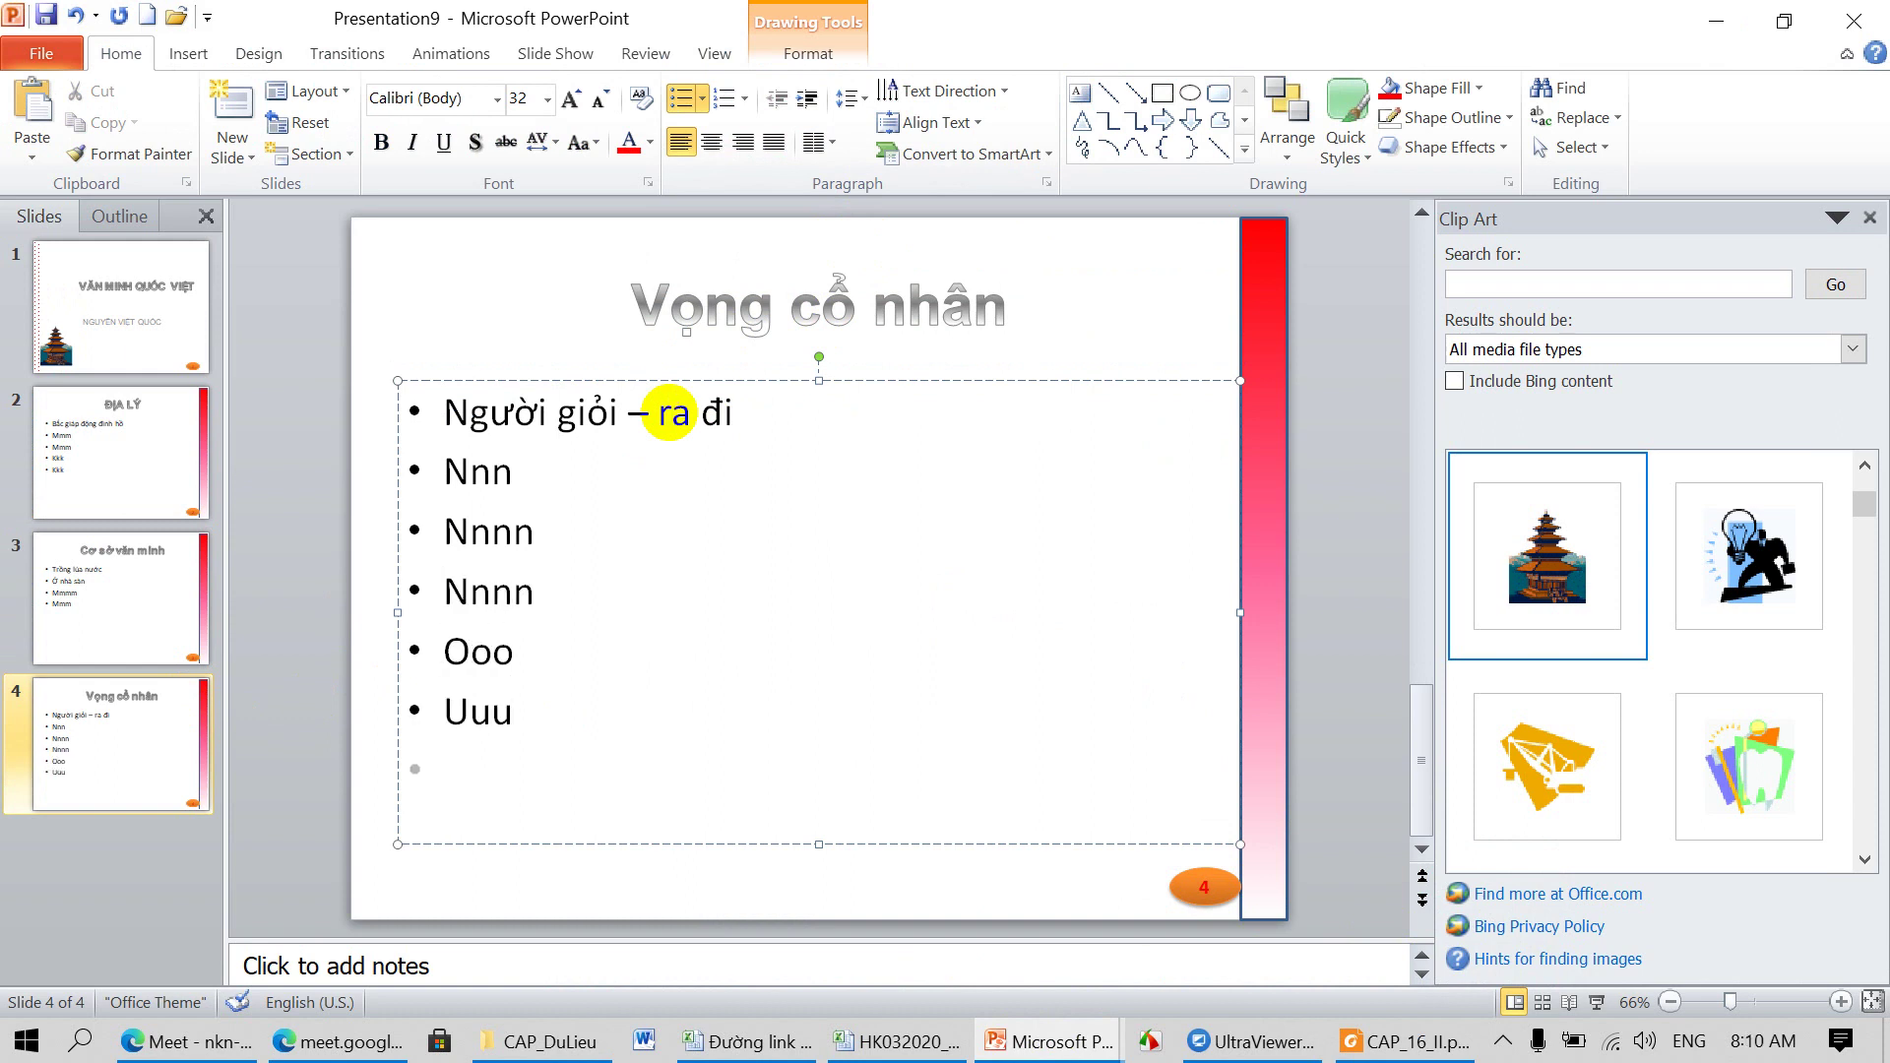
Step: Scroll the PDF back up to the Địa lý page, then show slide 2, ĐỊA LÝ
left_click(1384, 1041)
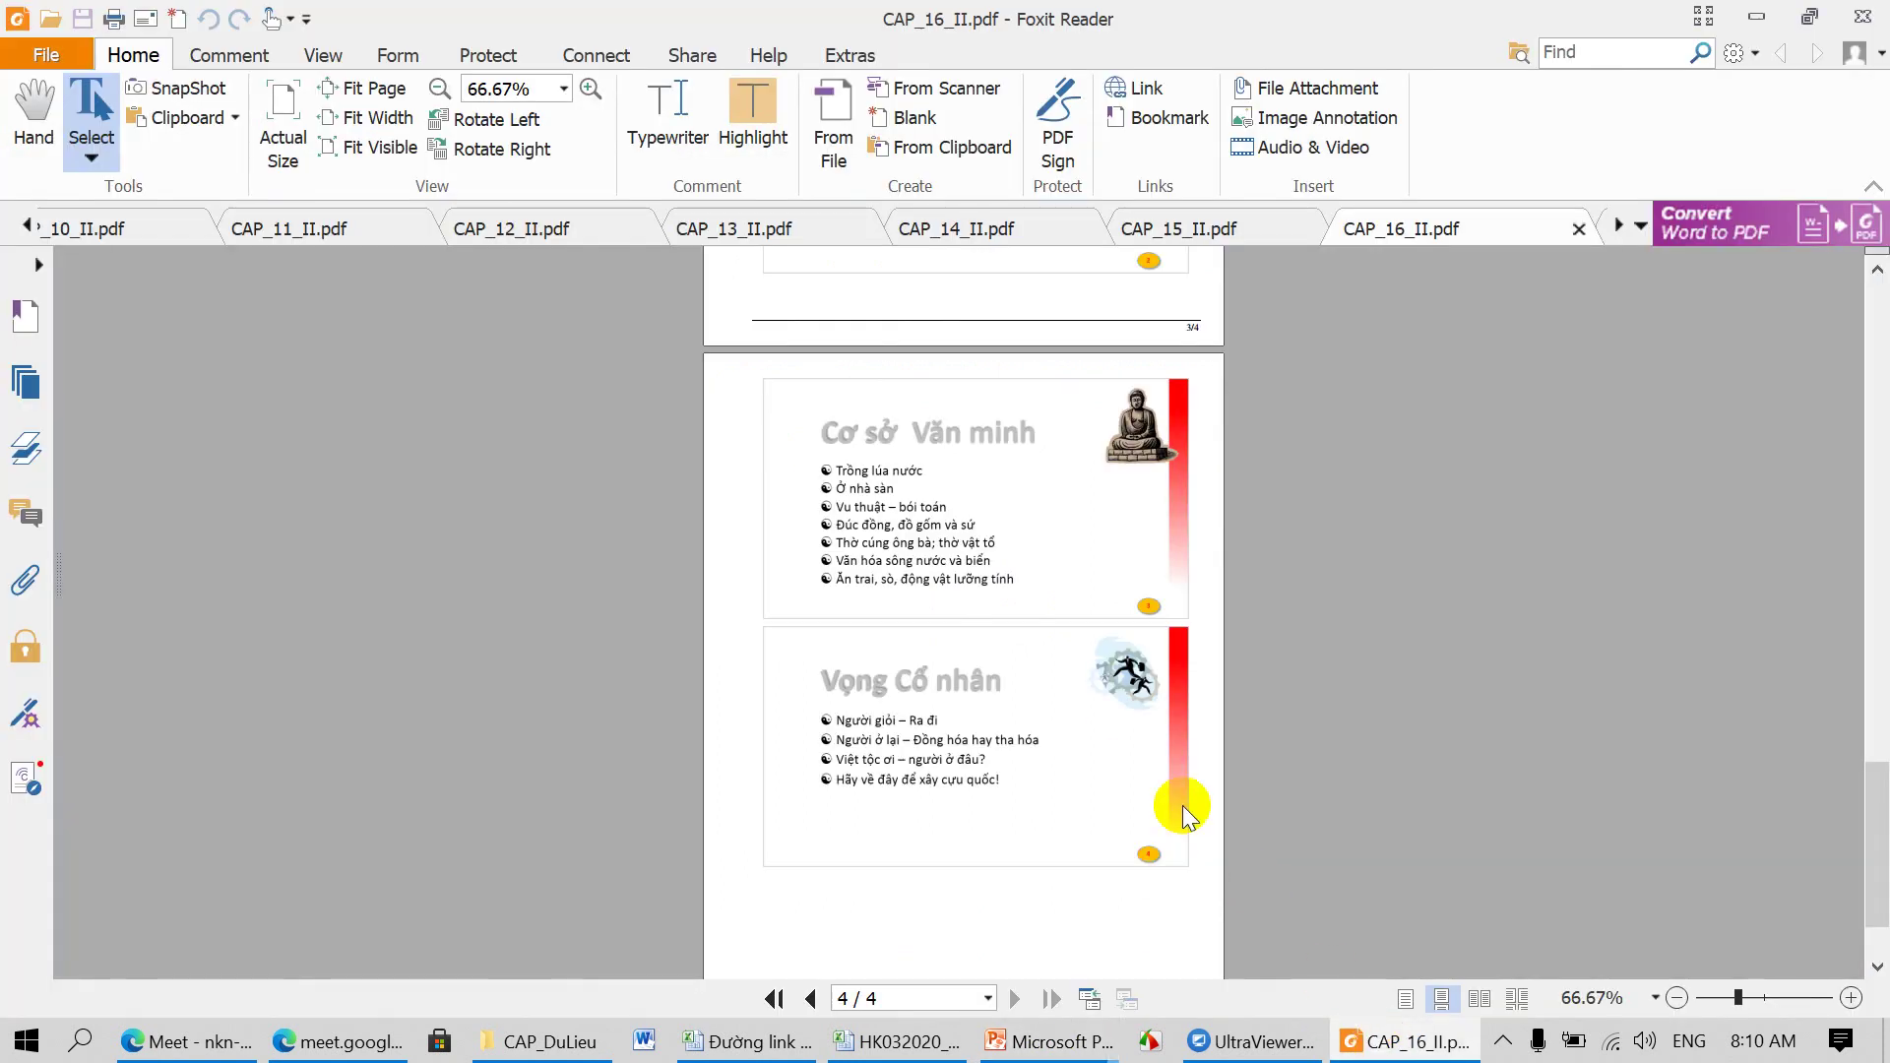
scroll(1063, 669, "up", 3)
scroll(1063, 675, "up", 2)
scroll(984, 611, "up", 2)
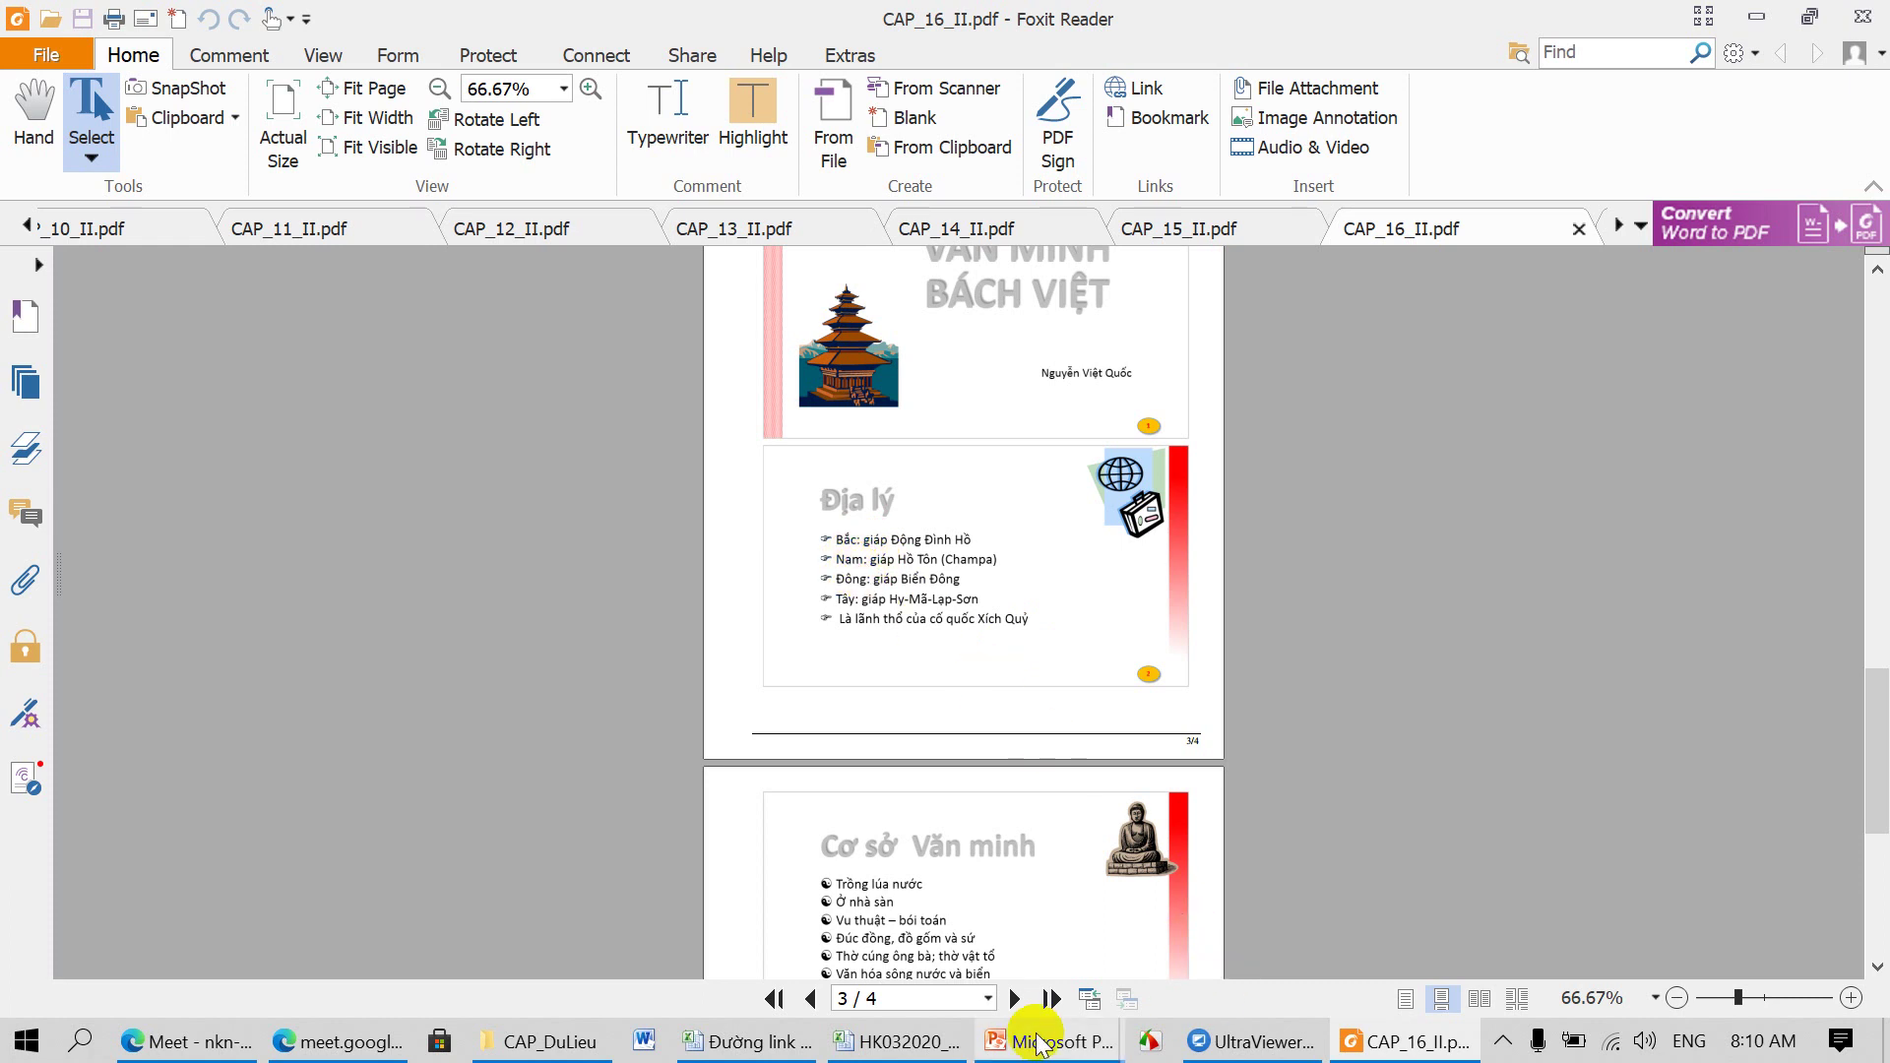
mouse_move(1048, 1041)
left_click(1296, 797)
left_click(126, 424)
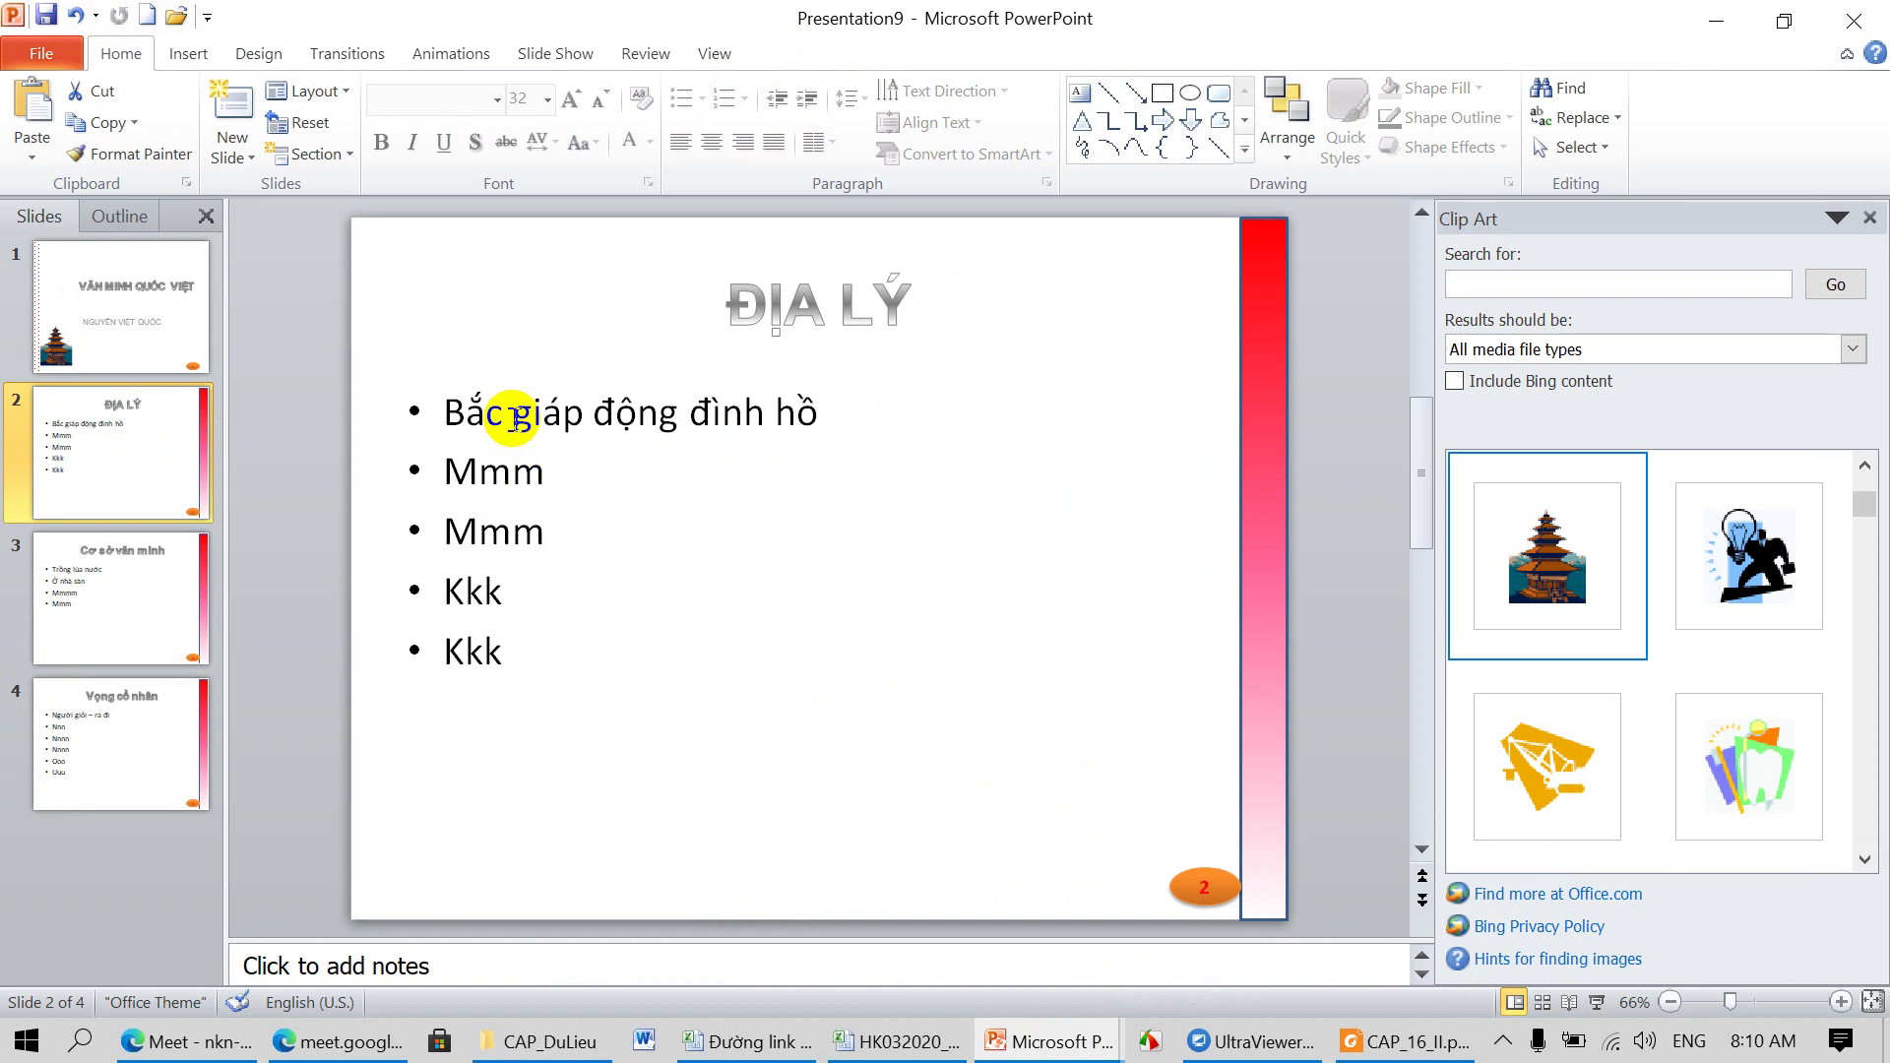
Step: Give slide 2's five bullets the Wingdings pointing-hand symbol, then select slide 3's bullet text
left_click_drag(513, 419, 514, 655)
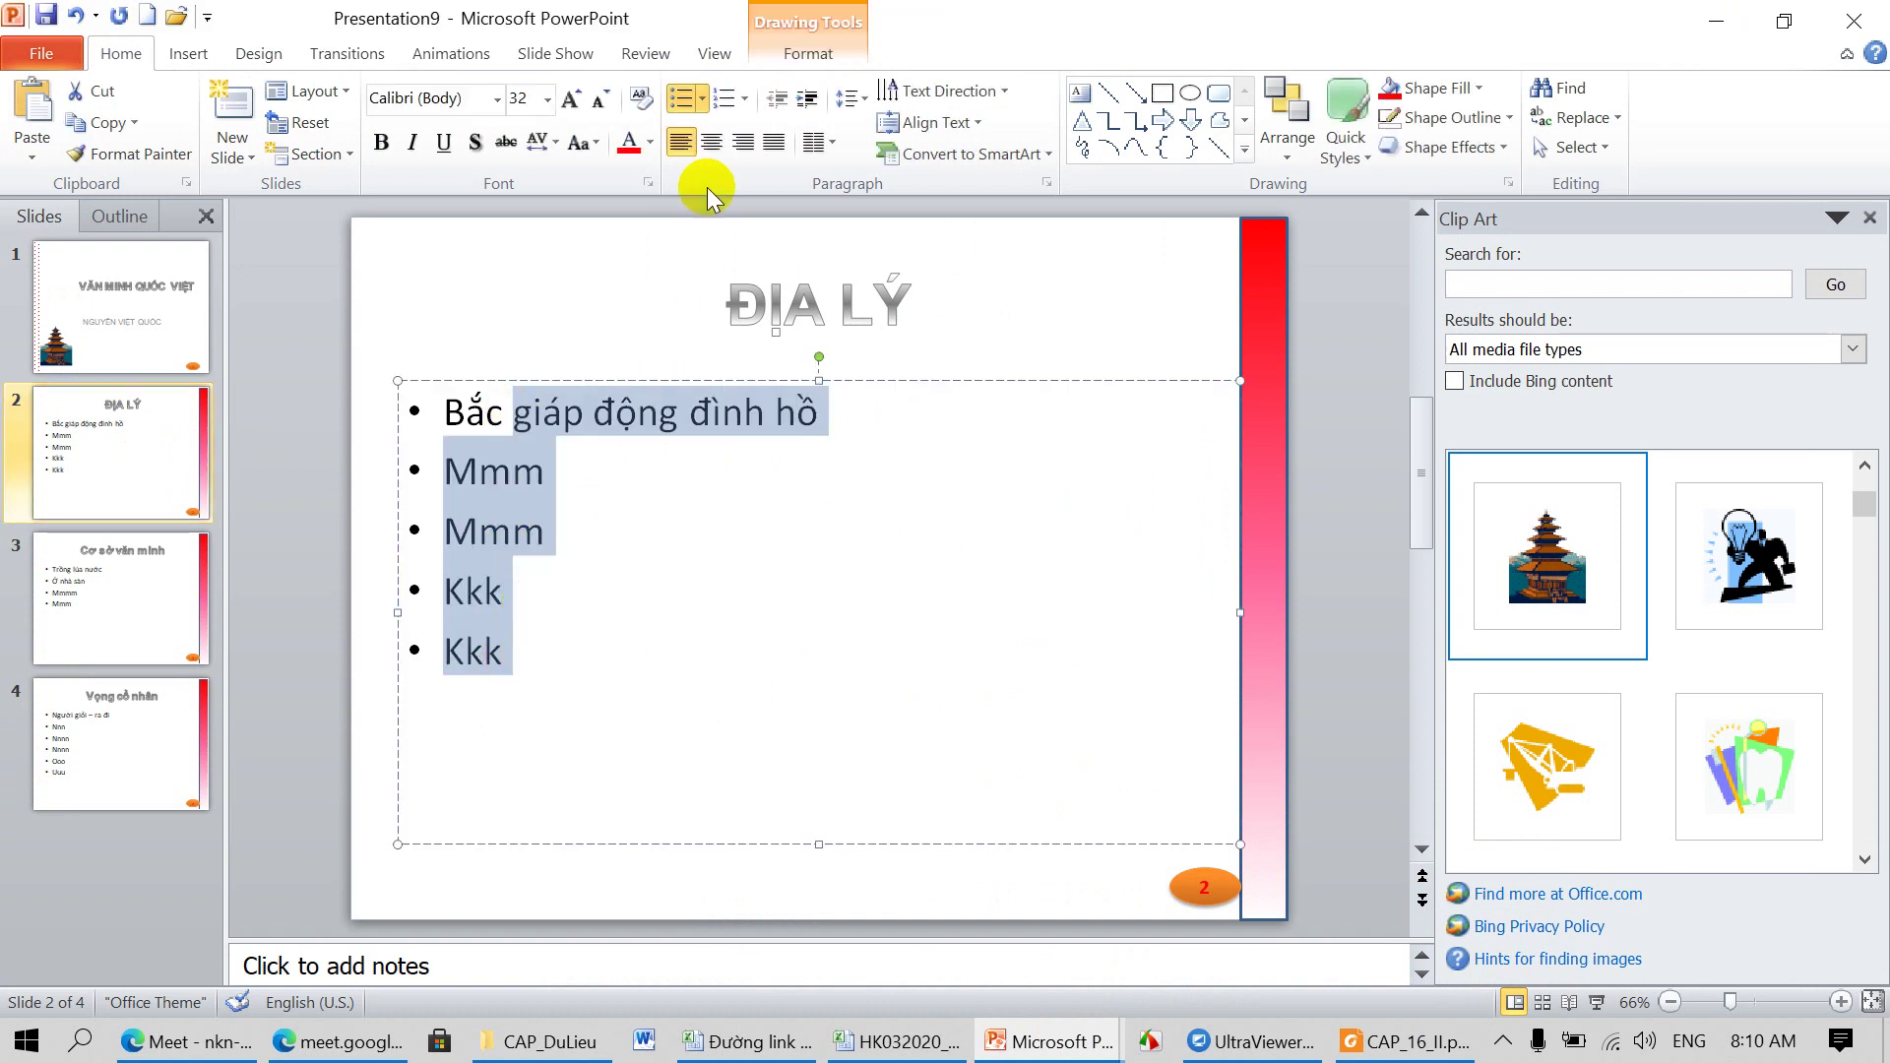
left_click(702, 98)
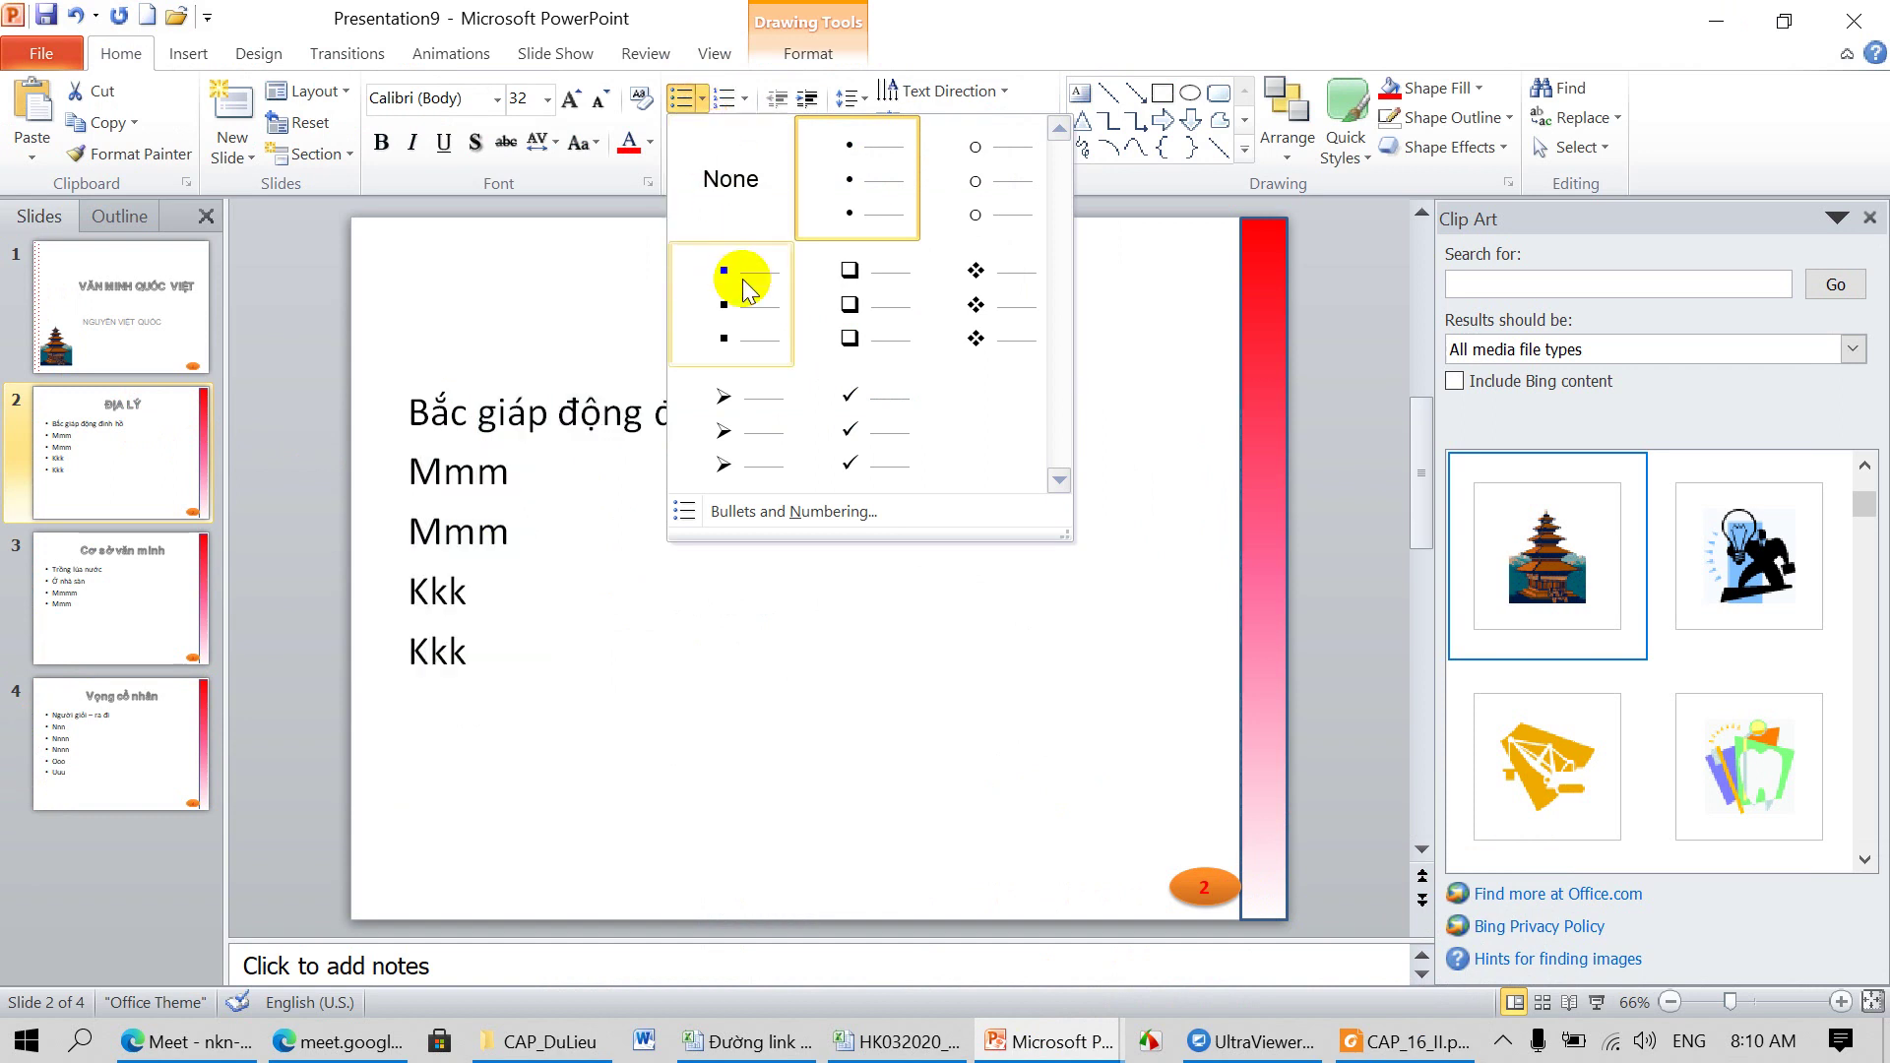
left_click(756, 513)
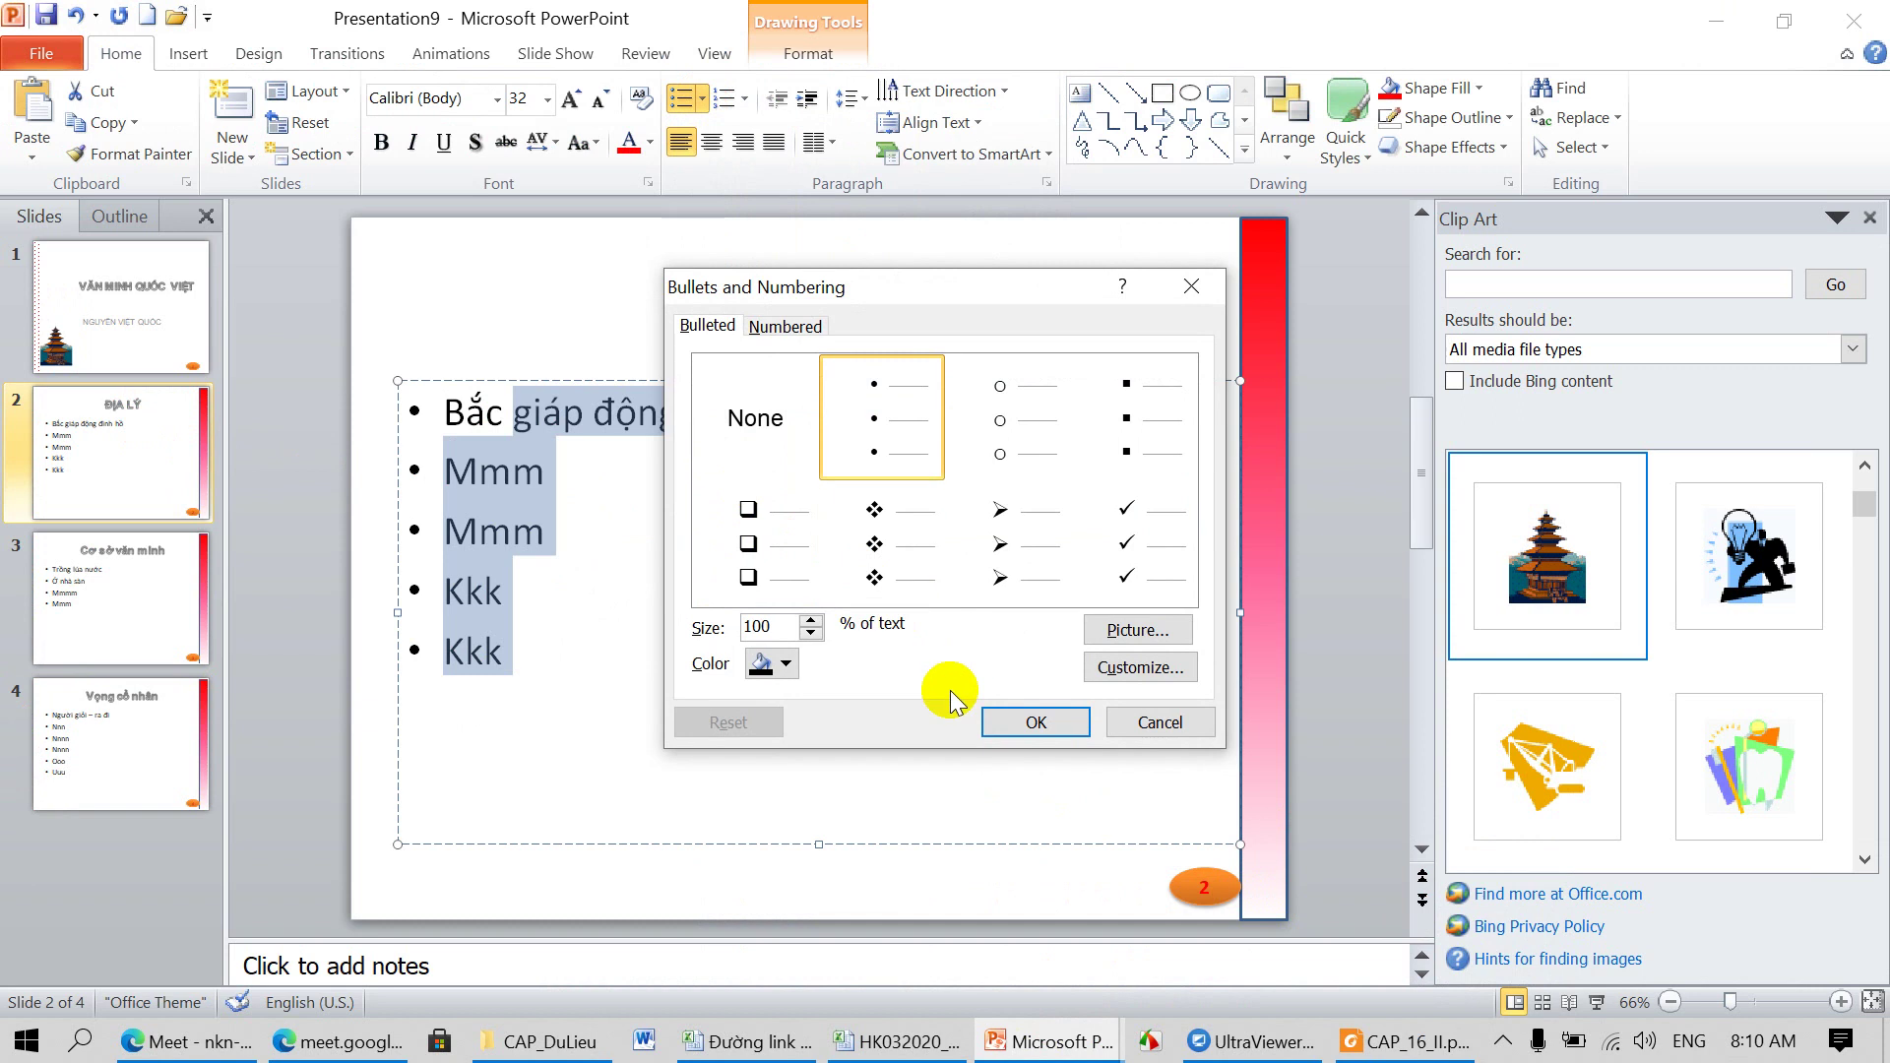
left_click(1152, 671)
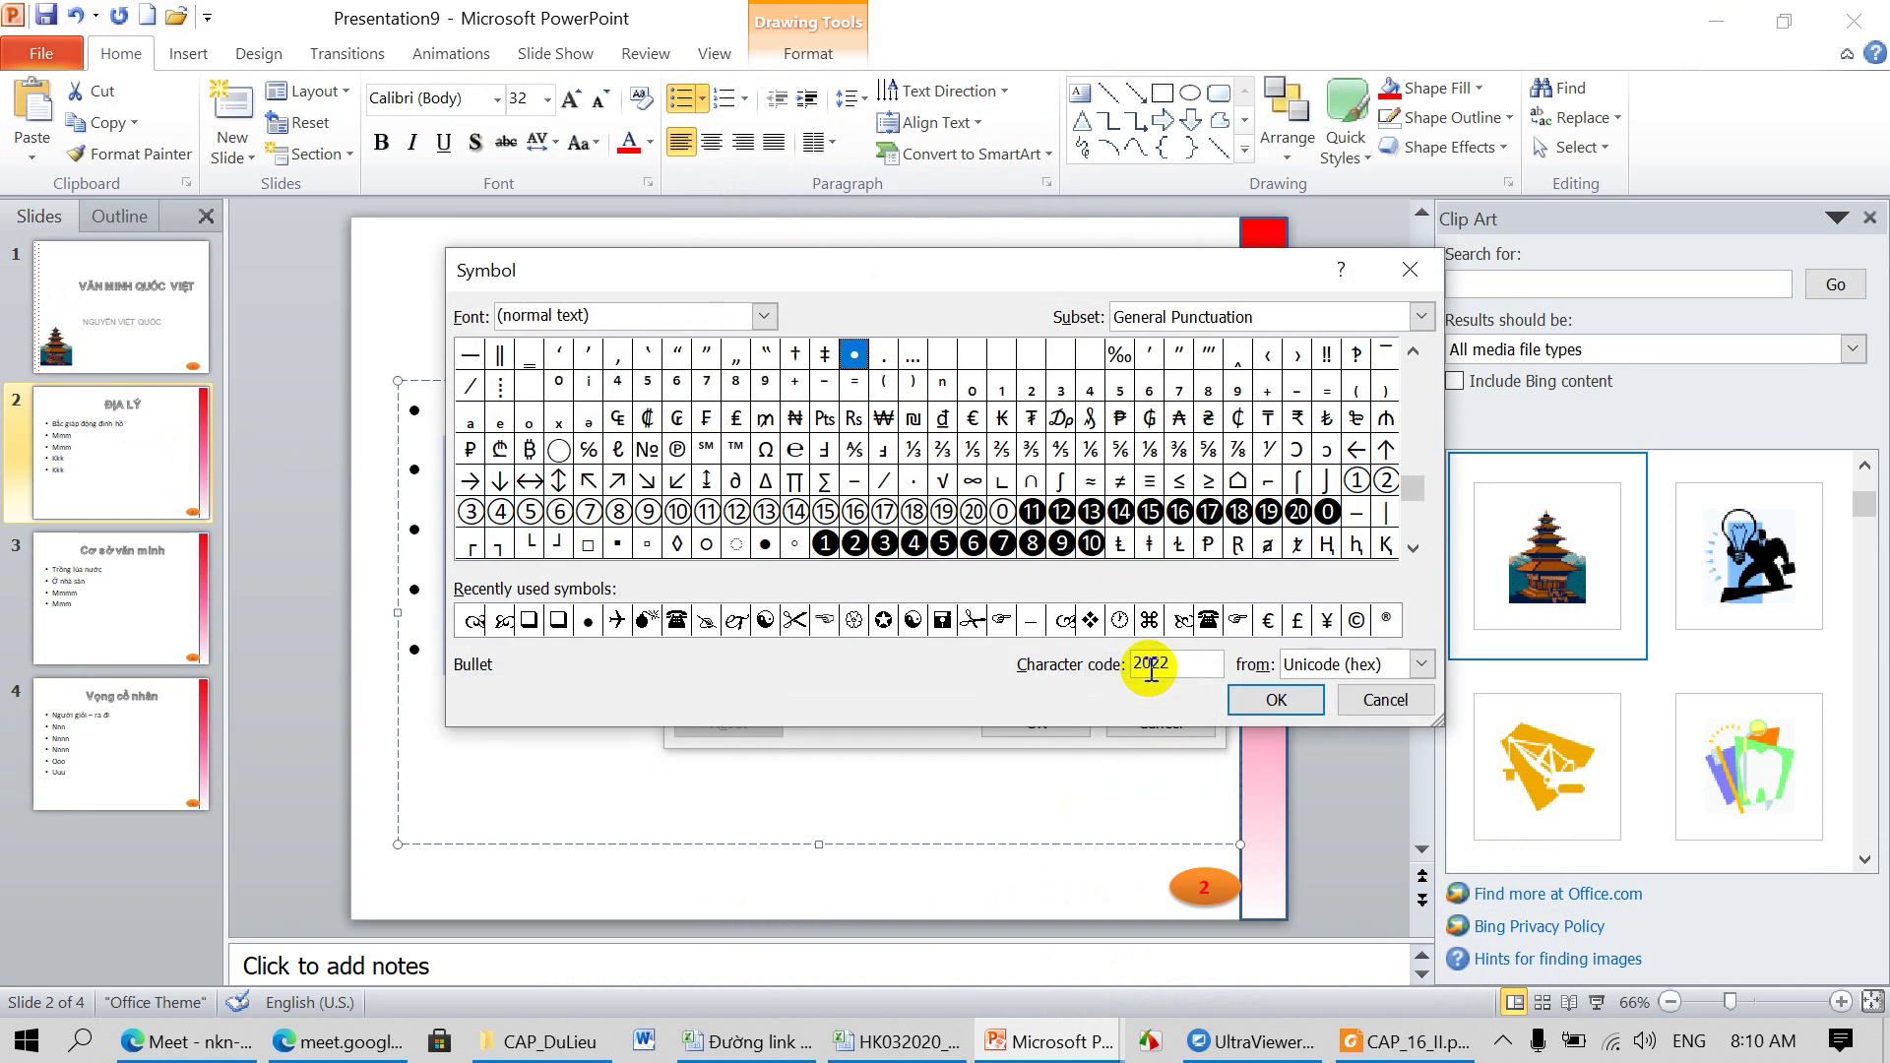
left_click(764, 317)
type("w")
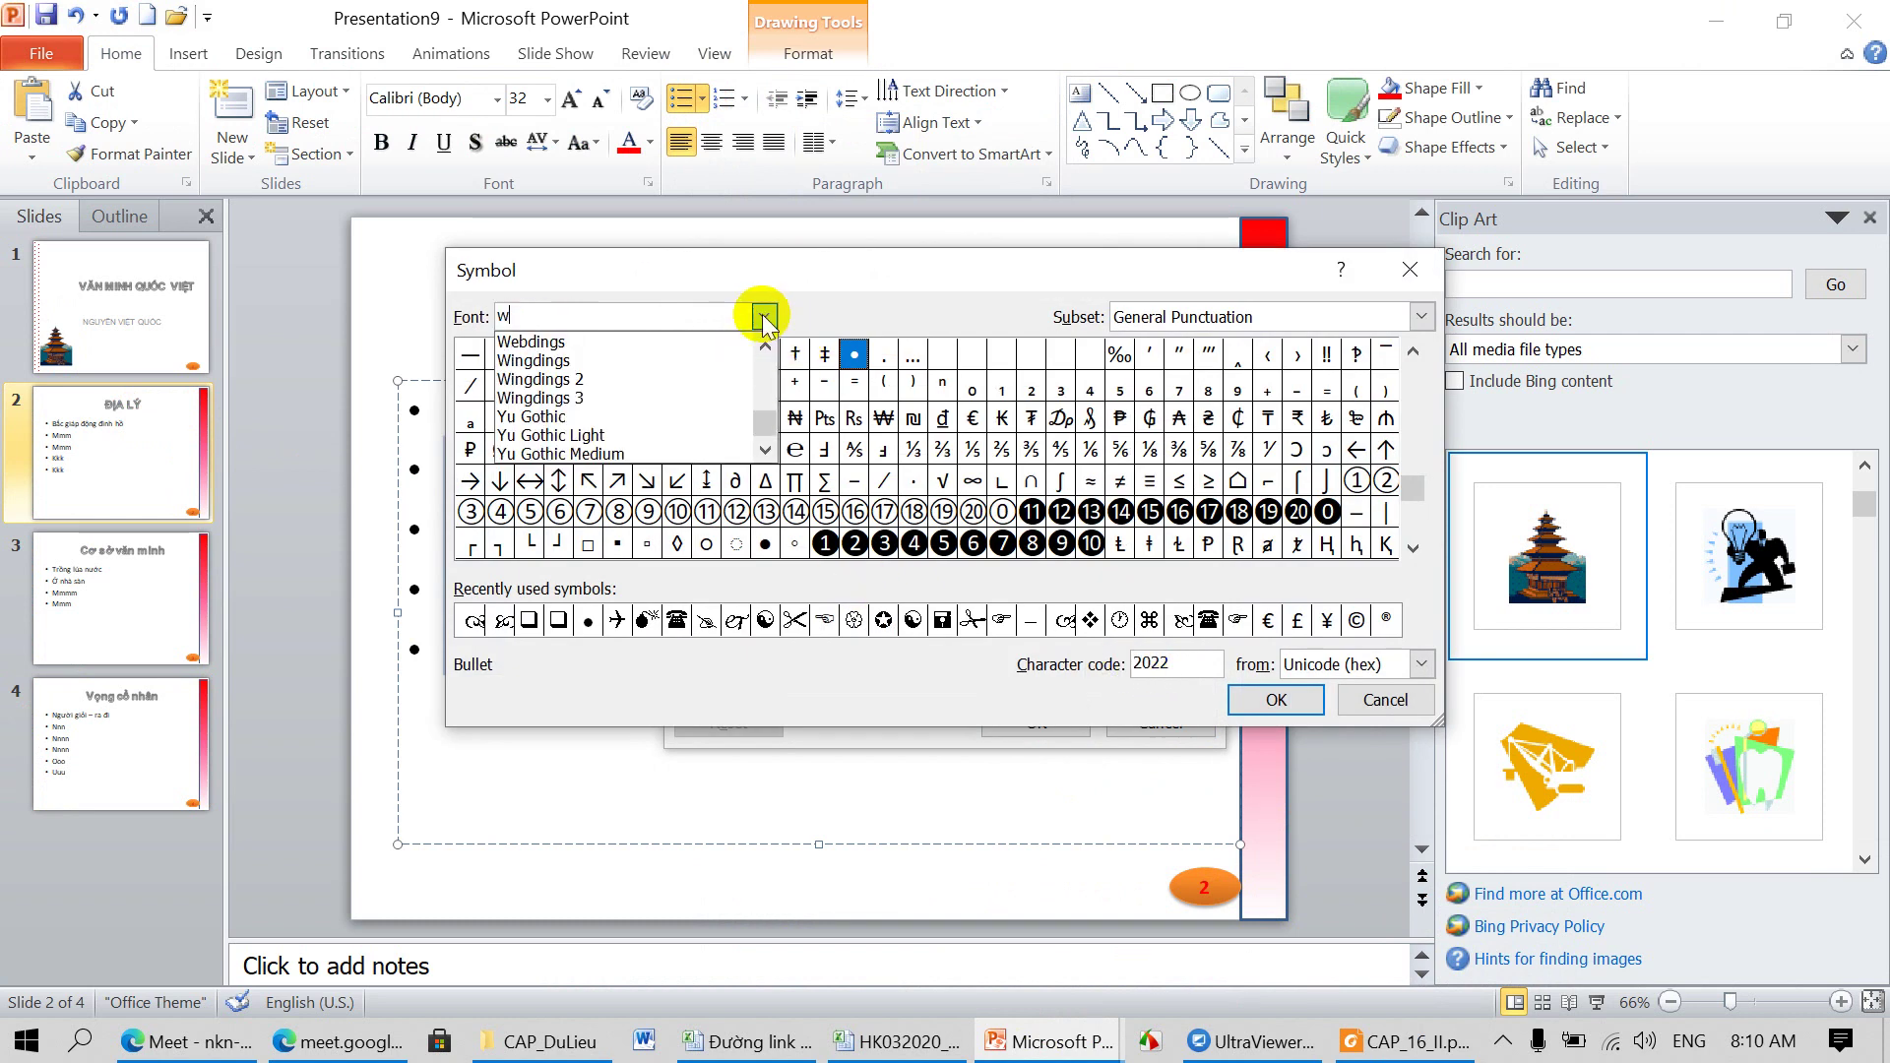
left_click(576, 361)
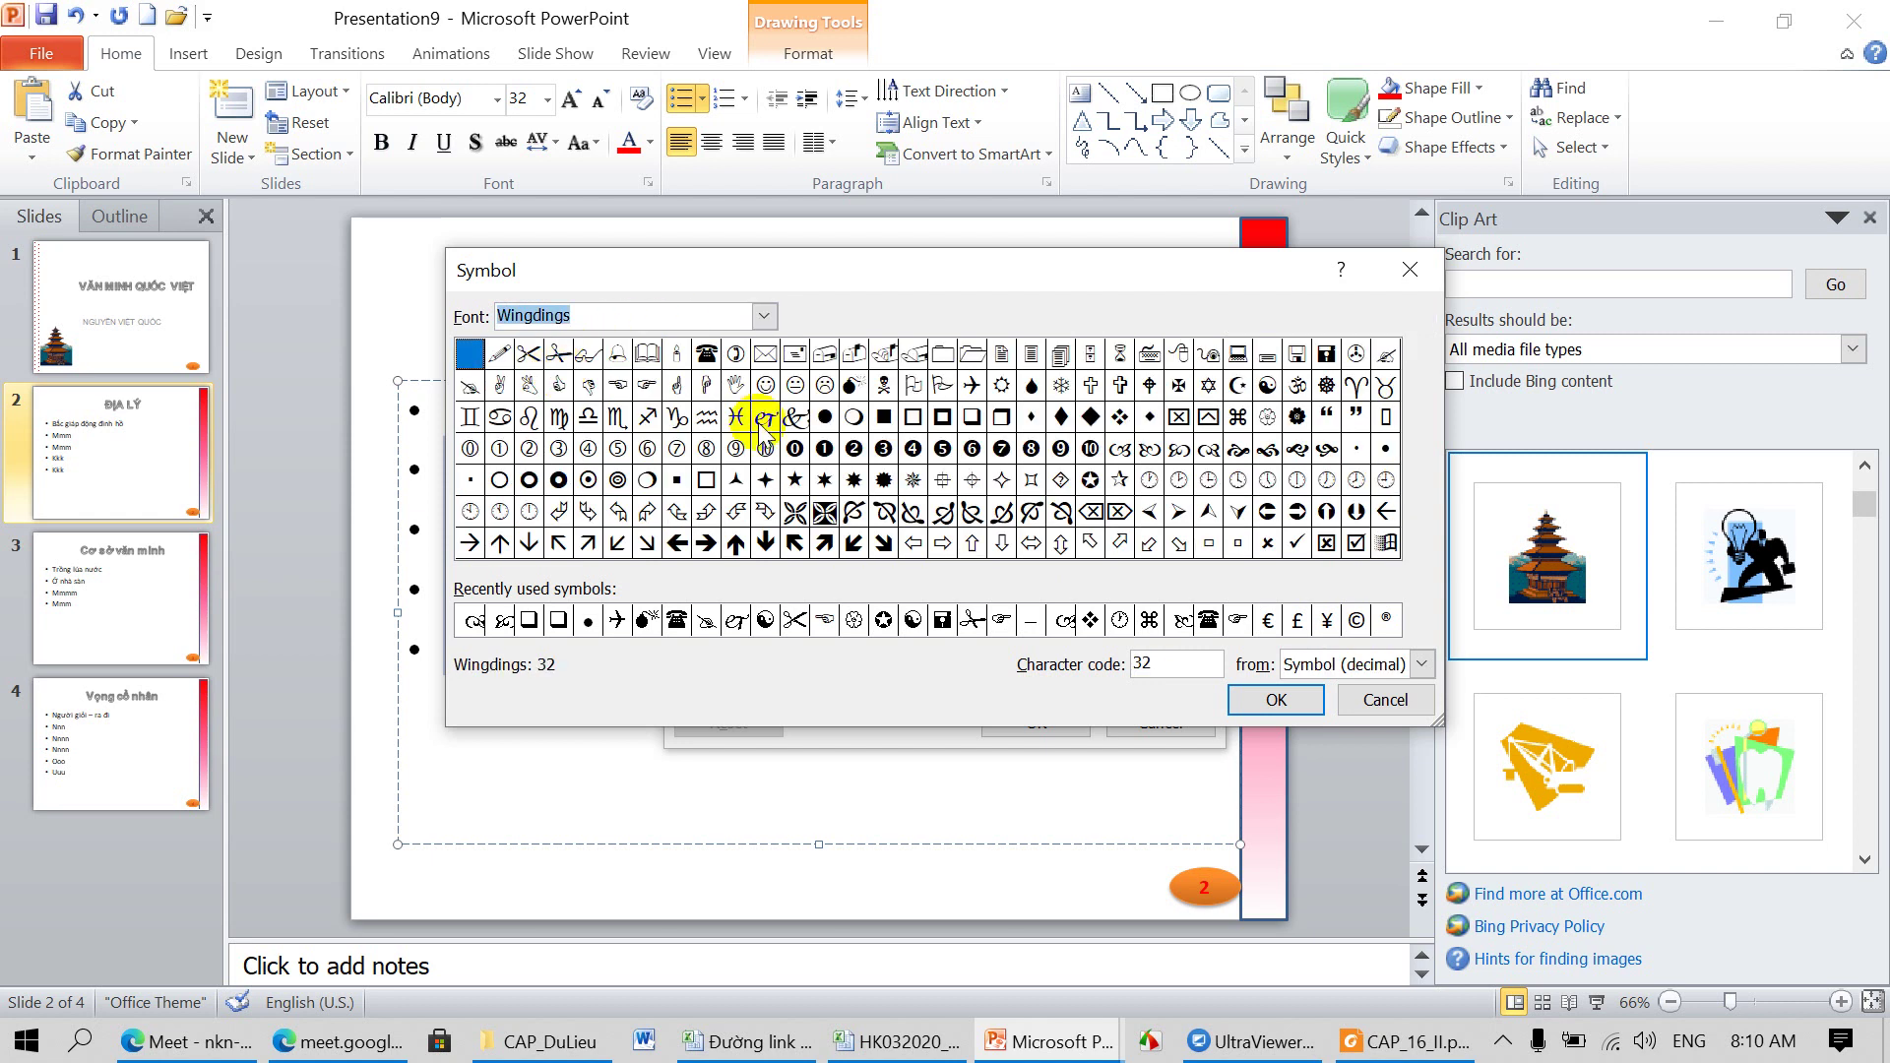
left_click(647, 385)
left_click(1275, 699)
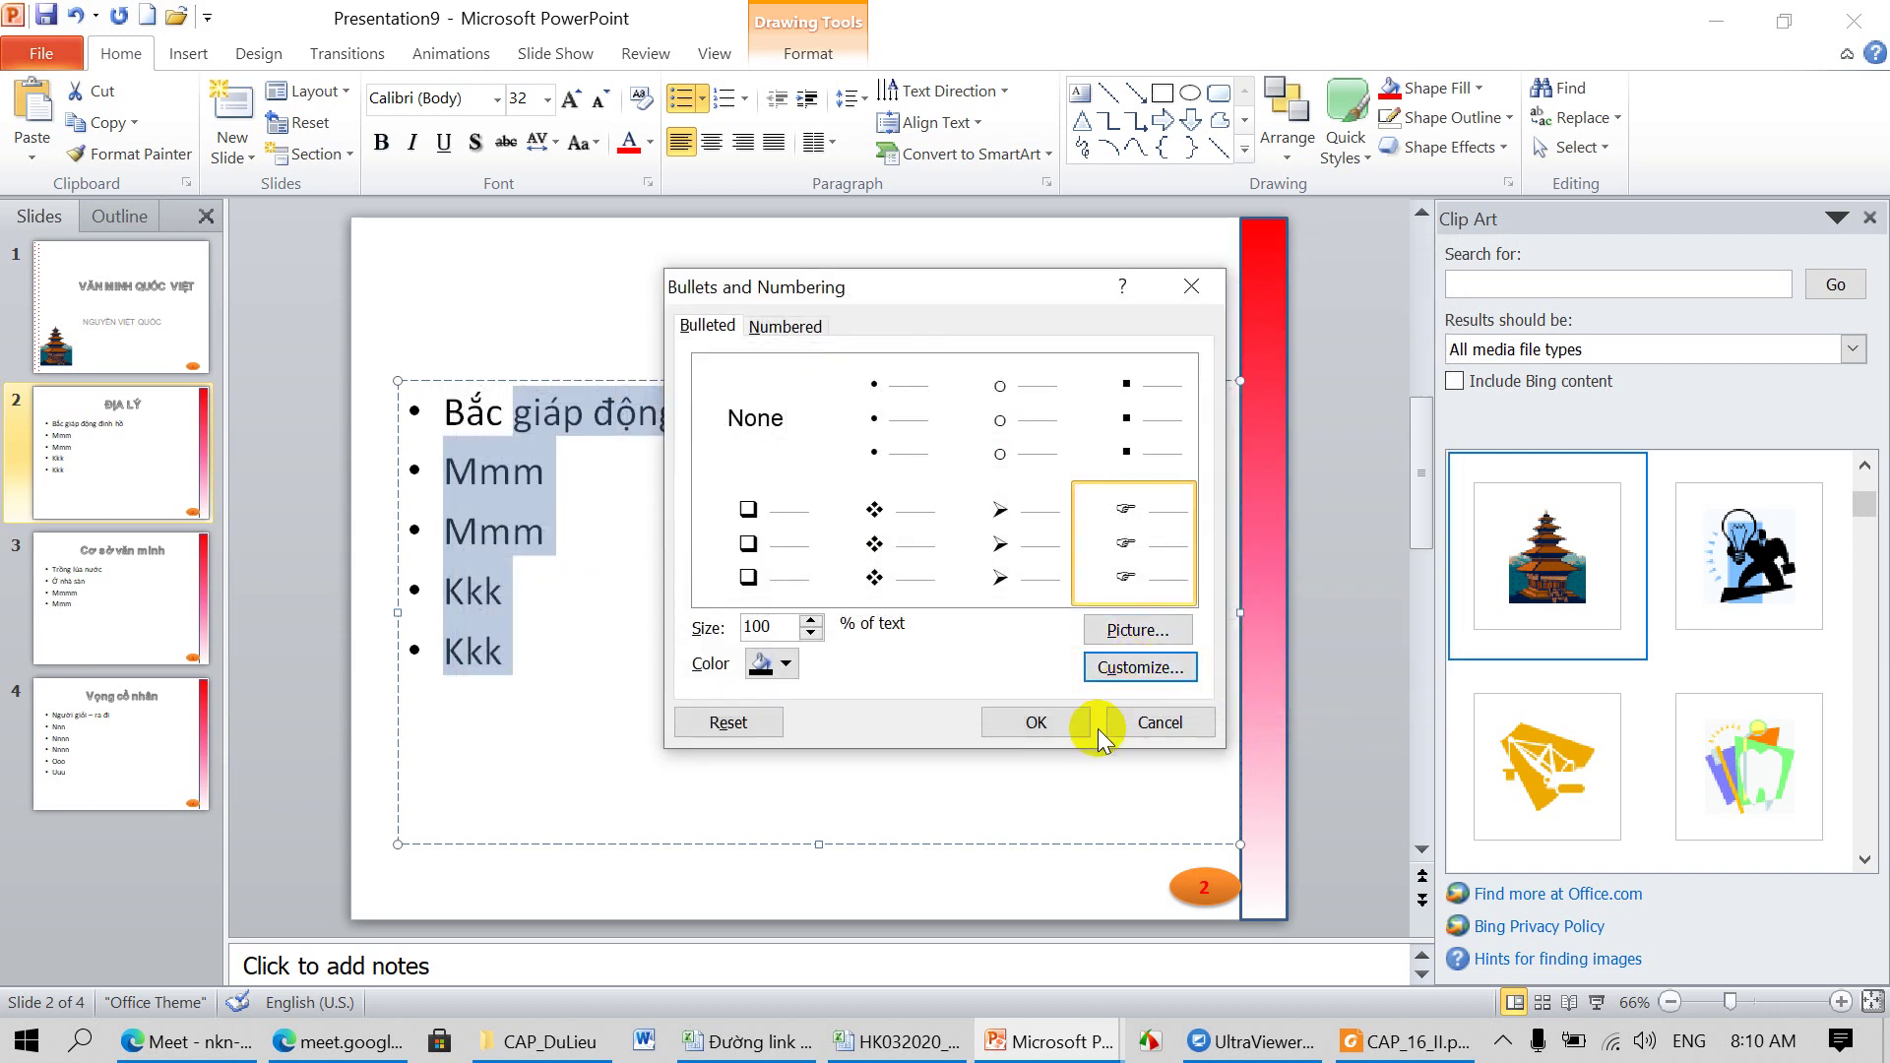
left_click(1036, 722)
left_click(125, 586)
left_click_drag(448, 412, 523, 578)
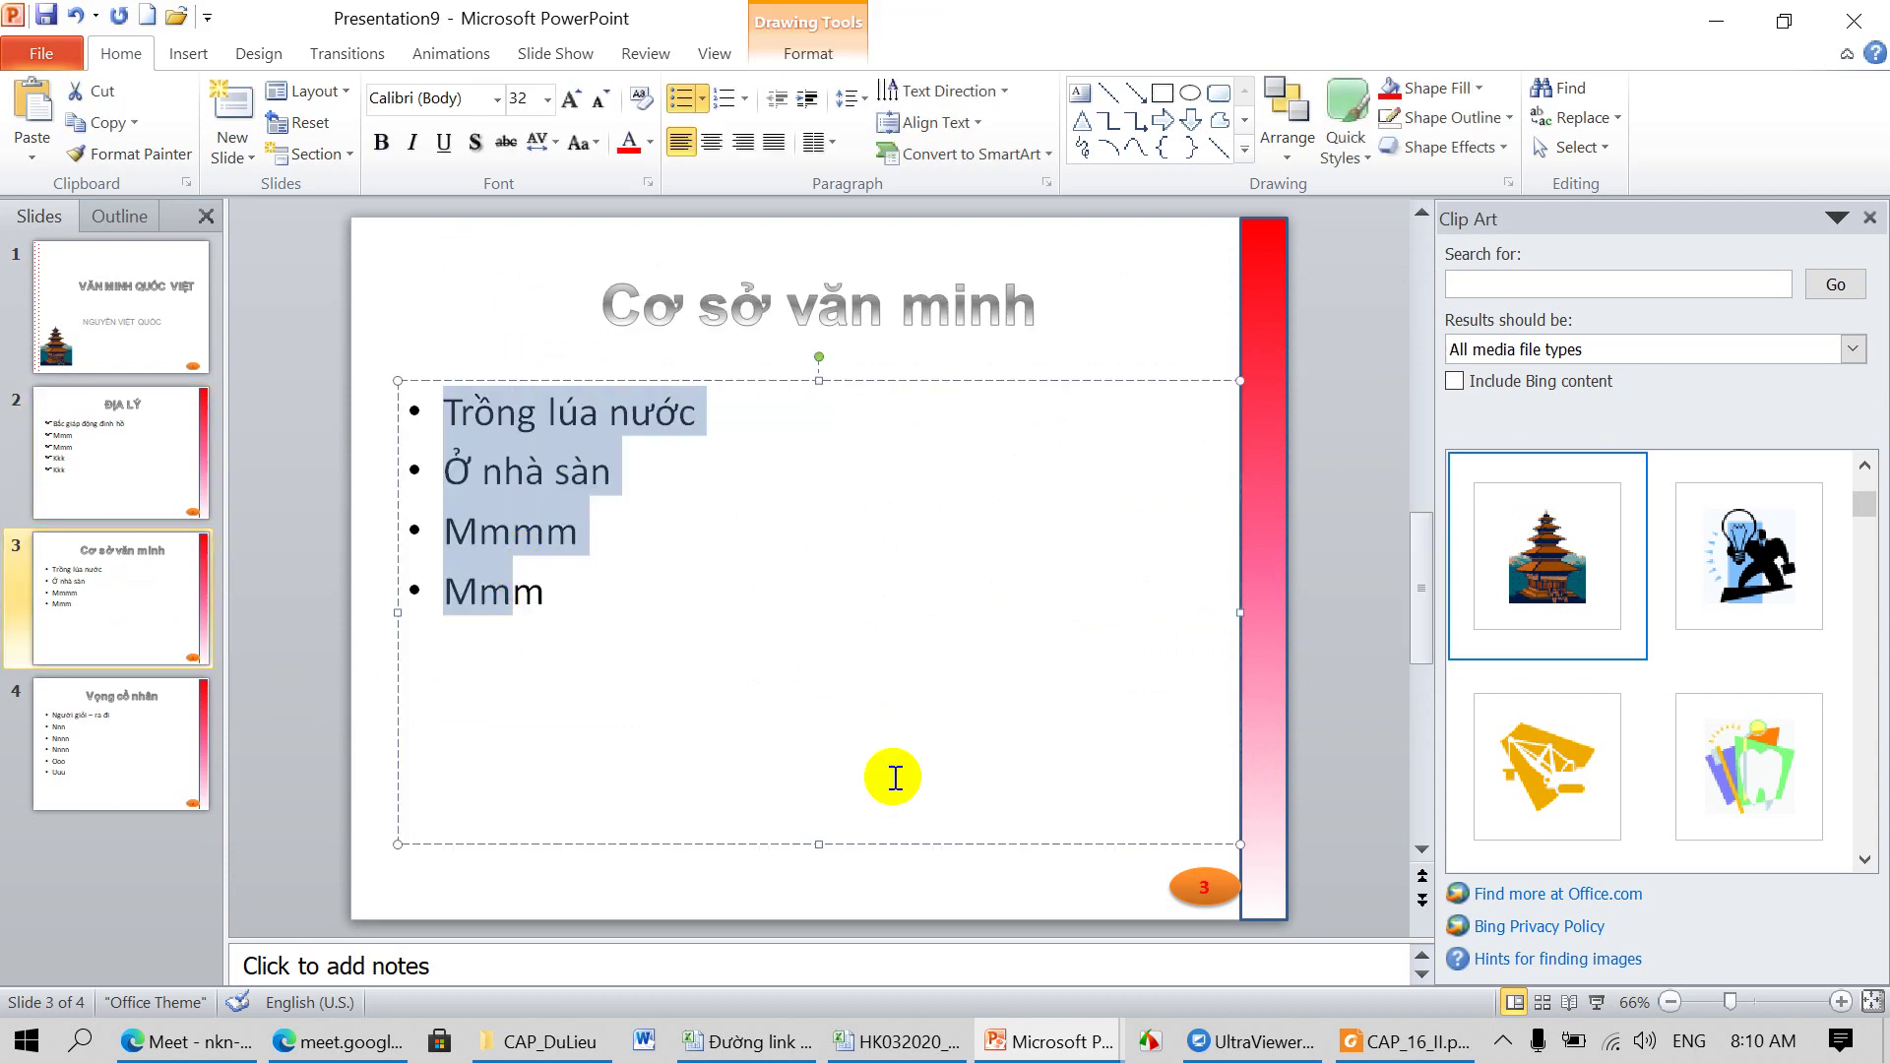
left_click(1370, 1047)
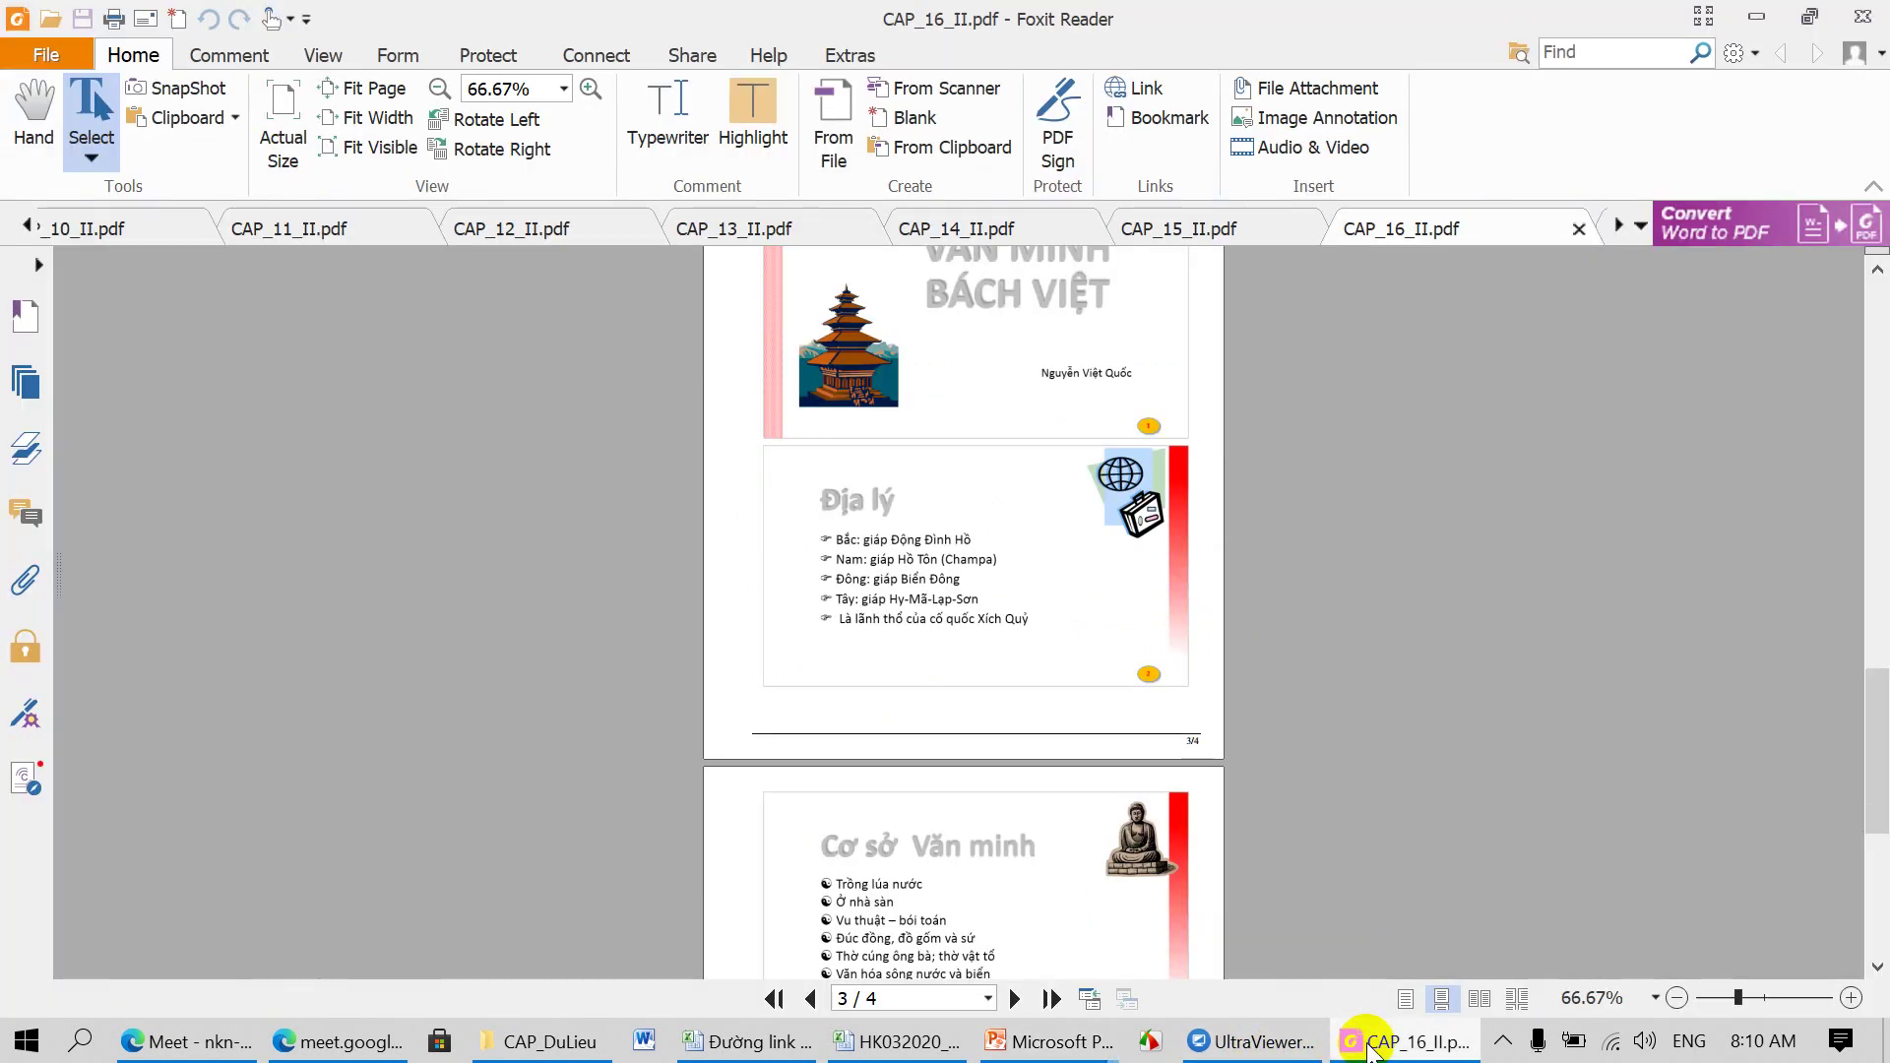
scroll(1113, 936, "down", 1)
scroll(1063, 899, "down", 1)
scroll(1047, 886, "down", 1)
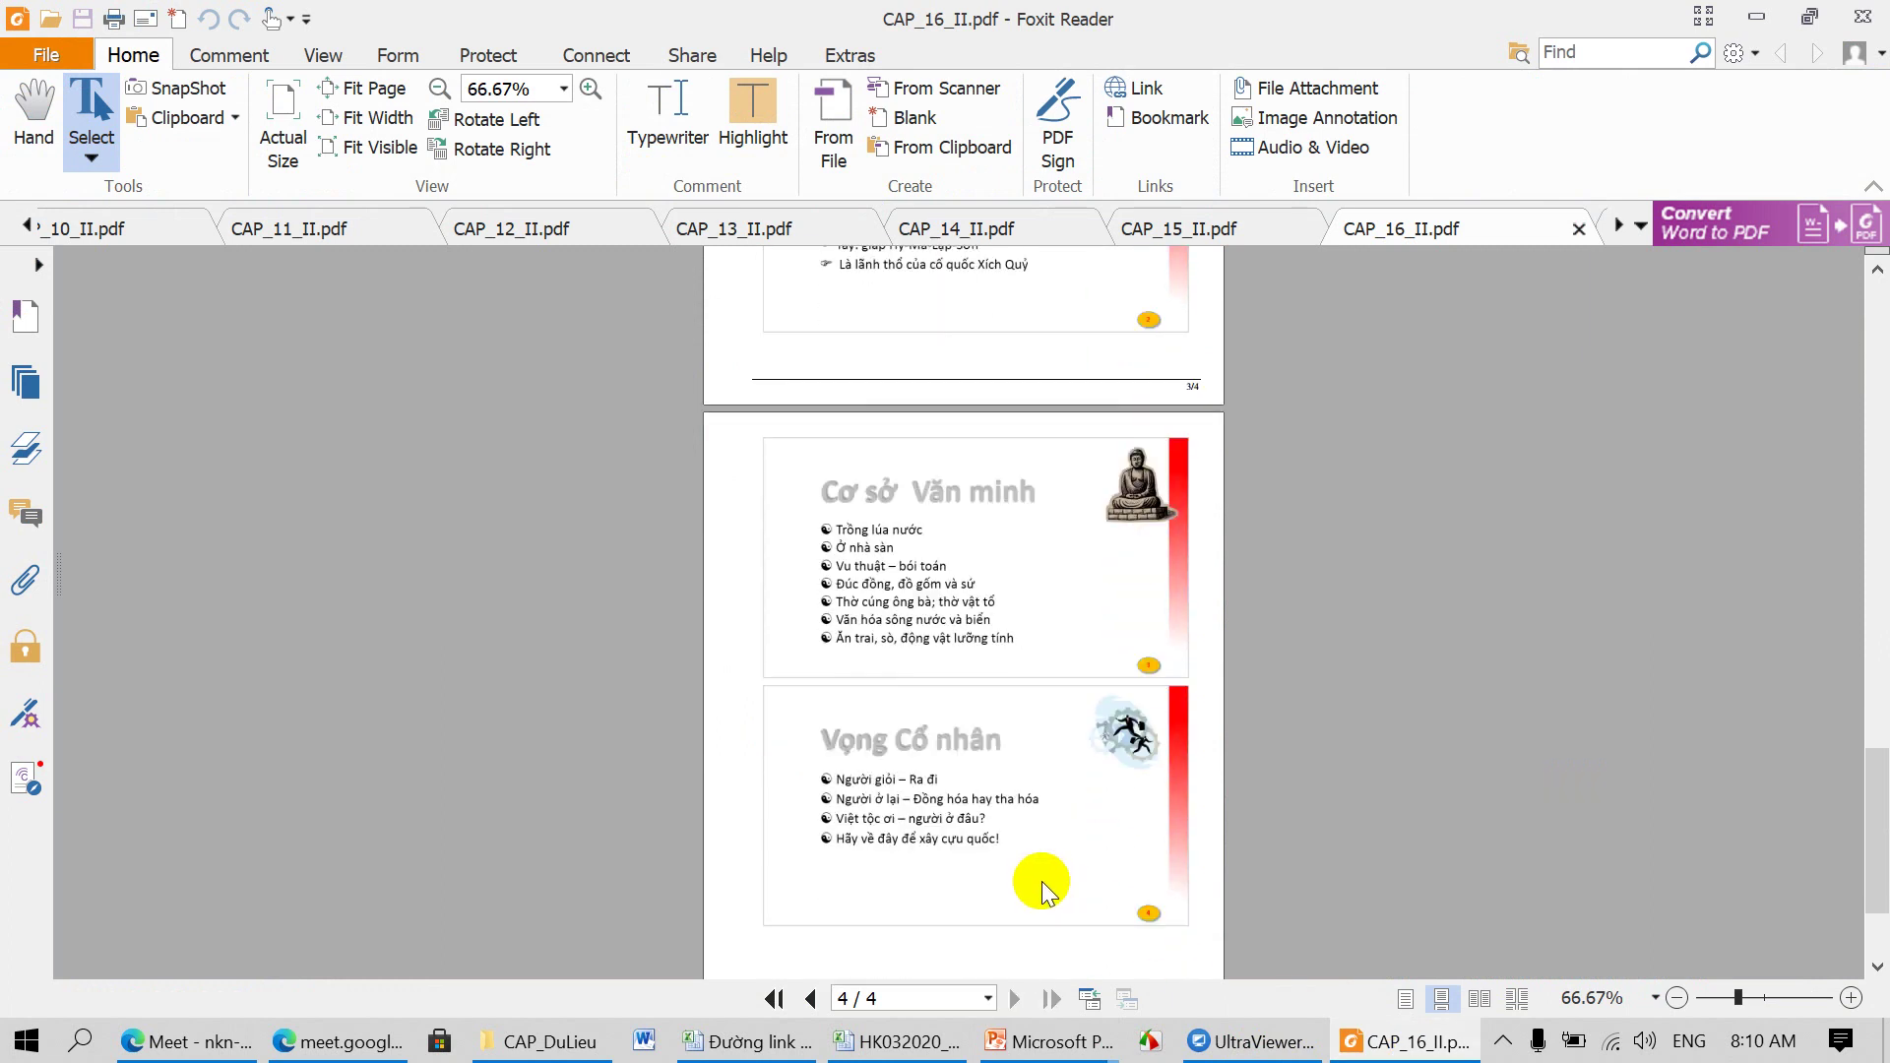
scroll(1024, 853, "down", 1)
scroll(1021, 853, "up", 1)
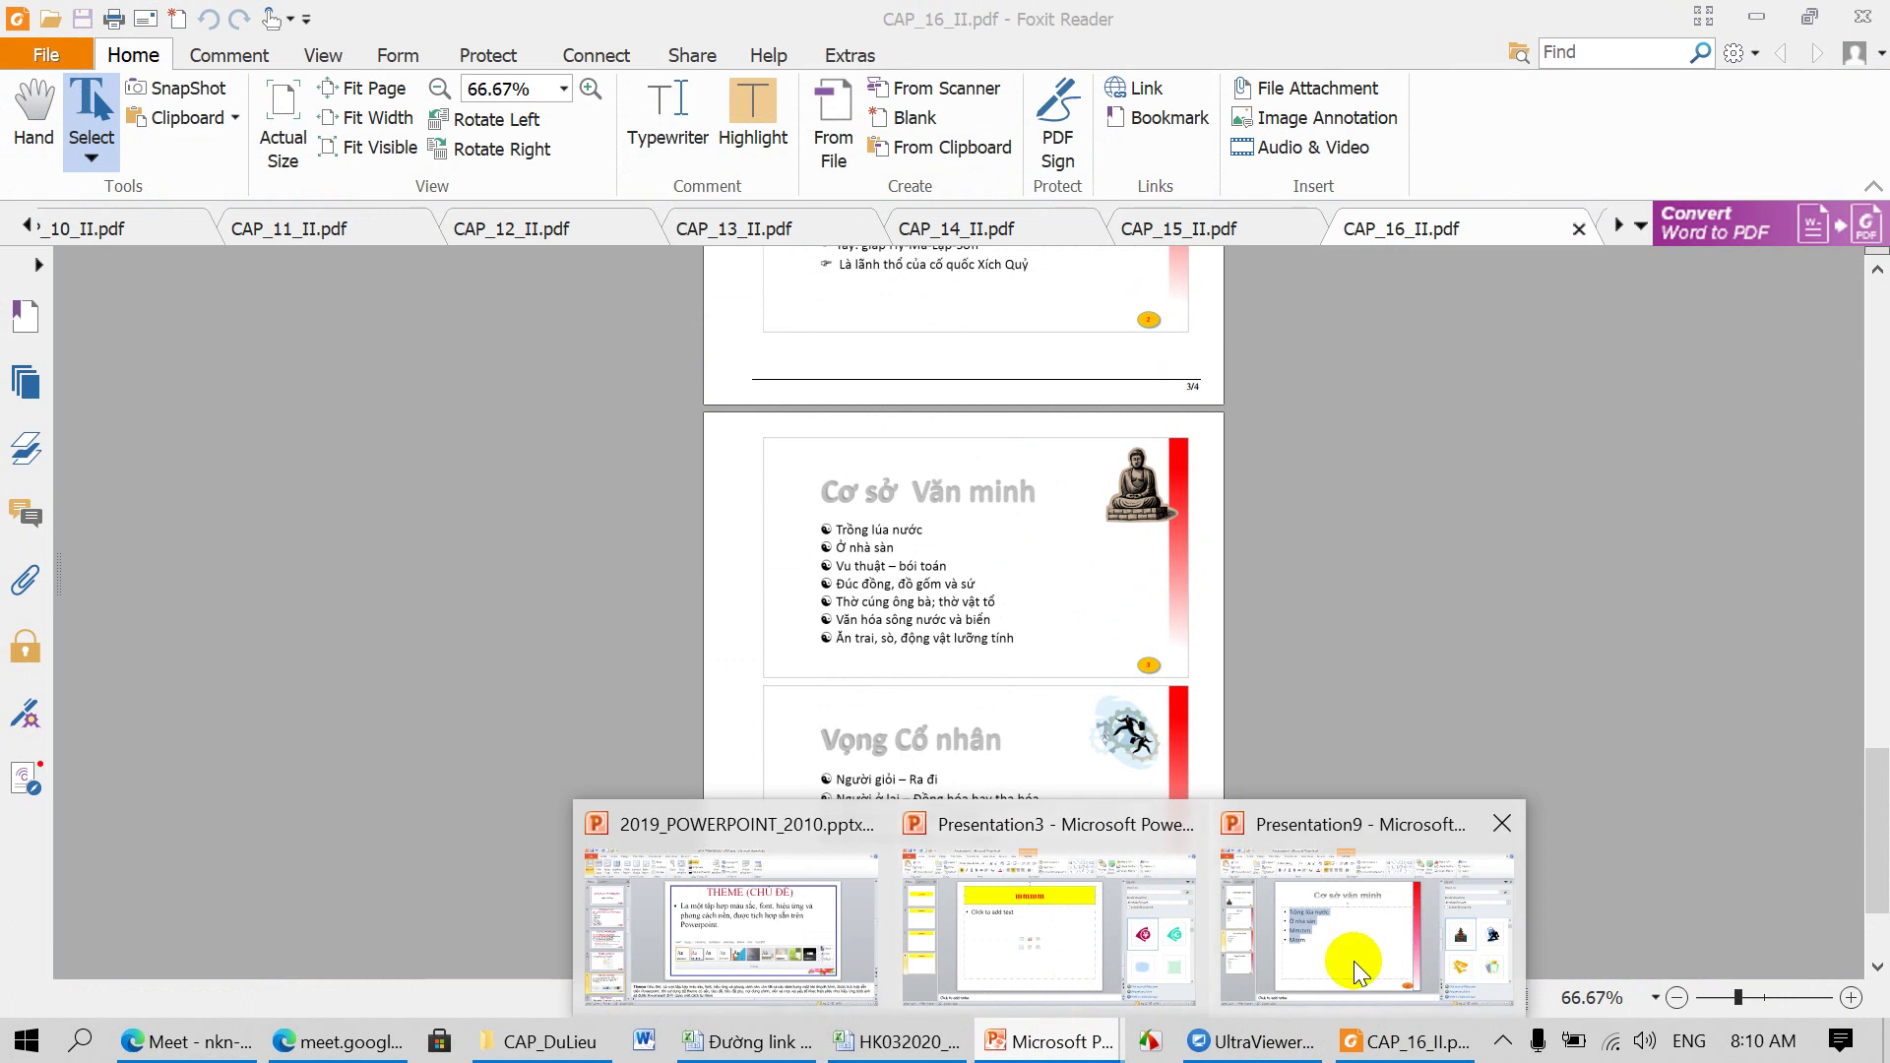
left_click(1353, 960)
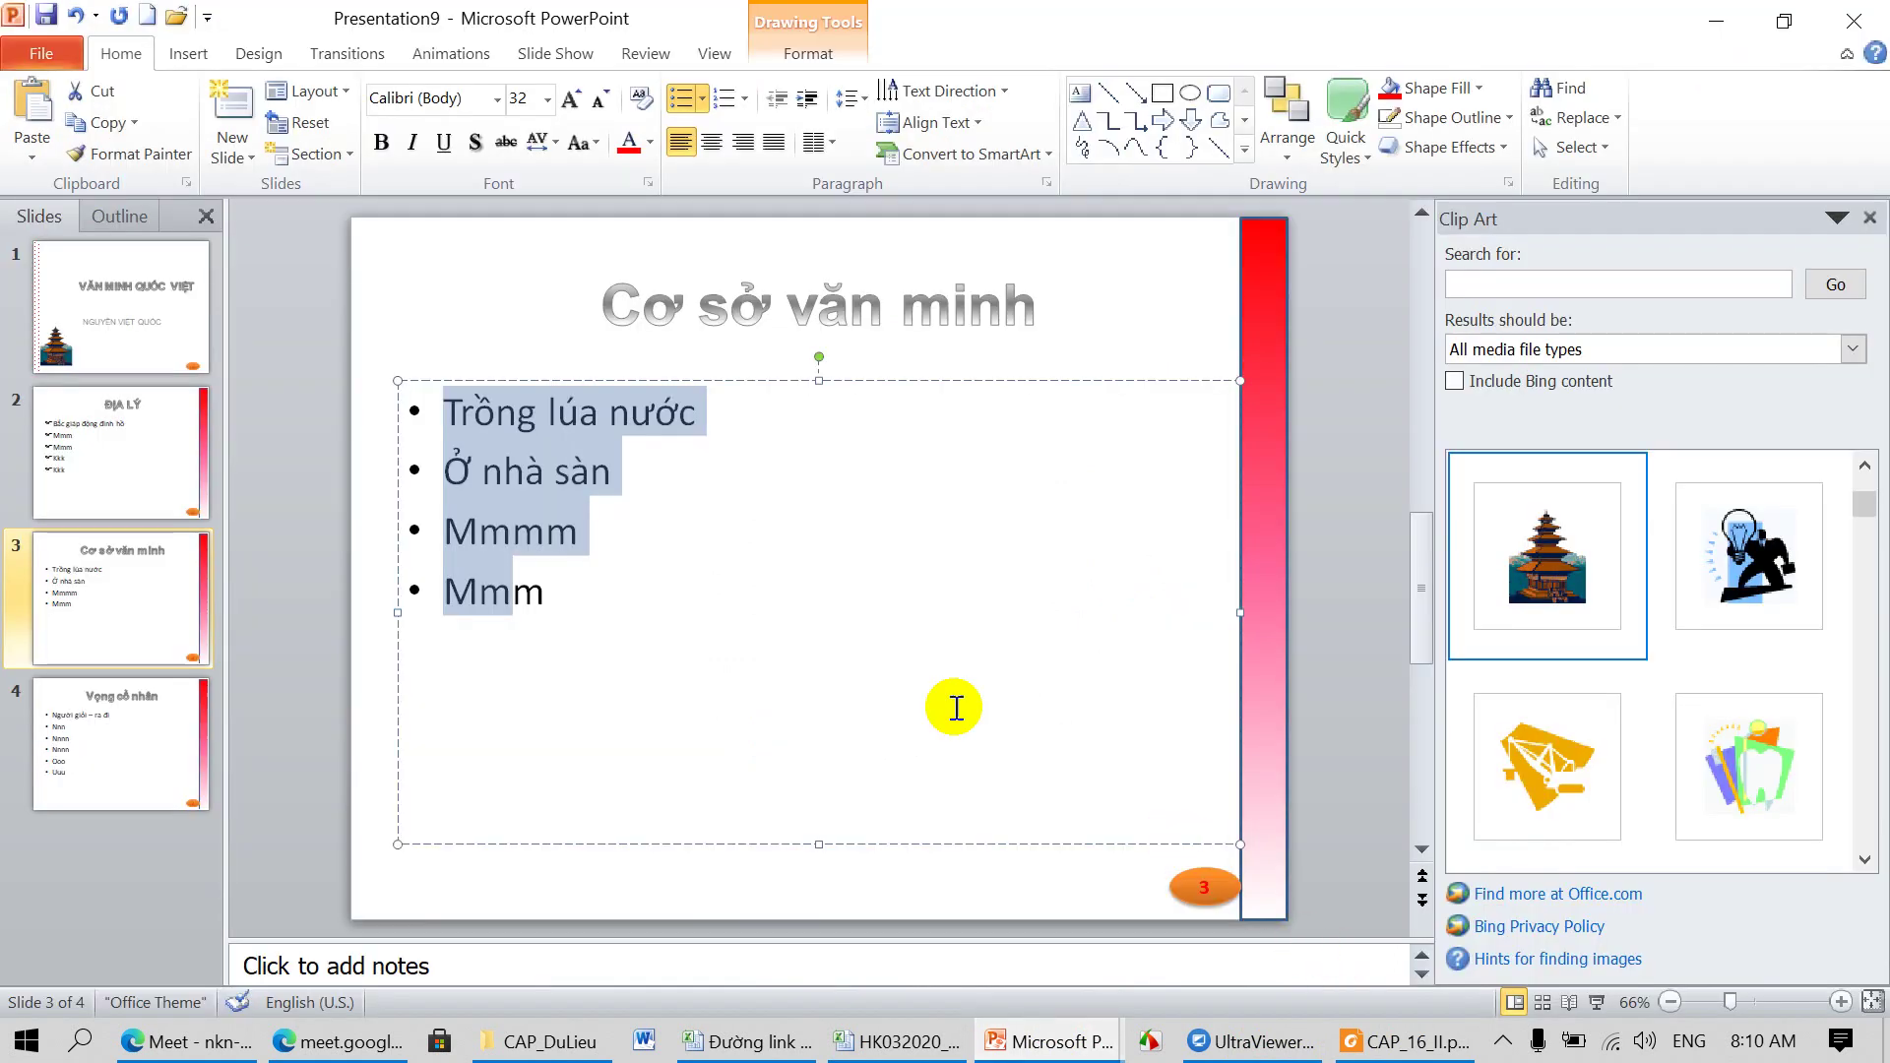
Step: Give slide 3's four bullets the Wingdings yin-yang symbol, then select slide 4's bullet text
left_click(705, 100)
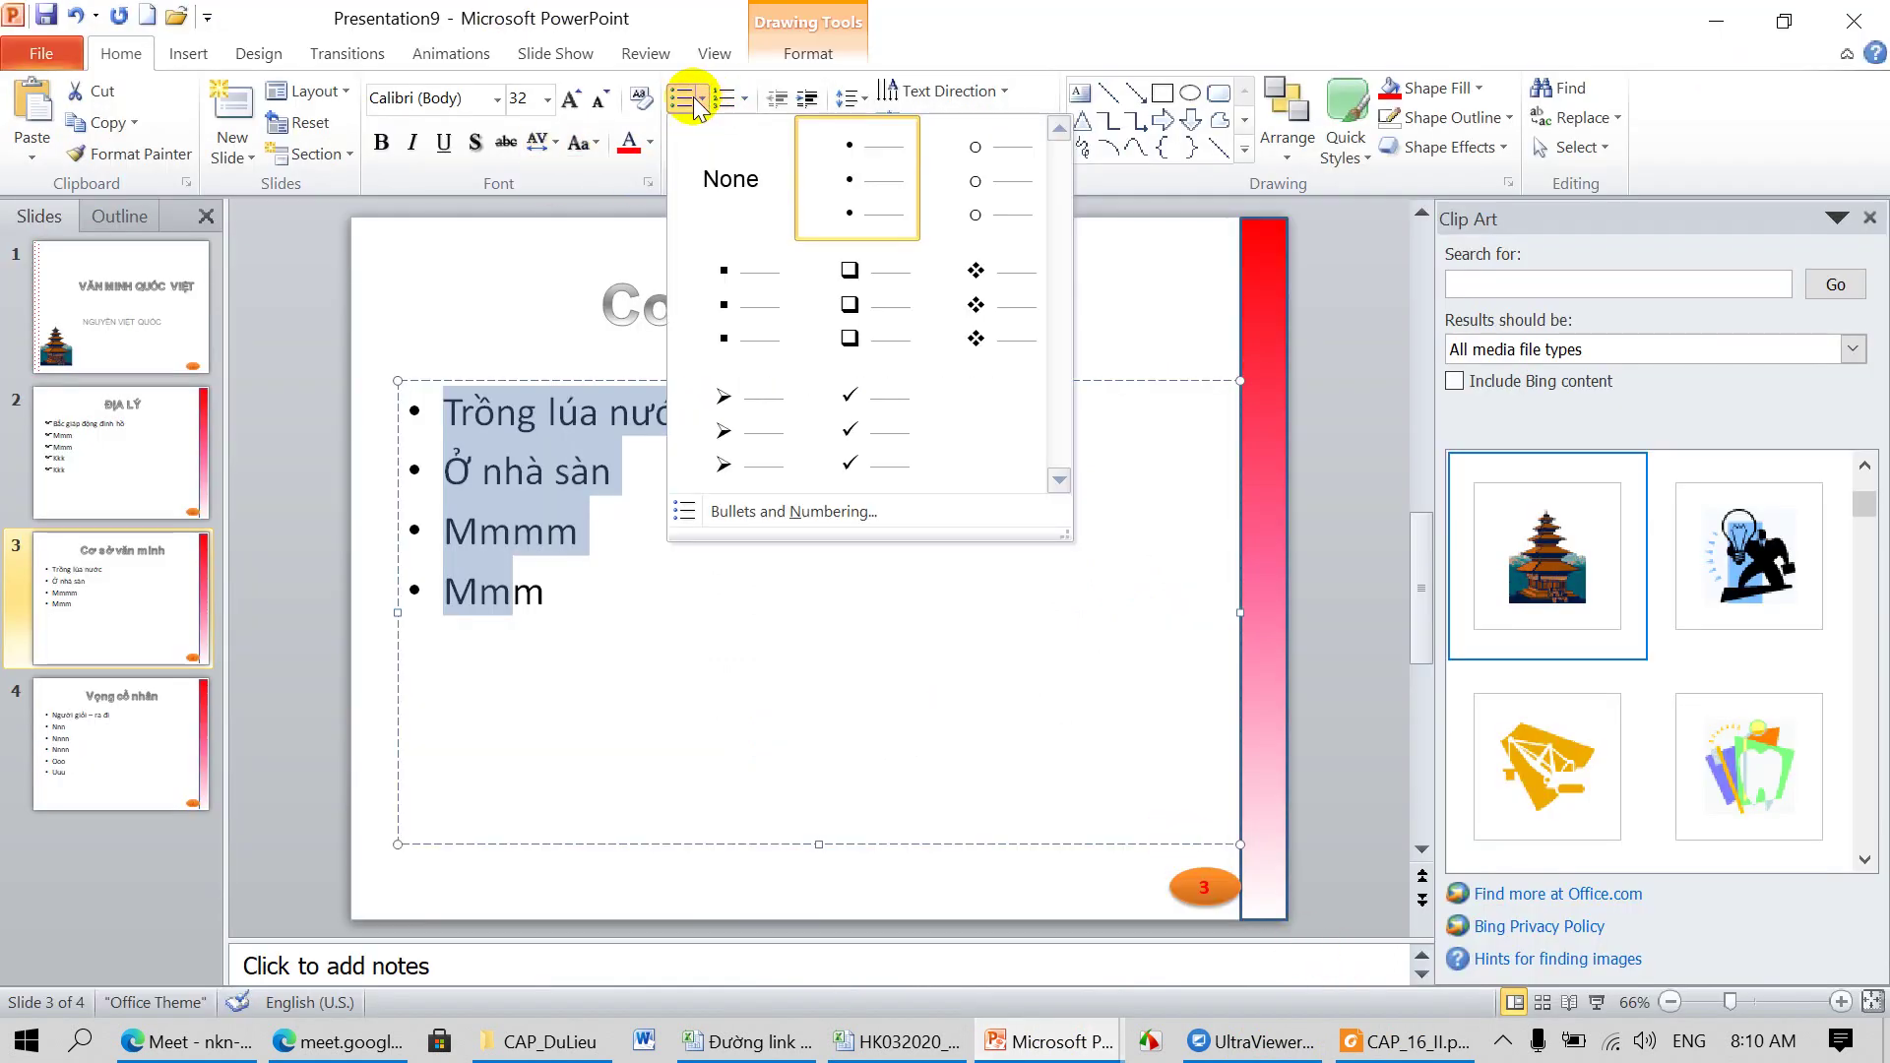
left_click(758, 513)
left_click(1140, 668)
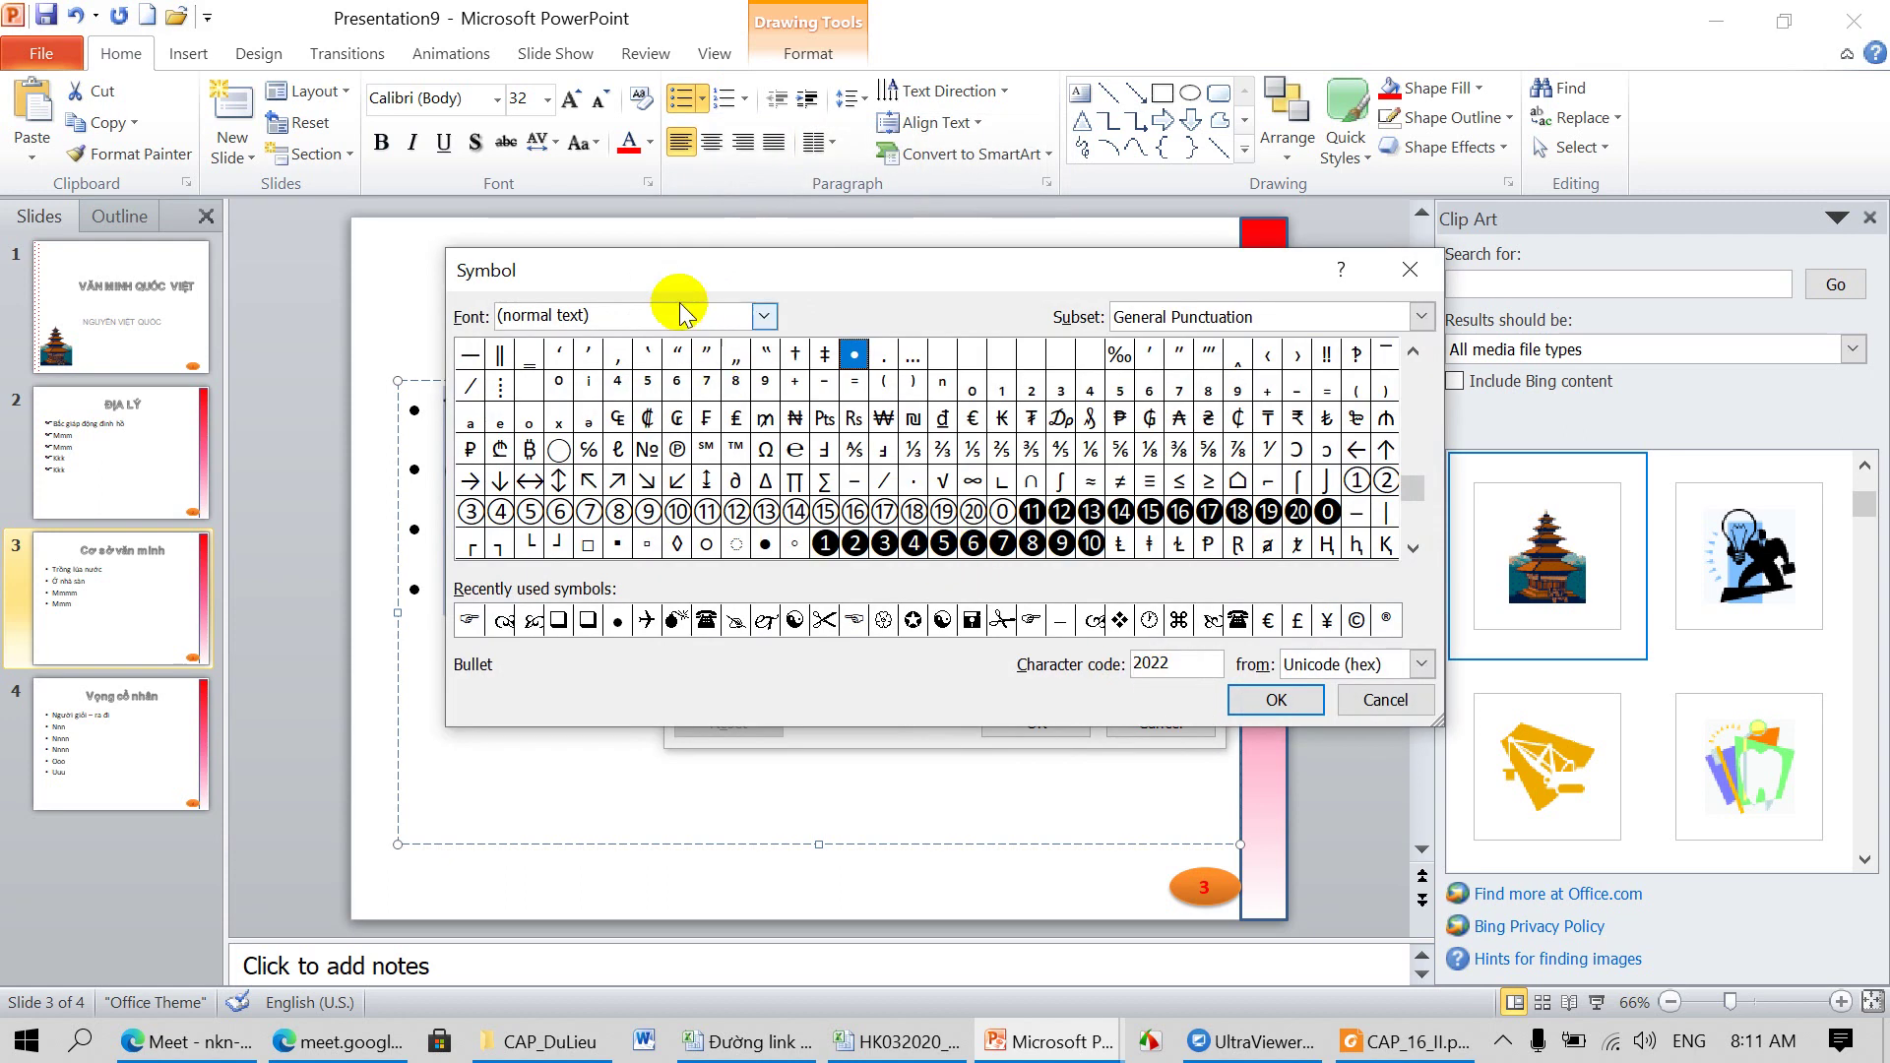
left_click(764, 316)
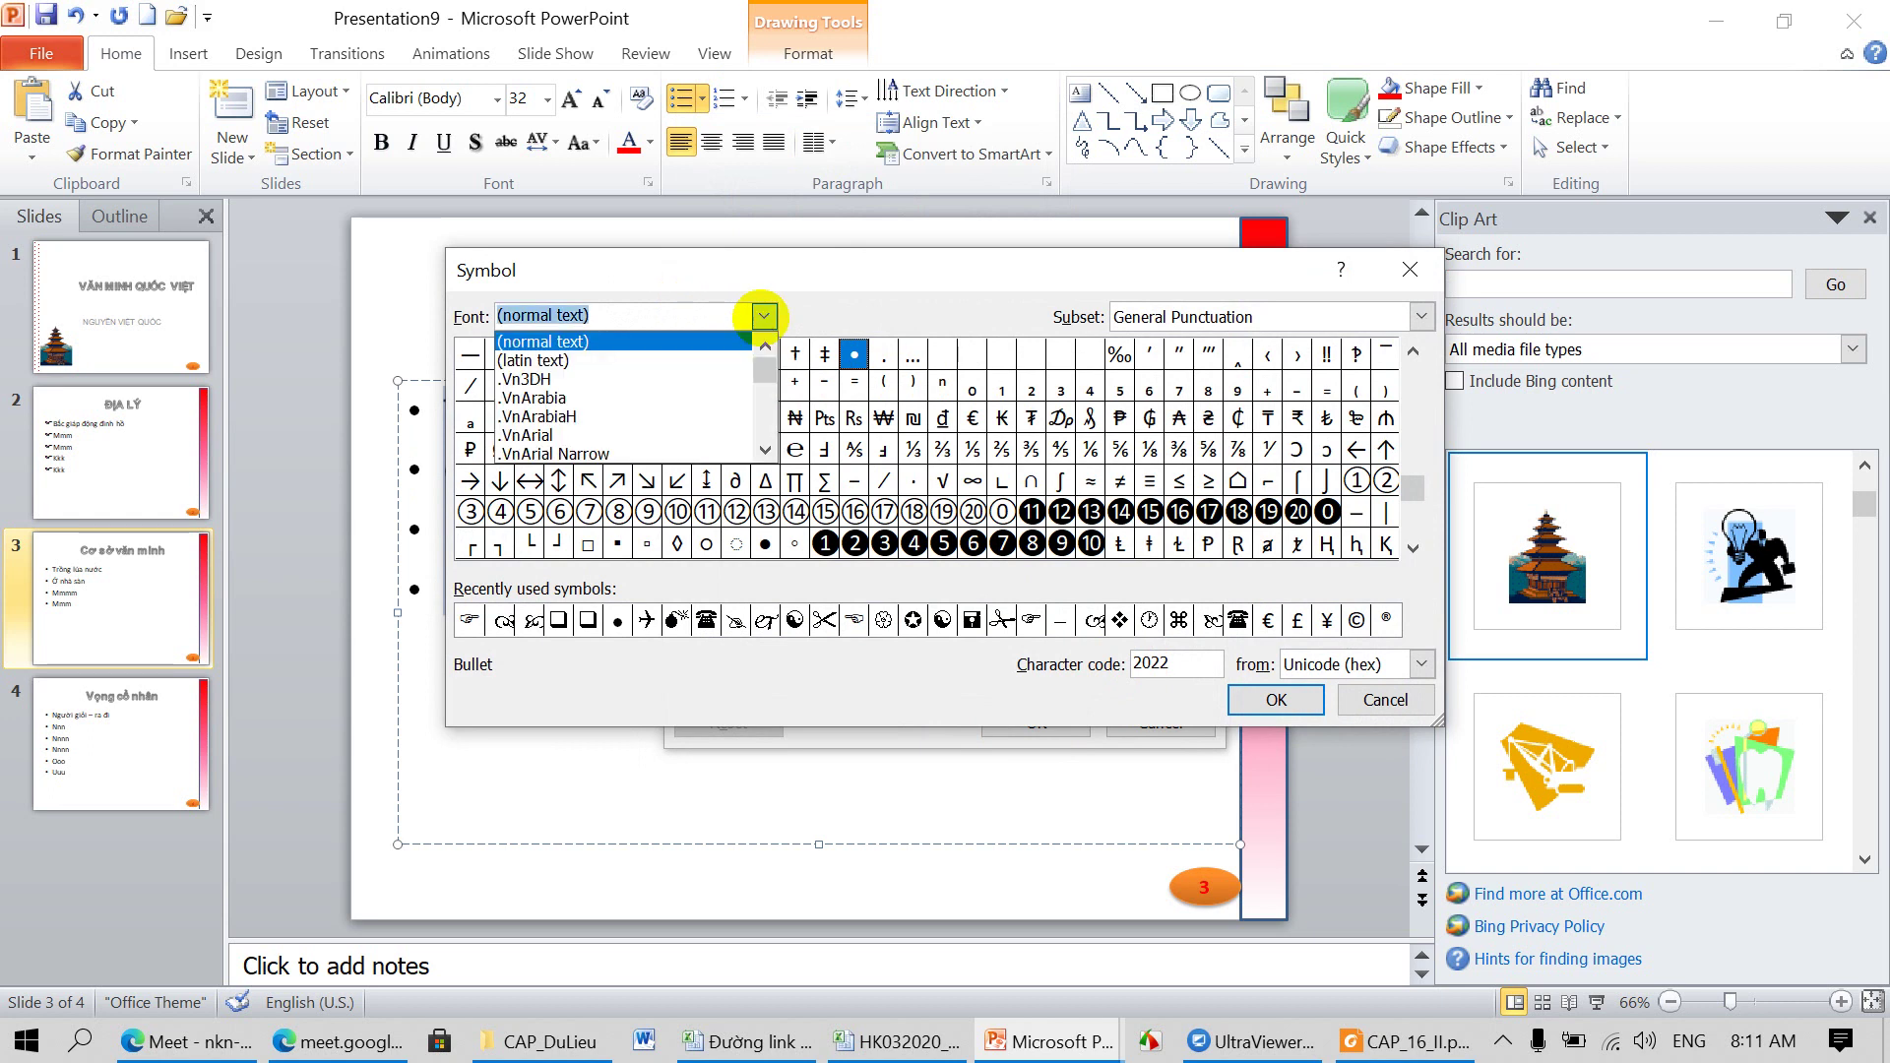
type("wi")
left_click(616, 347)
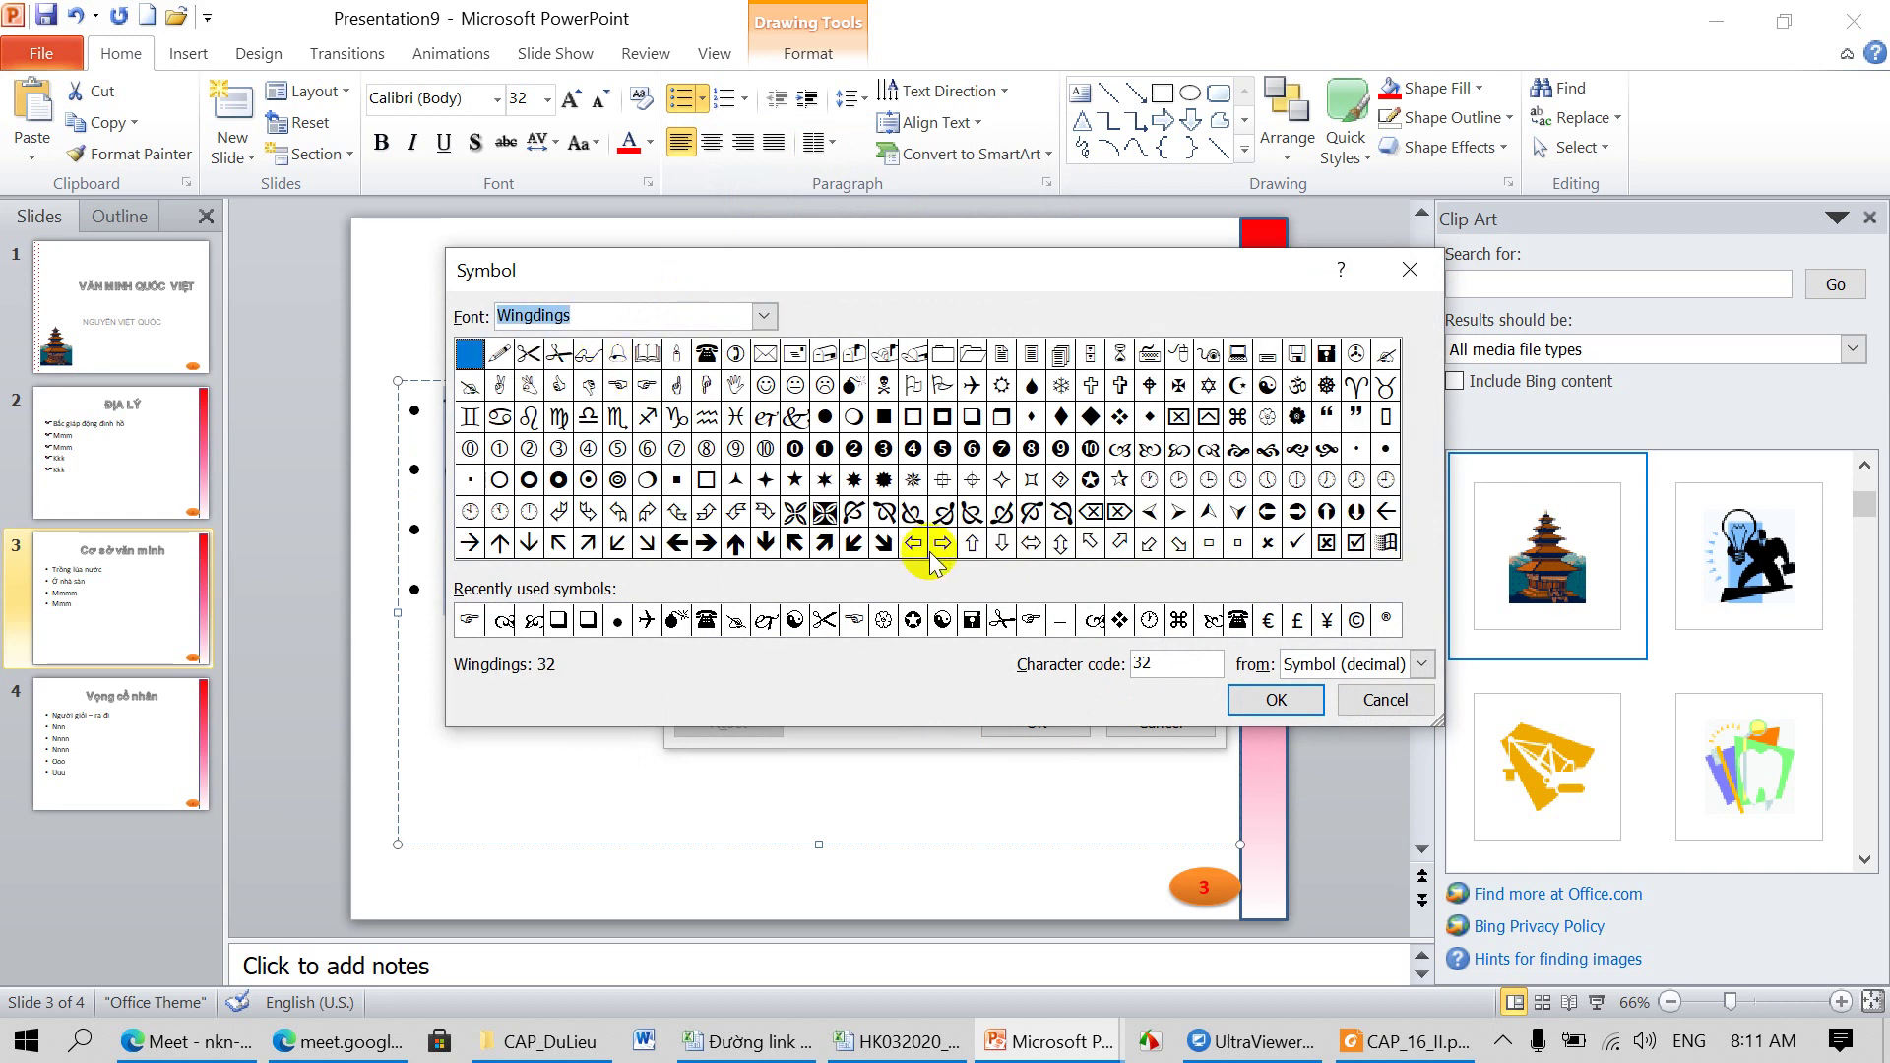
left_click(1268, 385)
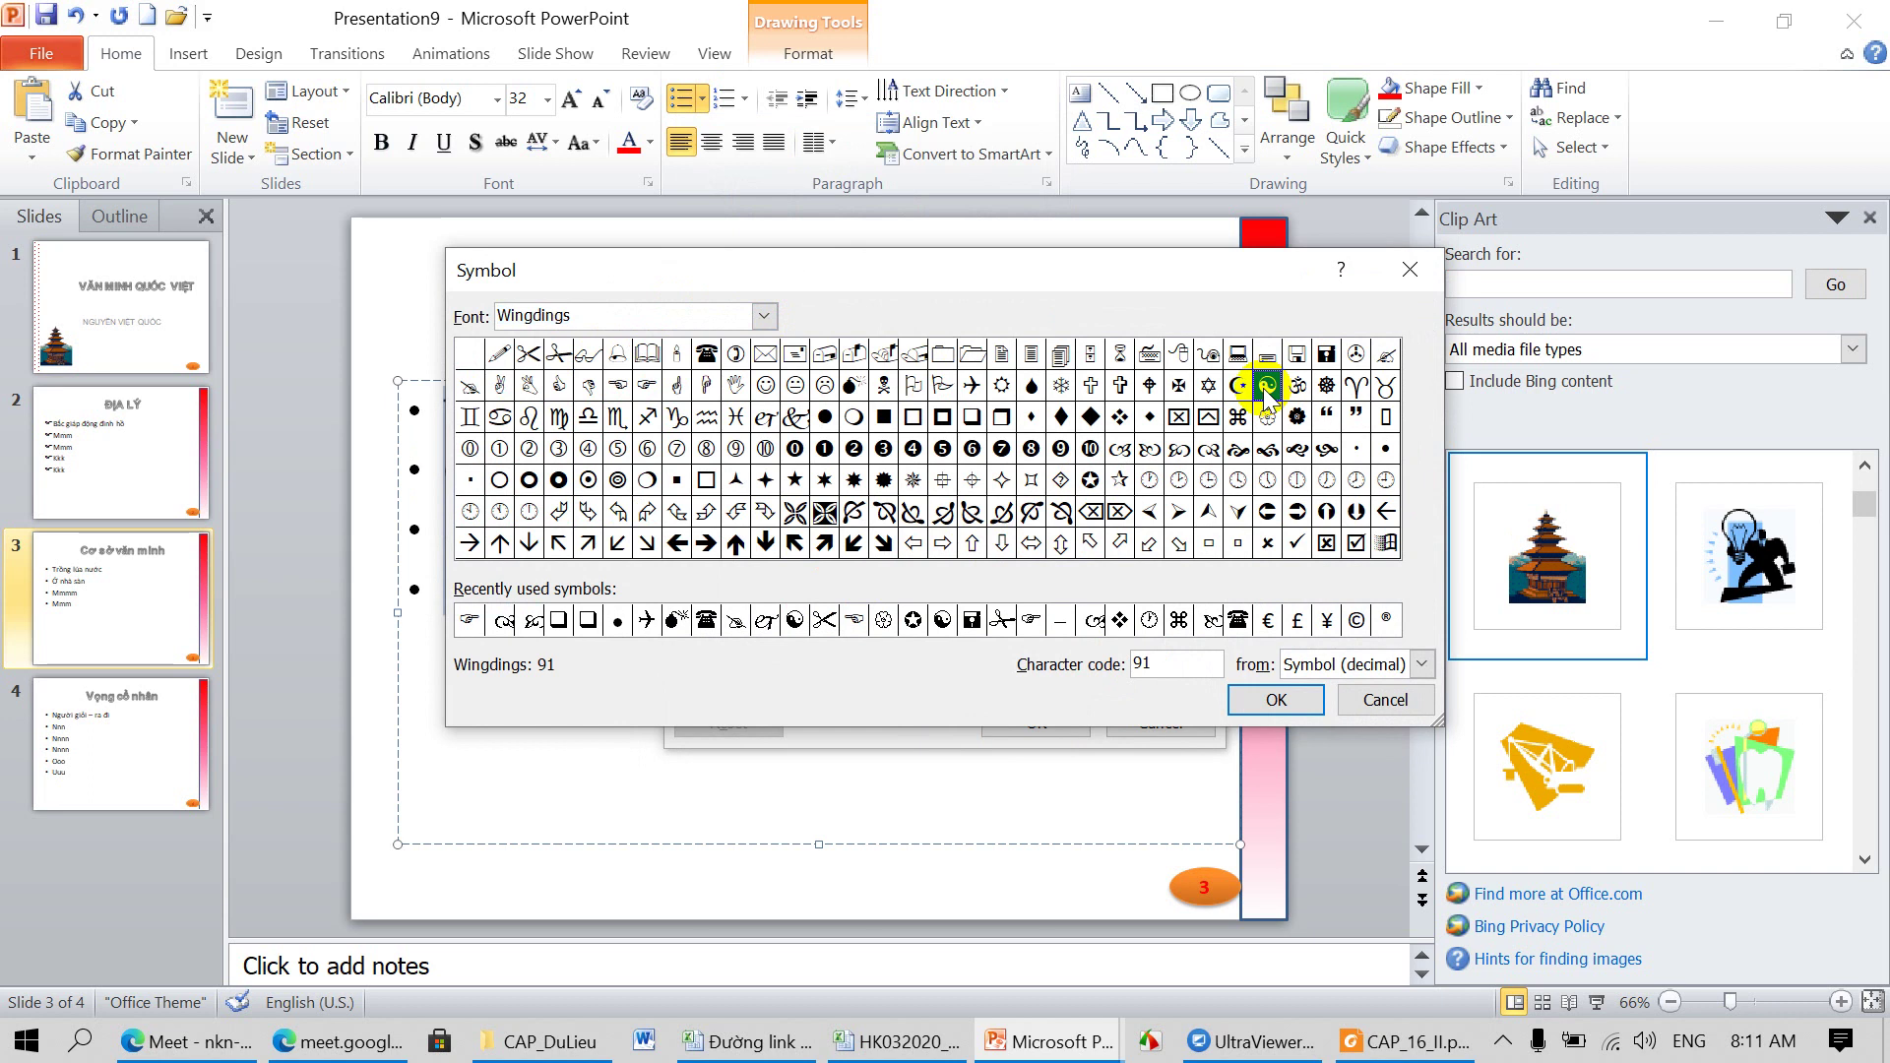
left_click(1280, 700)
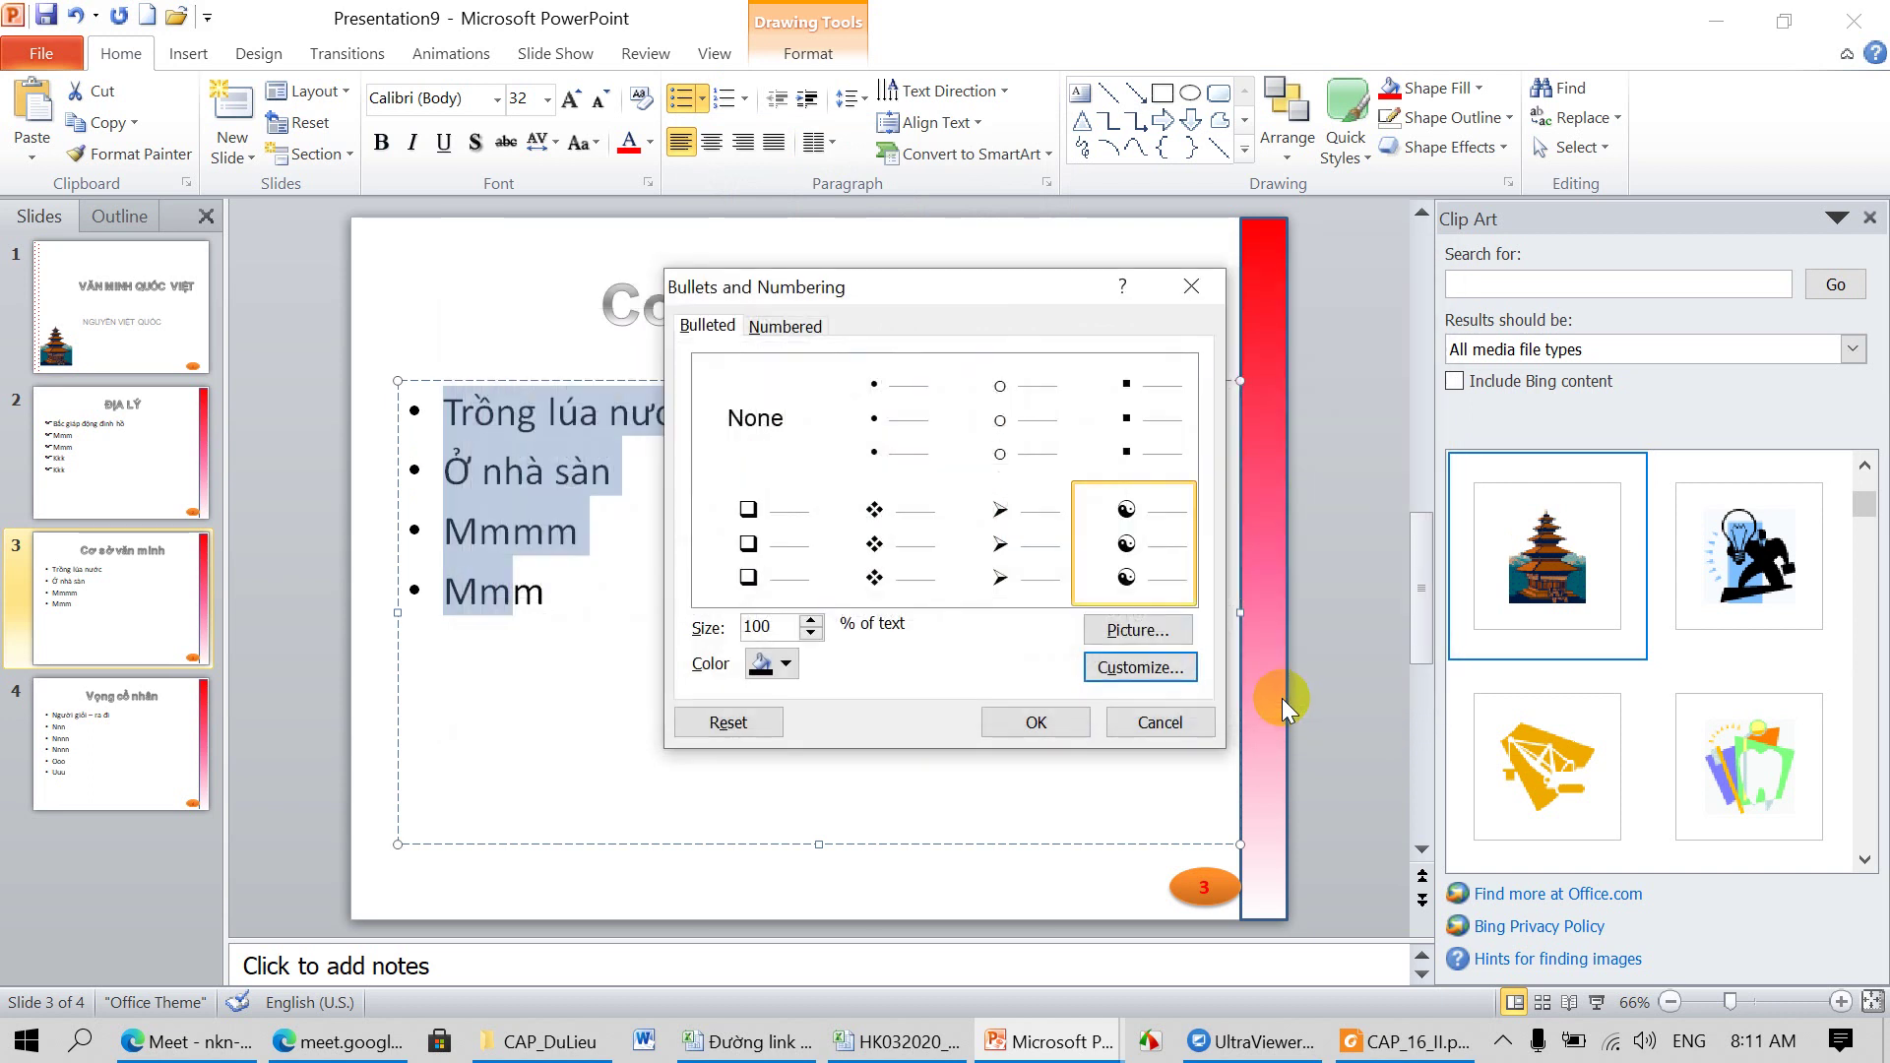
left_click(1036, 724)
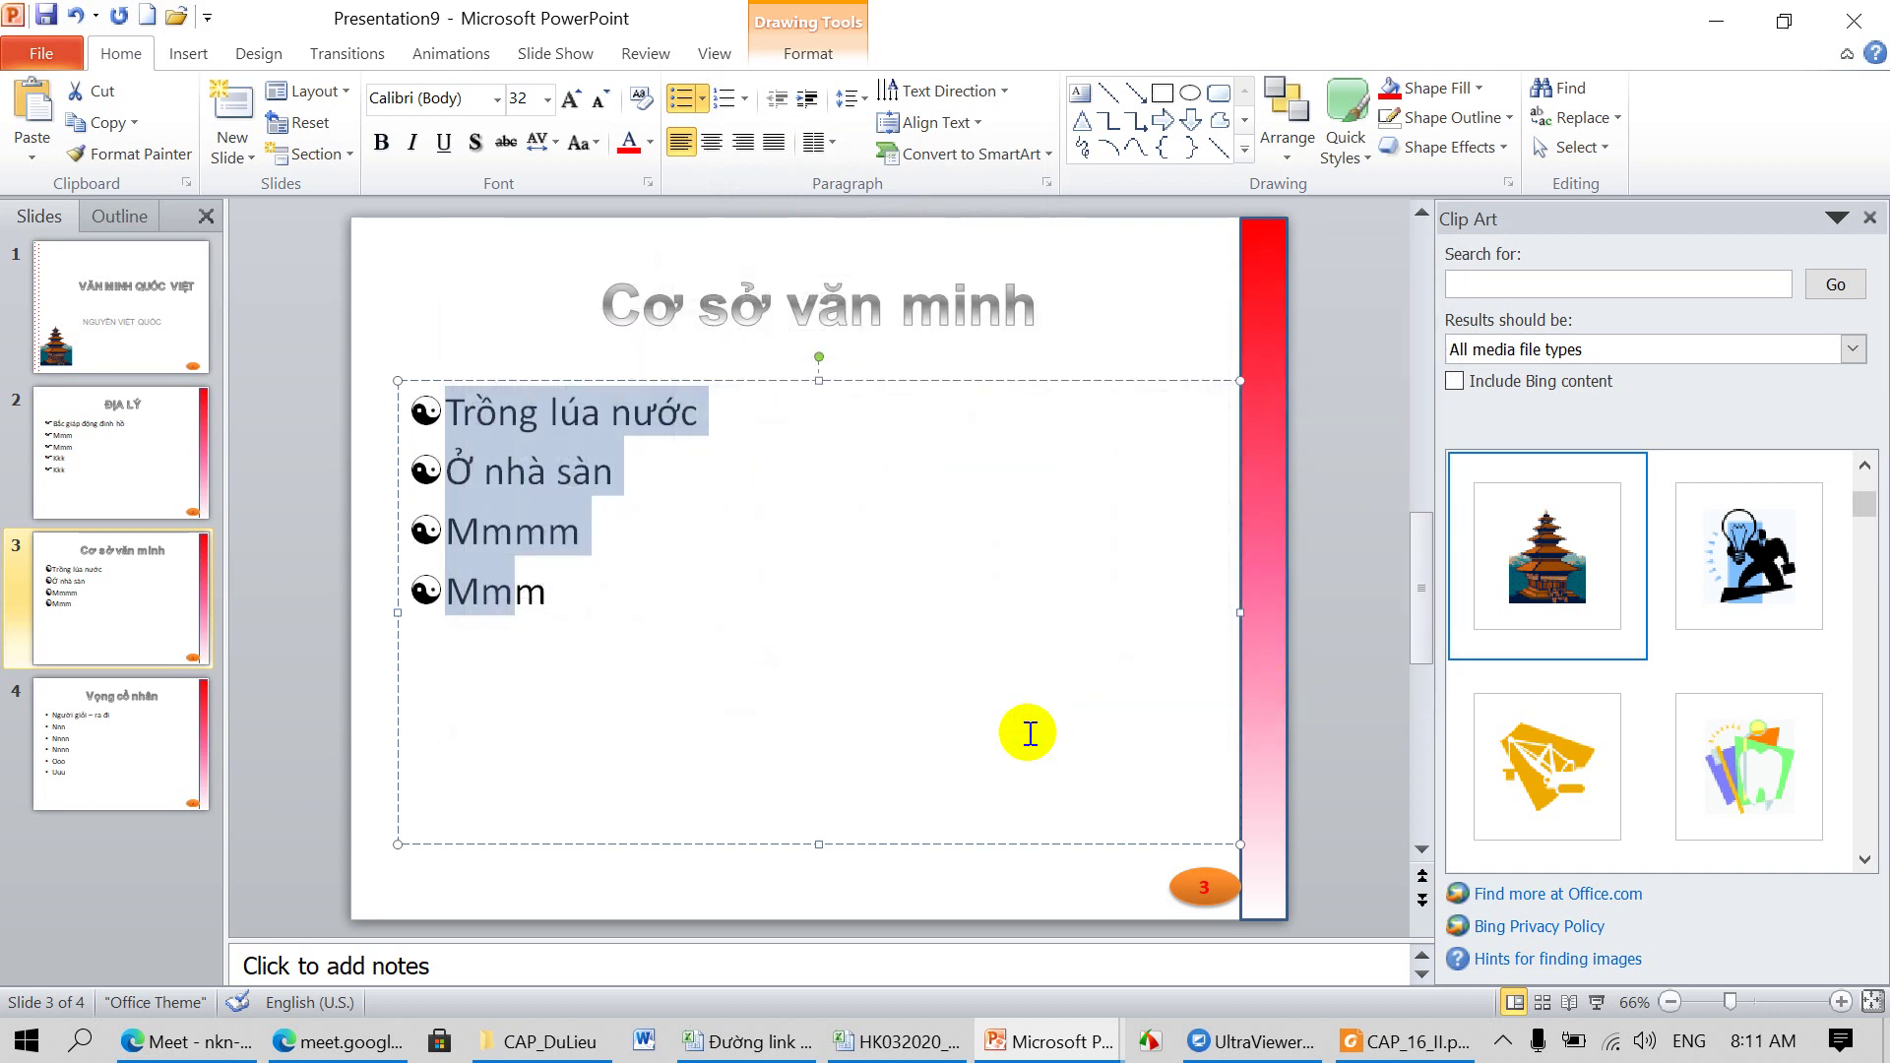
left_click(123, 763)
left_click_drag(497, 411, 509, 728)
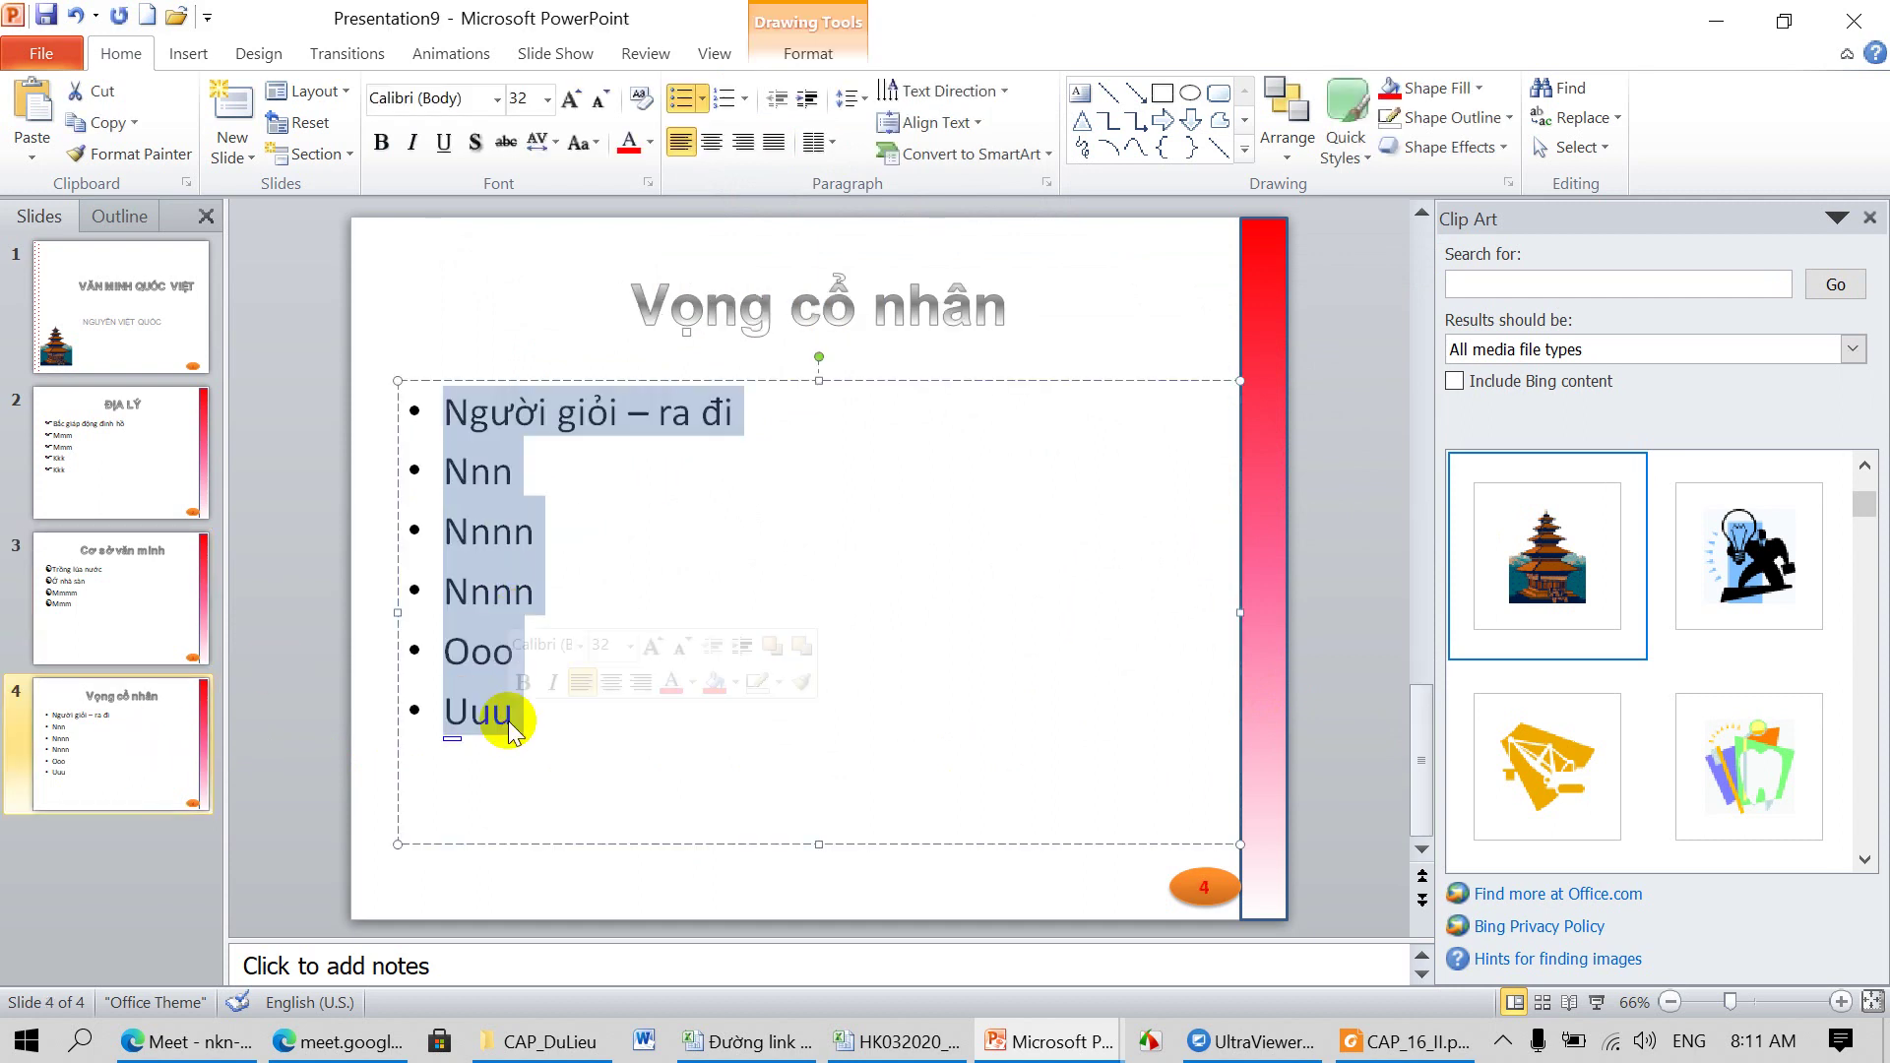
Step: Repeat the yin-yang bullets on slide 4 with F4, then return to slide 2
key("F4")
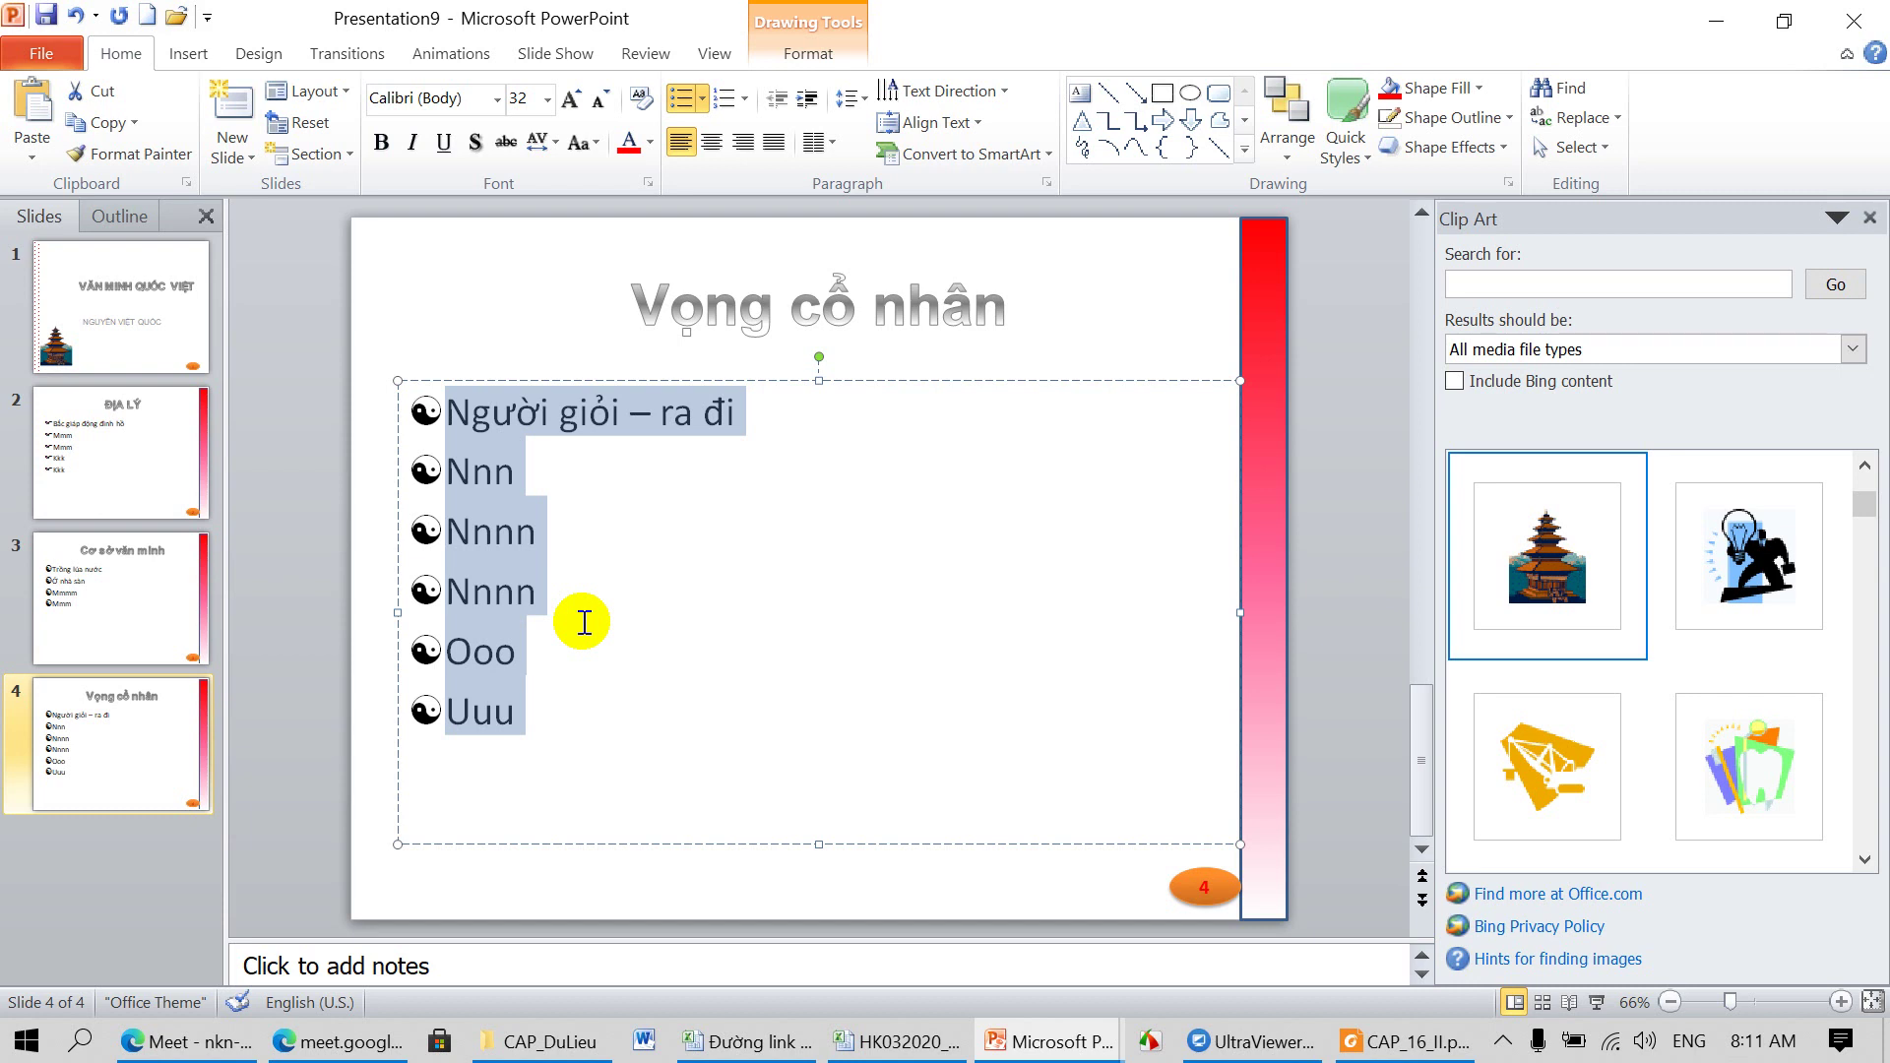
left_click(139, 413)
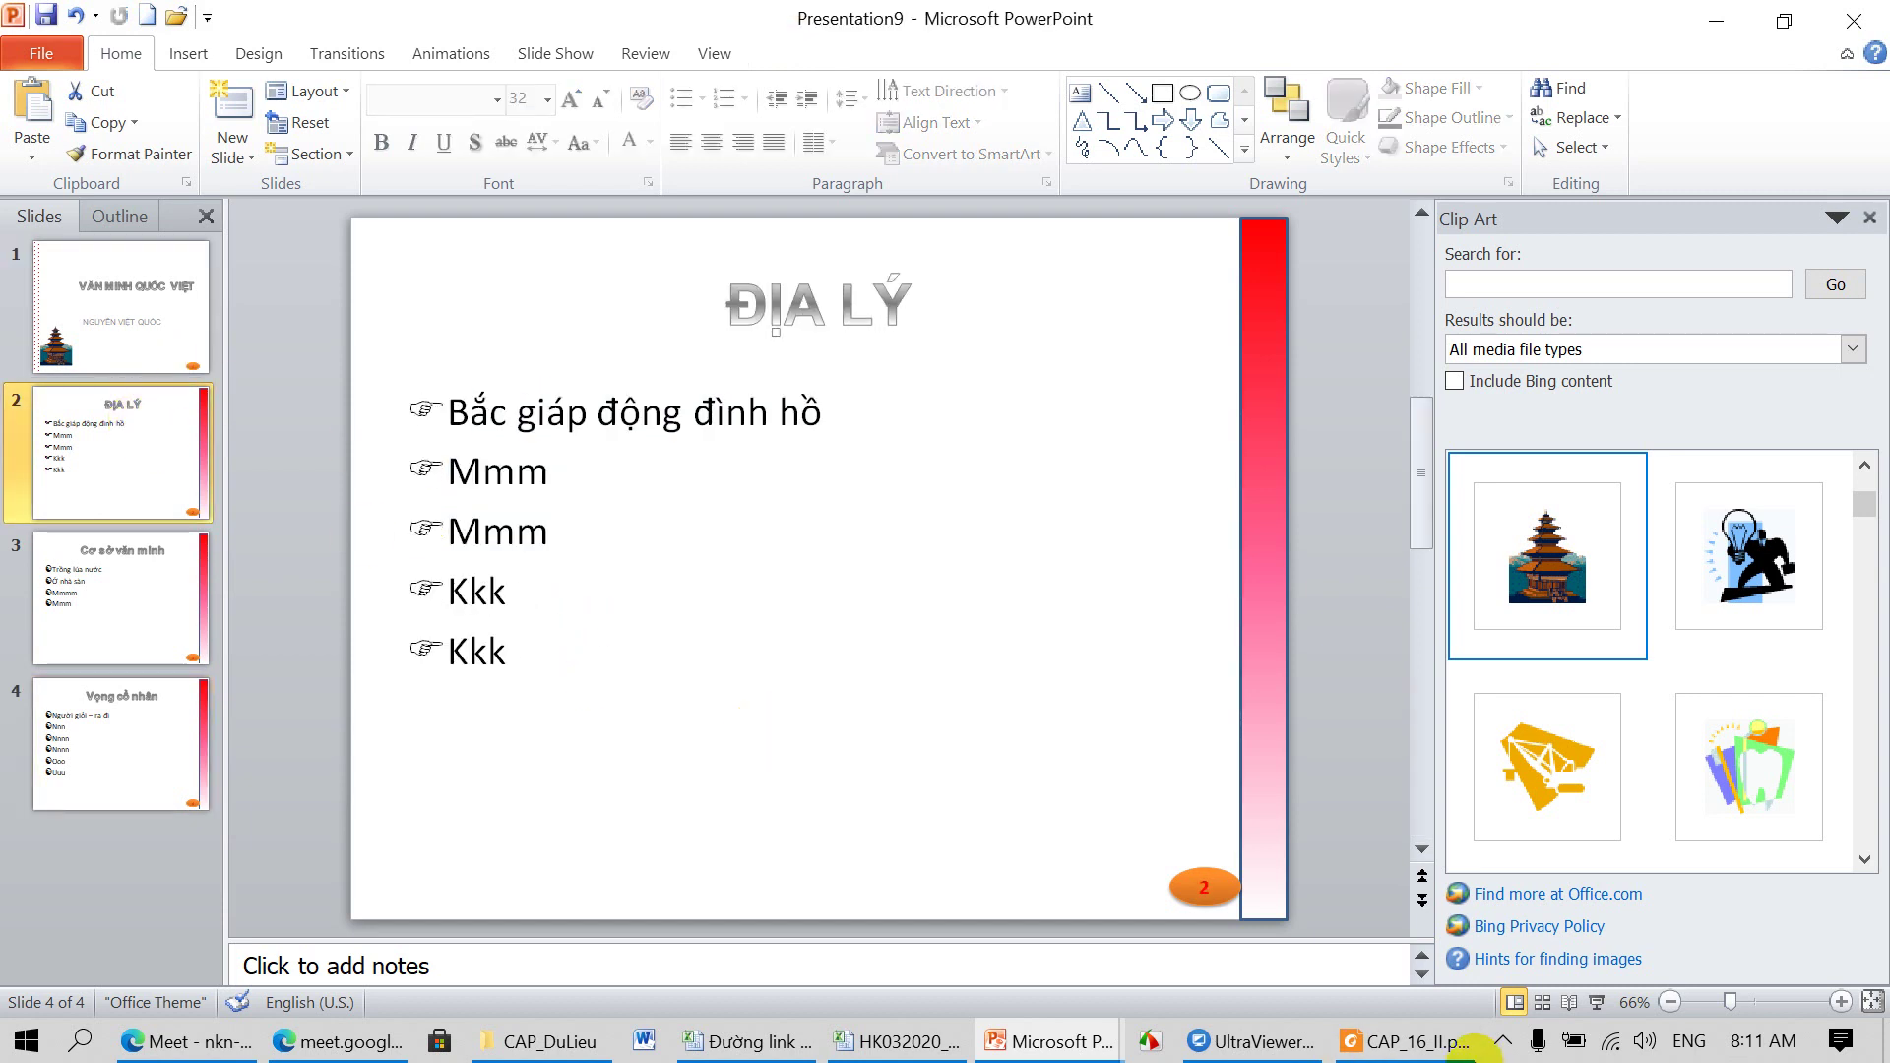
left_click(1052, 1041)
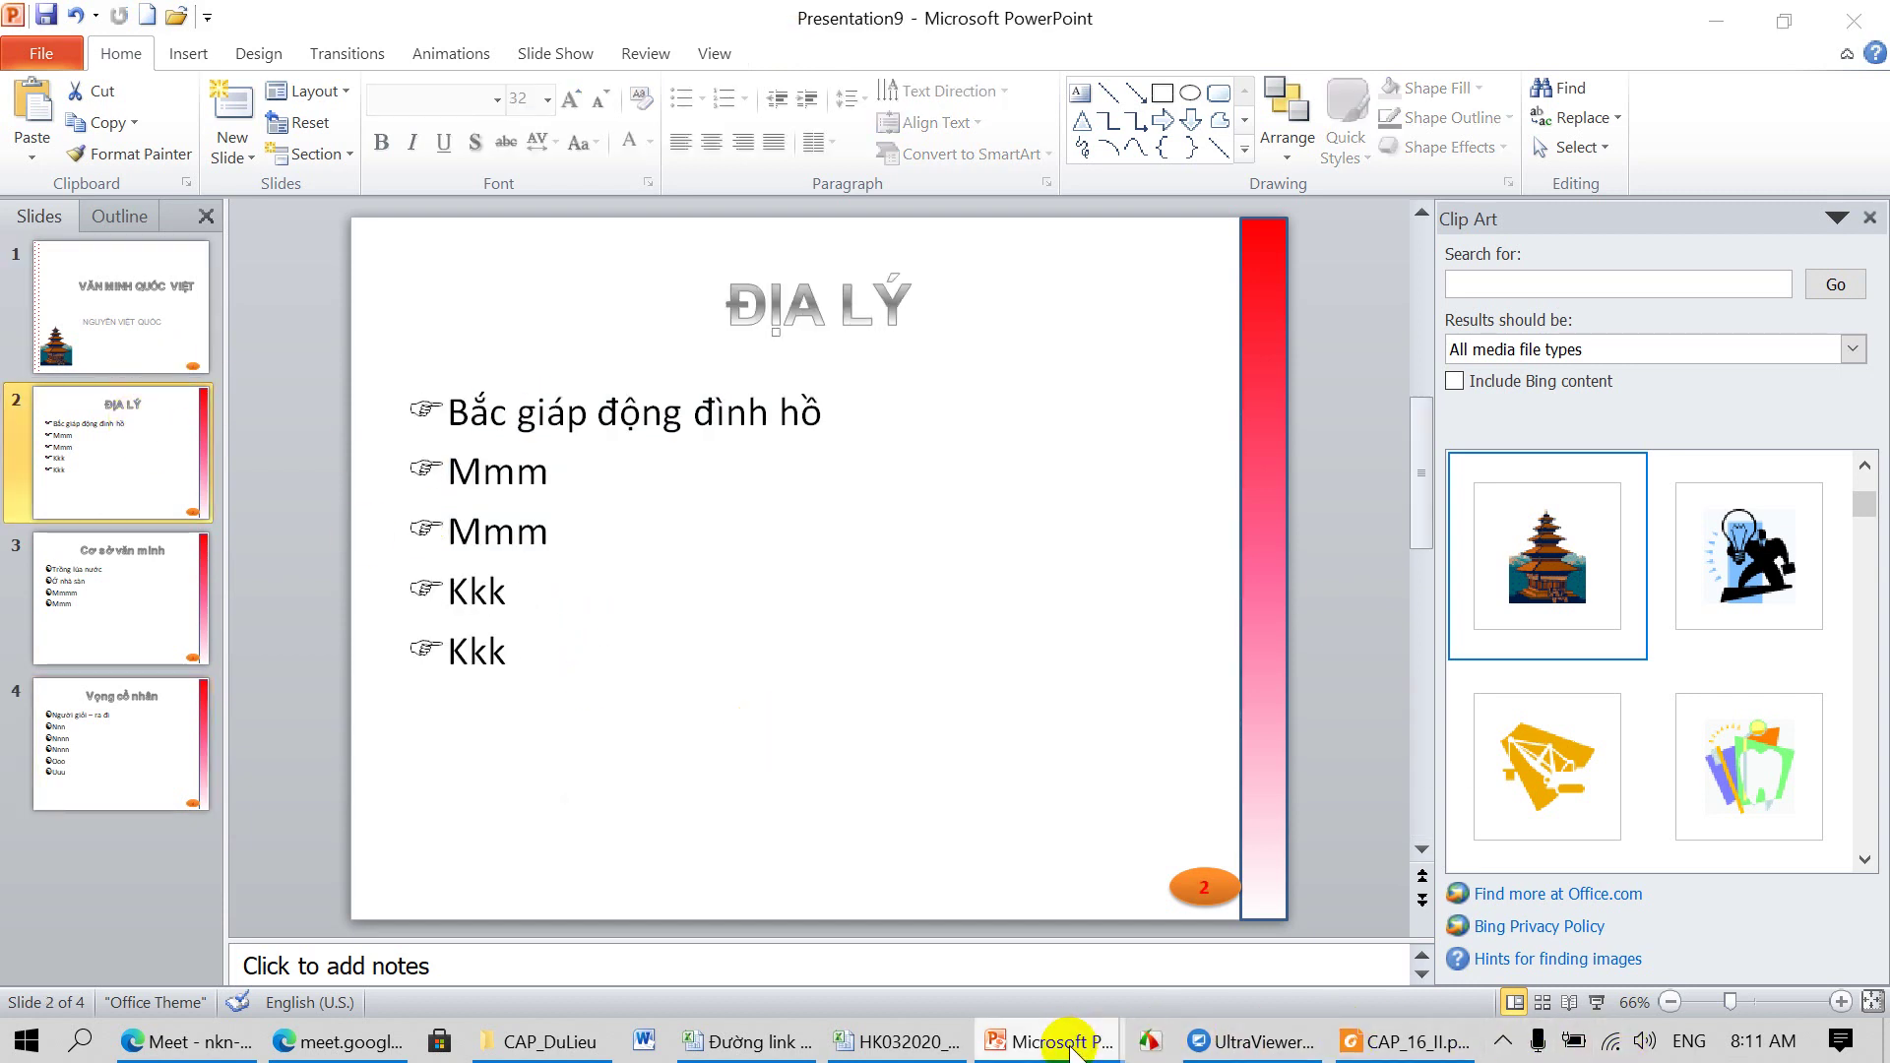
left_click(1410, 1046)
scroll(1182, 562, "up", 1)
scroll(1162, 561, "up", 4)
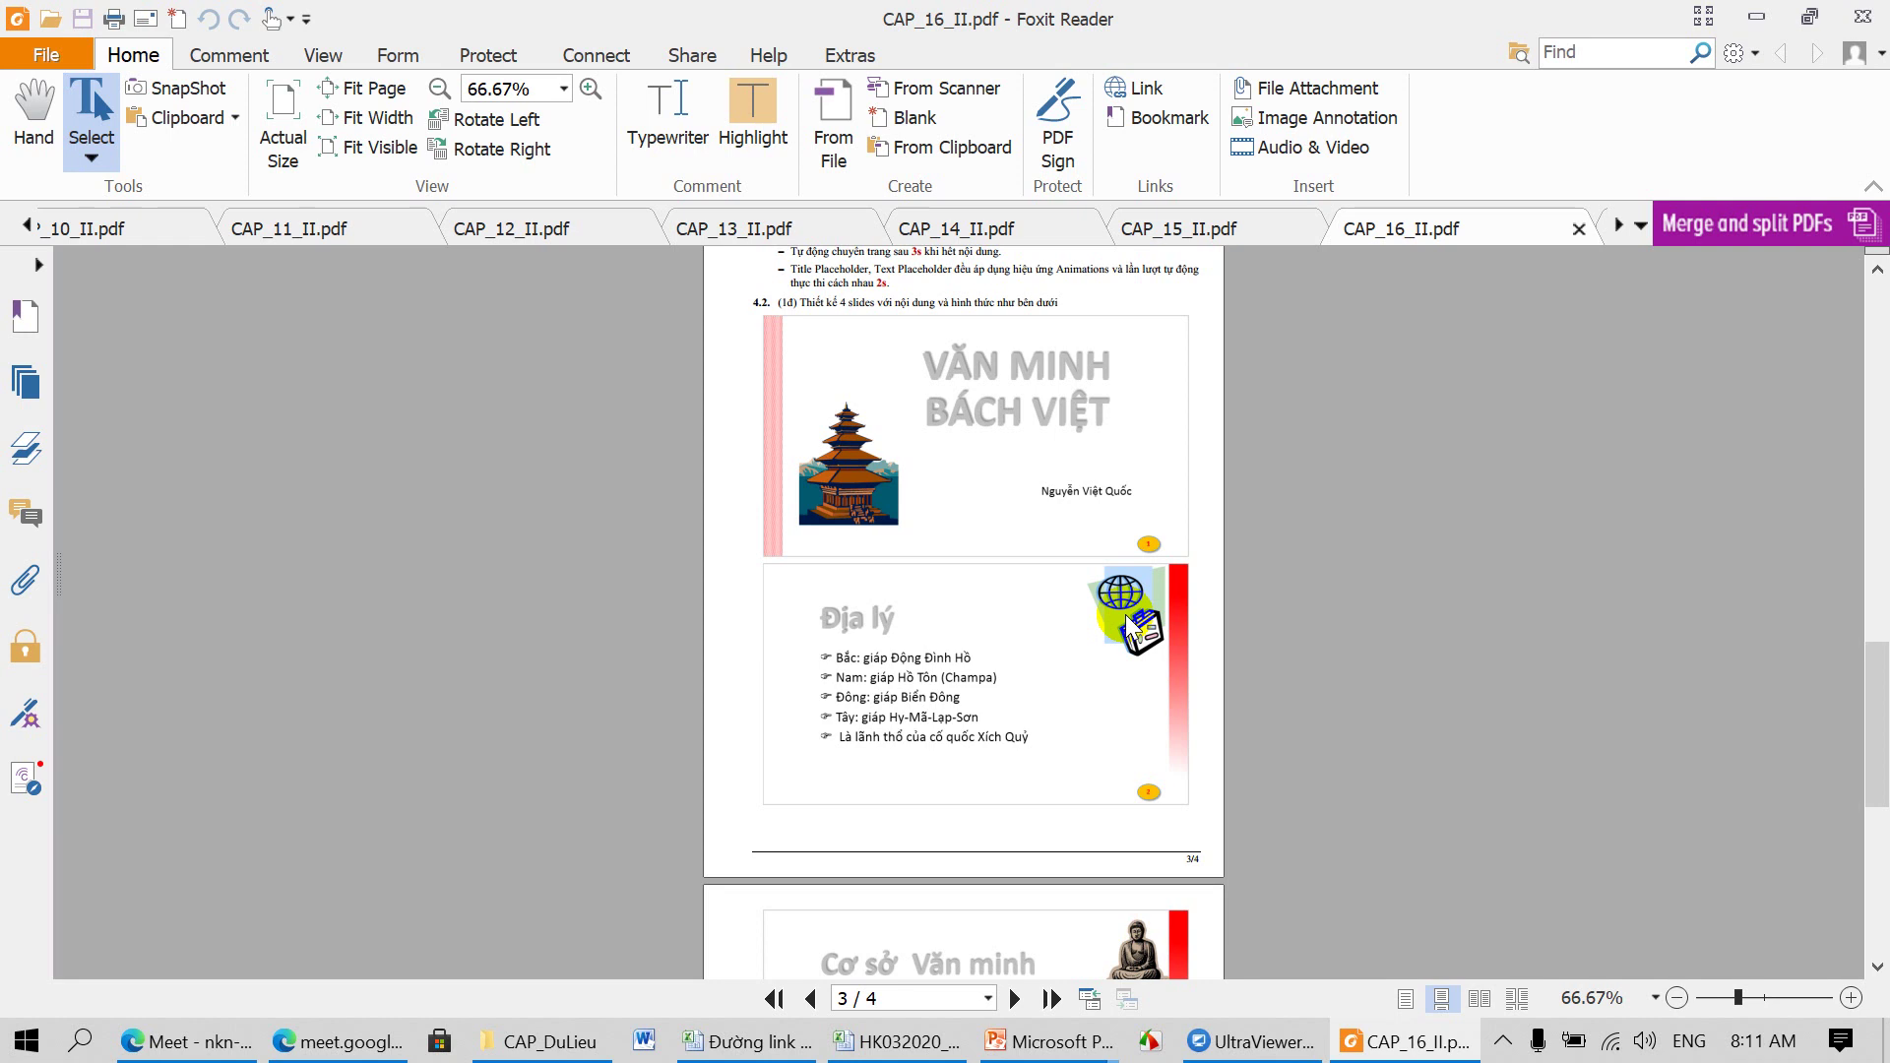
left_click(1044, 1041)
left_click(1415, 960)
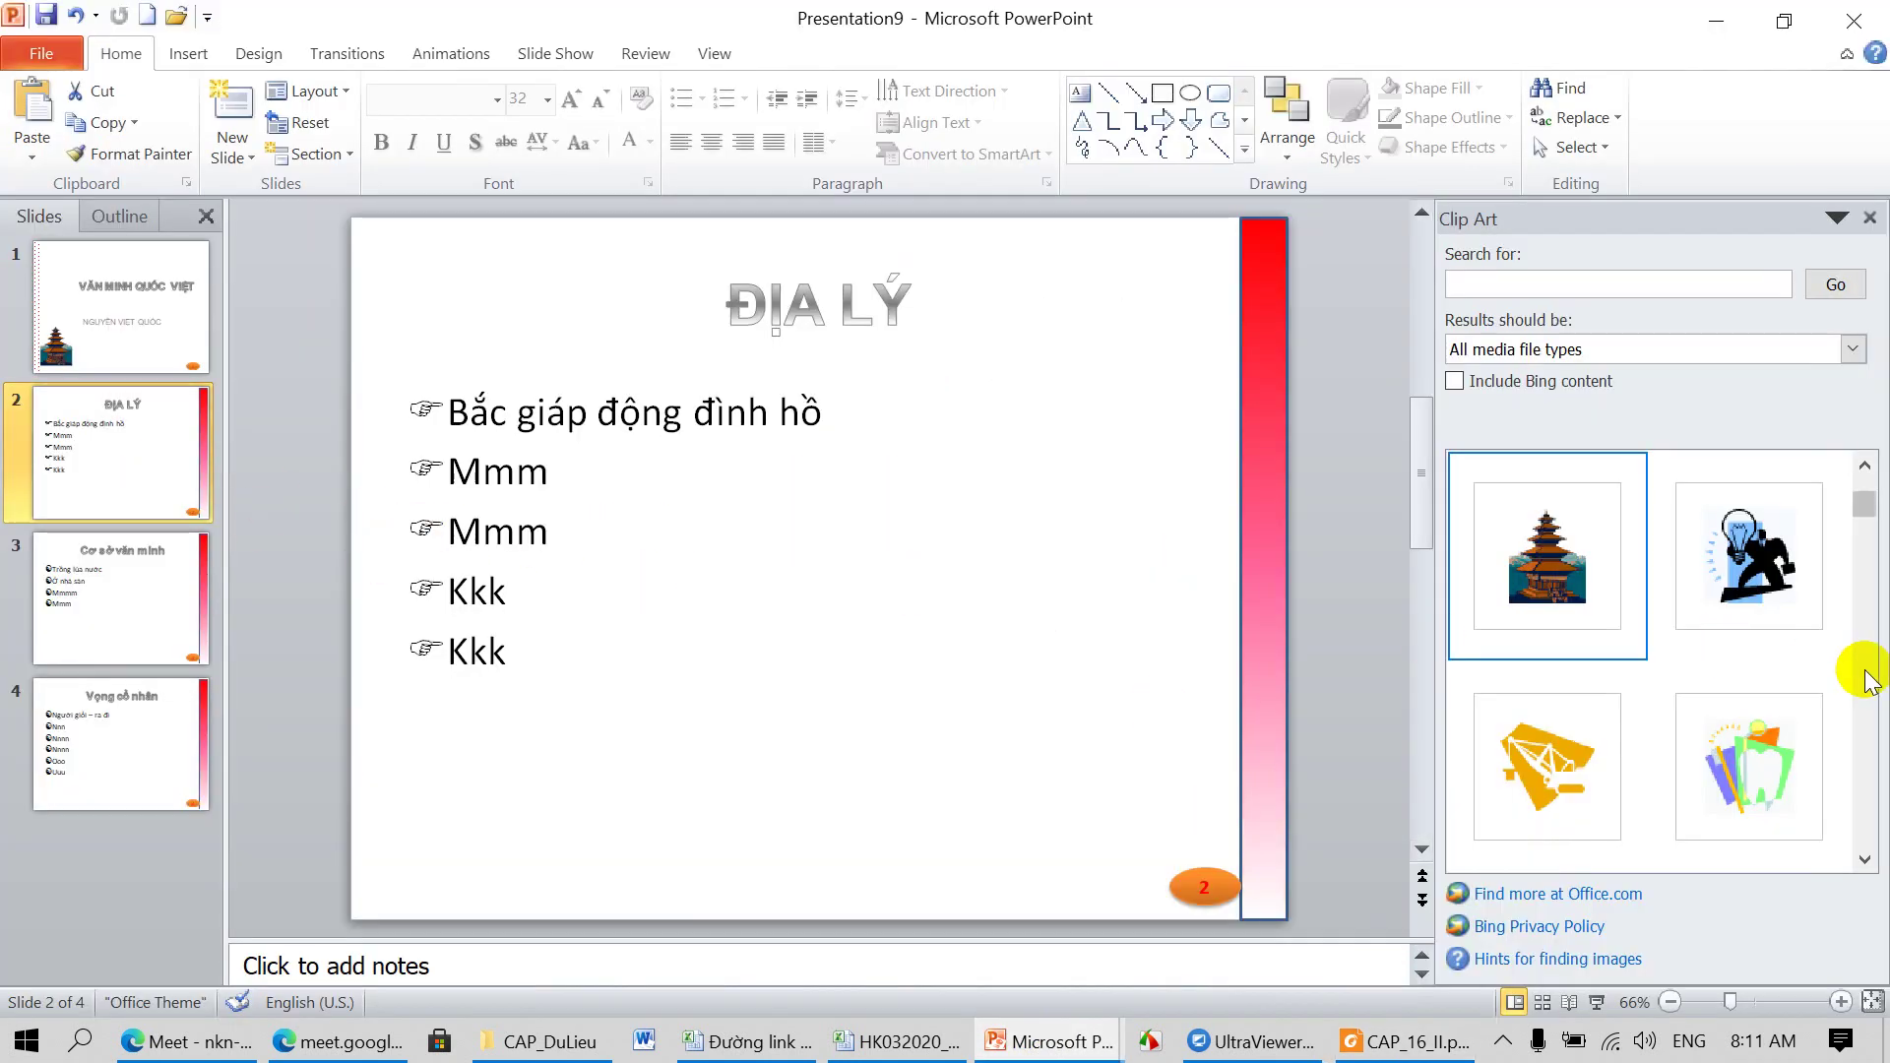
left_click(1419, 1045)
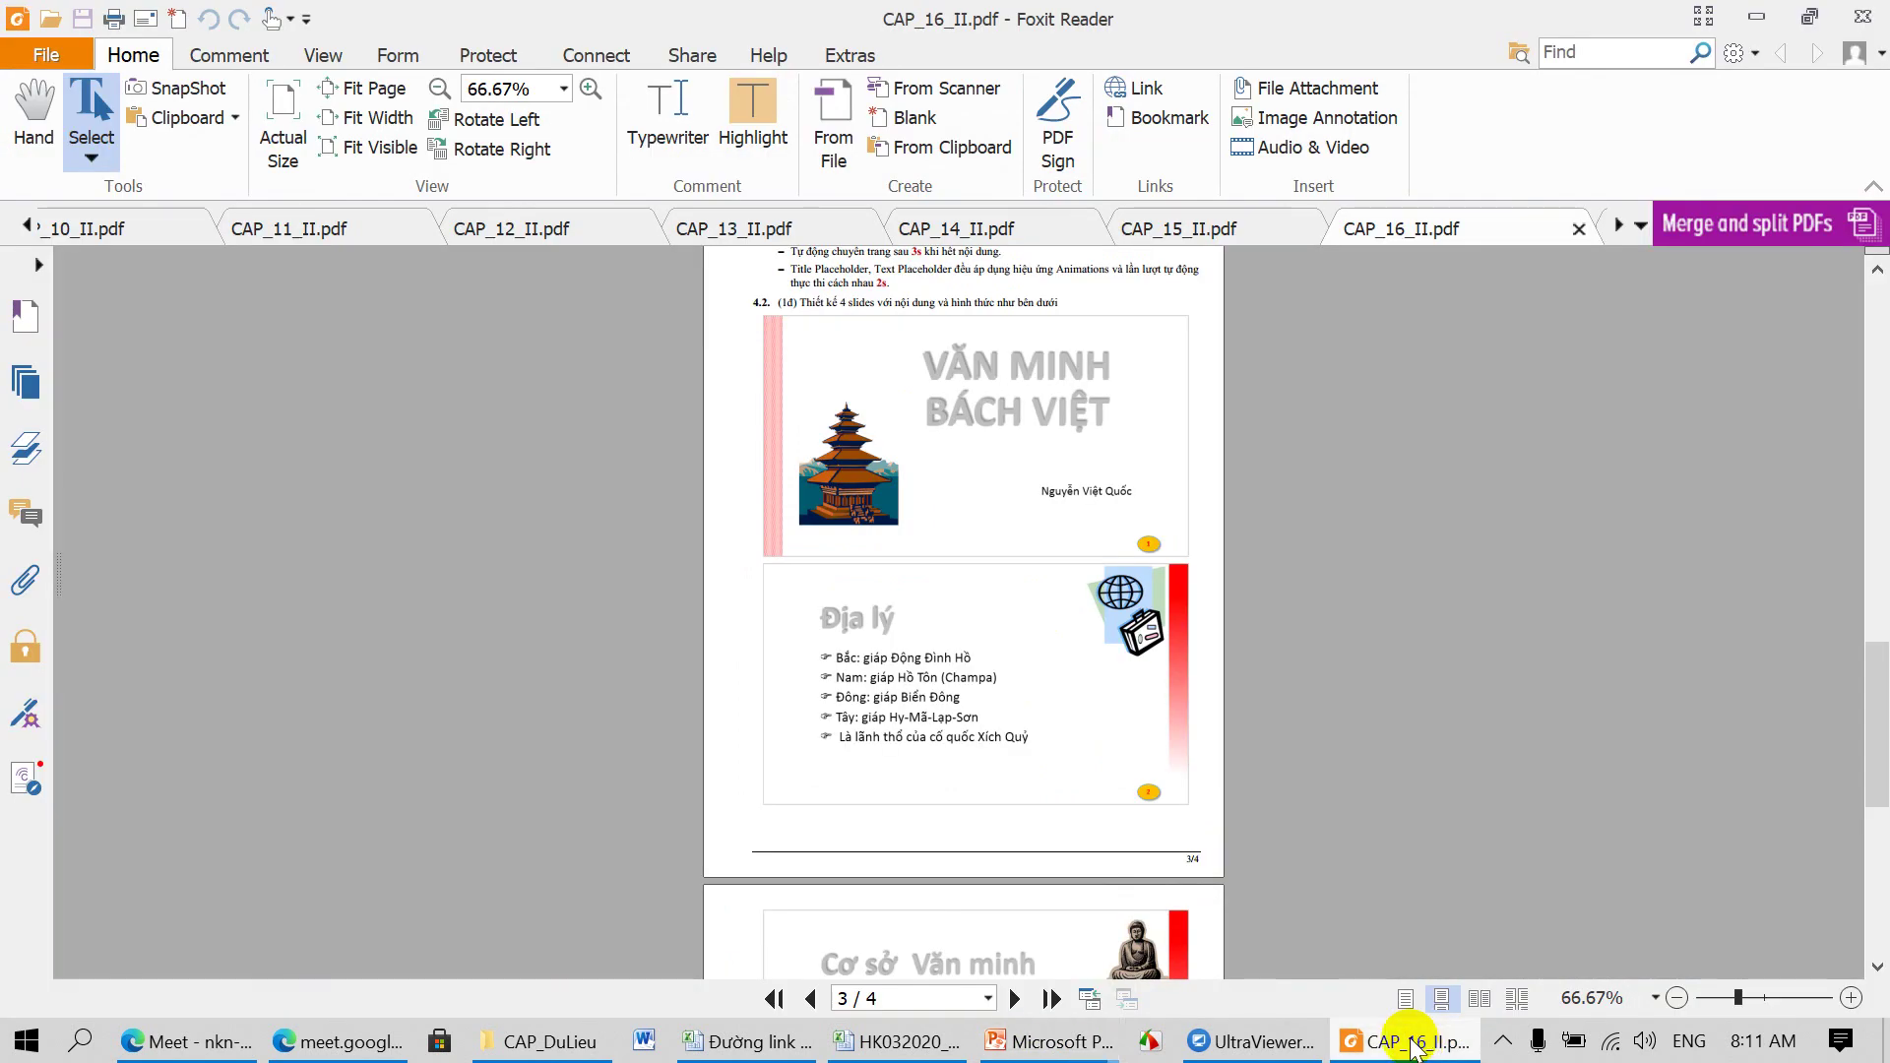
left_click(1047, 1039)
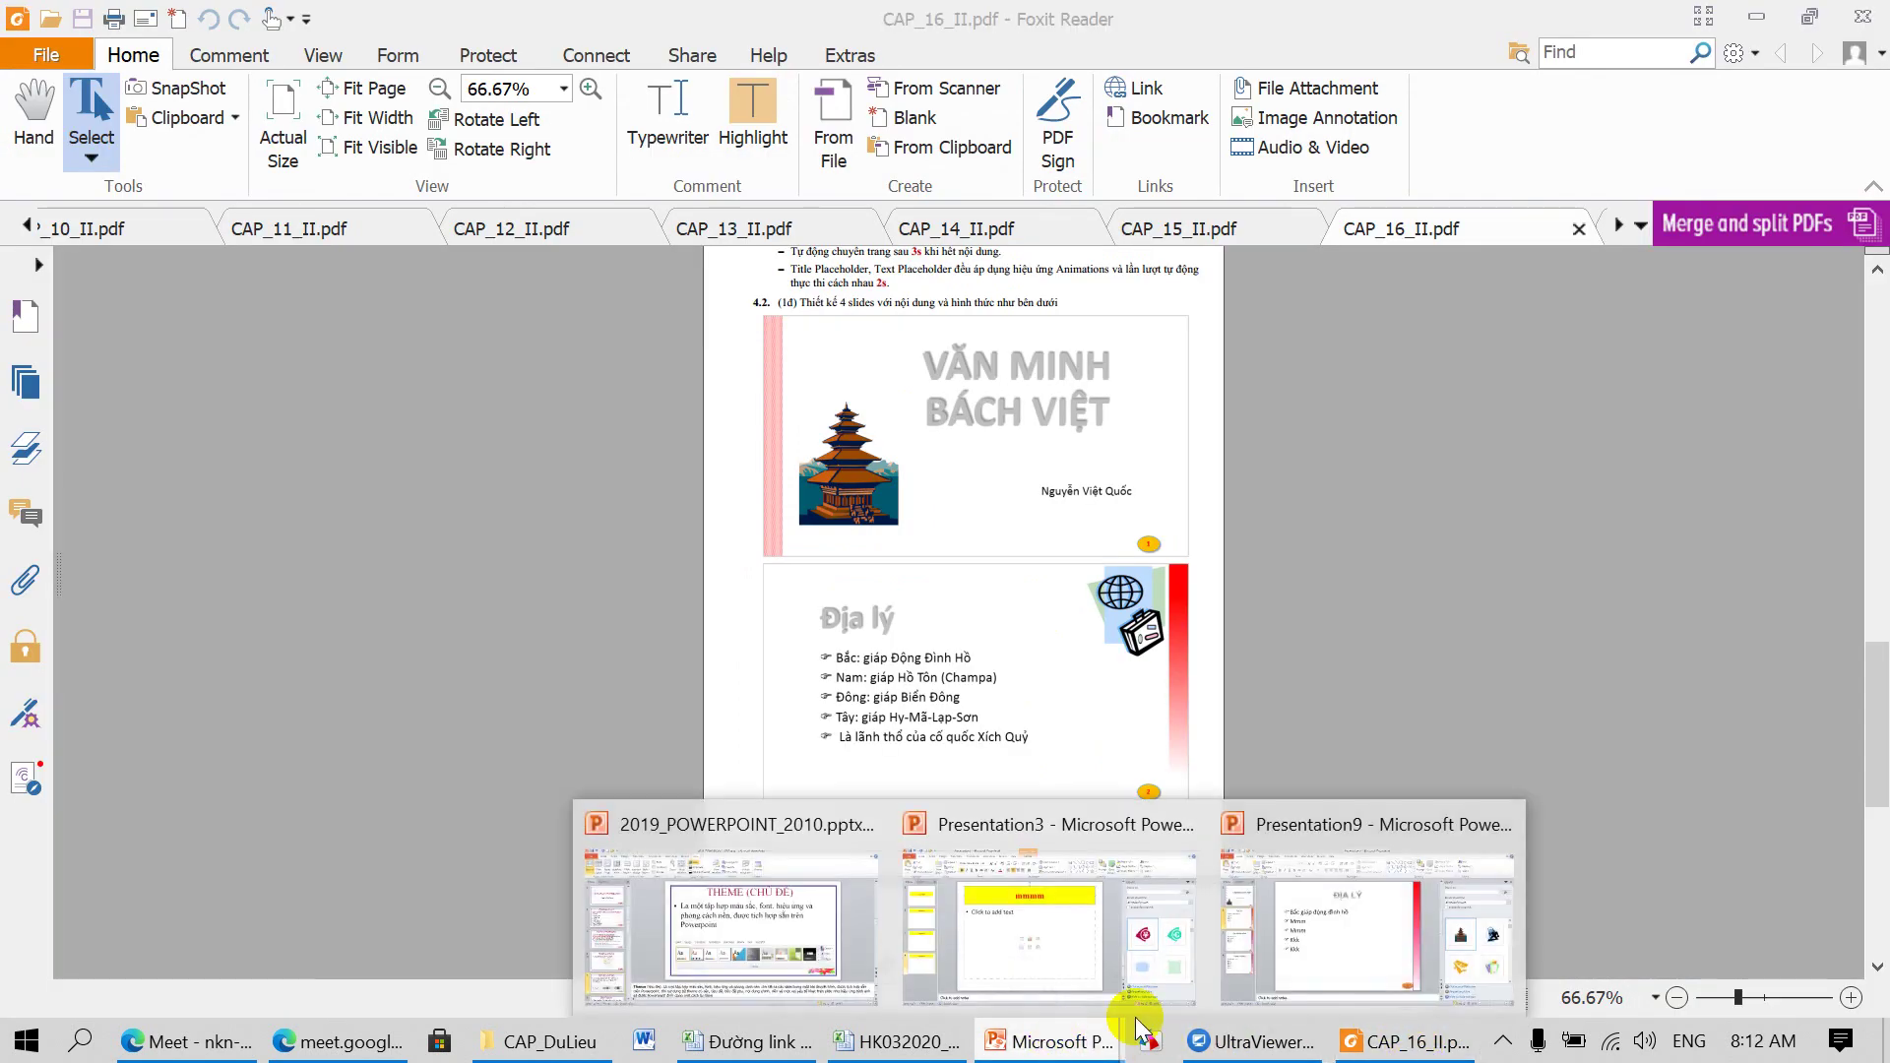
left_click(1418, 946)
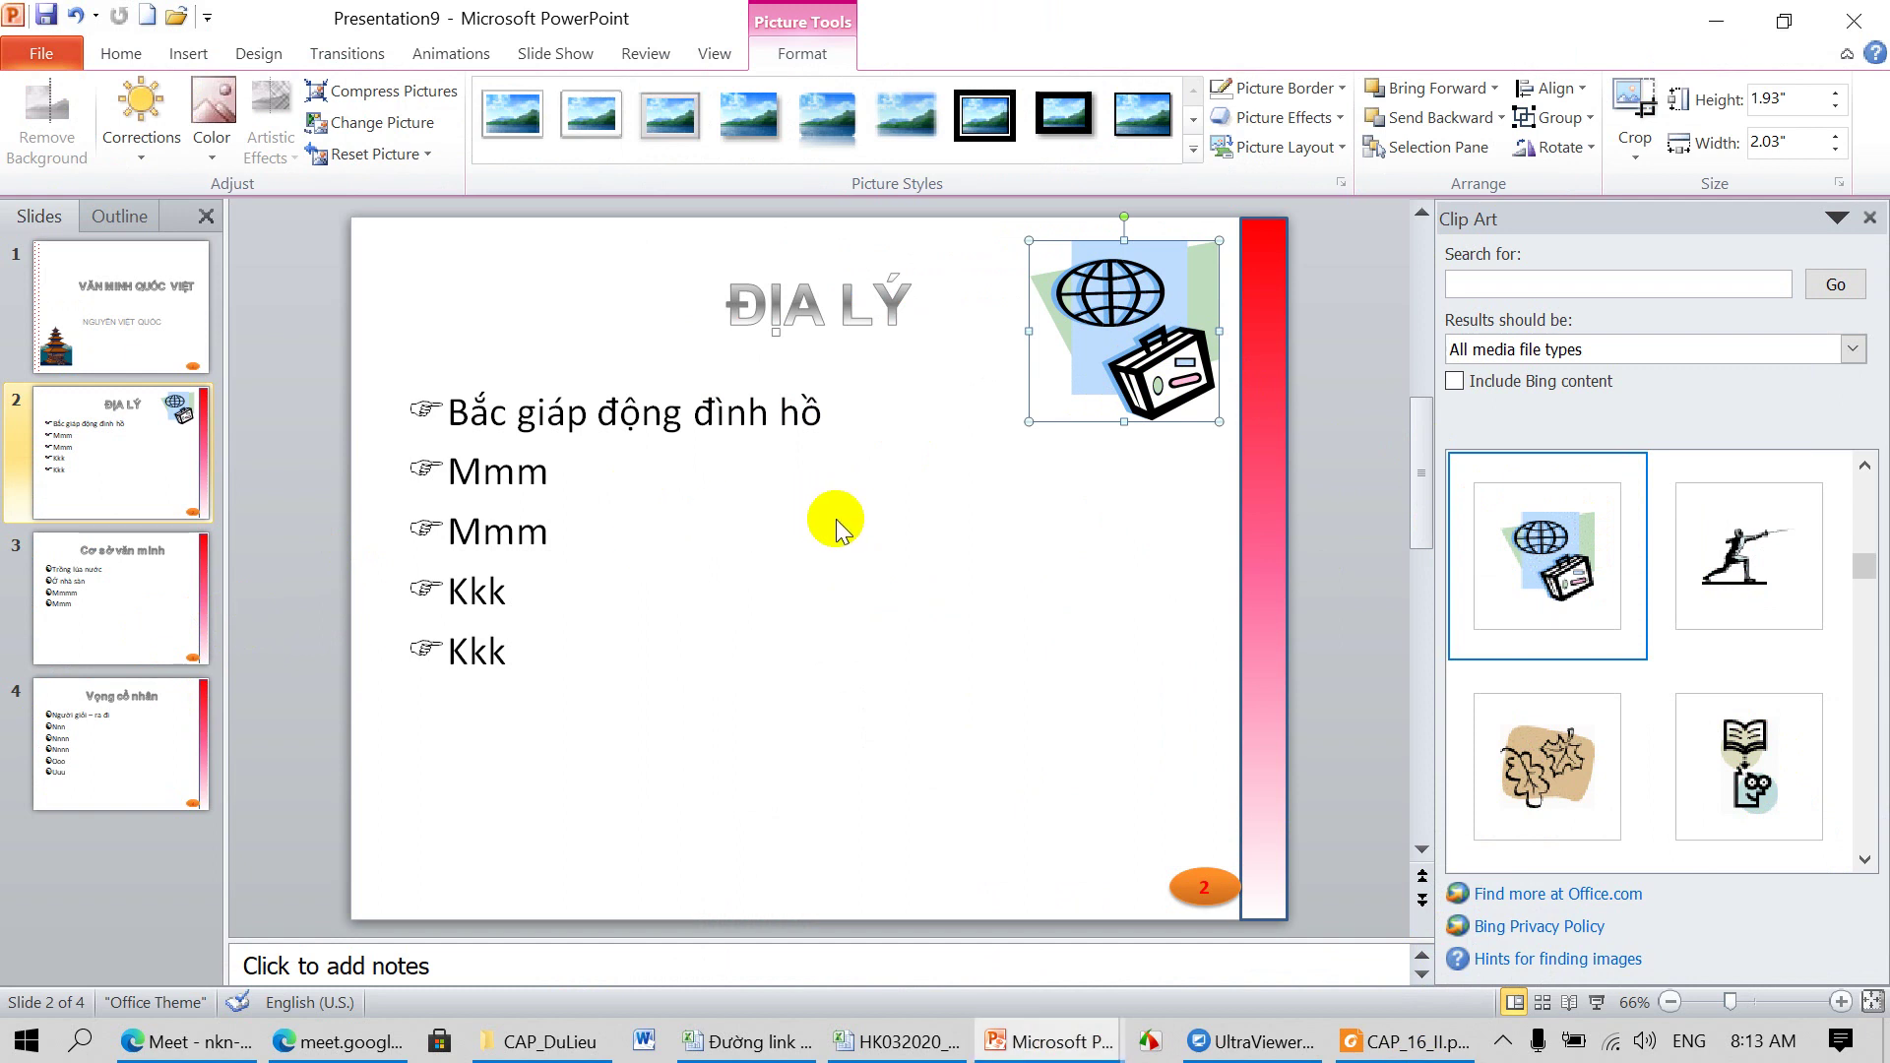
Step: Undo and redo recent edits so slides 3-4 keep yin-yang bullets and the globe returns
left_click_drag(802, 533, 795, 532)
key("ctrl+z")
key("ctrl+z")
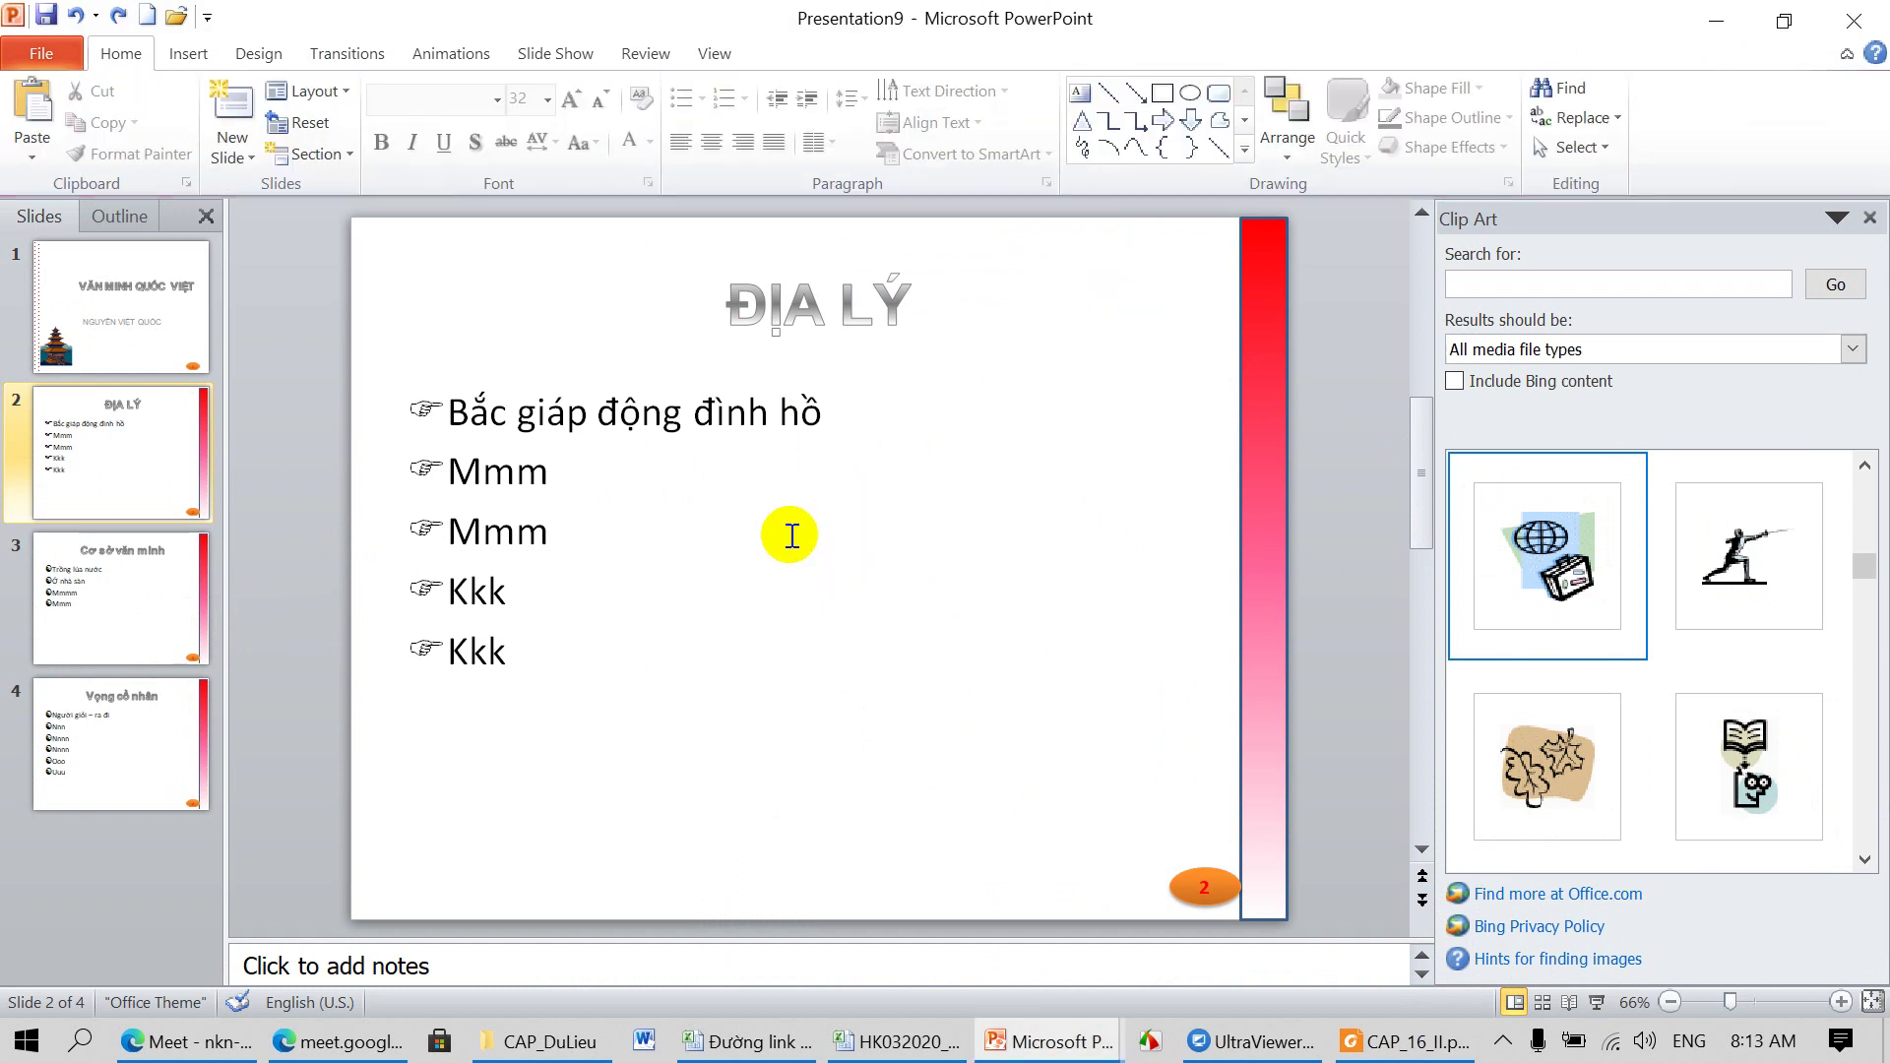
key("ctrl+z")
key("ctrl+z")
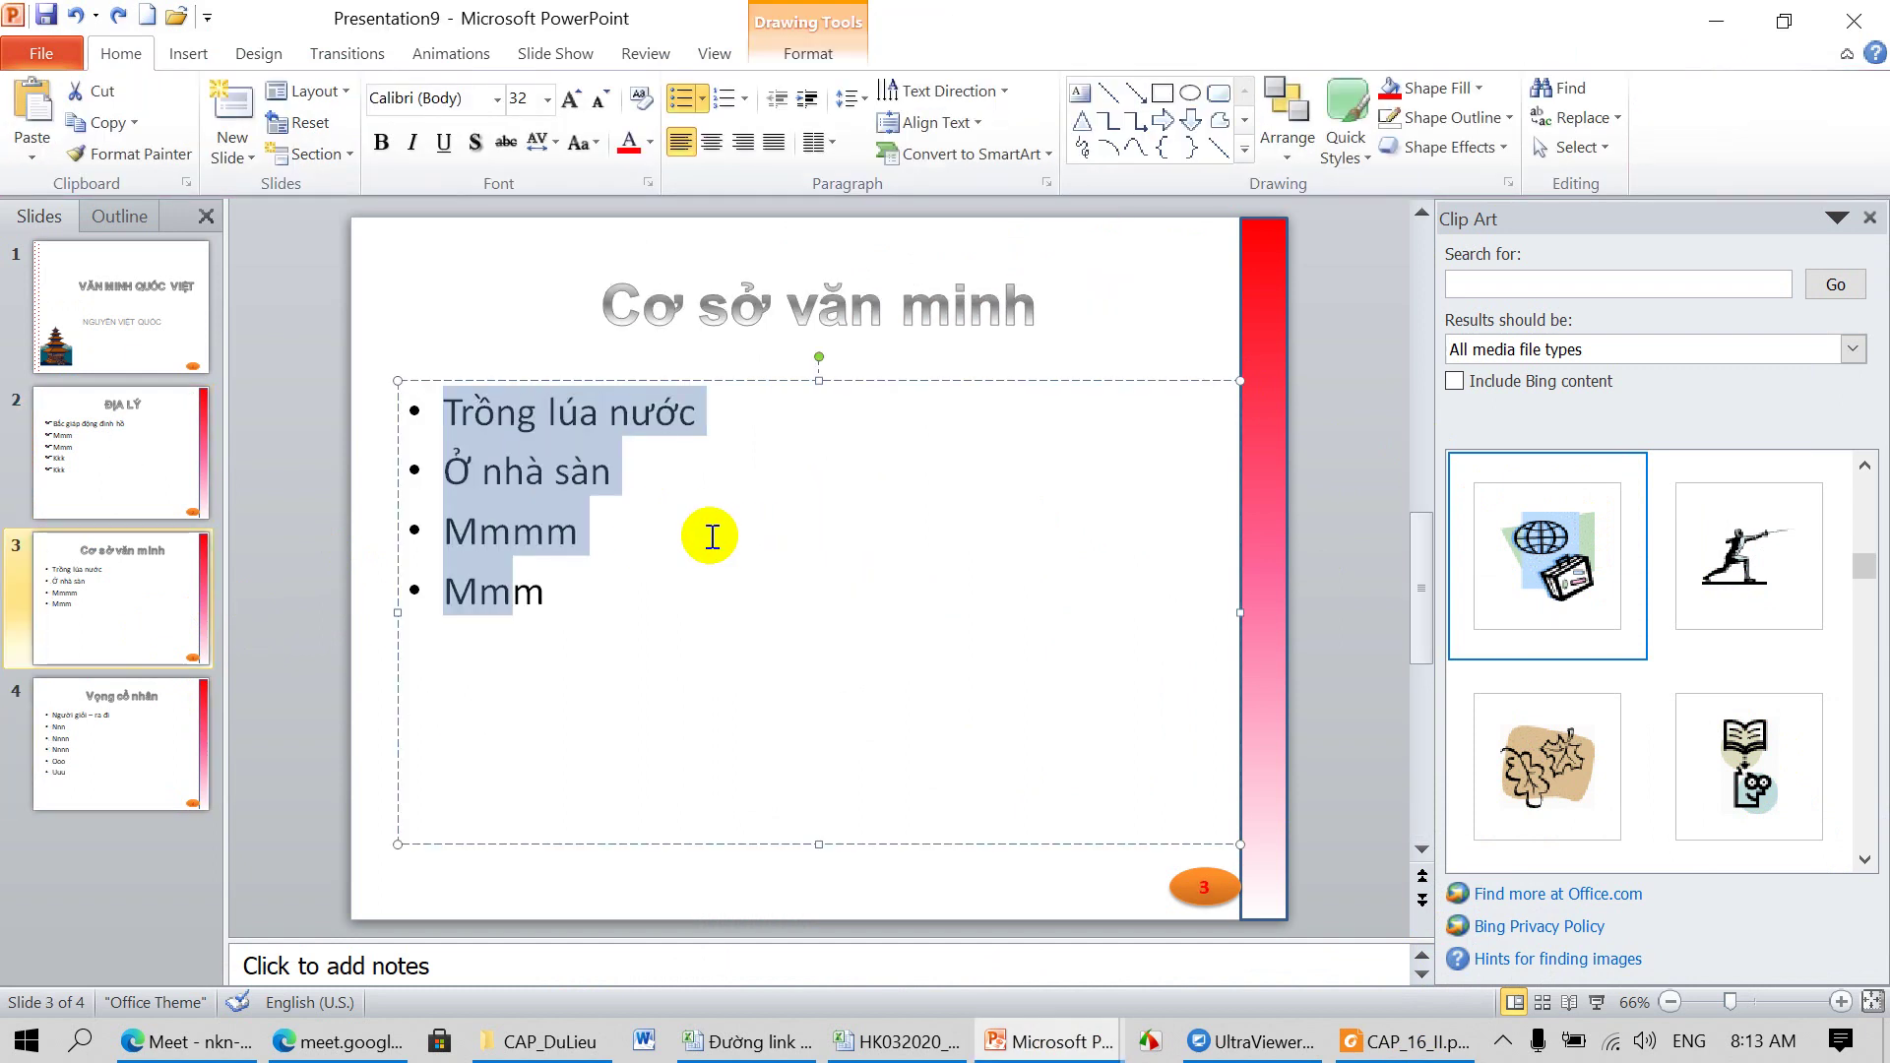
left_click(117, 18)
left_click(117, 17)
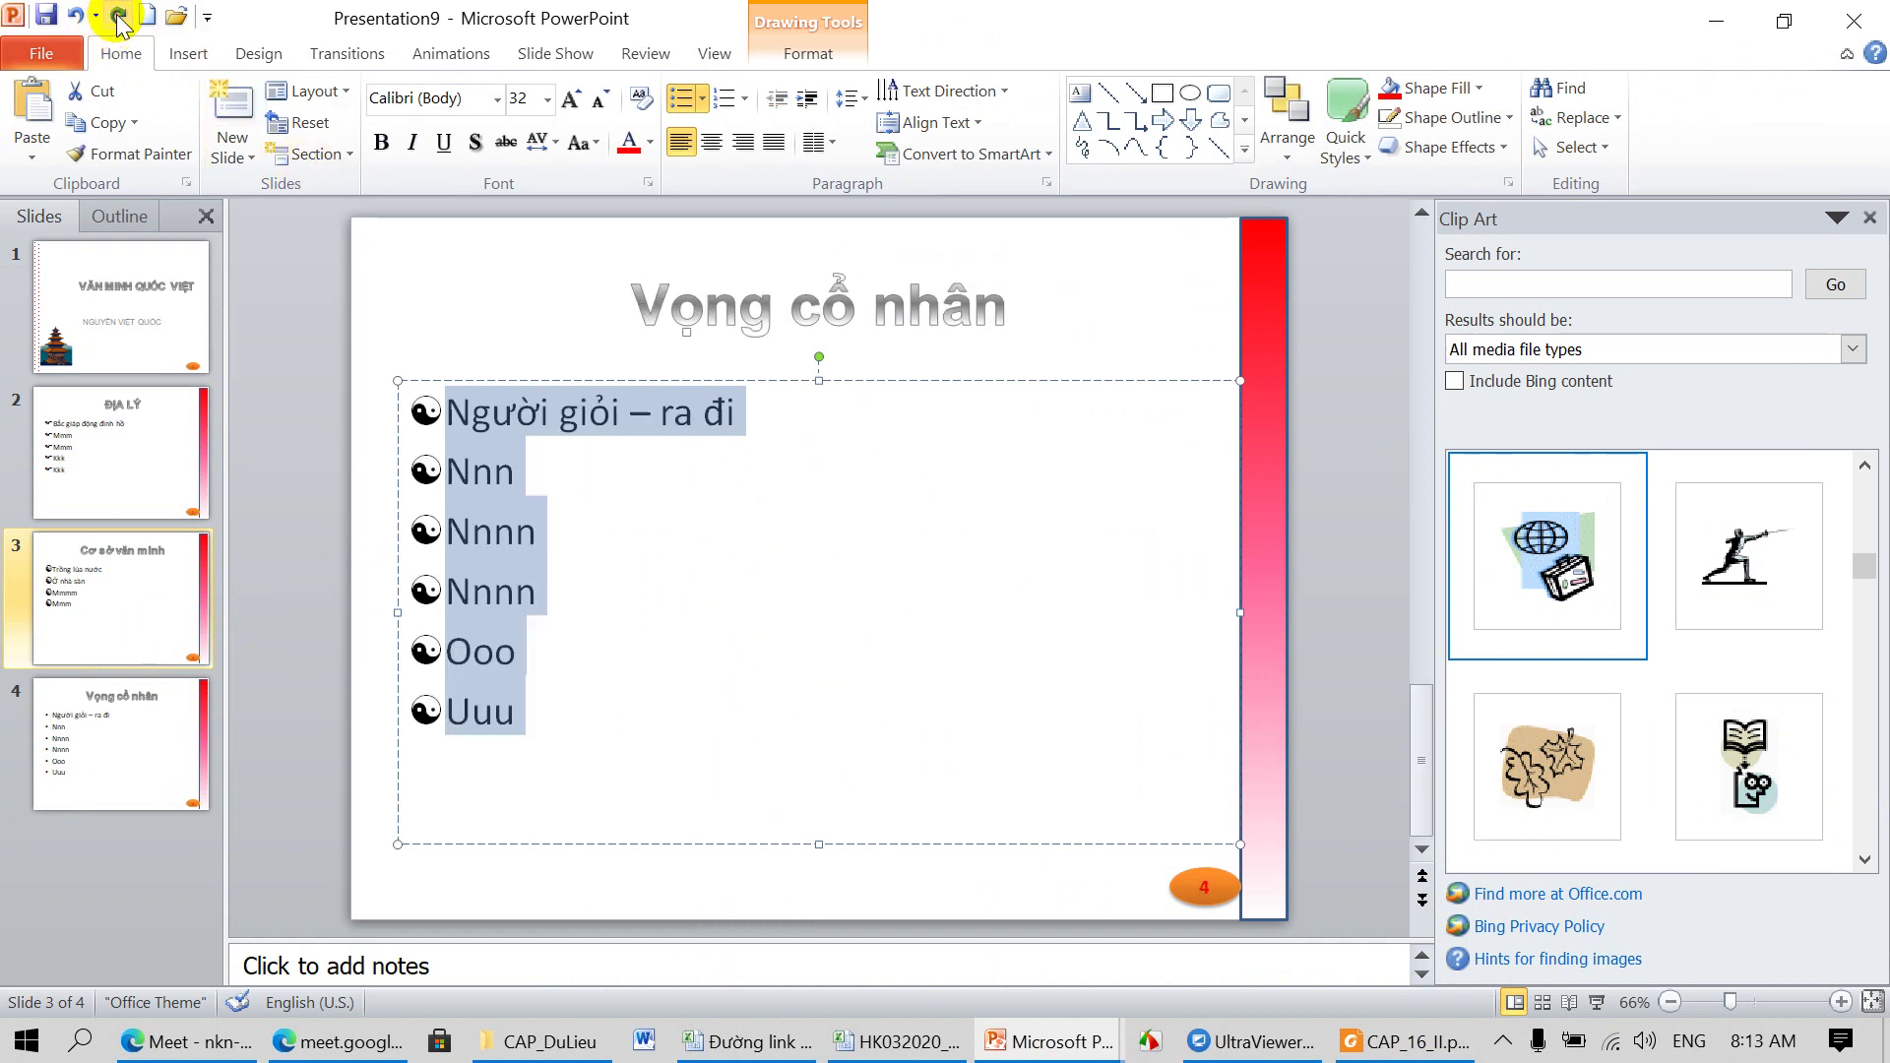
left_click(117, 18)
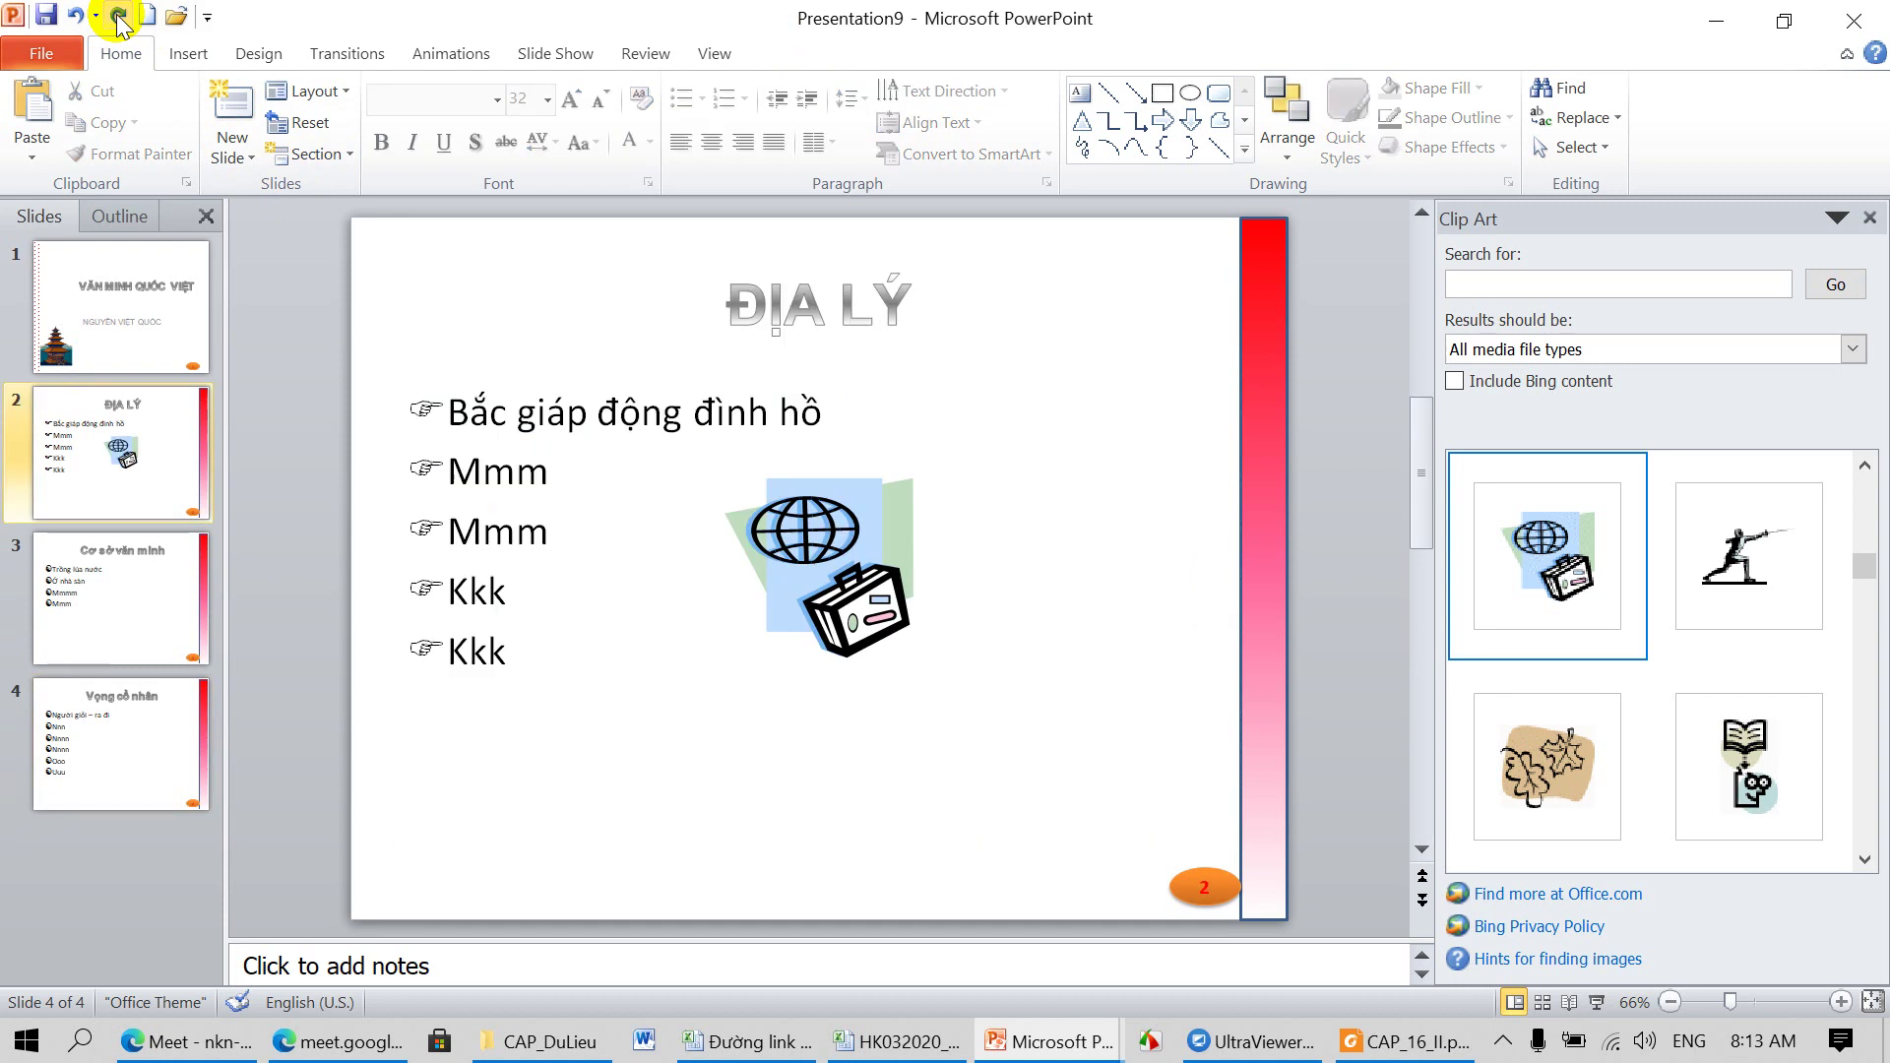
Step: Move the globe clip art to slide 2's top-right corner beside the red bar
left_click(790, 583)
left_click_drag(790, 583, 1111, 354)
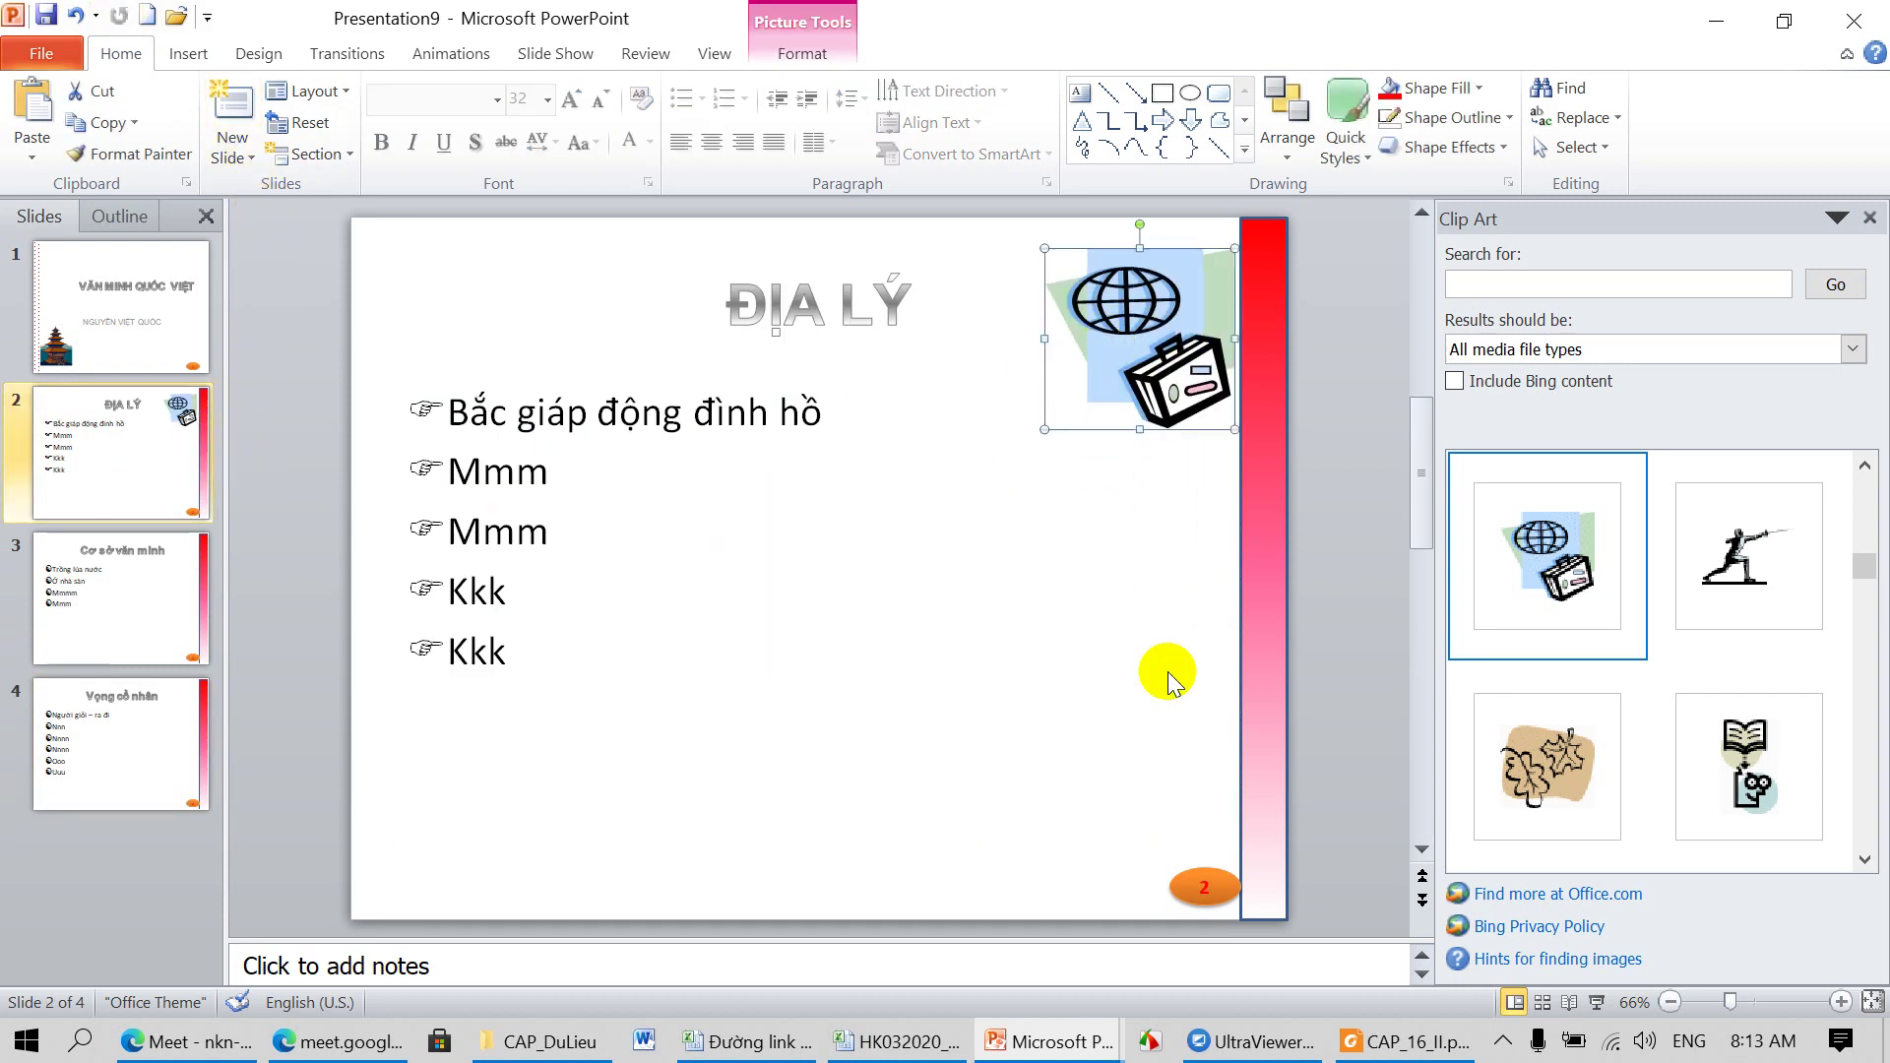
left_click(1412, 1049)
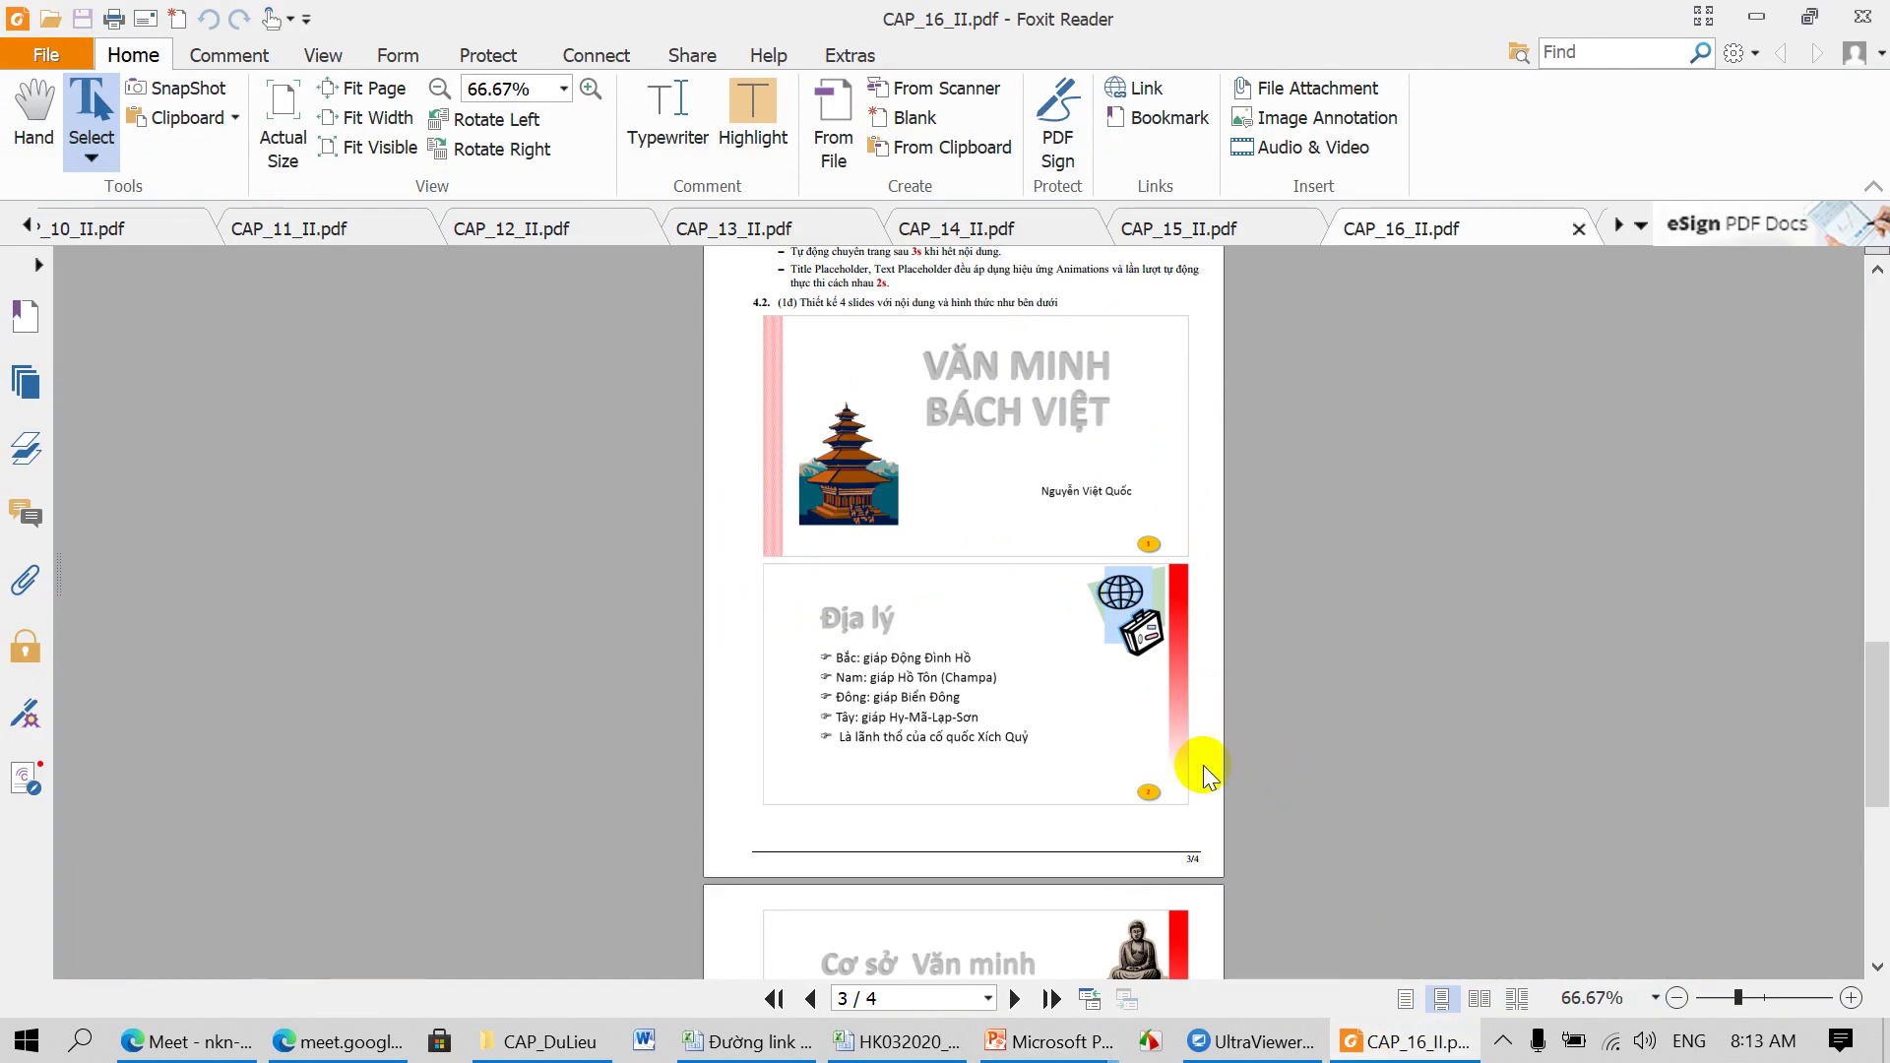
Step: Scroll the PDF to the Địa lý, Cơ sở Văn minh and Vọng Cổ nhân slides, then return to slide 3 in PowerPoint
scroll(1196, 758, "down", 1)
scroll(1172, 754, "down", 4)
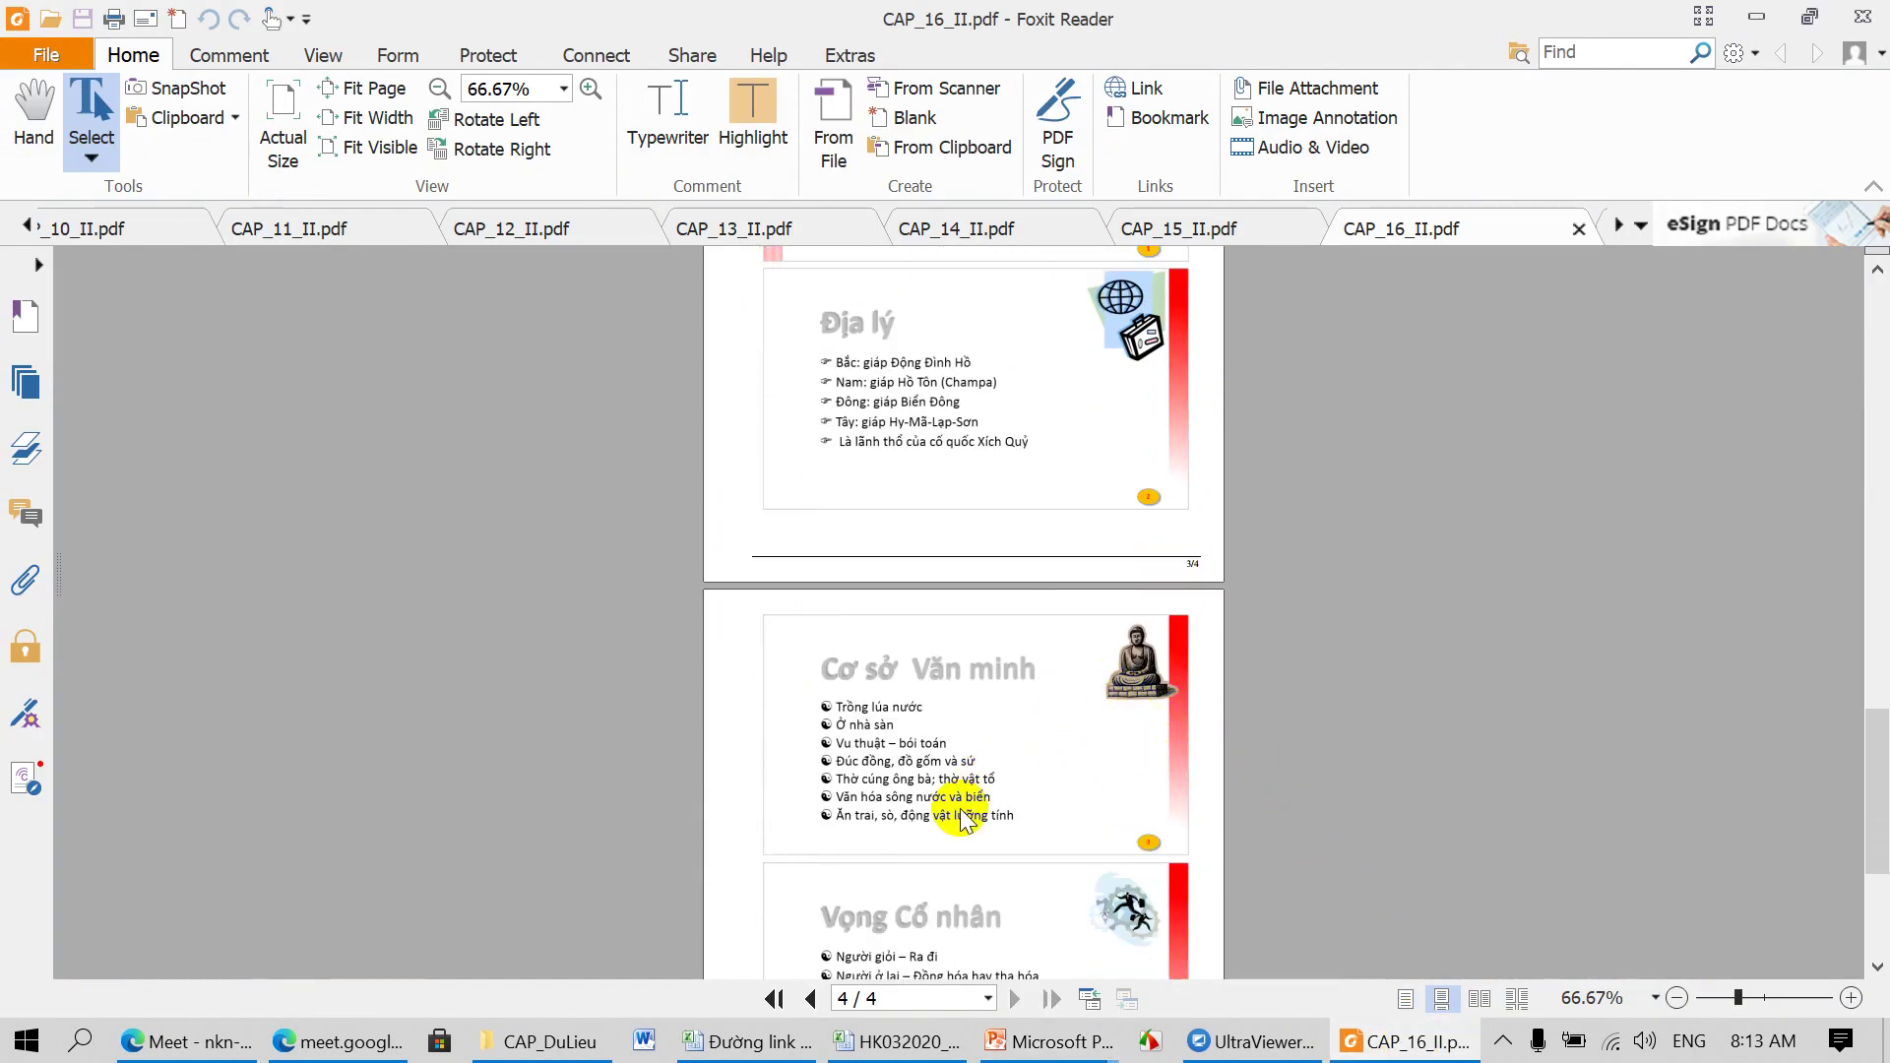
scroll(1002, 788, "down", 3)
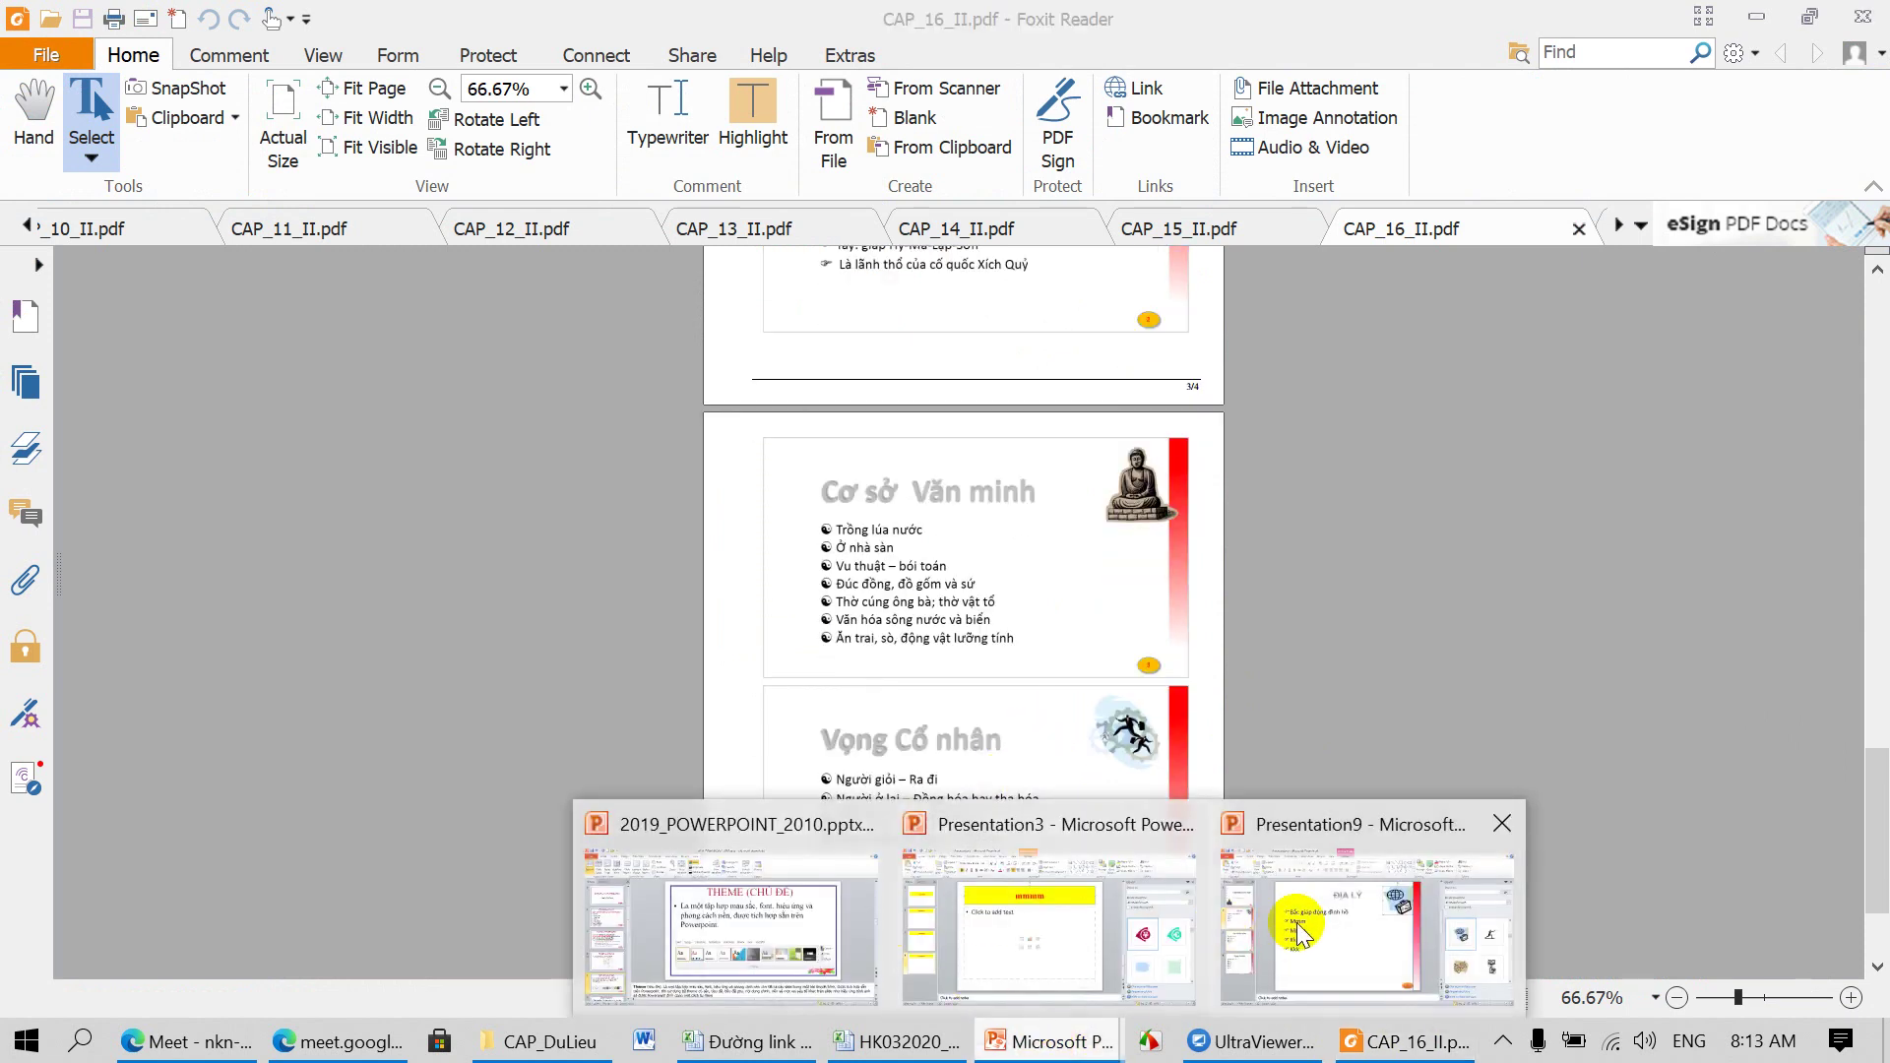
mouse_move(1049, 1042)
left_click(1280, 911)
left_click(139, 586)
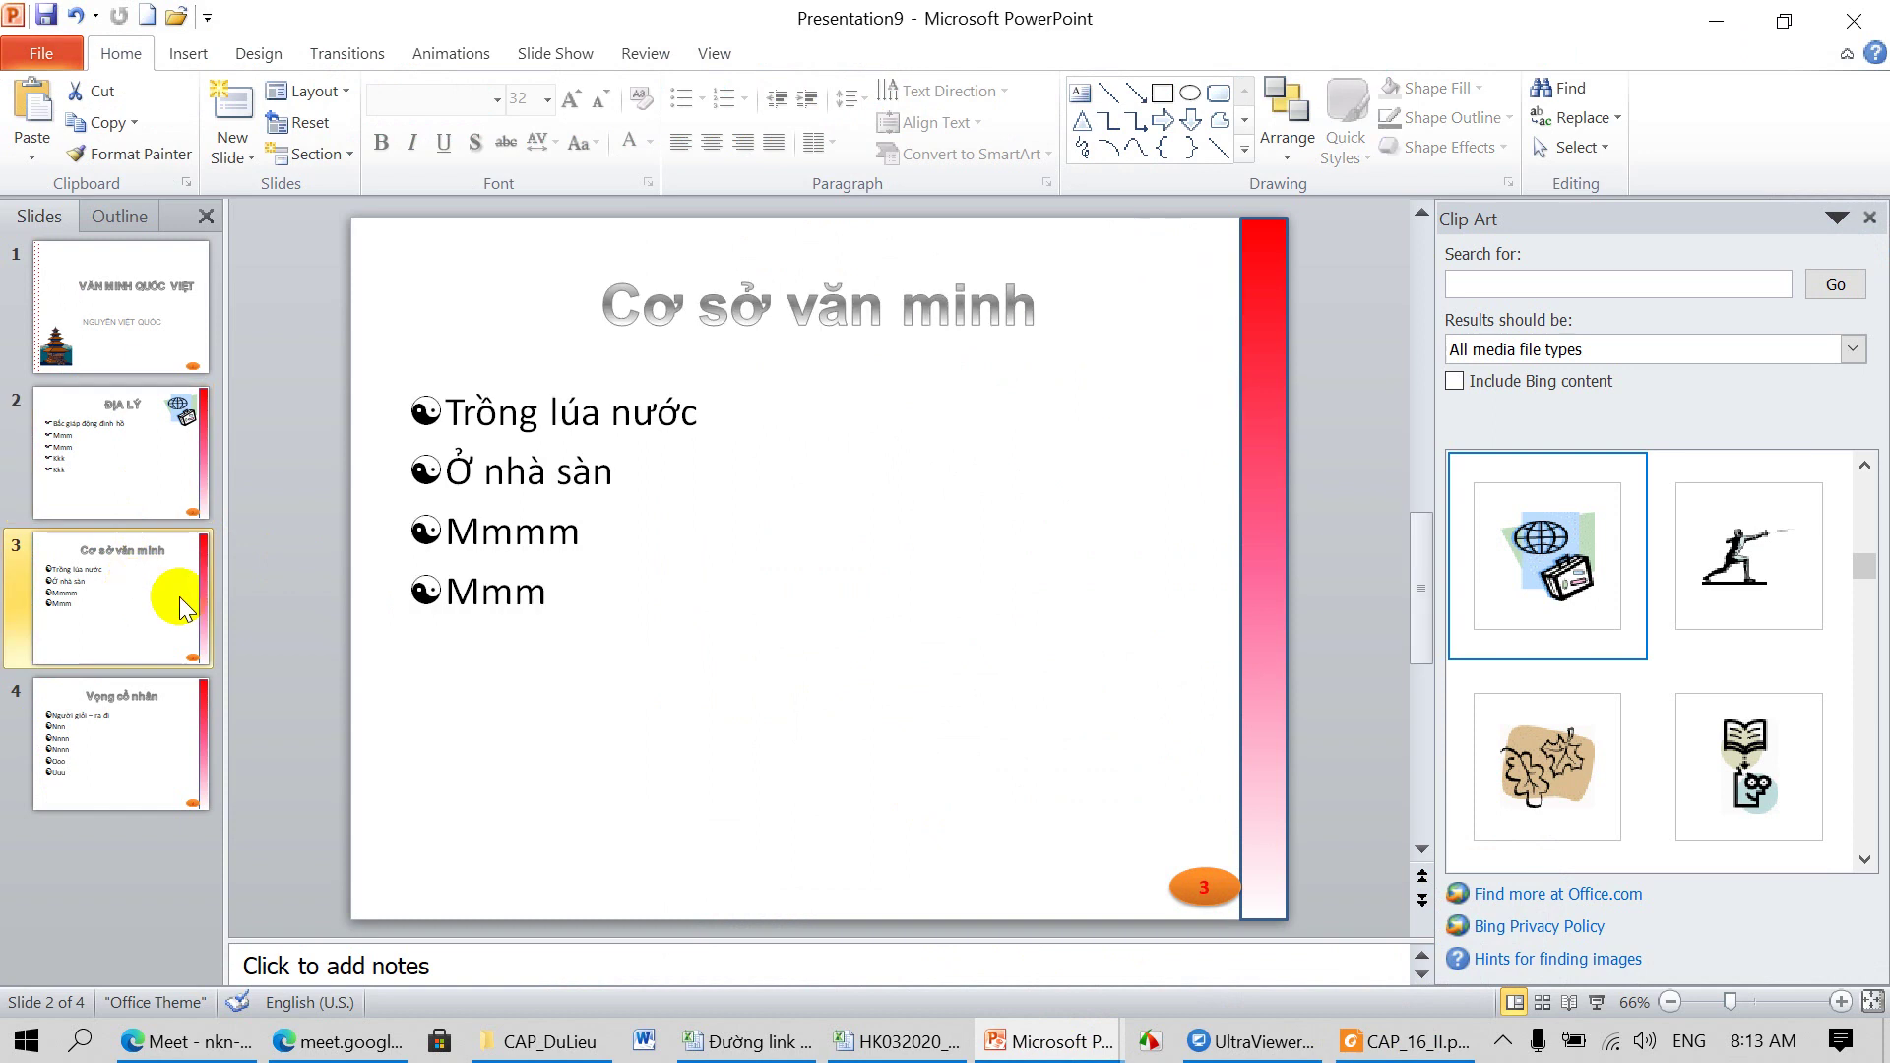
Step: Insert the seated Buddha clip art on slide 3 and move it top-right beside the title
left_click_drag(1861, 574, 1864, 516)
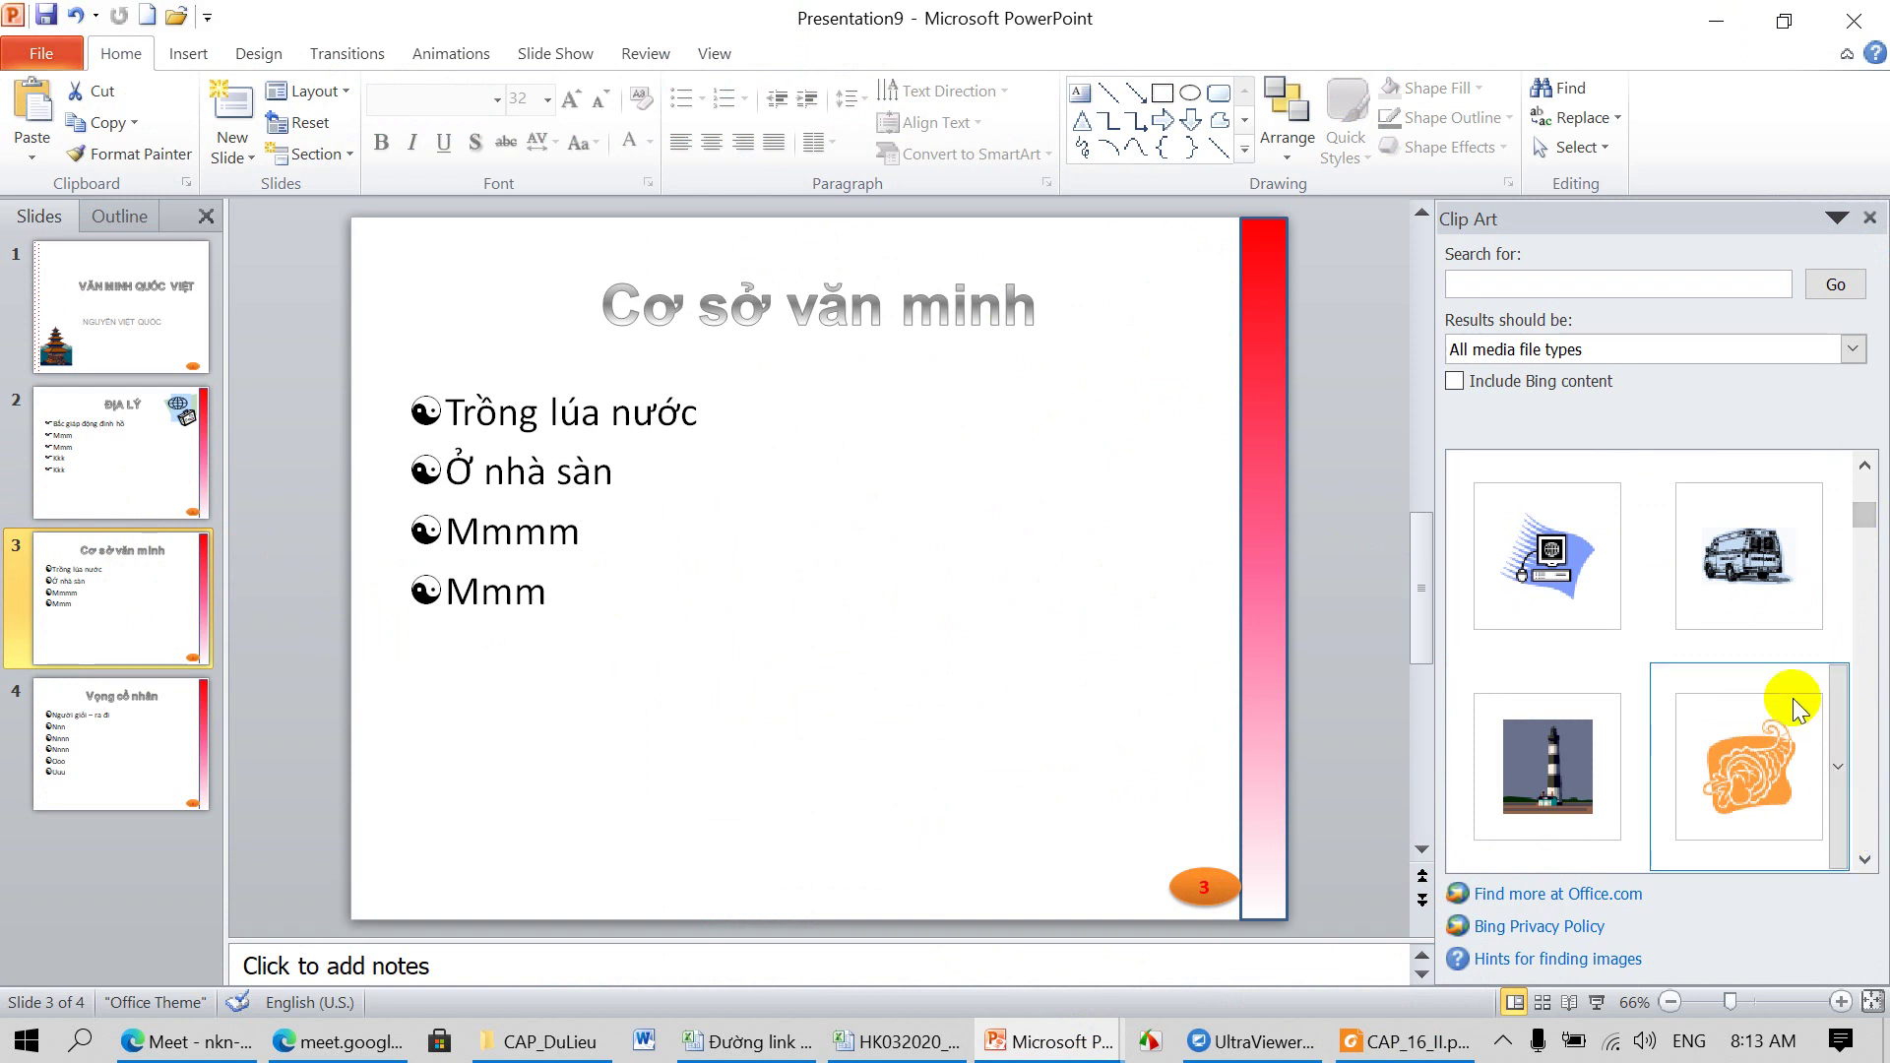
scroll(1675, 634, "down", 3)
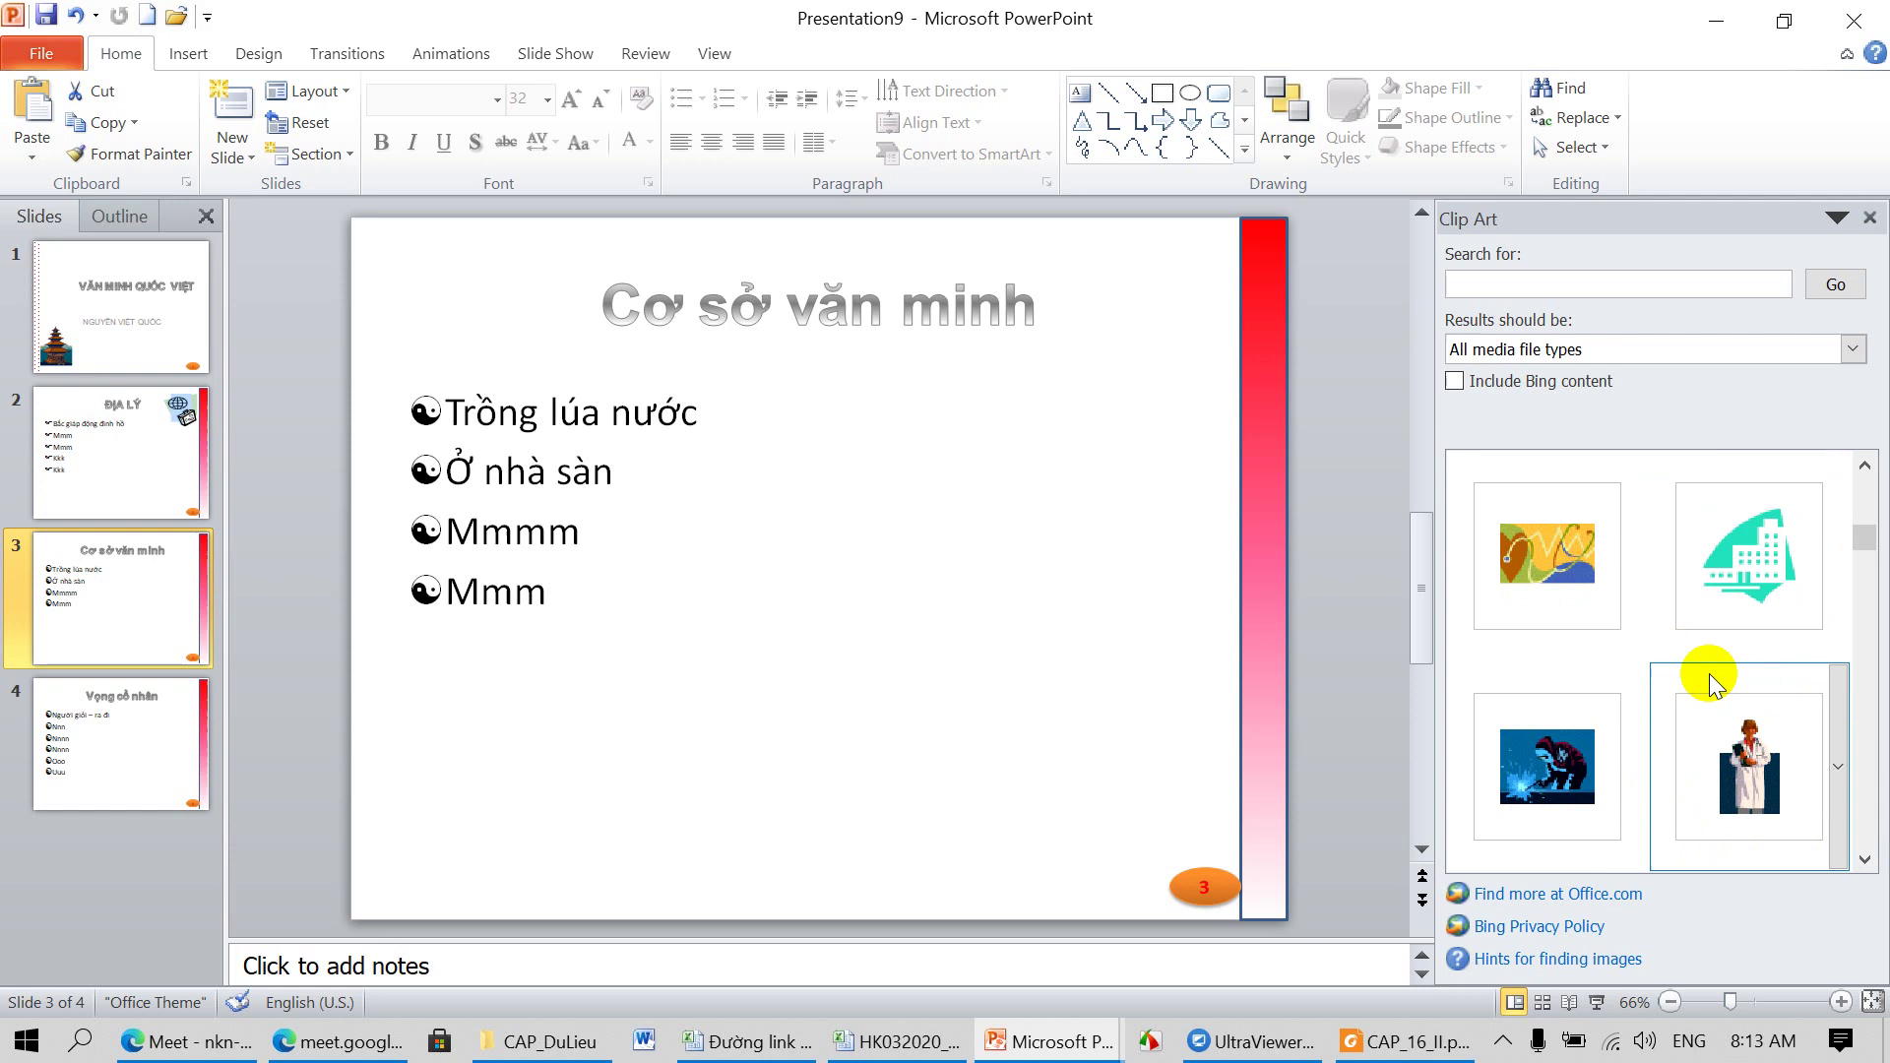
scroll(1711, 674, "down", 3)
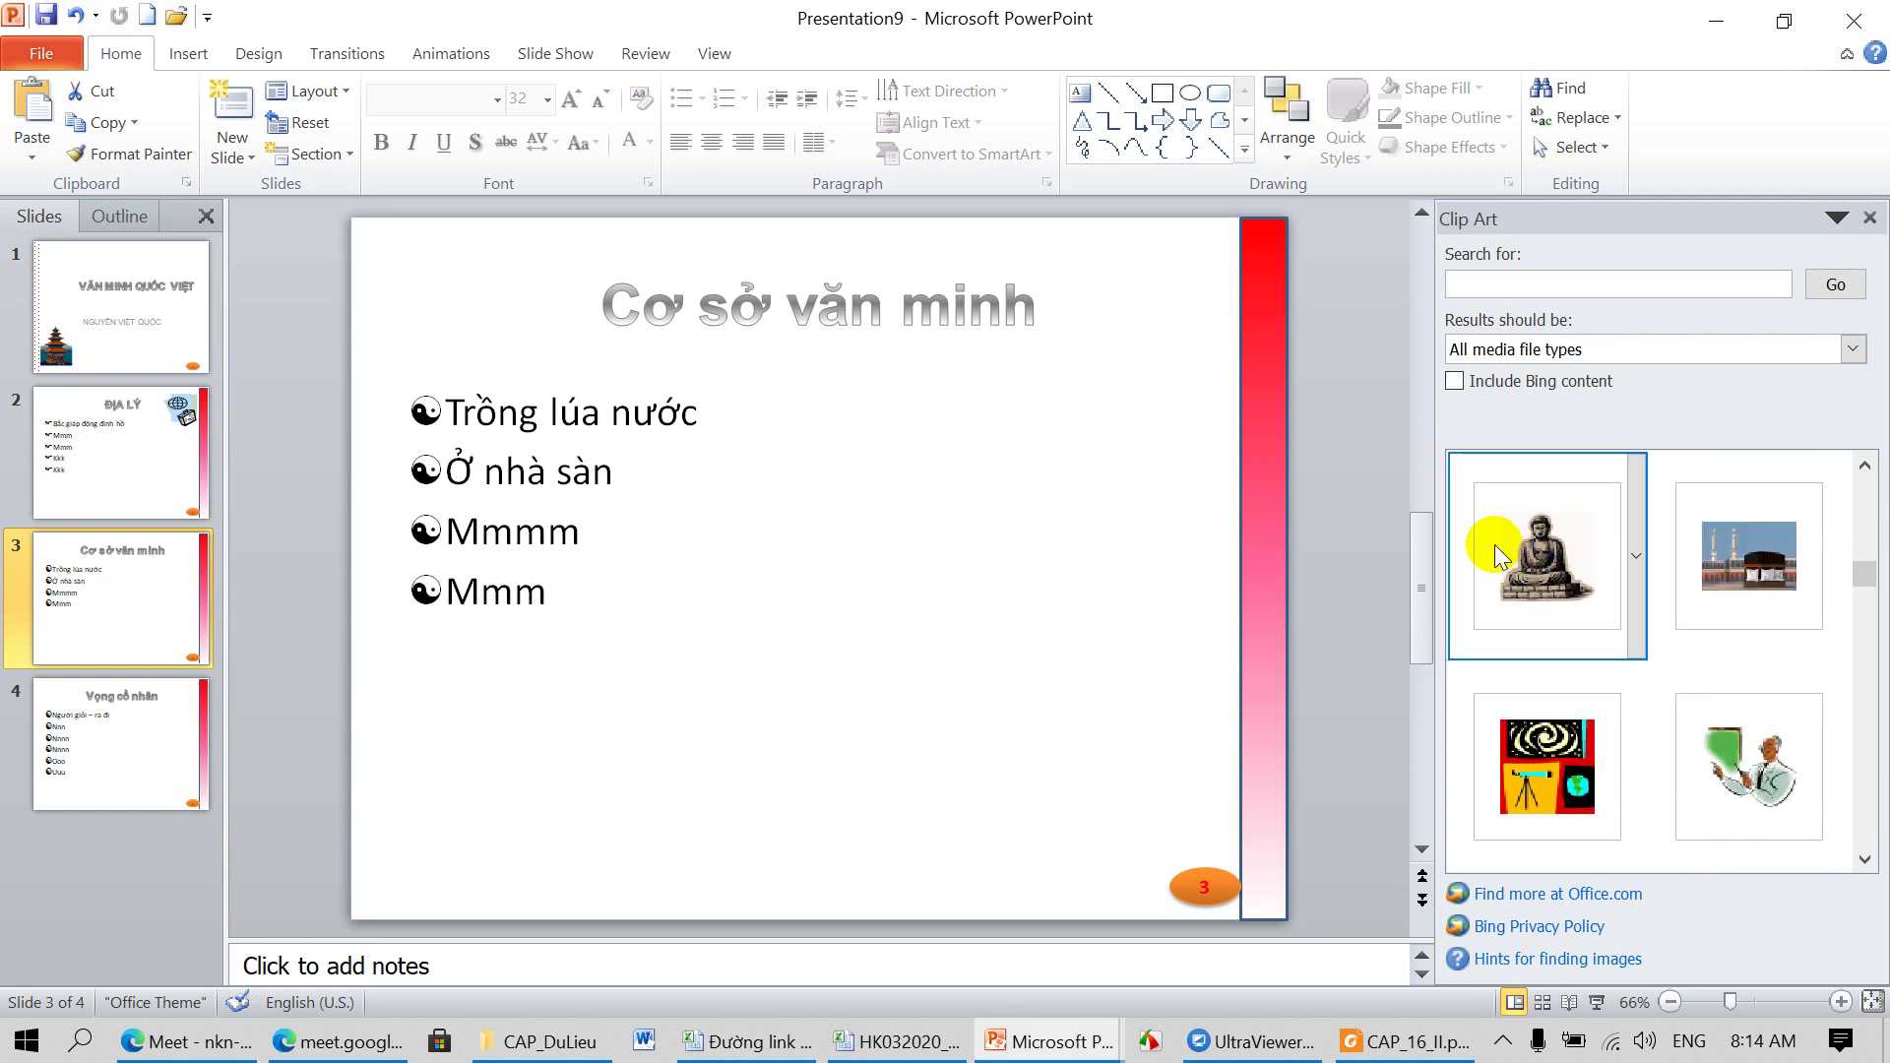
left_click(1522, 539)
left_click(1522, 534)
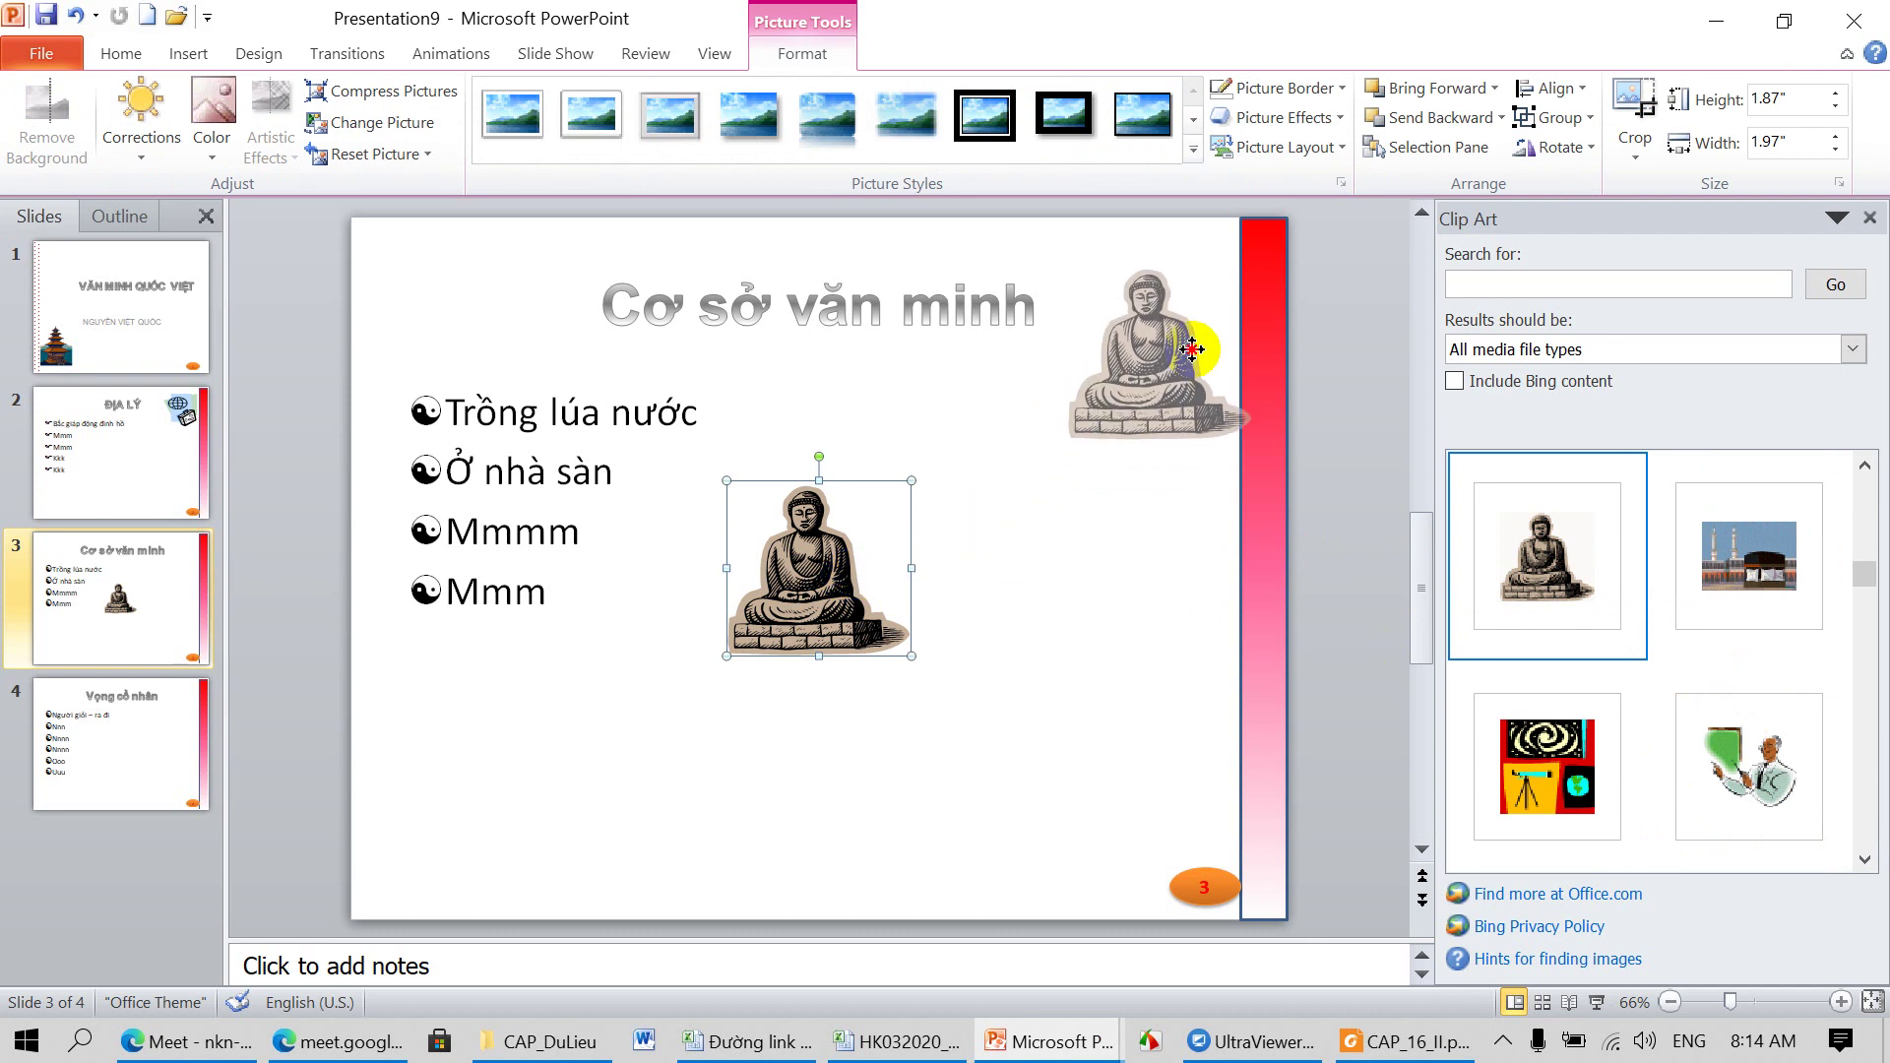
left_click_drag(856, 571, 1197, 307)
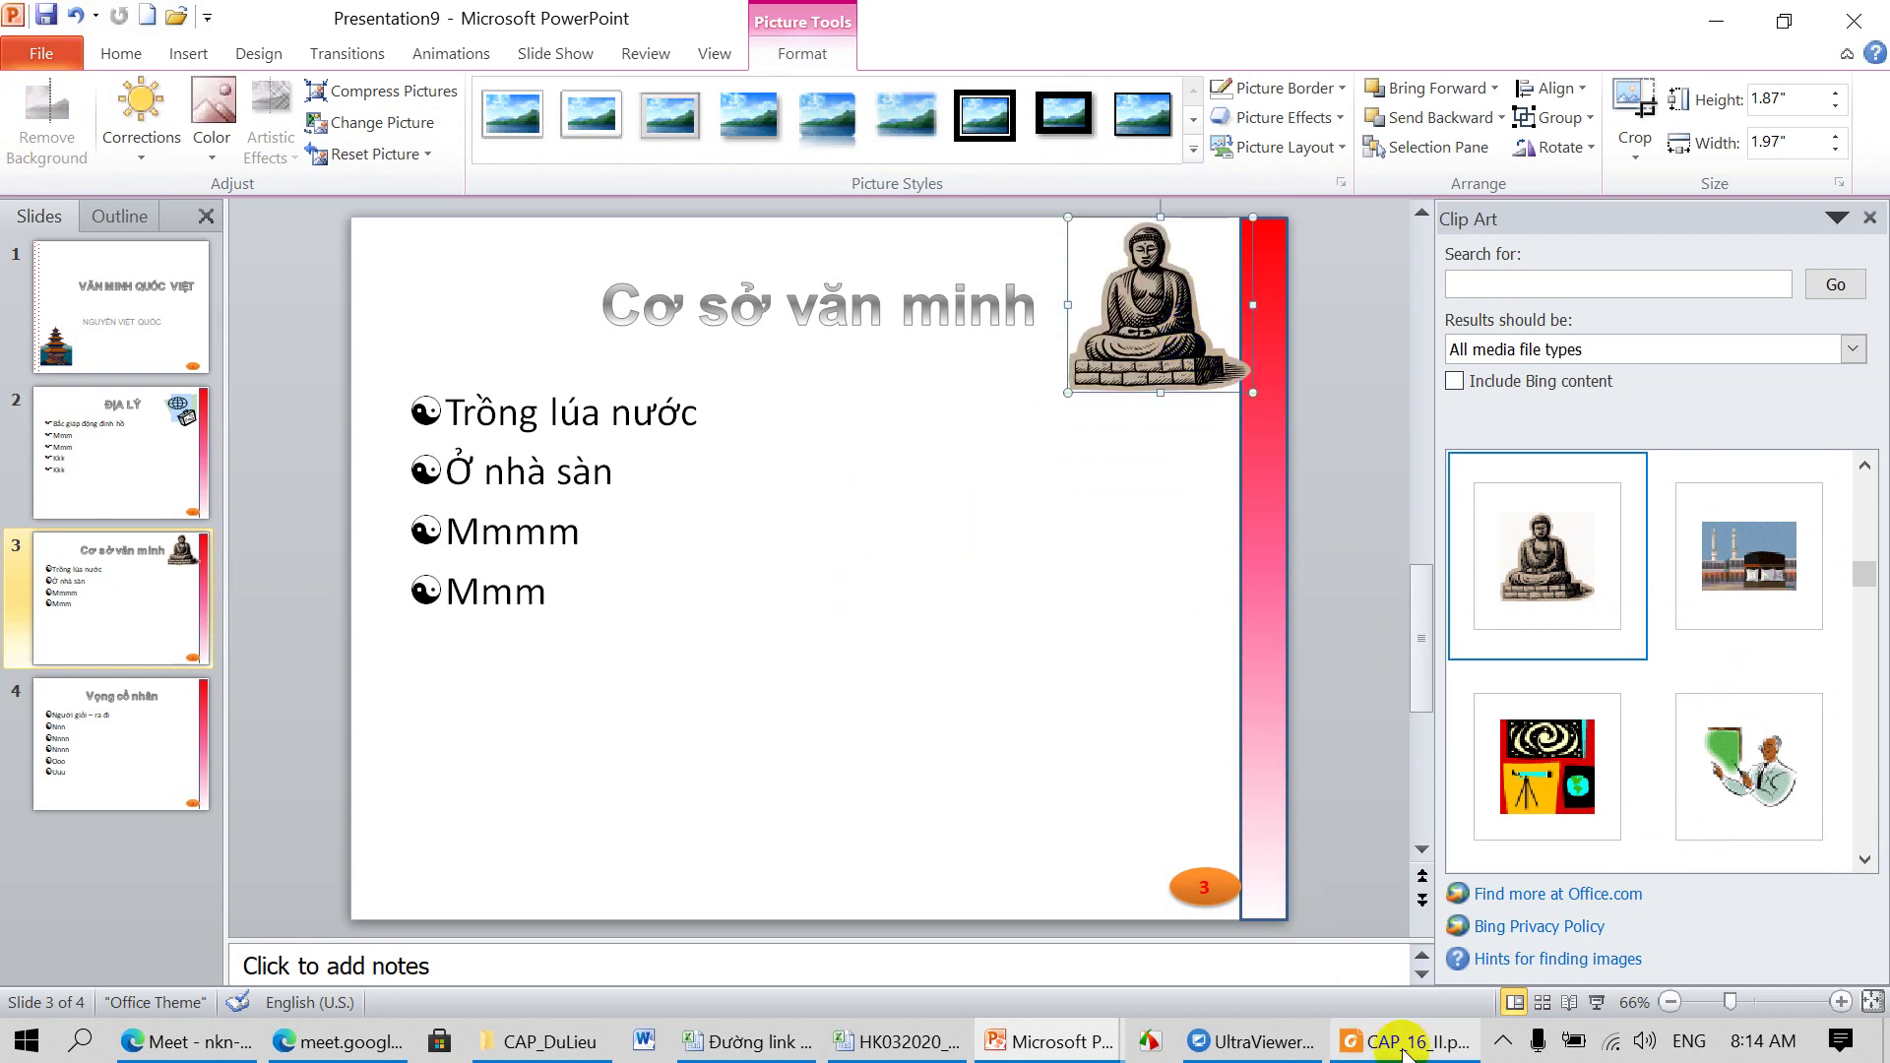
Step: Compare slide 3 against the reference PDF, then return to PowerPoint
left_click(1407, 1041)
scroll(1086, 773, "down", 2)
scroll(1086, 773, "down", 1)
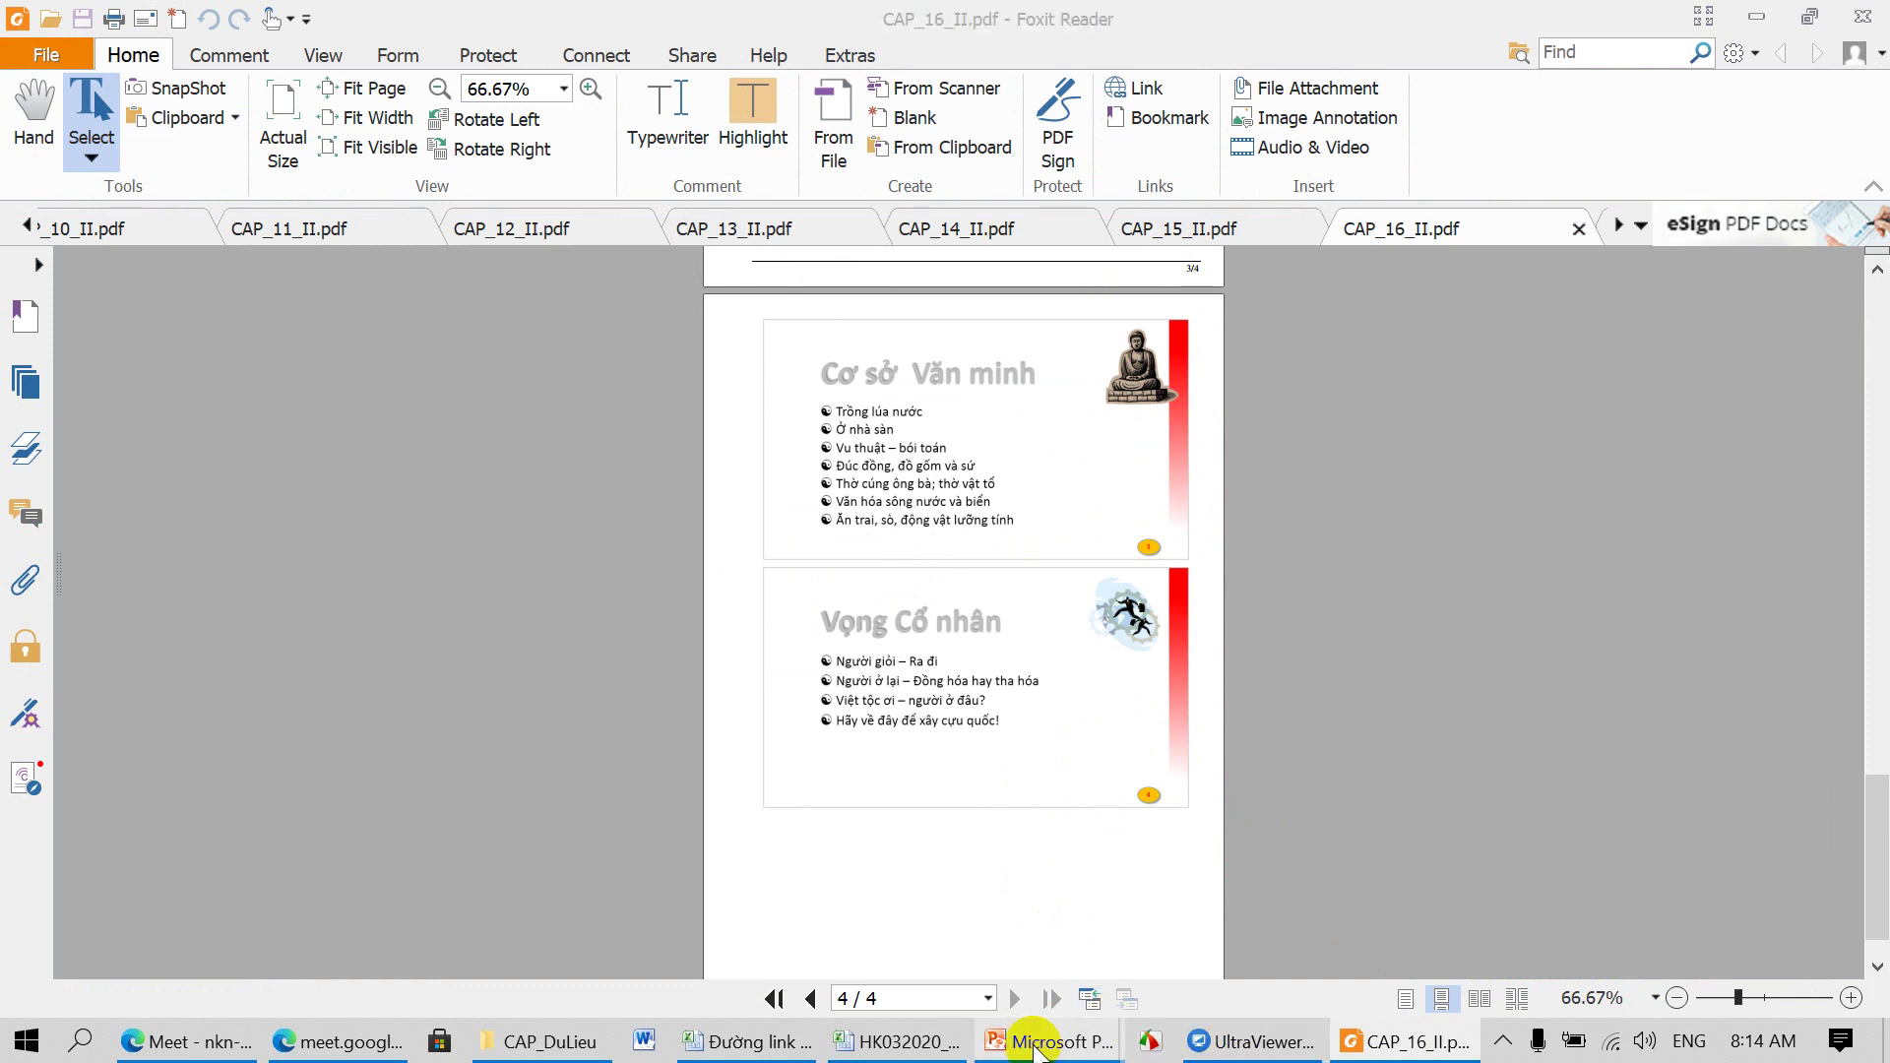
mouse_move(1048, 1042)
left_click(1305, 941)
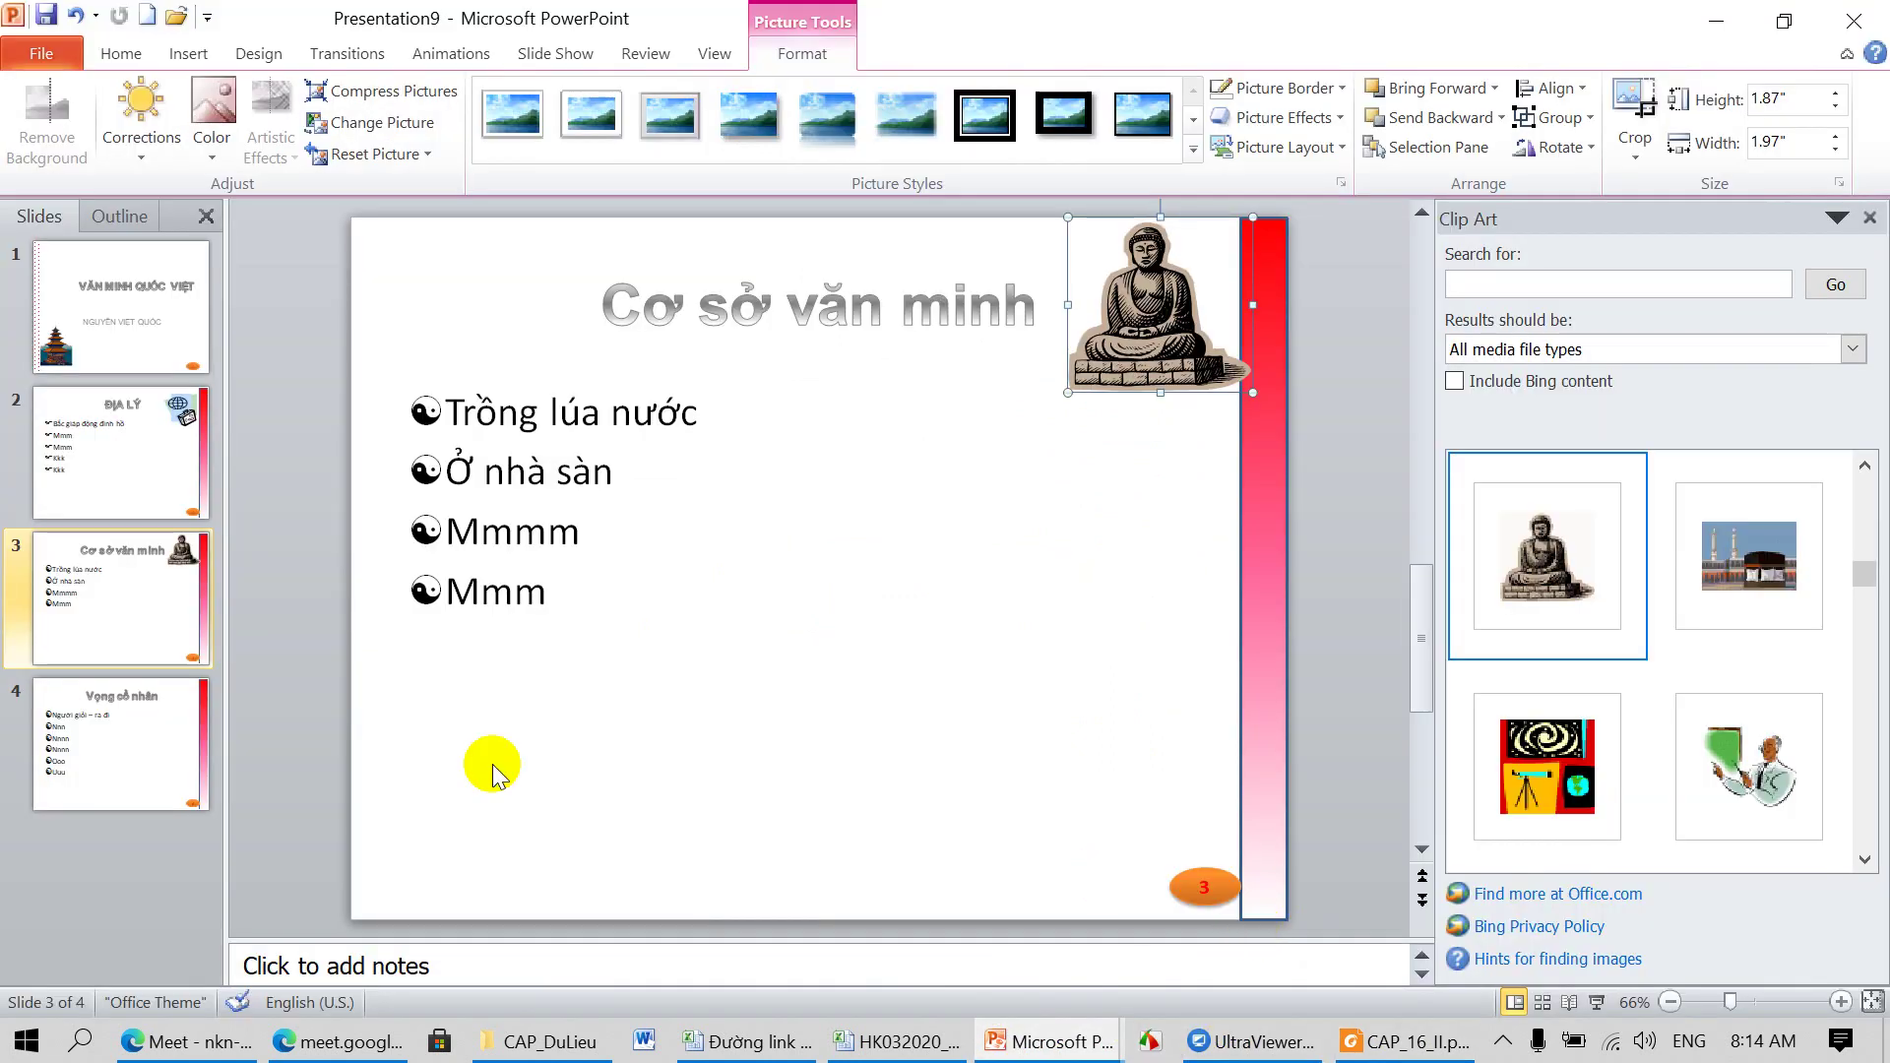
Step: Insert the runners-and-gears clip art on slide 4 and move it to the top-right corner
left_click(177, 773)
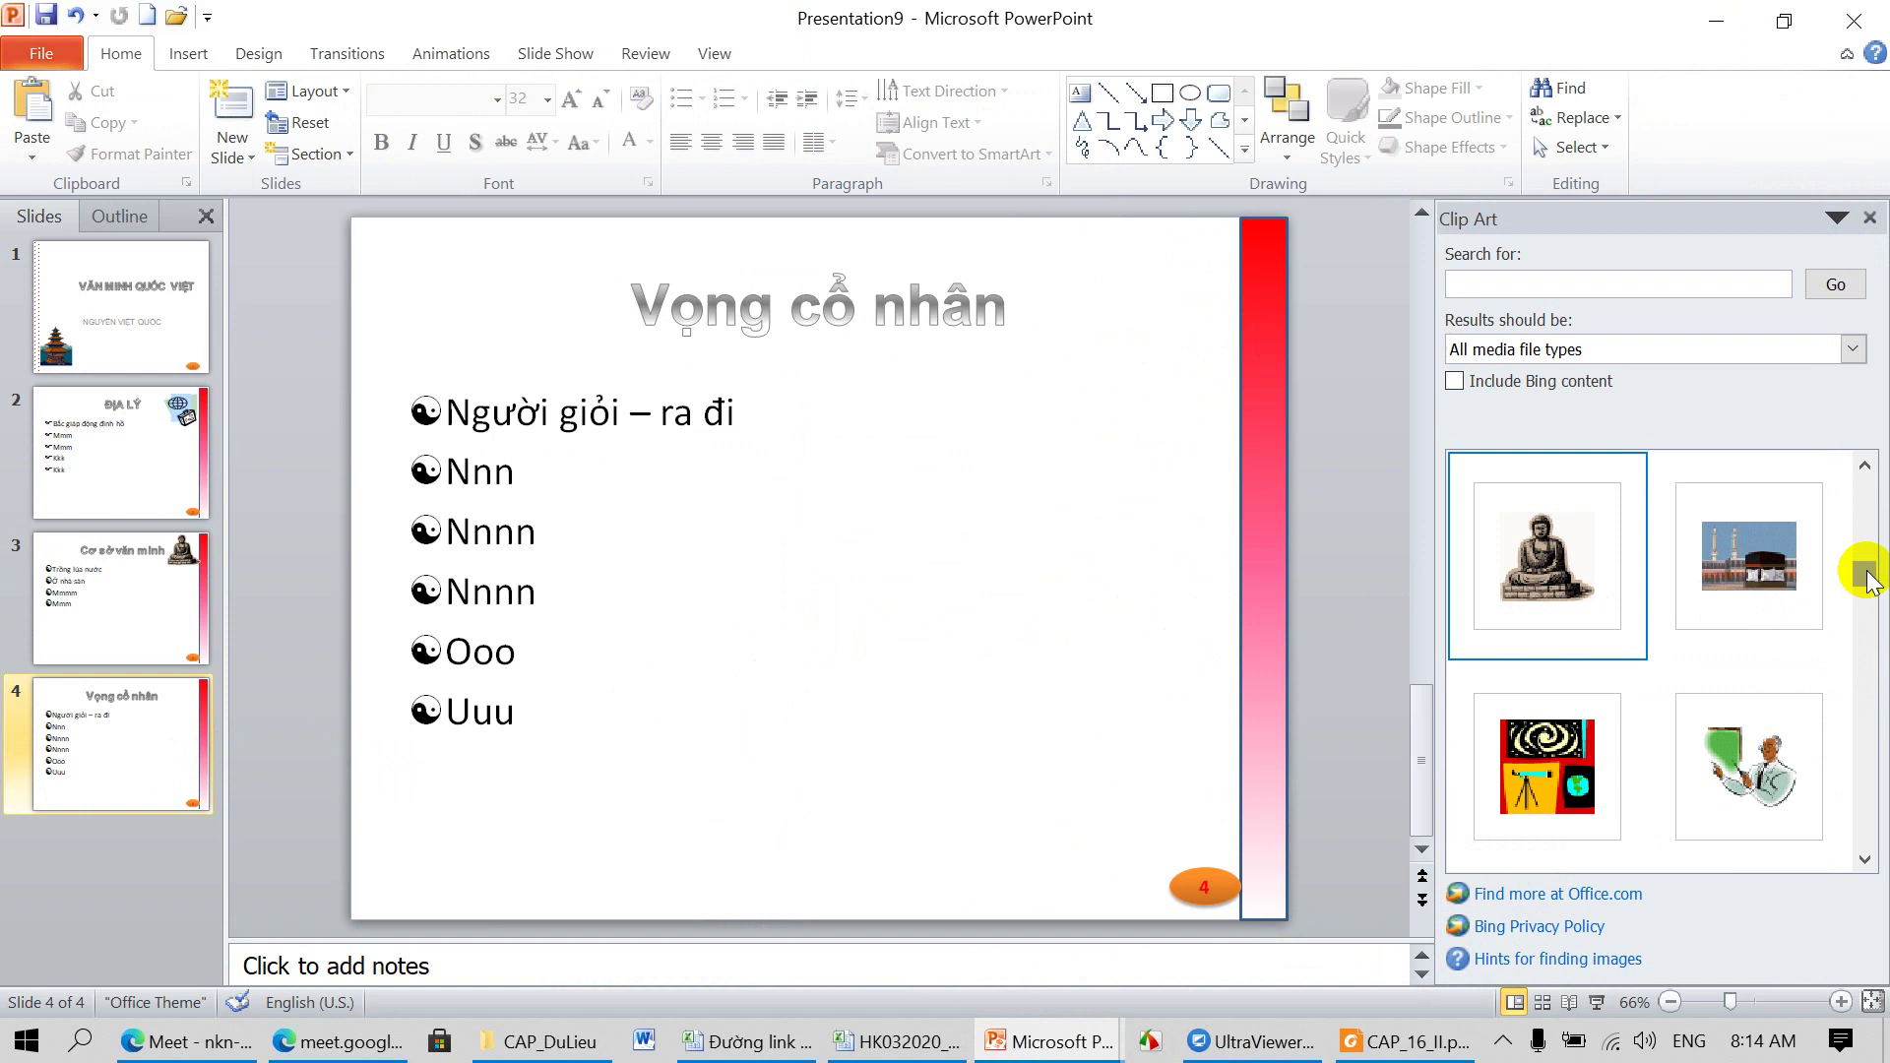
left_click_drag(1867, 581, 1874, 492)
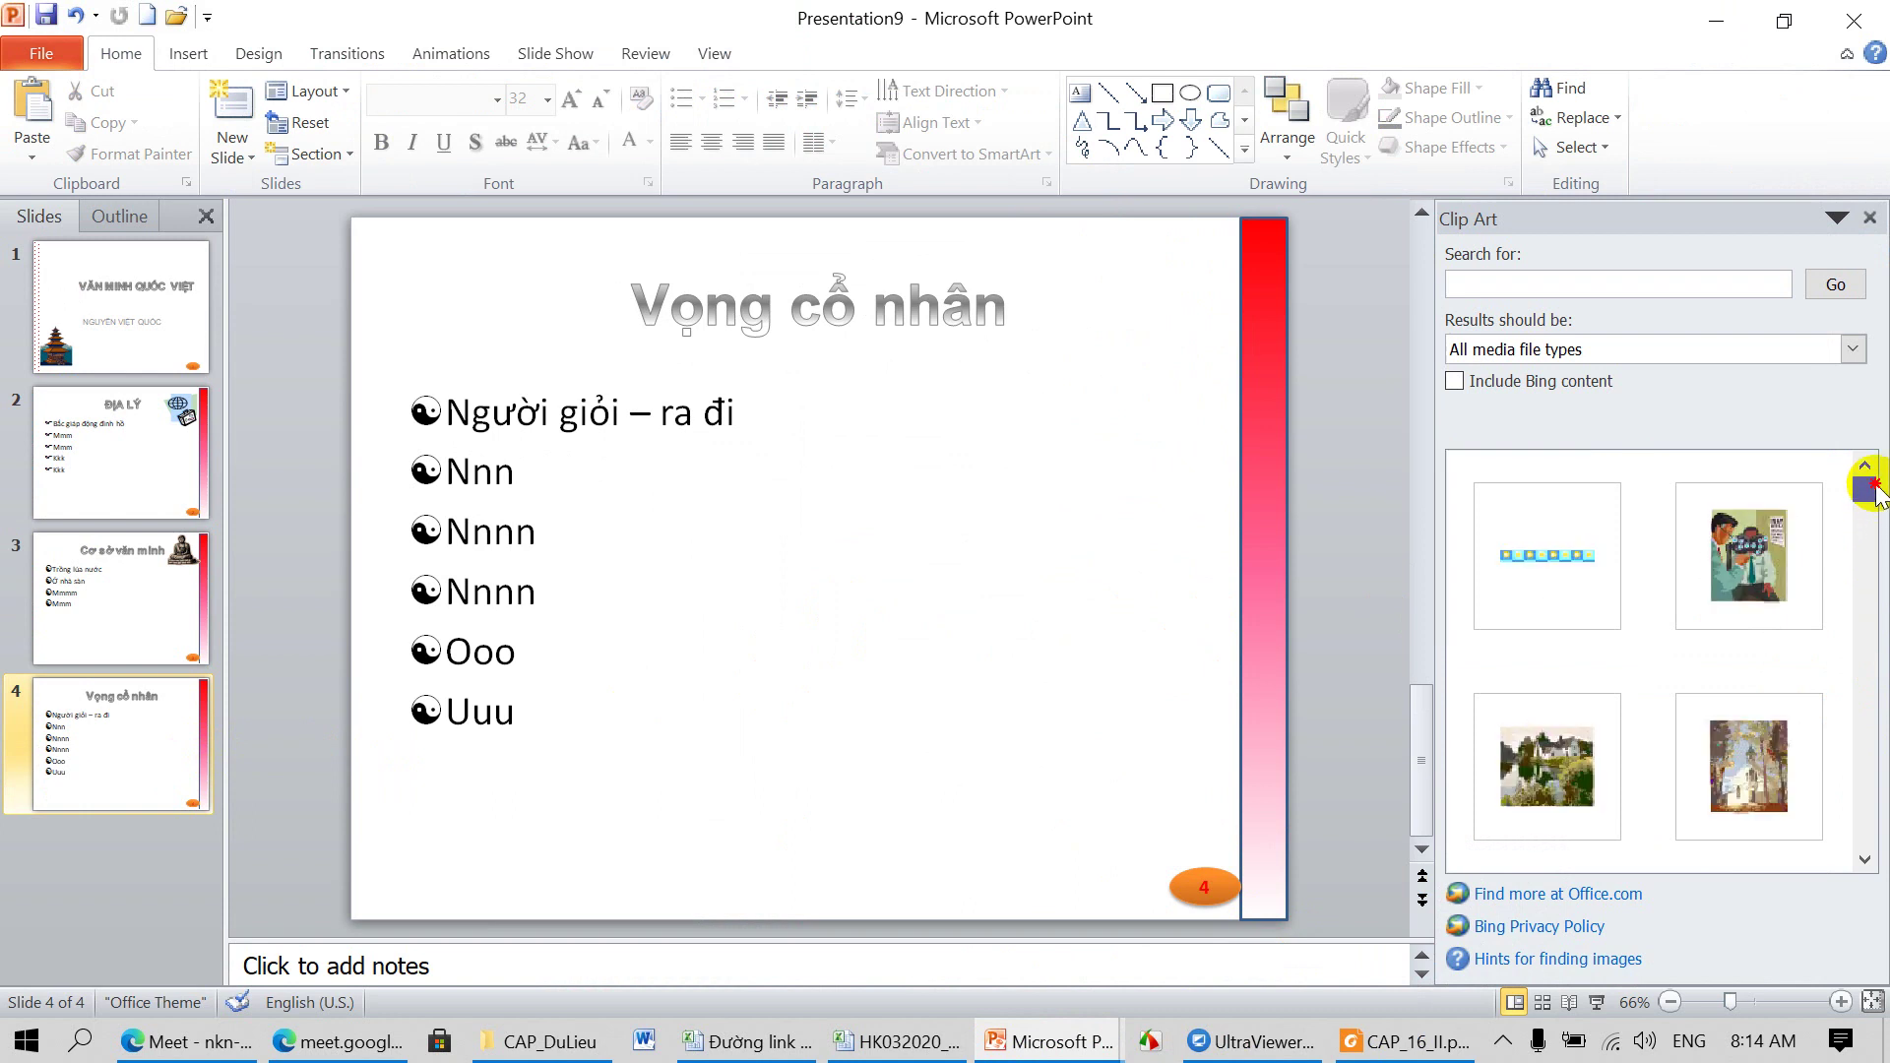
left_click_drag(1868, 485, 1863, 854)
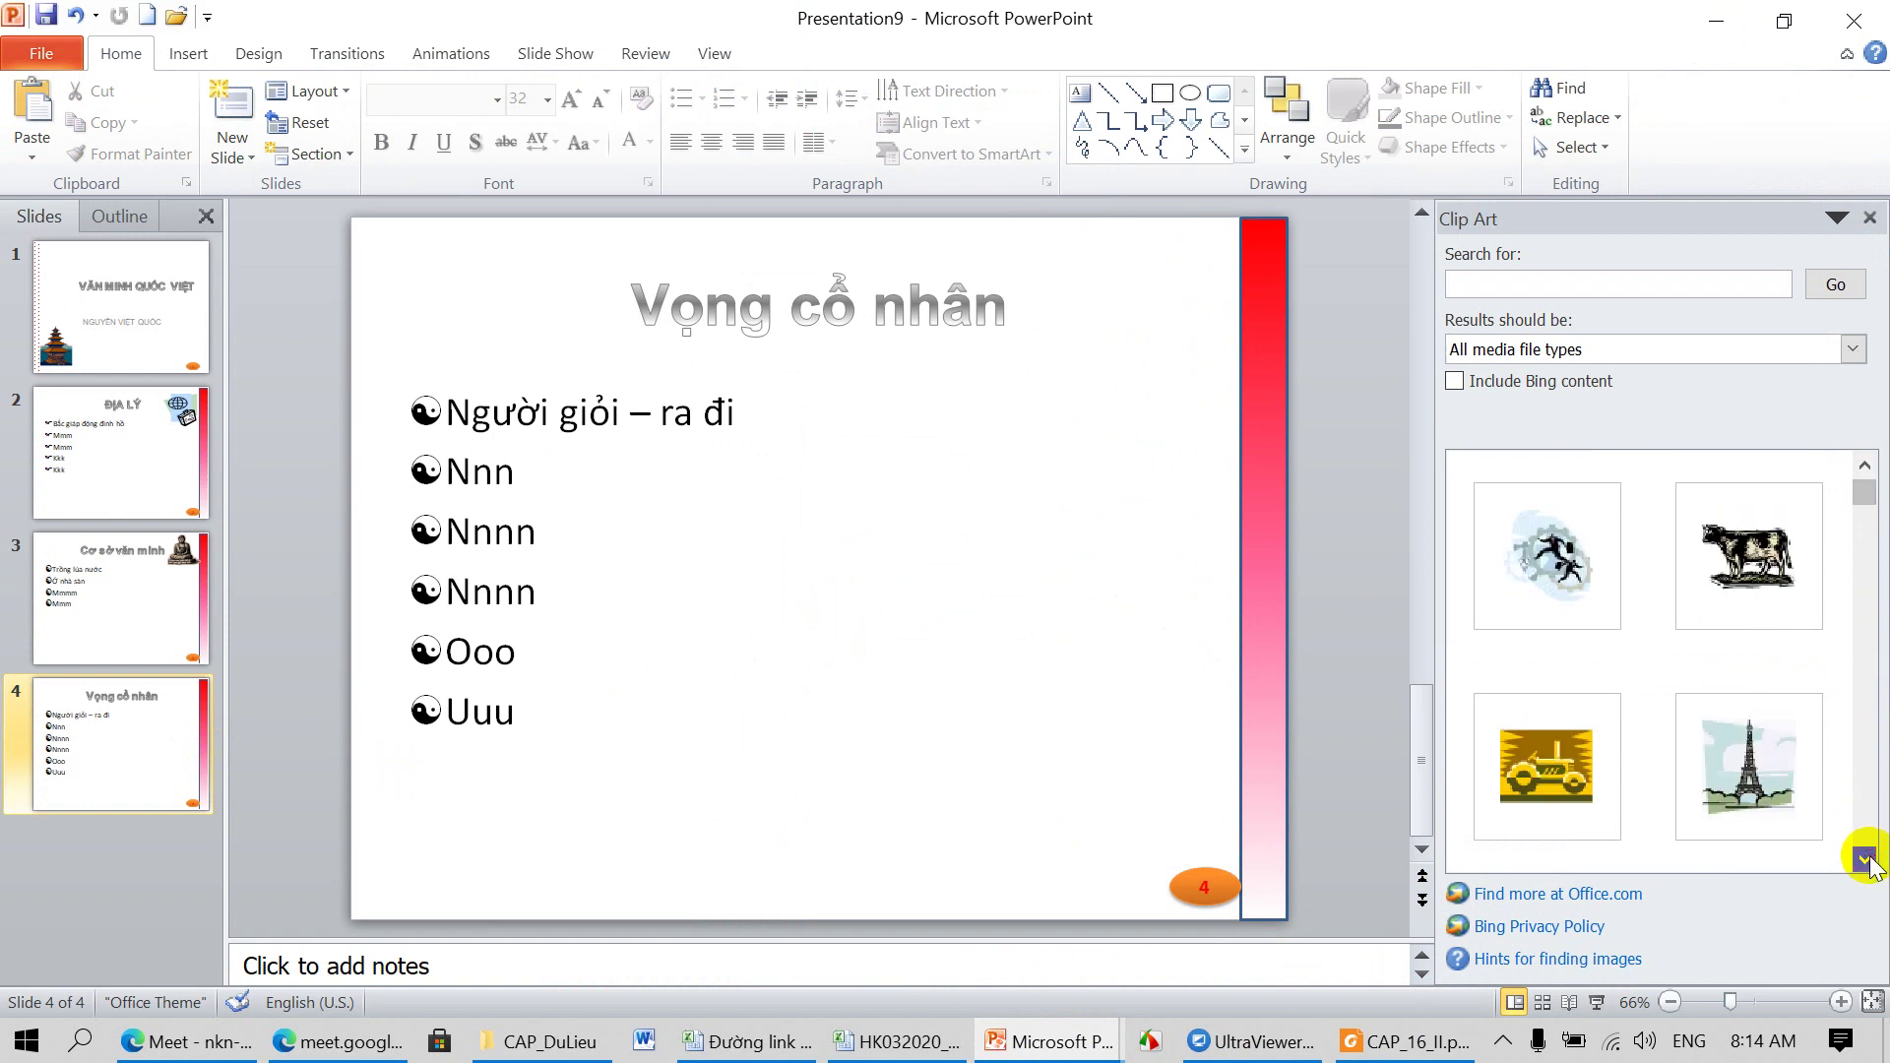
left_click(1547, 556)
left_click_drag(968, 525, 1186, 329)
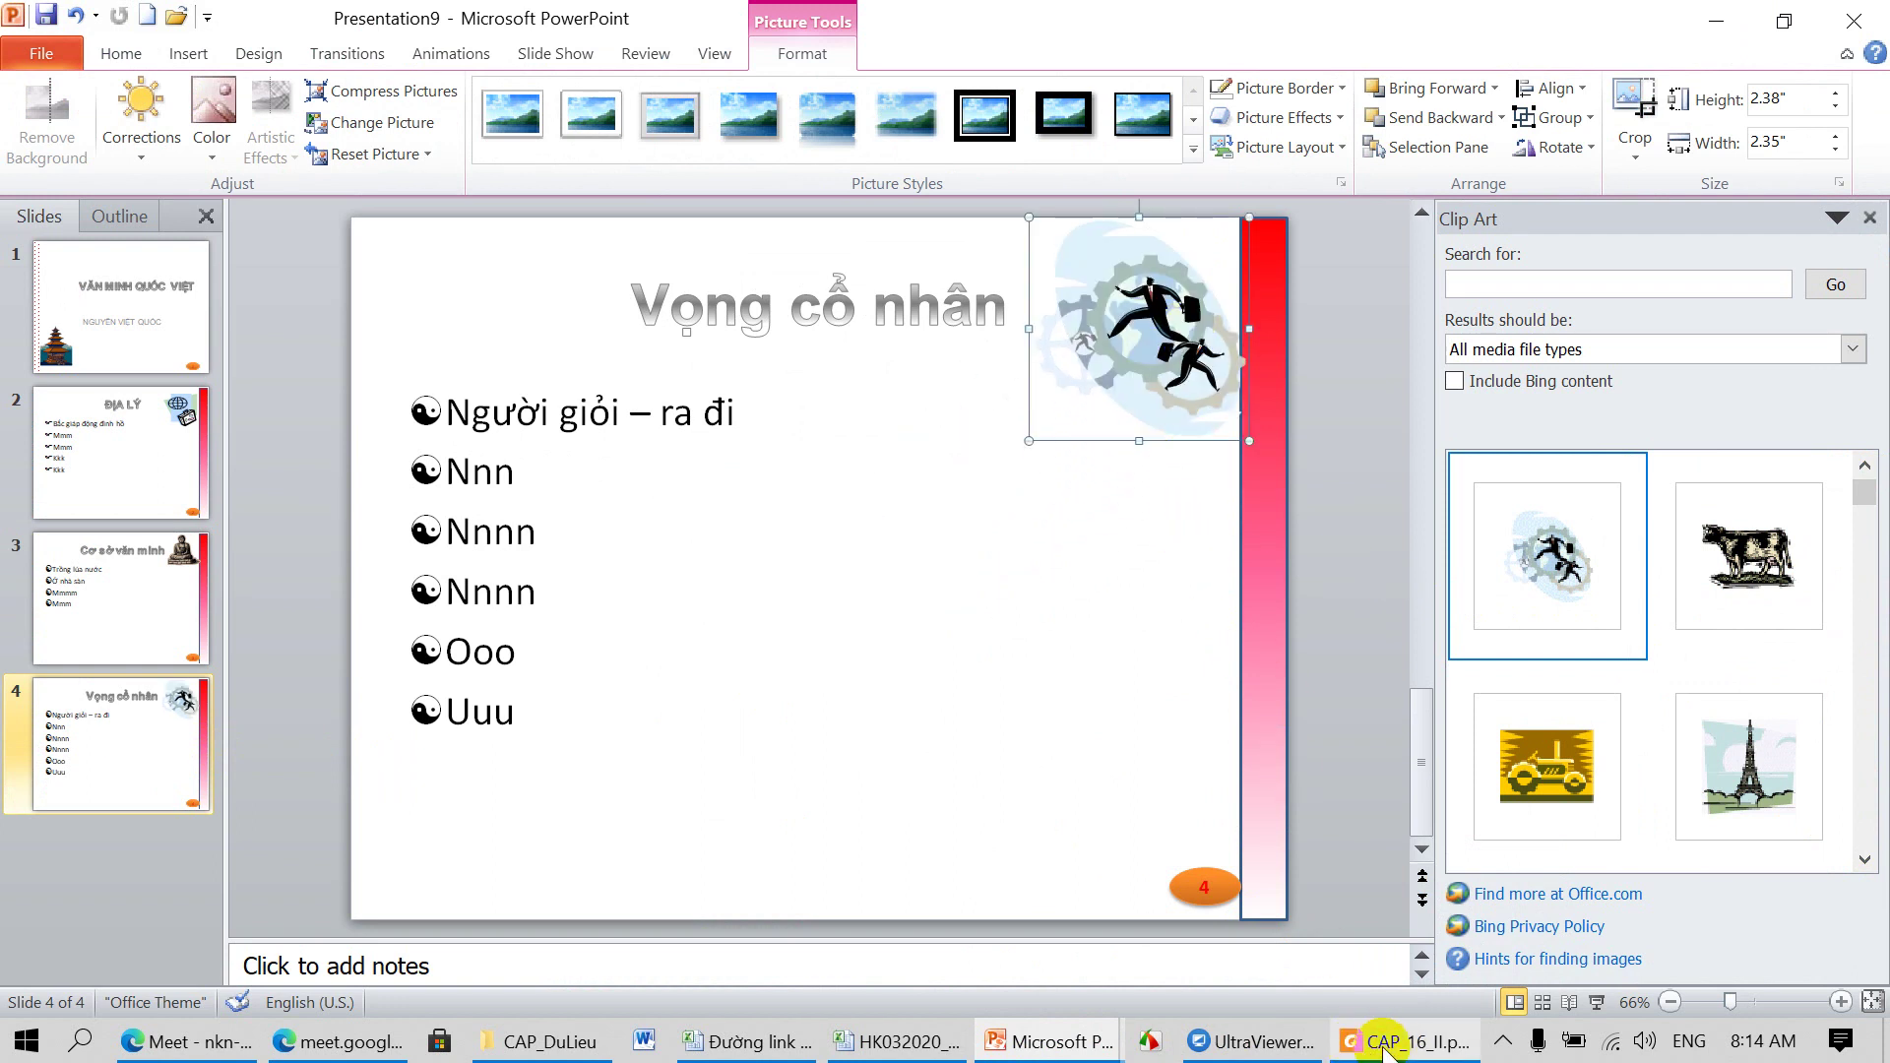
Step: Compare slide 4 against the reference PDF, then close the Clip Art pane
left_click(1384, 1050)
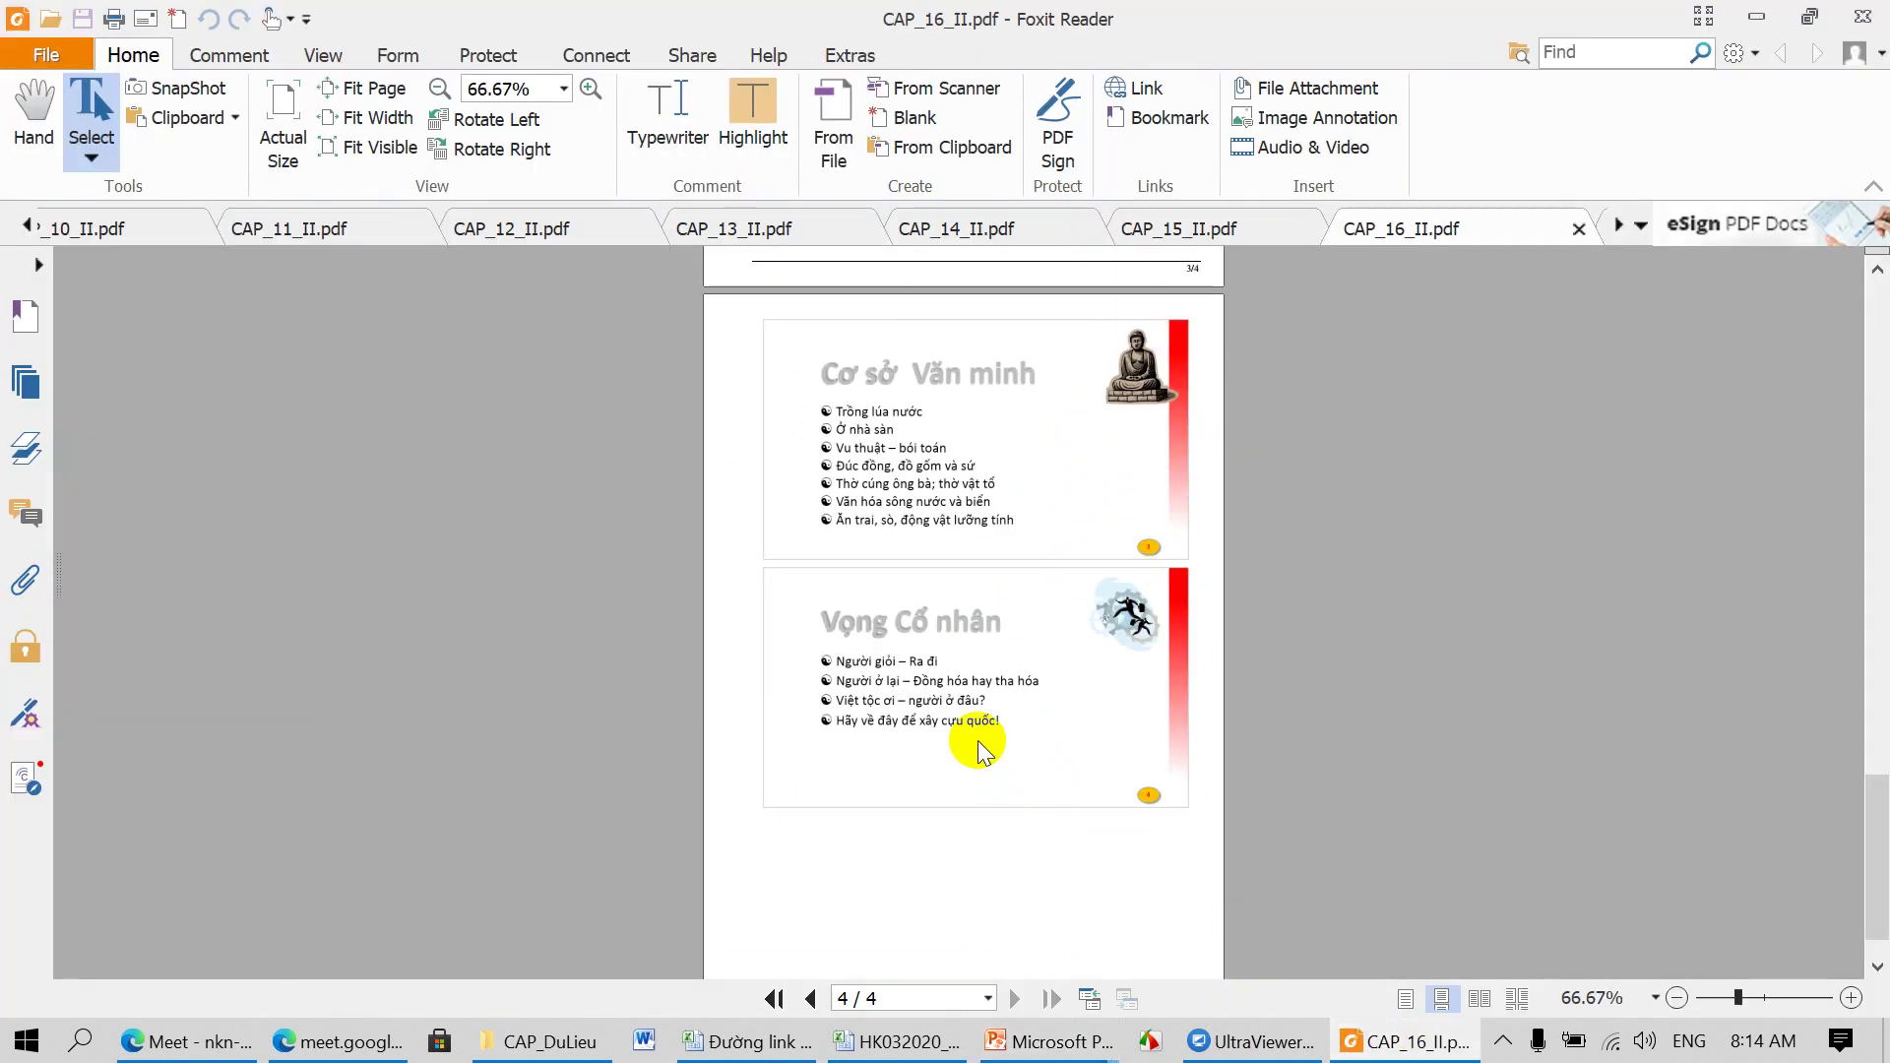
scroll(1044, 551, "up", 5)
scroll(1044, 567, "up", 4)
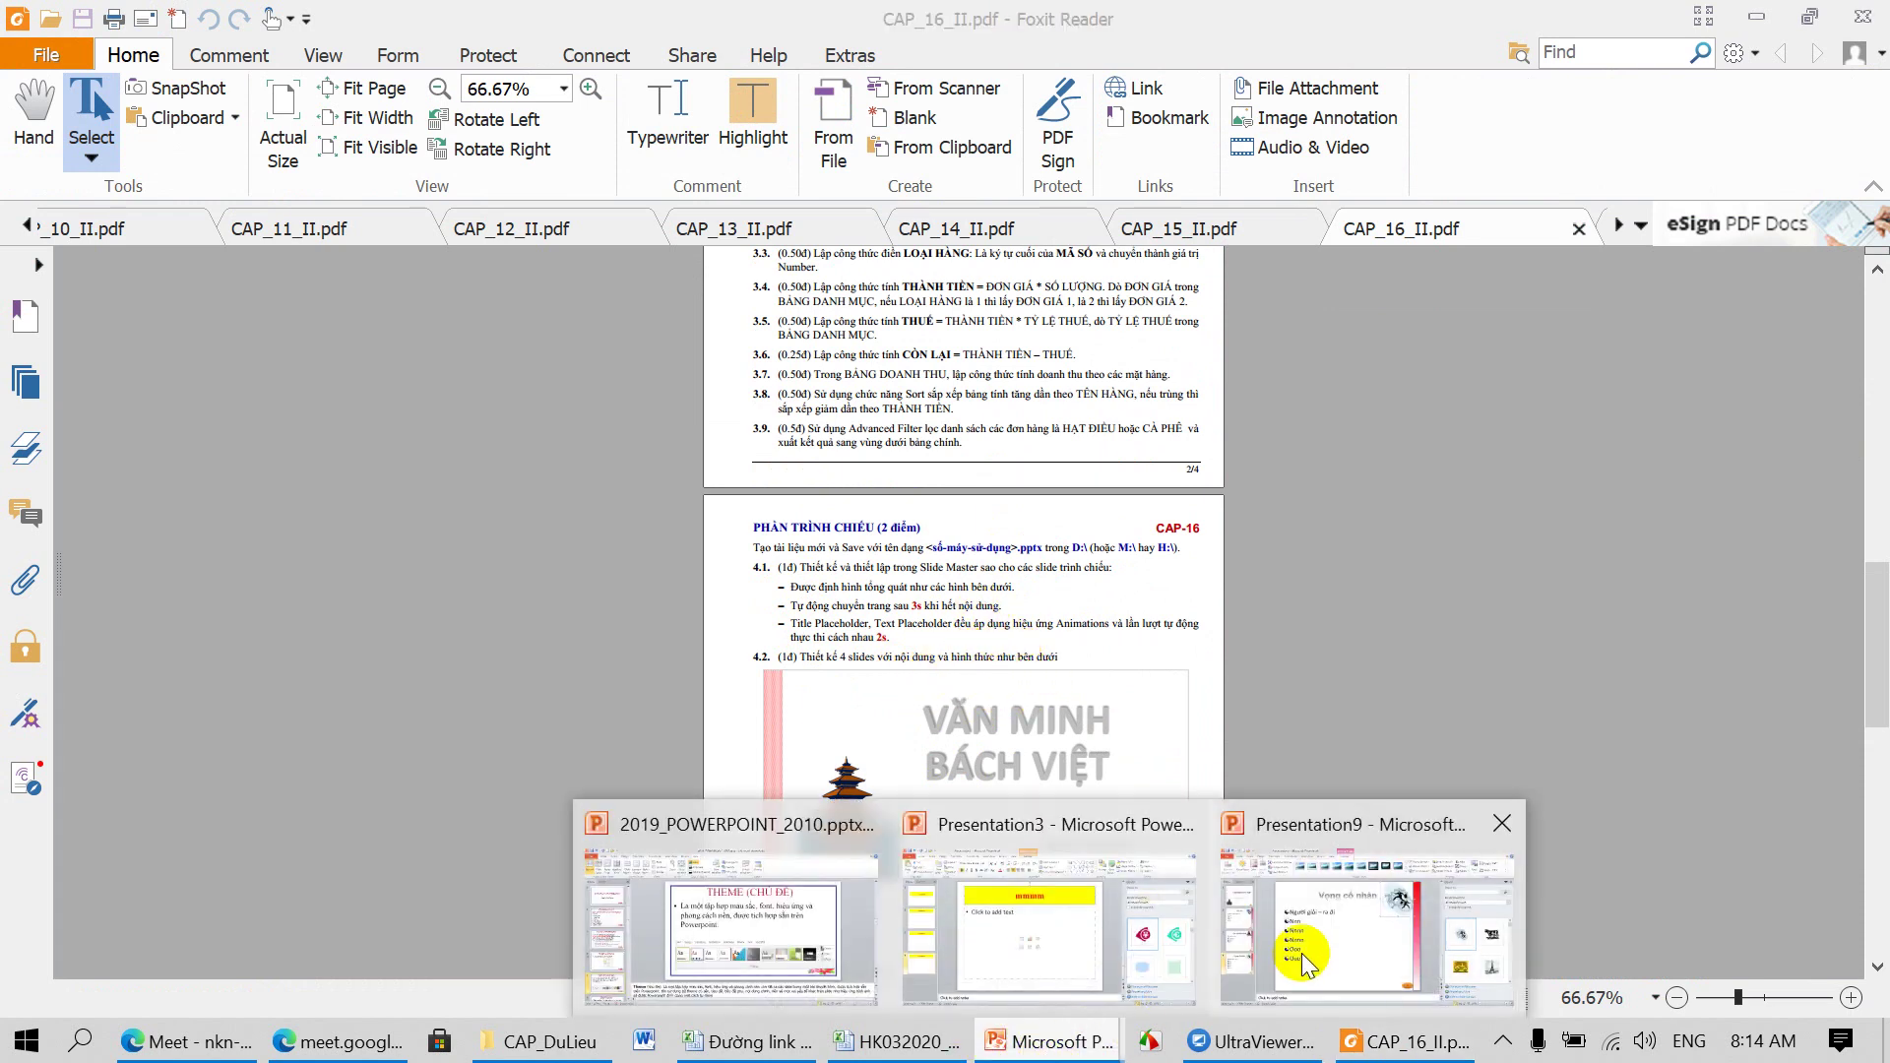
mouse_move(1048, 1042)
left_click(1300, 955)
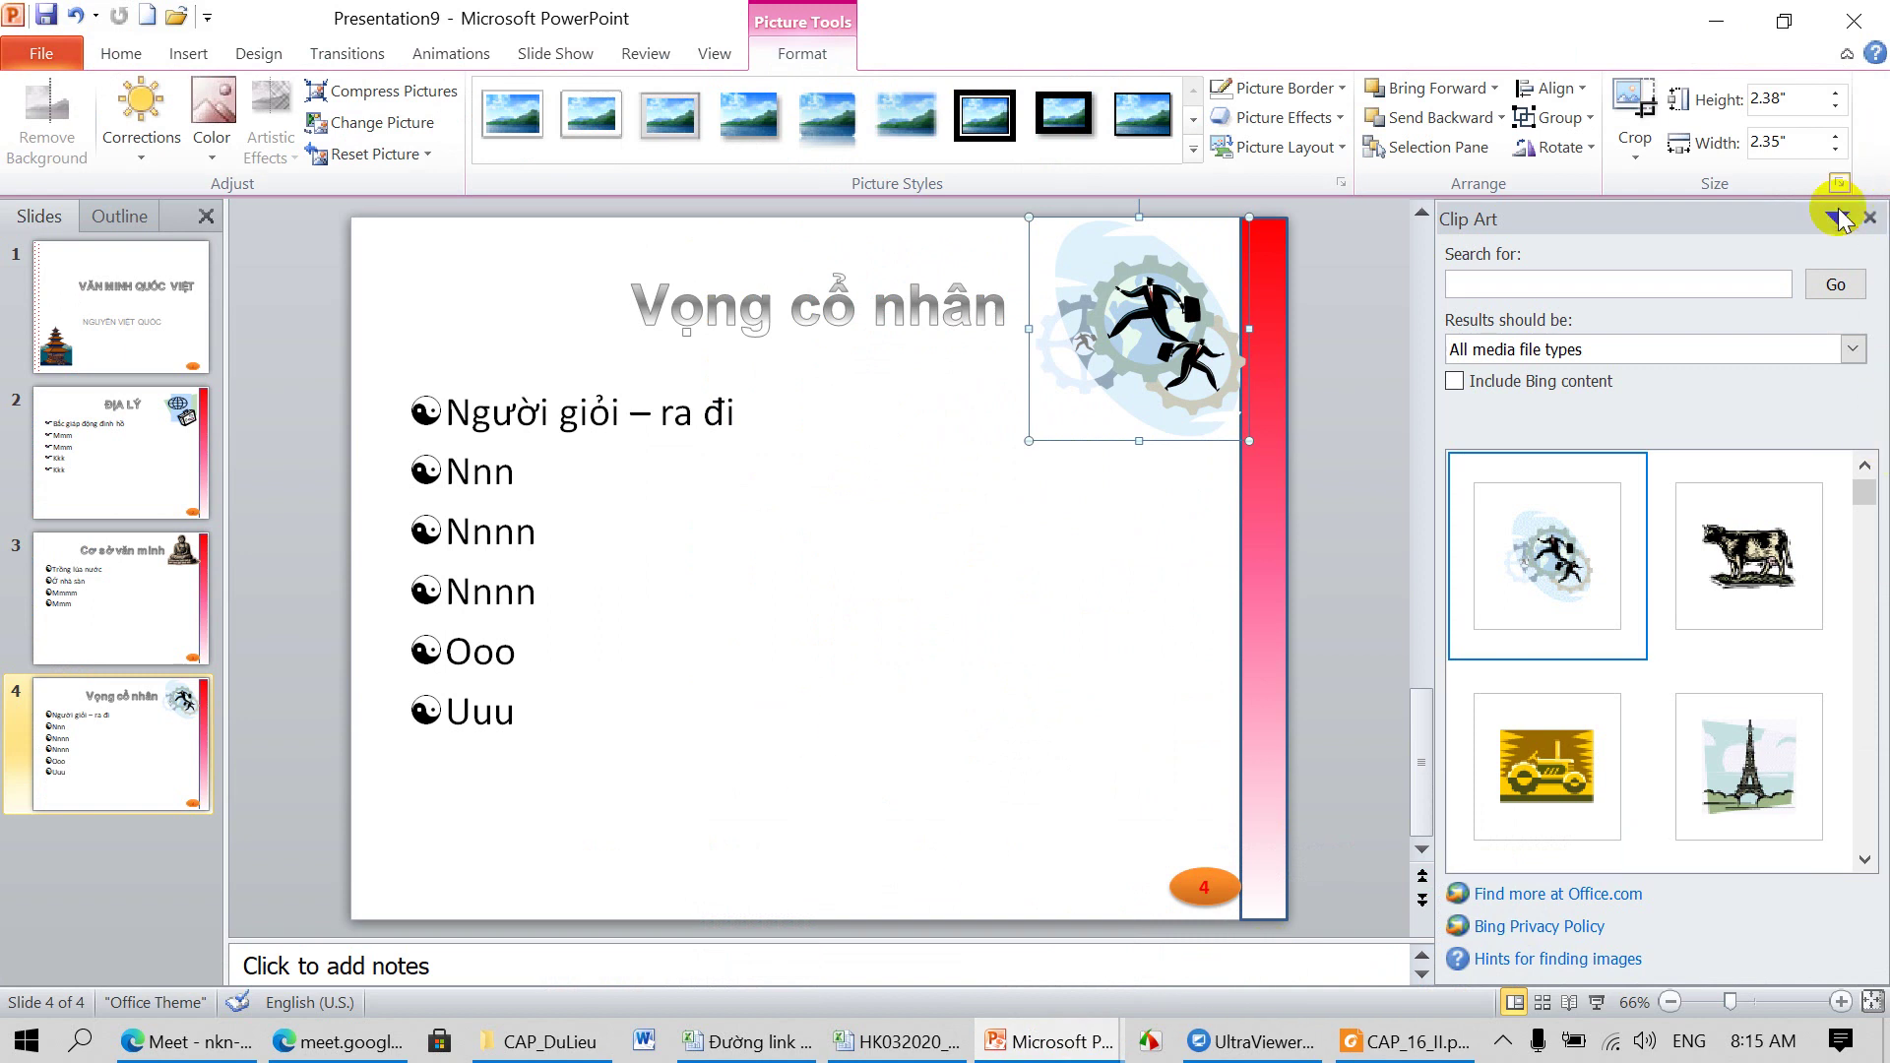
left_click(1870, 218)
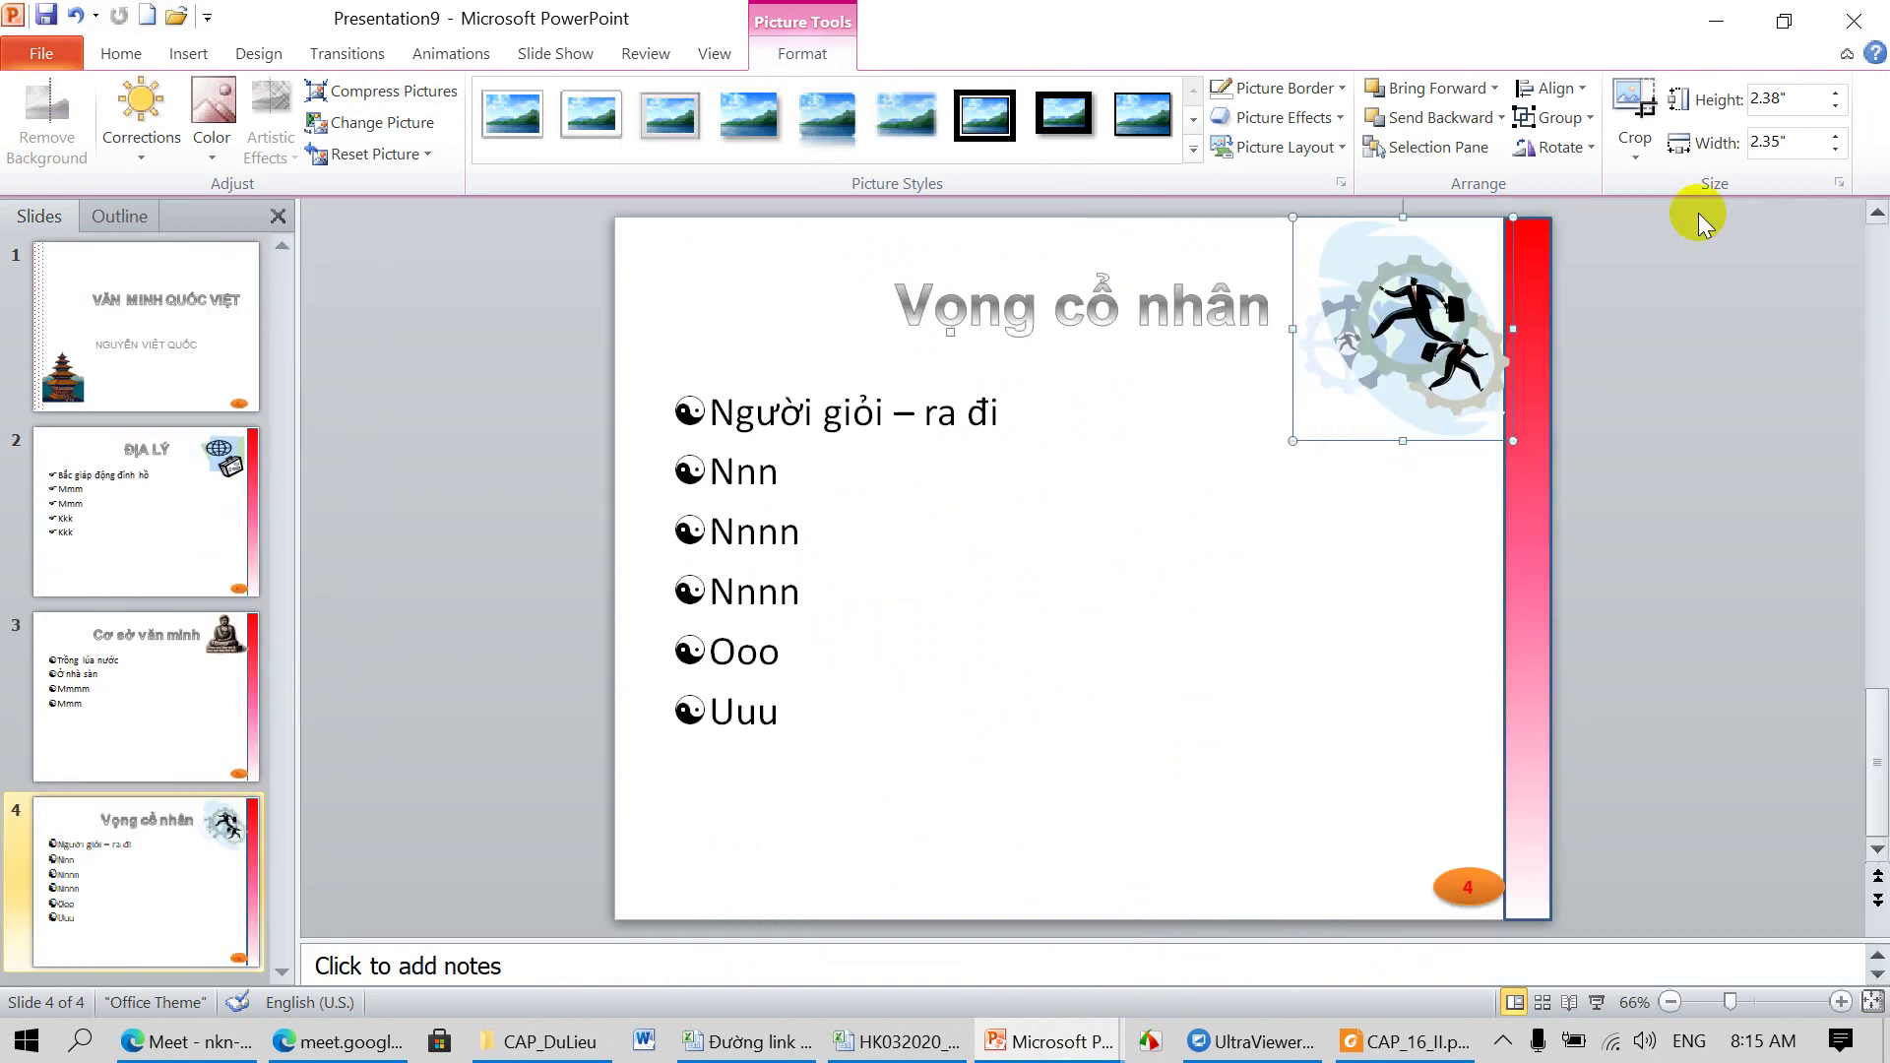
Step: Play the slide show from the beginning through slide 3, end it, and reselect slide 1
left_click(727, 55)
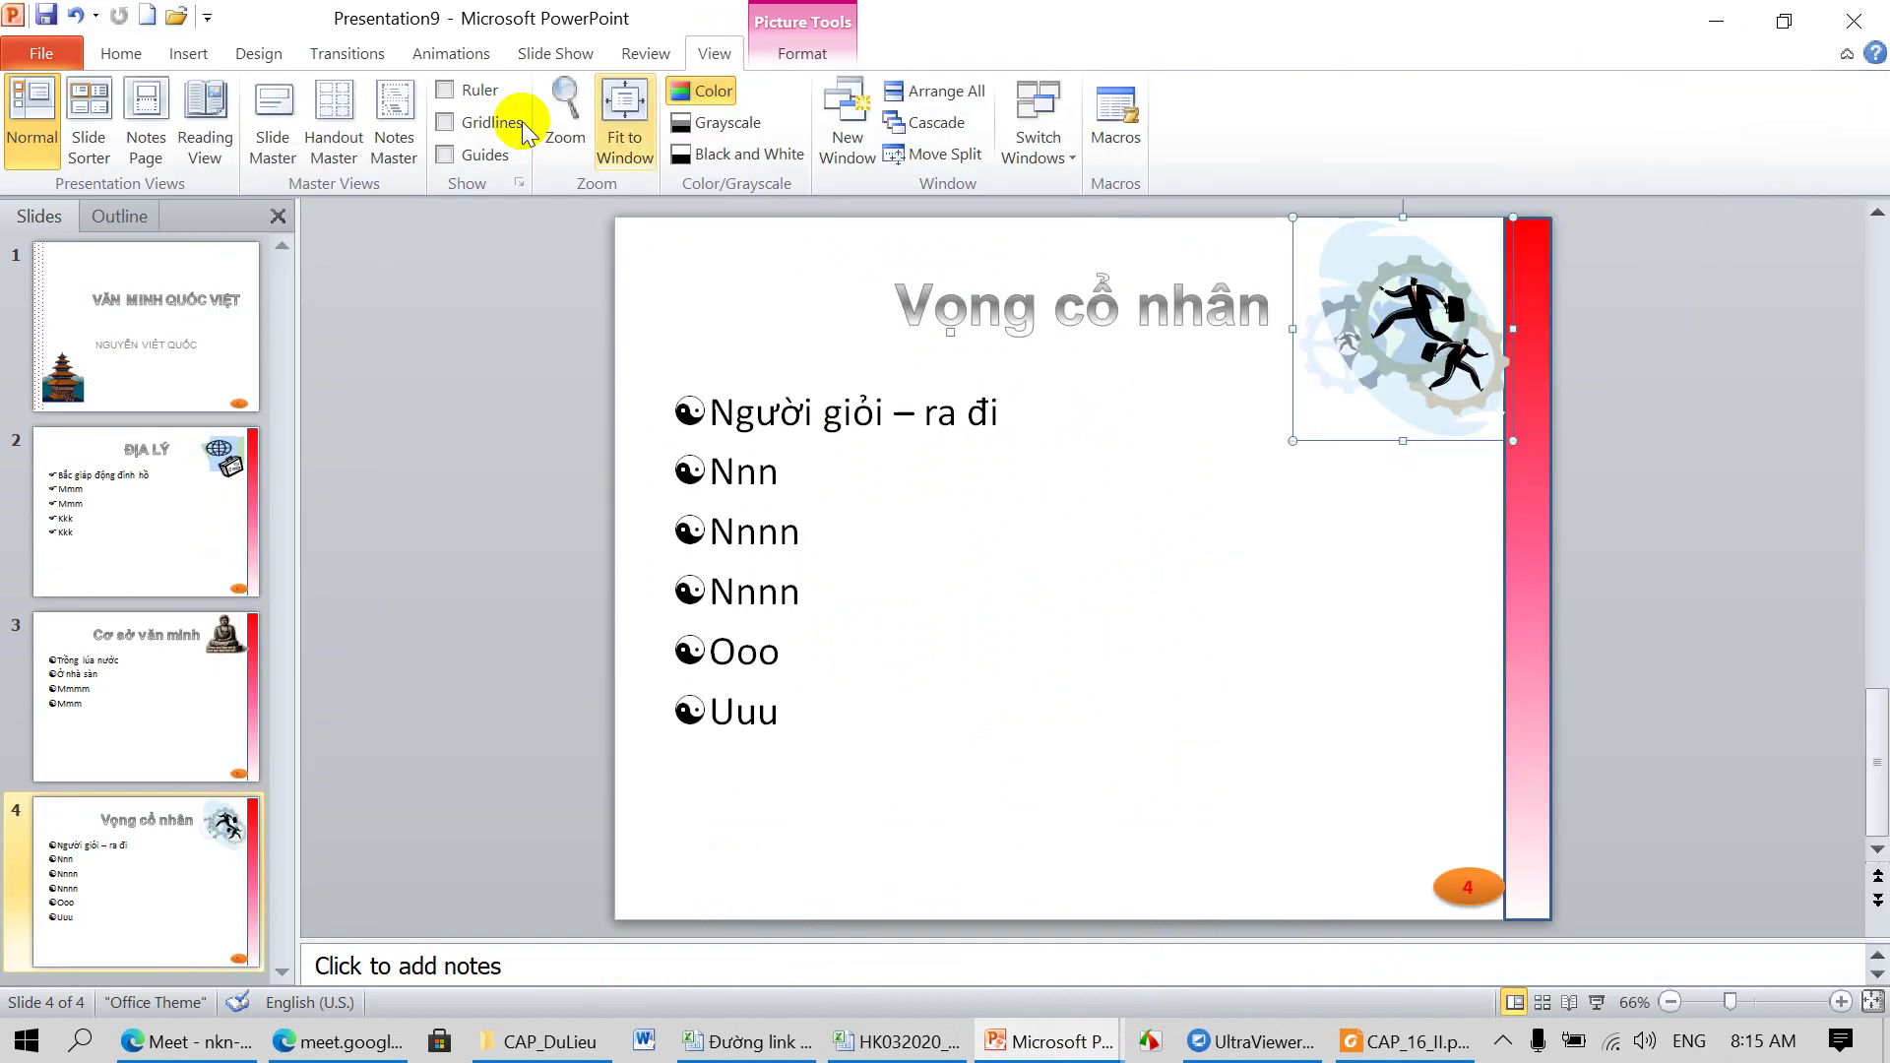
left_click(550, 54)
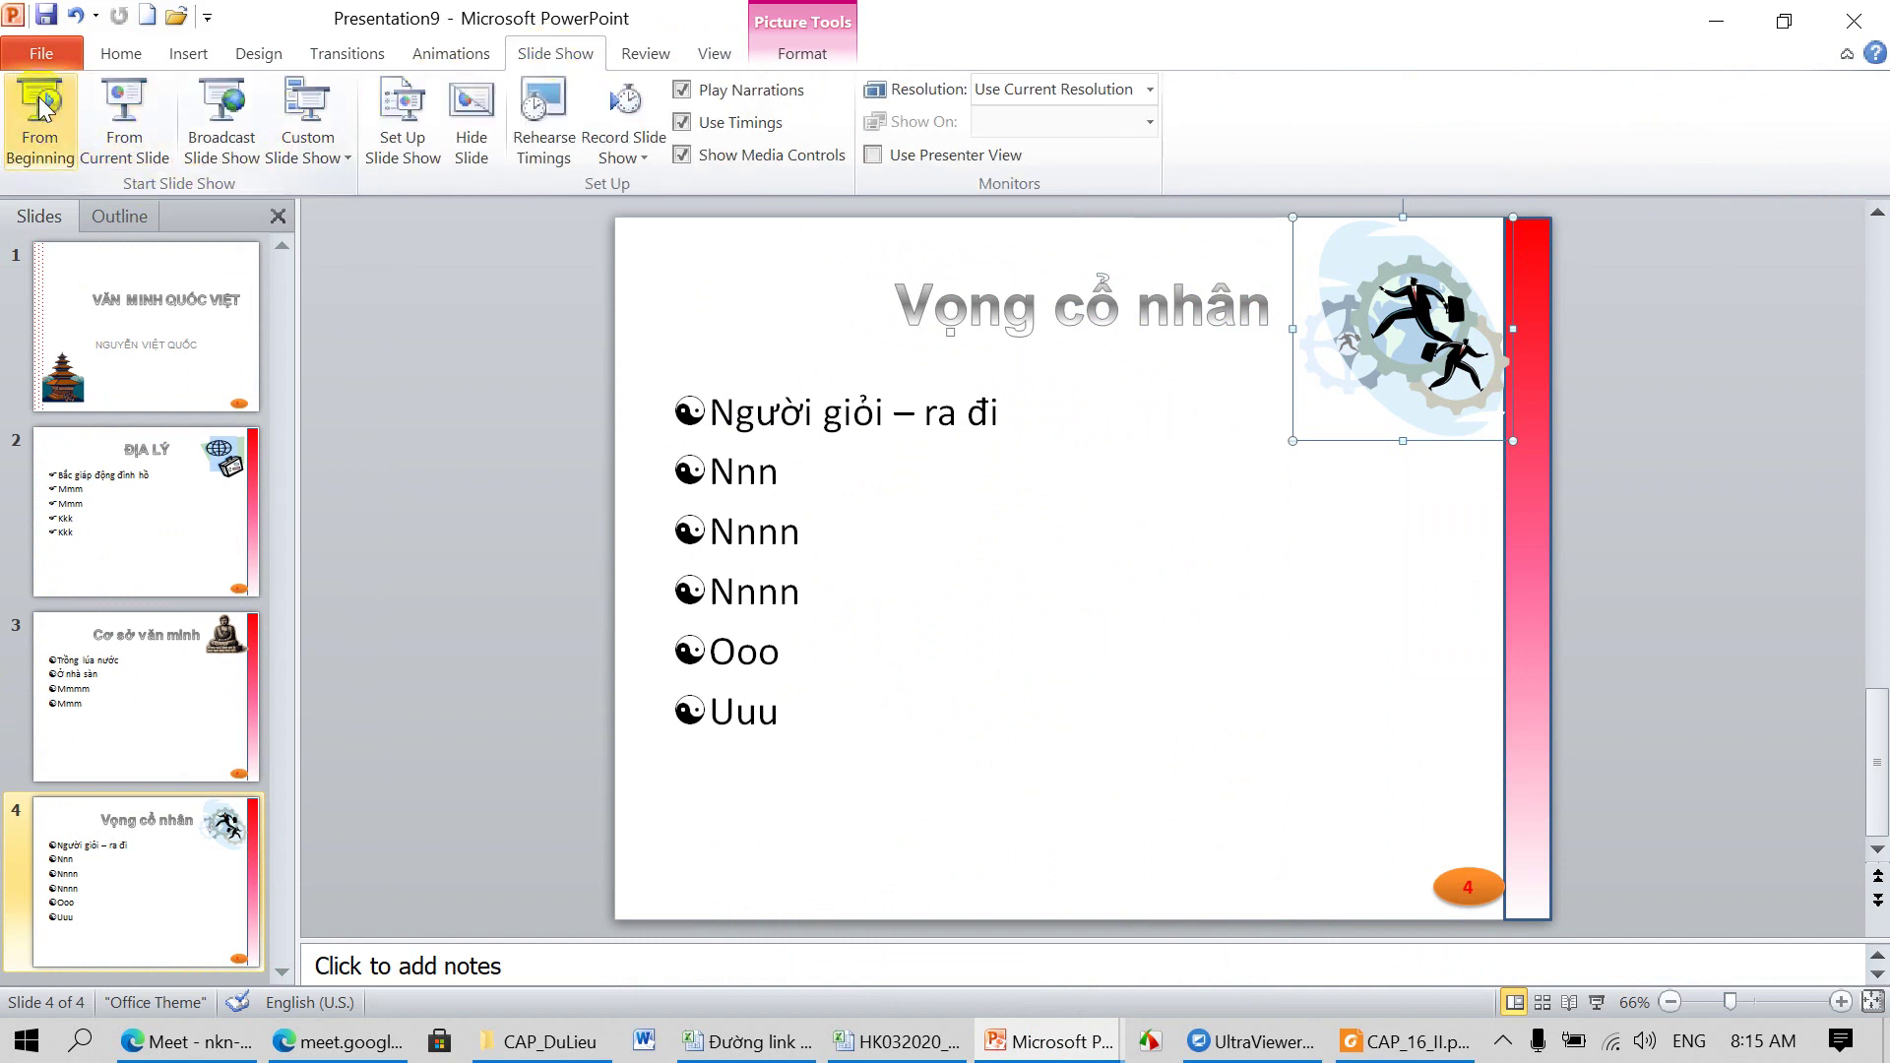
left_click(40, 106)
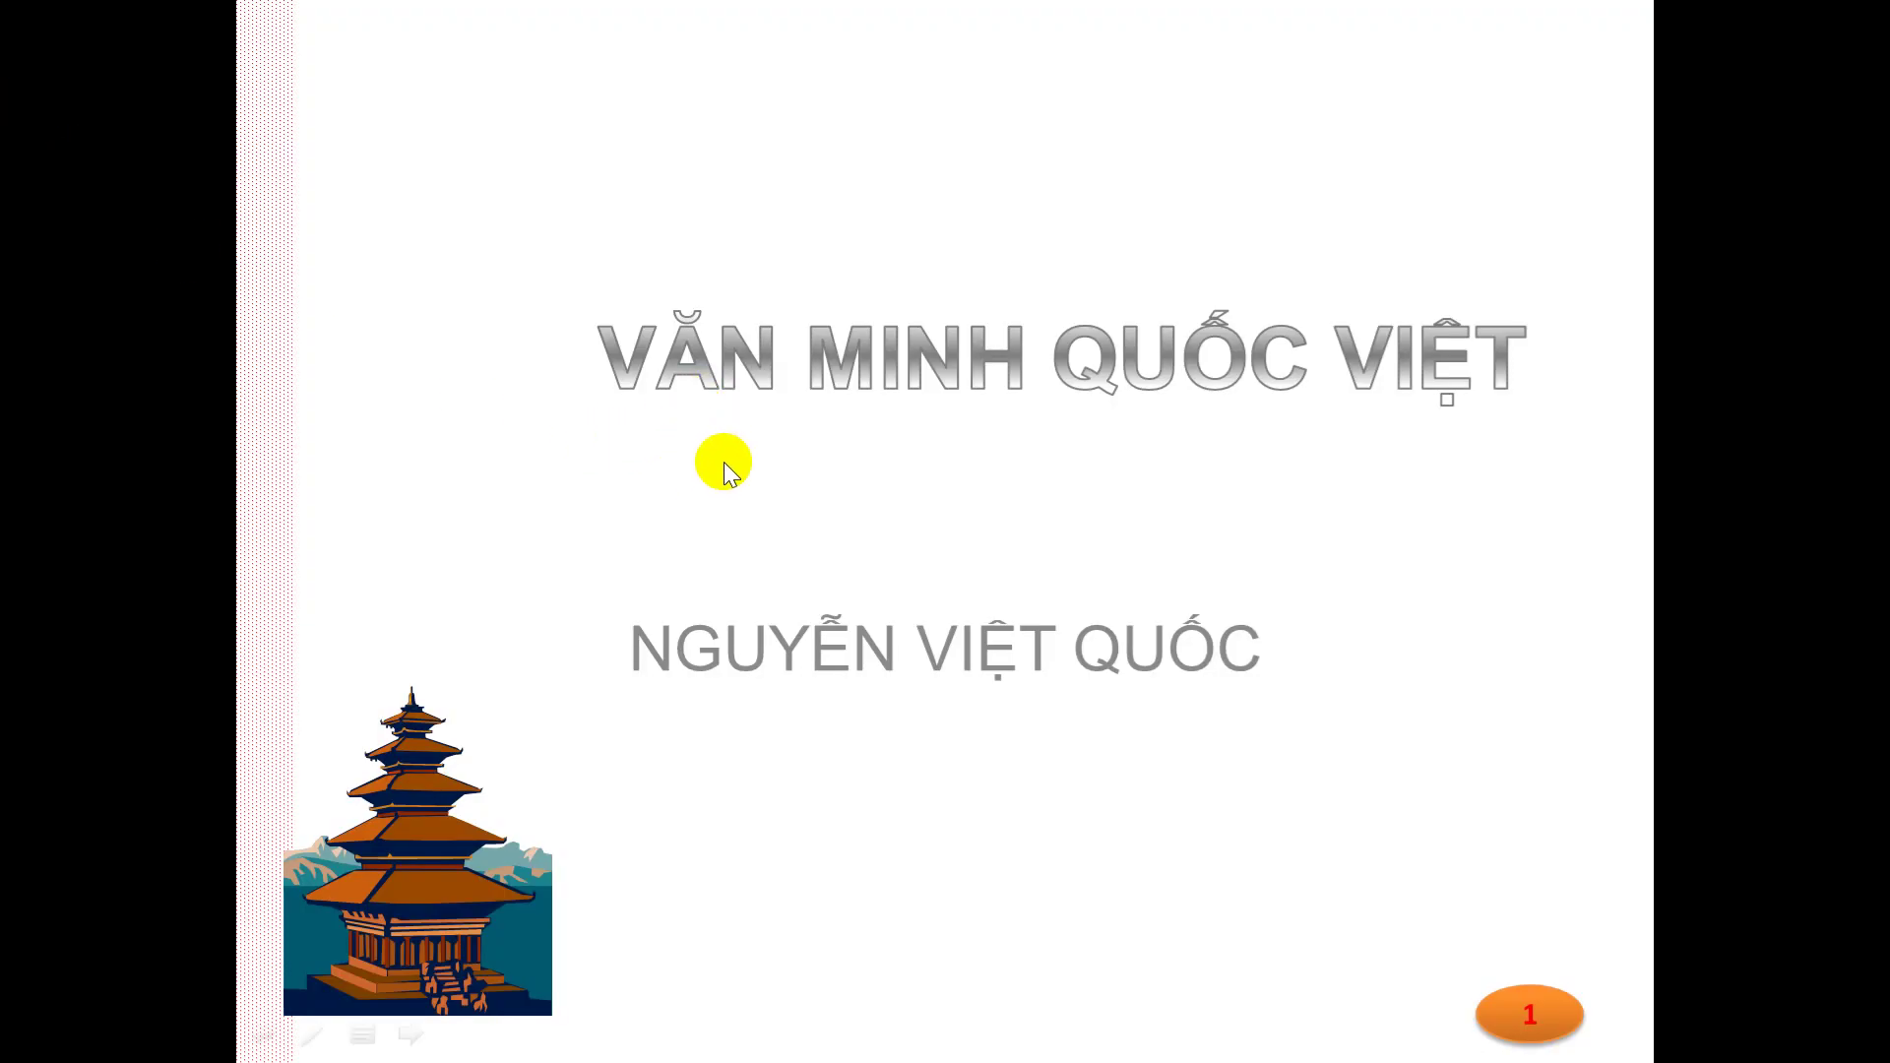
left_click(724, 463)
left_click(722, 464)
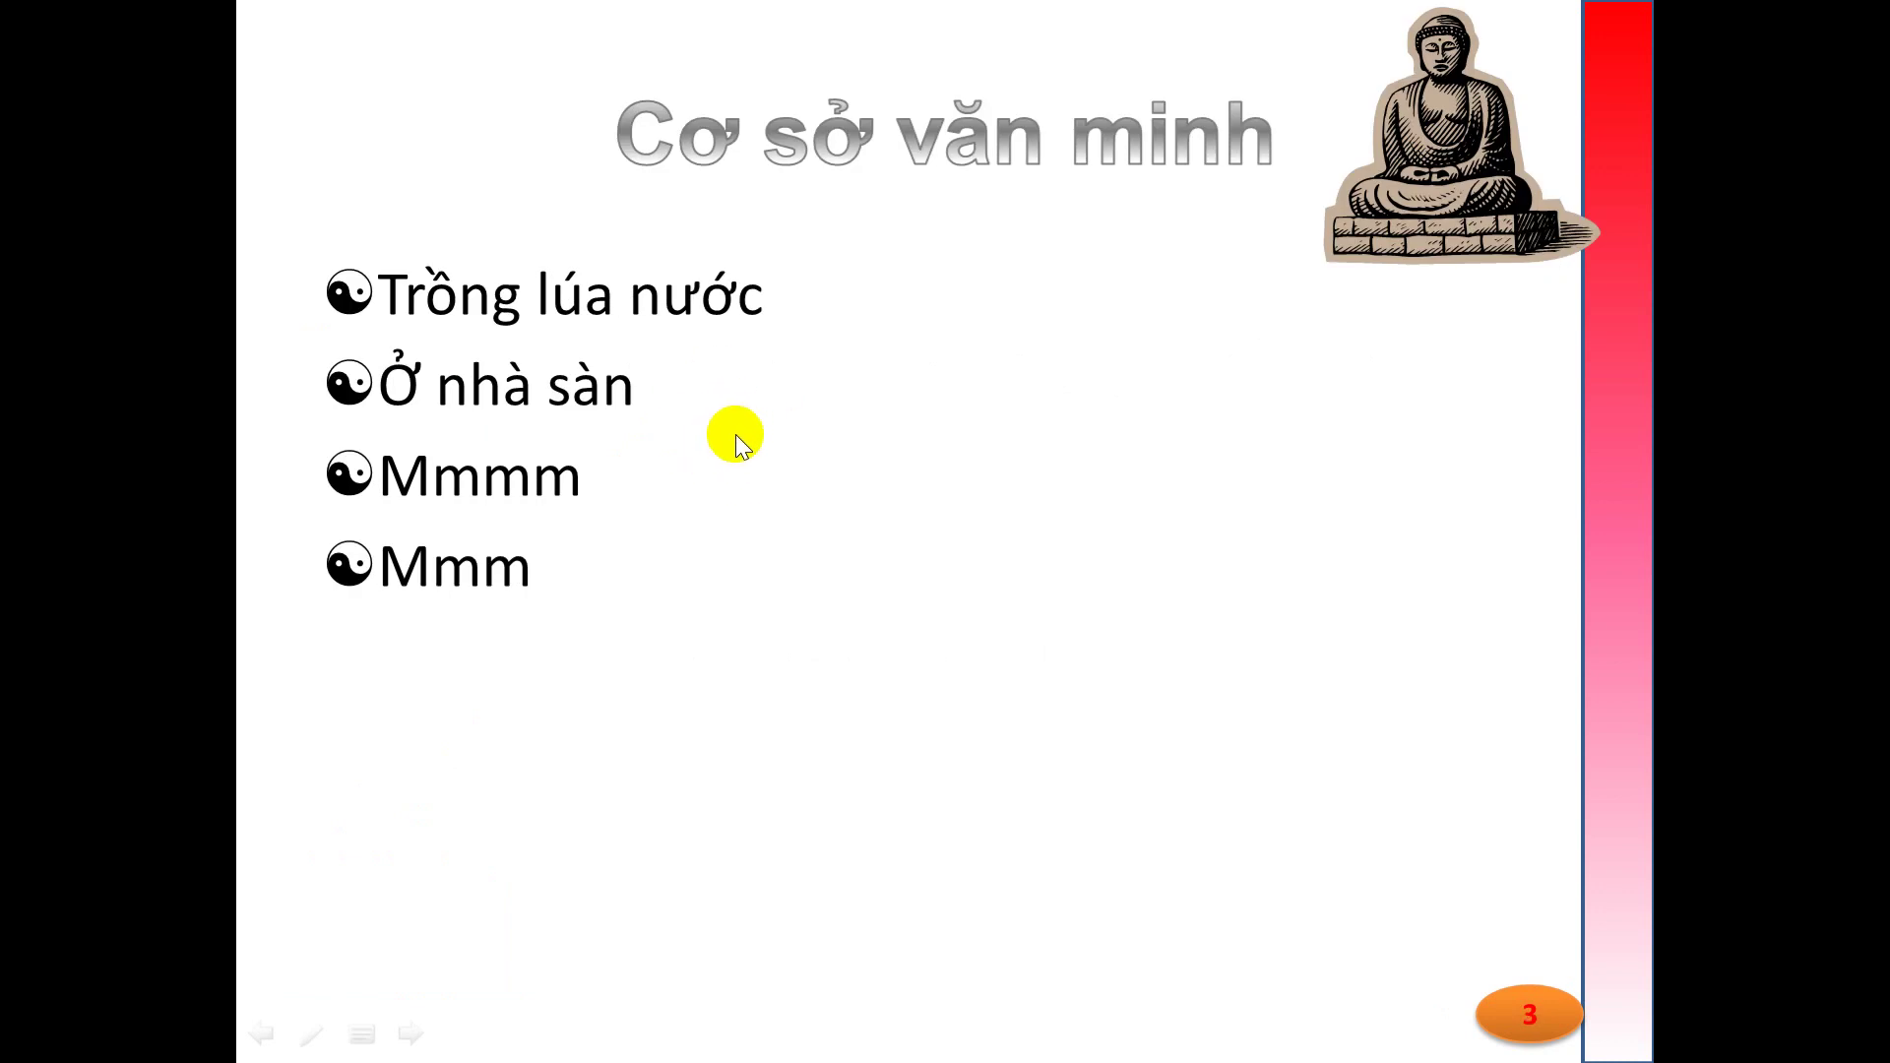
key("Escape")
left_click(145, 327)
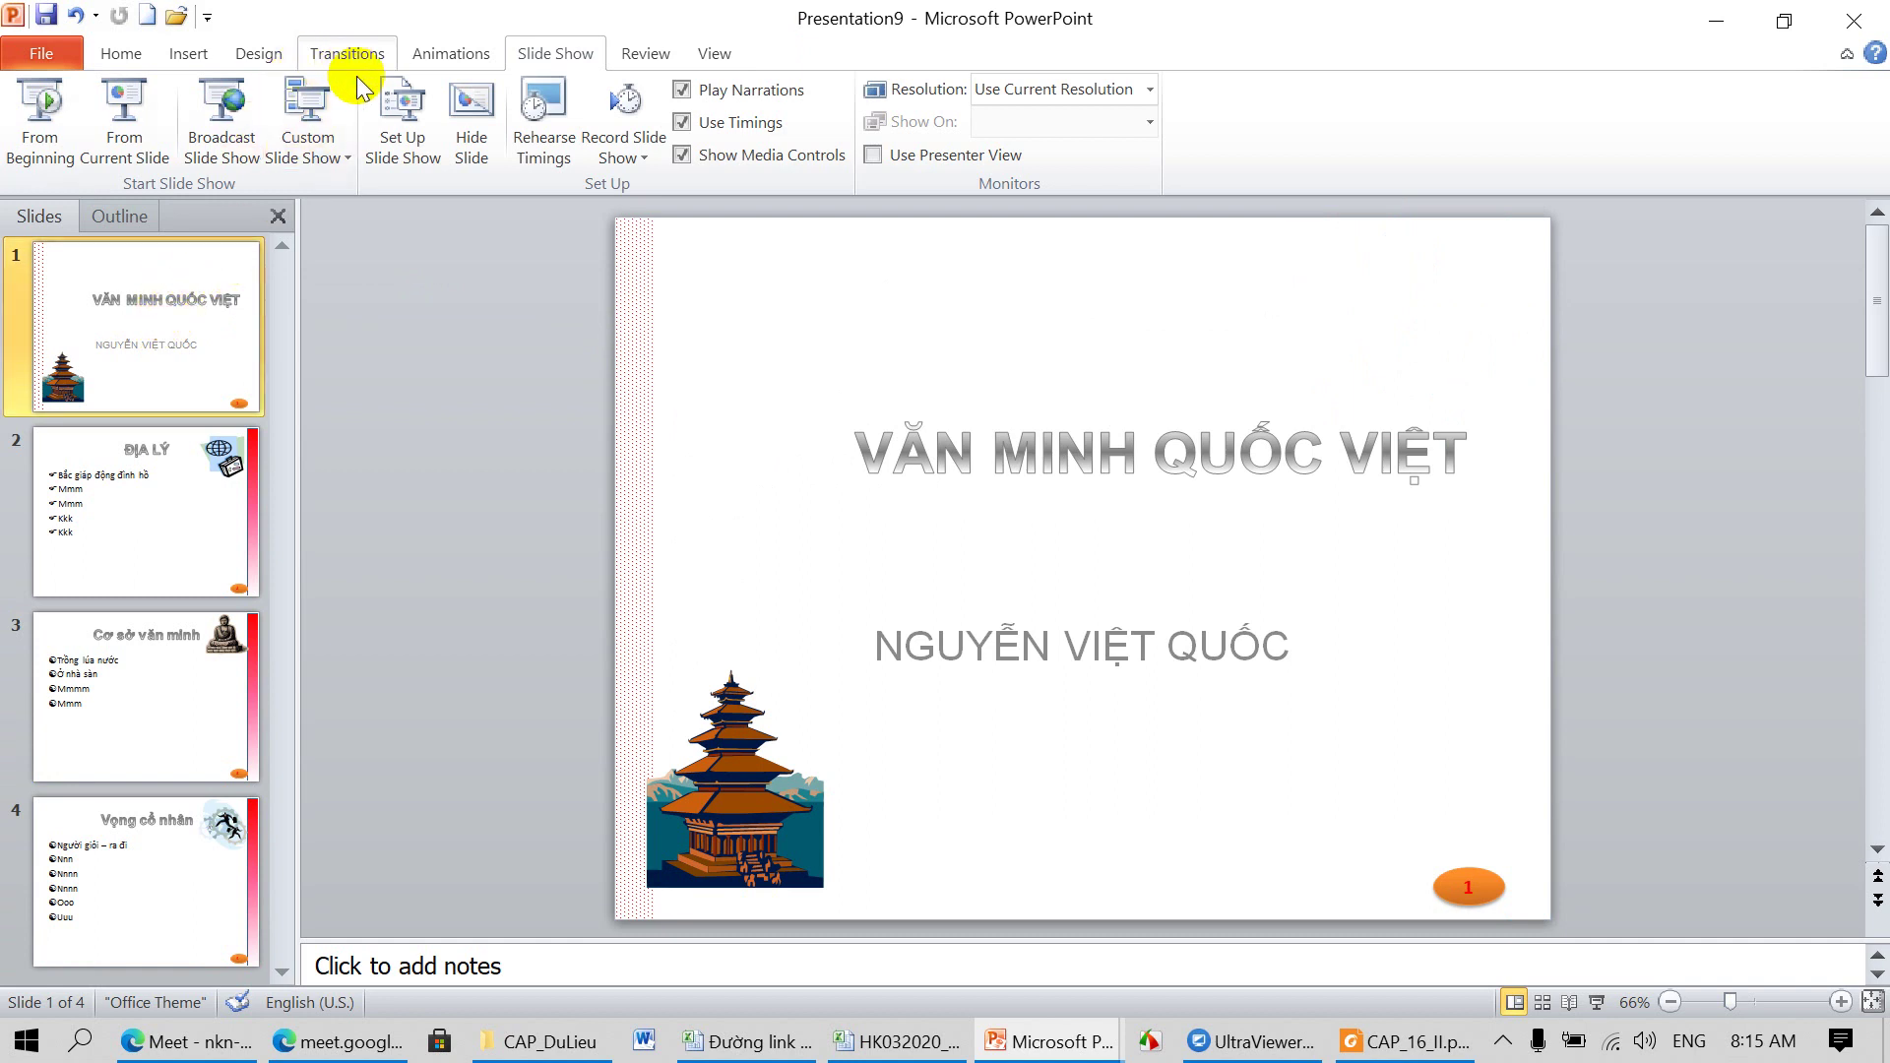
Step: Select the VĂN MINH QUỐC VIỆT title and browse the Animations effects gallery
left_click(469, 63)
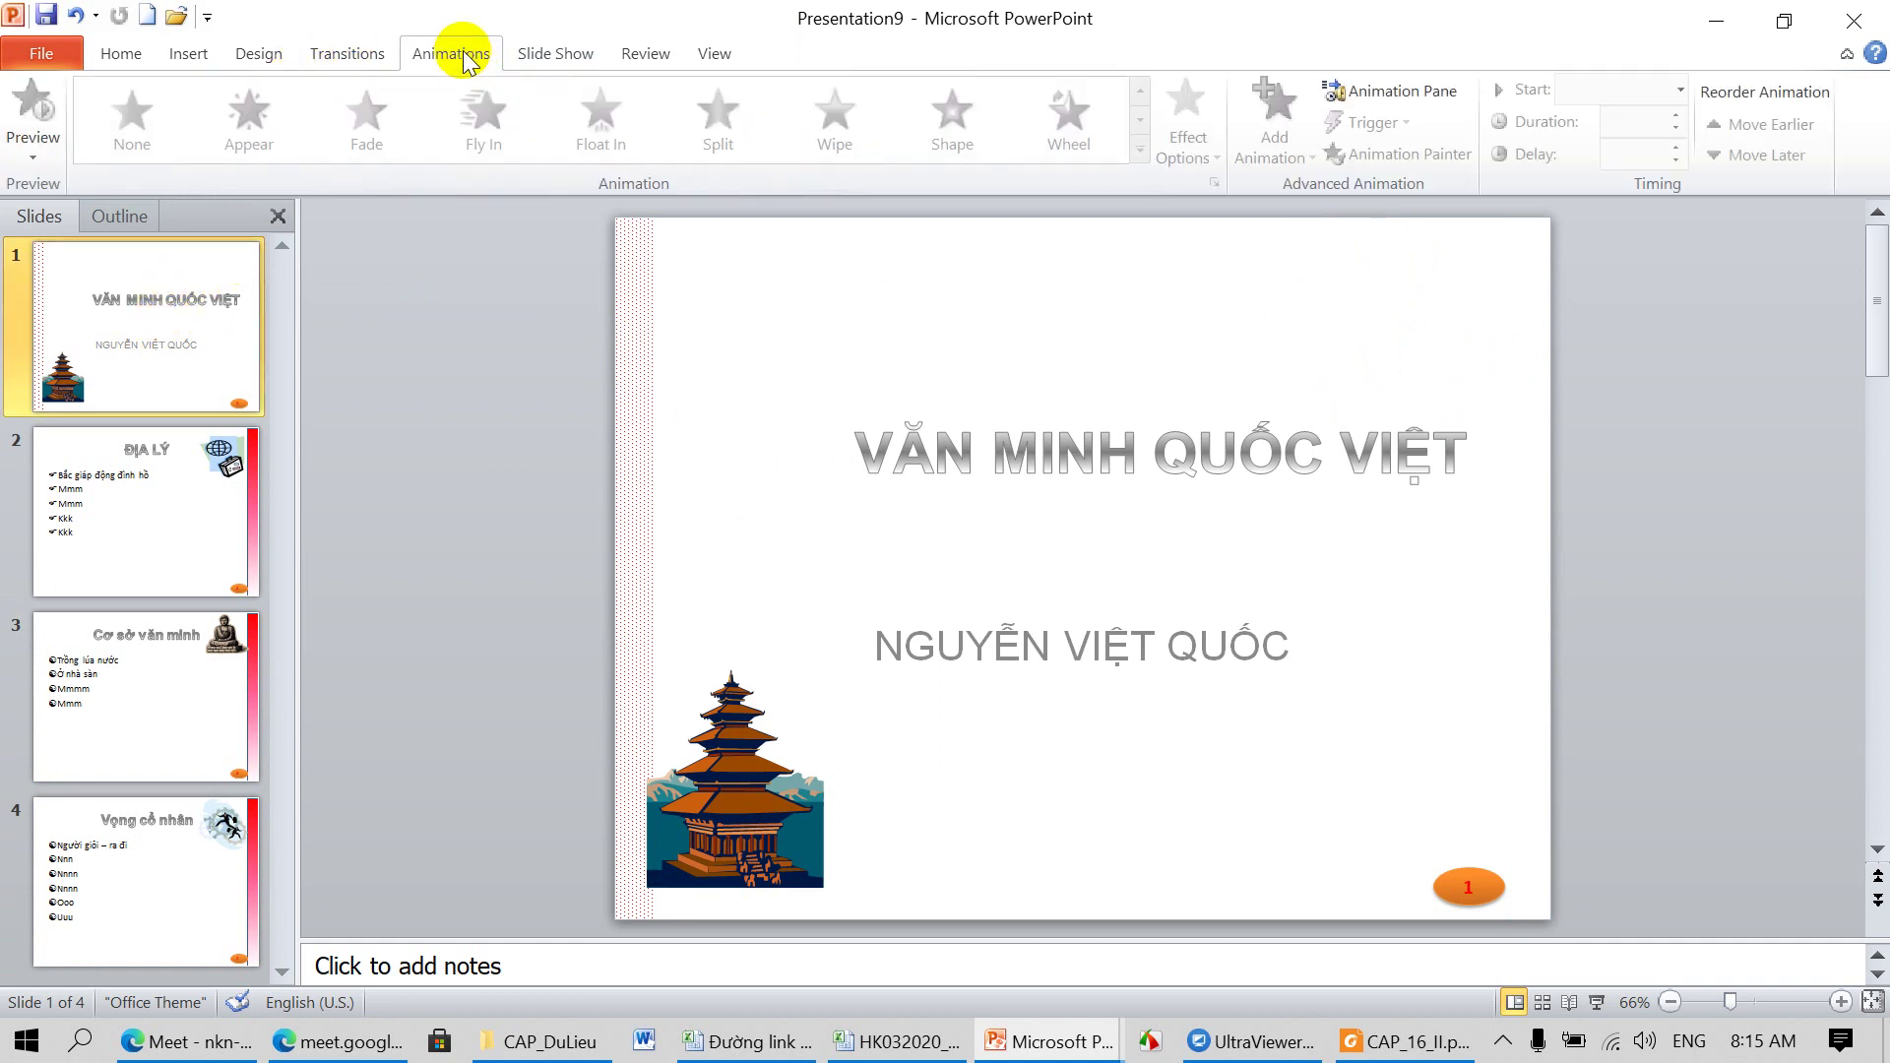
left_click(1014, 451)
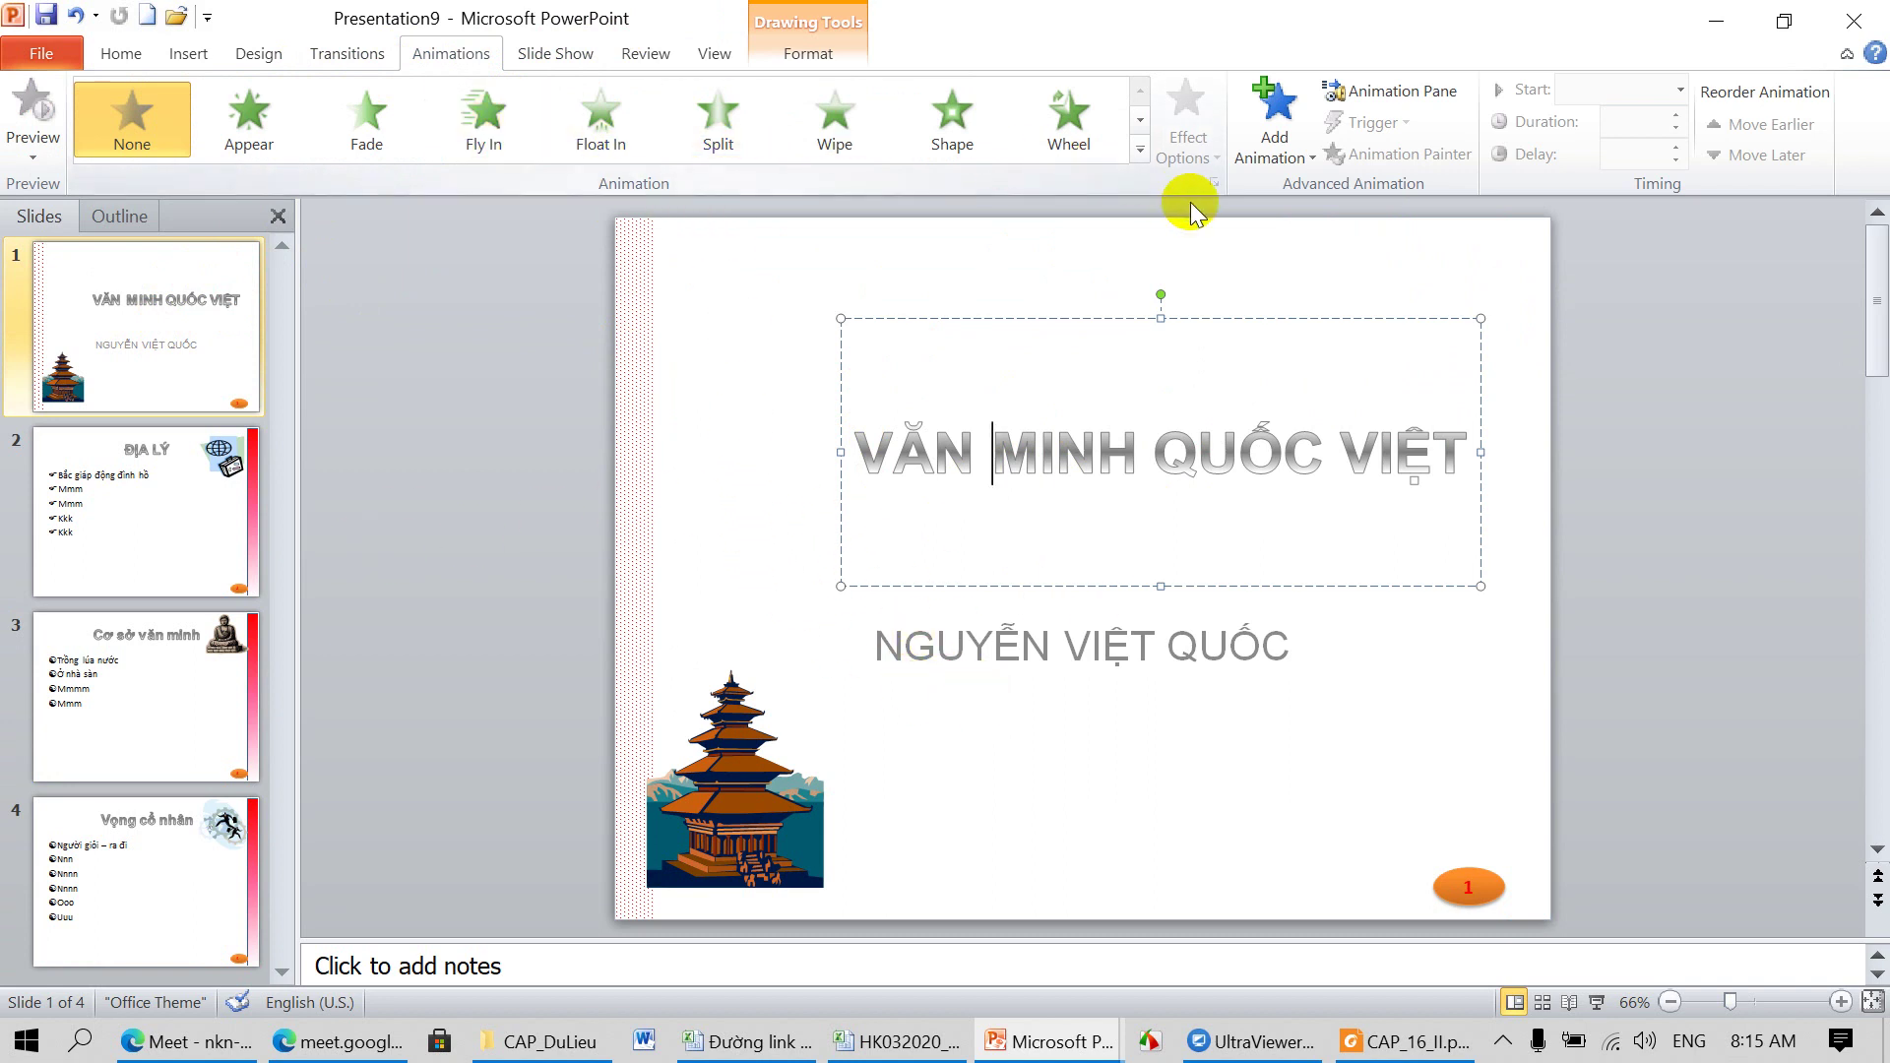
left_click(1140, 160)
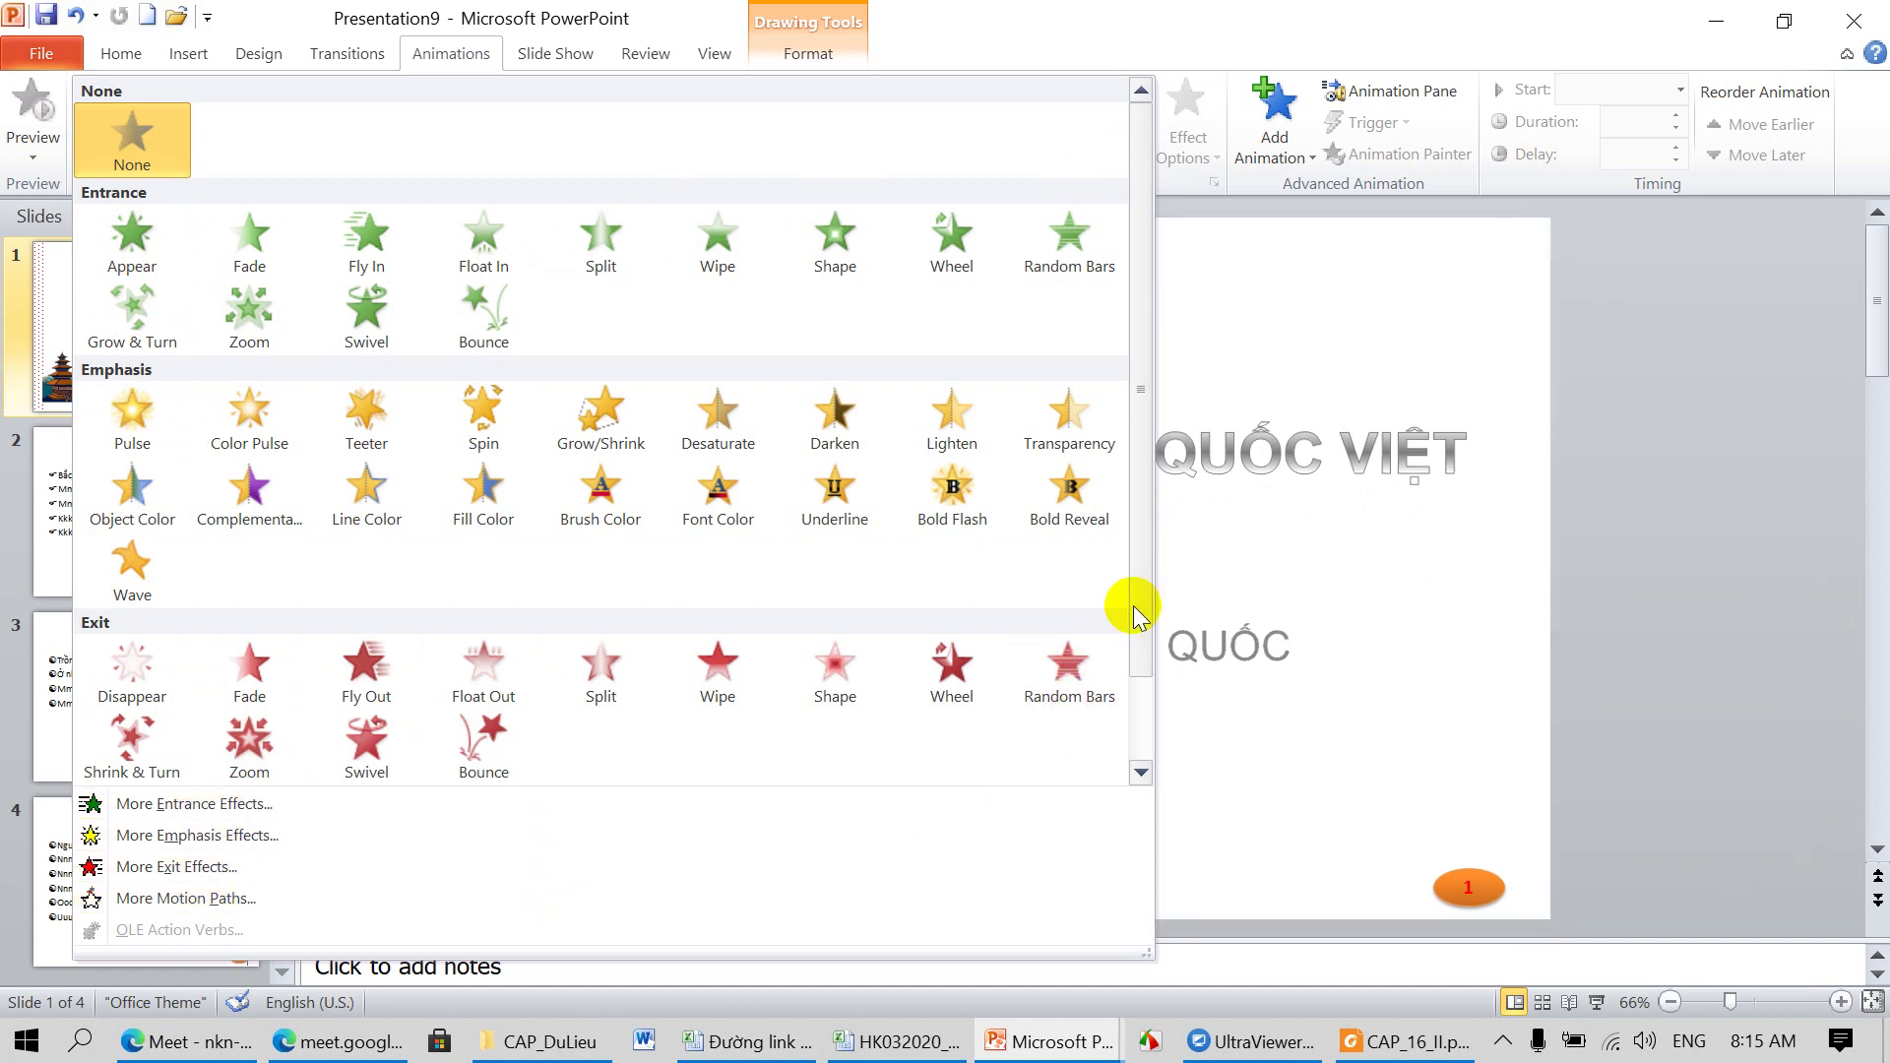
left_click(1142, 738)
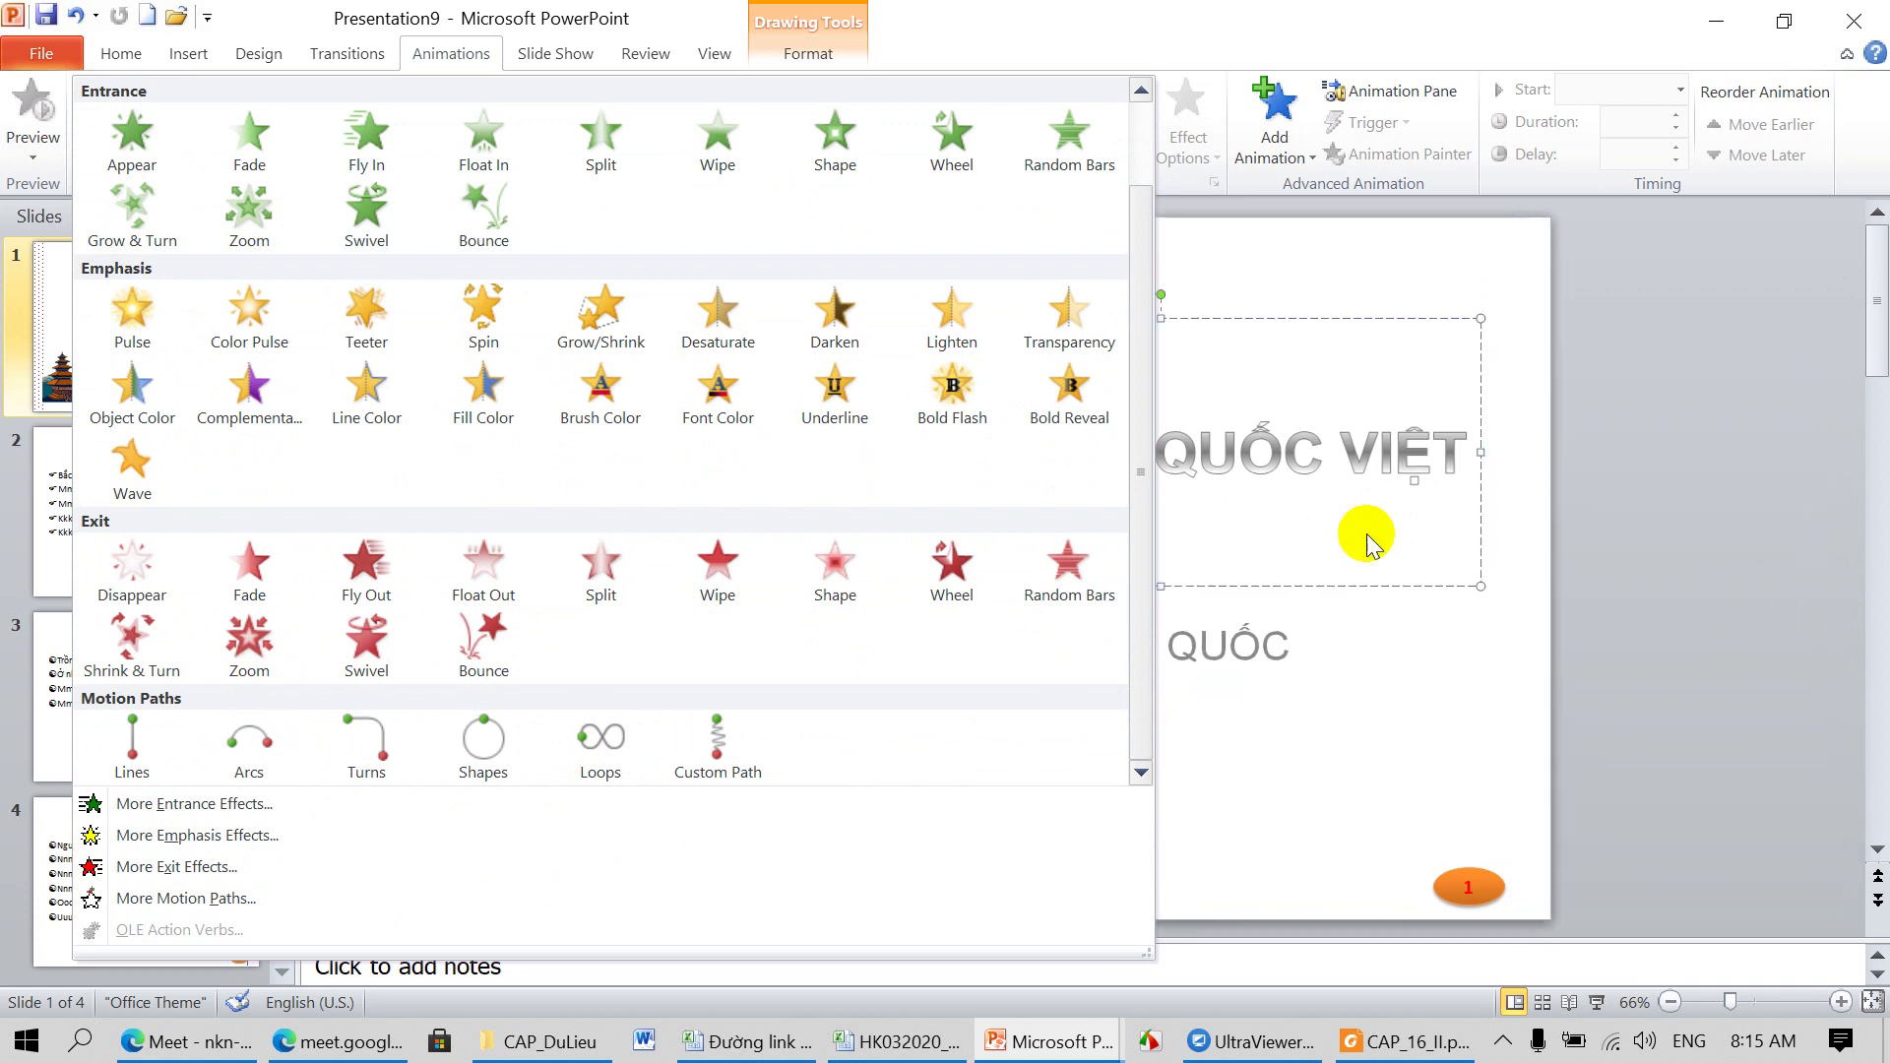
left_click(1267, 317)
Step: Reselect the whole title box and open More Entrance Effects from the gallery
left_click(1265, 318)
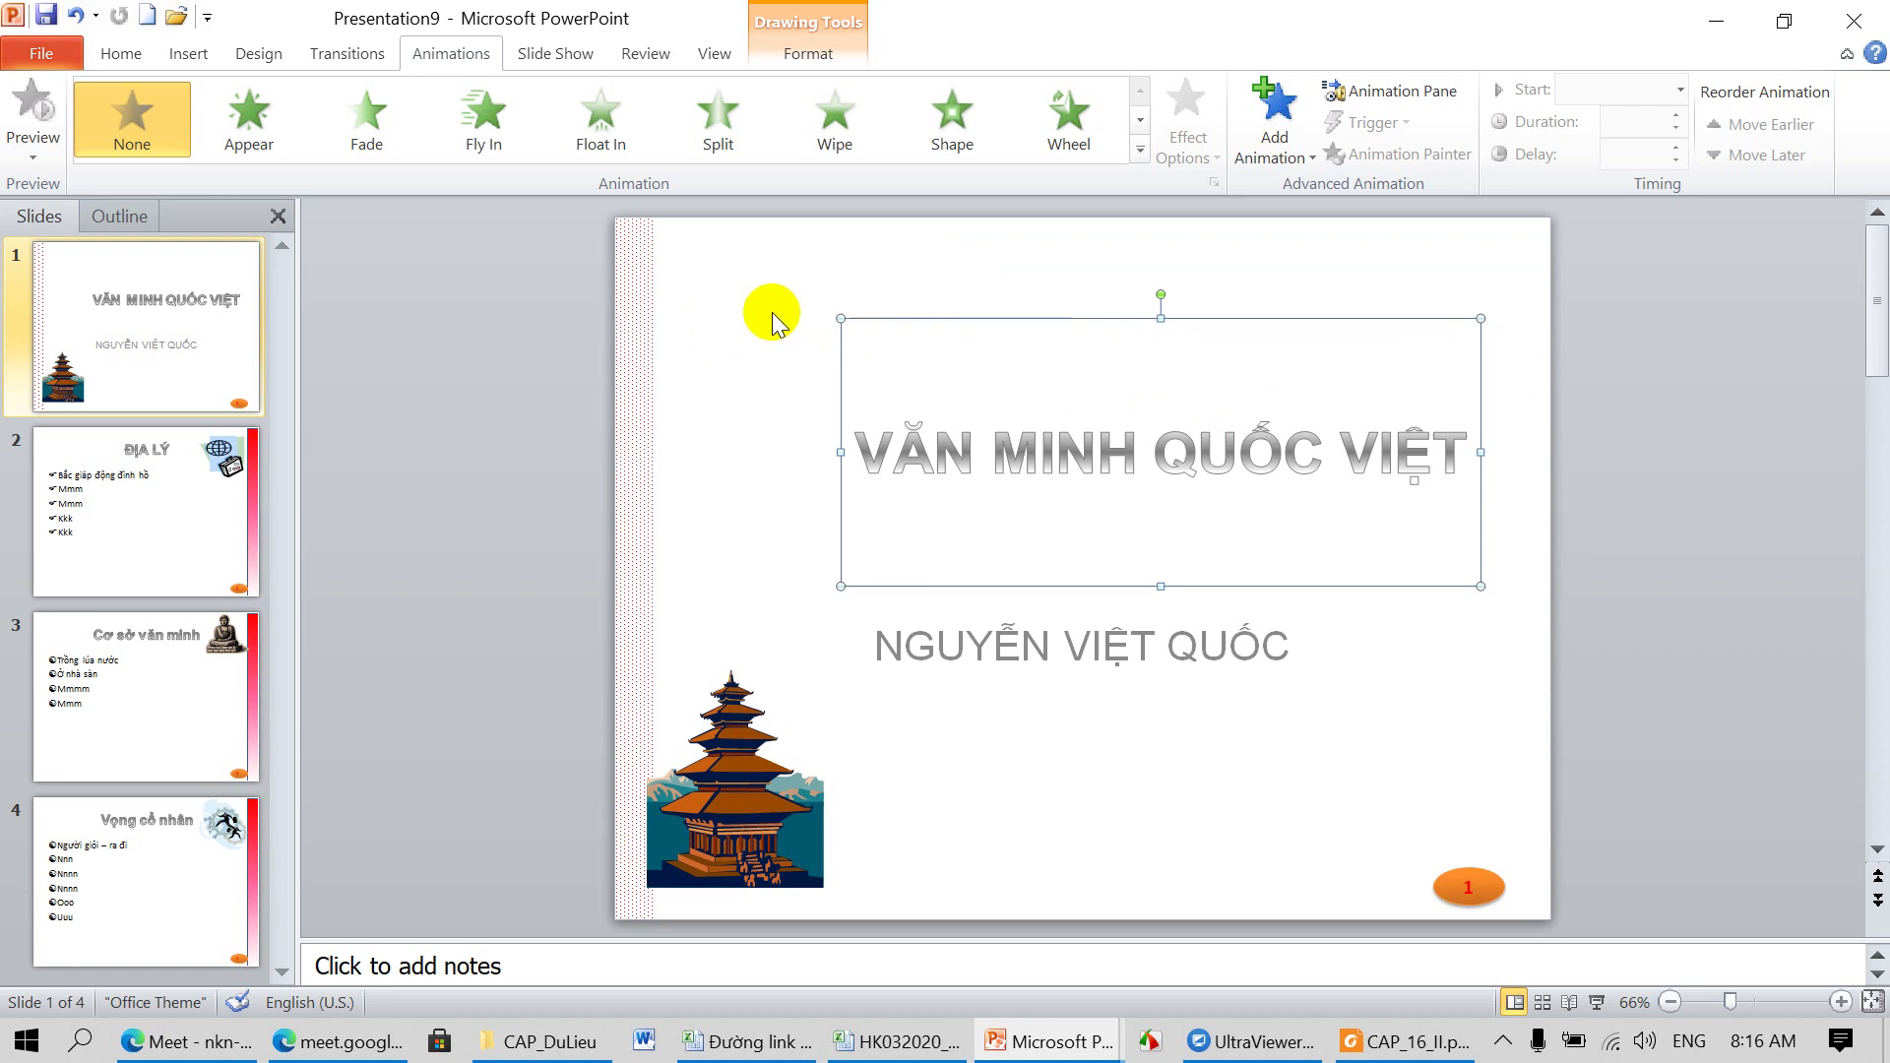
left_click(1141, 152)
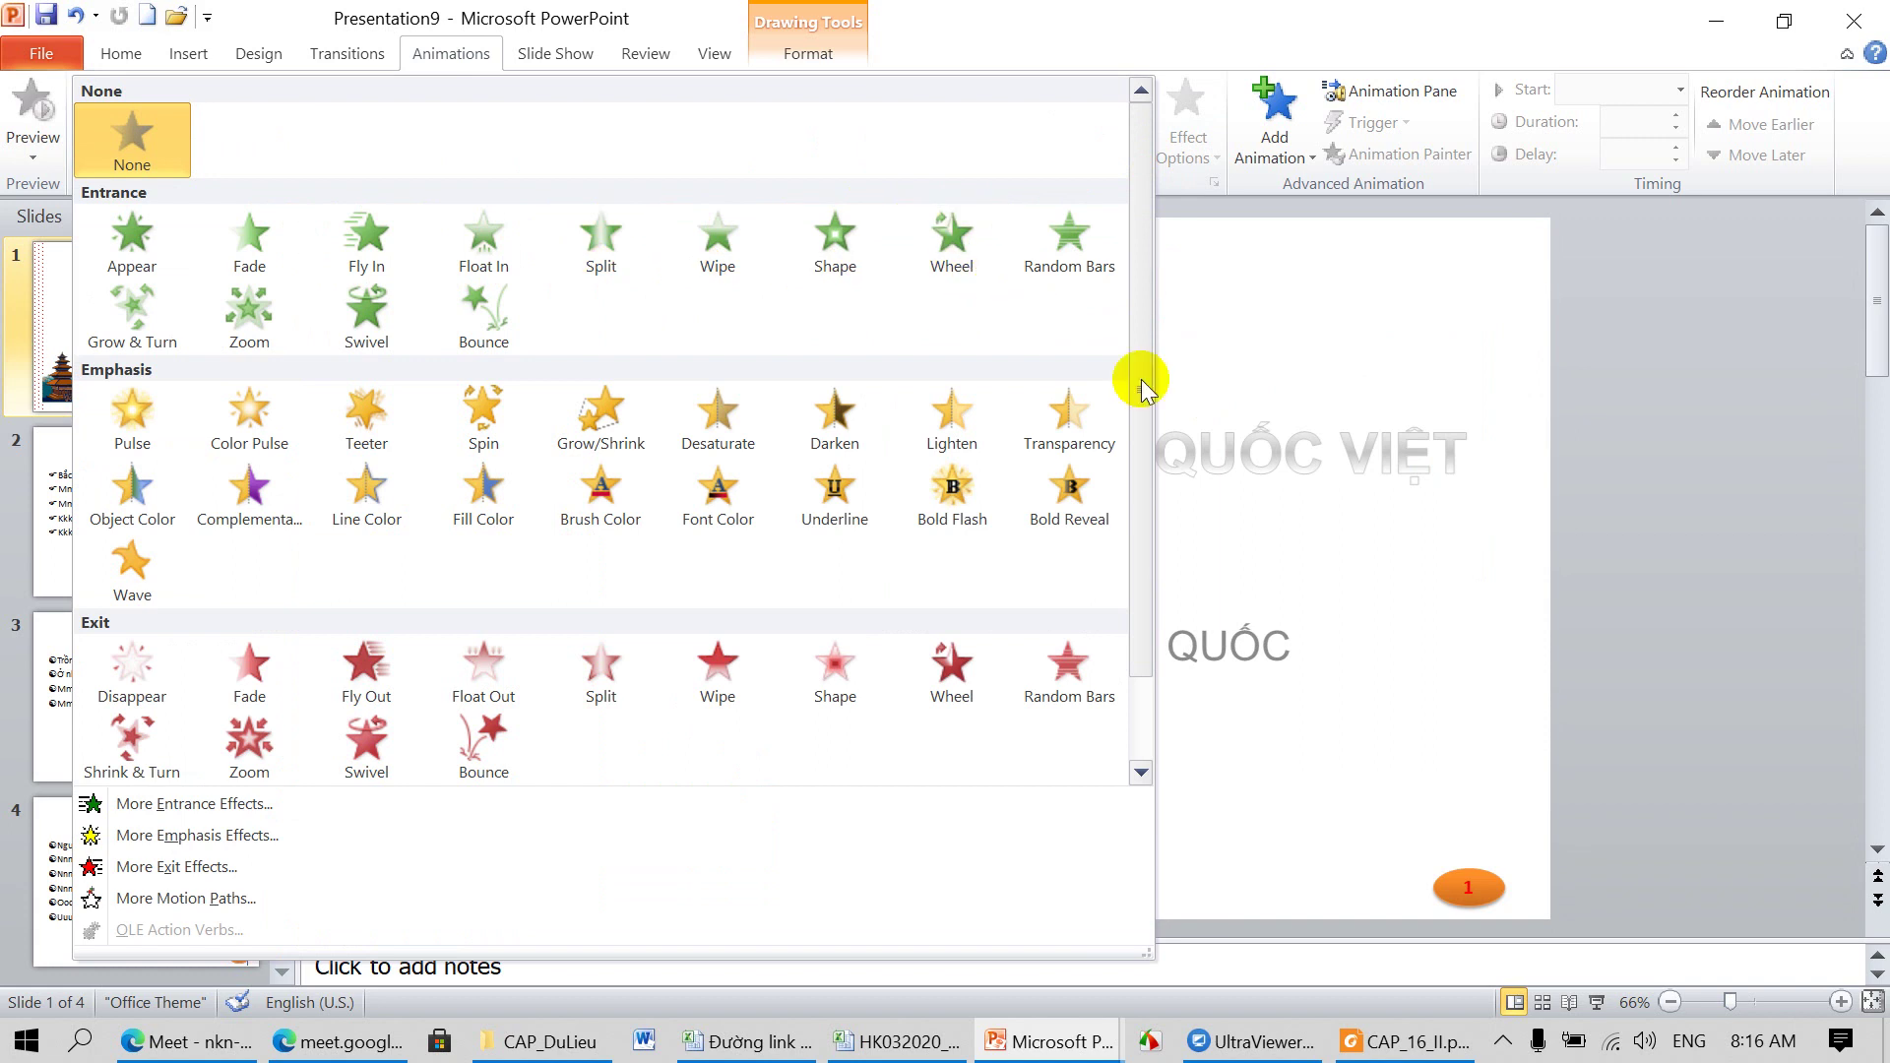
scroll(1134, 443, "down", 1)
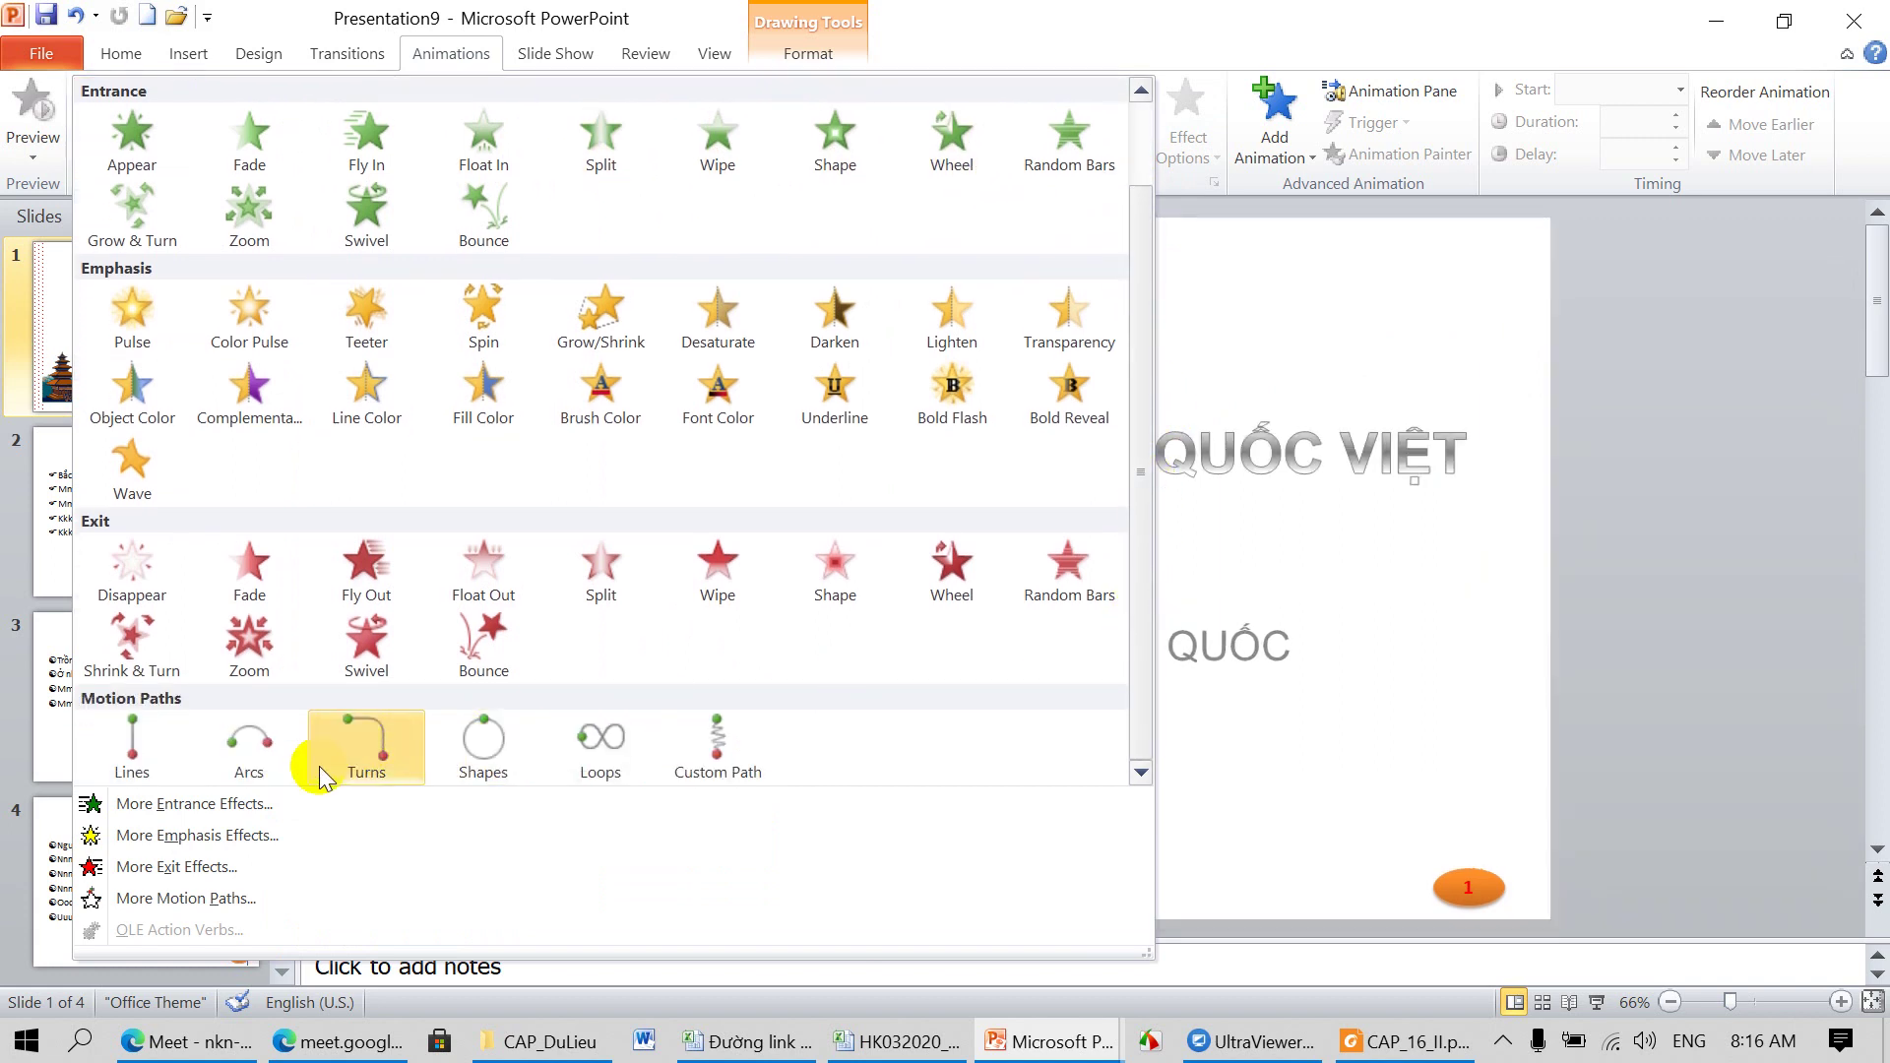
left_click(251, 807)
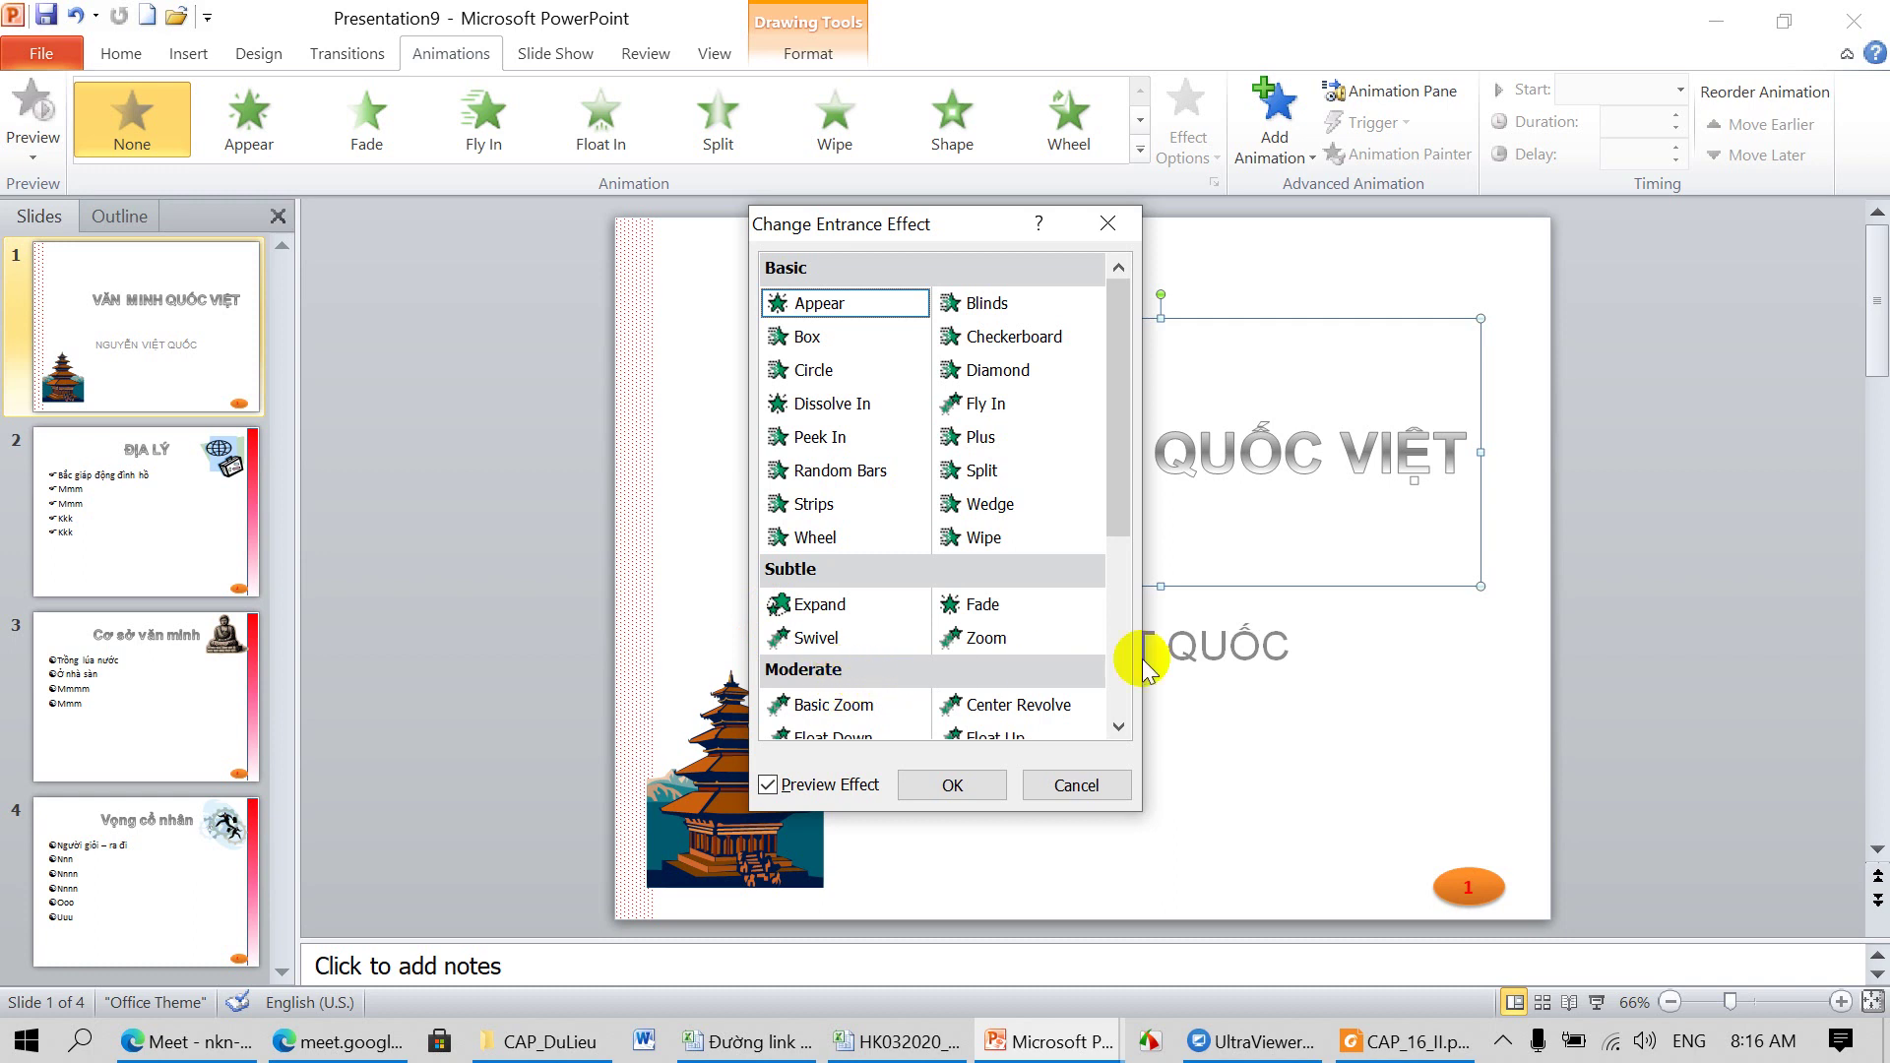
left_click_drag(1119, 476, 1124, 610)
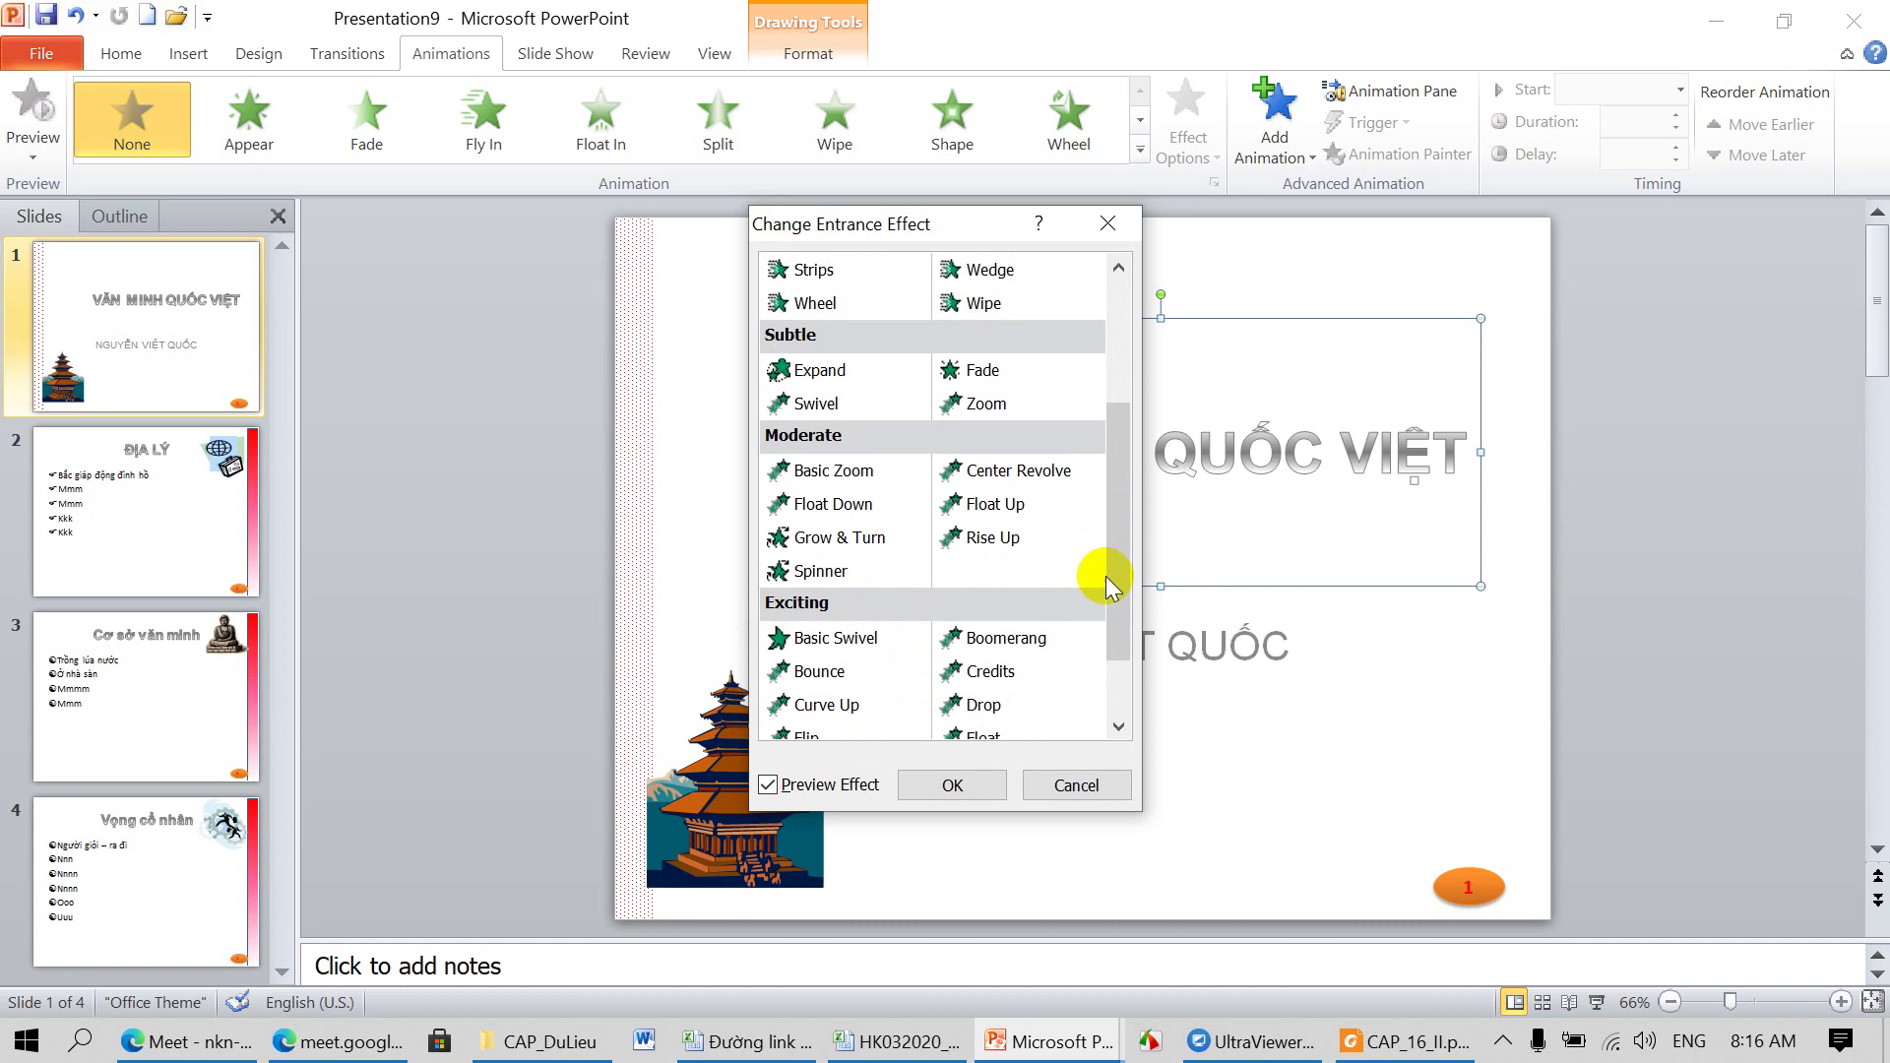
Step: Apply the Basic Swivel entrance effect from the Exciting group to the title
left_click_drag(1117, 598, 1119, 650)
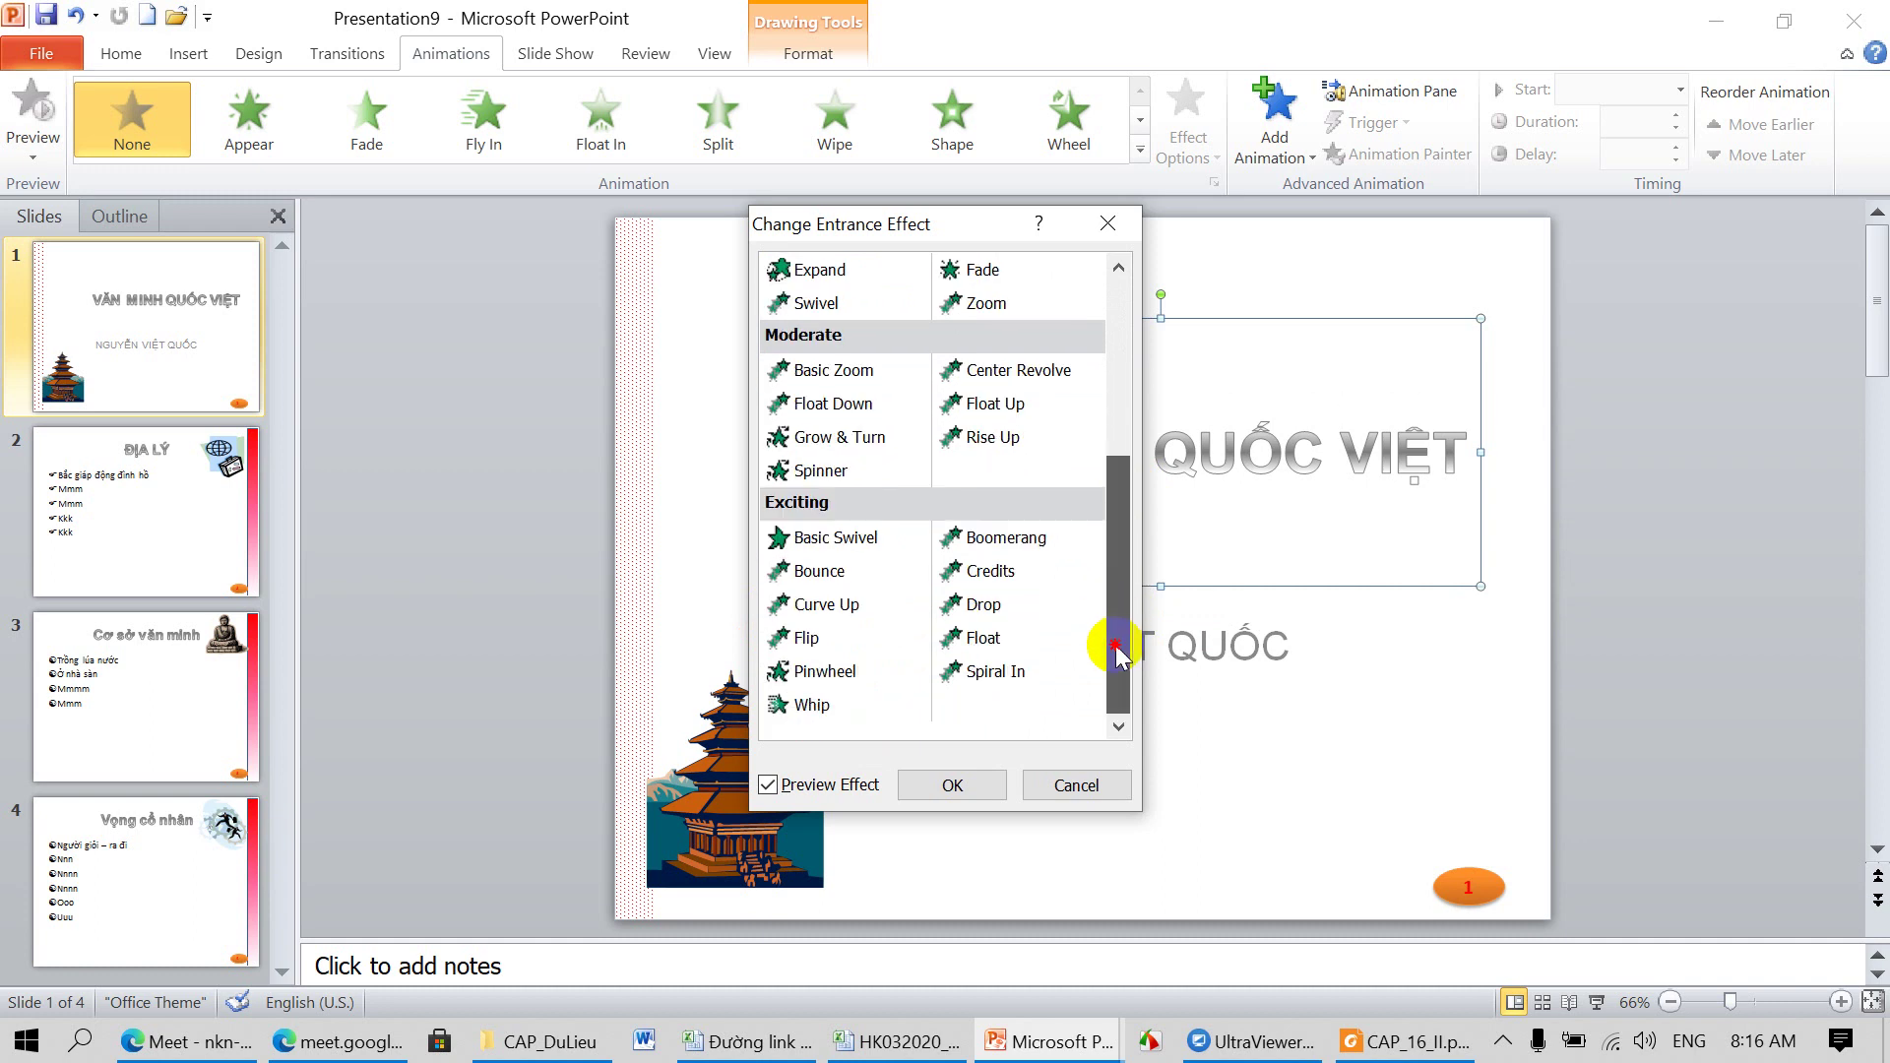
left_click(856, 542)
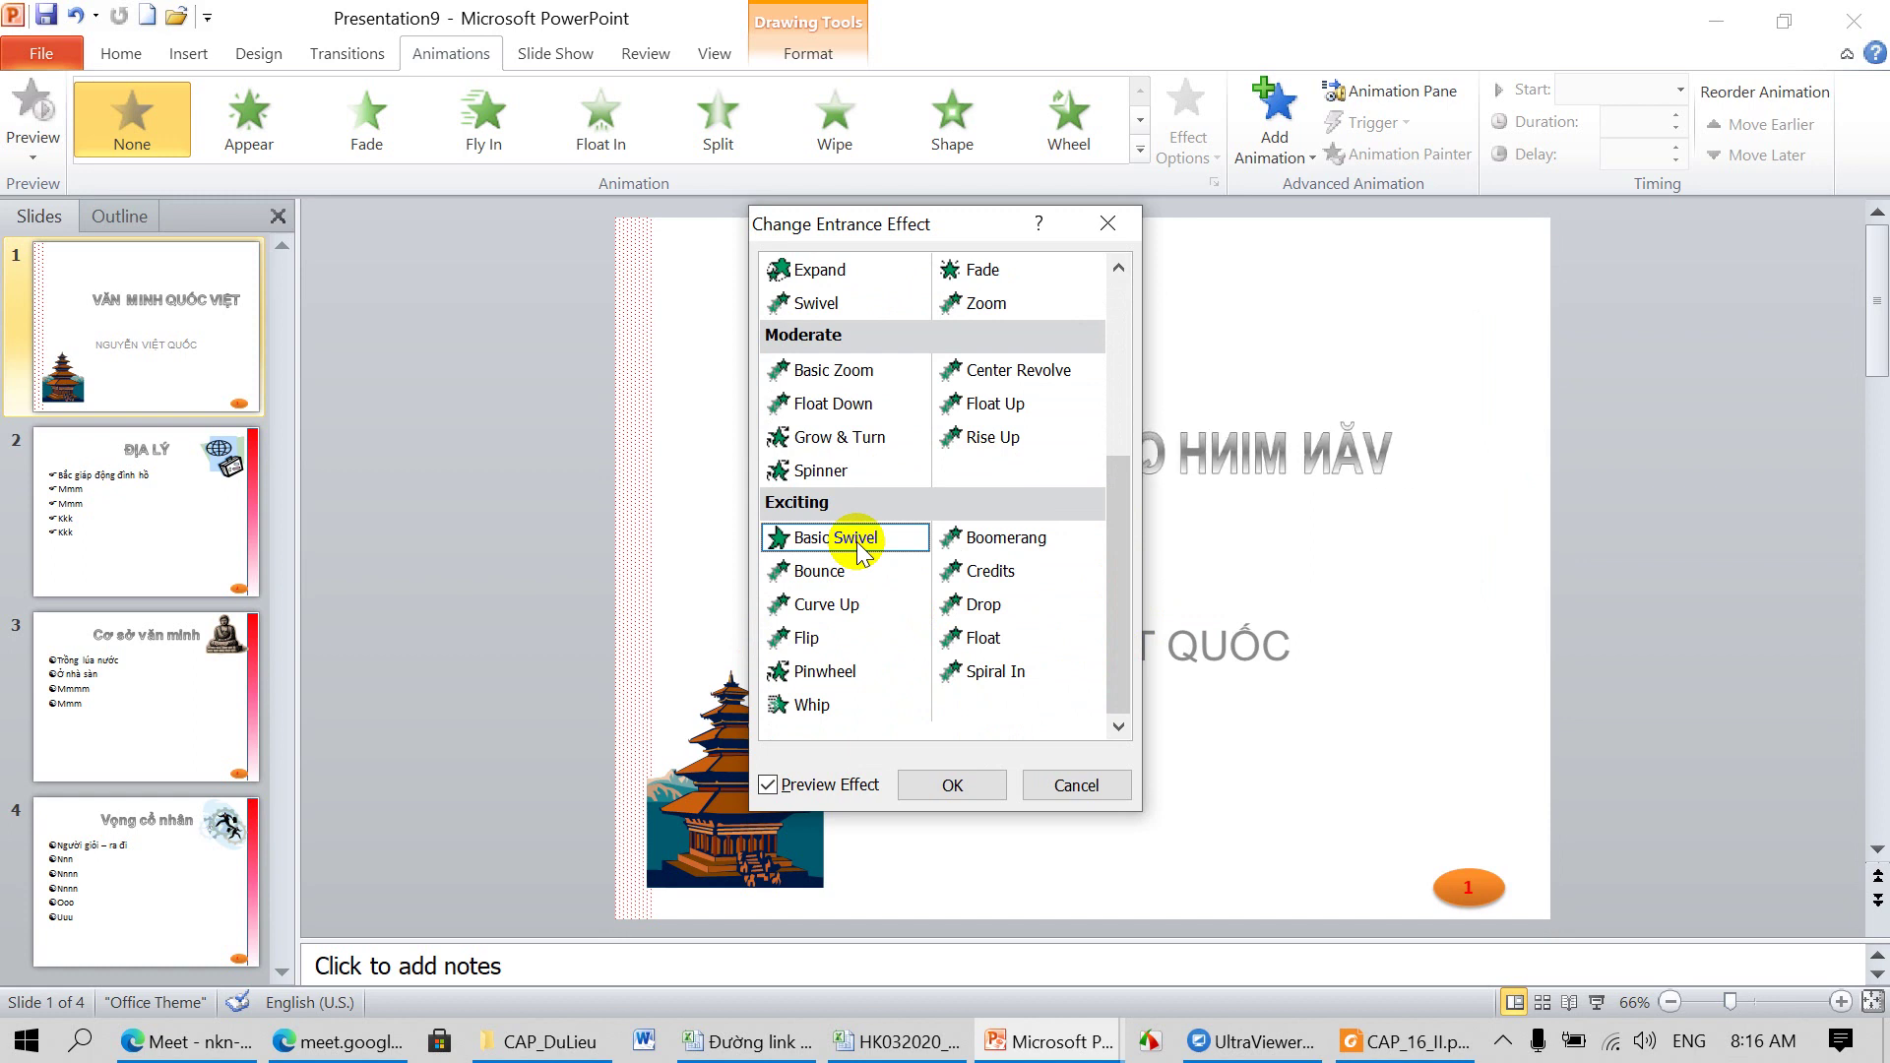
left_click(955, 786)
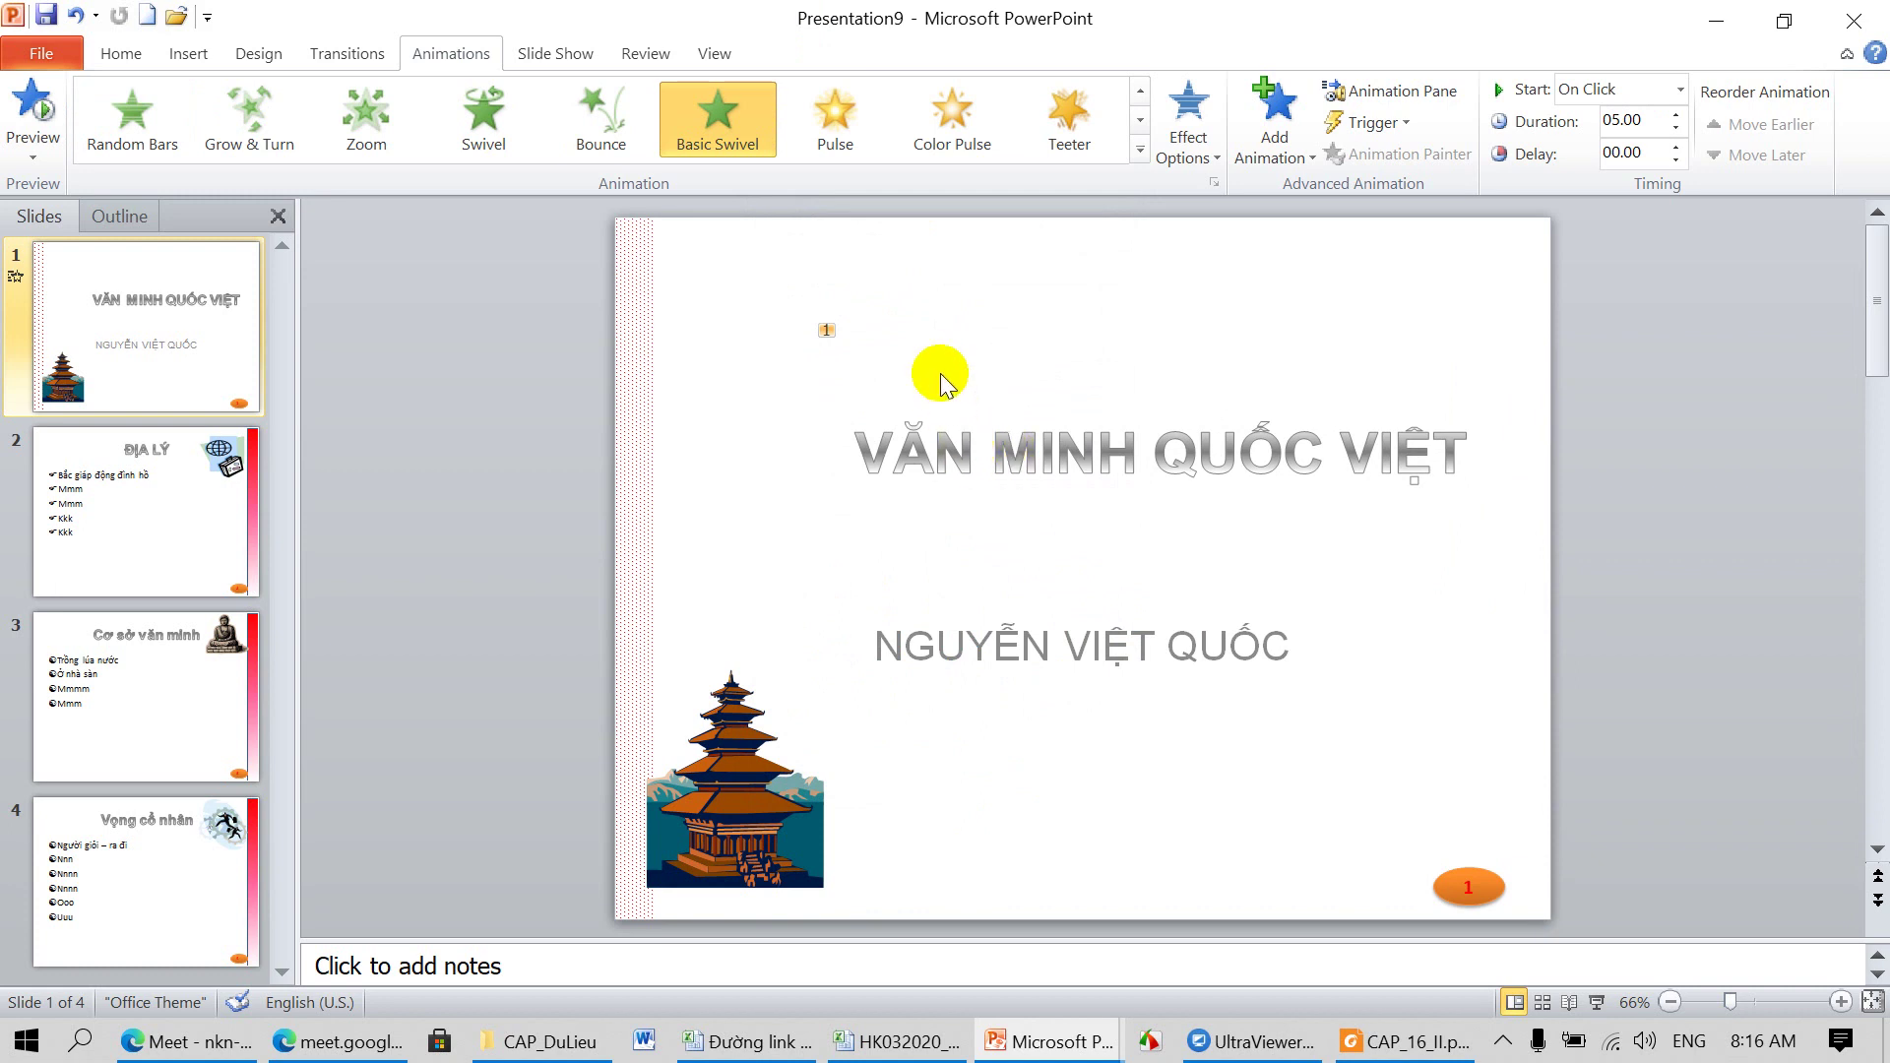
Step: Show the Animation Pane and keep the title animation starting On Click
left_click(1420, 93)
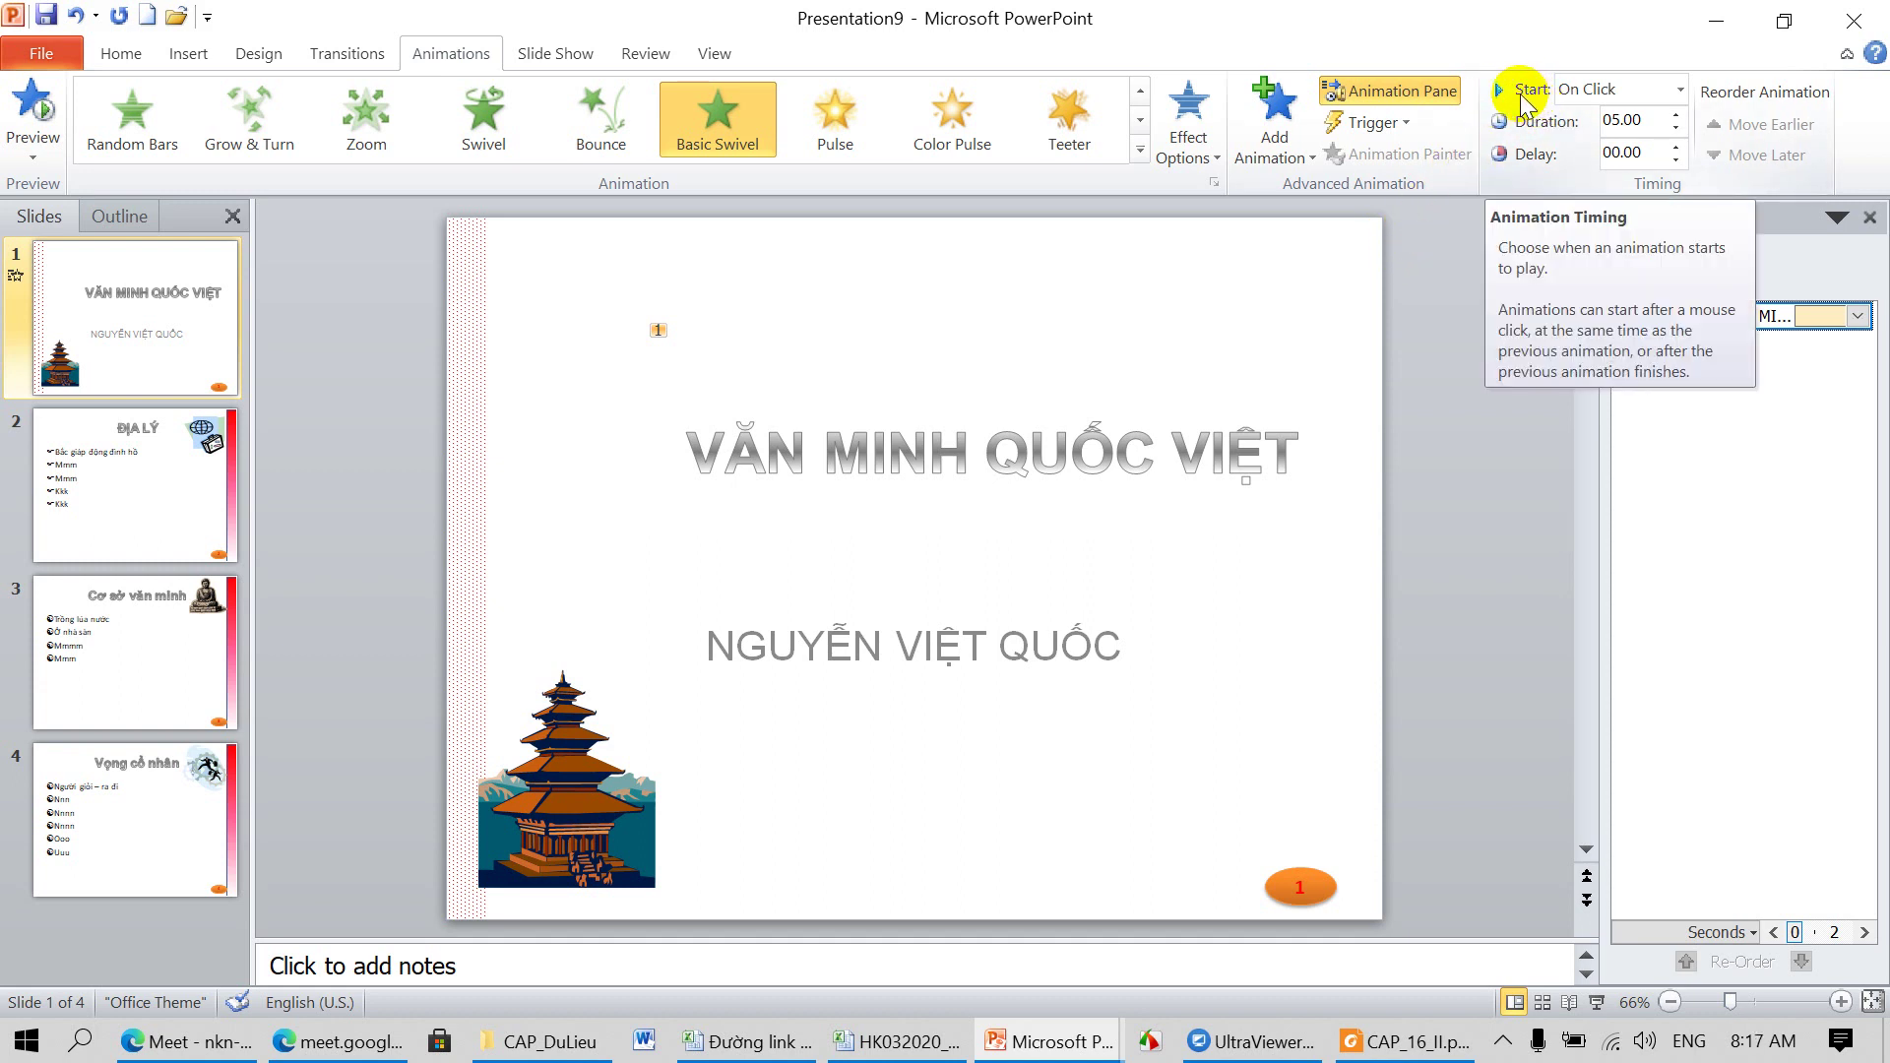
left_click(1681, 91)
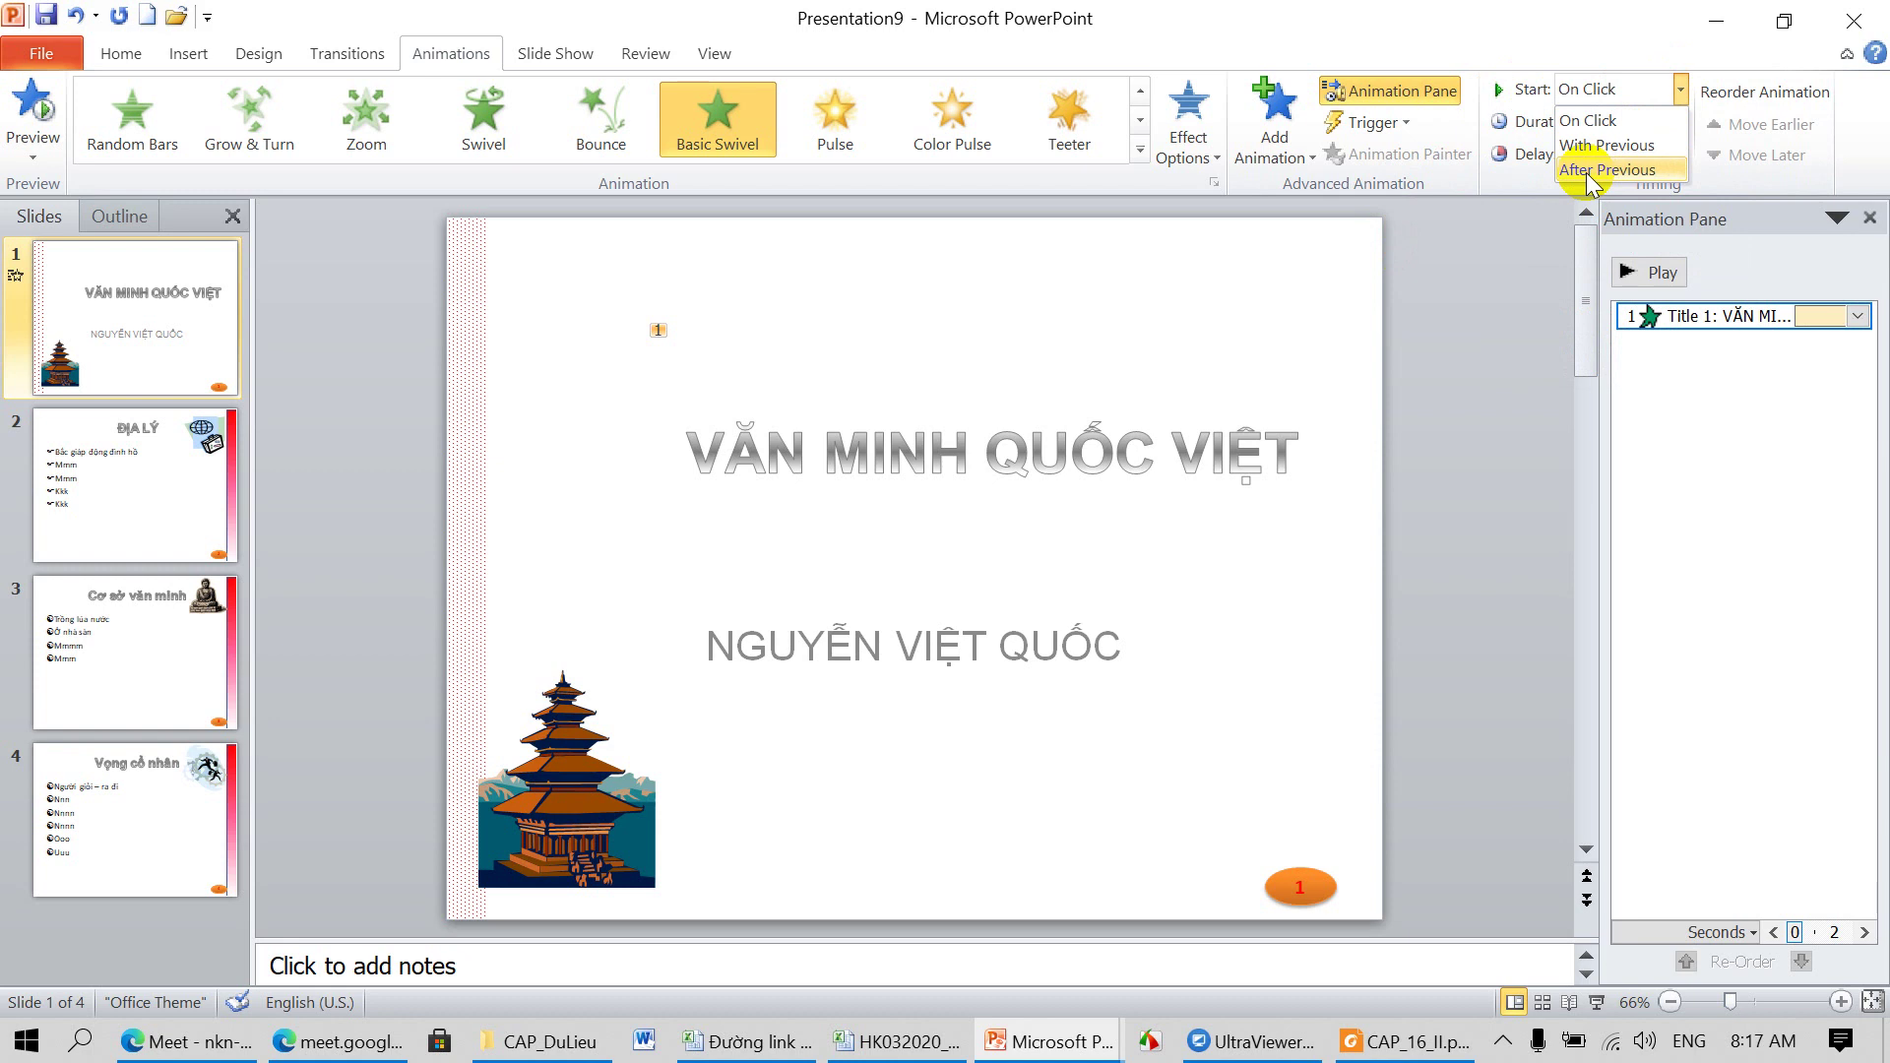
left_click(1509, 227)
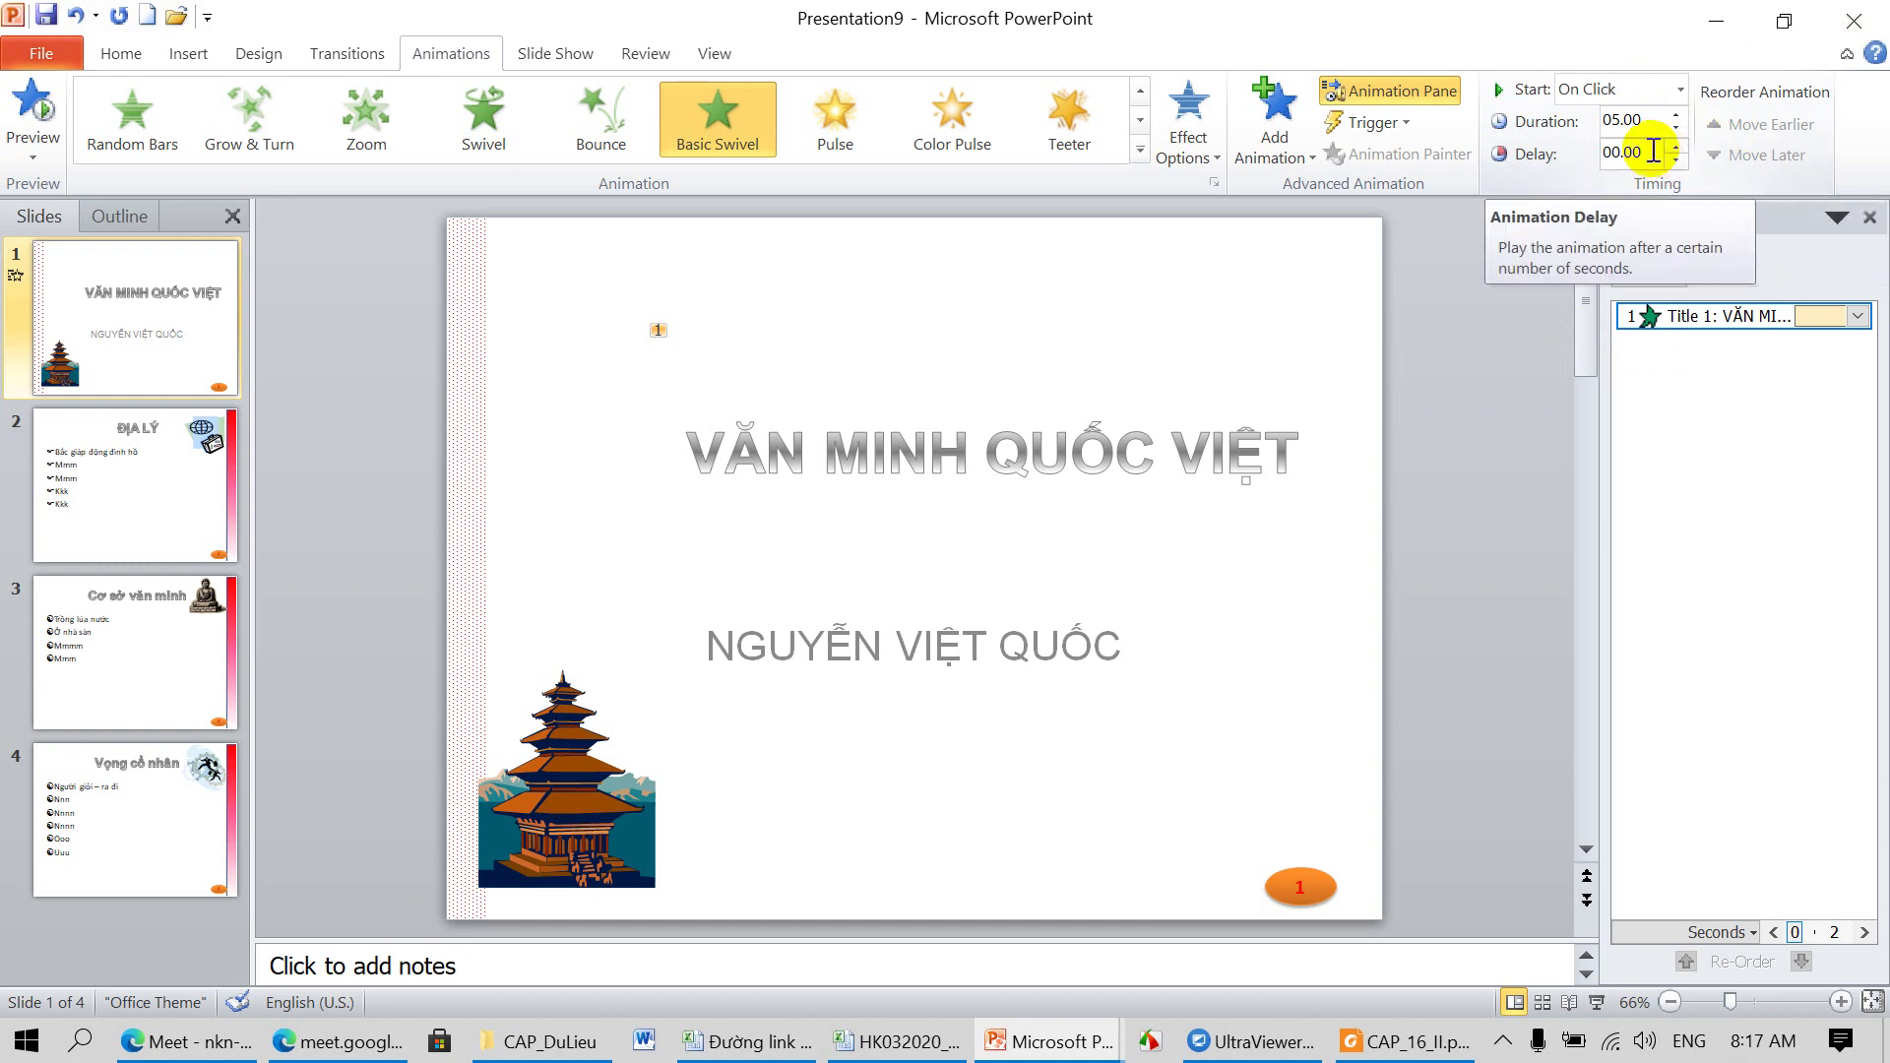
Step: Adjust the title animation's Delay with the spinner, then reset it to 0
left_click_drag(1654, 153, 1560, 138)
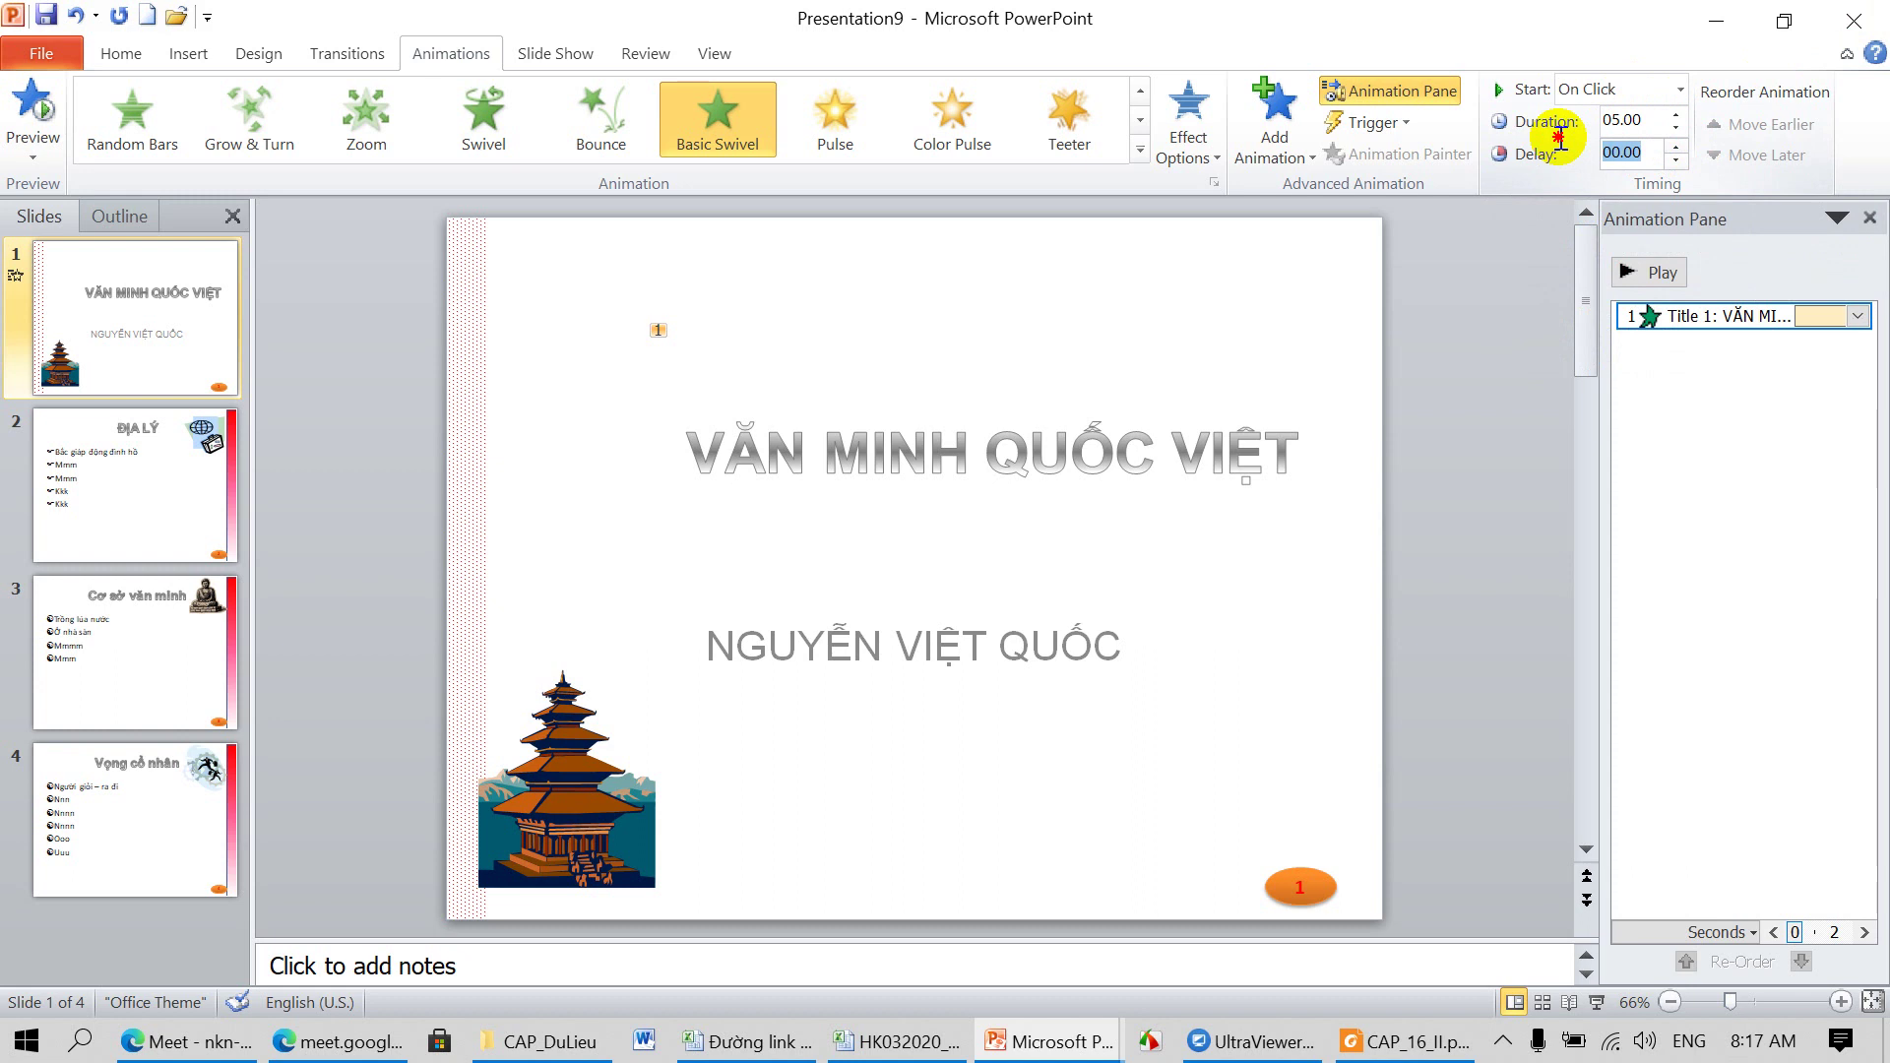
left_click(1548, 259)
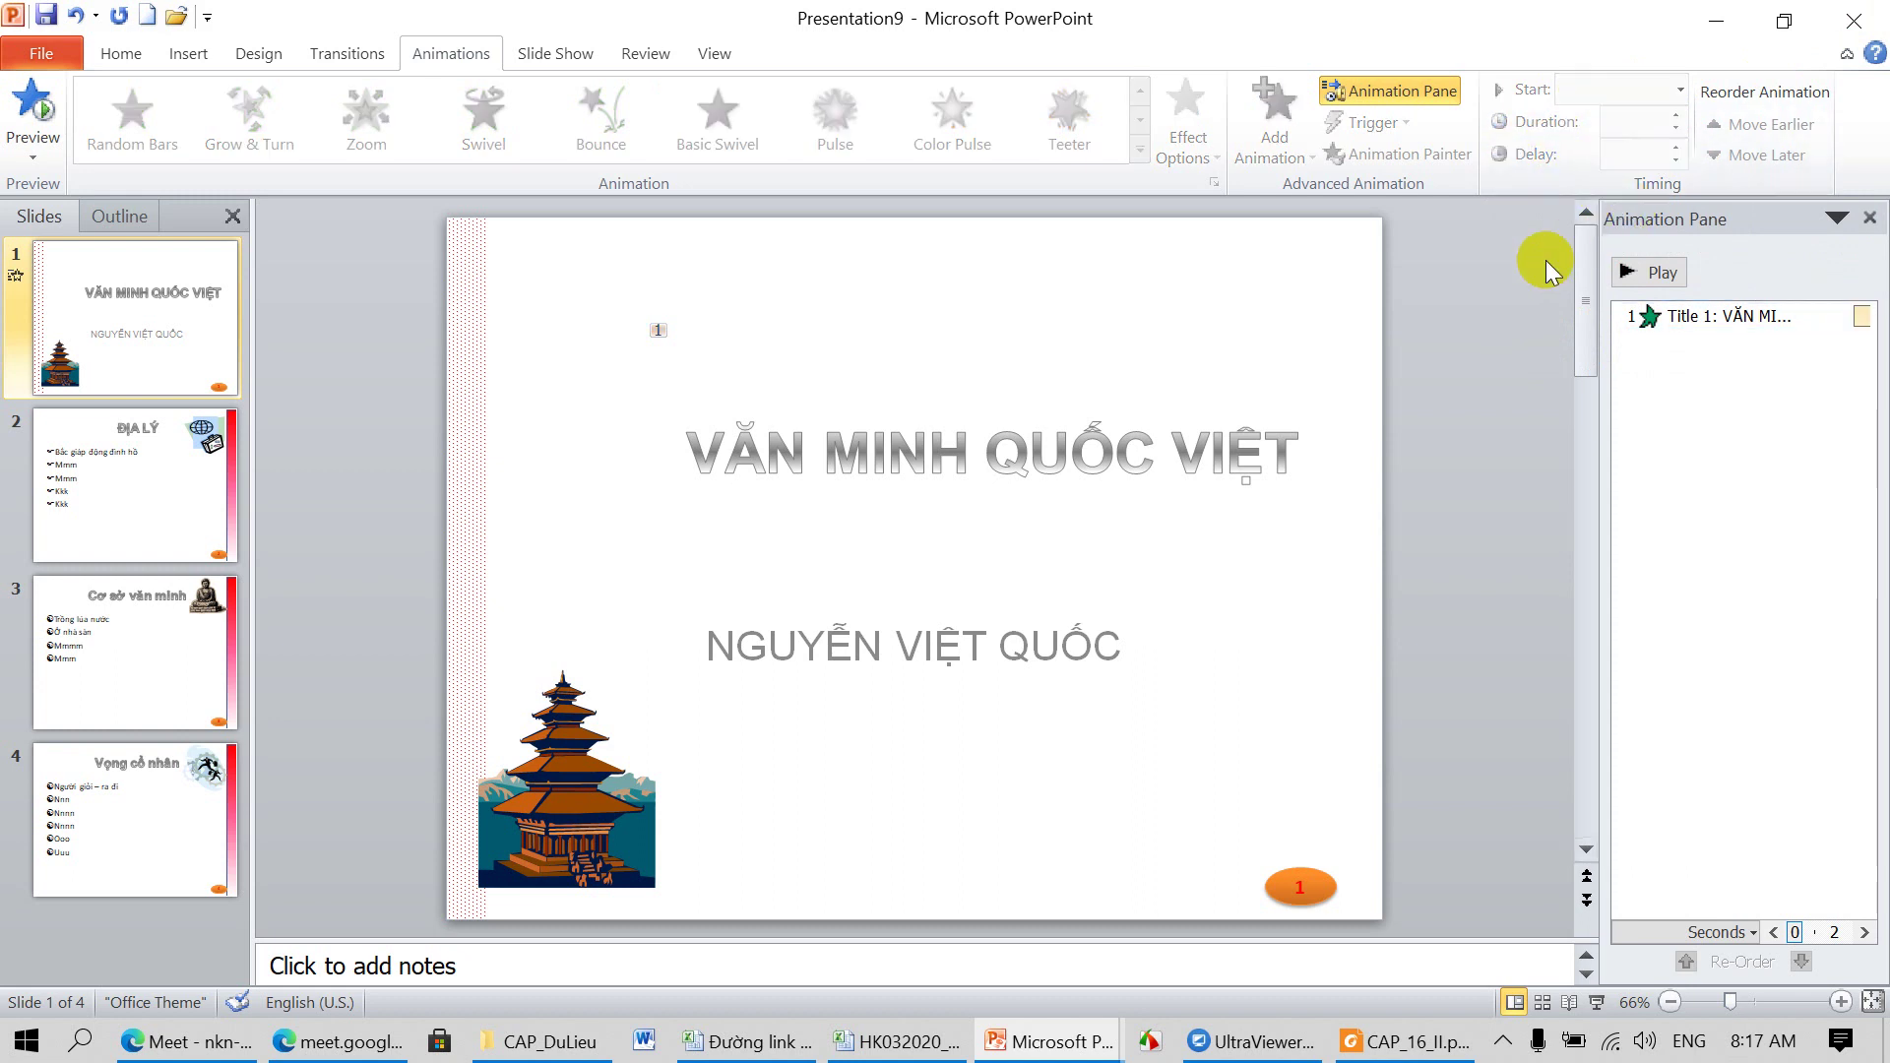
left_click(1660, 315)
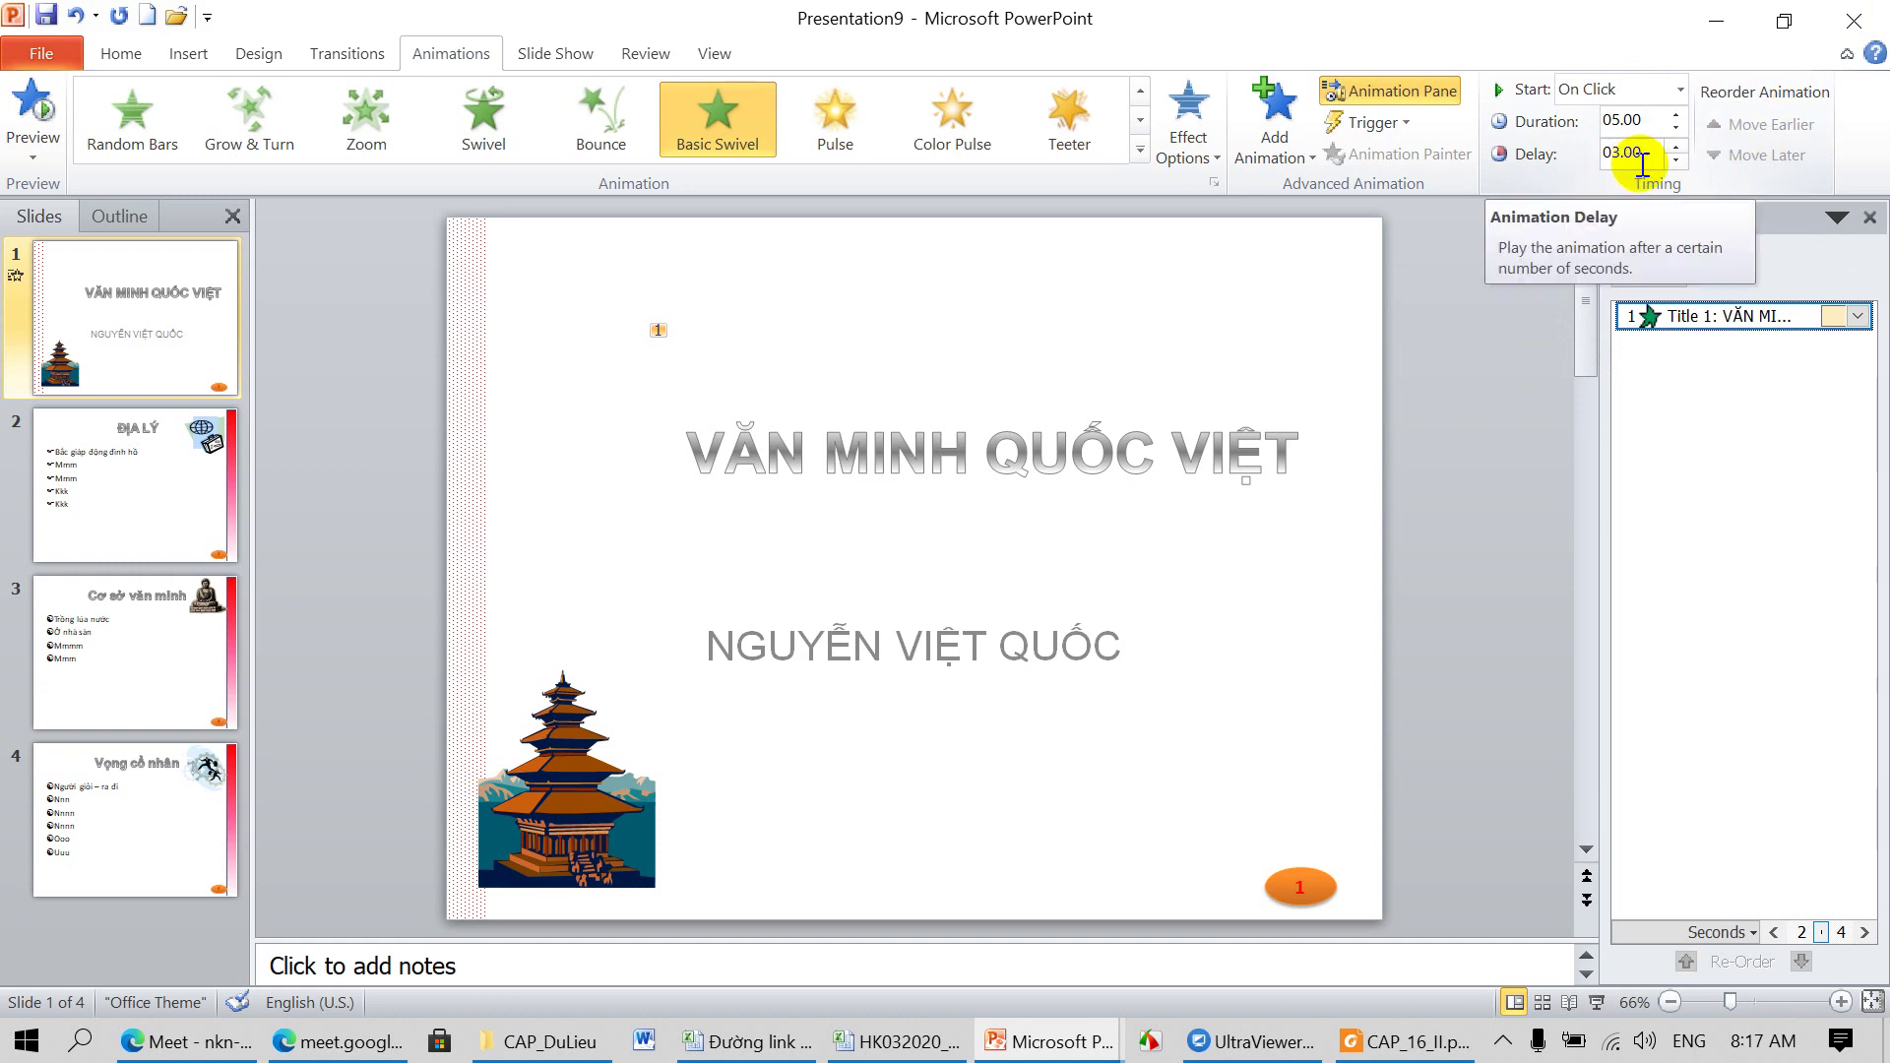
left_click(1674, 161)
left_click(1674, 161)
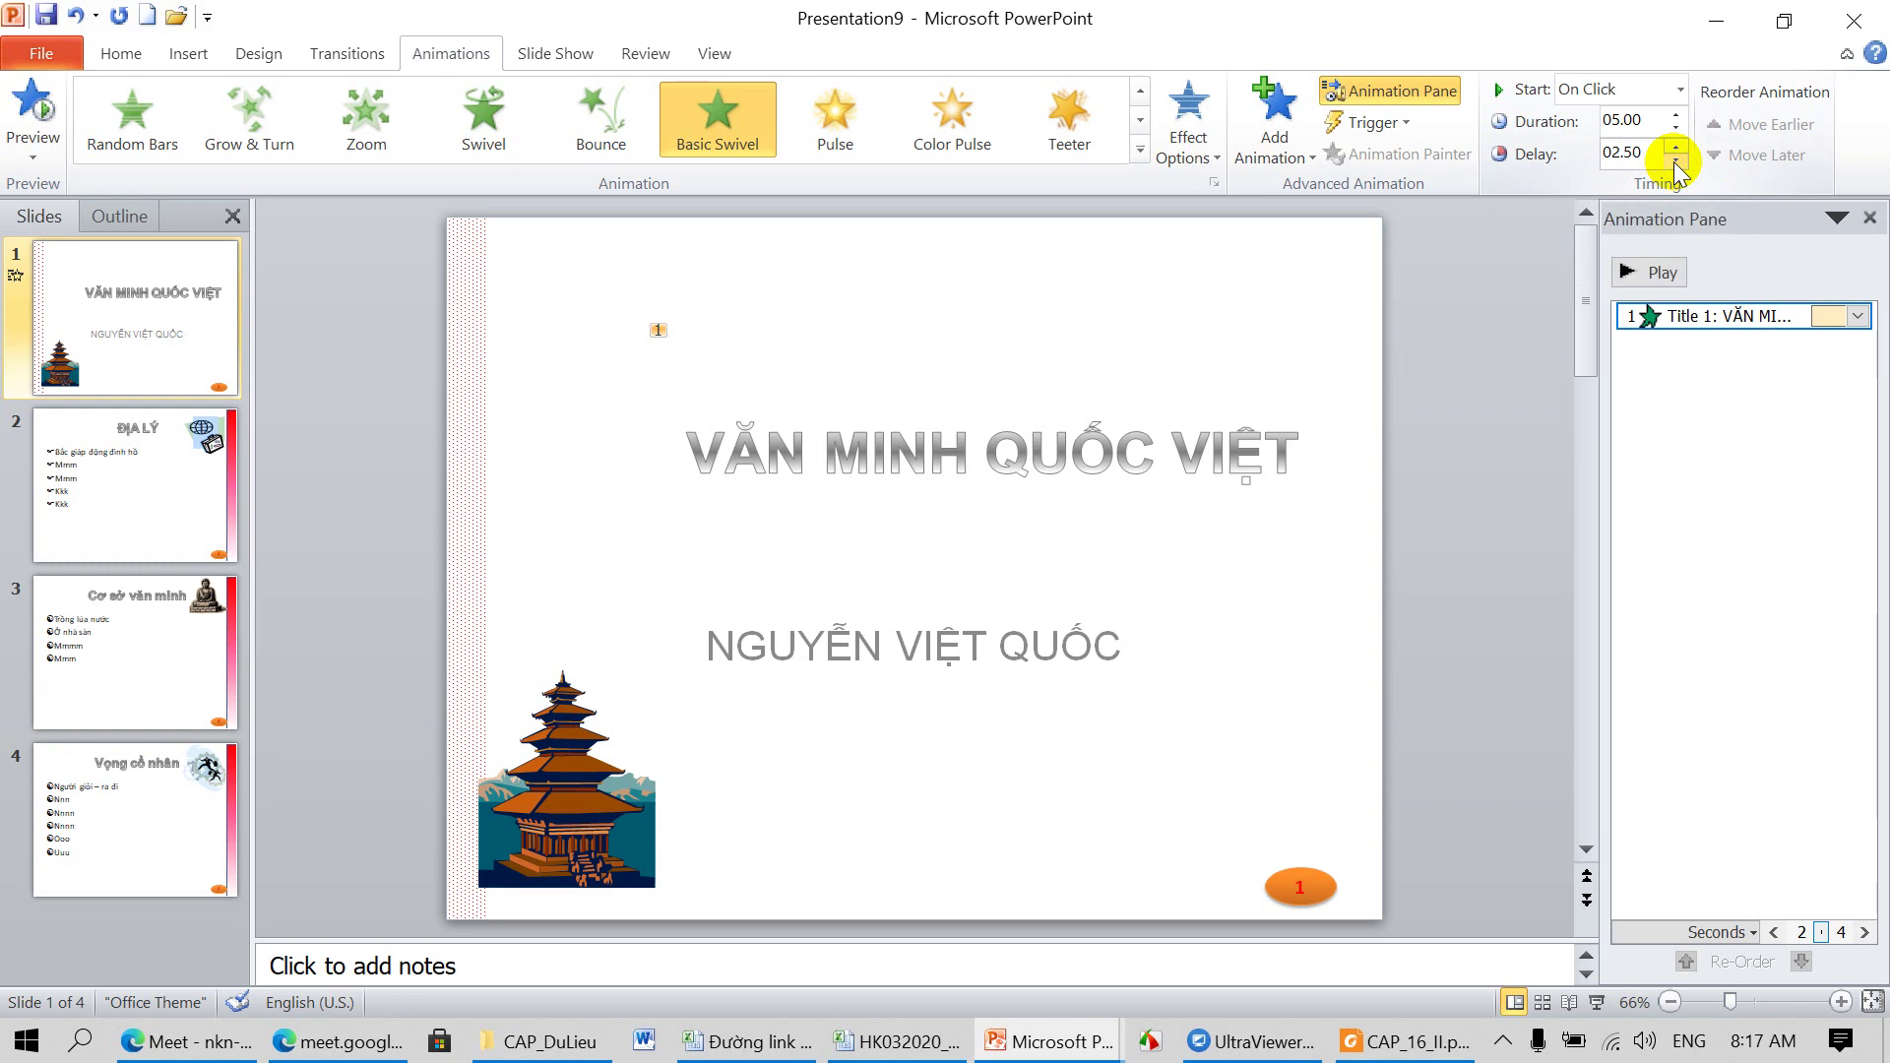
left_click(1627, 154)
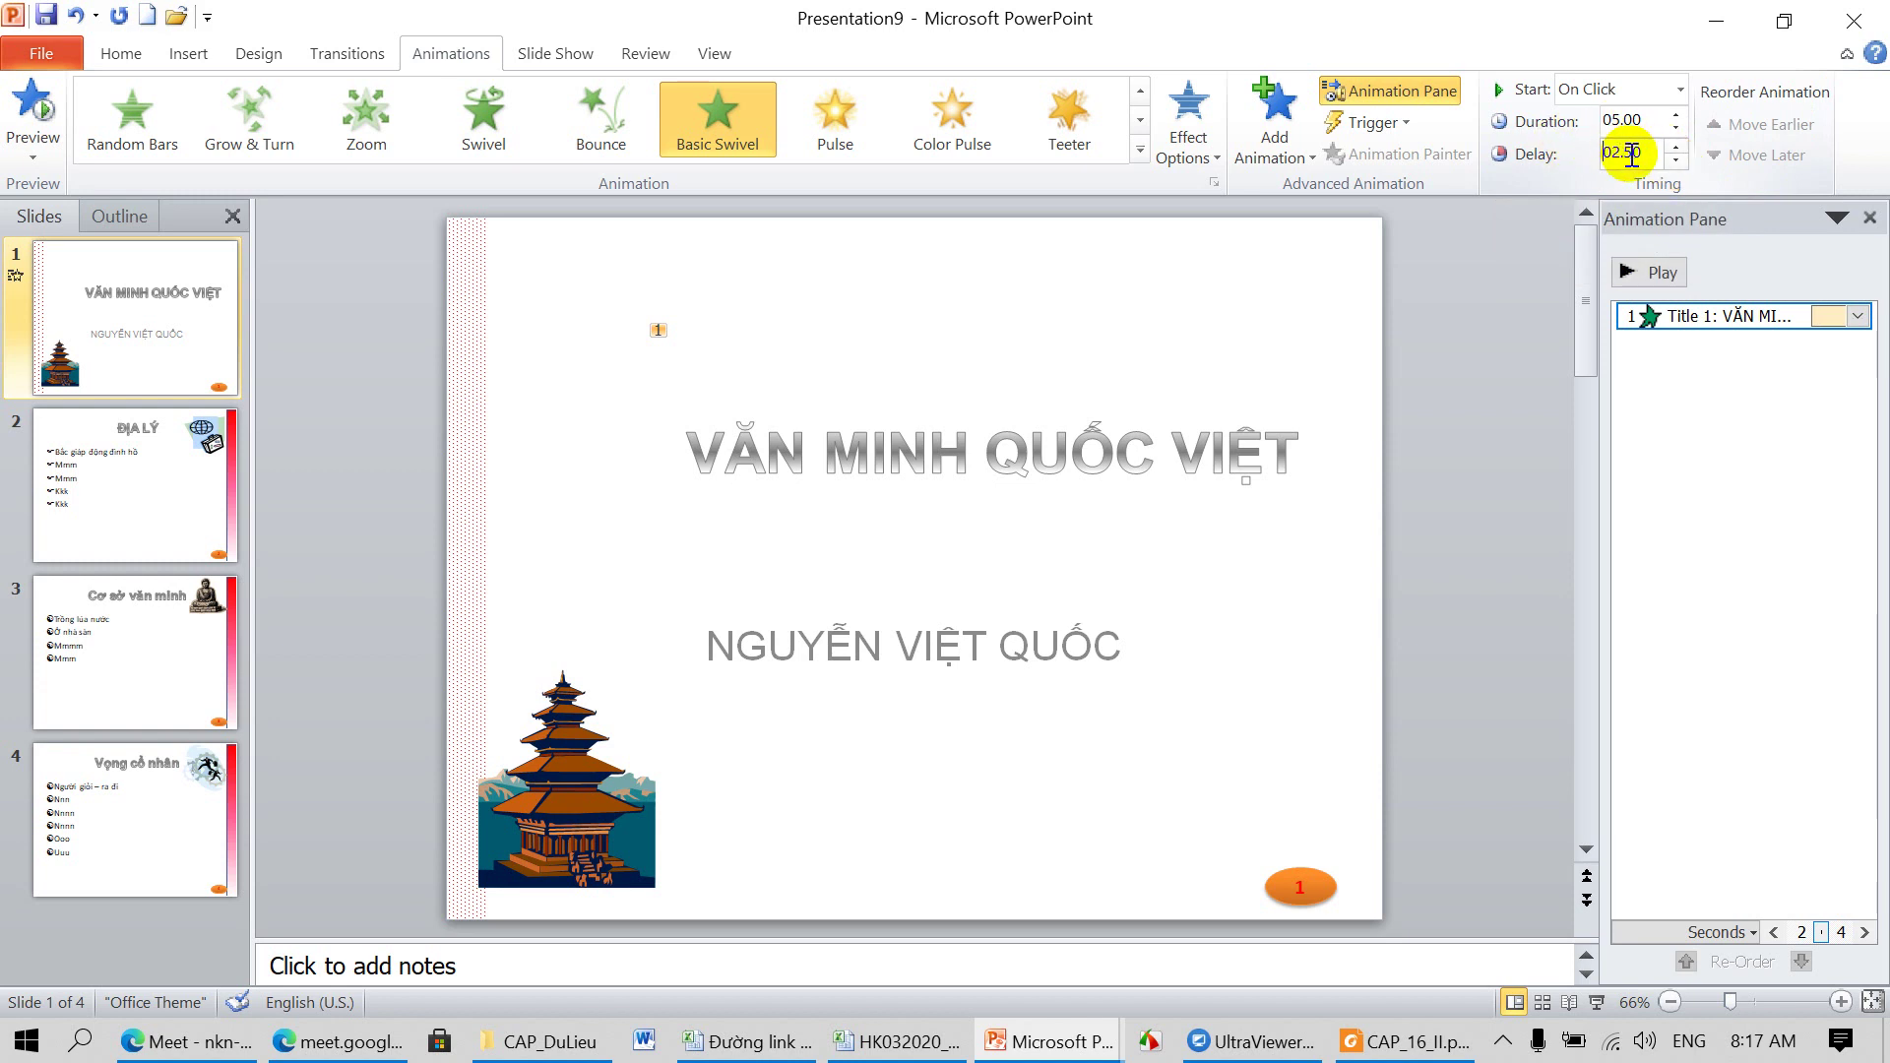
left_click_drag(1645, 149, 1592, 147)
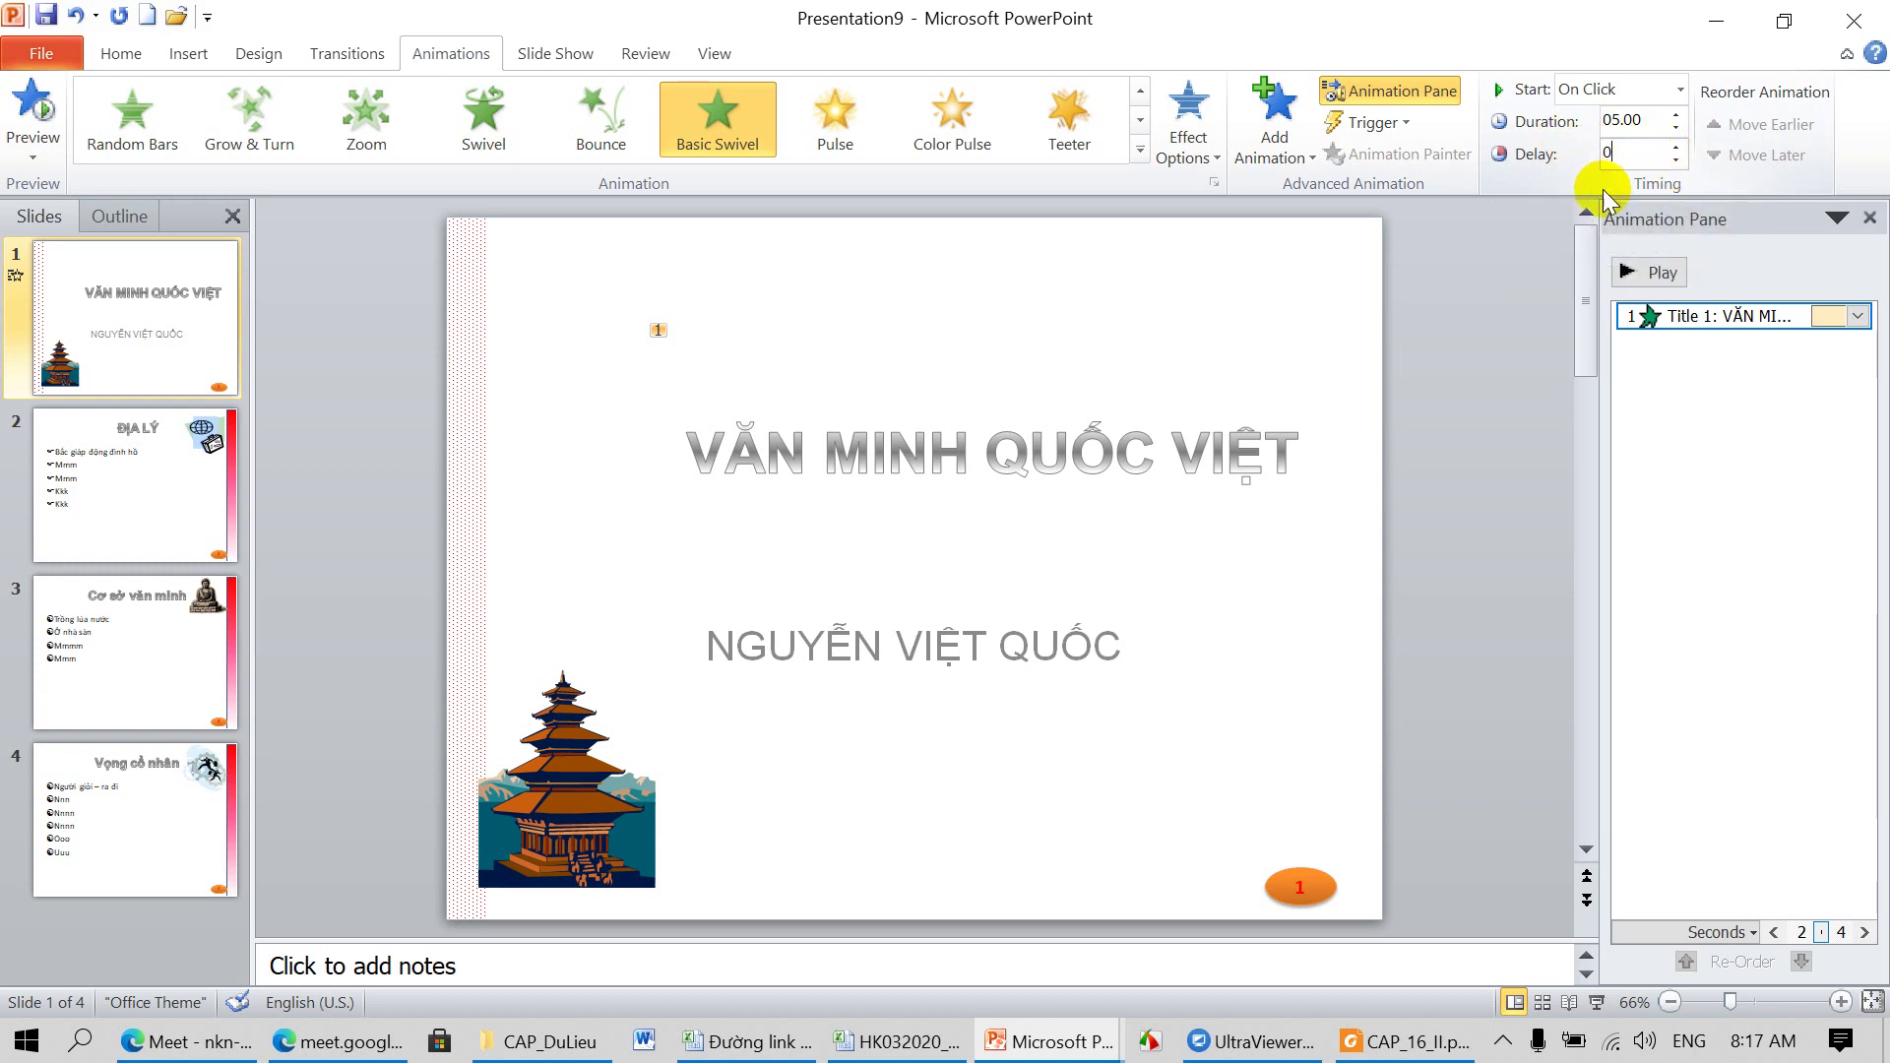
left_click(1527, 248)
left_click(1669, 315)
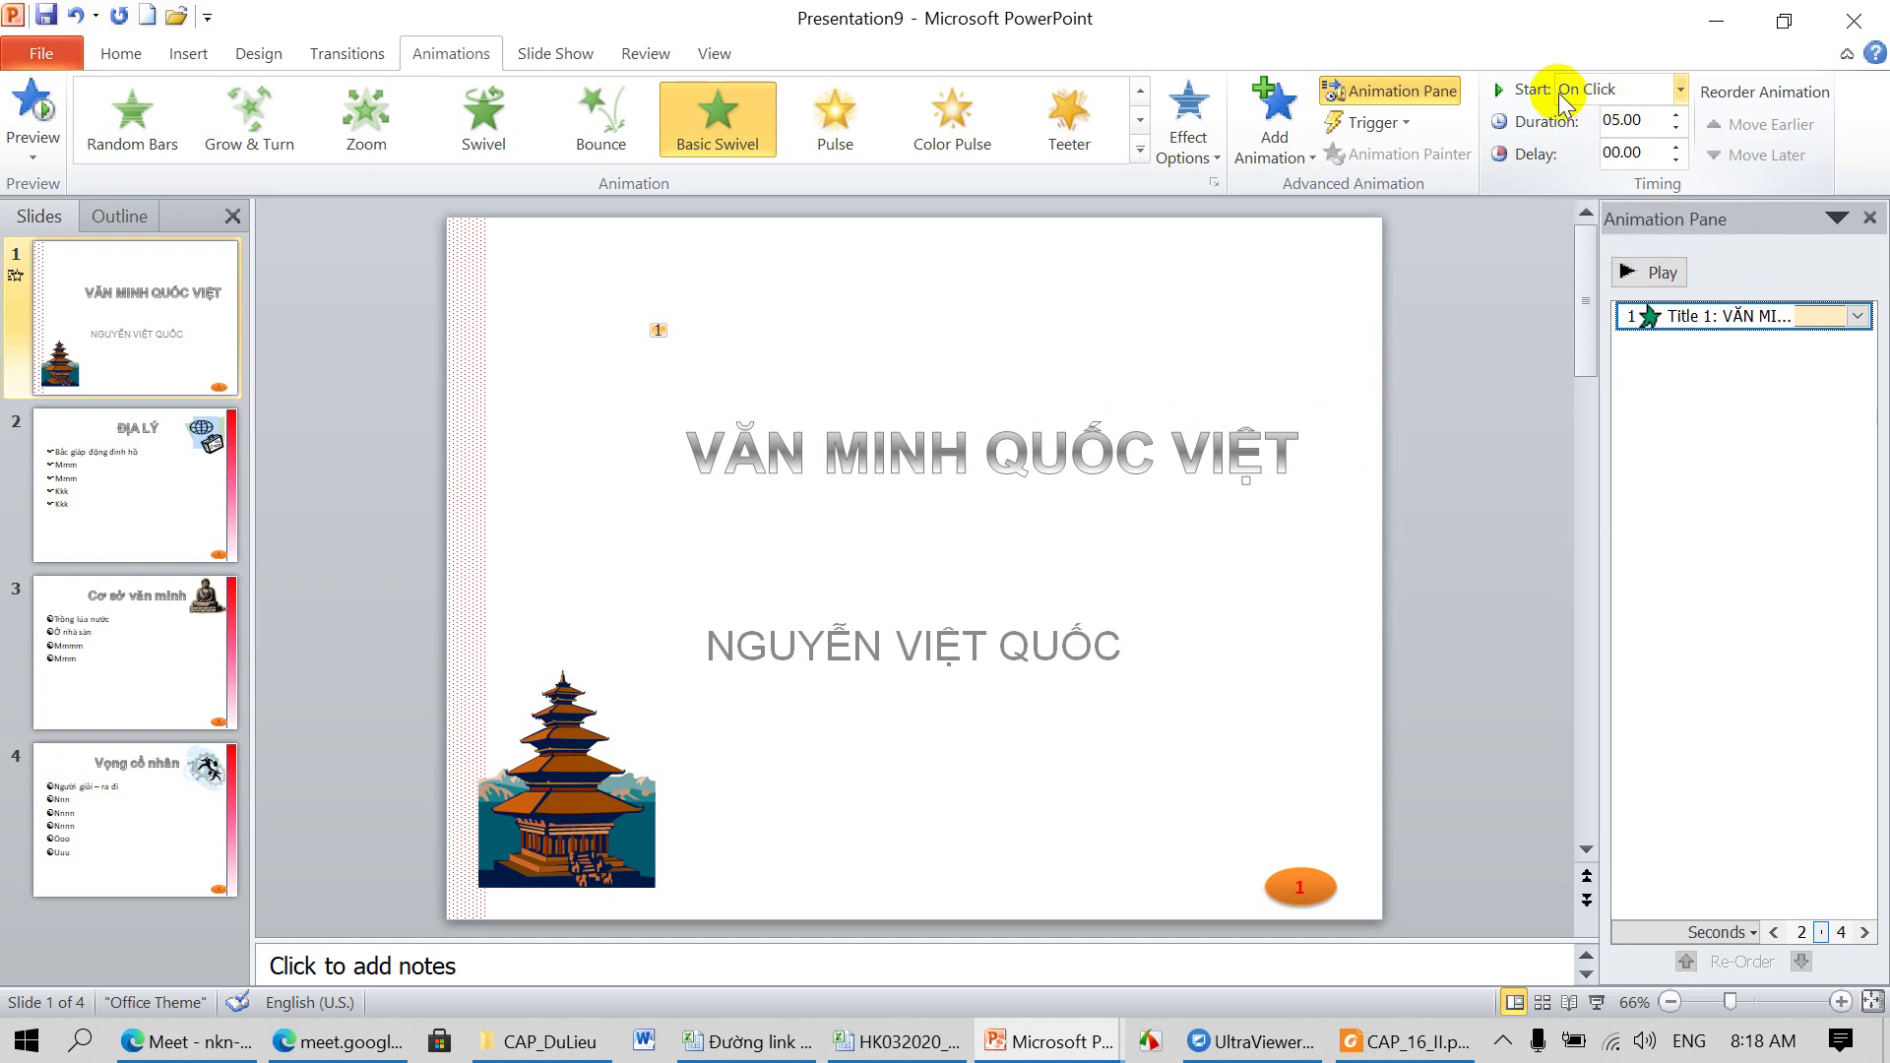
left_click(1679, 89)
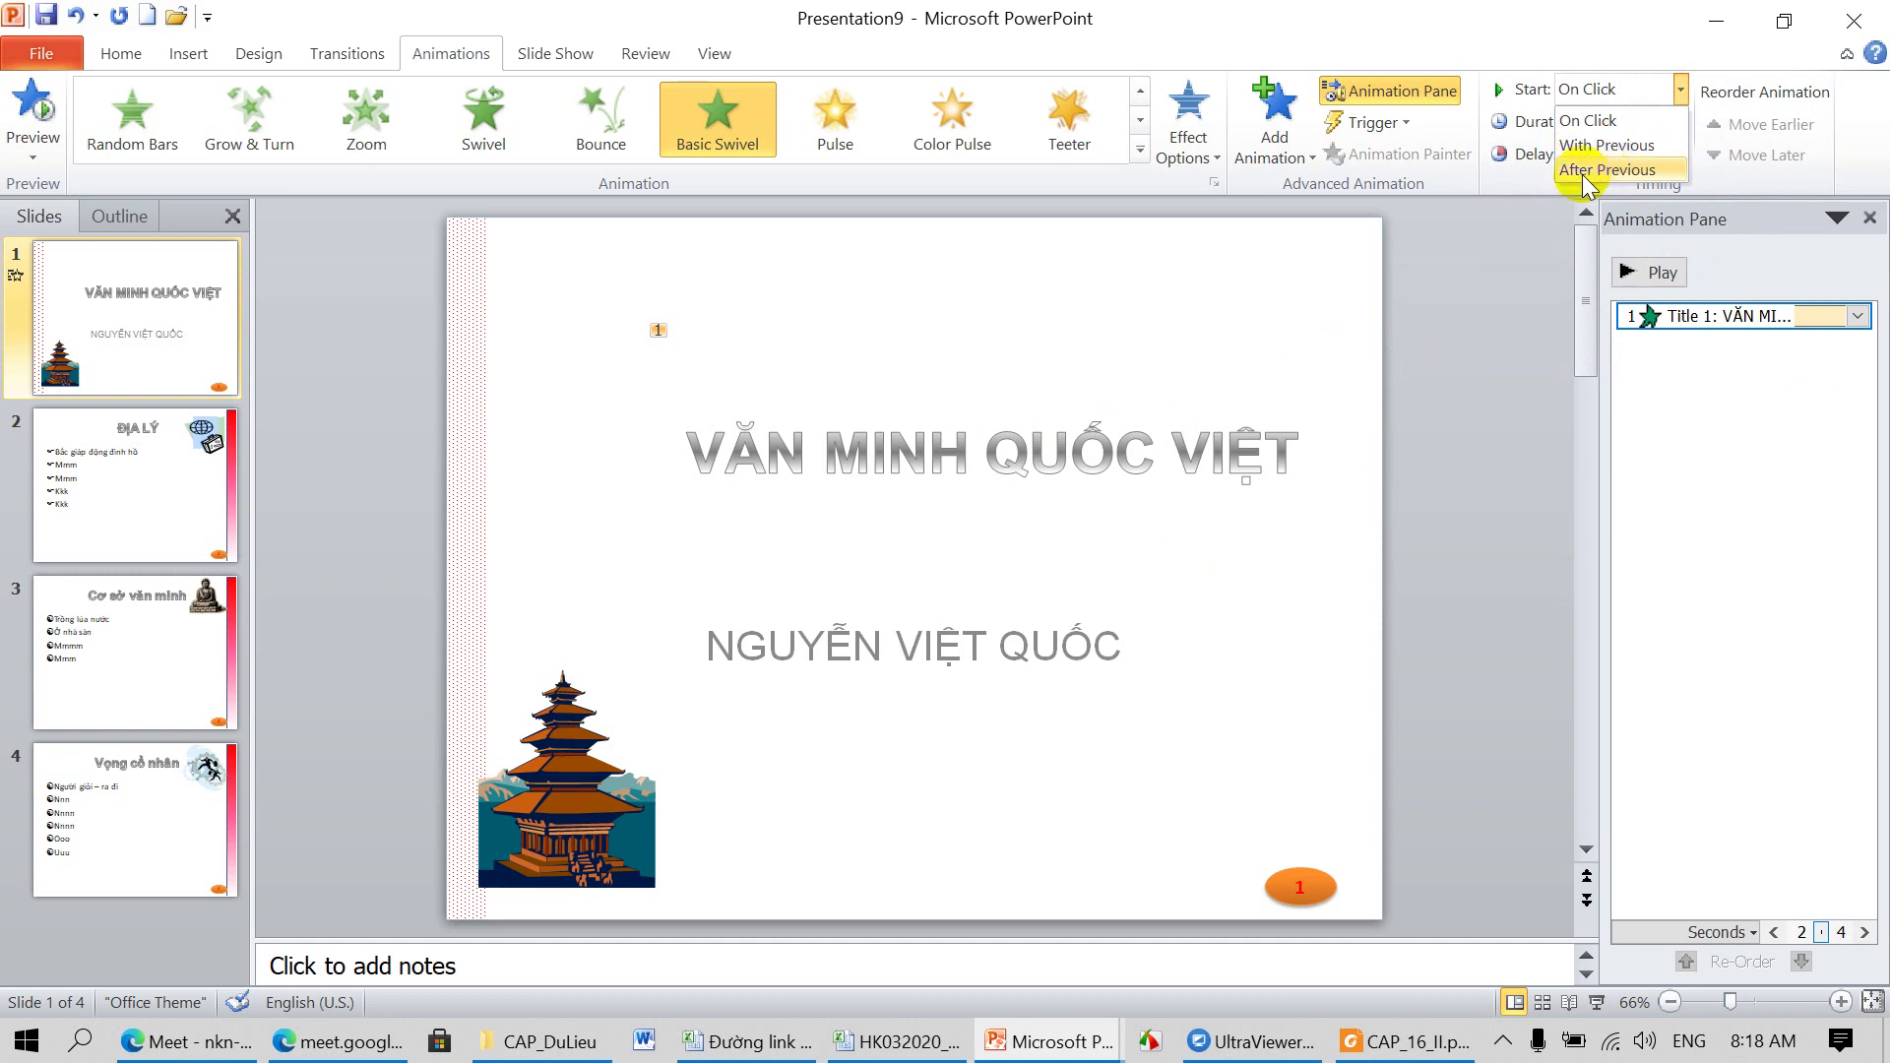
Step: Open the Title 1 animation's Timing settings, keeping Start On Click with 0 delay and 5-second duration
left_click(1492, 238)
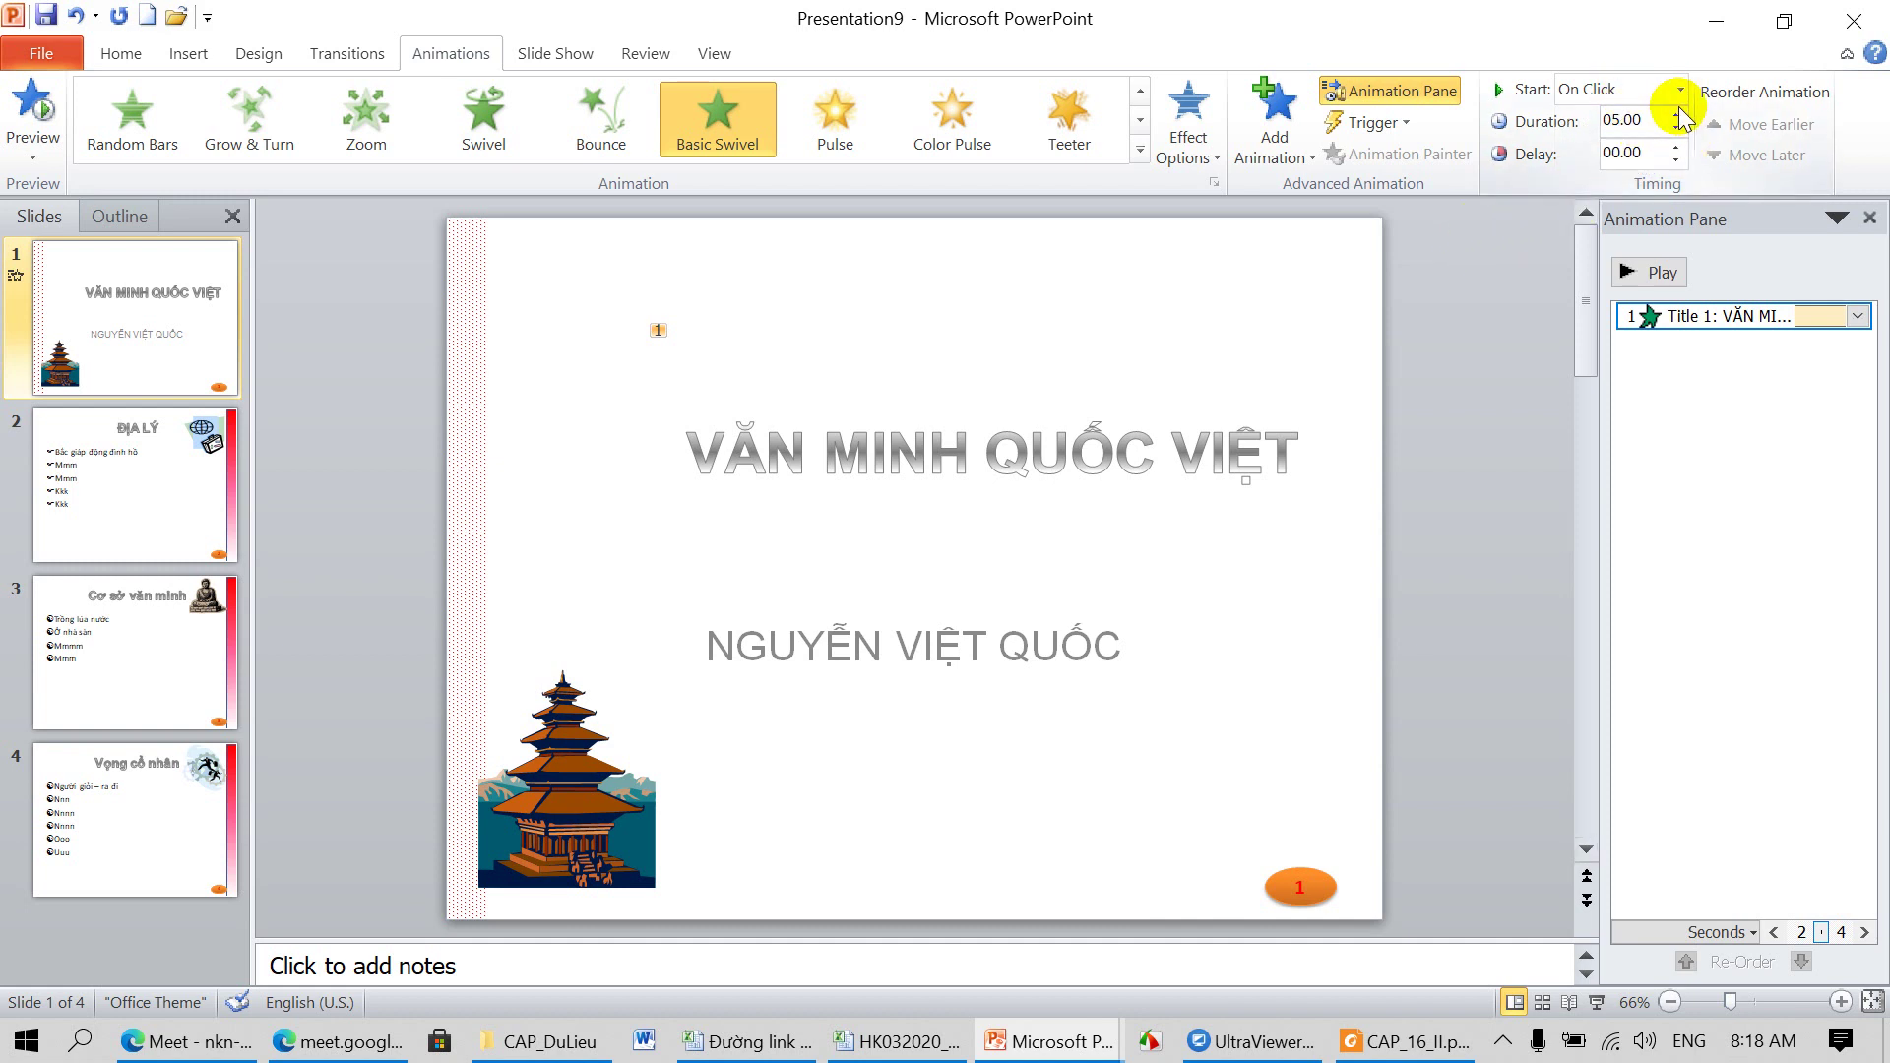
right_click(1660, 315)
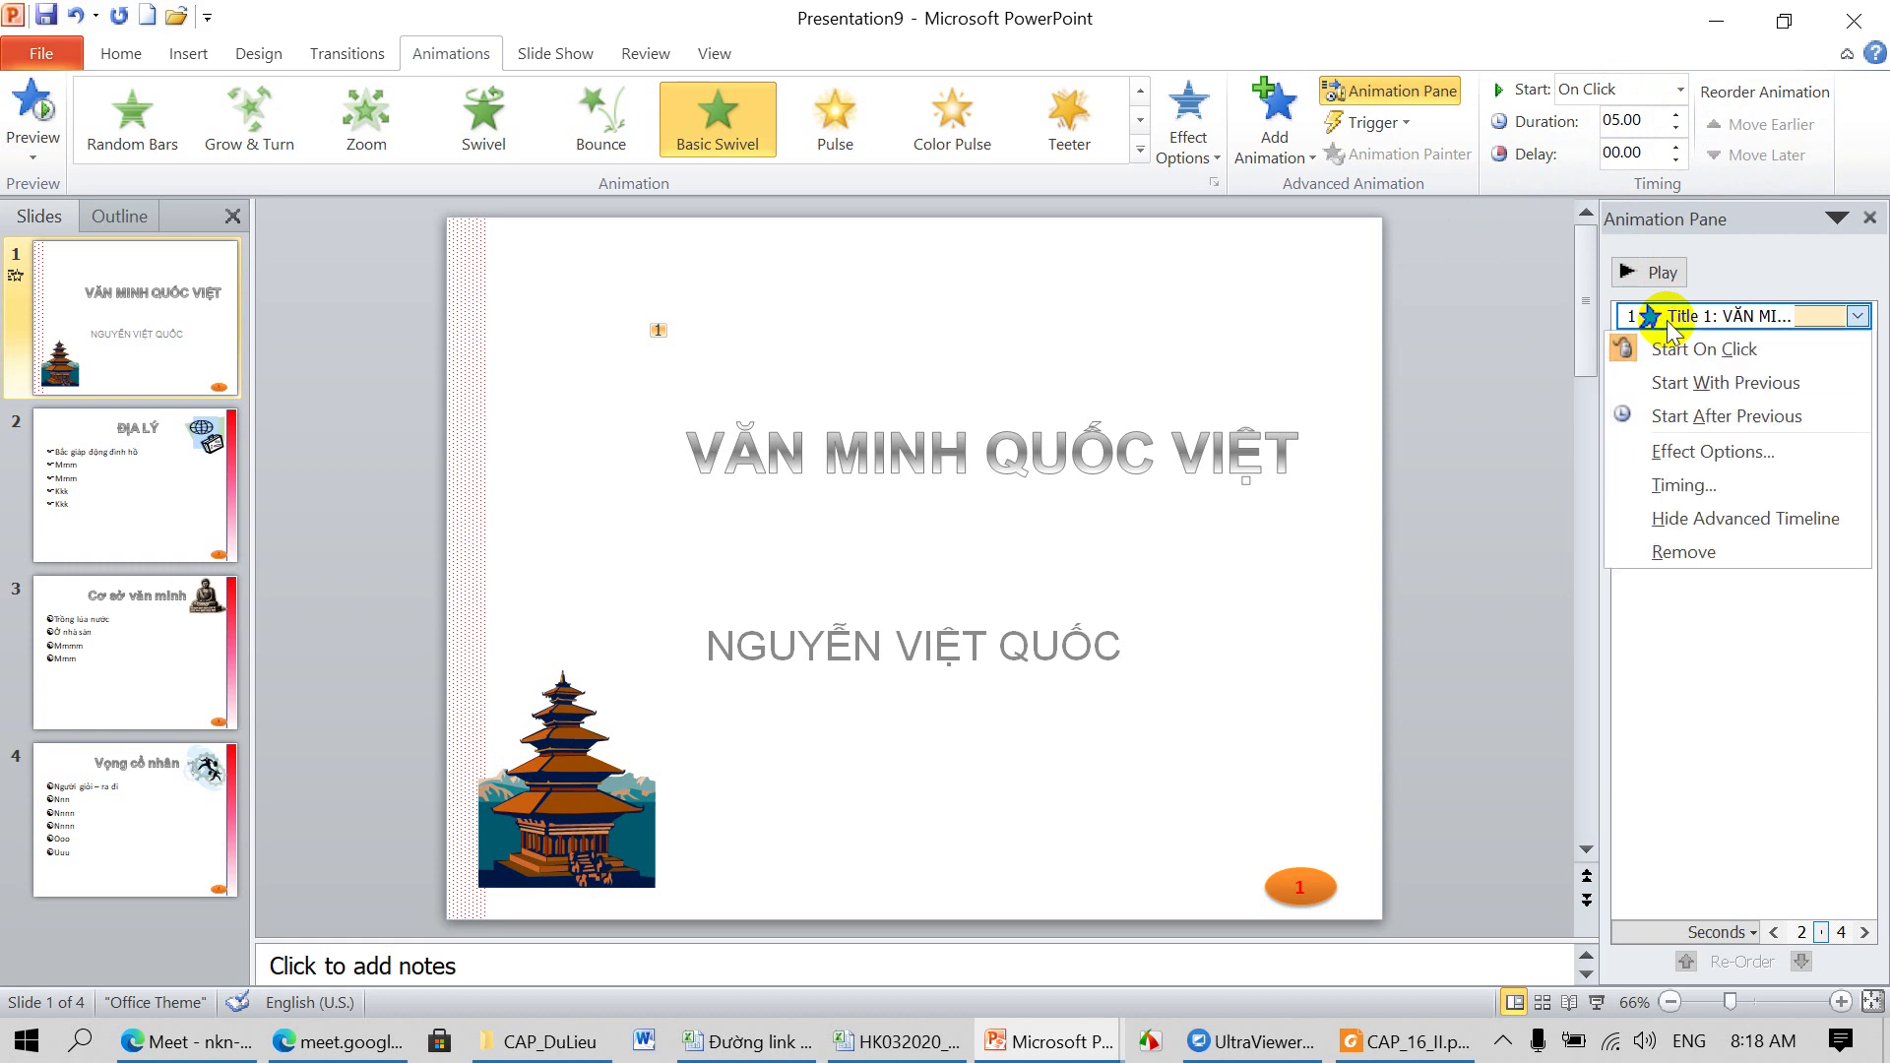
left_click(1682, 482)
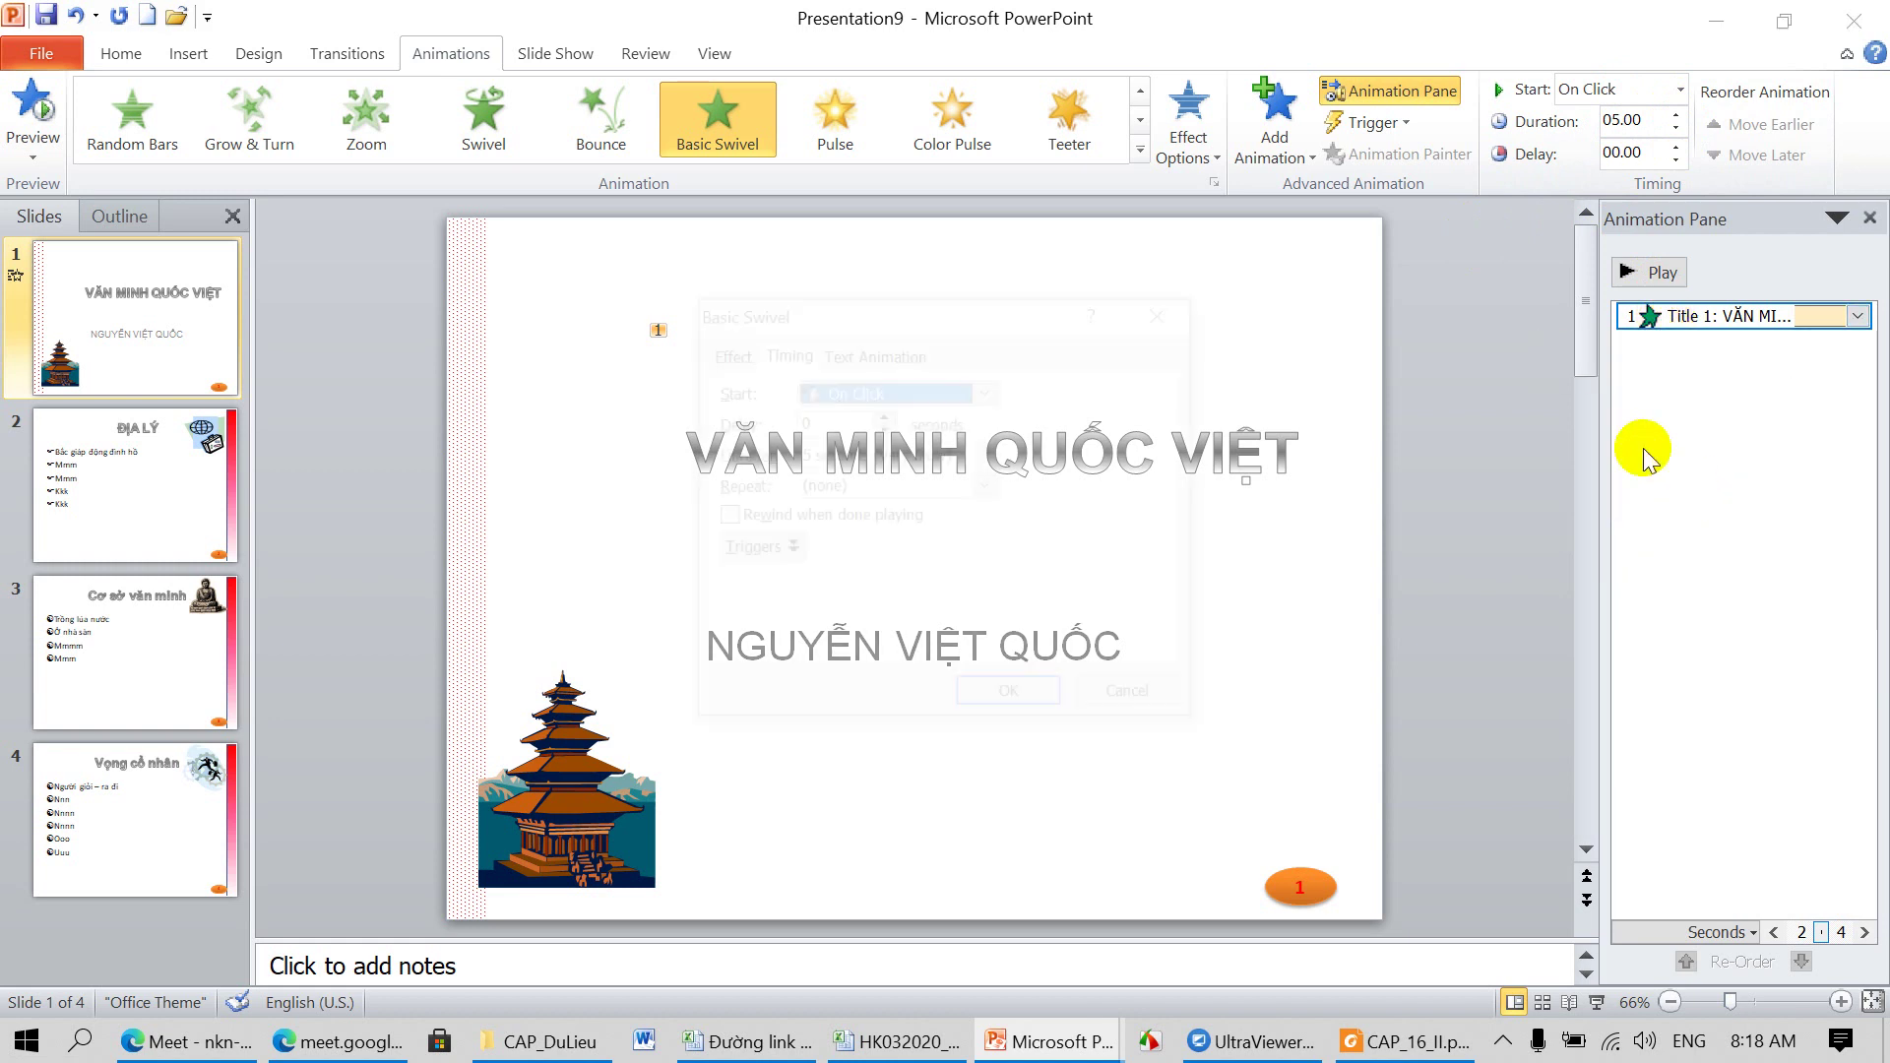
left_click(989, 389)
left_click(989, 390)
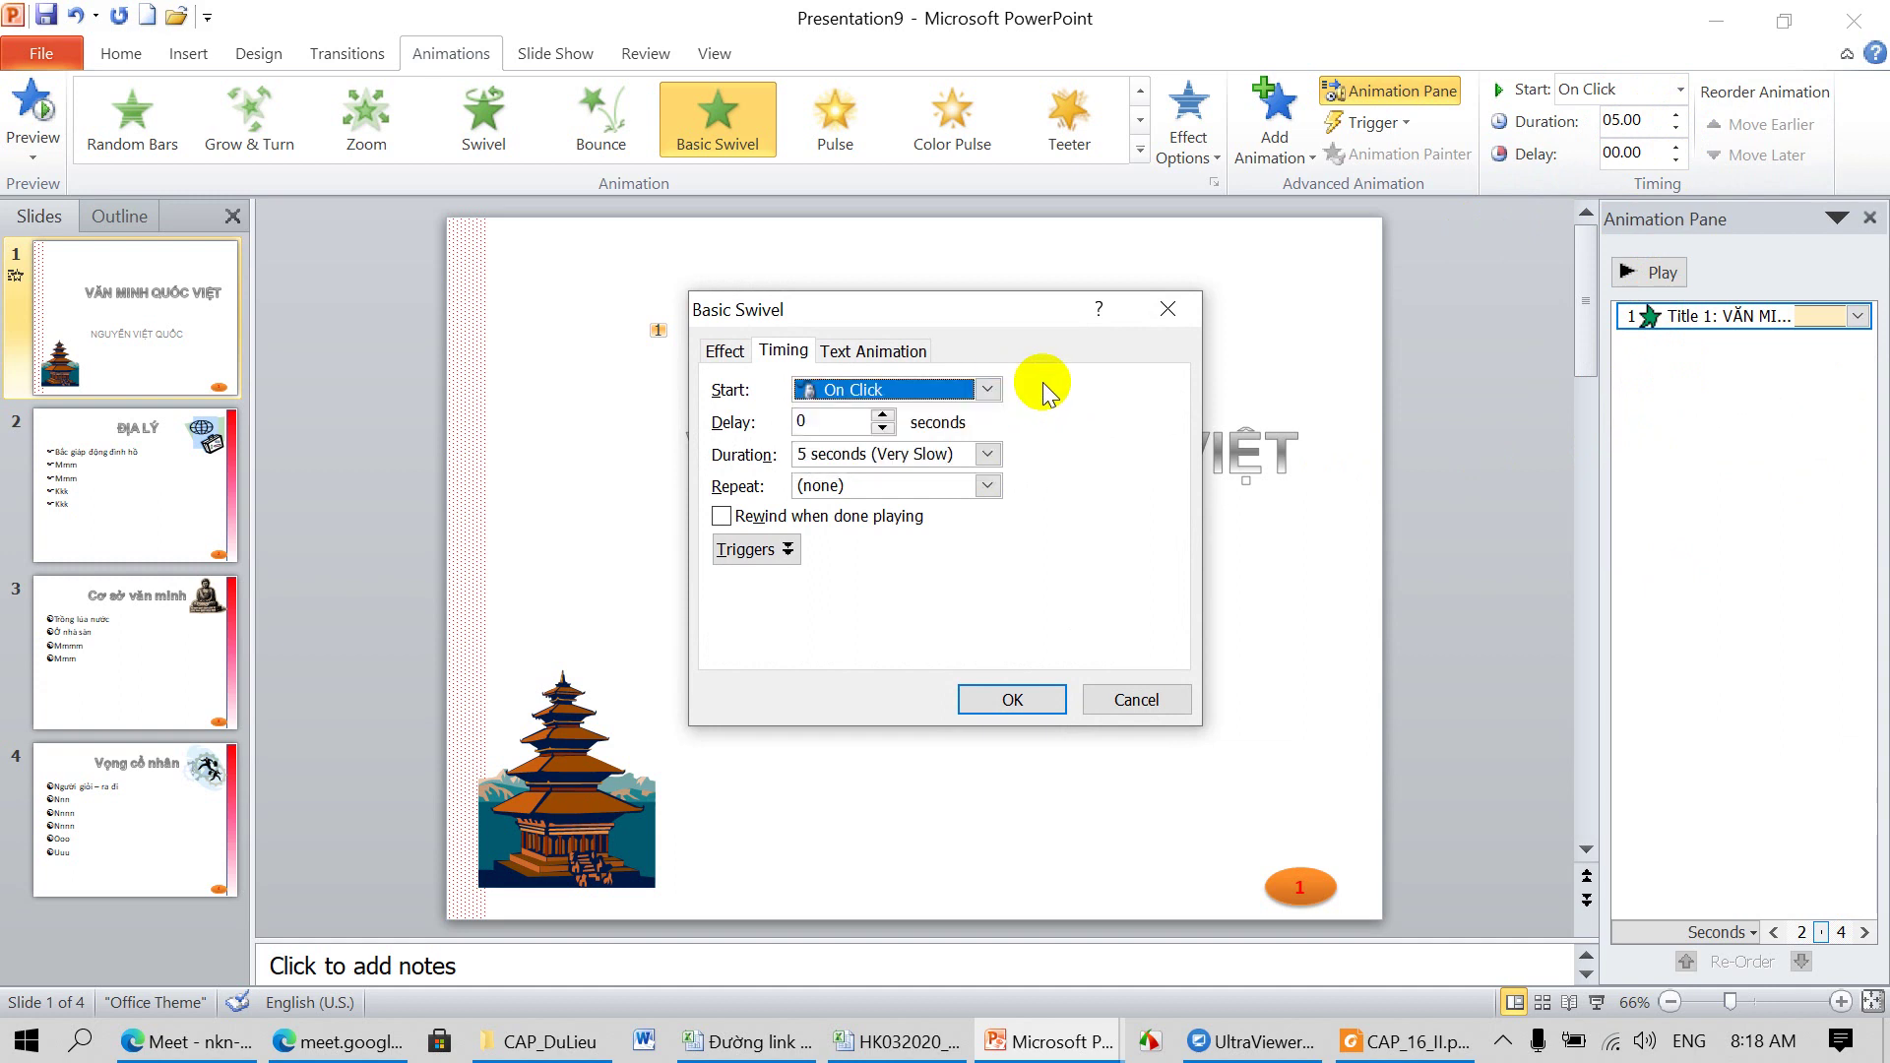
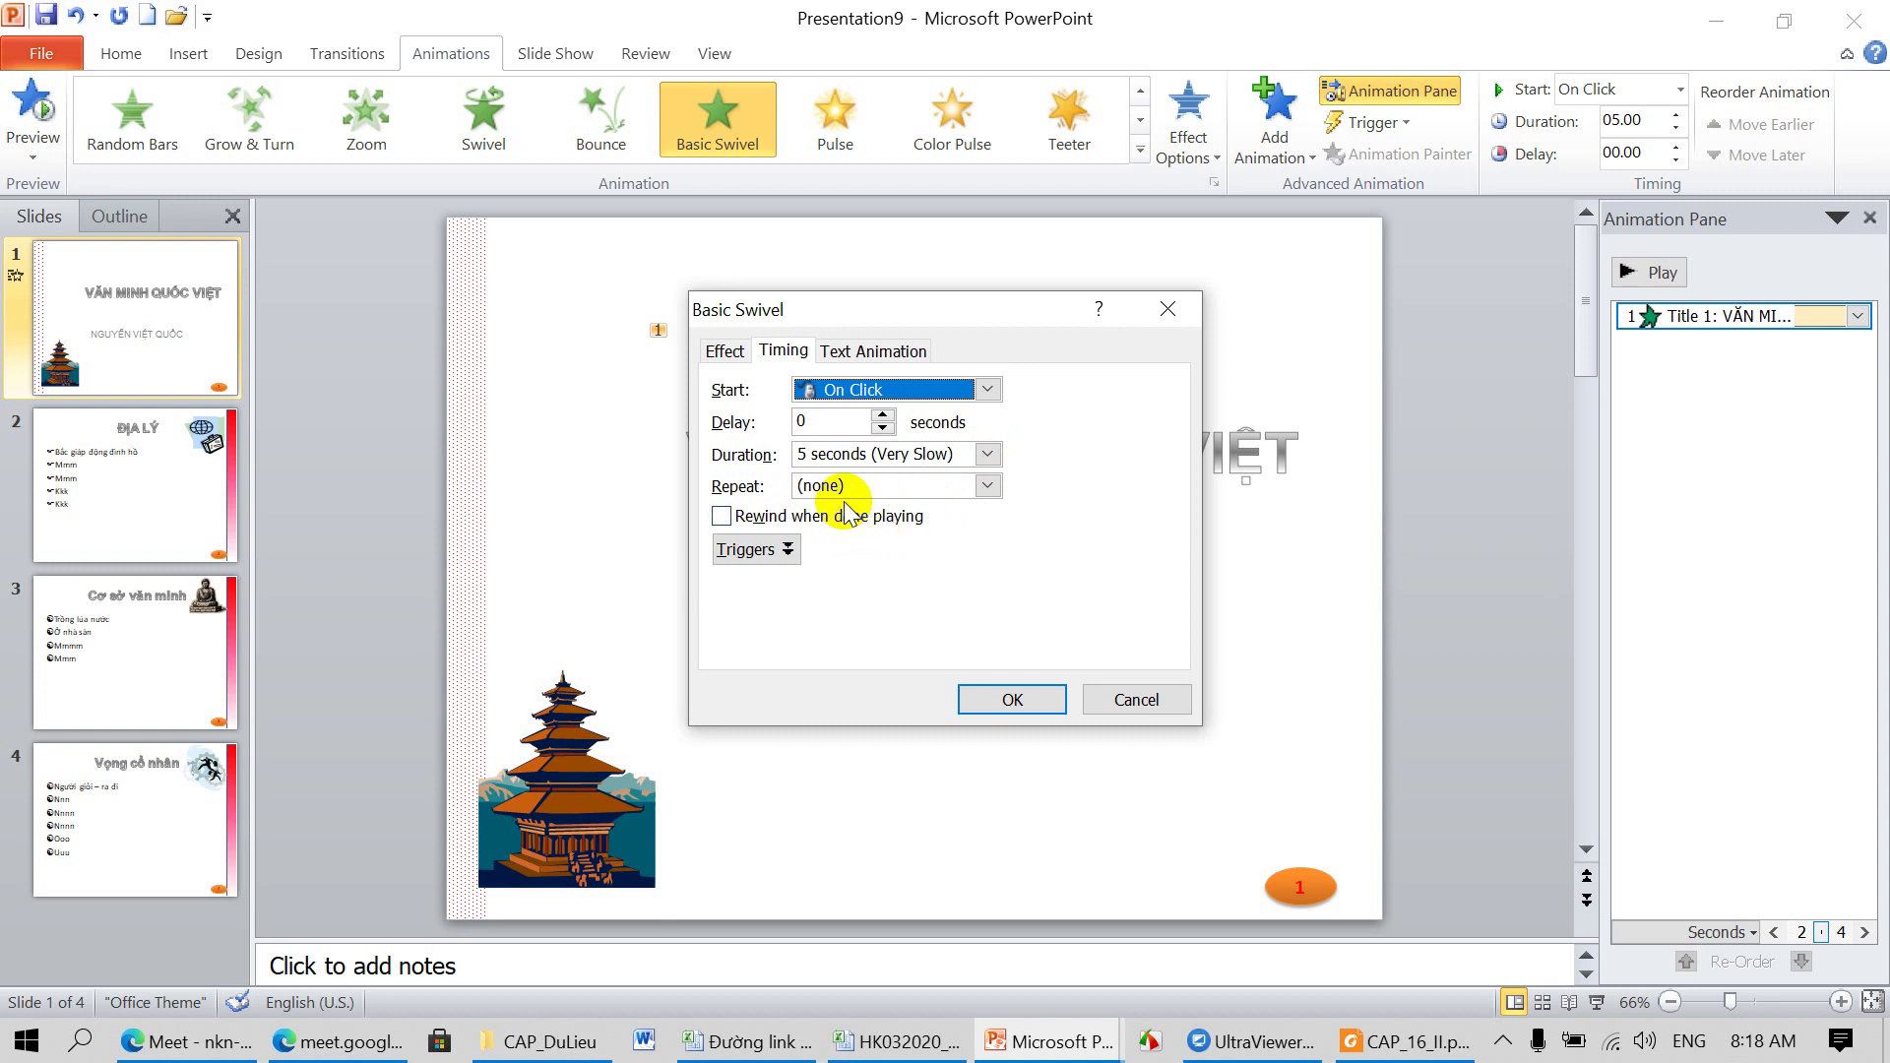
Step: Cancel the Basic Swivel settings unchanged, reselect the title, and show its direction choices
left_click(1137, 701)
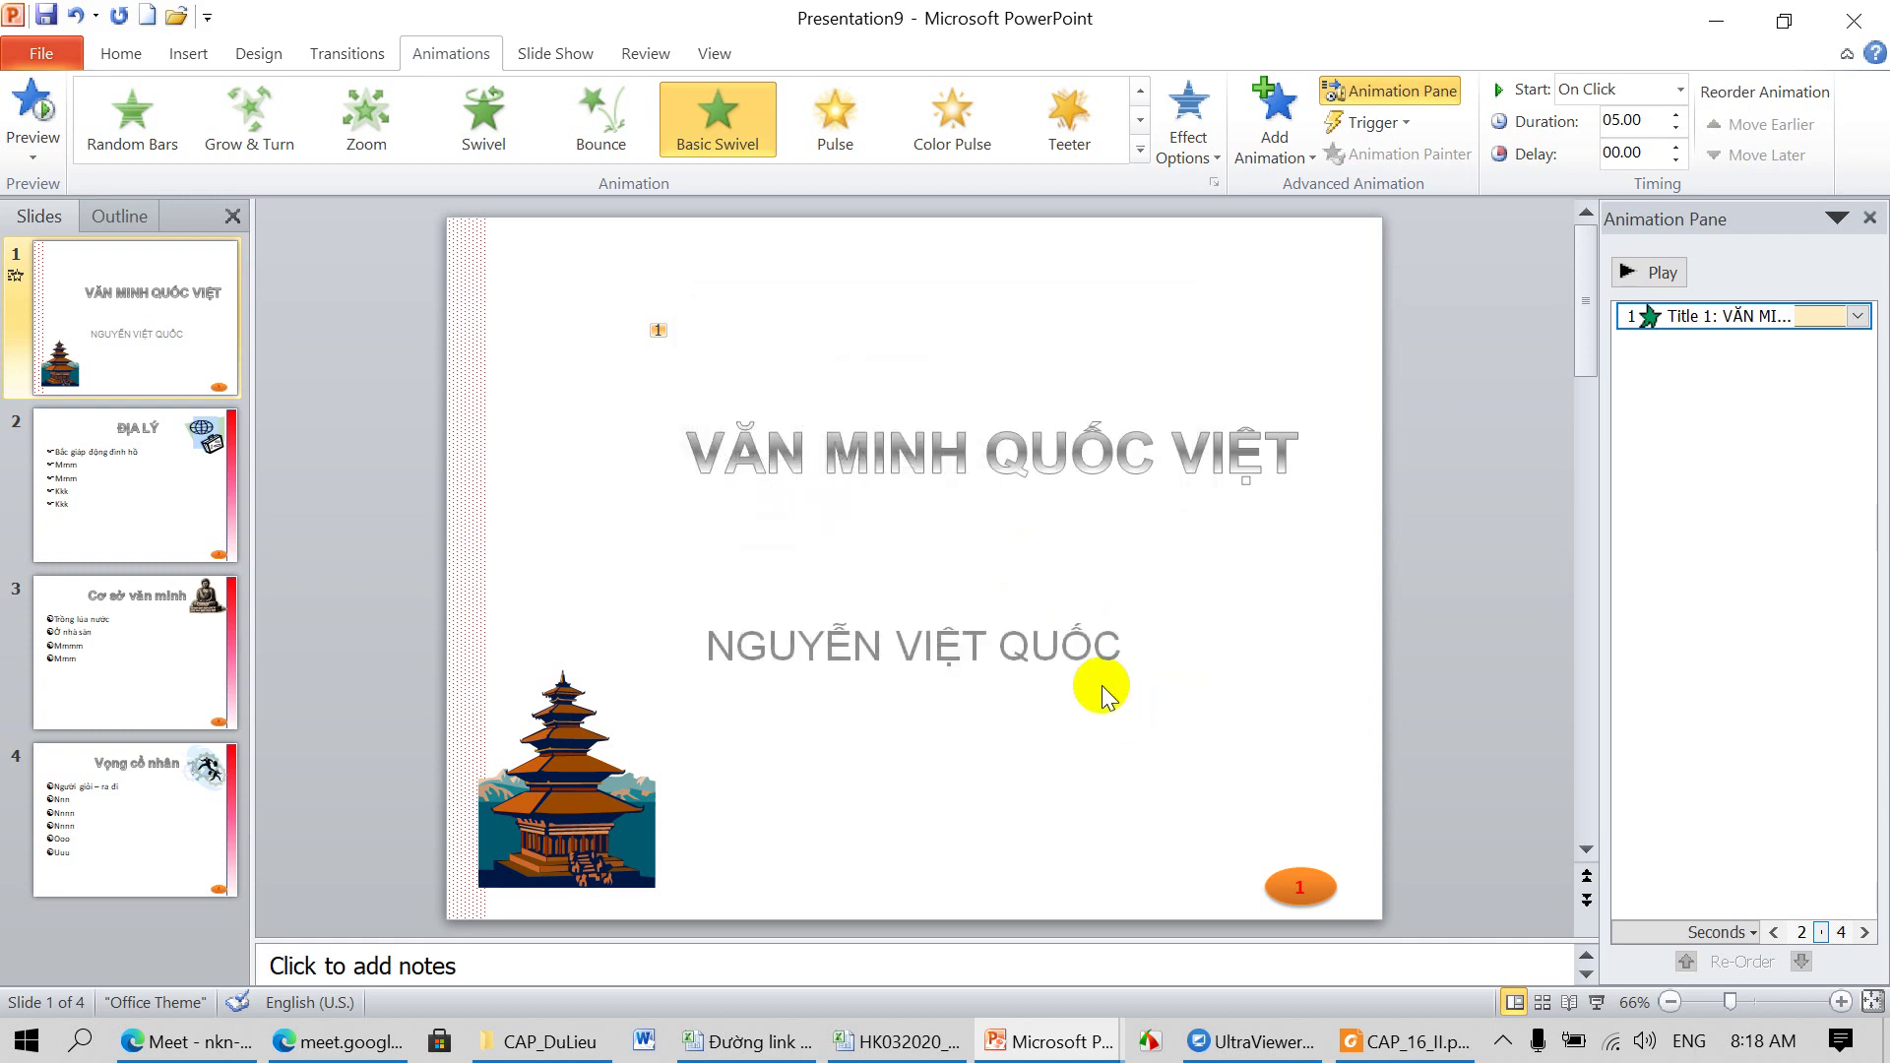
left_click(819, 433)
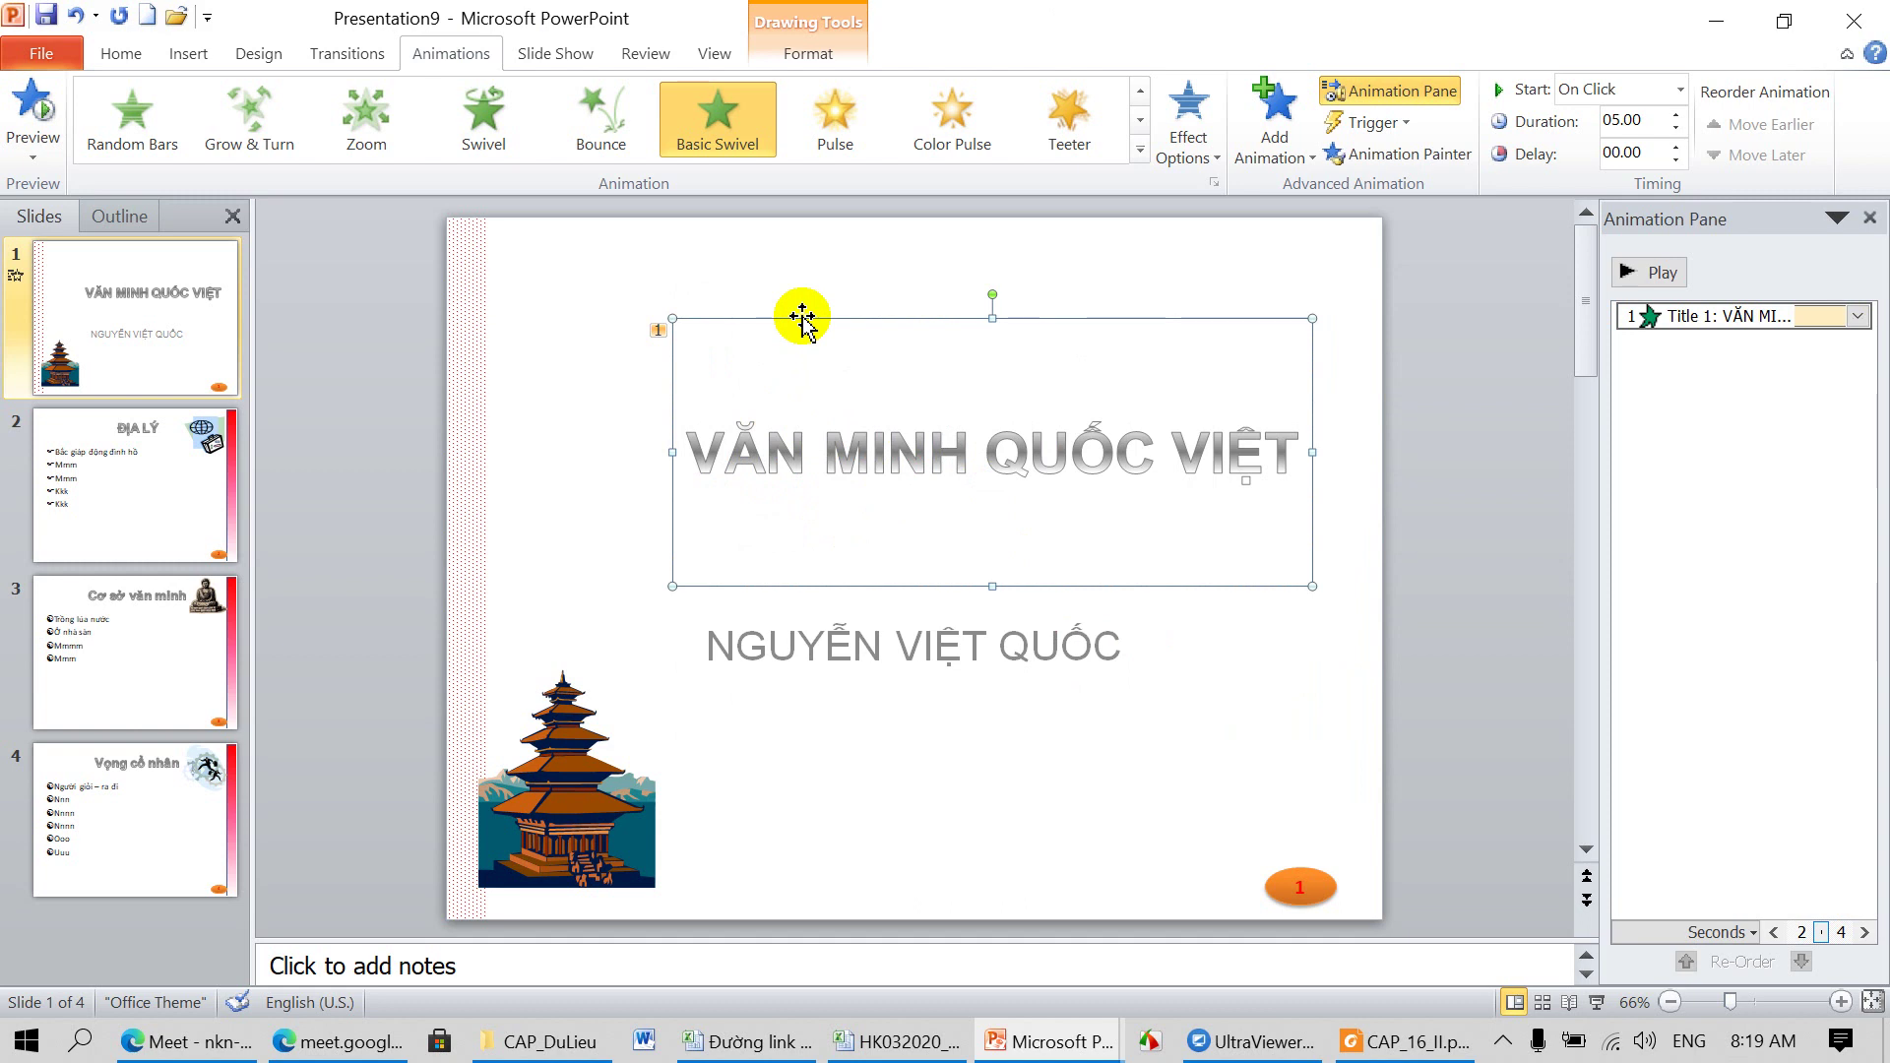
left_click(1217, 168)
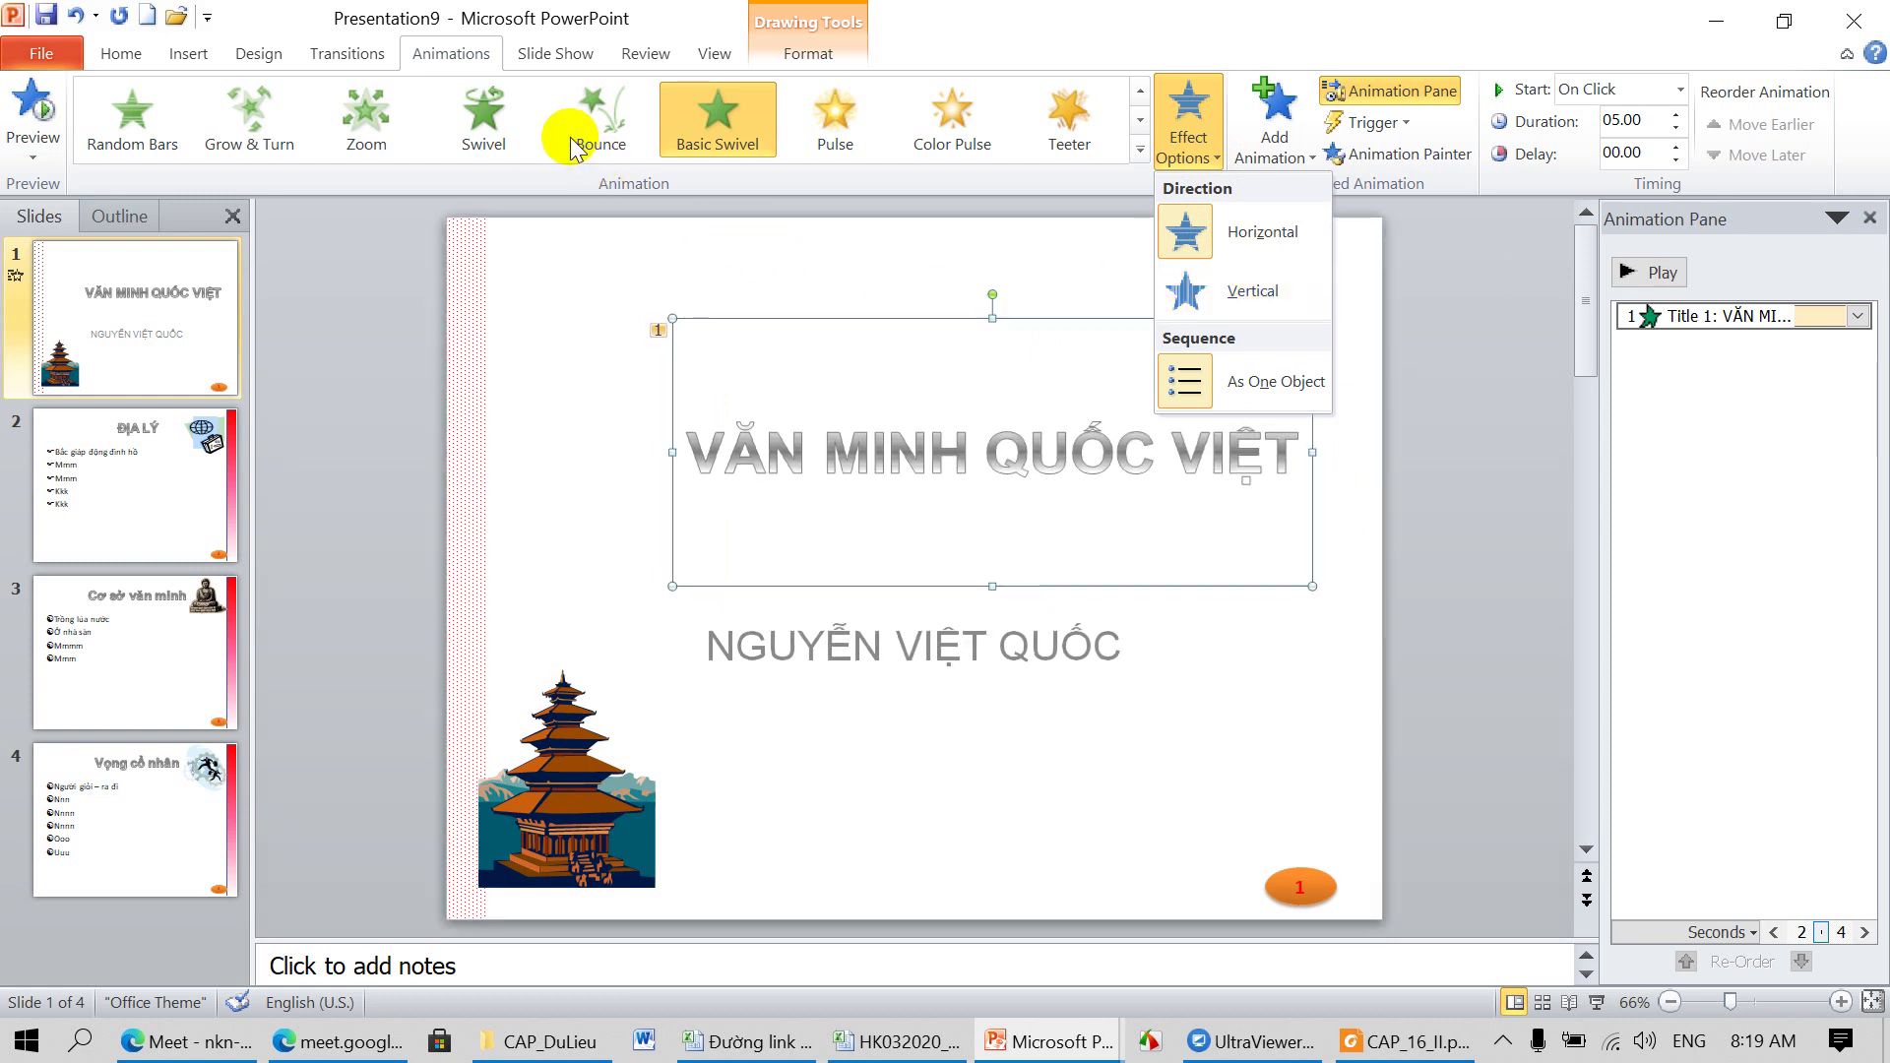
Step: Try Swivel and Bounce on the title, then settle on the Grow & Turn entrance
left_click(484, 113)
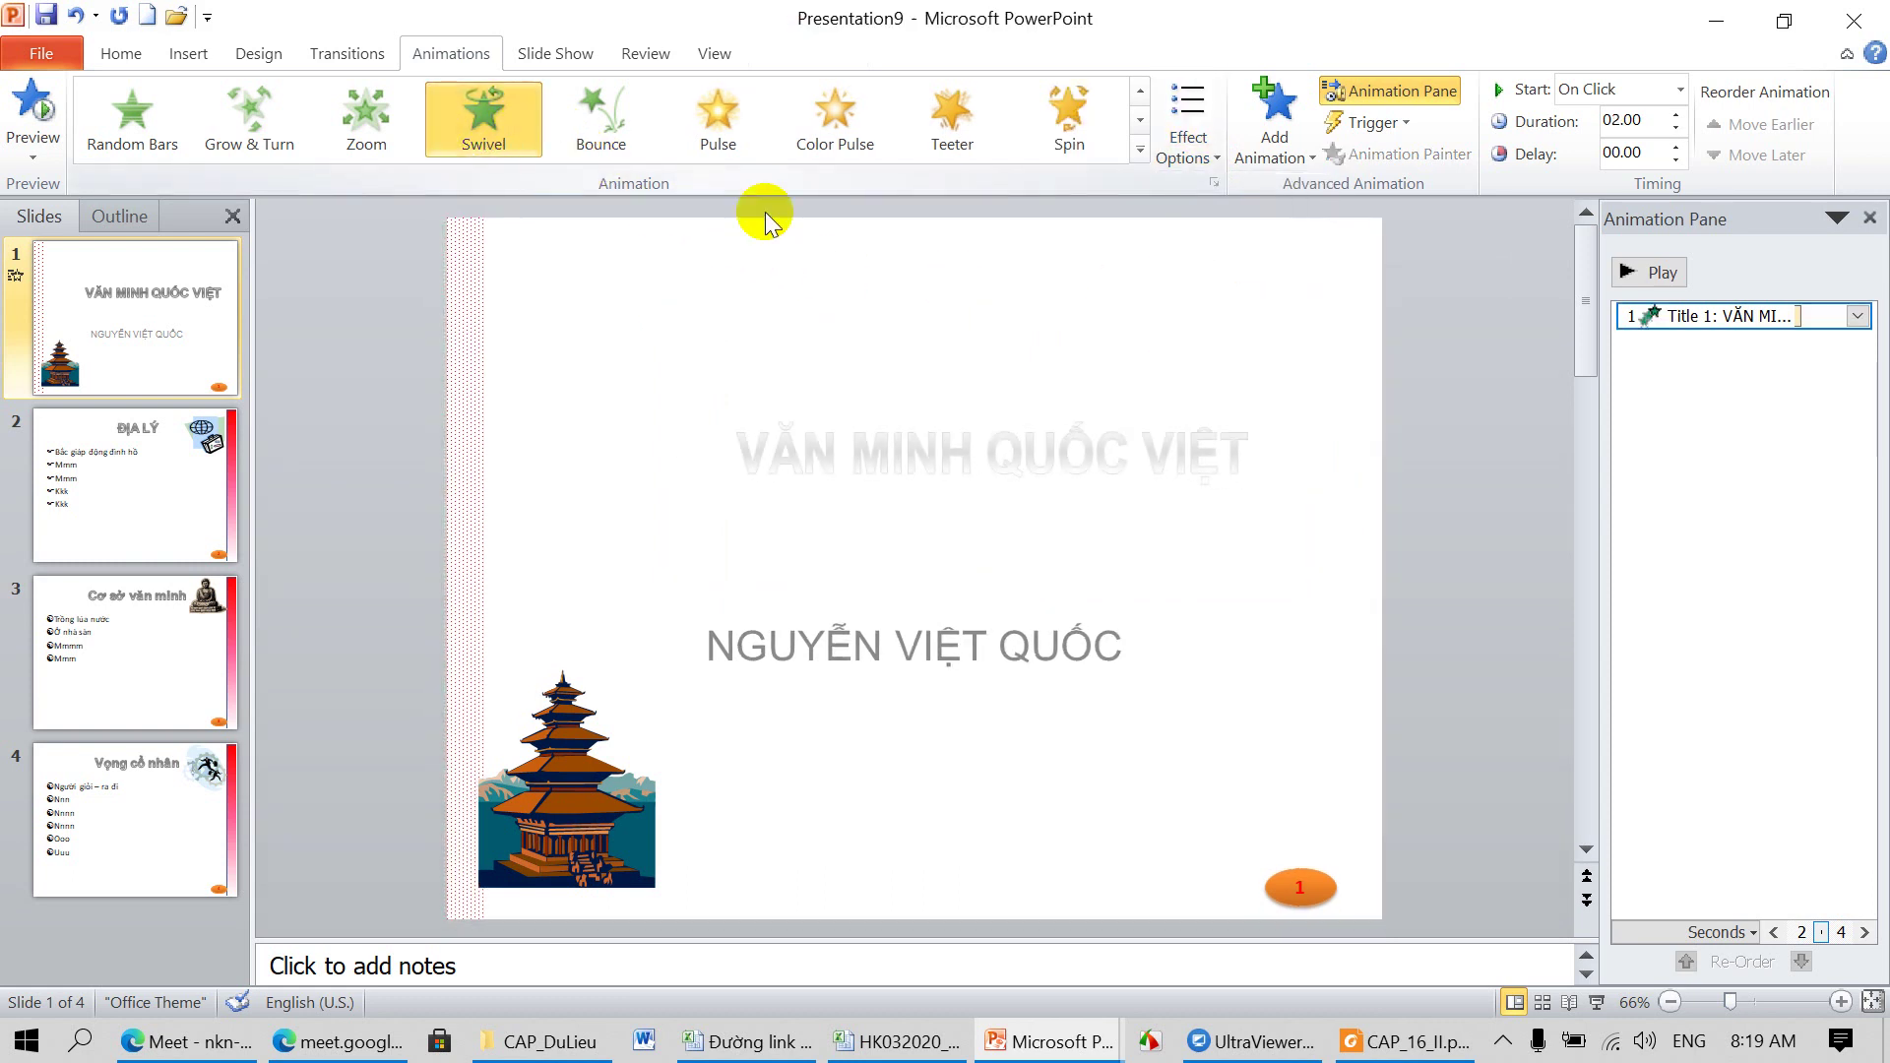
left_click(1218, 160)
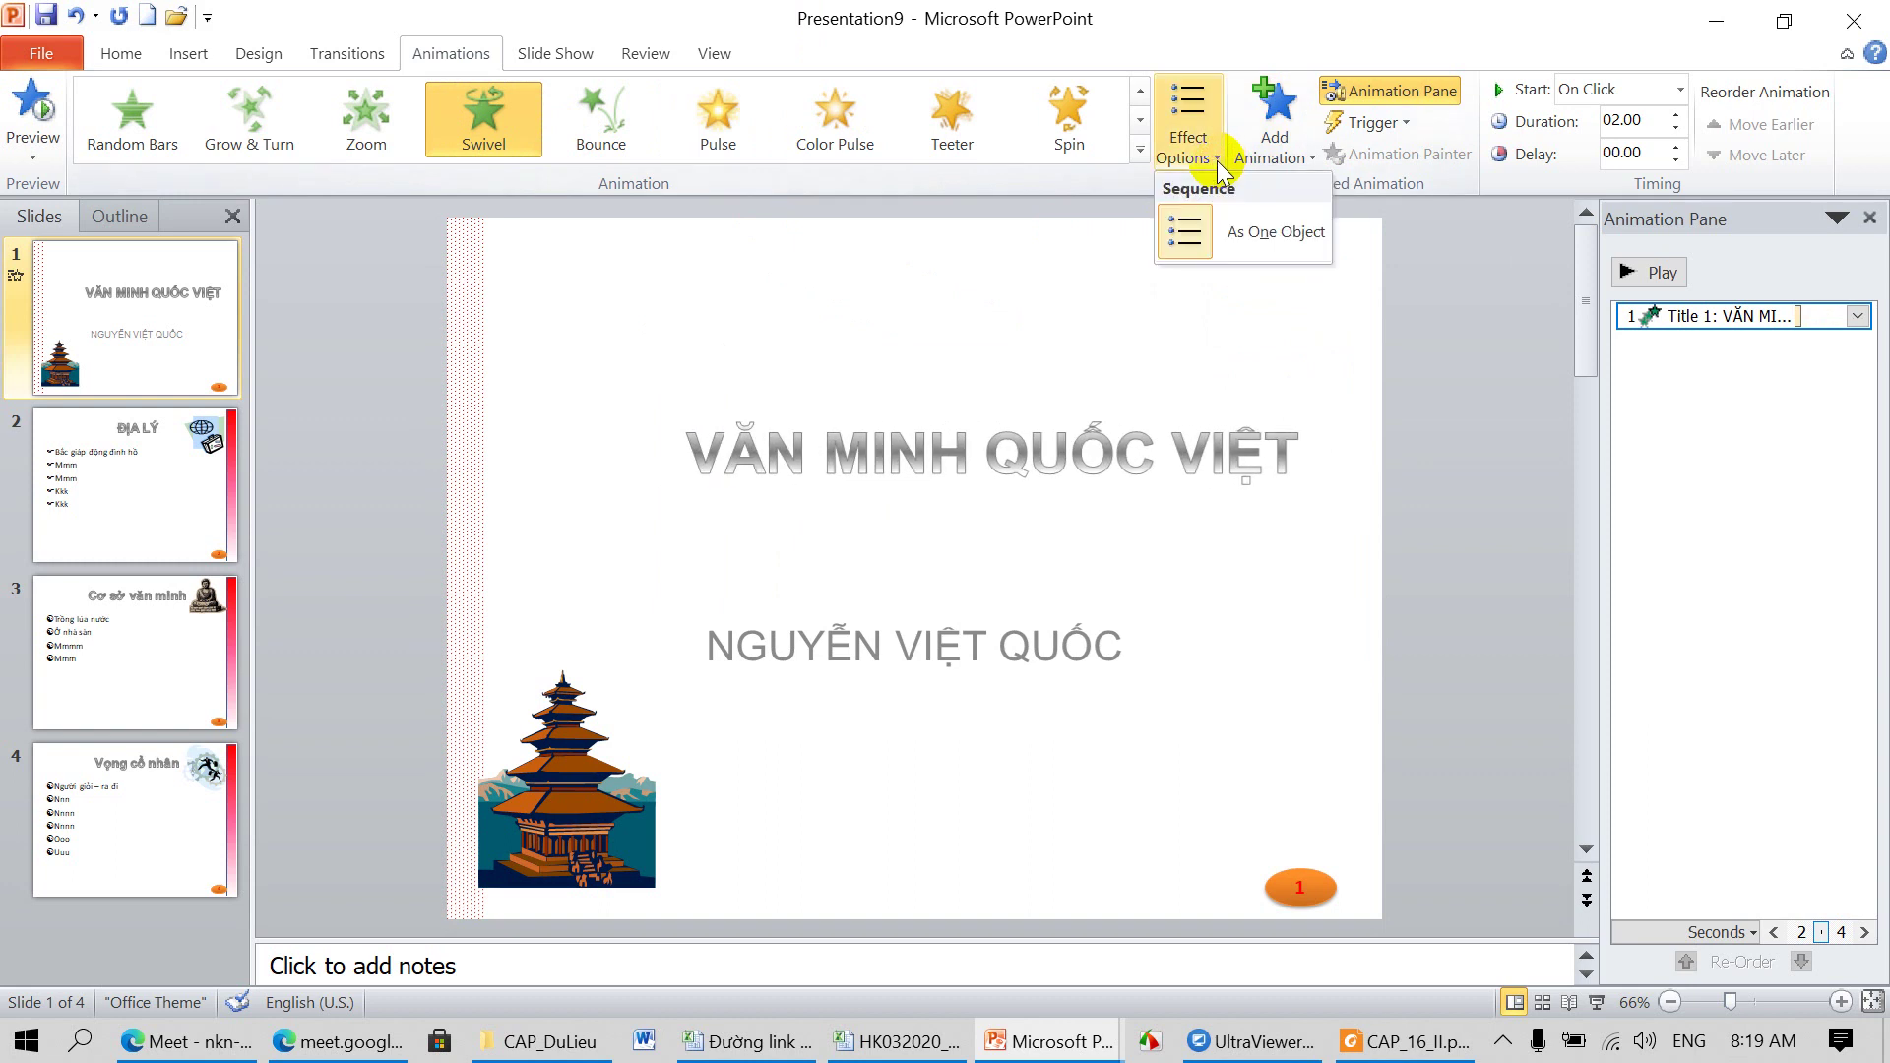
left_click(586, 148)
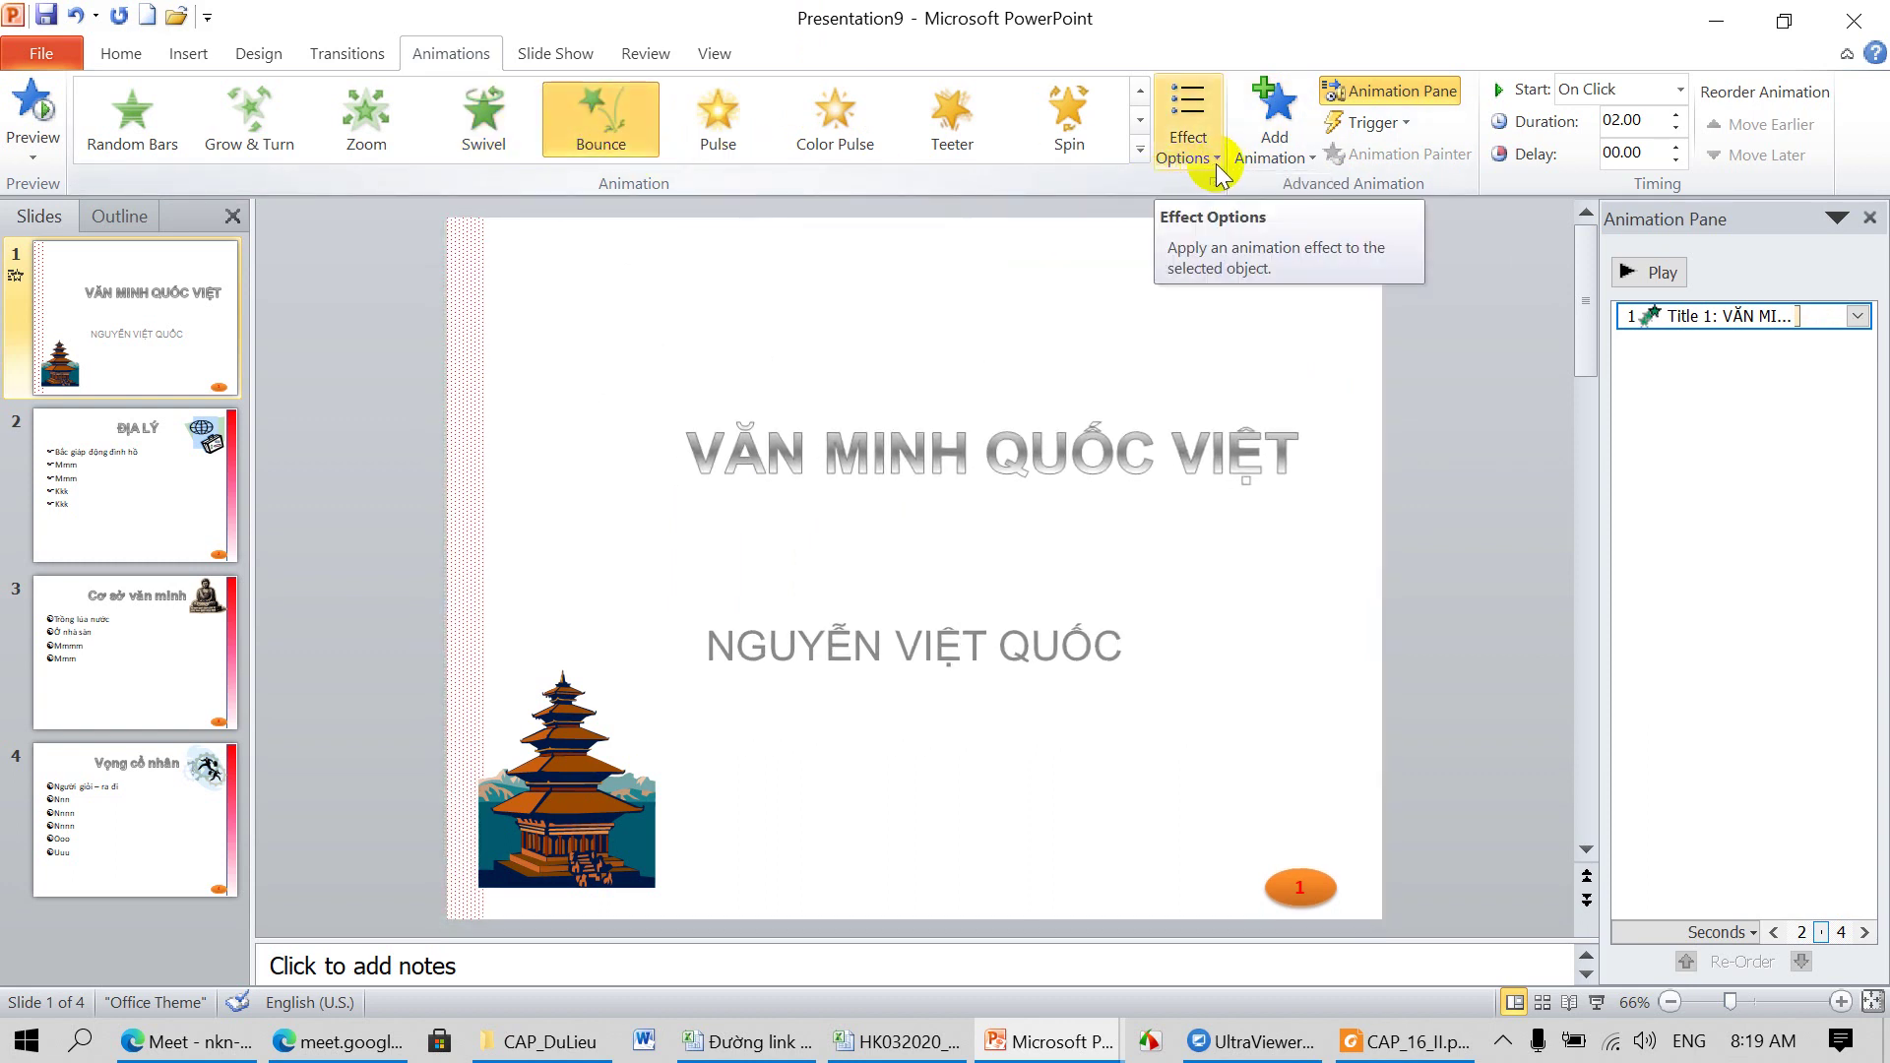
left_click(271, 146)
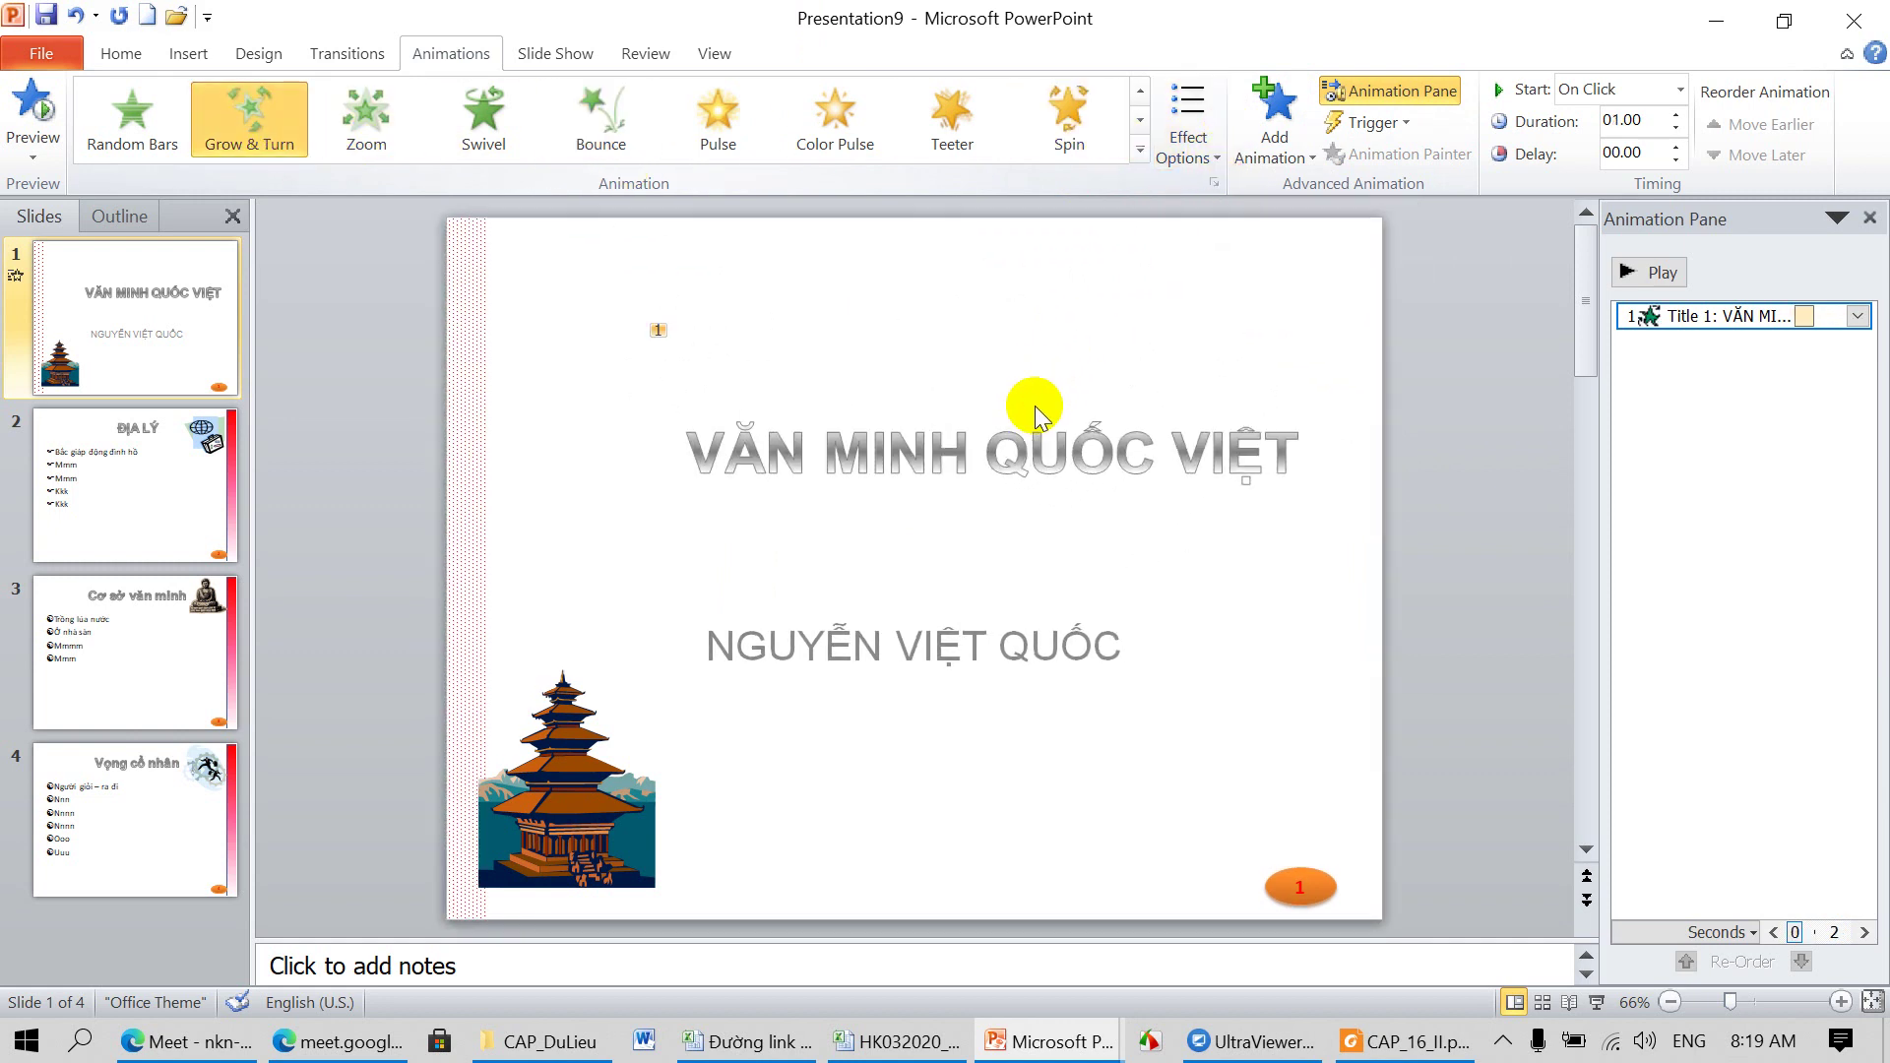
Step: Reselect the whole title box and expand the full animation effects gallery
left_click(1009, 443)
left_click(1005, 319)
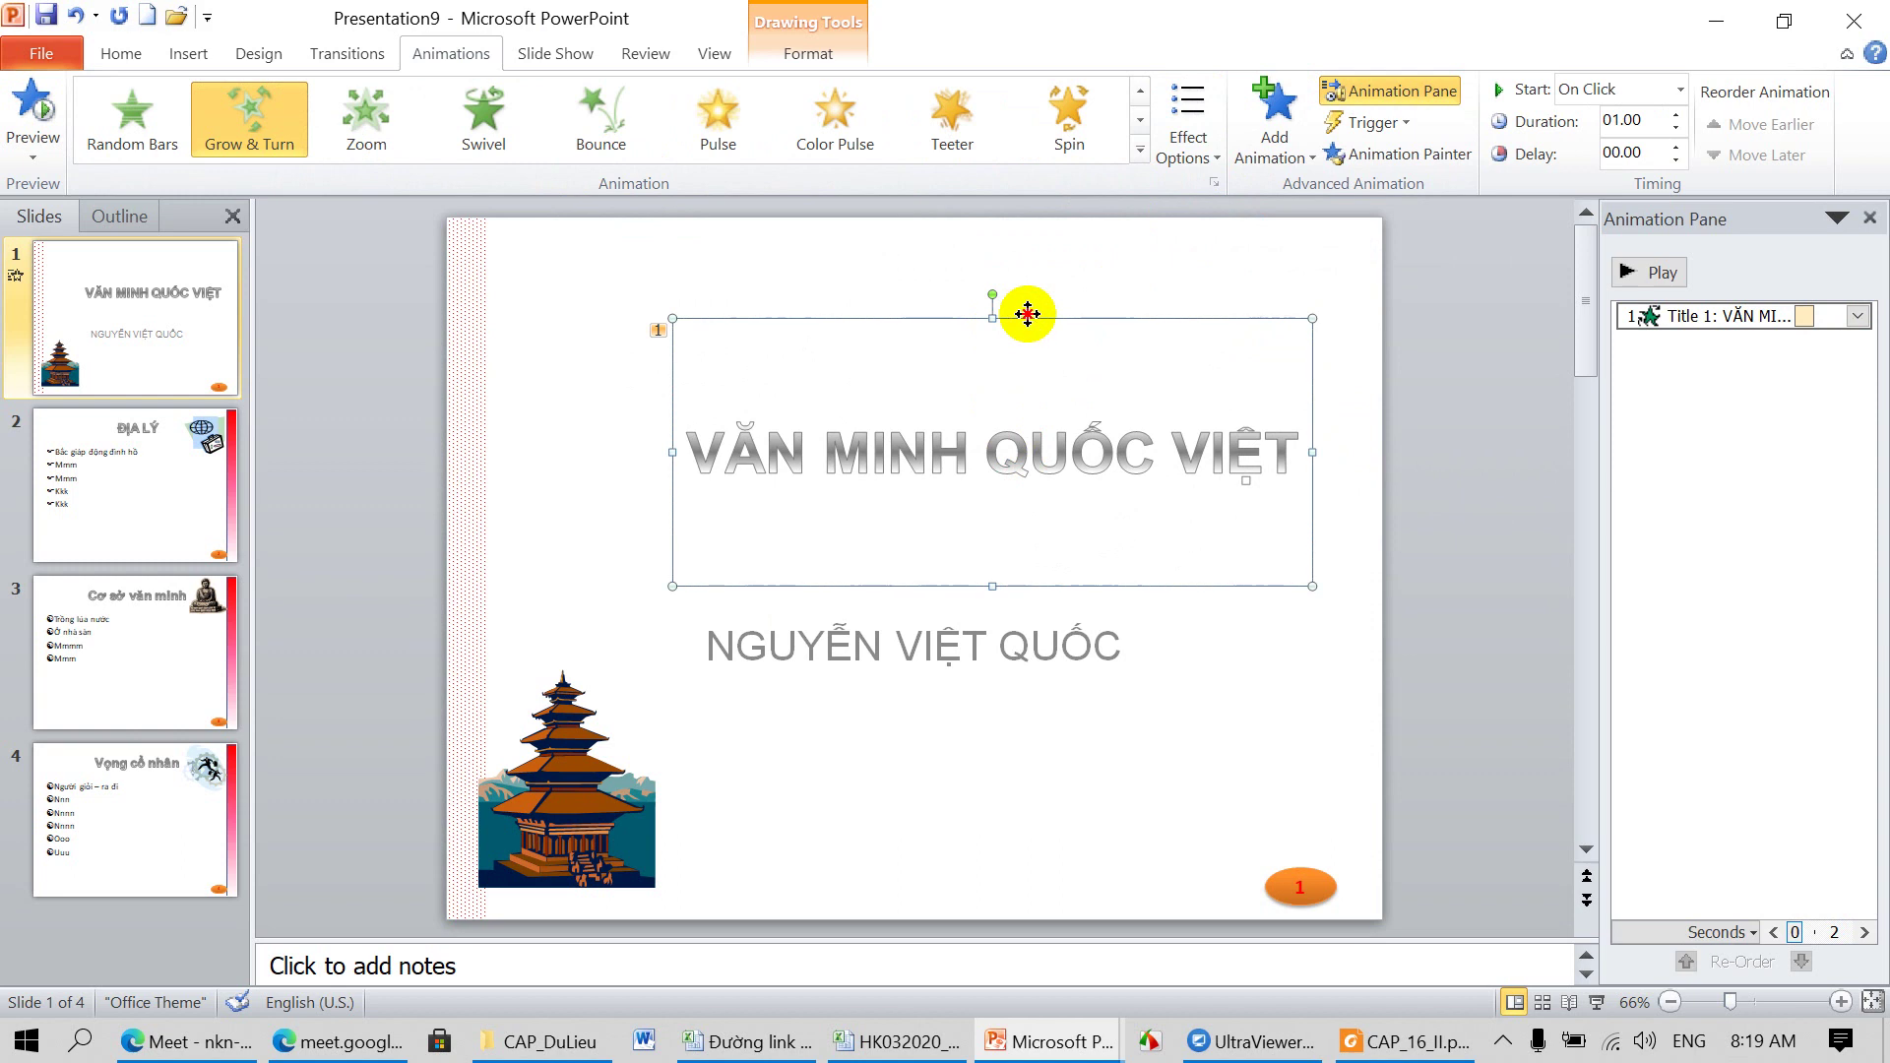
left_click(1140, 151)
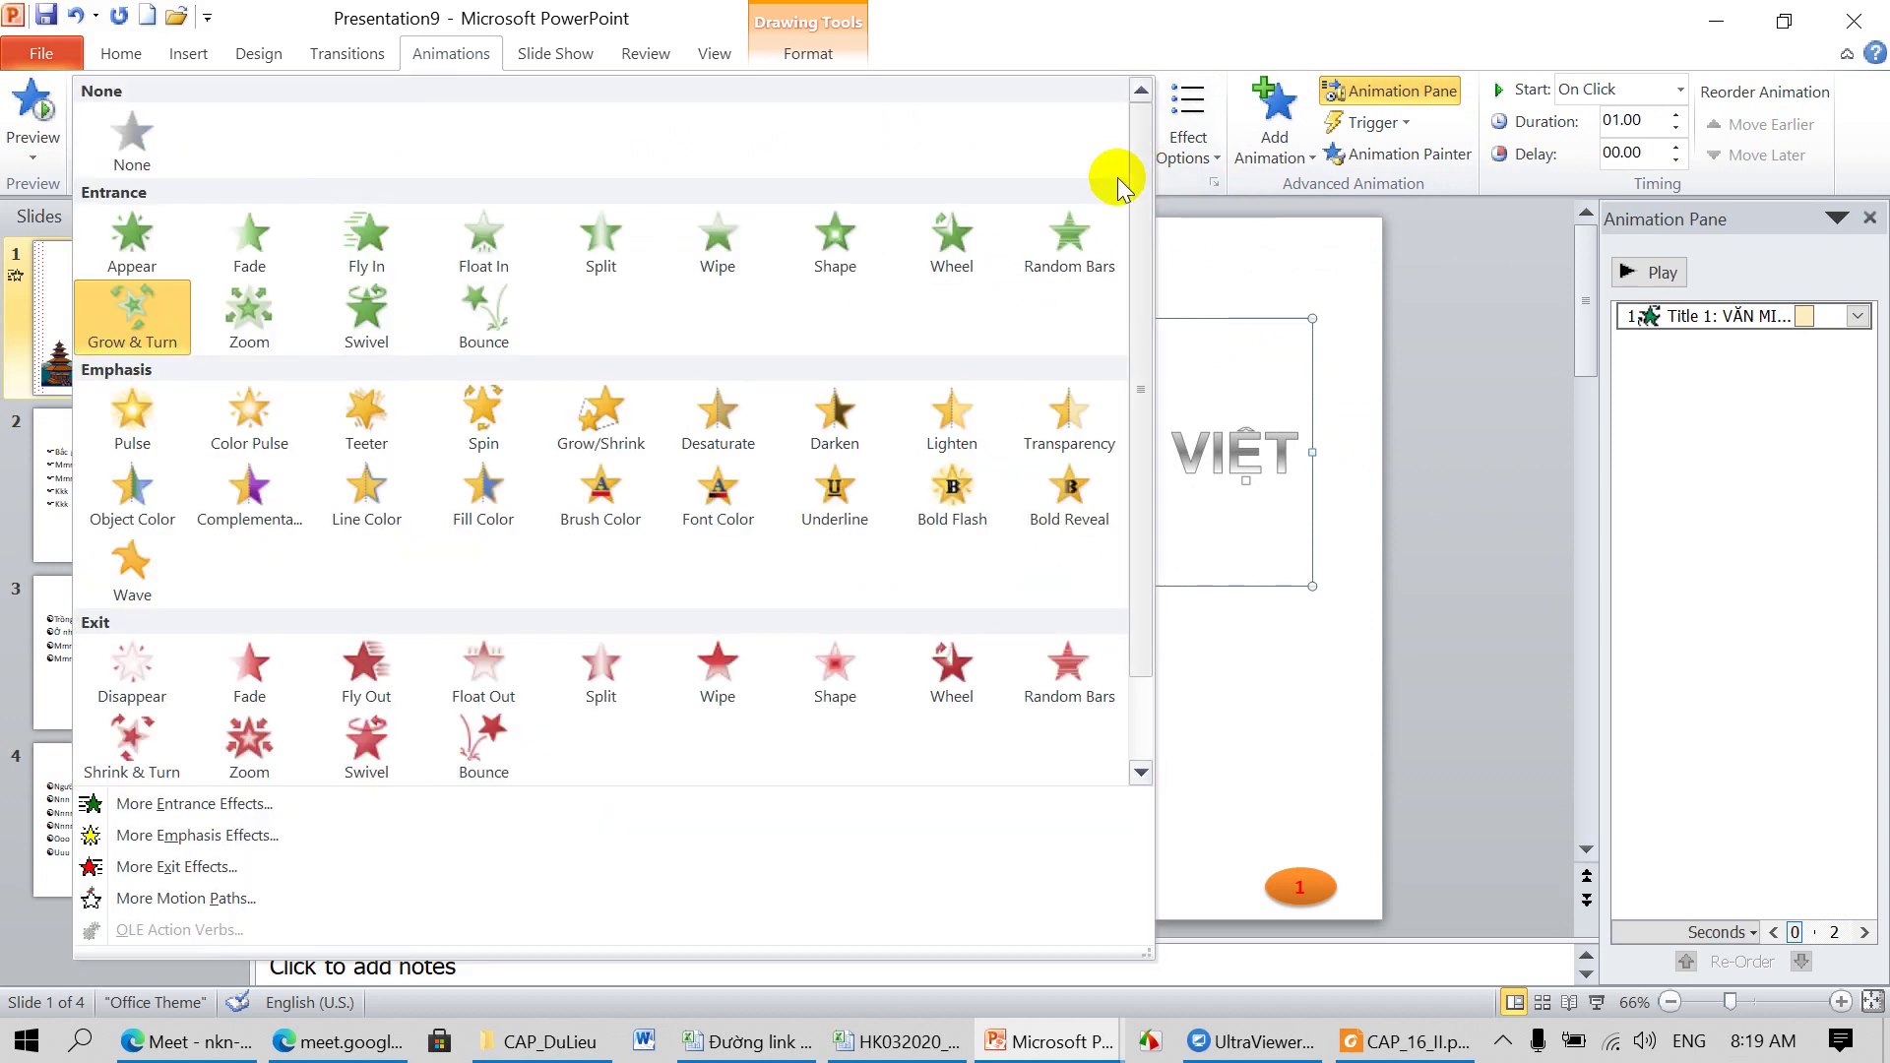
Step: Switch the title to a Fly In entrance at 0.50 seconds, leaving its direction unchanged
left_click(365, 250)
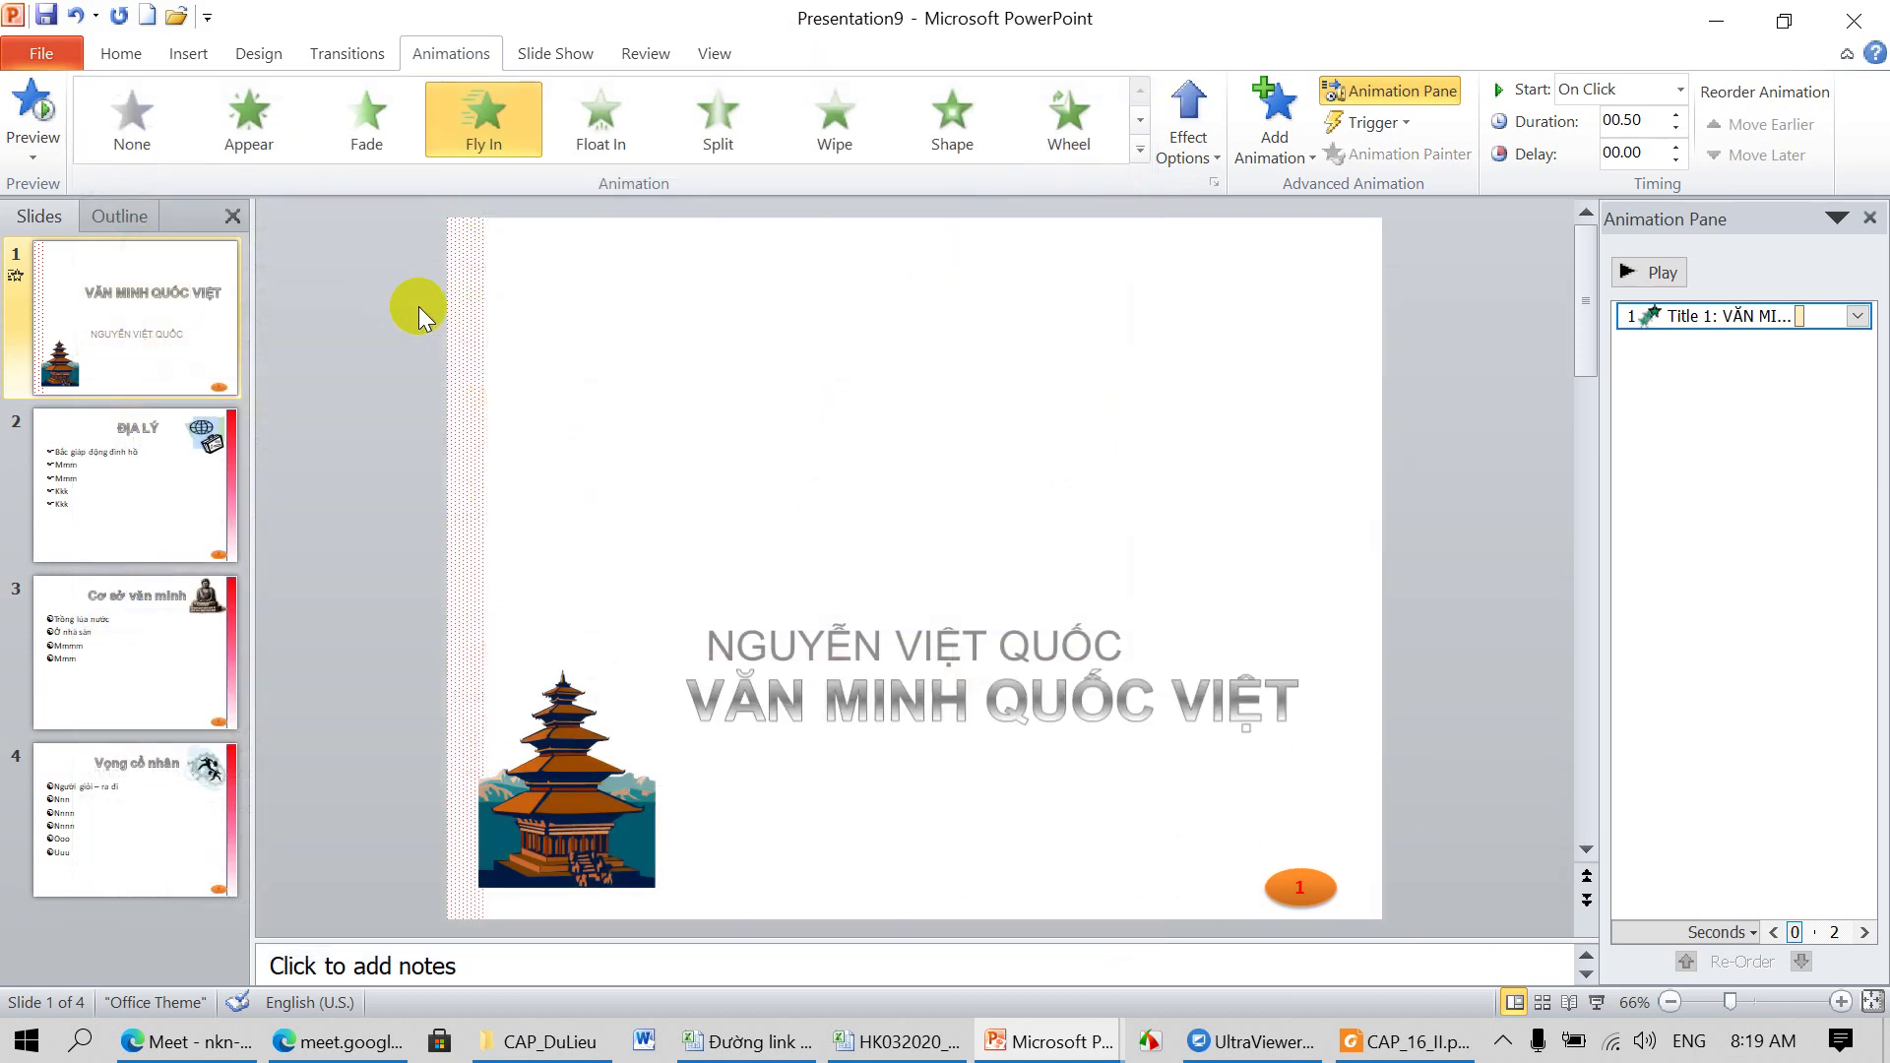
left_click(1214, 158)
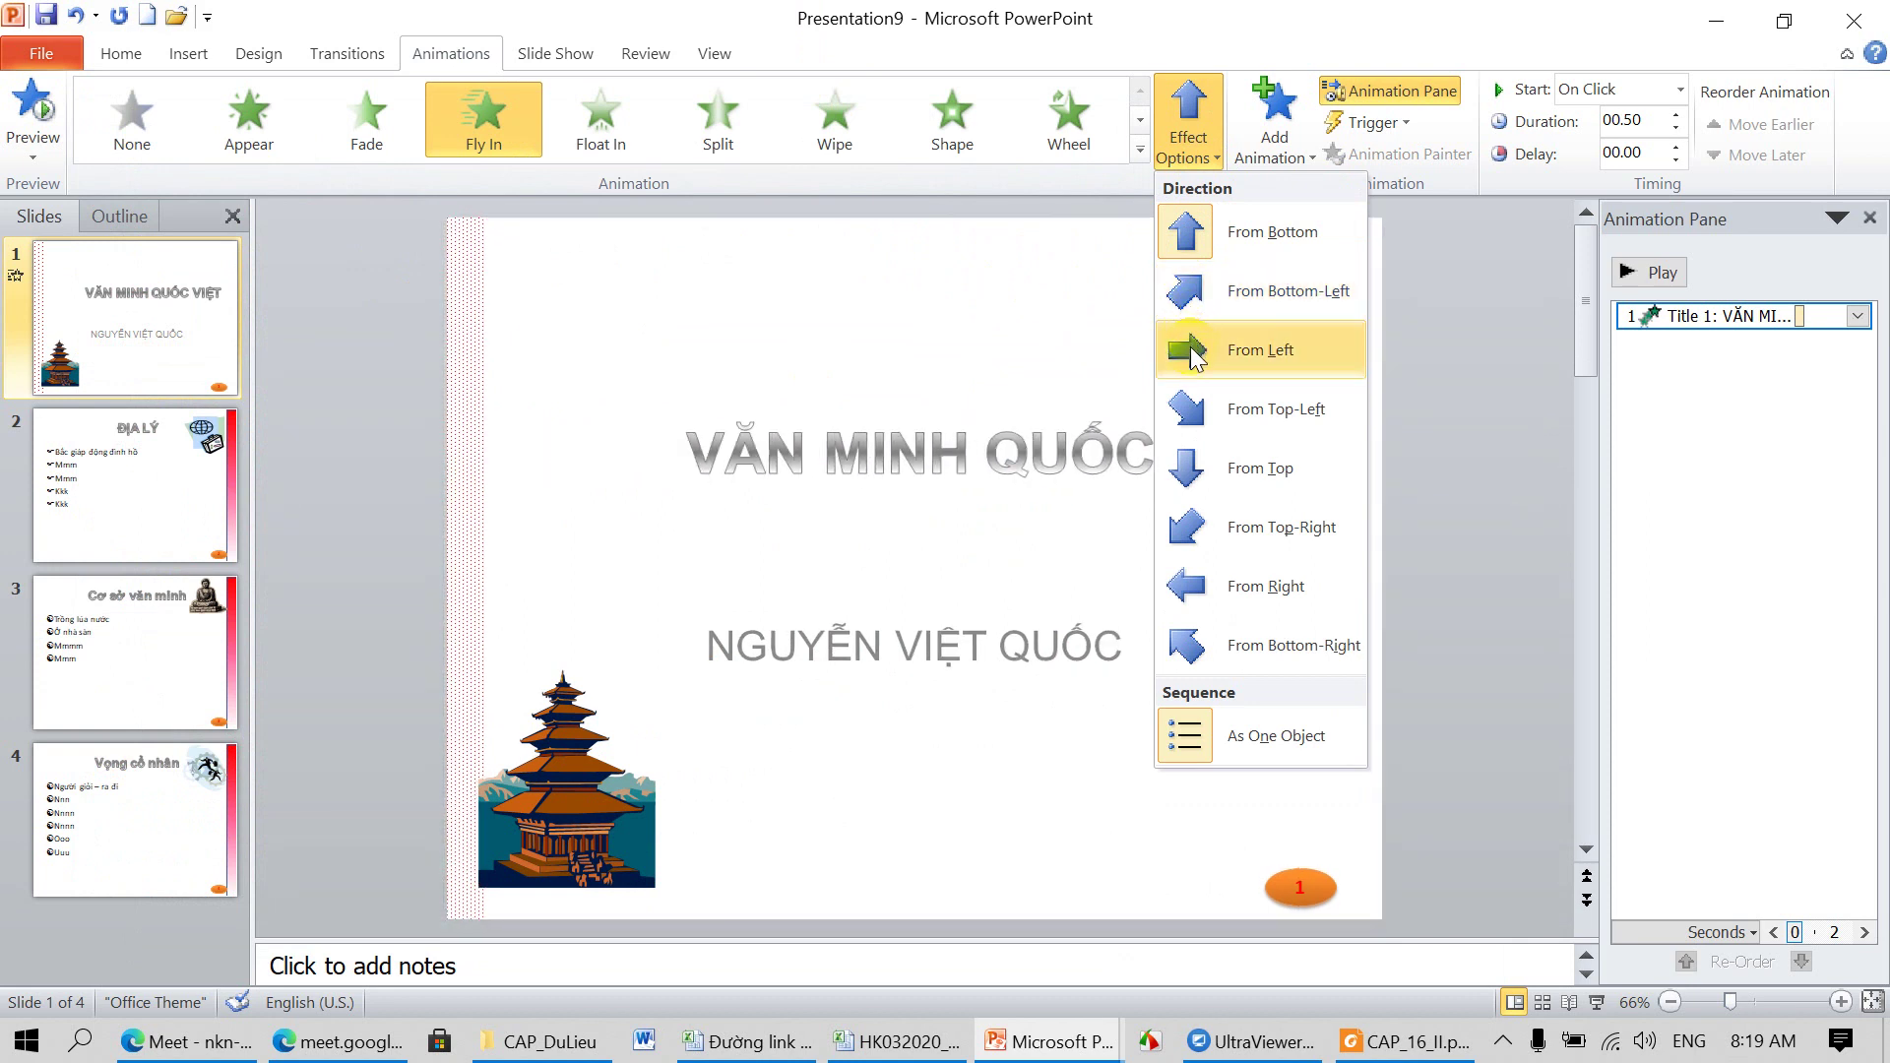
key("Down")
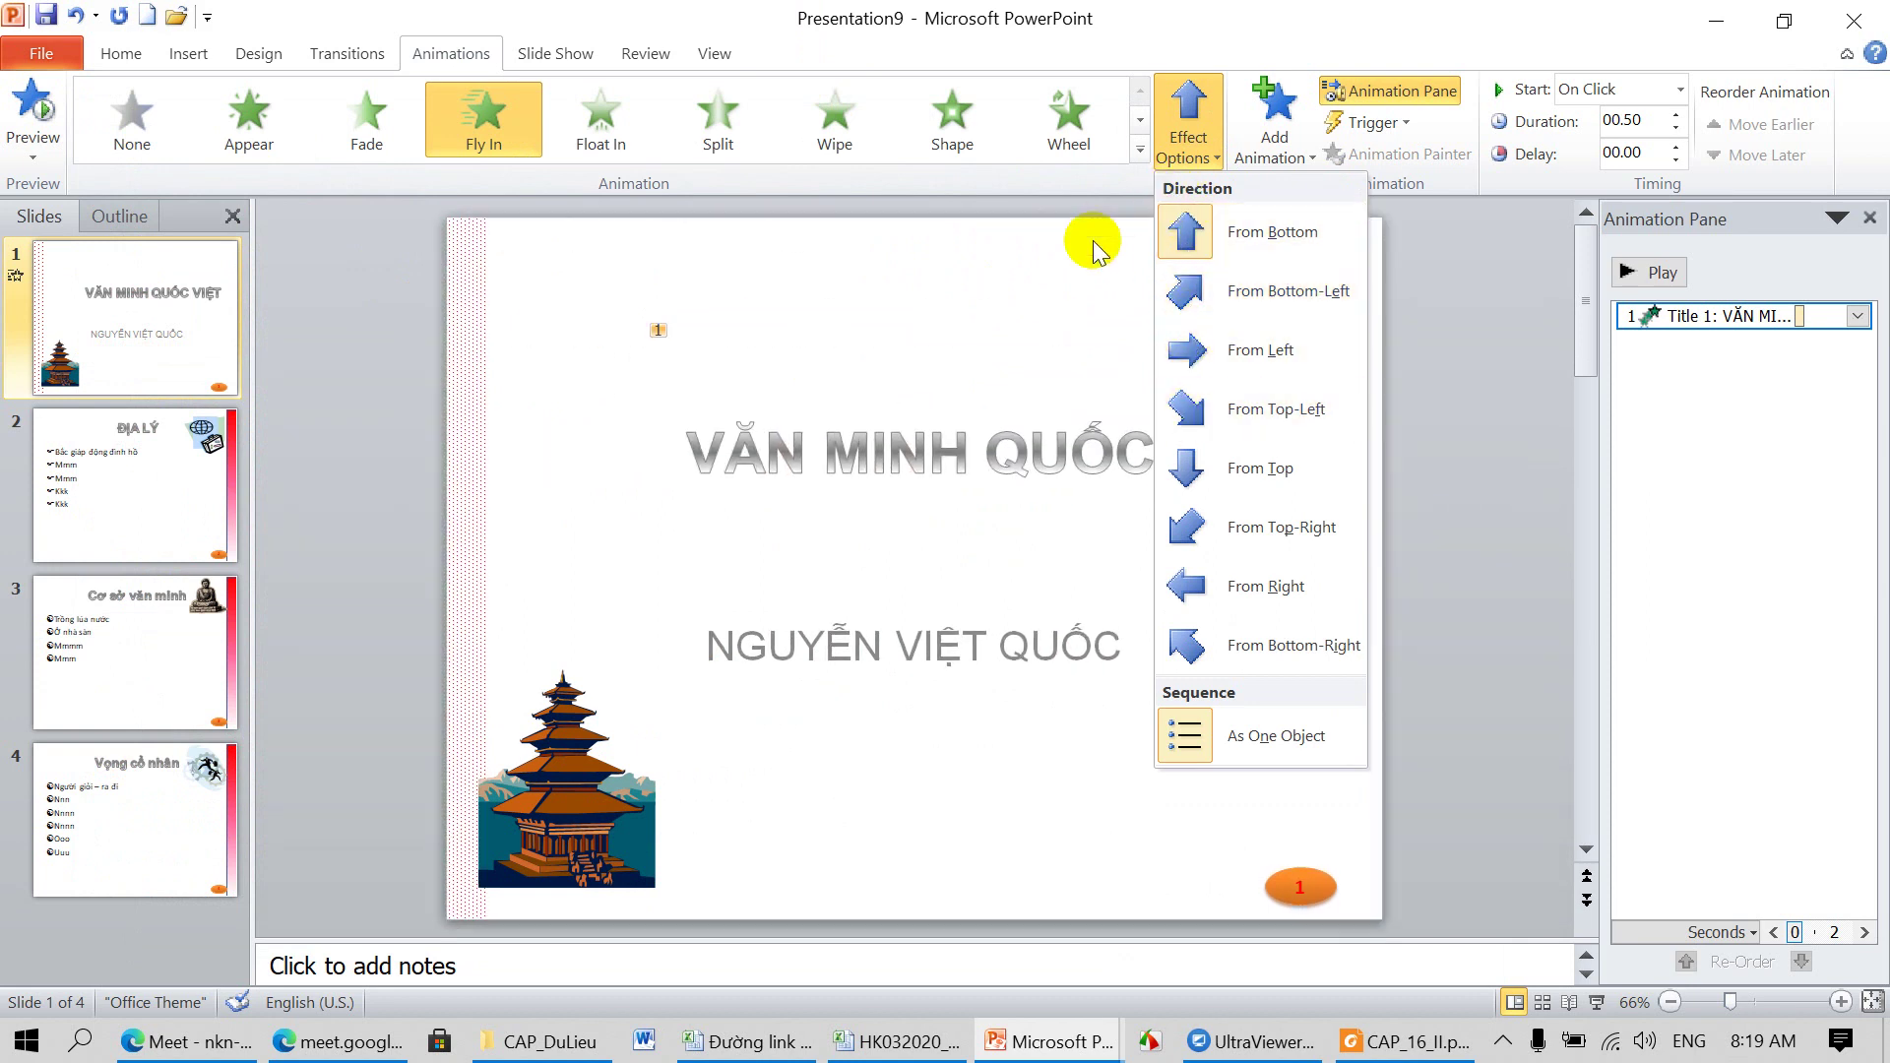
left_click(1007, 275)
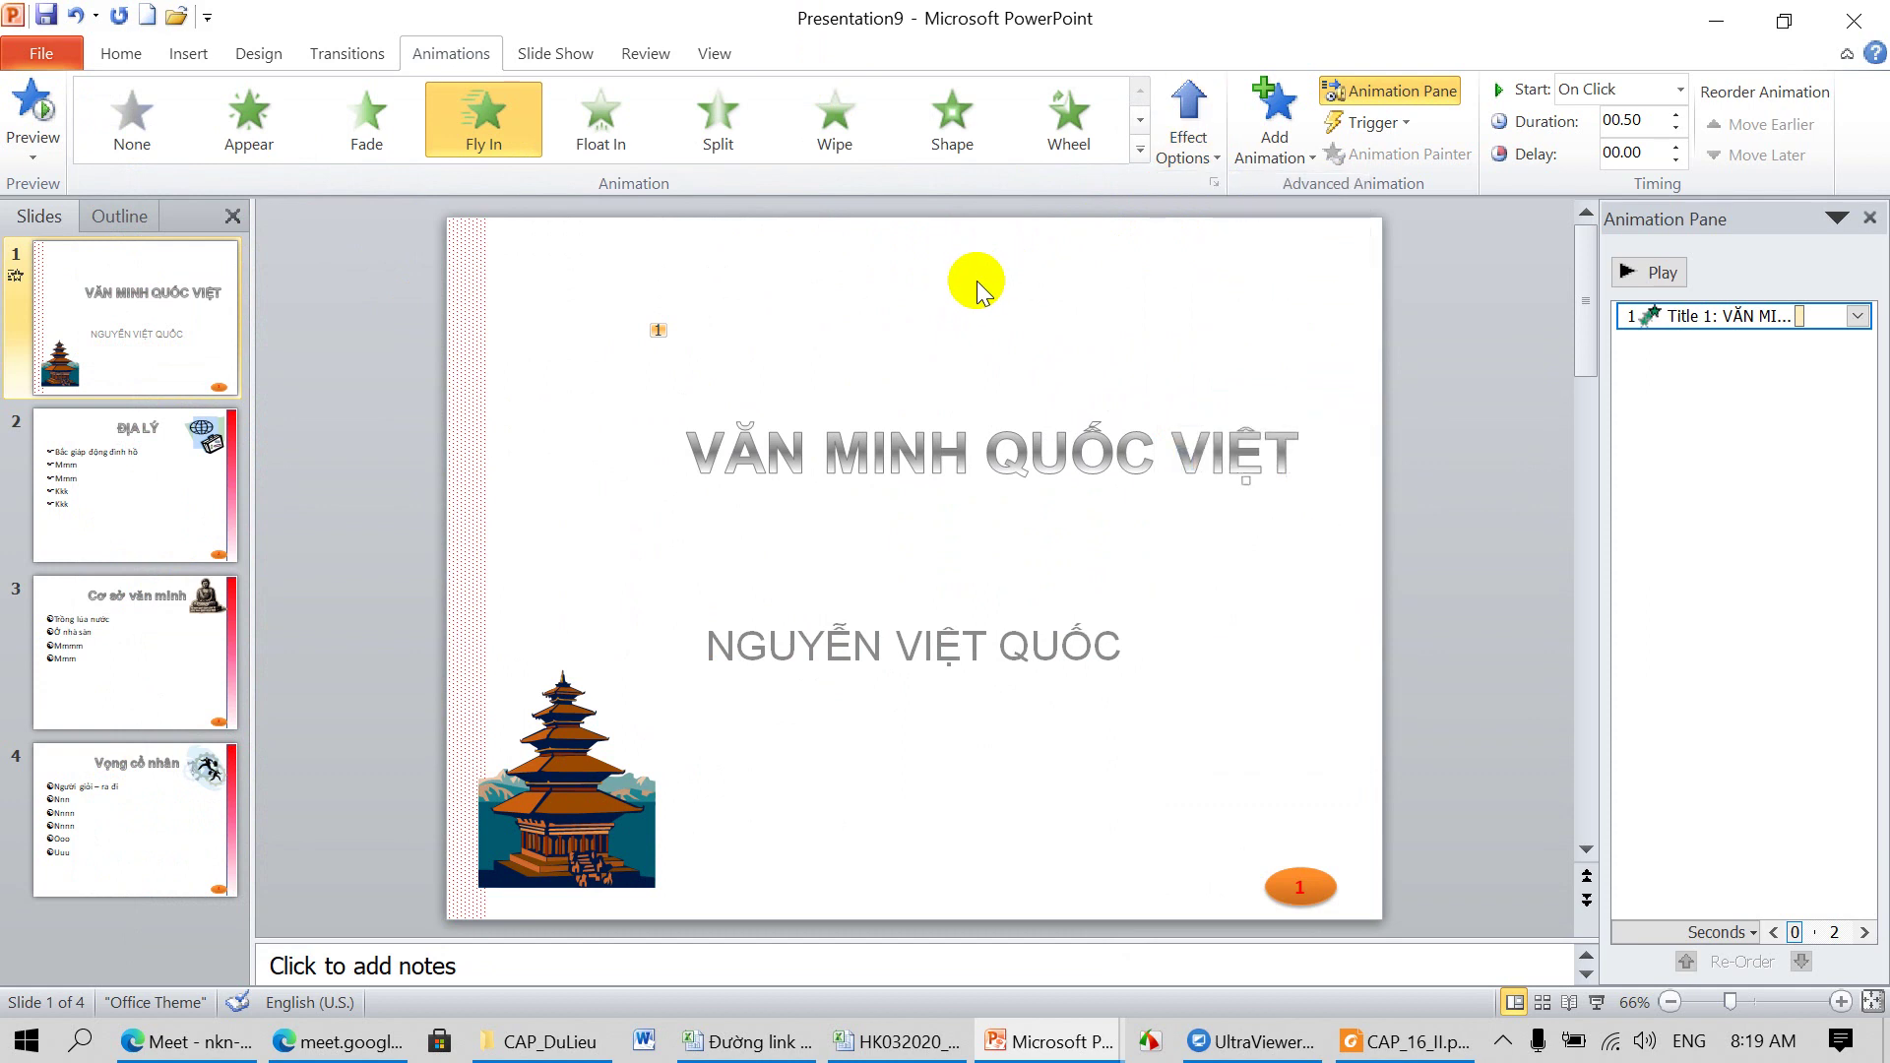
left_click(825, 380)
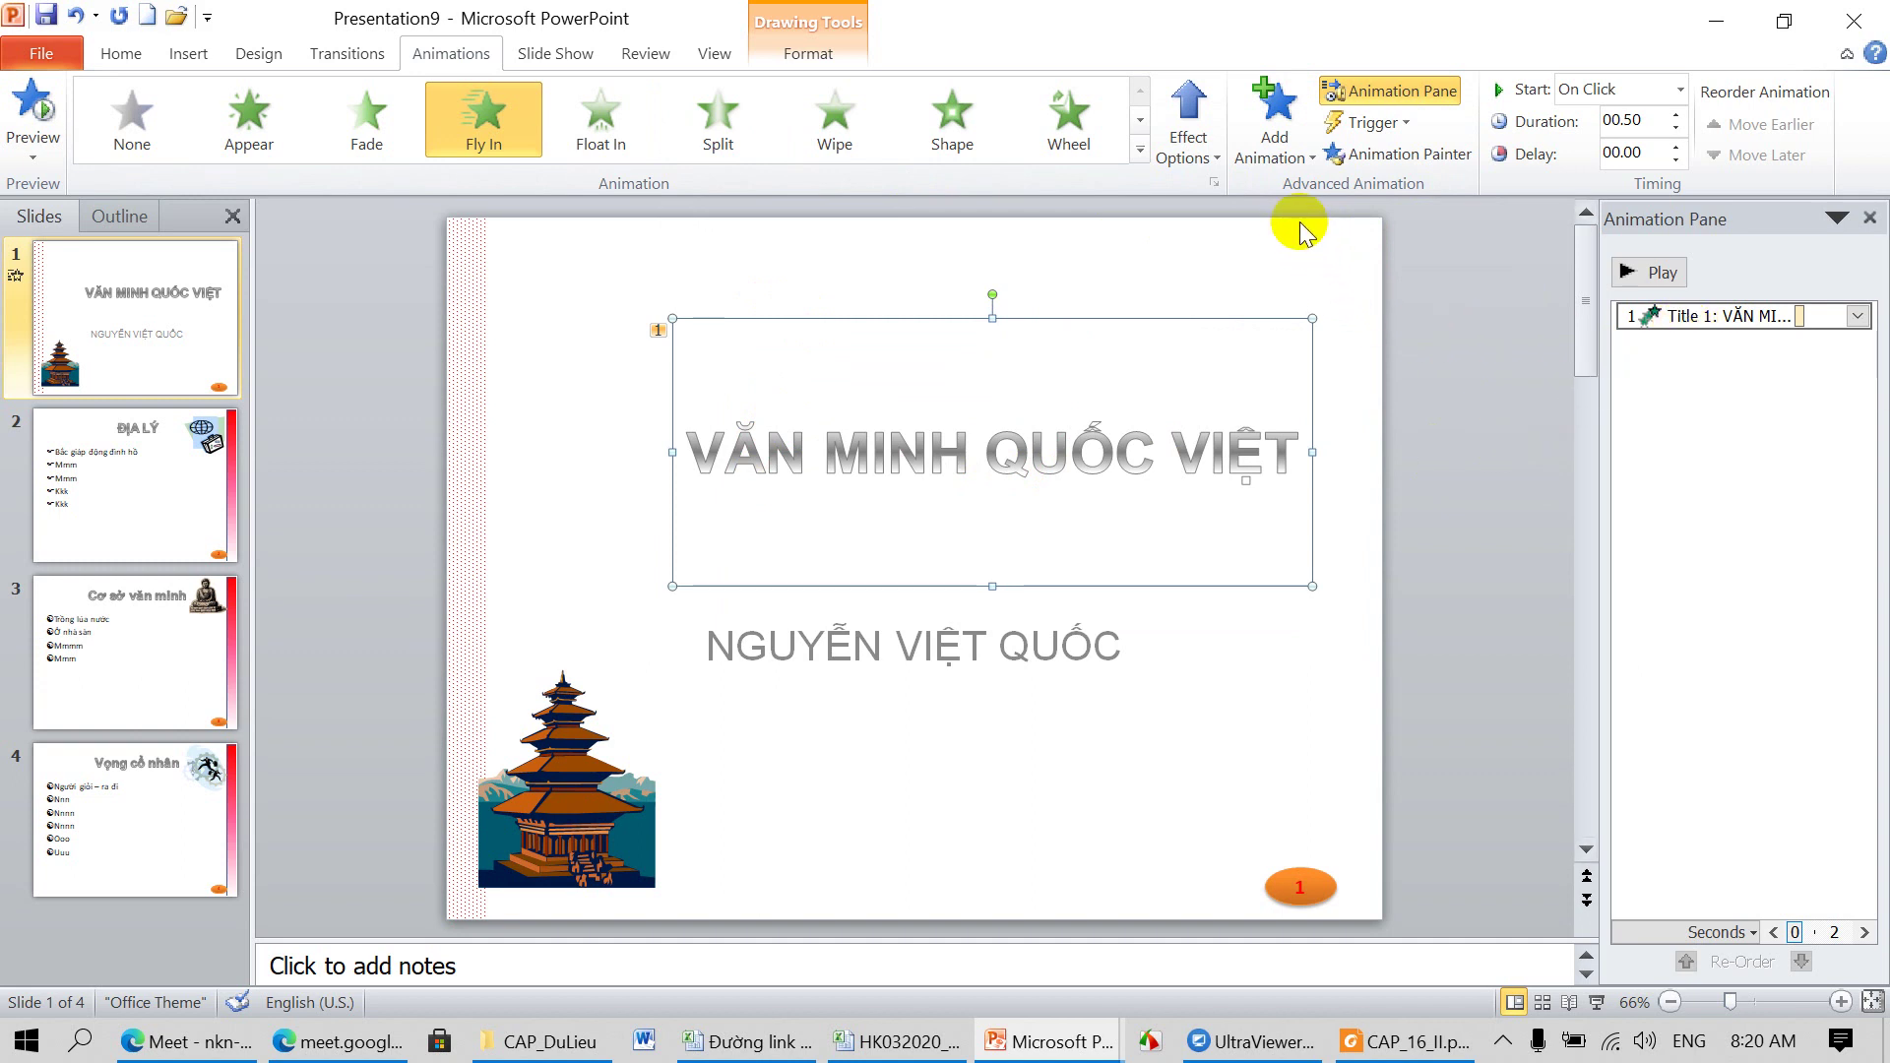
left_click(1314, 166)
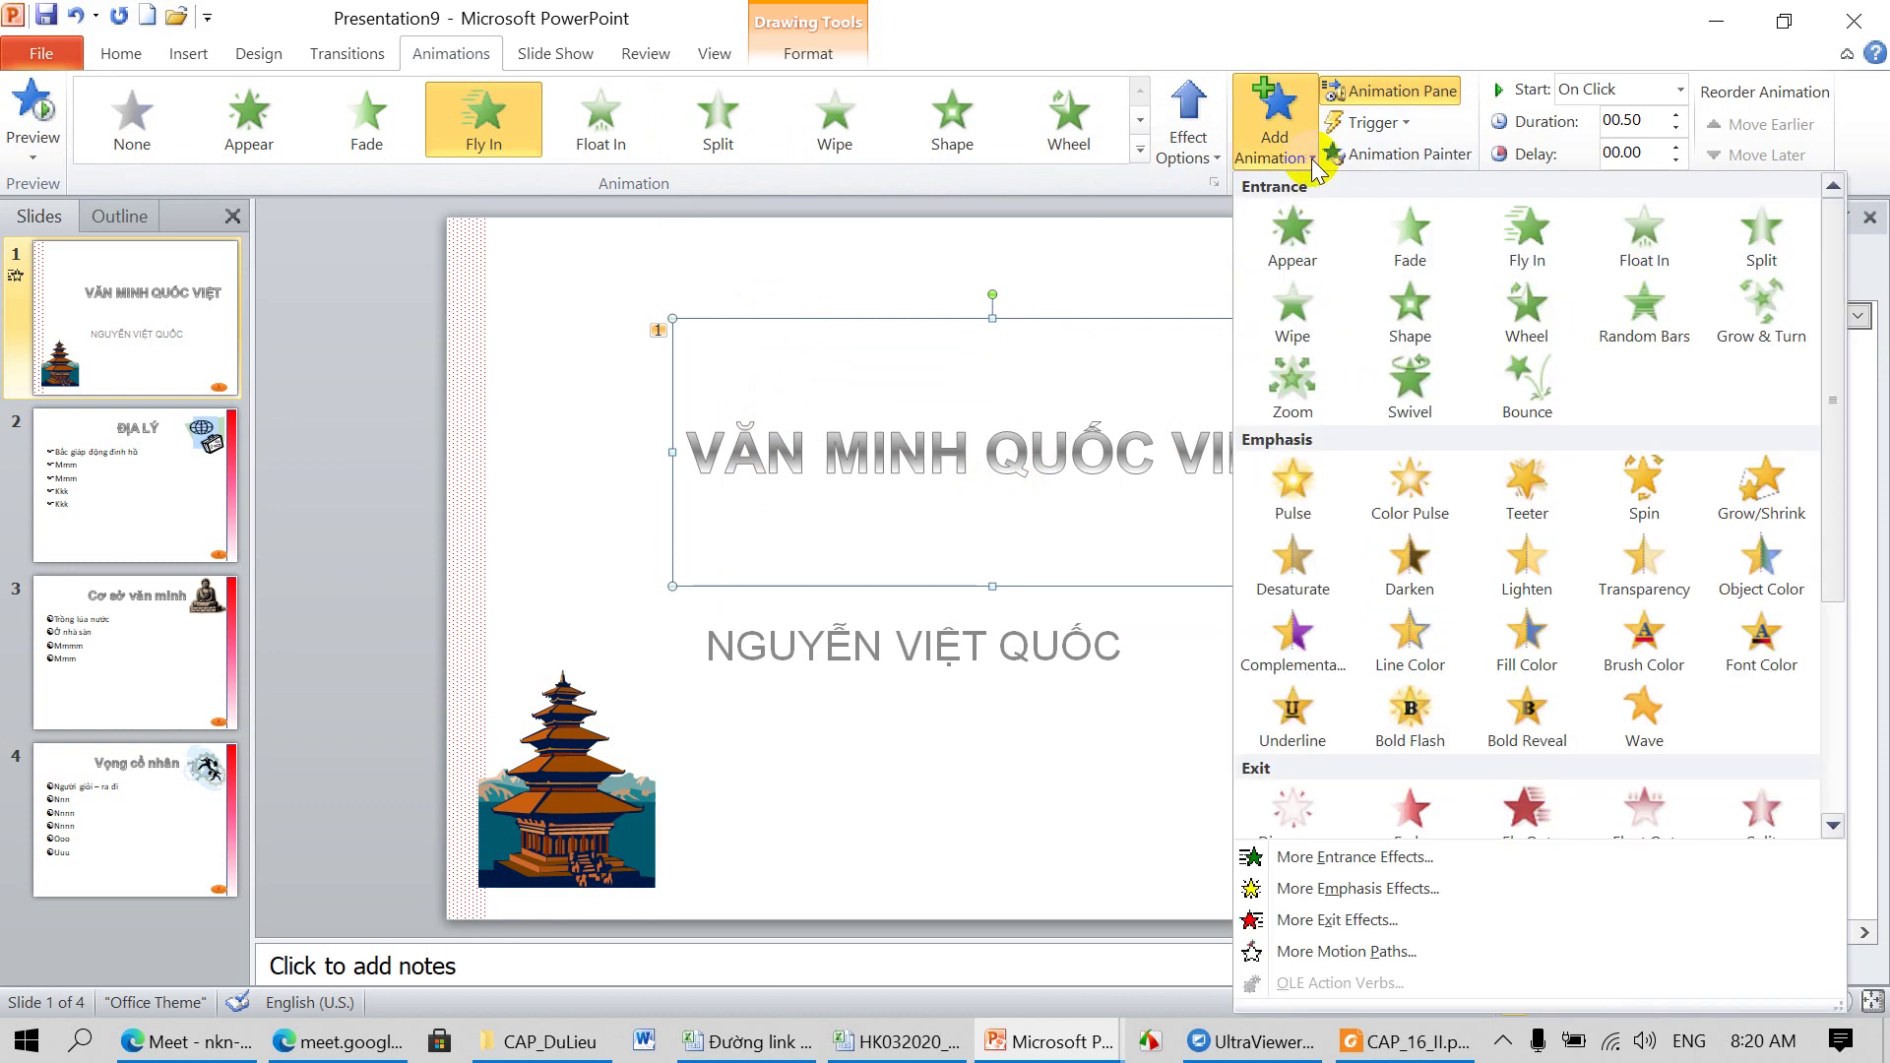
Step: Add a Font Color emphasis to the title and set it to start After Previous
left_click(1756, 646)
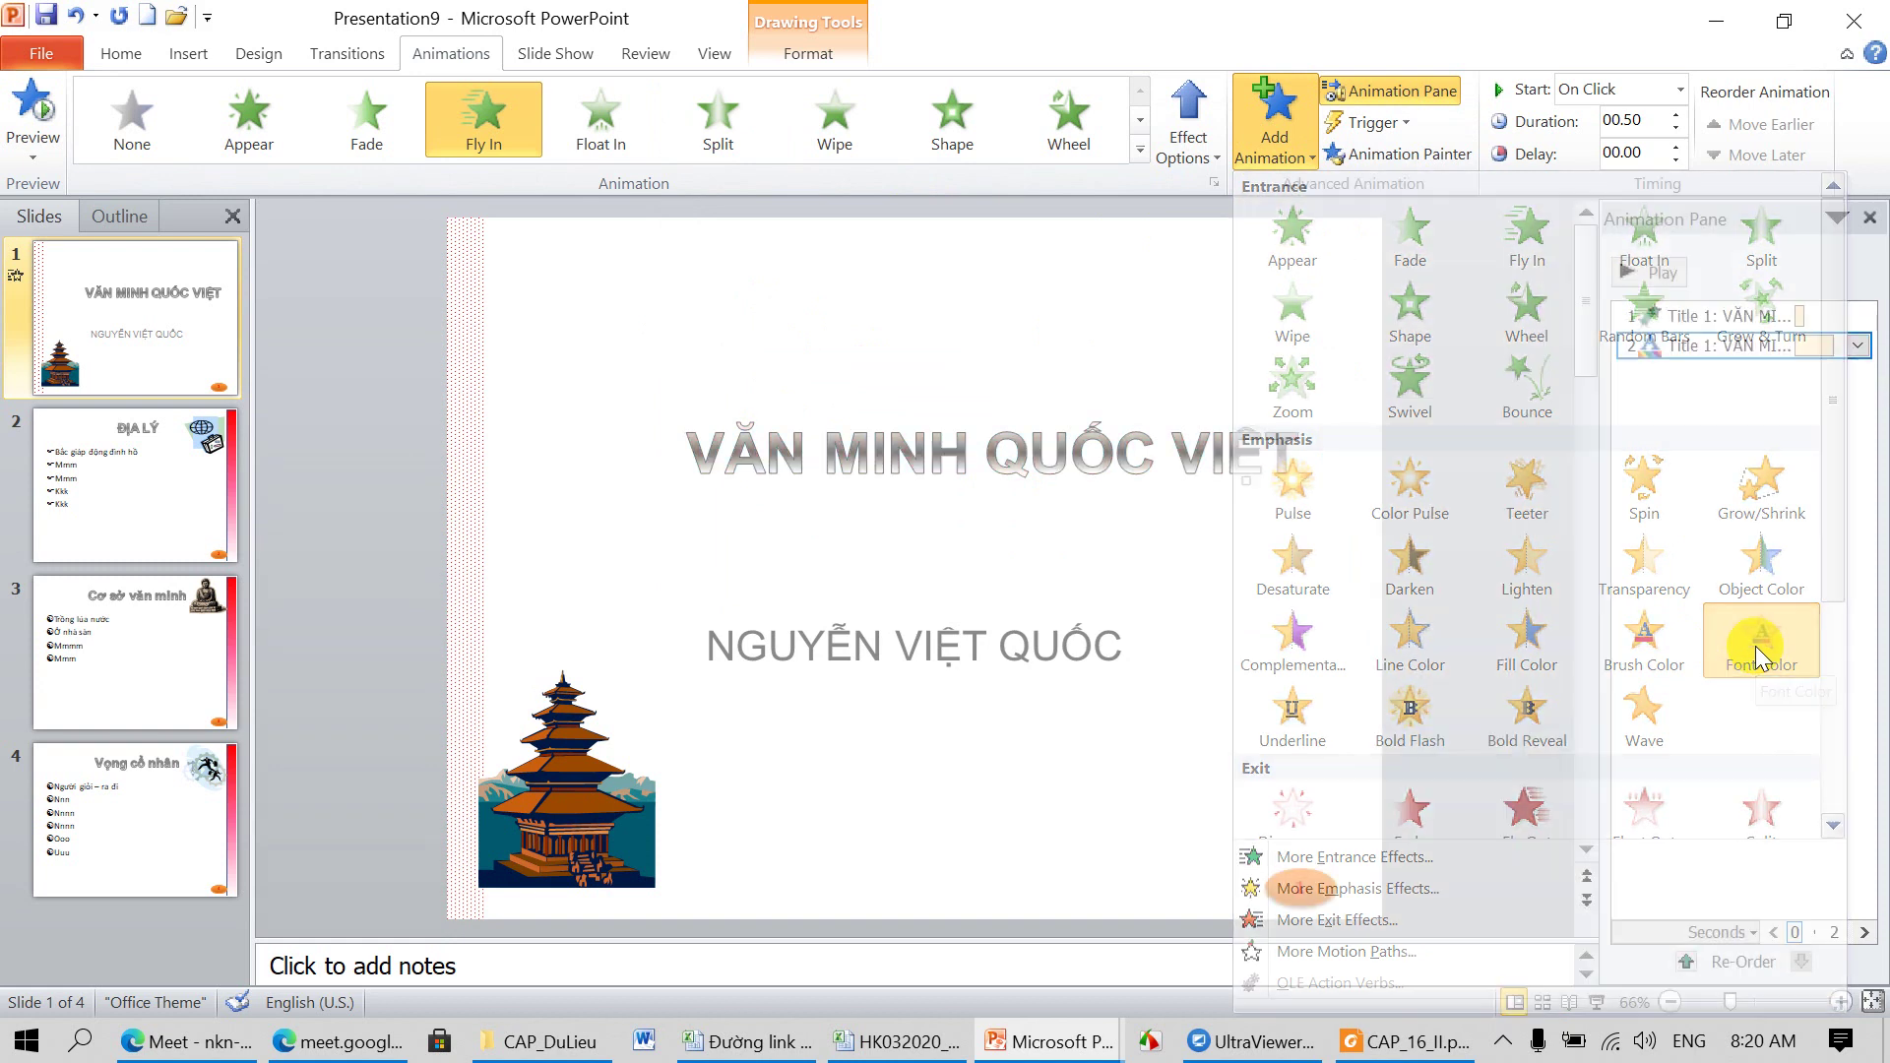
left_click(1112, 450)
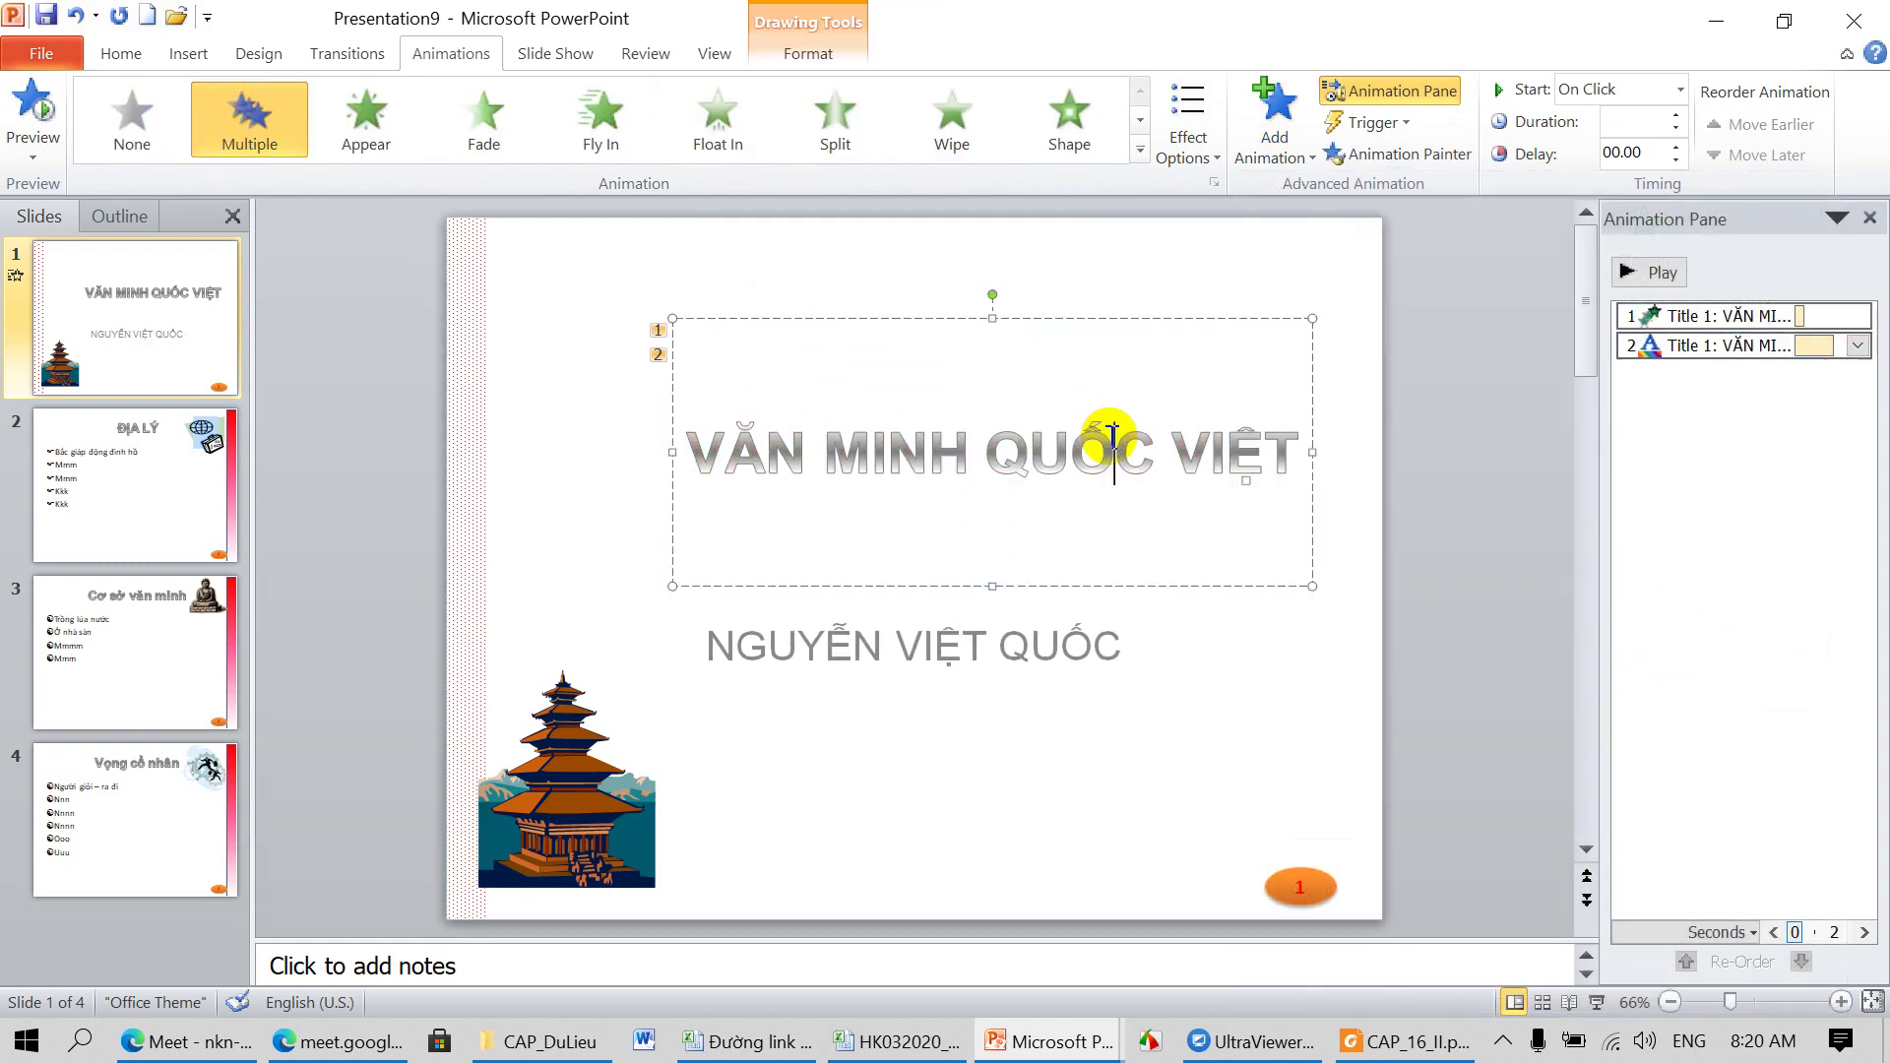
left_click(1086, 317)
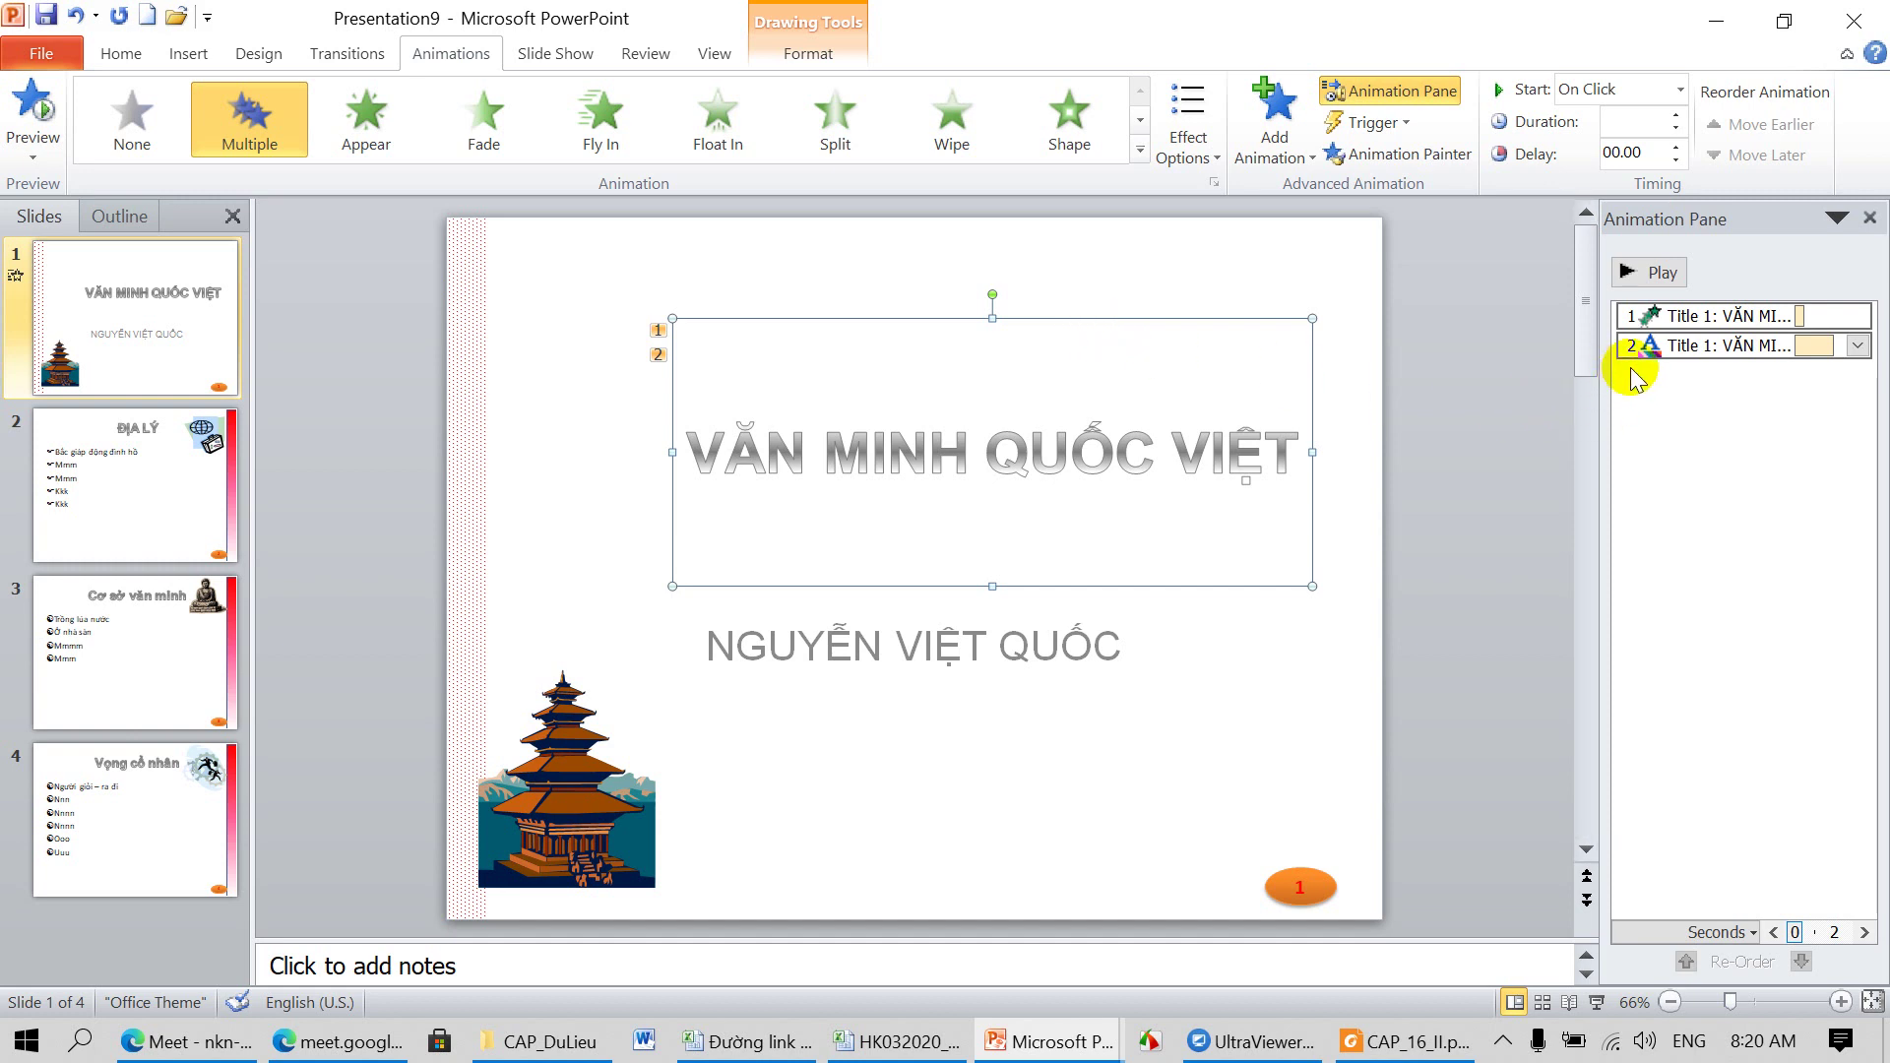
left_click(1681, 340)
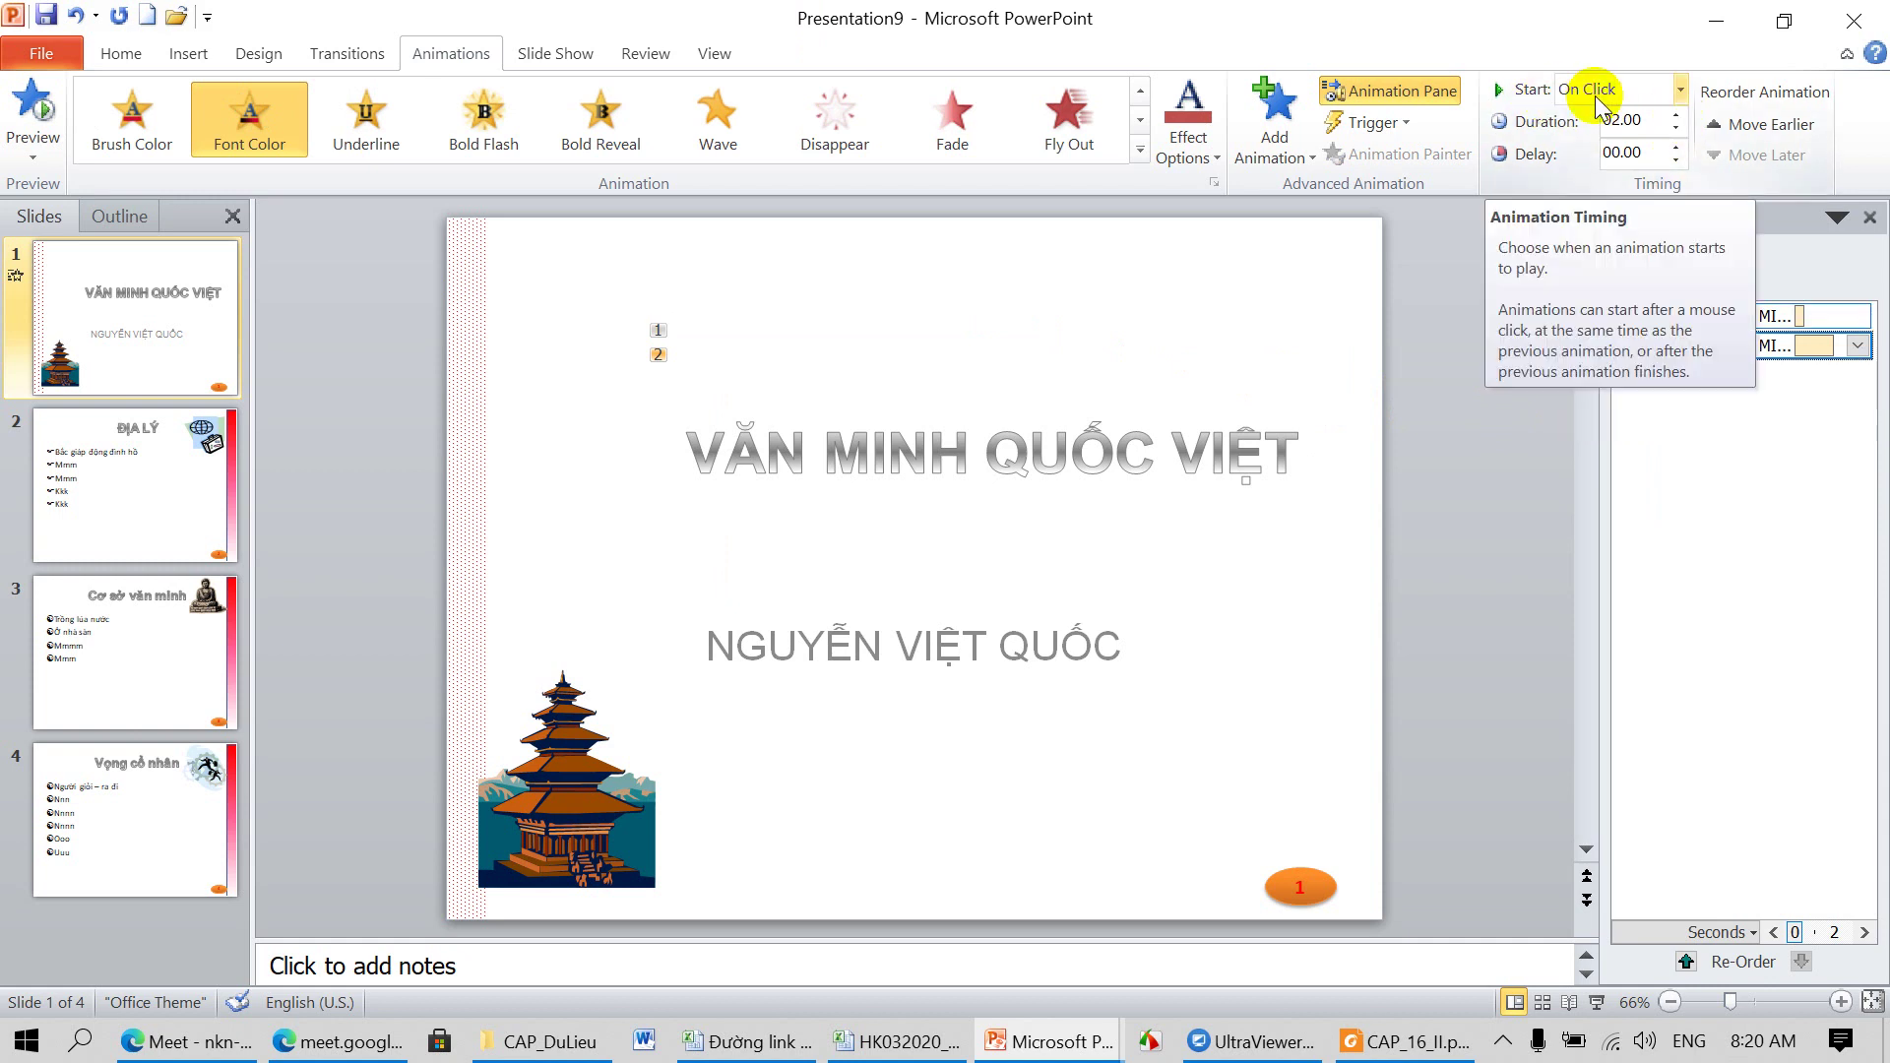
left_click(1680, 90)
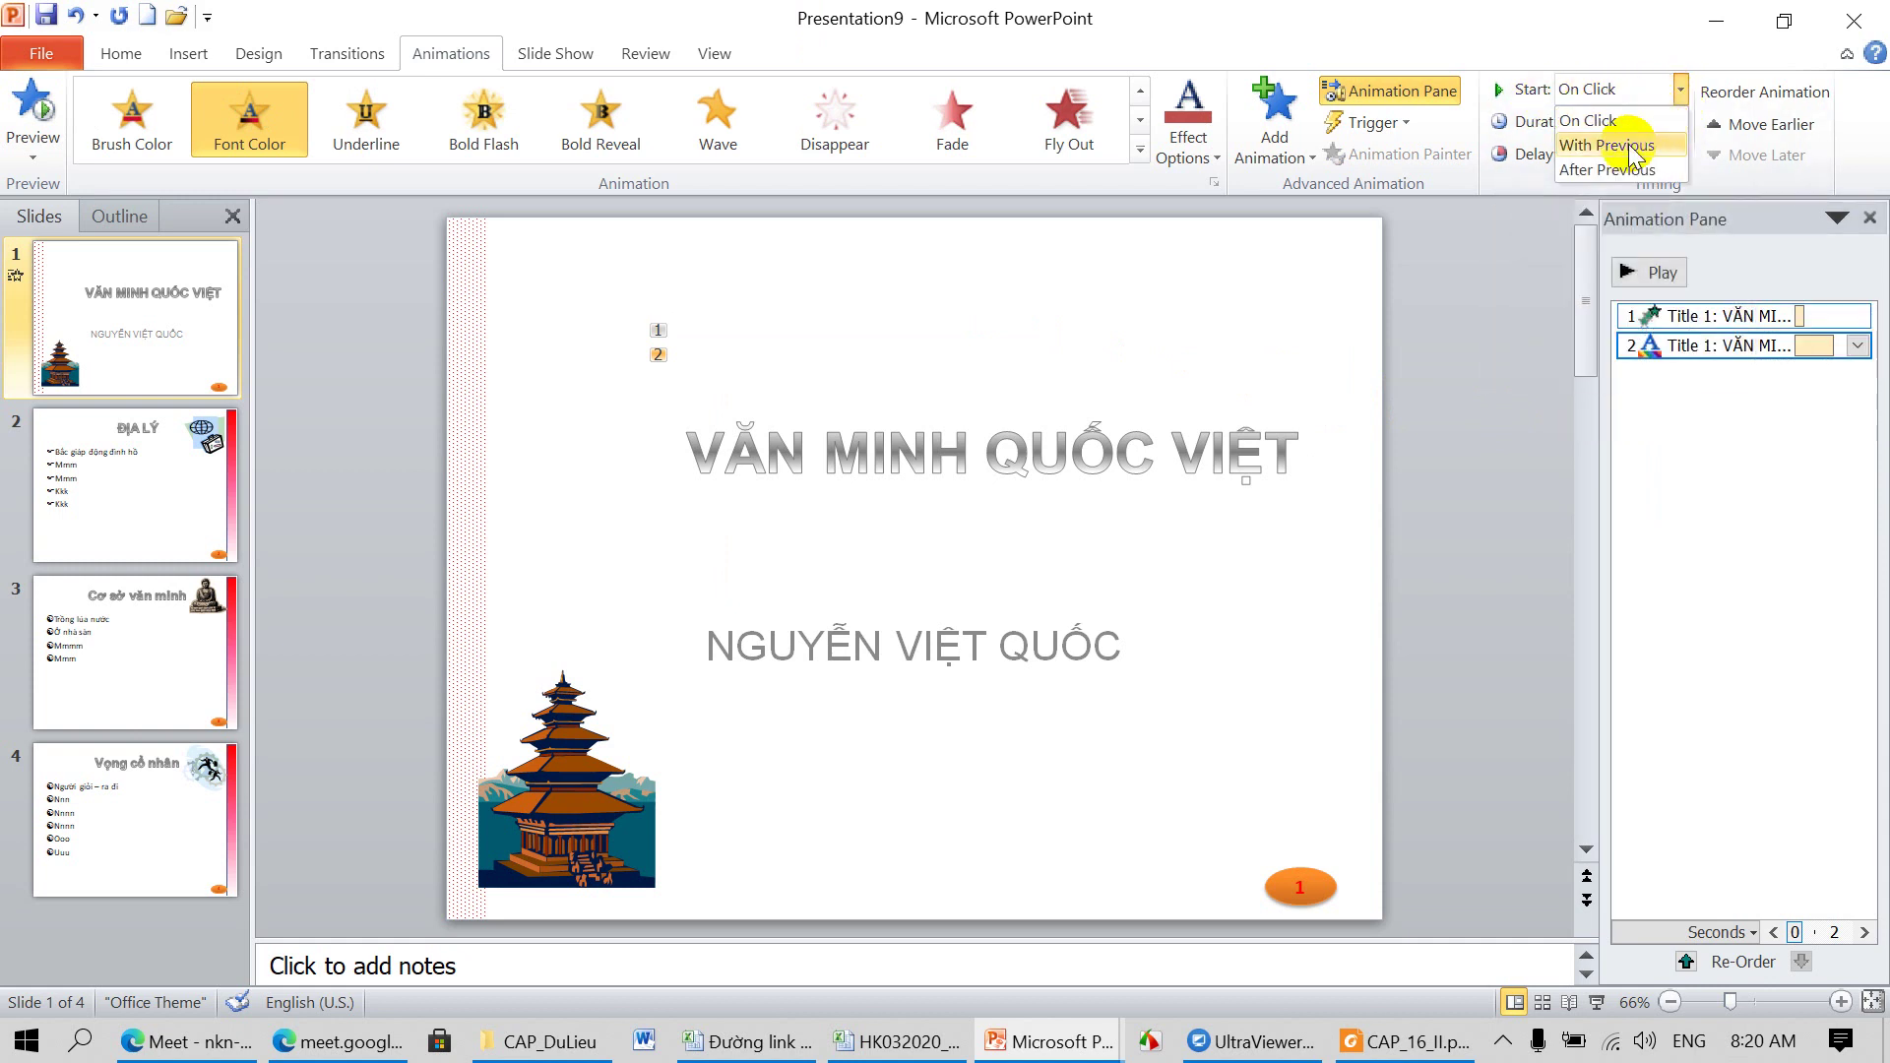
left_click(1605, 171)
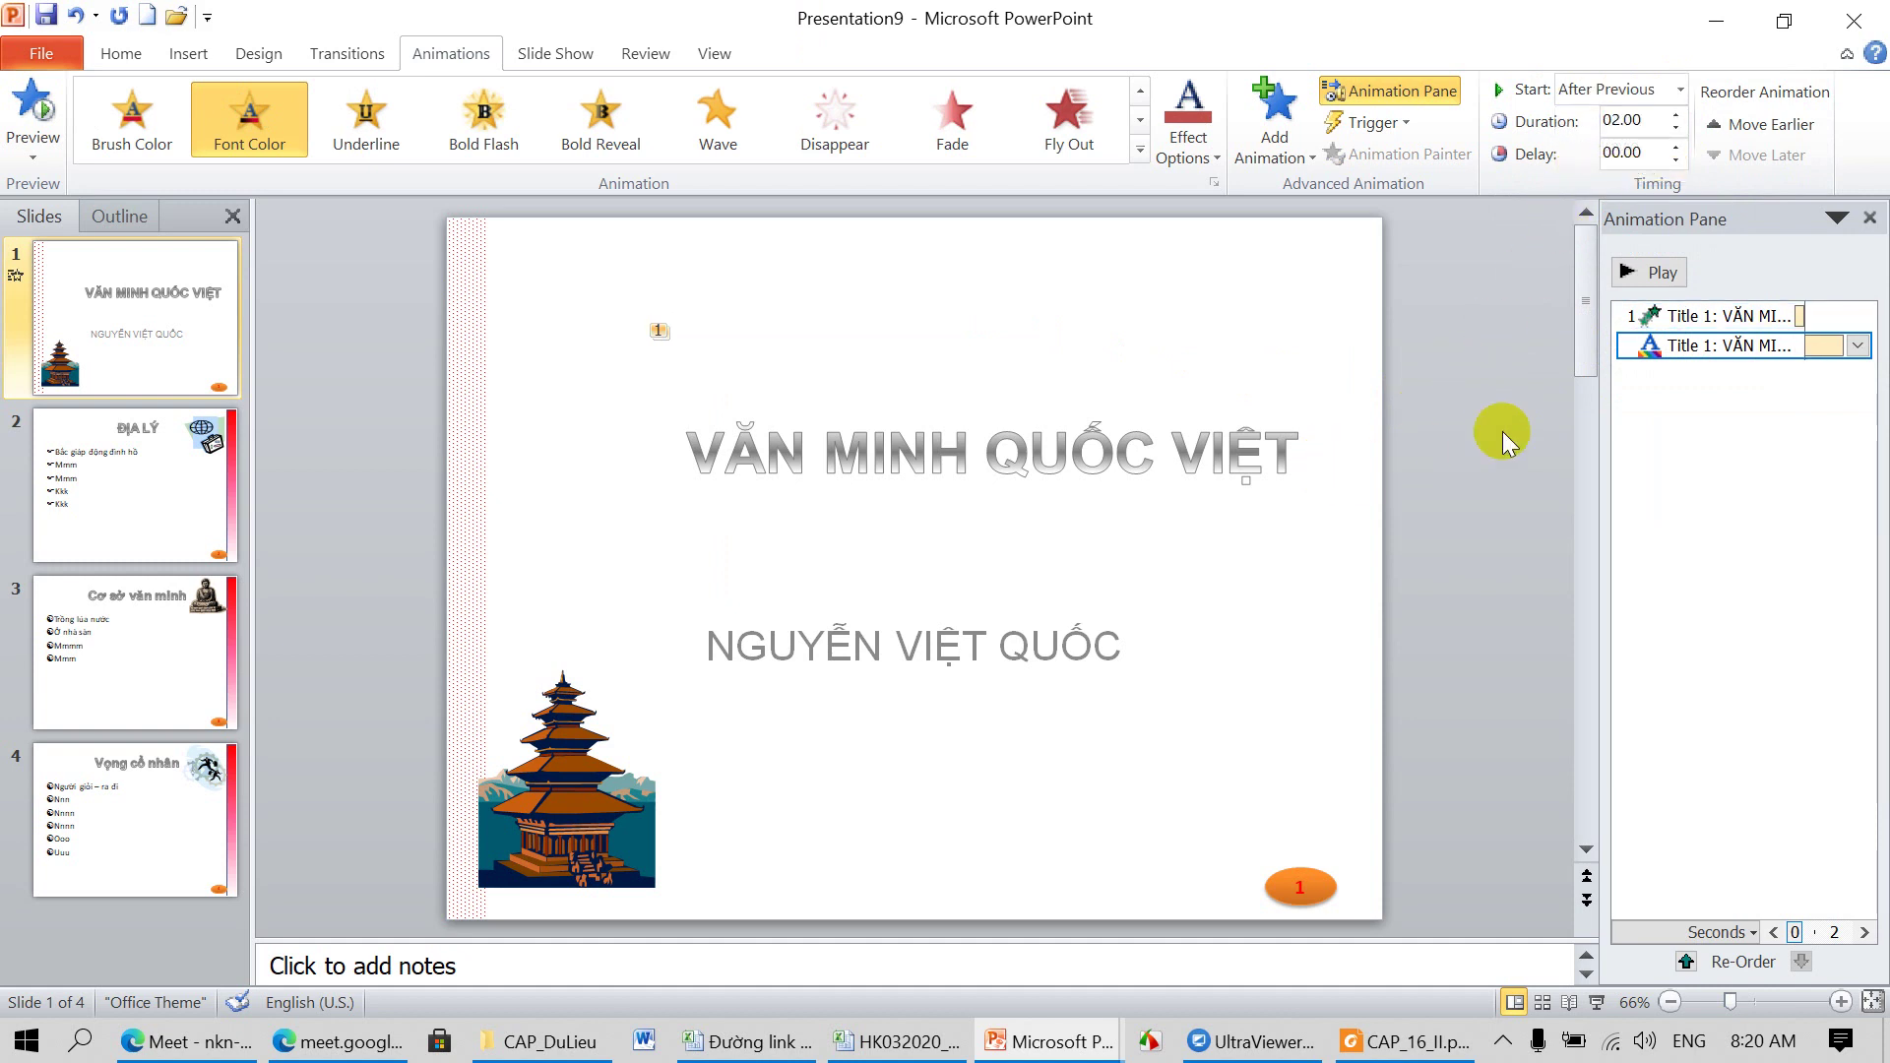
Step: Confirm the Font Color animation keeps After Previous timing, then reselect the title
left_click(1642, 315)
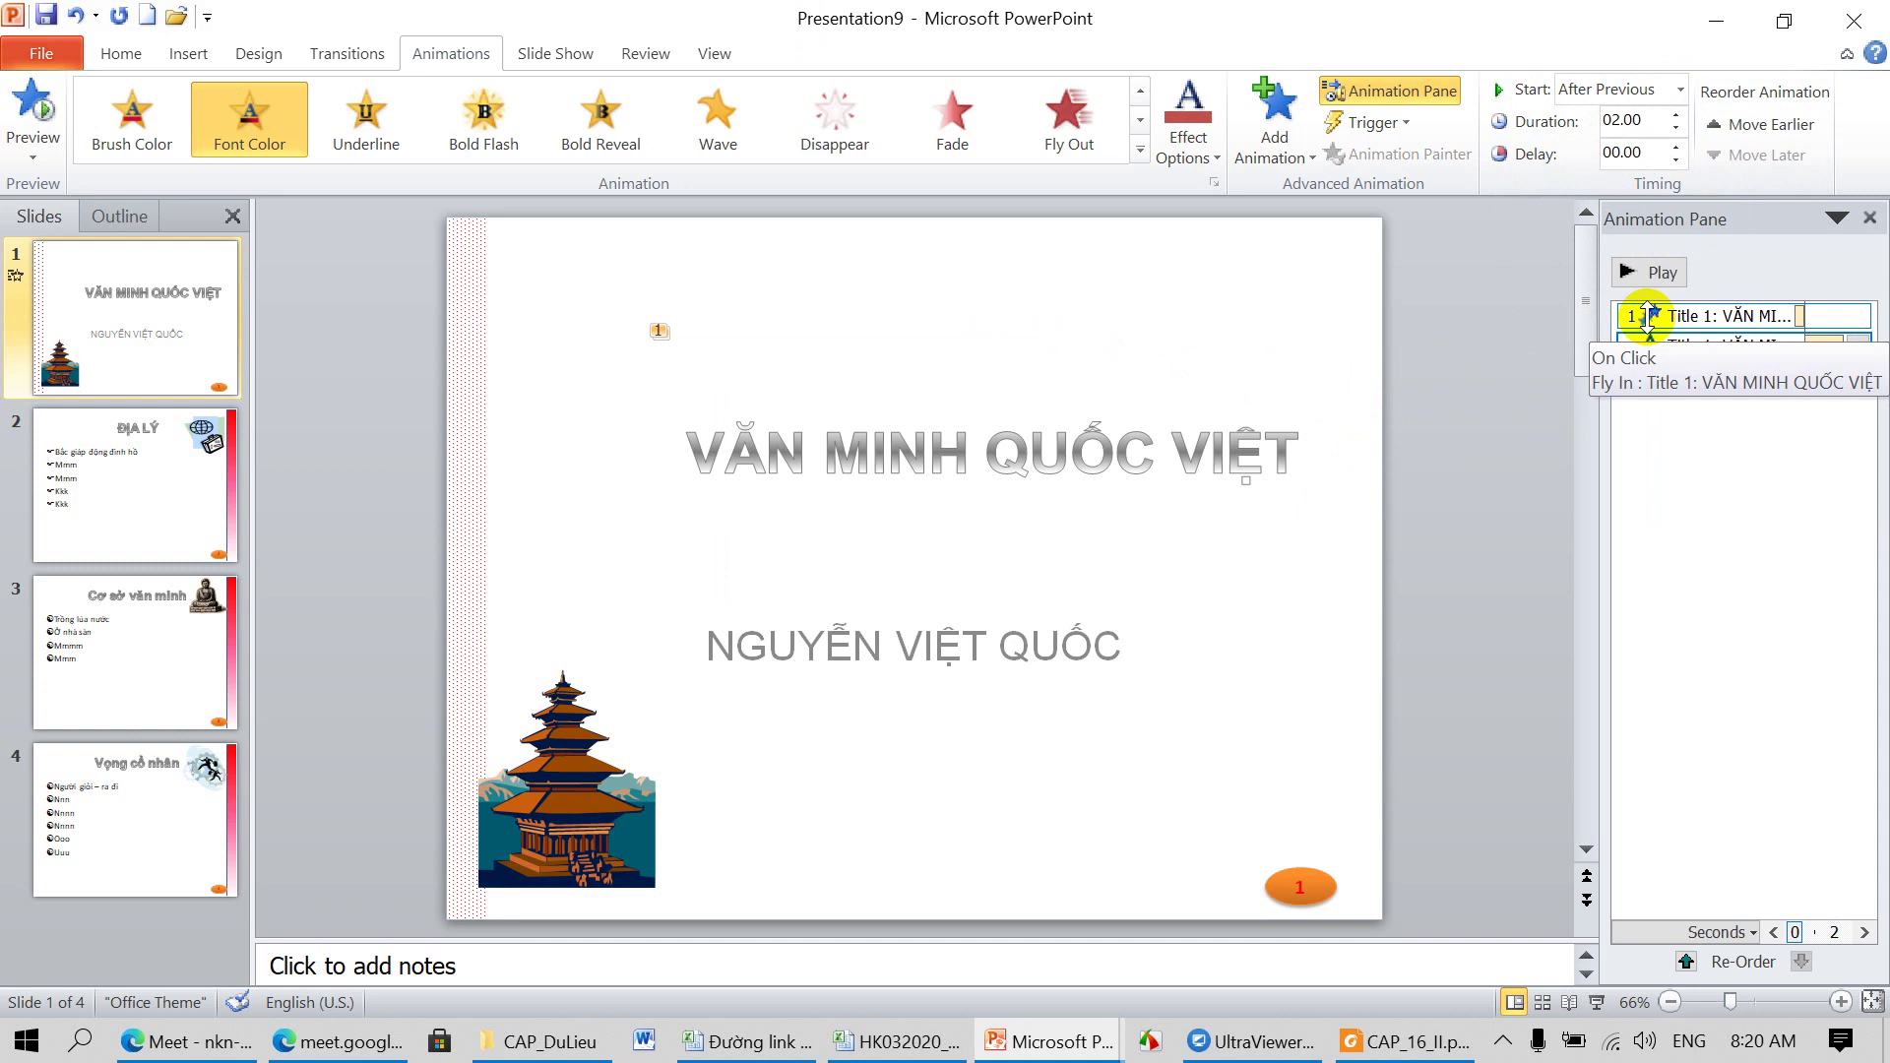
left_click(1654, 345)
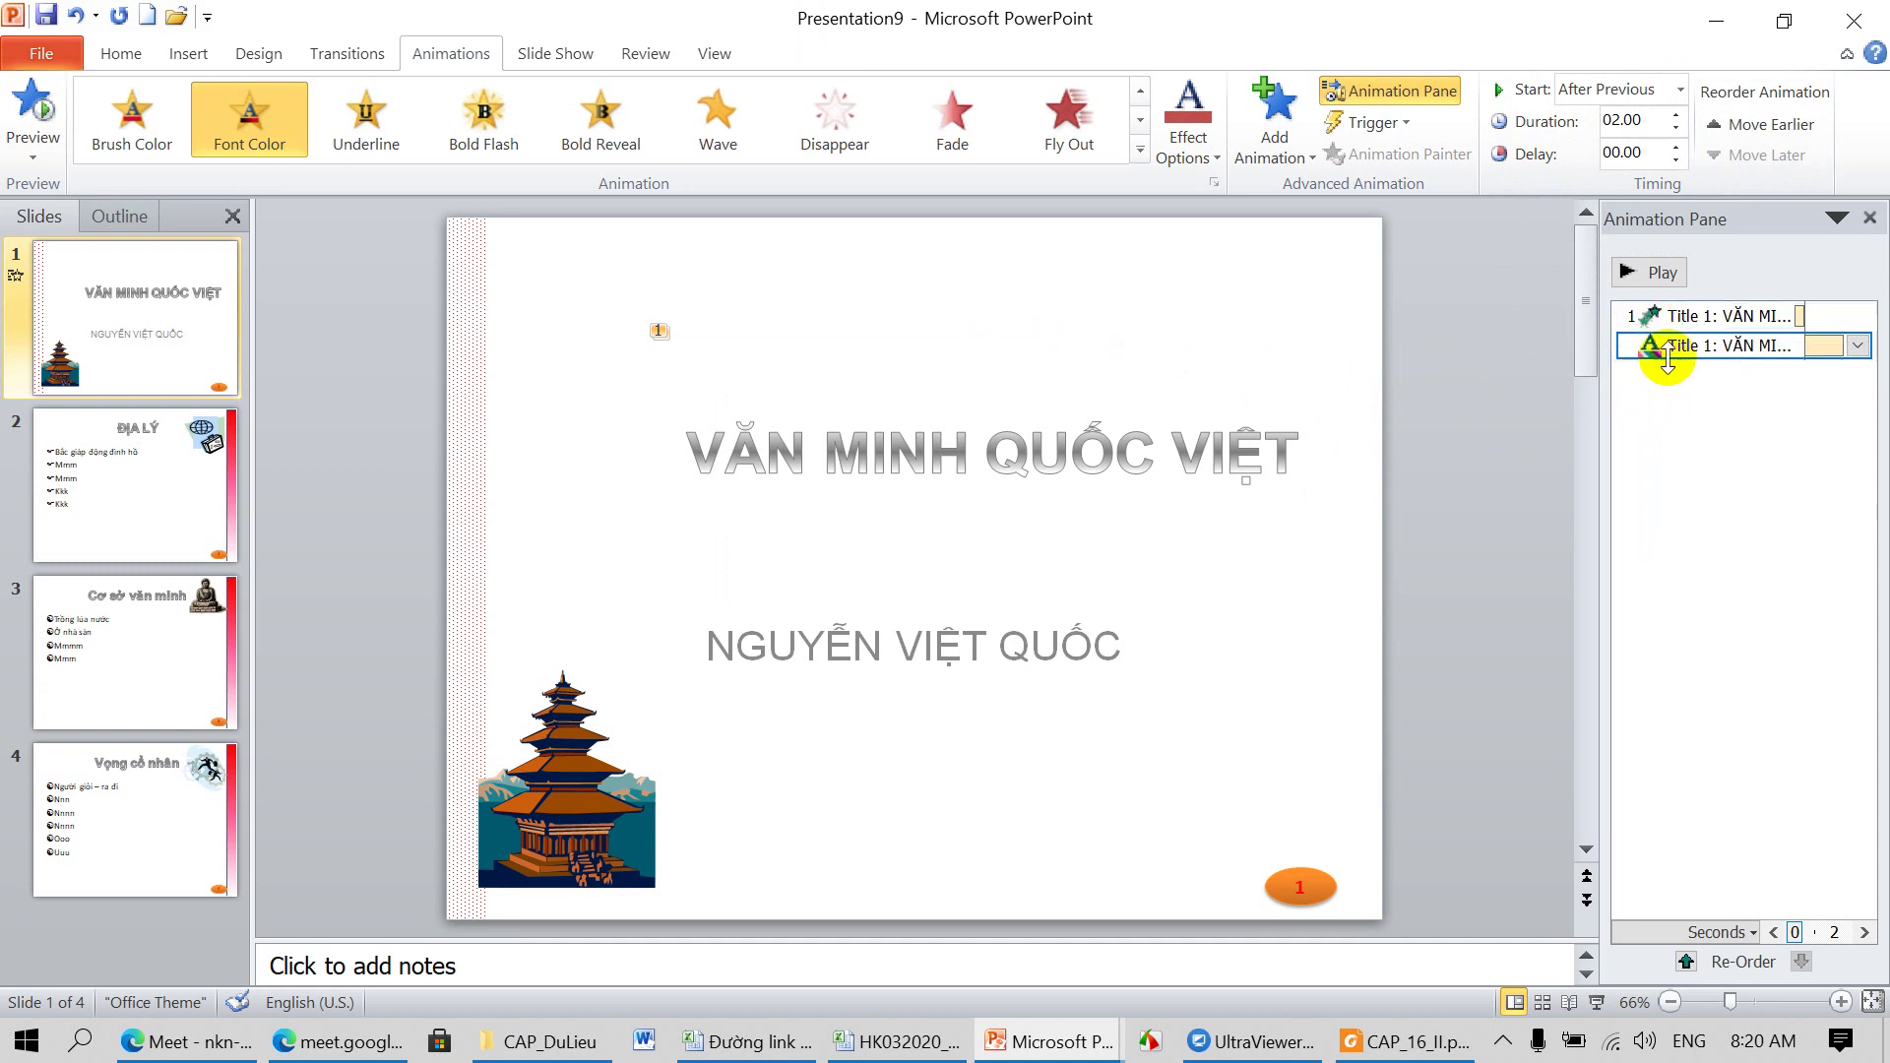
left_click(1680, 91)
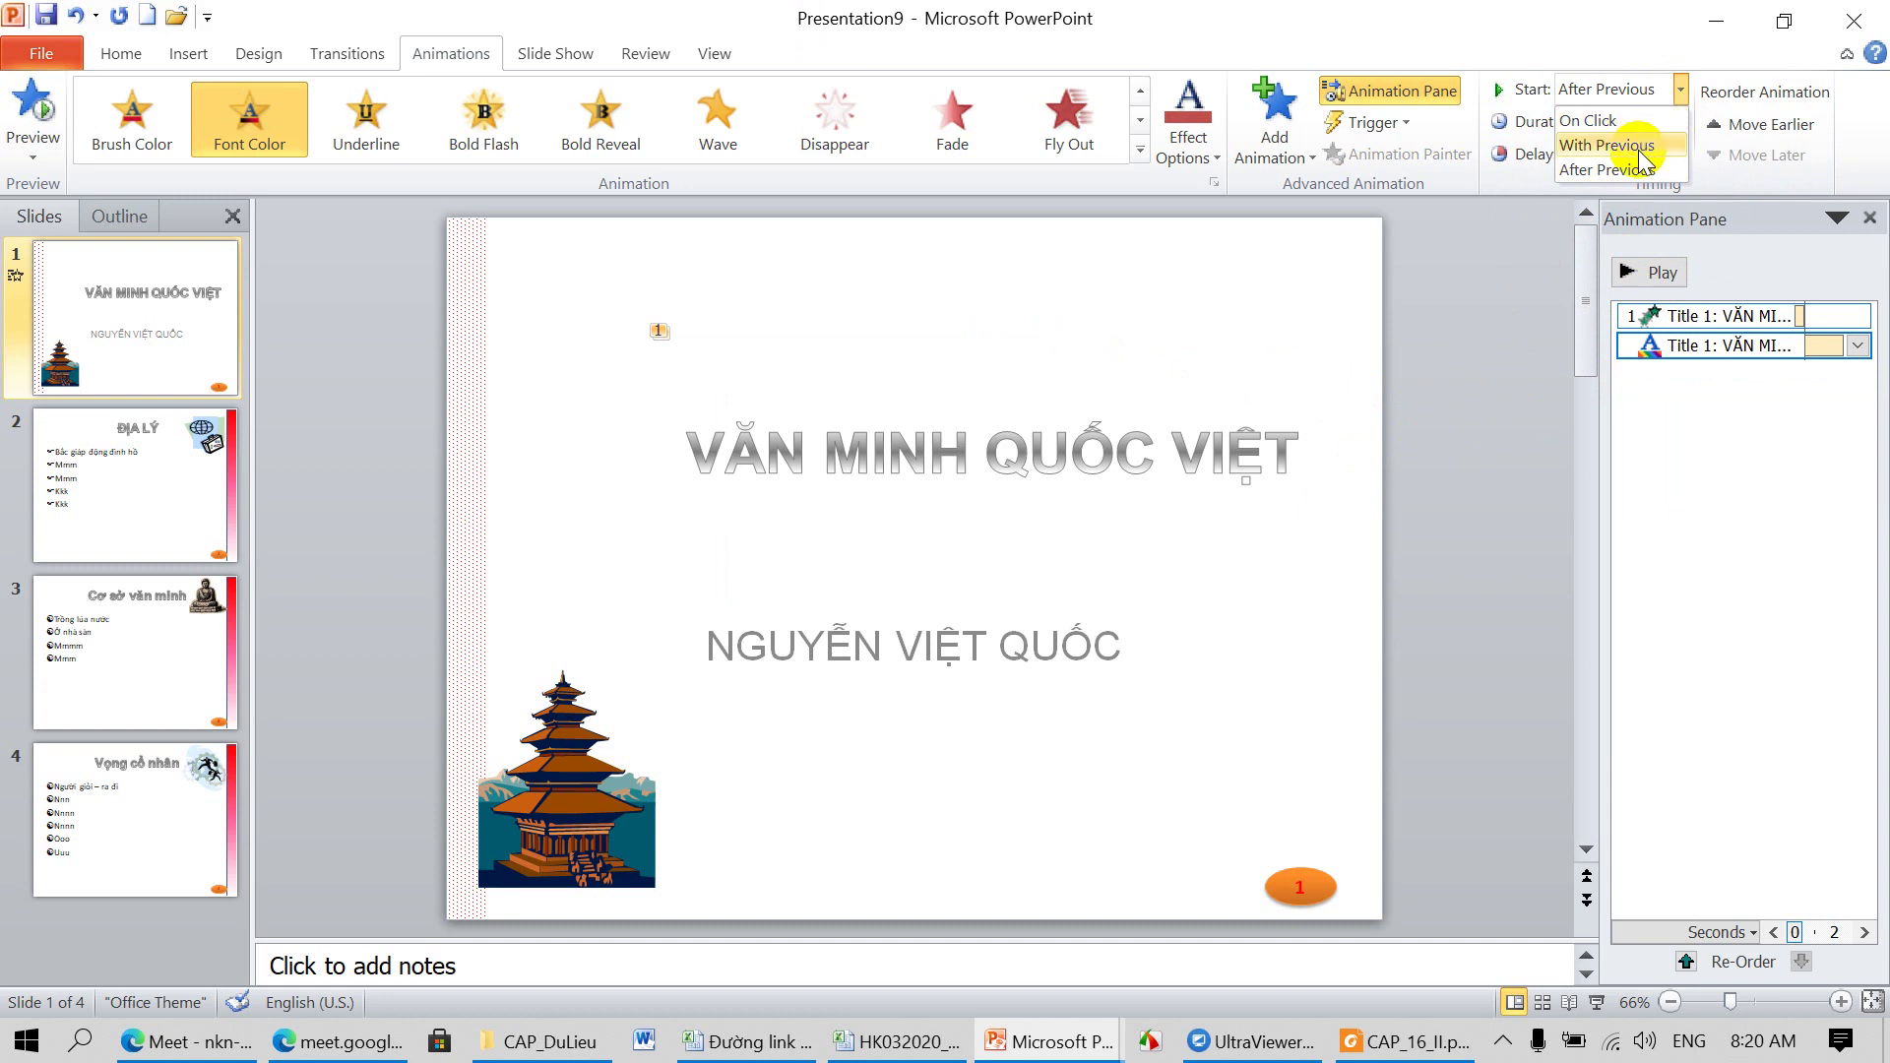
left_click(1476, 292)
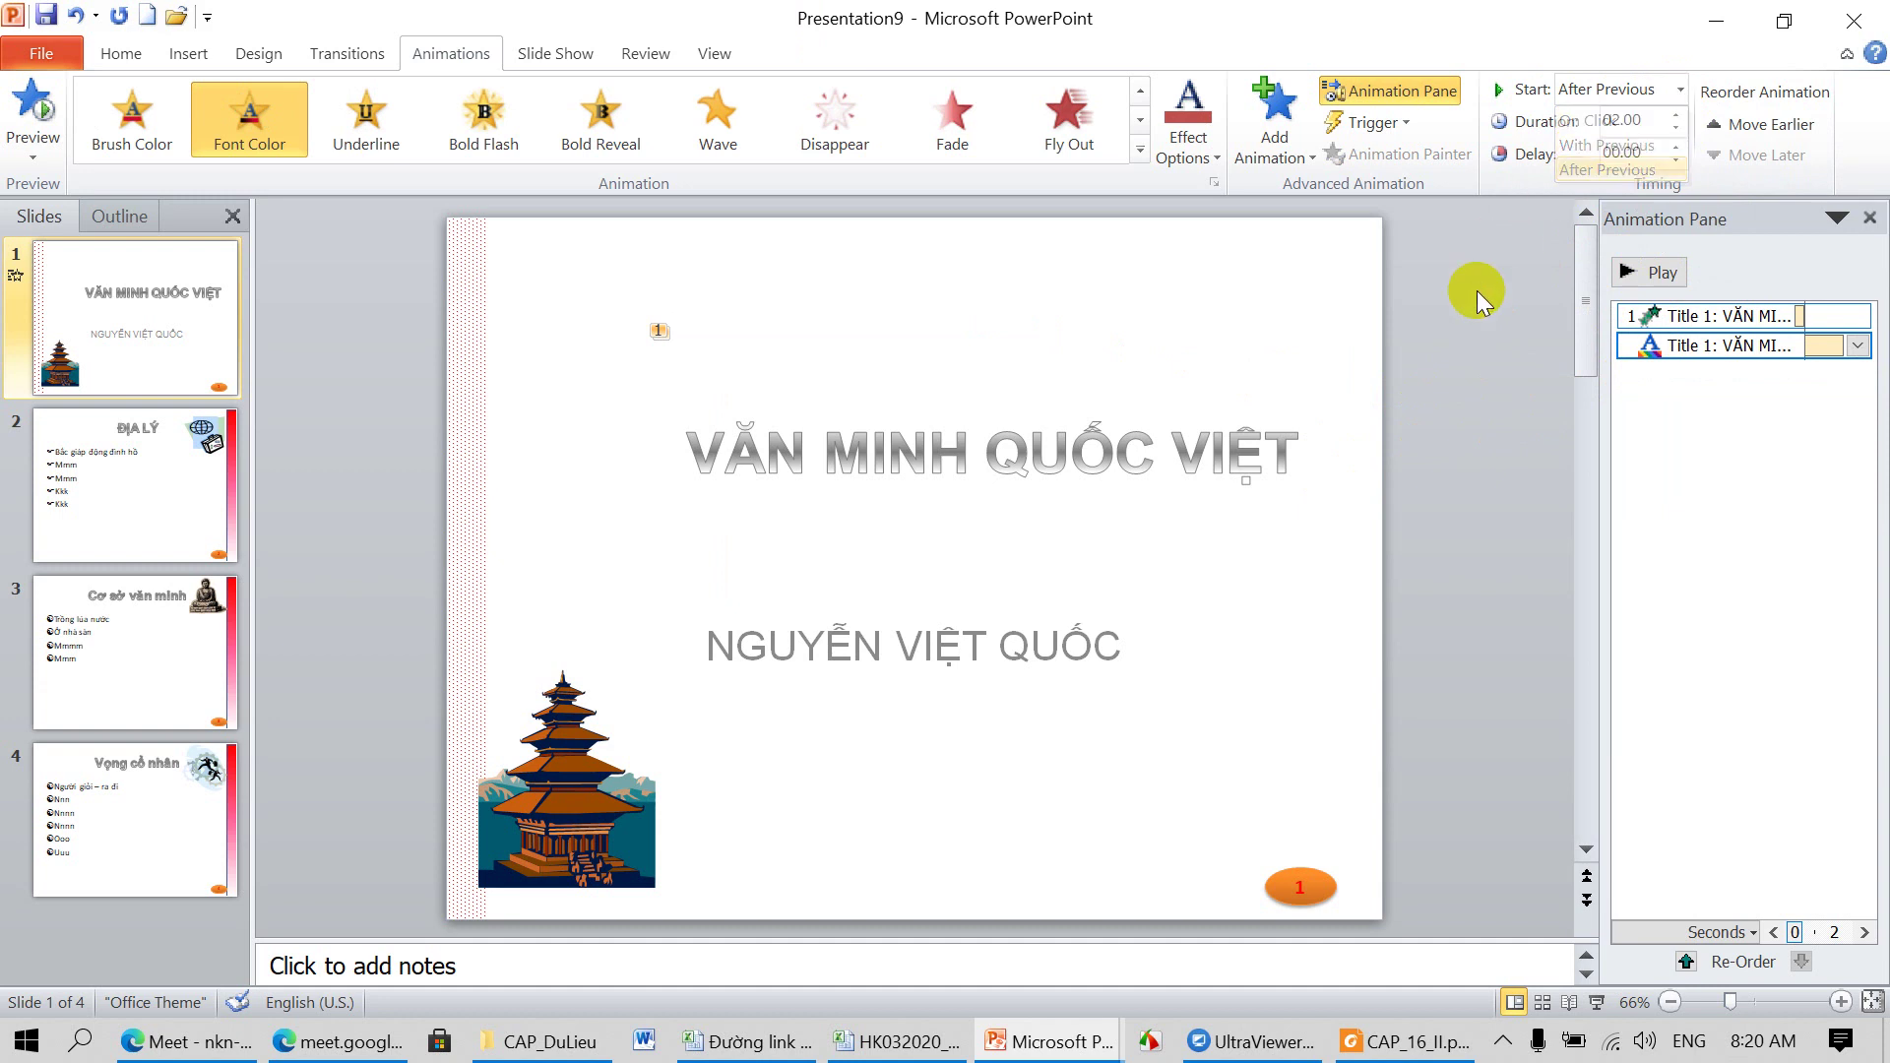
left_click(1137, 441)
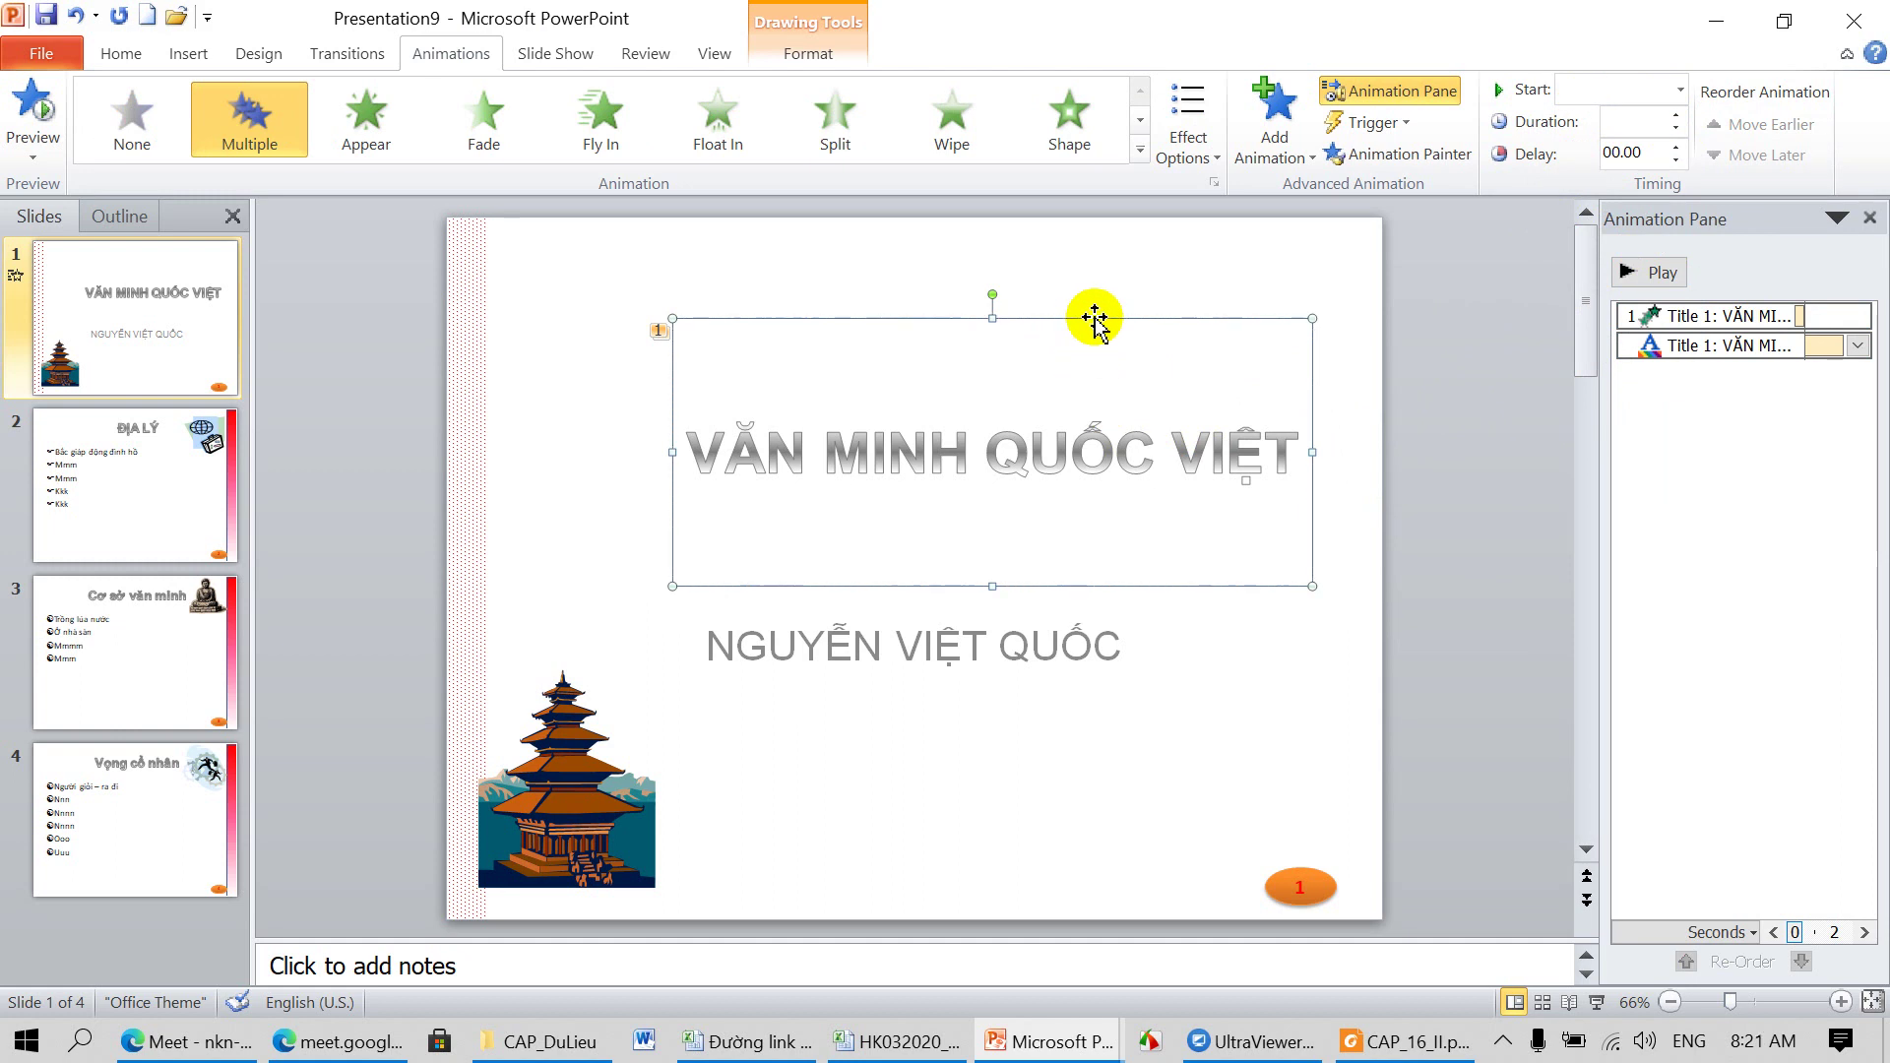
left_click(1314, 162)
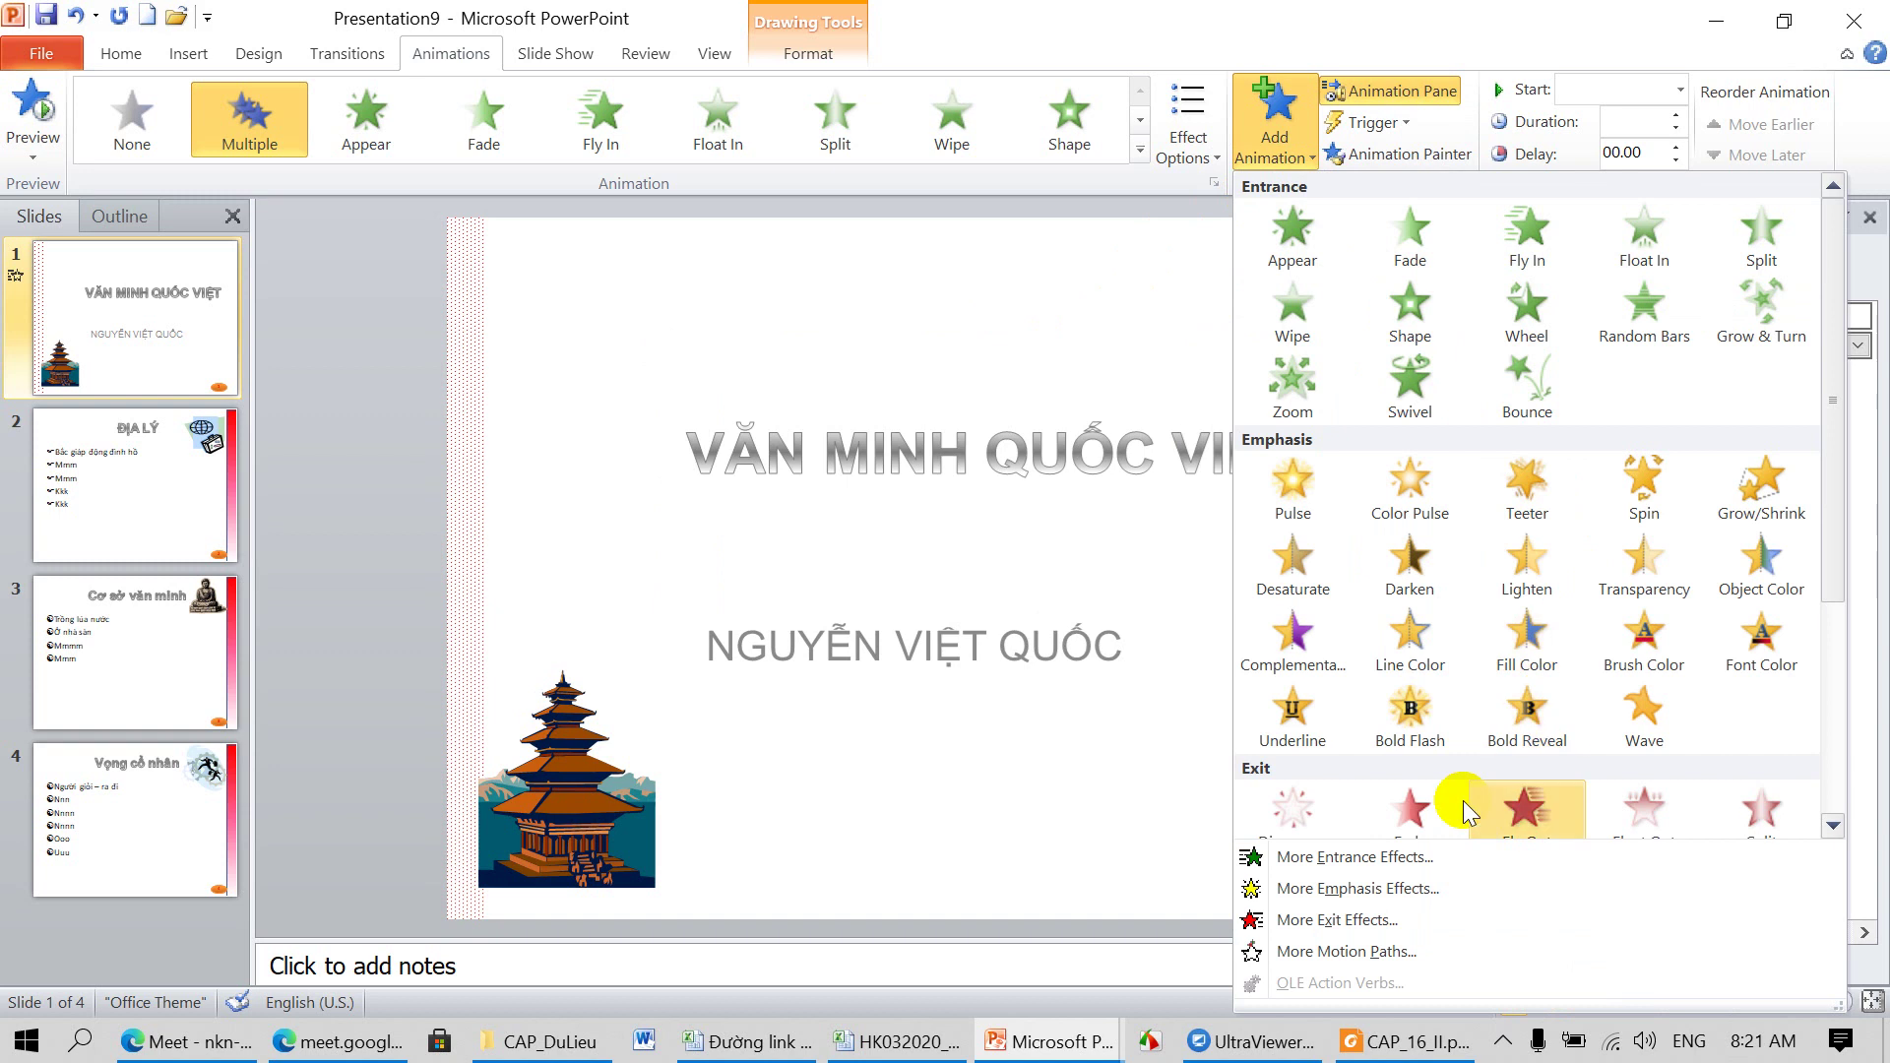
left_click(1410, 809)
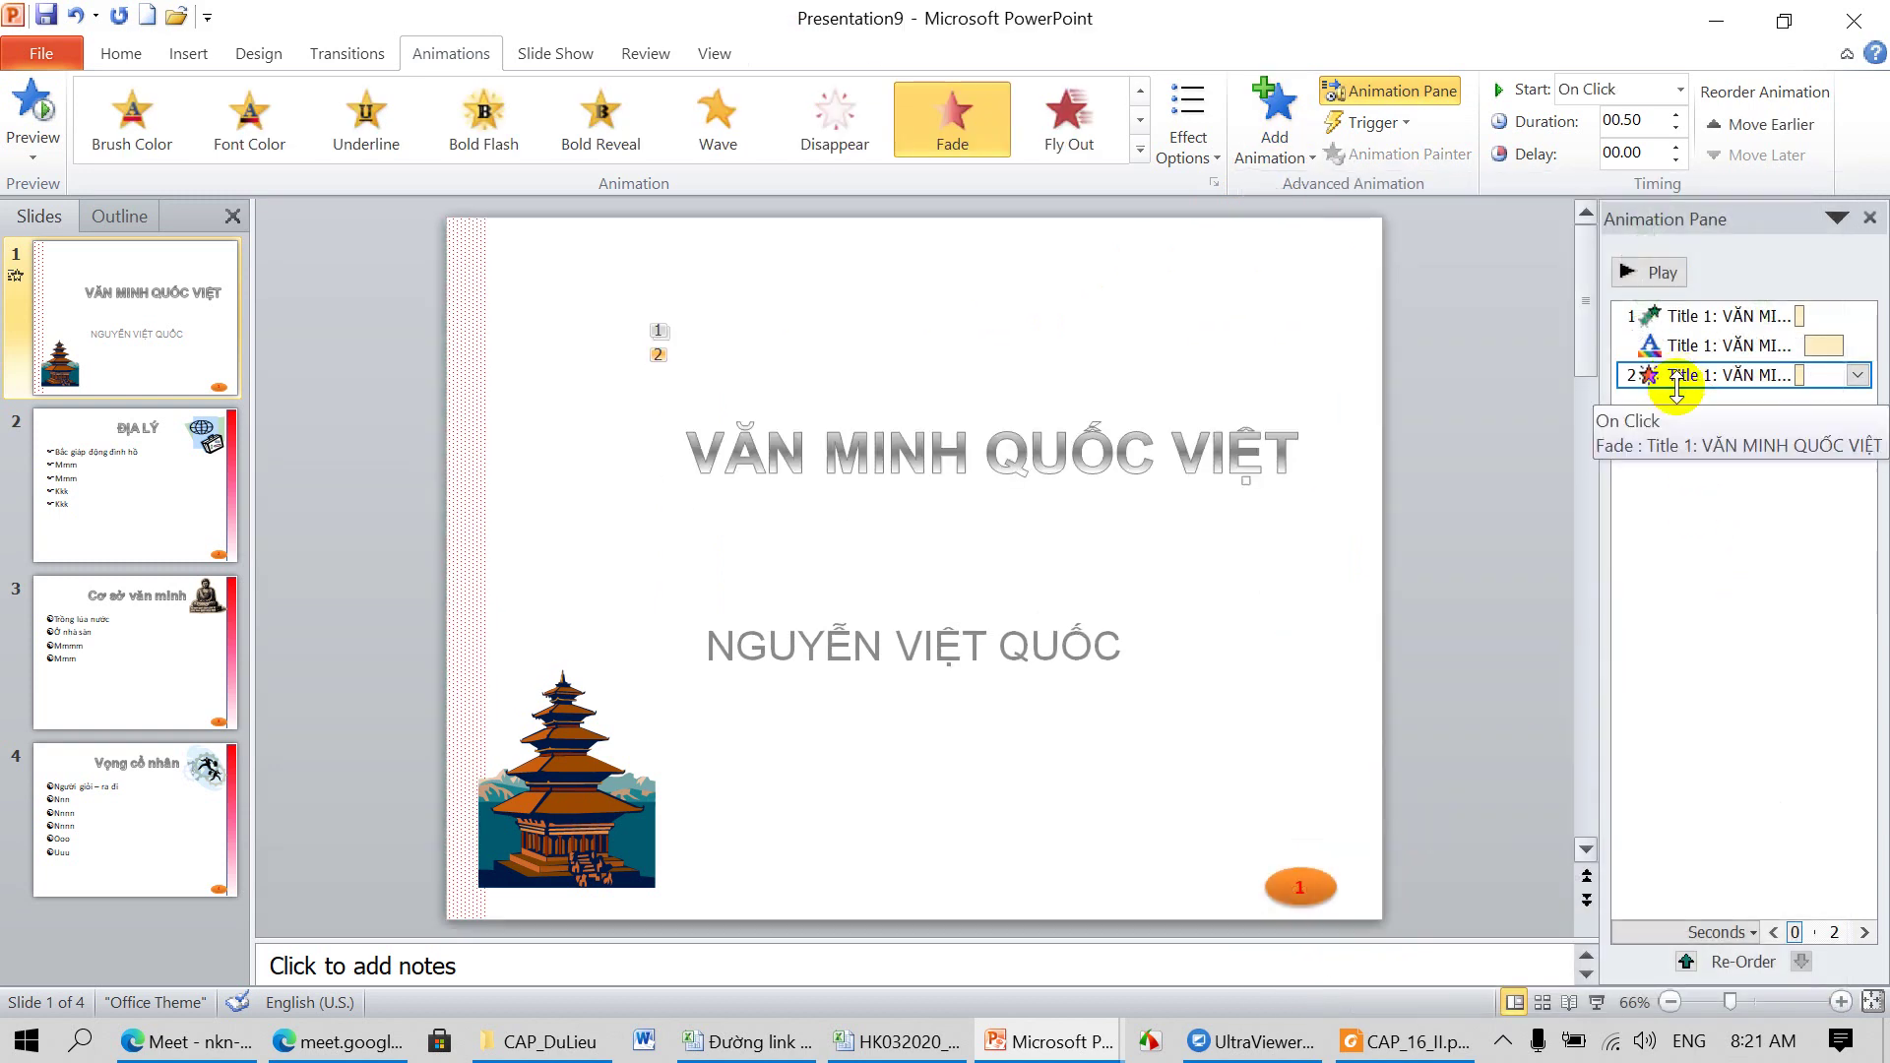
left_click(1681, 89)
left_click(1608, 169)
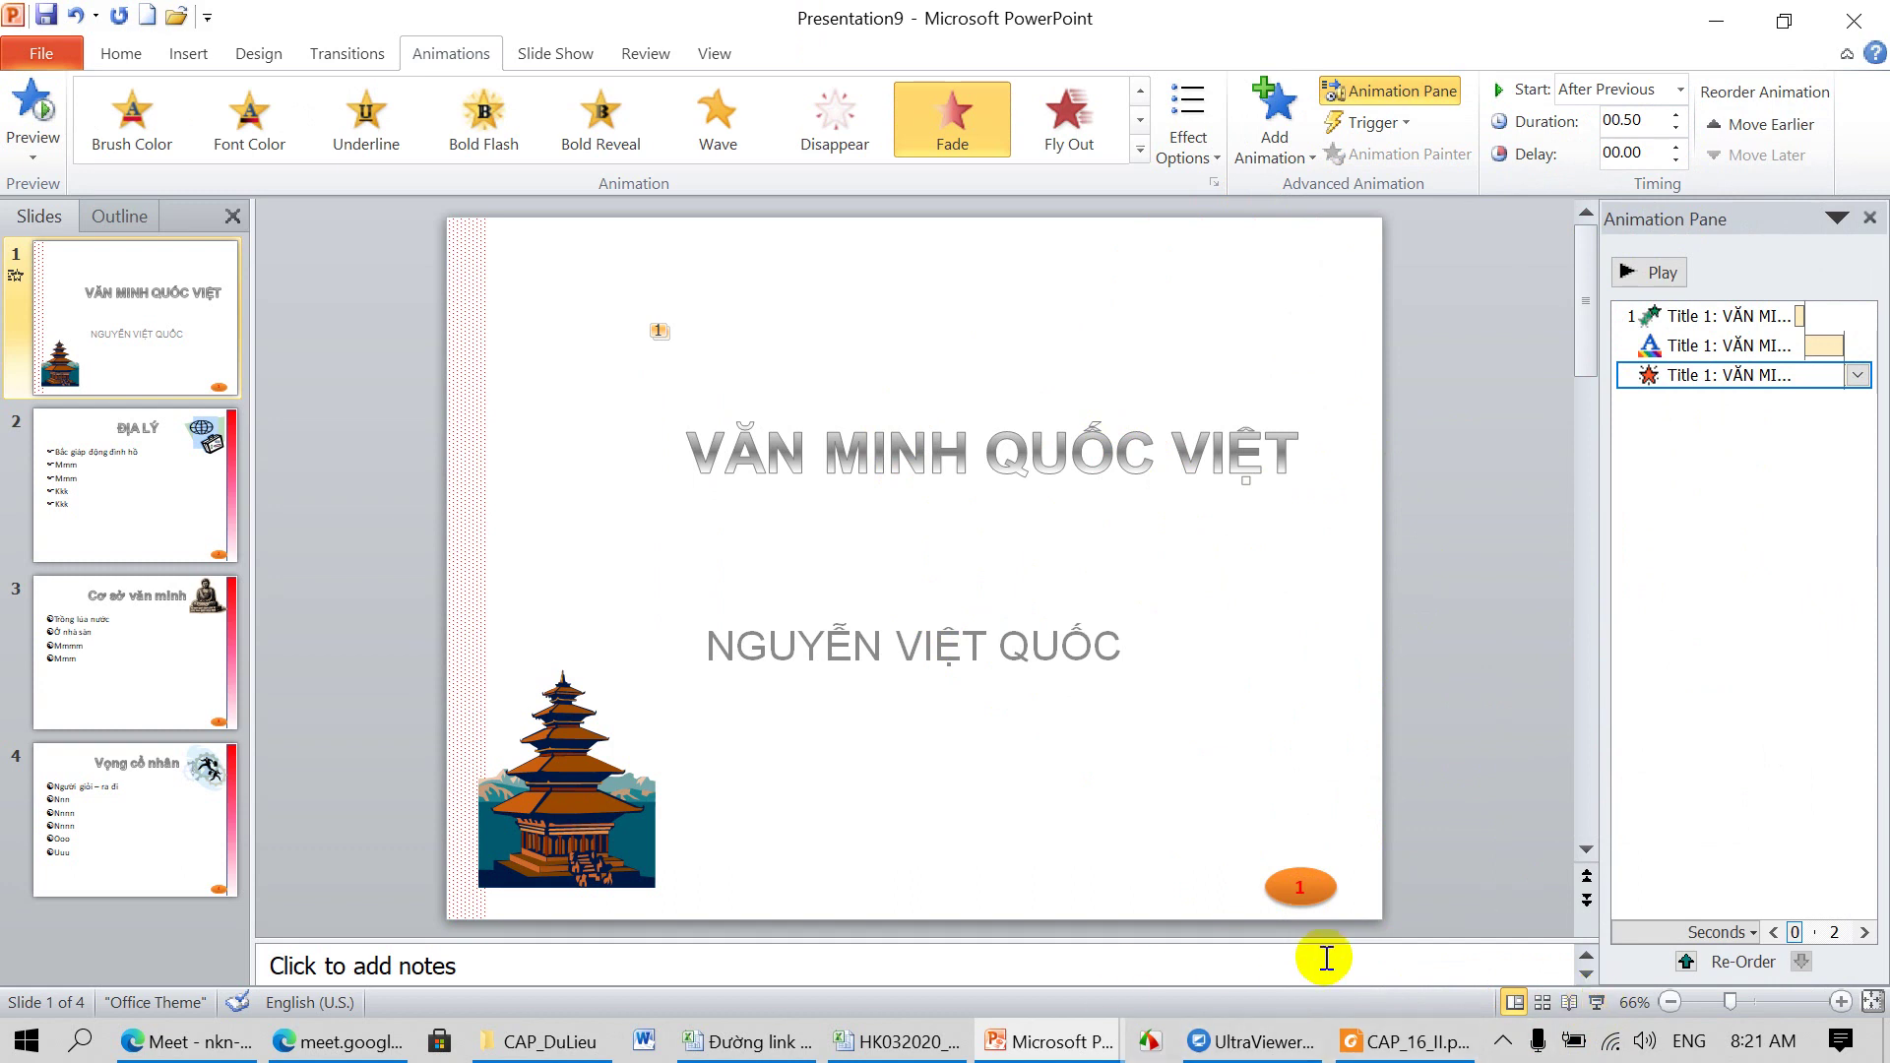
left_click(1597, 1002)
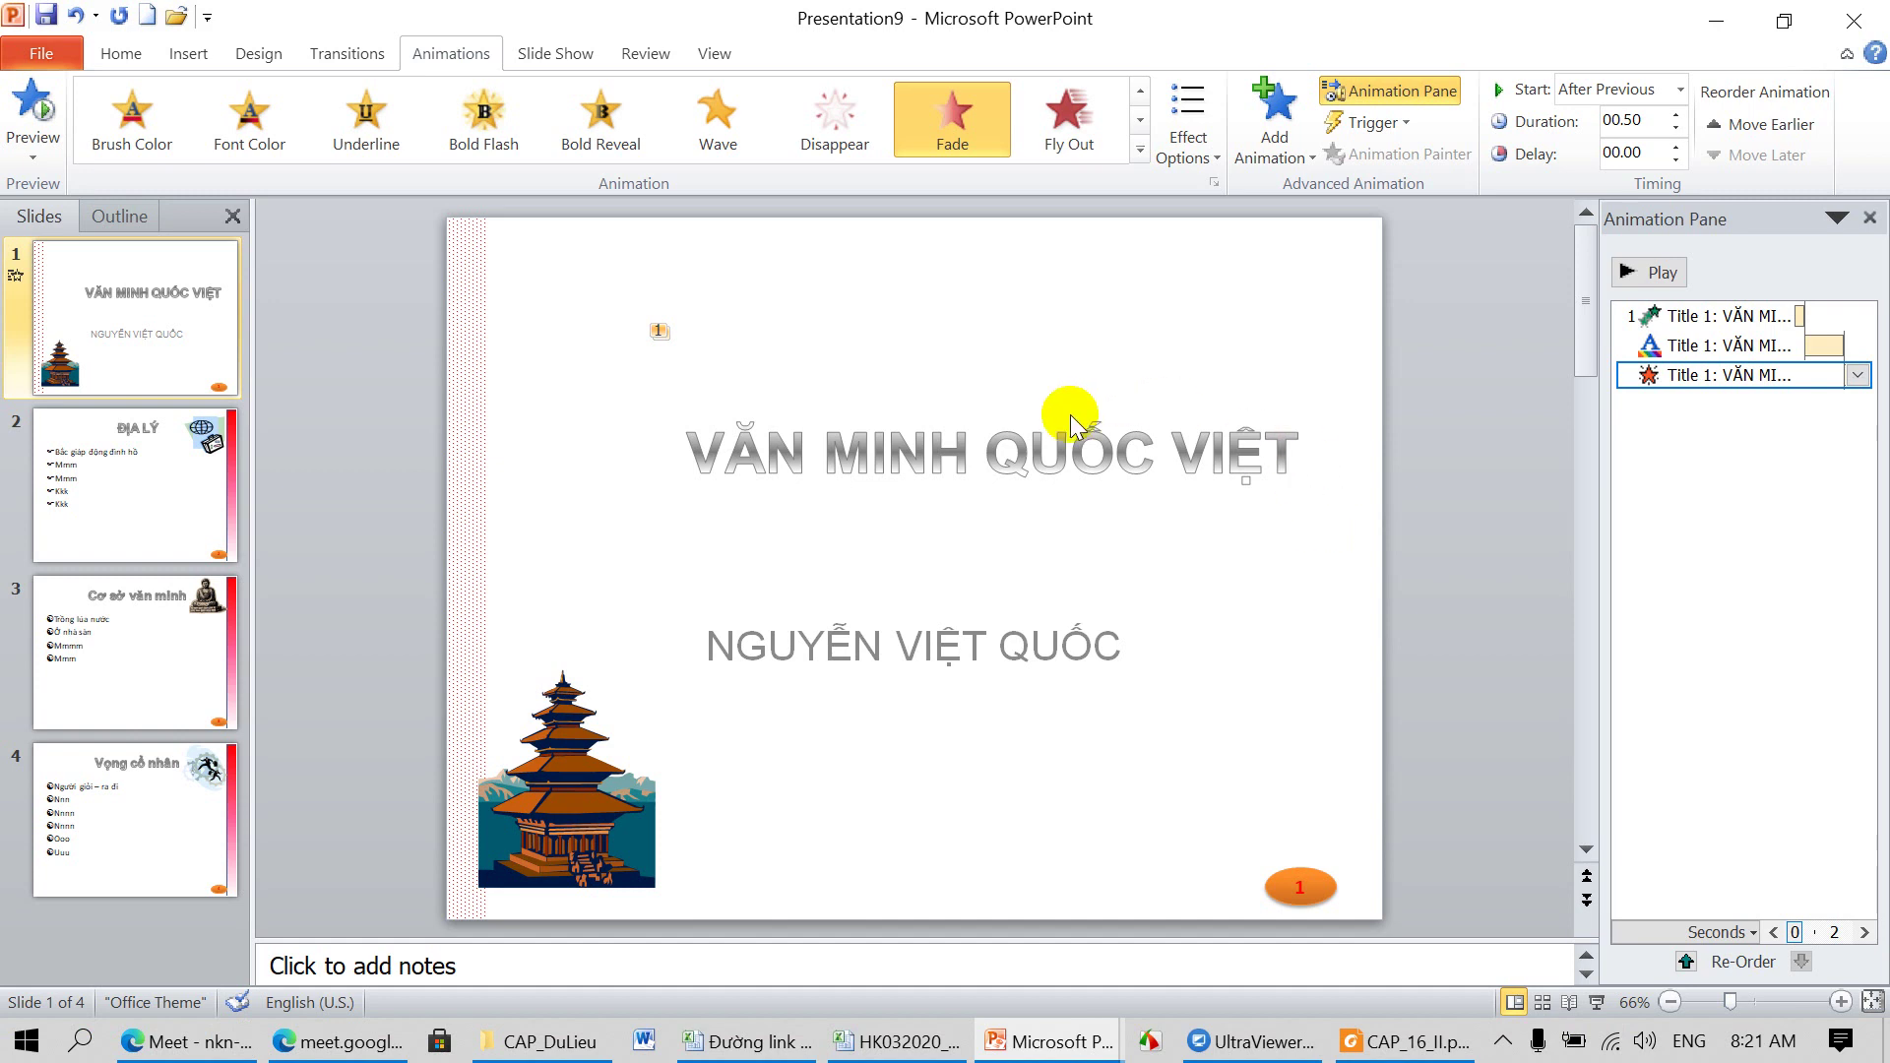
Step: Add a Horizontal Figure 8 loop motion path to the slide 1 title
left_click(1038, 374)
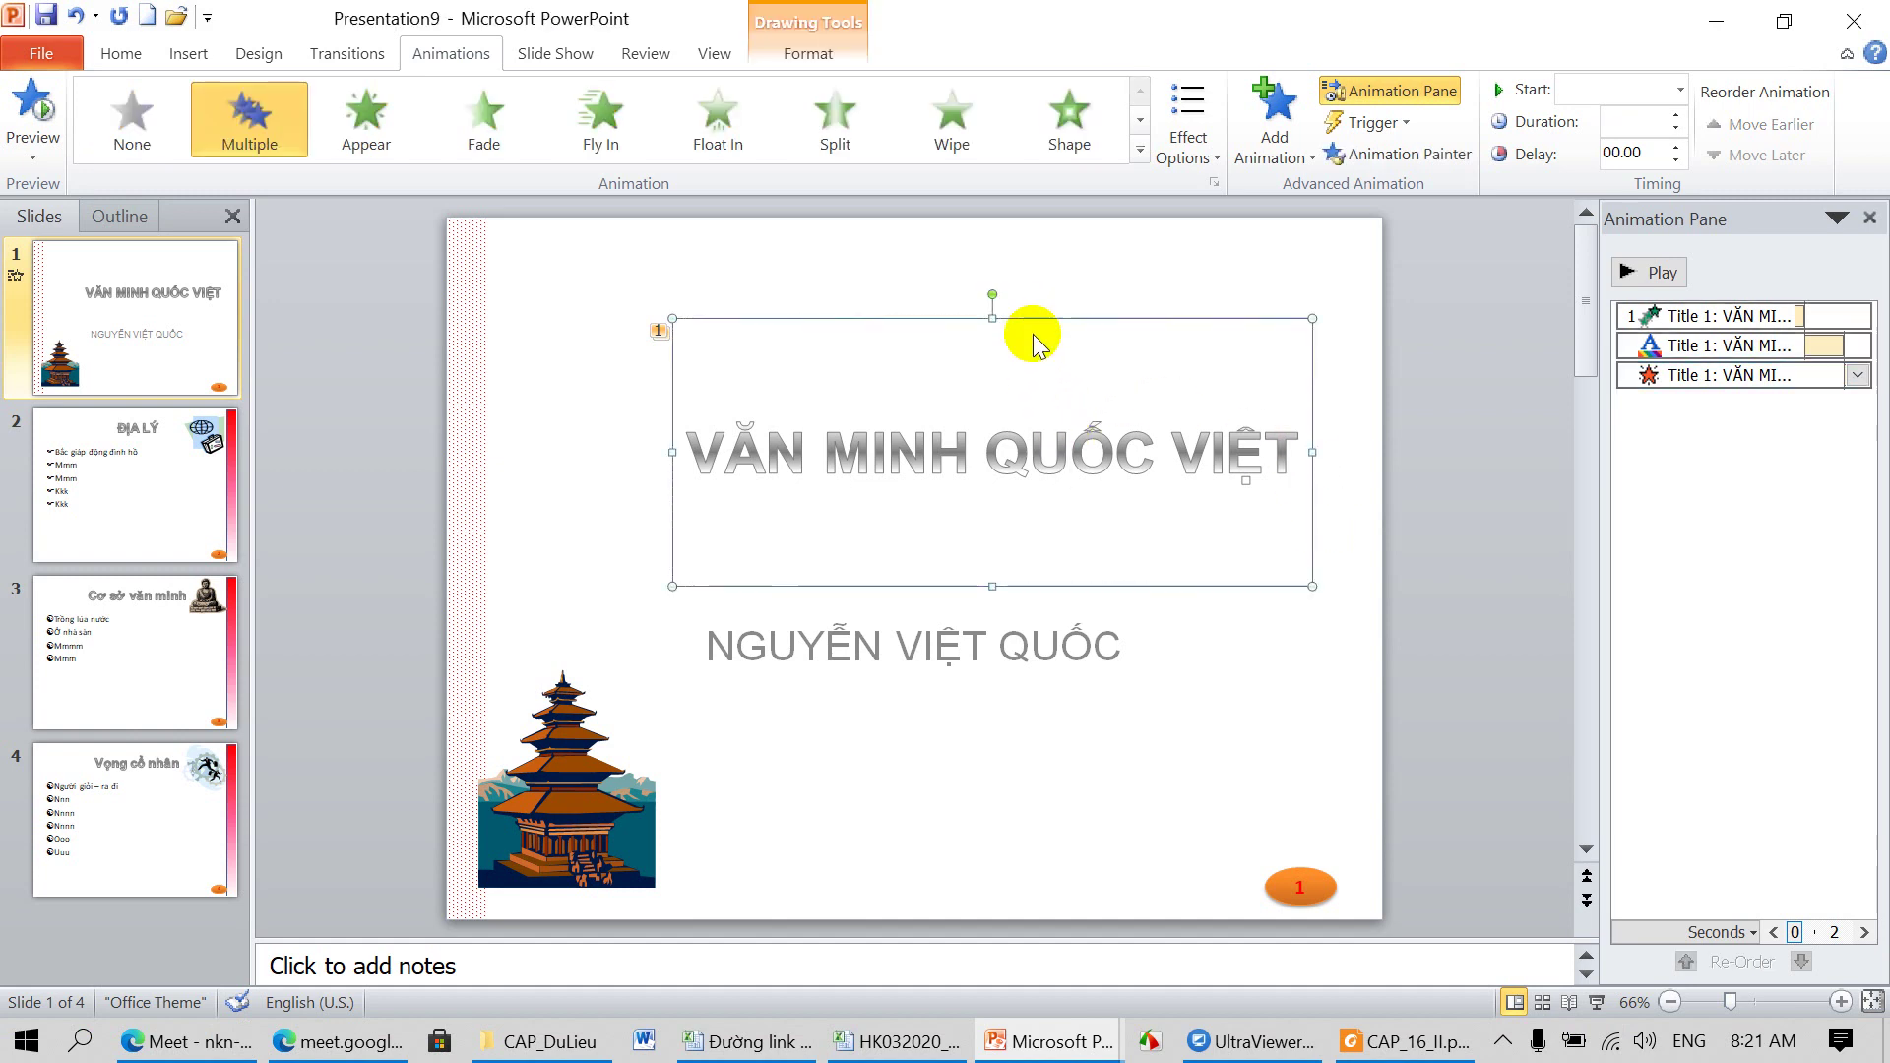
left_click(1313, 166)
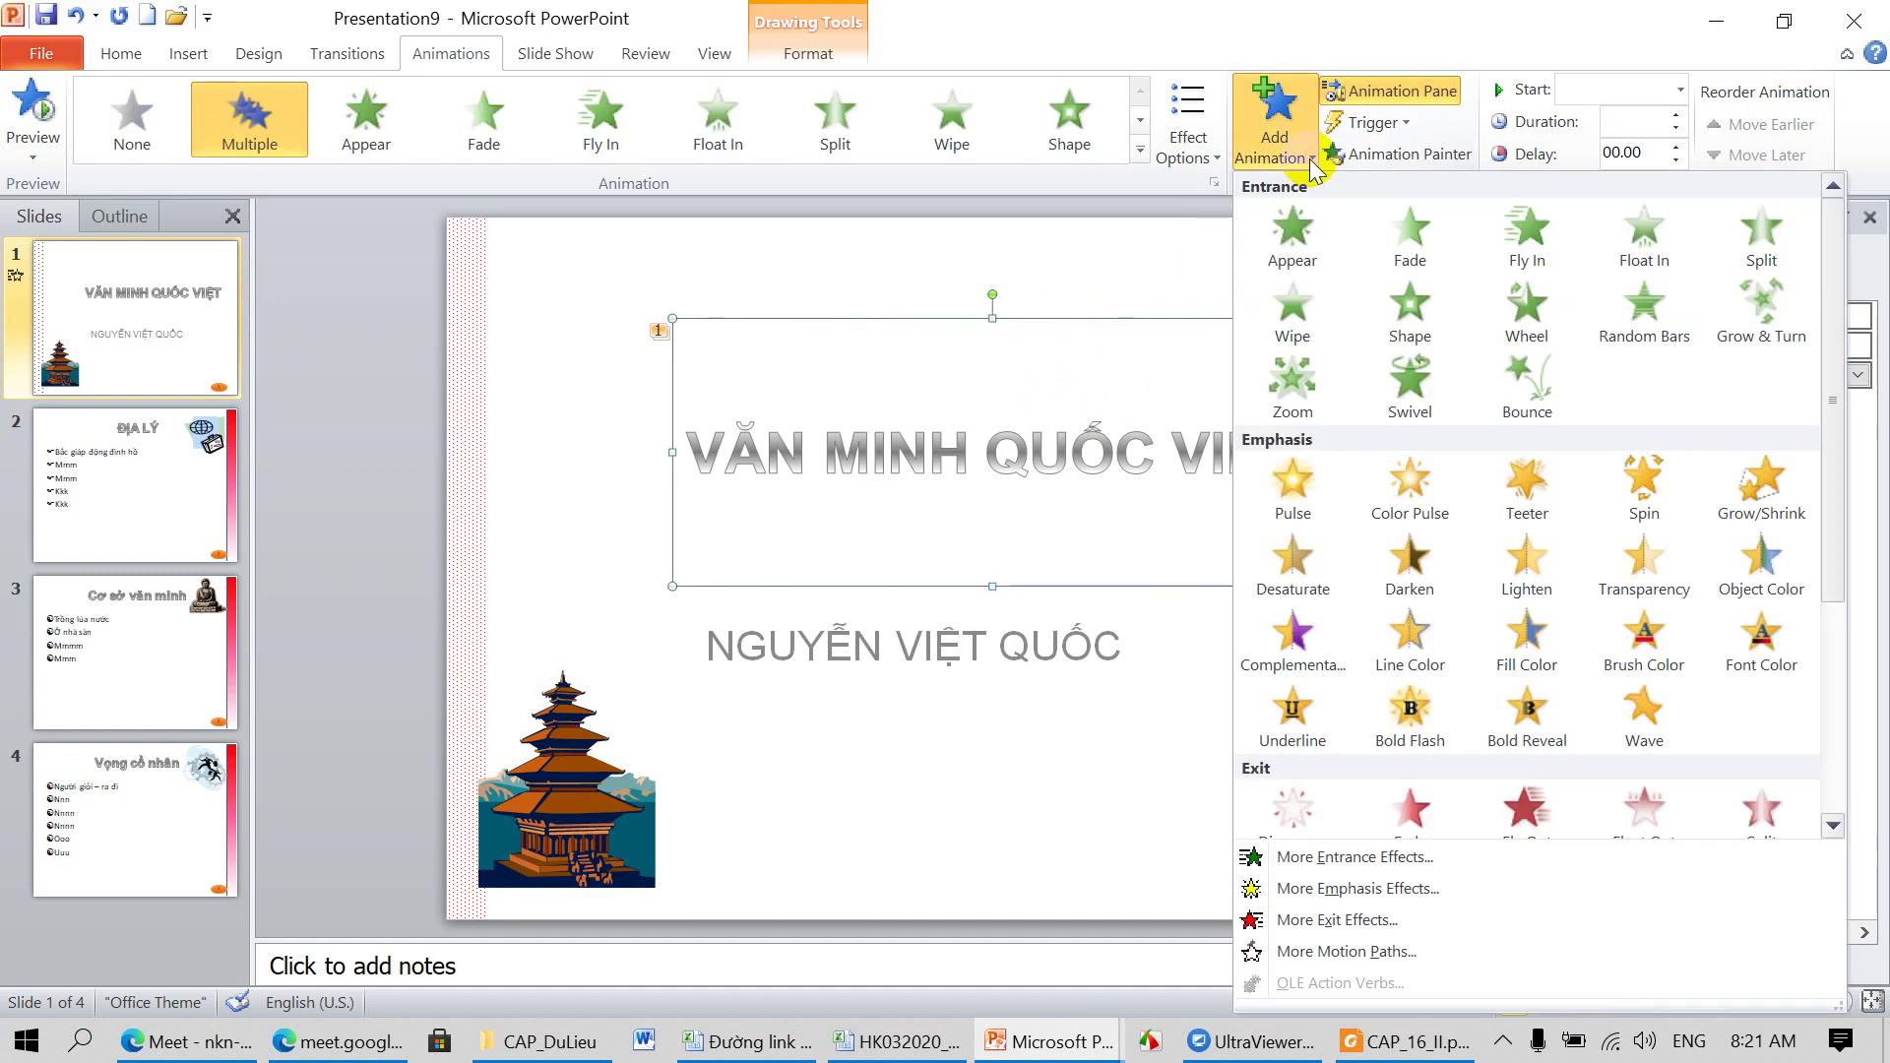
left_click_drag(1827, 340, 1833, 630)
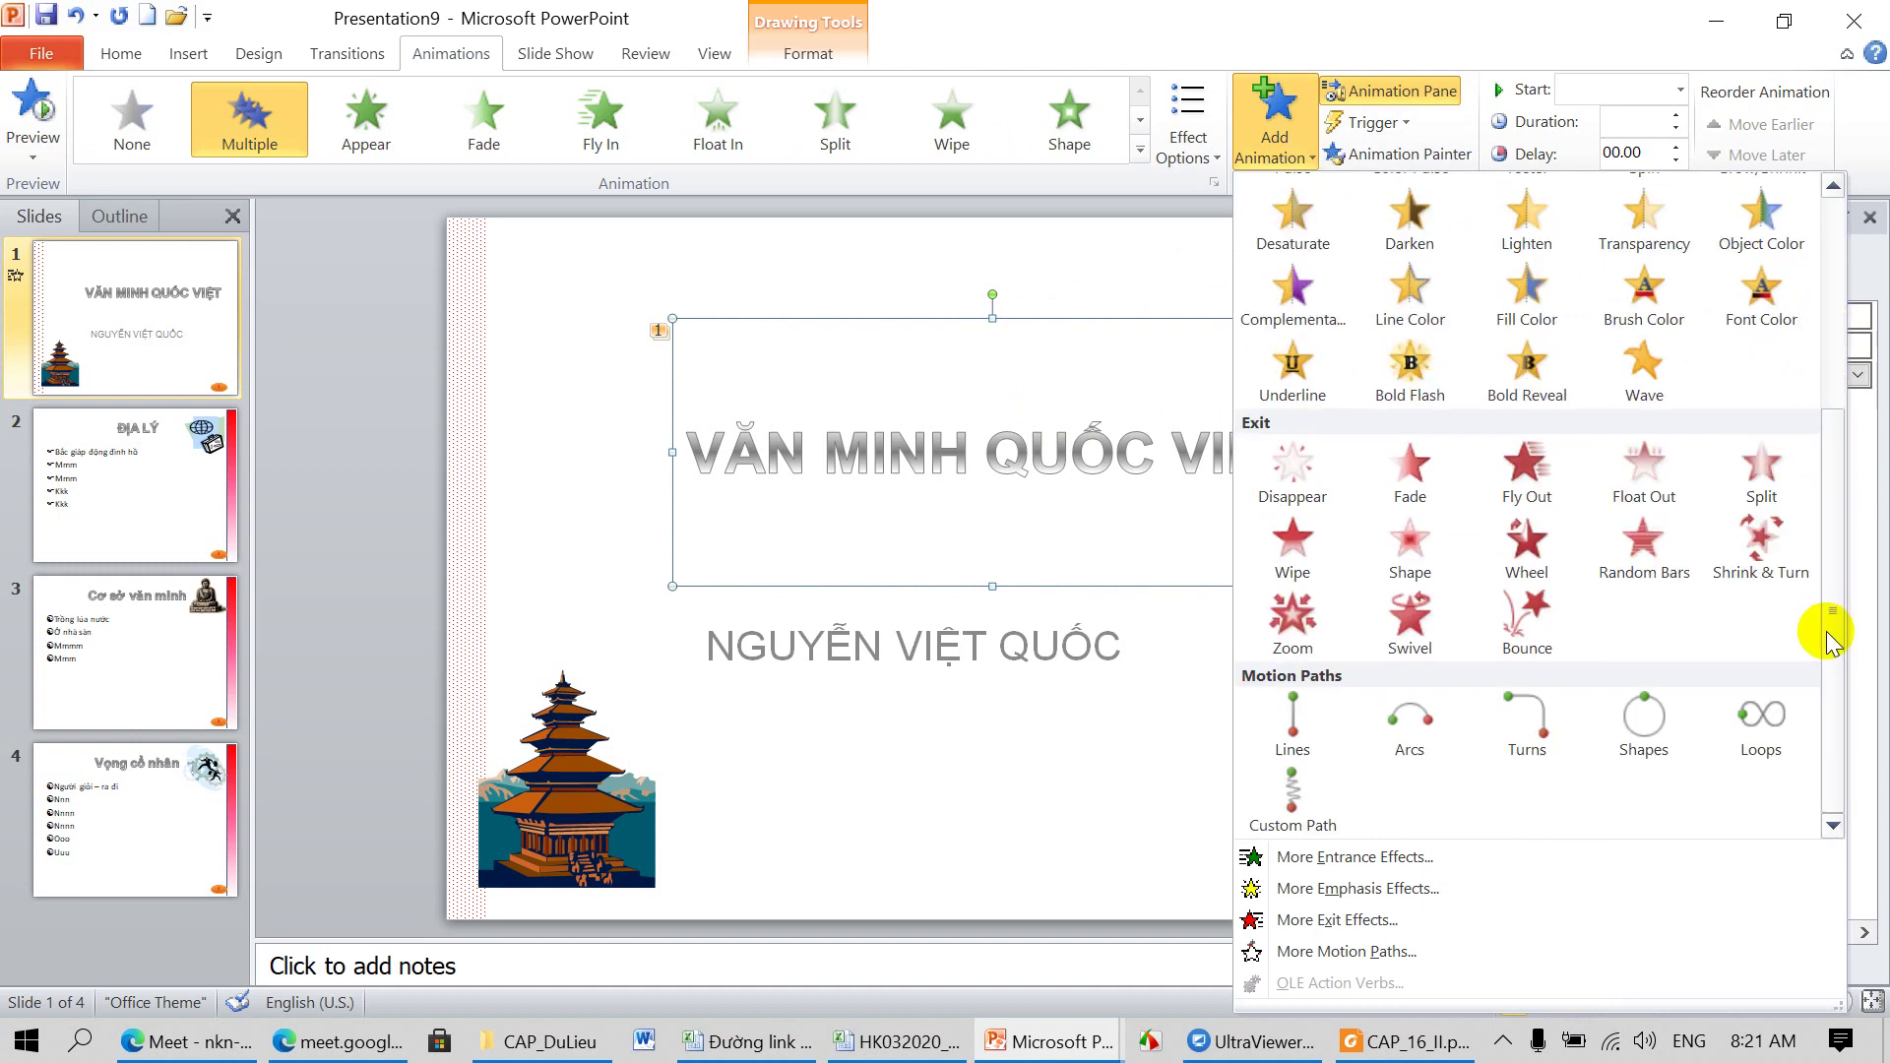
left_click(1762, 717)
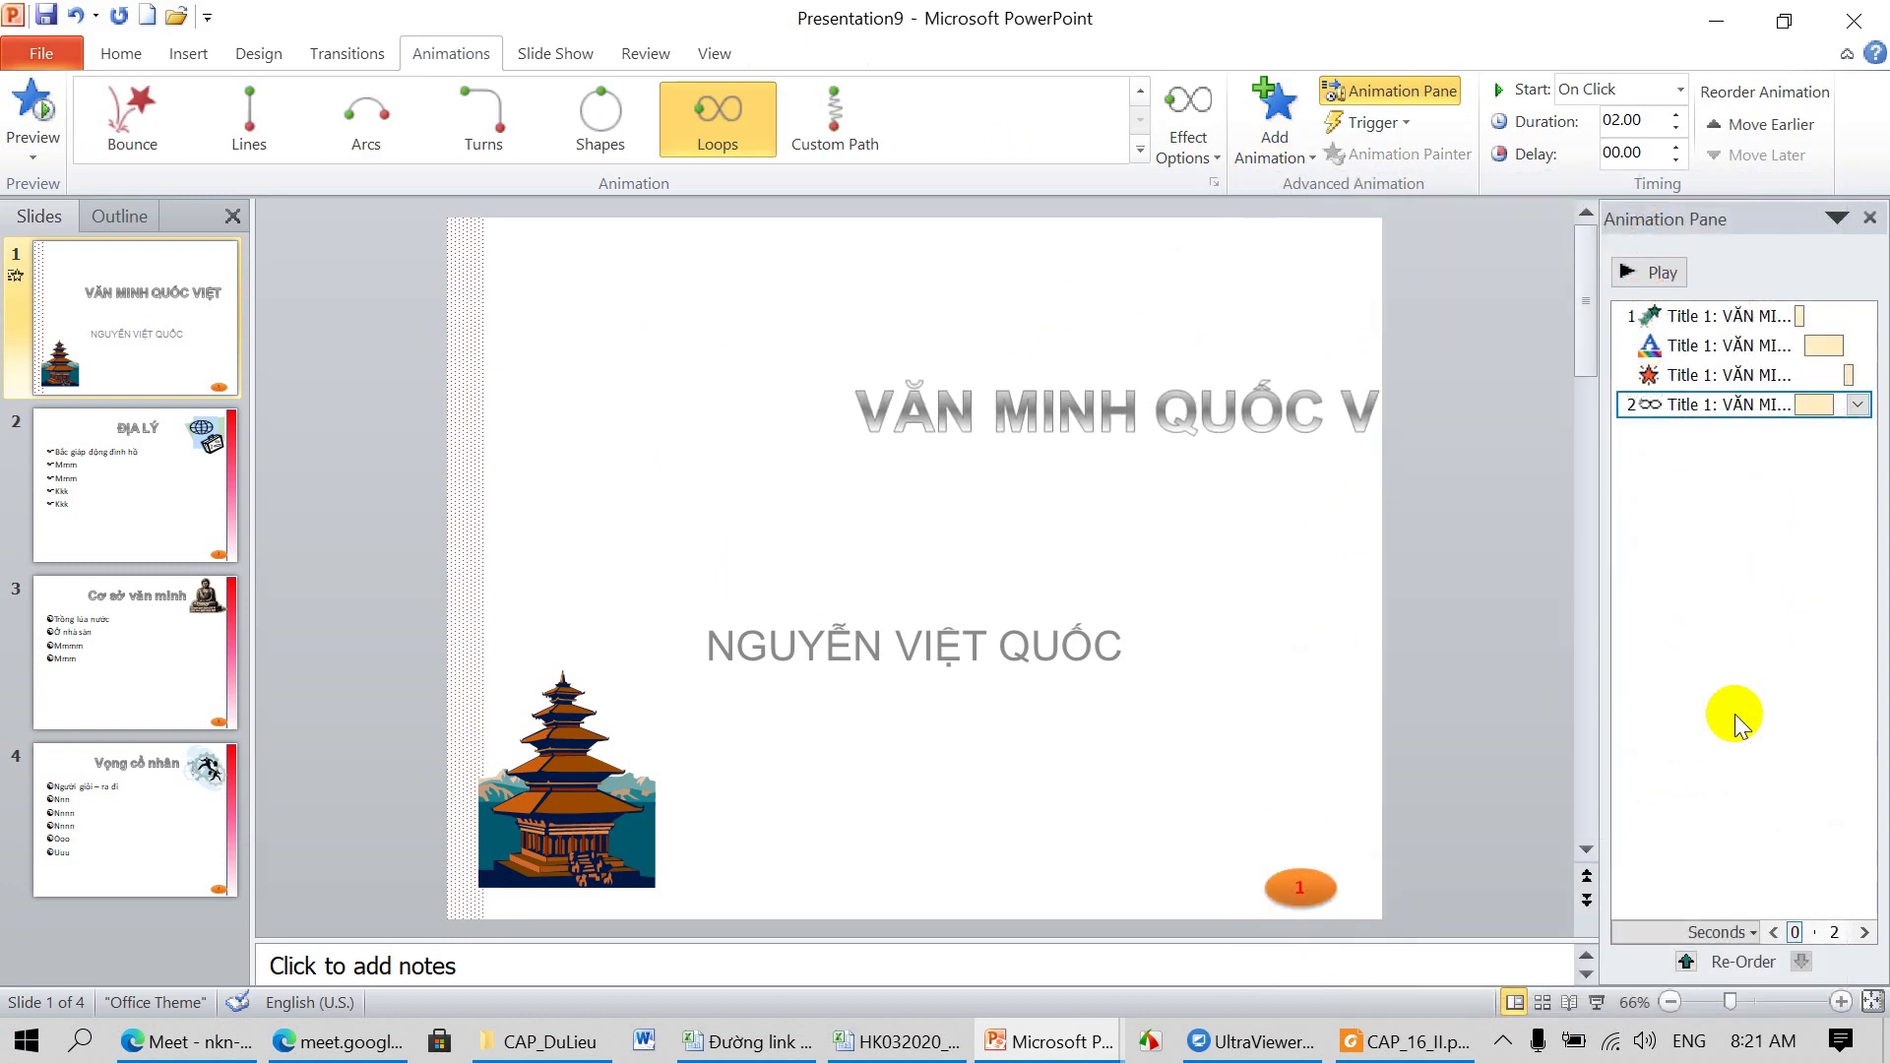
left_click(1697, 406)
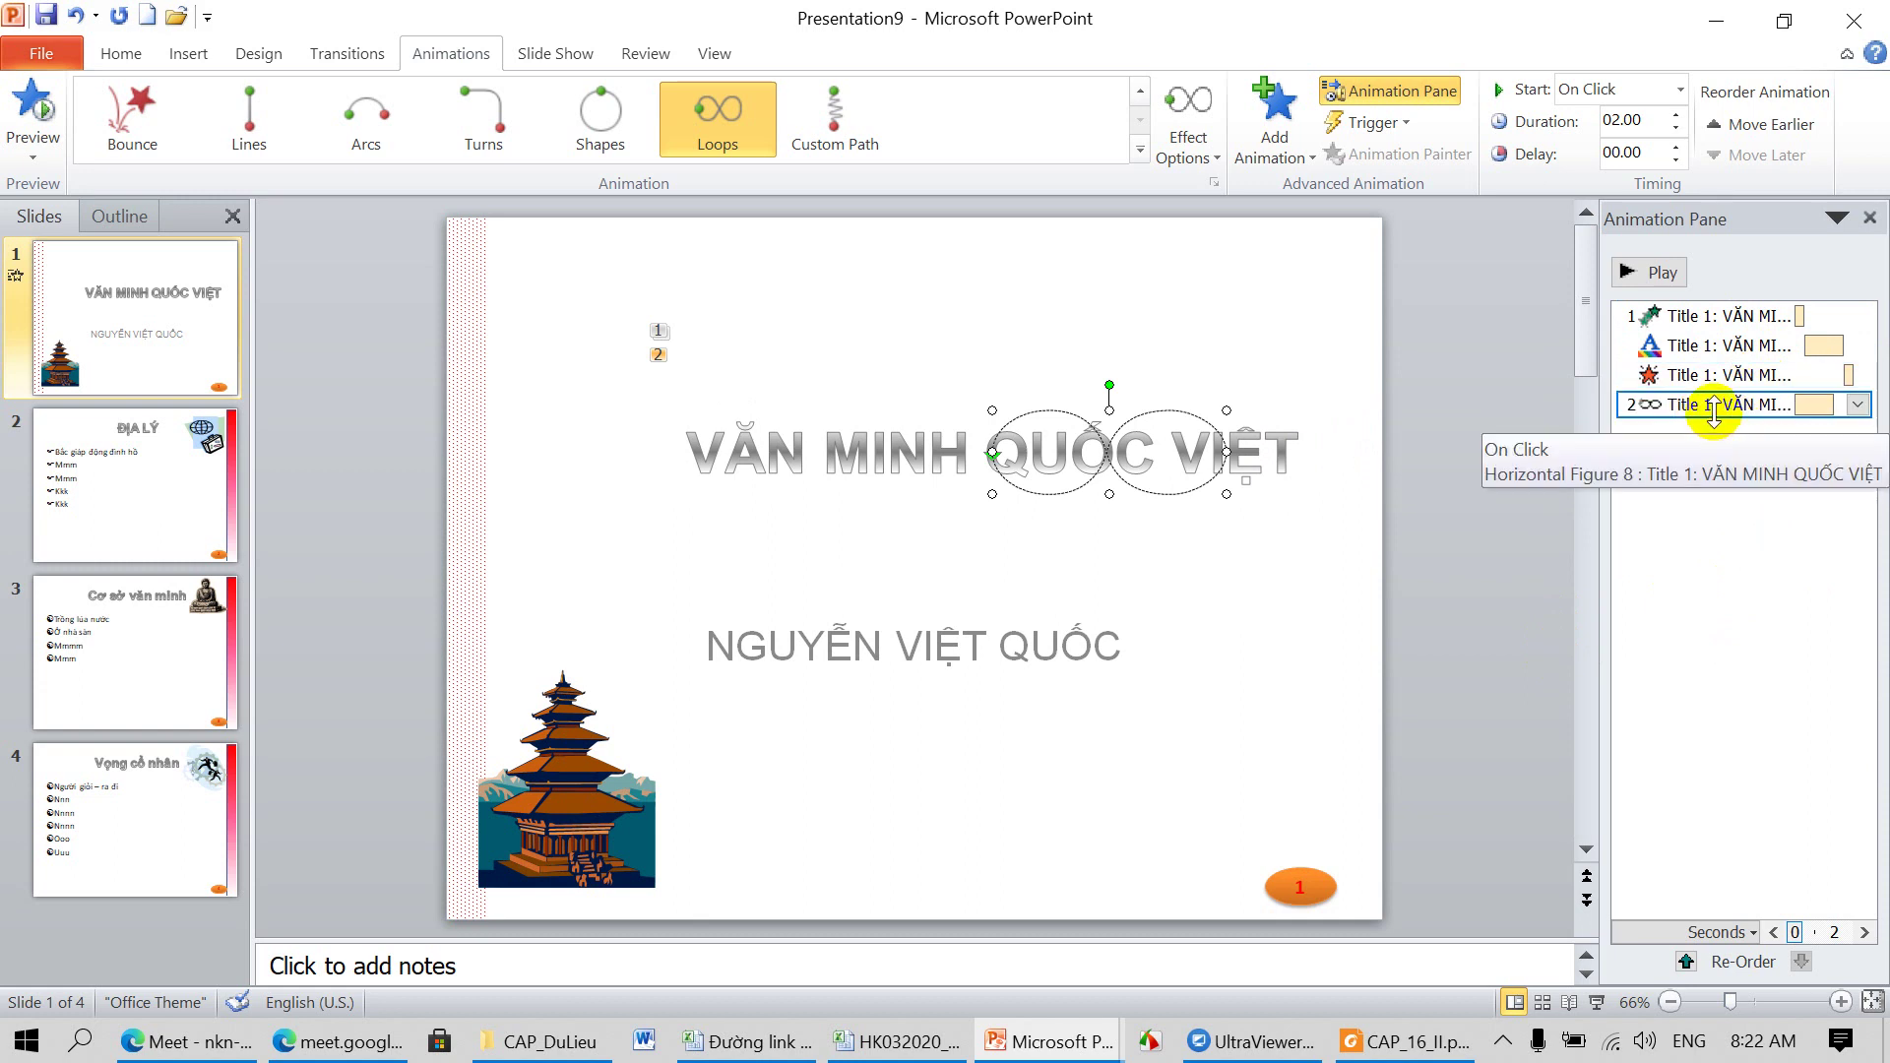
Step: Move the loop animation above the Fade exit in the Animation Pane
left_click(1714, 412)
left_click_drag(1714, 377, 1704, 369)
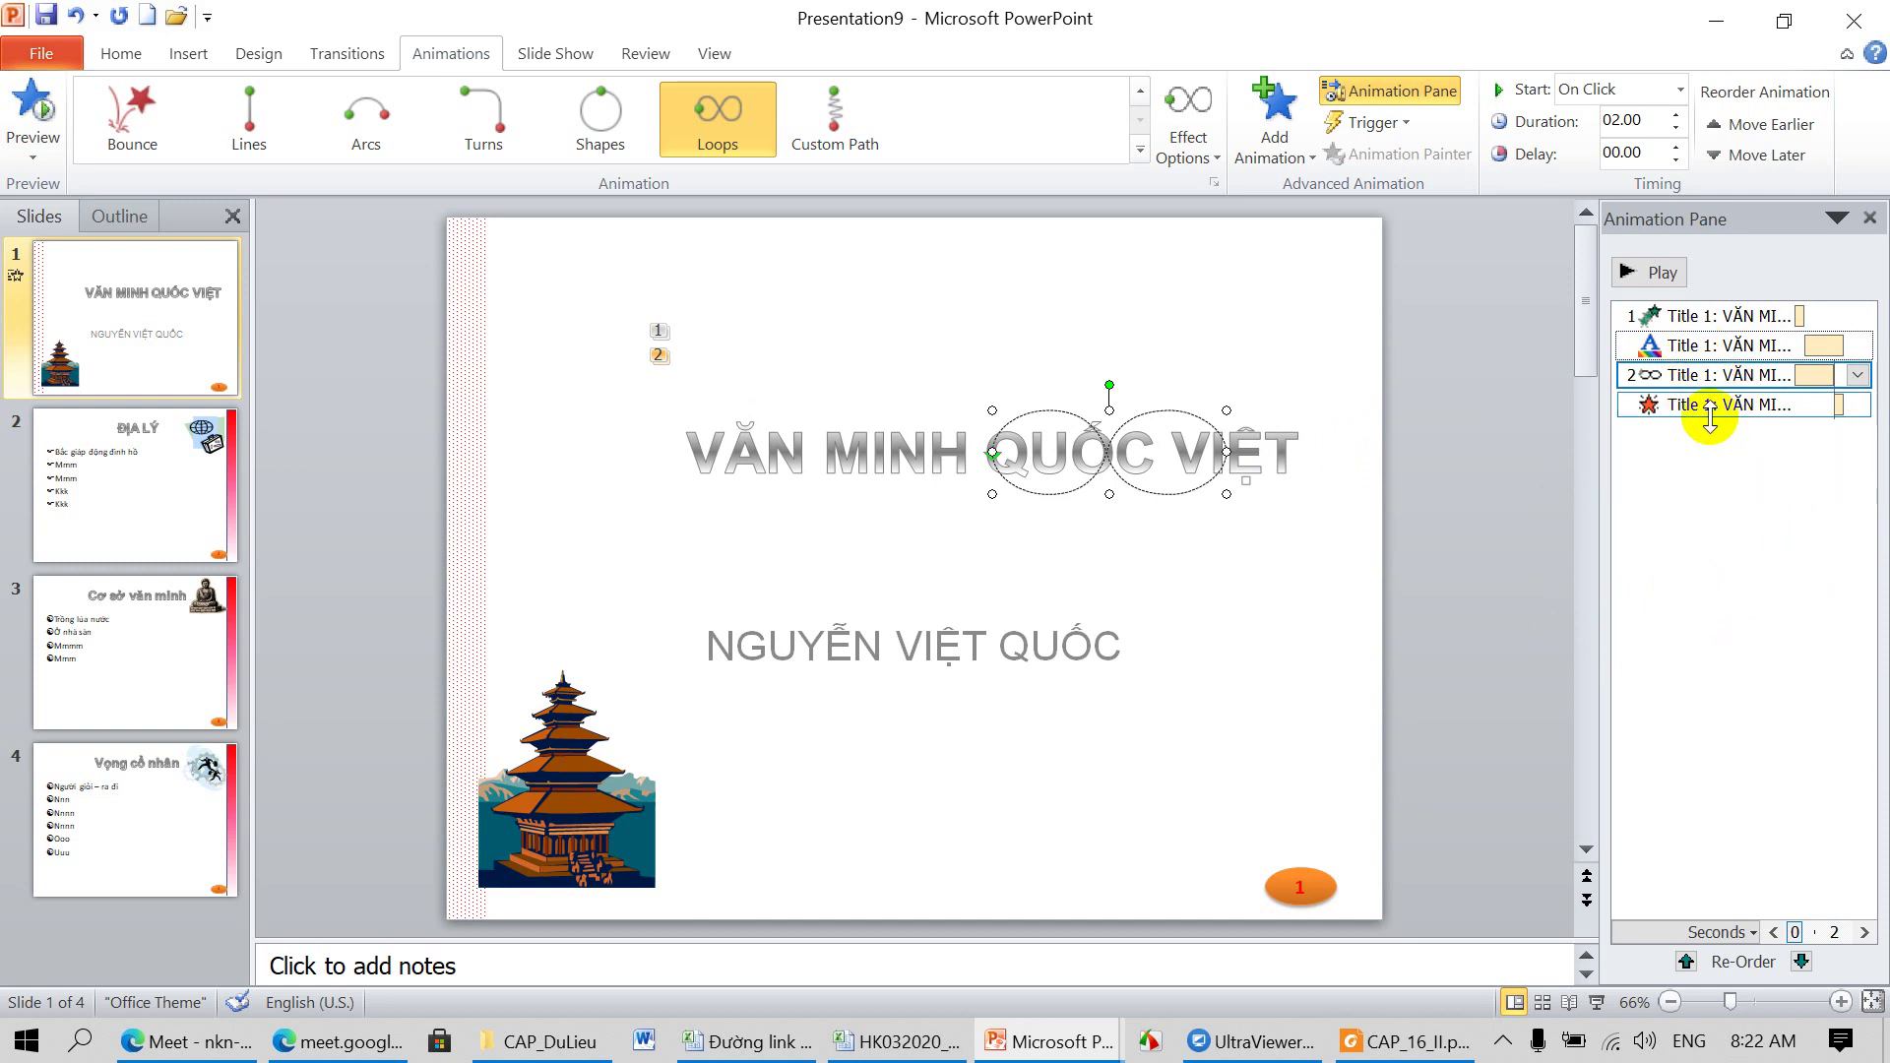
left_click(1689, 346)
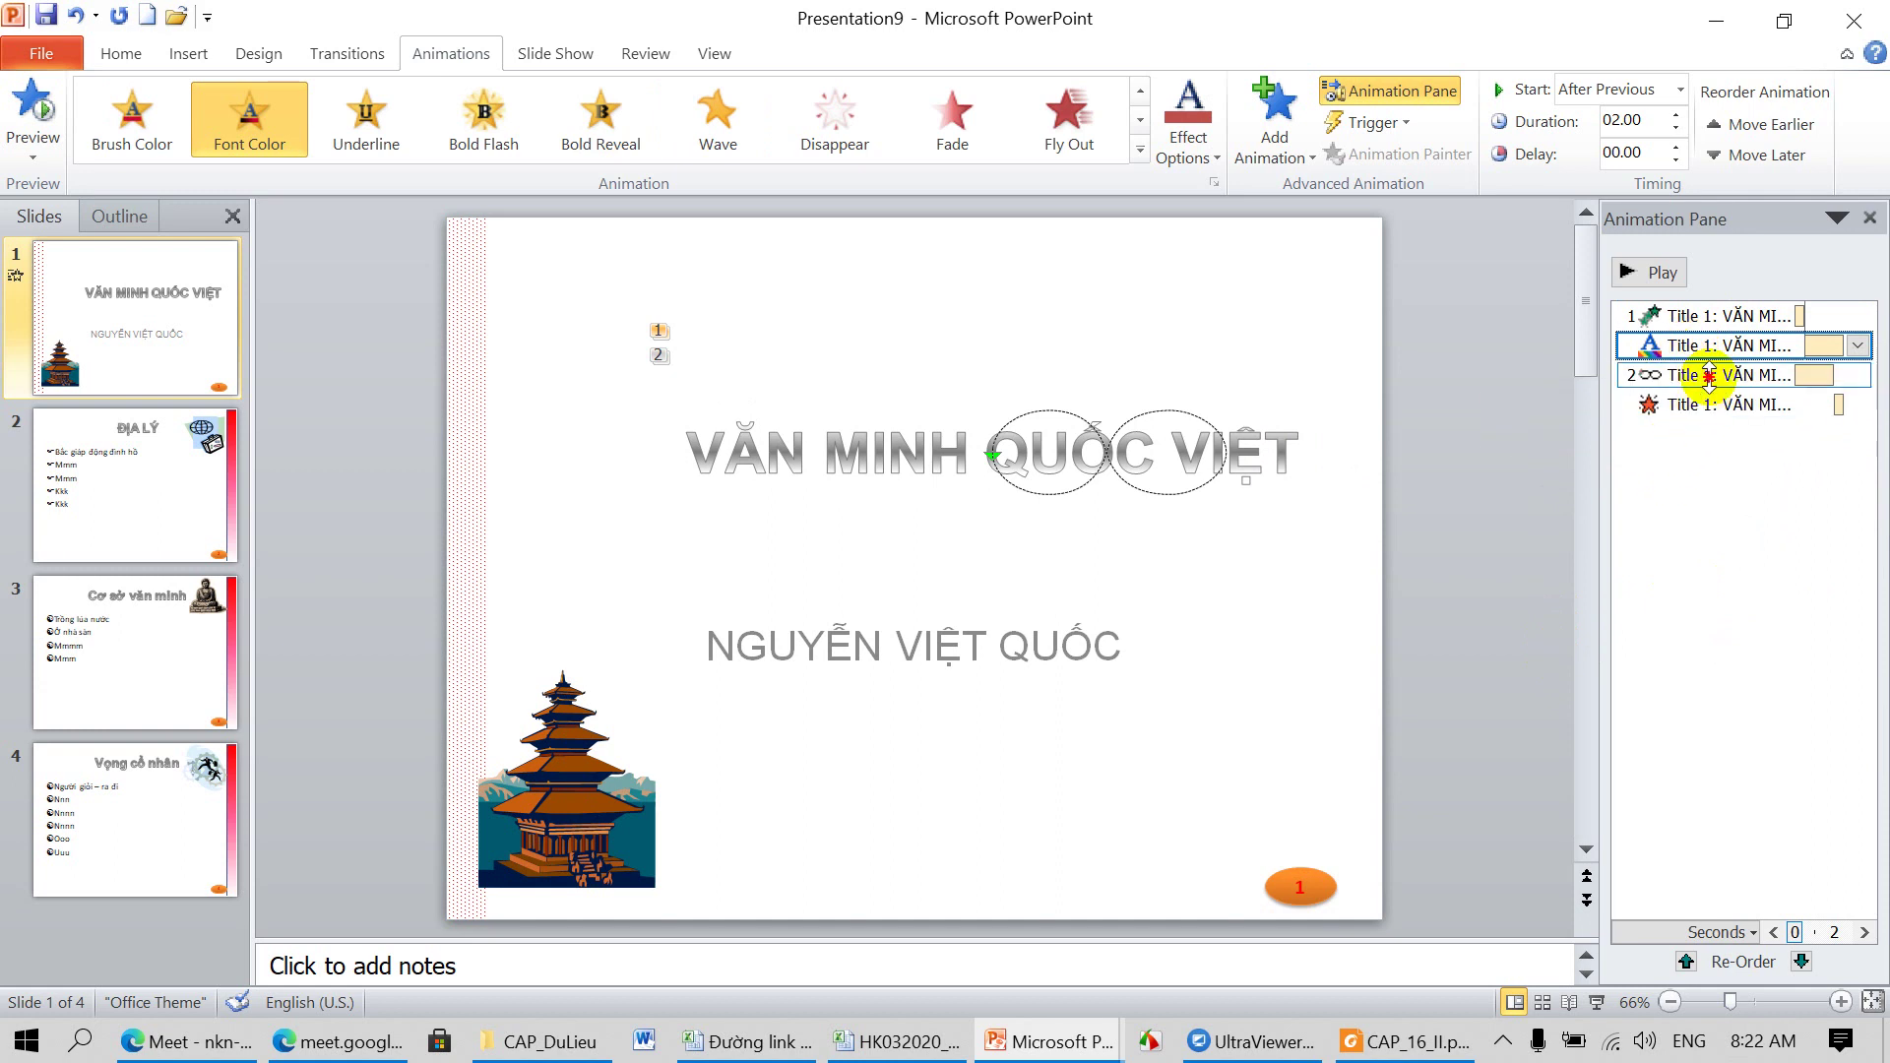
left_click(1686, 375)
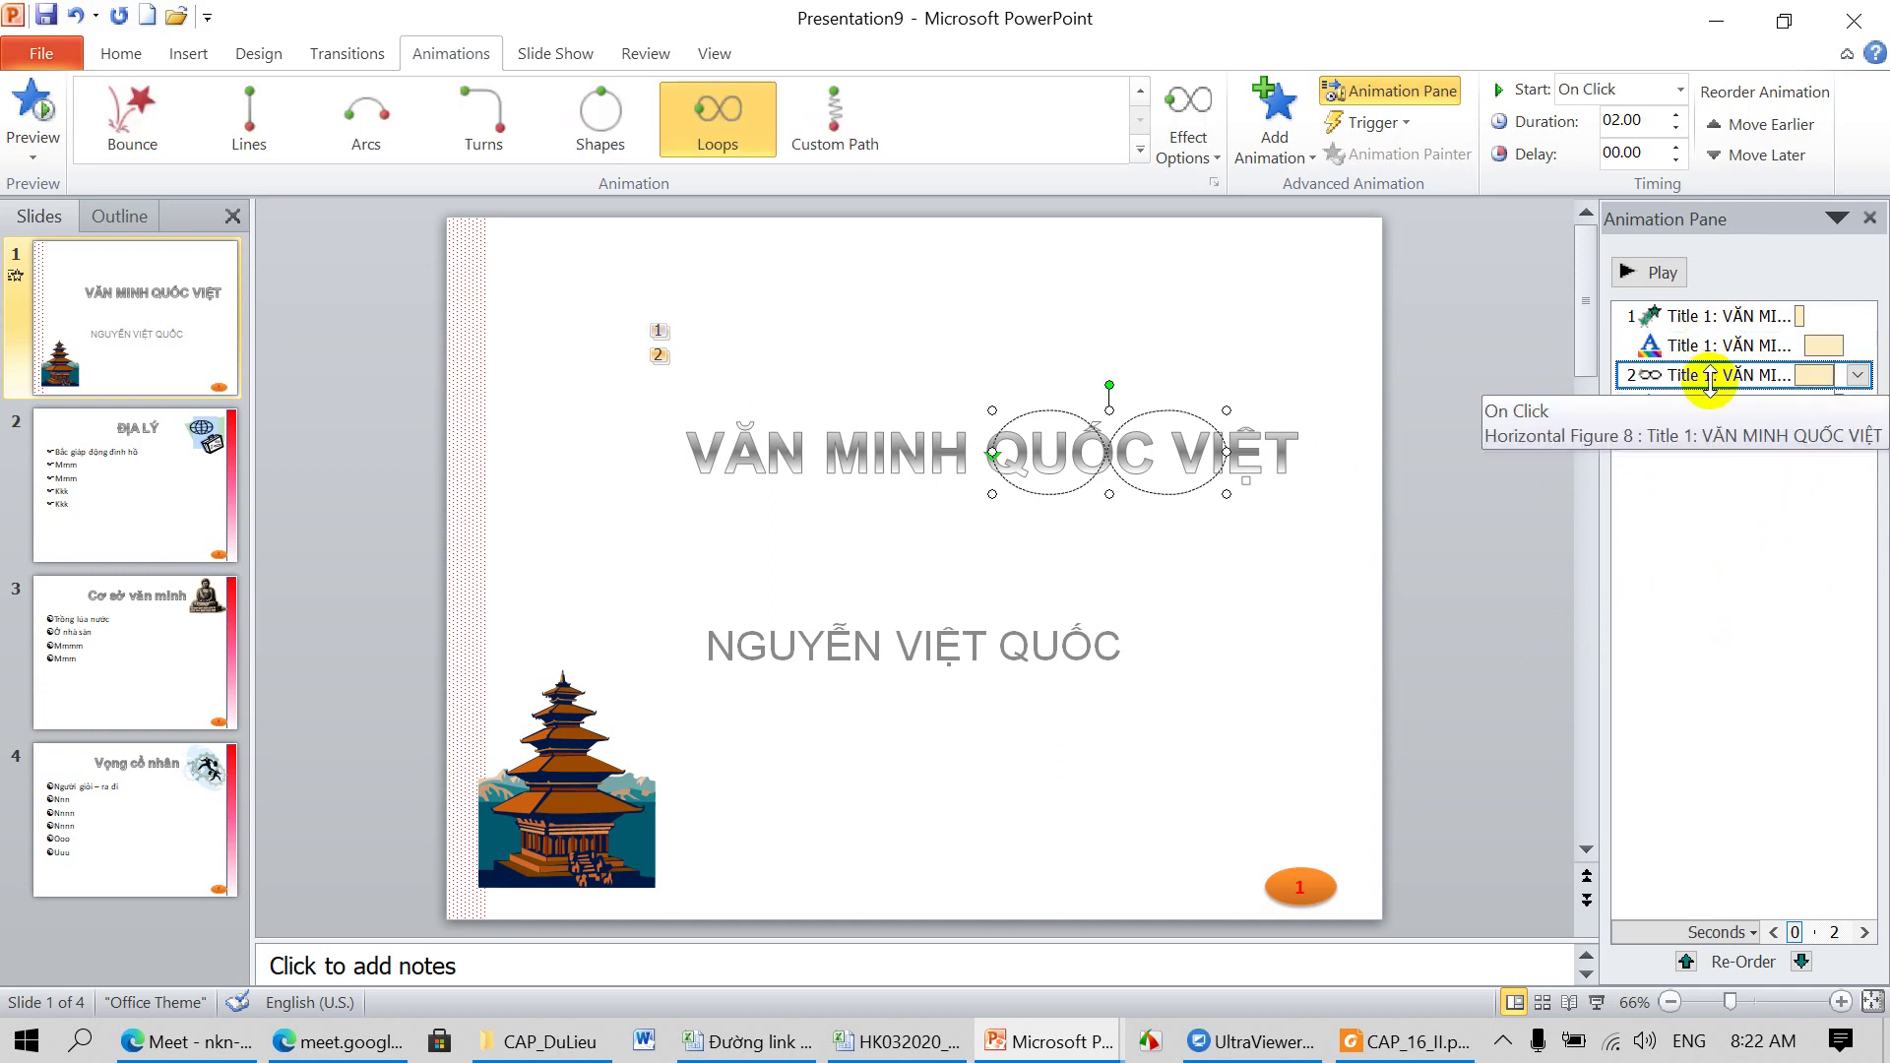
left_click(1597, 1004)
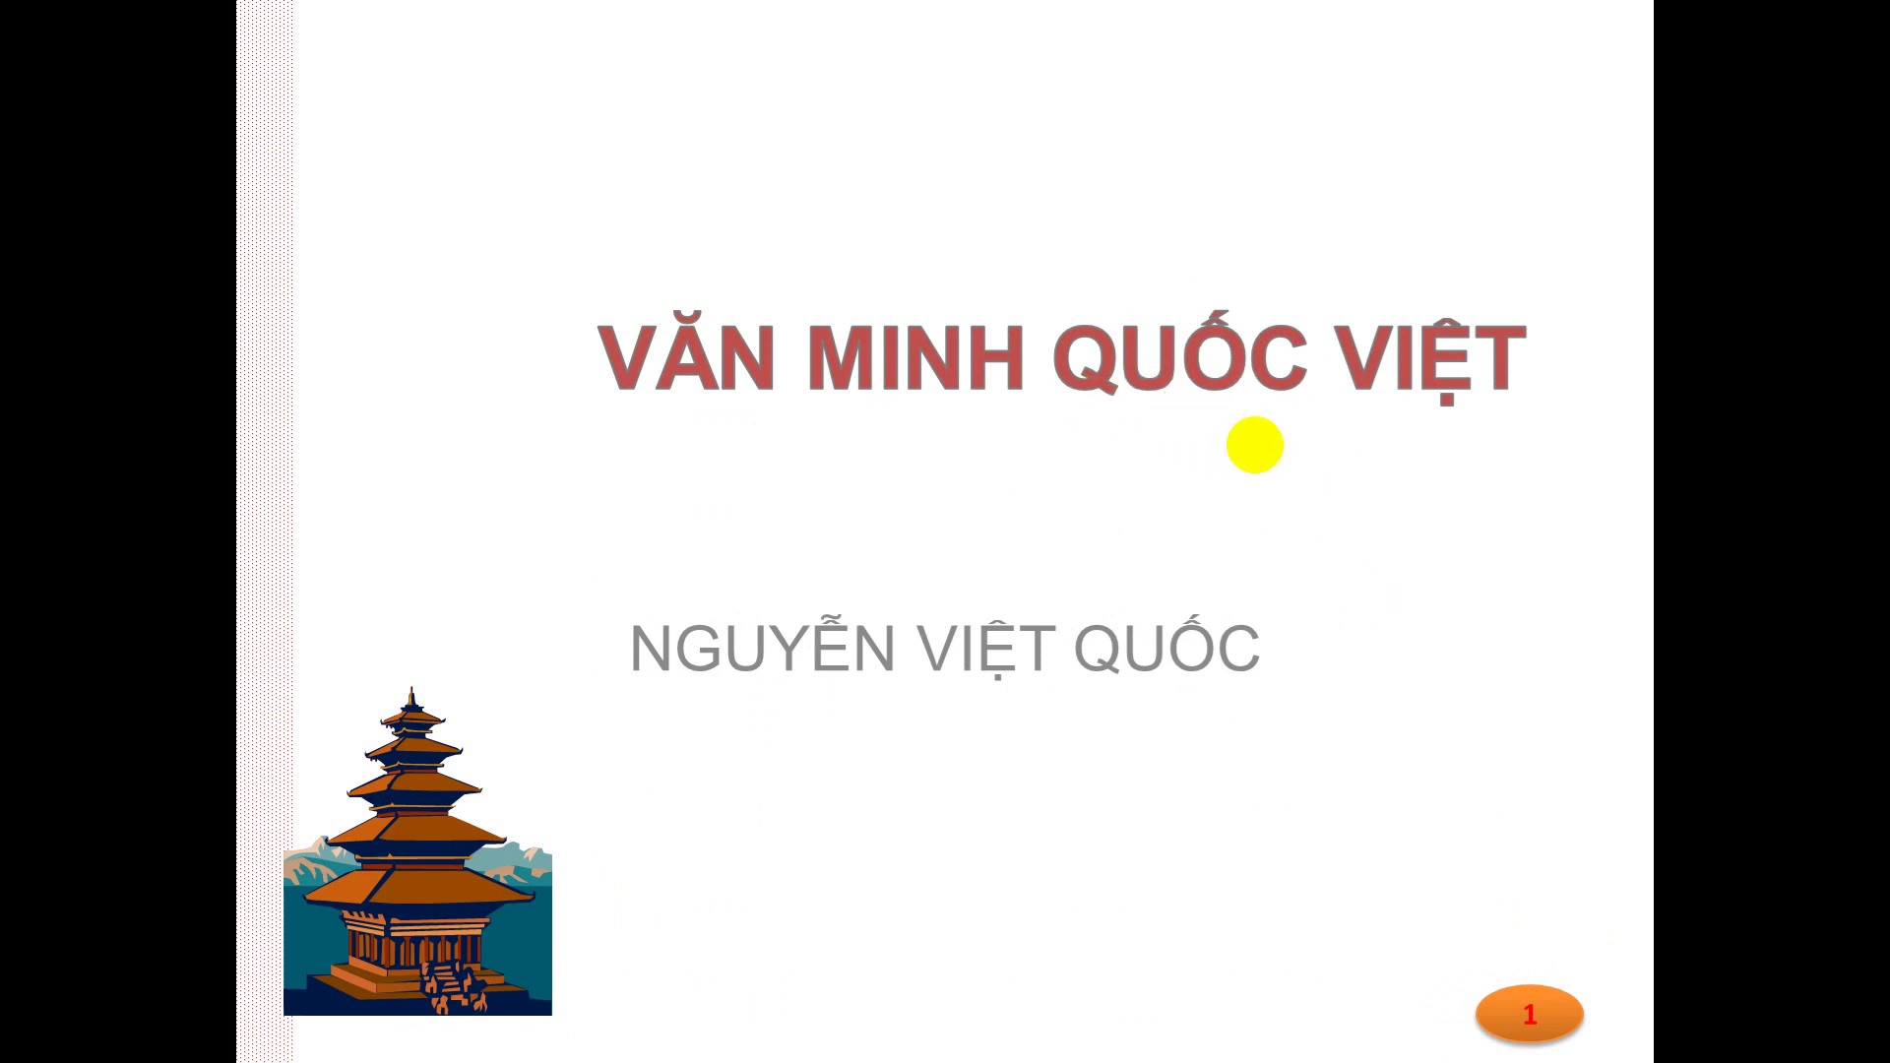
left_click(1282, 375)
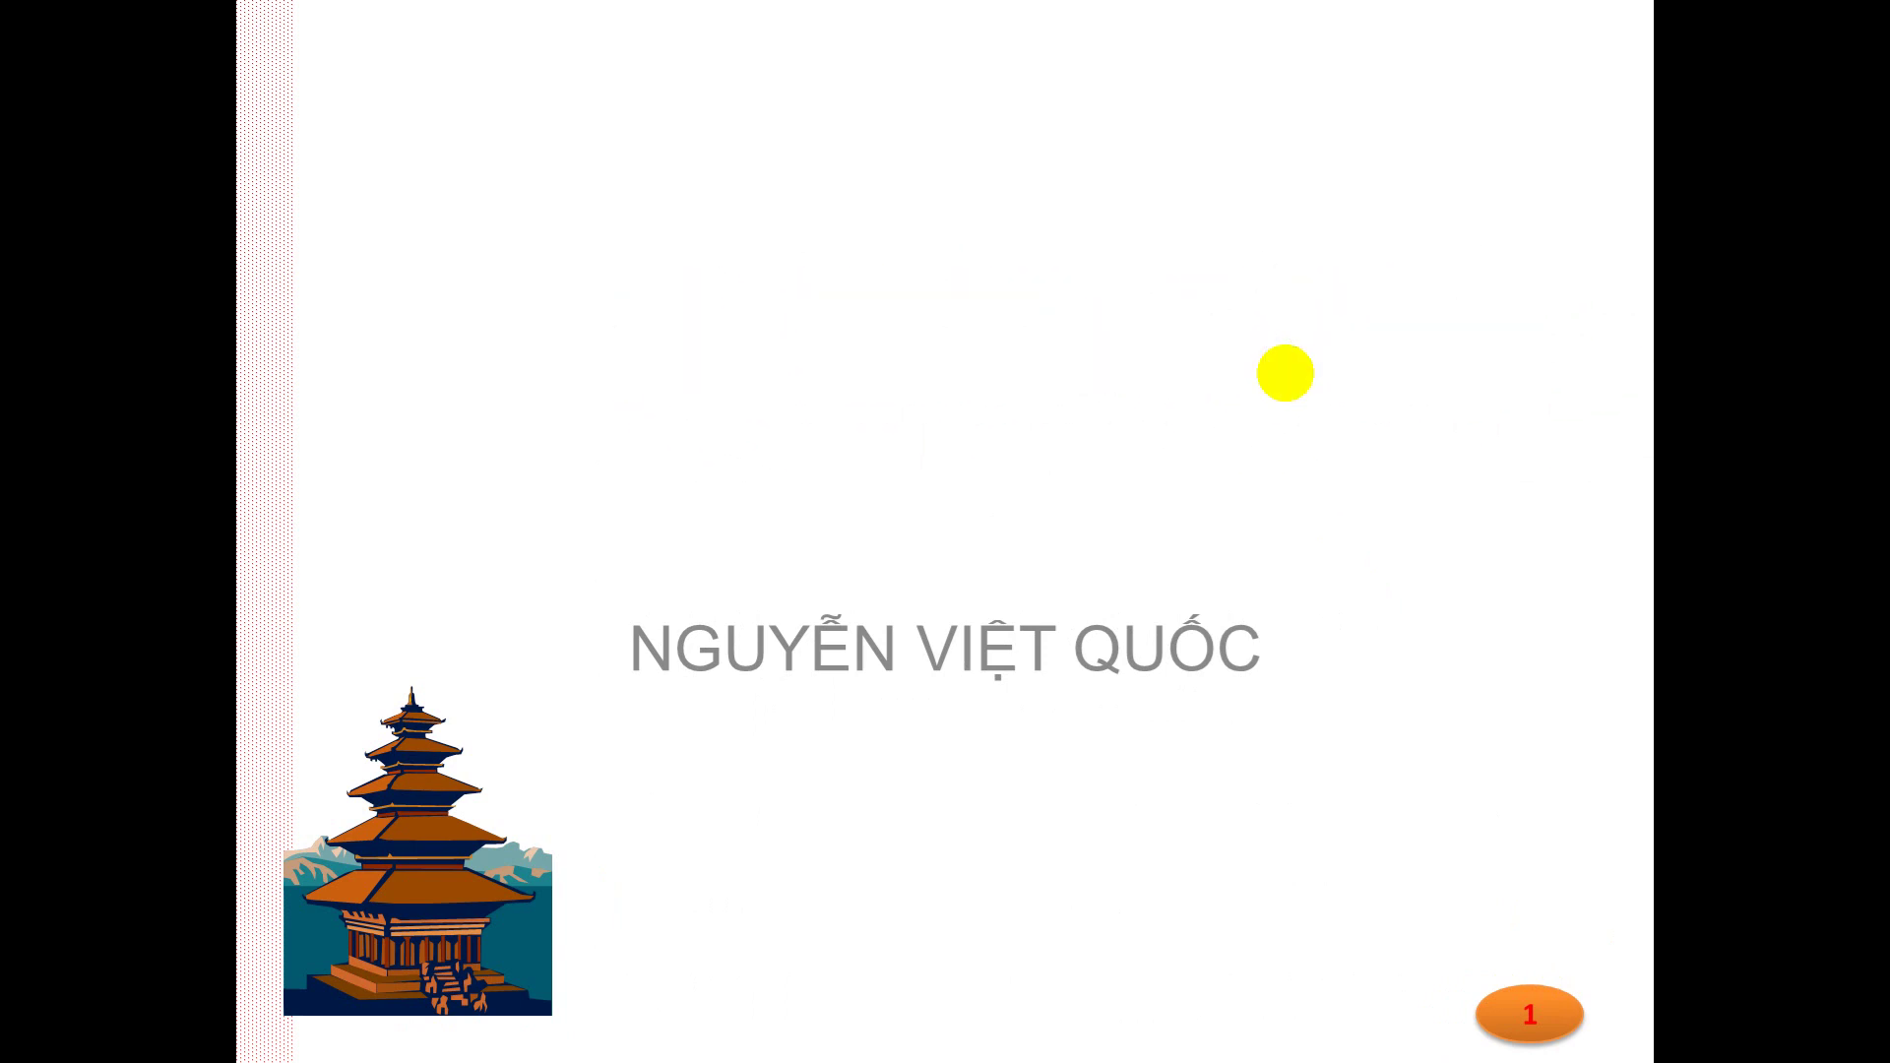
key("Escape")
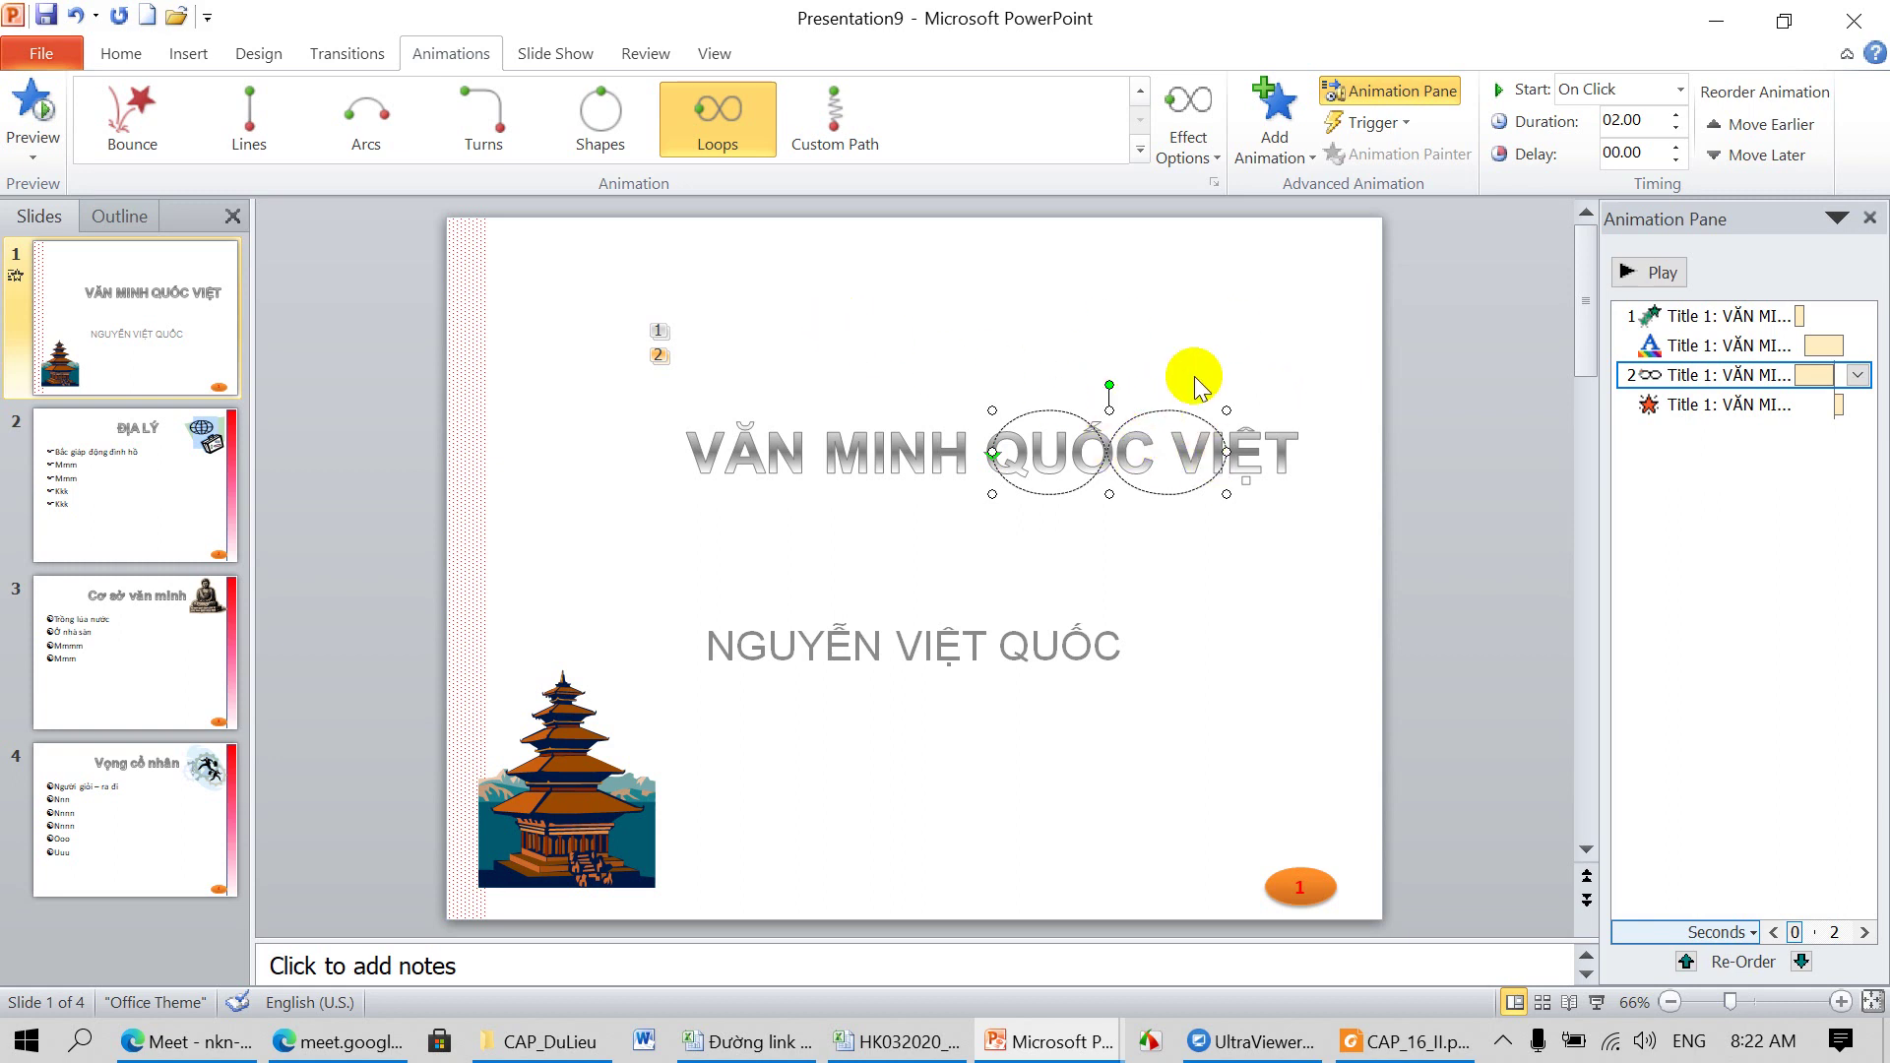
Step: Delete the title's Fade exit and move the figure-8 loop up to second place
left_click(1717, 404)
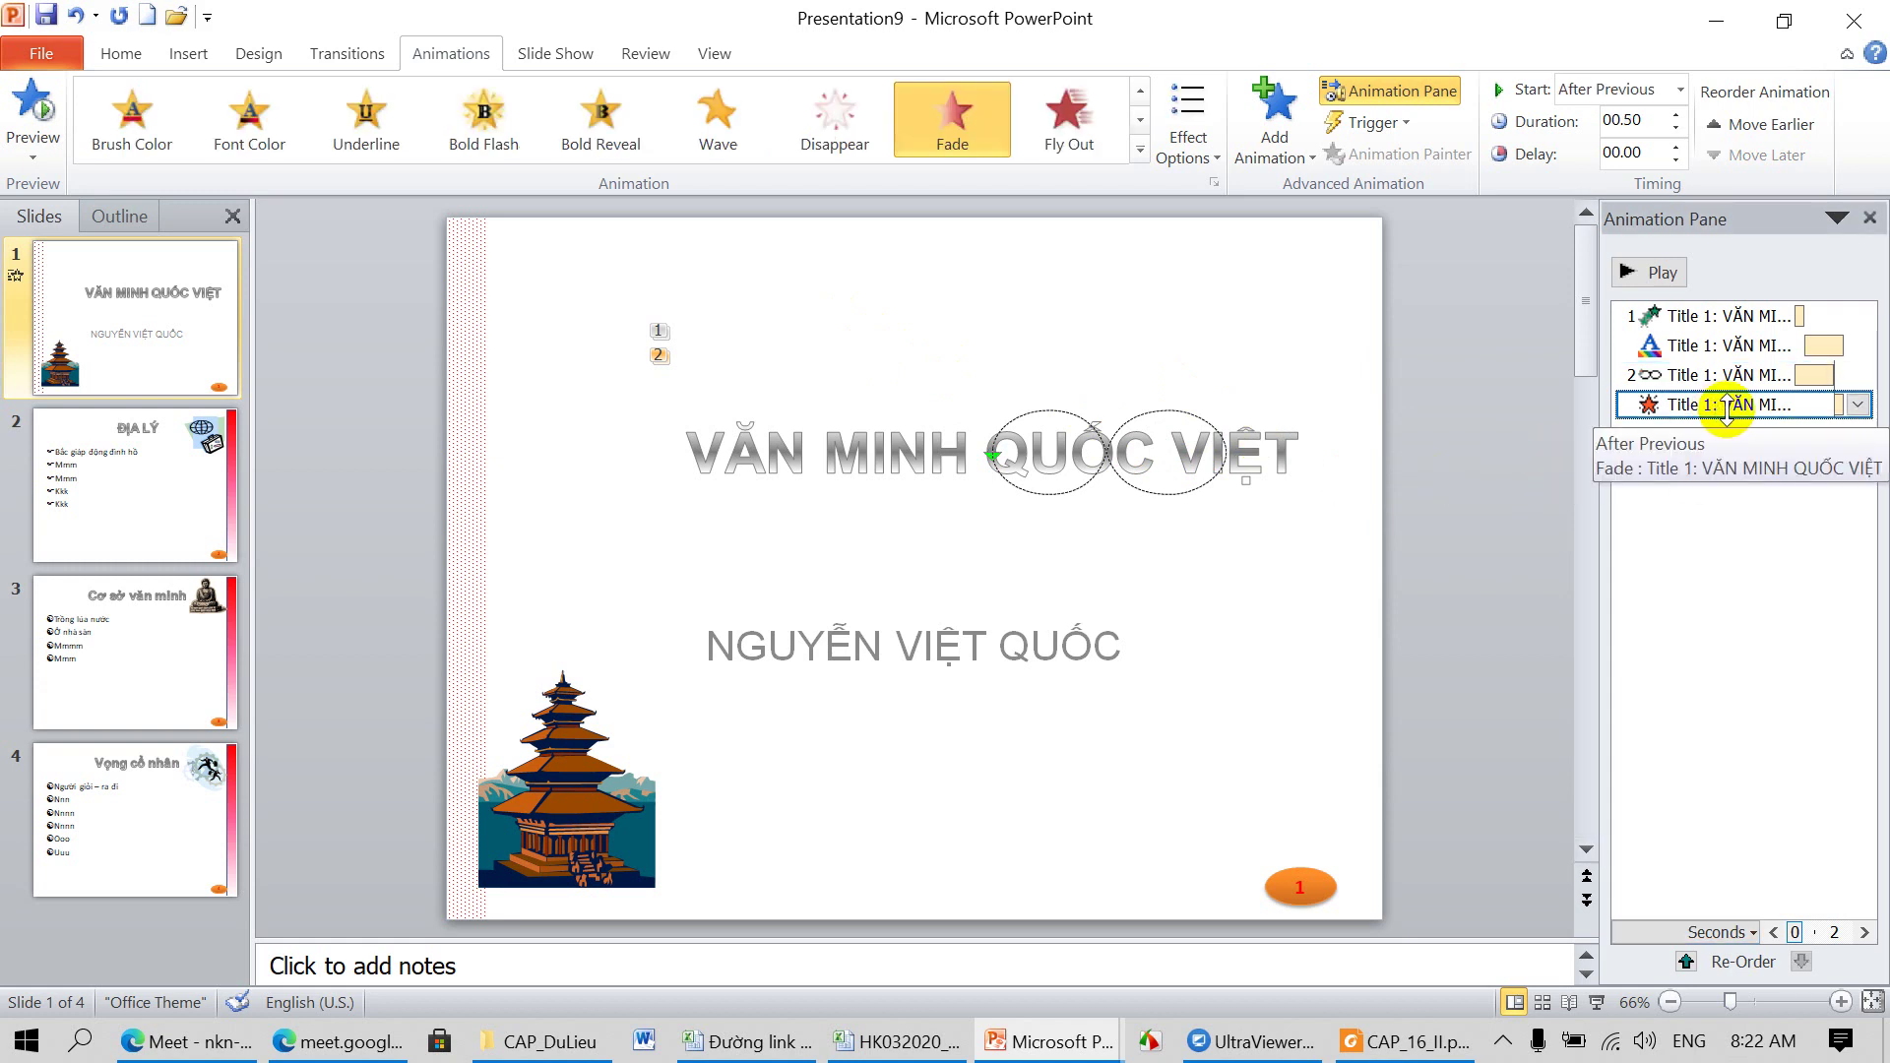
key("Delete")
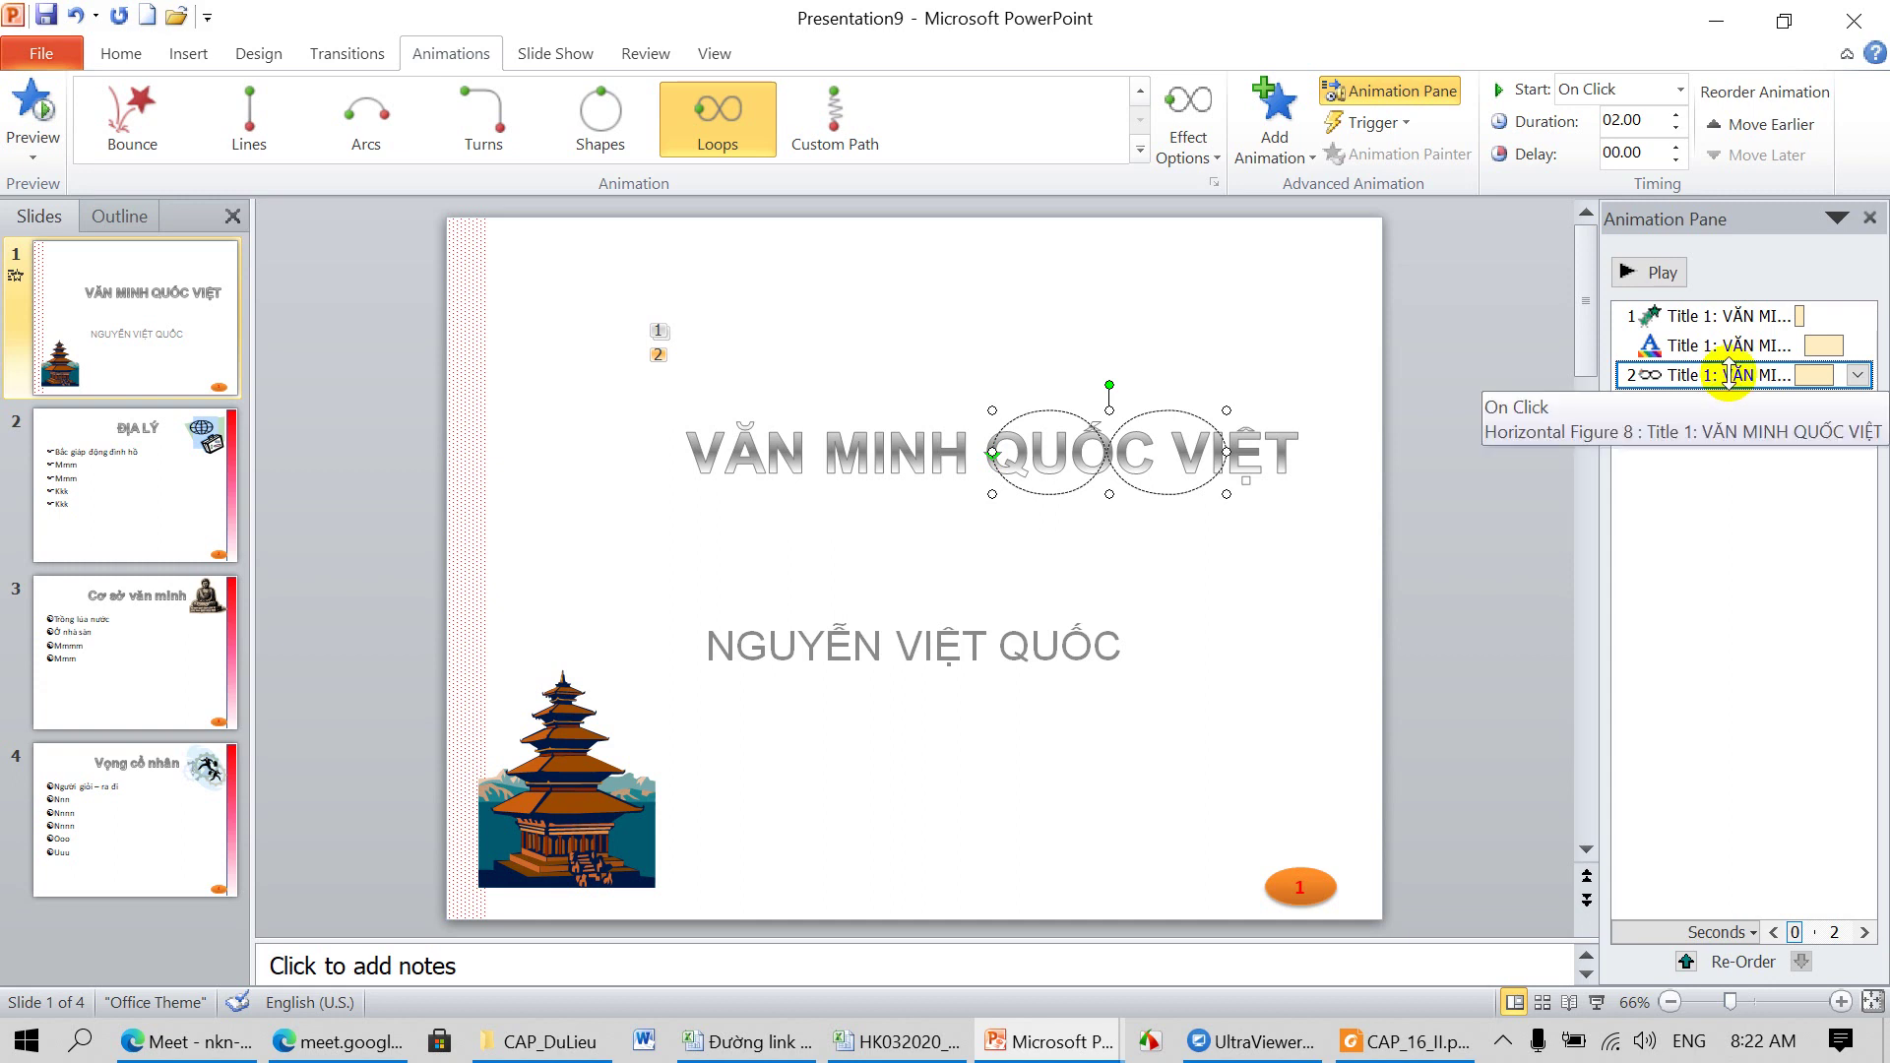
left_click_drag(1730, 374, 1730, 340)
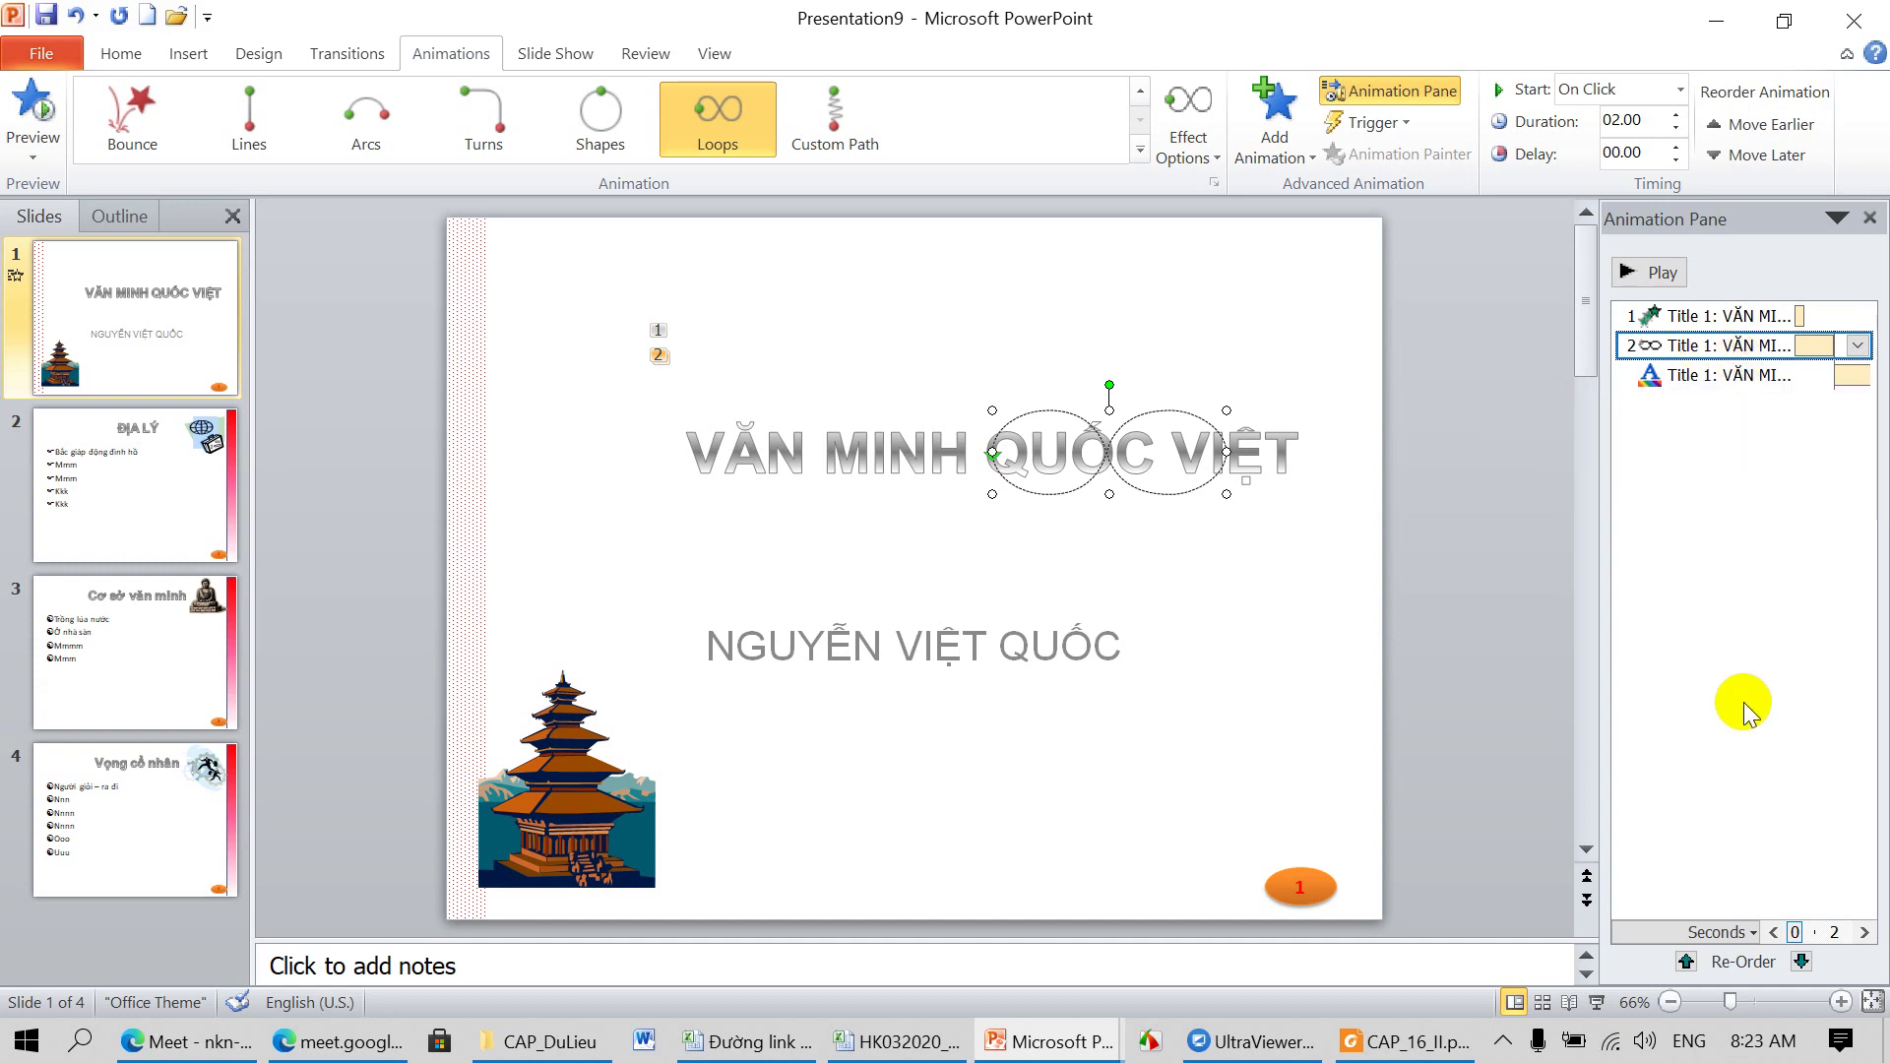
Step: Give the pagoda picture a Shape entrance and the author subtitle a Wheel entrance
left_click(572, 767)
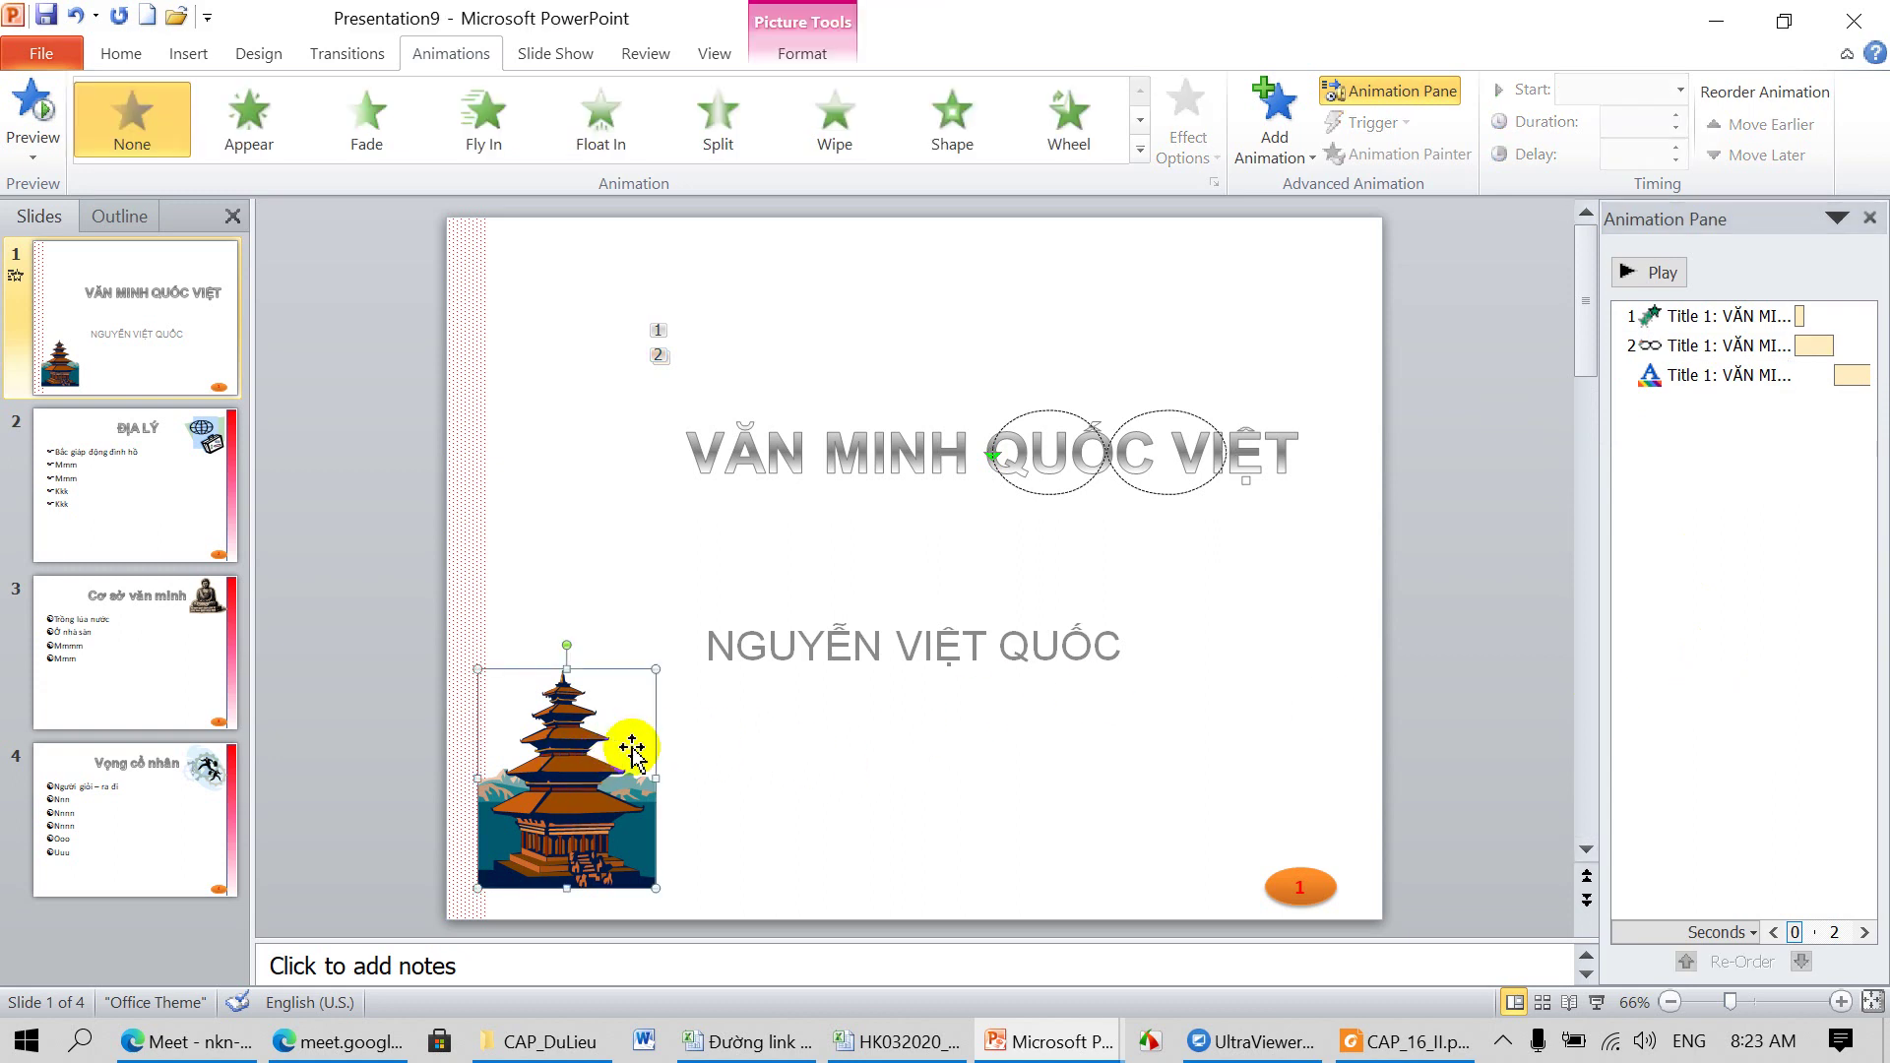
left_click(957, 141)
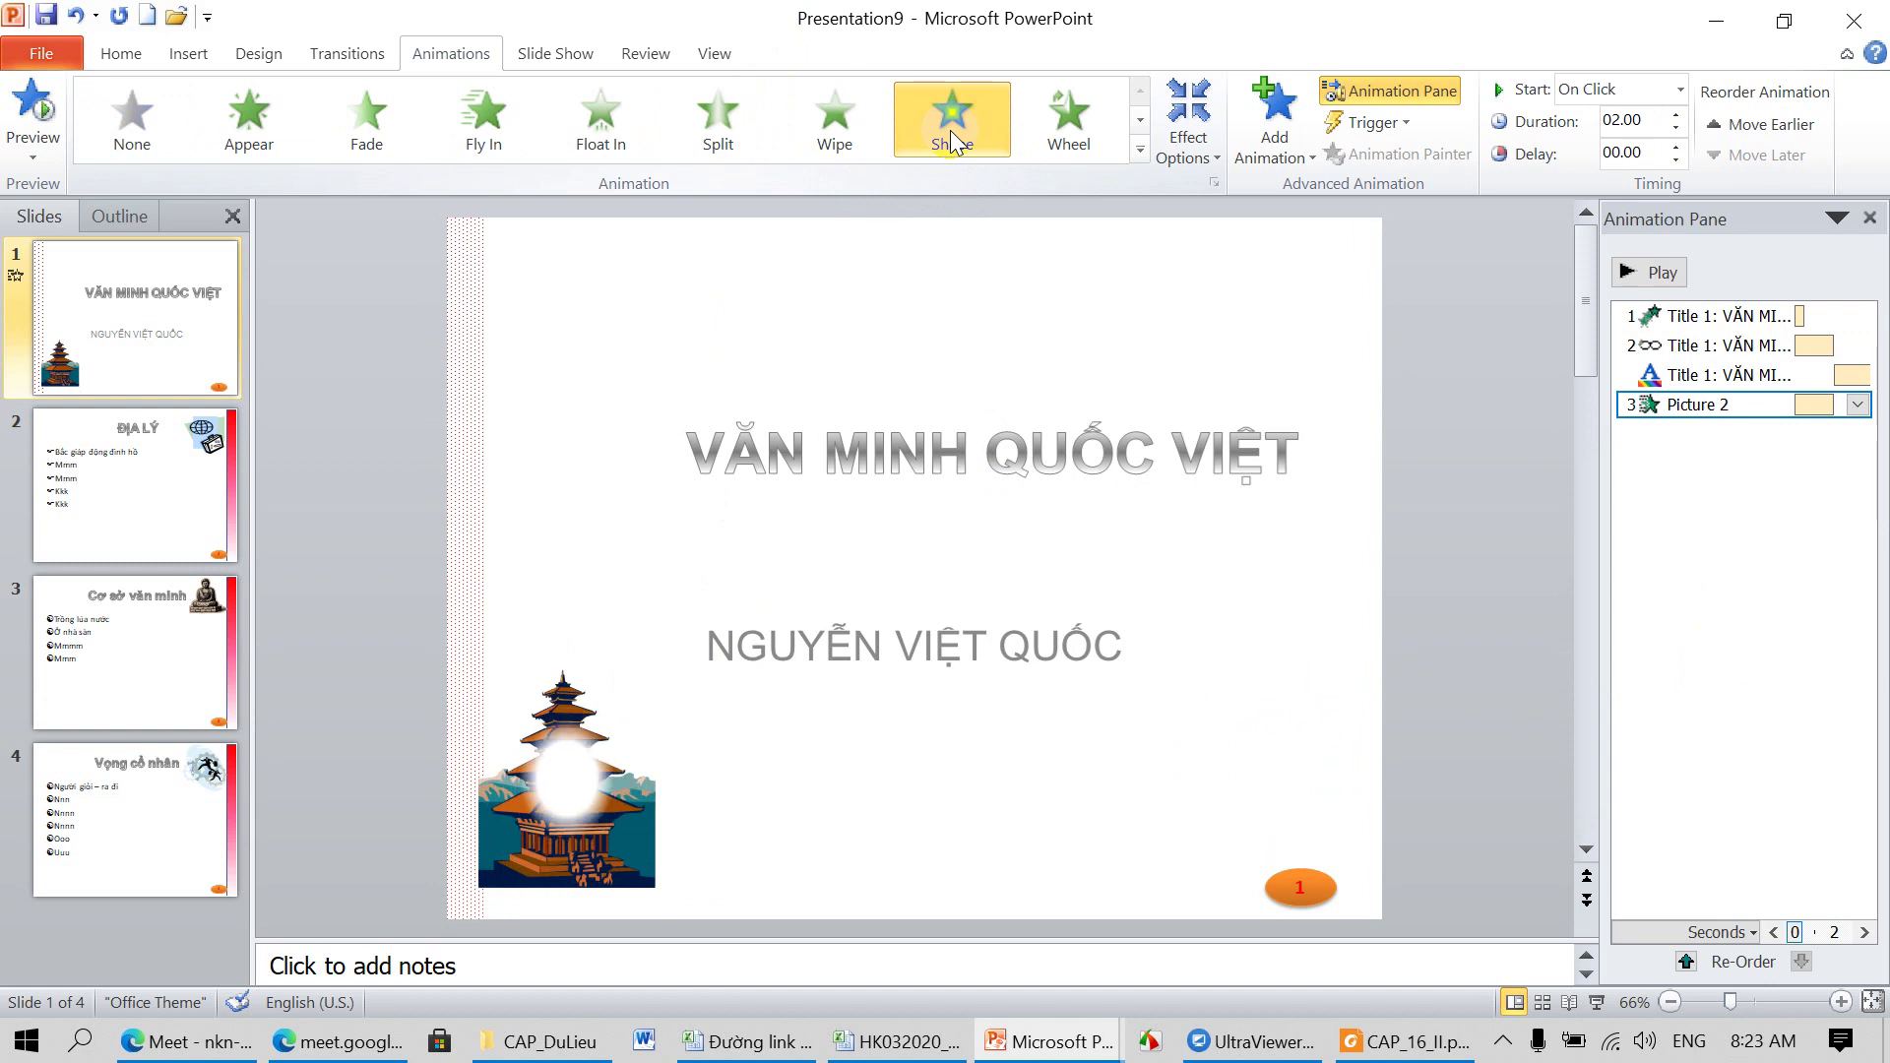
left_click(1063, 648)
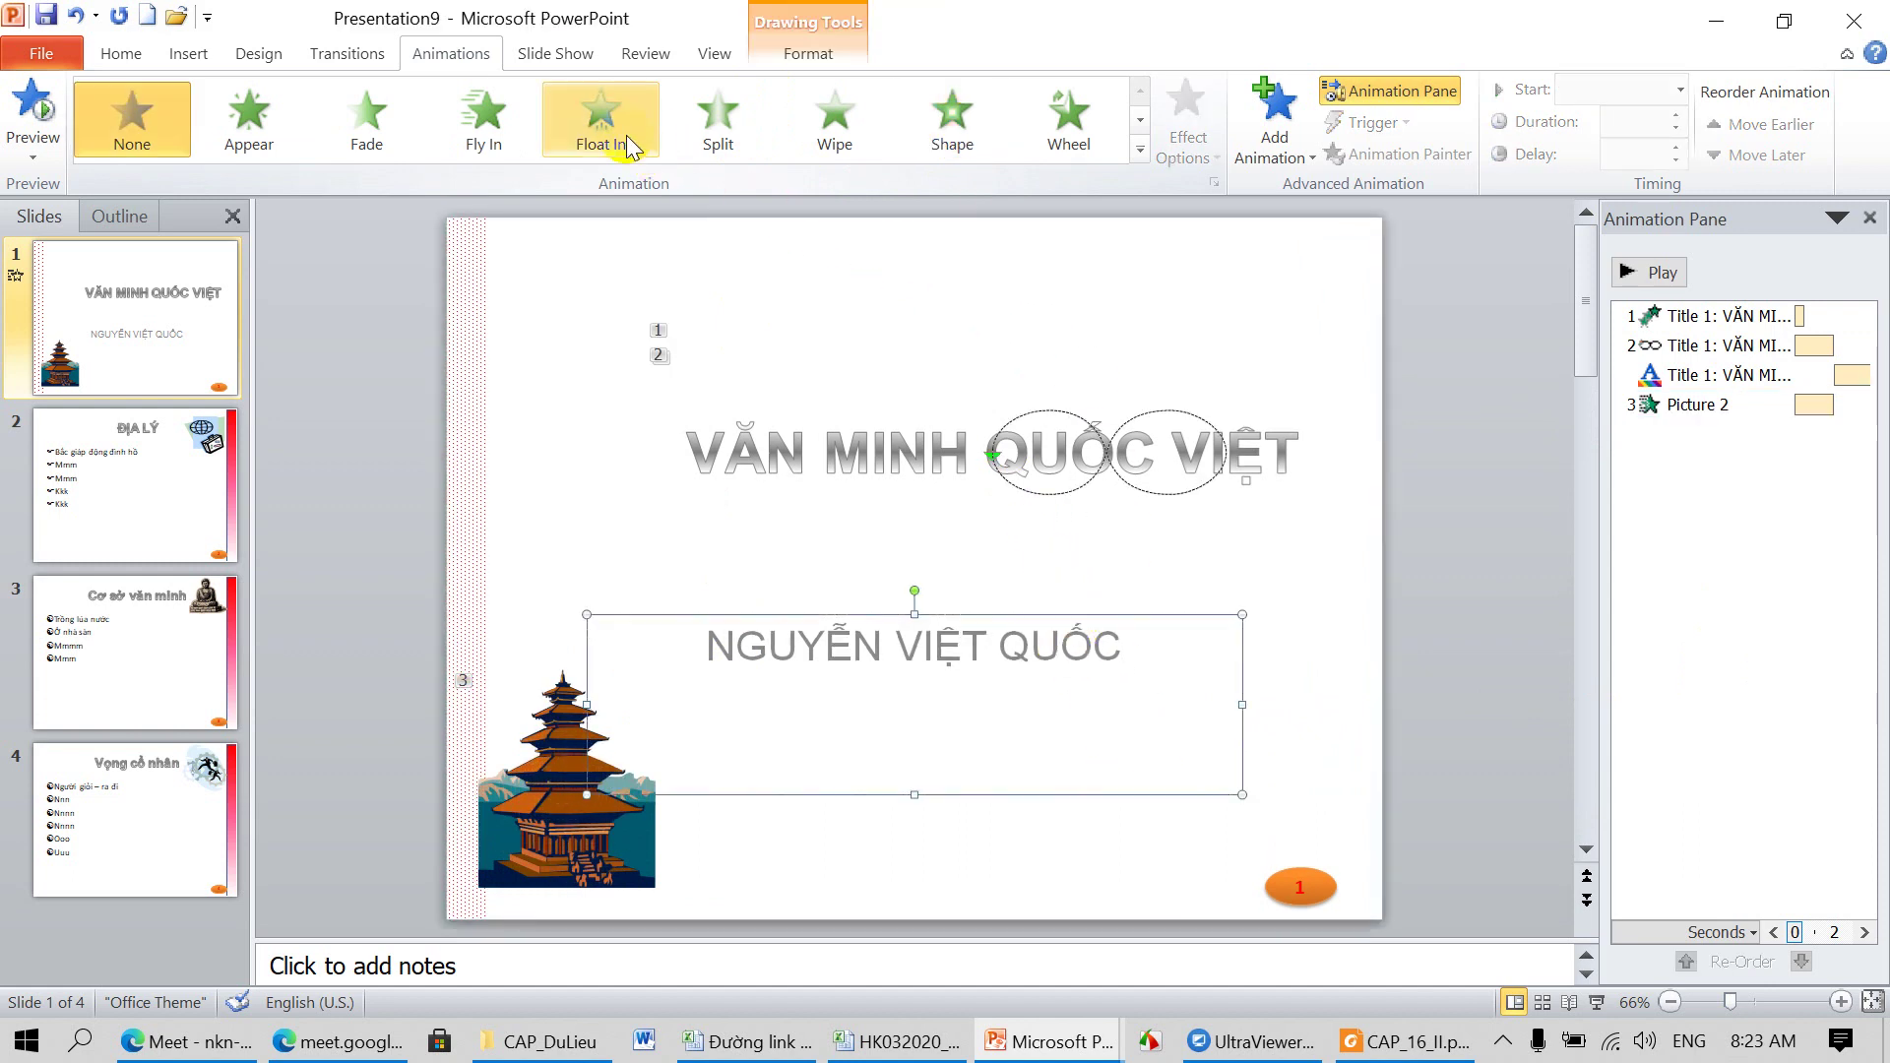
left_click(1036, 138)
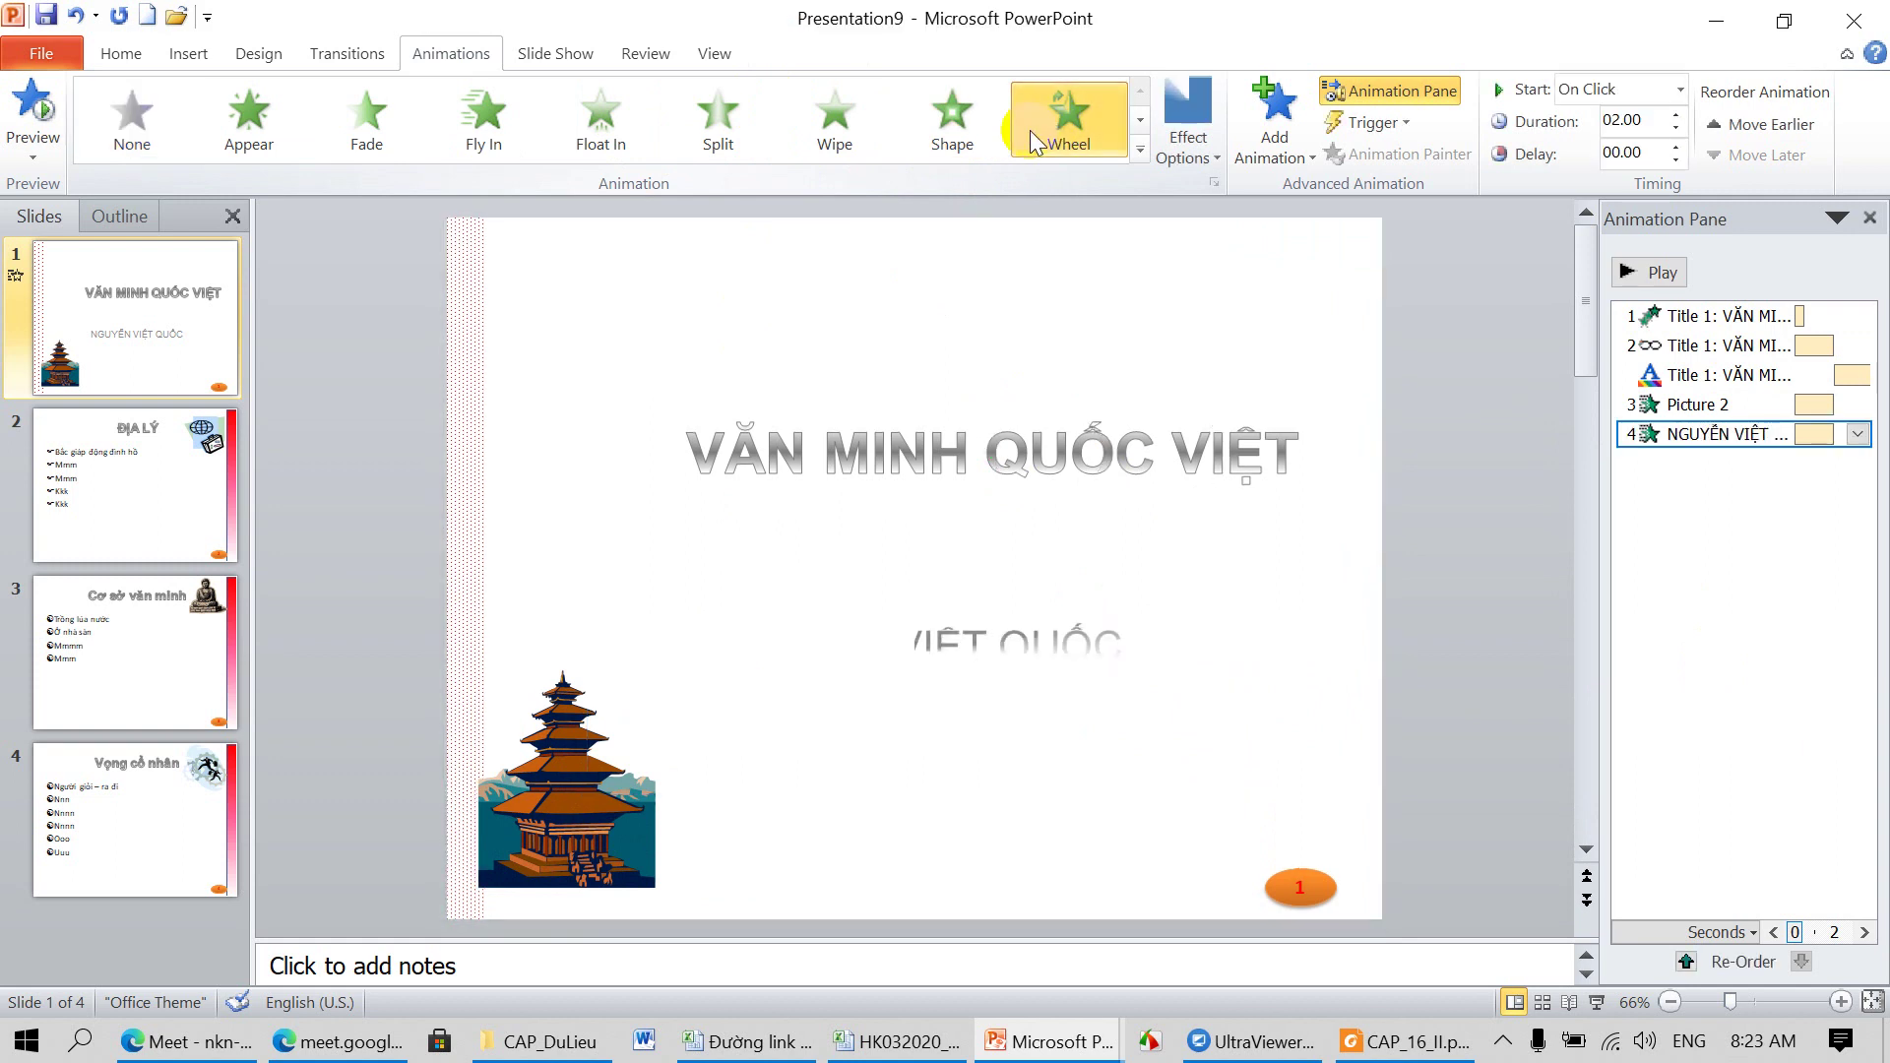
left_click(157, 478)
left_click(887, 310)
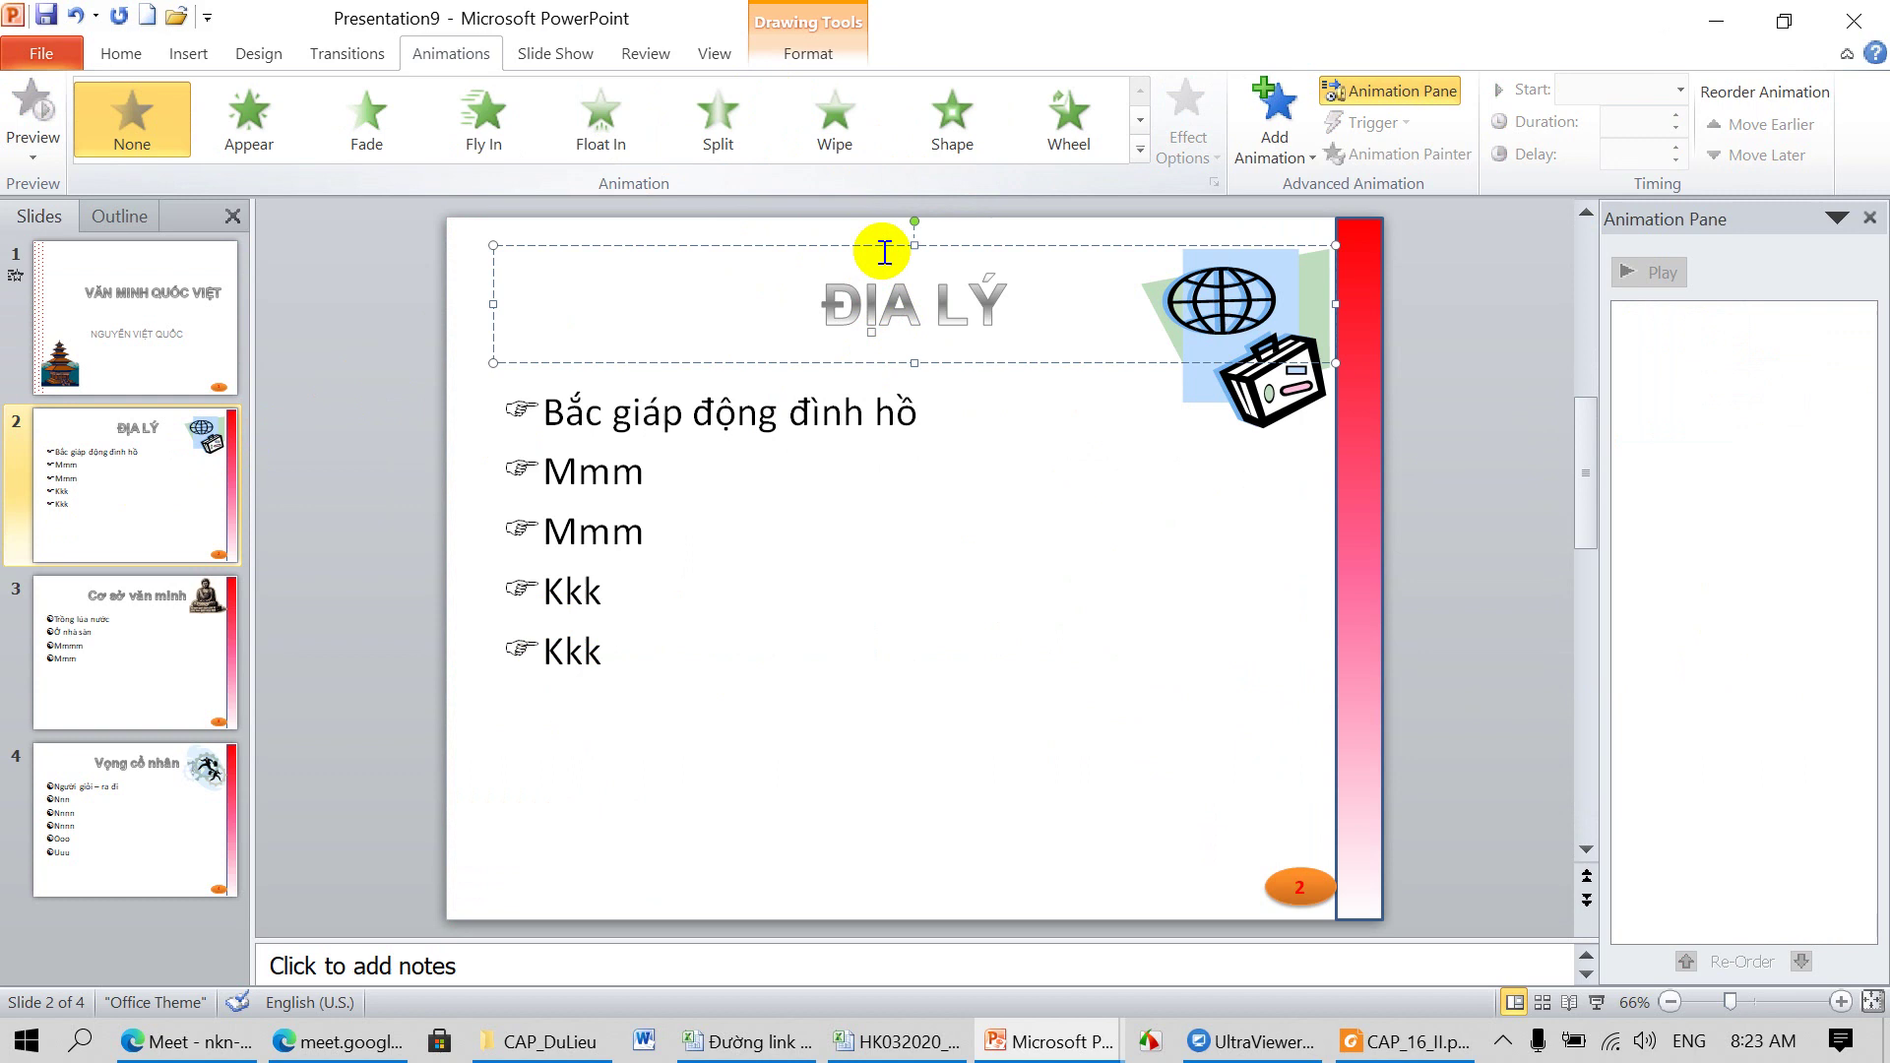
Step: Give the ĐỊA LÝ title a Shape entrance and the bullet list a Fly In entrance
left_click(939, 121)
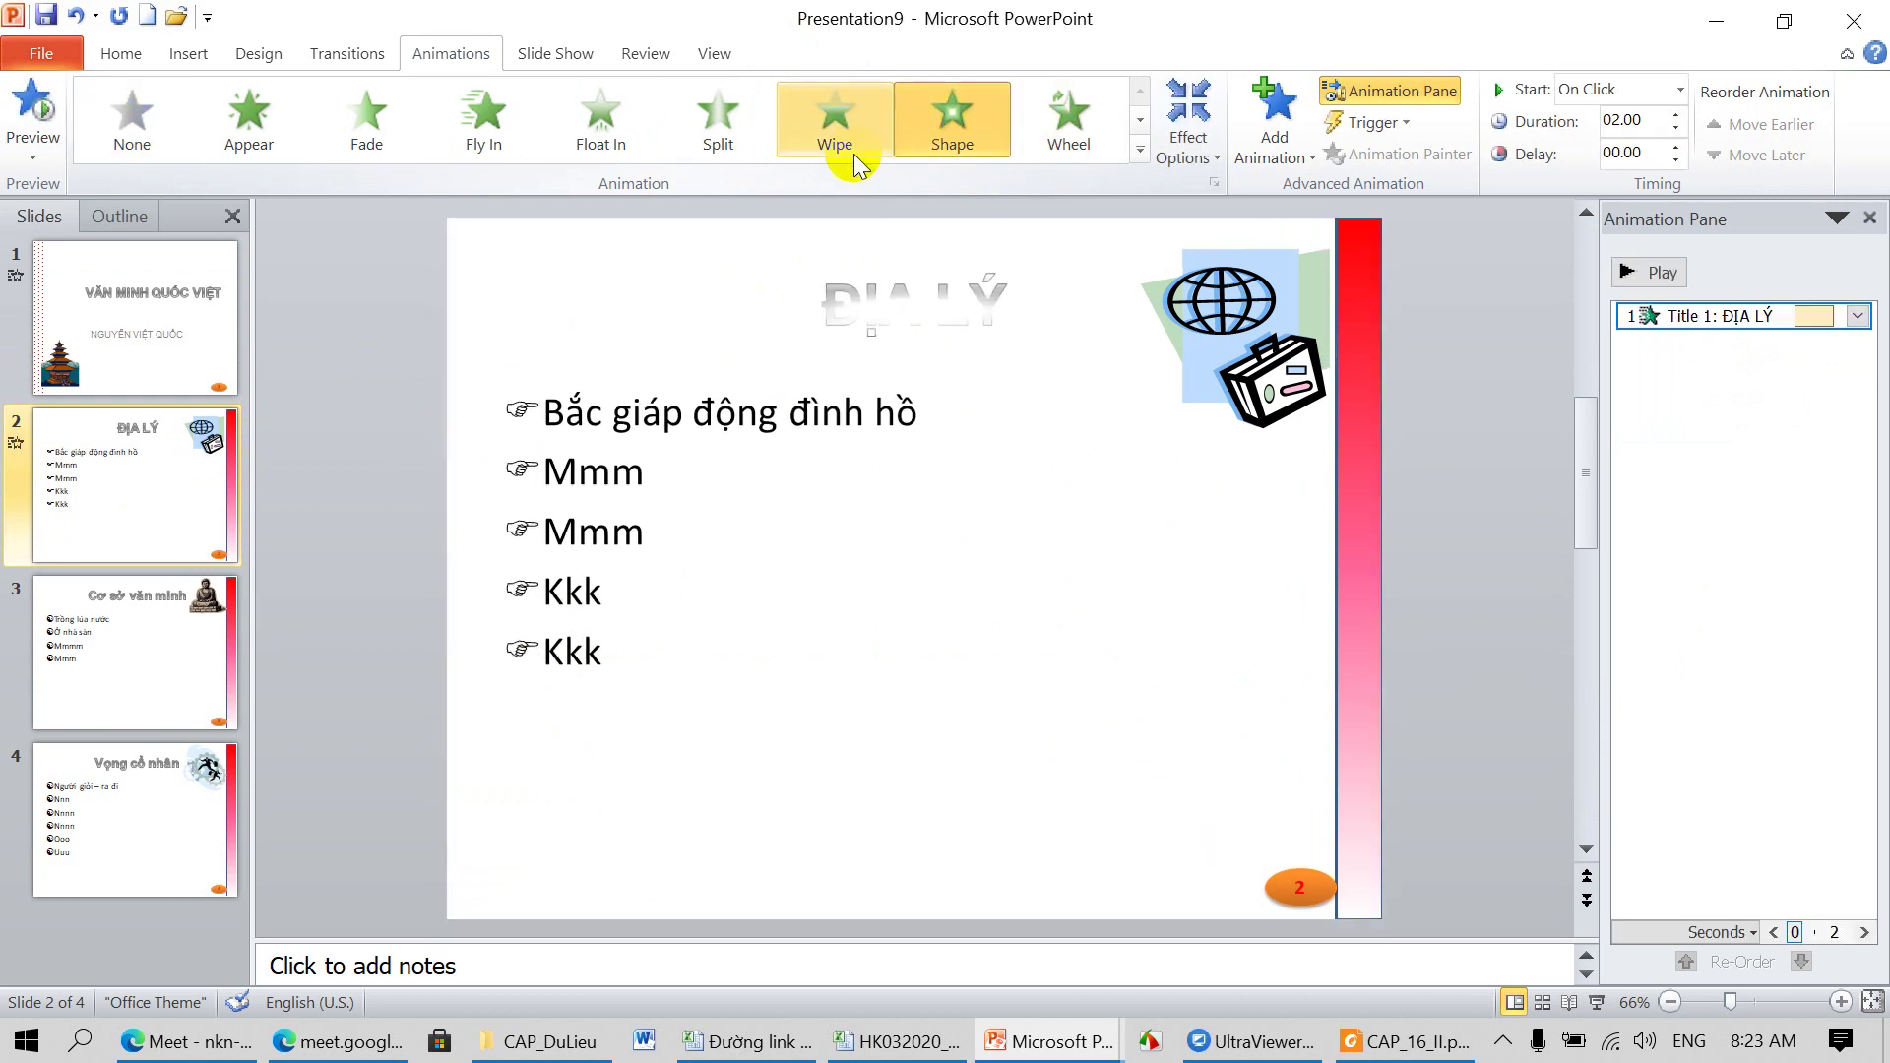
left_click(688, 441)
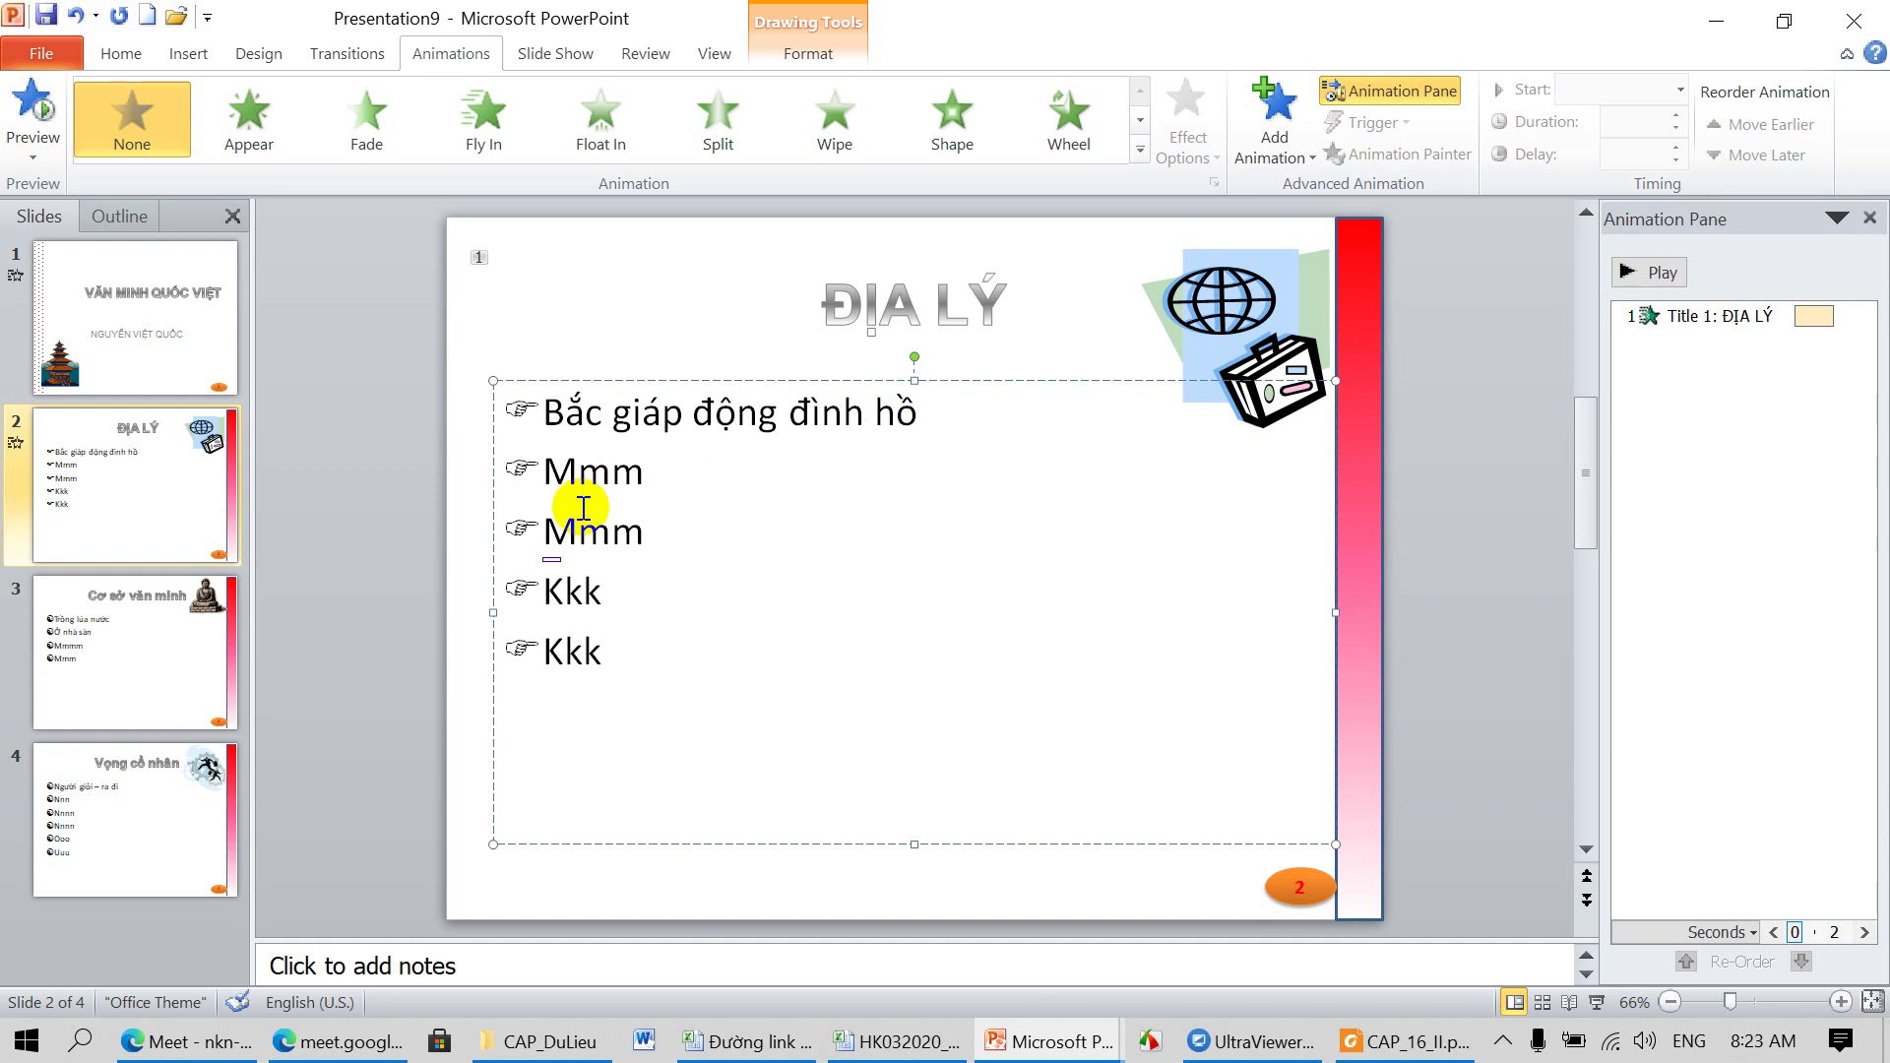
left_click(494, 140)
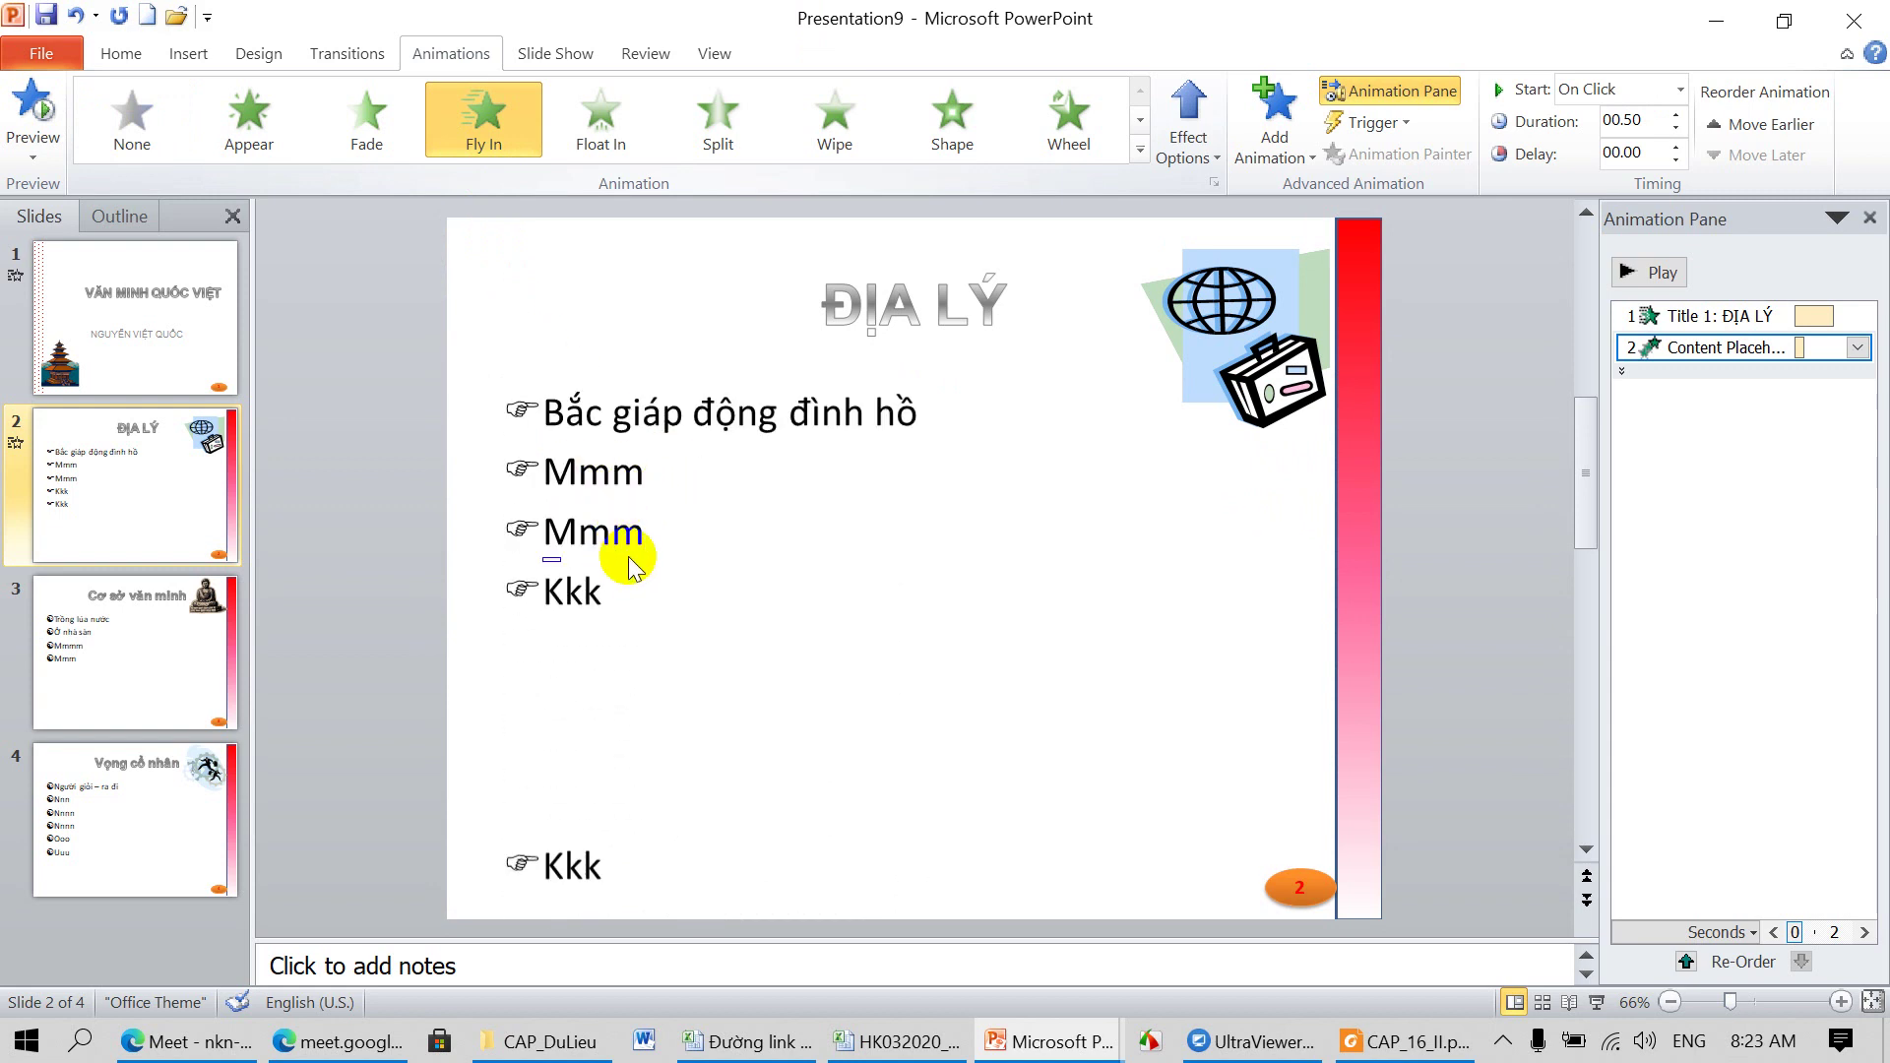
left_click(188, 660)
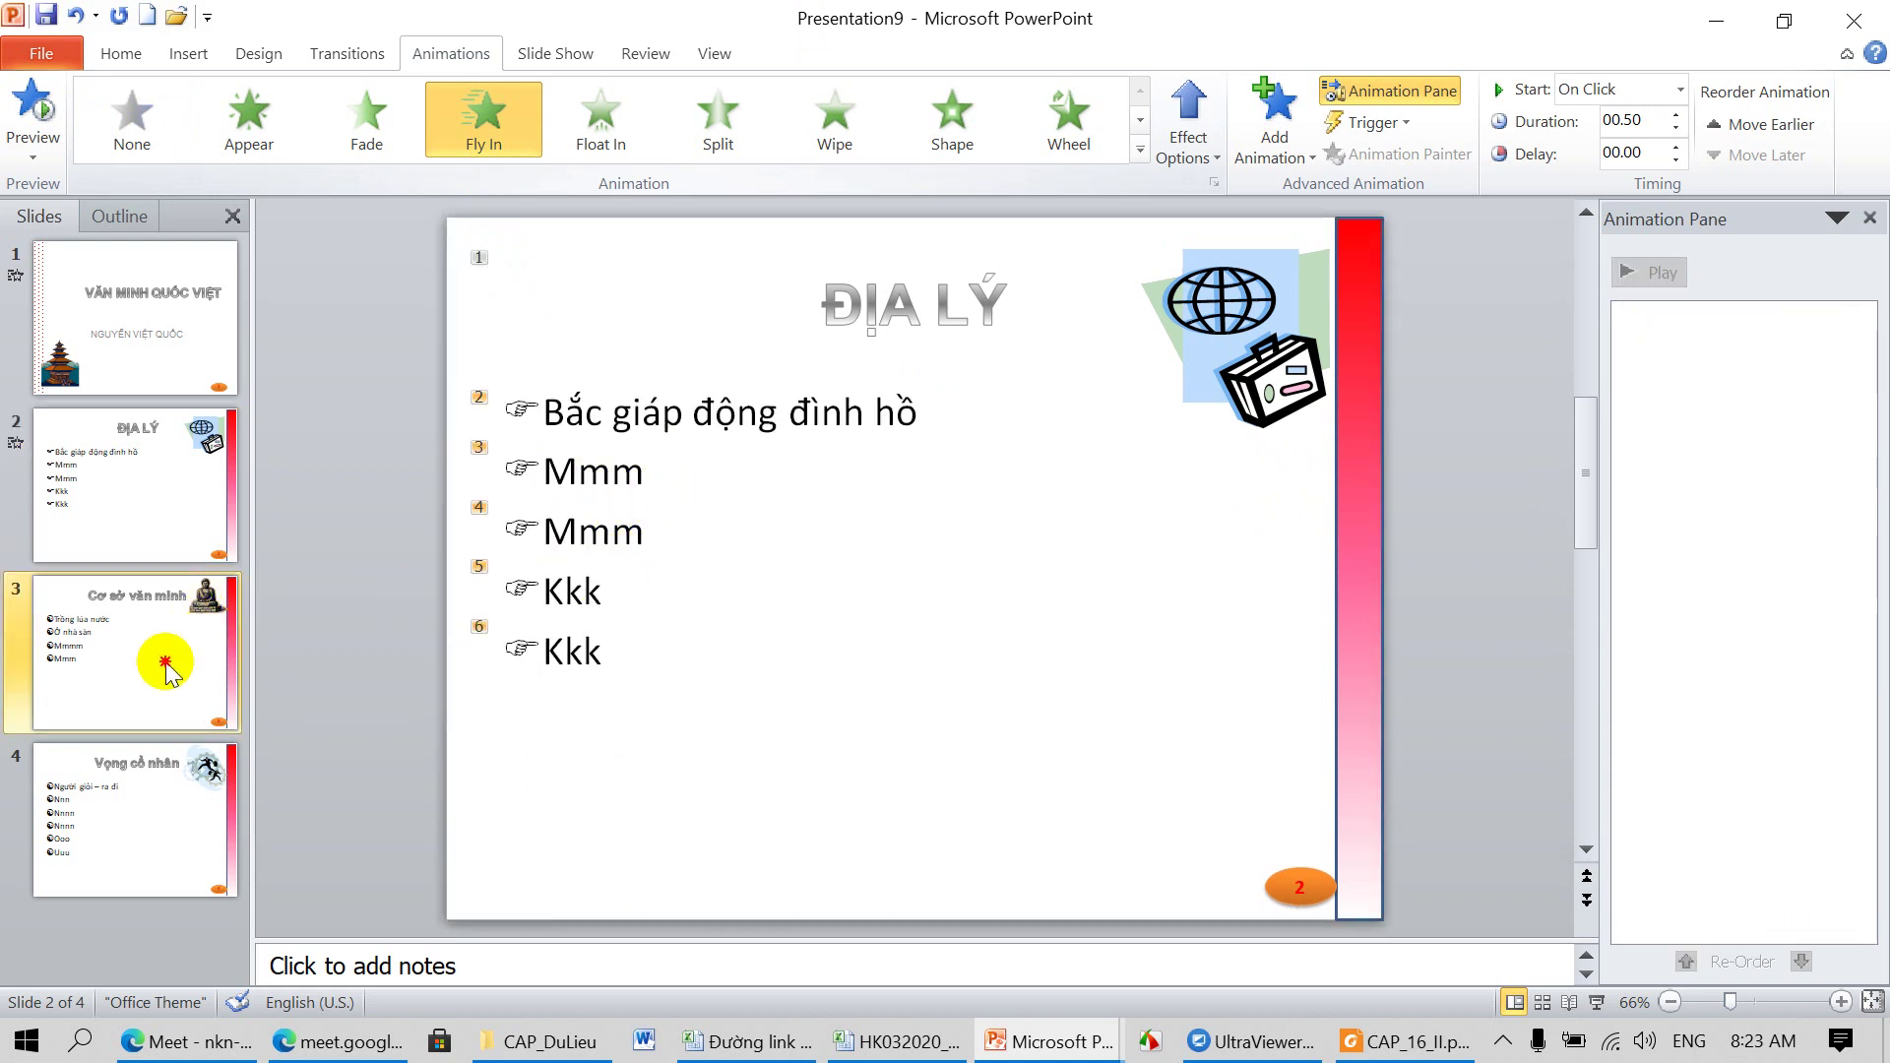
Step: Give the slide 3 bullet list a Wipe entrance, replacing a Shape on its first bullet
left_click_drag(548, 412, 817, 408)
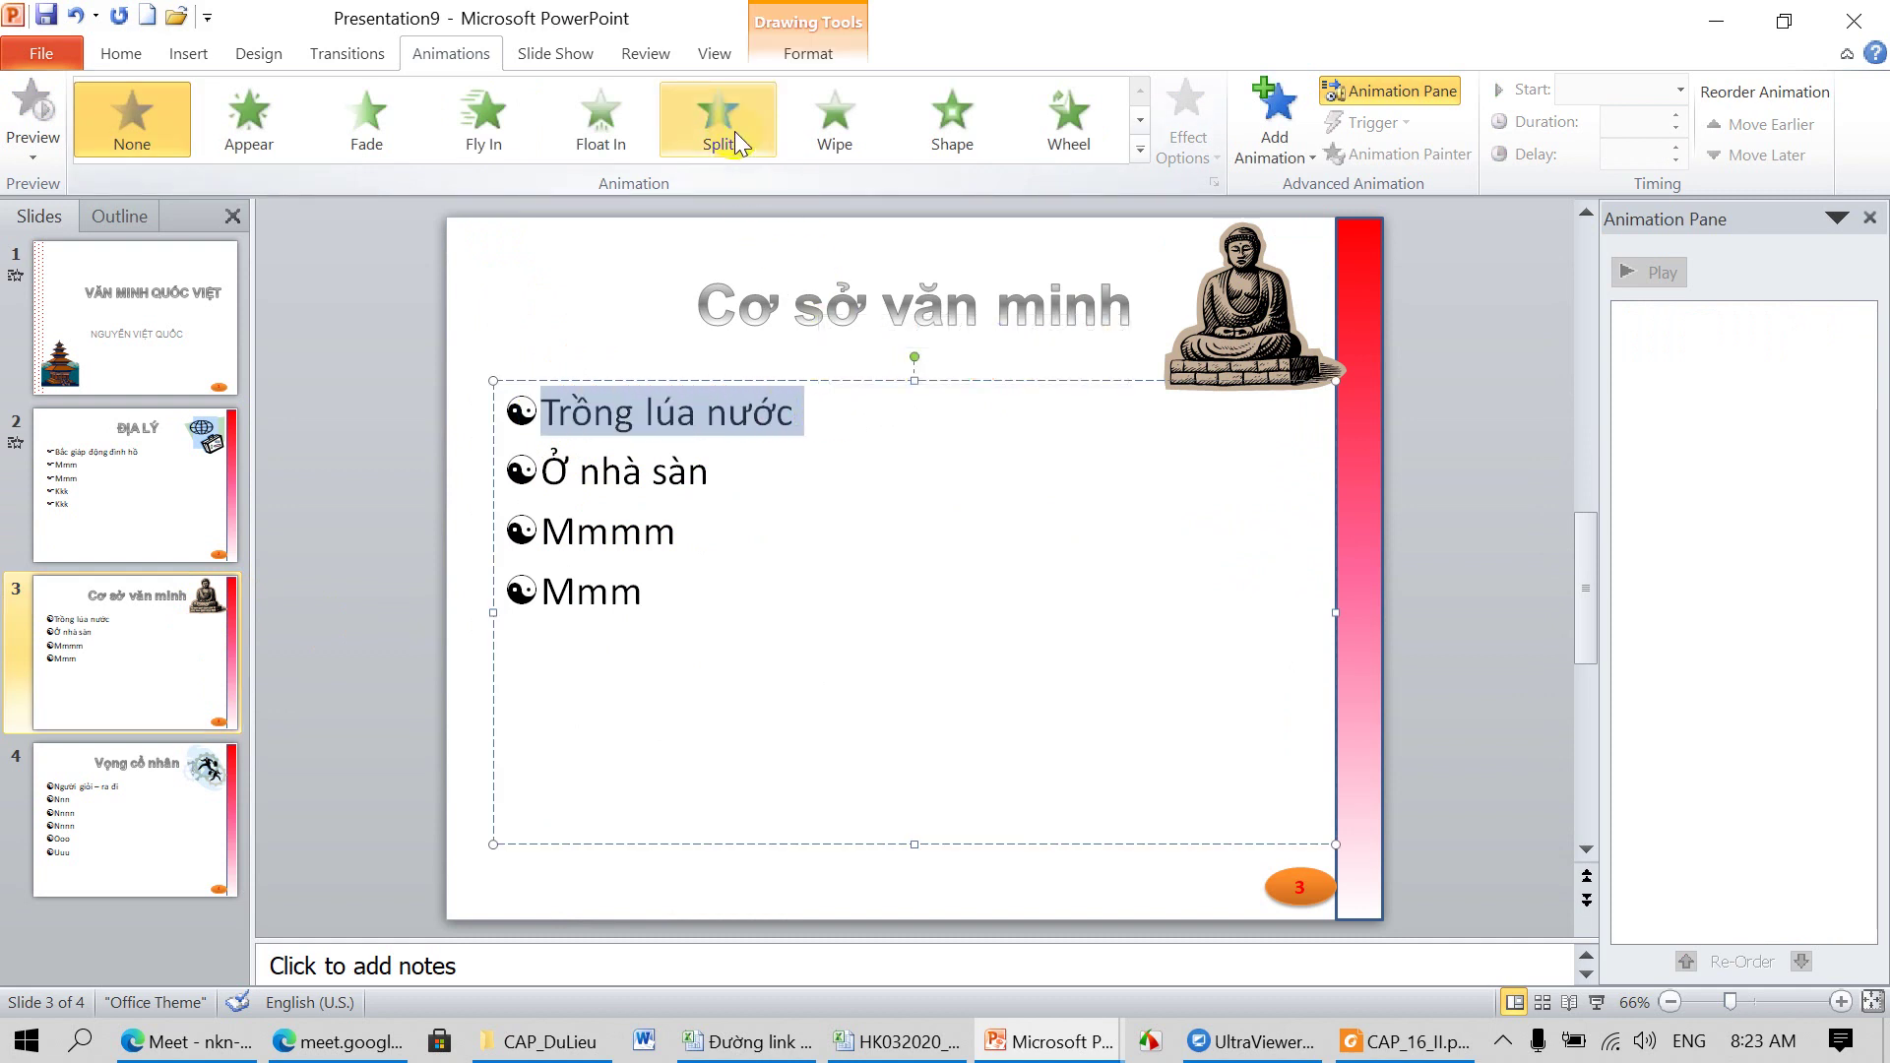
left_click(961, 130)
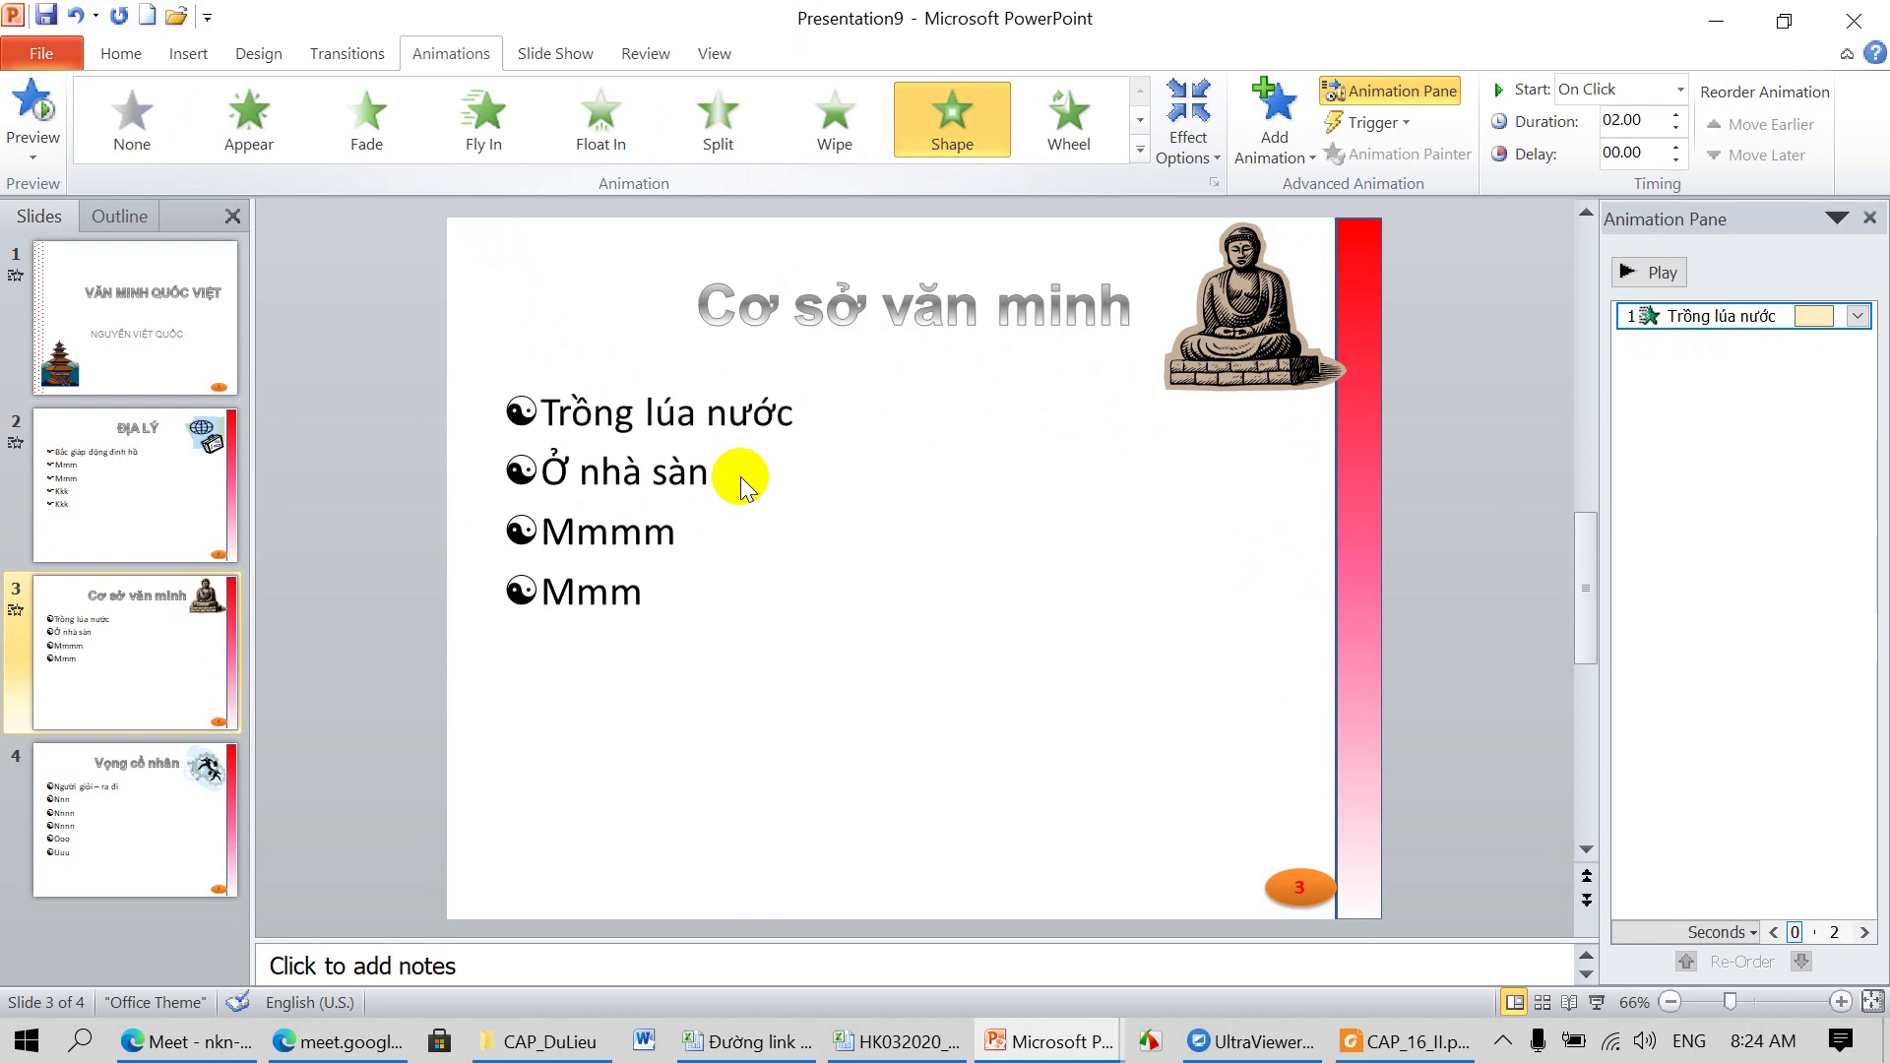
left_click(654, 515)
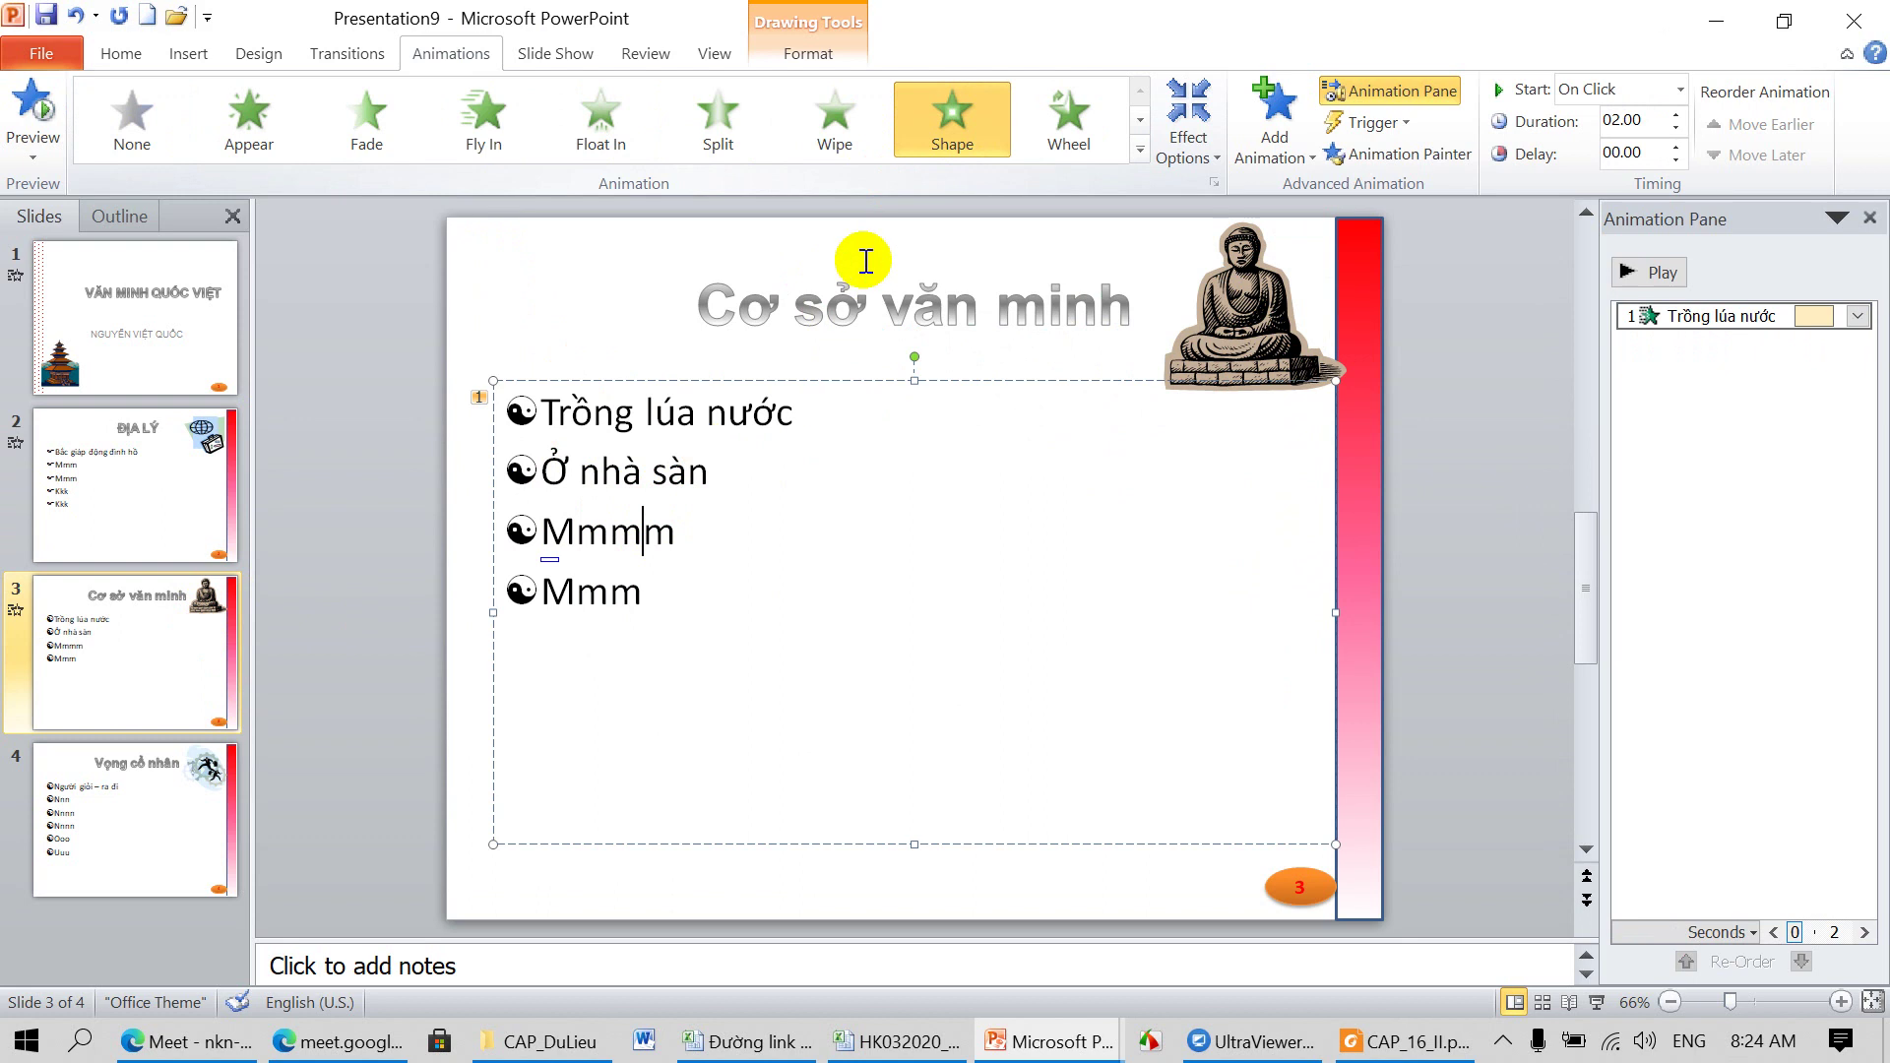
left_click(832, 128)
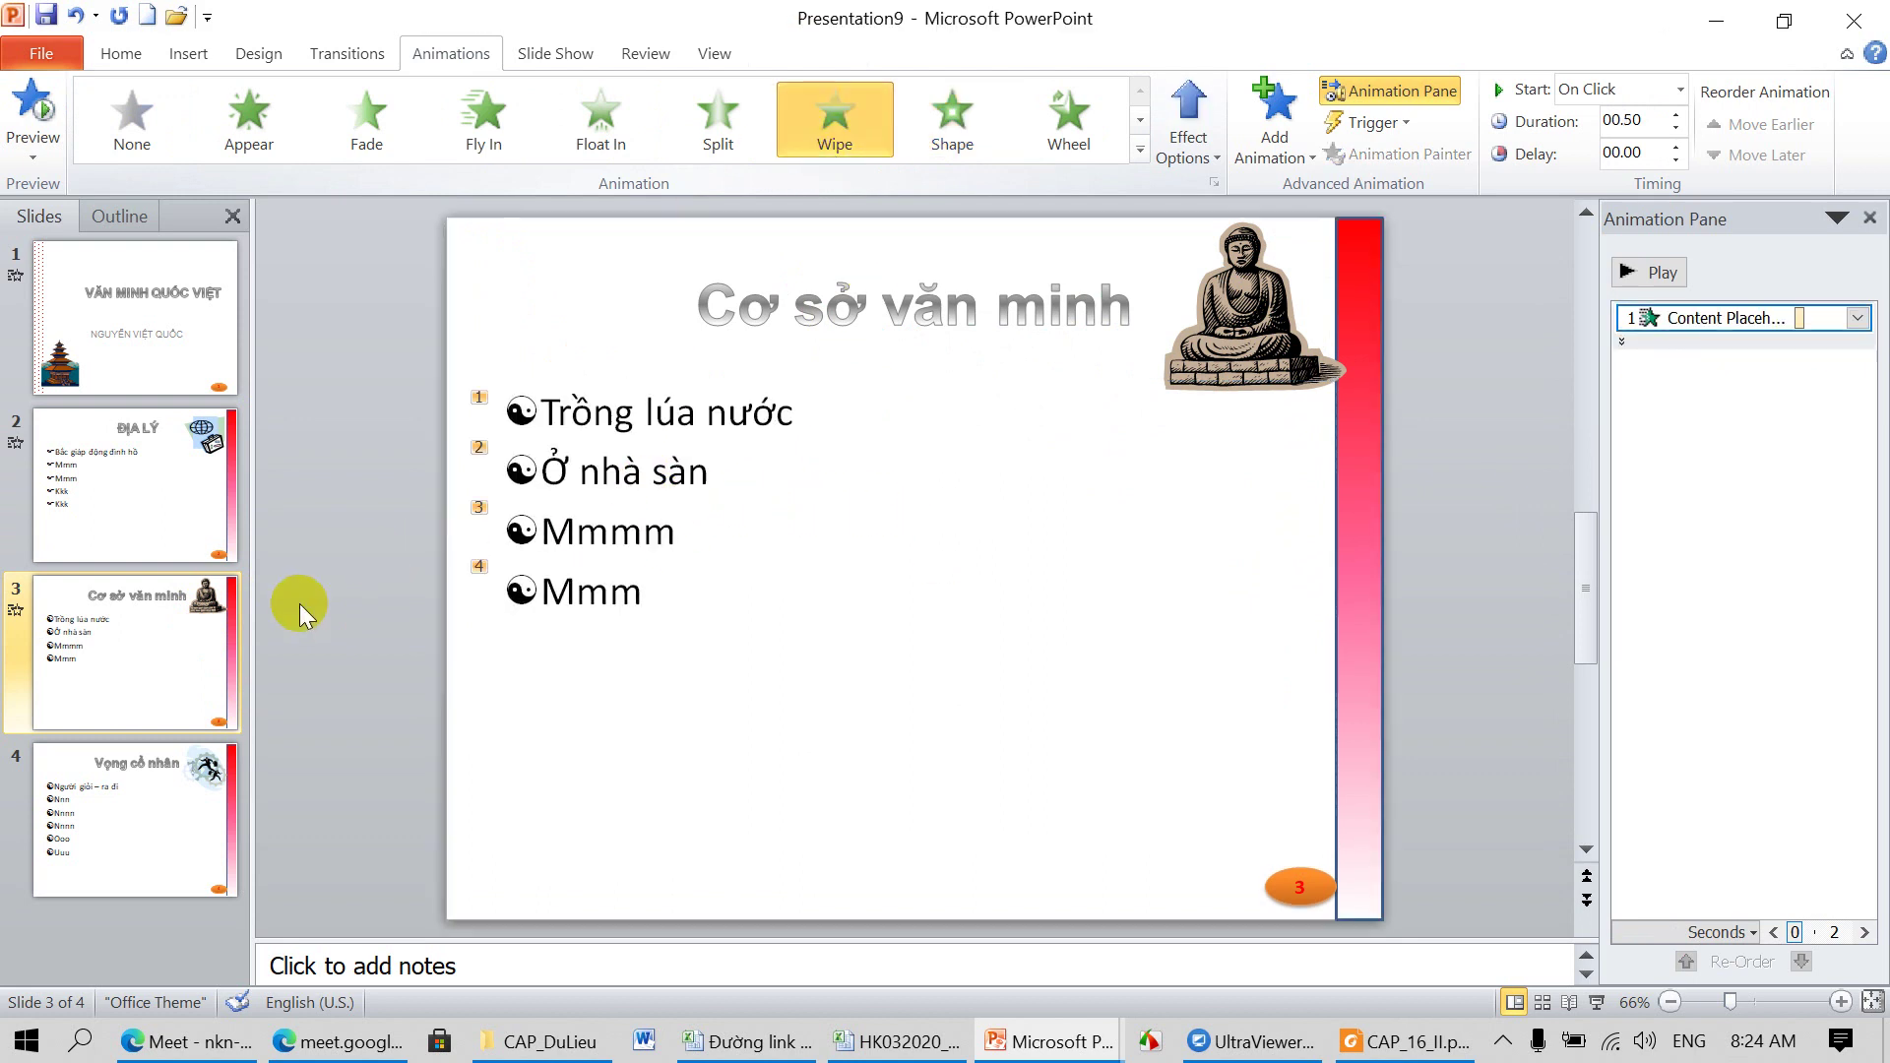
Step: On Cơ sở văn minh, give the title a Wheel entrance and the Buddha picture Split
left_click(126, 819)
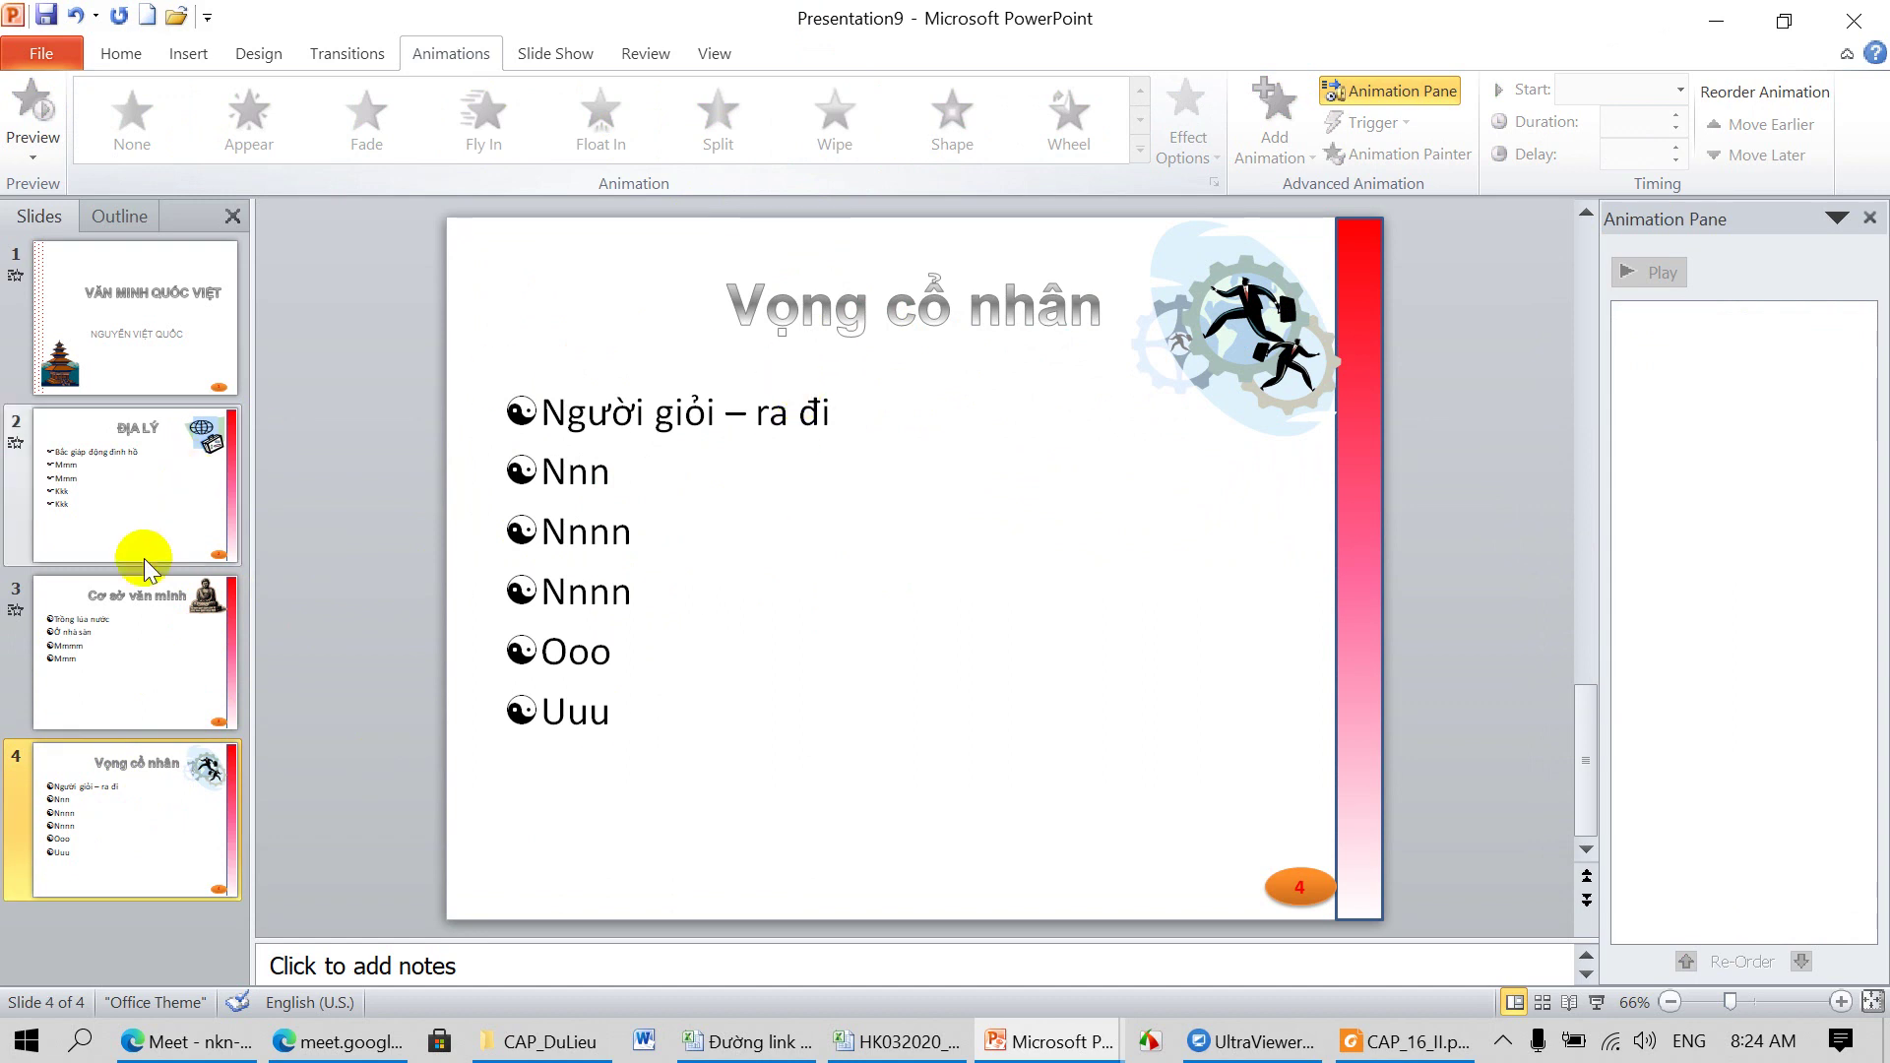
left_click(151, 582)
left_click(862, 305)
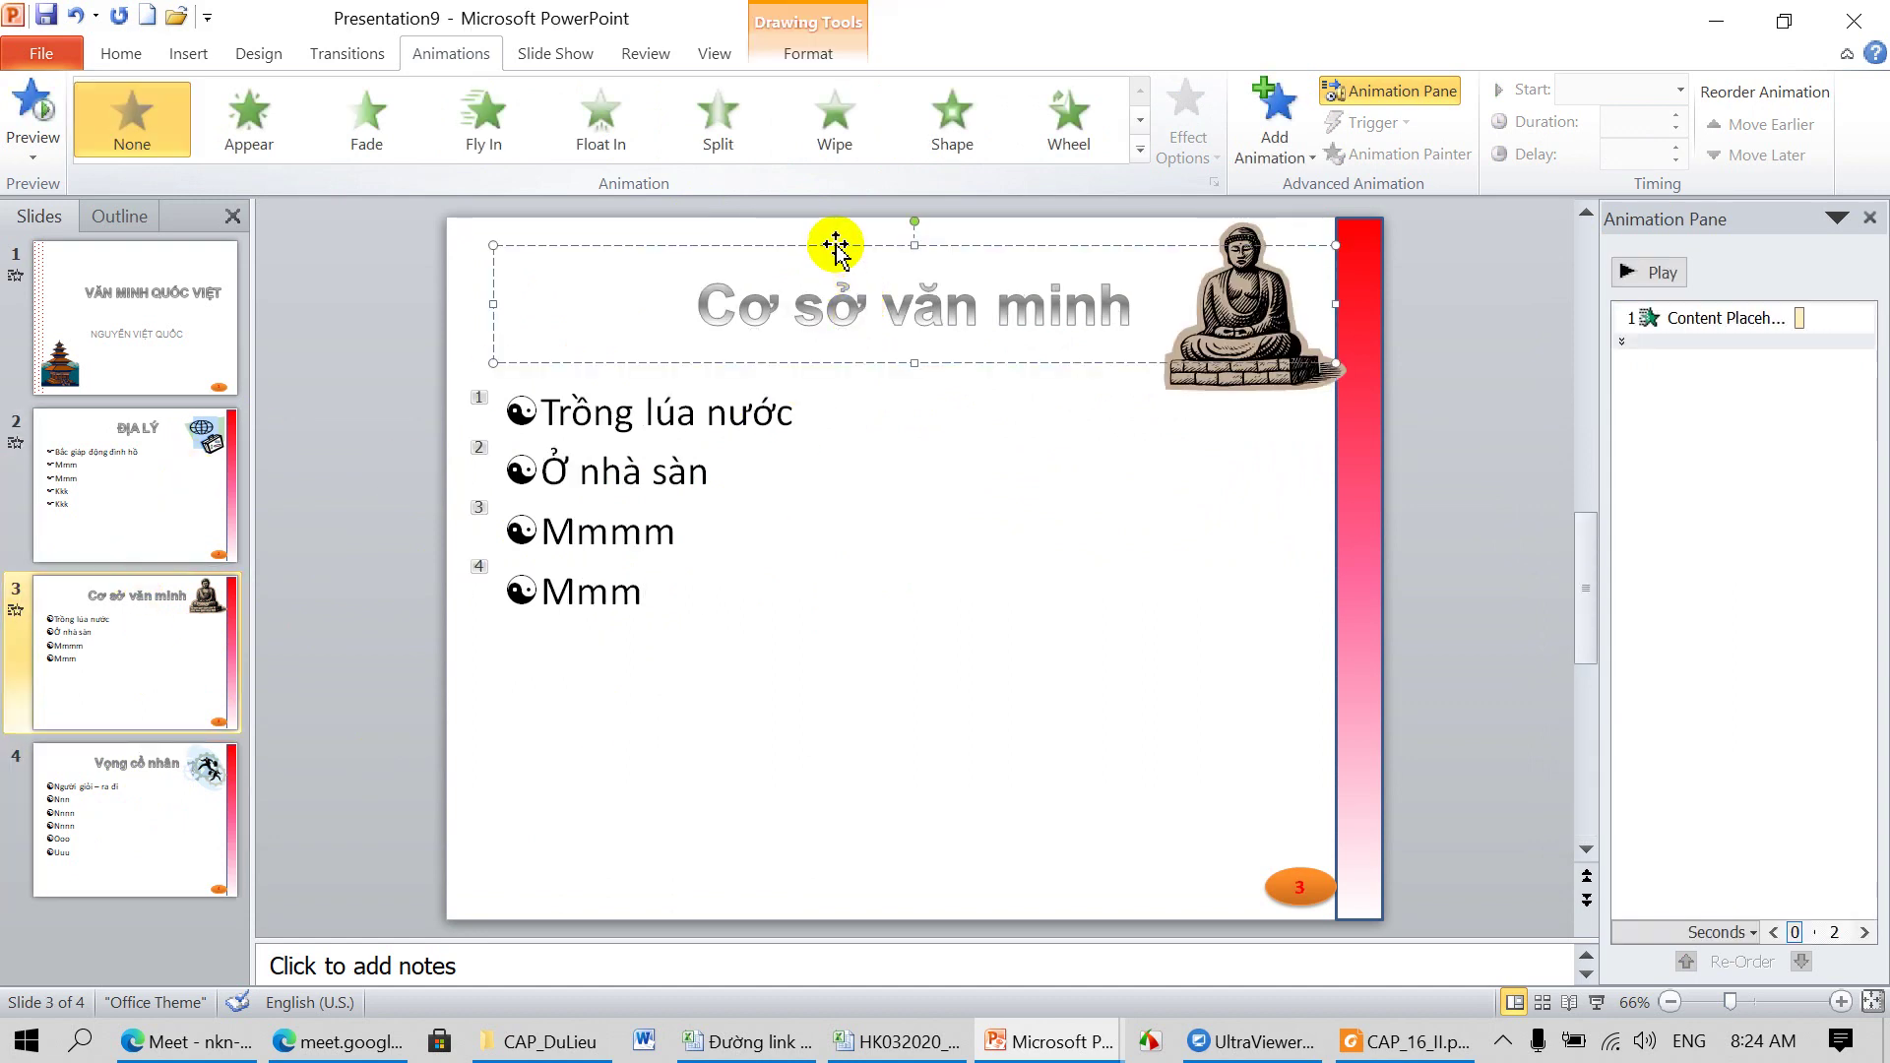
left_click(1070, 146)
left_click(1248, 345)
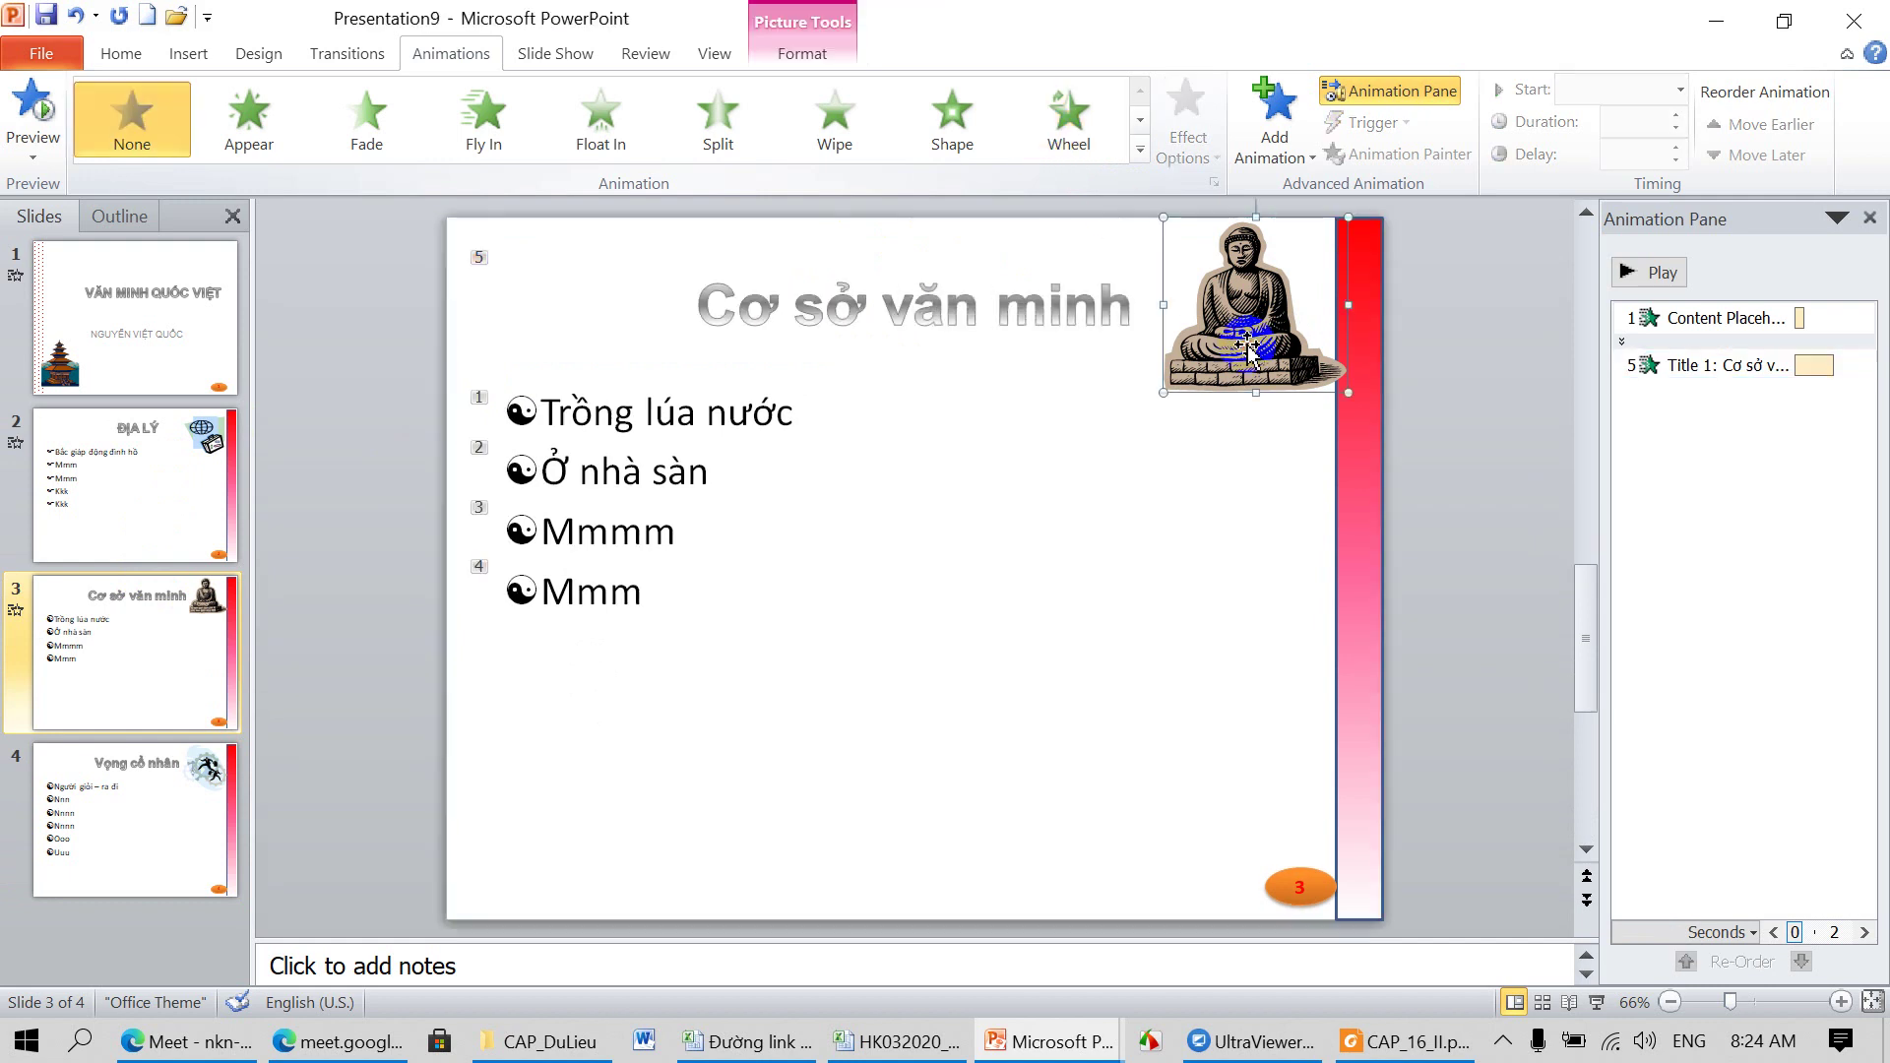
left_click(713, 162)
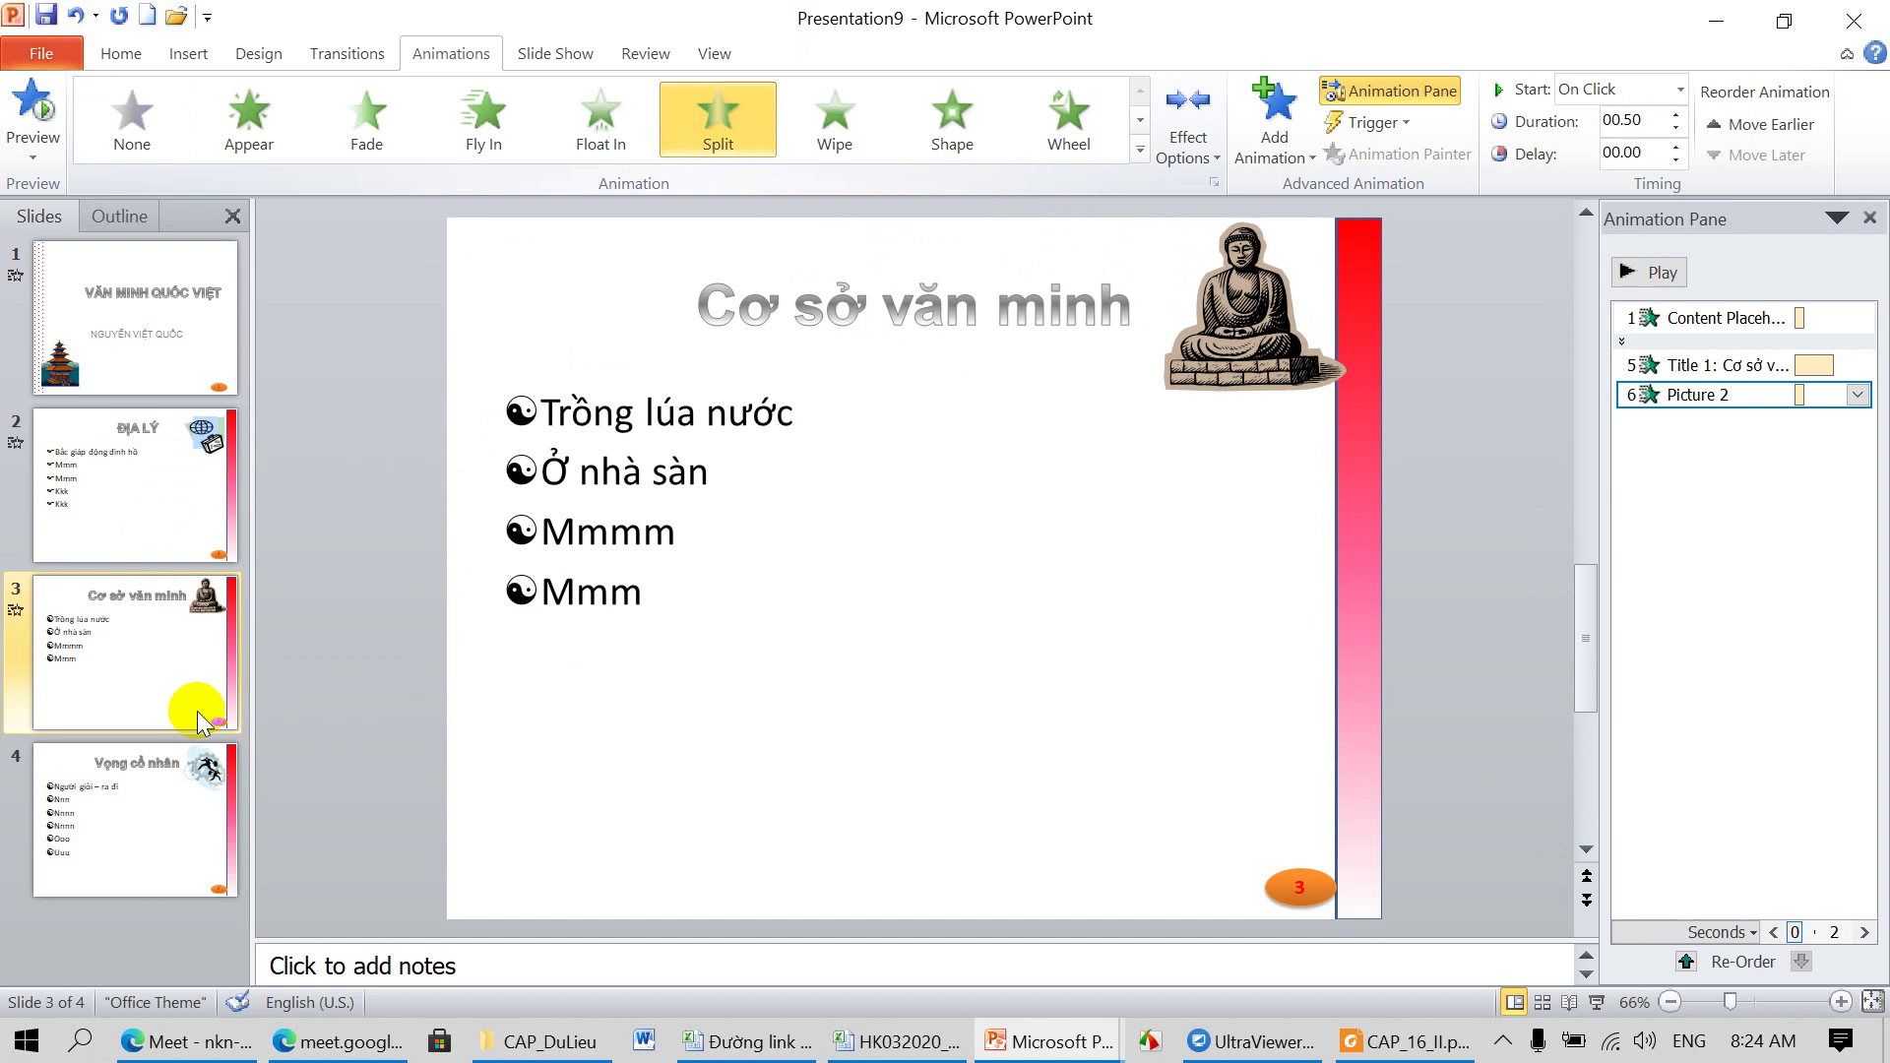
left_click(147, 798)
left_click(917, 305)
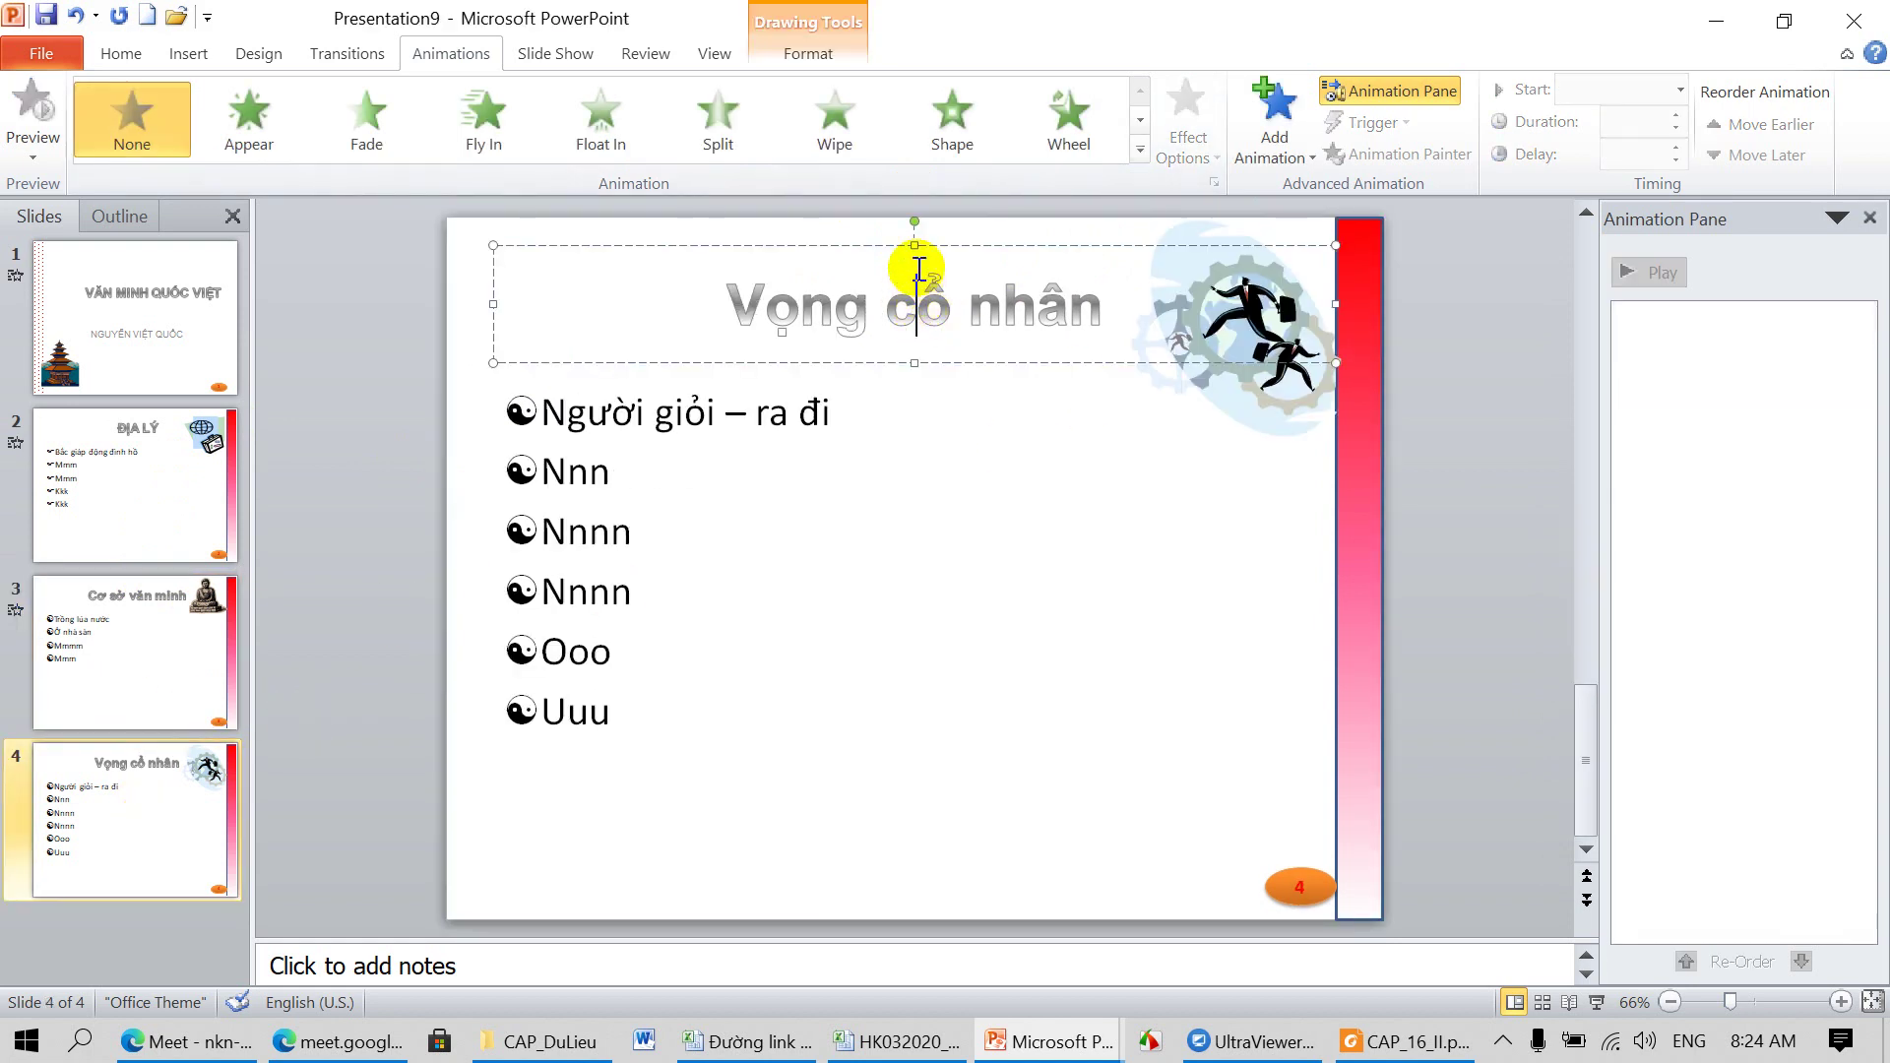
Step: Give the Vọng cổ nhân title Zoom, the gear picture Shape, and the bullets Split
left_click(963, 245)
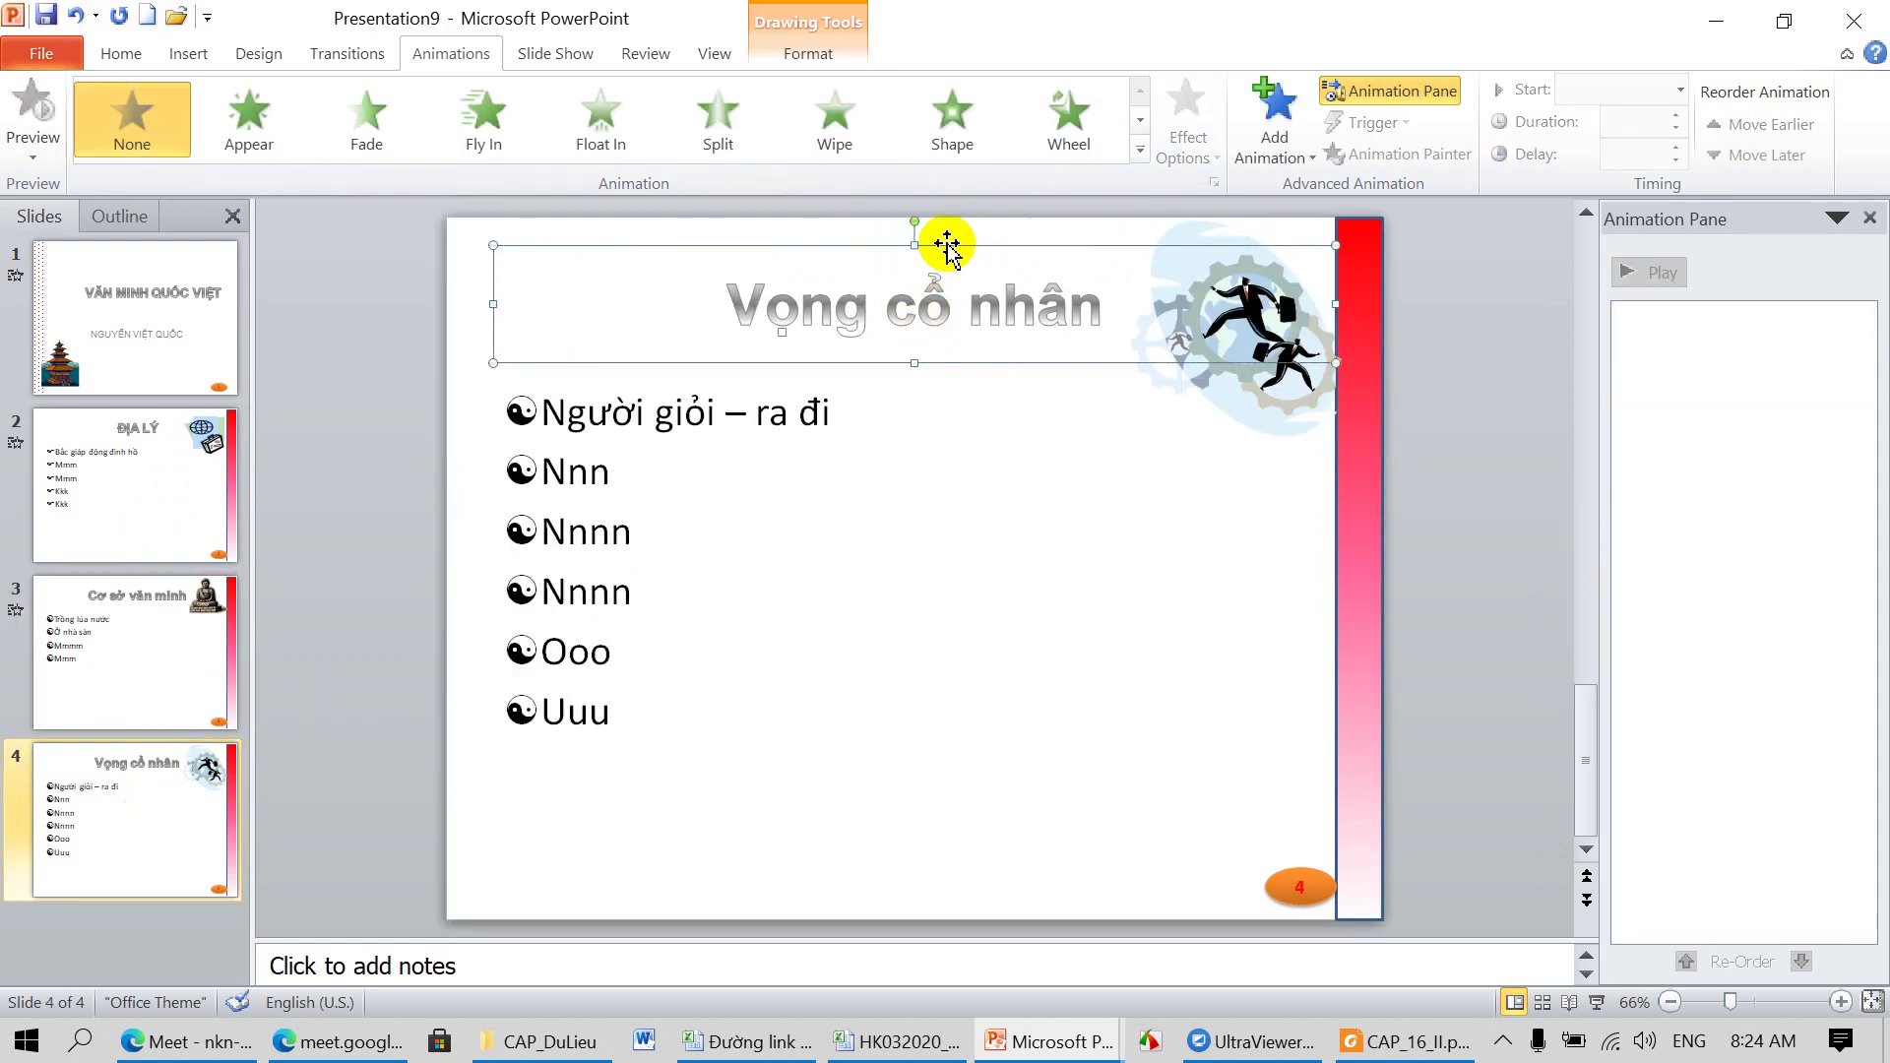
left_click(1141, 157)
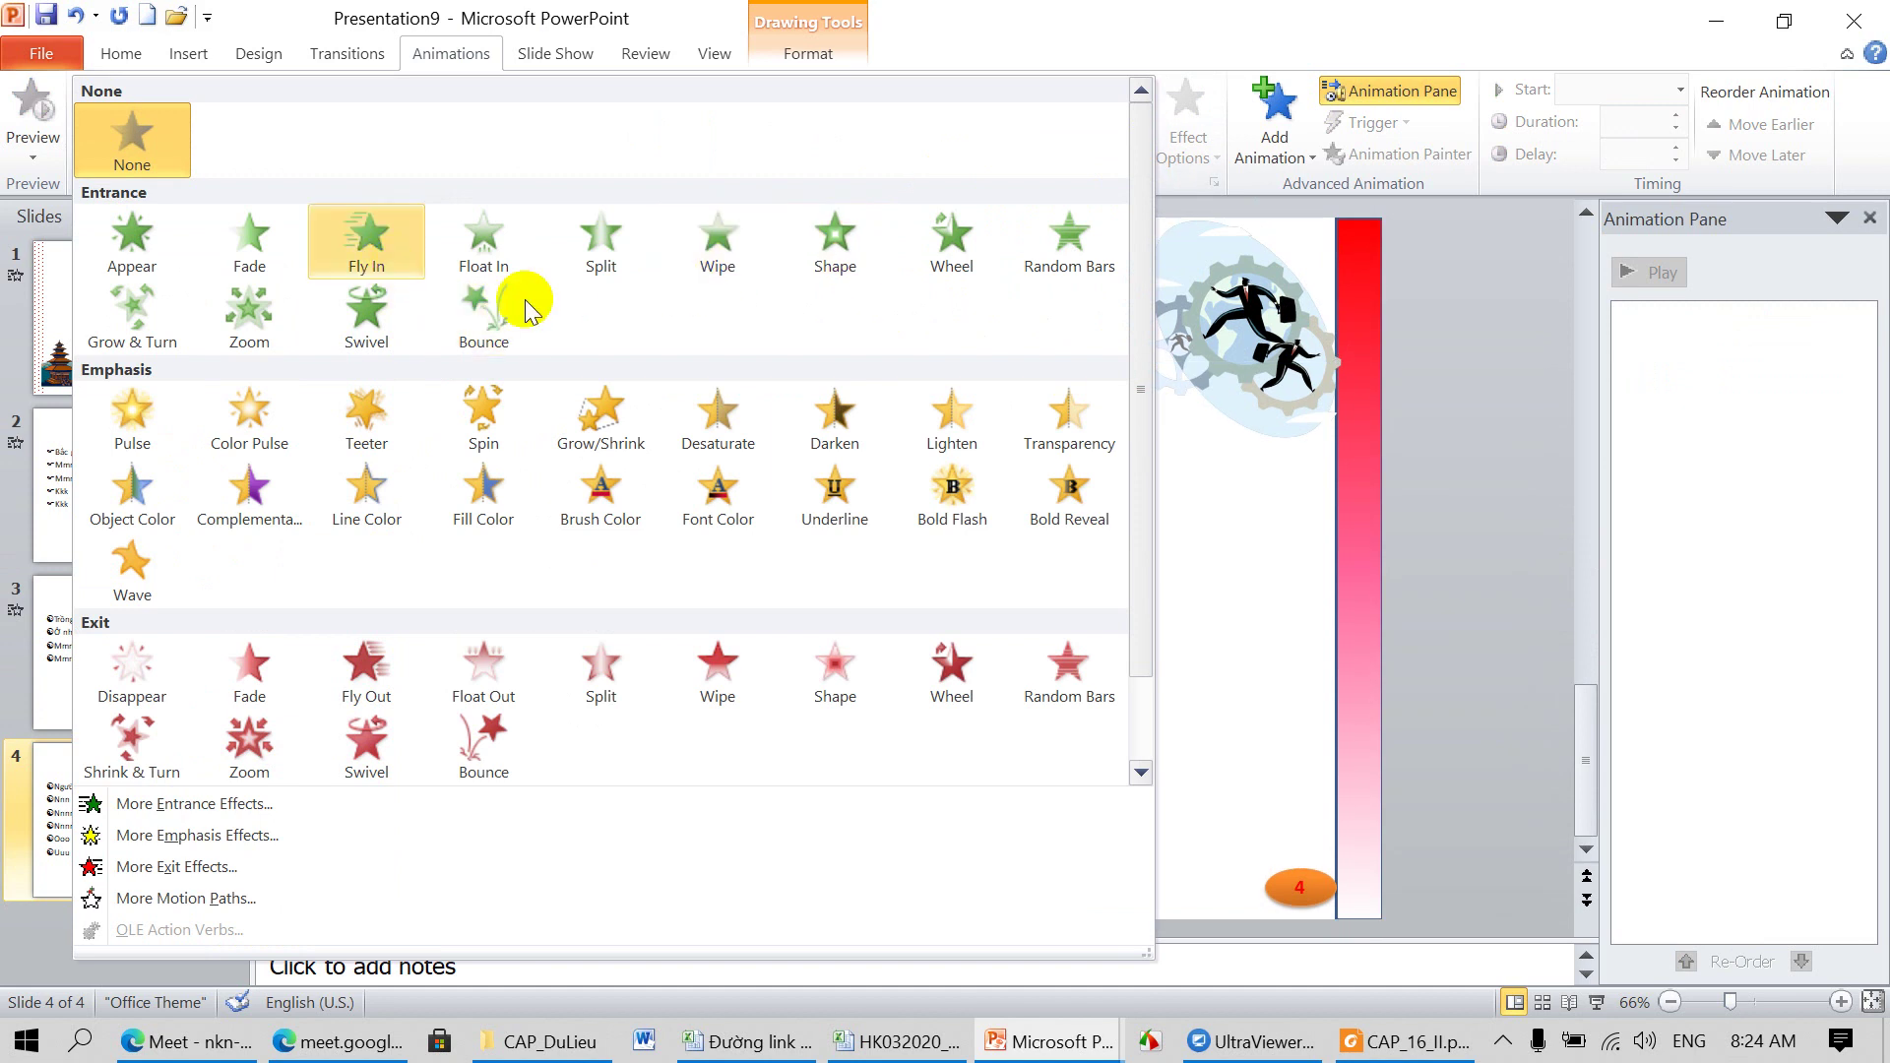
left_click(251, 310)
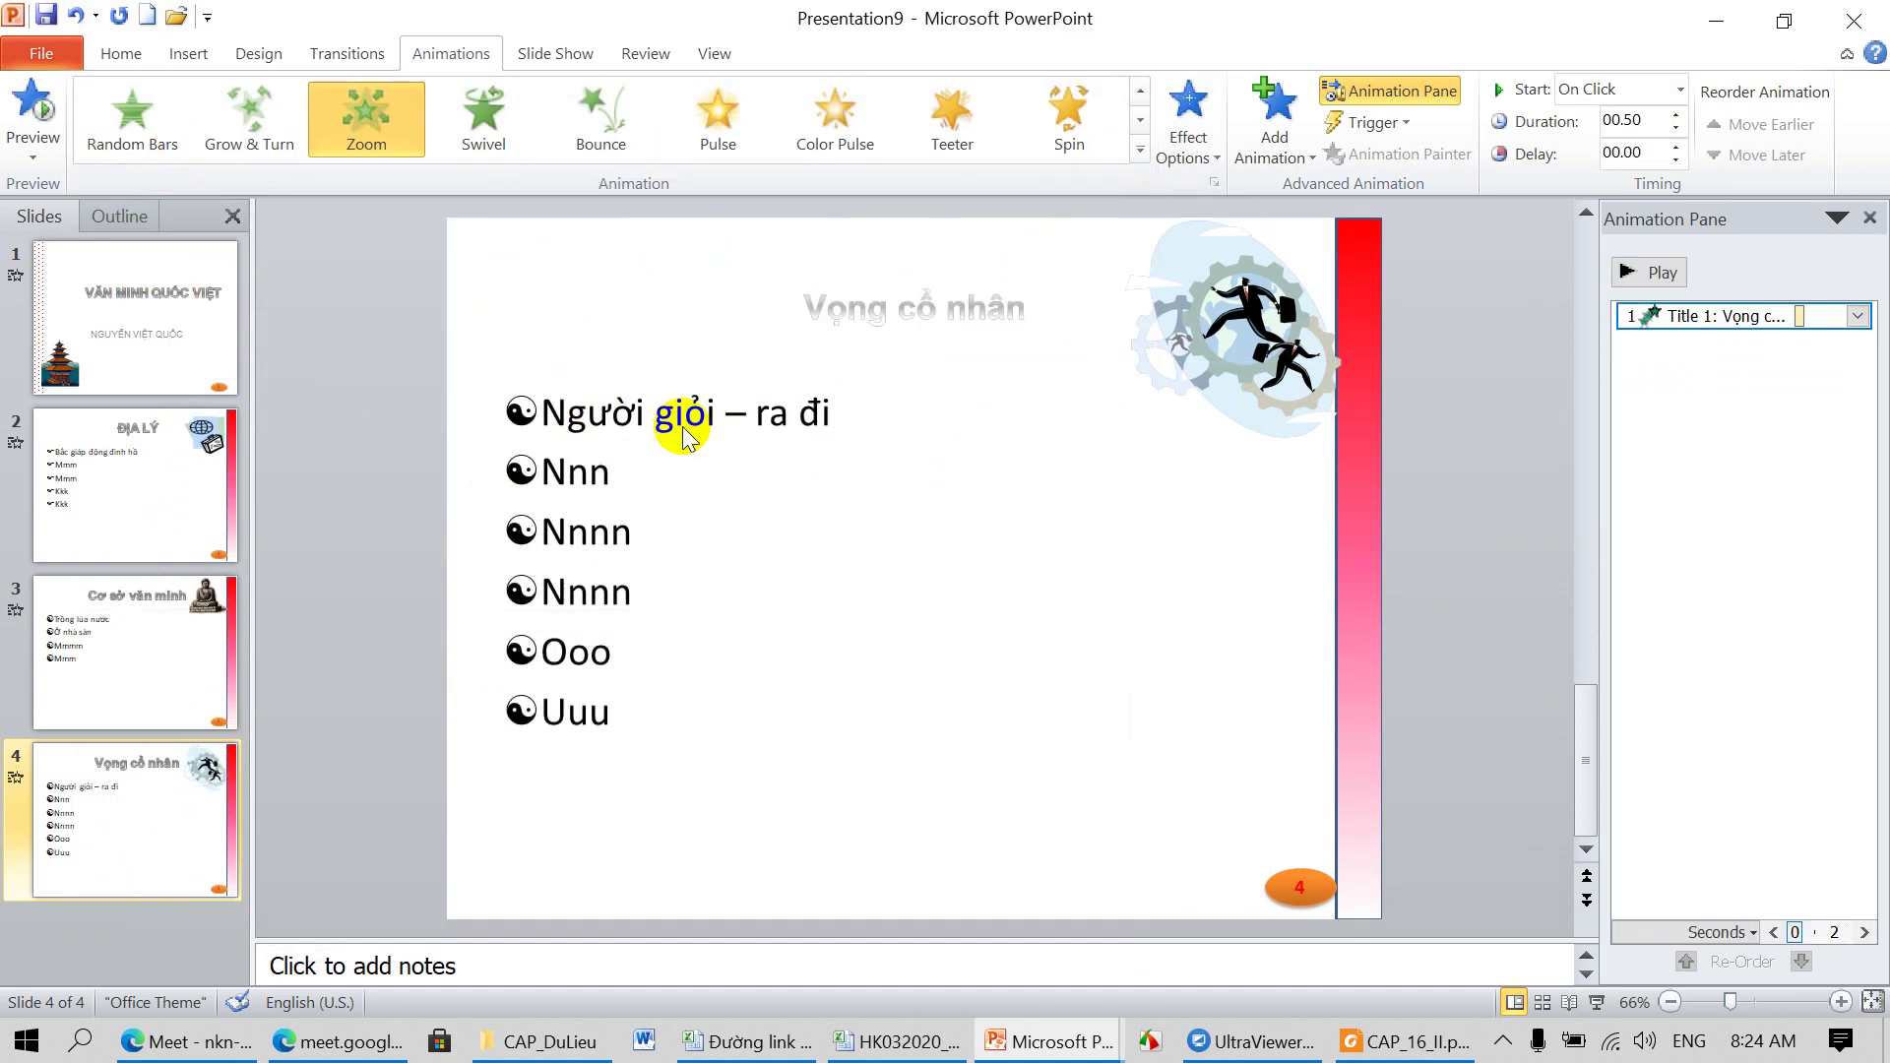
left_click(1207, 340)
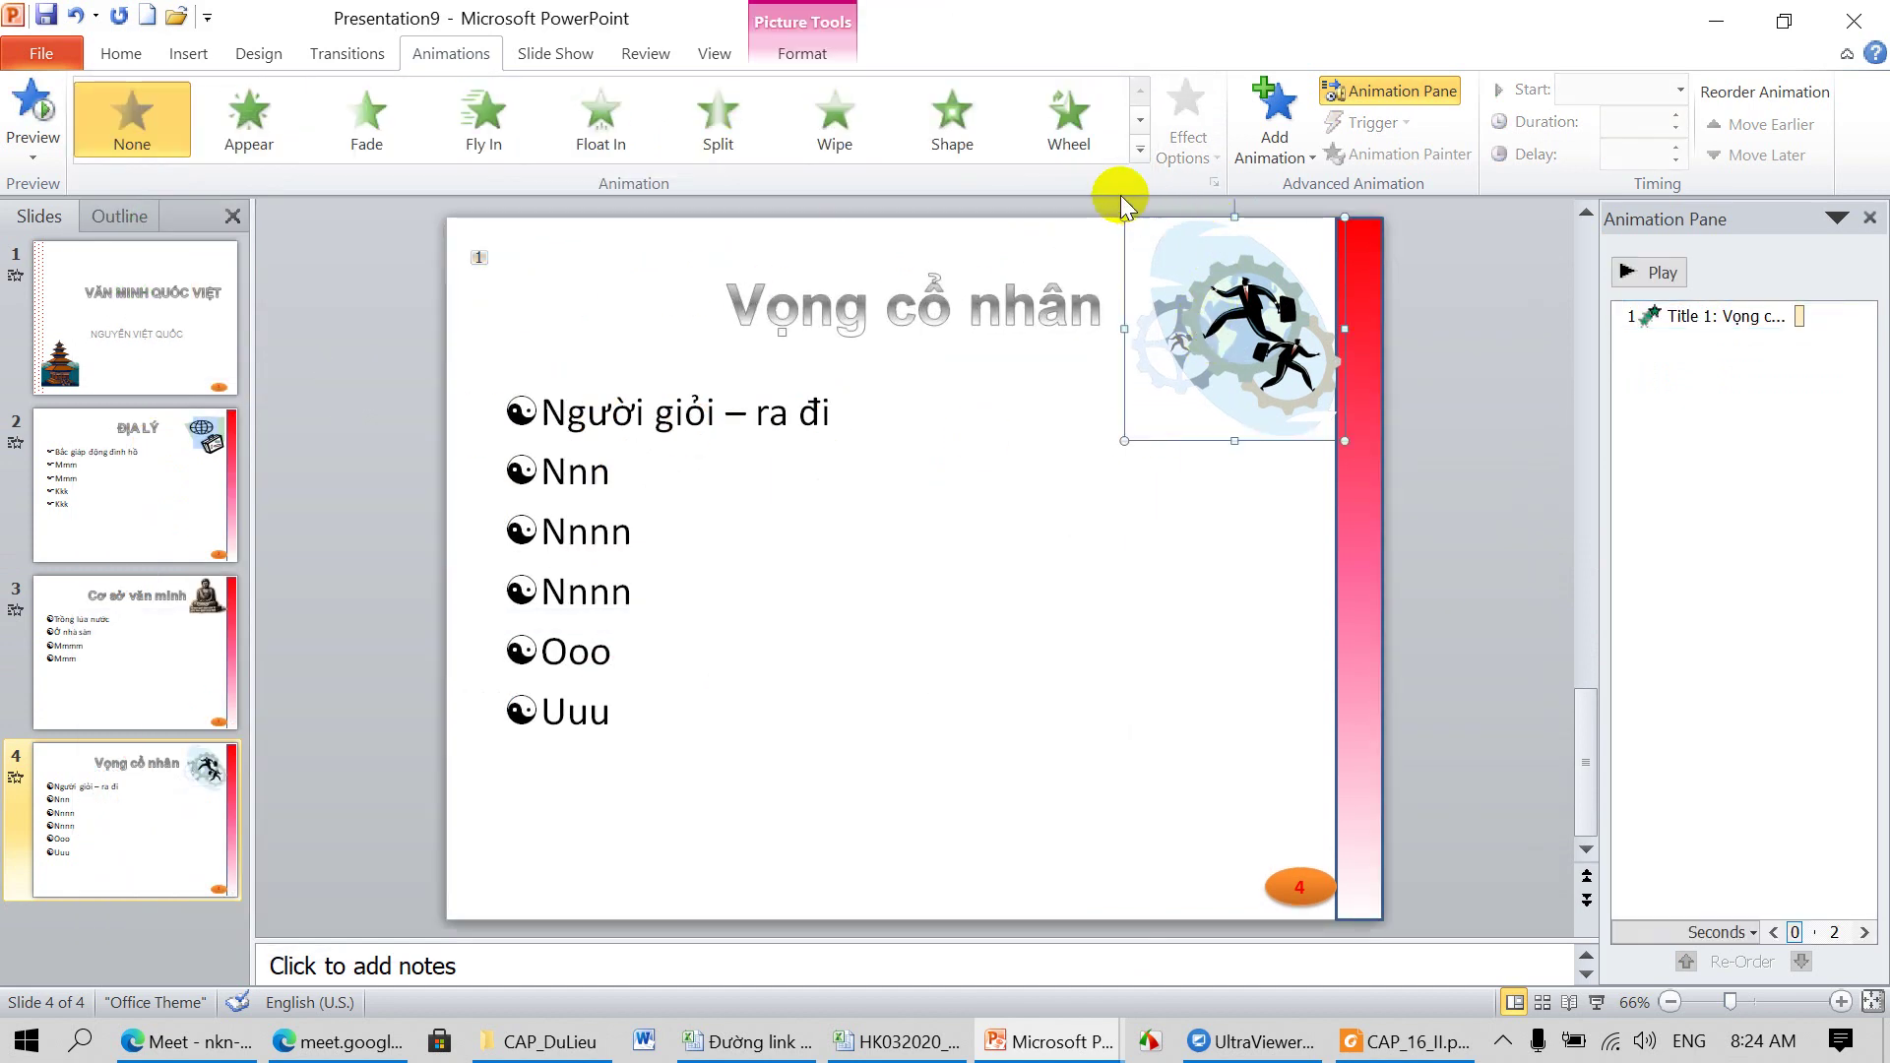
left_click(952, 118)
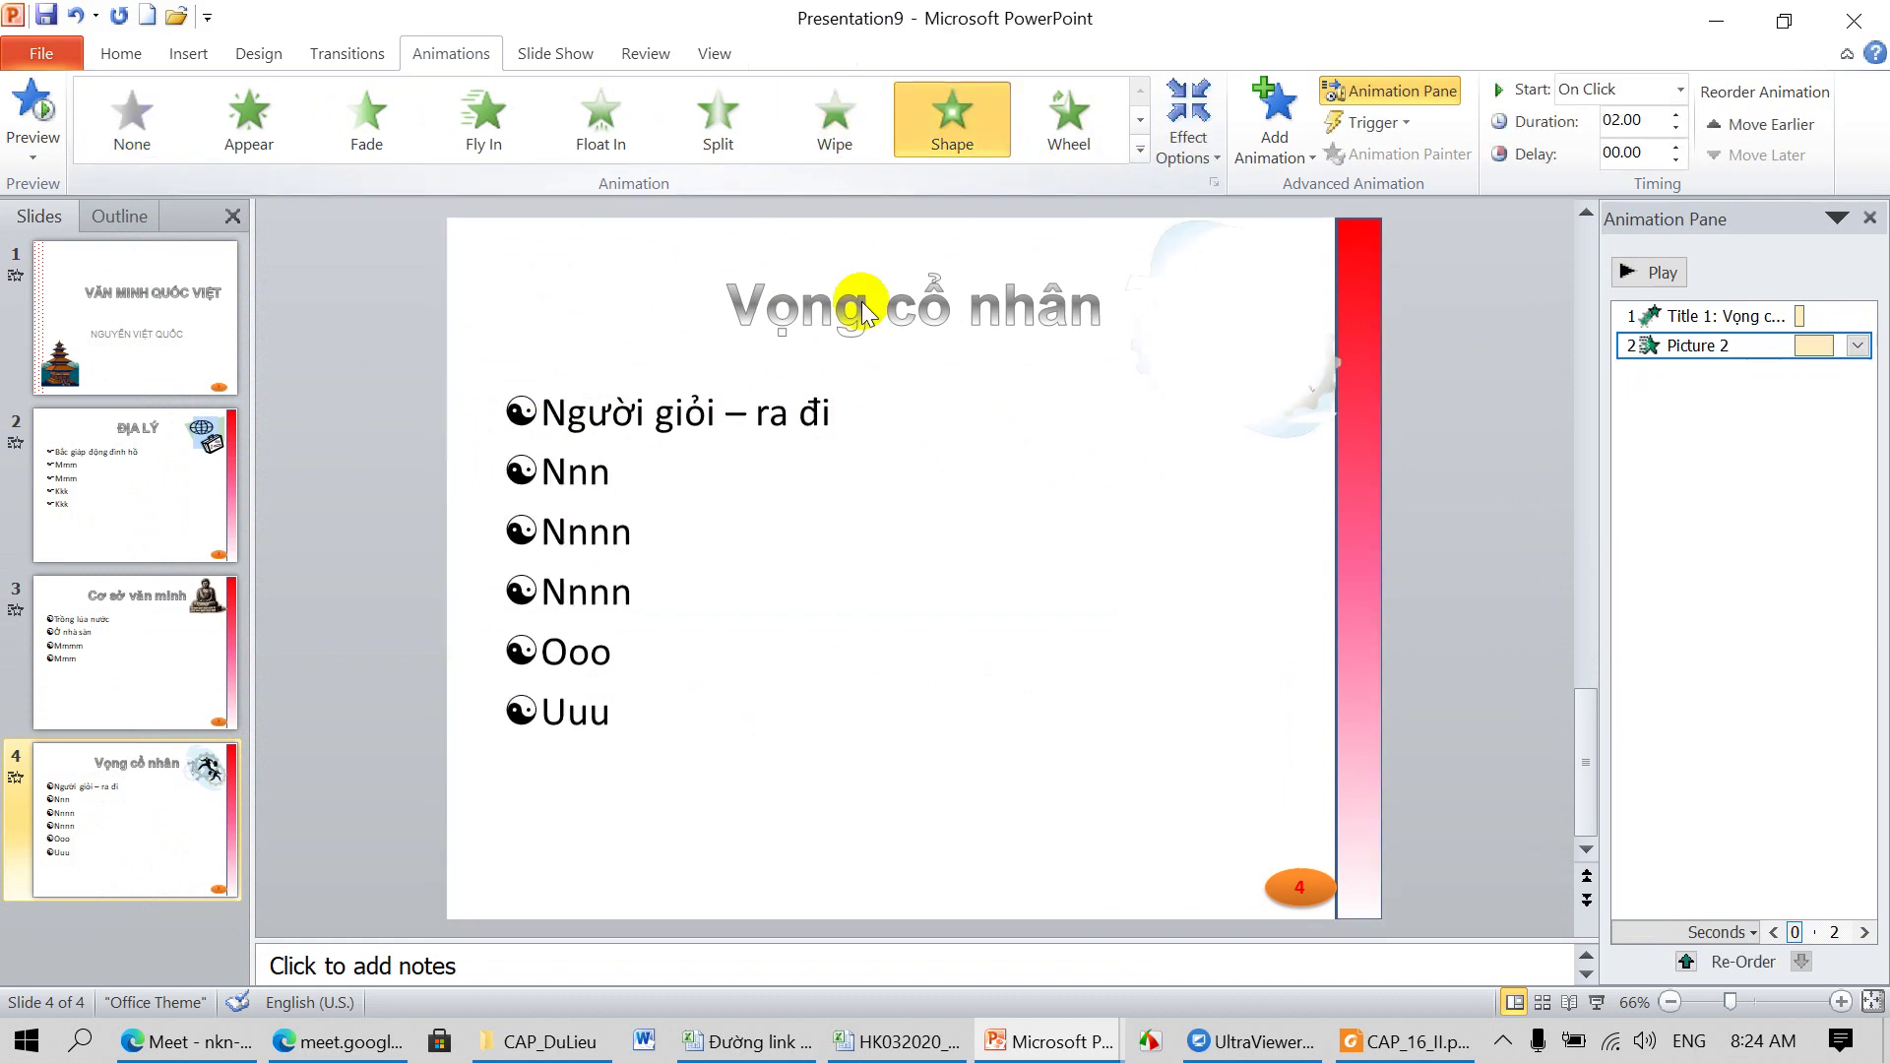
left_click(624, 548)
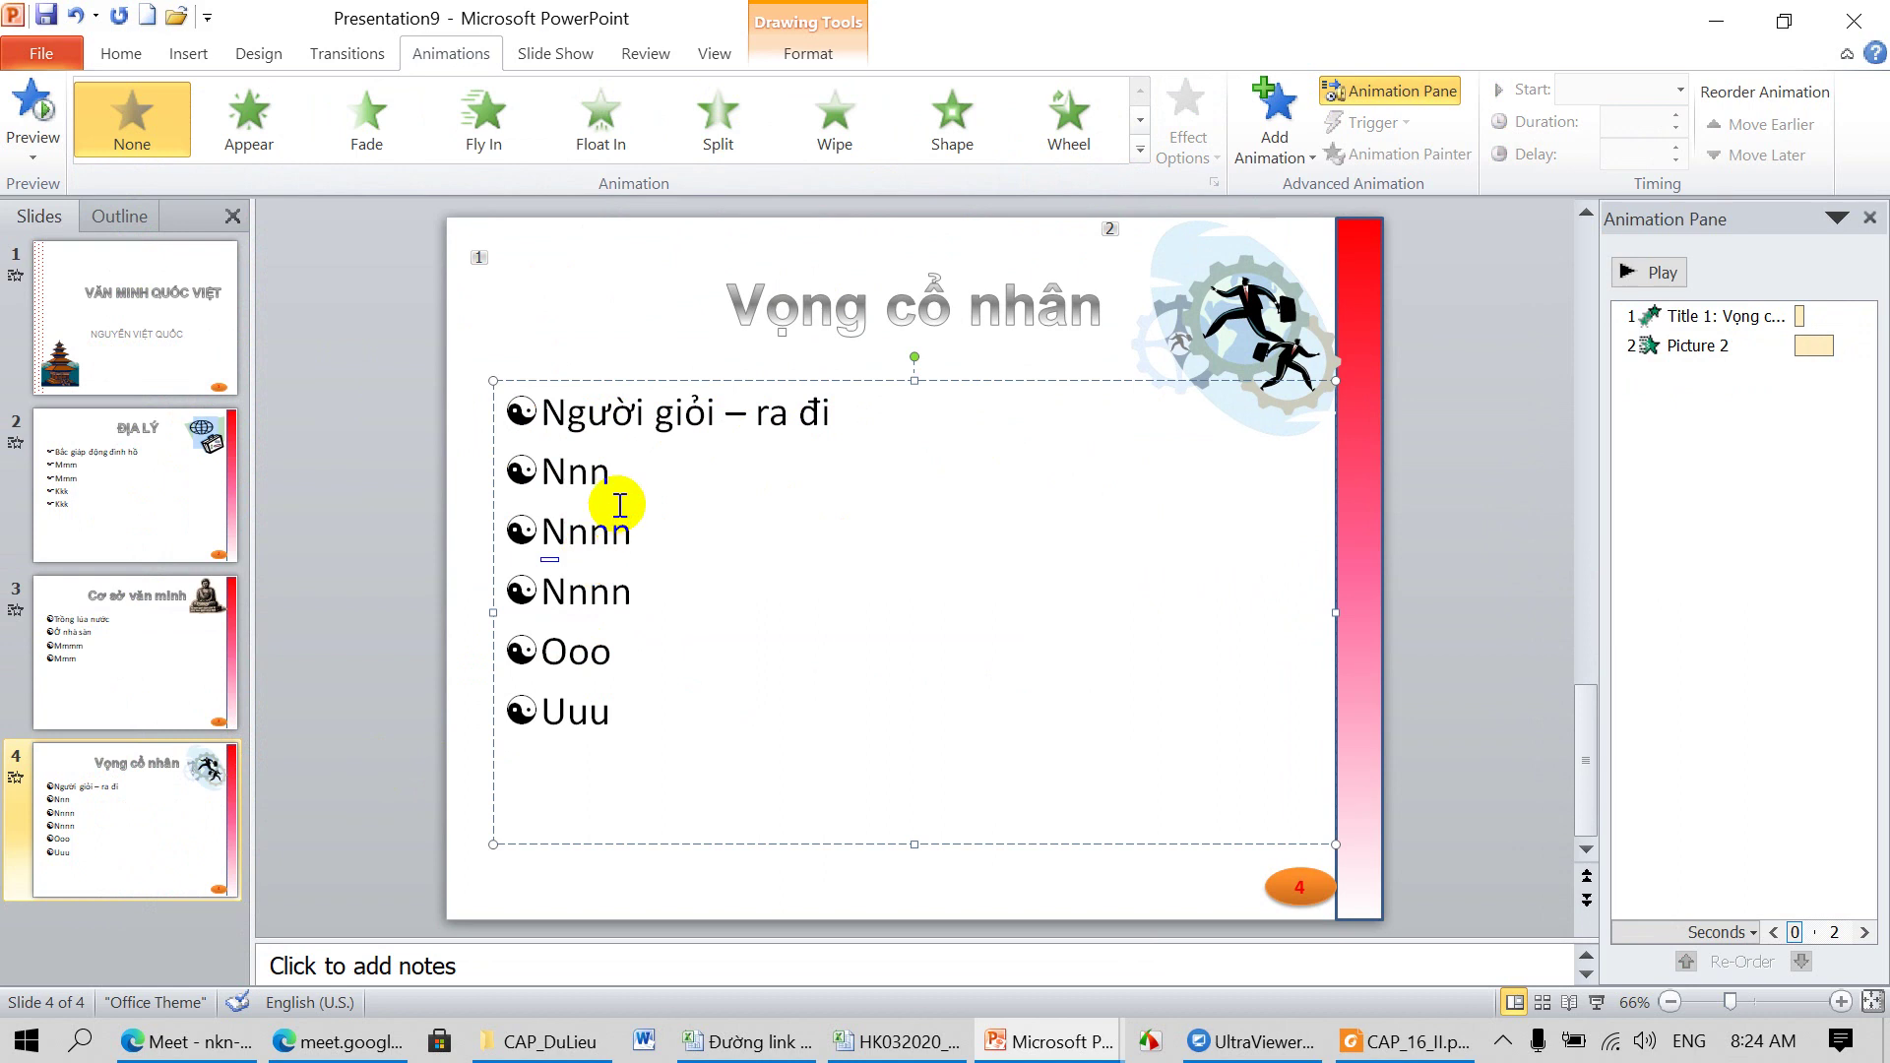
left_click(717, 118)
Step: Move Vọng cổ nhân ahead of Cơ sở văn minh and change the bullets to Float In
left_click_drag(105, 860, 128, 581)
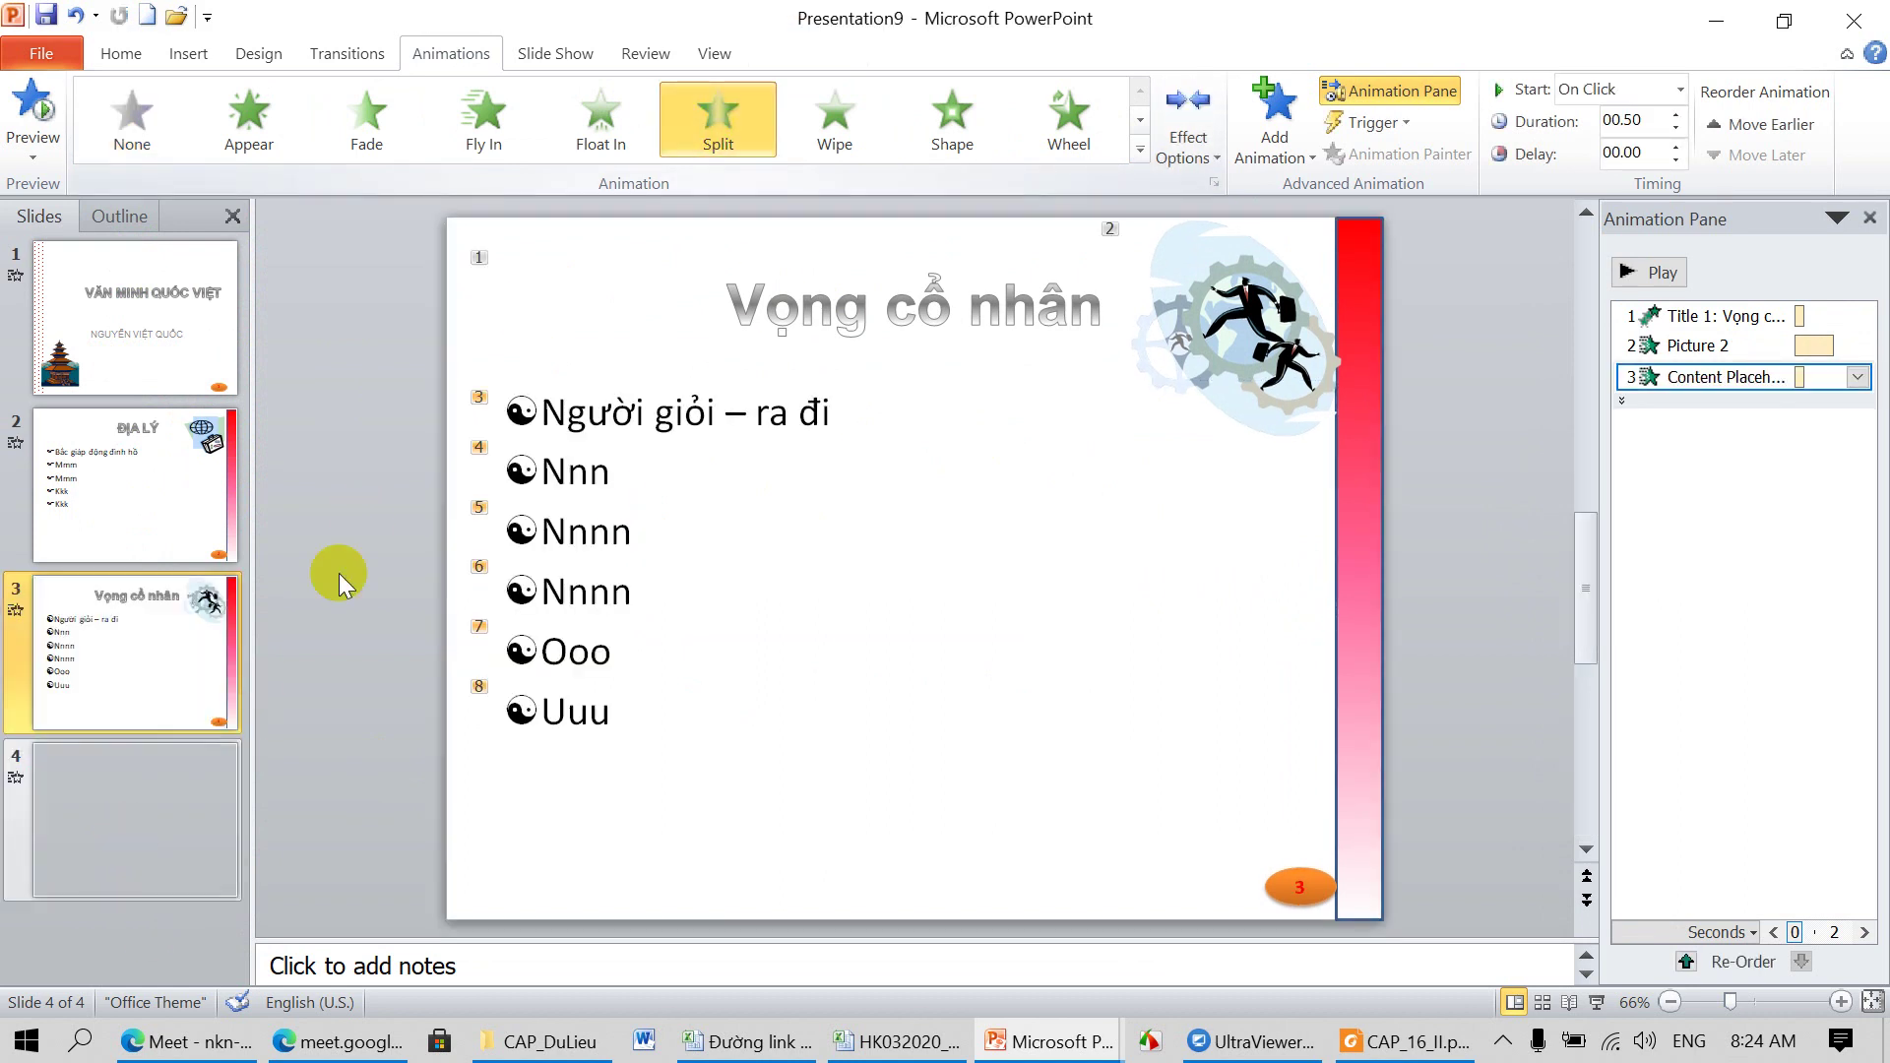
left_click(597, 138)
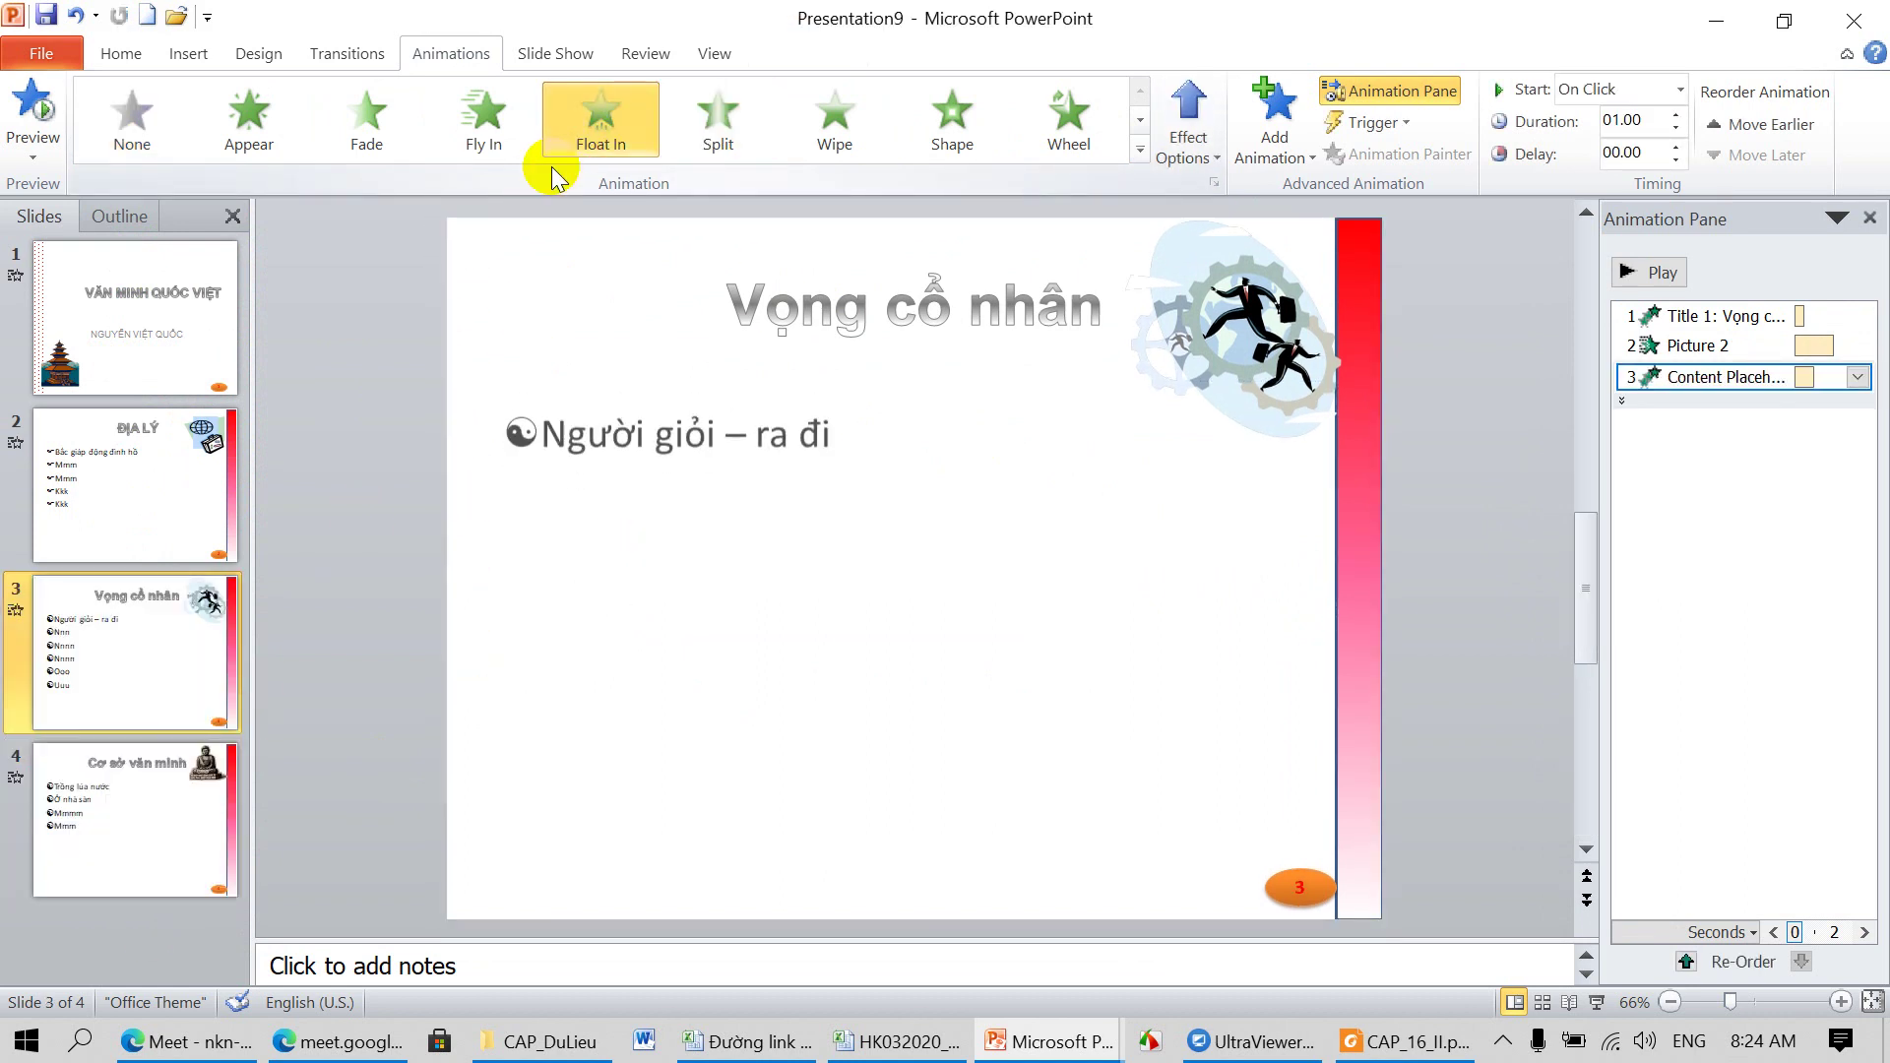
left_click(891, 300)
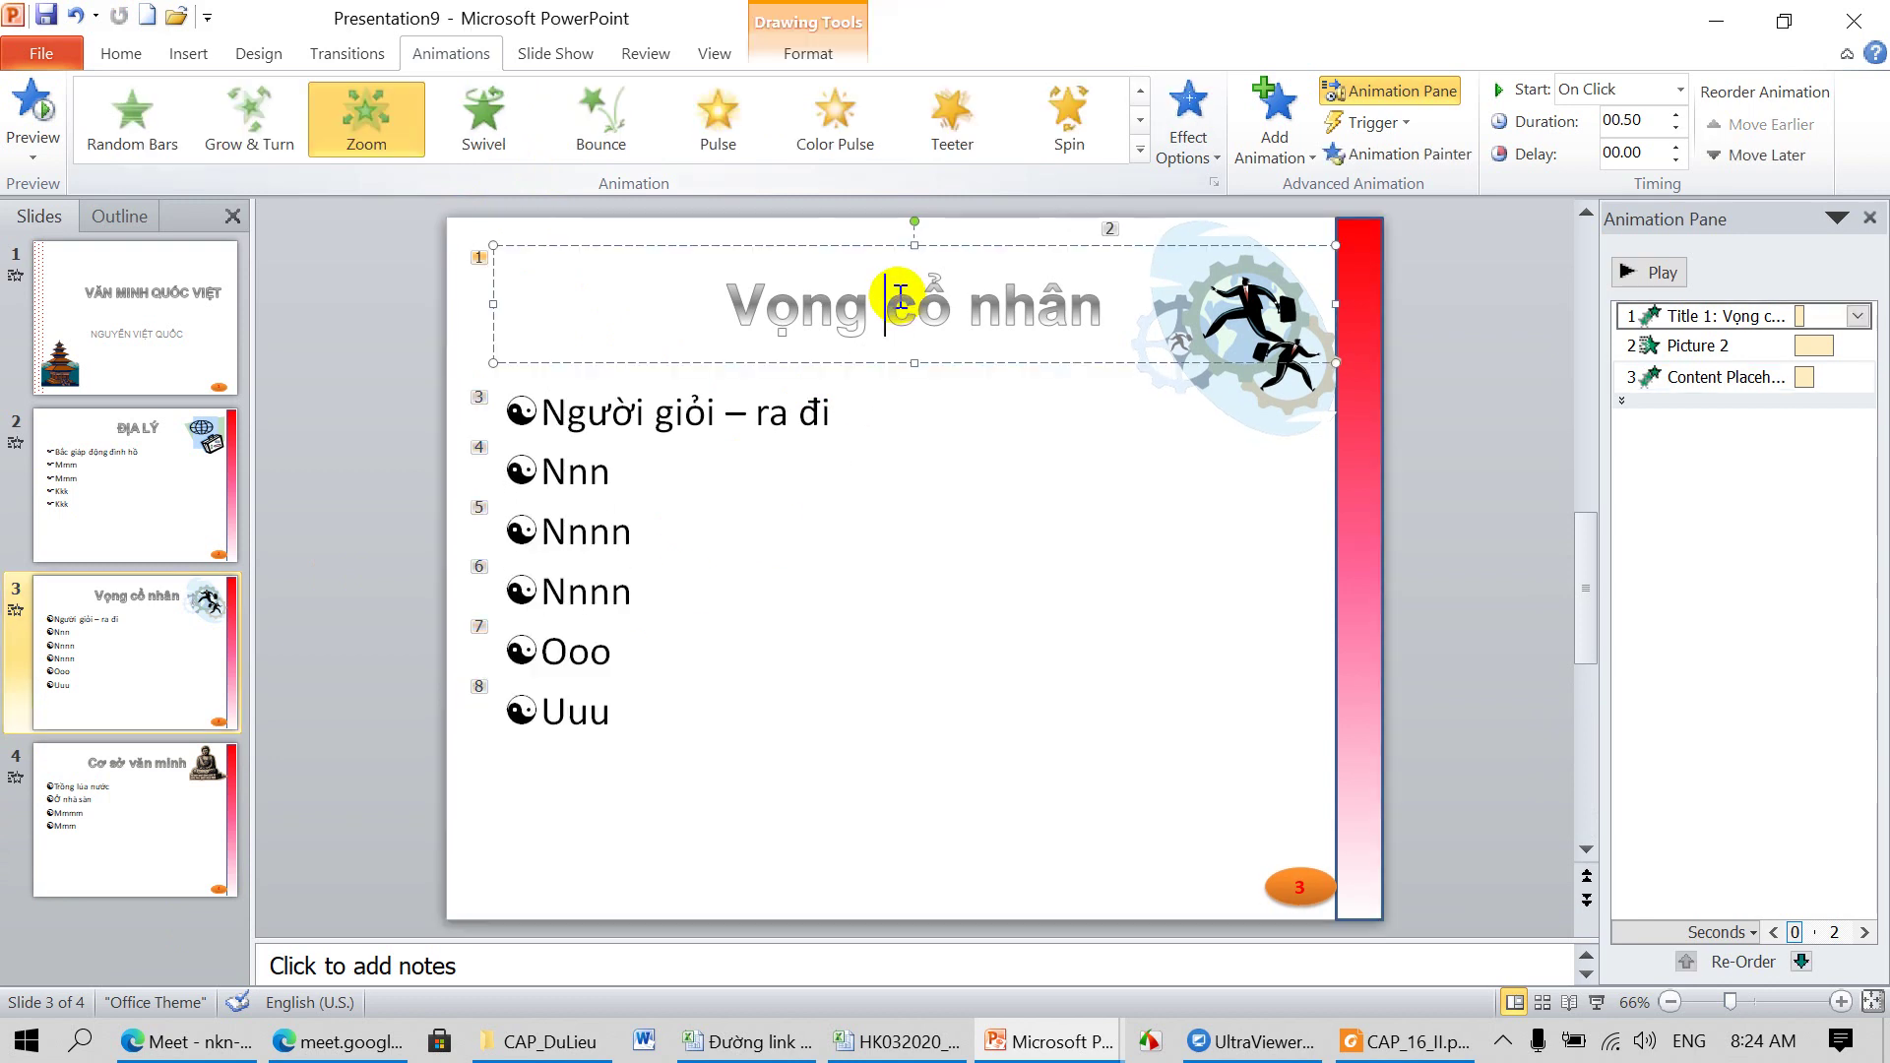
left_click(1282, 306)
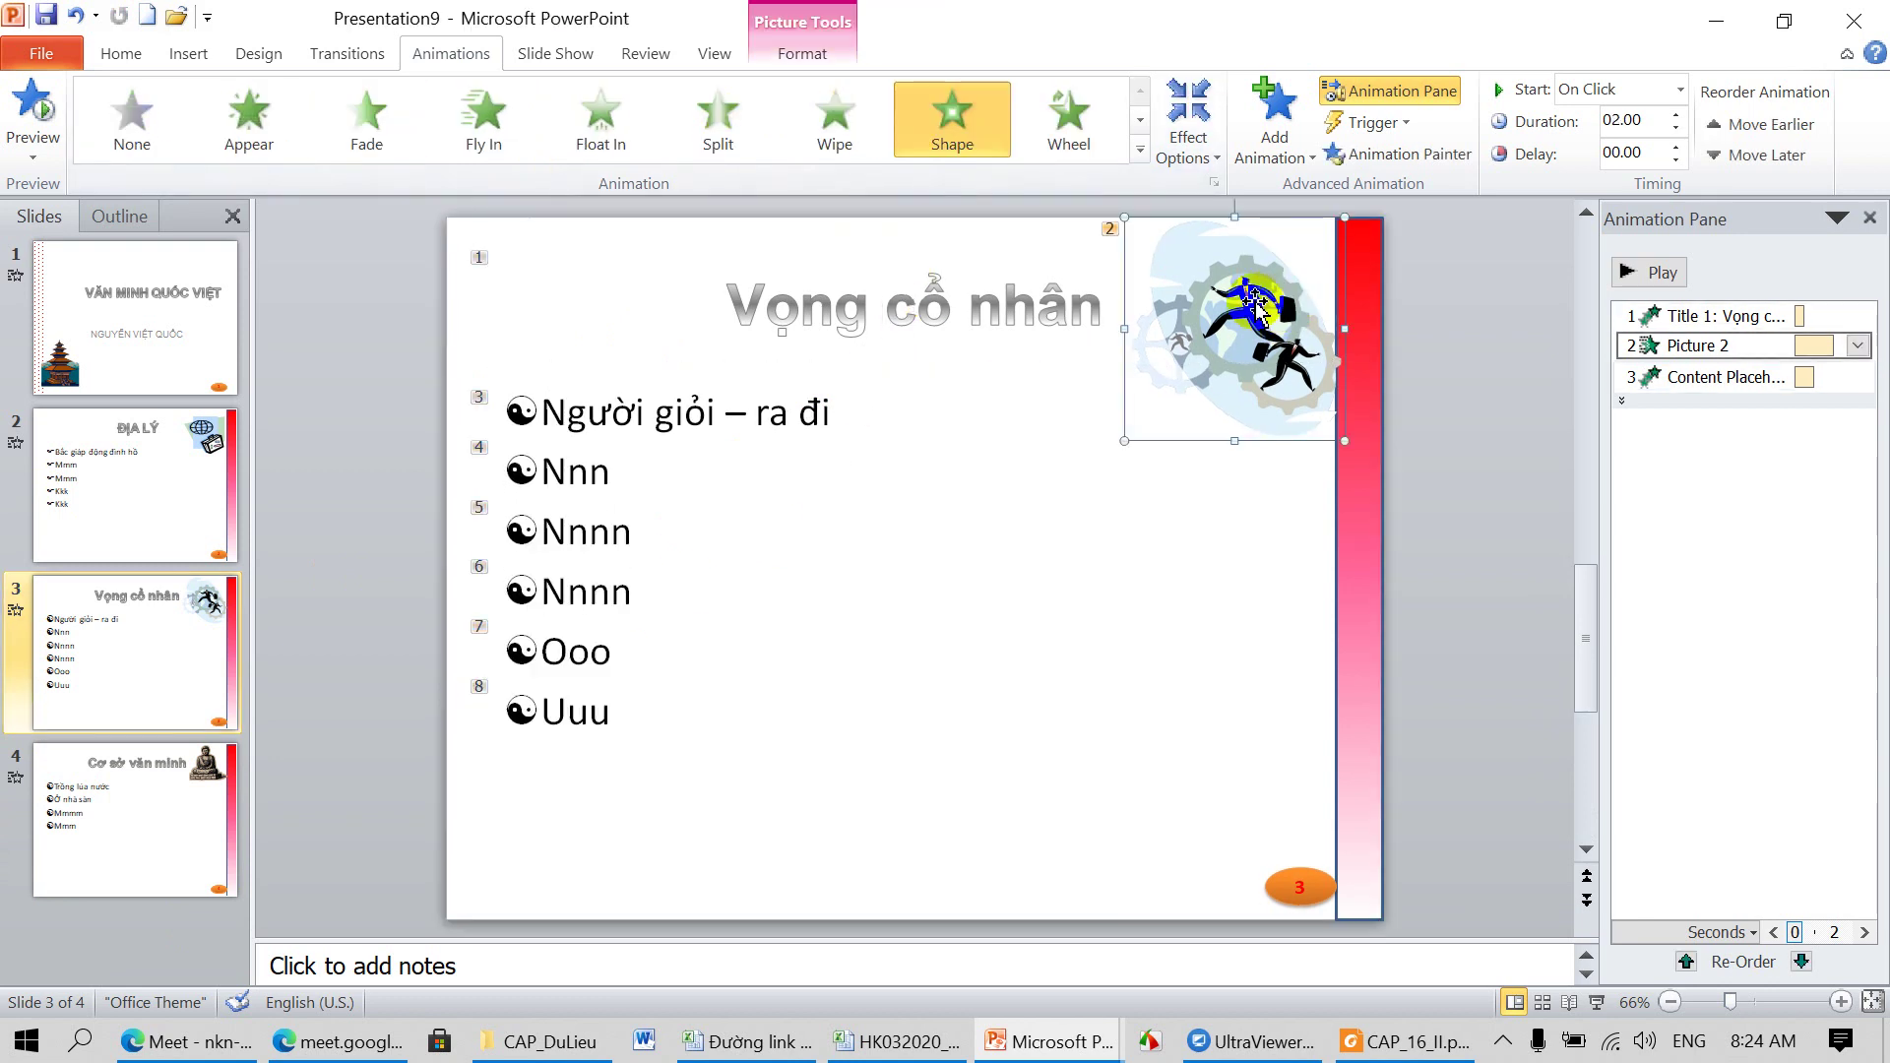
left_click(116, 705)
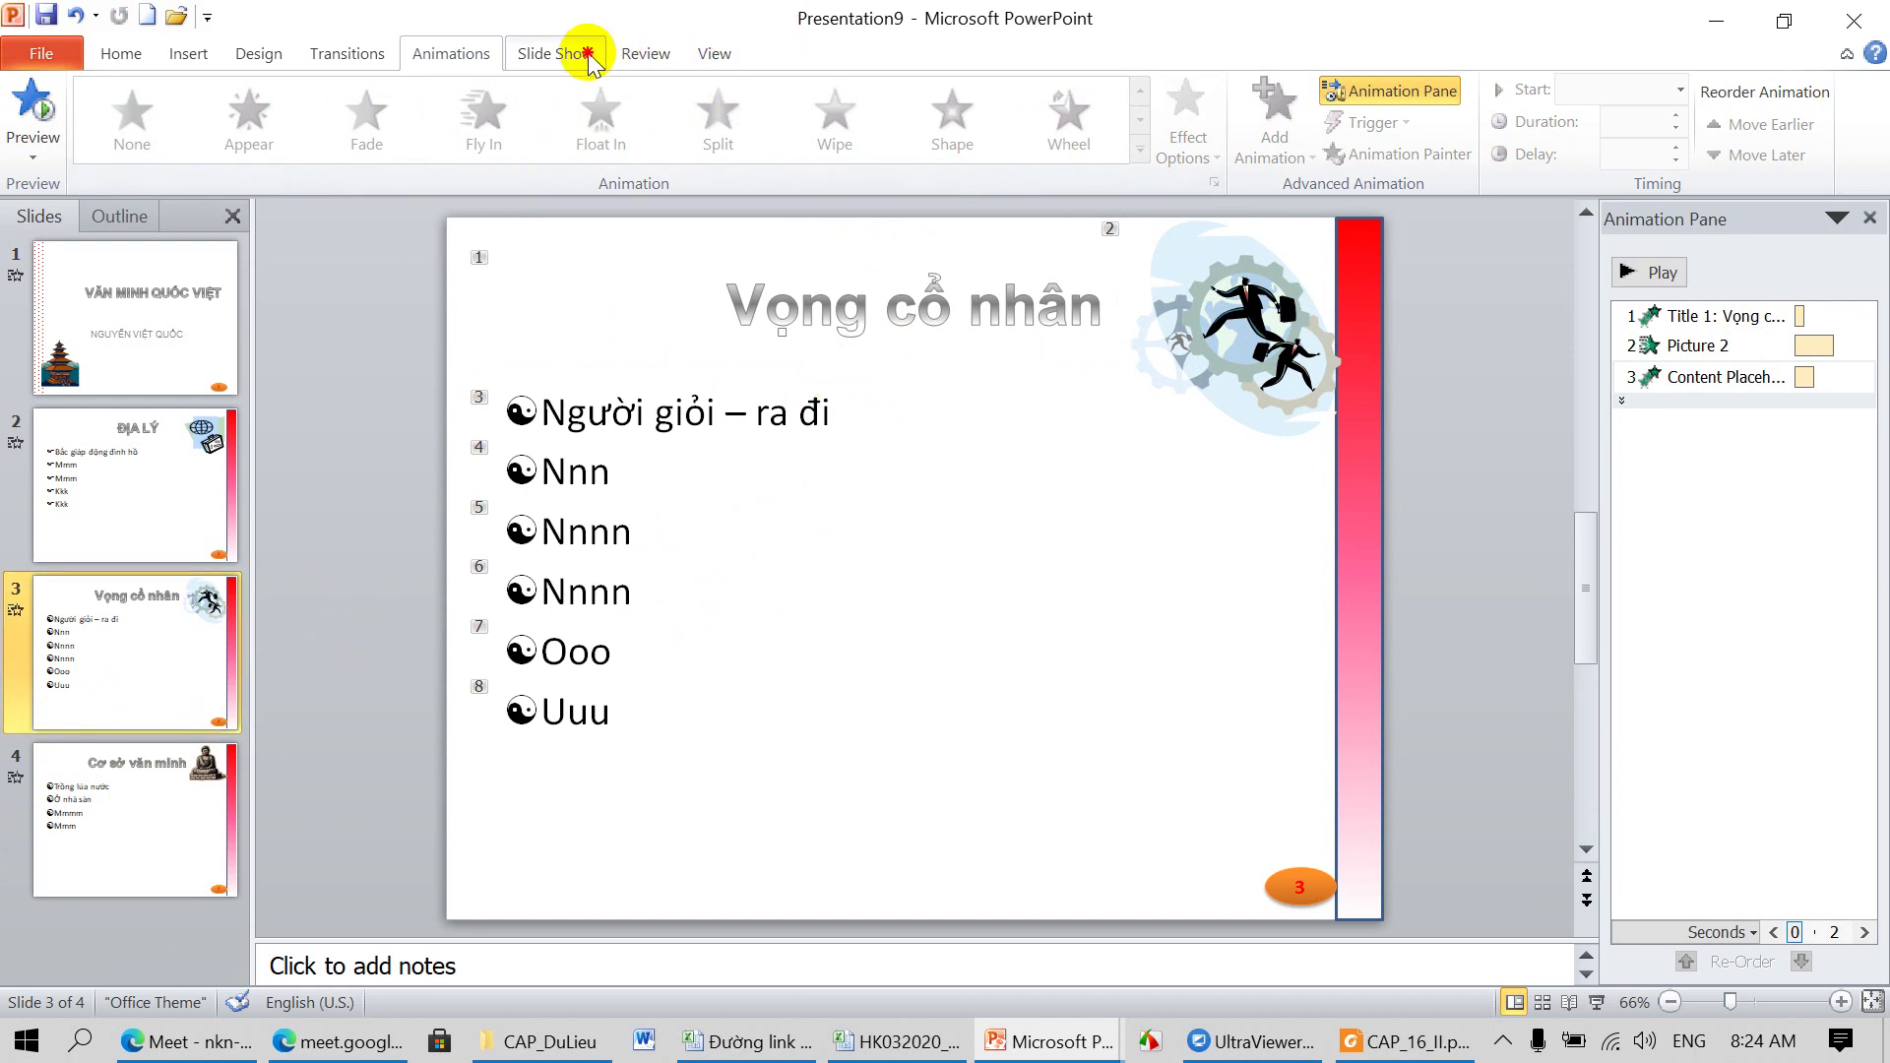
Step: Preview the show from slide 1, clicking through the animations to slide 2, then exit with Esc
left_click(564, 53)
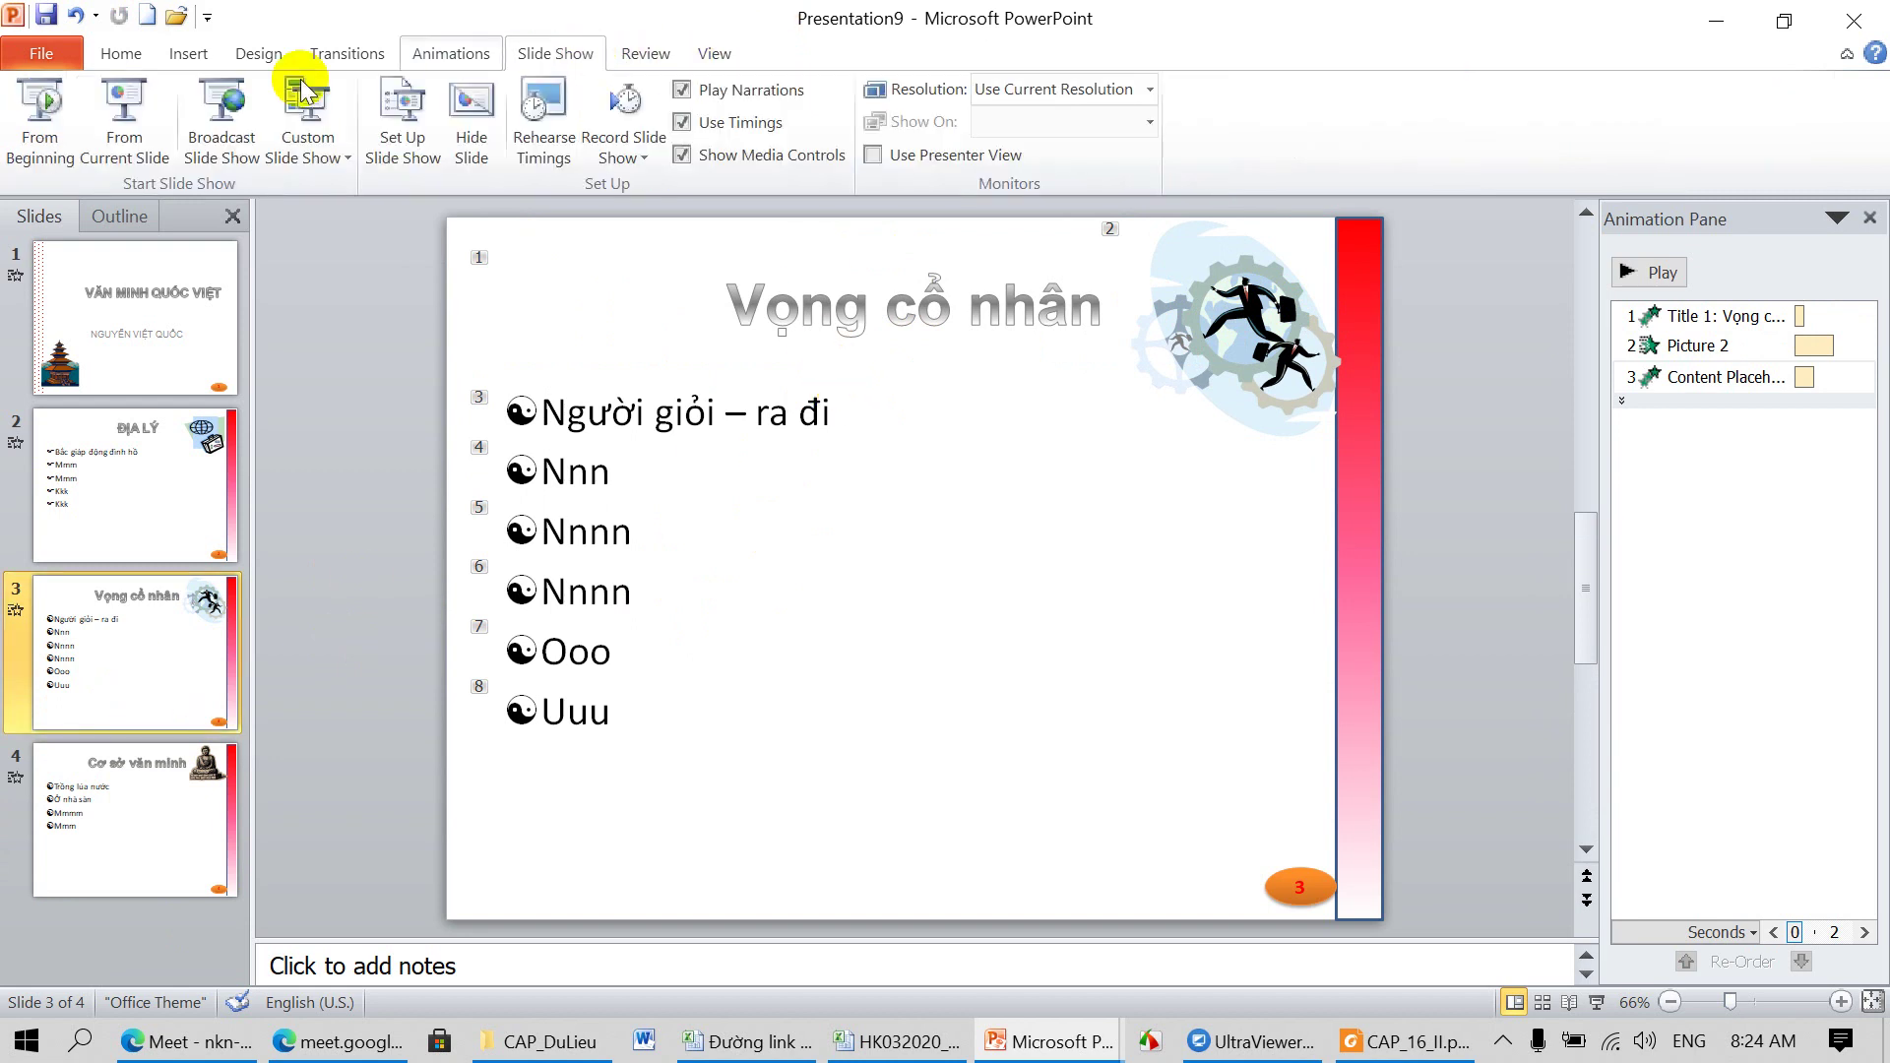
left_click(43, 114)
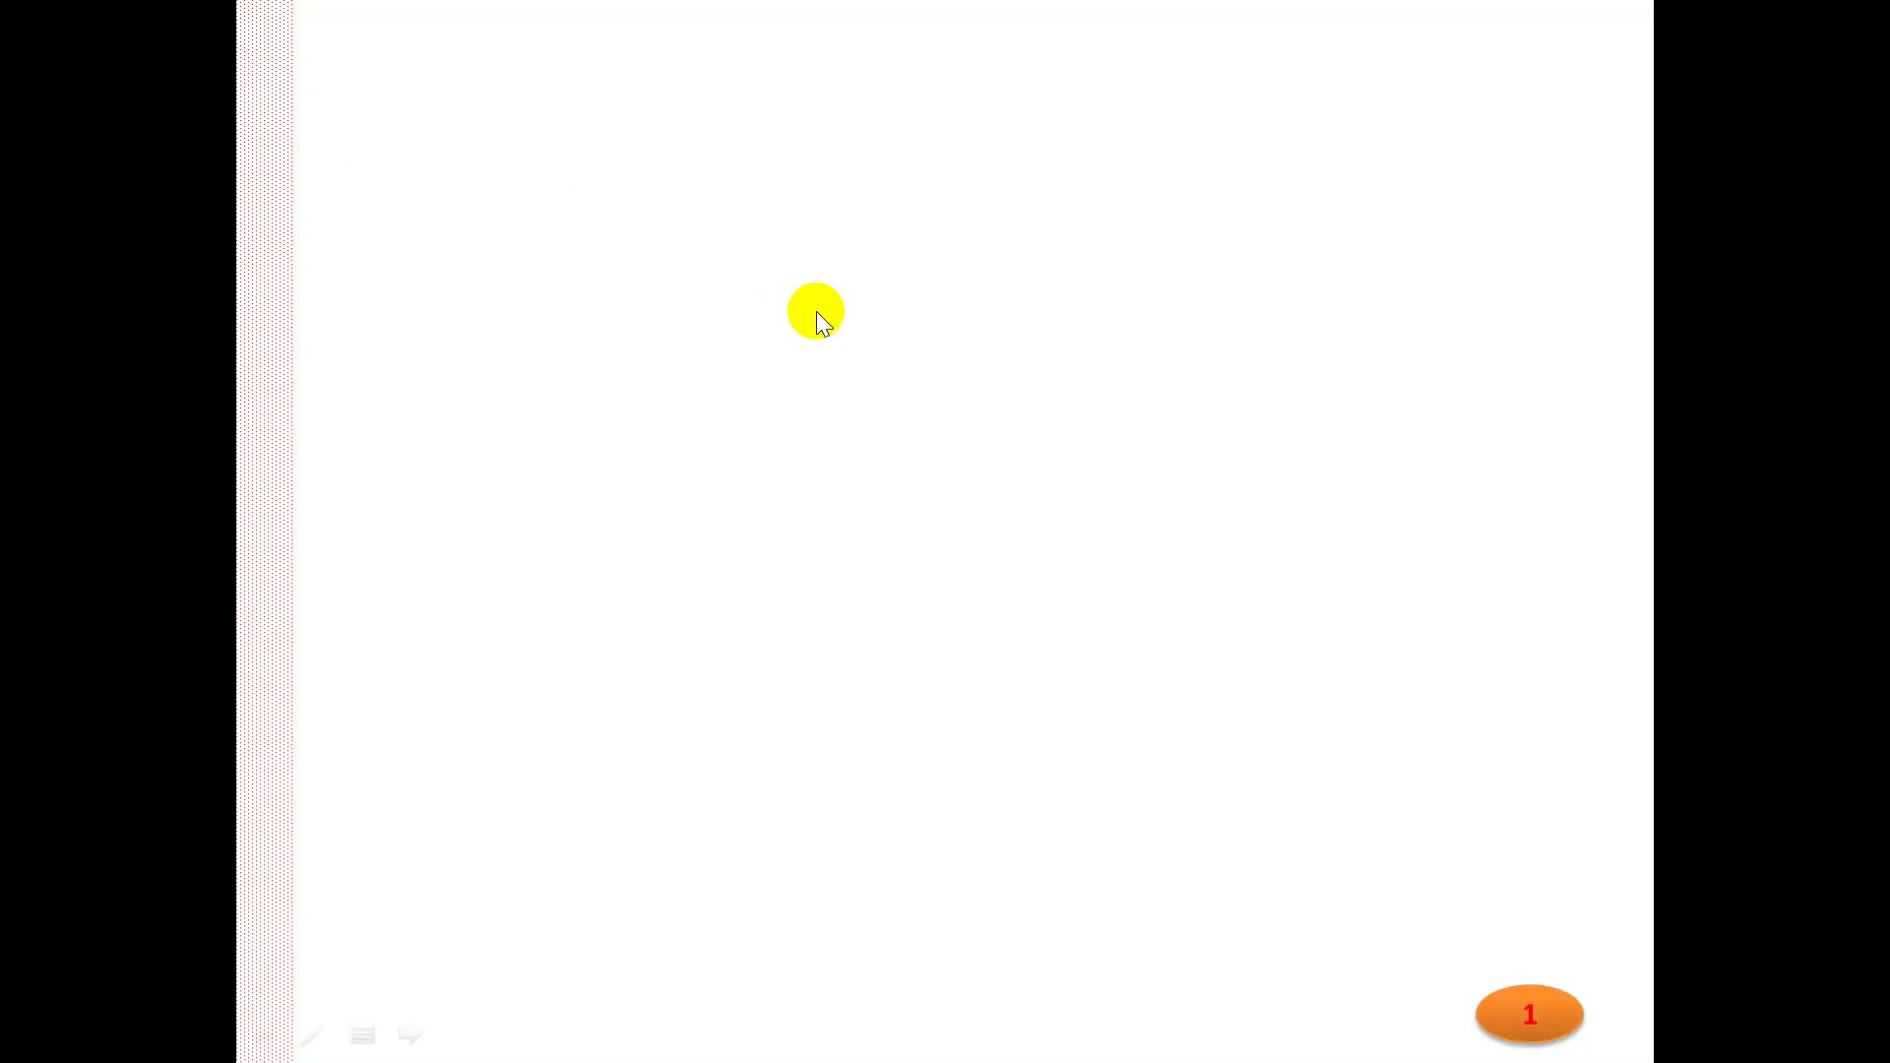
left_click(807, 269)
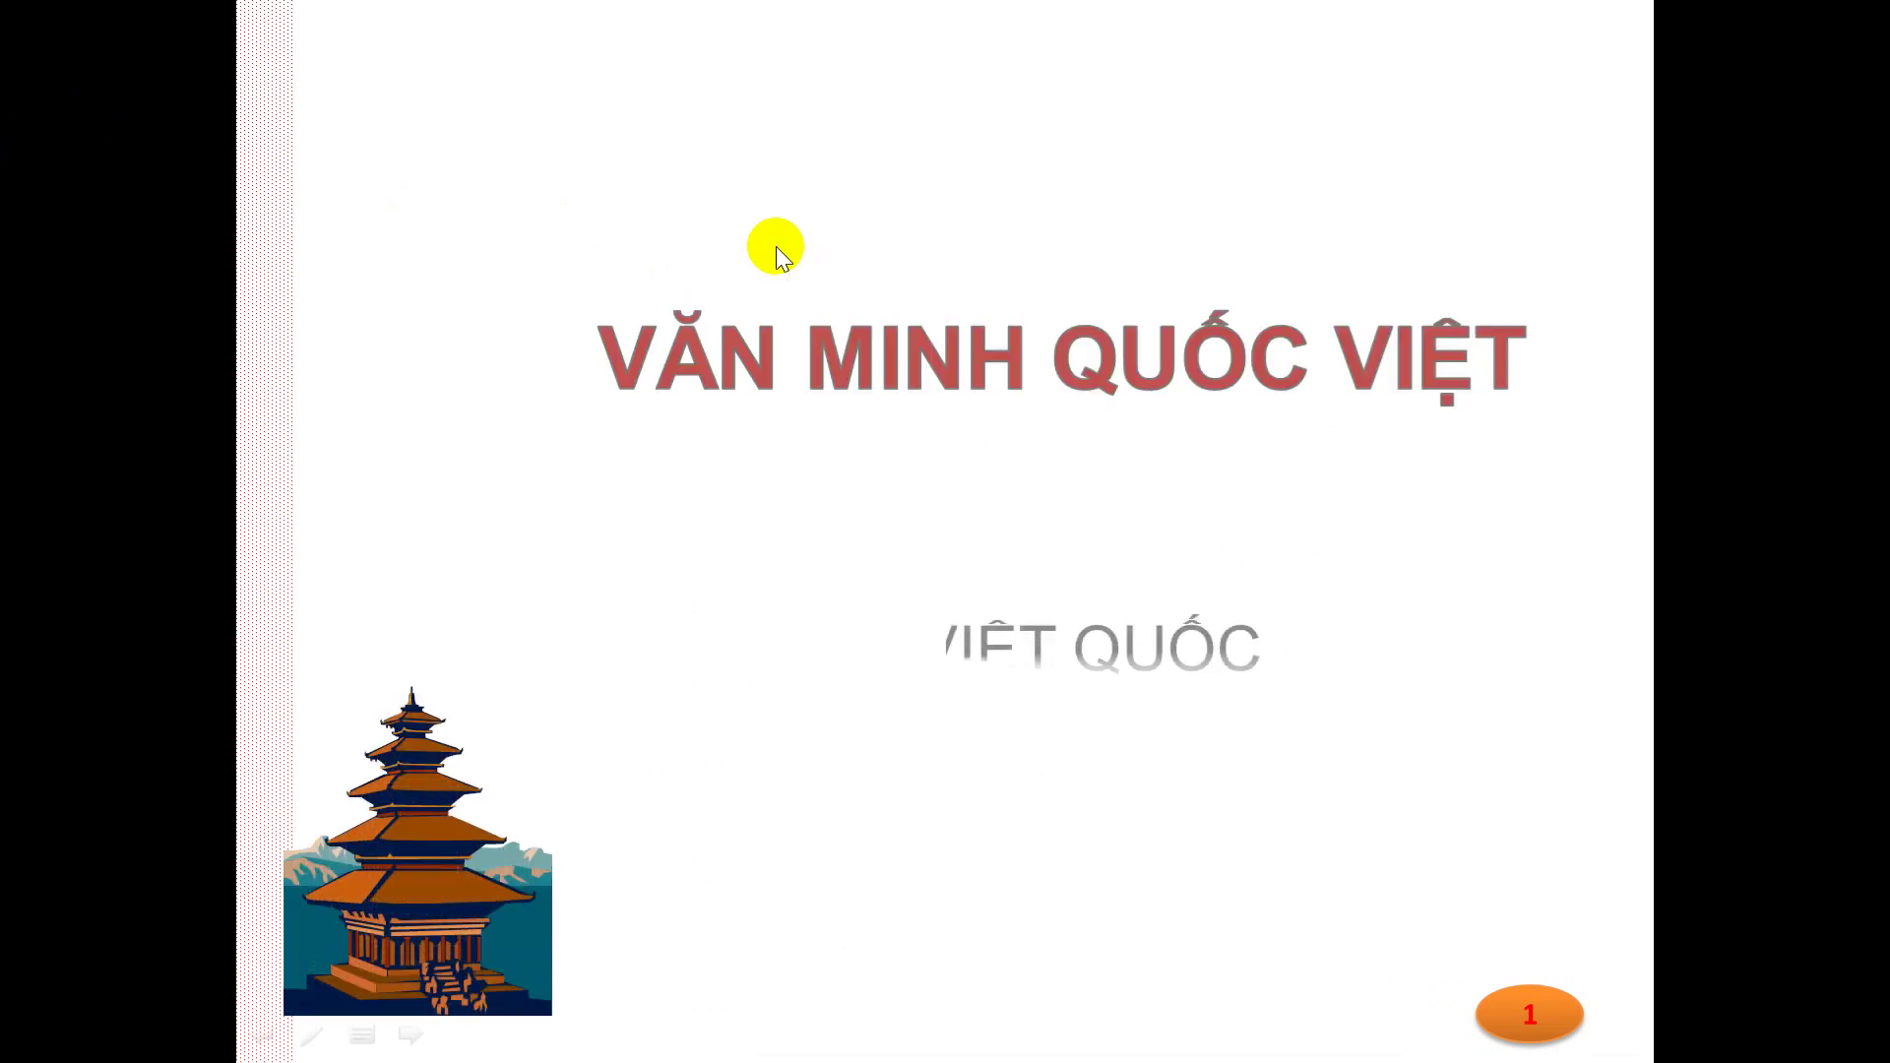
left_click(776, 246)
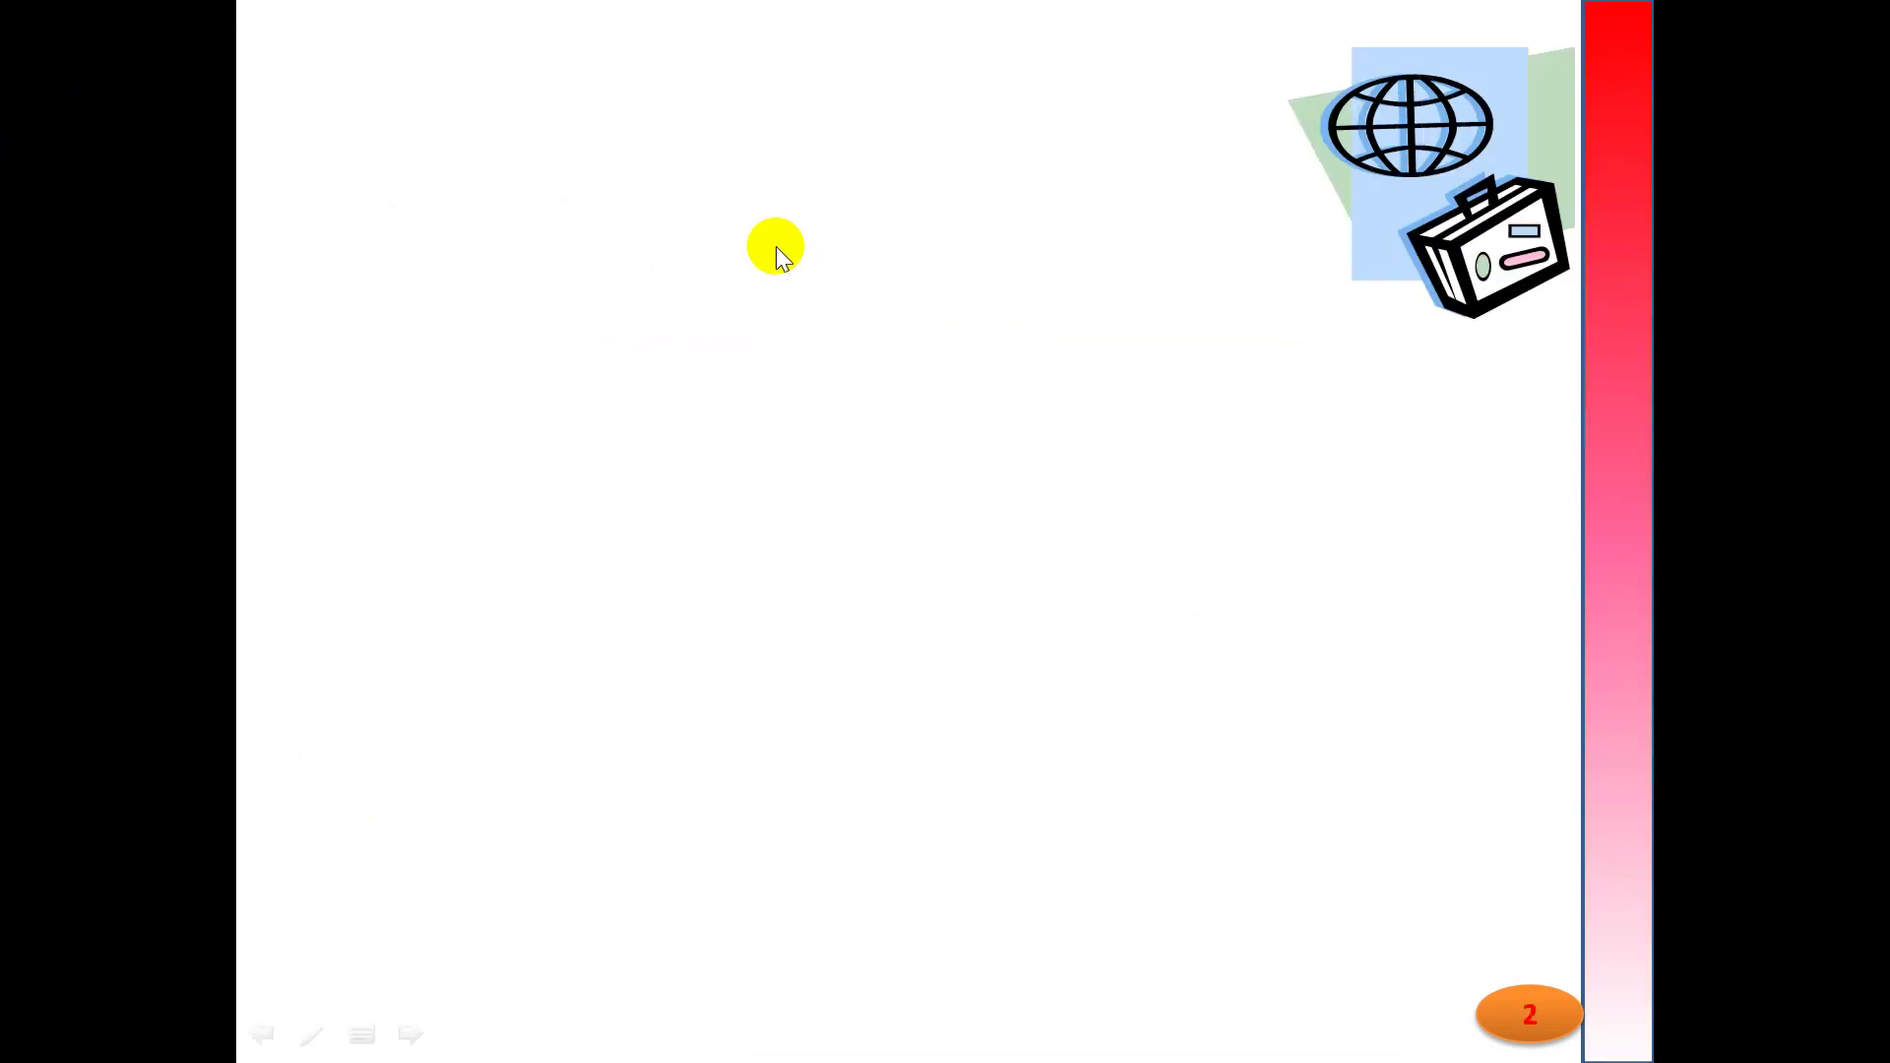
key("Escape")
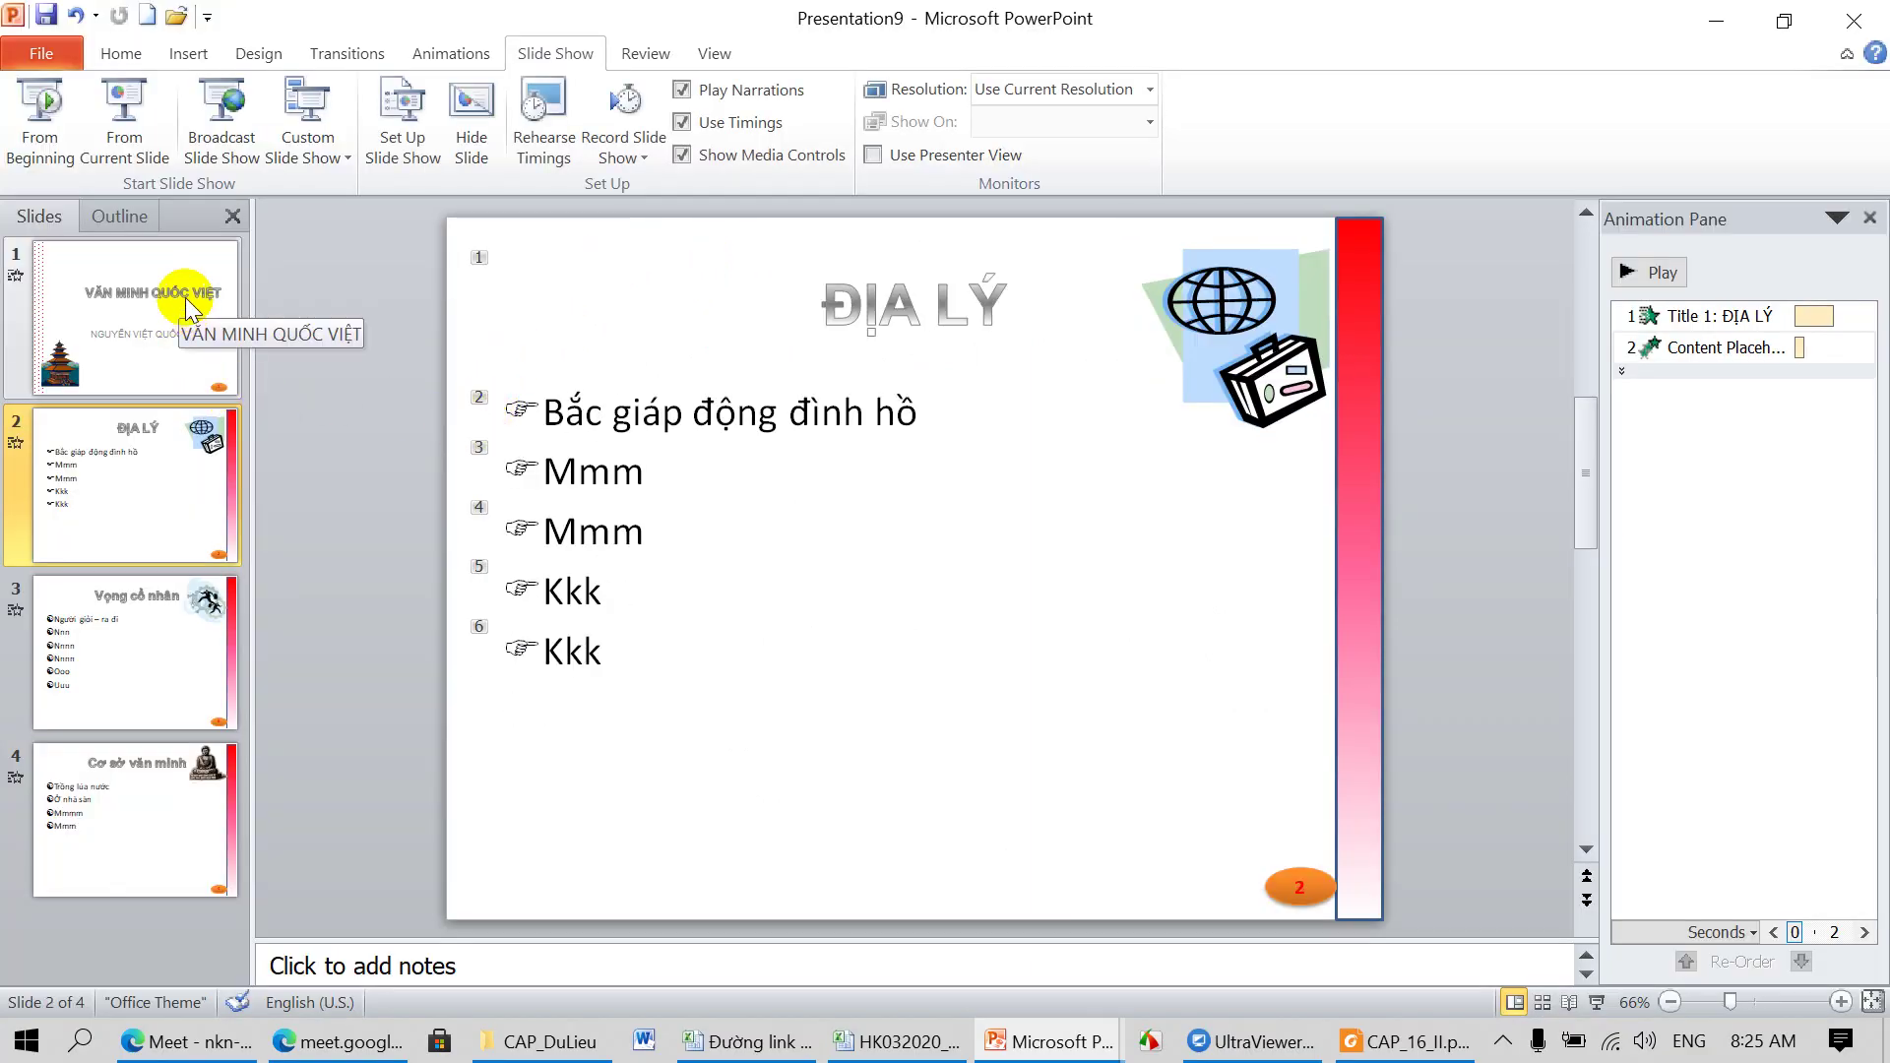
Step: Apply the Honeycomb transition to slide 1
left_click(138, 280)
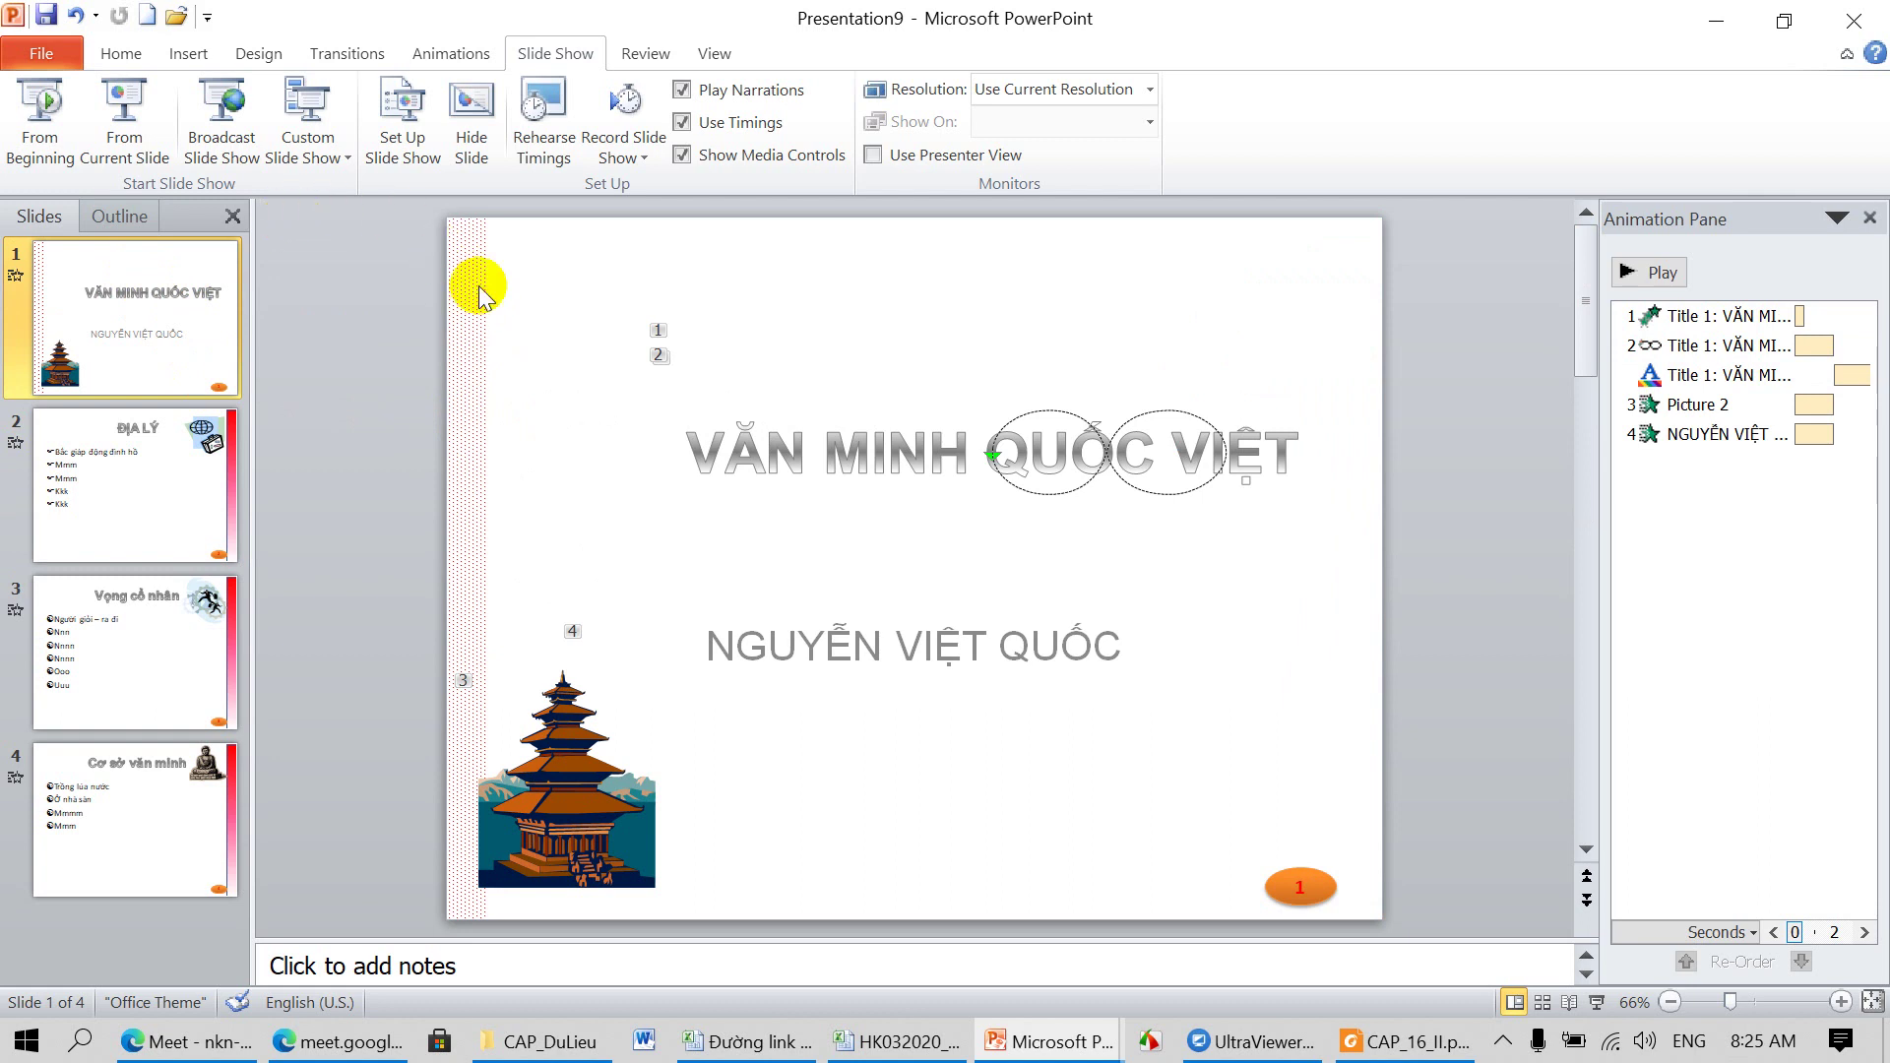
left_click(476, 54)
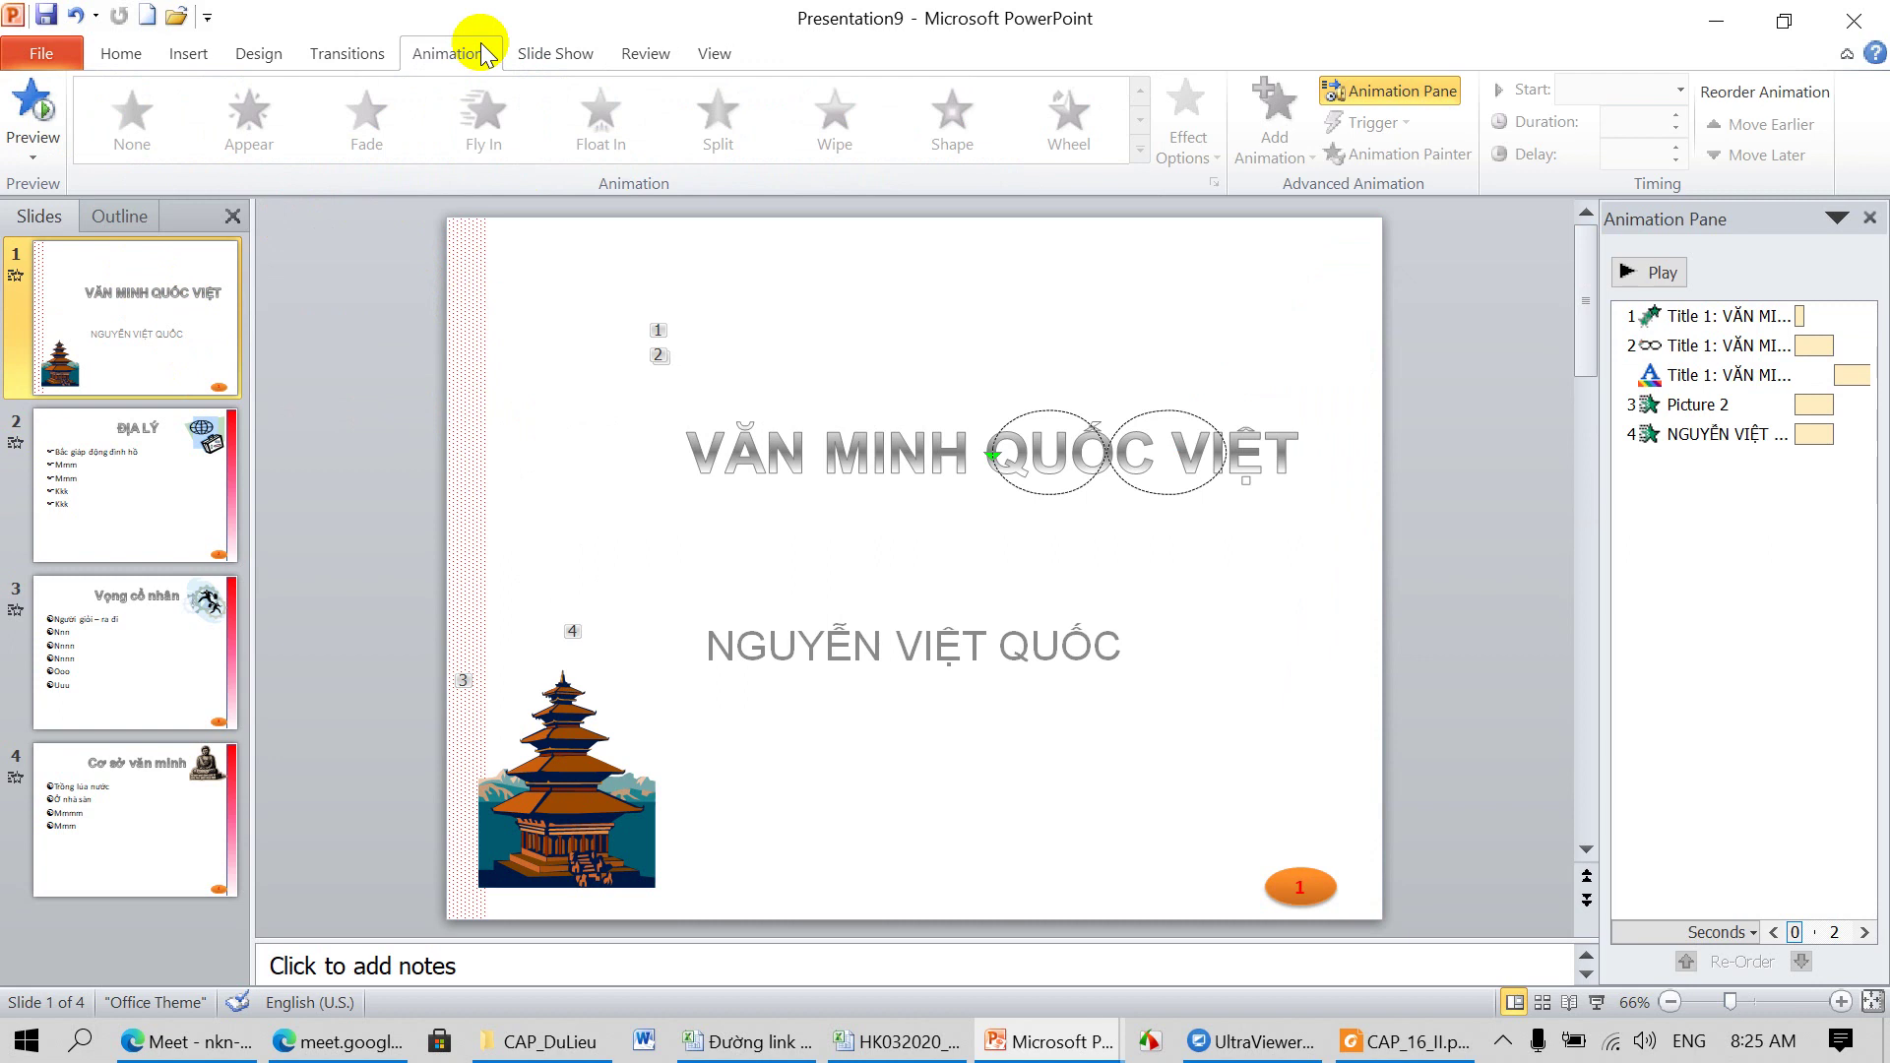
left_click(360, 57)
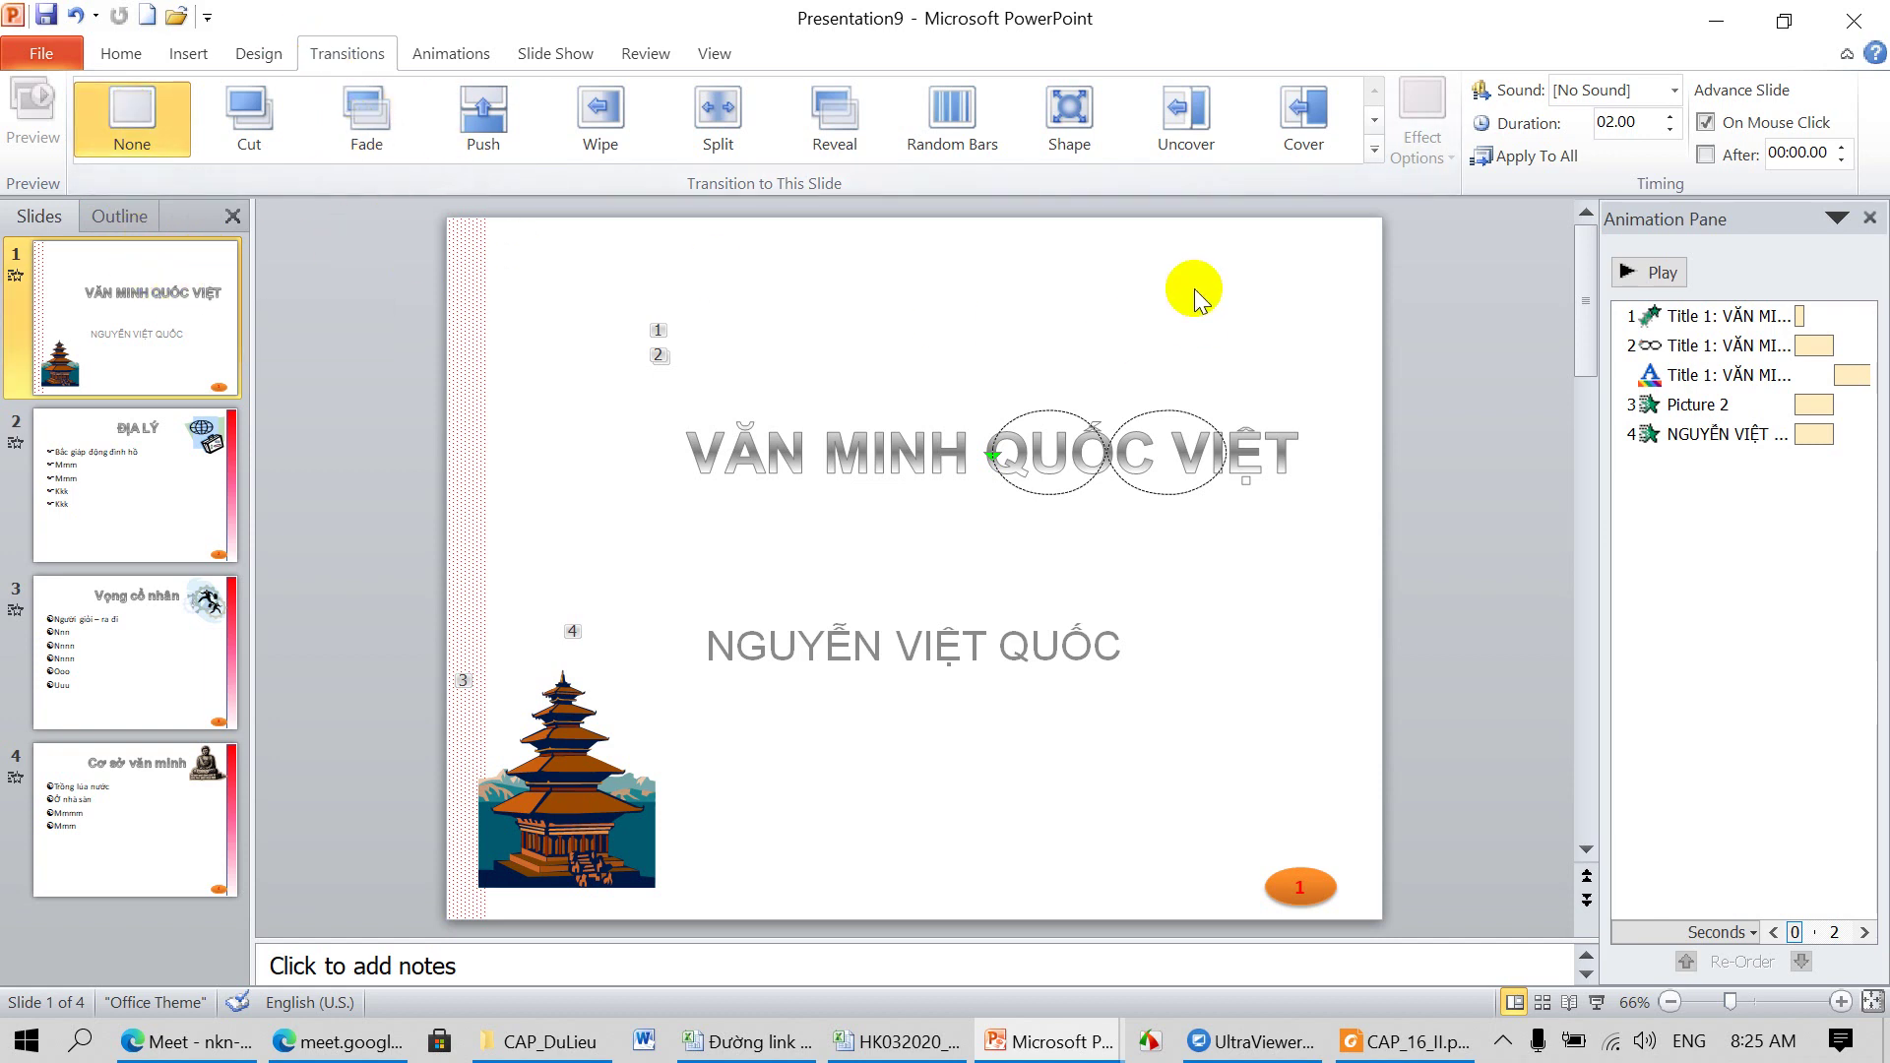
left_click(1374, 150)
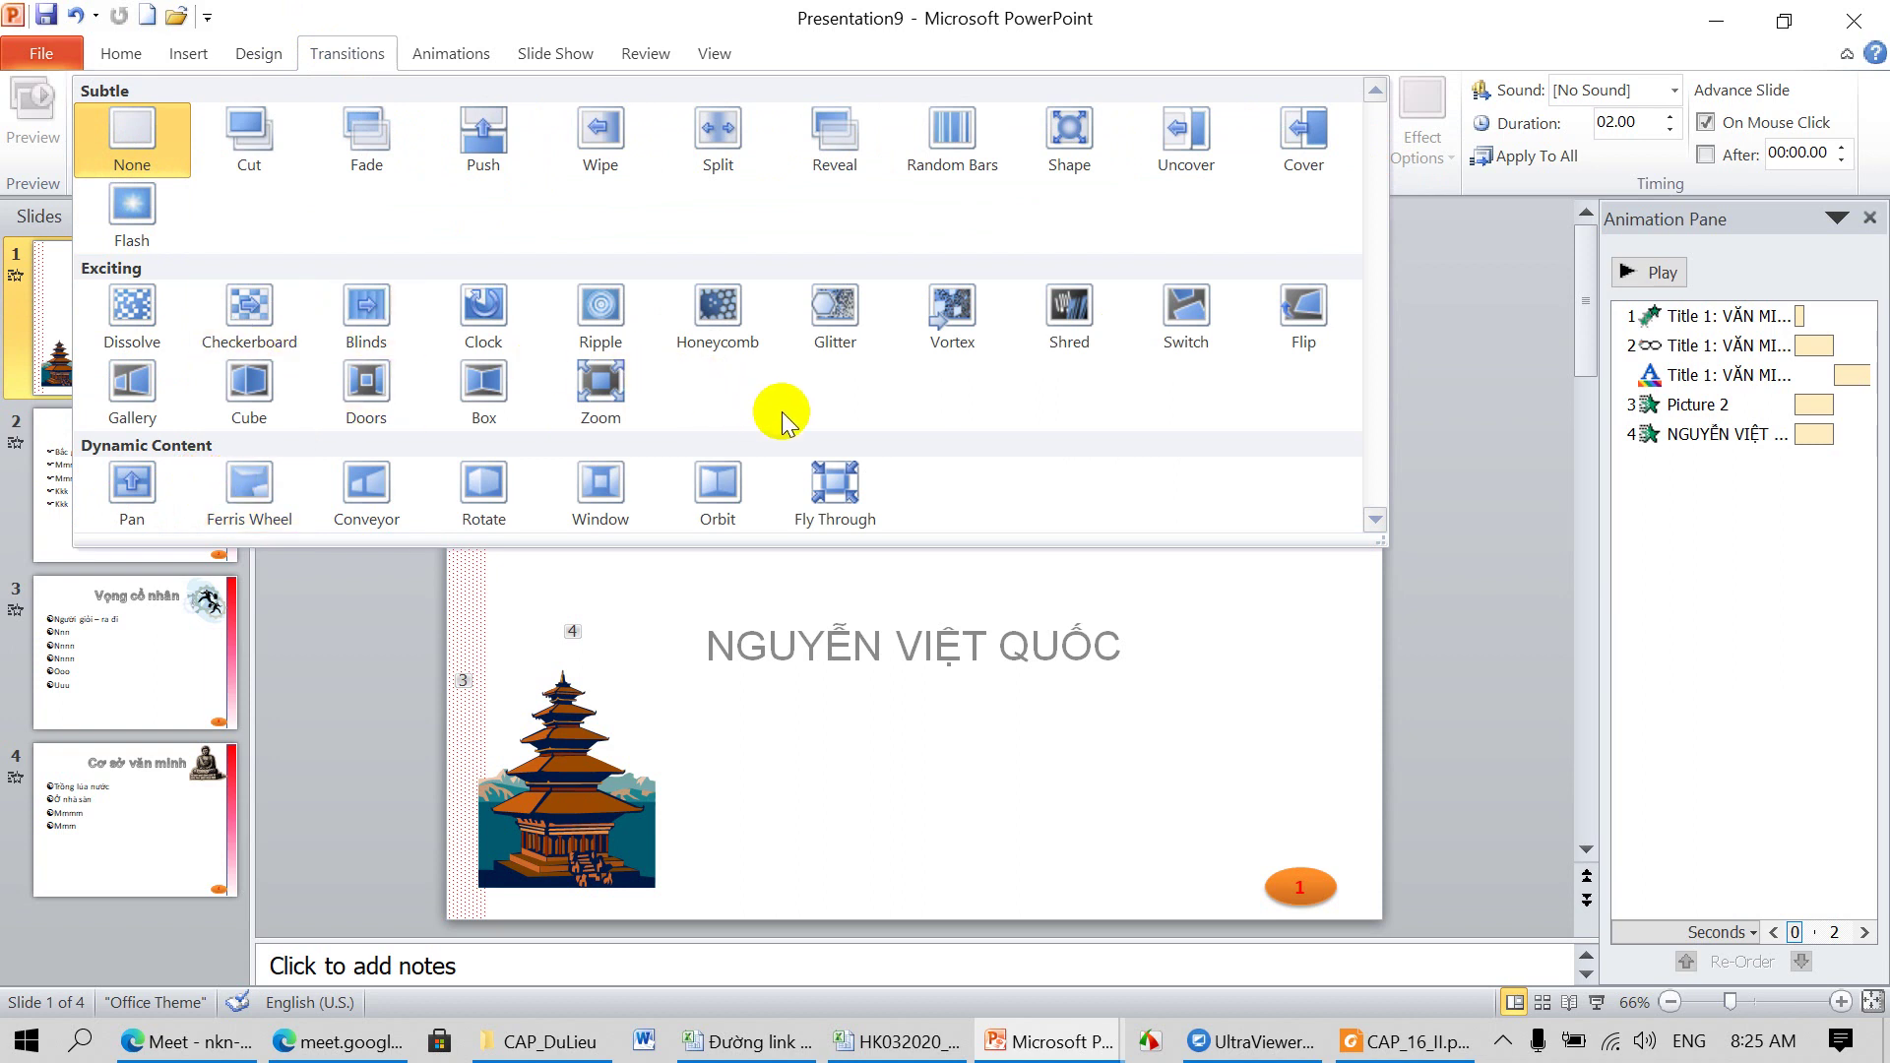
left_click(719, 317)
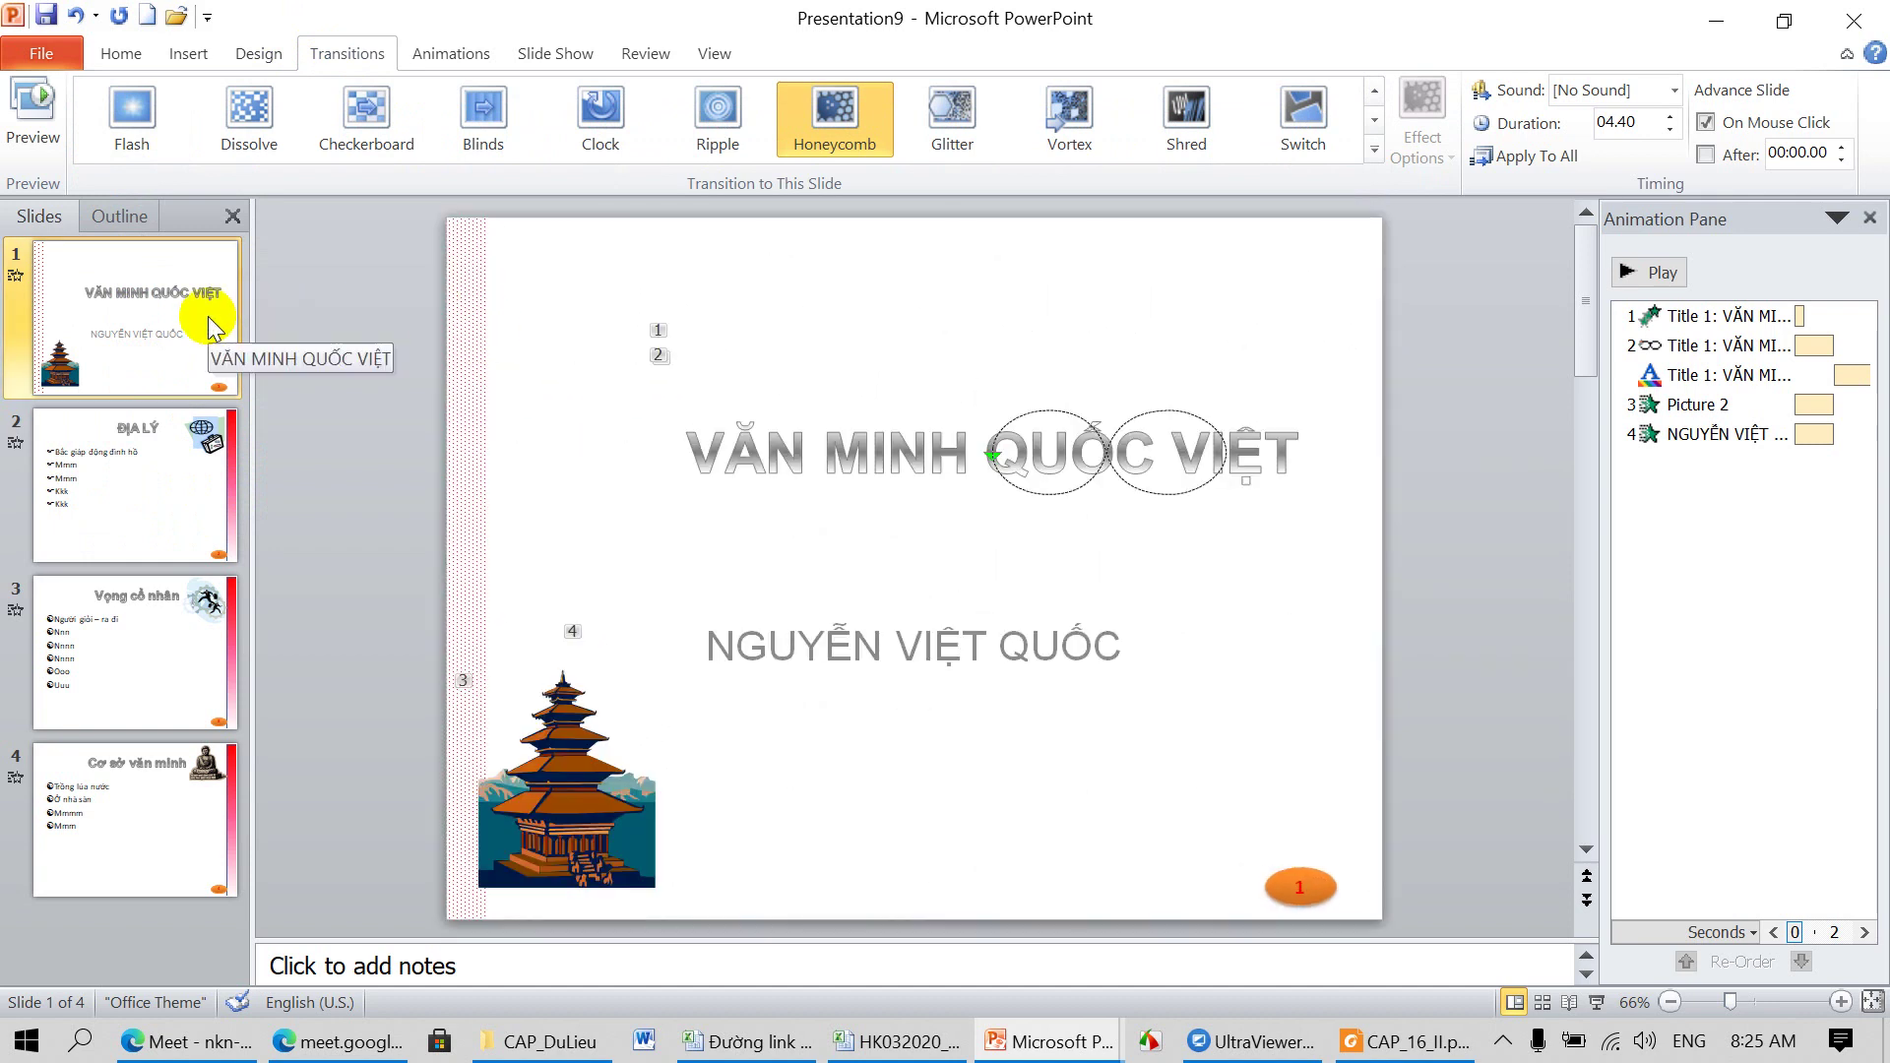
Step: Make slide 1 advance automatically after 00:00.00 instead of on mouse click
left_click(1707, 123)
left_click(1706, 155)
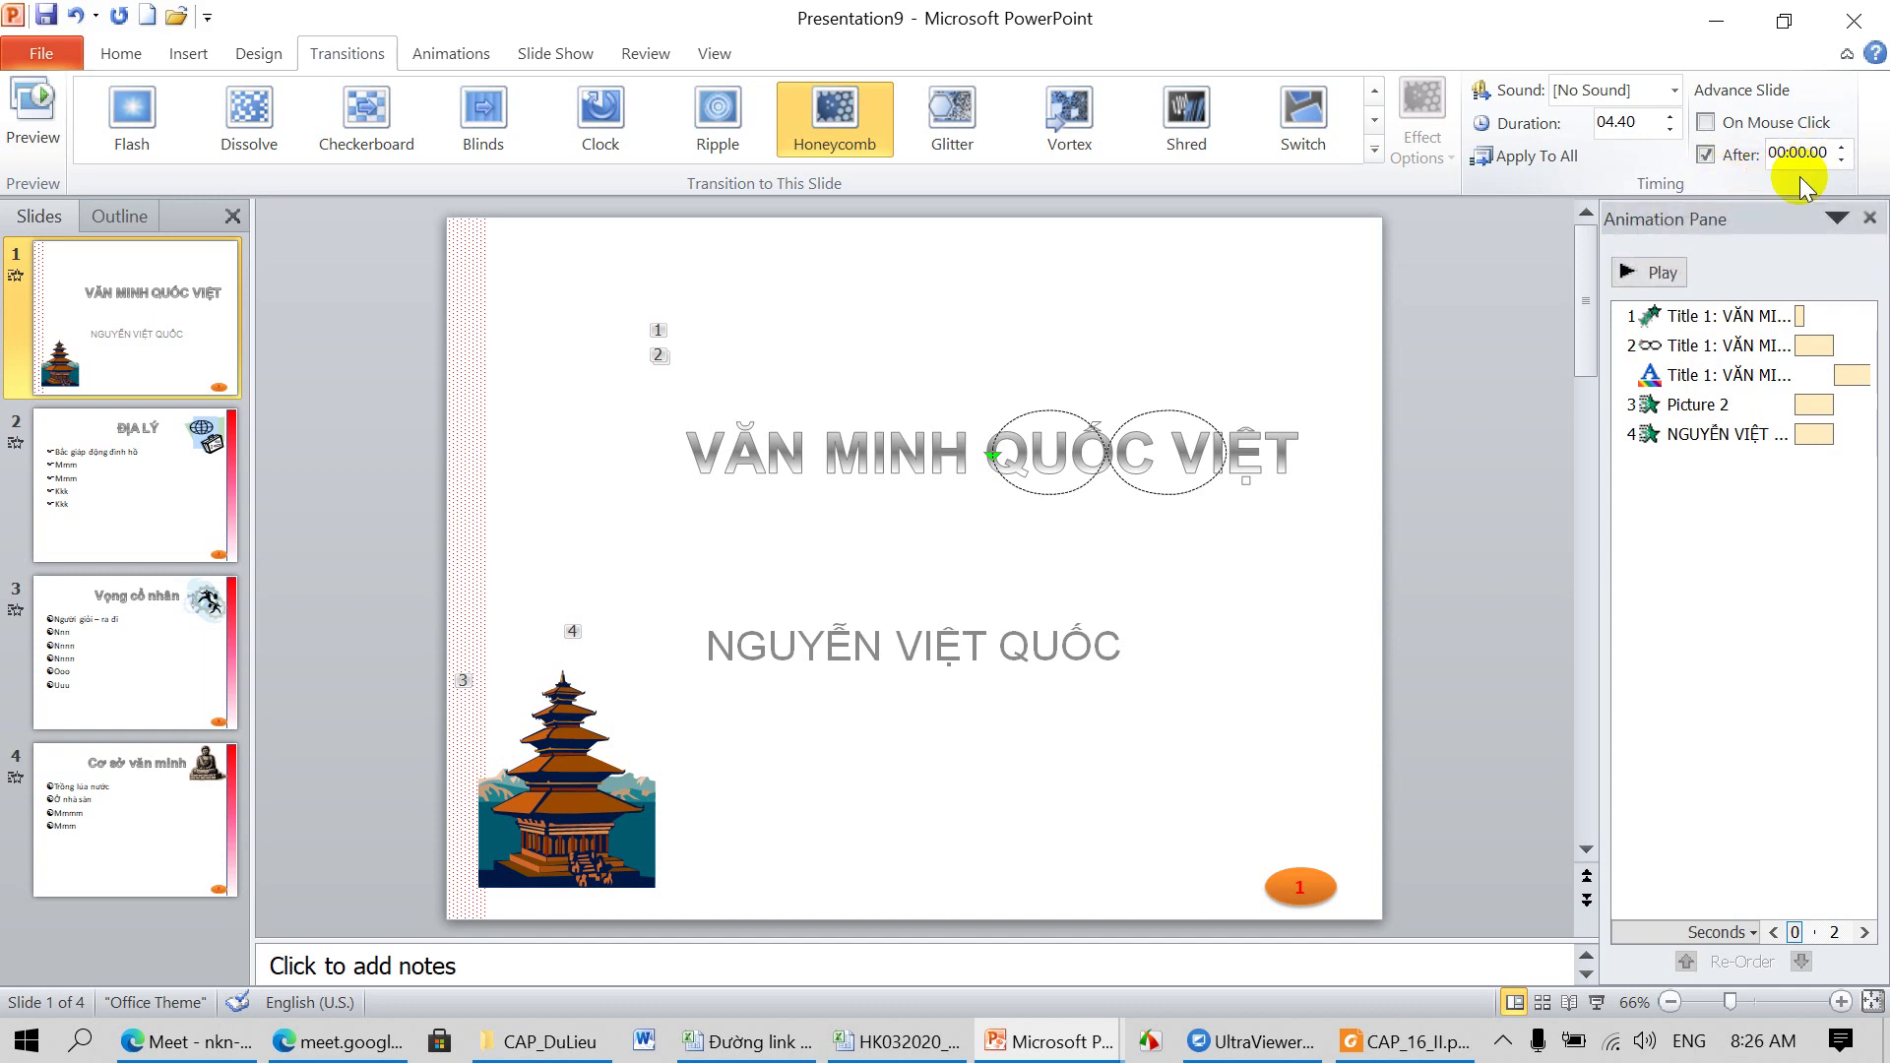
left_click(184, 471)
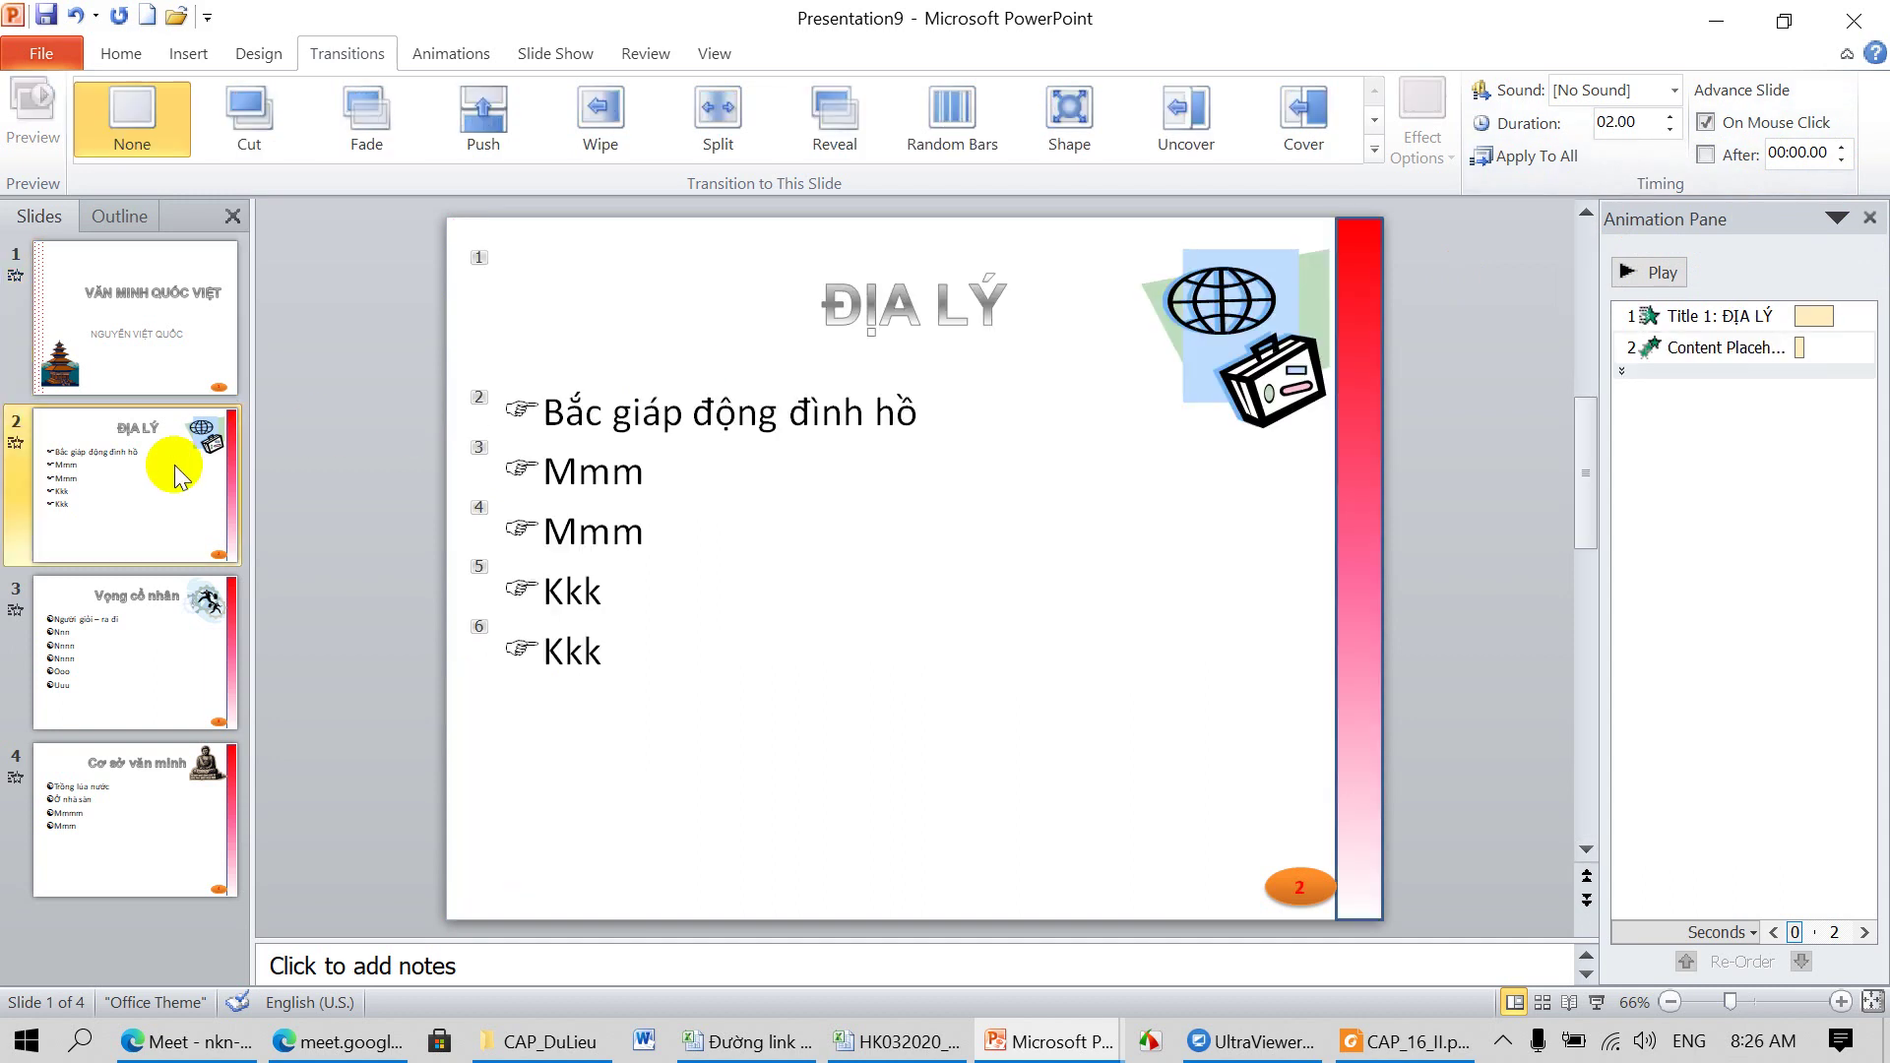
Step: Give the Địa lý slide a Dissolve transition and turn off On Mouse Click advance
left_click(1375, 150)
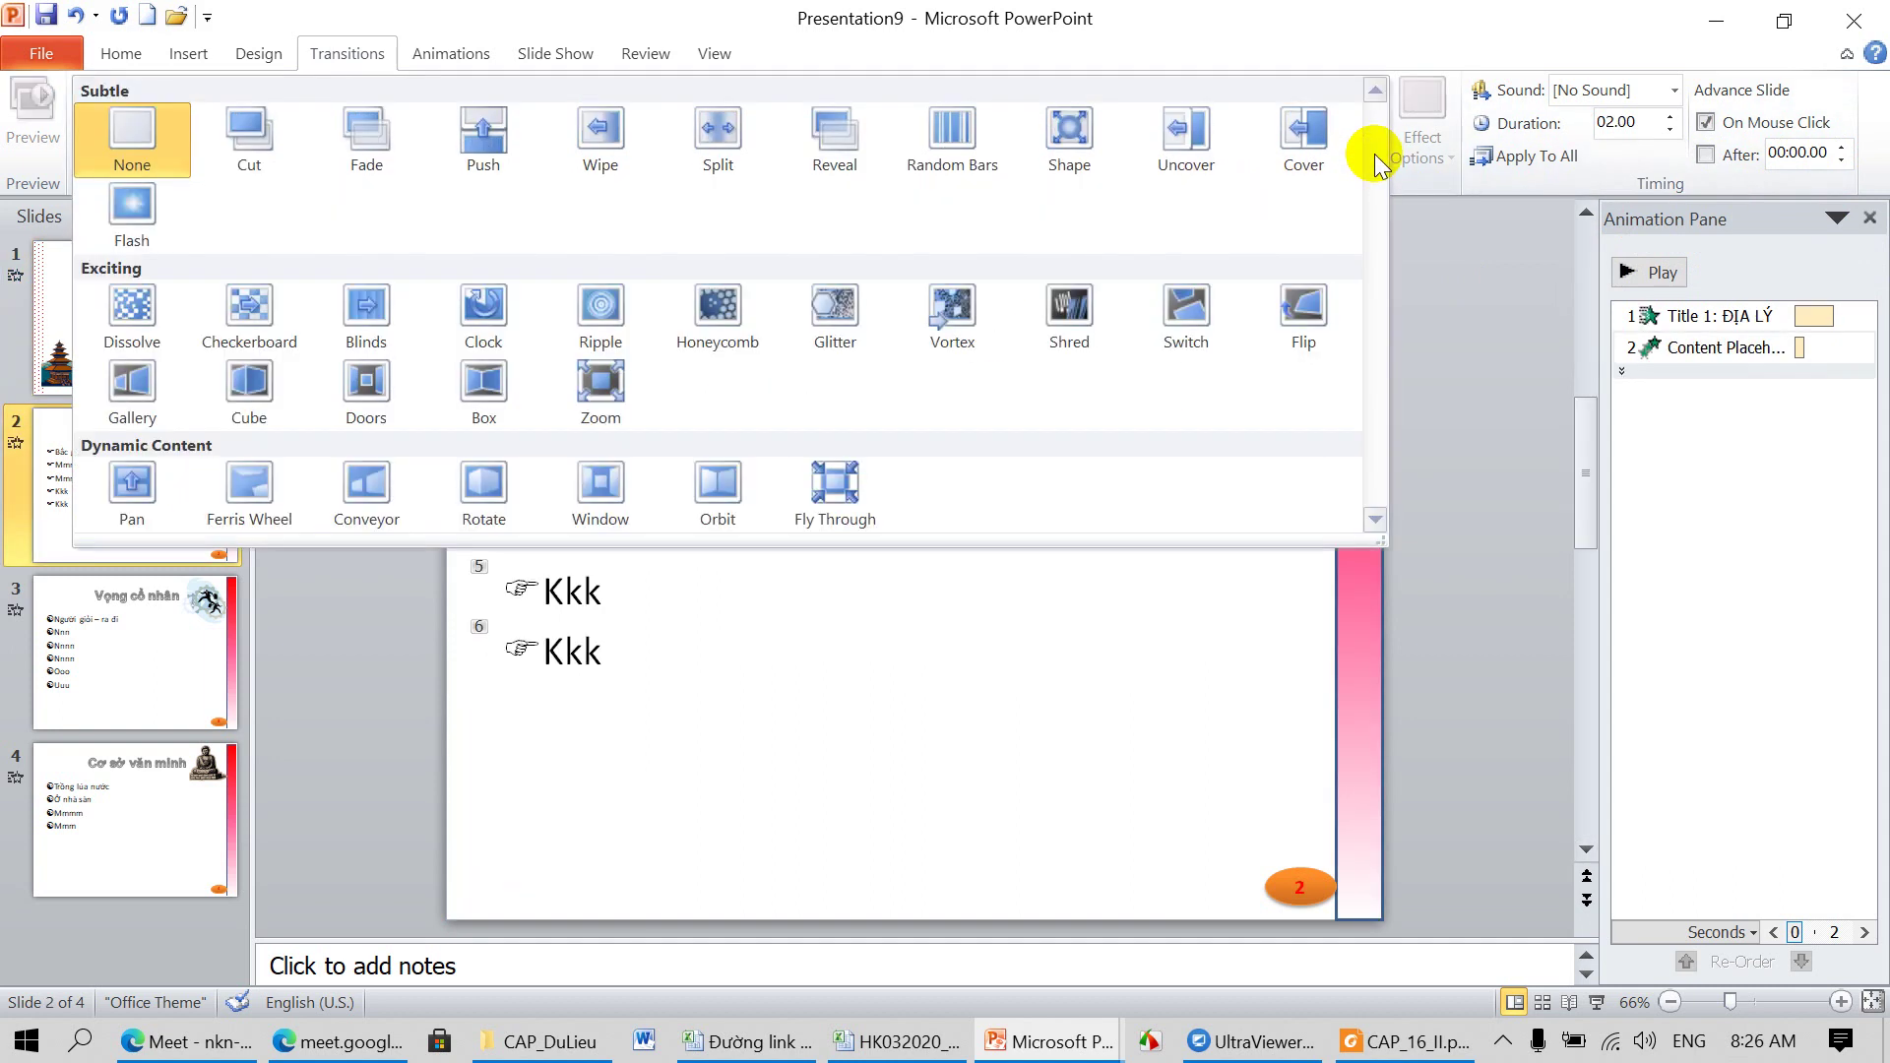
left_click(138, 325)
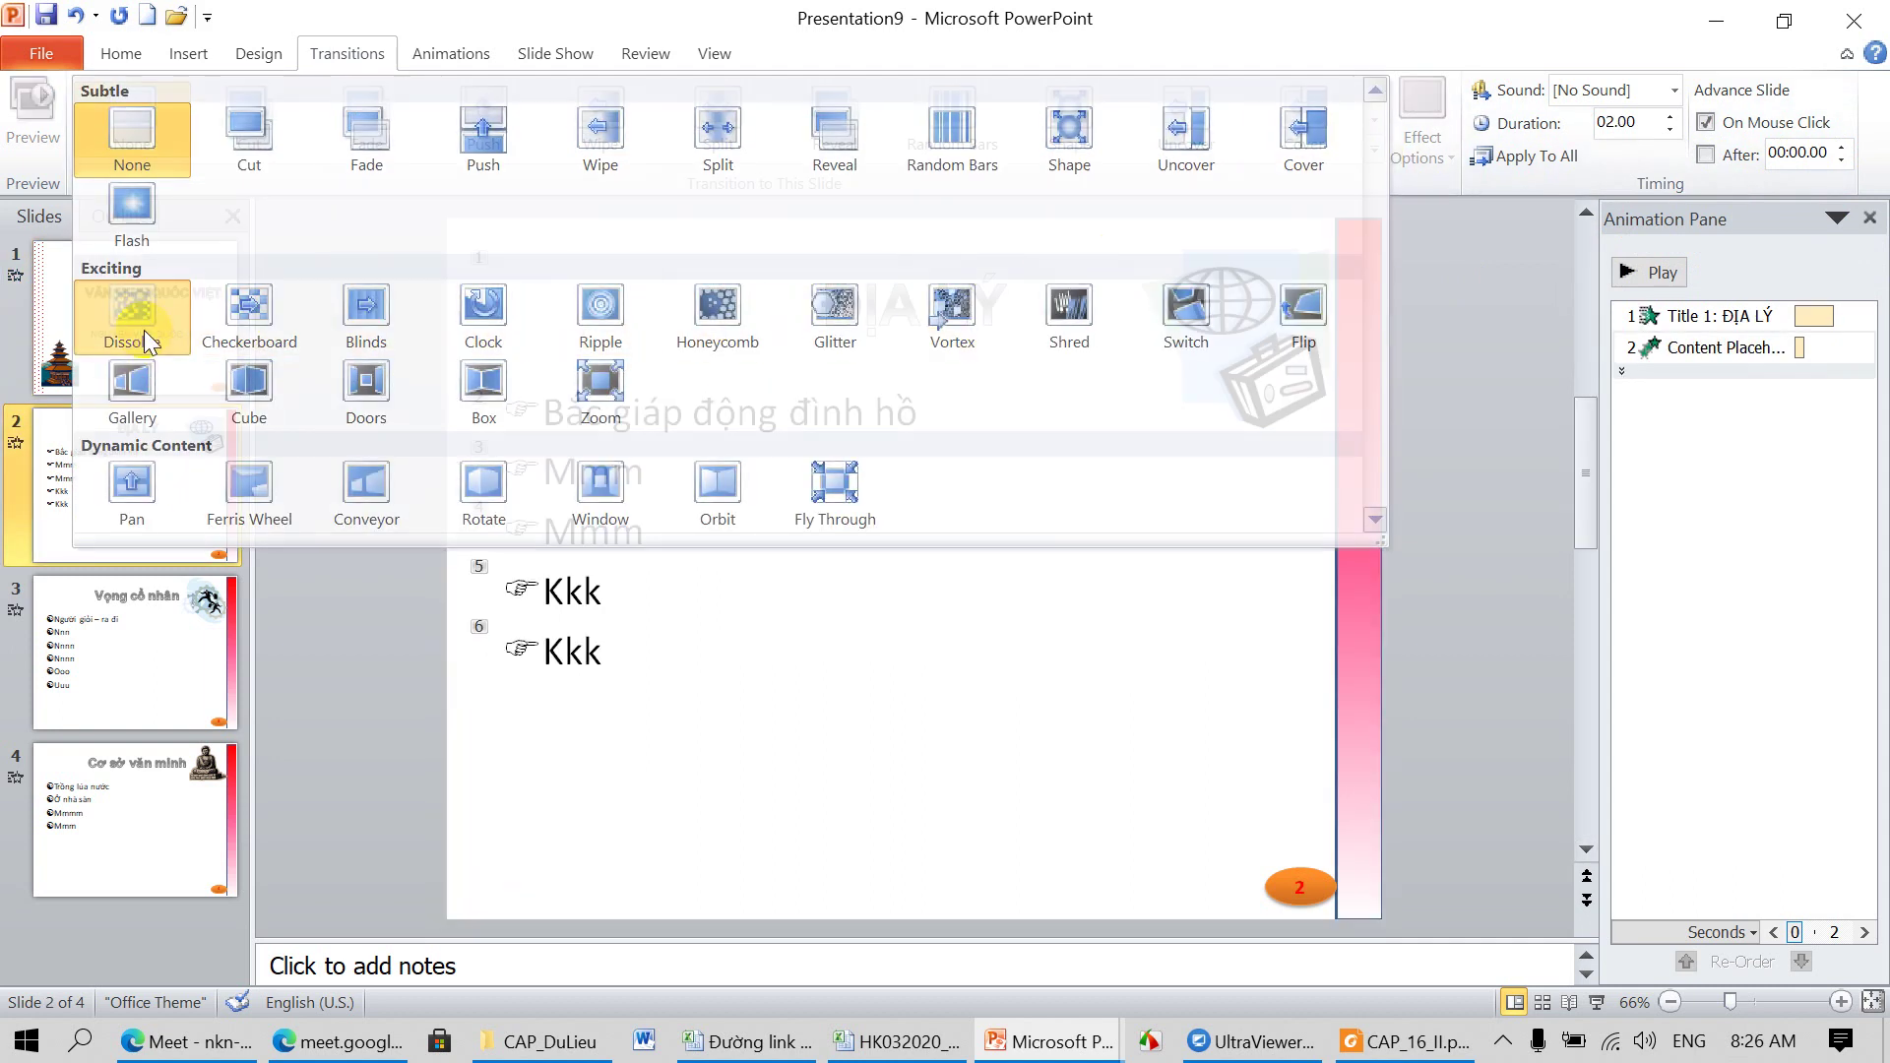
left_click(1706, 124)
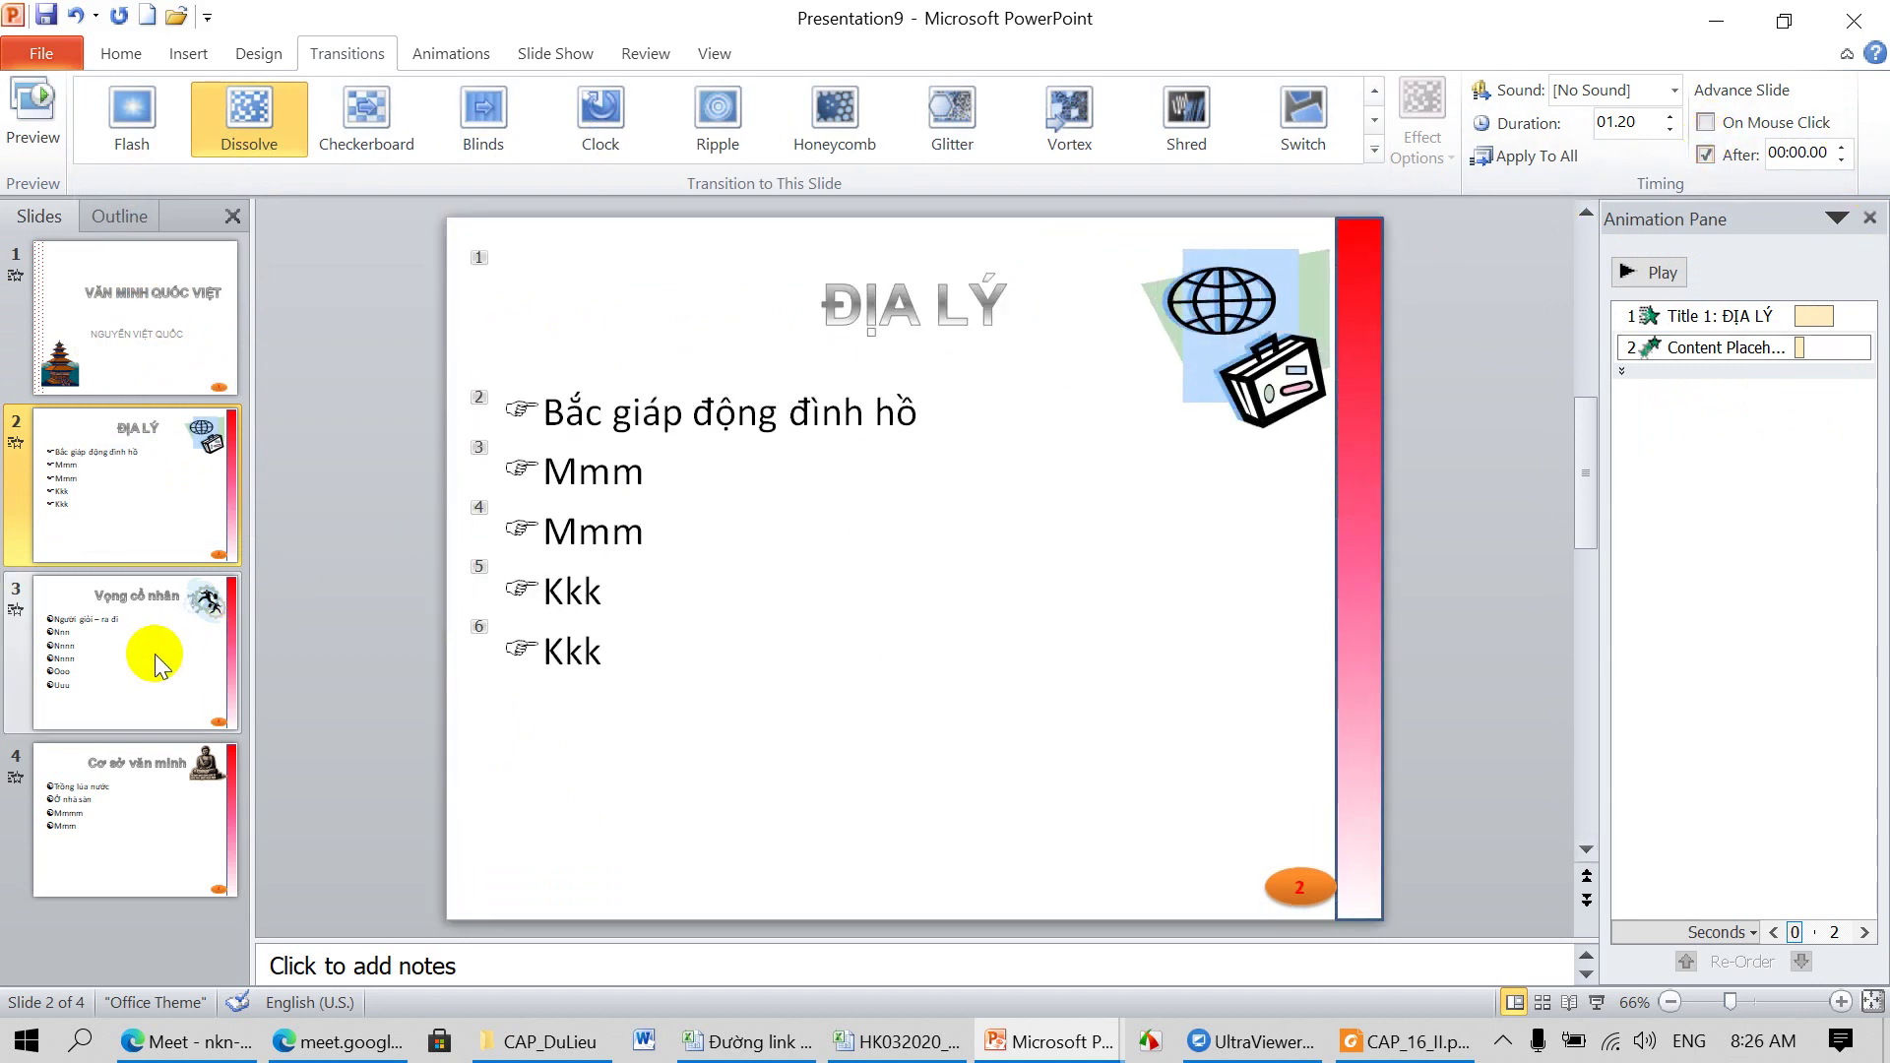
Step: Set slide 3's transition from the gallery and make slide 4 advance automatically after 00:00.00
left_click(151, 654)
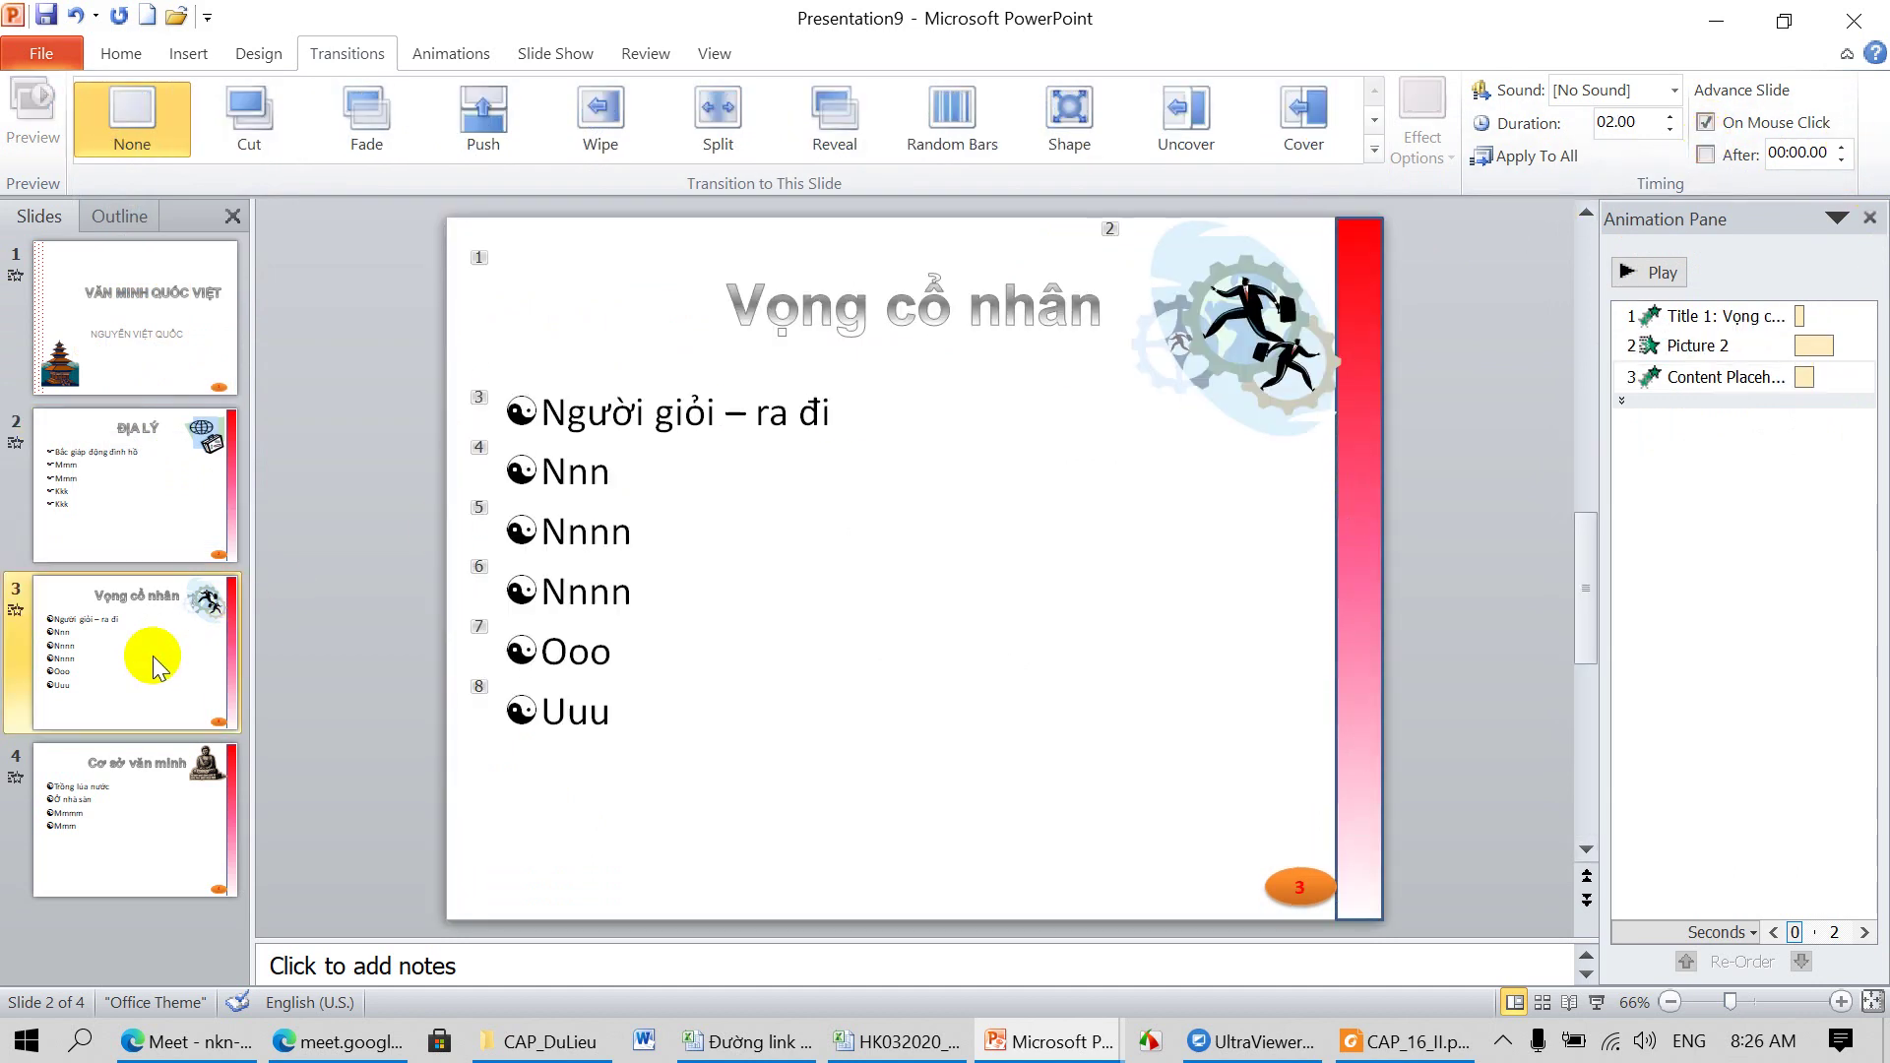
left_click(1374, 153)
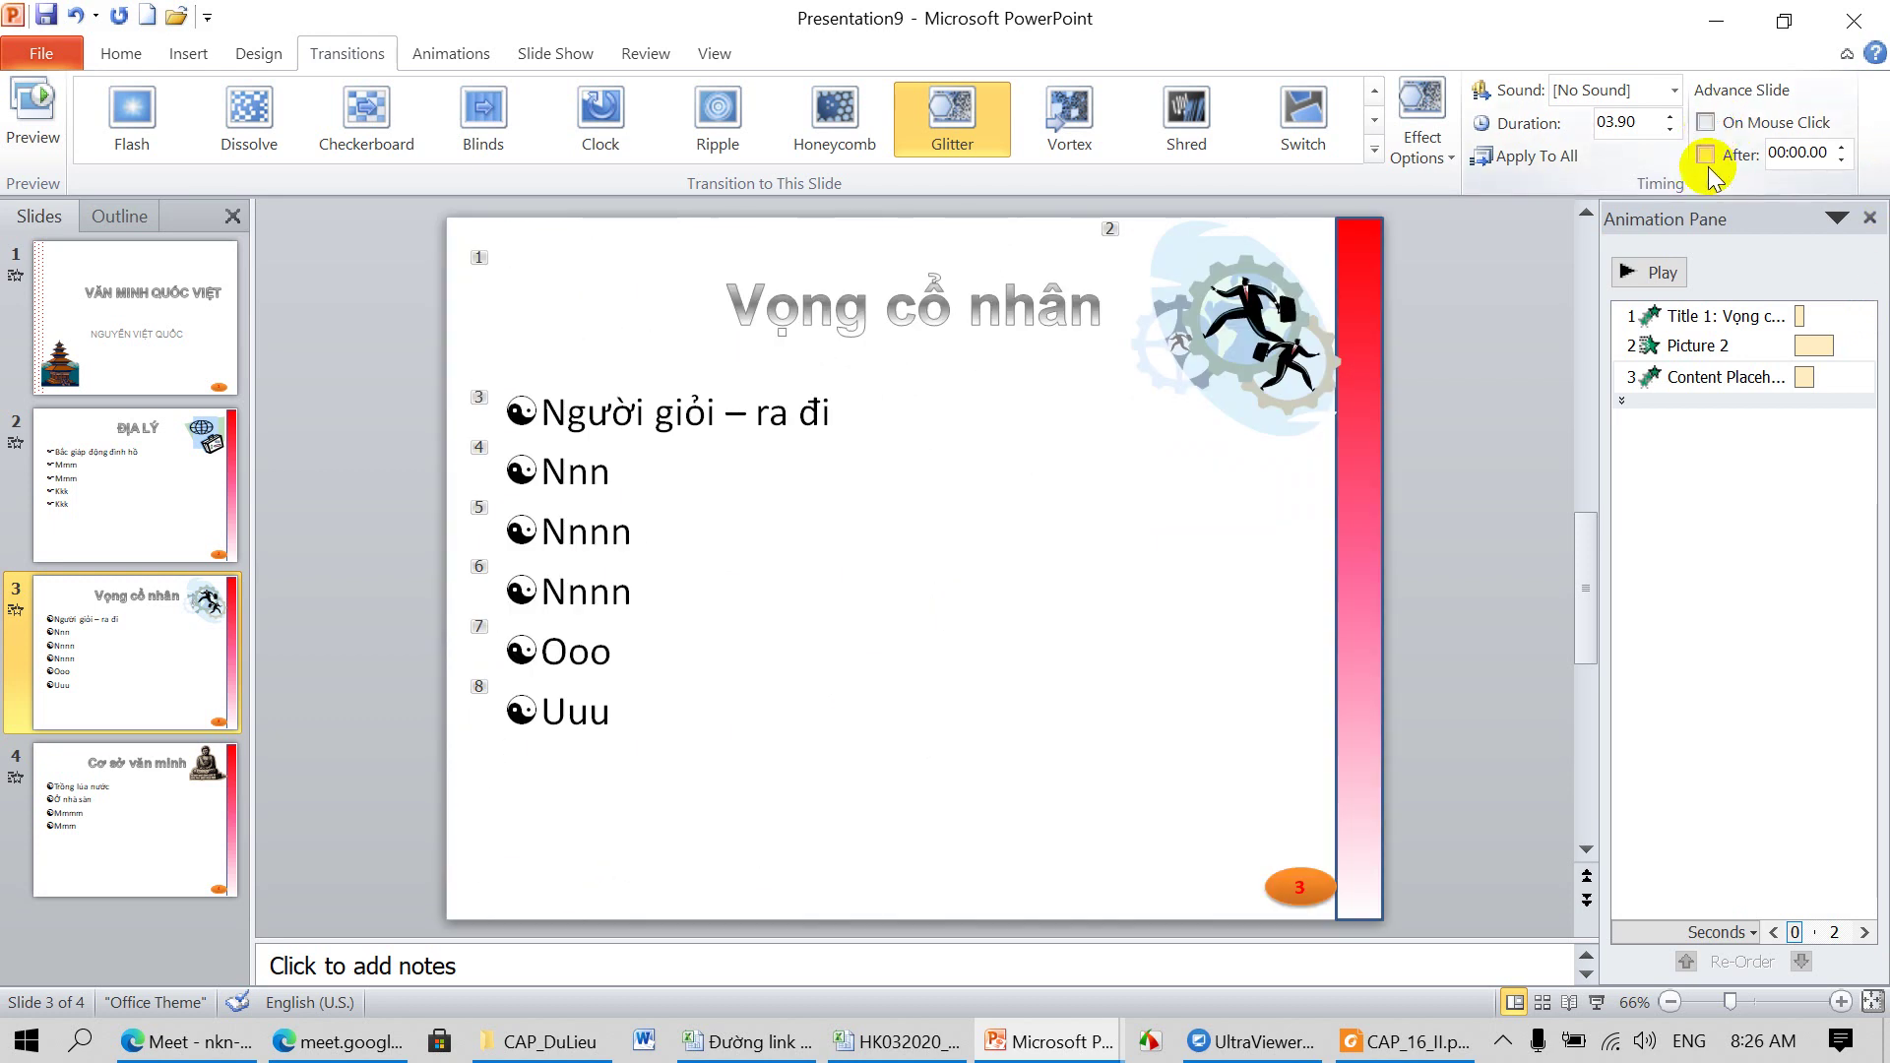
left_click(219, 758)
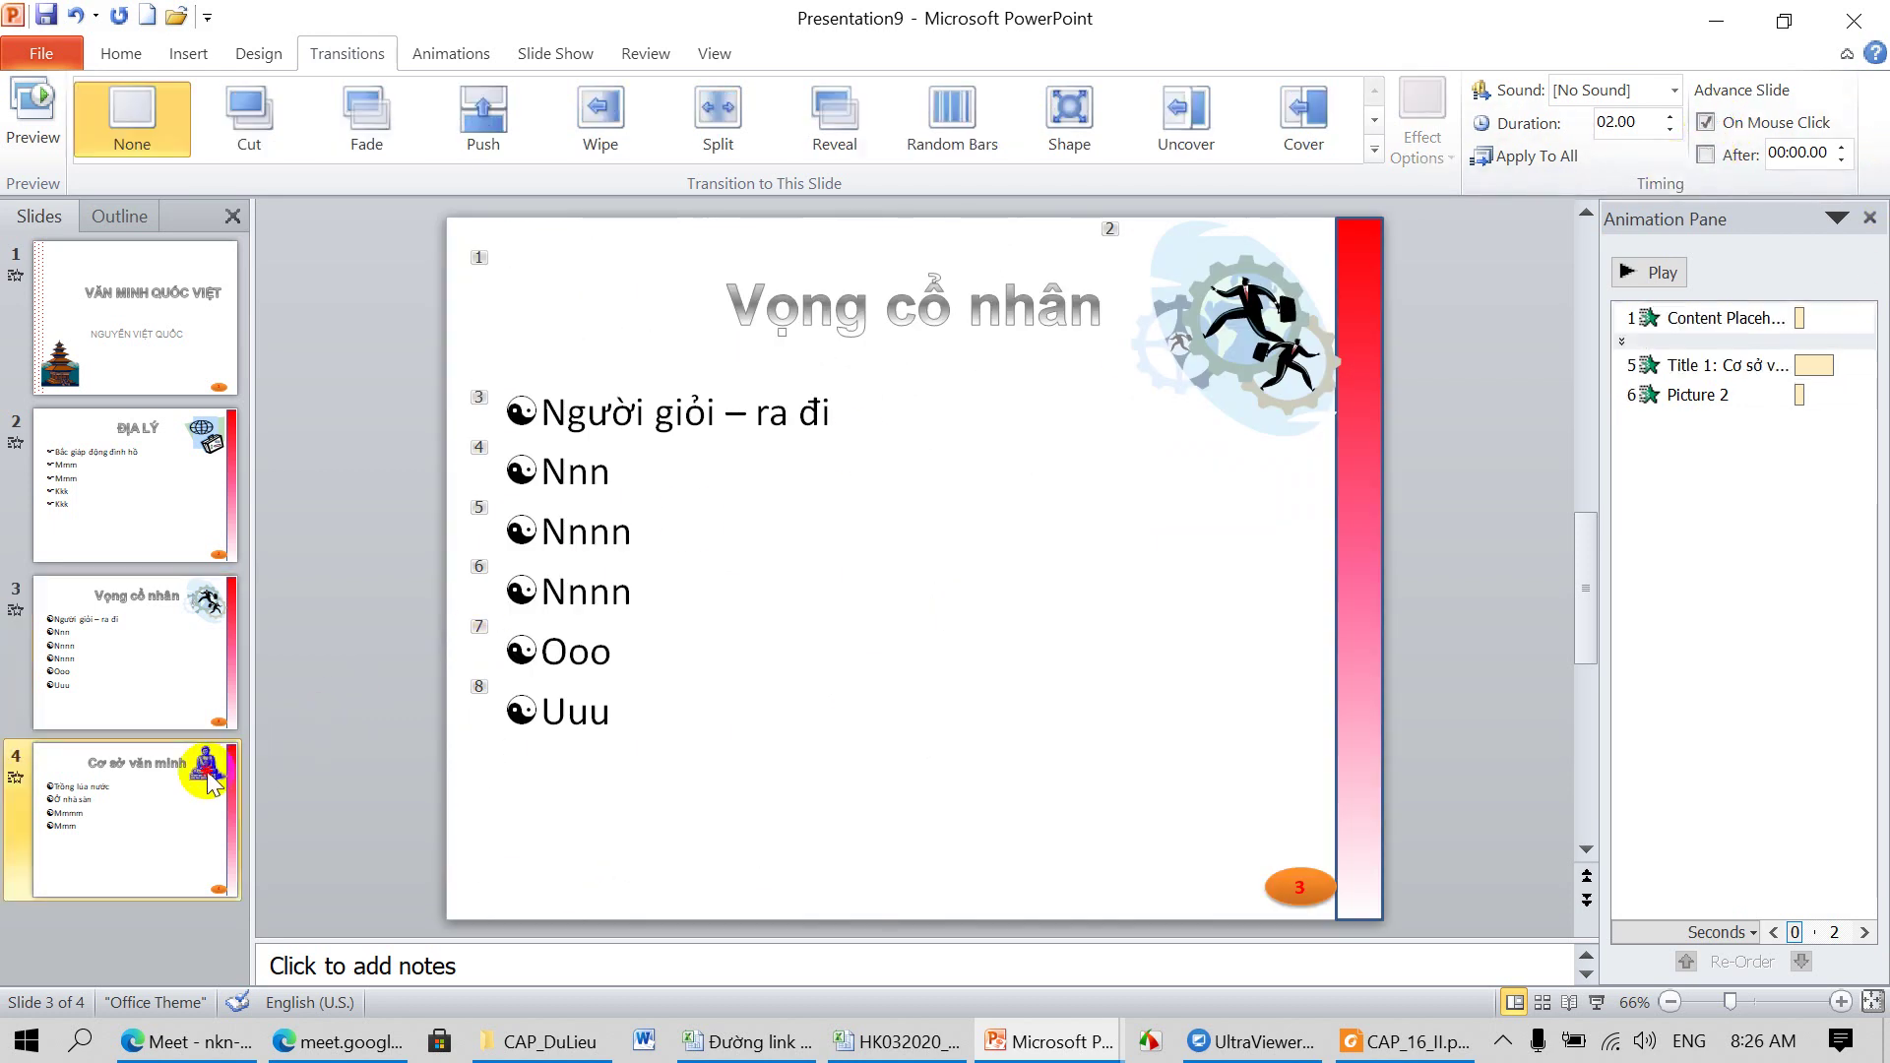
left_click(1705, 157)
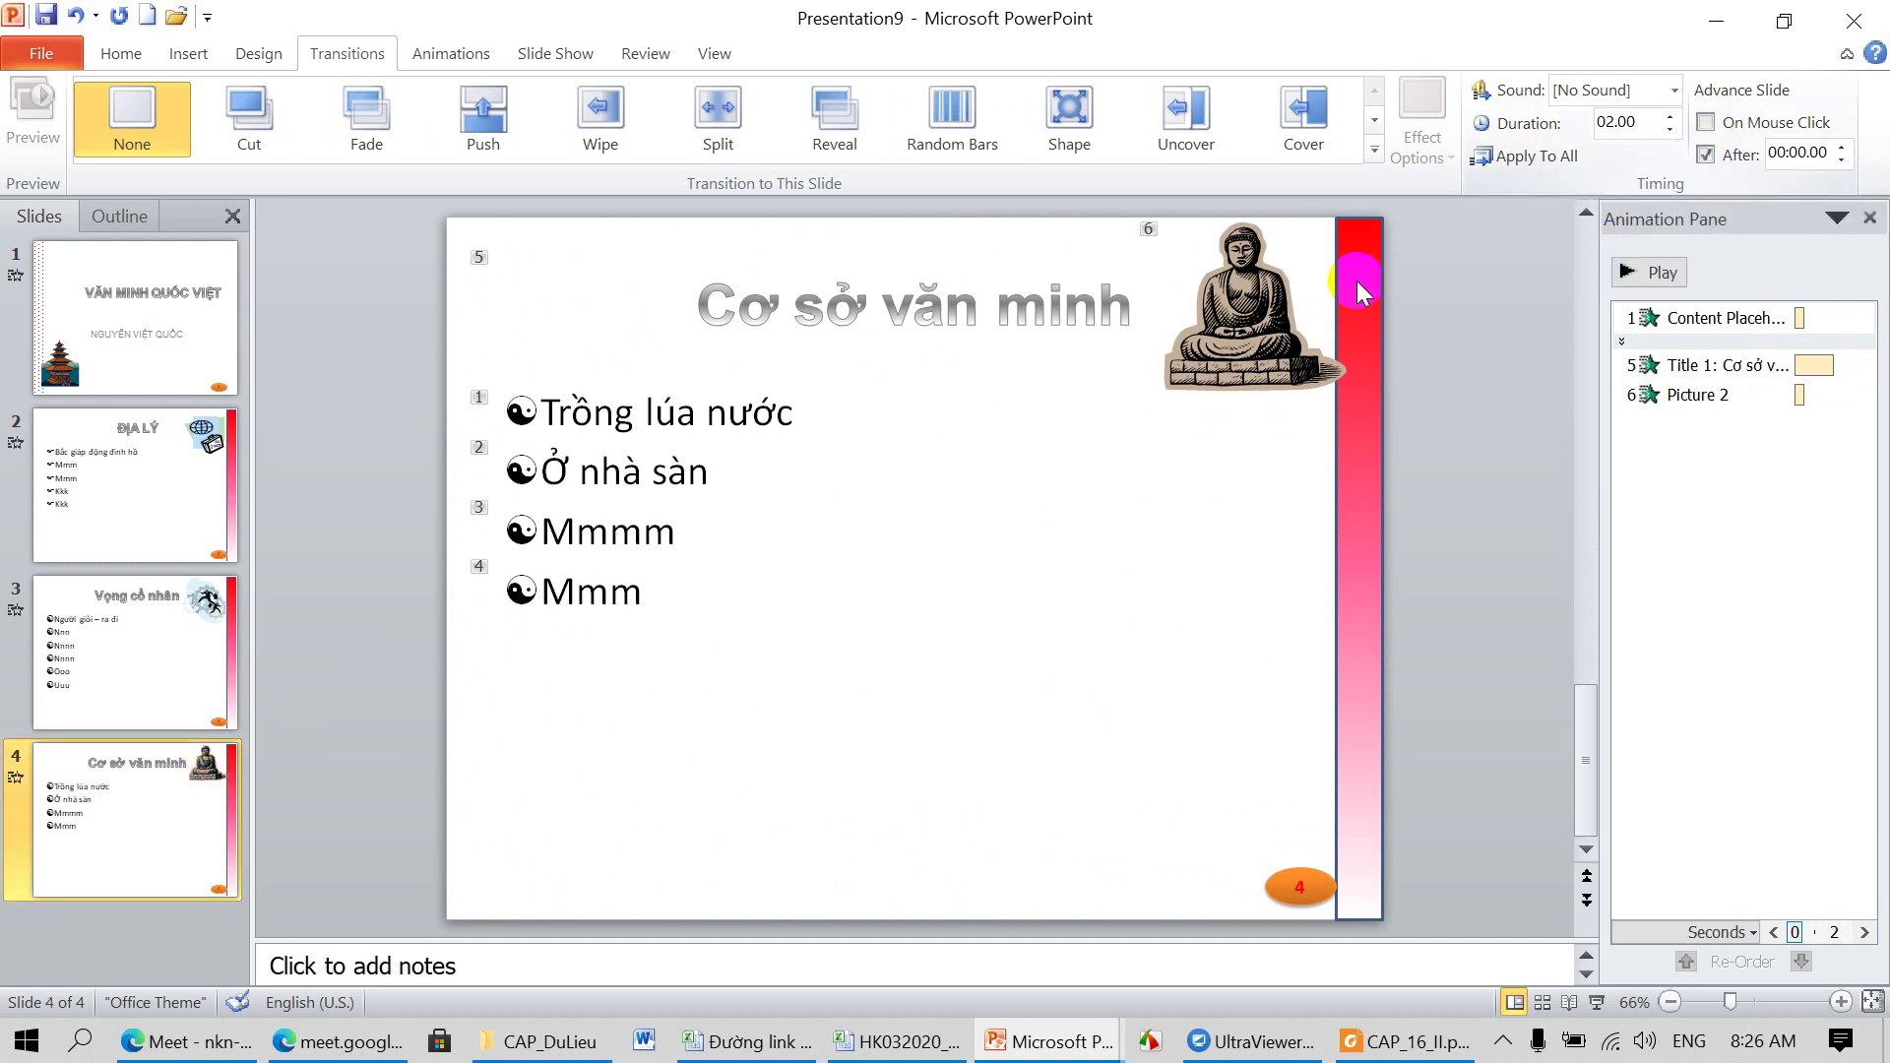
left_click(555, 53)
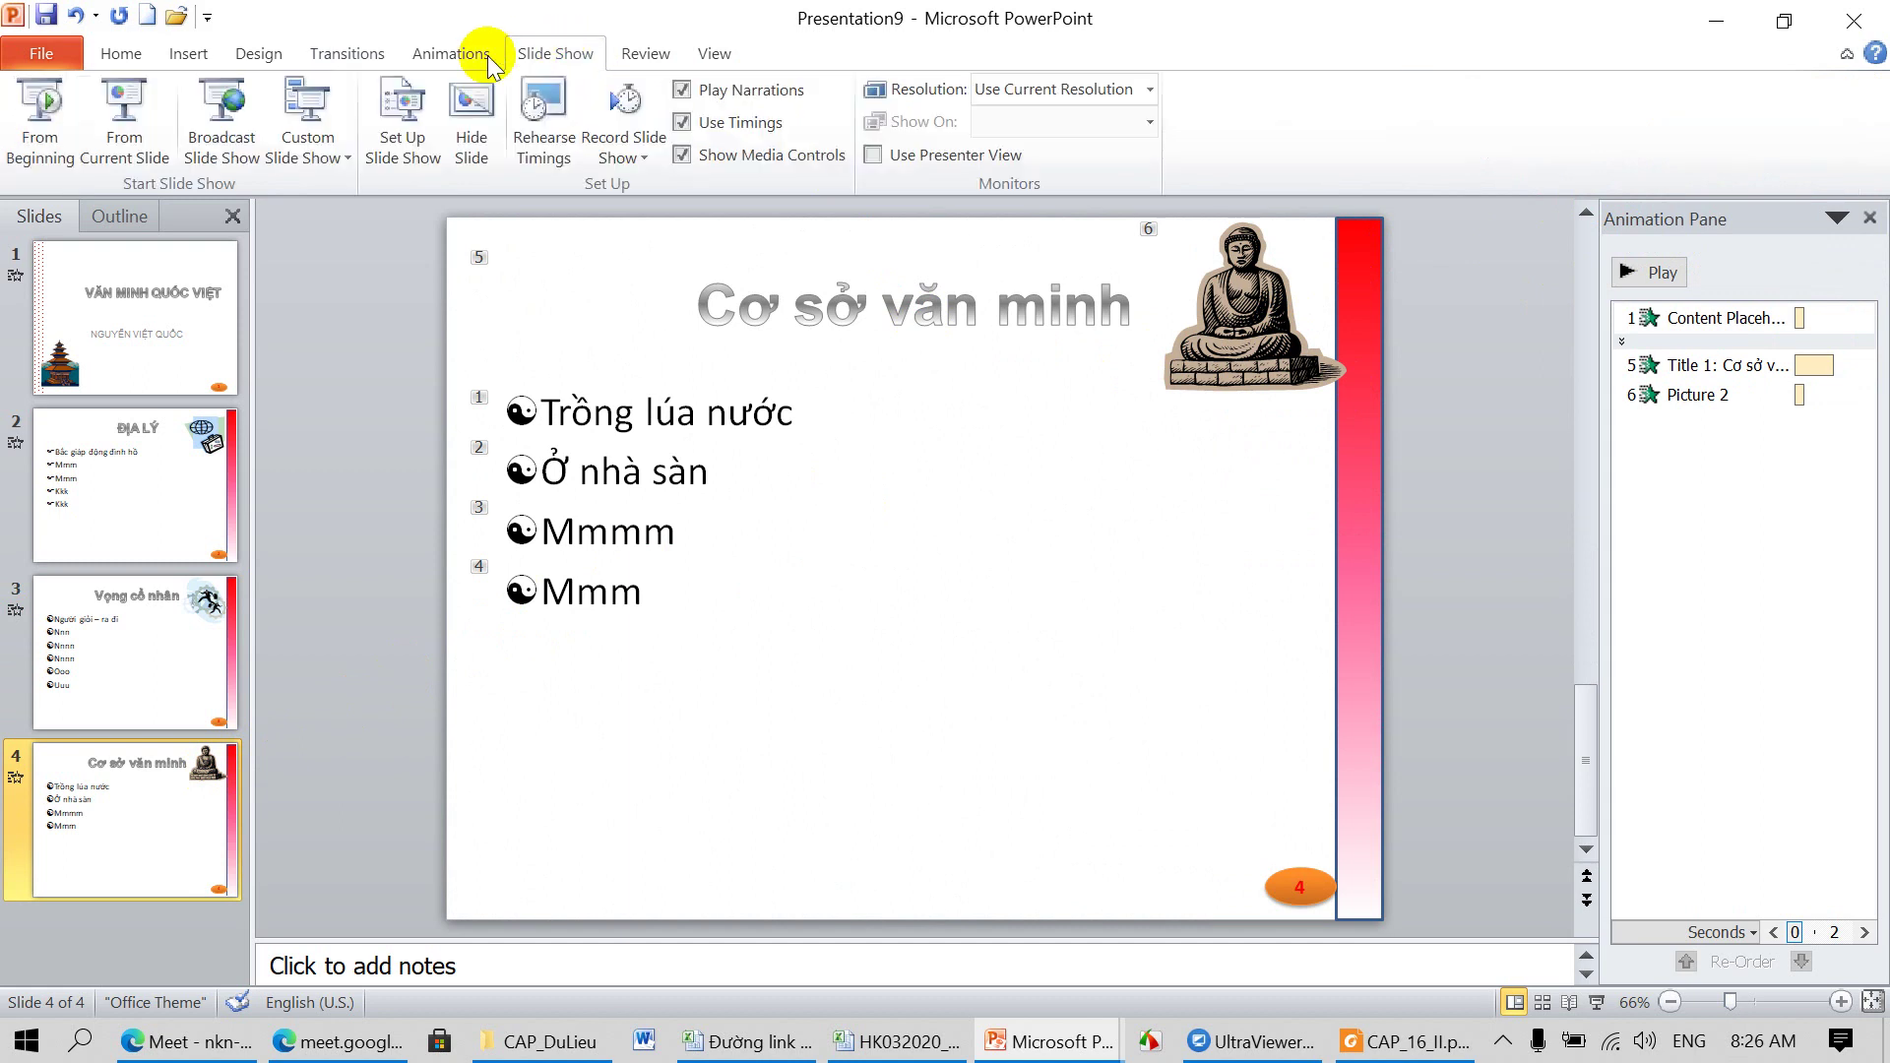
left_click(52, 111)
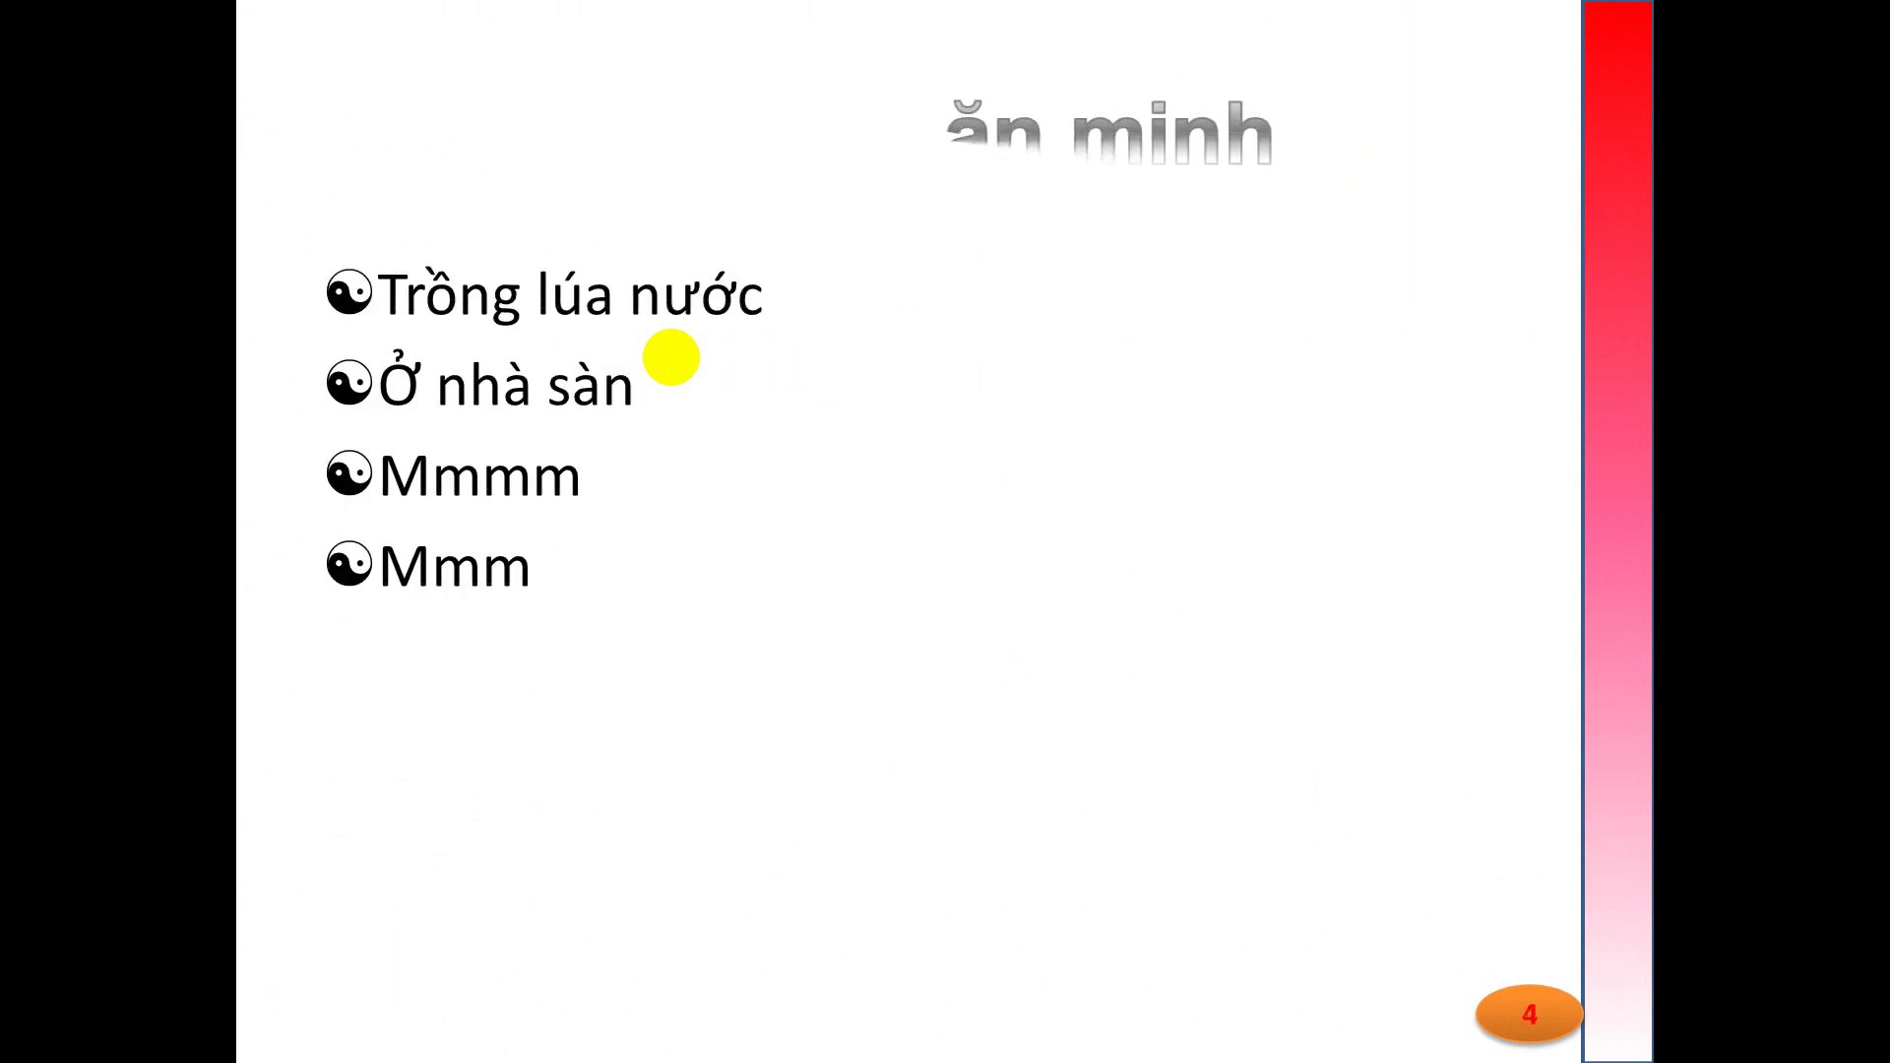
left_click(671, 357)
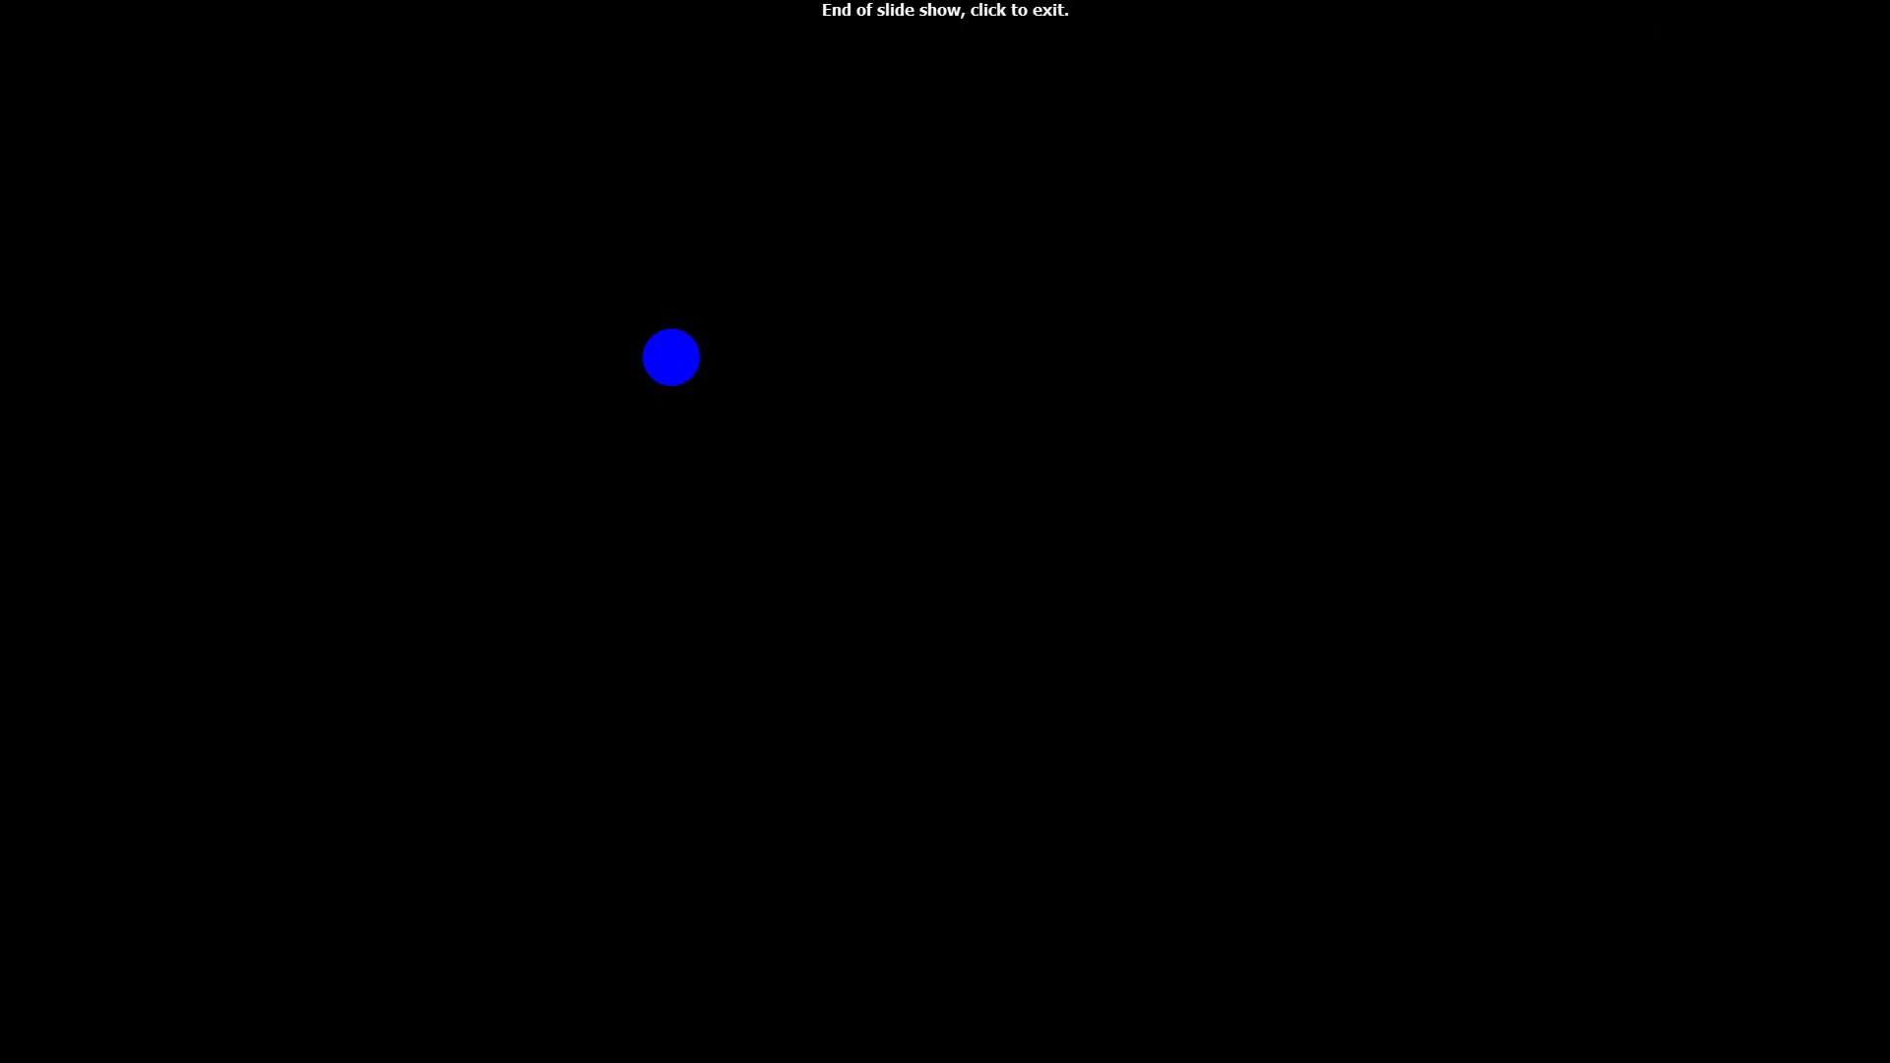
left_click(672, 358)
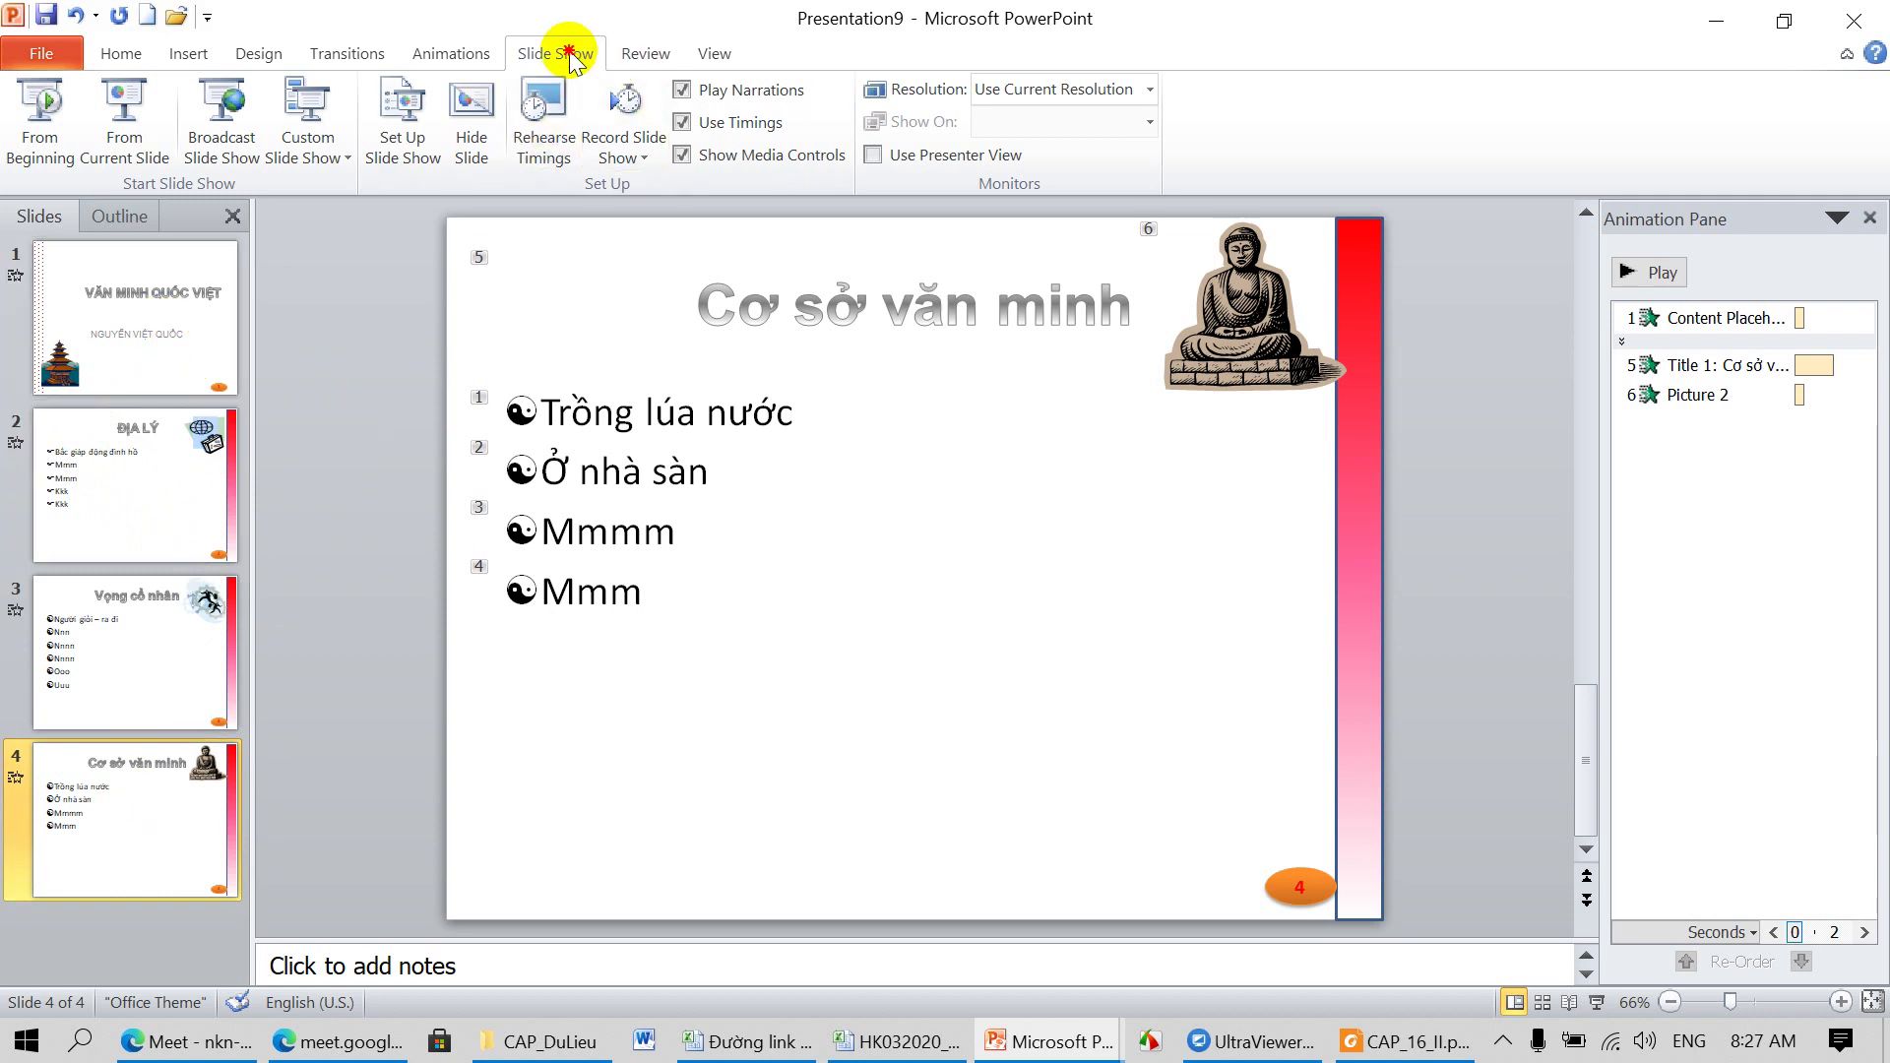
Step: Check the Custom Shows list, which is empty, and close it
left_click(347, 162)
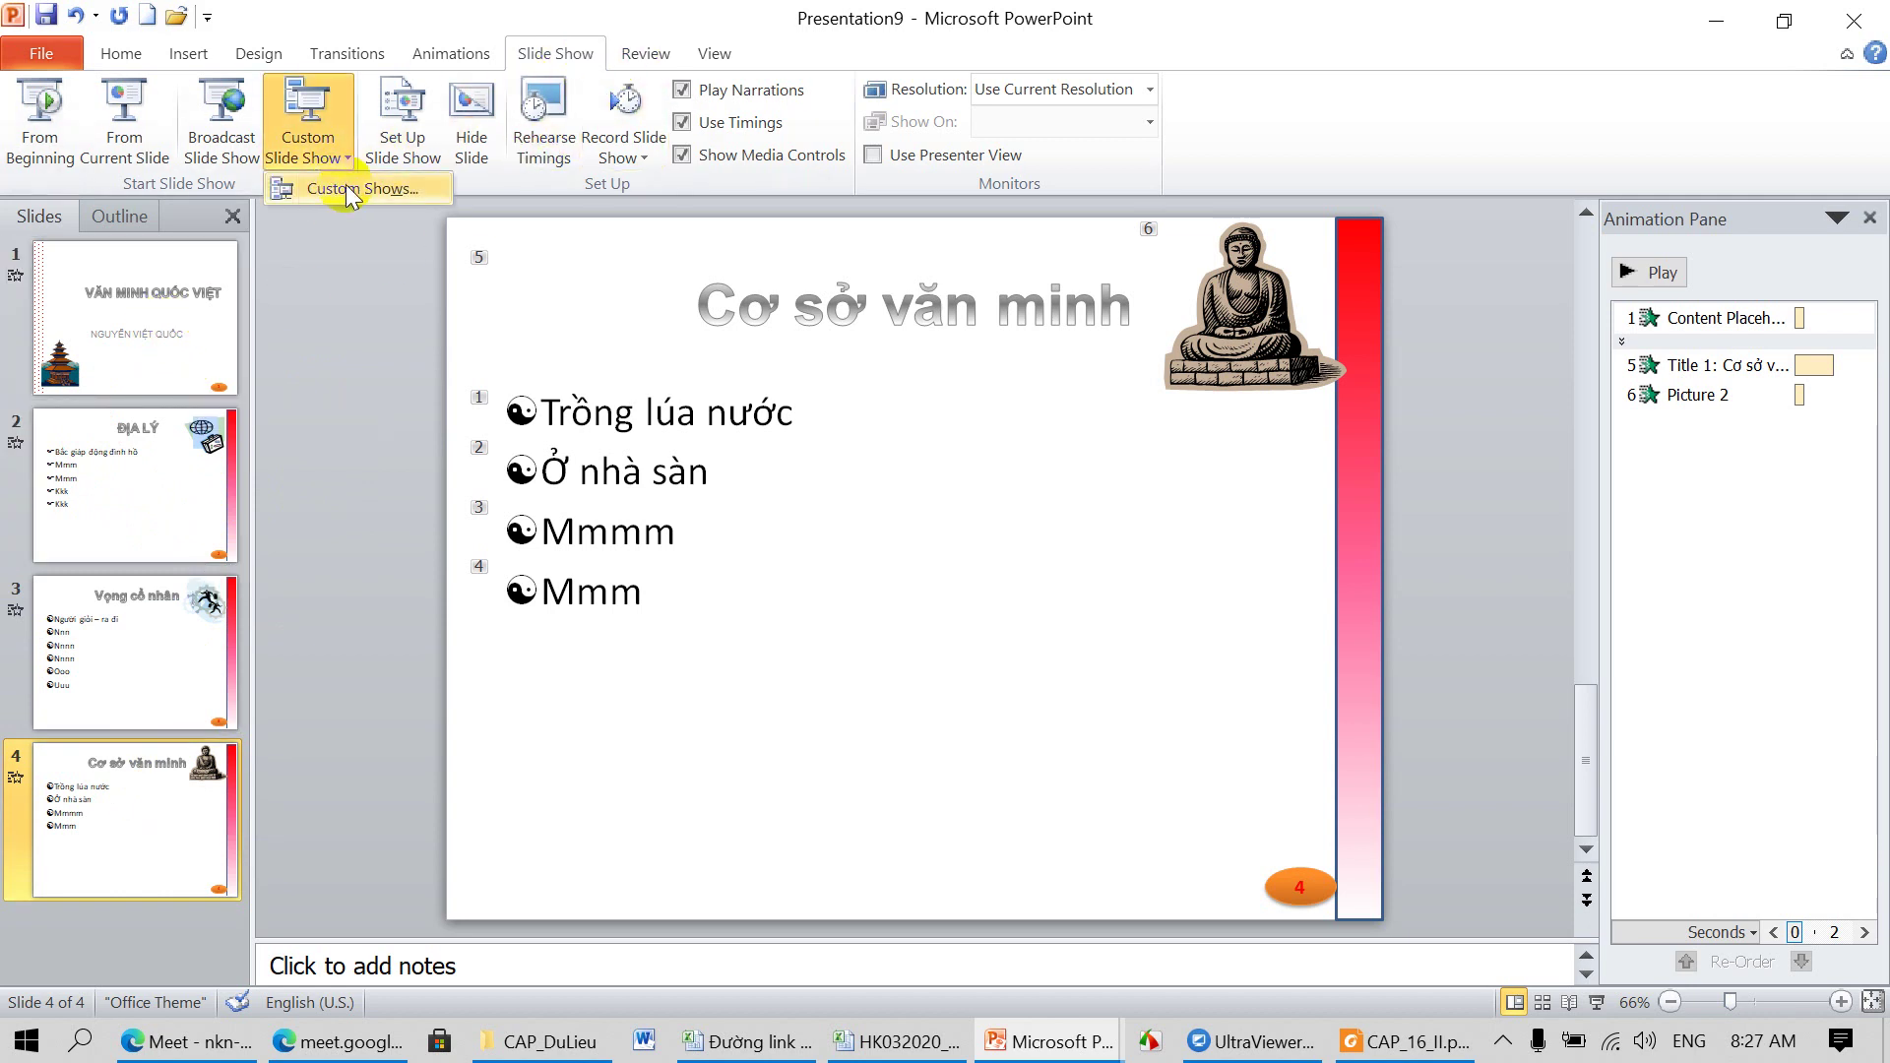
left_click(344, 187)
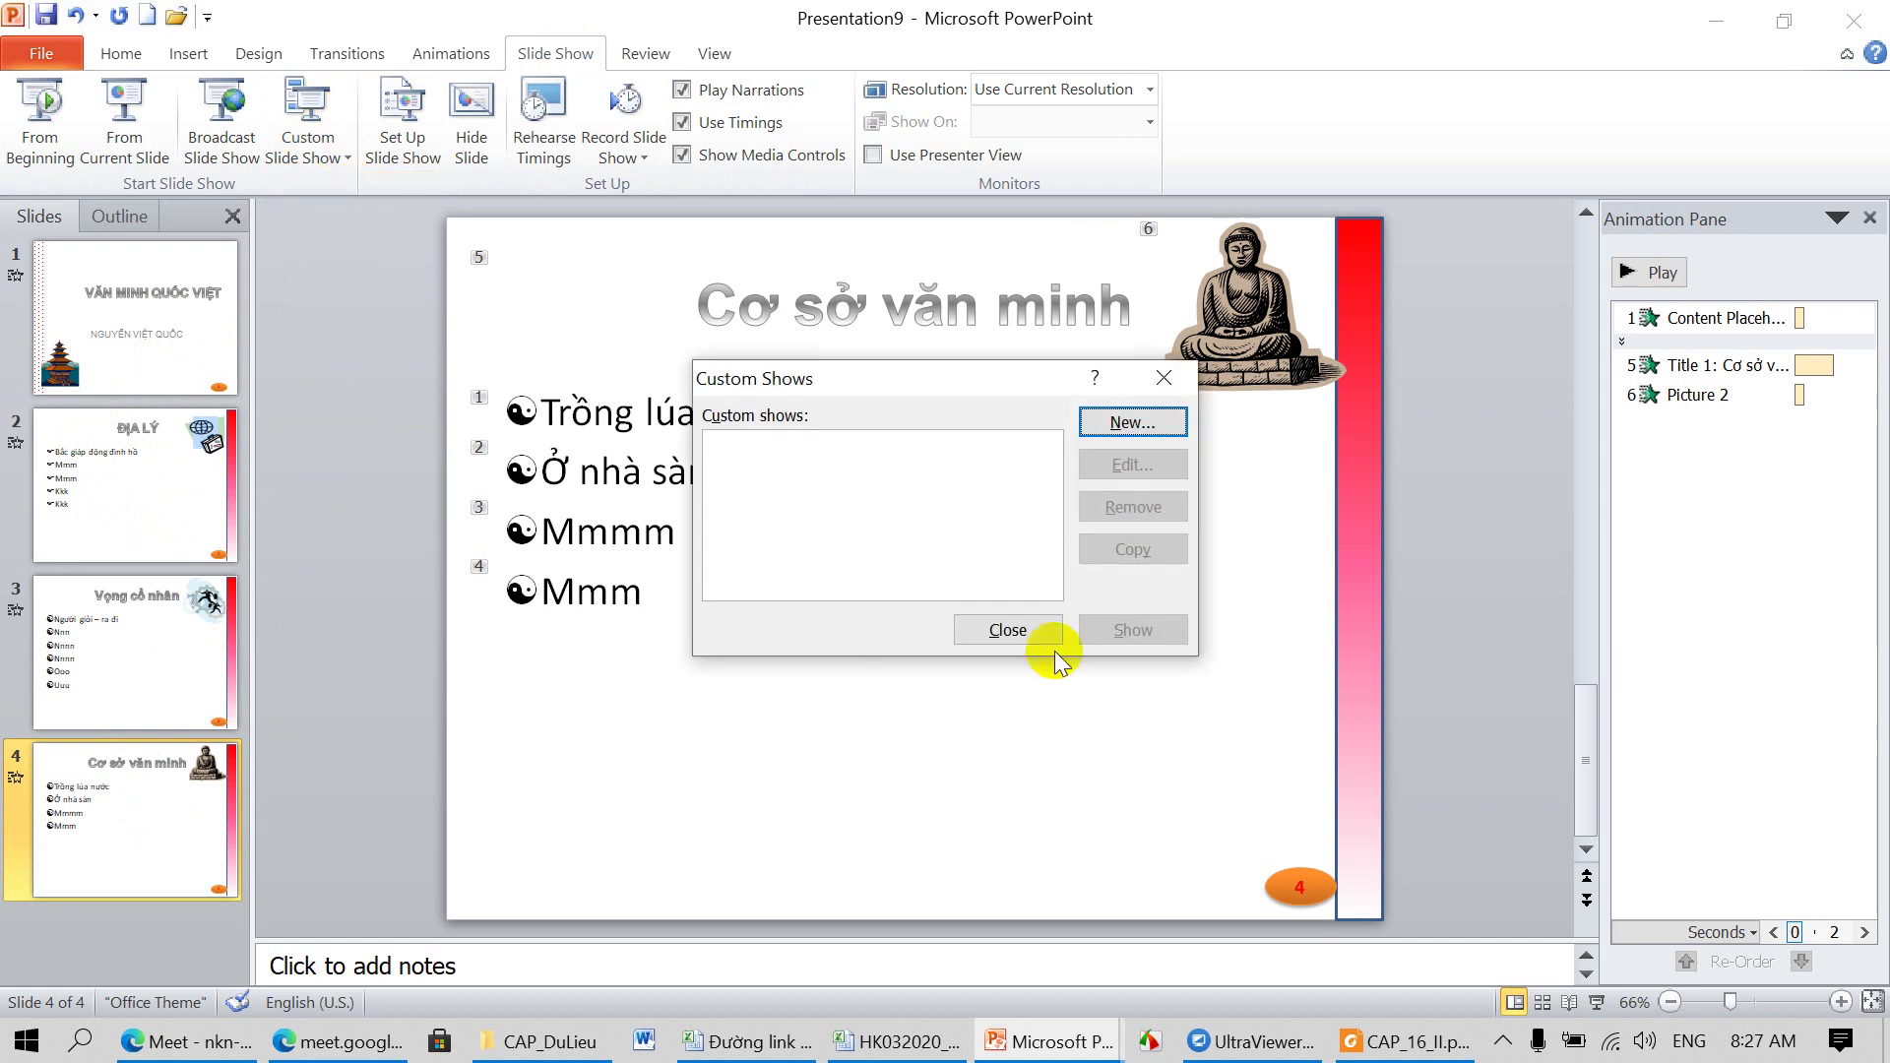
left_click(1014, 630)
Step: Turn on 'Loop continuously until Esc' in Set Up Slide Show and restart the show from the beginning
left_click(404, 118)
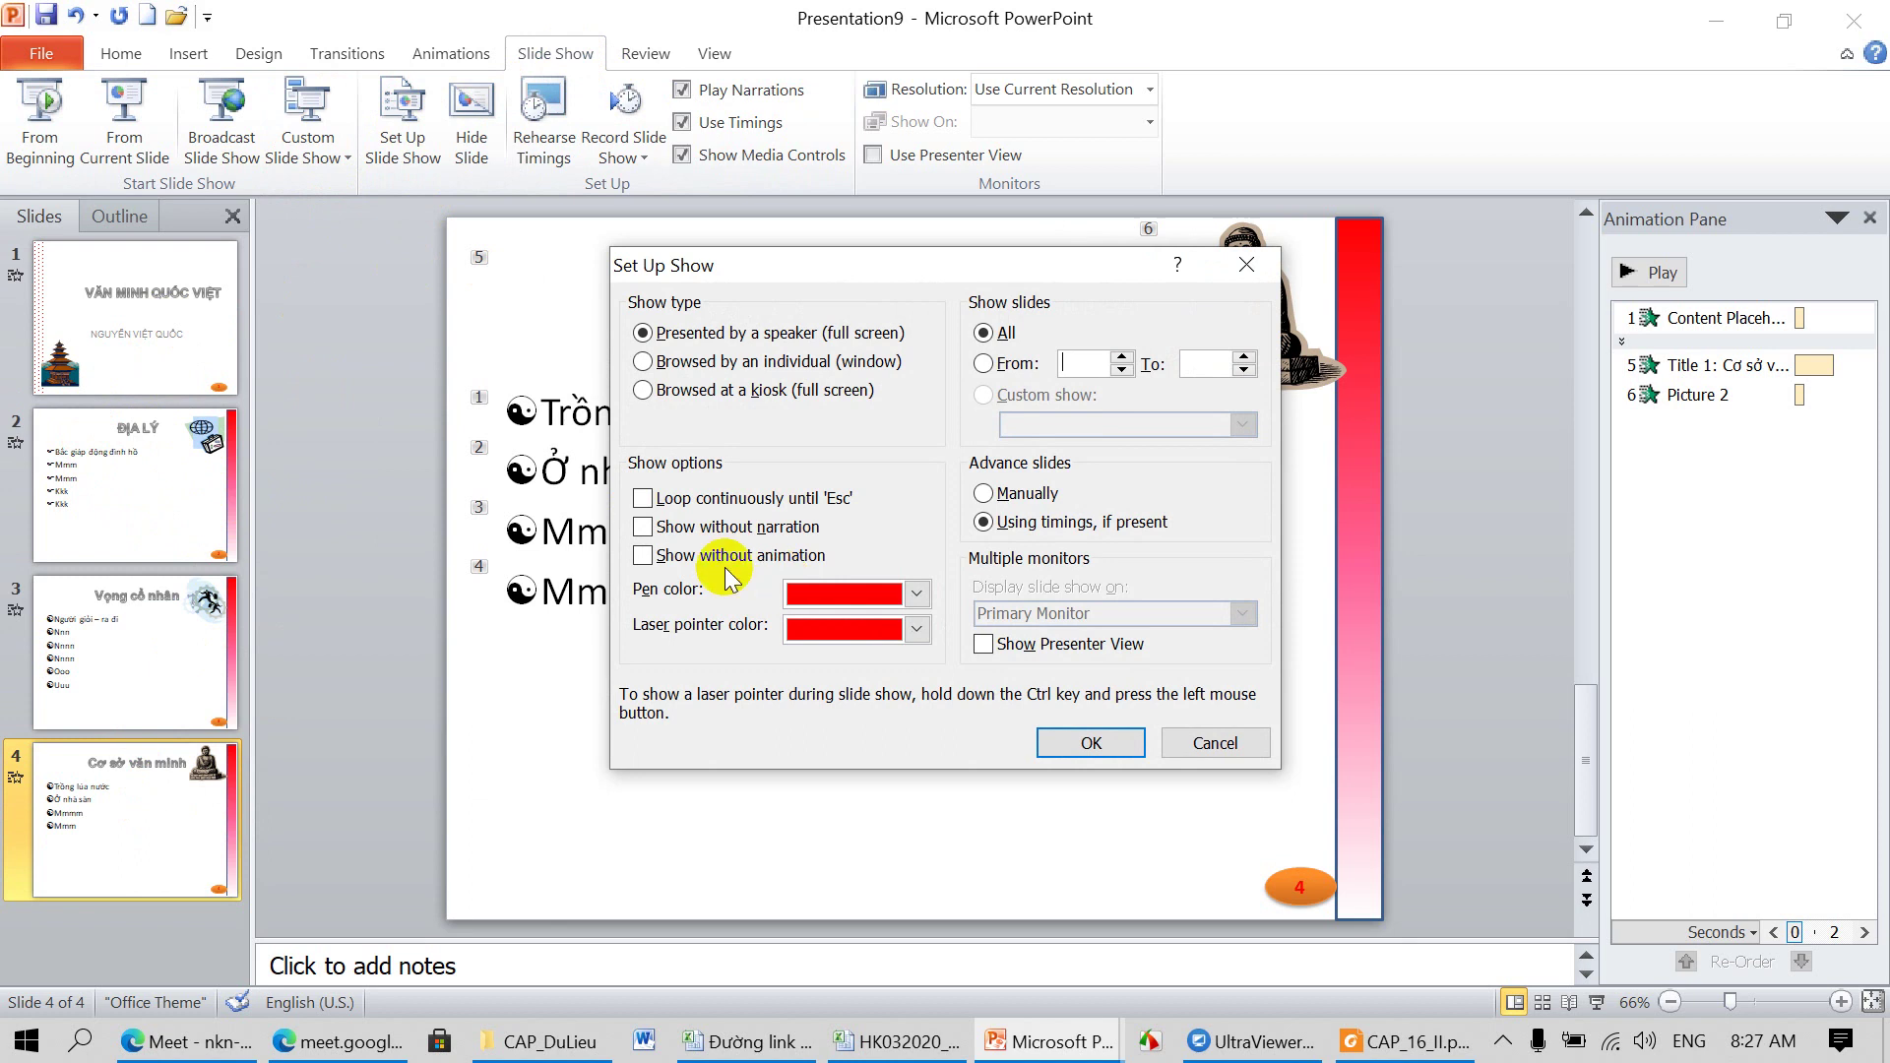
left_click(646, 499)
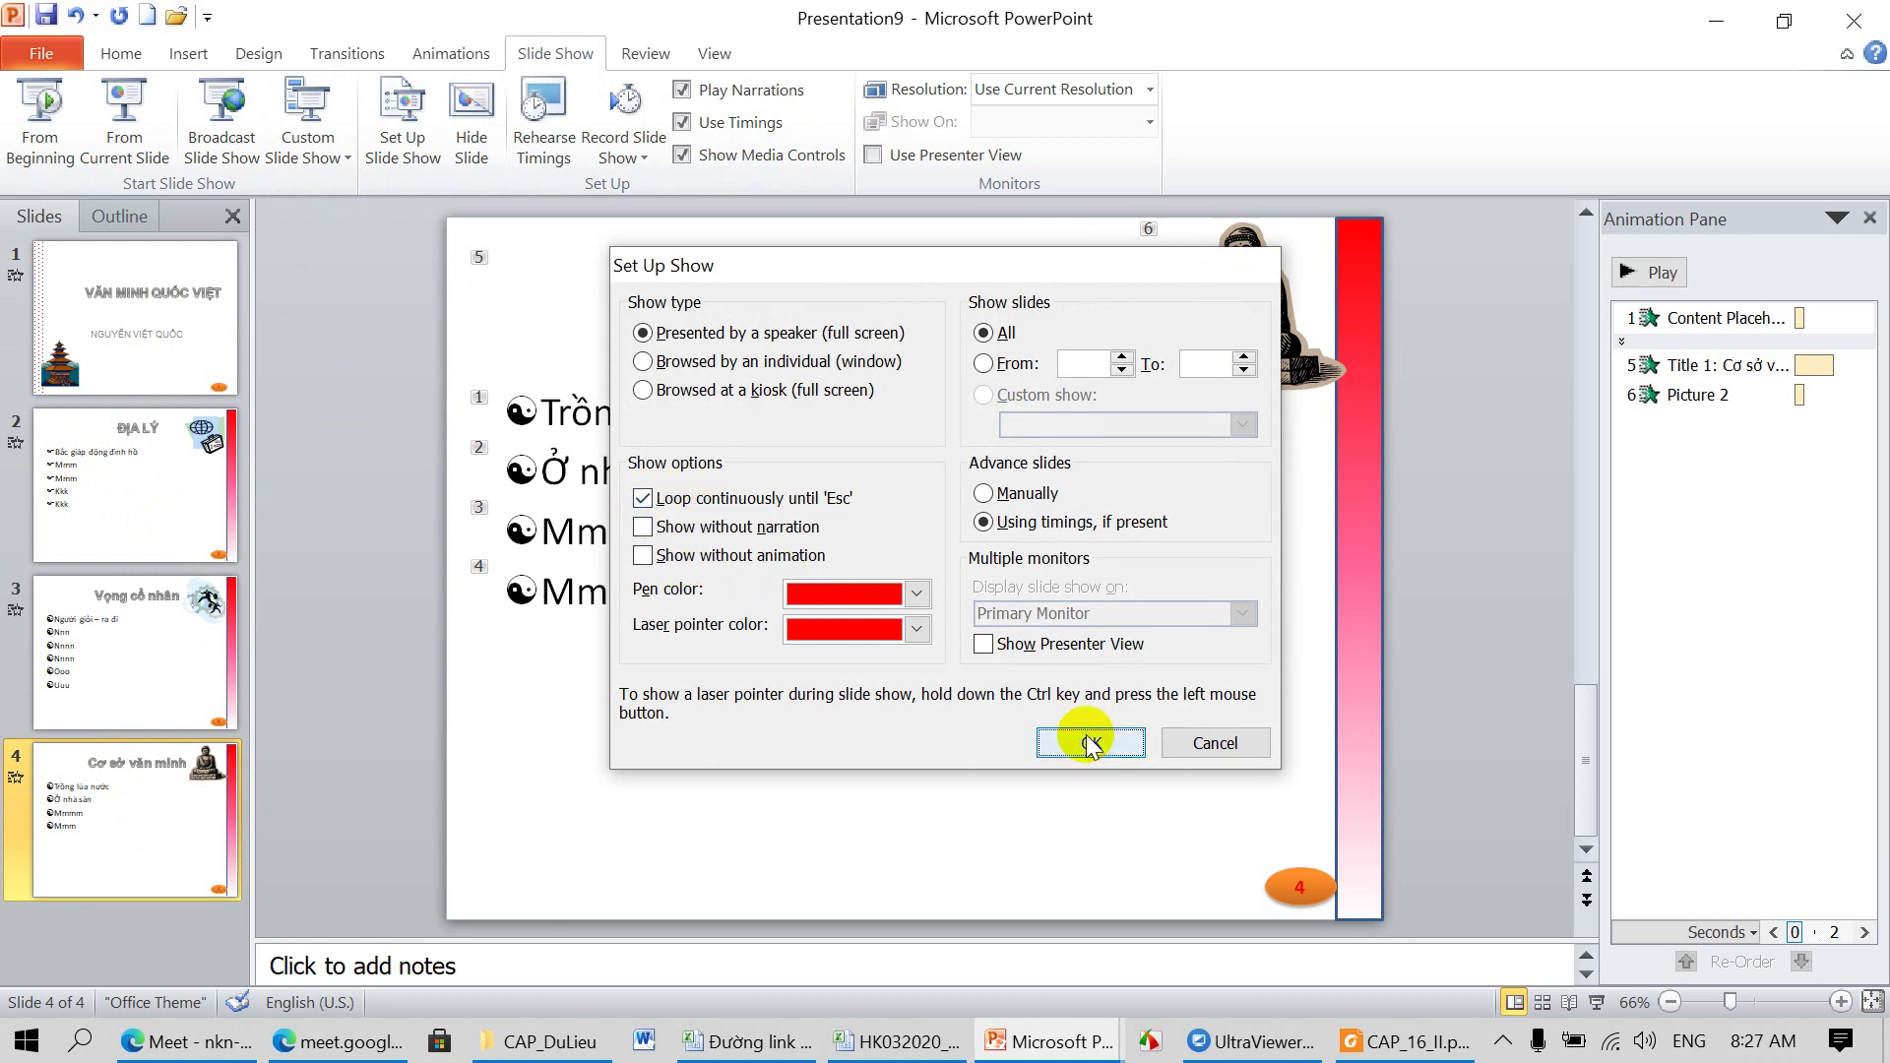
left_click(1091, 743)
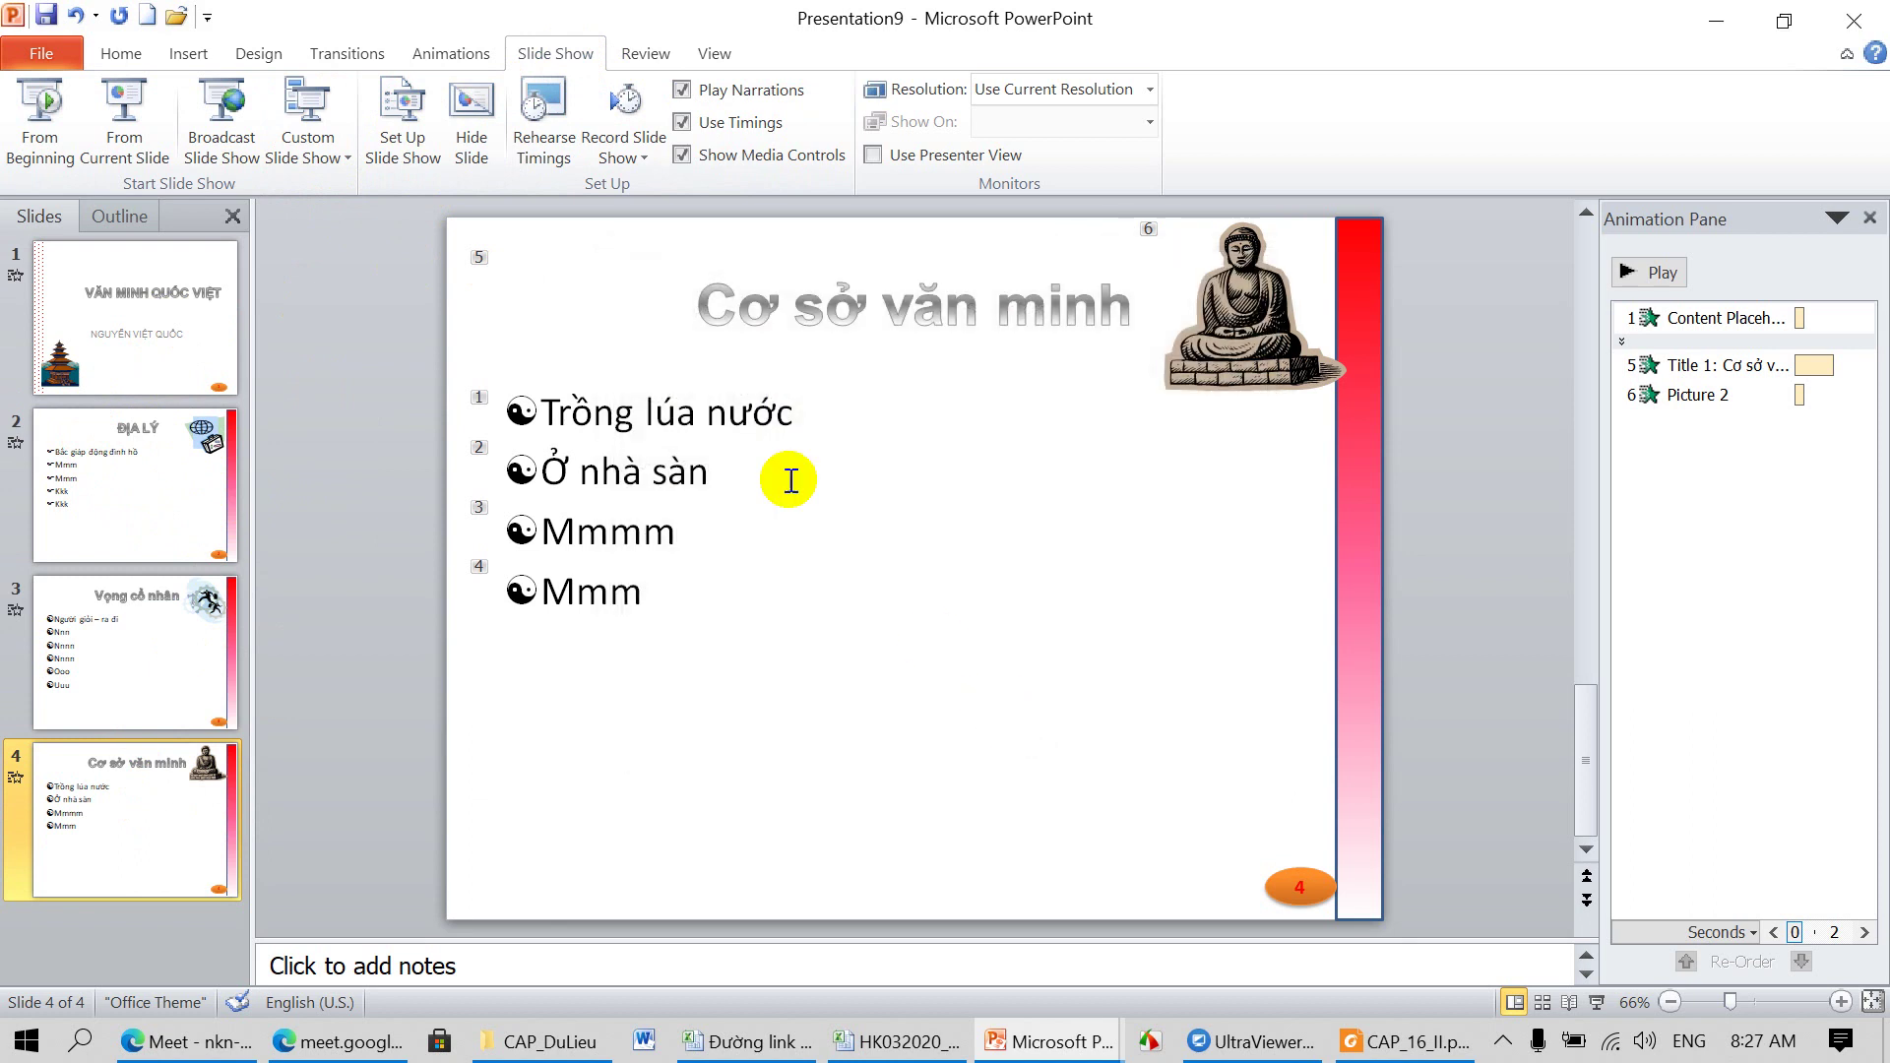
left_click(36, 115)
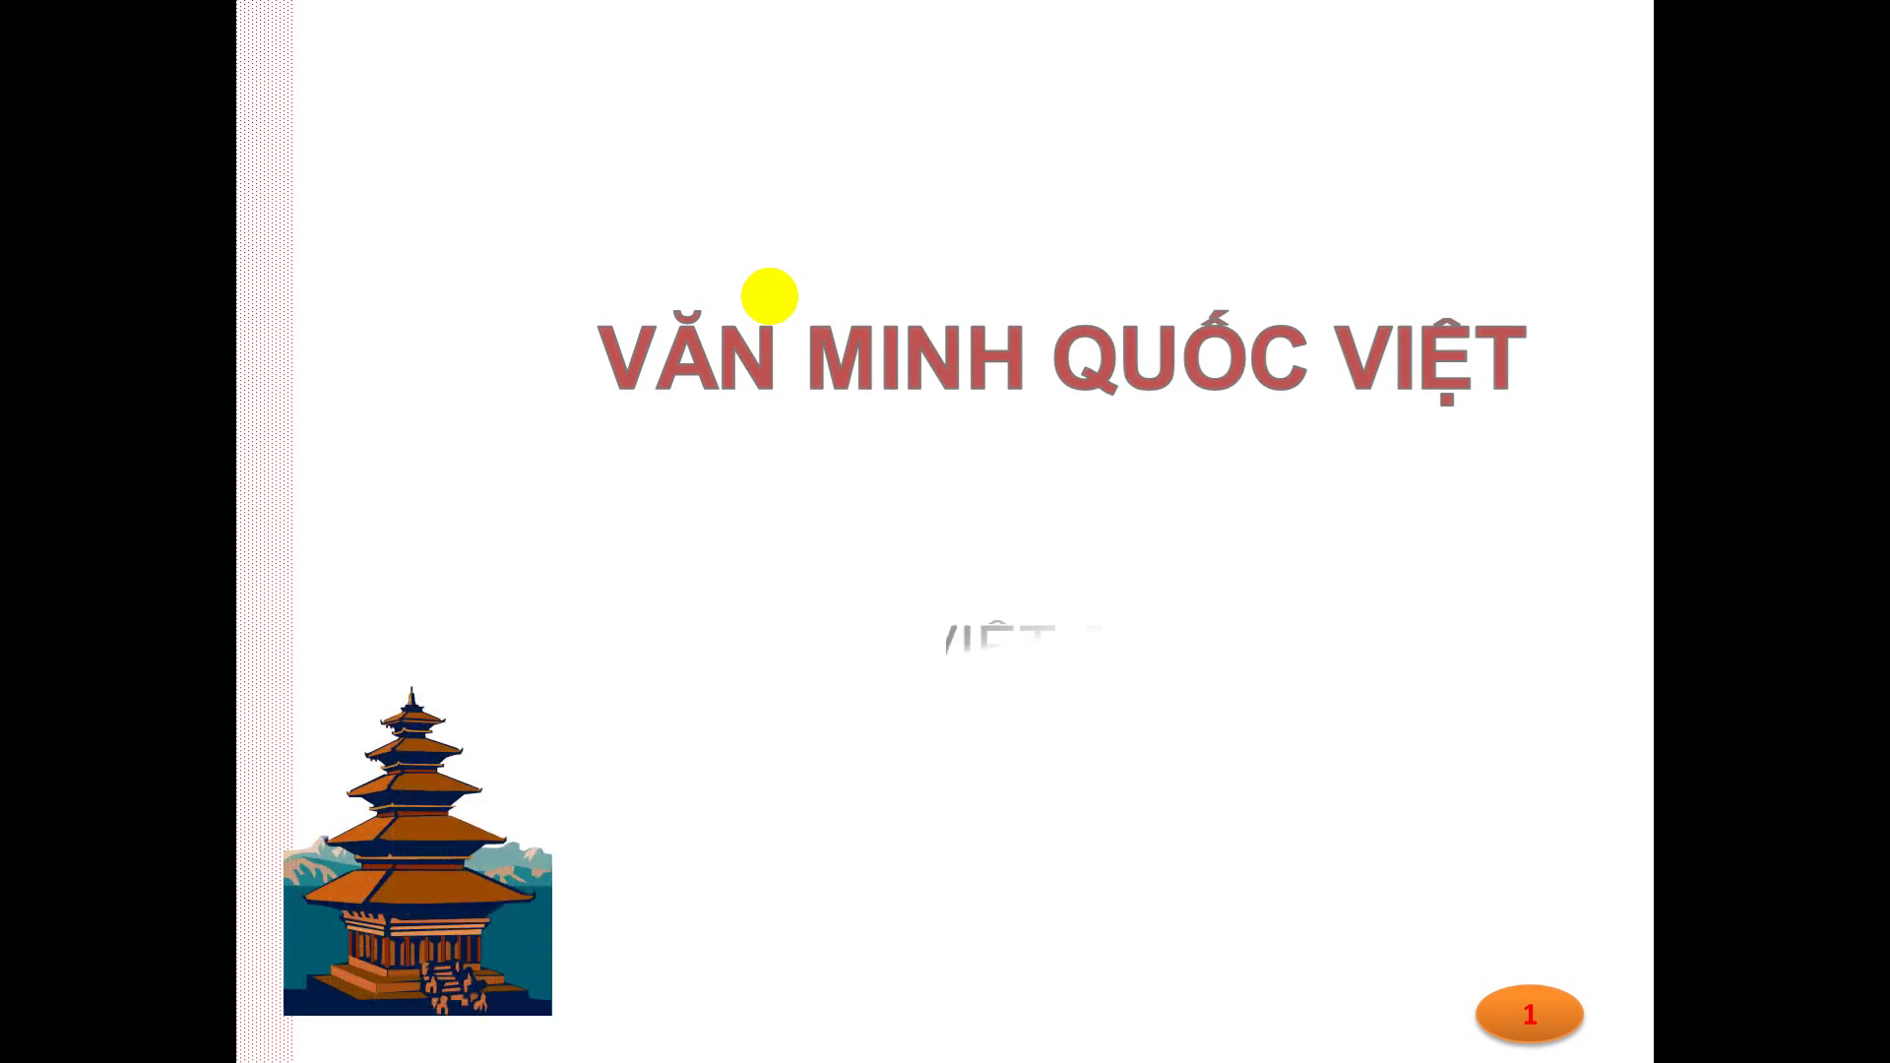
Step: Click through the looping show past slide 4 and back to the title slide, then exit with Esc
left_click(835, 976)
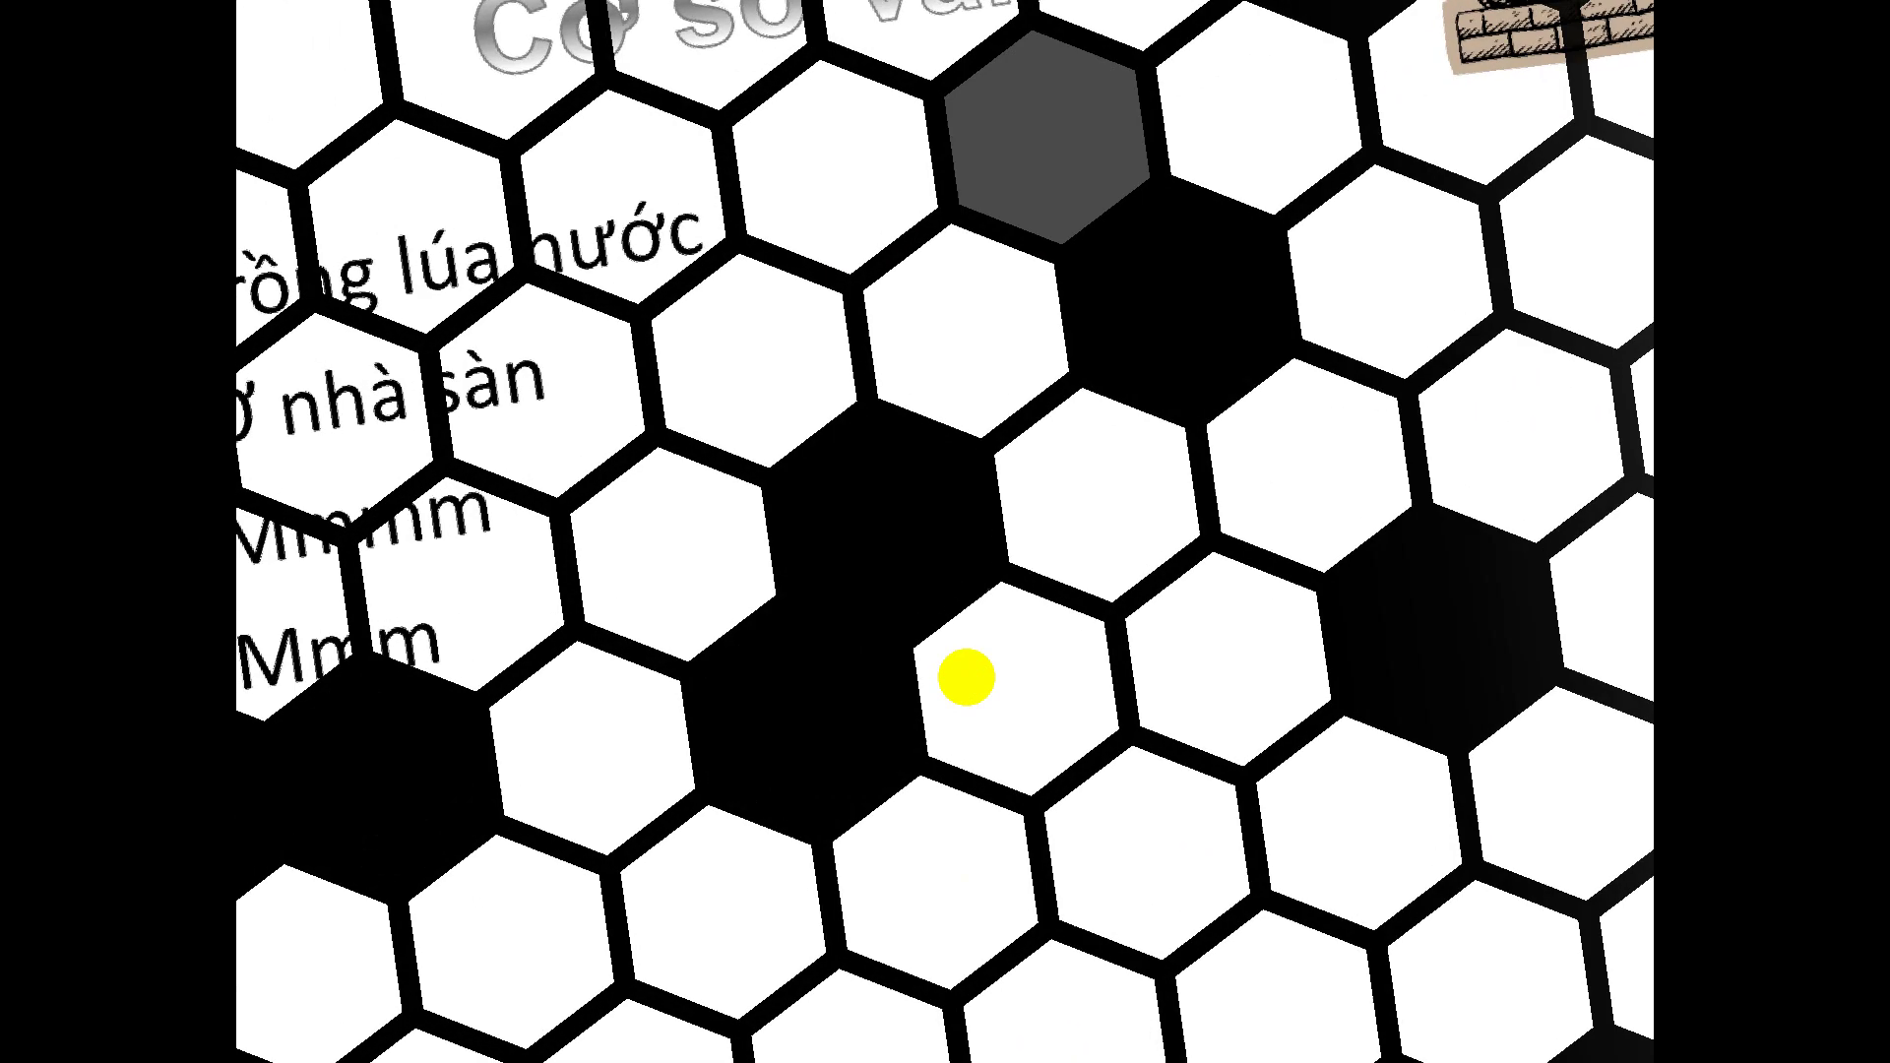
left_click(966, 677)
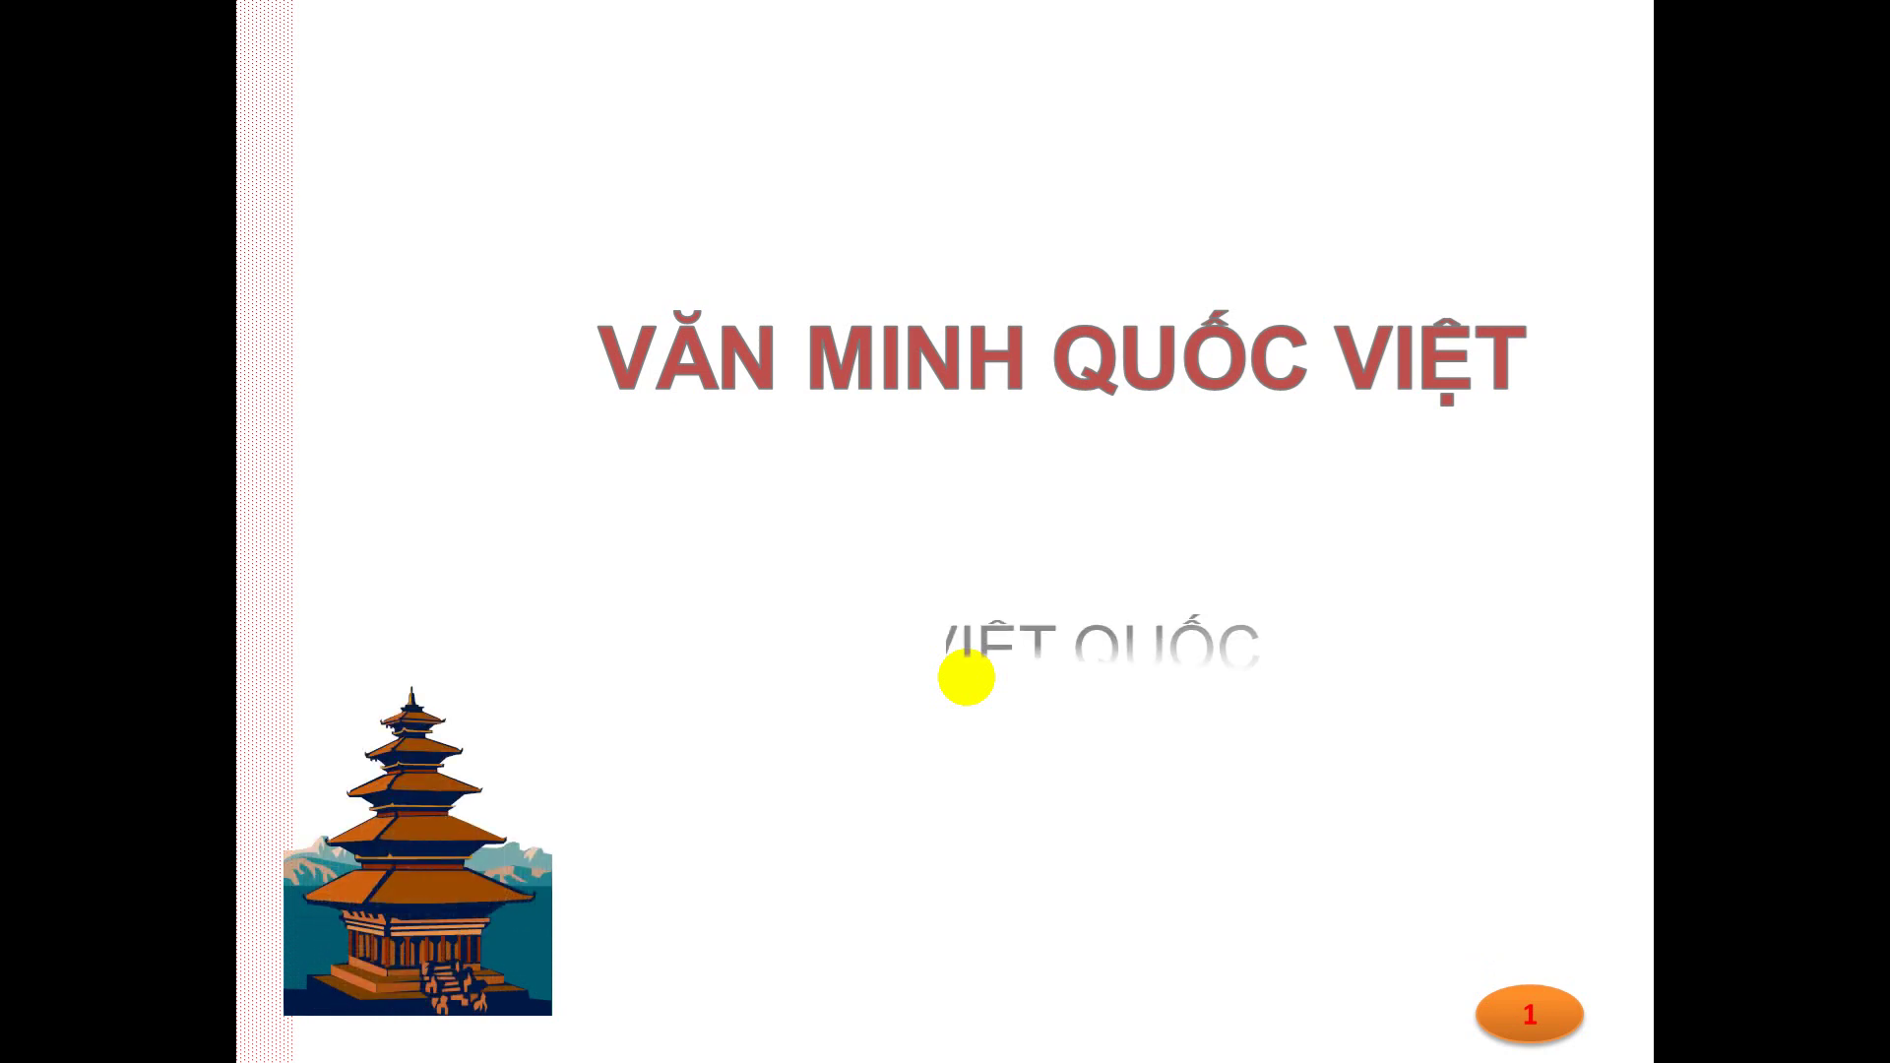
left_click(966, 677)
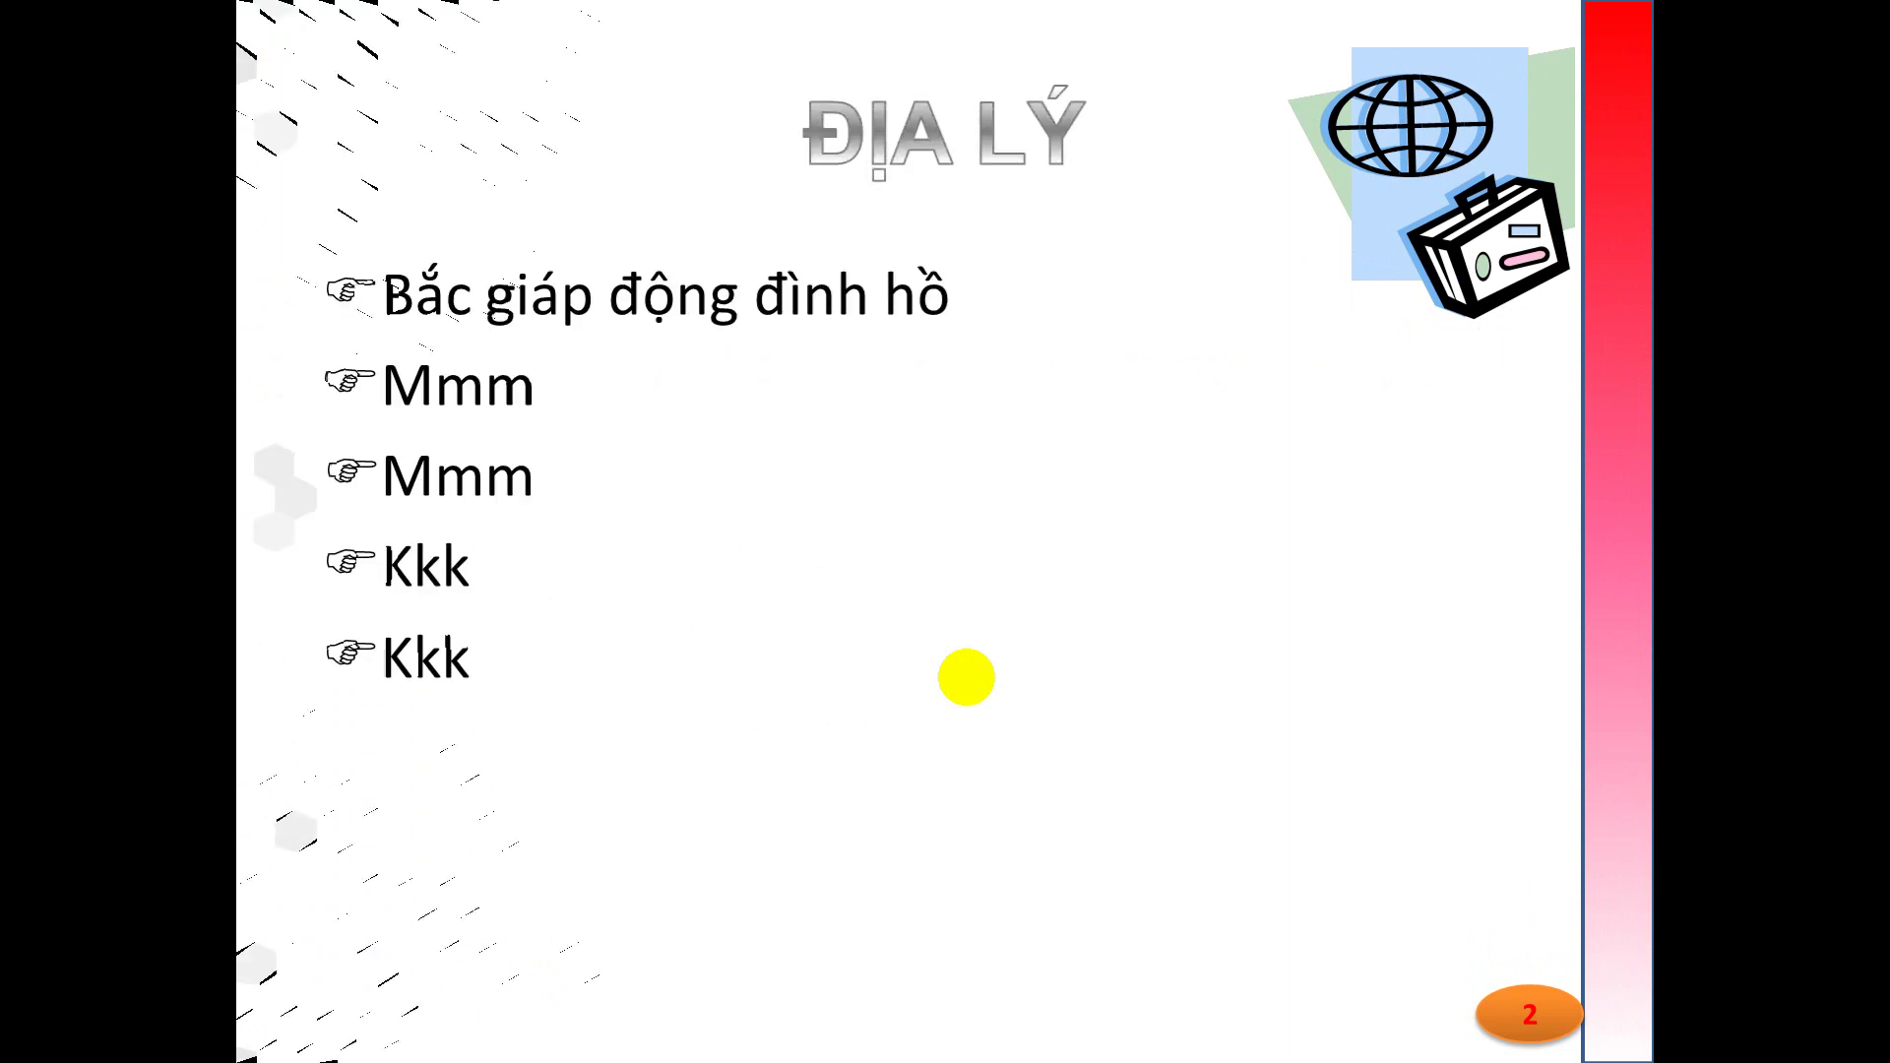
left_click(966, 678)
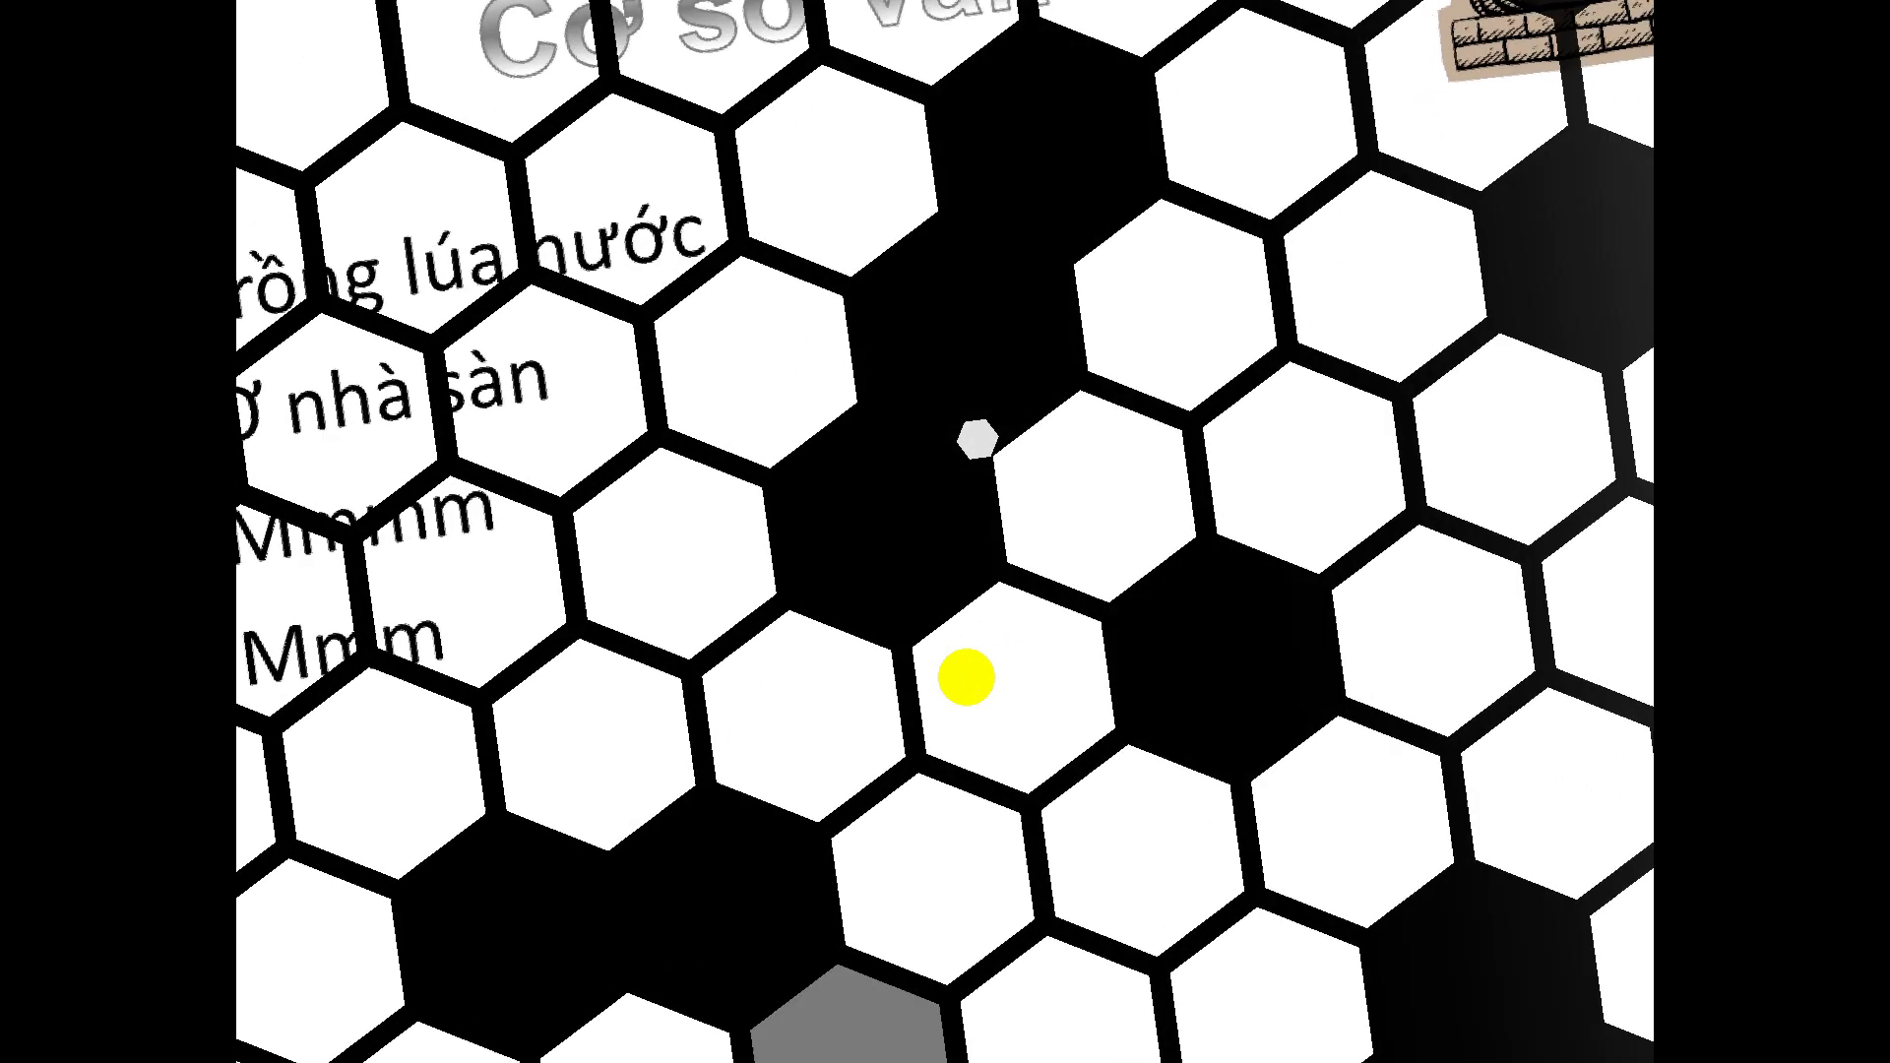
left_click(967, 678)
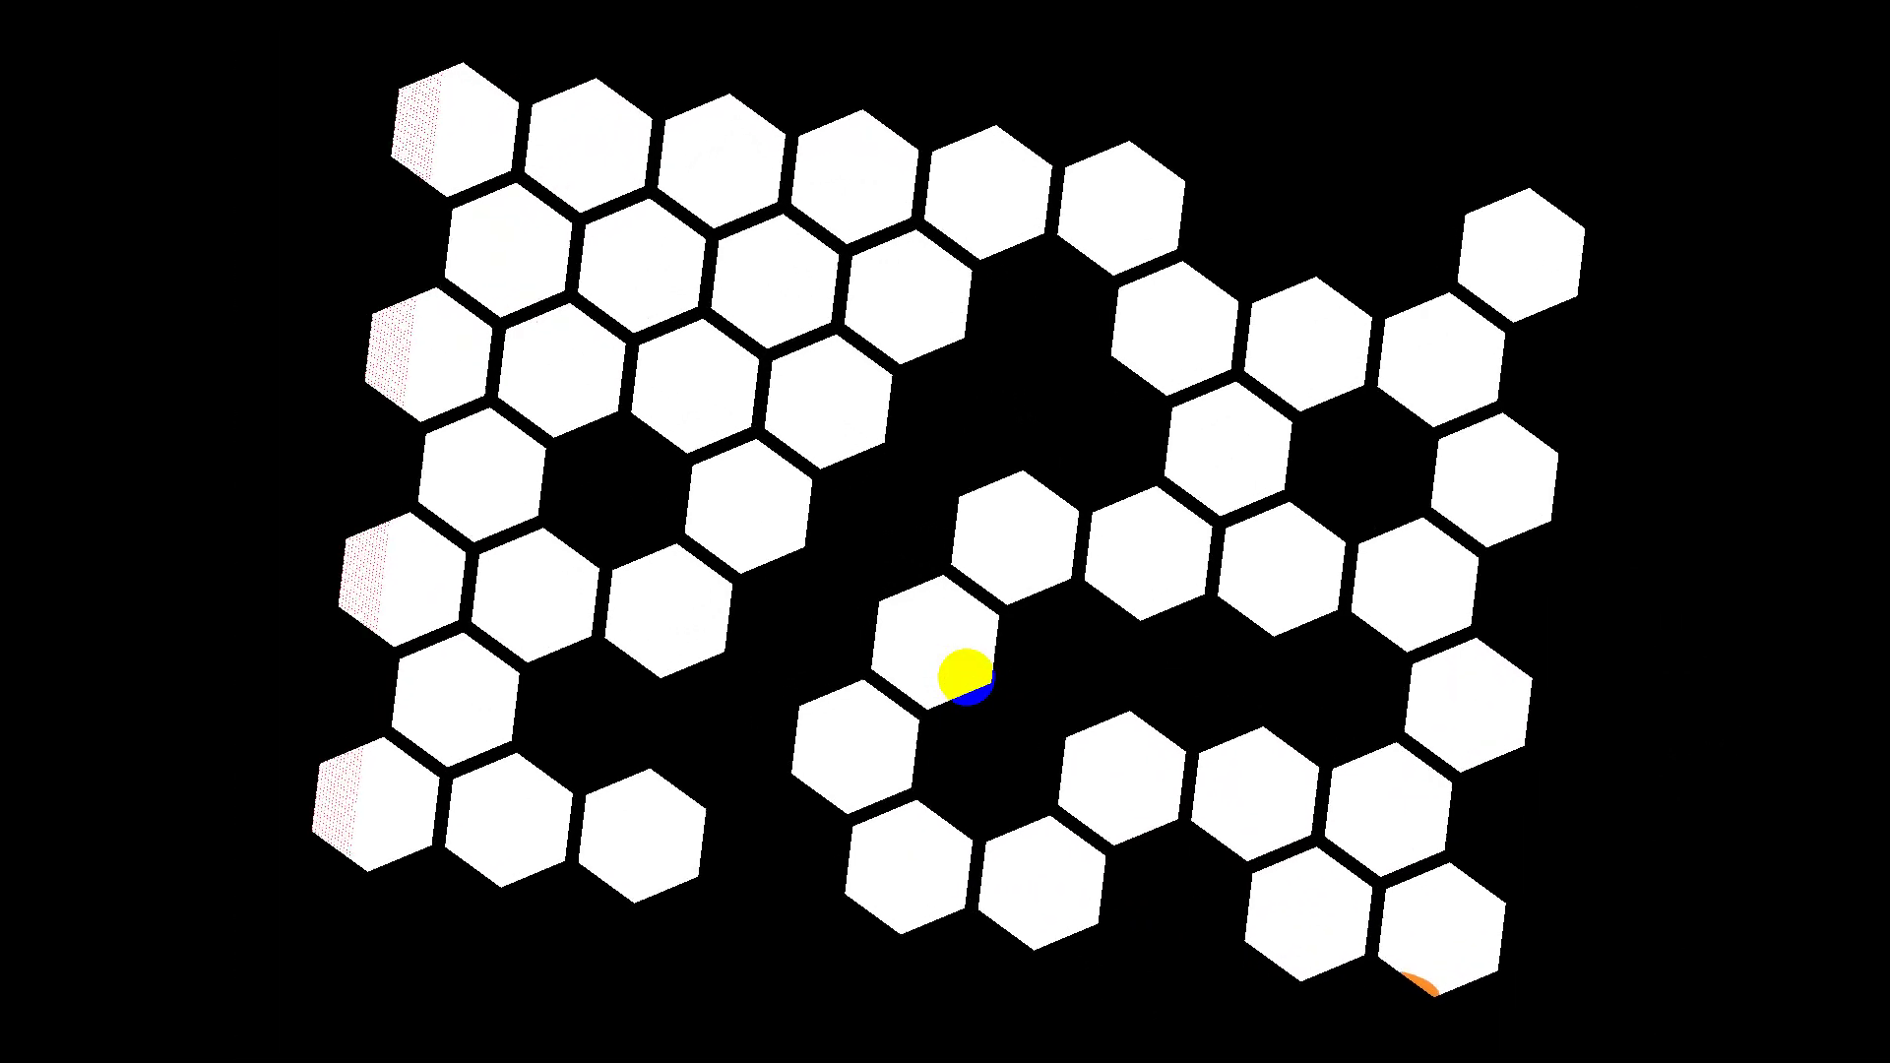
key("Escape")
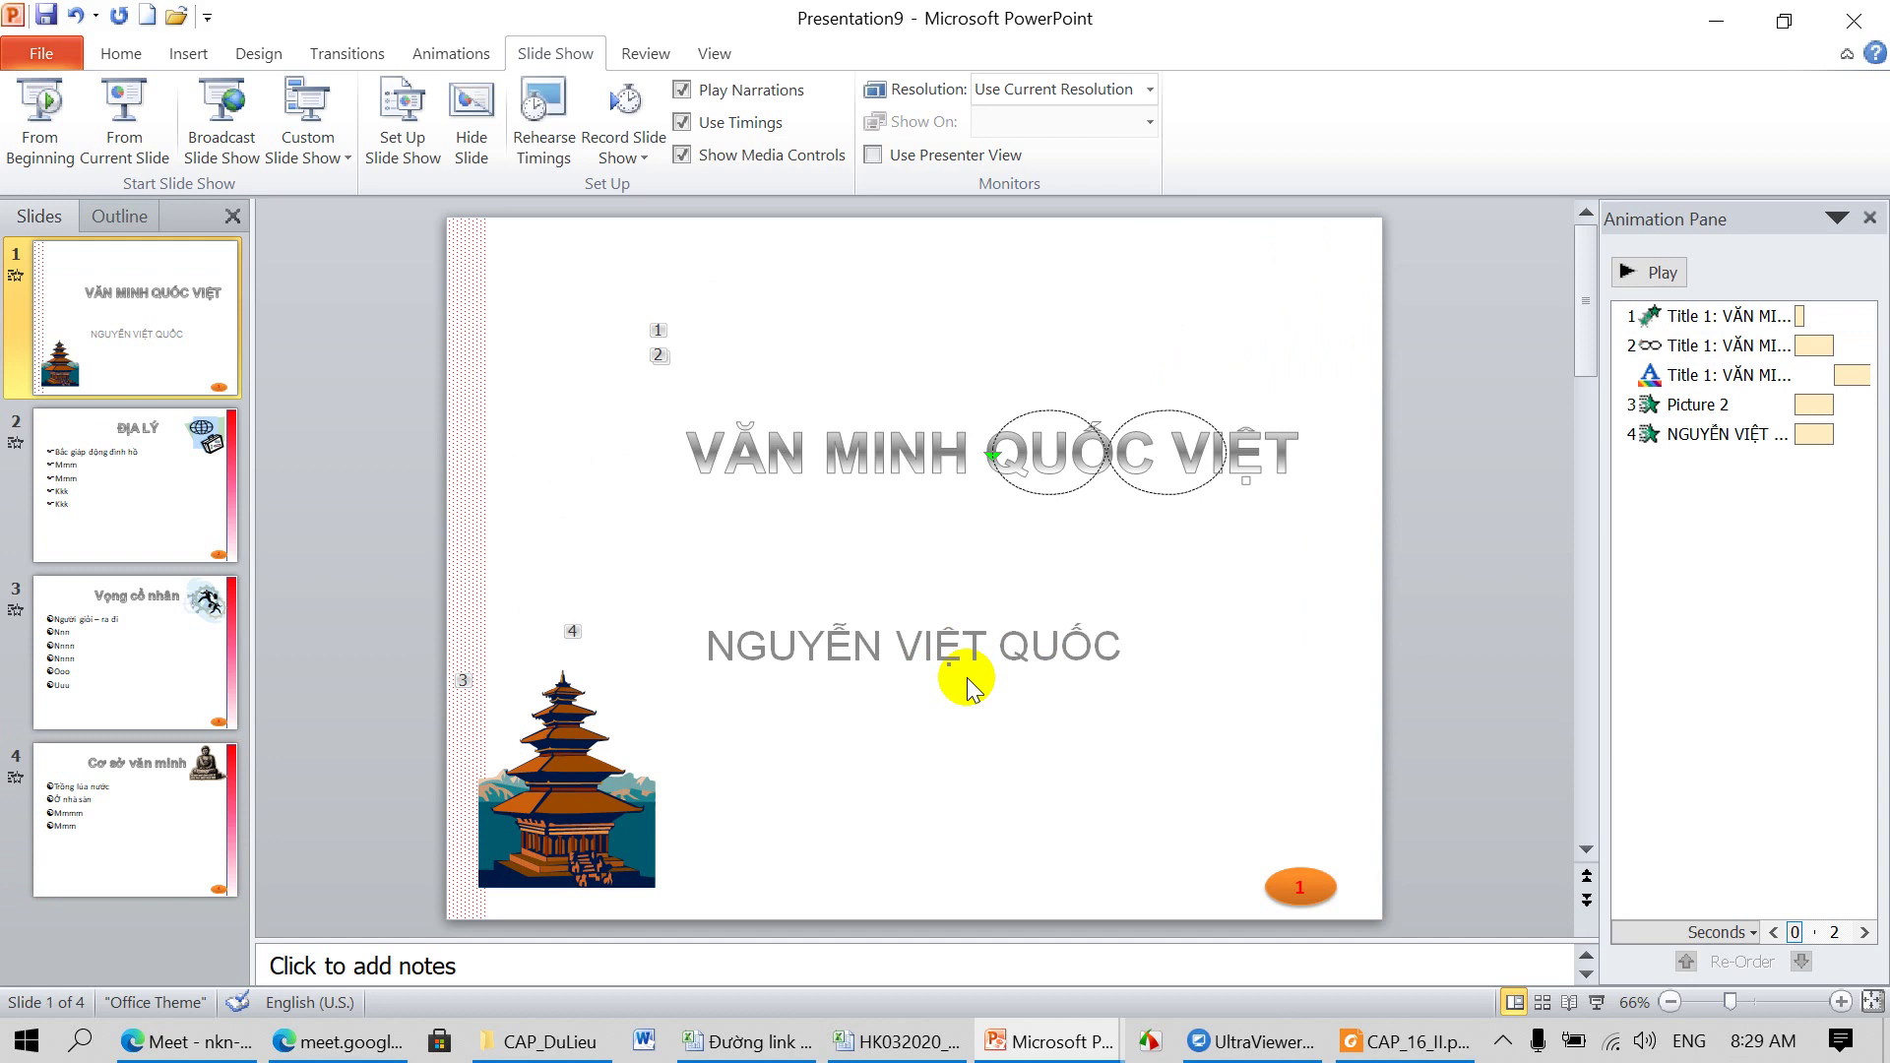
left_click(128, 825)
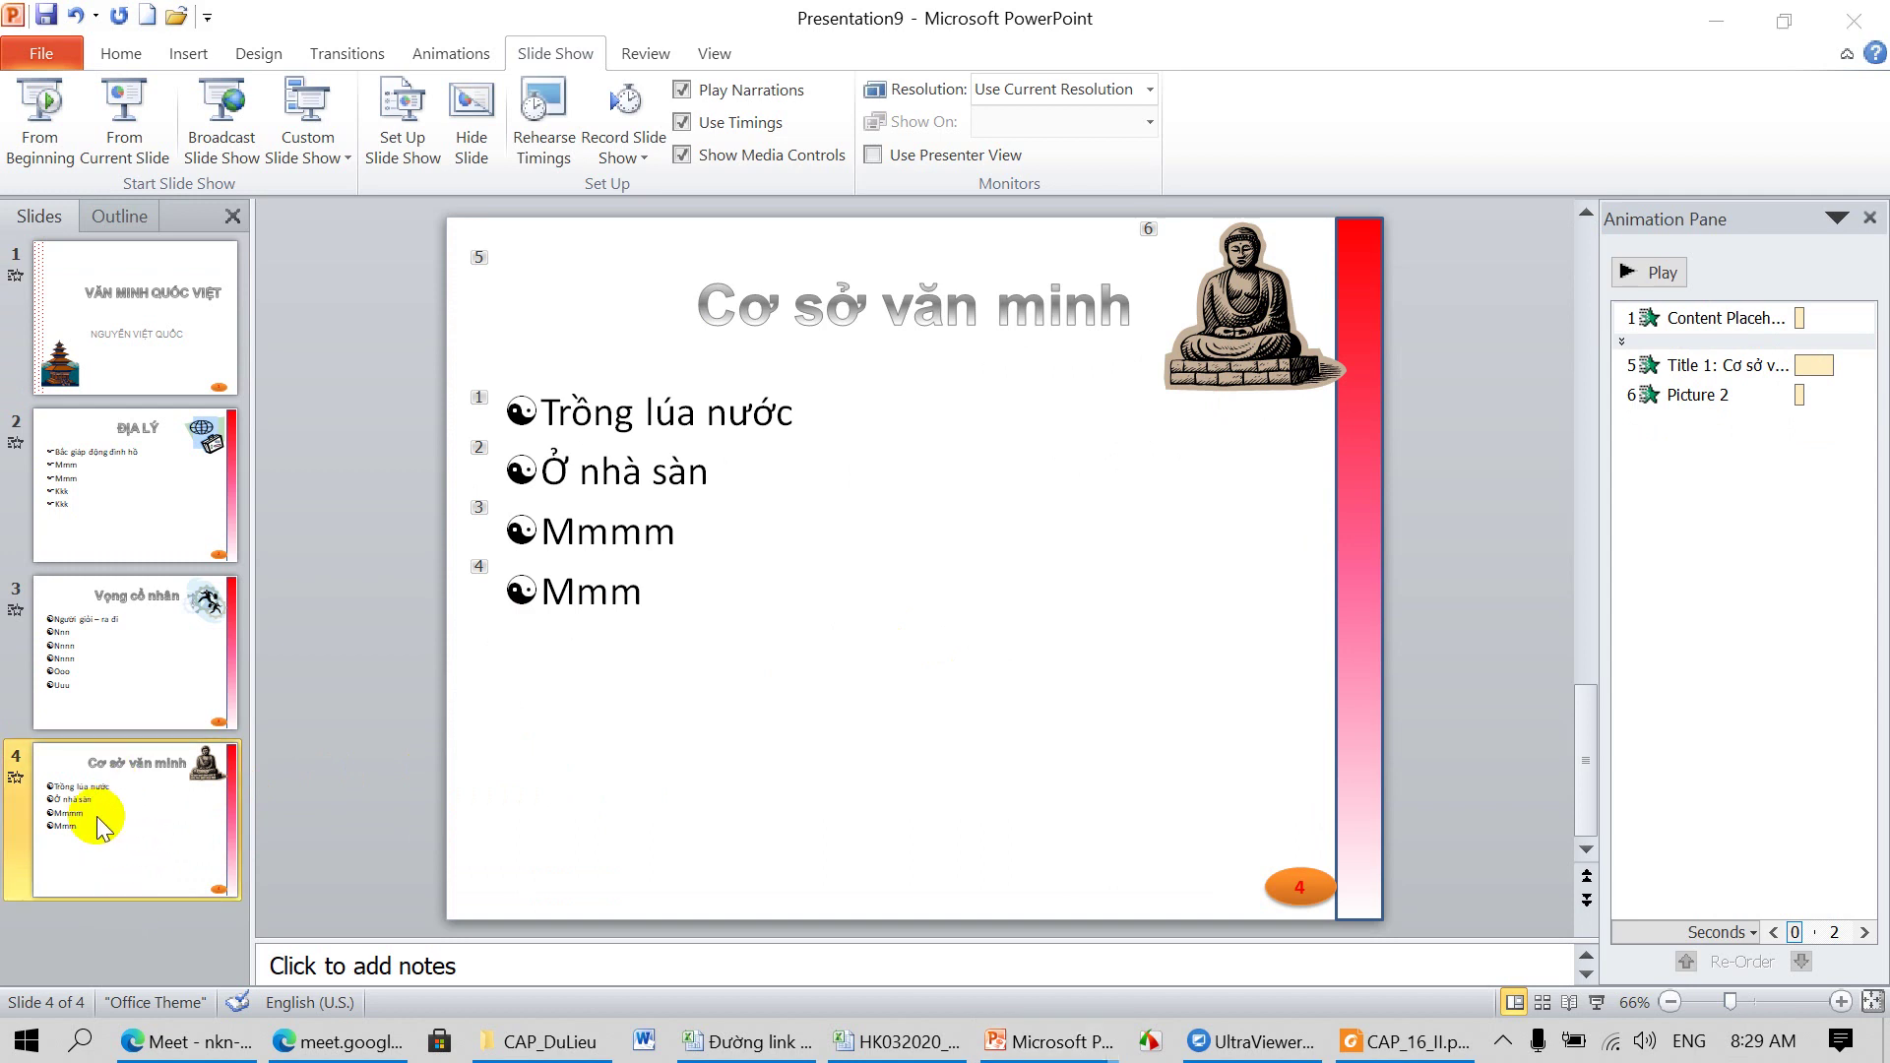
left_click(111, 811)
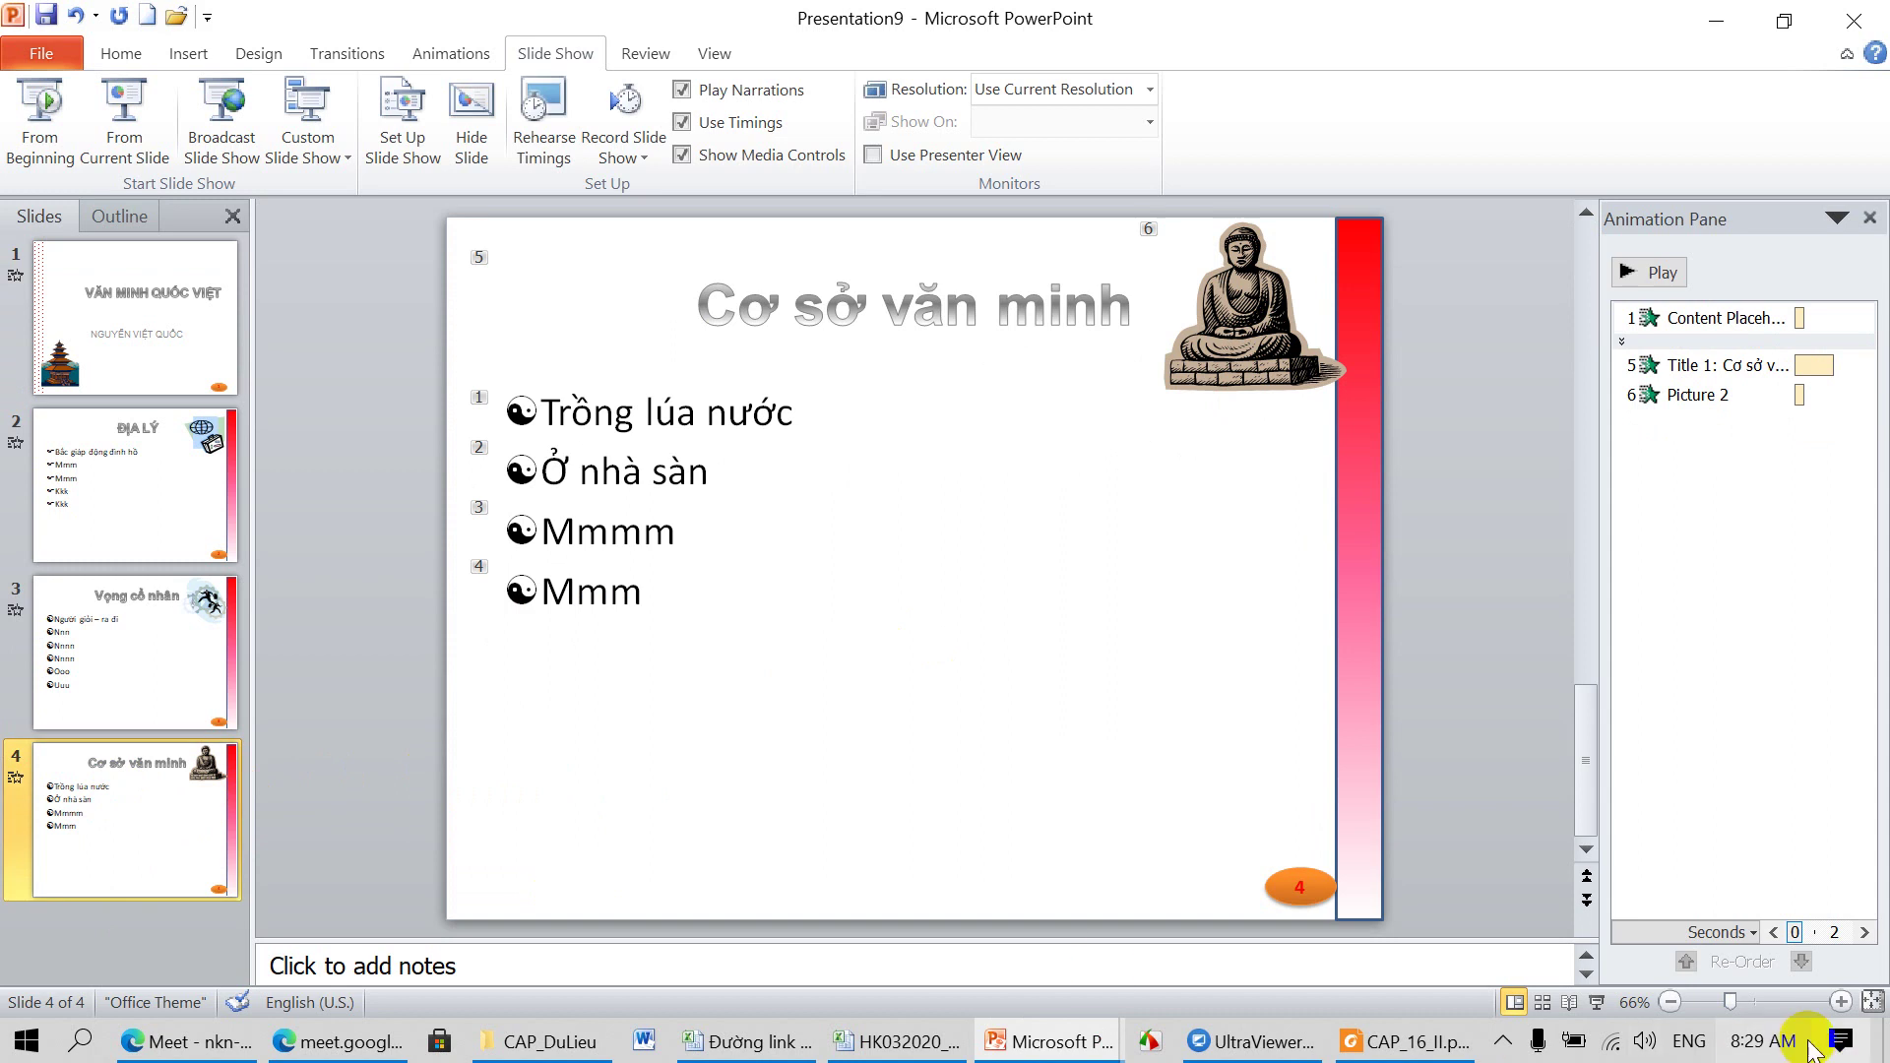
left_click(1600, 1012)
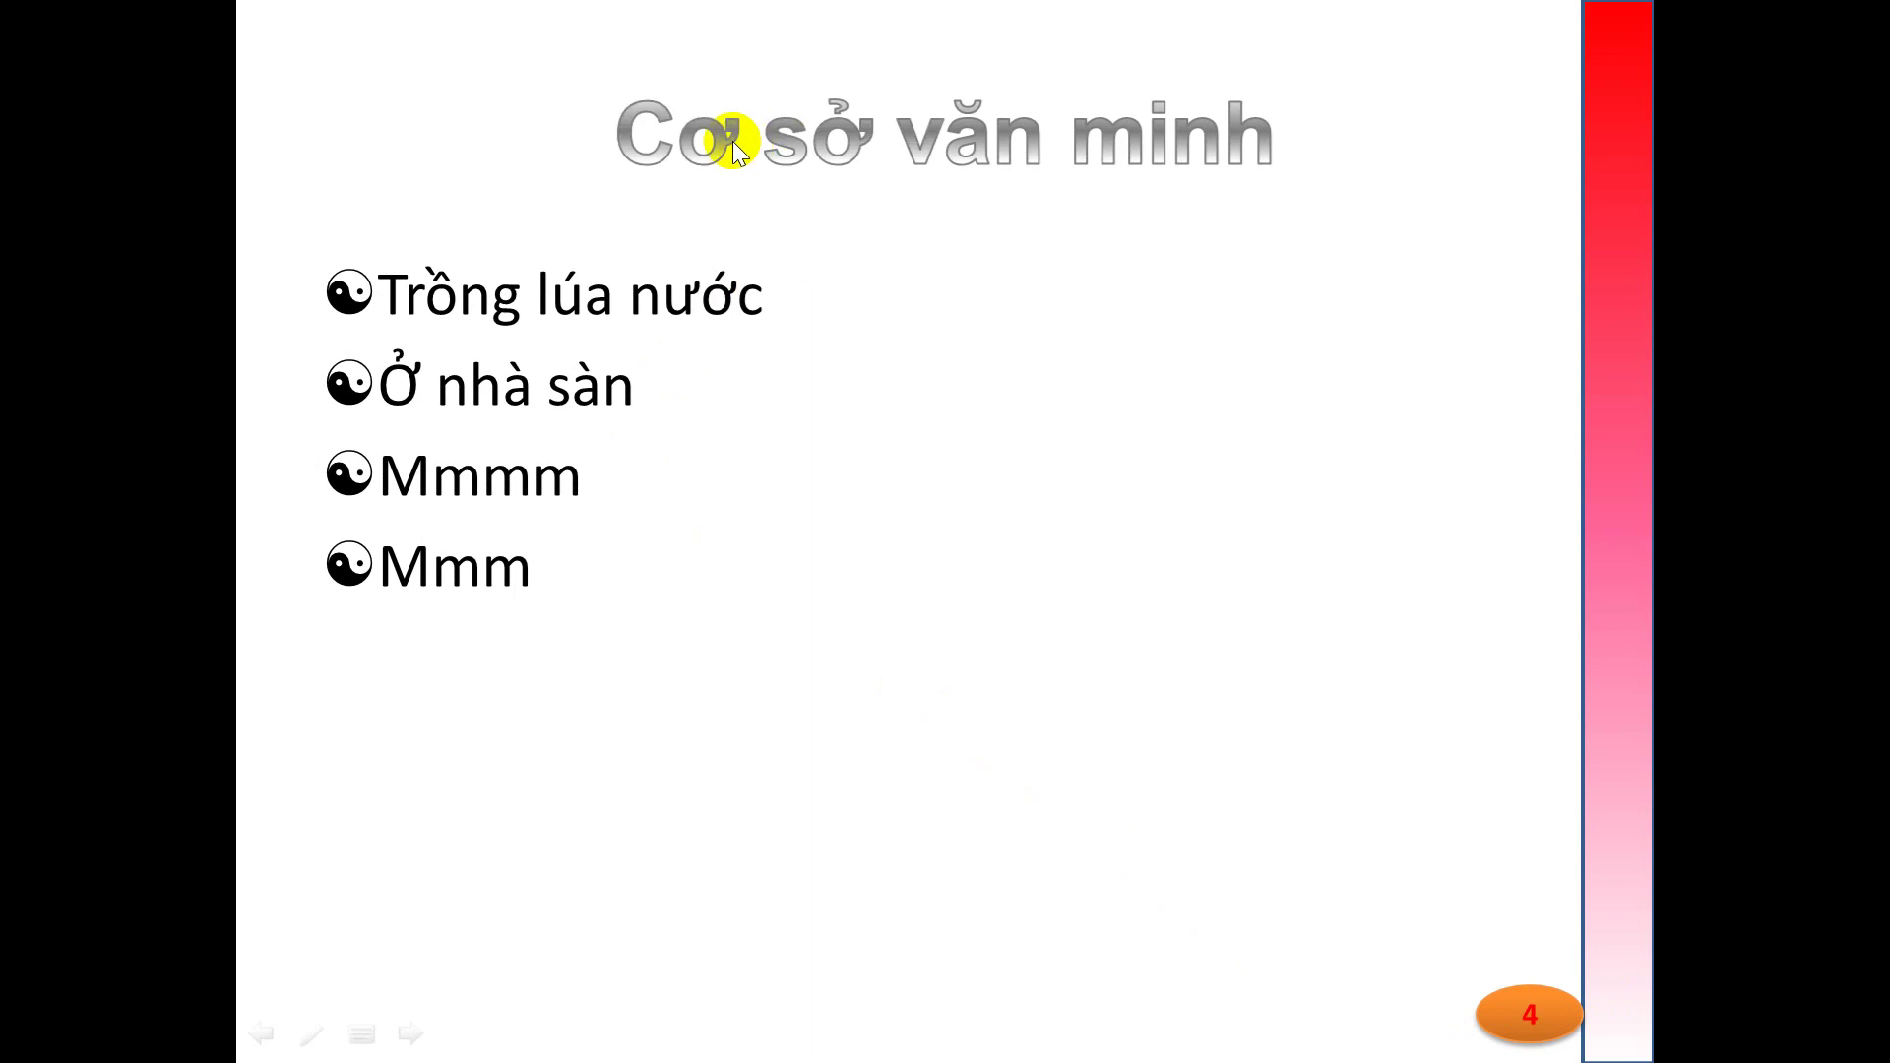
left_click(730, 143)
key("Escape")
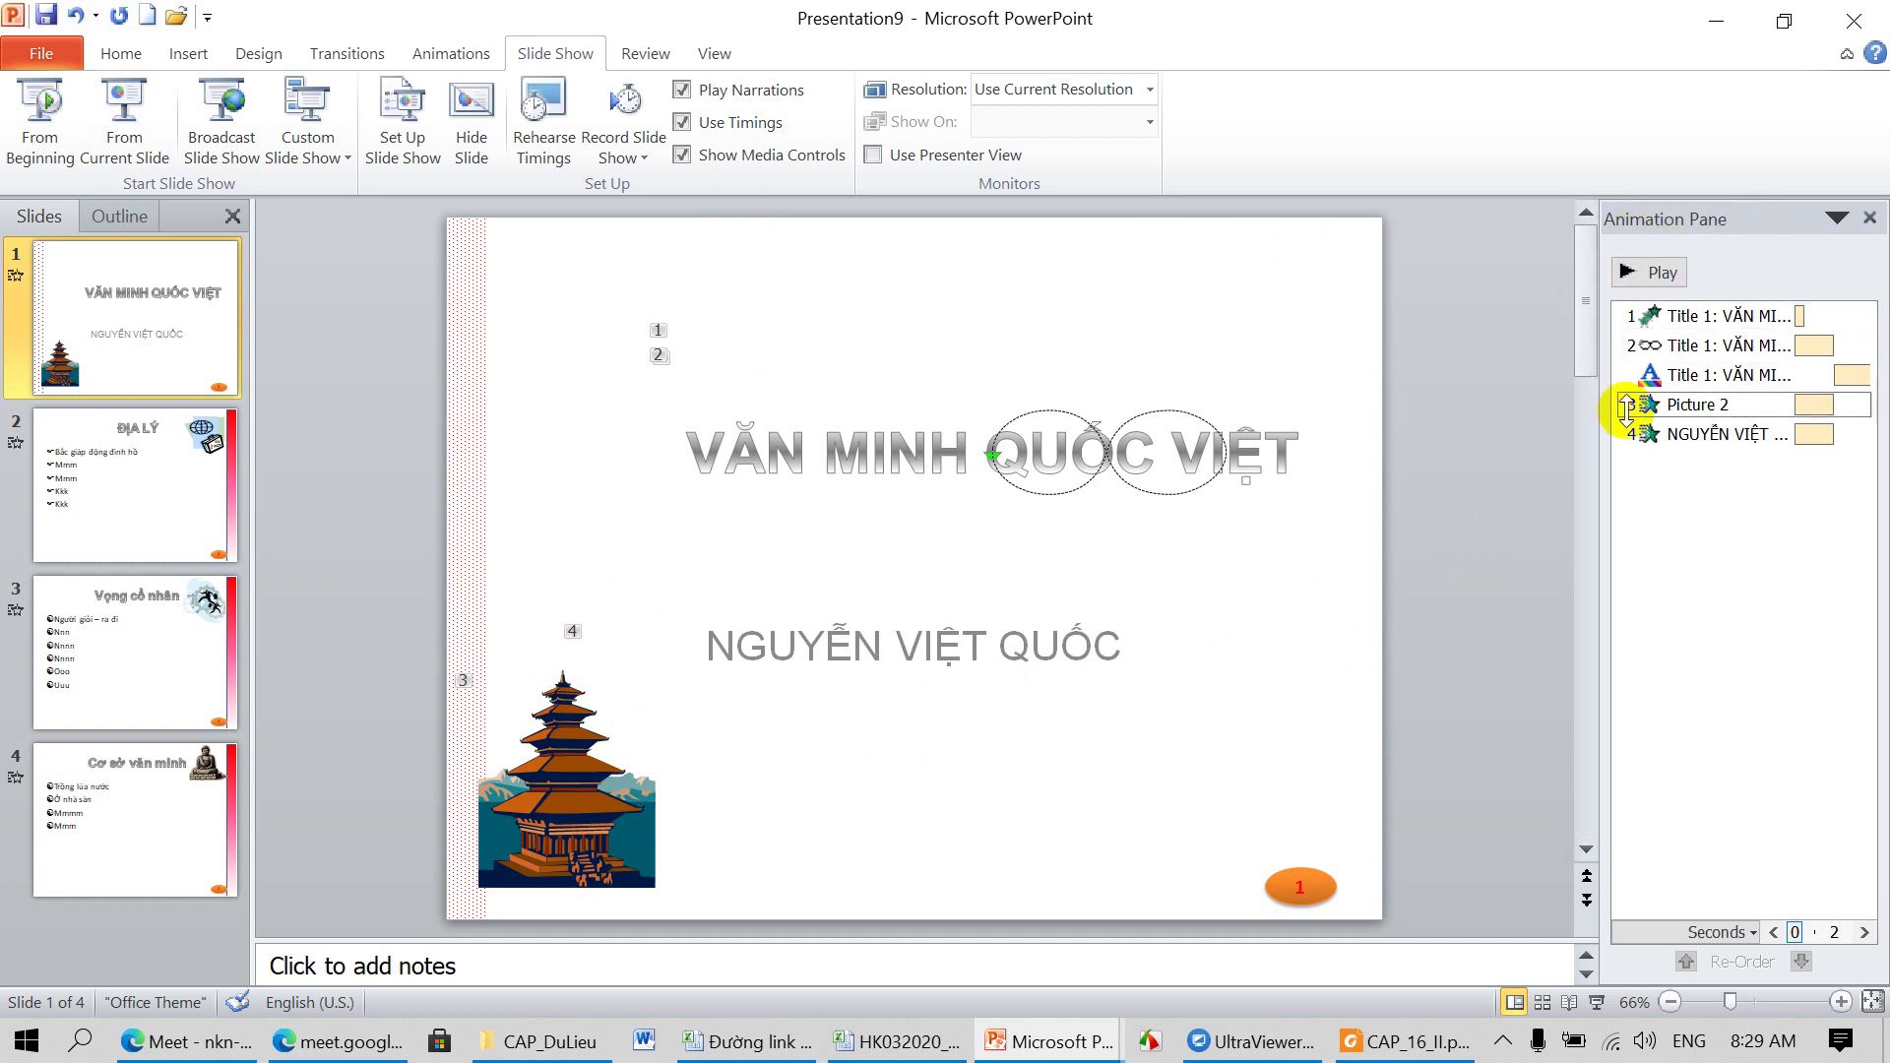
Step: On slide 4, drag the Title 1 Wheel animation to the top of the Animation Pane
left_click(145, 815)
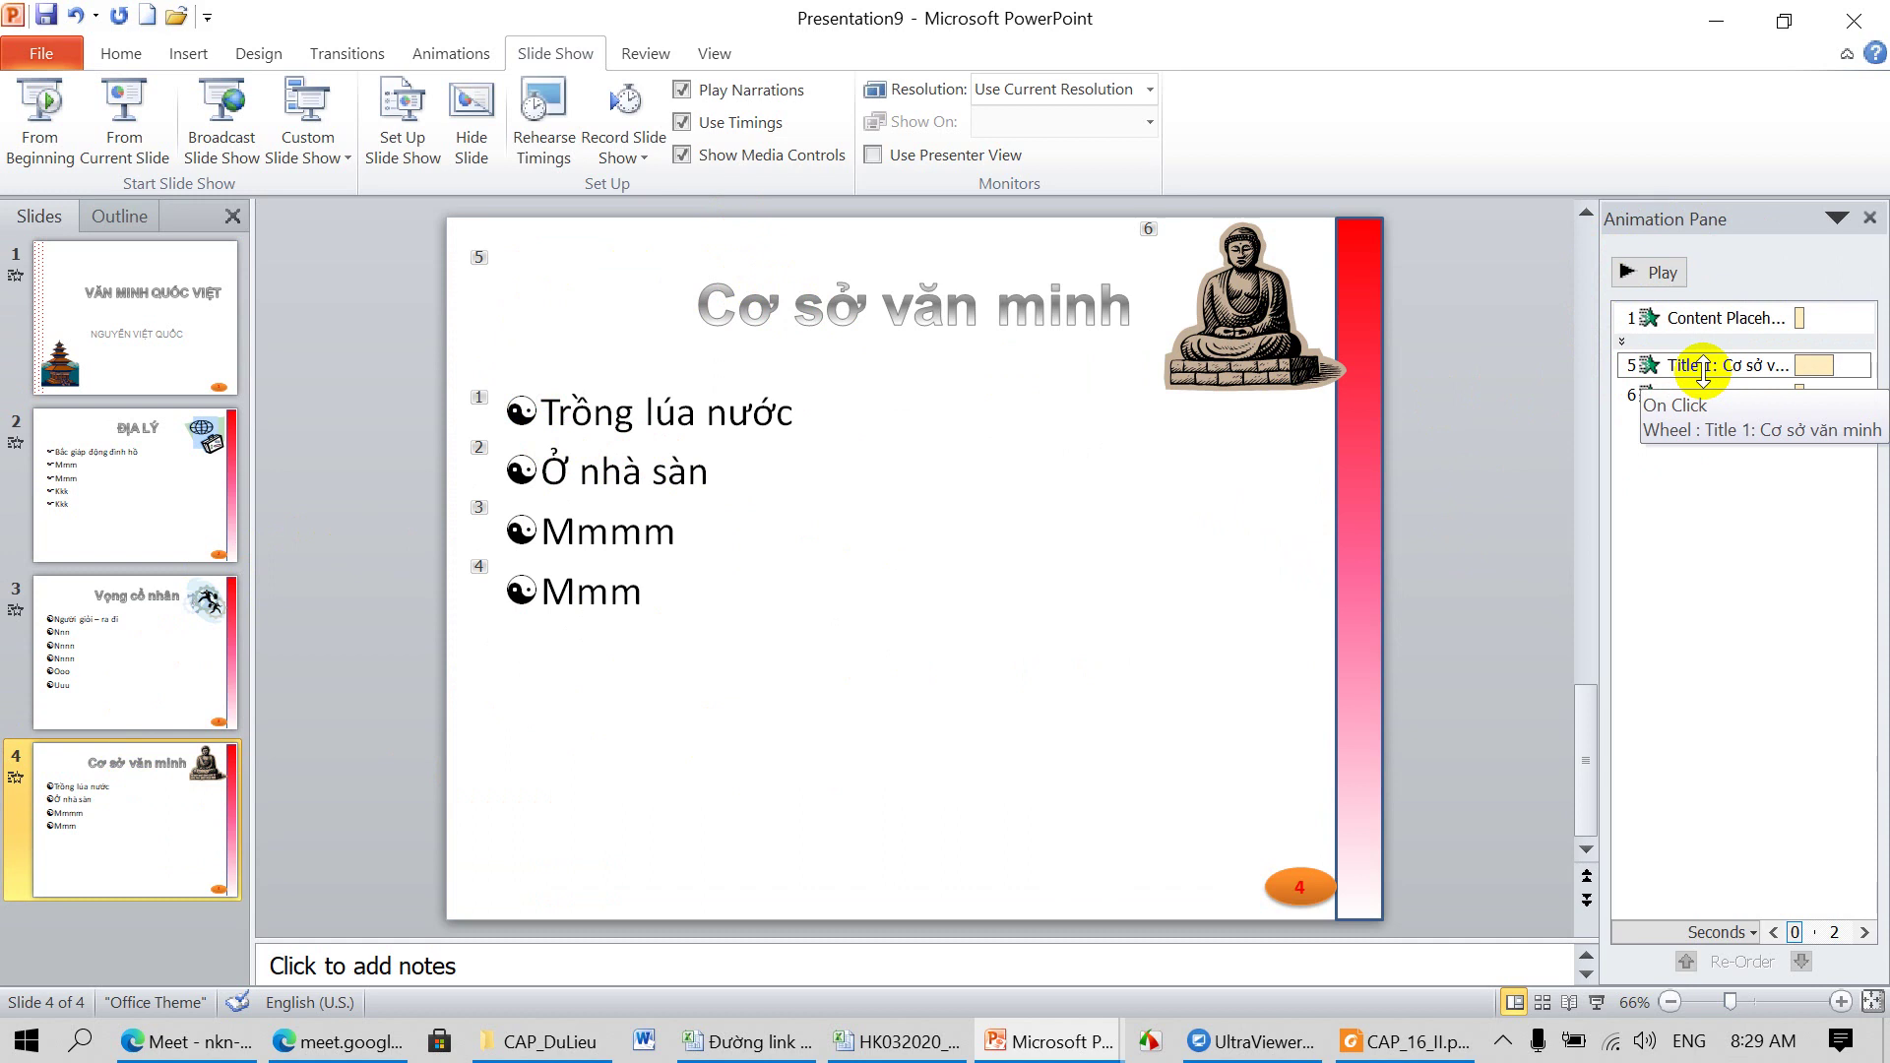
left_click(1703, 370)
left_click_drag(1710, 325, 1704, 315)
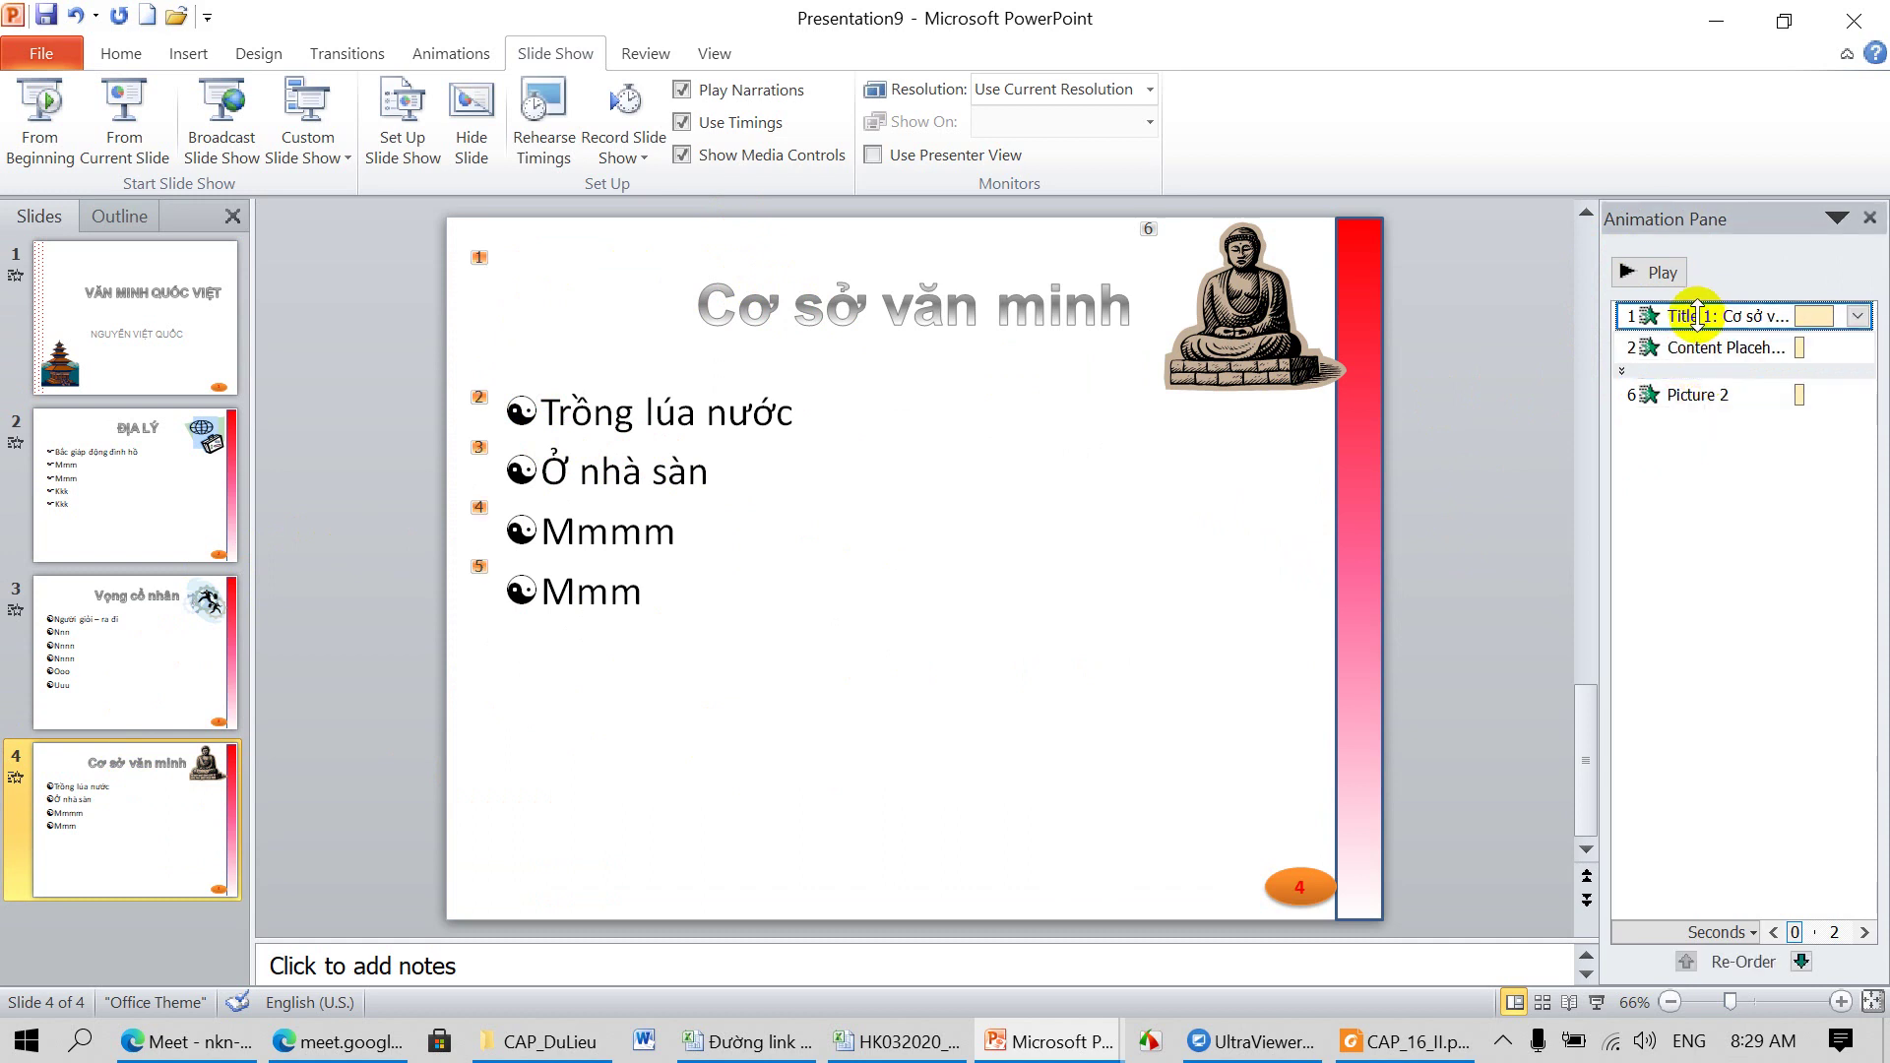